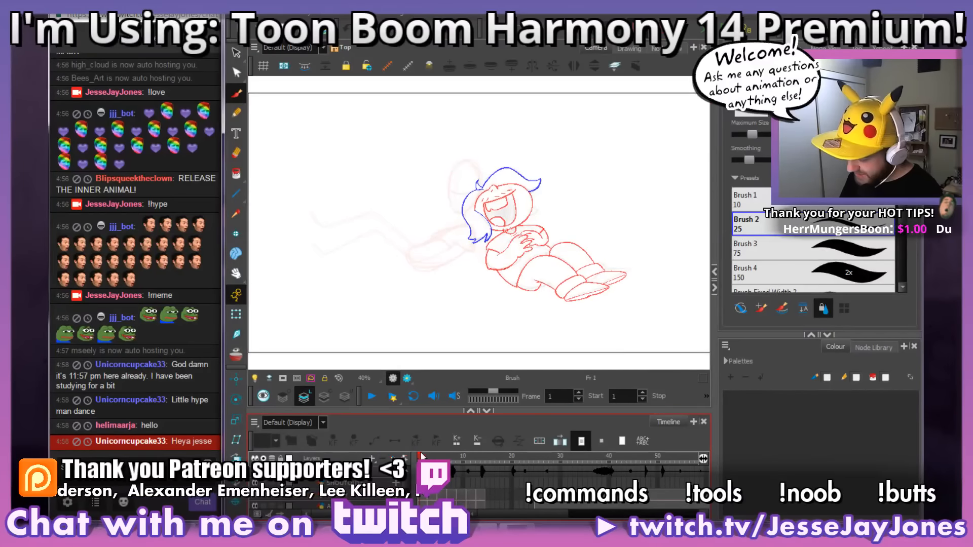
Step: Go to frame 24 and select its rough red body sketch with the Transform tool
{"action": "left_click_drag", "start_coordinate": [420, 456], "coordinate": [533, 479]}
{"action": "left_click_drag", "start_coordinate": [550, 295], "coordinate": [476, 219]}
{"action": "key", "text": "2"}
{"action": "key", "text": "2"}
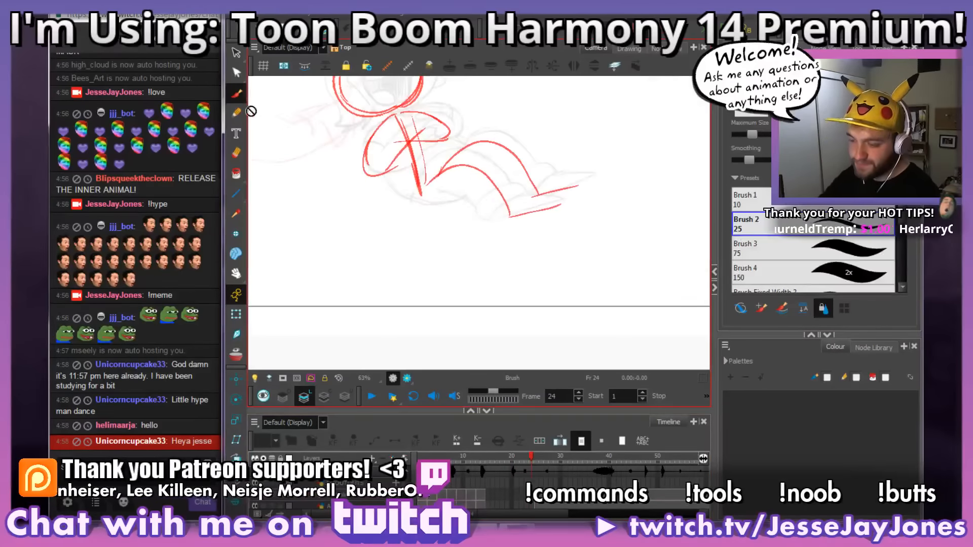
{"action": "left_click", "coordinate": [236, 315]}
{"action": "left_click", "coordinate": [395, 126]}
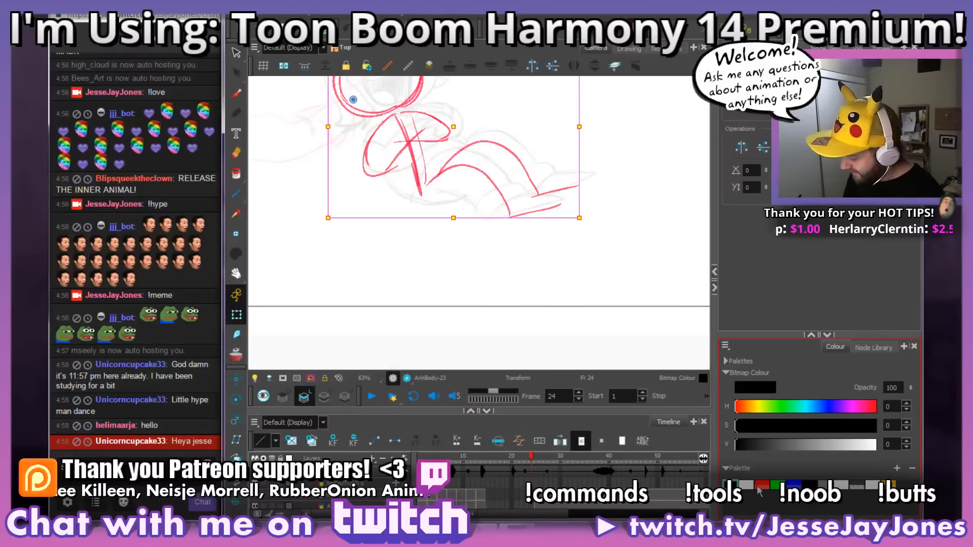
Step: Set the bitmap colour to Red and activate the Brush tool on frame 24
{"action": "left_click", "coordinate": [760, 486]}
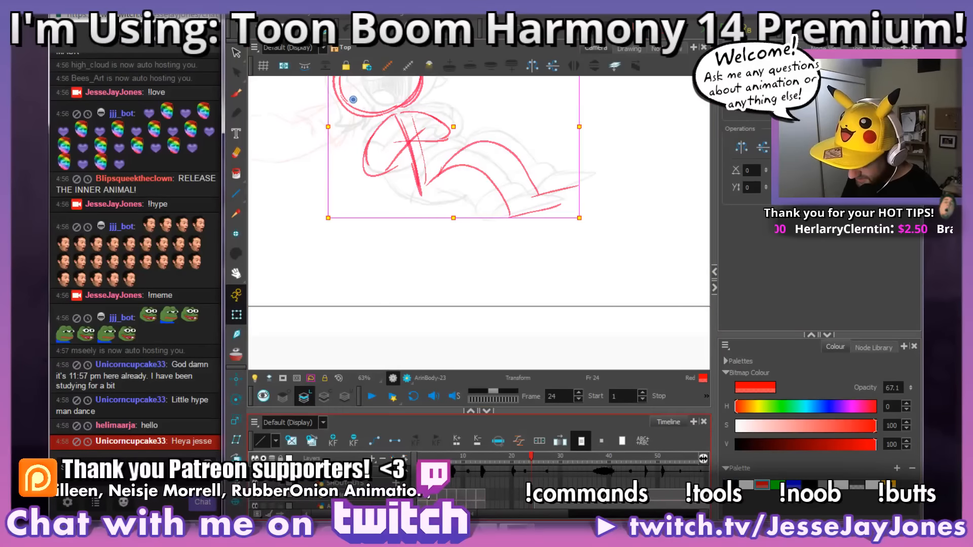
{"action": "scroll", "coordinate": [425, 495], "scroll_direction": "down", "scroll_amount": 3}
{"action": "key", "text": "comma"}
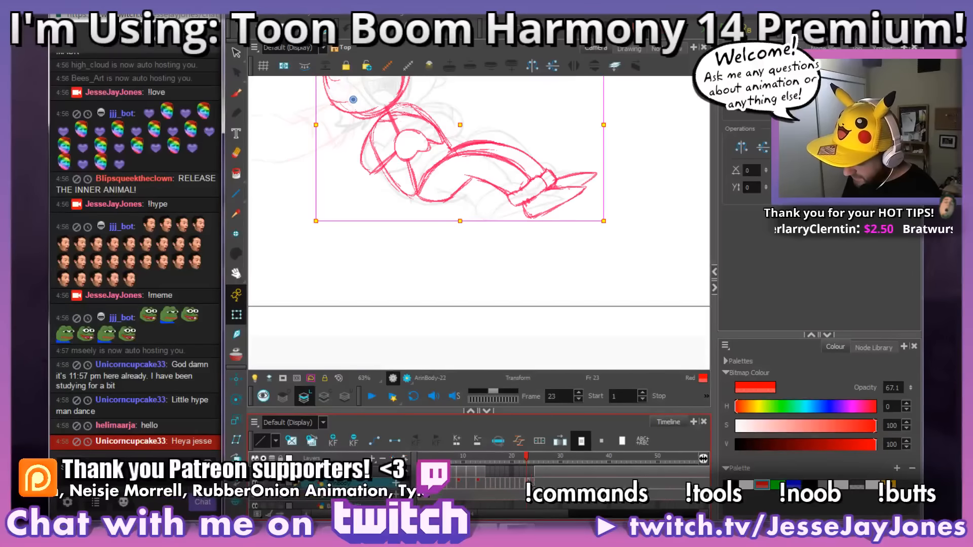
{"action": "key", "text": "period"}
{"action": "left_click_drag", "start_coordinate": [570, 163], "coordinate": [608, 167]}
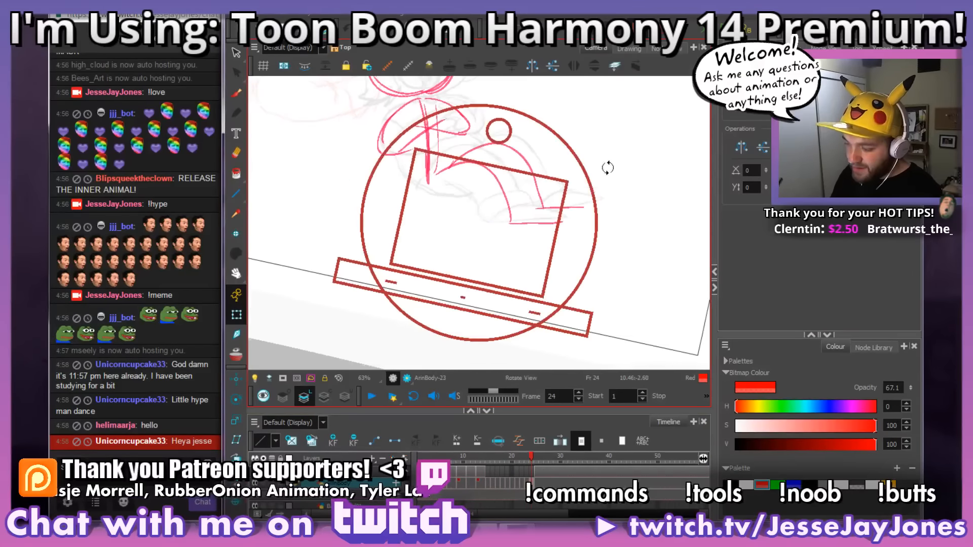
{"action": "left_click", "coordinate": [237, 92]}
Step: Examine the rough reclining pose on frame 24 and compare it with the poses on frames 23 and 22
{"action": "mouse_move", "coordinate": [451, 109]}
{"action": "left_mouse_down"}
{"action": "mouse_move", "coordinate": [430, 227]}
{"action": "mouse_move", "coordinate": [396, 216]}
{"action": "mouse_move", "coordinate": [448, 212]}
{"action": "left_mouse_up"}
{"action": "key", "text": "2"}
{"action": "key", "text": "2"}
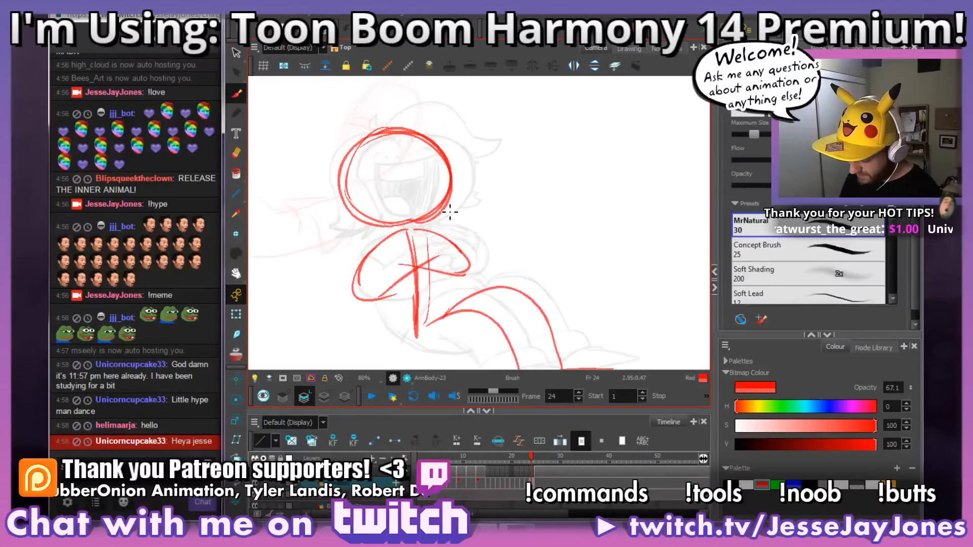
{"action": "left_click_drag", "start_coordinate": [450, 293], "coordinate": [469, 196]}
{"action": "left_click_drag", "start_coordinate": [531, 341], "coordinate": [554, 323]}
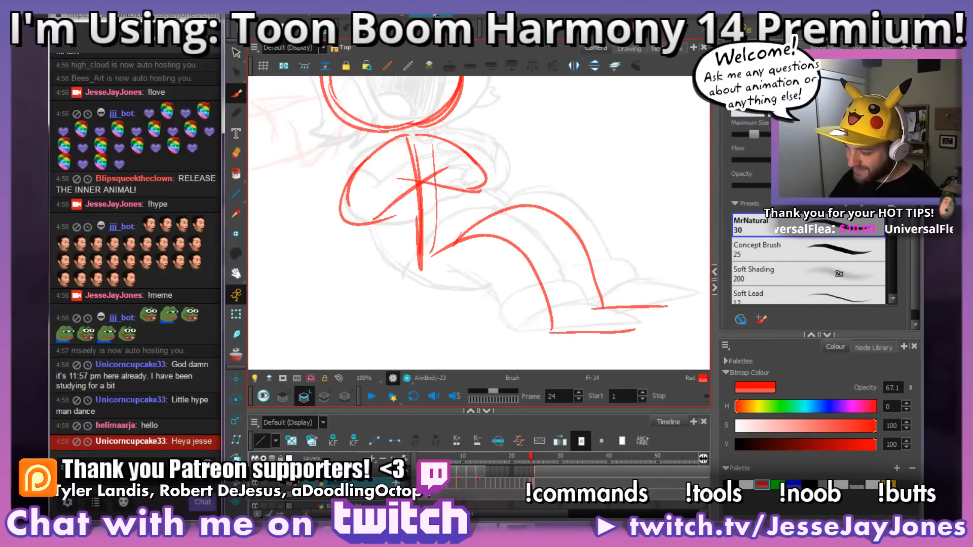
{"action": "mouse_move", "coordinate": [513, 233]}
{"action": "left_mouse_down"}
{"action": "mouse_move", "coordinate": [467, 245]}
{"action": "mouse_move", "coordinate": [538, 273]}
{"action": "mouse_move", "coordinate": [539, 304]}
{"action": "mouse_move", "coordinate": [514, 310]}
{"action": "left_mouse_up"}
{"action": "key", "text": "comma"}
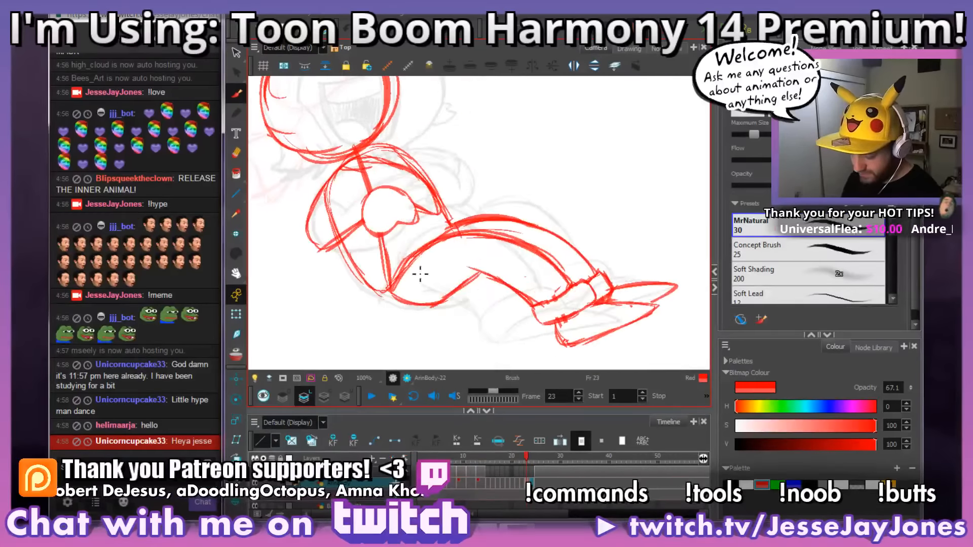
{"action": "left_click_drag", "start_coordinate": [454, 251], "coordinate": [517, 275]}
{"action": "key", "text": "comma"}
{"action": "key", "text": "period"}
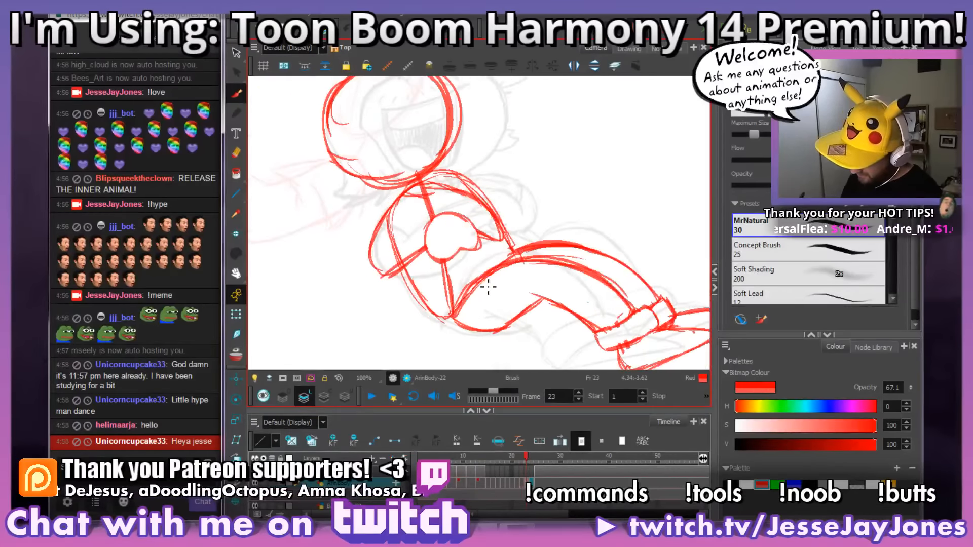
{"action": "key", "text": "comma"}
{"action": "key", "text": "period"}
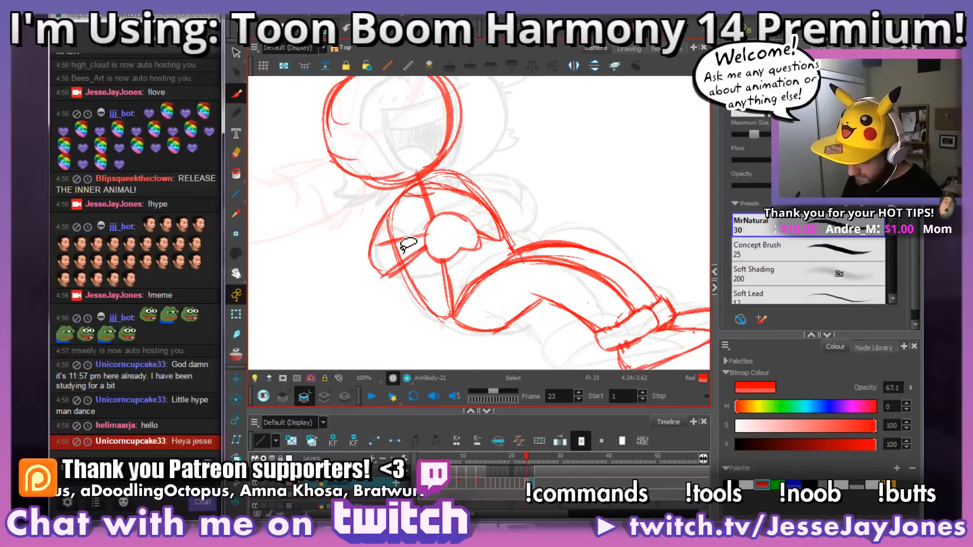
Step: Switch to the vector art layer with Red and draw the near forearm's upper line on frame 23, using frame 22 as reference
{"action": "left_click", "coordinate": [345, 398]}
{"action": "left_click", "coordinate": [744, 428]}
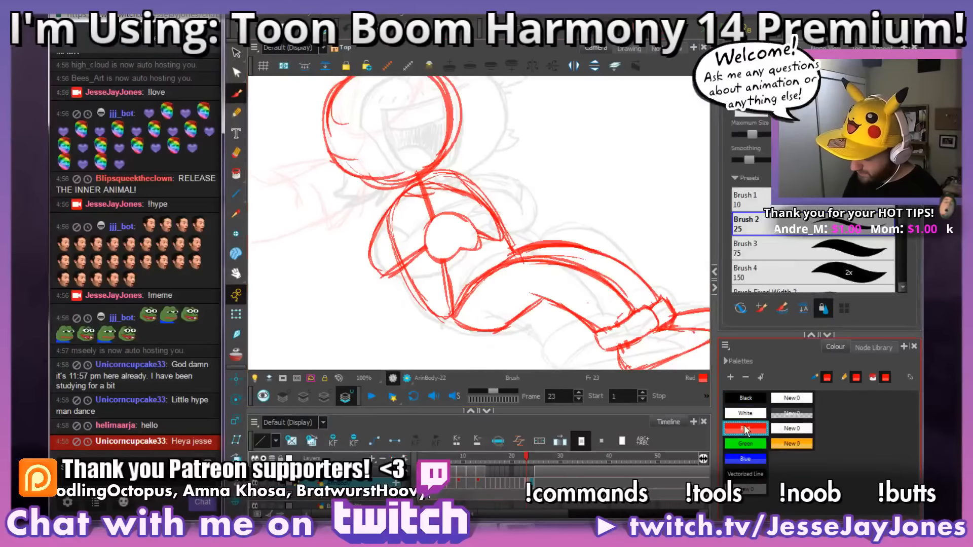
{"action": "key", "text": "comma"}
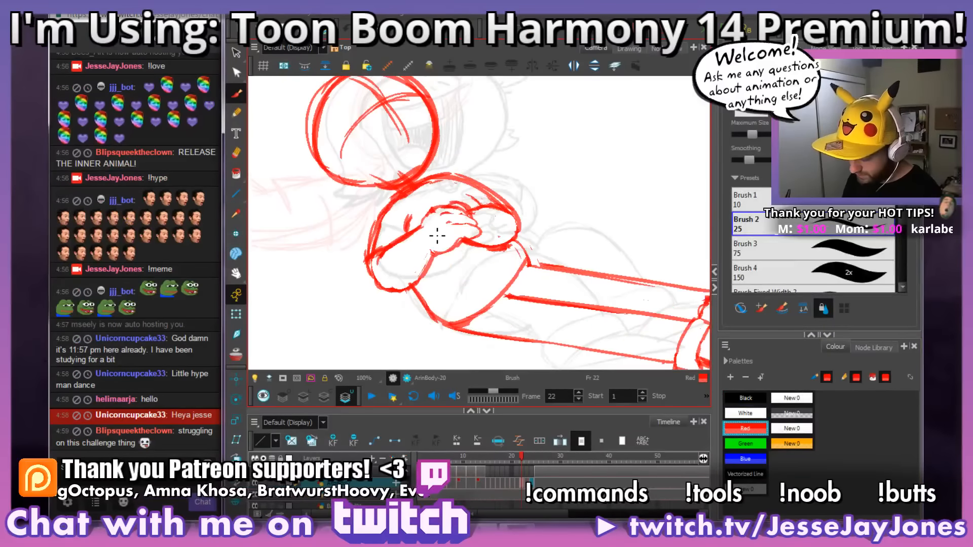
{"action": "key", "text": "period"}
{"action": "key", "text": "comma"}
{"action": "key", "text": "period"}
{"action": "key", "text": "comma"}
{"action": "key", "text": "period"}
{"action": "key", "text": "comma"}
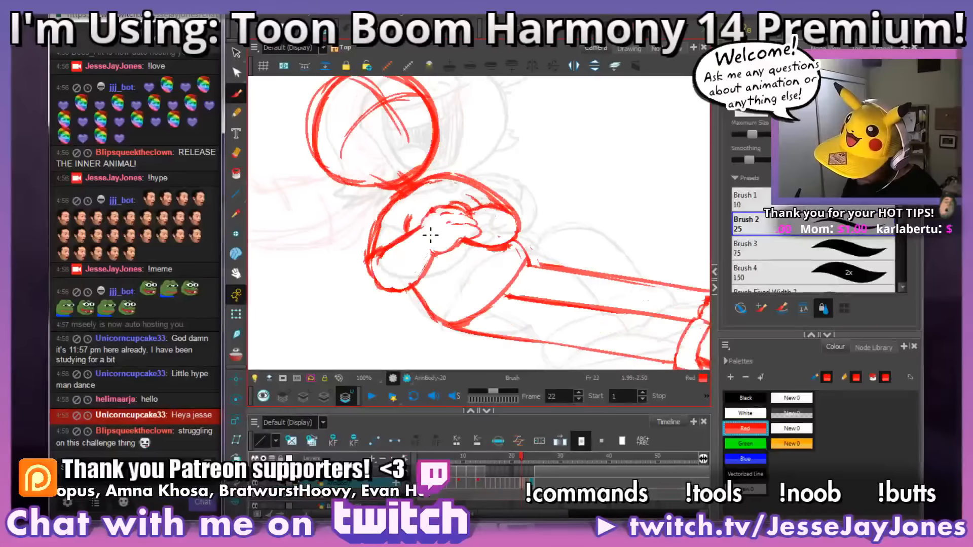
{"action": "key", "text": "period"}
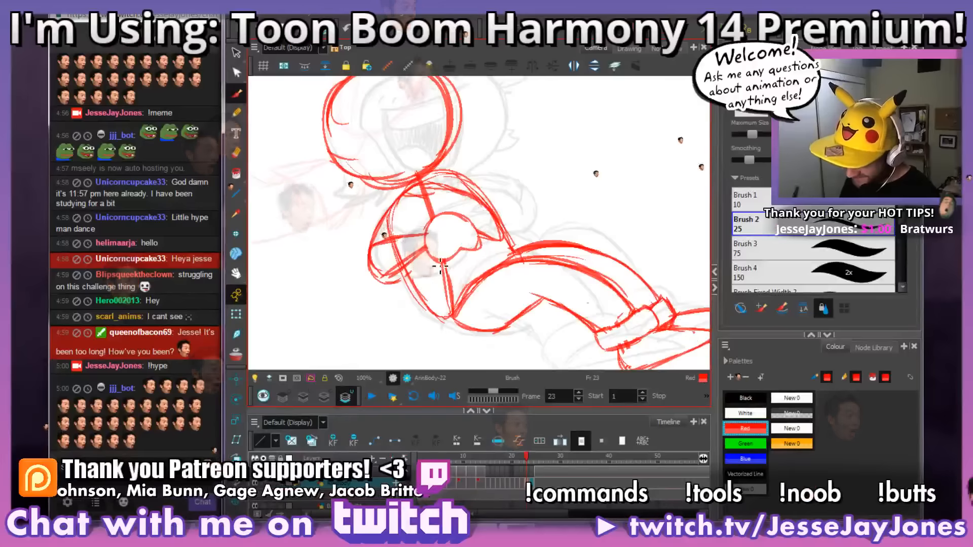
Step: Strengthen the near forearm and elbow lines on frame 23, checking them against the crossed arms on frame 22
{"action": "key", "text": "comma"}
{"action": "key", "text": "comma"}
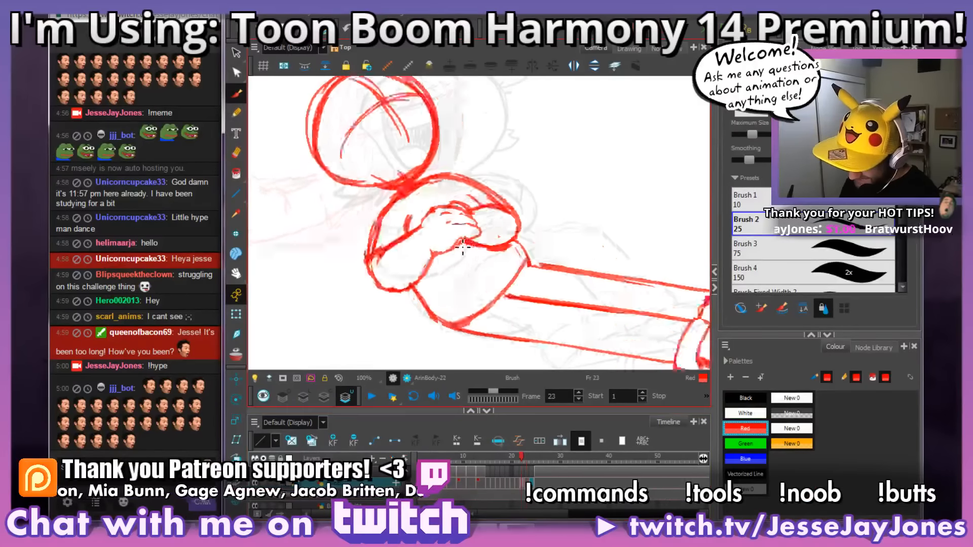
{"action": "key", "text": "period"}
{"action": "key", "text": "period"}
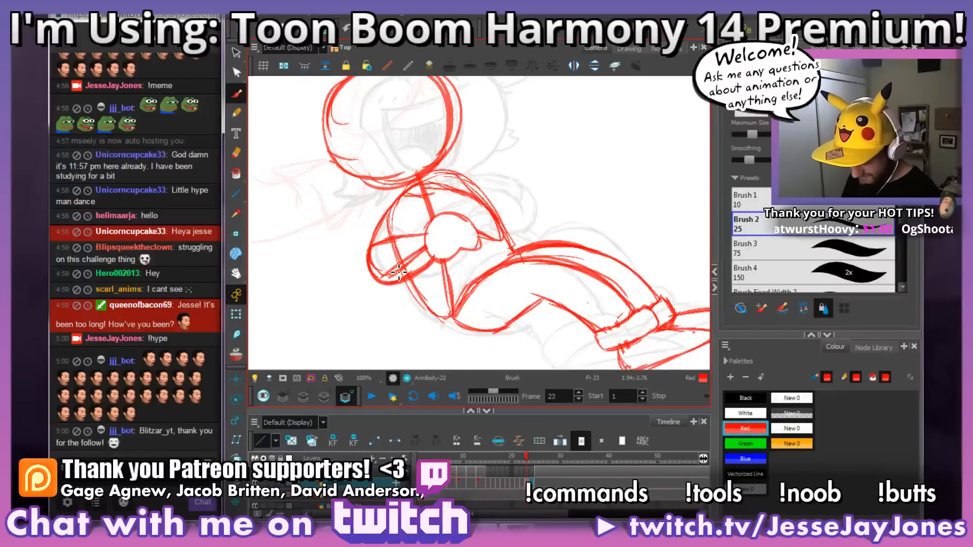
{"action": "key", "text": "comma"}
{"action": "key", "text": "period"}
{"action": "key", "text": "period"}
{"action": "key", "text": "comma"}
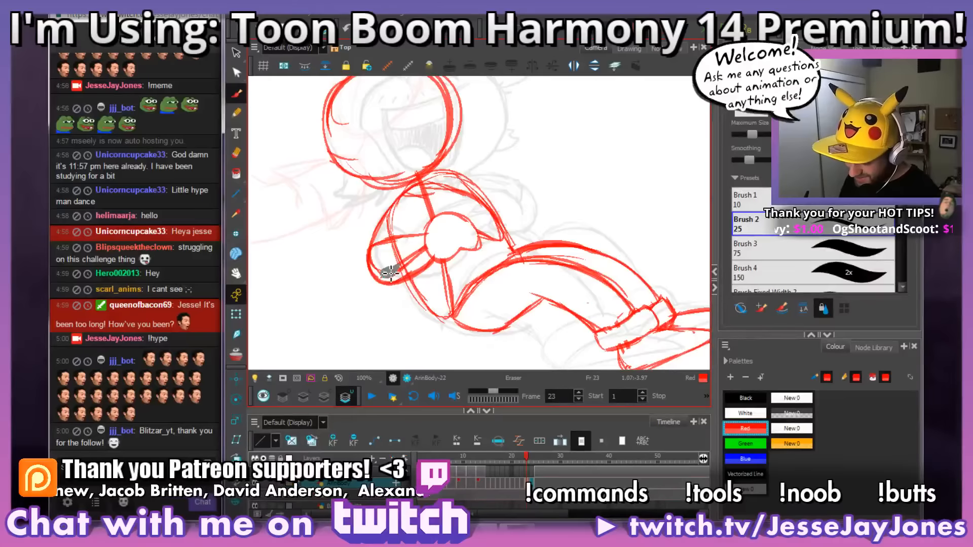
Step: Erase the overlapping construction lines inside the near forearm and extend its upper edge to the elbow
{"action": "left_click_drag", "start_coordinate": [403, 272], "coordinate": [420, 283]}
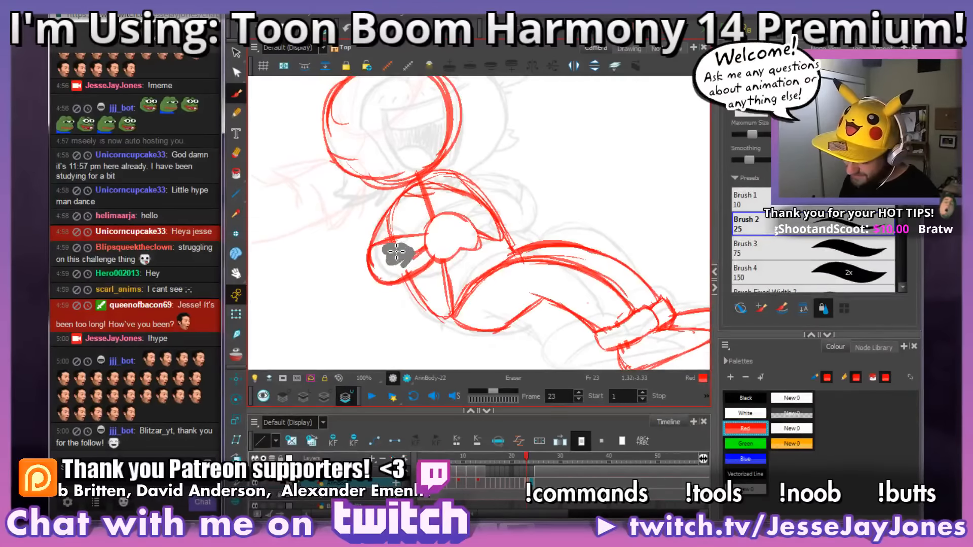
{"action": "left_click_drag", "start_coordinate": [396, 252], "coordinate": [401, 255]}
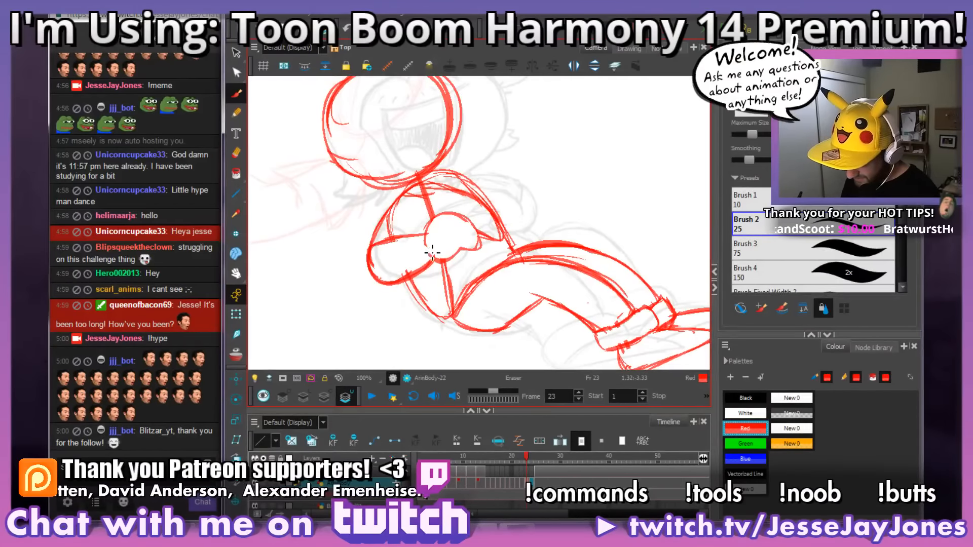
{"action": "key", "text": "space"}
{"action": "left_click_drag", "start_coordinate": [488, 294], "coordinate": [483, 279]}
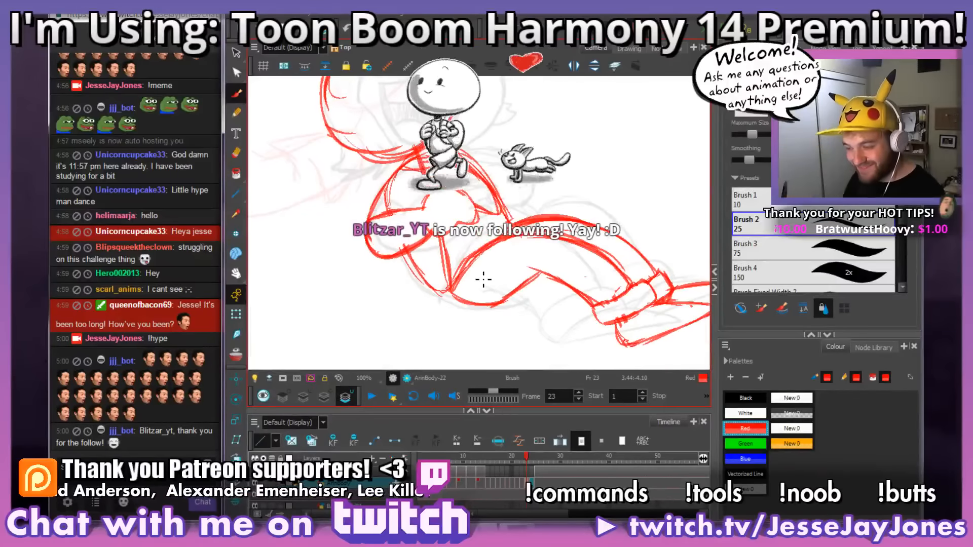
{"action": "key", "text": "space"}
{"action": "mouse_move", "coordinate": [483, 279]}
{"action": "left_mouse_down"}
{"action": "mouse_move", "coordinate": [477, 264]}
{"action": "mouse_move", "coordinate": [442, 261]}
{"action": "mouse_move", "coordinate": [424, 290]}
{"action": "left_mouse_up"}
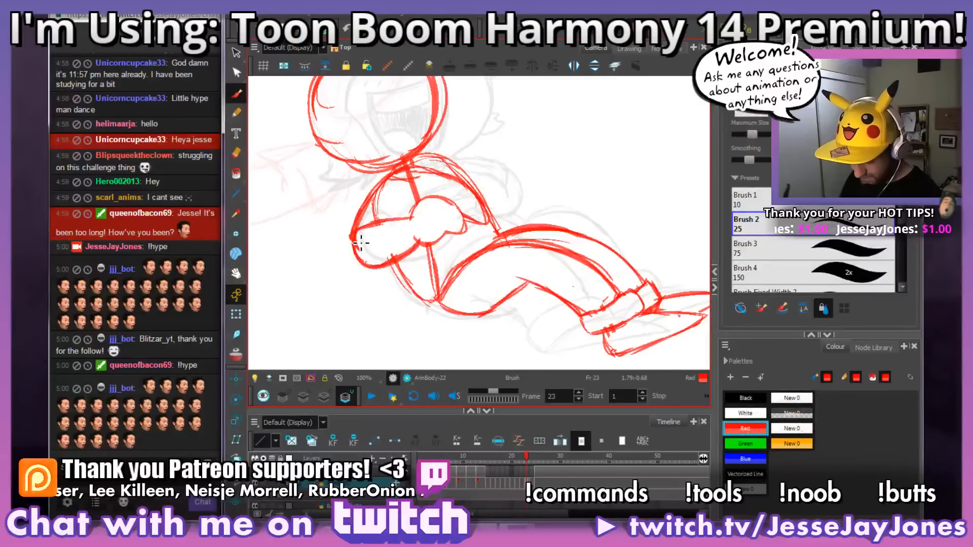
Step: Add a short fold mark just above the near forearm on frame 23
{"action": "left_click_drag", "start_coordinate": [516, 278], "coordinate": [498, 273]}
{"action": "left_click_drag", "start_coordinate": [587, 250], "coordinate": [591, 259]}
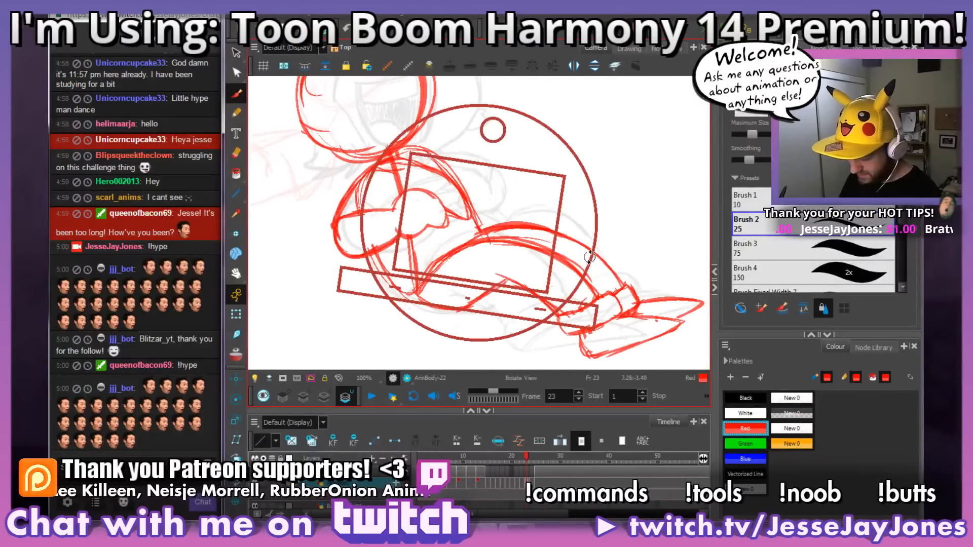
{"action": "key", "text": "."}
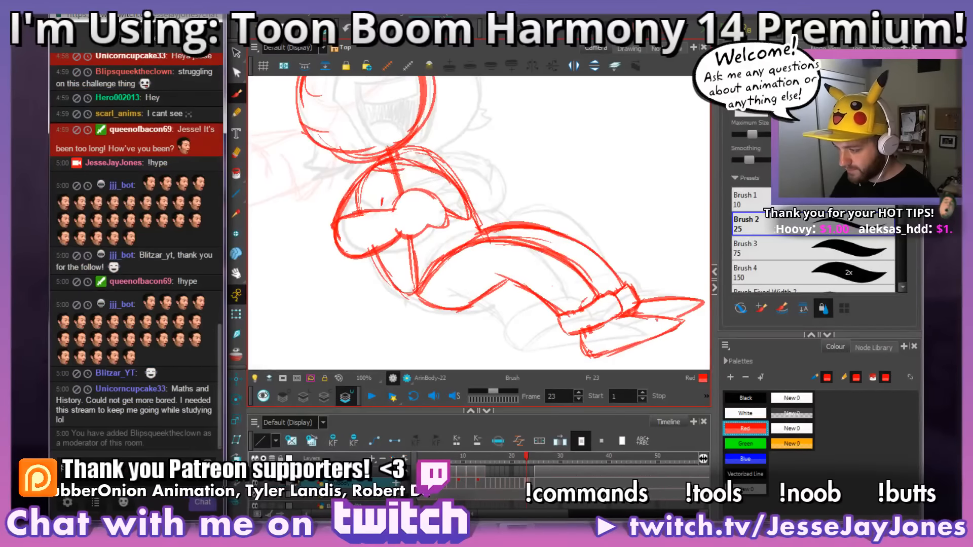
{"action": "mouse_move", "coordinate": [441, 298]}
{"action": "left_mouse_down"}
{"action": "mouse_move", "coordinate": [431, 276]}
{"action": "mouse_move", "coordinate": [398, 276]}
{"action": "left_mouse_up"}
{"action": "left_click_drag", "start_coordinate": [444, 256], "coordinate": [441, 269]}
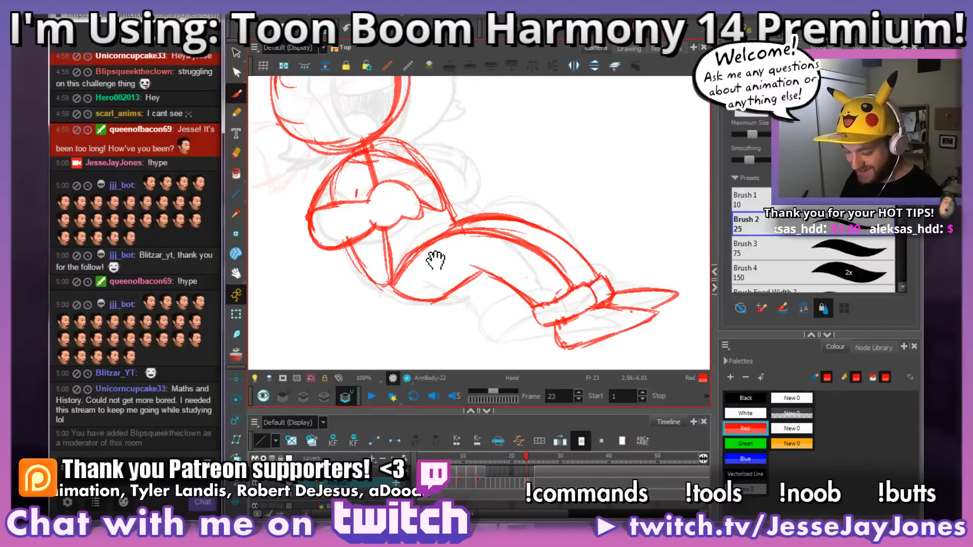
{"action": "left_click_drag", "start_coordinate": [435, 260], "coordinate": [553, 199]}
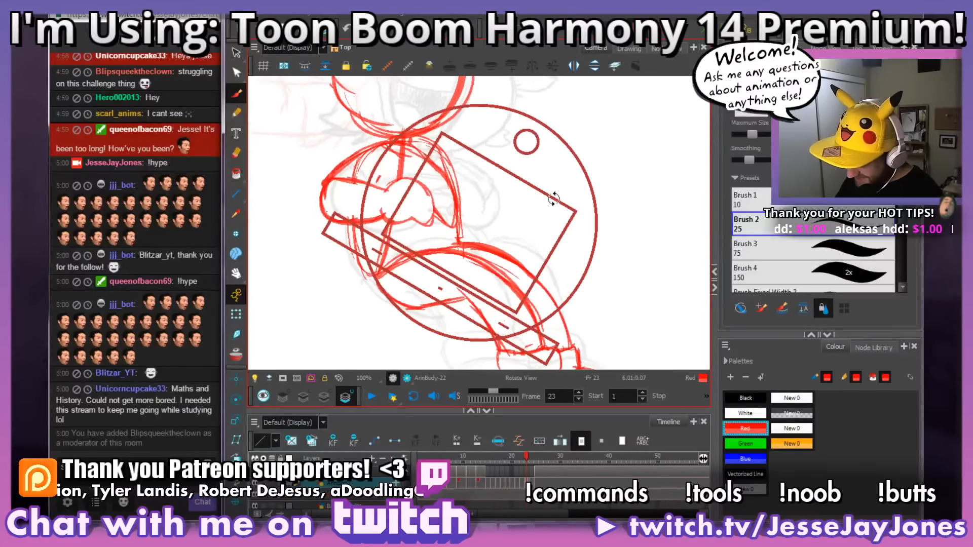
Step: Redraw the near upper arm's outer contour from shoulder to elbow on frame 23, using frame 22 as reference
{"action": "key", "text": "shift+x"}
{"action": "left_click_drag", "start_coordinate": [395, 223], "coordinate": [424, 245]}
{"action": "key", "text": "f"}
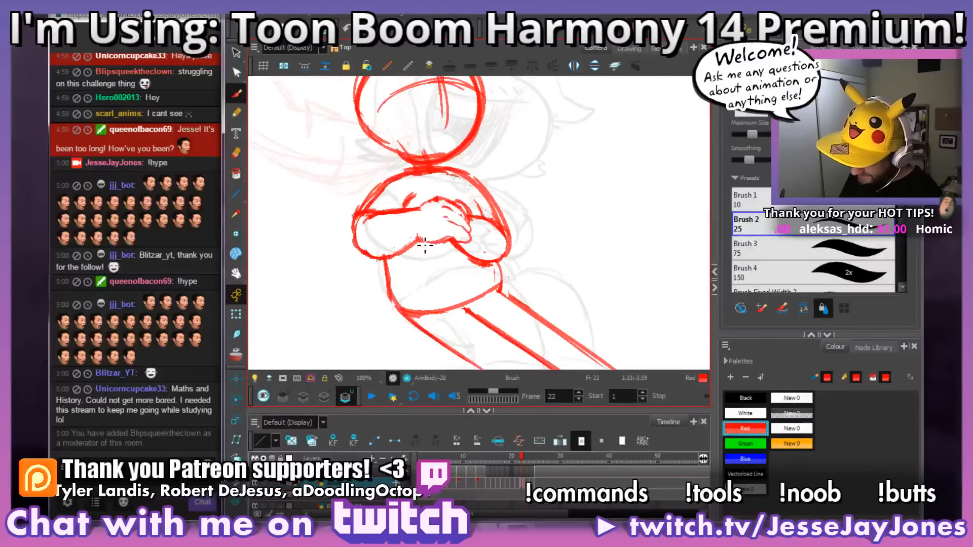
{"action": "key", "text": "g"}
{"action": "key", "text": "f"}
{"action": "key", "text": "g"}
{"action": "left_click_drag", "start_coordinate": [430, 172], "coordinate": [367, 202]}
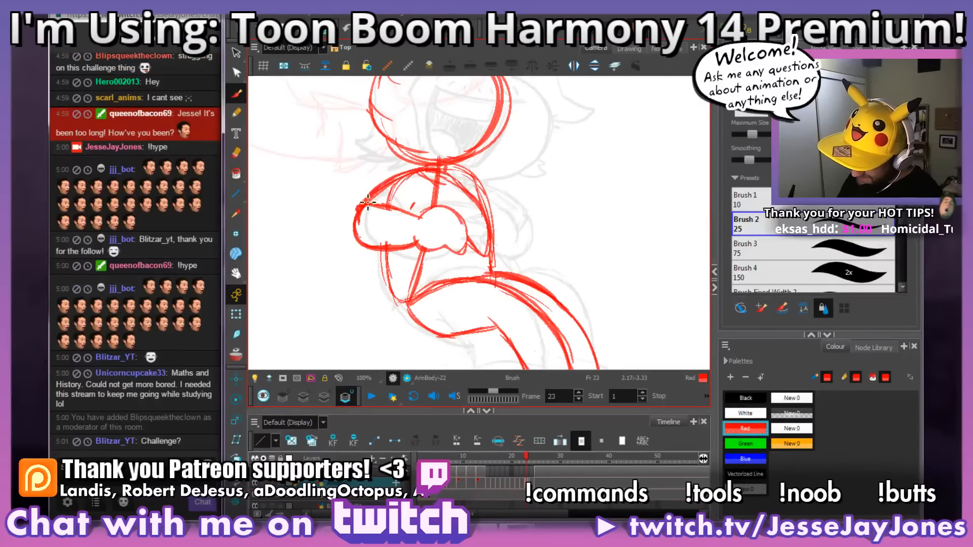
Step: Compare the reclining pose on frame 23 with the straight-legged pose on frame 22
{"action": "mouse_move", "coordinate": [569, 260]}
{"action": "left_mouse_down"}
{"action": "mouse_move", "coordinate": [512, 228]}
{"action": "mouse_move", "coordinate": [525, 261]}
{"action": "mouse_move", "coordinate": [534, 243]}
{"action": "mouse_move", "coordinate": [545, 257]}
{"action": "mouse_move", "coordinate": [541, 268]}
{"action": "left_mouse_up"}
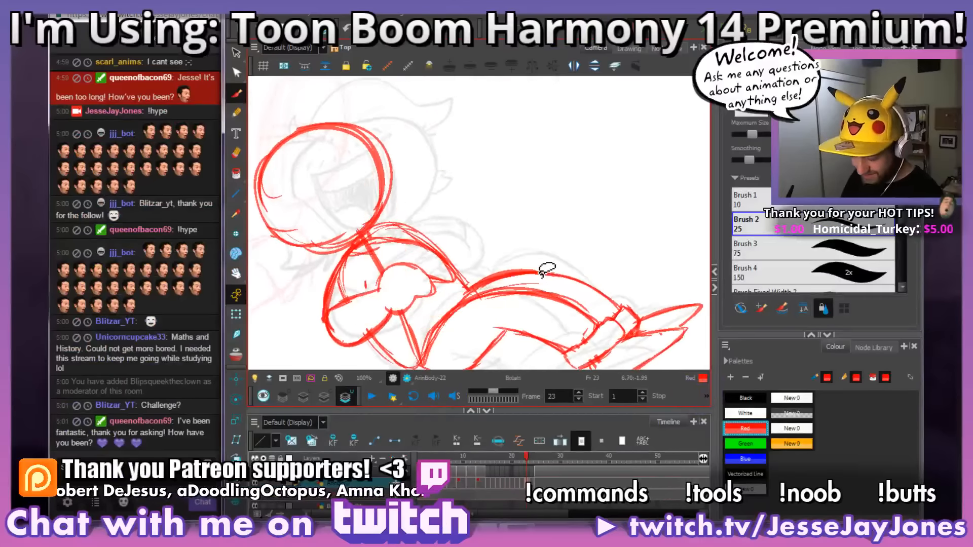
{"action": "left_click_drag", "start_coordinate": [456, 276], "coordinate": [480, 267]}
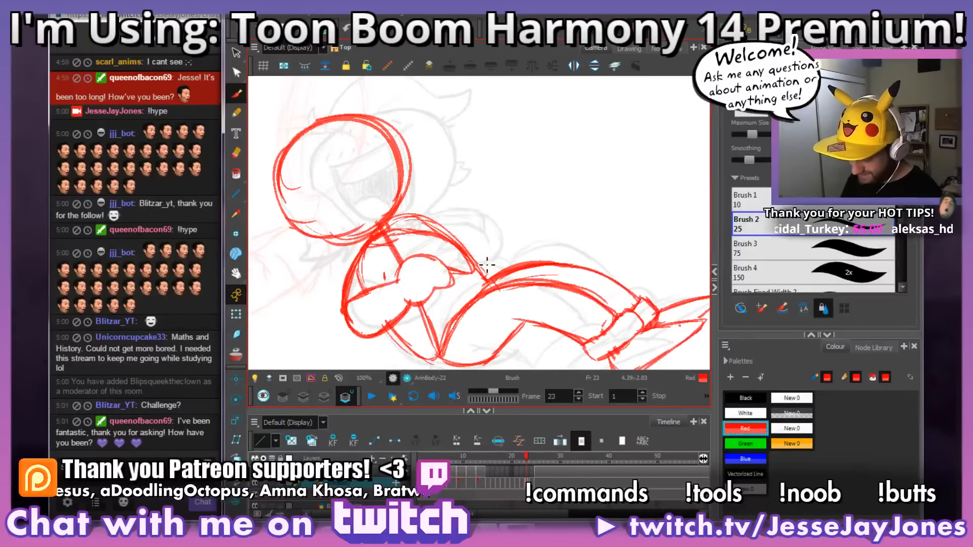
{"action": "key", "text": "comma"}
{"action": "key", "text": "period"}
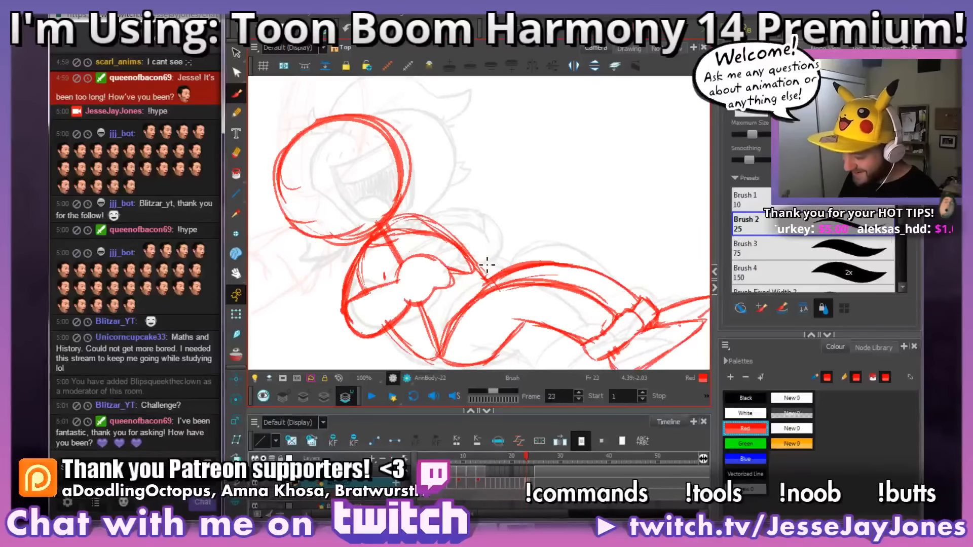
{"action": "key", "text": "comma"}
{"action": "key", "text": "period"}
{"action": "left_click_drag", "start_coordinate": [491, 329], "coordinate": [478, 288]}
{"action": "key", "text": "comma"}
{"action": "key", "text": "period"}
{"action": "key", "text": "comma"}
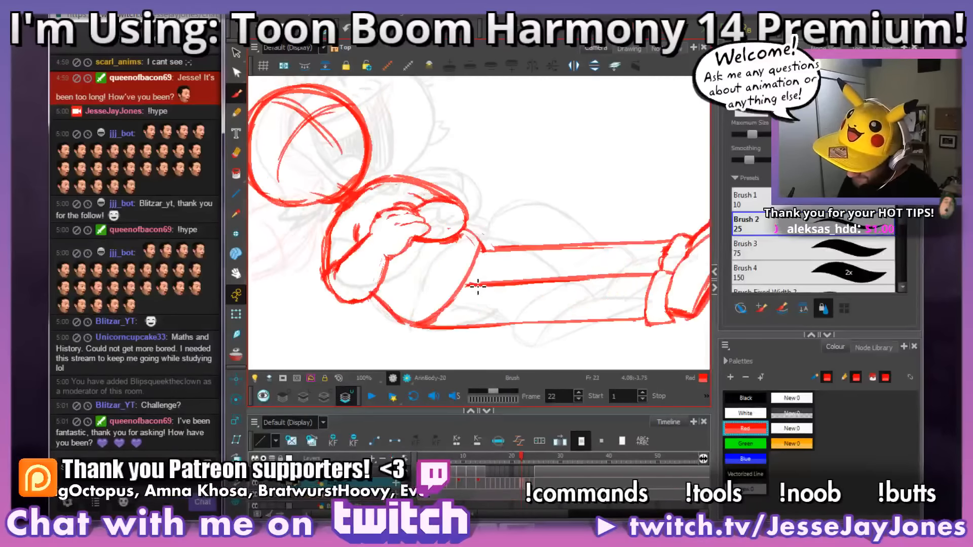
{"action": "key", "text": "period"}
{"action": "key", "text": "comma"}
{"action": "key", "text": "period"}
Step: Examine how the crossed arms and legs move across frames 21 to 23
{"action": "left_click_drag", "start_coordinate": [440, 229], "coordinate": [458, 216]}
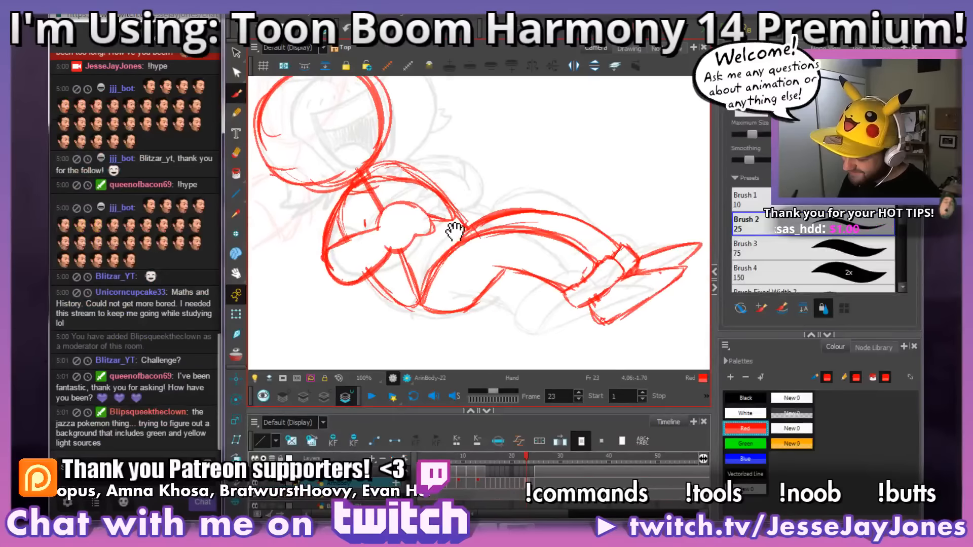
{"action": "key", "text": "comma"}
{"action": "key", "text": "period"}
{"action": "key", "text": "comma"}
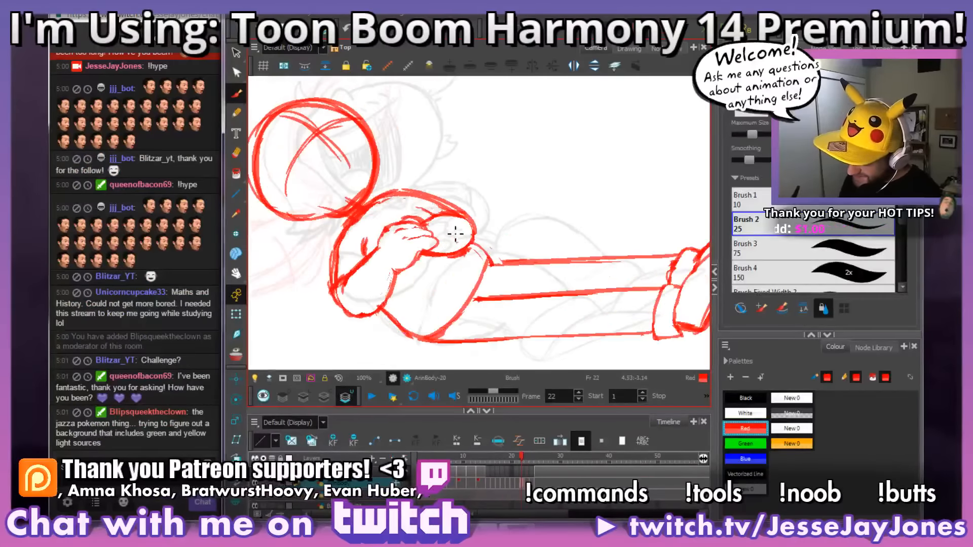
{"action": "key", "text": "period"}
{"action": "key", "text": "comma"}
{"action": "key", "text": "period"}
{"action": "key", "text": "comma"}
{"action": "key", "text": "comma"}
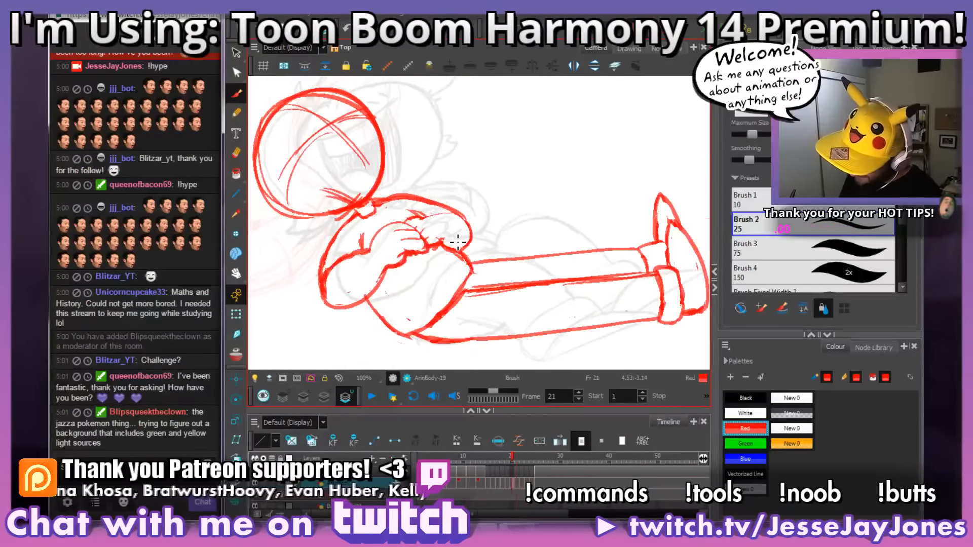
{"action": "key", "text": "period"}
Step: Examine how the folded hands and far forearm change across frames 20 to 22
{"action": "key", "text": "comma"}
{"action": "key", "text": "period"}
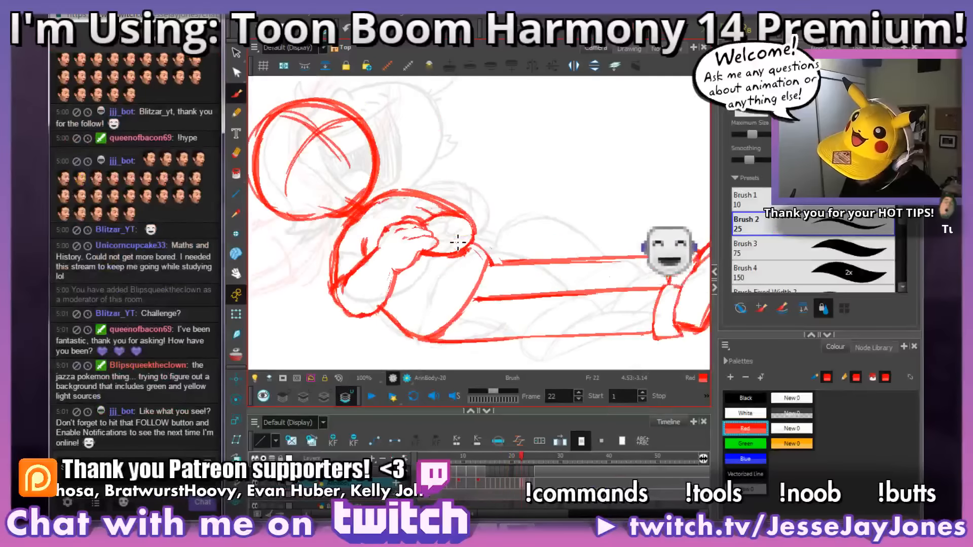
{"action": "key", "text": "comma"}
{"action": "key", "text": "period"}
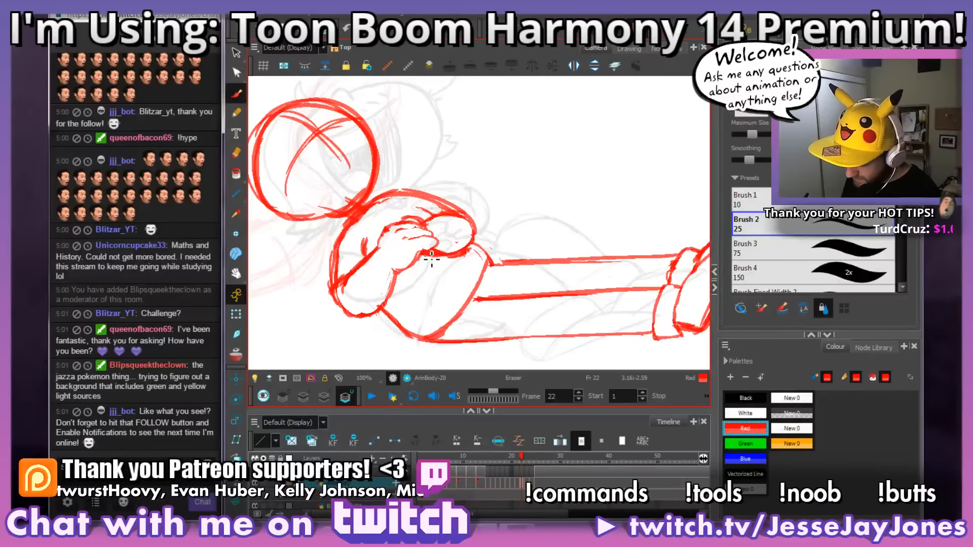
{"action": "key", "text": "period"}
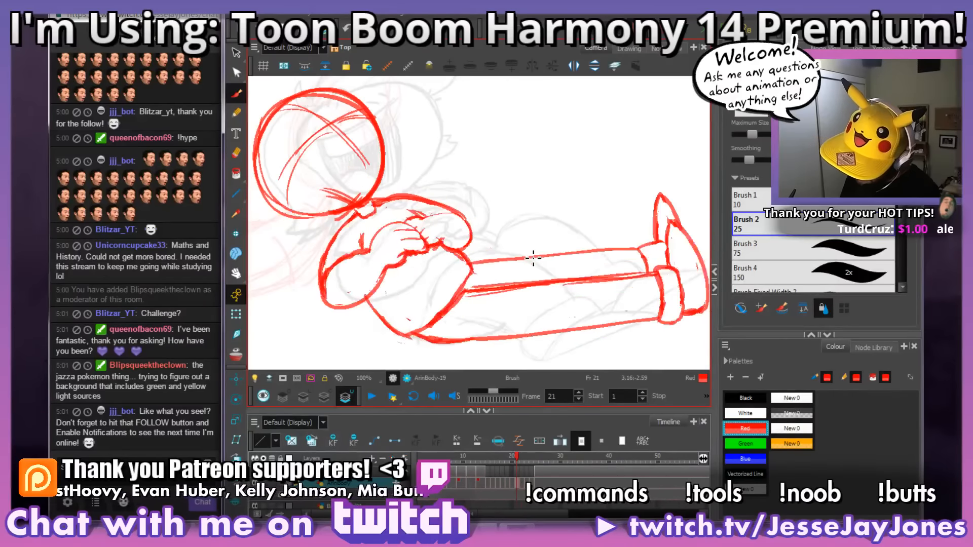
{"action": "key", "text": "comma"}
{"action": "key", "text": "period"}
{"action": "key", "text": "comma"}
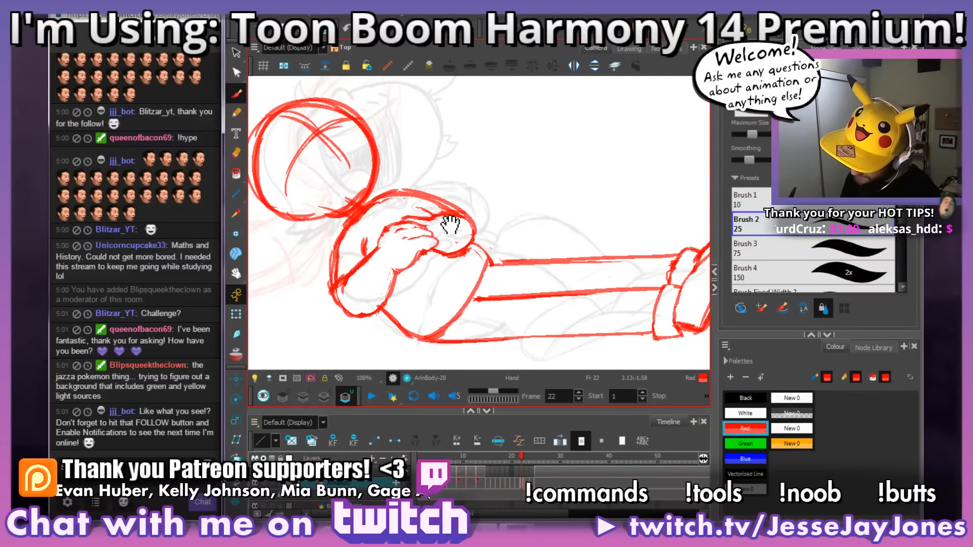
{"action": "left_click_drag", "start_coordinate": [450, 224], "coordinate": [451, 204]}
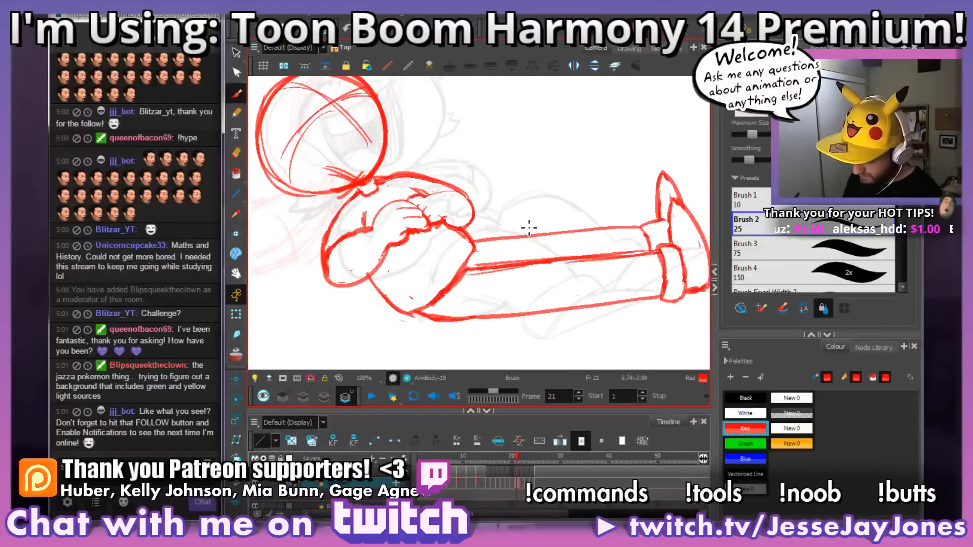
{"action": "key", "text": "comma"}
{"action": "key", "text": "comma"}
{"action": "key", "text": "period"}
{"action": "key", "text": "period"}
{"action": "key", "text": "alt+e"}
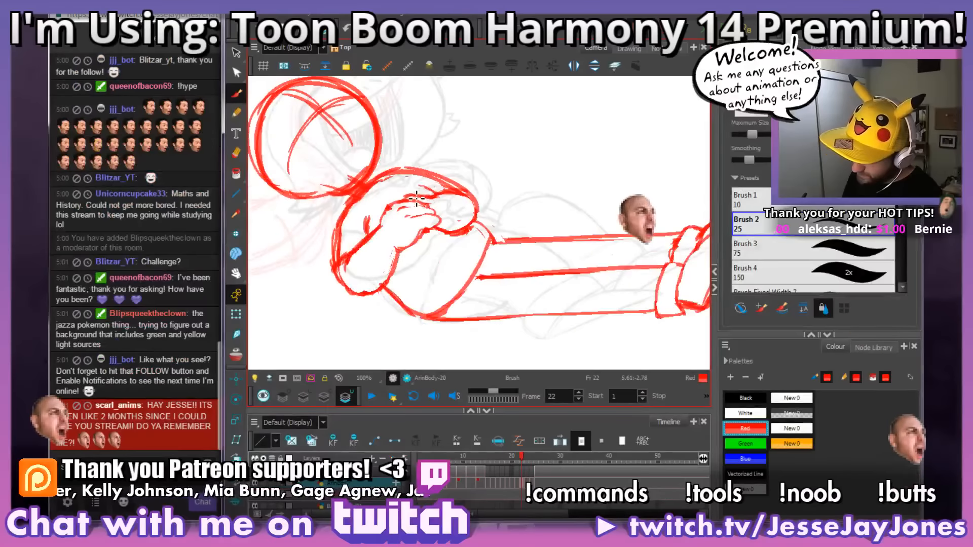
Step: Clean up the upper edge of the far forearm on frame 22, checking it against the preceding frames
{"action": "left_click_drag", "start_coordinate": [427, 201], "coordinate": [450, 201]}
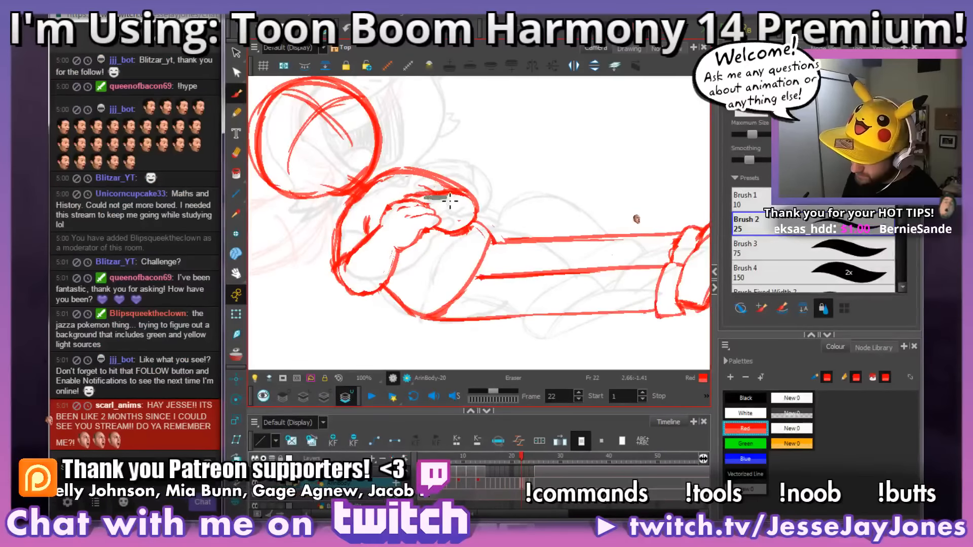
{"action": "left_click_drag", "start_coordinate": [525, 225], "coordinate": [512, 211]}
{"action": "key", "text": "alt+s"}
{"action": "key", "text": "comma"}
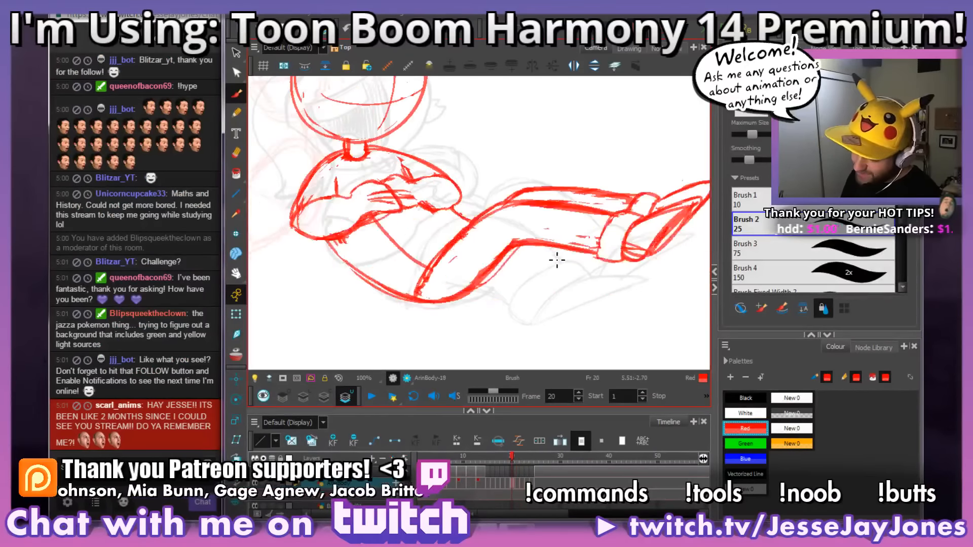
{"action": "key", "text": "period"}
{"action": "key", "text": "comma"}
{"action": "key", "text": "period"}
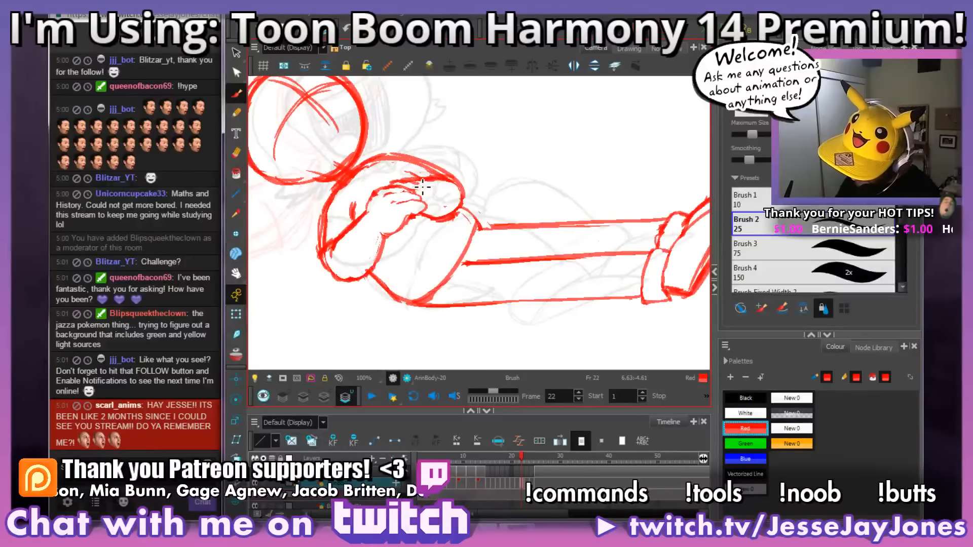
Step: Draw the far upper arm's outer contour from the shoulder down to a rounded elbow on frame 23, using frame 22 as reference
{"action": "key", "text": "period"}
{"action": "key", "text": "comma"}
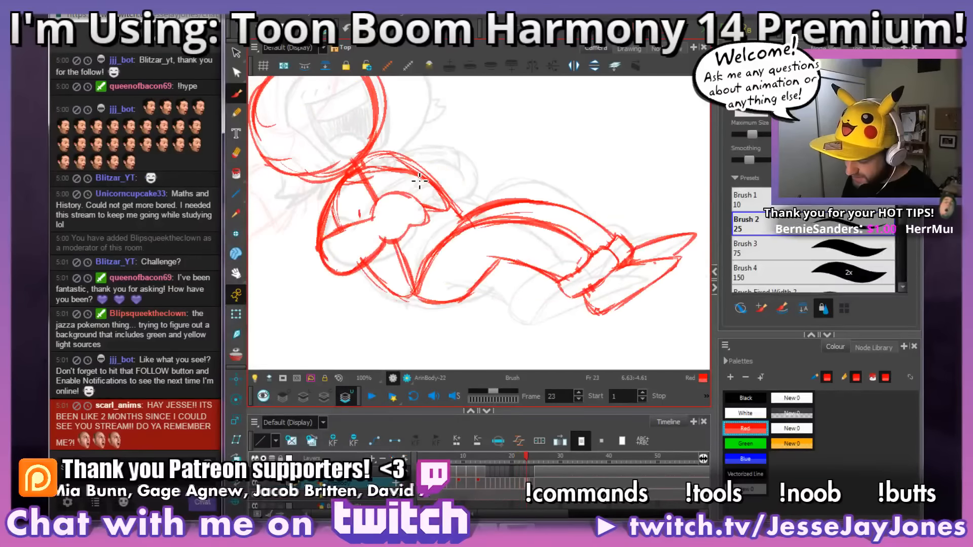
{"action": "key", "text": "period"}
{"action": "key", "text": "comma"}
{"action": "key", "text": "period"}
{"action": "key", "text": "period"}
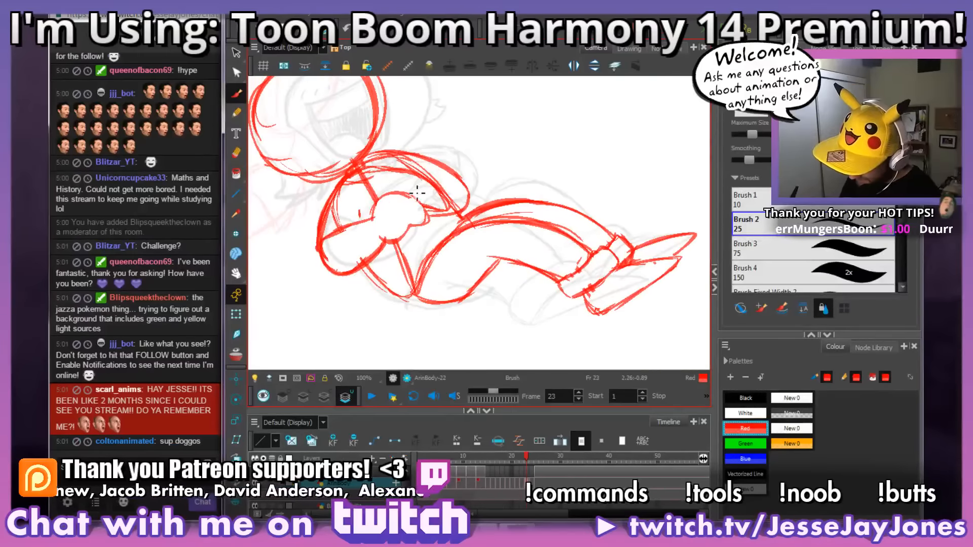
{"action": "key", "text": "comma"}
{"action": "key", "text": "period"}
{"action": "key", "text": "comma"}
{"action": "key", "text": "period"}
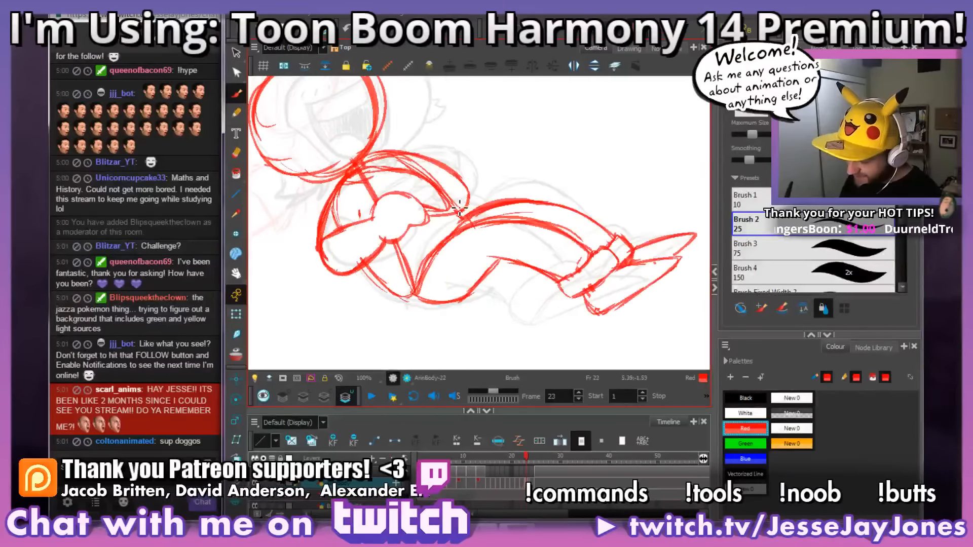
Step: Sketch the far forearm between hand and elbow on frame 23 and reinforce the elbow curve, using frame 22 as reference
{"action": "key", "text": "comma"}
{"action": "key", "text": "period"}
{"action": "key", "text": "comma"}
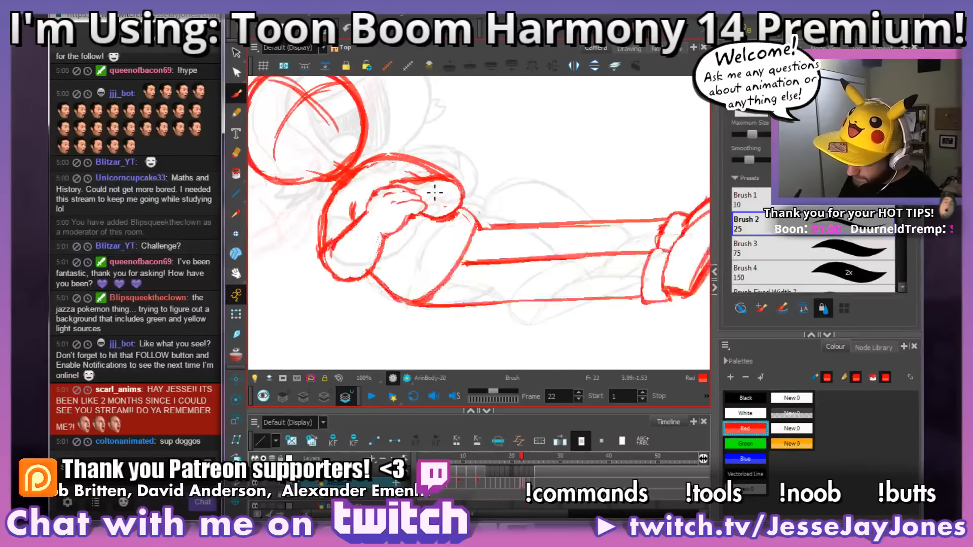
{"action": "key", "text": "period"}
{"action": "key", "text": "comma"}
{"action": "key", "text": "period"}
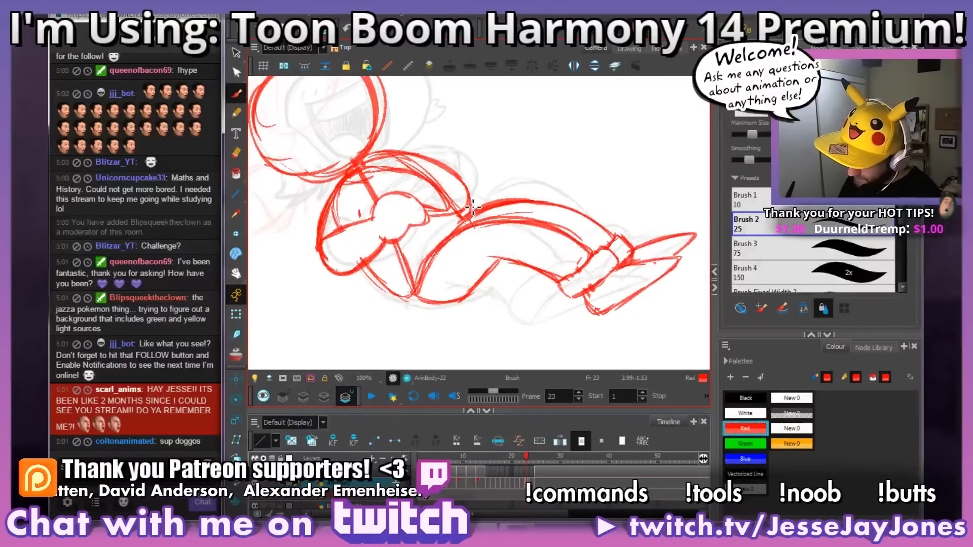
{"action": "key", "text": "comma"}
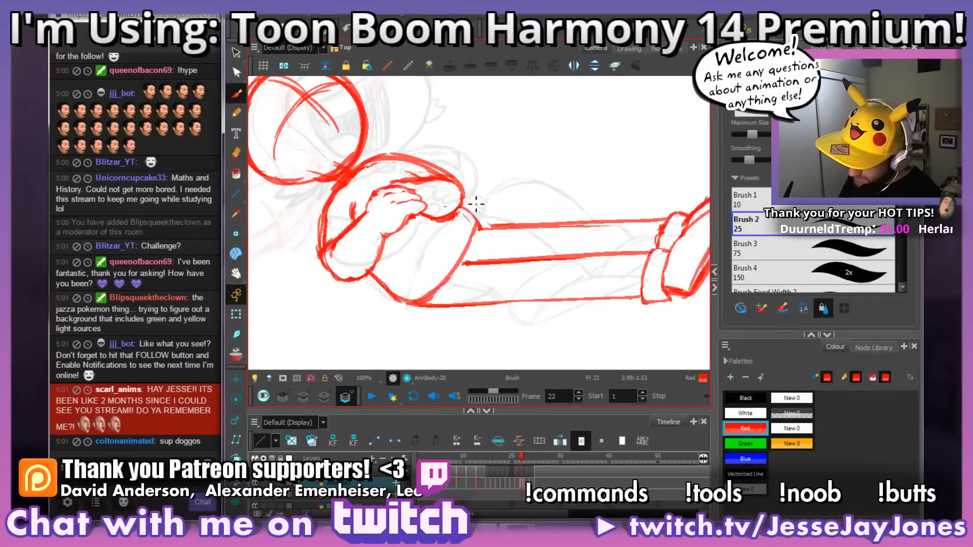
{"action": "key", "text": "period"}
{"action": "key", "text": "comma"}
{"action": "key", "text": "period"}
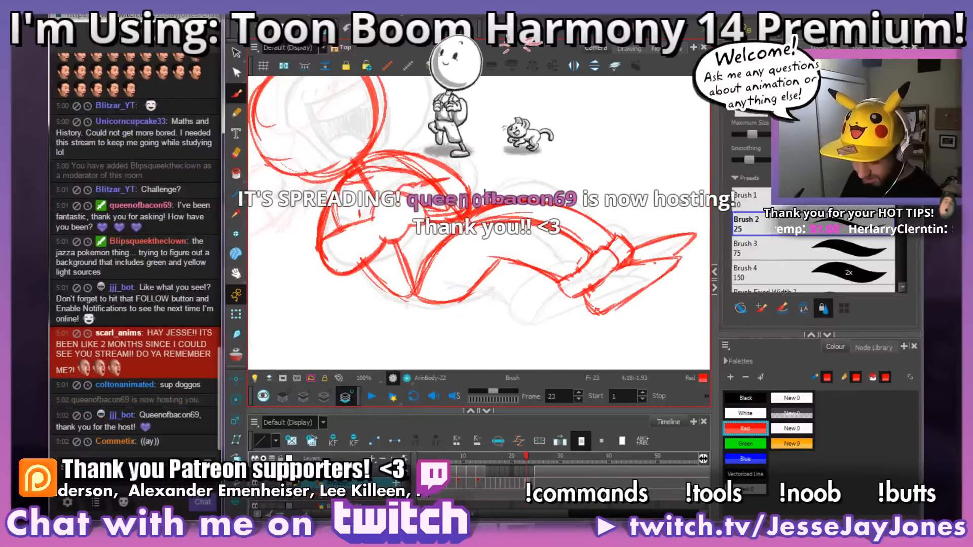
{"action": "left_click_drag", "start_coordinate": [458, 181], "coordinate": [467, 208]}
{"action": "mouse_move", "coordinate": [451, 264]}
{"action": "left_mouse_down"}
{"action": "mouse_move", "coordinate": [452, 274]}
{"action": "mouse_move", "coordinate": [433, 254]}
{"action": "mouse_move", "coordinate": [426, 266]}
{"action": "left_mouse_up"}
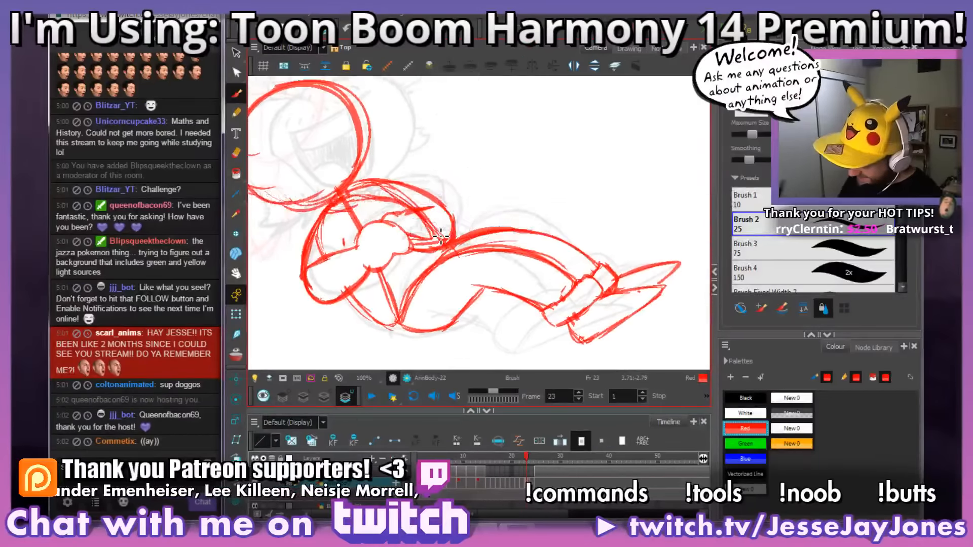
Step: Extend and thicken the far forearm's upper edge to the elbow on frame 23, checking it against frame 22
{"action": "key", "text": "f"}
{"action": "key", "text": "g"}
{"action": "key", "text": "g"}
{"action": "key", "text": "f"}
{"action": "key", "text": "f"}
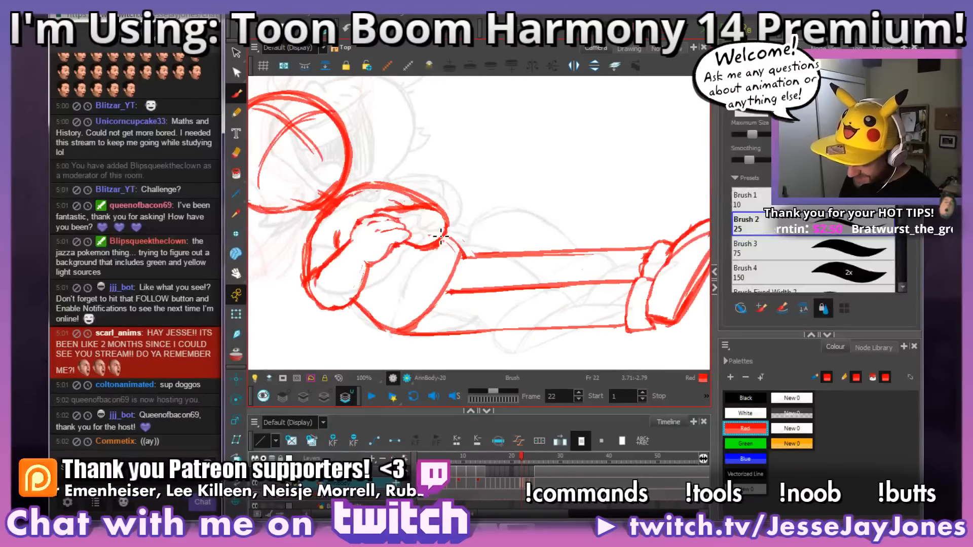
{"action": "key", "text": "g"}
{"action": "key", "text": "g"}
{"action": "key", "text": "f"}
{"action": "key", "text": "f"}
{"action": "key", "text": "f"}
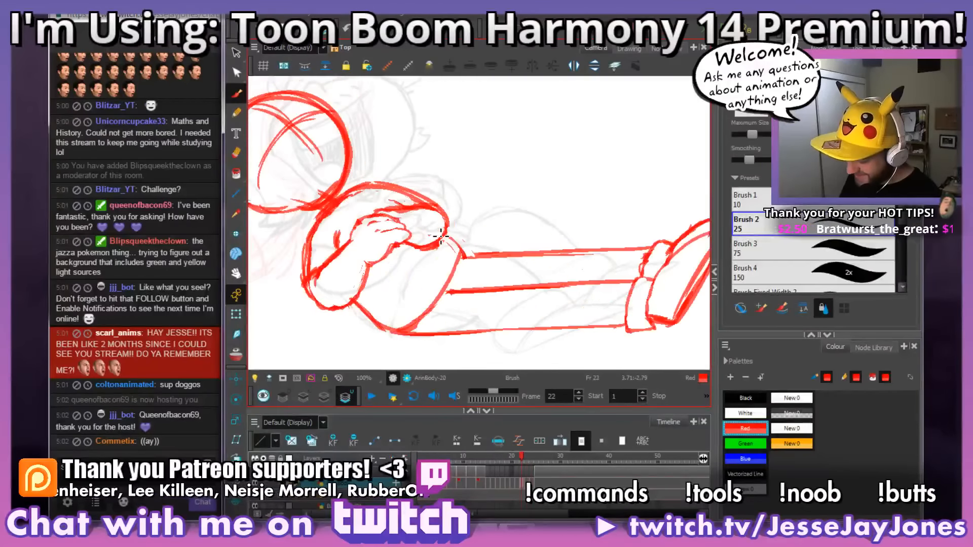
{"action": "key", "text": "g"}
{"action": "key", "text": "g"}
{"action": "key", "text": "g"}
{"action": "key", "text": "f"}
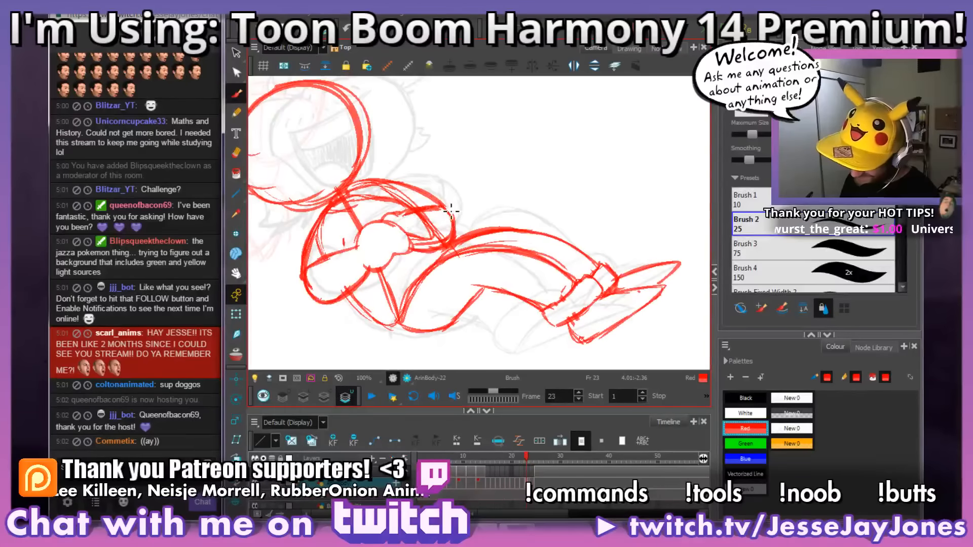
{"action": "mouse_move", "coordinate": [487, 246]}
{"action": "left_mouse_down"}
{"action": "mouse_move", "coordinate": [495, 236]}
{"action": "mouse_move", "coordinate": [461, 221]}
{"action": "mouse_move", "coordinate": [487, 248]}
{"action": "left_mouse_up"}
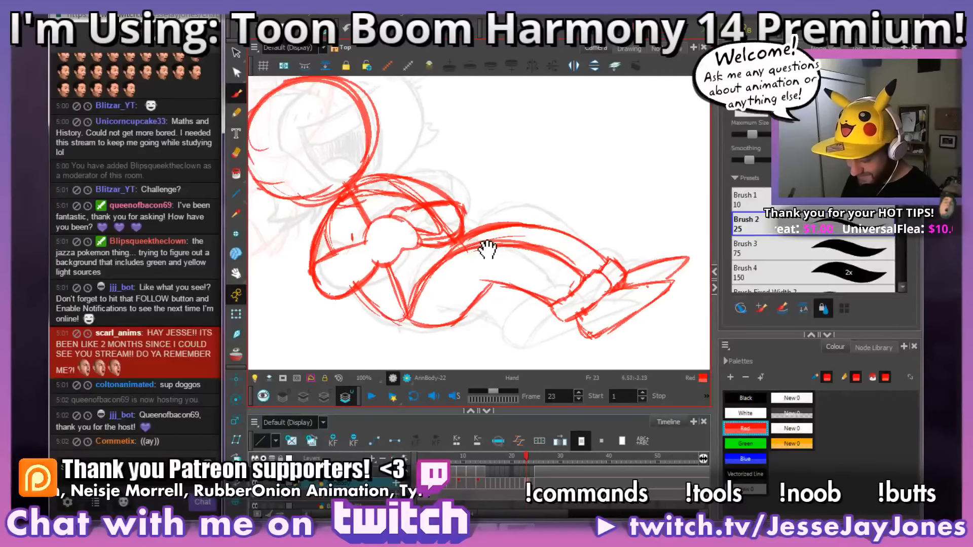
Step: Examine the motion of the crossed arms and torso across frames 20 to 23 in a rotated view
{"action": "key", "text": "comma"}
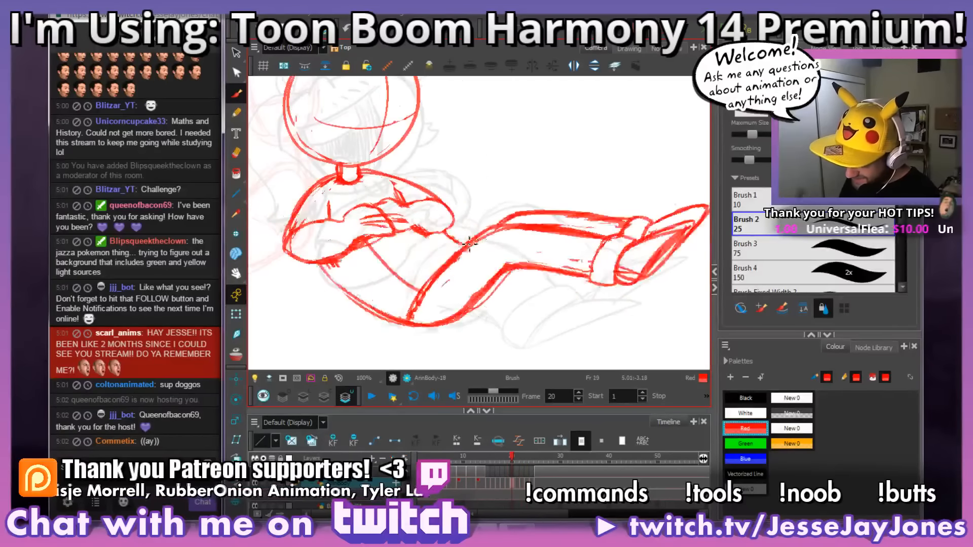
{"action": "key", "text": "period"}
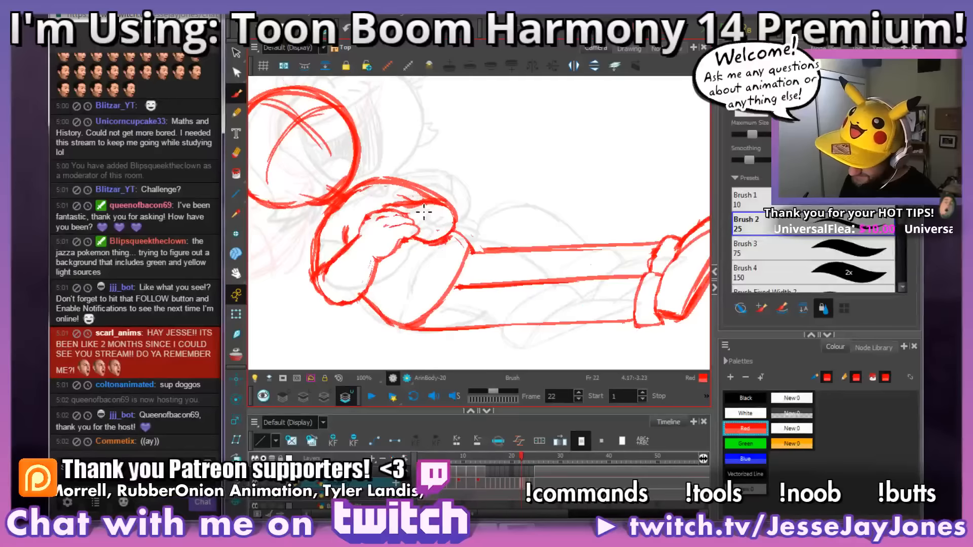
{"action": "mouse_move", "coordinate": [457, 203]}
{"action": "left_mouse_down"}
{"action": "mouse_move", "coordinate": [477, 213]}
{"action": "mouse_move", "coordinate": [552, 206]}
{"action": "mouse_move", "coordinate": [550, 215]}
{"action": "mouse_move", "coordinate": [527, 213]}
{"action": "left_mouse_up"}
{"action": "key", "text": "comma"}
{"action": "key", "text": "period"}
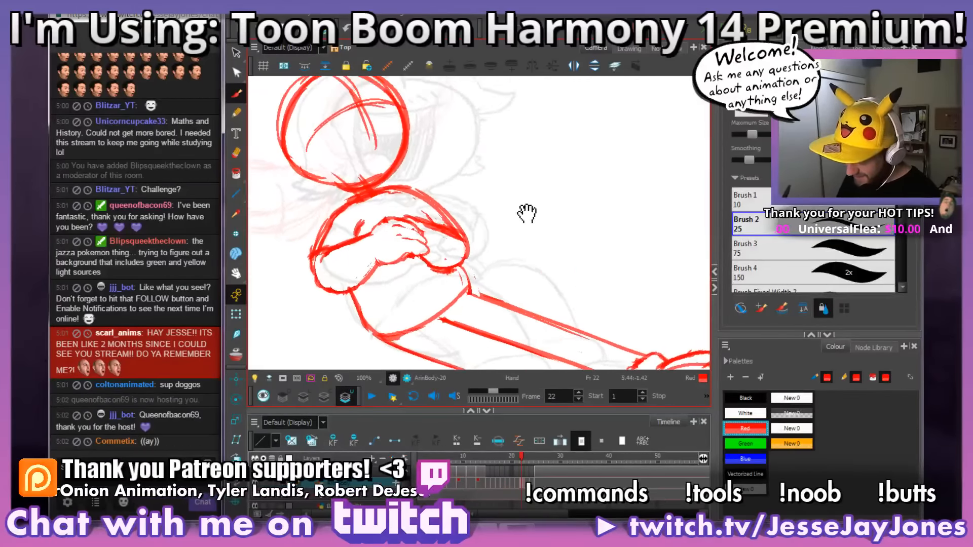
{"action": "key", "text": "period"}
{"action": "key", "text": "period"}
{"action": "key", "text": "comma"}
{"action": "key", "text": "comma"}
{"action": "key", "text": "comma"}
{"action": "key", "text": "comma"}
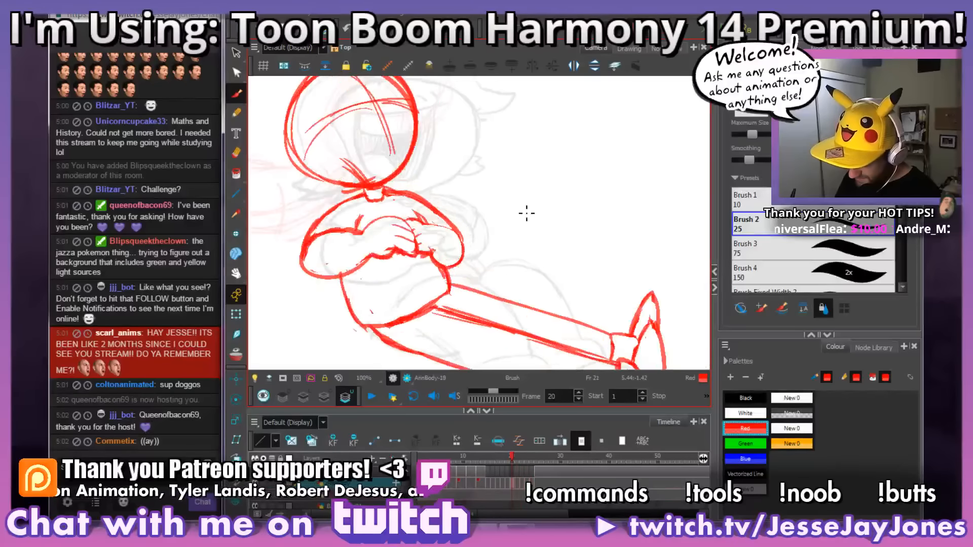
{"action": "key", "text": "period"}
{"action": "key", "text": "period"}
{"action": "key", "text": "comma"}
{"action": "key", "text": "comma"}
{"action": "key", "text": "period"}
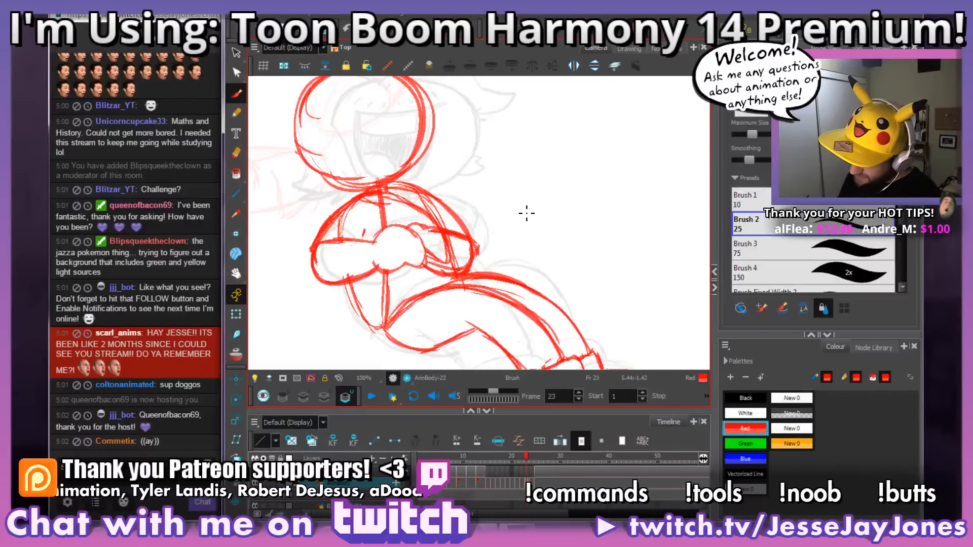
{"action": "key", "text": "period"}
{"action": "key", "text": "comma"}
{"action": "key", "text": "period"}
{"action": "key", "text": "period"}
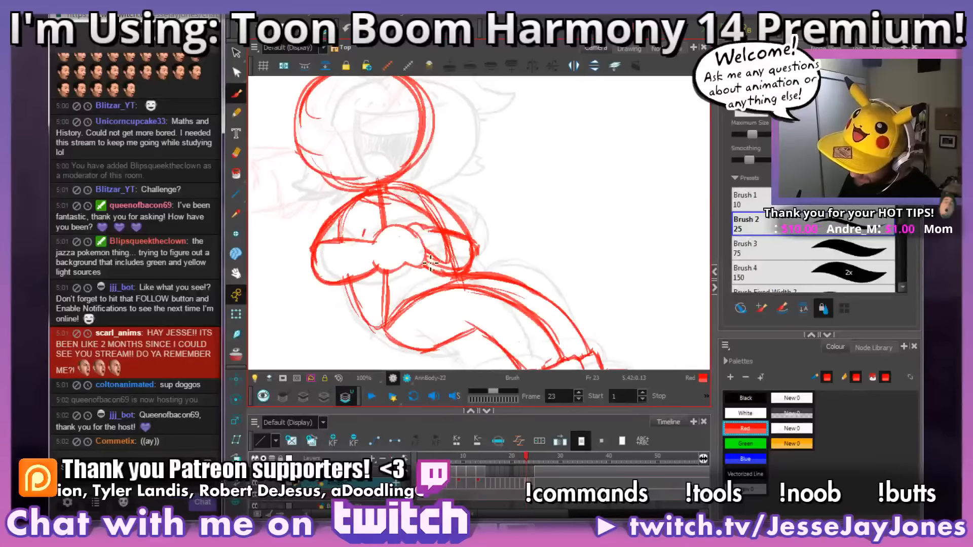
Step: Erase the overlapping construction lines inside the far forearm on frame 23
{"action": "left_click_drag", "start_coordinate": [467, 263], "coordinate": [462, 267]}
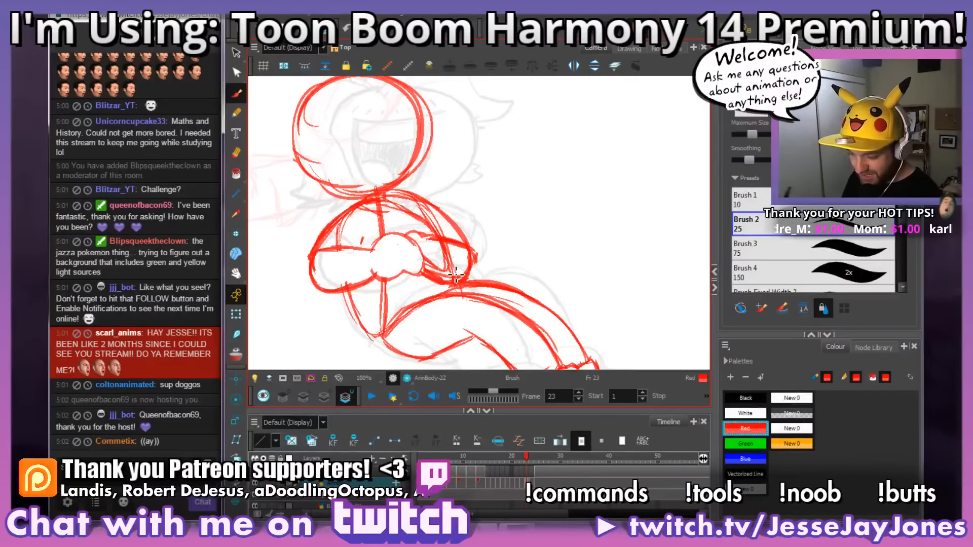
{"action": "left_click_drag", "start_coordinate": [479, 272], "coordinate": [461, 250]}
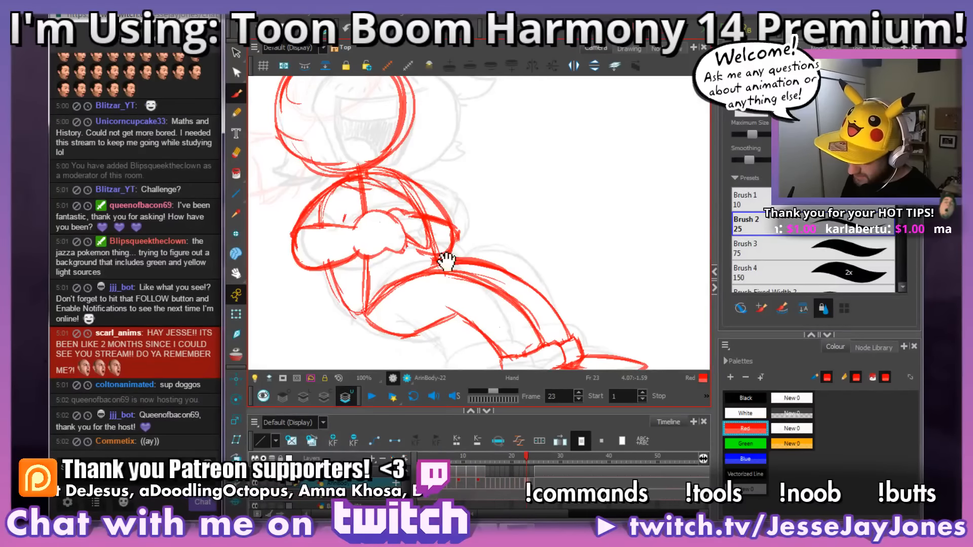
{"action": "left_click_drag", "start_coordinate": [446, 261], "coordinate": [461, 255]}
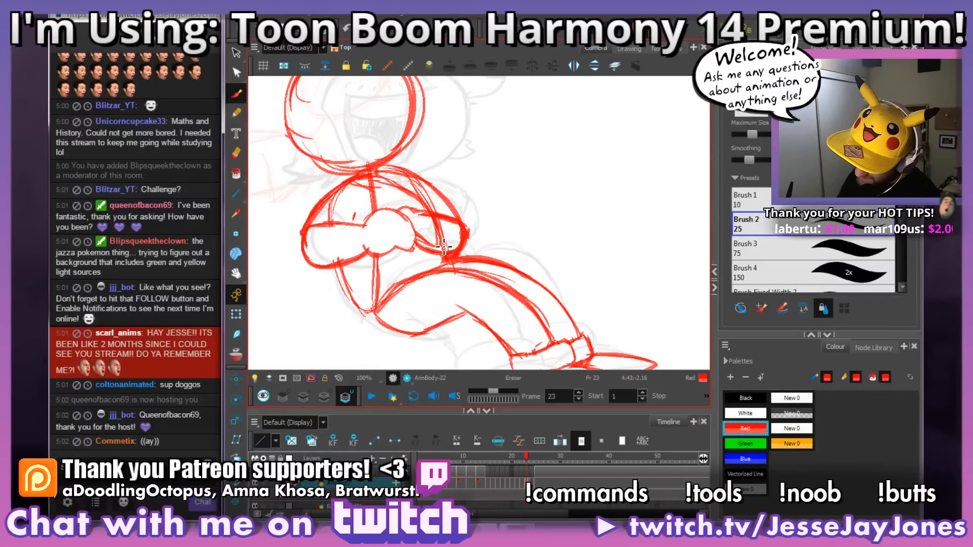
{"action": "mouse_move", "coordinate": [433, 248]}
{"action": "left_mouse_down"}
{"action": "mouse_move", "coordinate": [449, 244]}
{"action": "mouse_move", "coordinate": [434, 228]}
{"action": "mouse_move", "coordinate": [447, 231]}
{"action": "left_mouse_up"}
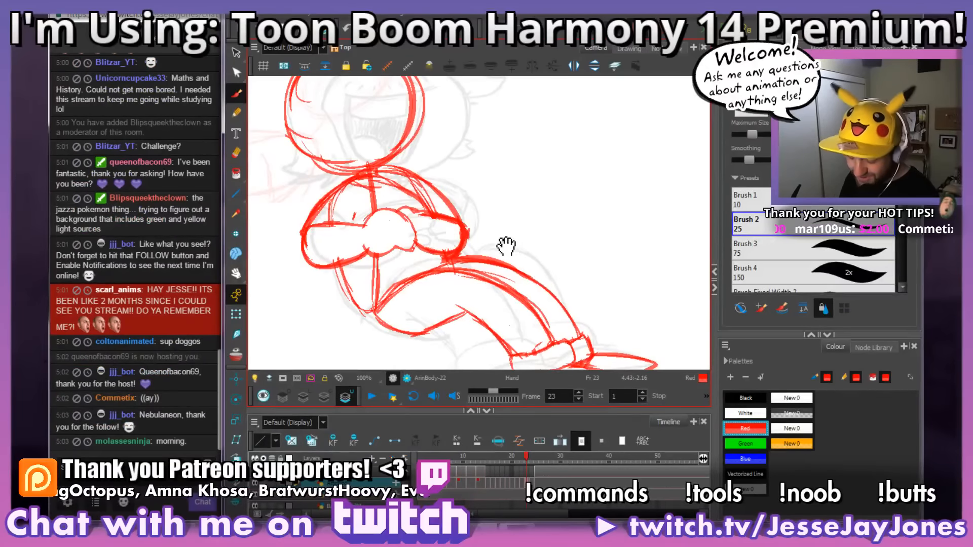
Step: Compare the far arm and elbow on frame 23 with the crossed arms on frame 22
{"action": "mouse_move", "coordinate": [506, 248]}
{"action": "left_mouse_down"}
{"action": "mouse_move", "coordinate": [483, 238]}
{"action": "mouse_move", "coordinate": [465, 273]}
{"action": "mouse_move", "coordinate": [478, 265]}
{"action": "left_mouse_up"}
{"action": "key", "text": "comma"}
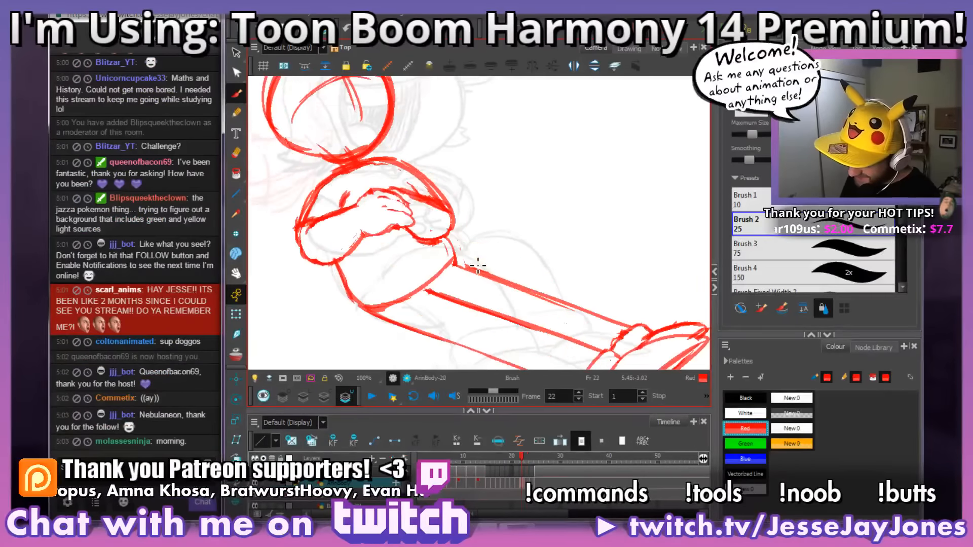
{"action": "key", "text": "period"}
{"action": "key", "text": "comma"}
{"action": "key", "text": "period"}
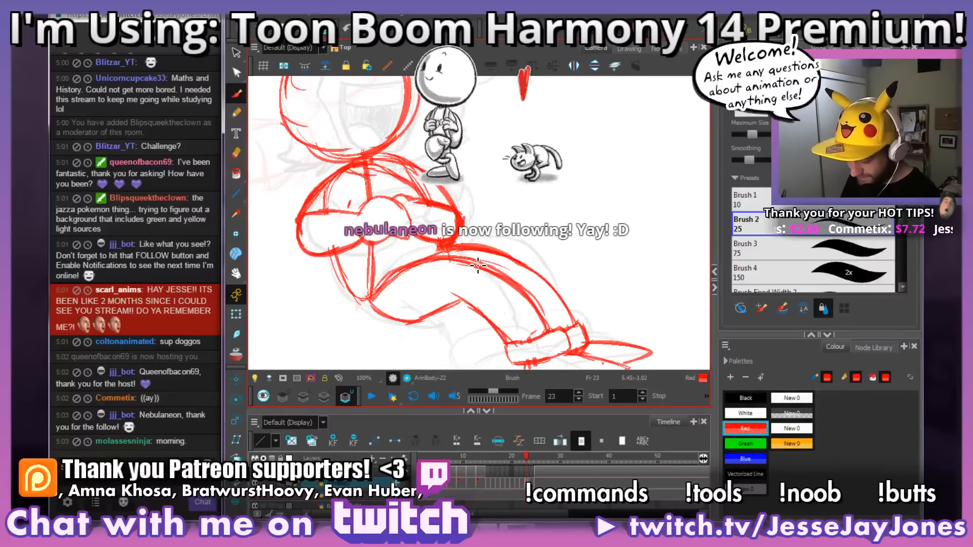
{"action": "key", "text": "comma"}
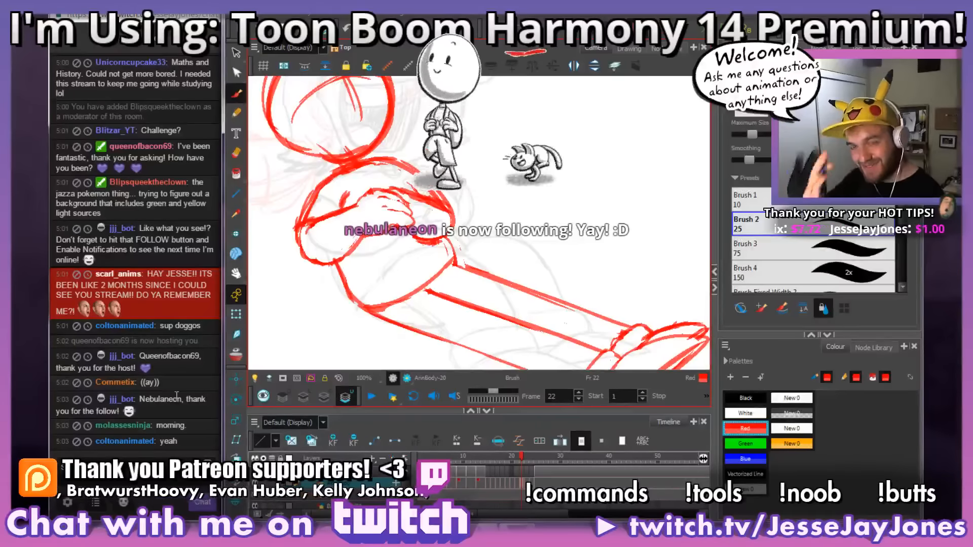
{"action": "left_click_drag", "start_coordinate": [470, 272], "coordinate": [468, 248]}
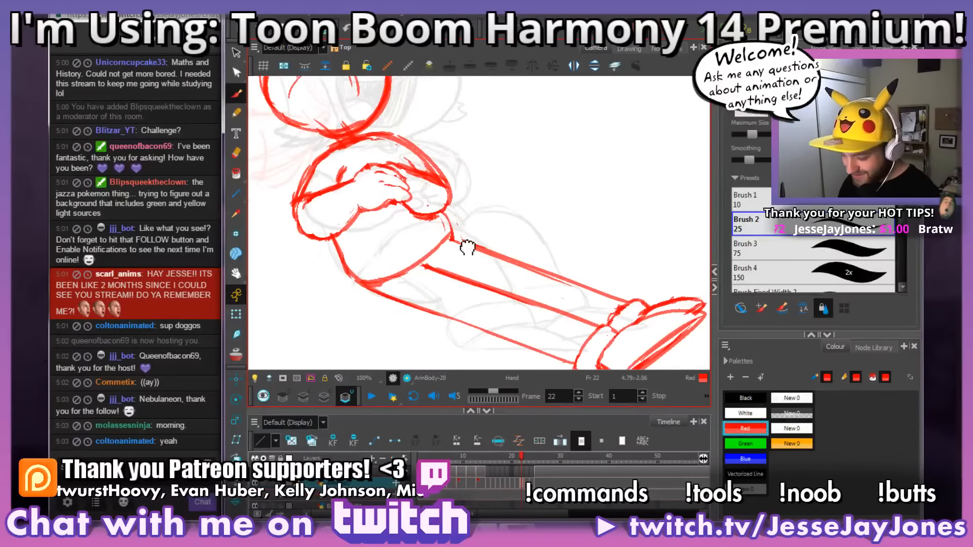
{"action": "mouse_move", "coordinate": [468, 196]}
{"action": "left_mouse_down"}
{"action": "mouse_move", "coordinate": [444, 208]}
{"action": "mouse_move", "coordinate": [458, 249]}
{"action": "left_mouse_up"}
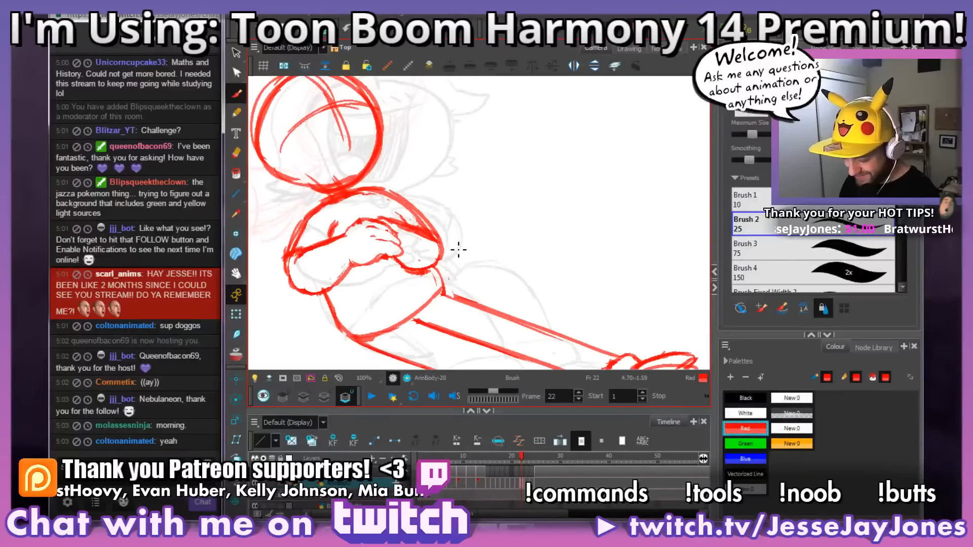
Step: Compare the crossed arms and torso on frame 22 with the neighbouring drawings on frames 23 and 24
{"action": "key", "text": "comma"}
{"action": "key", "text": "period"}
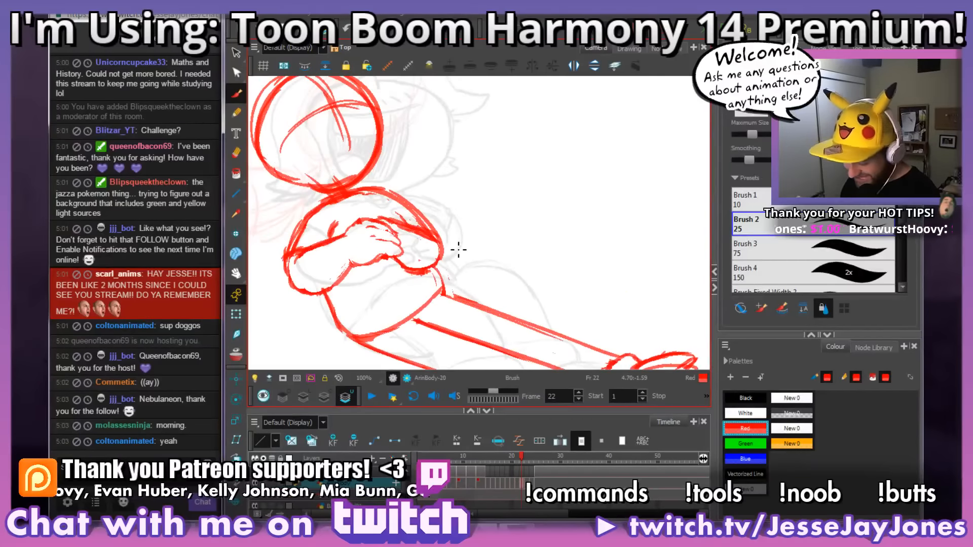
{"action": "key", "text": "comma"}
{"action": "key", "text": "period"}
{"action": "key", "text": "period"}
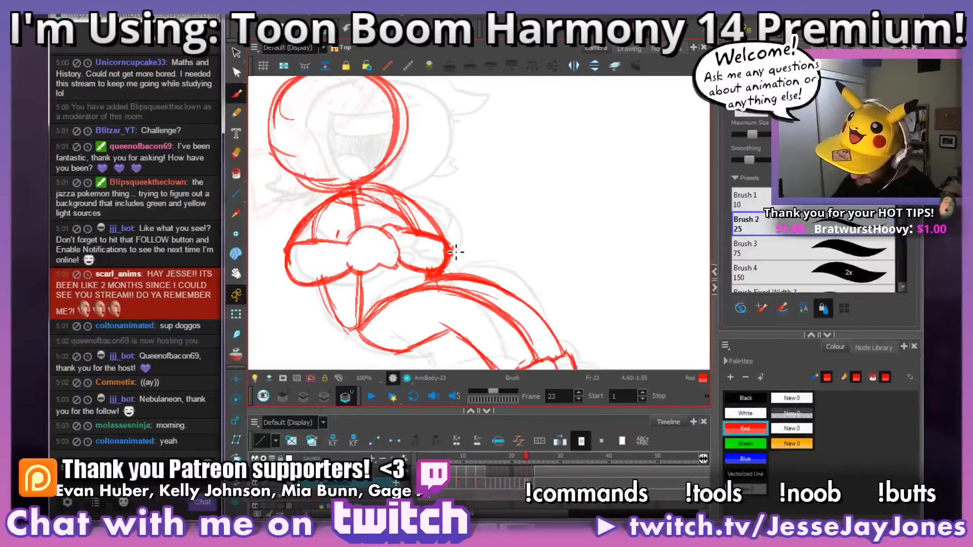
{"action": "key", "text": "period"}
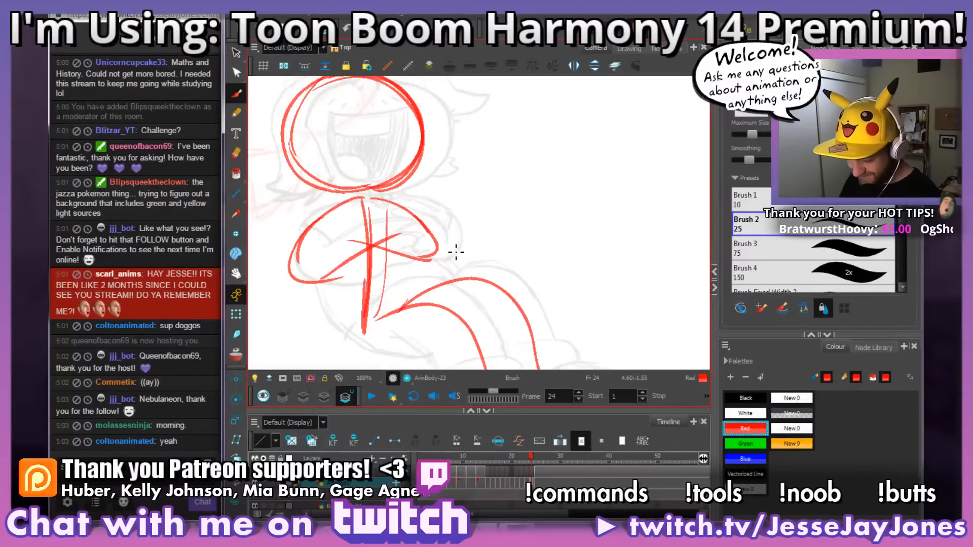
Step: Compare the rough head, torso and leg pose on frame 24 with the drawing on frame 23
{"action": "left_click_drag", "start_coordinate": [417, 282], "coordinate": [443, 282]}
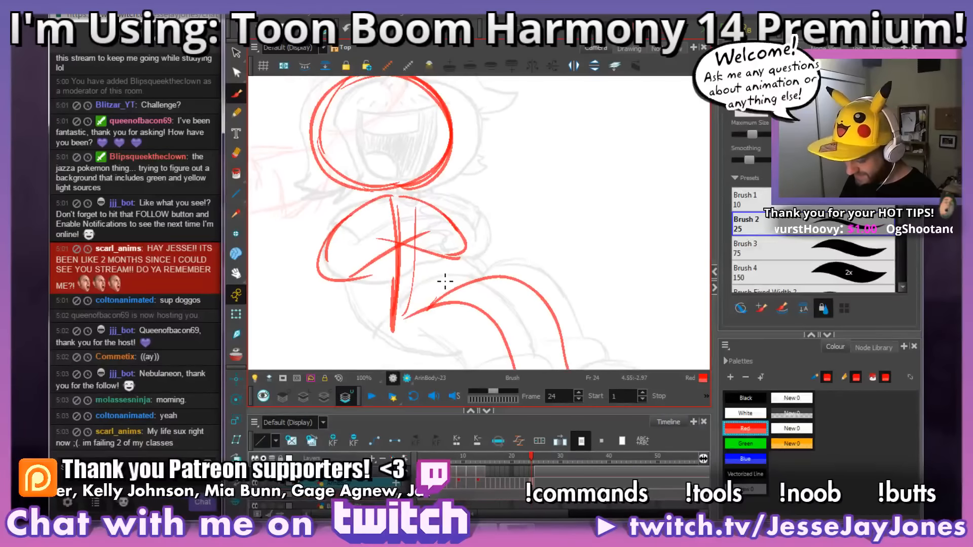
{"action": "key", "text": "comma"}
{"action": "key", "text": "period"}
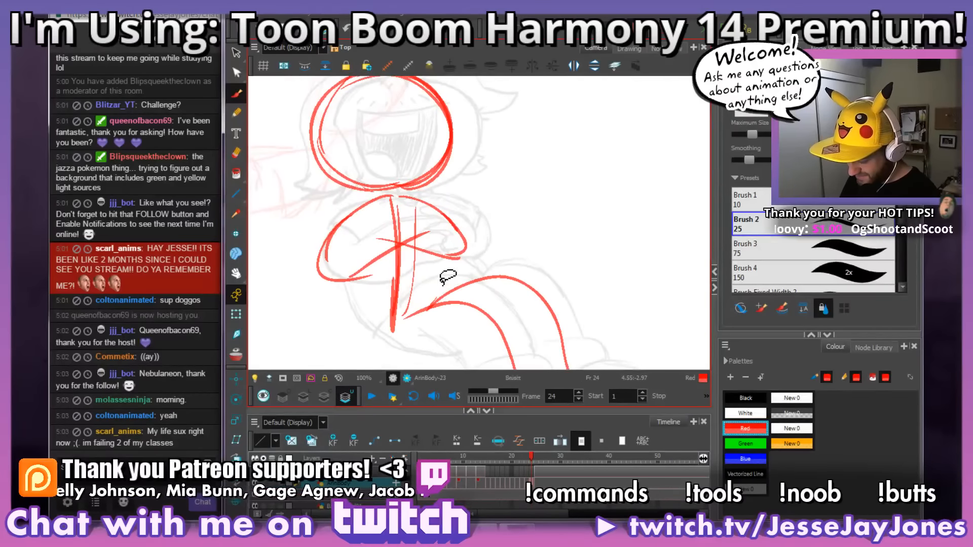
{"action": "mouse_move", "coordinate": [458, 310]}
{"action": "left_mouse_down"}
{"action": "mouse_move", "coordinate": [486, 278]}
{"action": "mouse_move", "coordinate": [474, 257]}
{"action": "left_mouse_up"}
{"action": "key", "text": "comma"}
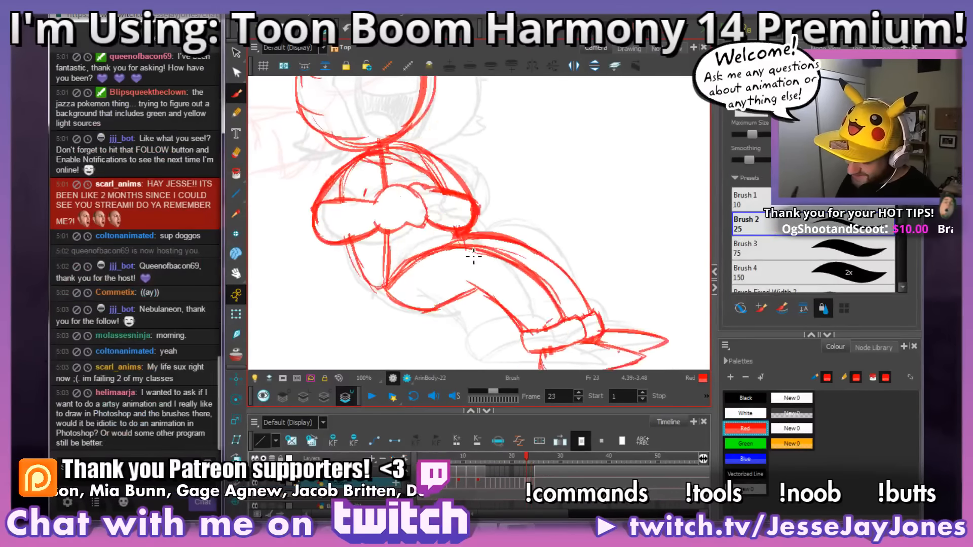
{"action": "key", "text": "period"}
{"action": "key", "text": "comma"}
{"action": "key", "text": "period"}
{"action": "left_click_drag", "start_coordinate": [398, 164], "coordinate": [415, 186]}
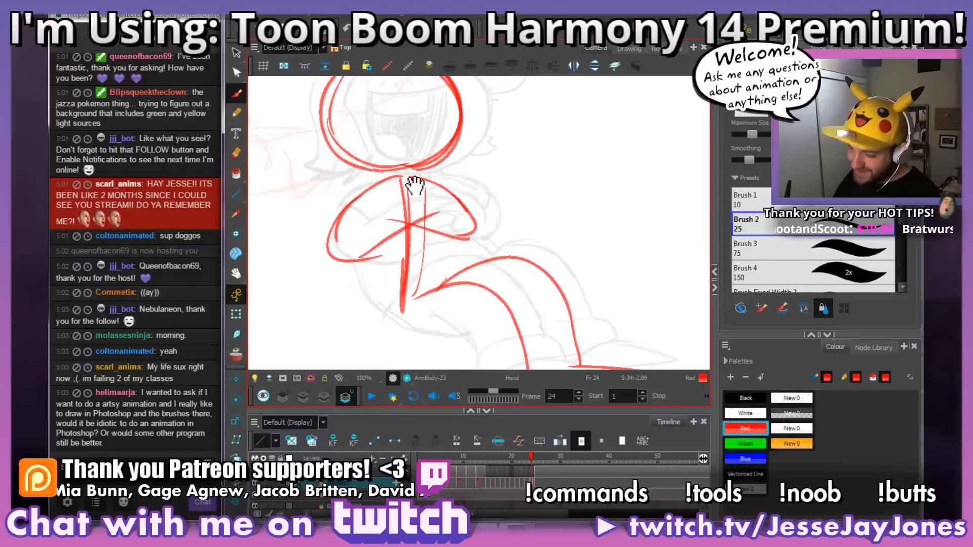
{"action": "mouse_move", "coordinate": [473, 245]}
{"action": "left_mouse_down"}
{"action": "mouse_move", "coordinate": [494, 255]}
{"action": "mouse_move", "coordinate": [406, 286]}
{"action": "mouse_move", "coordinate": [443, 256]}
{"action": "mouse_move", "coordinate": [430, 276]}
{"action": "left_mouse_up"}
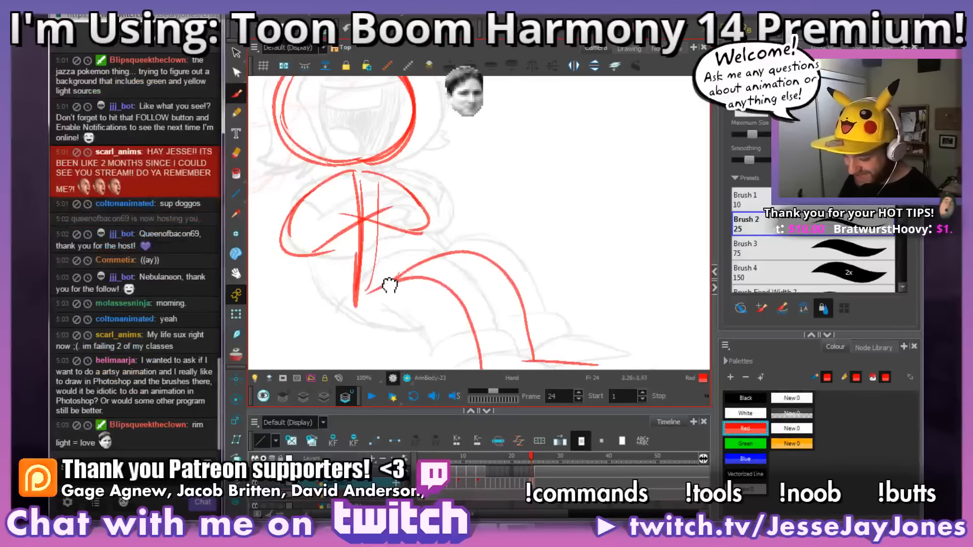
{"action": "key", "text": "period"}
{"action": "key", "text": "comma"}
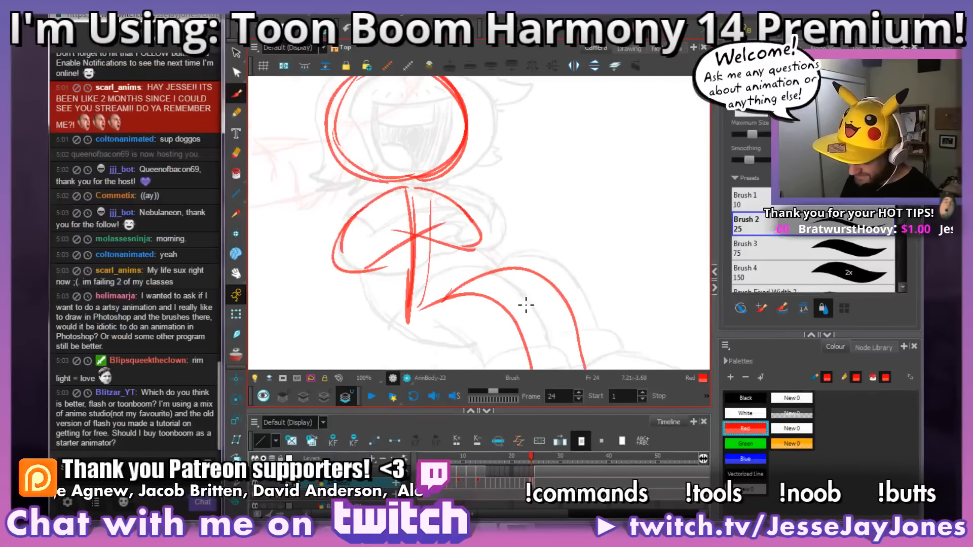
{"action": "key", "text": "period"}
{"action": "key", "text": "comma"}
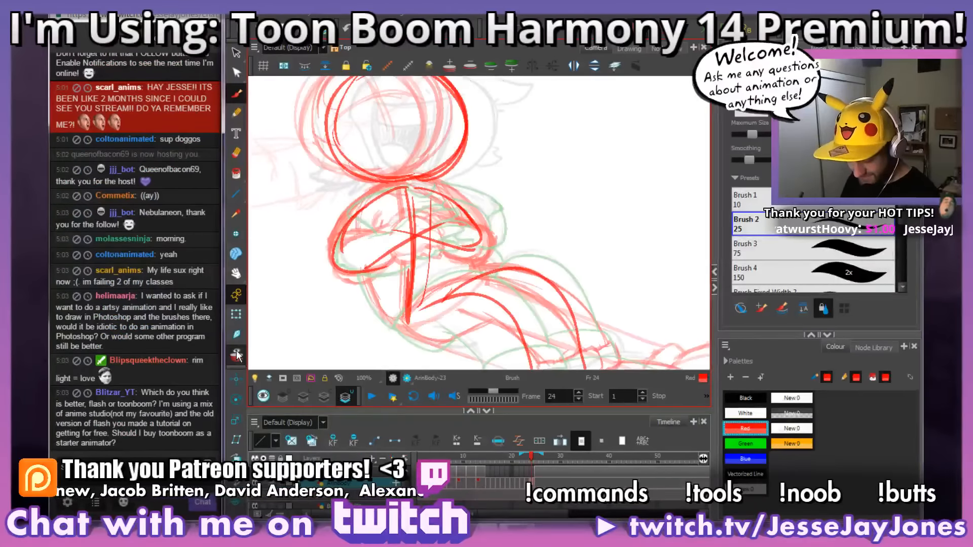
Step: Turn on onion skinning and show frame 24 enlarged to 250% in the Drawing view
{"action": "key", "text": "alt+o"}
{"action": "left_click", "coordinate": [629, 48]}
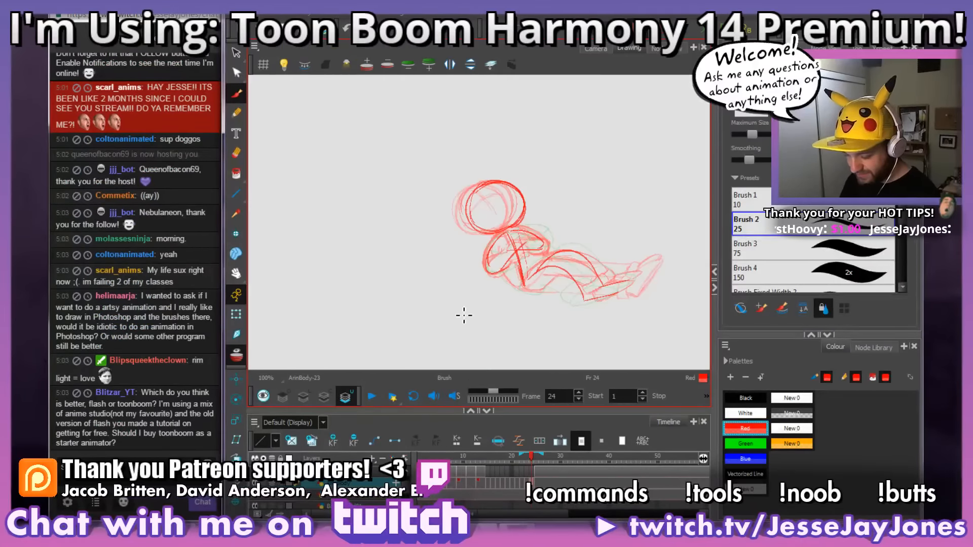
{"action": "key", "text": "2"}
{"action": "key", "text": "2"}
{"action": "key", "text": "space"}
{"action": "mouse_move", "coordinate": [391, 299]}
{"action": "left_mouse_down"}
{"action": "mouse_move", "coordinate": [527, 239]}
{"action": "mouse_move", "coordinate": [514, 257]}
{"action": "left_mouse_up"}
{"action": "key", "text": "space"}
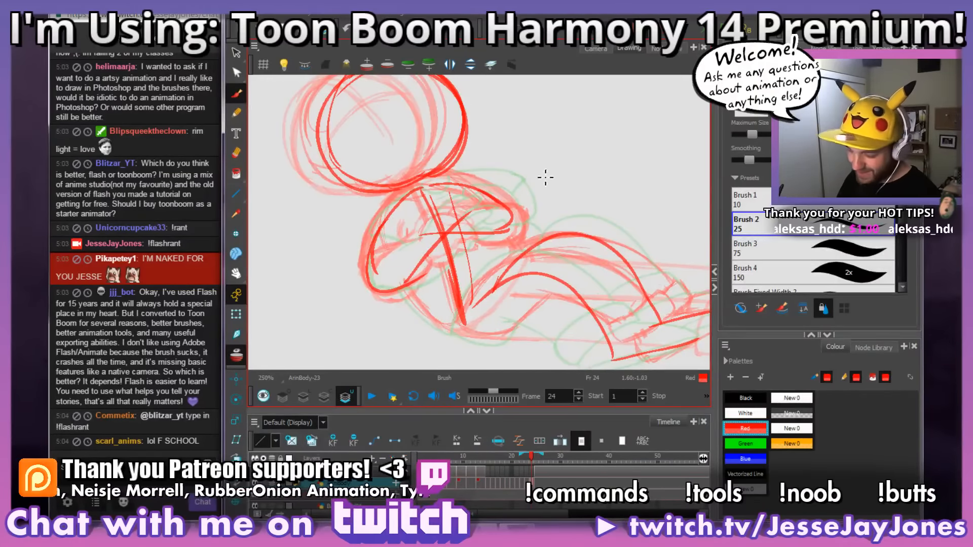
Step: Limit the onion skin on frame 24 to one previous drawing around the head and torso
{"action": "left_click_drag", "start_coordinate": [545, 178], "coordinate": [560, 181]}
{"action": "left_click_drag", "start_coordinate": [521, 221], "coordinate": [475, 261]}
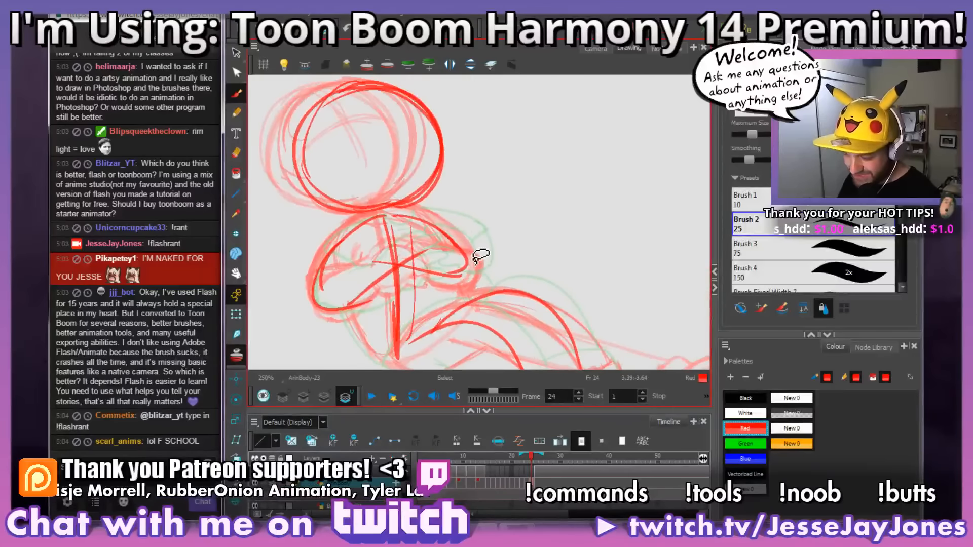
{"action": "left_click_drag", "start_coordinate": [415, 178], "coordinate": [425, 197]}
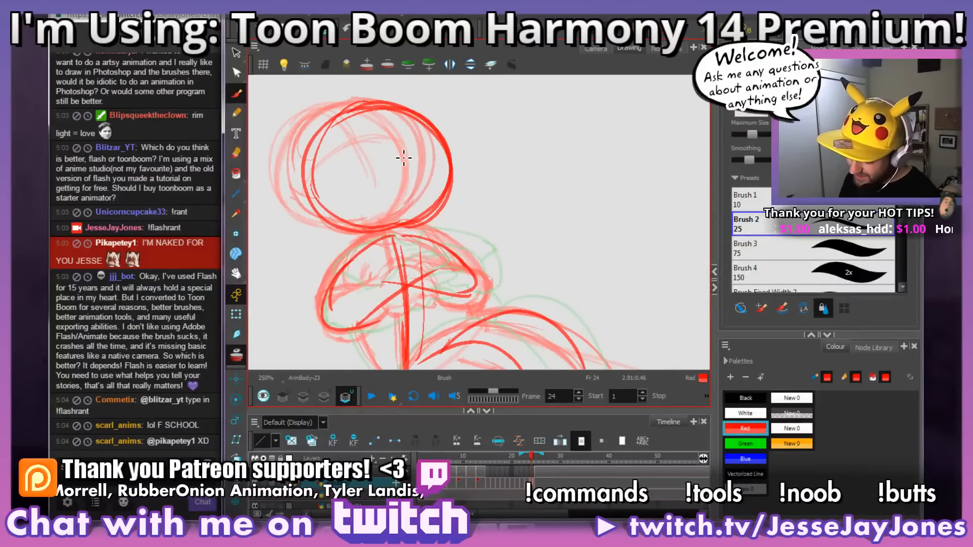
{"action": "left_click_drag", "start_coordinate": [523, 458], "coordinate": [541, 460]}
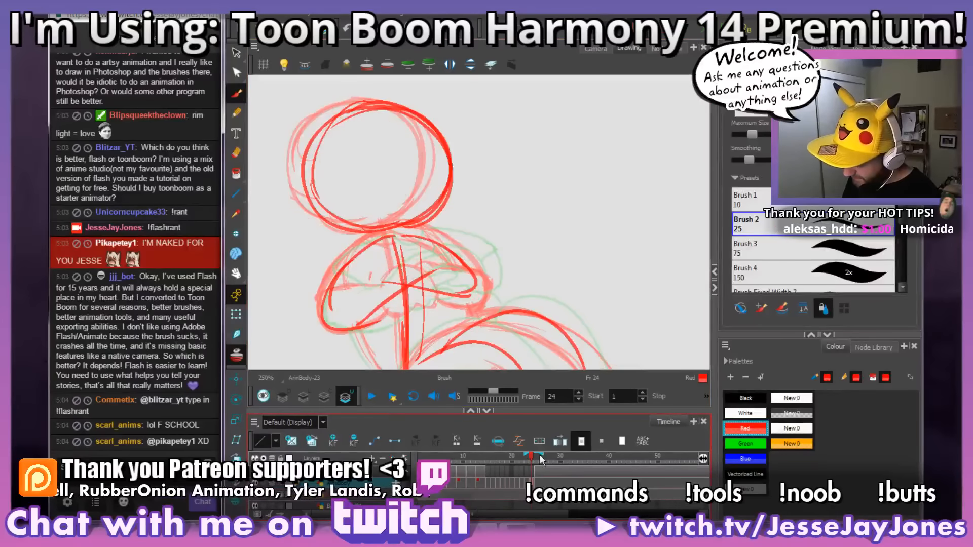
{"action": "left_click_drag", "start_coordinate": [444, 216], "coordinate": [467, 222]}
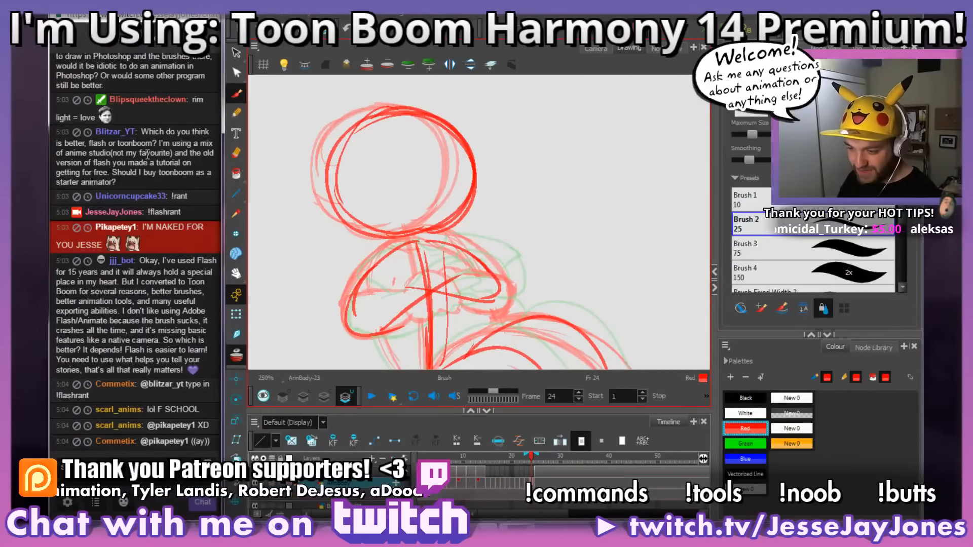
{"action": "left_click_drag", "start_coordinate": [158, 301], "coordinate": [160, 310]}
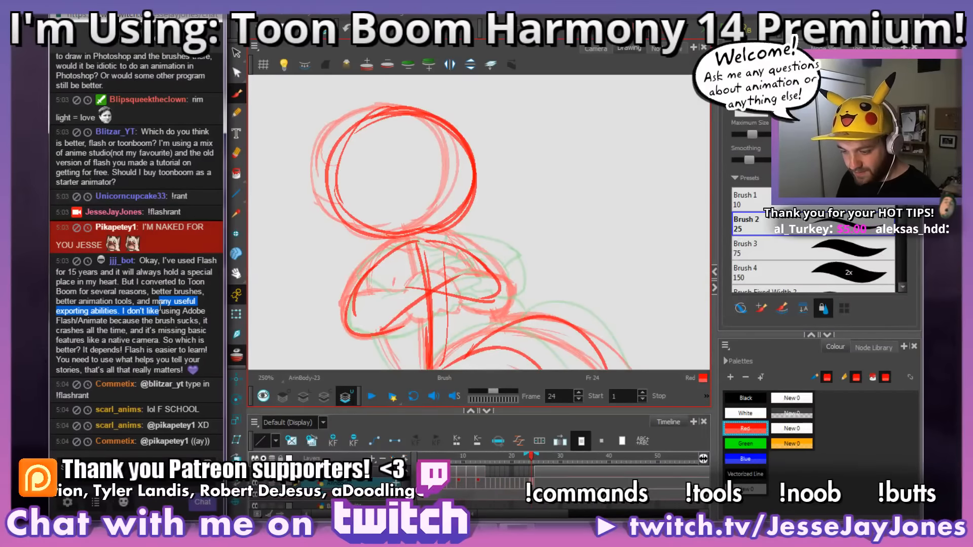
{"action": "left_click", "coordinate": [182, 329]}
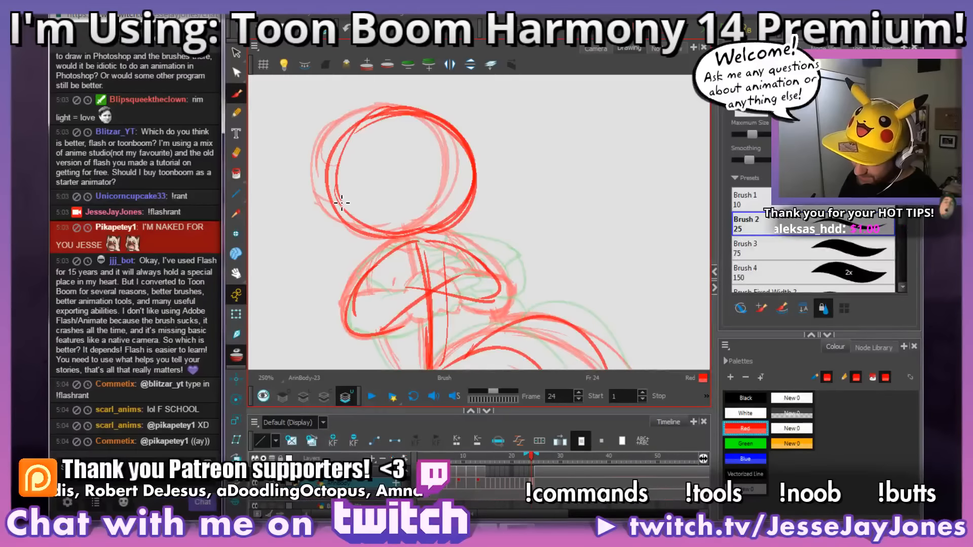
Step: Sketch a curved horizontal eye line and a curved vertical centre line across the head on frame 24
{"action": "left_click_drag", "start_coordinate": [397, 175], "coordinate": [472, 170]}
{"action": "left_click_drag", "start_coordinate": [334, 198], "coordinate": [473, 175]}
{"action": "left_click_drag", "start_coordinate": [382, 170], "coordinate": [461, 160]}
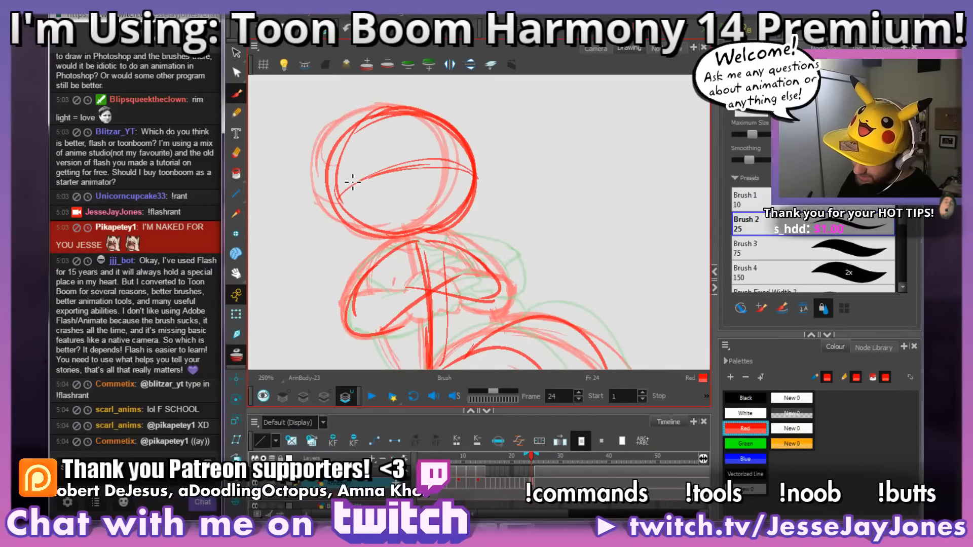
{"action": "left_click_drag", "start_coordinate": [337, 187], "coordinate": [469, 183]}
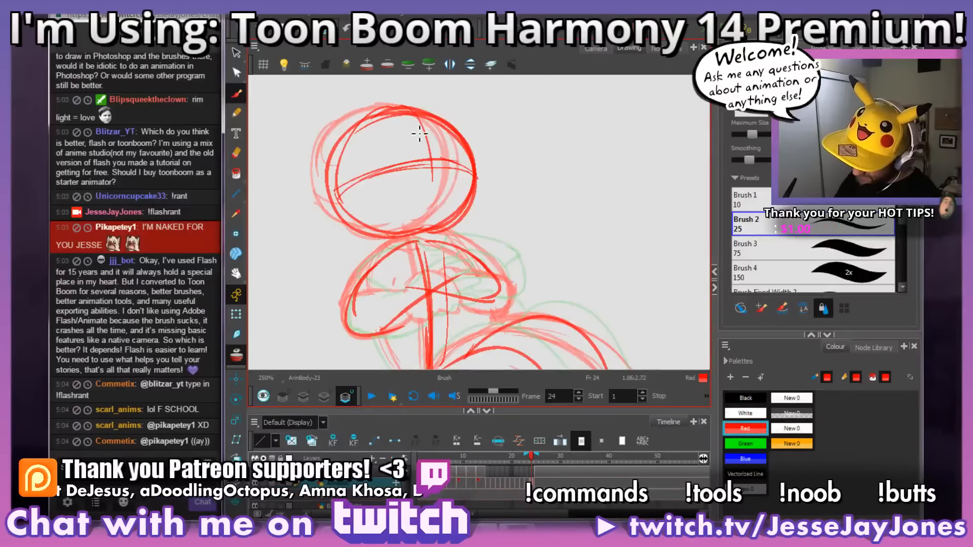
{"action": "mouse_move", "coordinate": [416, 120]}
{"action": "left_mouse_down"}
{"action": "mouse_move", "coordinate": [440, 182]}
{"action": "mouse_move", "coordinate": [427, 236]}
{"action": "mouse_move", "coordinate": [434, 145]}
{"action": "mouse_move", "coordinate": [405, 117]}
{"action": "left_mouse_up"}
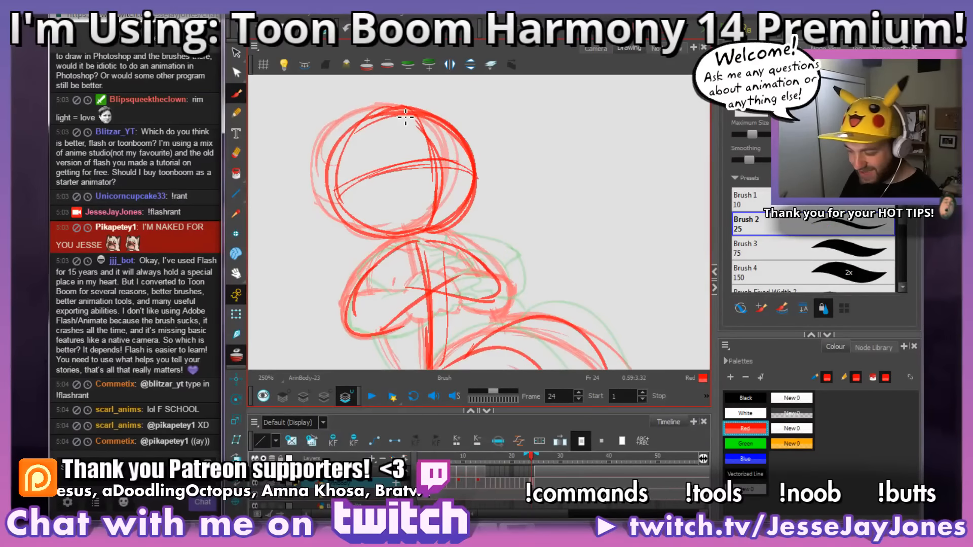
Step: Examine the new head guidelines on frame 24 against the heads on the preceding frames
{"action": "key", "text": "comma"}
{"action": "key", "text": "period"}
{"action": "key", "text": "period"}
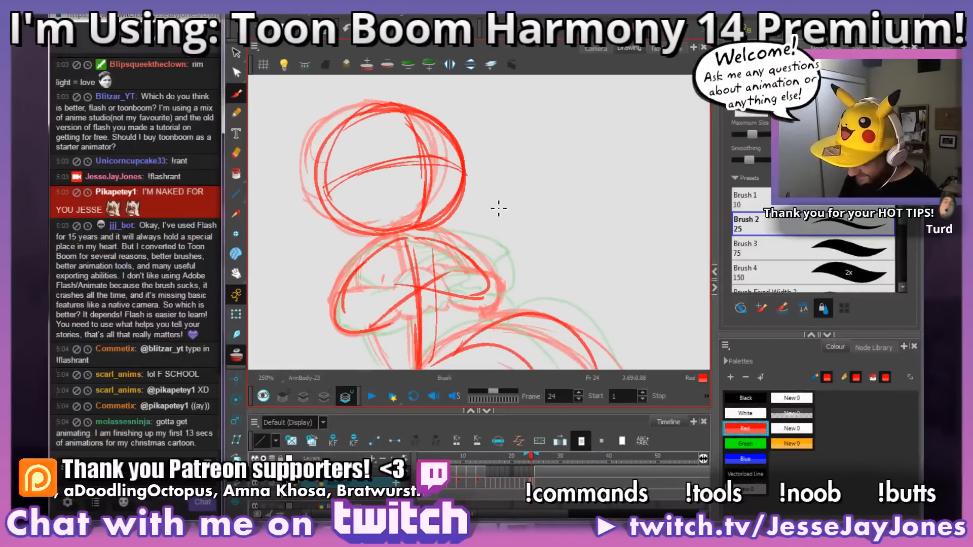
{"action": "key", "text": "comma"}
{"action": "key", "text": "comma"}
{"action": "key", "text": "comma"}
{"action": "key", "text": "comma"}
{"action": "key", "text": "period"}
{"action": "key", "text": "period"}
{"action": "key", "text": "period"}
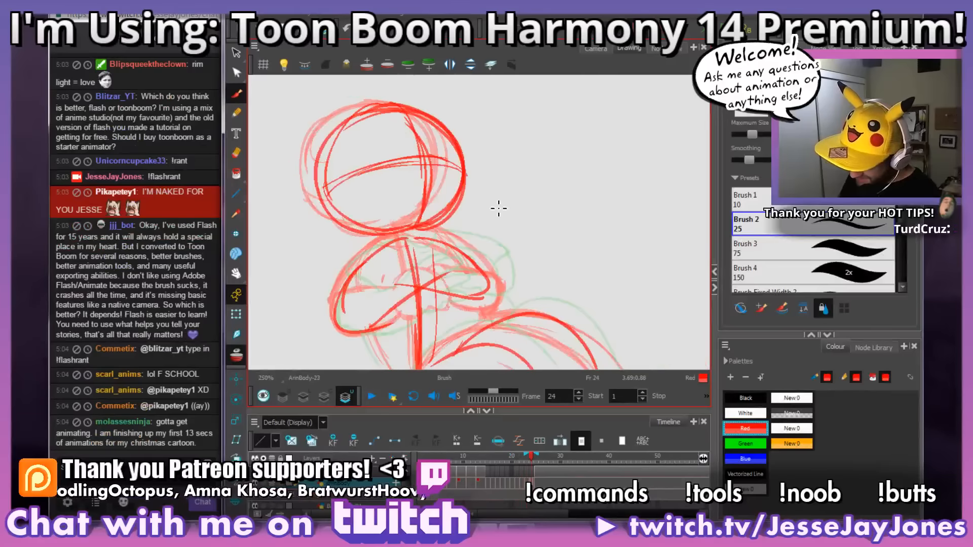
Step: Sketch a curved eye line and a vertical centre line inside the head on frame 23
{"action": "key", "text": "comma"}
{"action": "left_click_drag", "start_coordinate": [335, 176], "coordinate": [420, 142]}
{"action": "left_click_drag", "start_coordinate": [355, 157], "coordinate": [437, 149]}
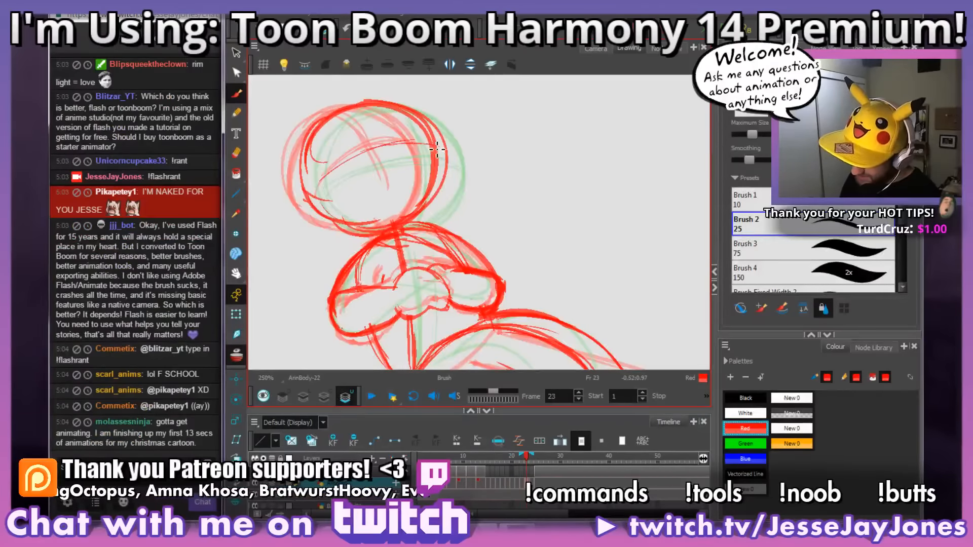
{"action": "left_click_drag", "start_coordinate": [366, 108], "coordinate": [384, 126]}
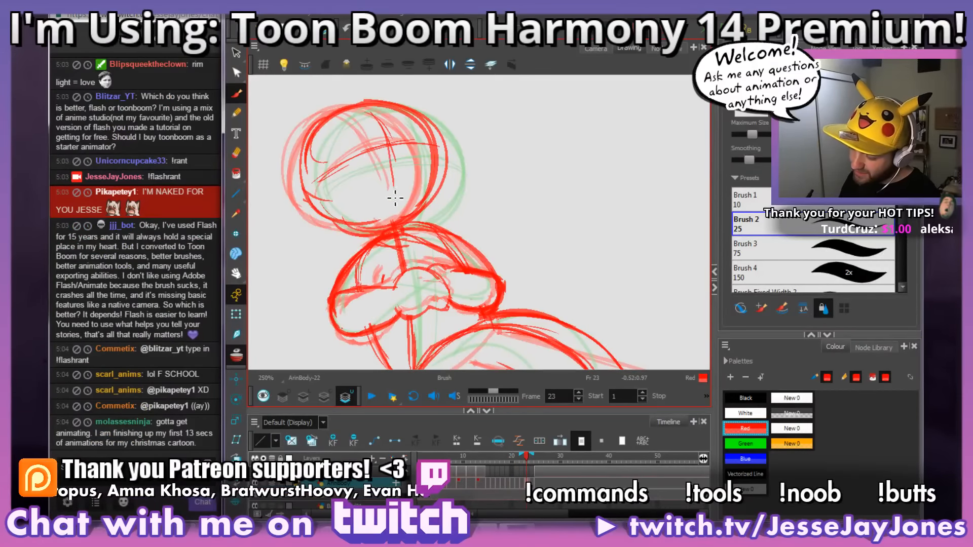
{"action": "key", "text": "space"}
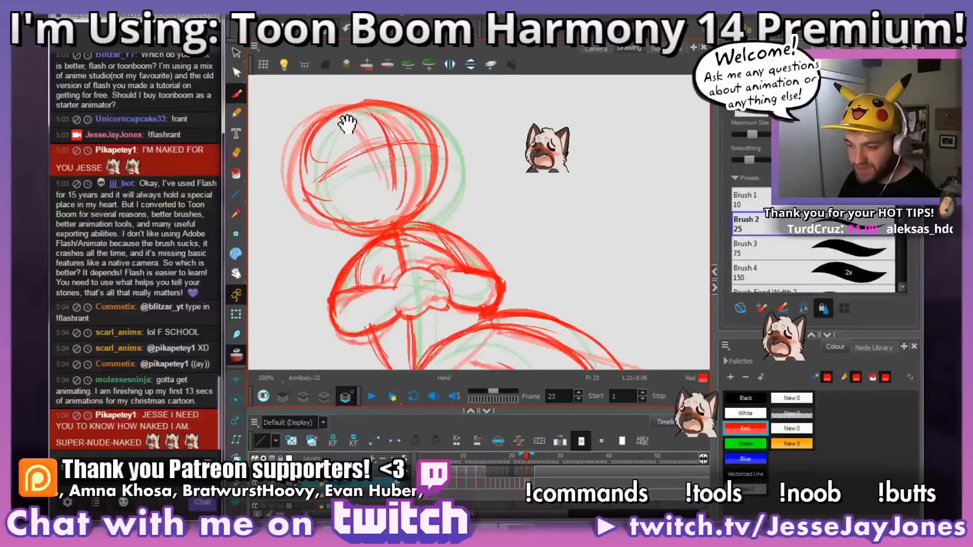
{"action": "left_click_drag", "start_coordinate": [347, 123], "coordinate": [363, 133]}
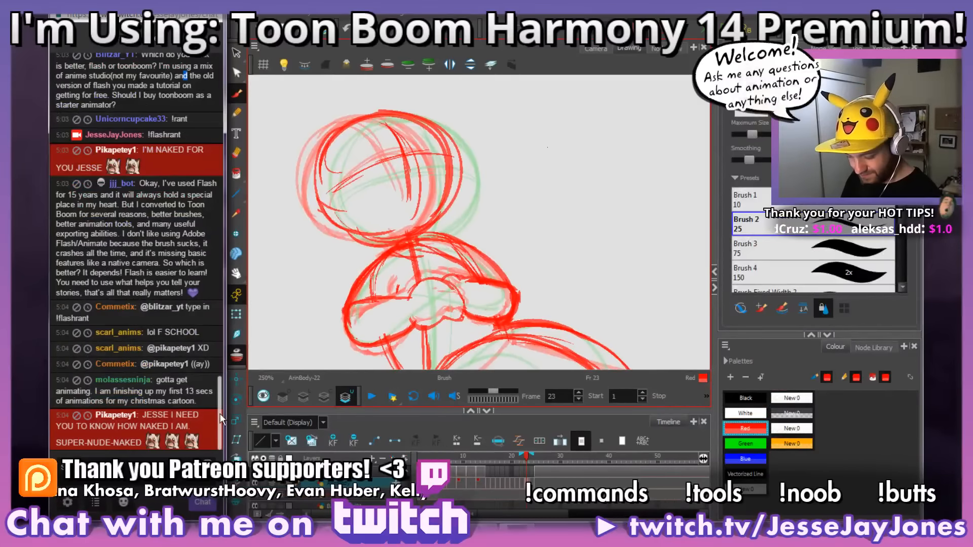
Step: Remove the stray stroke beside the head on frame 23 and return to the Brush tool
{"action": "left_click_drag", "start_coordinate": [530, 203], "coordinate": [490, 185]}
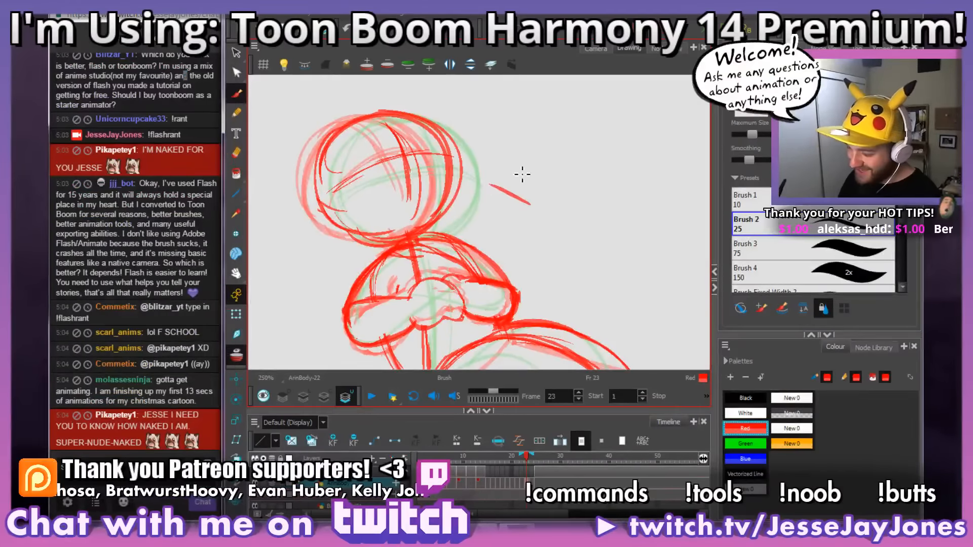
{"action": "key", "text": "alt+s"}
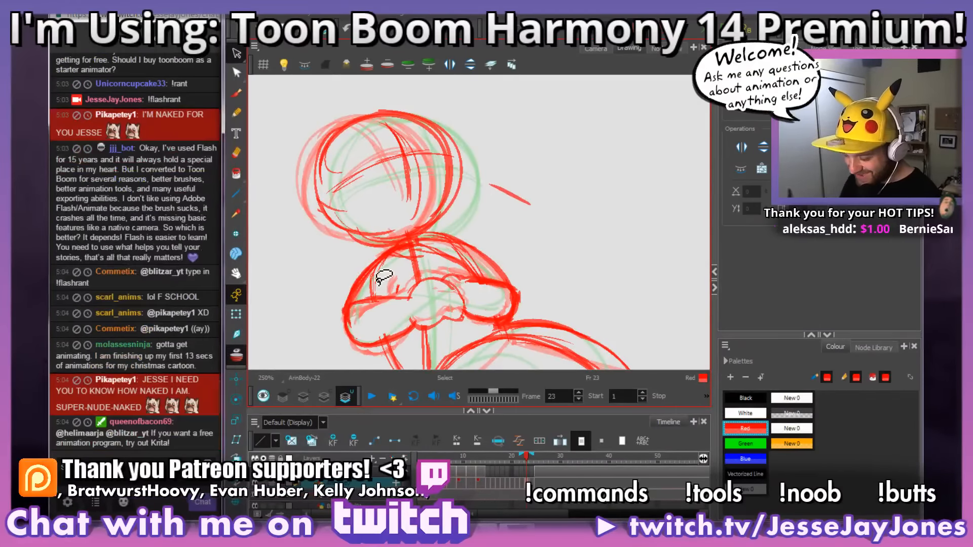
{"action": "left_click", "coordinate": [511, 194]}
{"action": "key", "text": "Delete"}
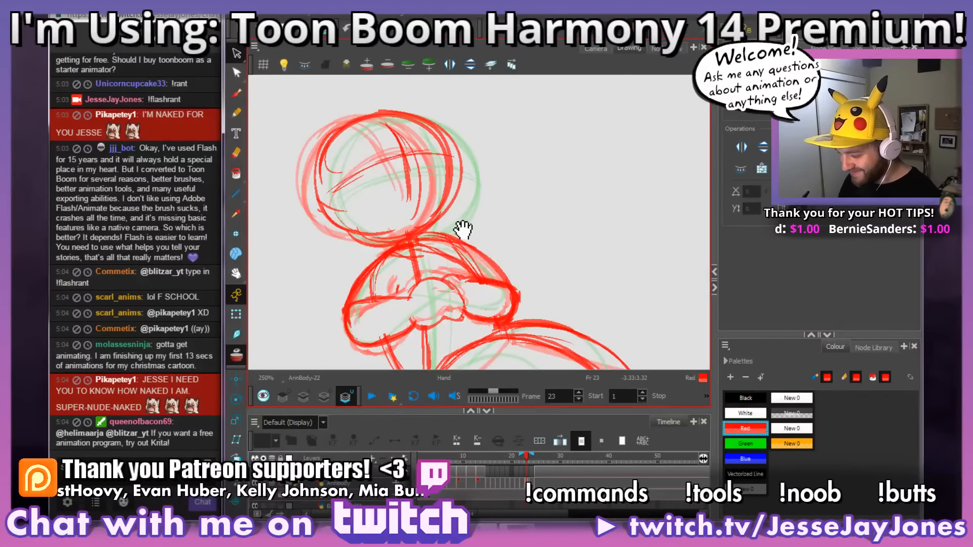
{"action": "left_click_drag", "start_coordinate": [463, 226], "coordinate": [479, 230]}
{"action": "left_click", "coordinate": [237, 94]}
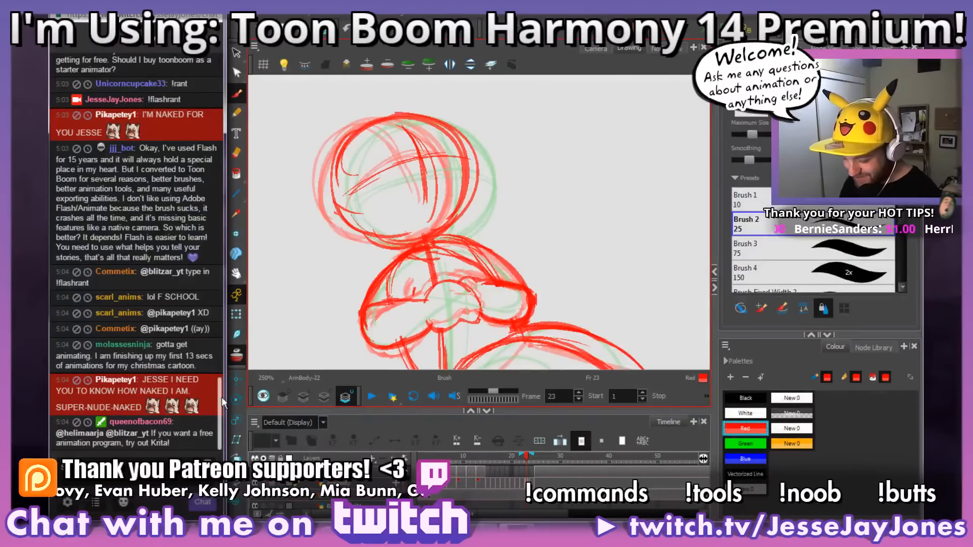
{"action": "left_click_drag", "start_coordinate": [221, 397], "coordinate": [221, 354]}
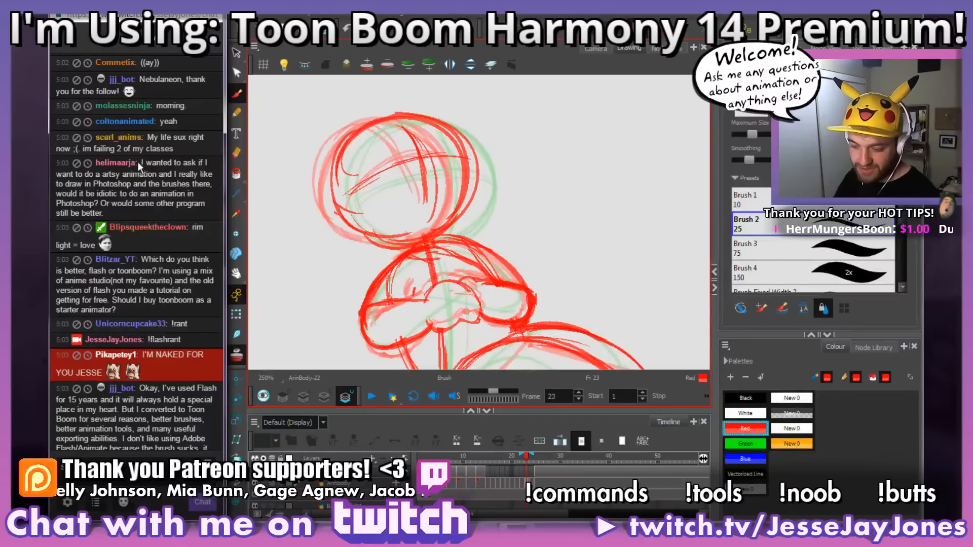
{"action": "scroll", "coordinate": [140, 166], "scroll_direction": "down", "scroll_amount": 5}
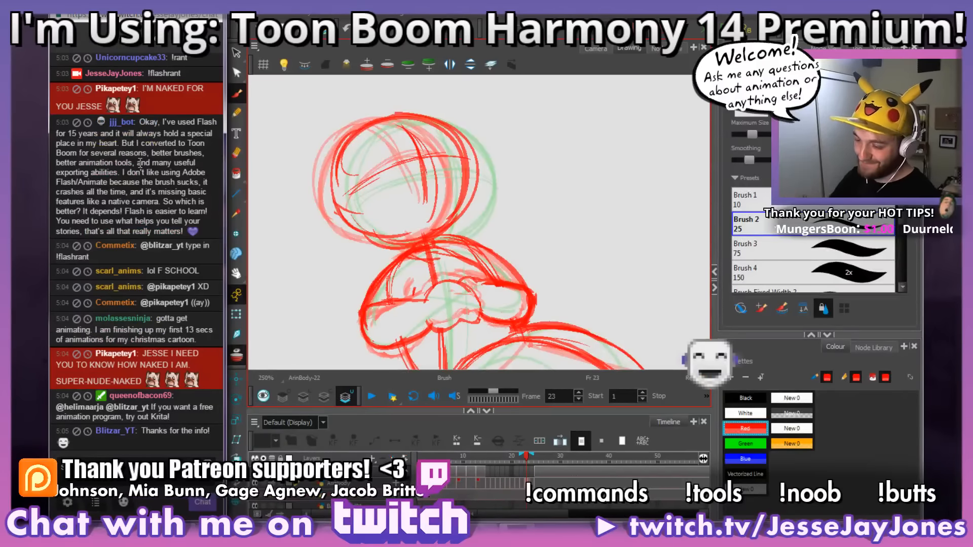
{"action": "left_click_drag", "start_coordinate": [218, 393], "coordinate": [214, 346]}
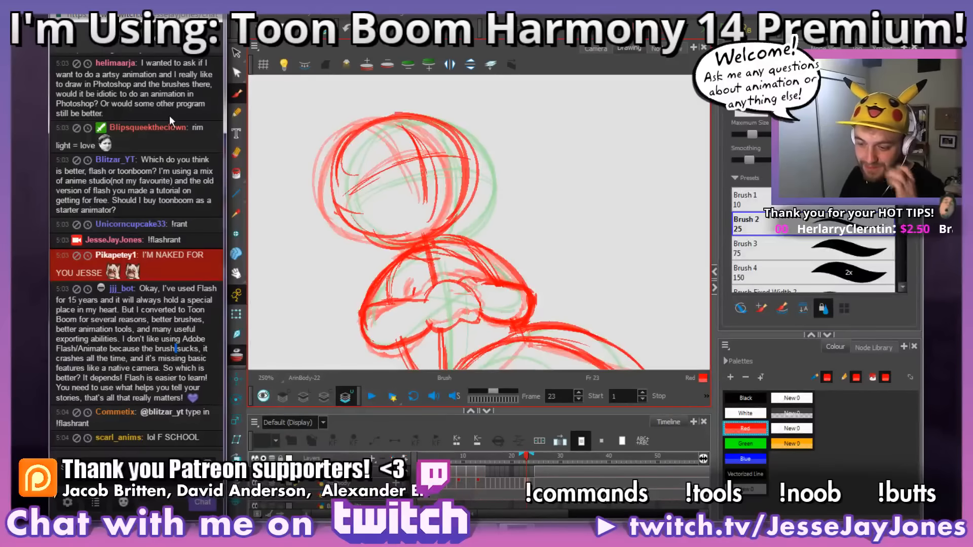
{"action": "left_click_drag", "start_coordinate": [218, 347], "coordinate": [217, 384]}
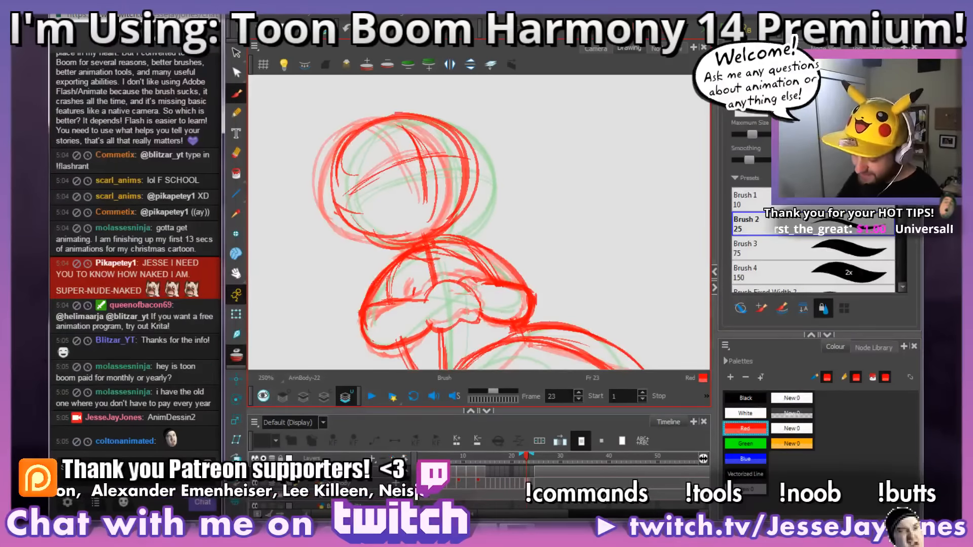
{"action": "key", "text": "space"}
{"action": "left_click_drag", "start_coordinate": [507, 310], "coordinate": [492, 300]}
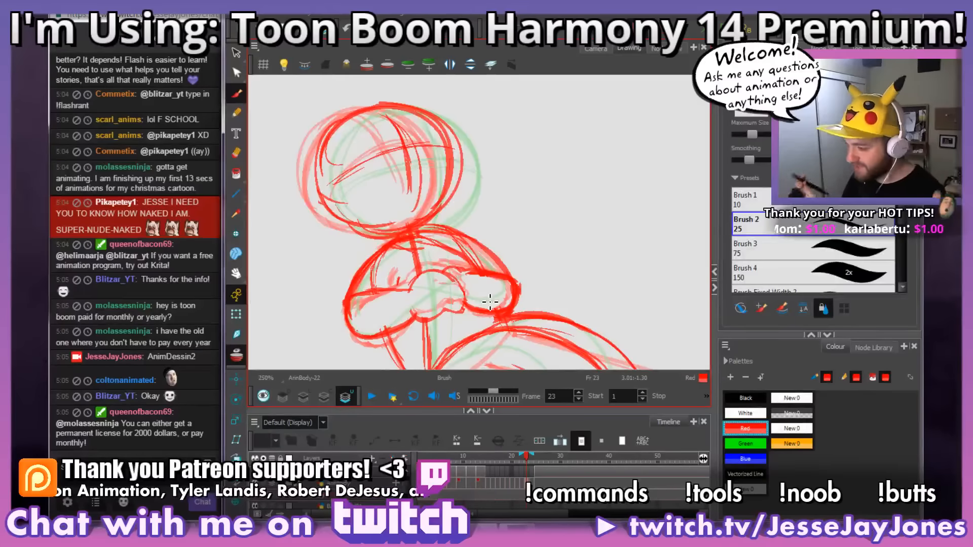
{"action": "key", "text": "space"}
{"action": "left_click_drag", "start_coordinate": [430, 195], "coordinate": [490, 190]}
{"action": "scroll", "coordinate": [490, 190], "scroll_direction": "down", "scroll_amount": 3}
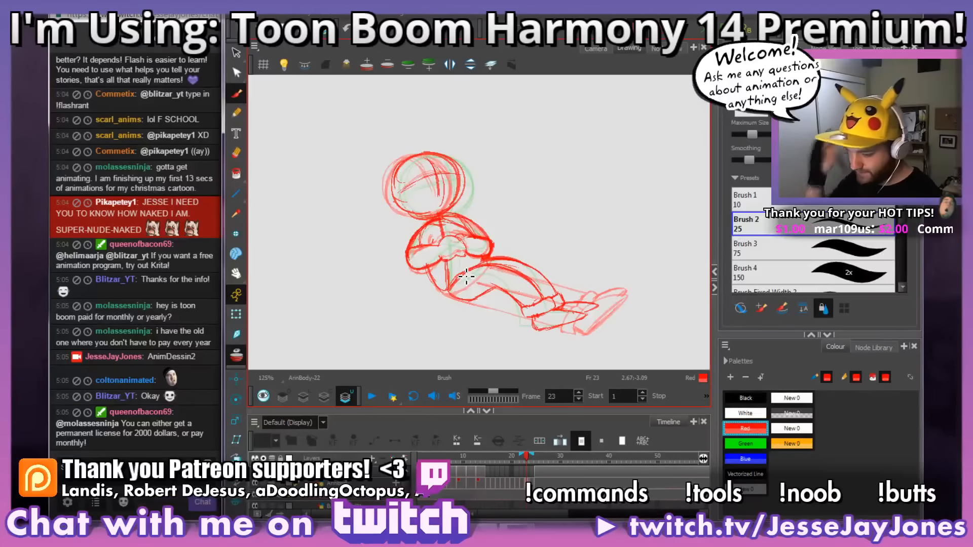
{"action": "scroll", "coordinate": [479, 251], "scroll_direction": "up", "scroll_amount": 1}
{"action": "key", "text": "space"}
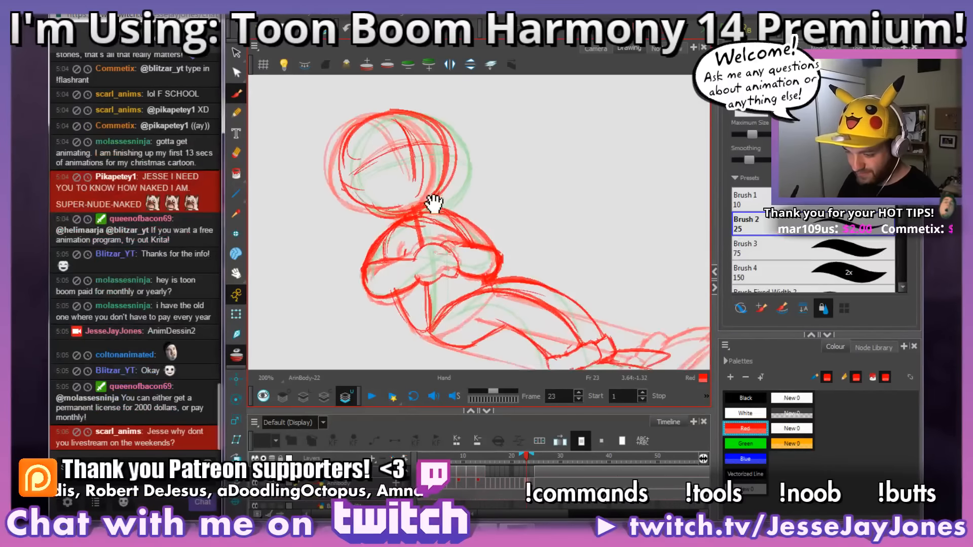
{"action": "mouse_move", "coordinate": [435, 203]}
{"action": "left_mouse_down"}
{"action": "mouse_move", "coordinate": [437, 217]}
{"action": "mouse_move", "coordinate": [433, 196]}
{"action": "left_mouse_up"}
{"action": "scroll", "coordinate": [438, 217], "scroll_direction": "up", "scroll_amount": 1}
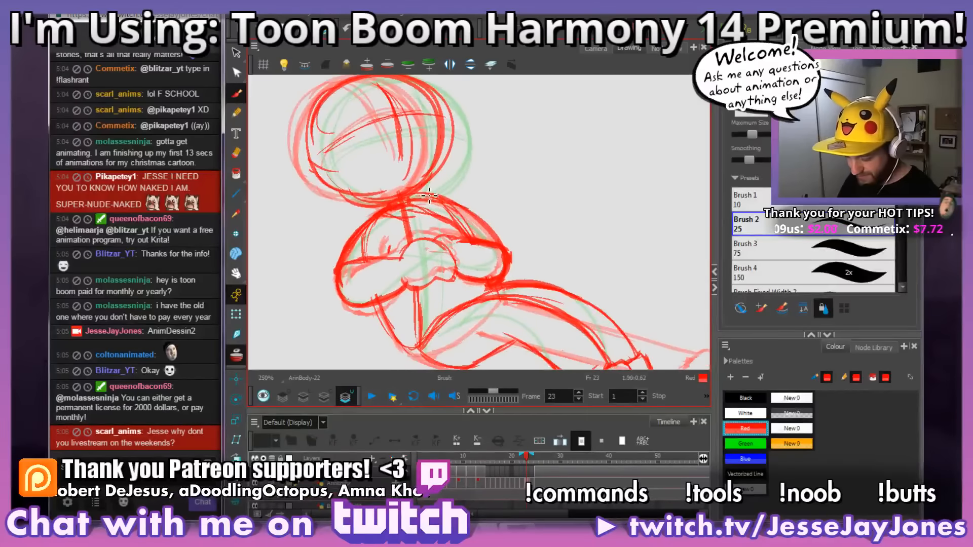
{"action": "left_click_drag", "start_coordinate": [414, 323], "coordinate": [412, 301]}
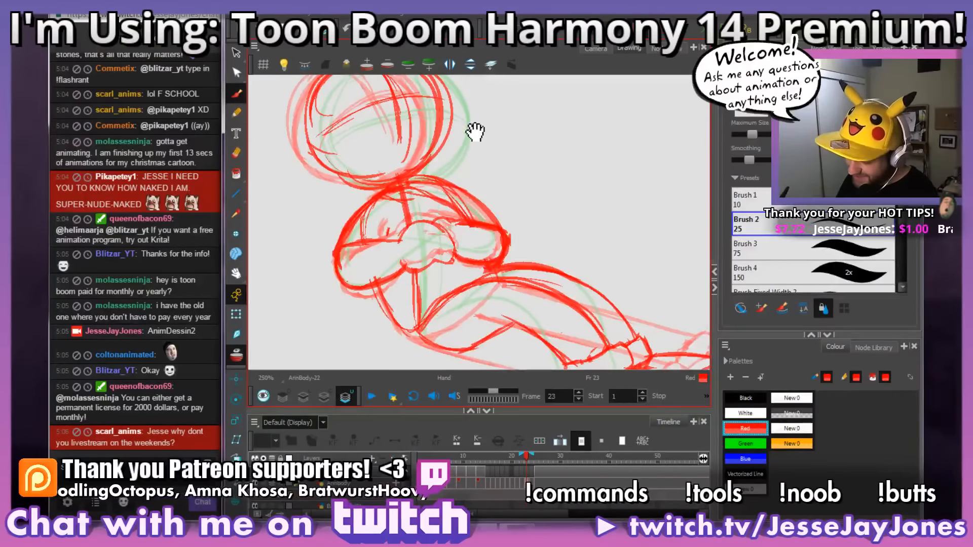
{"action": "left_click_drag", "start_coordinate": [475, 105], "coordinate": [472, 156]}
{"action": "left_click_drag", "start_coordinate": [481, 272], "coordinate": [453, 246]}
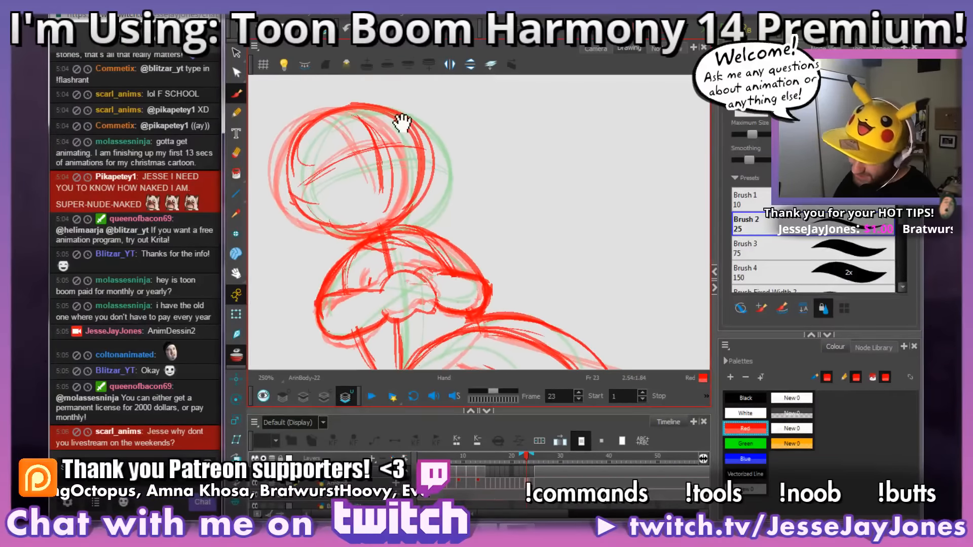
{"action": "left_click_drag", "start_coordinate": [592, 345], "coordinate": [607, 333]}
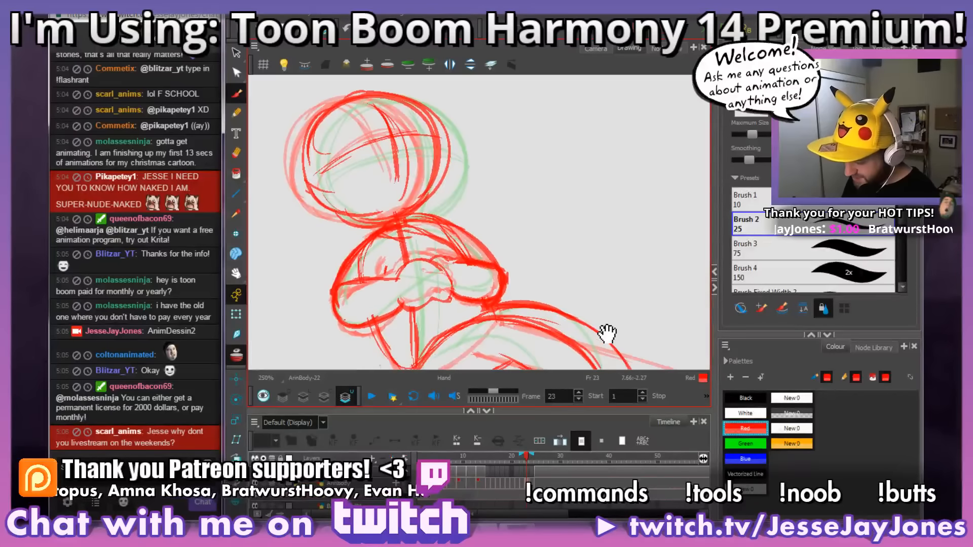
Step: Sketch the rounded hand shape over the crossed forearms on frame 24, using the neighbouring frames as reference
{"action": "key", "text": "period"}
{"action": "key", "text": "comma"}
{"action": "key", "text": "period"}
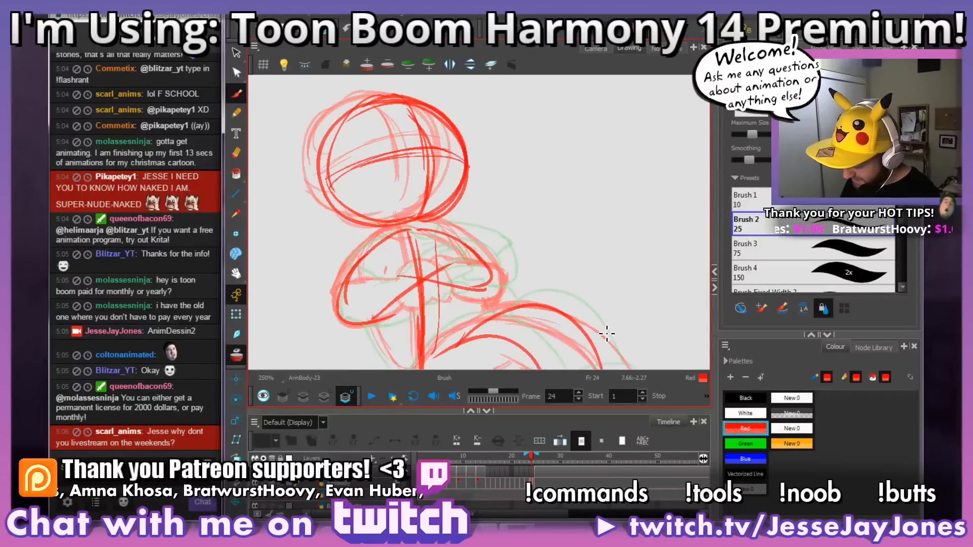
{"action": "key", "text": "period"}
{"action": "key", "text": "comma"}
{"action": "left_click_drag", "start_coordinate": [524, 326], "coordinate": [517, 300]}
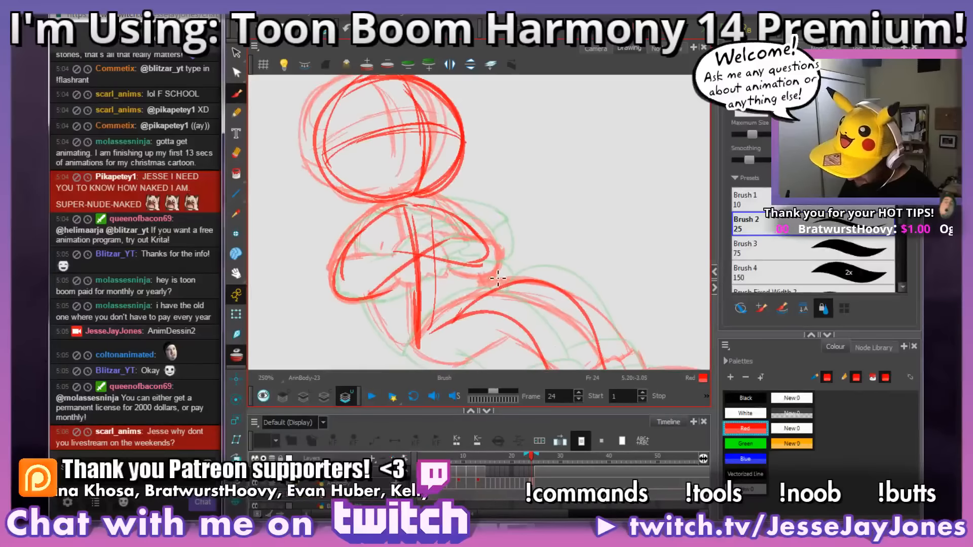
{"action": "left_click_drag", "start_coordinate": [421, 224], "coordinate": [459, 261]}
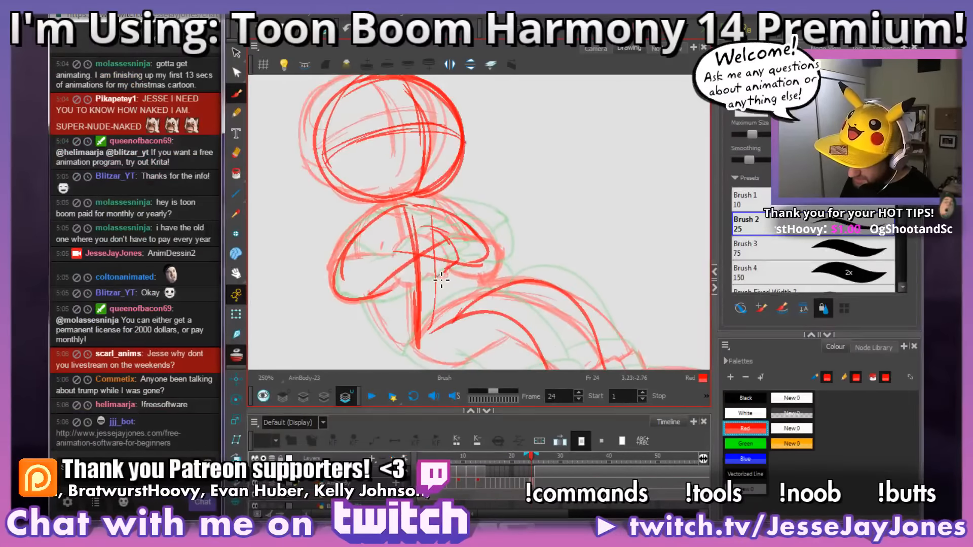
{"action": "left_click_drag", "start_coordinate": [433, 233], "coordinate": [398, 254]}
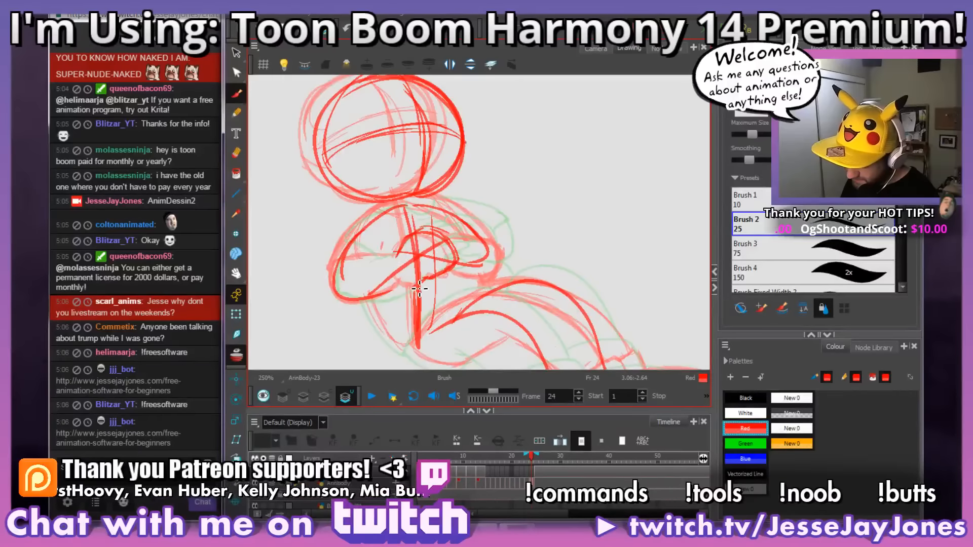
Step: Sketch the upper edge and rounded elbow end of the front forearm on frame 24
{"action": "mouse_move", "coordinate": [396, 259]}
{"action": "left_mouse_down"}
{"action": "mouse_move", "coordinate": [437, 255]}
{"action": "mouse_move", "coordinate": [373, 257]}
{"action": "left_mouse_up"}
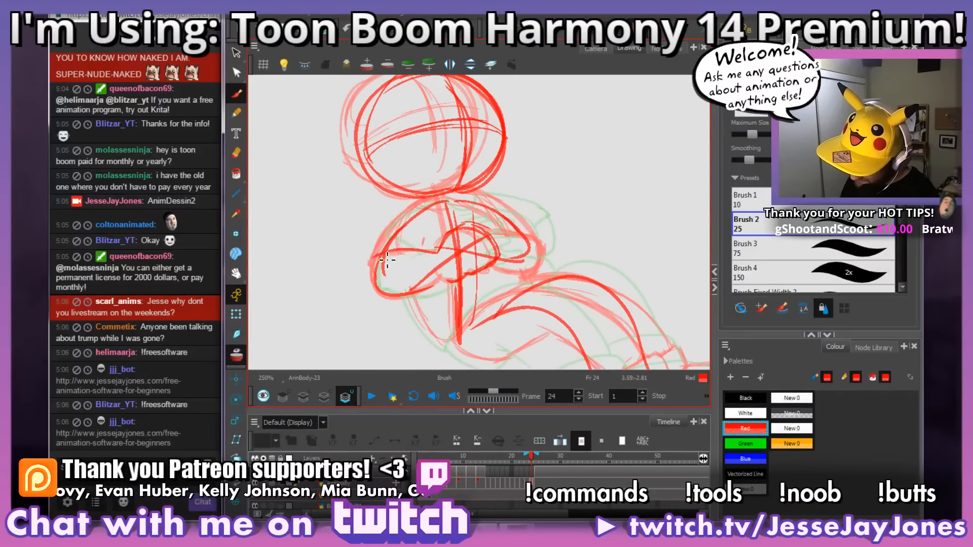
{"action": "left_click_drag", "start_coordinate": [422, 293], "coordinate": [375, 258]}
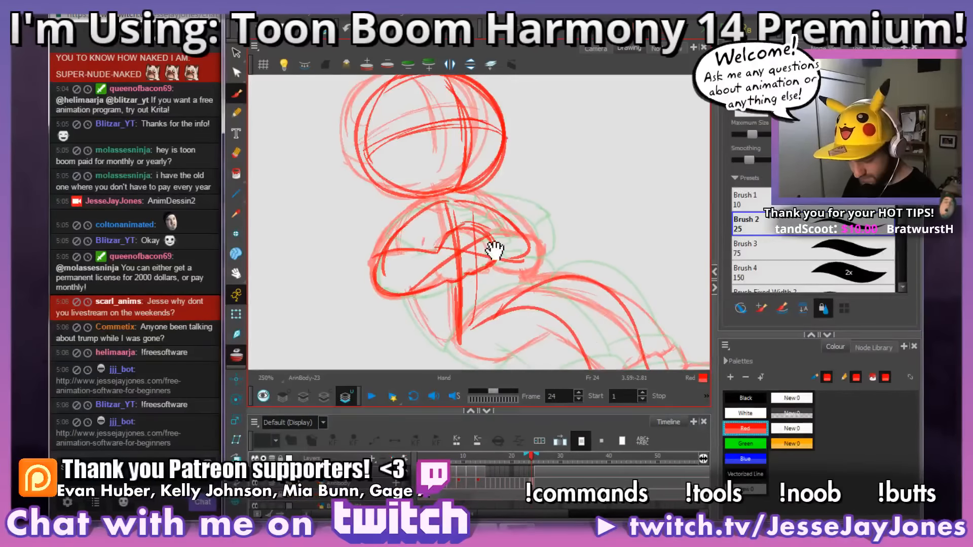
{"action": "mouse_move", "coordinate": [503, 245]}
{"action": "left_mouse_down"}
{"action": "mouse_move", "coordinate": [475, 256]}
{"action": "mouse_move", "coordinate": [494, 275]}
{"action": "left_mouse_up"}
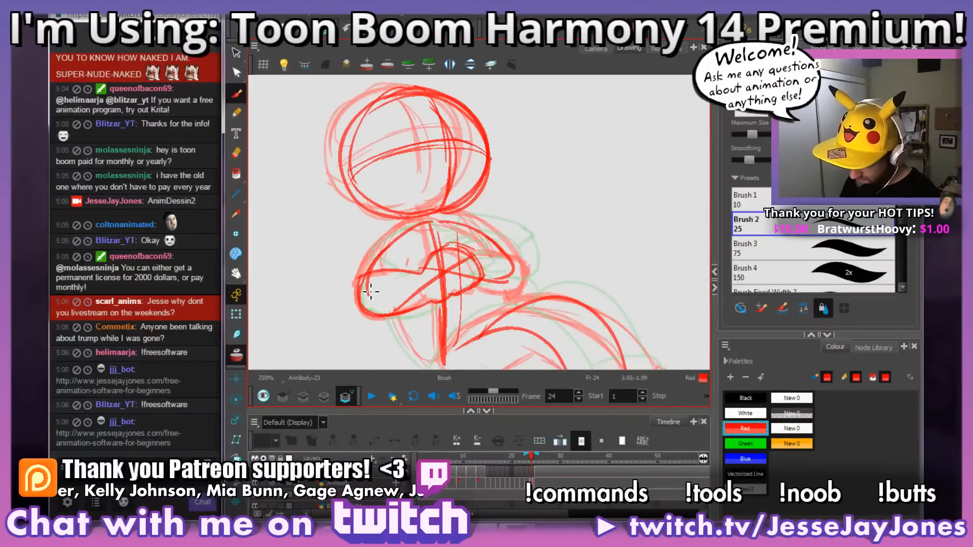
Step: Compare the crossed arms on frame 24 with the arm pose on frame 25
{"action": "left_click_drag", "start_coordinate": [522, 272], "coordinate": [530, 266]}
{"action": "key", "text": "period"}
{"action": "key", "text": "comma"}
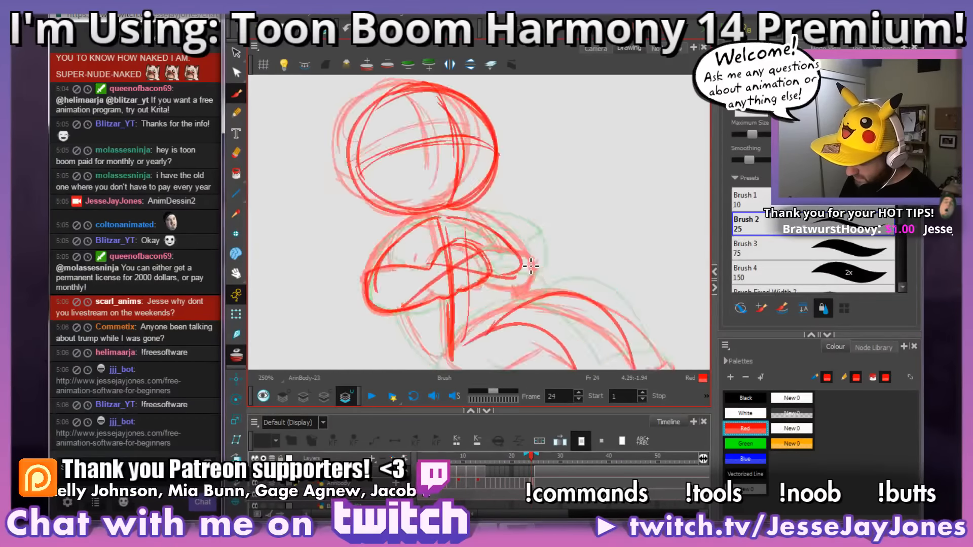
{"action": "key", "text": "period"}
{"action": "key", "text": "comma"}
{"action": "key", "text": "period"}
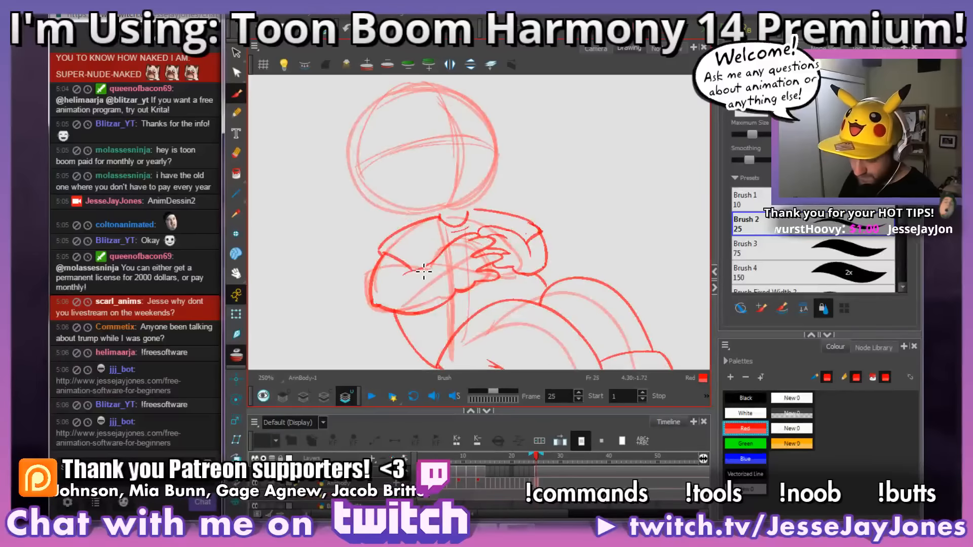
{"action": "key", "text": "comma"}
{"action": "mouse_move", "coordinate": [424, 272]}
{"action": "left_mouse_down"}
{"action": "mouse_move", "coordinate": [447, 282]}
{"action": "mouse_move", "coordinate": [456, 265]}
{"action": "left_mouse_up"}
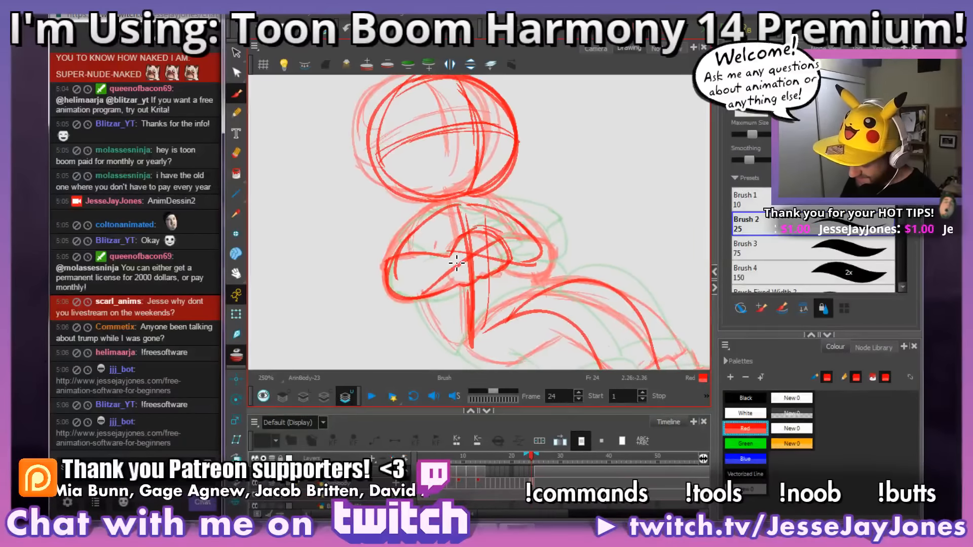
{"action": "key", "text": "period"}
{"action": "key", "text": "comma"}
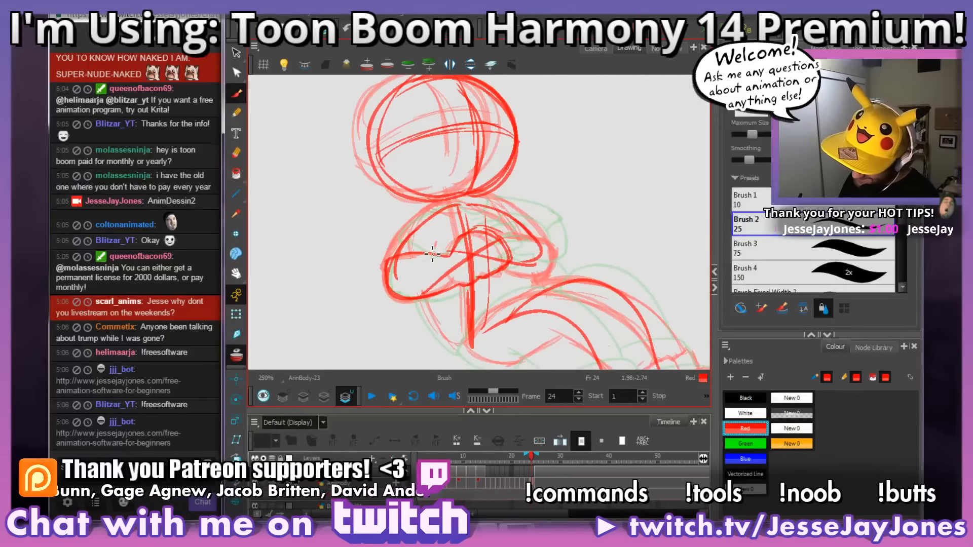
Step: Redraw the upper edge of the front forearm on frame 24 and erase the old line inside it
{"action": "left_click_drag", "start_coordinate": [394, 245], "coordinate": [414, 249]}
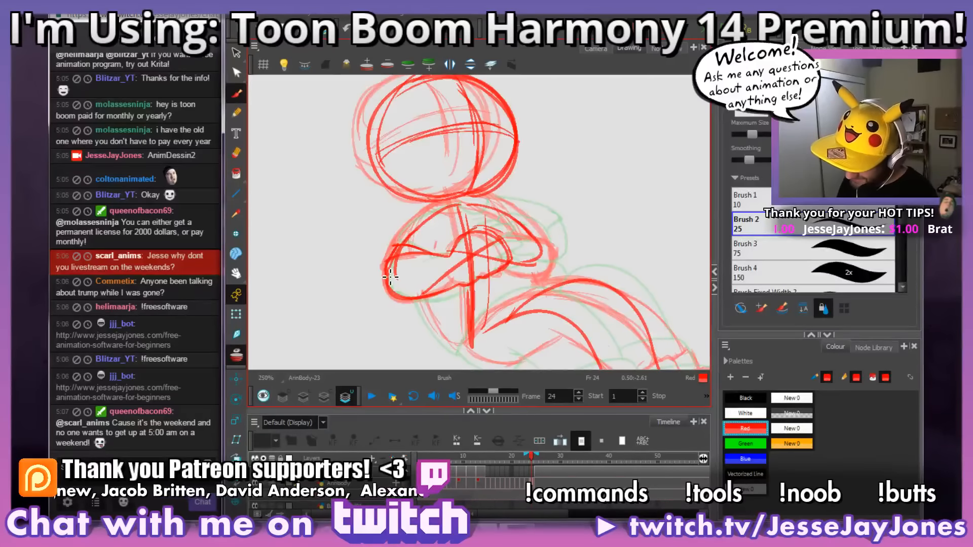
{"action": "mouse_move", "coordinate": [400, 267]}
{"action": "left_mouse_down"}
{"action": "mouse_move", "coordinate": [397, 280]}
{"action": "mouse_move", "coordinate": [401, 270]}
{"action": "left_mouse_up"}
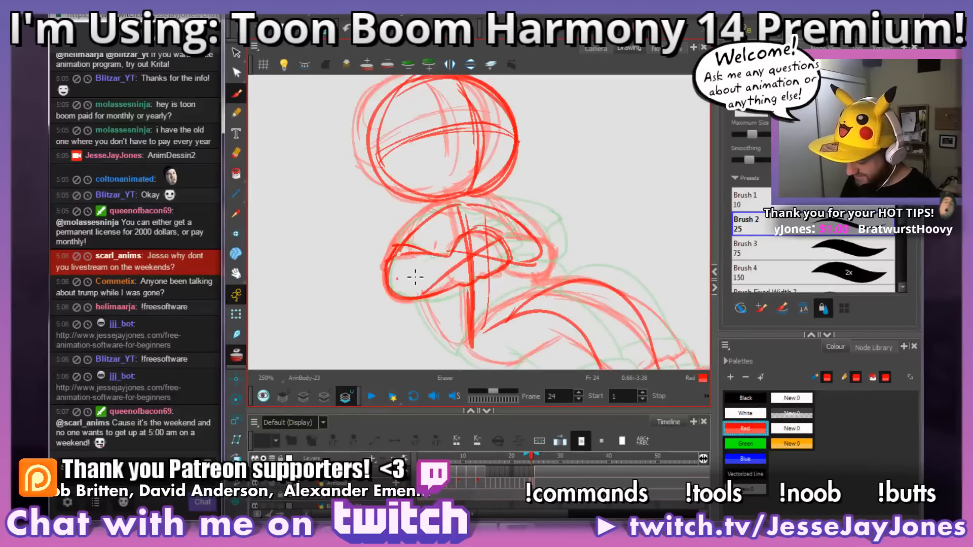
{"action": "left_click_drag", "start_coordinate": [403, 268], "coordinate": [404, 257]}
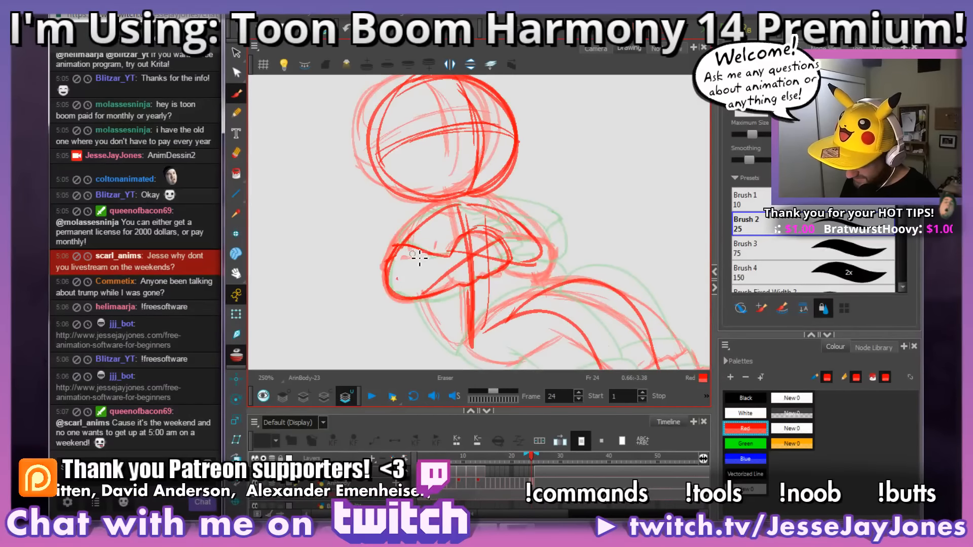
{"action": "key", "text": "alt+b"}
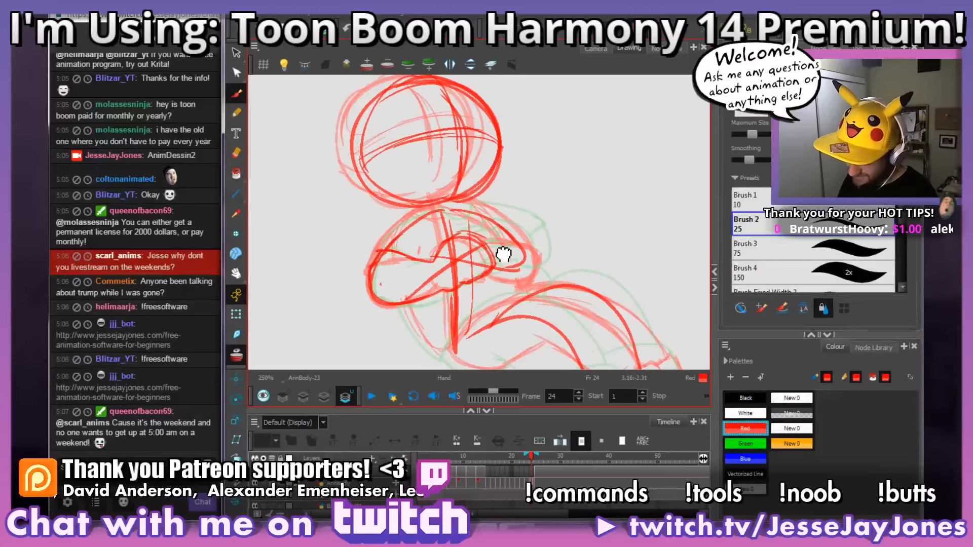
Step: Erase the construction lines running through the hand and front forearm on frame 24
{"action": "key", "text": "."}
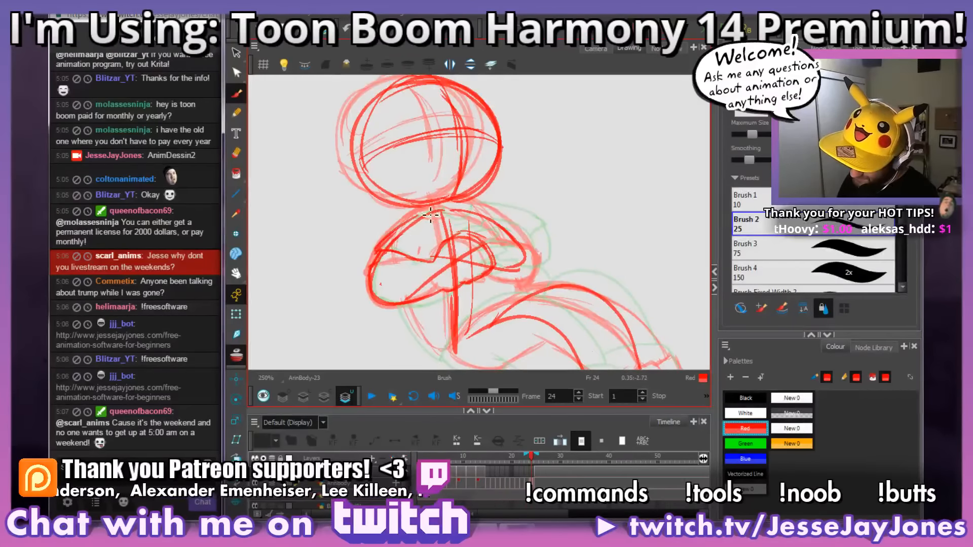
{"action": "left_click_drag", "start_coordinate": [568, 253], "coordinate": [517, 249]}
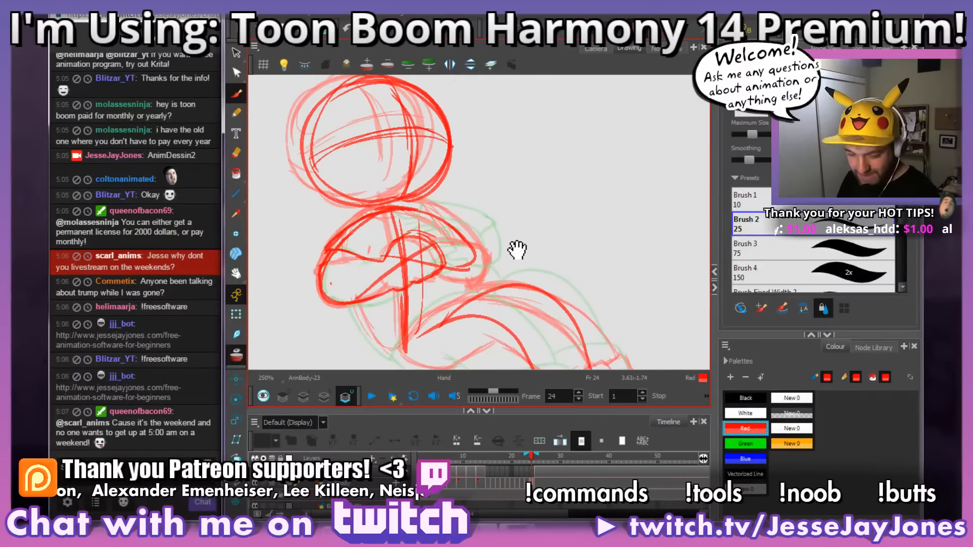
{"action": "left_click_drag", "start_coordinate": [431, 298], "coordinate": [443, 272]}
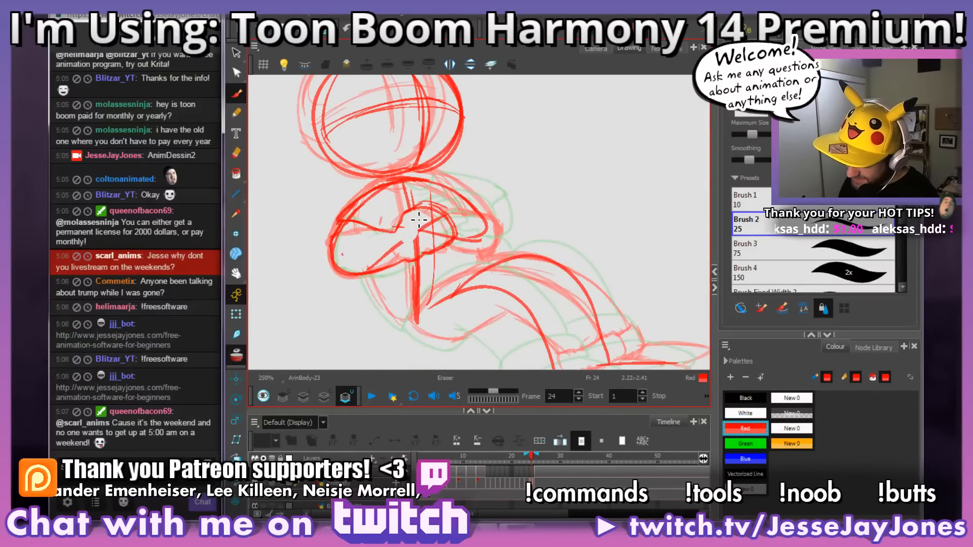
{"action": "mouse_move", "coordinate": [419, 219]}
{"action": "left_mouse_down"}
{"action": "mouse_move", "coordinate": [428, 241]}
{"action": "mouse_move", "coordinate": [419, 250]}
{"action": "mouse_move", "coordinate": [374, 265]}
{"action": "mouse_move", "coordinate": [441, 224]}
{"action": "left_mouse_up"}
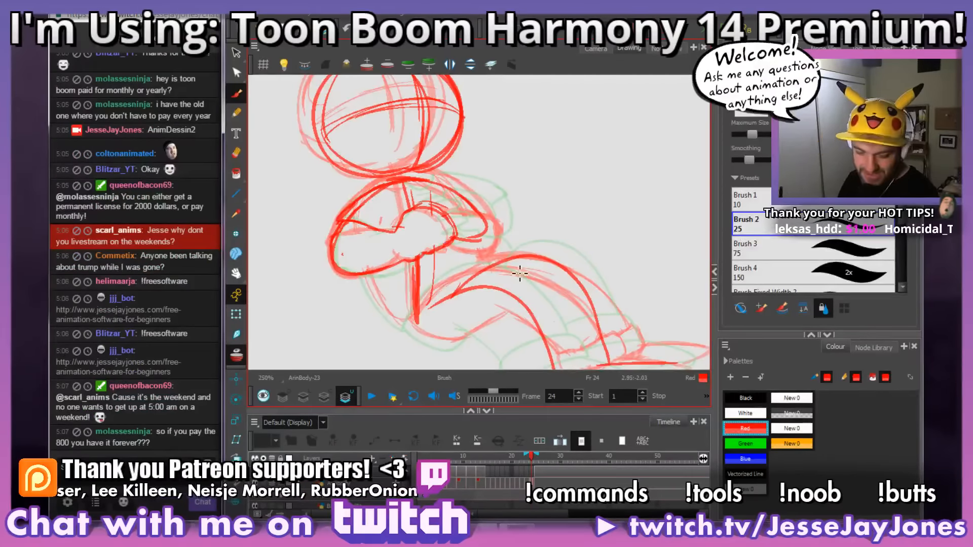
Step: Compare the cleaned-up arms on frame 24 with the crossed arms on frame 23
{"action": "key", "text": "space"}
{"action": "left_click_drag", "start_coordinate": [527, 217], "coordinate": [462, 230]}
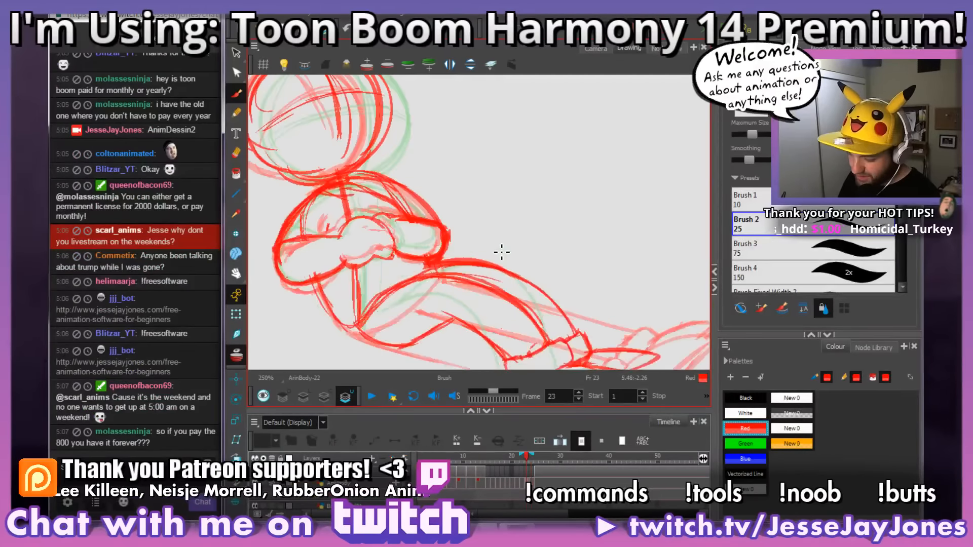
{"action": "key", "text": "space"}
{"action": "left_click_drag", "start_coordinate": [393, 233], "coordinate": [434, 245]}
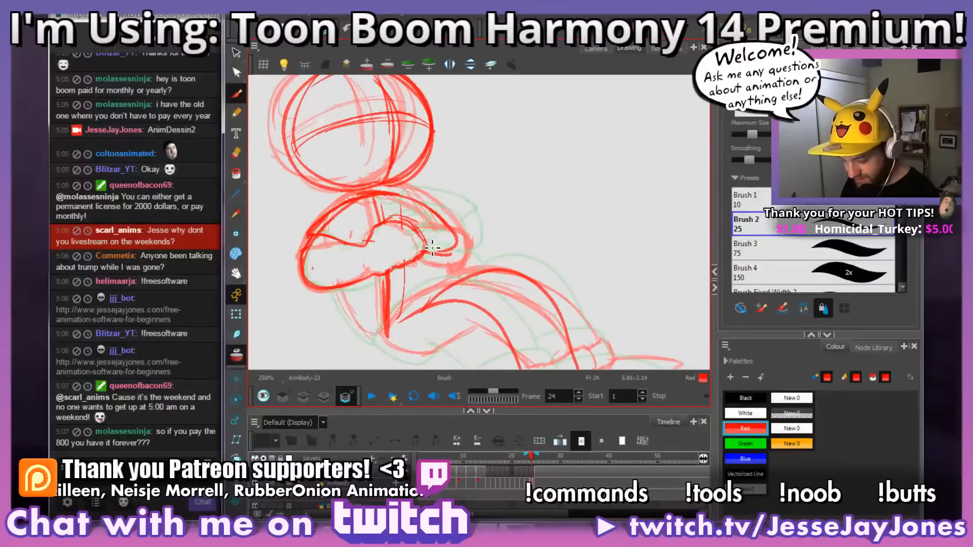
{"action": "left_click_drag", "start_coordinate": [491, 278], "coordinate": [501, 268]}
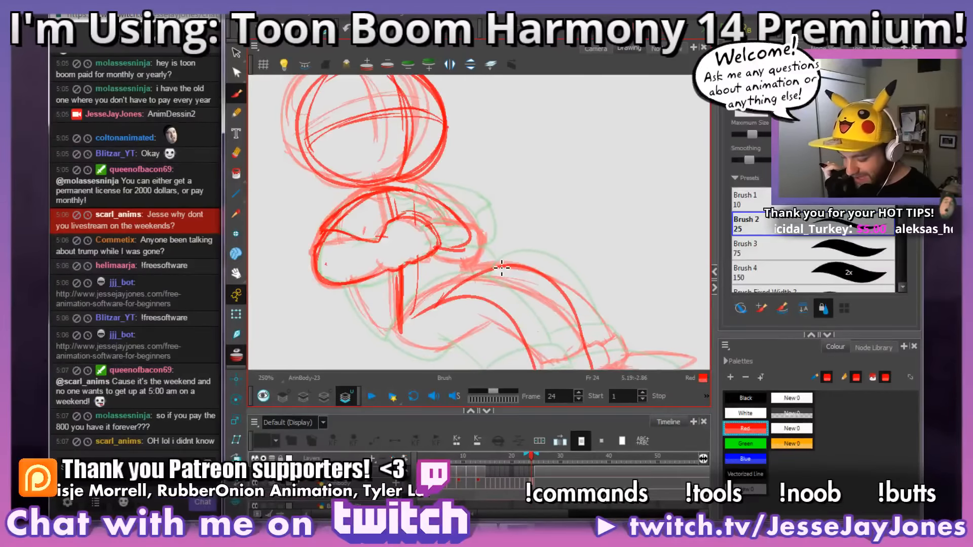
{"action": "key", "text": "comma"}
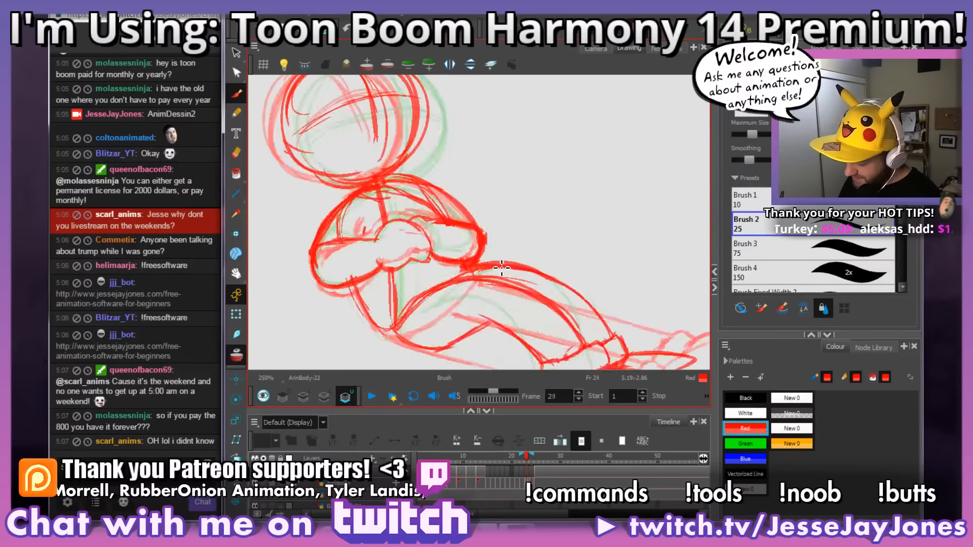
{"action": "key", "text": "period"}
{"action": "key", "text": "comma"}
{"action": "key", "text": "period"}
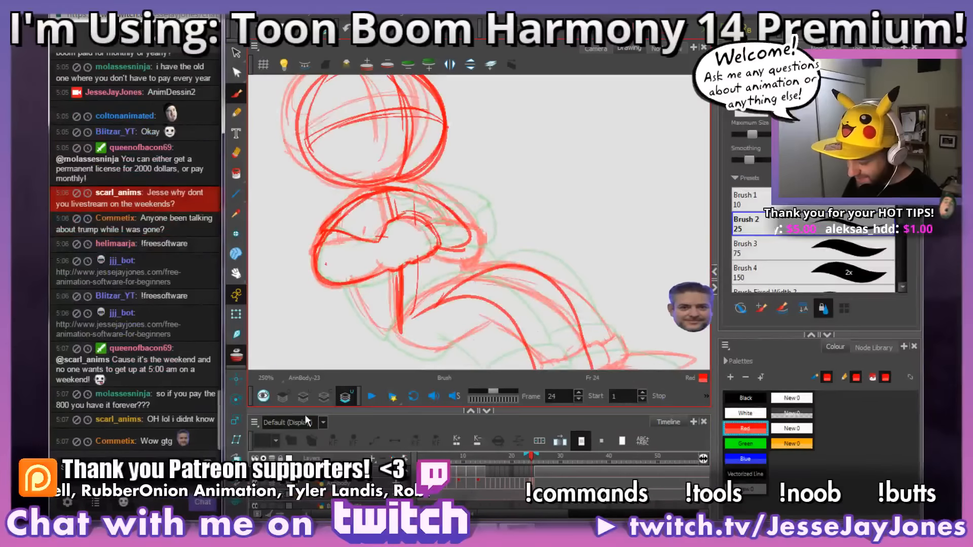
Step: Scribble black test strokes on frame 24's bitmap art layer with the MrNatural and Concept Brush presets, checking their texture up close
{"action": "left_click", "coordinate": [304, 397]}
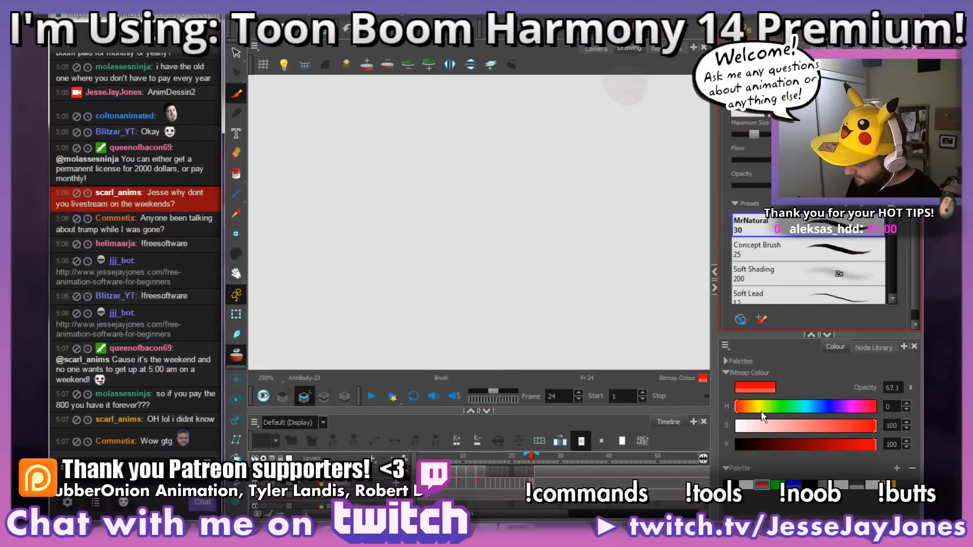
{"action": "left_click", "coordinate": [731, 485]}
{"action": "mouse_move", "coordinate": [482, 143]}
{"action": "left_mouse_down"}
{"action": "mouse_move", "coordinate": [466, 212]}
{"action": "mouse_move", "coordinate": [501, 215]}
{"action": "mouse_move", "coordinate": [514, 252]}
{"action": "mouse_move", "coordinate": [561, 261]}
{"action": "left_mouse_up"}
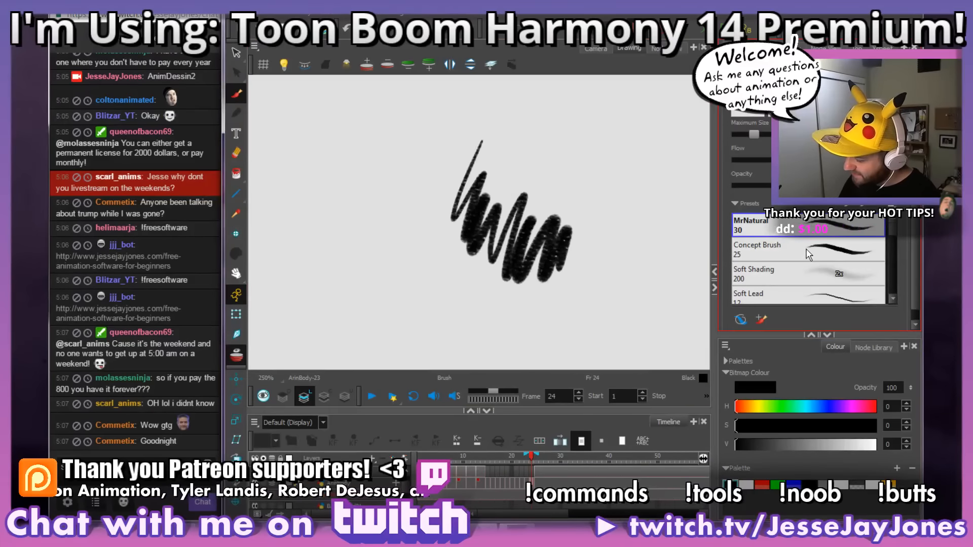
{"action": "left_click", "coordinate": [760, 248]}
{"action": "left_click_drag", "start_coordinate": [560, 168], "coordinate": [616, 165]}
{"action": "left_click_drag", "start_coordinate": [605, 213], "coordinate": [613, 238]}
{"action": "scroll", "coordinate": [632, 260], "scroll_direction": "up", "scroll_amount": 3}
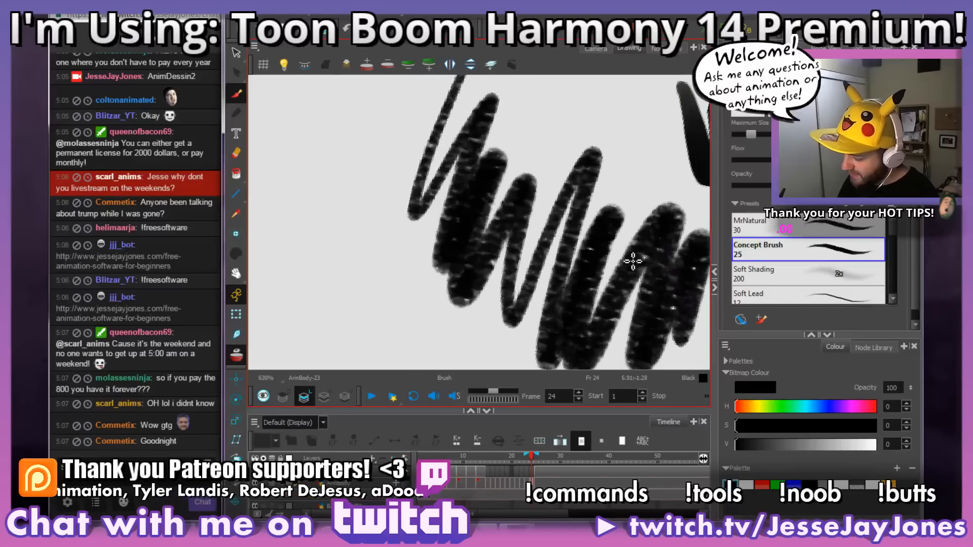
{"action": "scroll", "coordinate": [632, 262], "scroll_direction": "down", "scroll_amount": 2}
{"action": "scroll", "coordinate": [633, 262], "scroll_direction": "down", "scroll_amount": 2}
Step: Undo the black test strokes on the bitmap art layer
{"action": "key", "text": "ctrl+z"}
{"action": "key", "text": "ctrl+z"}
{"action": "key", "text": "ctrl+z"}
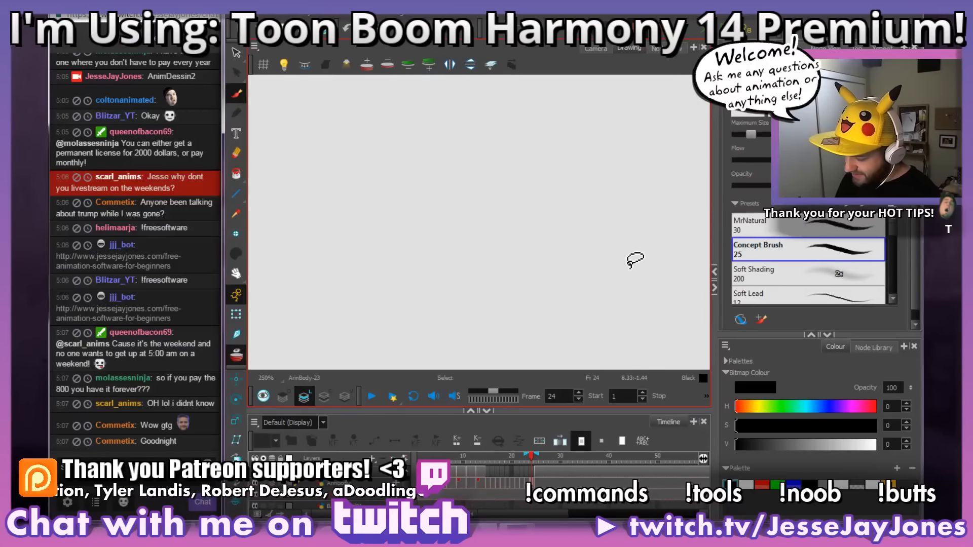
Step: Switch frame 24 from the bitmap art layer back to the underlay art layer holding the red rough drawing
{"action": "left_click", "coordinate": [532, 485]}
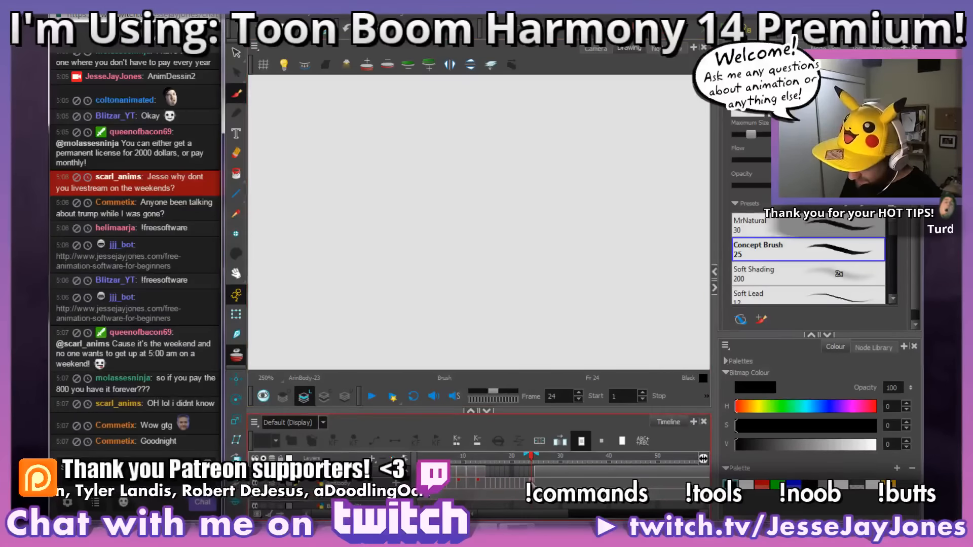
{"action": "left_click", "coordinate": [323, 397]}
{"action": "left_click", "coordinate": [346, 397]}
{"action": "left_click_drag", "start_coordinate": [446, 332], "coordinate": [430, 321]}
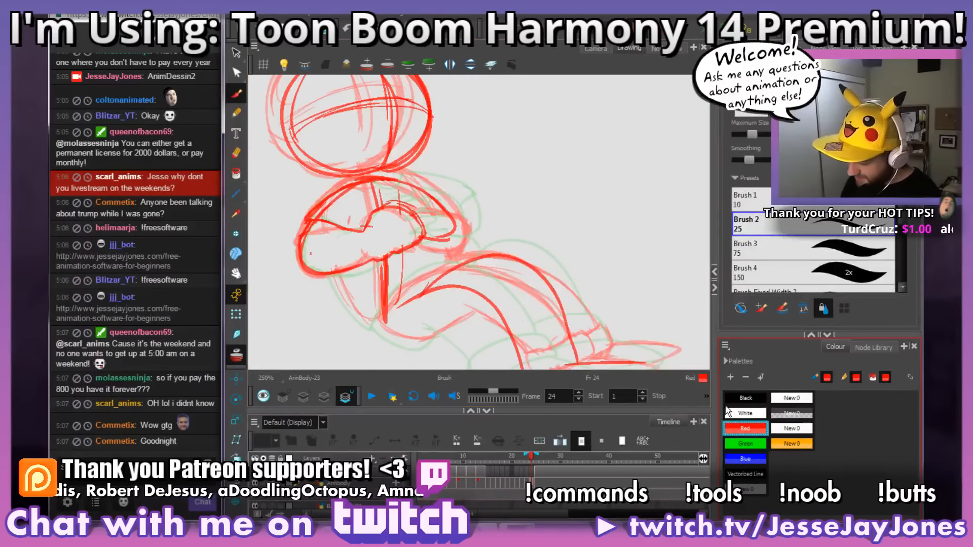
Step: Examine the legs and feet on frame 24 from several rotated angles and compare them with frame 23
{"action": "left_click_drag", "start_coordinate": [402, 279], "coordinate": [424, 264]}
{"action": "left_click_drag", "start_coordinate": [432, 332], "coordinate": [434, 293]}
{"action": "mouse_move", "coordinate": [606, 296]}
{"action": "left_mouse_down"}
{"action": "mouse_move", "coordinate": [608, 306]}
{"action": "mouse_move", "coordinate": [461, 269]}
{"action": "left_mouse_up"}
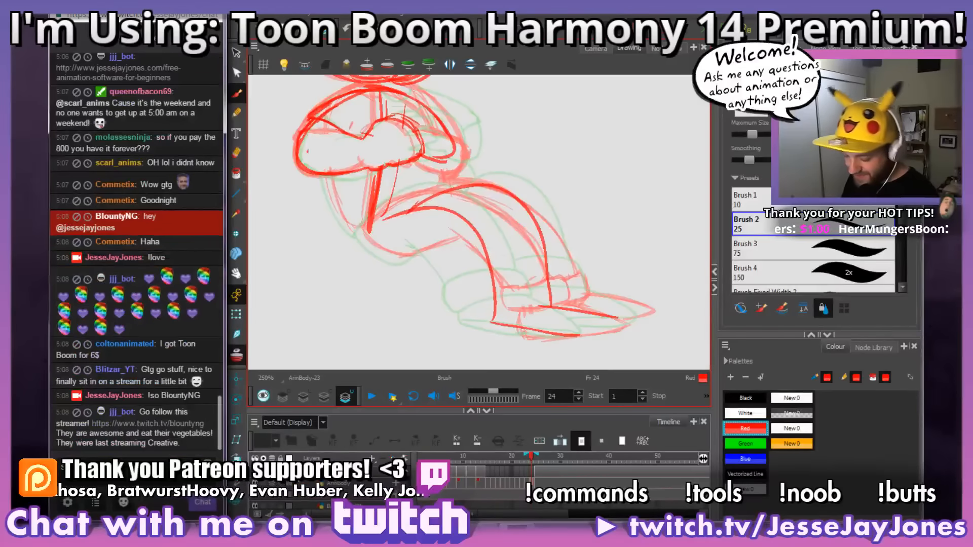
{"action": "left_click_drag", "start_coordinate": [463, 193], "coordinate": [454, 209]}
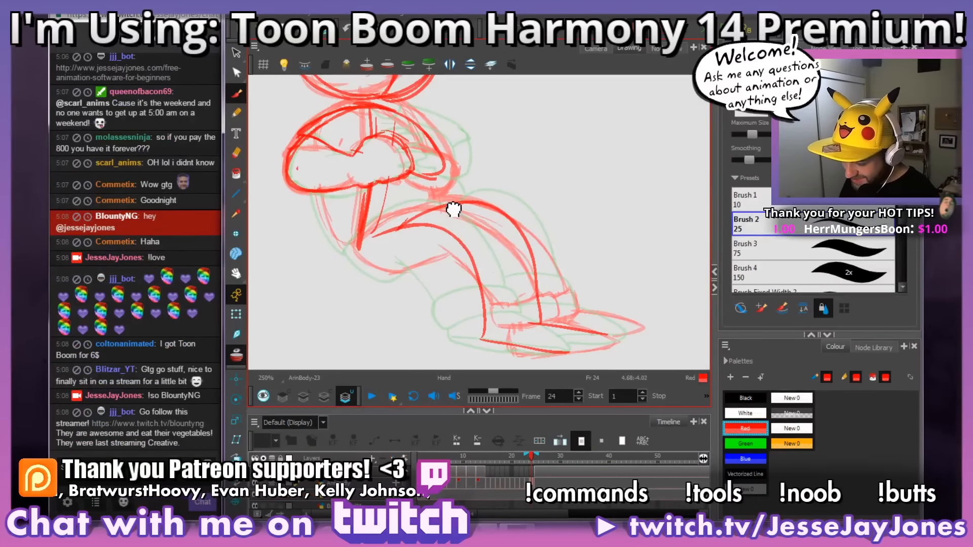
{"action": "mouse_move", "coordinate": [551, 262]}
{"action": "left_mouse_down"}
{"action": "mouse_move", "coordinate": [545, 270]}
{"action": "mouse_move", "coordinate": [552, 243]}
{"action": "left_mouse_up"}
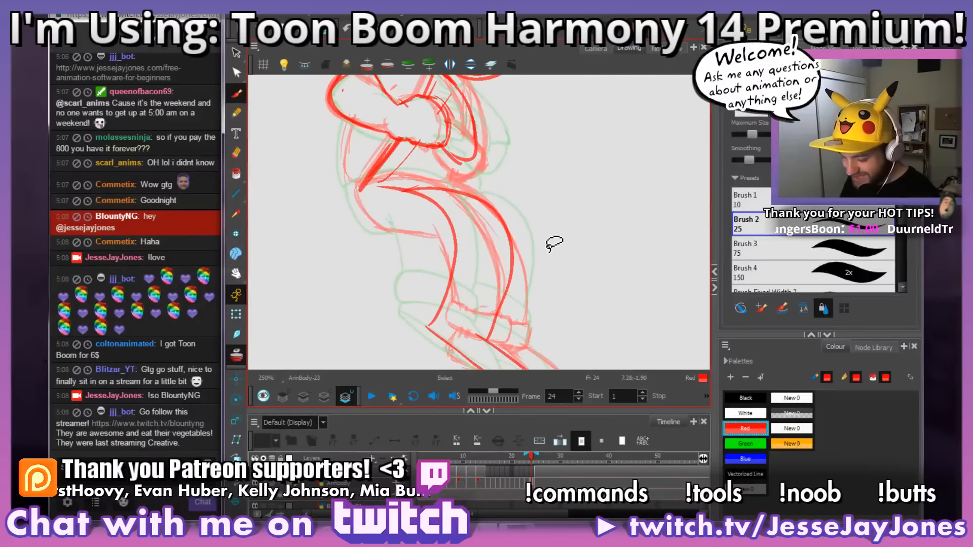
{"action": "left_click_drag", "start_coordinate": [384, 205], "coordinate": [413, 284]}
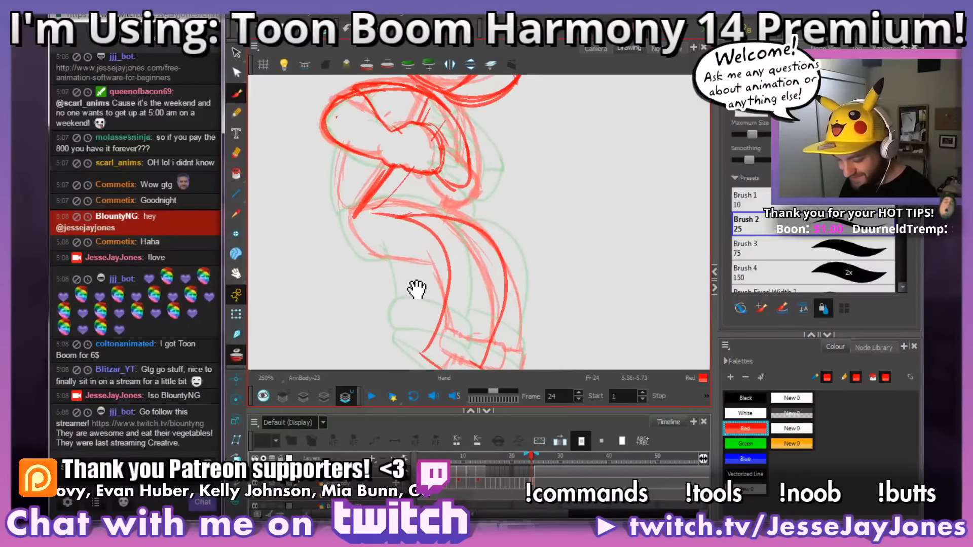
{"action": "left_click_drag", "start_coordinate": [463, 317], "coordinate": [571, 298]}
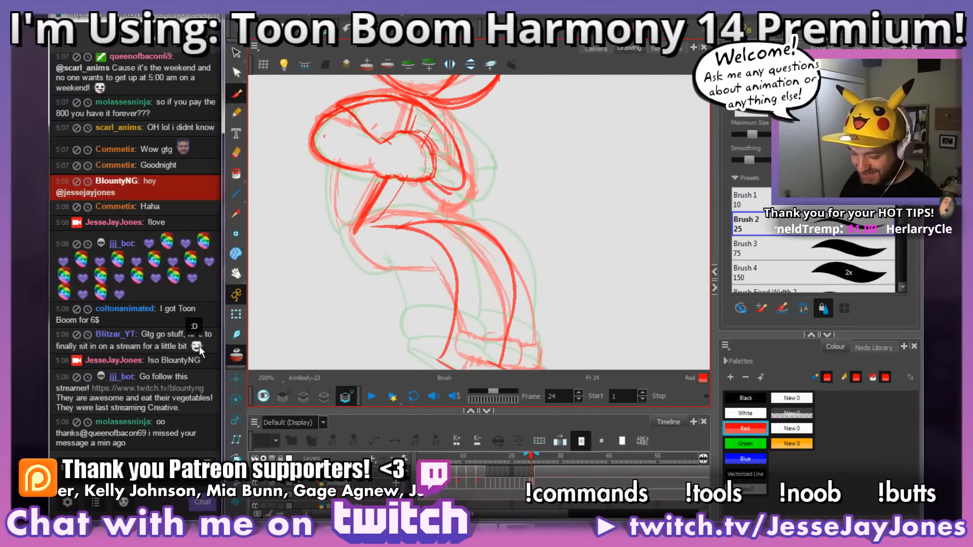
{"action": "left_click_drag", "start_coordinate": [335, 318], "coordinate": [499, 242]}
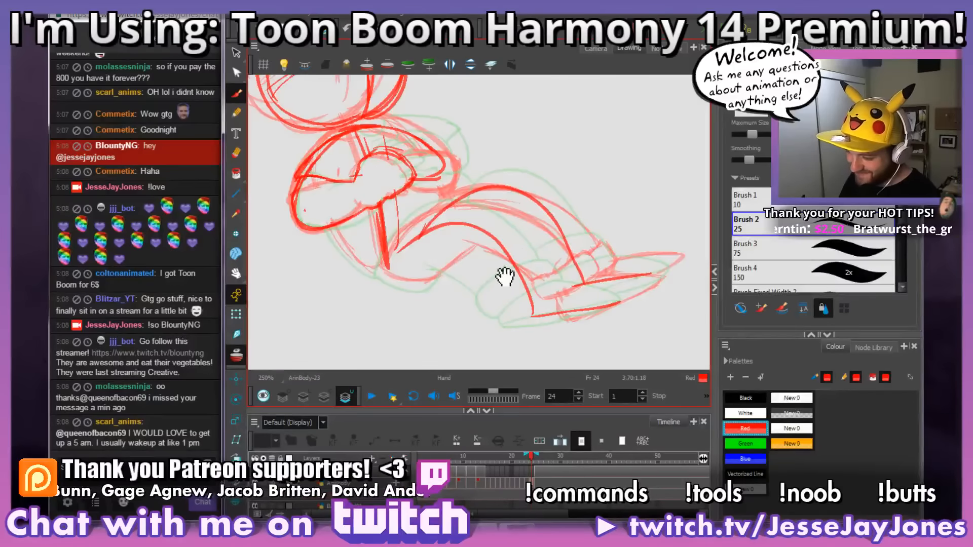
{"action": "mouse_move", "coordinate": [504, 276]}
{"action": "left_mouse_down"}
{"action": "mouse_move", "coordinate": [495, 259]}
{"action": "mouse_move", "coordinate": [509, 267]}
{"action": "left_mouse_up"}
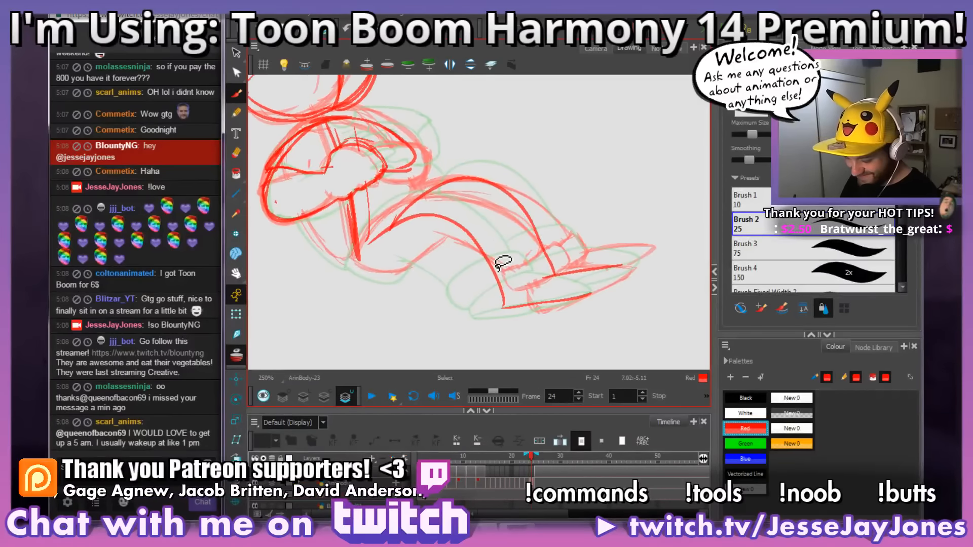
{"action": "left_click_drag", "start_coordinate": [495, 304], "coordinate": [502, 306]}
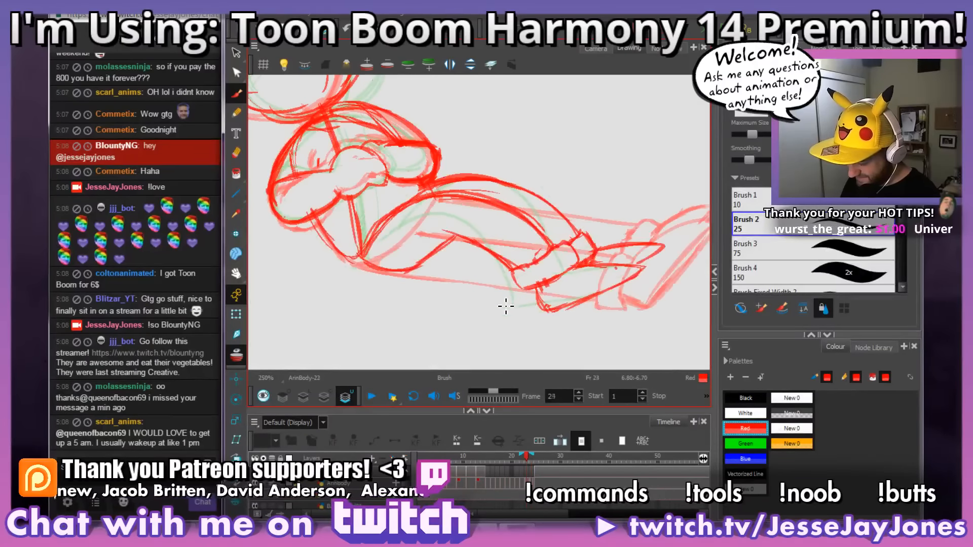
{"action": "left_click_drag", "start_coordinate": [539, 299], "coordinate": [524, 286]}
{"action": "left_click_drag", "start_coordinate": [422, 304], "coordinate": [432, 307]}
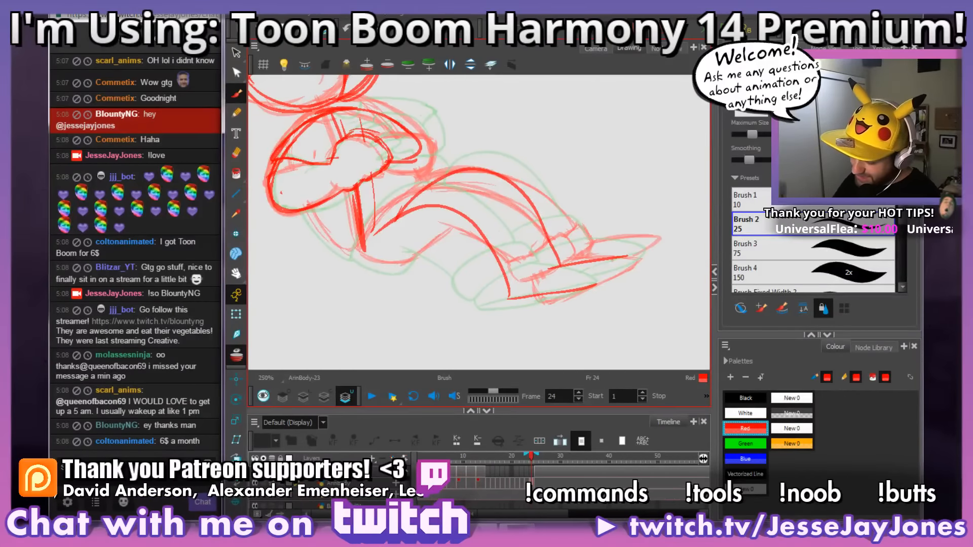
Step: Draw the bold red contour of the seat and lower back beneath the crossed arms on frame 24
{"action": "left_click_drag", "start_coordinate": [477, 280], "coordinate": [466, 265]}
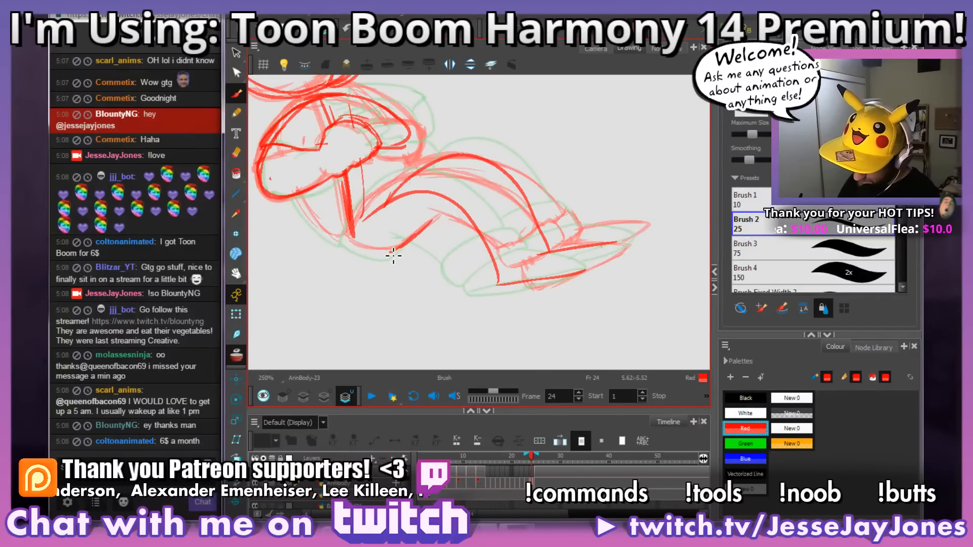
{"action": "key", "text": "space"}
{"action": "left_click_drag", "start_coordinate": [447, 243], "coordinate": [467, 251]}
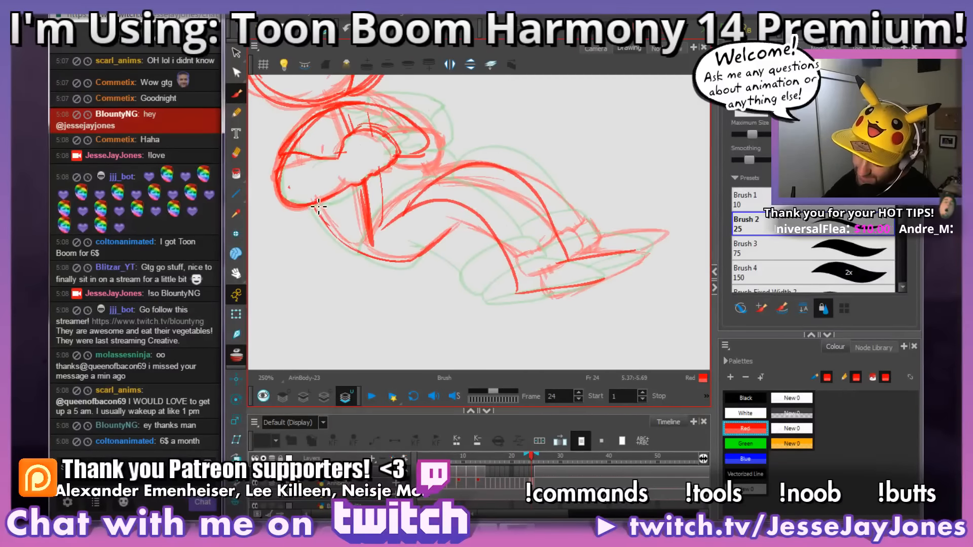
{"action": "left_click_drag", "start_coordinate": [313, 204], "coordinate": [355, 249]}
Step: Draw the boxy trouser cuff around the near leg's ankle on frame 24 in red
{"action": "key", "text": "space"}
{"action": "mouse_move", "coordinate": [577, 307]}
{"action": "left_mouse_down"}
{"action": "mouse_move", "coordinate": [500, 298]}
{"action": "mouse_move", "coordinate": [491, 286]}
{"action": "left_mouse_up"}
{"action": "key", "text": "space"}
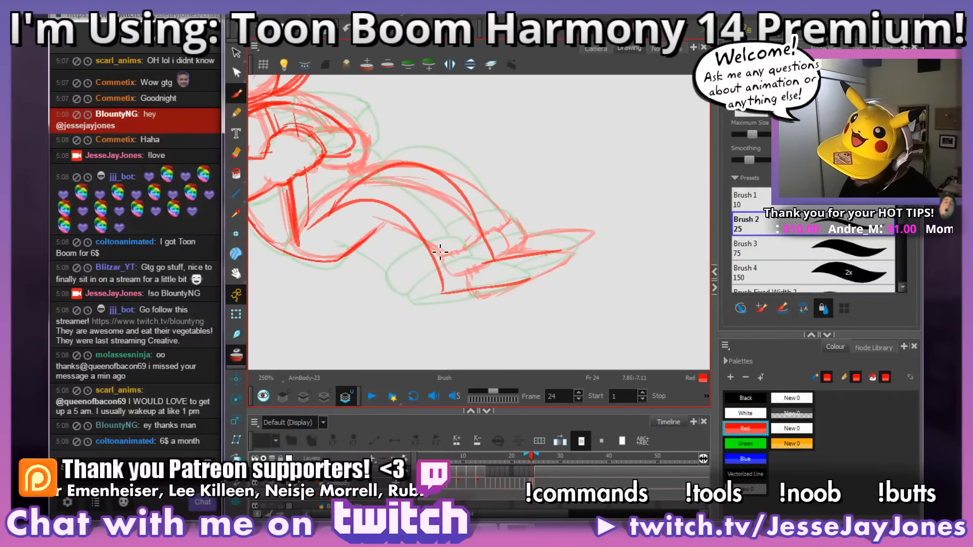
{"action": "mouse_move", "coordinate": [421, 257]}
{"action": "left_mouse_down"}
{"action": "mouse_move", "coordinate": [458, 245]}
{"action": "mouse_move", "coordinate": [470, 259]}
{"action": "left_mouse_up"}
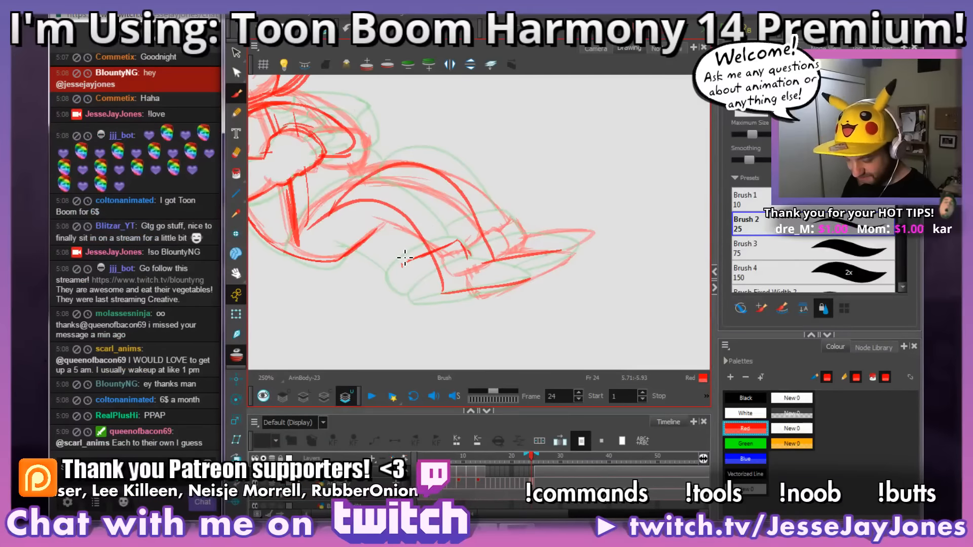
{"action": "mouse_move", "coordinate": [407, 262]}
{"action": "left_mouse_down"}
{"action": "mouse_move", "coordinate": [449, 252]}
{"action": "mouse_move", "coordinate": [467, 260]}
{"action": "mouse_move", "coordinate": [446, 259]}
{"action": "left_mouse_up"}
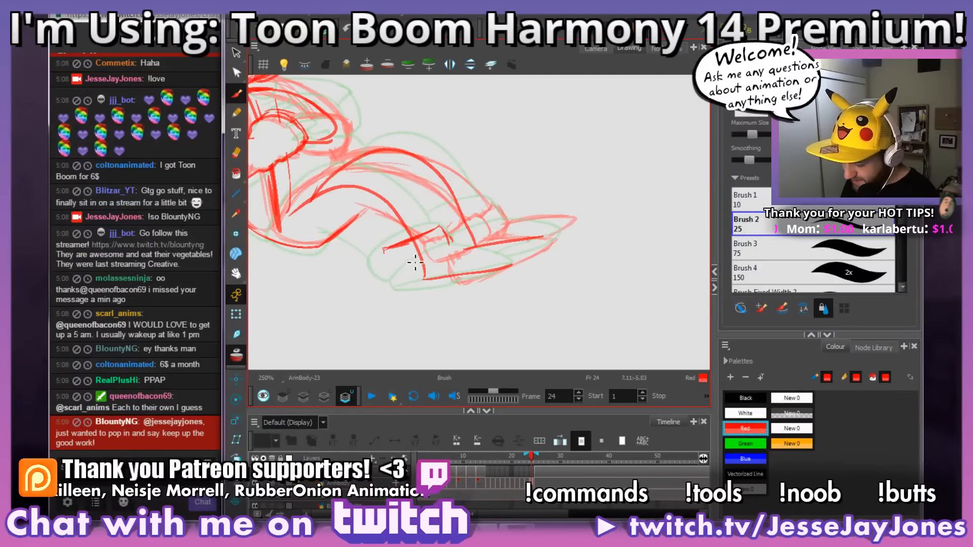
{"action": "mouse_move", "coordinate": [393, 286]}
{"action": "left_mouse_down"}
{"action": "mouse_move", "coordinate": [436, 310]}
{"action": "mouse_move", "coordinate": [418, 272]}
{"action": "mouse_move", "coordinate": [428, 244]}
{"action": "mouse_move", "coordinate": [471, 220]}
{"action": "mouse_move", "coordinate": [460, 198]}
{"action": "left_mouse_up"}
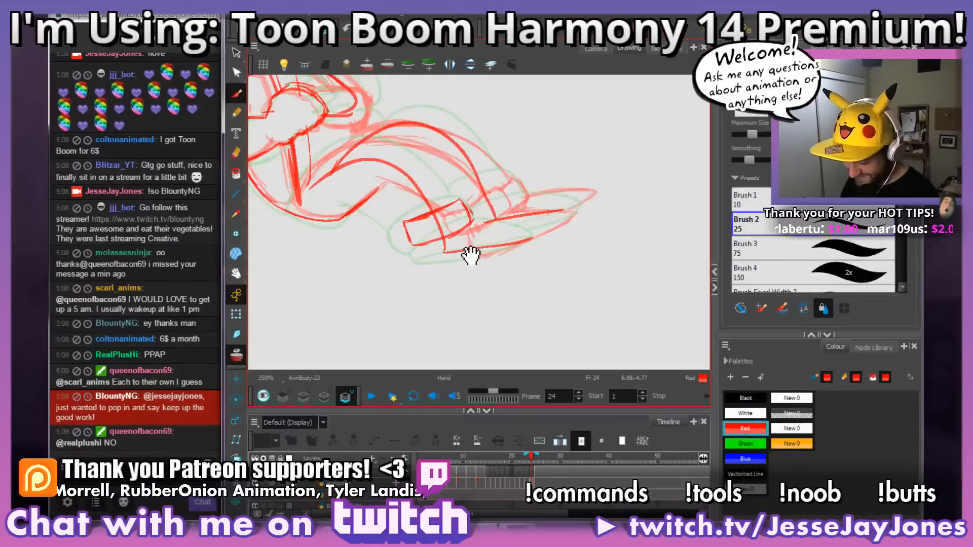
Step: Draw the near leg's underside down to the cuff and its upper contour from the cuff back to the hip
{"action": "left_click_drag", "start_coordinate": [469, 254], "coordinate": [516, 277]}
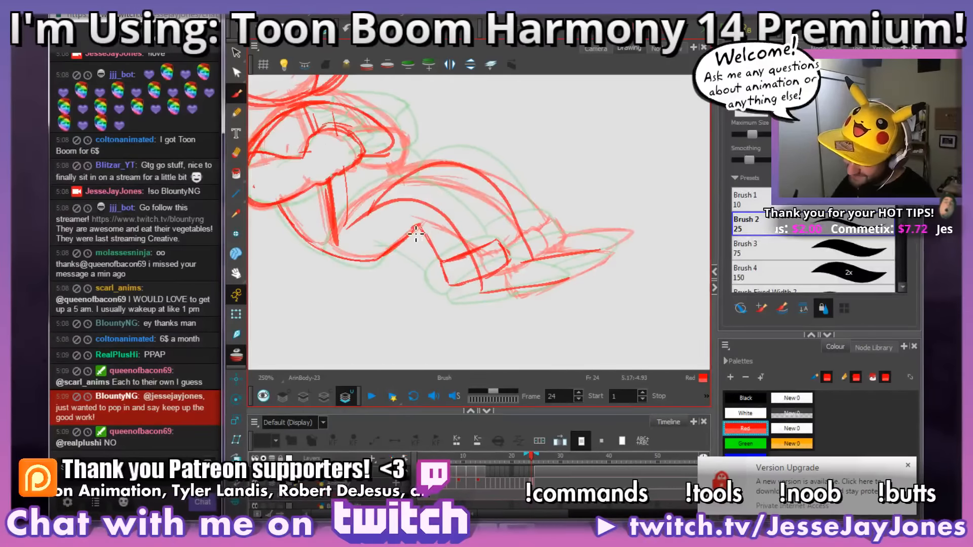
{"action": "mouse_move", "coordinate": [526, 276]}
{"action": "left_mouse_down"}
{"action": "mouse_move", "coordinate": [495, 267]}
{"action": "mouse_move", "coordinate": [519, 259]}
{"action": "left_mouse_up"}
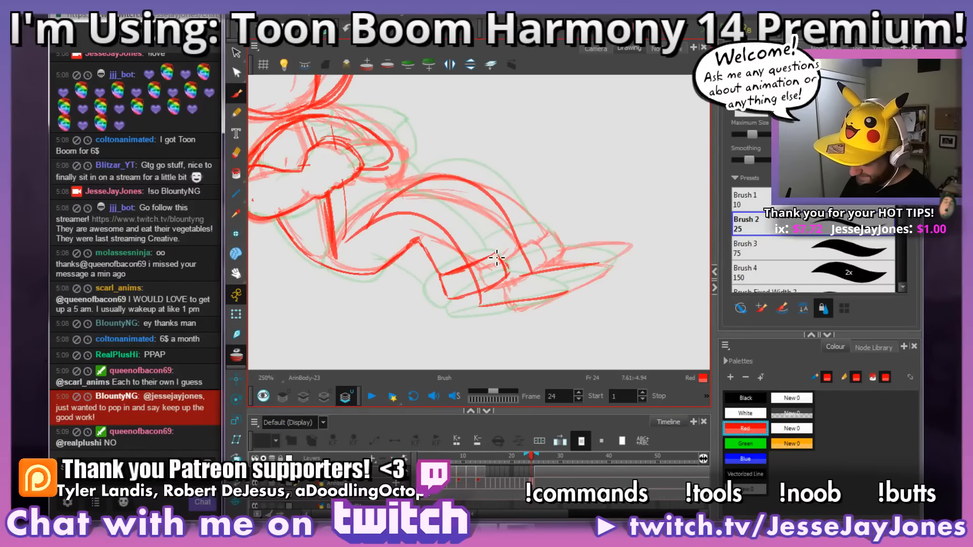
{"action": "left_click_drag", "start_coordinate": [494, 254], "coordinate": [472, 220]}
{"action": "mouse_move", "coordinate": [494, 257]}
{"action": "left_mouse_down"}
{"action": "mouse_move", "coordinate": [466, 217]}
{"action": "mouse_move", "coordinate": [352, 230]}
{"action": "mouse_move", "coordinate": [451, 217]}
{"action": "mouse_move", "coordinate": [447, 207]}
{"action": "mouse_move", "coordinate": [373, 215]}
{"action": "mouse_move", "coordinate": [326, 258]}
{"action": "left_mouse_up"}
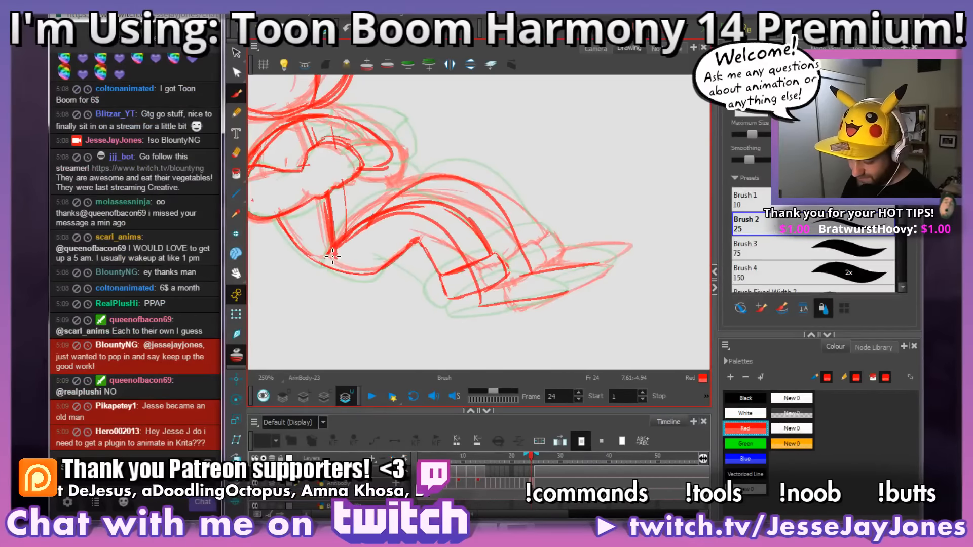
Step: Erase the construction line running through the near leg above its cuff on frame 24
{"action": "left_click_drag", "start_coordinate": [503, 283], "coordinate": [451, 266]}
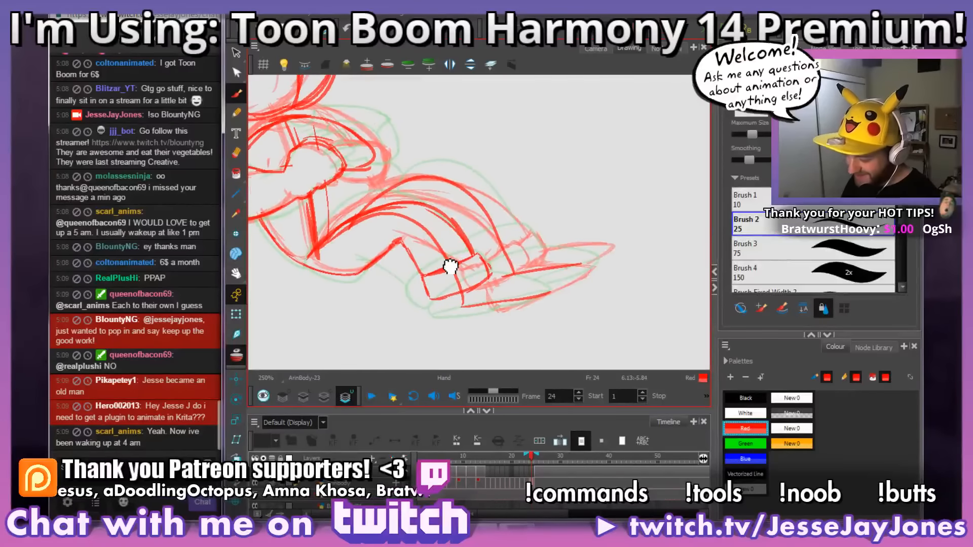
{"action": "left_click_drag", "start_coordinate": [531, 302], "coordinate": [471, 313]}
{"action": "mouse_move", "coordinate": [426, 292]}
{"action": "left_mouse_down"}
{"action": "mouse_move", "coordinate": [455, 280]}
{"action": "mouse_move", "coordinate": [429, 293]}
{"action": "mouse_move", "coordinate": [424, 263]}
{"action": "left_mouse_up"}
{"action": "key", "text": "e"}
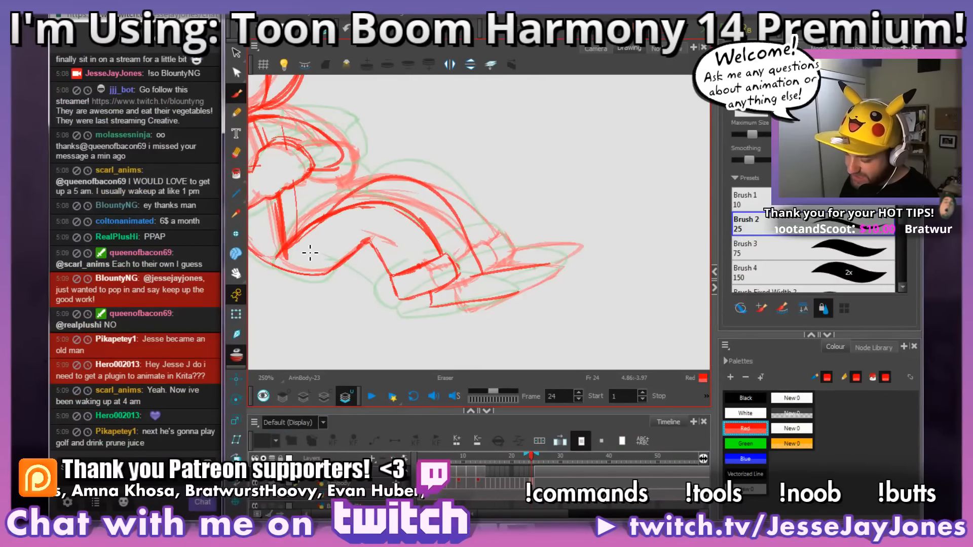
{"action": "key", "text": "space"}
{"action": "left_click_drag", "start_coordinate": [310, 252], "coordinate": [477, 243]}
{"action": "mouse_move", "coordinate": [547, 298]}
{"action": "left_mouse_down"}
{"action": "mouse_move", "coordinate": [481, 289]}
{"action": "mouse_move", "coordinate": [492, 256]}
{"action": "mouse_move", "coordinate": [423, 288]}
{"action": "mouse_move", "coordinate": [465, 264]}
{"action": "left_mouse_up"}
{"action": "key", "text": "space"}
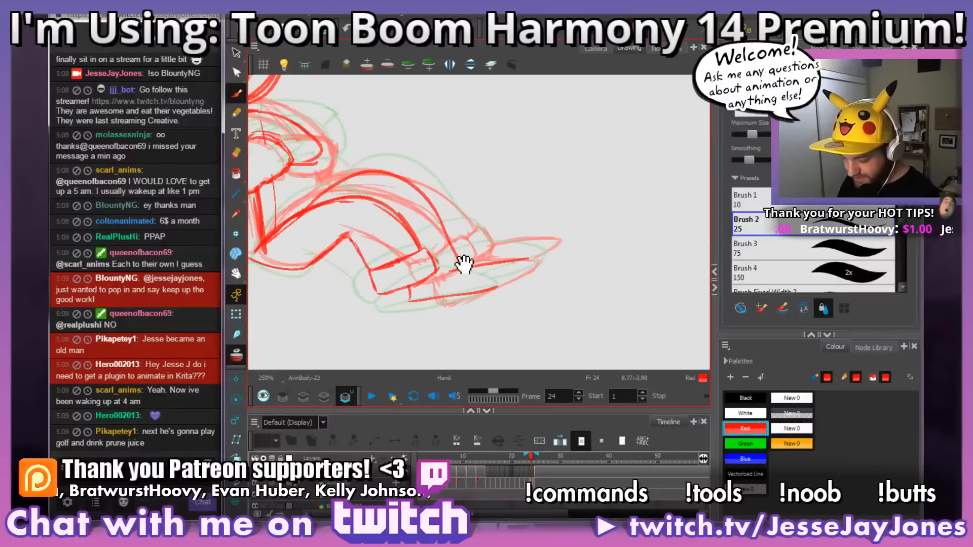
{"action": "key", "text": "space"}
{"action": "left_click_drag", "start_coordinate": [389, 335], "coordinate": [400, 320]}
{"action": "key", "text": "space"}
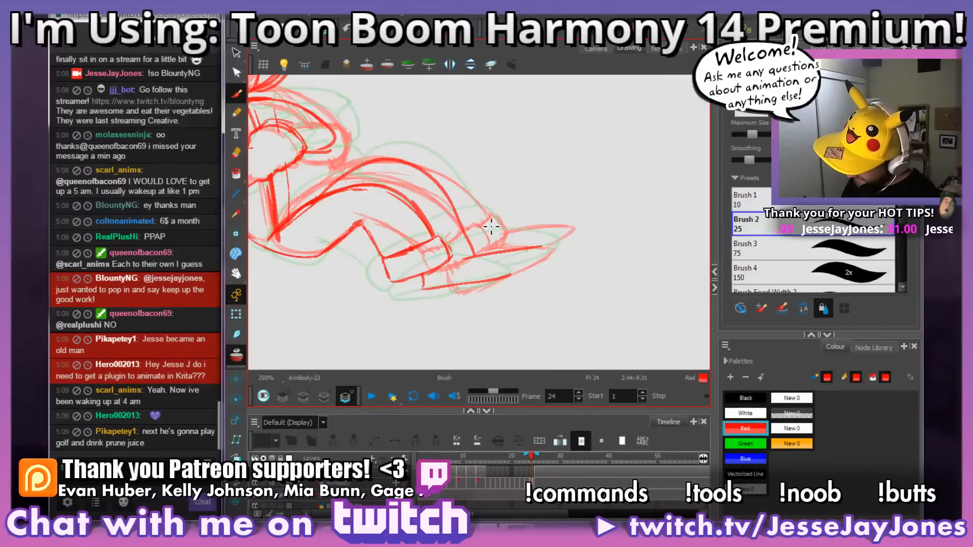
Step: Compare the legs on frame 24 with the finished pose on frame 25 by flipping between them
{"action": "key", "text": "space"}
{"action": "left_click_drag", "start_coordinate": [515, 205], "coordinate": [509, 223]}
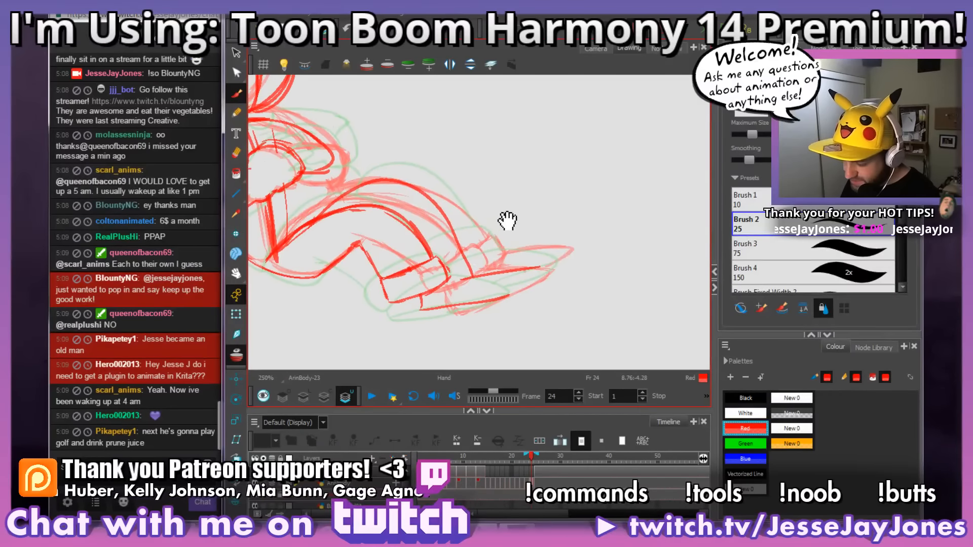
{"action": "key", "text": "g"}
{"action": "key", "text": "f"}
{"action": "key", "text": "g"}
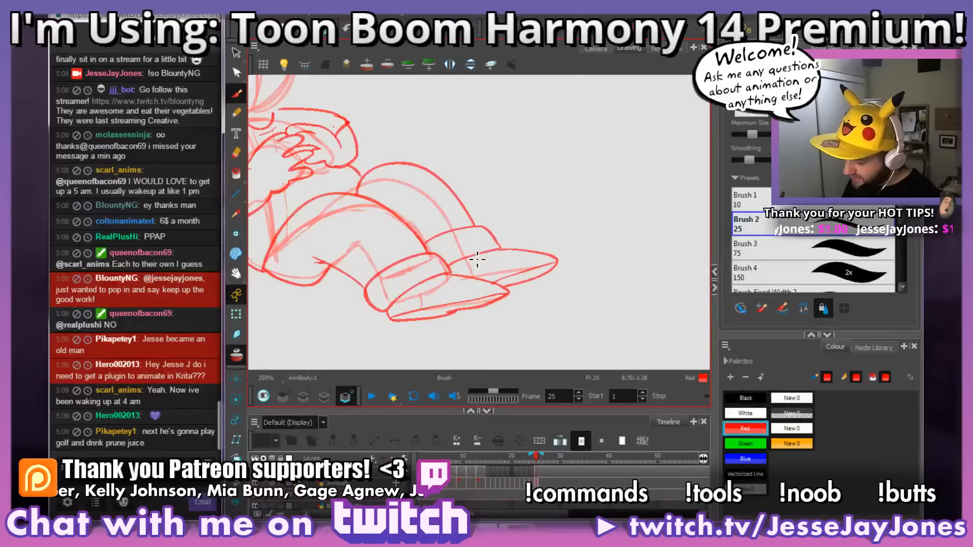
{"action": "key", "text": "f"}
{"action": "key", "text": "f"}
{"action": "key", "text": "g"}
{"action": "key", "text": "g"}
{"action": "key", "text": "f"}
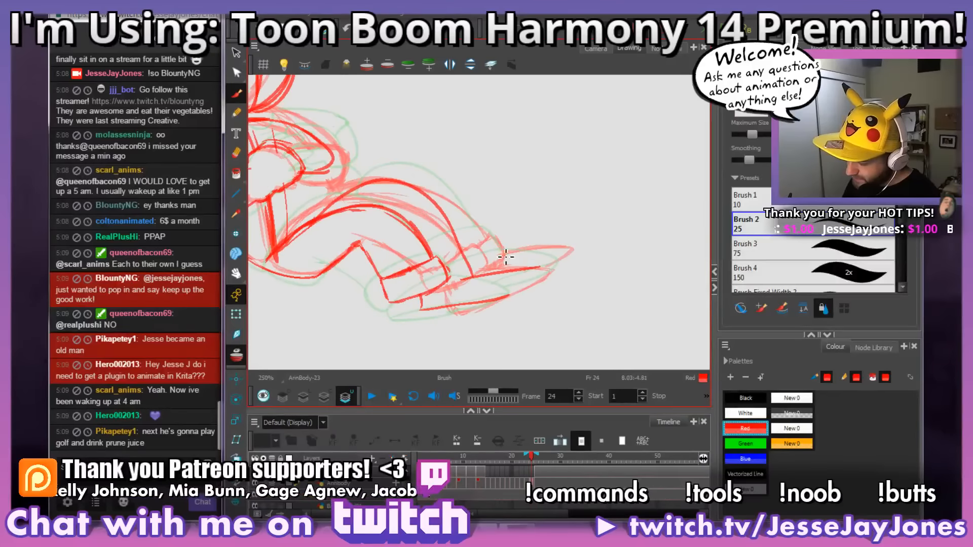
Step: Draw the far leg's upper contour on frame 24 and erase the construction line running through that leg
{"action": "mouse_move", "coordinate": [447, 214]}
{"action": "left_mouse_down"}
{"action": "mouse_move", "coordinate": [391, 178]}
{"action": "mouse_move", "coordinate": [353, 190]}
{"action": "mouse_move", "coordinate": [314, 222]}
{"action": "left_mouse_up"}
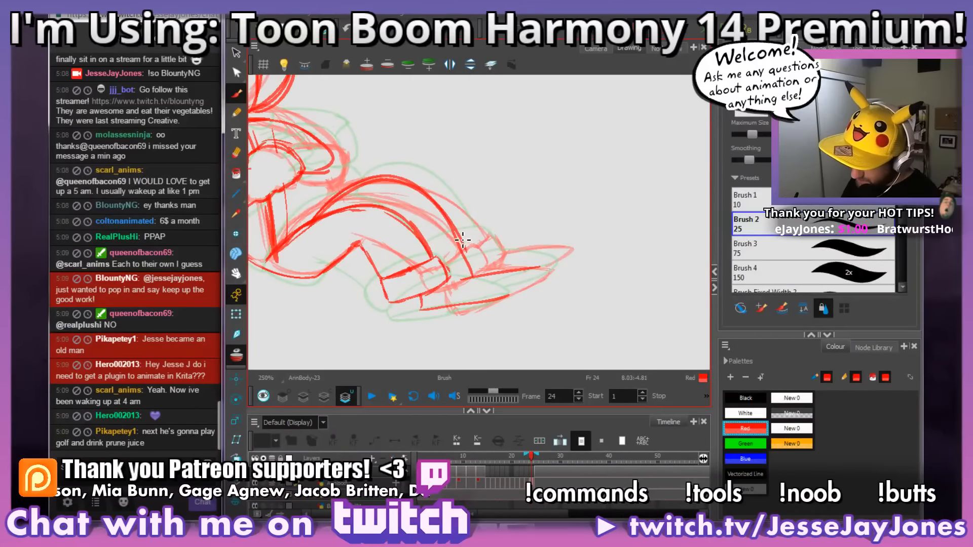
{"action": "mouse_move", "coordinate": [453, 225]}
{"action": "left_mouse_down"}
{"action": "mouse_move", "coordinate": [472, 257]}
{"action": "mouse_move", "coordinate": [441, 215]}
{"action": "mouse_move", "coordinate": [393, 180]}
{"action": "mouse_move", "coordinate": [324, 224]}
{"action": "left_mouse_up"}
{"action": "key", "text": "e"}
{"action": "key", "text": "space"}
Step: Draw the trouser cuff around the far leg's ankle on frame 24 in red
{"action": "left_click_drag", "start_coordinate": [519, 266], "coordinate": [503, 246]}
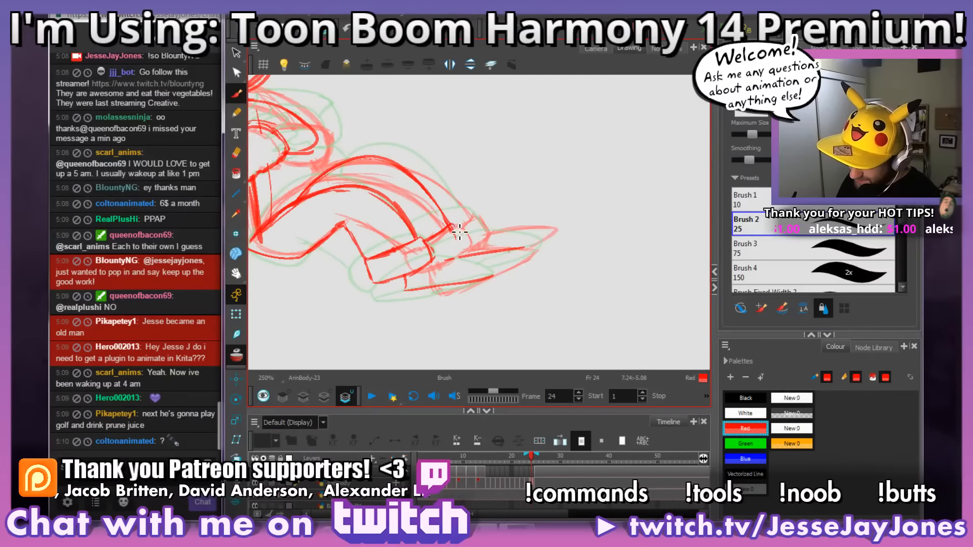
{"action": "left_click_drag", "start_coordinate": [511, 287], "coordinate": [500, 261]}
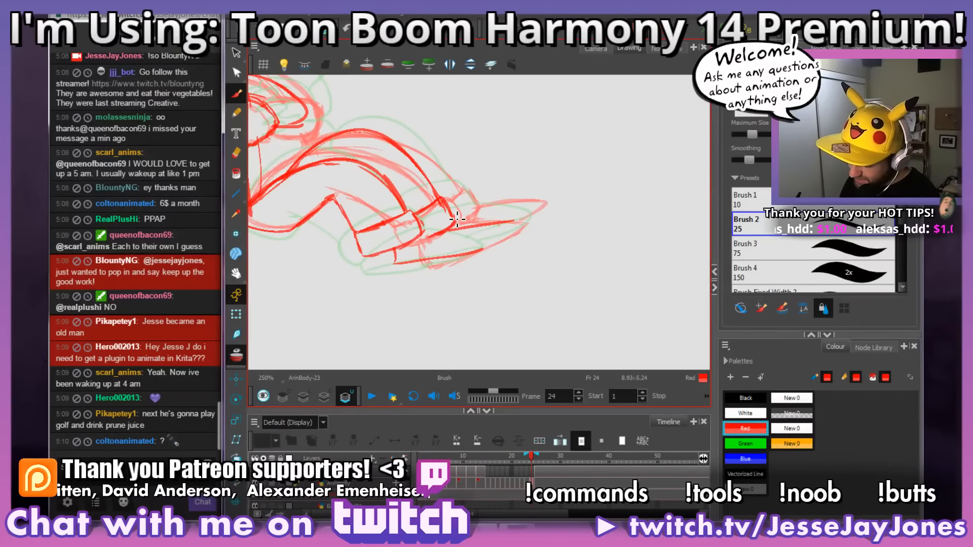
{"action": "left_click_drag", "start_coordinate": [527, 279], "coordinate": [544, 260]}
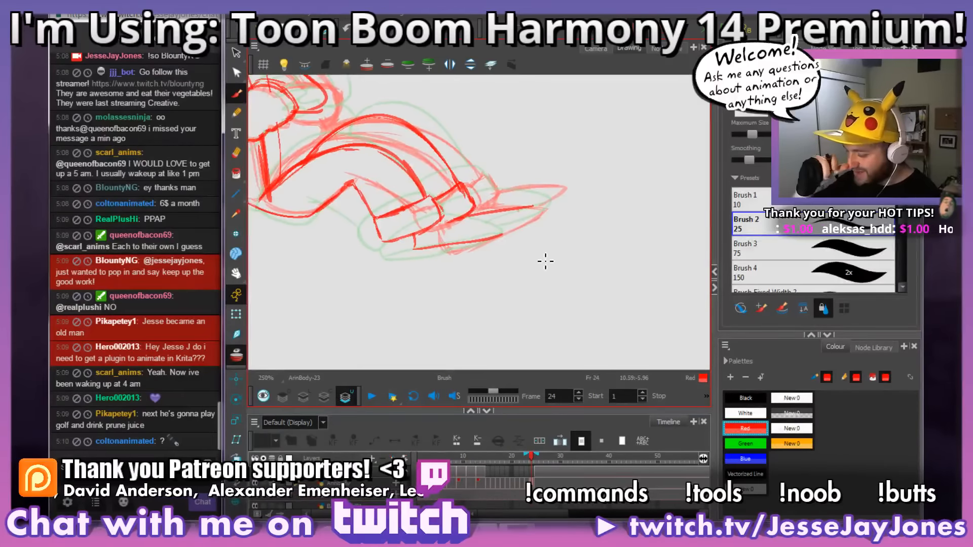
{"action": "mouse_move", "coordinate": [484, 235]}
{"action": "left_mouse_down"}
{"action": "mouse_move", "coordinate": [433, 257]}
{"action": "mouse_move", "coordinate": [457, 264]}
{"action": "mouse_move", "coordinate": [467, 298]}
{"action": "left_mouse_up"}
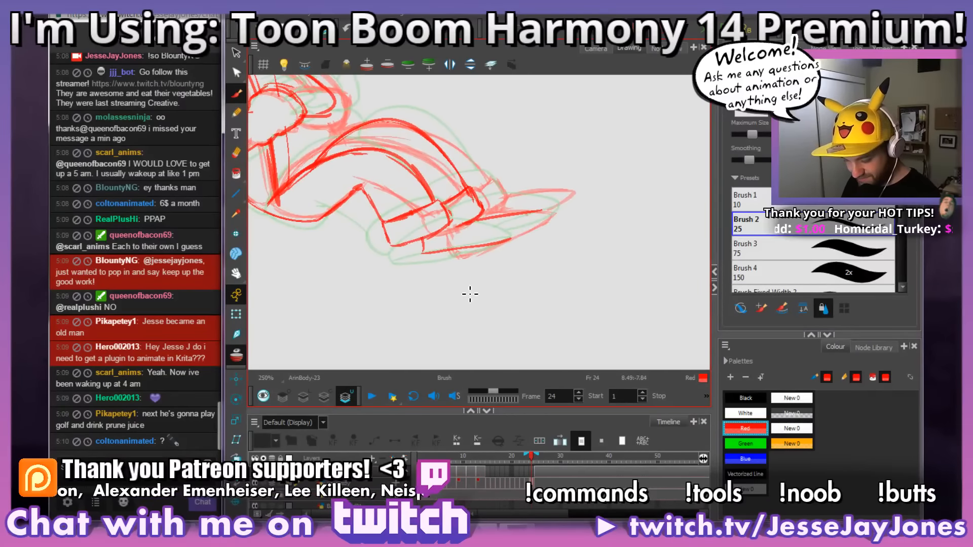
Step: Compare the cuffed legs on frame 24 with the legs on frames 23 and 25
{"action": "key", "text": "comma"}
{"action": "key", "text": "period"}
{"action": "key", "text": "period"}
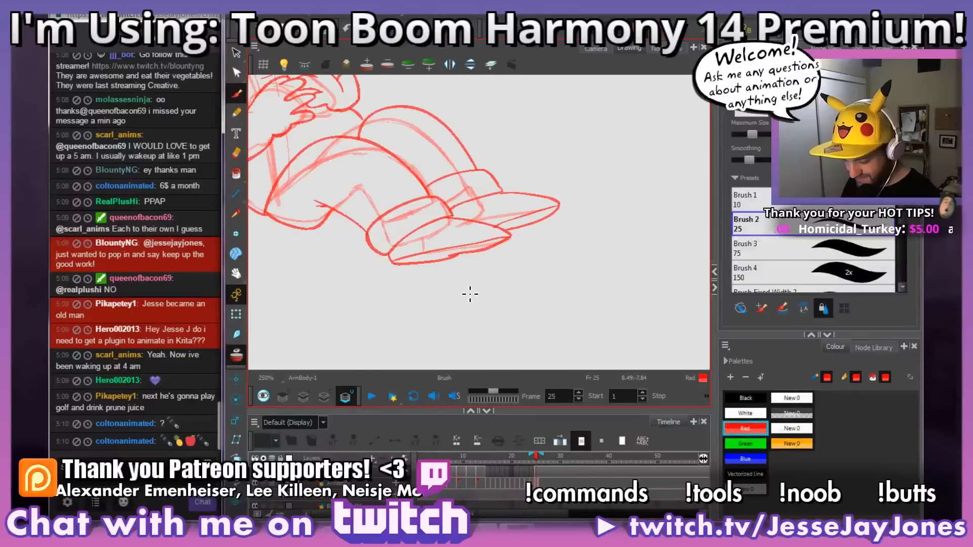
{"action": "key", "text": "comma"}
{"action": "key", "text": "period"}
{"action": "key", "text": "comma"}
{"action": "key", "text": "comma"}
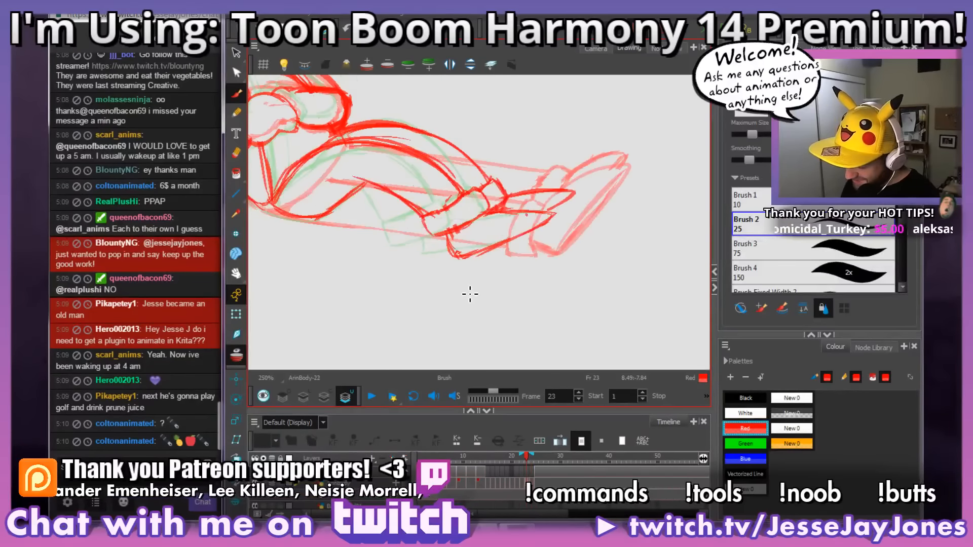
{"action": "key", "text": "period"}
{"action": "mouse_move", "coordinate": [451, 257]}
{"action": "left_mouse_down"}
{"action": "mouse_move", "coordinate": [427, 282]}
{"action": "mouse_move", "coordinate": [442, 275]}
{"action": "left_mouse_up"}
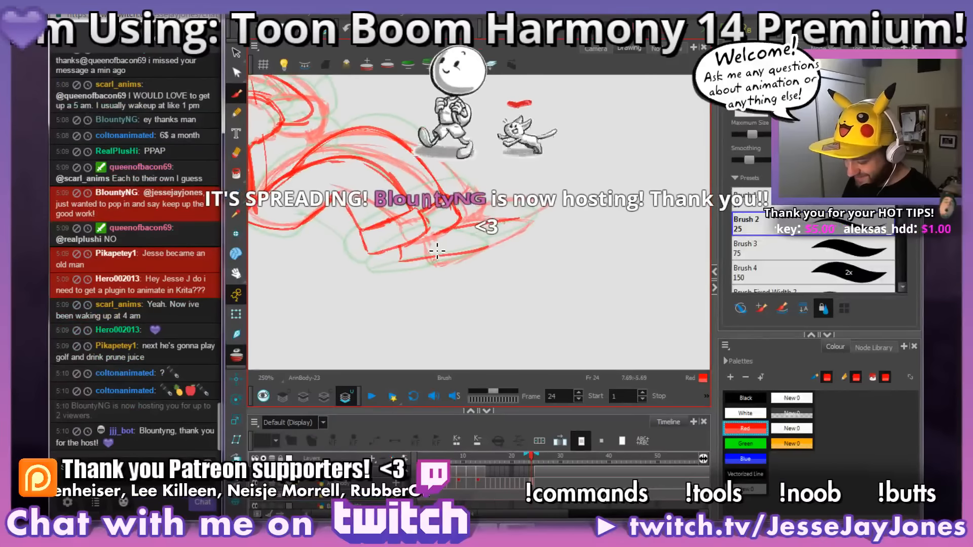
Step: Compare the feet on frame 24 with the finished feet on frame 25 by flipping between the drawings
{"action": "key", "text": "period"}
{"action": "key", "text": "comma"}
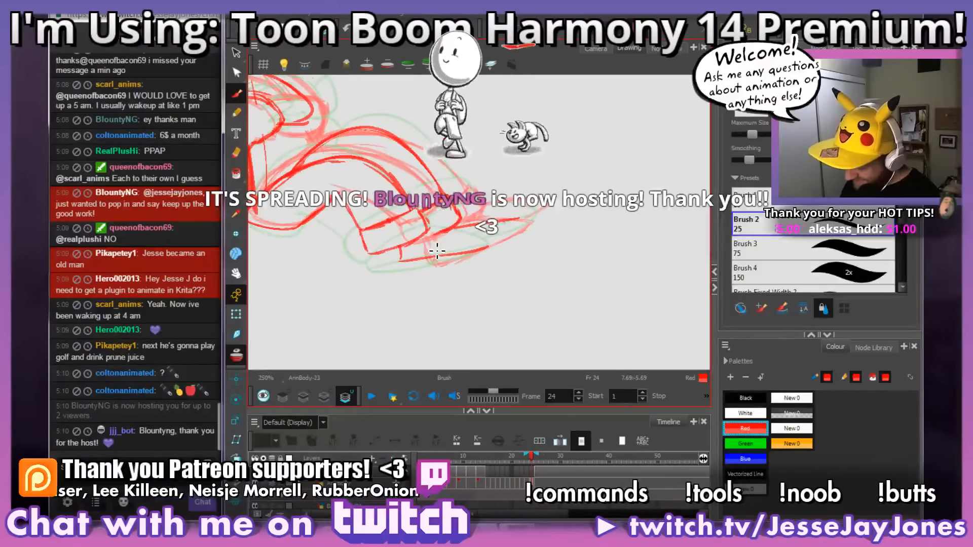
{"action": "key", "text": "comma"}
{"action": "key", "text": "period"}
{"action": "key", "text": "period"}
{"action": "key", "text": "comma"}
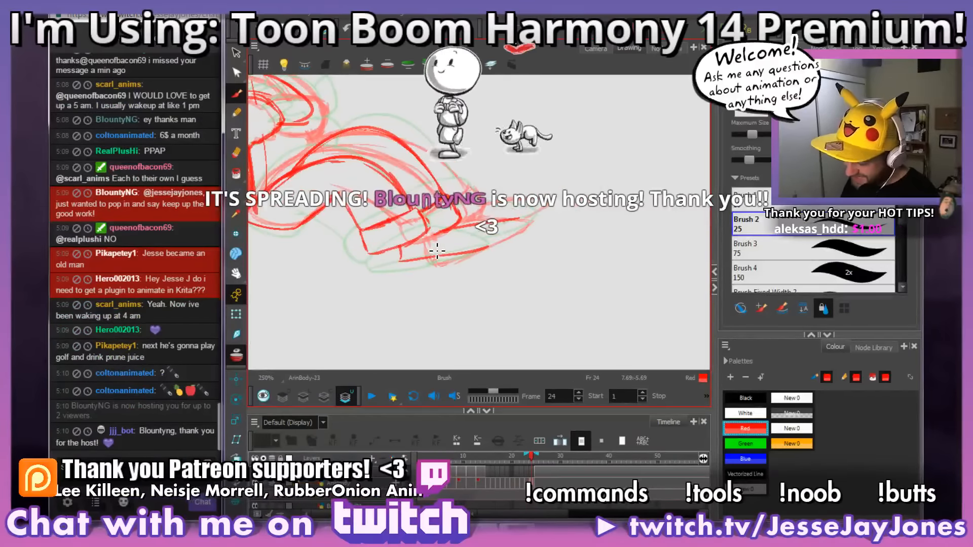
{"action": "mouse_move", "coordinate": [487, 239]}
{"action": "left_mouse_down"}
{"action": "mouse_move", "coordinate": [489, 253]}
{"action": "mouse_move", "coordinate": [488, 232]}
{"action": "mouse_move", "coordinate": [445, 189]}
{"action": "left_mouse_up"}
{"action": "left_click_drag", "start_coordinate": [544, 209], "coordinate": [548, 222]}
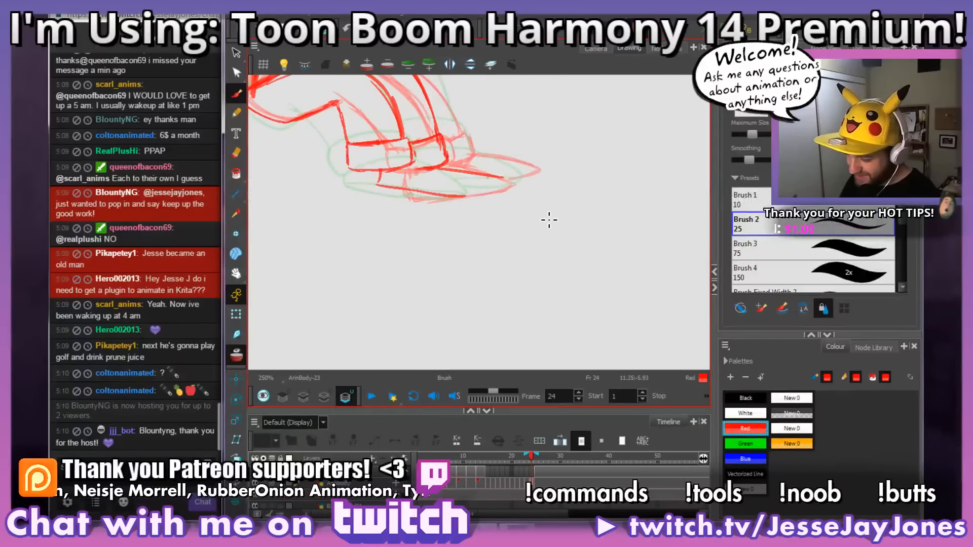
{"action": "mouse_move", "coordinate": [470, 260]}
{"action": "left_mouse_down"}
{"action": "mouse_move", "coordinate": [482, 284]}
{"action": "mouse_move", "coordinate": [478, 309]}
{"action": "left_mouse_up"}
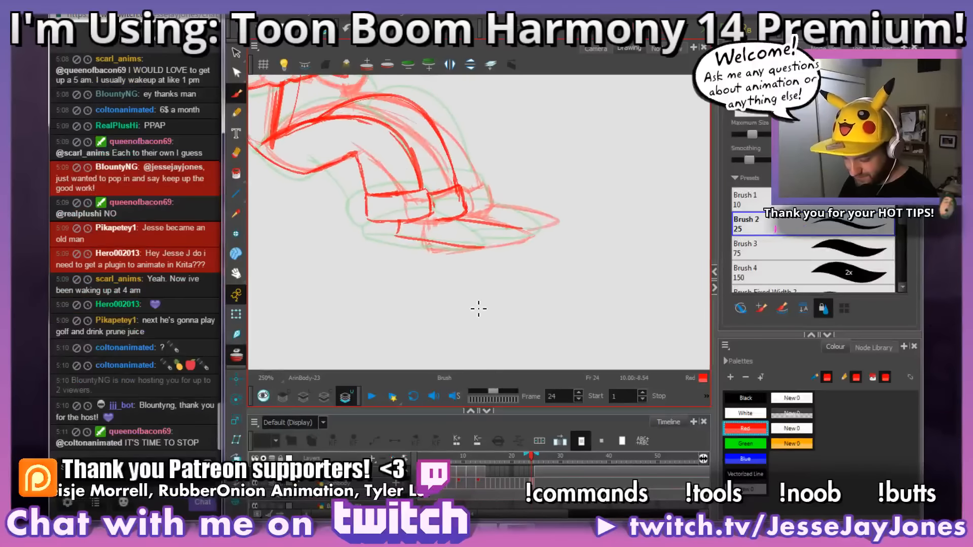
{"action": "key", "text": "f"}
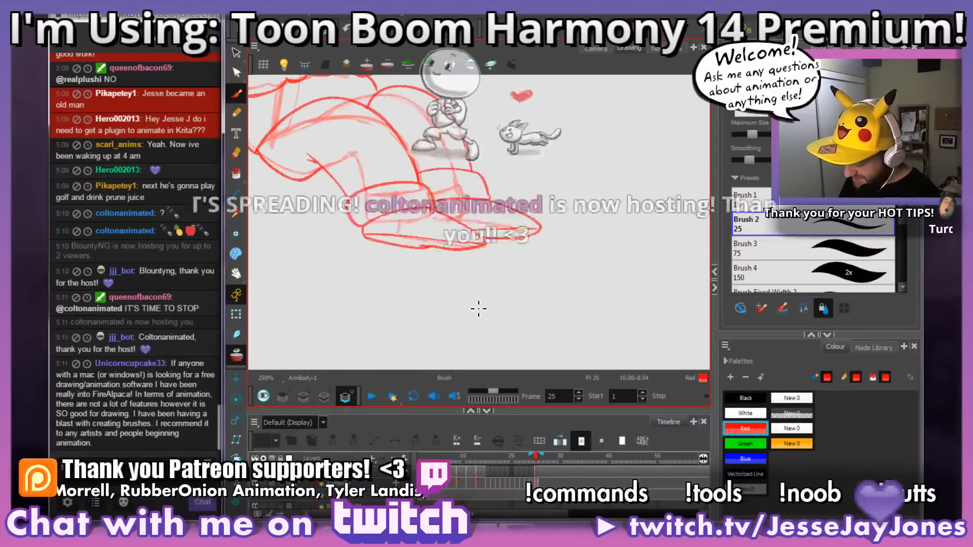
{"action": "key", "text": "g"}
{"action": "key", "text": "space"}
Step: Sketch the near shoe's heel in red on frame 24 and check it against the neighbouring poses
{"action": "left_click_drag", "start_coordinate": [406, 252], "coordinate": [433, 260]}
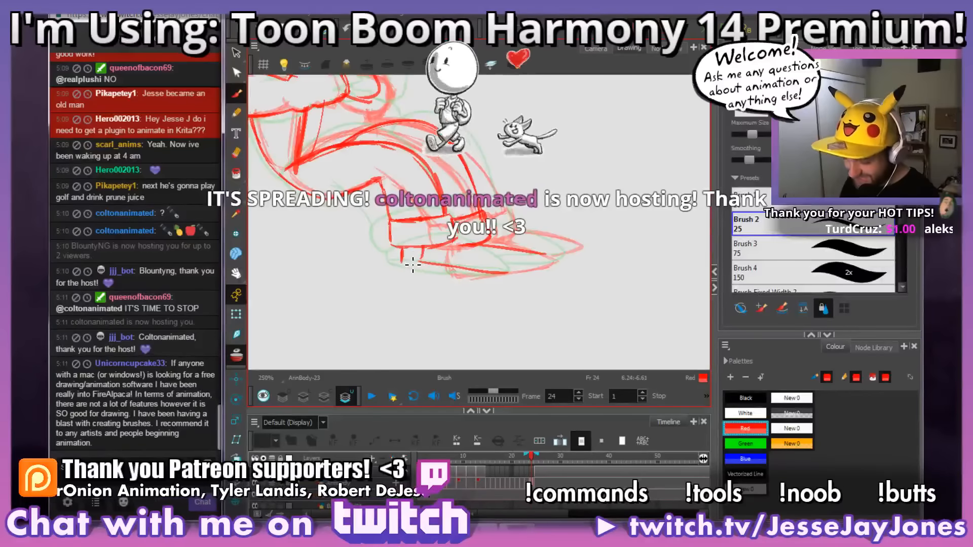
{"action": "left_click_drag", "start_coordinate": [528, 296], "coordinate": [522, 300]}
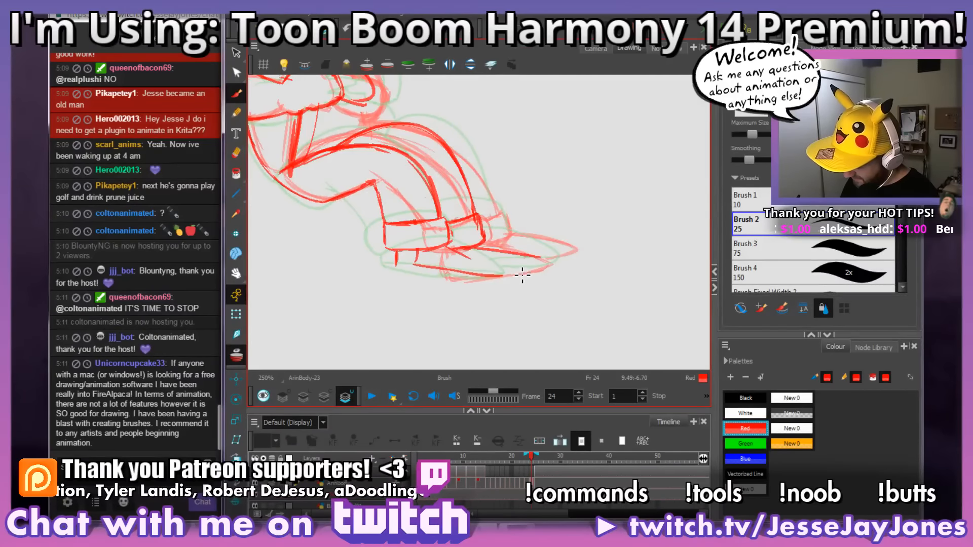
{"action": "key", "text": "period"}
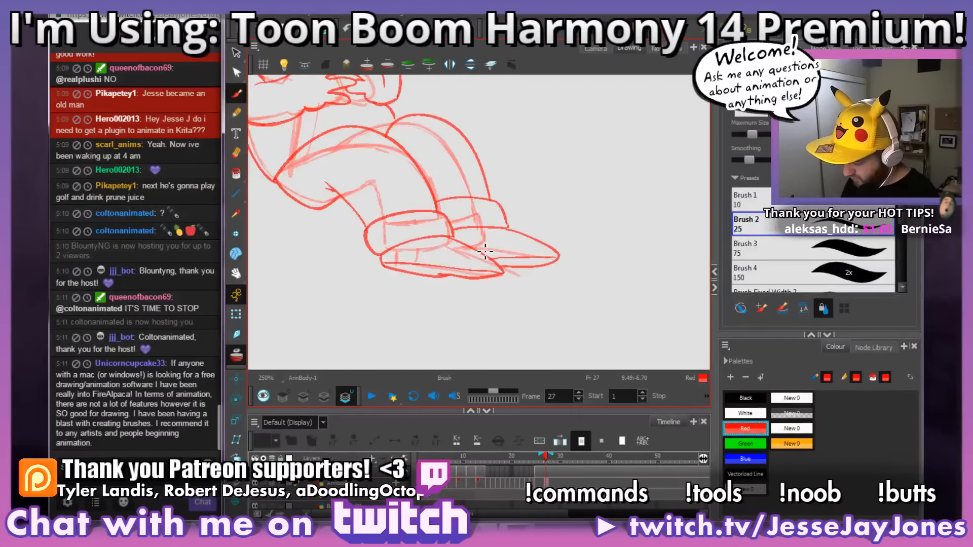
{"action": "key", "text": "comma"}
{"action": "key", "text": "comma"}
{"action": "key", "text": "period"}
{"action": "key", "text": "period"}
{"action": "key", "text": "comma"}
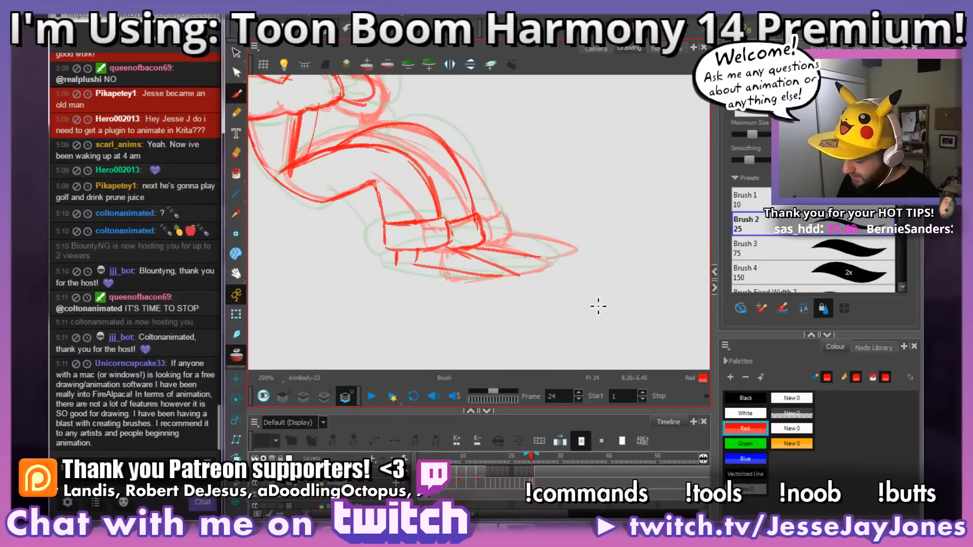
{"action": "key", "text": "comma"}
{"action": "key", "text": "period"}
Step: Draw the near shoe's sole and pointed toe on frame 24, and erase the stray stroke inside the shoe
{"action": "mouse_move", "coordinate": [505, 280]}
{"action": "left_mouse_down"}
{"action": "mouse_move", "coordinate": [459, 252]}
{"action": "mouse_move", "coordinate": [526, 275]}
{"action": "mouse_move", "coordinate": [520, 261]}
{"action": "left_mouse_up"}
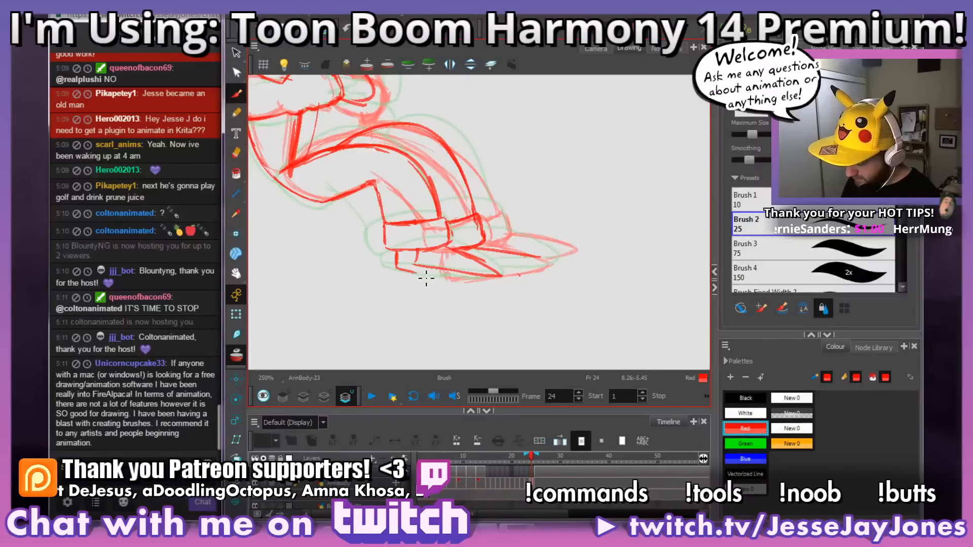
{"action": "mouse_move", "coordinate": [426, 278]}
{"action": "left_mouse_down"}
{"action": "mouse_move", "coordinate": [413, 275]}
{"action": "mouse_move", "coordinate": [500, 266]}
{"action": "mouse_move", "coordinate": [497, 294]}
{"action": "left_mouse_up"}
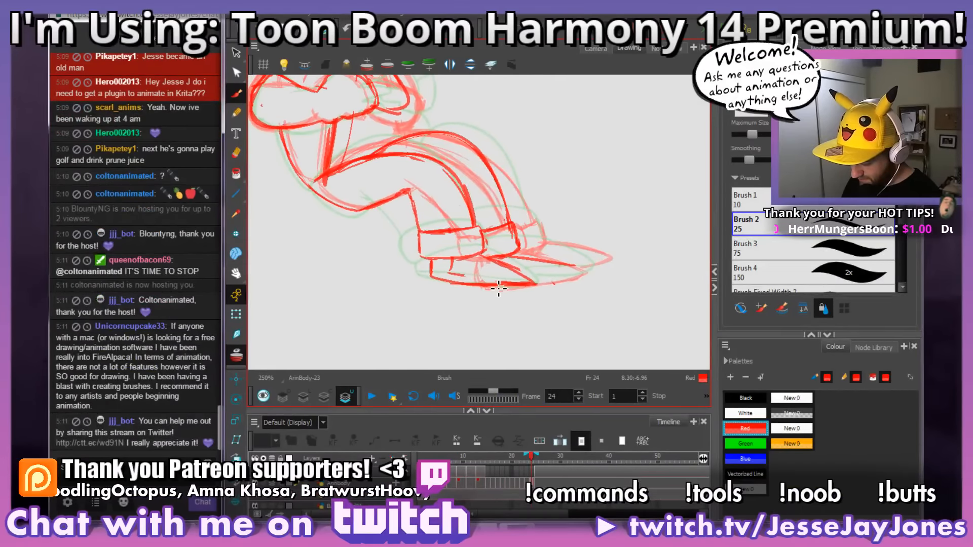
{"action": "key", "text": "e"}
{"action": "left_click_drag", "start_coordinate": [513, 284], "coordinate": [467, 274]}
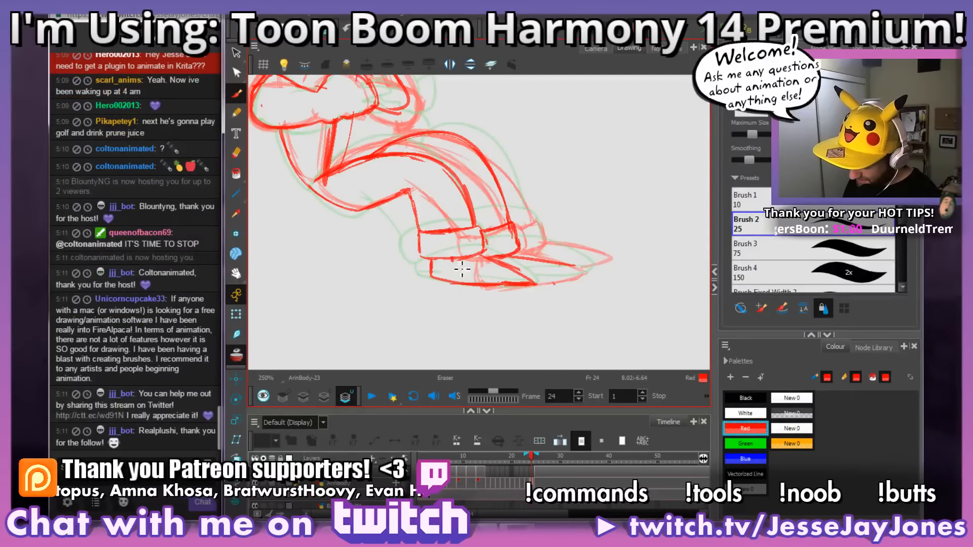
{"action": "key", "text": "alt+b"}
{"action": "key", "text": "alt+e"}
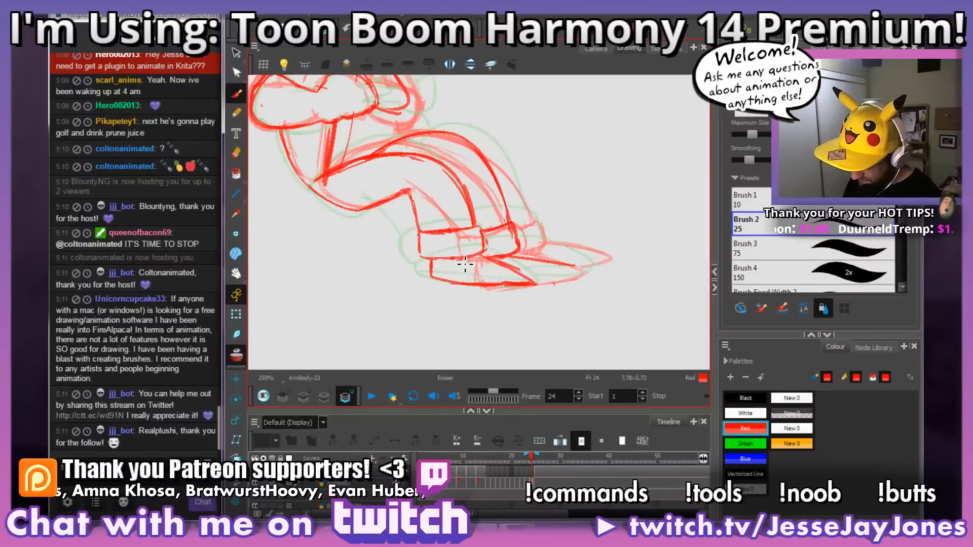
{"action": "key", "text": "alt+b"}
{"action": "mouse_move", "coordinate": [579, 272]}
{"action": "left_mouse_down"}
{"action": "mouse_move", "coordinate": [496, 276]}
{"action": "mouse_move", "coordinate": [507, 287]}
{"action": "left_mouse_up"}
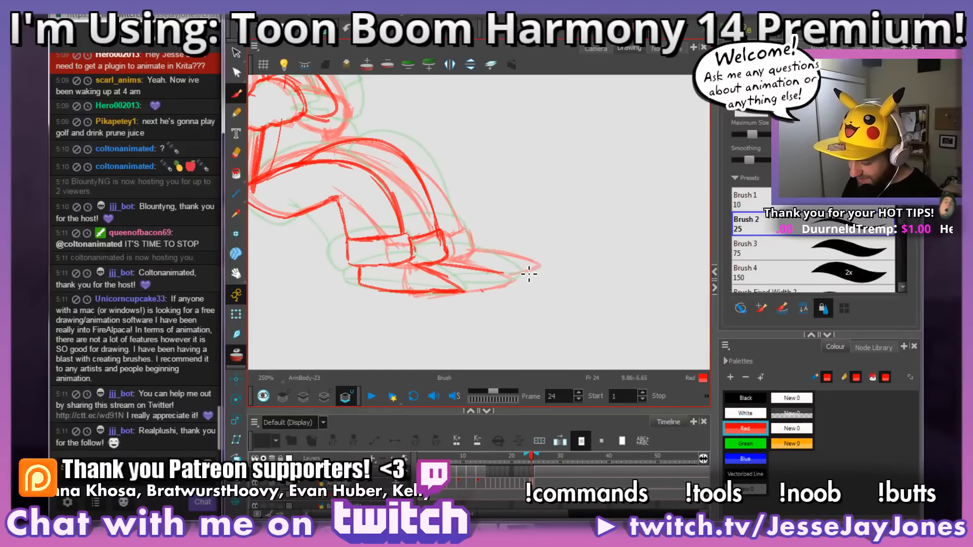
Step: Compare the near shoe and legs on frame 24 with the drawings on frames 22 and 23
{"action": "key", "text": "period"}
{"action": "key", "text": "comma"}
{"action": "key", "text": "comma"}
{"action": "key", "text": "comma"}
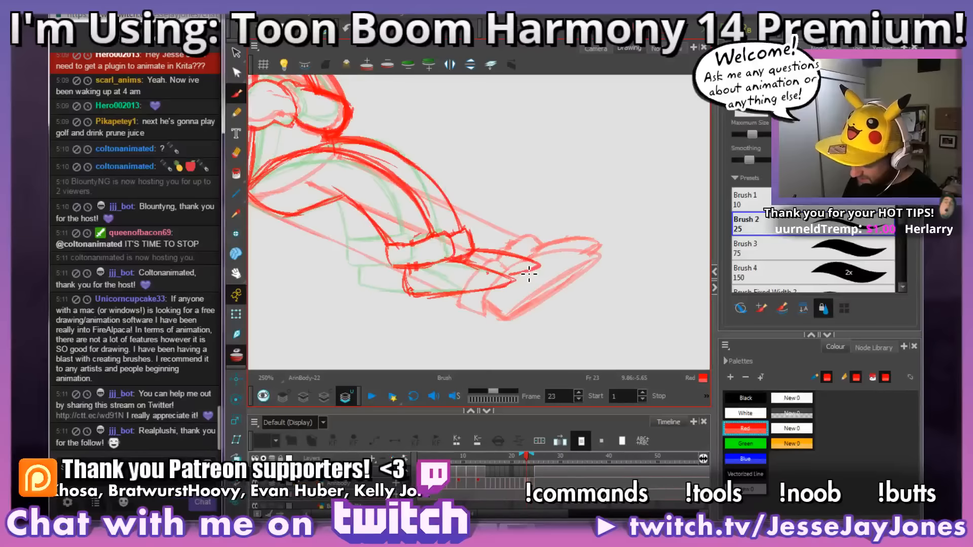
{"action": "key", "text": "comma"}
{"action": "key", "text": "period"}
{"action": "key", "text": "period"}
{"action": "key", "text": "period"}
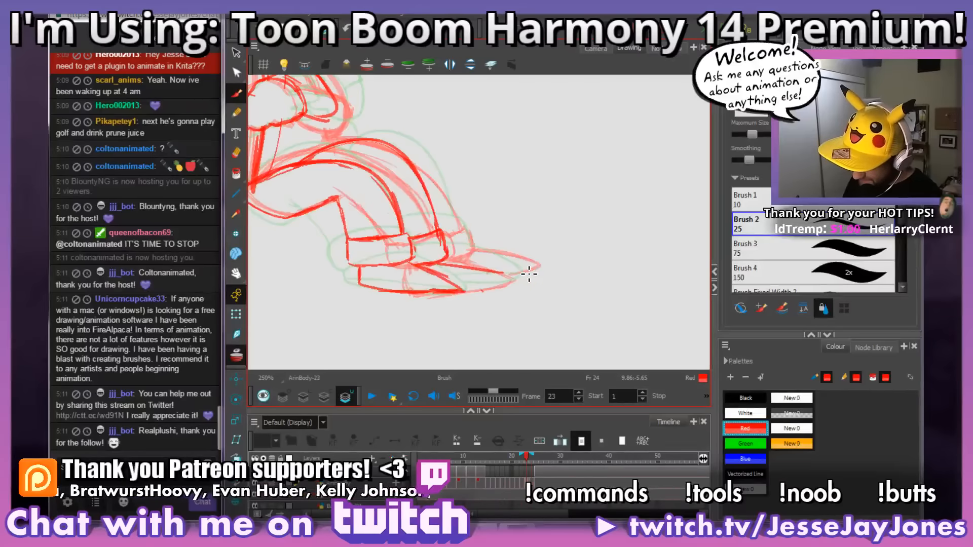
{"action": "key", "text": "comma"}
{"action": "key", "text": "comma"}
{"action": "key", "text": "period"}
{"action": "key", "text": "comma"}
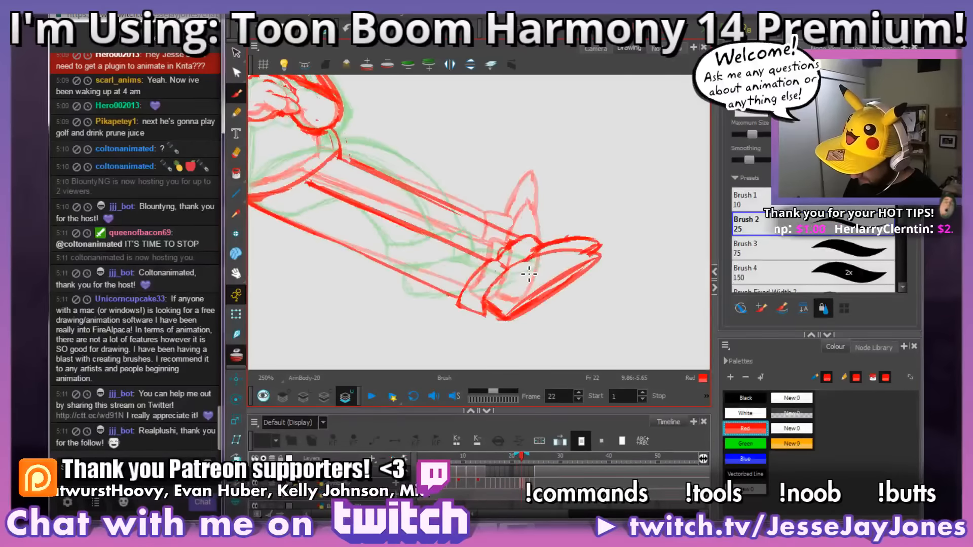
{"action": "key", "text": "comma"}
{"action": "key", "text": "period"}
{"action": "key", "text": "period"}
{"action": "key", "text": "comma"}
{"action": "key", "text": "period"}
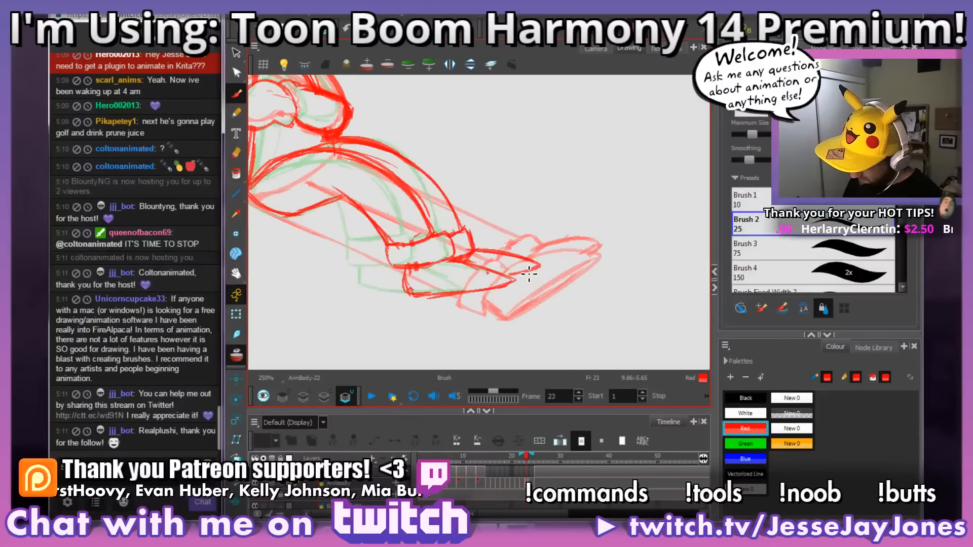
{"action": "key", "text": "period"}
{"action": "key", "text": "comma"}
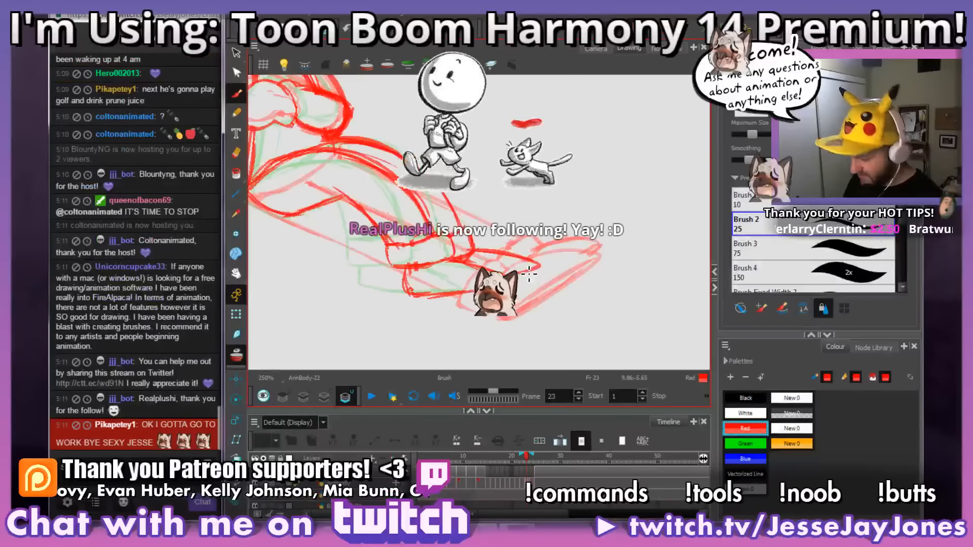
{"action": "key", "text": "period"}
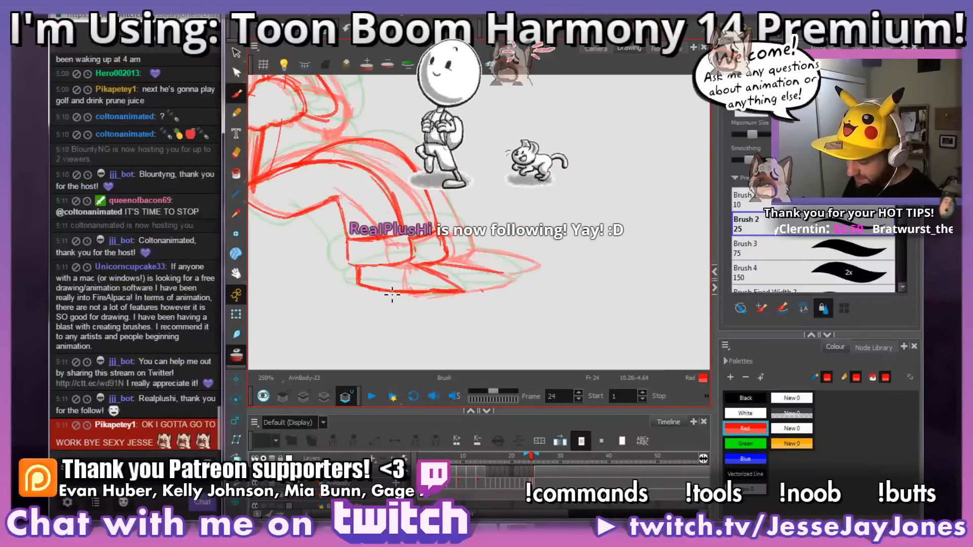
Step: Reinforce the near shoe's sole line through to the toe on frame 24 with heavier red strokes
{"action": "left_click_drag", "start_coordinate": [392, 294], "coordinate": [462, 294]}
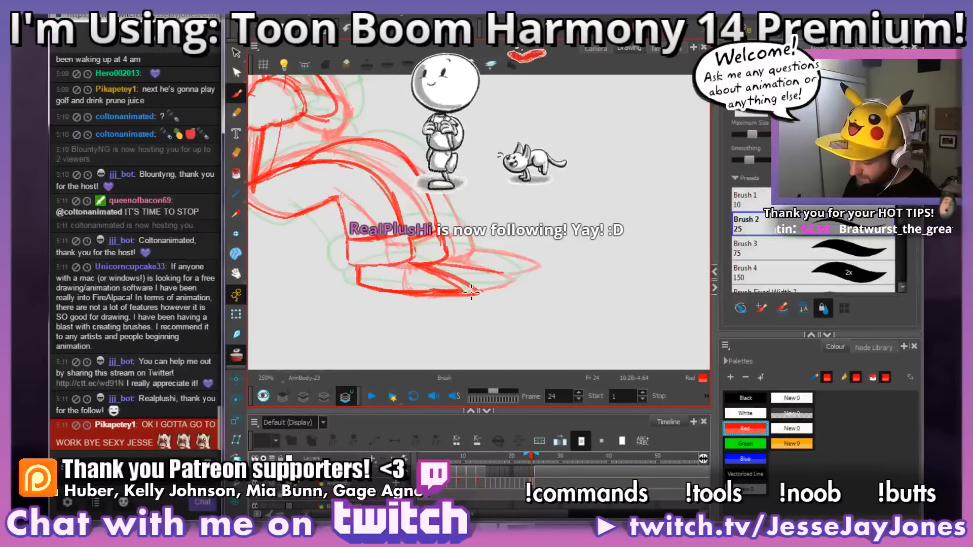
{"action": "left_click_drag", "start_coordinate": [530, 302], "coordinate": [548, 300]}
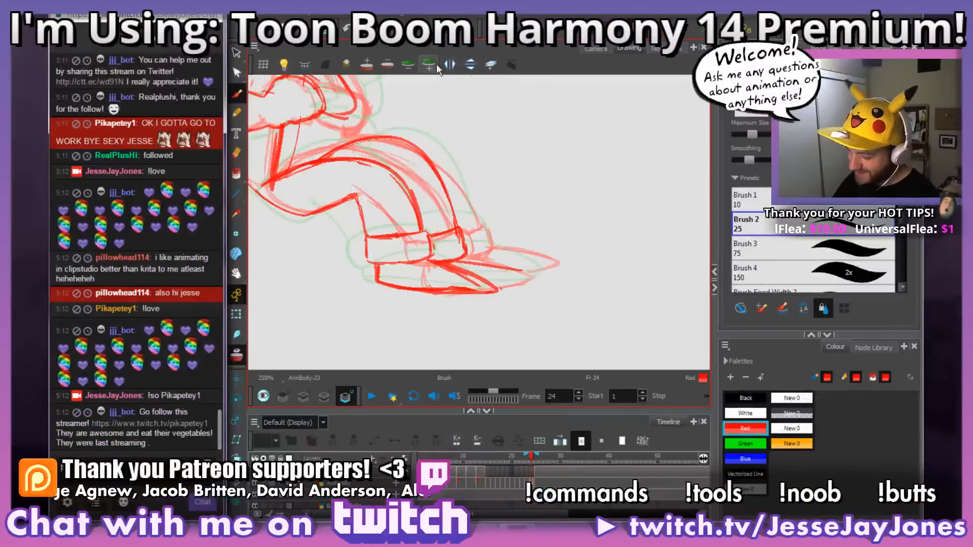
{"action": "mouse_move", "coordinate": [520, 291]}
{"action": "left_mouse_down"}
{"action": "mouse_move", "coordinate": [538, 280]}
{"action": "mouse_move", "coordinate": [564, 183]}
{"action": "left_mouse_up"}
{"action": "left_click_drag", "start_coordinate": [567, 266], "coordinate": [466, 233]}
{"action": "mouse_move", "coordinate": [462, 186]}
{"action": "left_mouse_down"}
{"action": "mouse_move", "coordinate": [456, 253]}
{"action": "mouse_move", "coordinate": [437, 299]}
{"action": "mouse_move", "coordinate": [460, 196]}
{"action": "left_mouse_up"}
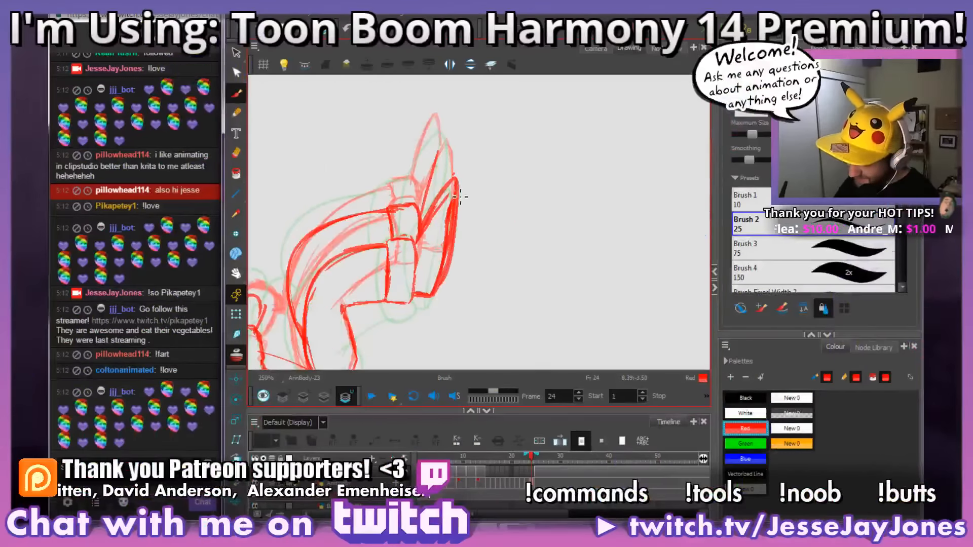
Step: Clean up the lines inside the near shoe on frame 24 and redraw its sole as a smooth curve from toe to heel
{"action": "left_click_drag", "start_coordinate": [360, 168], "coordinate": [371, 176]}
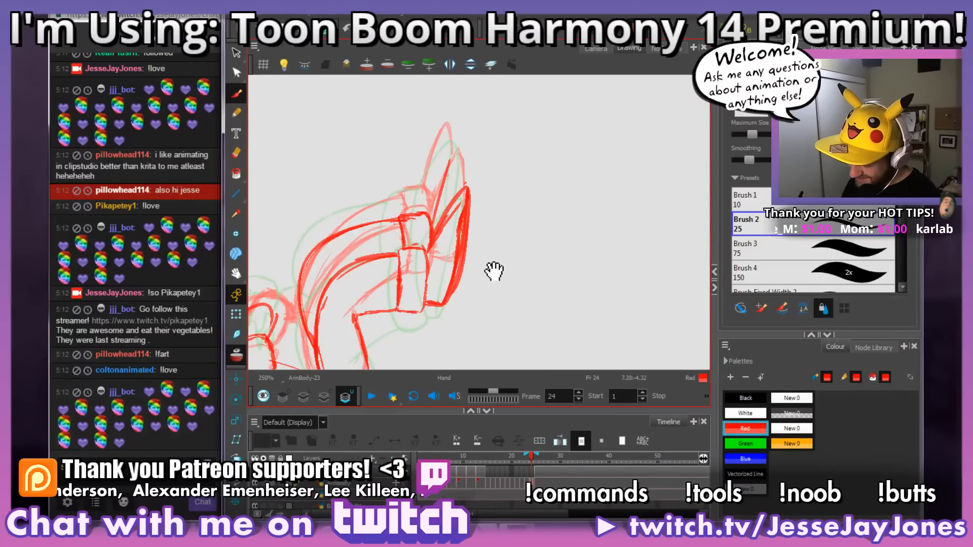
{"action": "left_click_drag", "start_coordinate": [495, 272], "coordinate": [444, 248]}
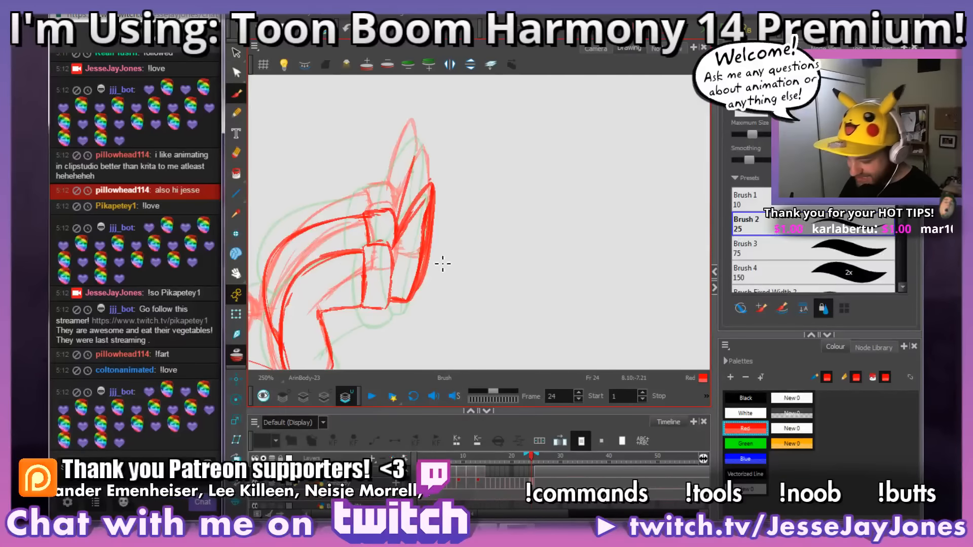
{"action": "left_click_drag", "start_coordinate": [406, 248], "coordinate": [404, 251]}
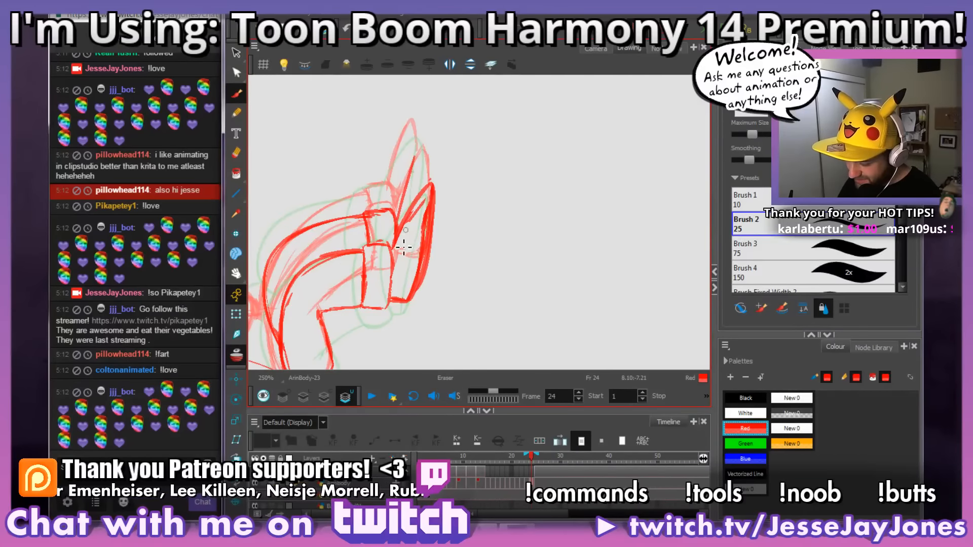
{"action": "left_click_drag", "start_coordinate": [428, 202], "coordinate": [424, 264]}
{"action": "left_click_drag", "start_coordinate": [435, 211], "coordinate": [410, 300]}
{"action": "left_click_drag", "start_coordinate": [502, 170], "coordinate": [516, 210]}
{"action": "mouse_move", "coordinate": [465, 245]}
{"action": "left_mouse_down"}
{"action": "mouse_move", "coordinate": [434, 306]}
{"action": "mouse_move", "coordinate": [448, 304]}
{"action": "mouse_move", "coordinate": [425, 303]}
{"action": "left_mouse_up"}
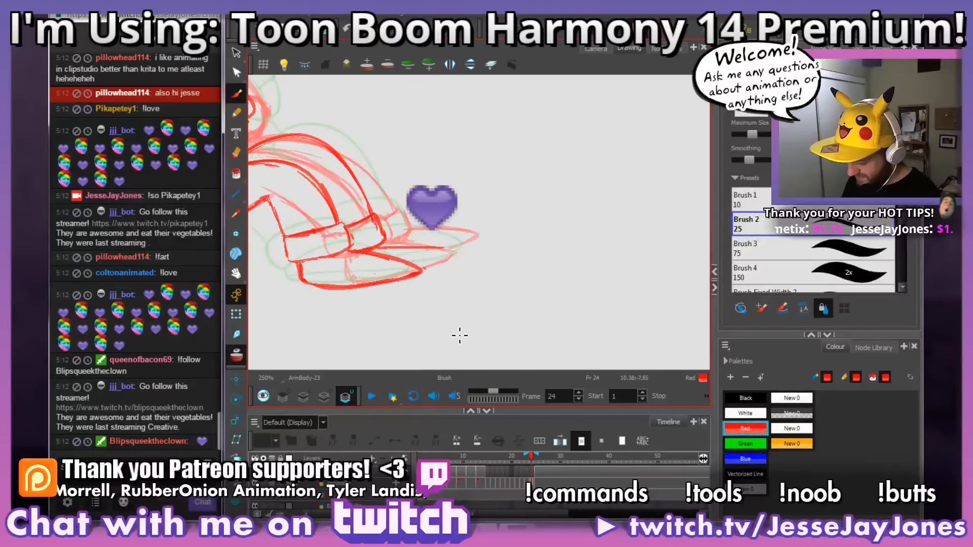
Step: Check the motion of the feet across frames 22 to 25 by flipping back and forth
{"action": "key", "text": "period"}
{"action": "key", "text": "comma"}
{"action": "key", "text": "period"}
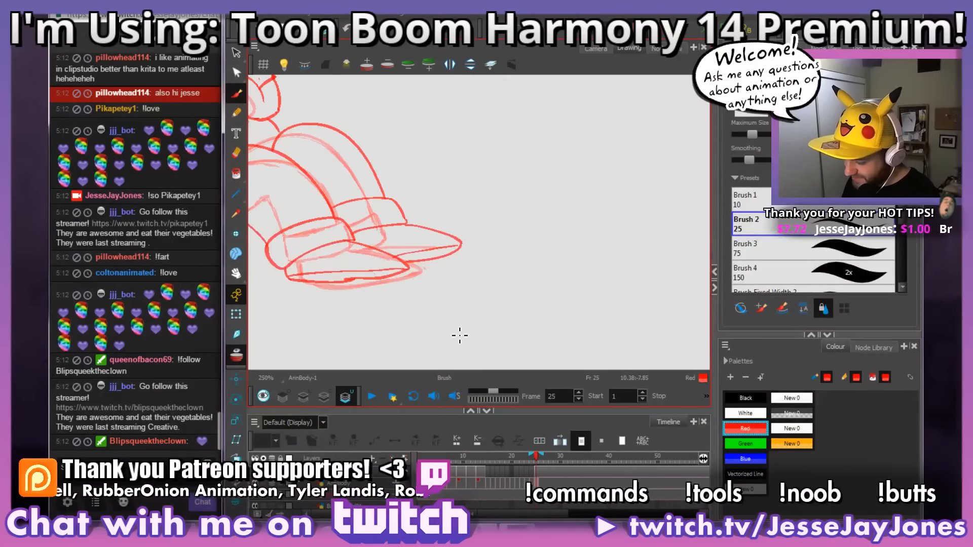
{"action": "key", "text": "comma"}
{"action": "key", "text": "comma"}
{"action": "key", "text": "comma"}
{"action": "key", "text": "period"}
{"action": "key", "text": "period"}
{"action": "key", "text": "period"}
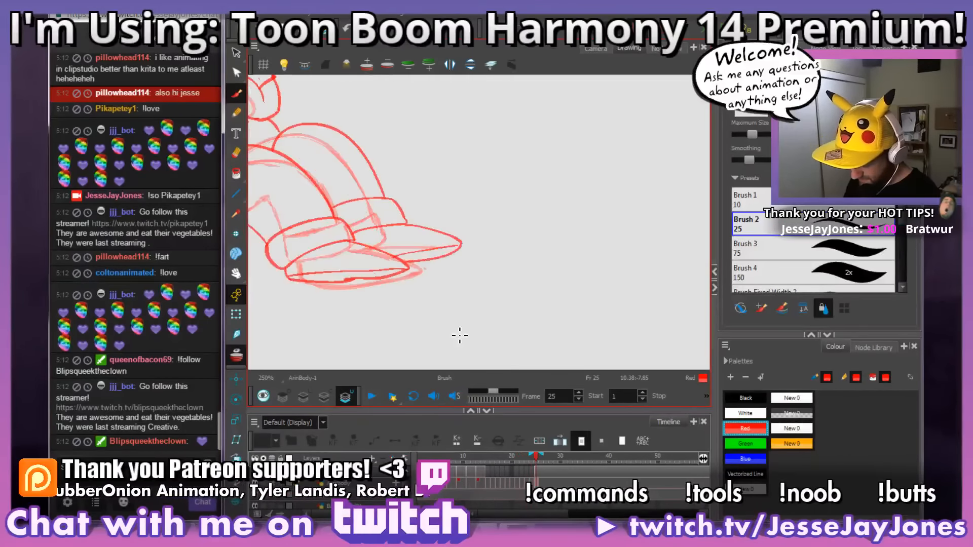
{"action": "key", "text": "comma"}
{"action": "key", "text": "comma"}
{"action": "key", "text": "comma"}
{"action": "key", "text": "period"}
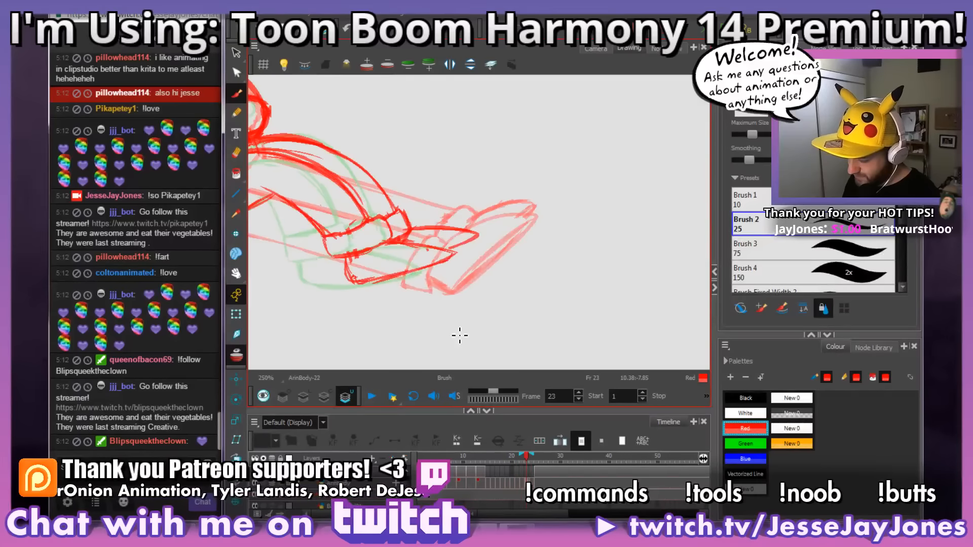
{"action": "key", "text": "period"}
{"action": "key", "text": "comma"}
{"action": "key", "text": "comma"}
{"action": "key", "text": "comma"}
{"action": "key", "text": "period"}
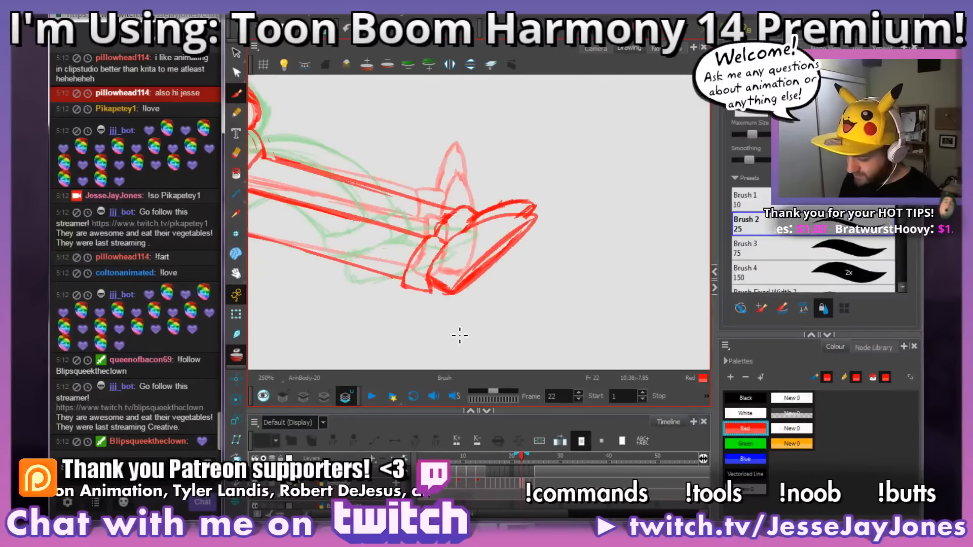
Step: Clean up the doubled lines around the near shoe's heel and sole on frame 23
{"action": "left_click_drag", "start_coordinate": [541, 255], "coordinate": [522, 251]}
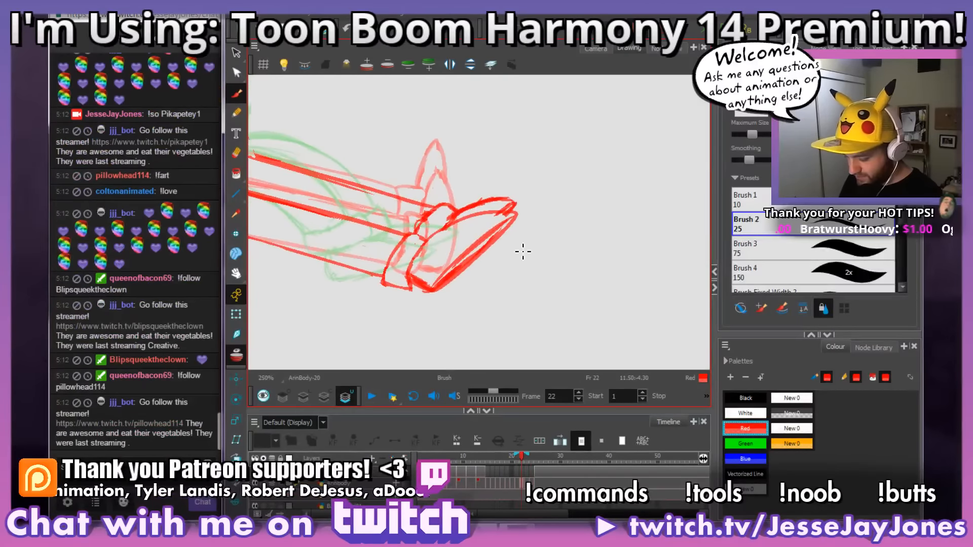
{"action": "key", "text": "period"}
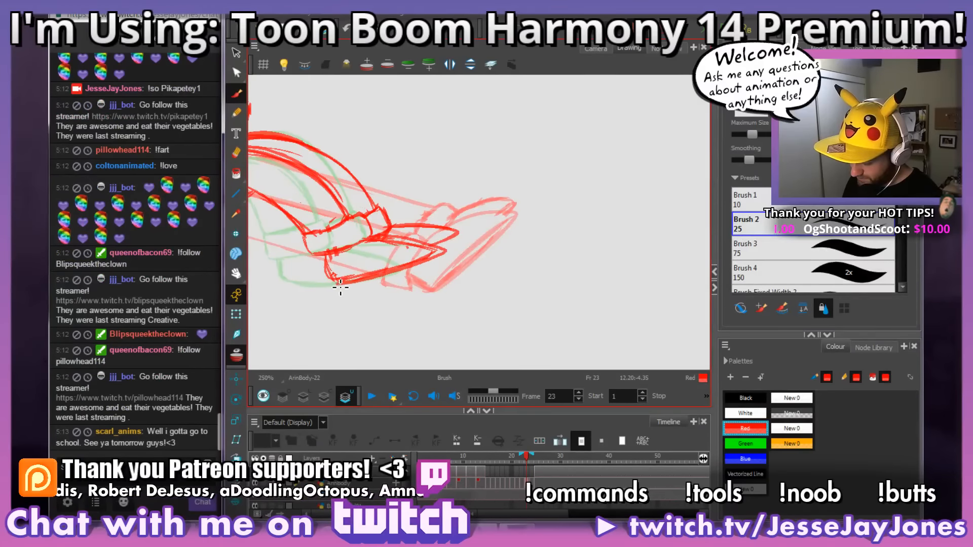
{"action": "key", "text": "space"}
{"action": "left_click_drag", "start_coordinate": [441, 289], "coordinate": [463, 291]}
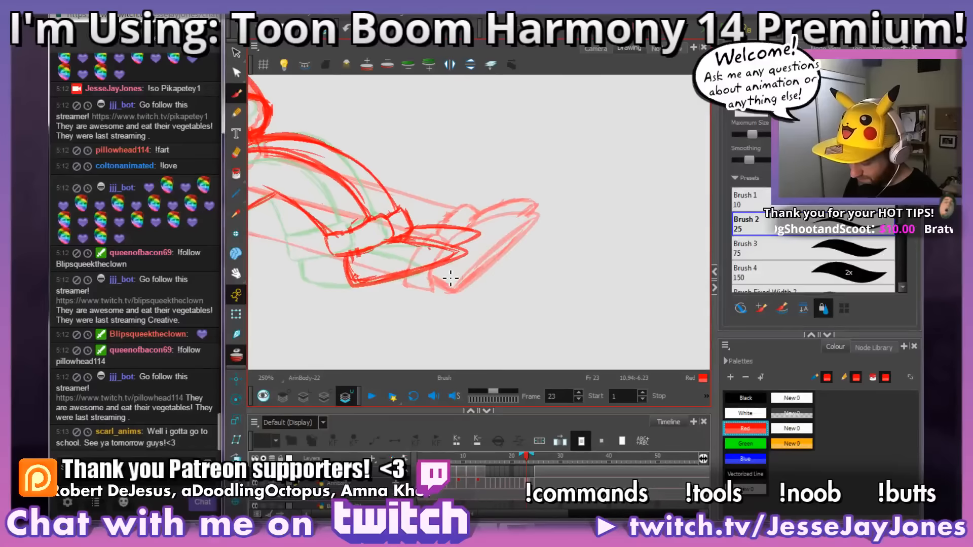
{"action": "mouse_move", "coordinate": [353, 264]}
{"action": "left_mouse_down"}
{"action": "mouse_move", "coordinate": [361, 278]}
{"action": "mouse_move", "coordinate": [383, 281]}
{"action": "mouse_move", "coordinate": [369, 282]}
{"action": "mouse_move", "coordinate": [449, 260]}
{"action": "mouse_move", "coordinate": [399, 250]}
{"action": "left_mouse_up"}
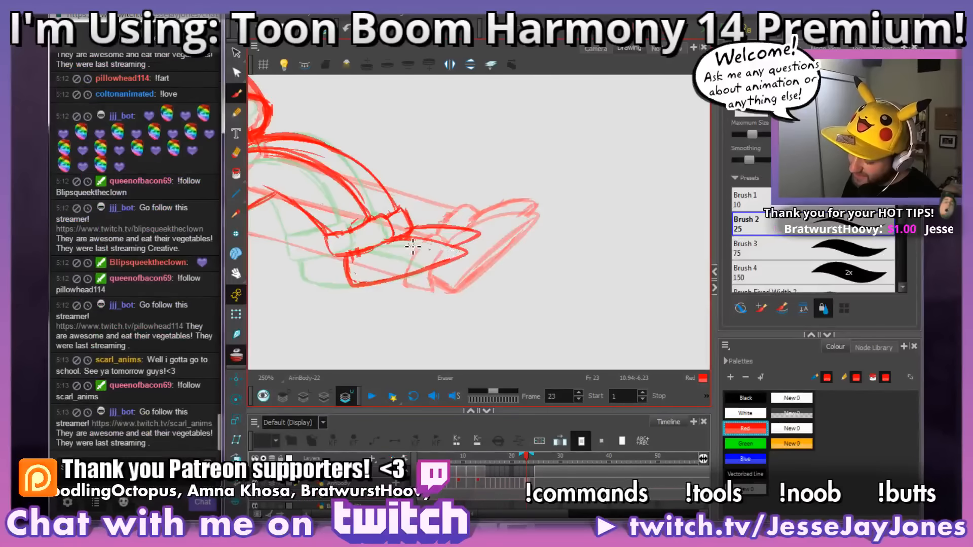
{"action": "left_click_drag", "start_coordinate": [565, 256], "coordinate": [540, 264]}
{"action": "key", "text": "alt+s"}
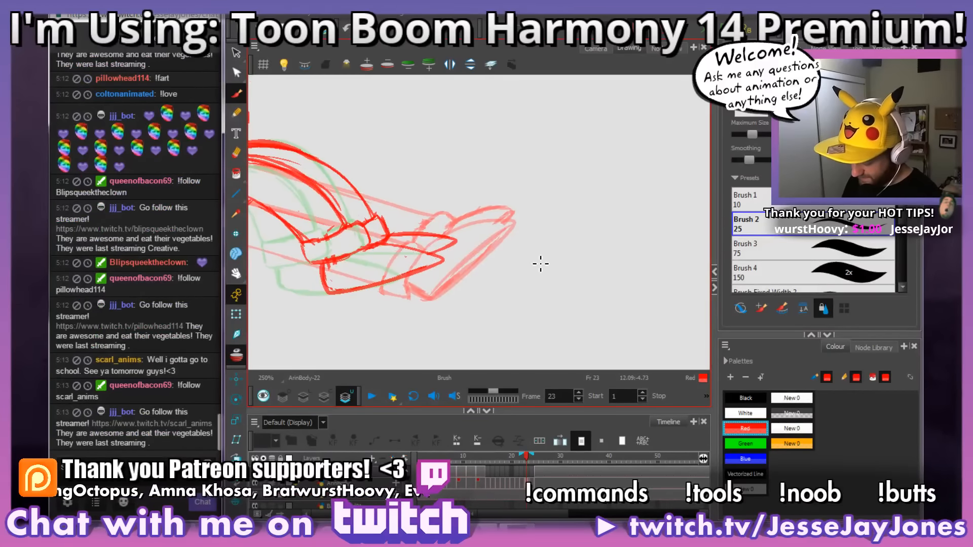
Step: Check the motion of the legs and shoes by flipping back and forth across frames 22 to 26
{"action": "key", "text": "period"}
{"action": "key", "text": "comma"}
{"action": "key", "text": "comma"}
{"action": "key", "text": "comma"}
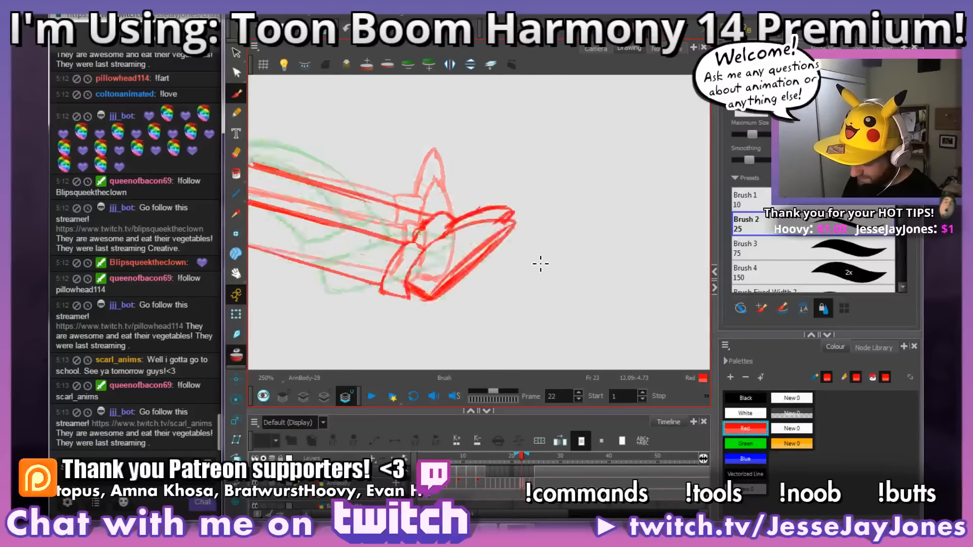
{"action": "key", "text": "period"}
{"action": "key", "text": "period"}
{"action": "key", "text": "period"}
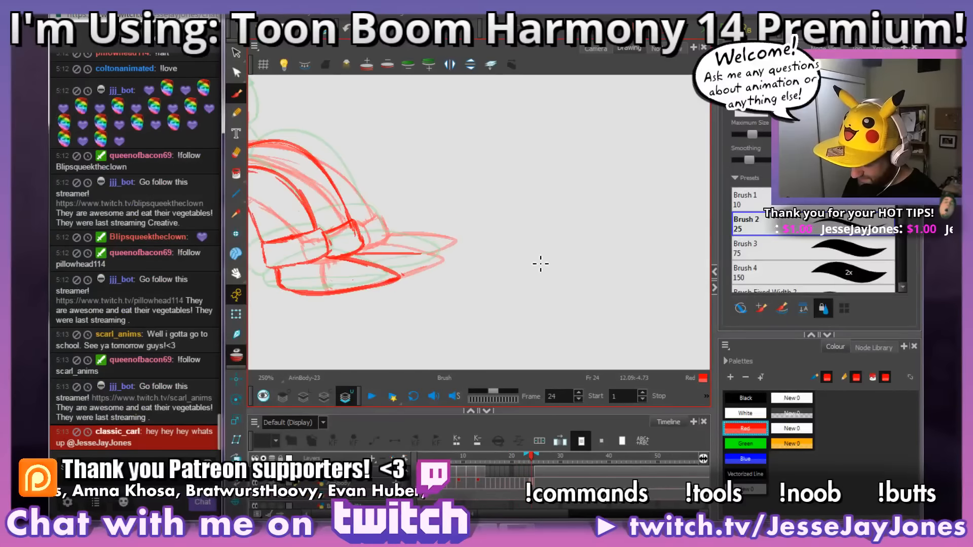
{"action": "key", "text": "period"}
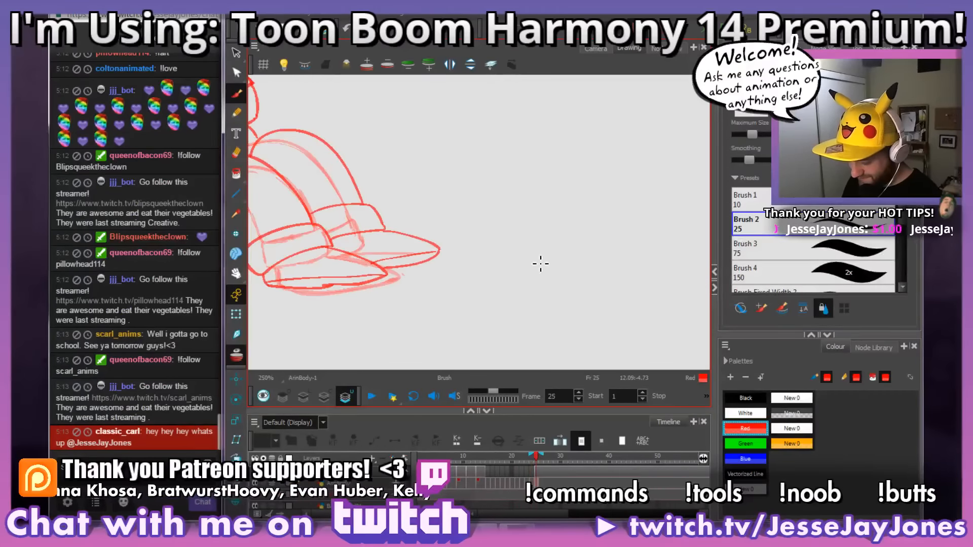
{"action": "key", "text": "comma"}
{"action": "key", "text": "period"}
{"action": "key", "text": "comma"}
{"action": "key", "text": "period"}
{"action": "key", "text": "period"}
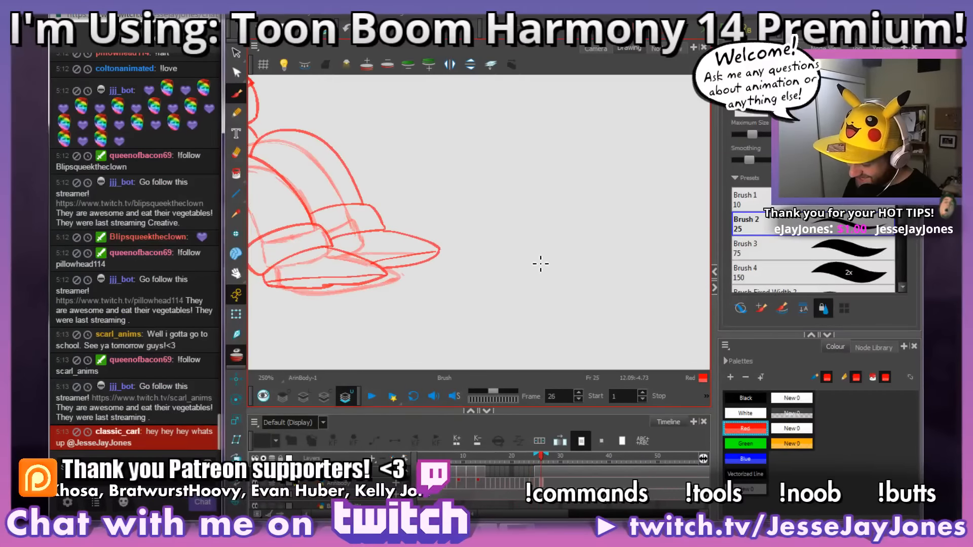
{"action": "key", "text": "comma"}
{"action": "key", "text": "comma"}
{"action": "key", "text": "period"}
{"action": "key", "text": "period"}
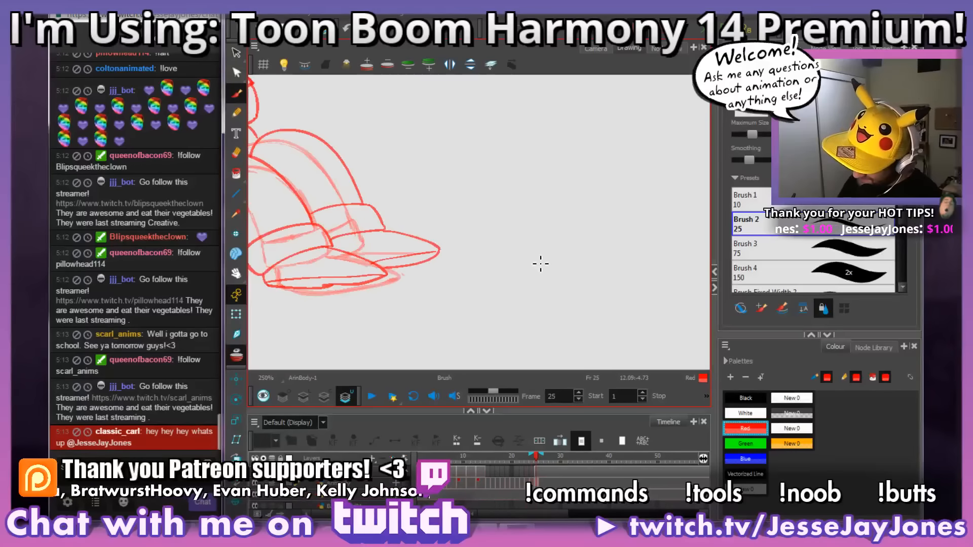
{"action": "key", "text": "comma"}
{"action": "key", "text": "comma"}
{"action": "key", "text": "comma"}
{"action": "key", "text": "comma"}
{"action": "key", "text": "period"}
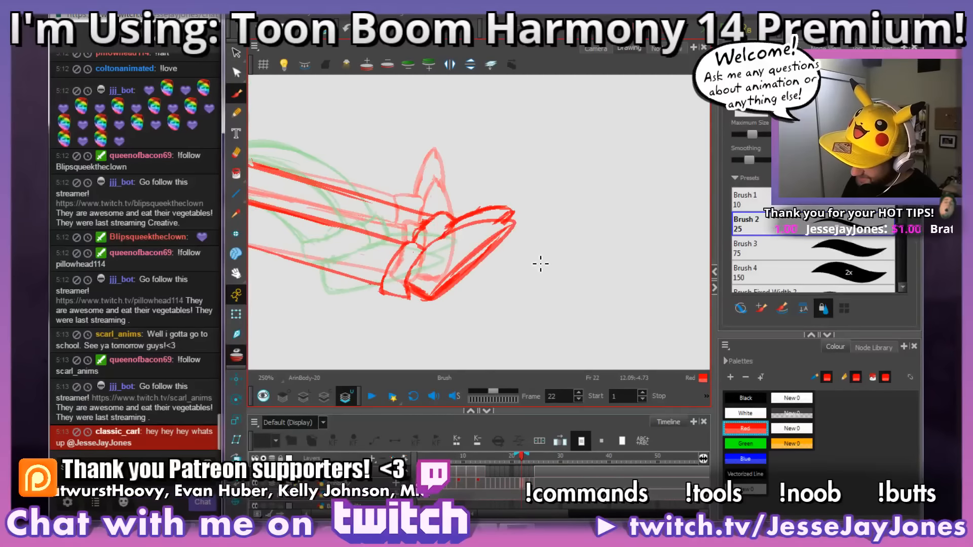
{"action": "key", "text": "period"}
{"action": "key", "text": "period"}
Step: Erase the far shoe's old upper line on frame 24 and redraw it from the cuff to the toe
{"action": "mouse_move", "coordinate": [539, 263]}
{"action": "left_mouse_down"}
{"action": "mouse_move", "coordinate": [490, 303]}
{"action": "mouse_move", "coordinate": [510, 299]}
{"action": "left_mouse_up"}
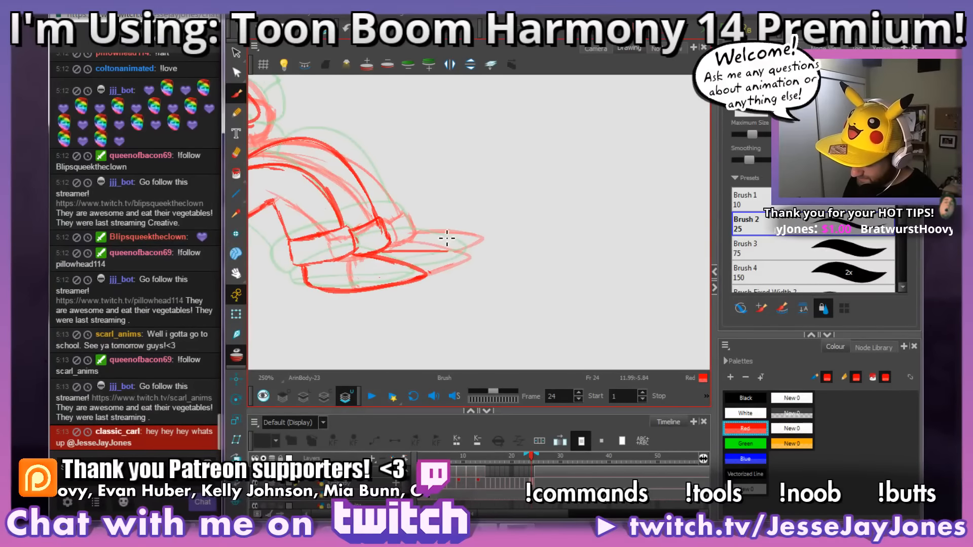
{"action": "mouse_move", "coordinate": [430, 234]}
{"action": "left_mouse_down"}
{"action": "mouse_move", "coordinate": [435, 245]}
{"action": "mouse_move", "coordinate": [421, 240]}
{"action": "mouse_move", "coordinate": [398, 257]}
{"action": "mouse_move", "coordinate": [408, 239]}
{"action": "left_mouse_up"}
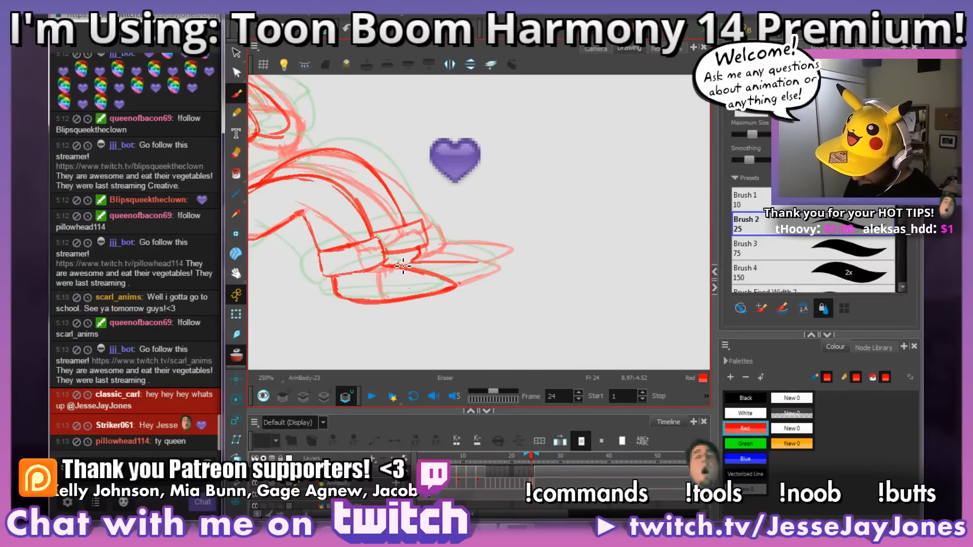
{"action": "mouse_move", "coordinate": [414, 264]}
{"action": "left_mouse_down"}
{"action": "mouse_move", "coordinate": [513, 269]}
{"action": "mouse_move", "coordinate": [431, 251]}
{"action": "mouse_move", "coordinate": [494, 258]}
{"action": "mouse_move", "coordinate": [461, 251]}
{"action": "left_mouse_up"}
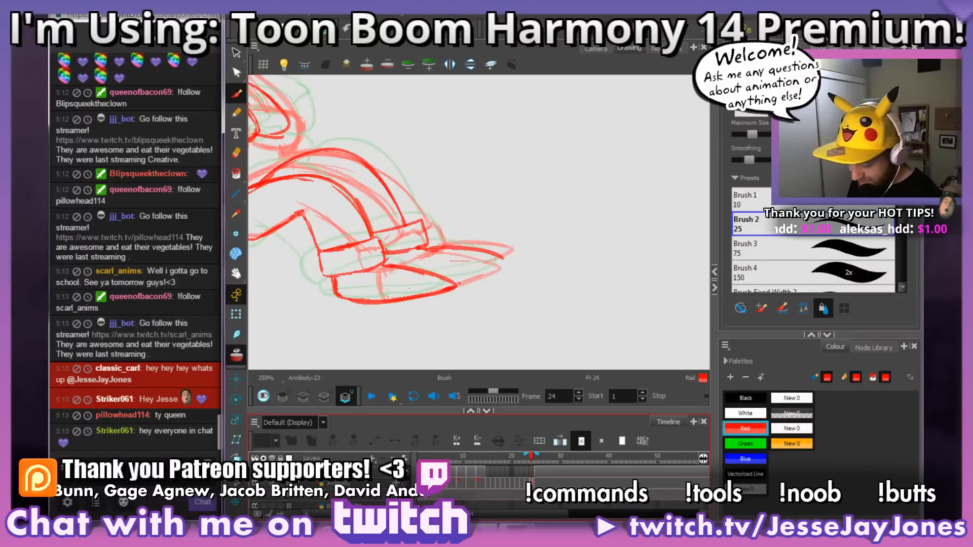
Step: Switch to AnkhBot, skip the current song in the song request player, and return to the drawing
{"action": "key", "text": "alt+Tab"}
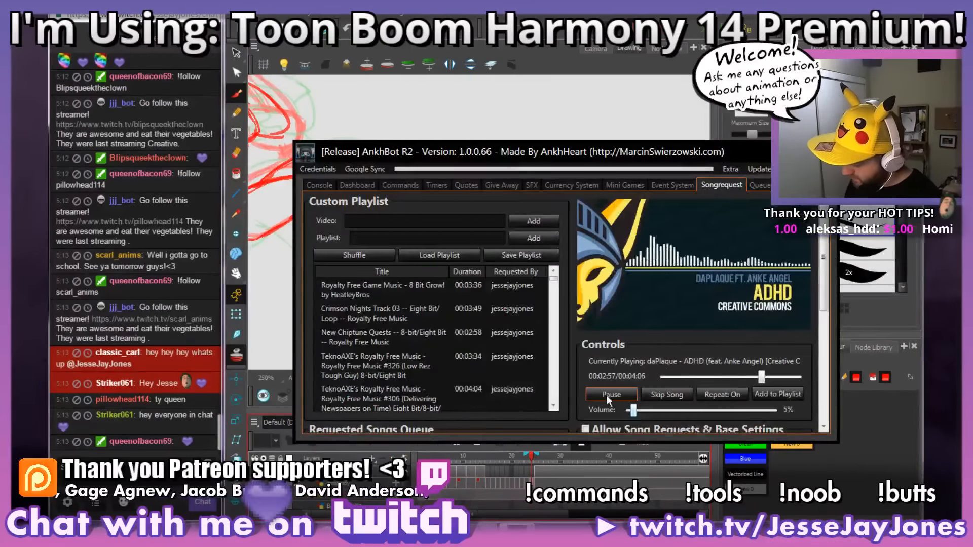
{"action": "left_click", "coordinate": [662, 395]}
{"action": "key", "text": "alt+Tab"}
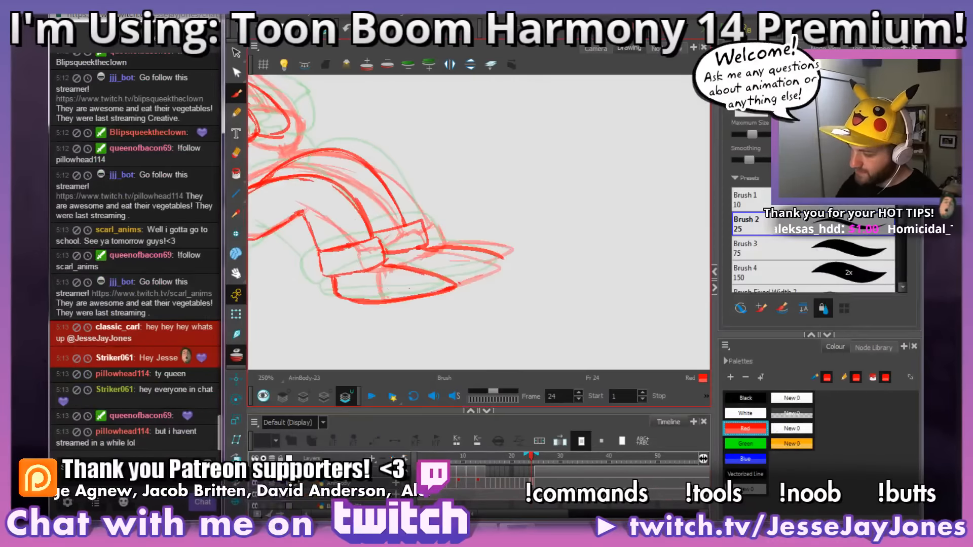
Step: Close the far shoe's toe and underside on frame 24 and add a sole line along the near shoe
{"action": "left_click_drag", "start_coordinate": [428, 273], "coordinate": [491, 272]}
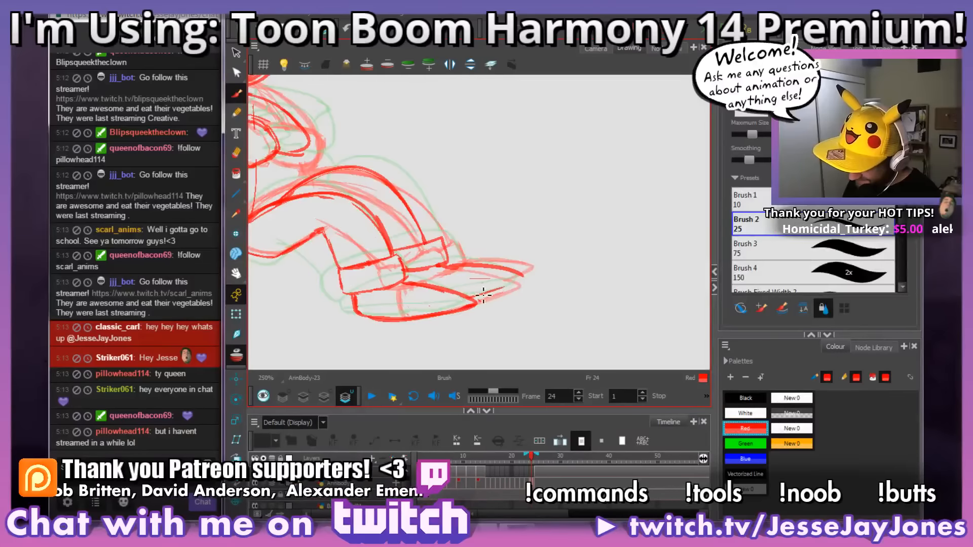
{"action": "left_click_drag", "start_coordinate": [483, 294], "coordinate": [514, 286]}
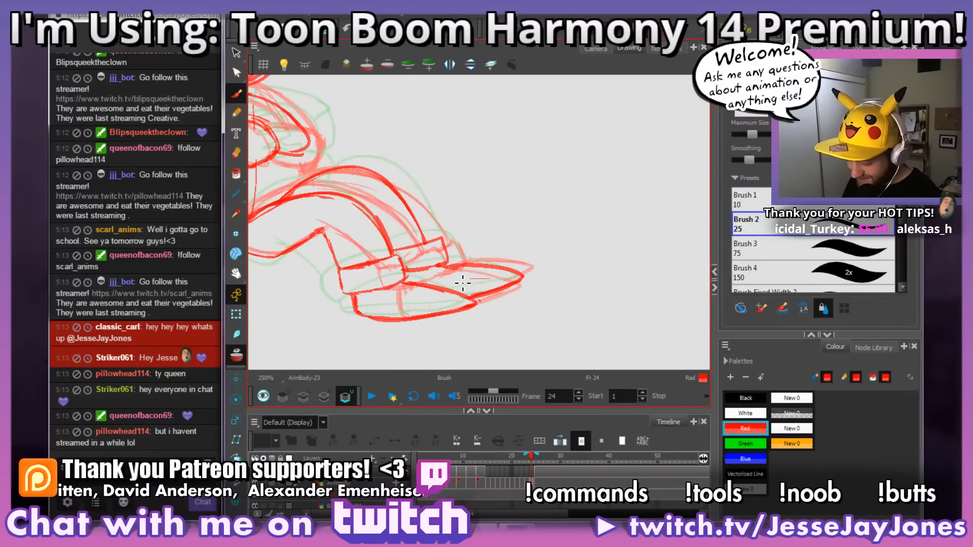
{"action": "left_click_drag", "start_coordinate": [442, 310], "coordinate": [482, 304]}
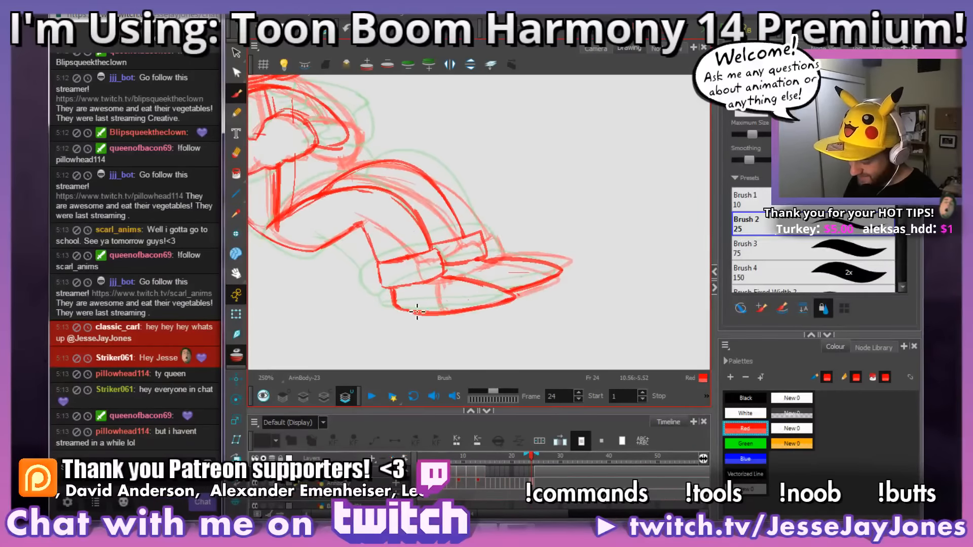
{"action": "left_click_drag", "start_coordinate": [417, 311], "coordinate": [517, 302]}
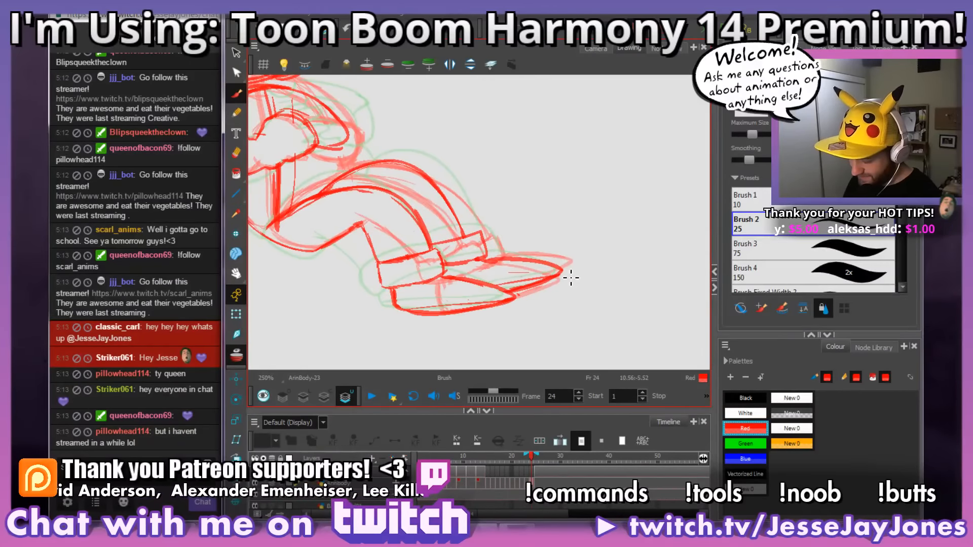
Step: Turn off the onion skin so that only the current drawing is displayed
{"action": "mouse_move", "coordinate": [571, 240]}
{"action": "left_mouse_down"}
{"action": "mouse_move", "coordinate": [558, 258]}
{"action": "mouse_move", "coordinate": [565, 283]}
{"action": "mouse_move", "coordinate": [549, 280]}
{"action": "mouse_move", "coordinate": [550, 244]}
{"action": "mouse_move", "coordinate": [560, 263]}
{"action": "left_mouse_up"}
{"action": "scroll", "coordinate": [550, 279], "scroll_direction": "down", "scroll_amount": 5}
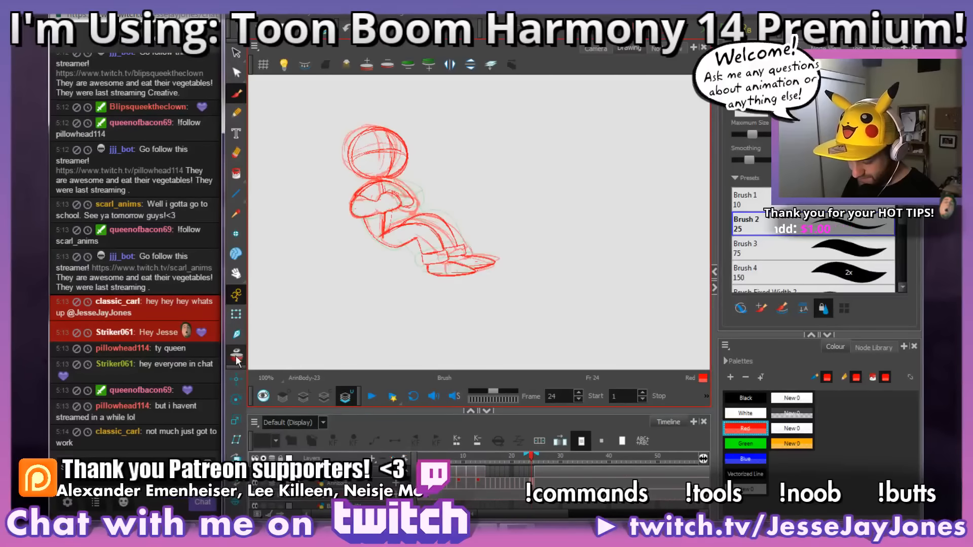
{"action": "key", "text": "alt+o"}
Step: Review the whole character's movement by flipping back and forth across frames 21 to 26
{"action": "key", "text": "comma"}
{"action": "key", "text": "comma"}
{"action": "key", "text": "comma"}
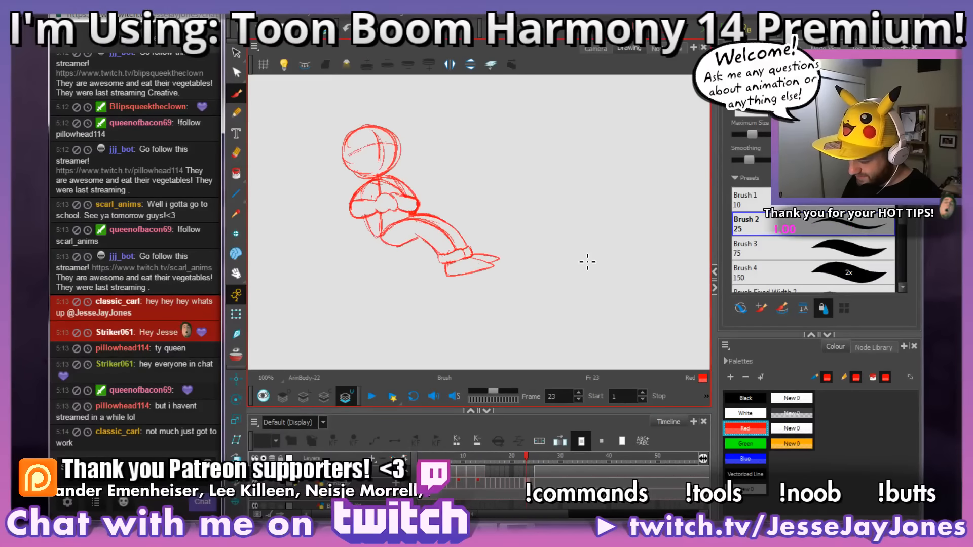
{"action": "key", "text": "period"}
{"action": "key", "text": "period"}
{"action": "key", "text": "period"}
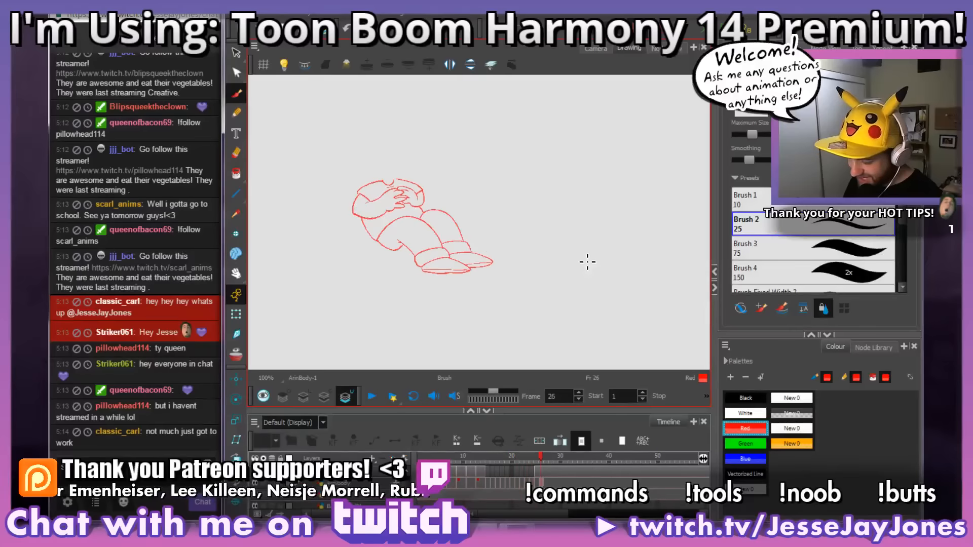
{"action": "key", "text": "comma"}
{"action": "key", "text": "comma"}
{"action": "key", "text": "comma"}
{"action": "key", "text": "period"}
{"action": "key", "text": "period"}
{"action": "key", "text": "period"}
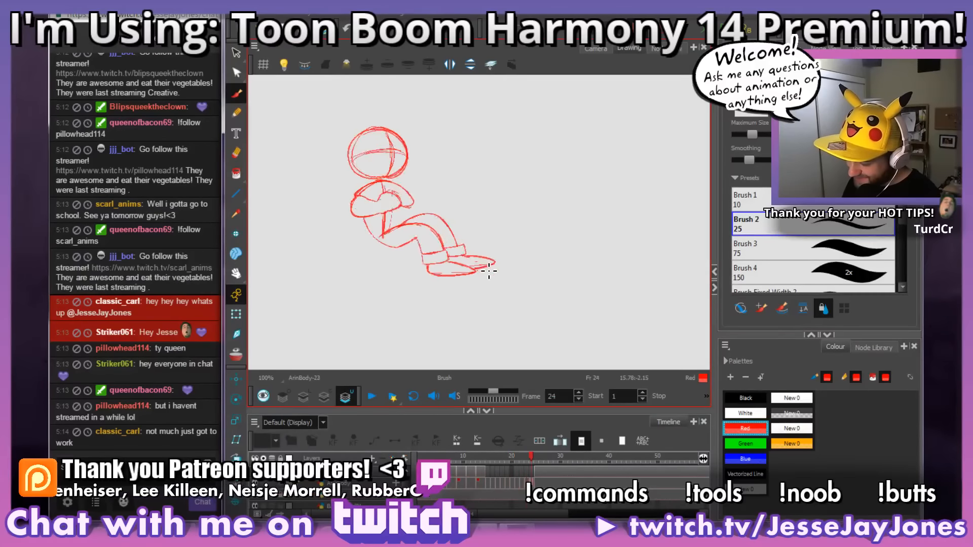
{"action": "key", "text": "comma"}
{"action": "key", "text": "comma"}
{"action": "key", "text": "comma"}
{"action": "key", "text": "comma"}
Step: Redraw the torso's front edge between the elbow and the hip on frame 22 and erase the old line
{"action": "key", "text": "period"}
{"action": "key", "text": "period"}
{"action": "key", "text": "period"}
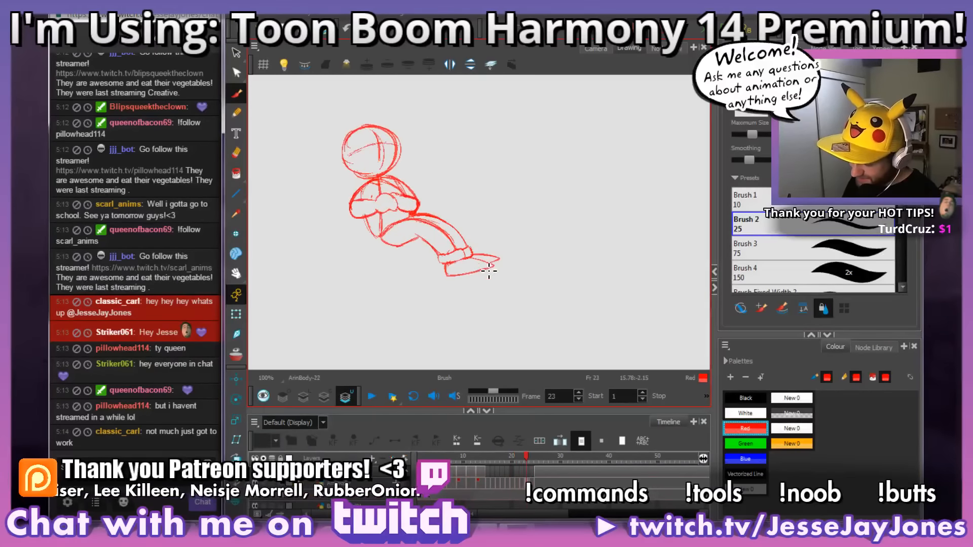
{"action": "key", "text": "comma"}
{"action": "key", "text": "comma"}
{"action": "left_click_drag", "start_coordinate": [489, 272], "coordinate": [538, 259]}
{"action": "key", "text": "2"}
{"action": "left_click_drag", "start_coordinate": [423, 178], "coordinate": [527, 254]}
{"action": "key", "text": "period"}
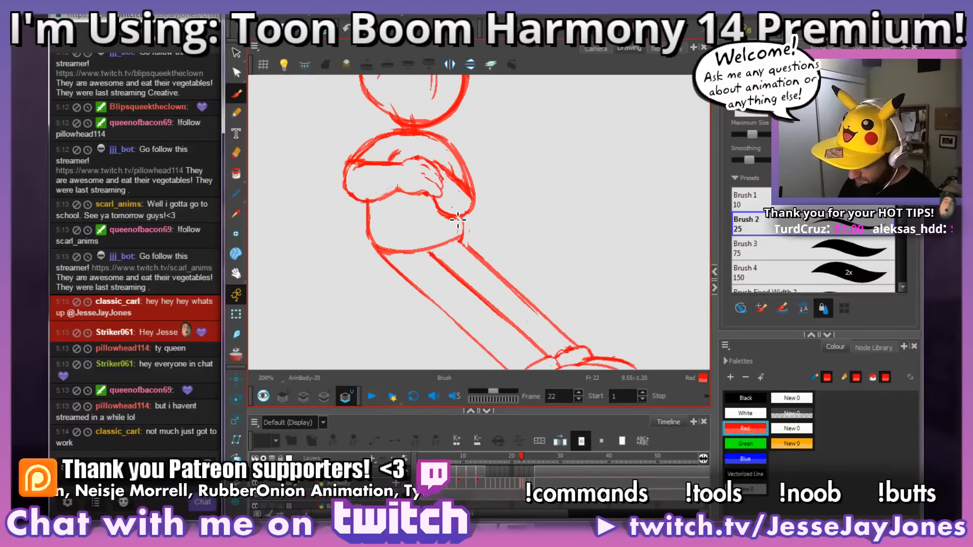
{"action": "key", "text": "alt+e"}
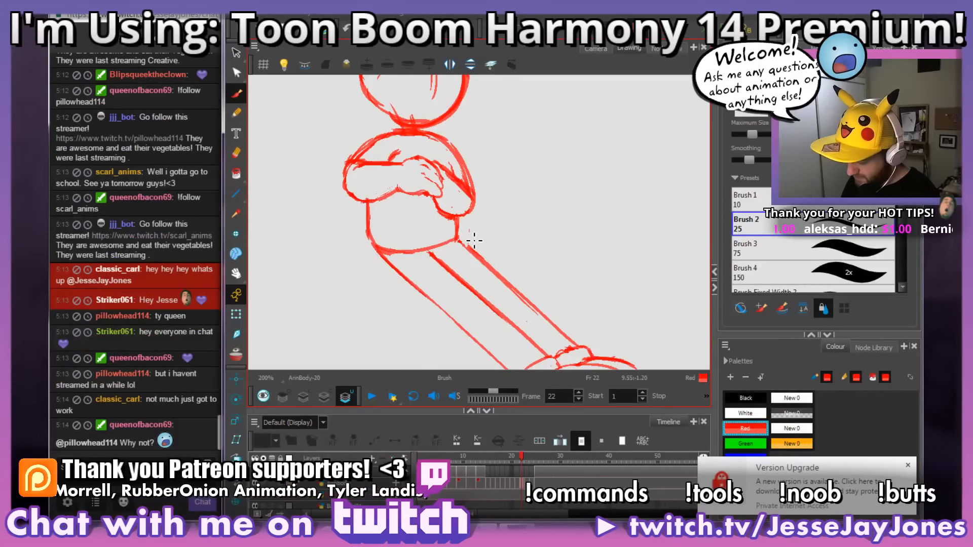
Step: Compare frame 22 with frame 21 and erase the stray lines at the elbow of the folded far arm on frame 22
{"action": "key", "text": "1"}
{"action": "left_click_drag", "start_coordinate": [567, 282], "coordinate": [578, 260]}
{"action": "key", "text": "comma"}
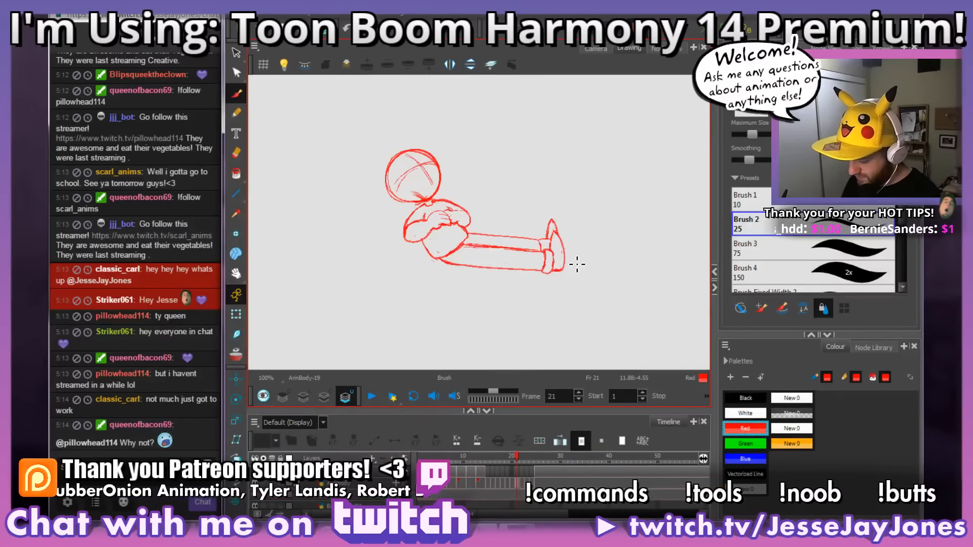
{"action": "key", "text": "period"}
{"action": "key", "text": "comma"}
{"action": "key", "text": "period"}
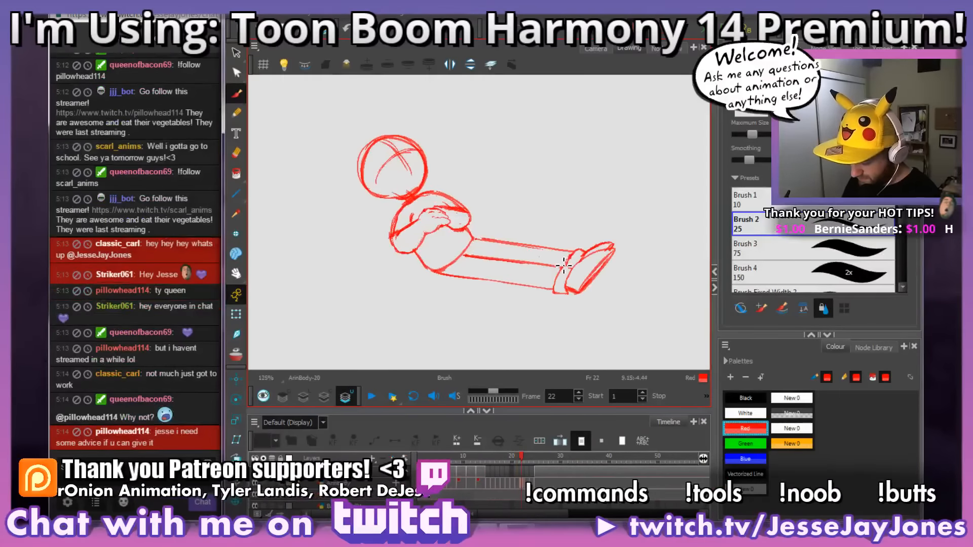
{"action": "scroll", "coordinate": [458, 223], "scroll_direction": "up", "scroll_amount": 5}
{"action": "scroll", "coordinate": [504, 270], "scroll_direction": "up", "scroll_amount": 1}
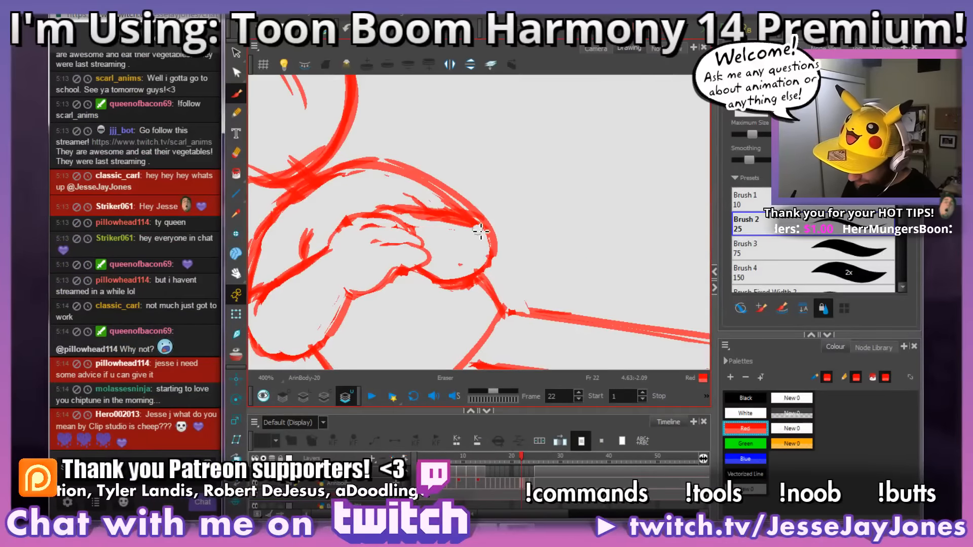
{"action": "left_click_drag", "start_coordinate": [480, 231], "coordinate": [459, 223]}
{"action": "key", "text": "alt+b"}
{"action": "scroll", "coordinate": [522, 223], "scroll_direction": "down", "scroll_amount": 4}
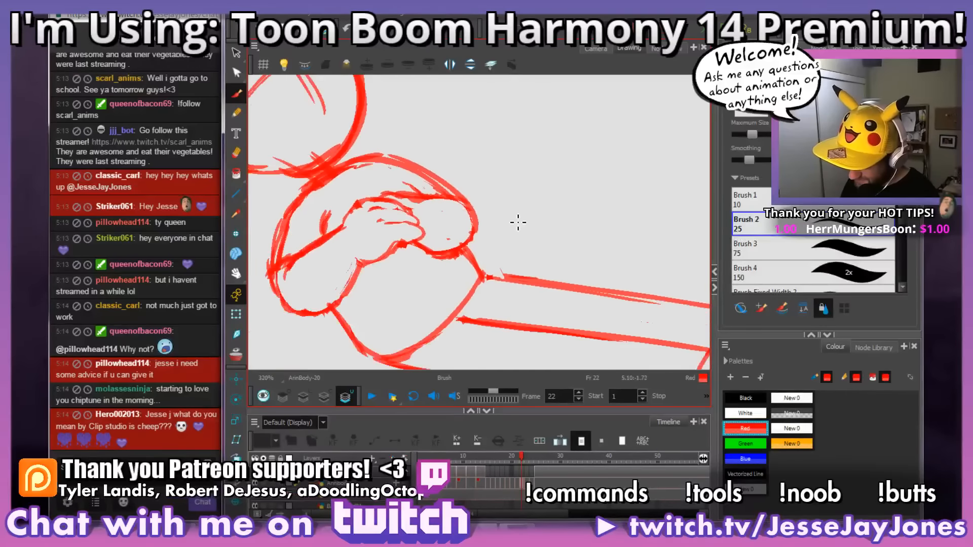
{"action": "mouse_move", "coordinate": [521, 218]}
{"action": "left_mouse_down"}
{"action": "mouse_move", "coordinate": [580, 235]}
{"action": "mouse_move", "coordinate": [567, 237]}
{"action": "left_mouse_up"}
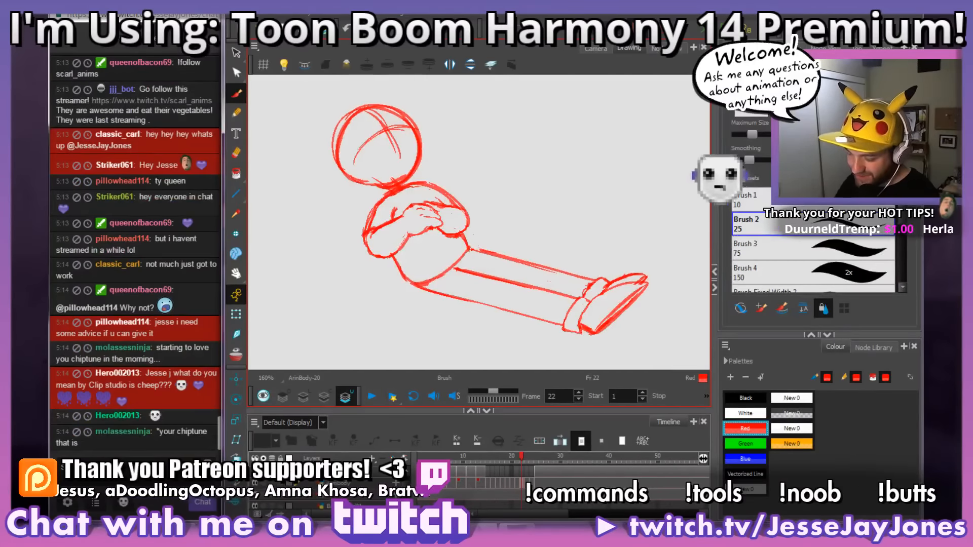
Step: Compare the body, arm and leg poses on frames 21, 22 and 23 by flipping between them
{"action": "mouse_move", "coordinate": [491, 281]}
{"action": "left_mouse_down"}
{"action": "mouse_move", "coordinate": [462, 256]}
{"action": "mouse_move", "coordinate": [456, 280]}
{"action": "mouse_move", "coordinate": [535, 327]}
{"action": "left_mouse_up"}
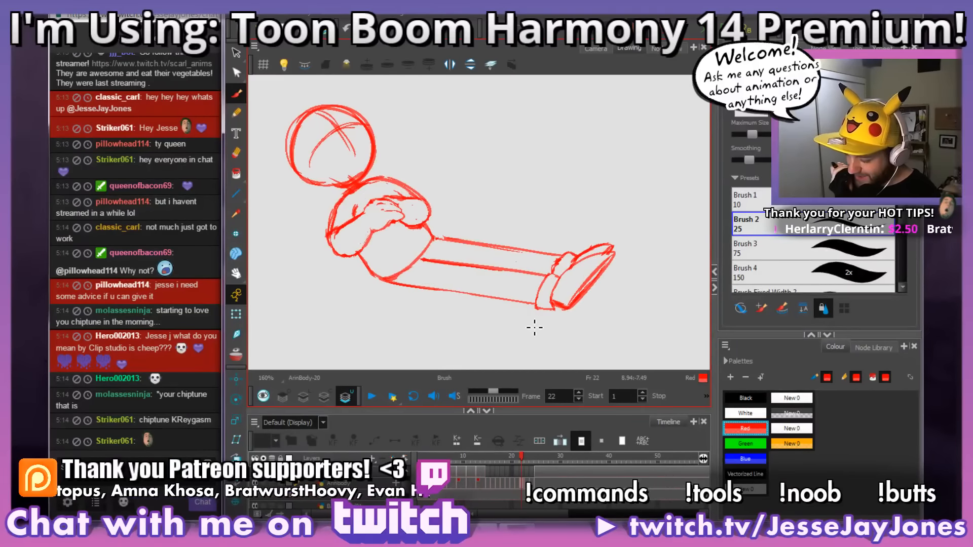
{"action": "mouse_move", "coordinate": [535, 327]}
{"action": "left_mouse_down"}
{"action": "mouse_move", "coordinate": [428, 272]}
{"action": "mouse_move", "coordinate": [445, 217]}
{"action": "mouse_move", "coordinate": [453, 221]}
{"action": "left_mouse_up"}
{"action": "key", "text": "comma"}
{"action": "key", "text": "period"}
{"action": "key", "text": "period"}
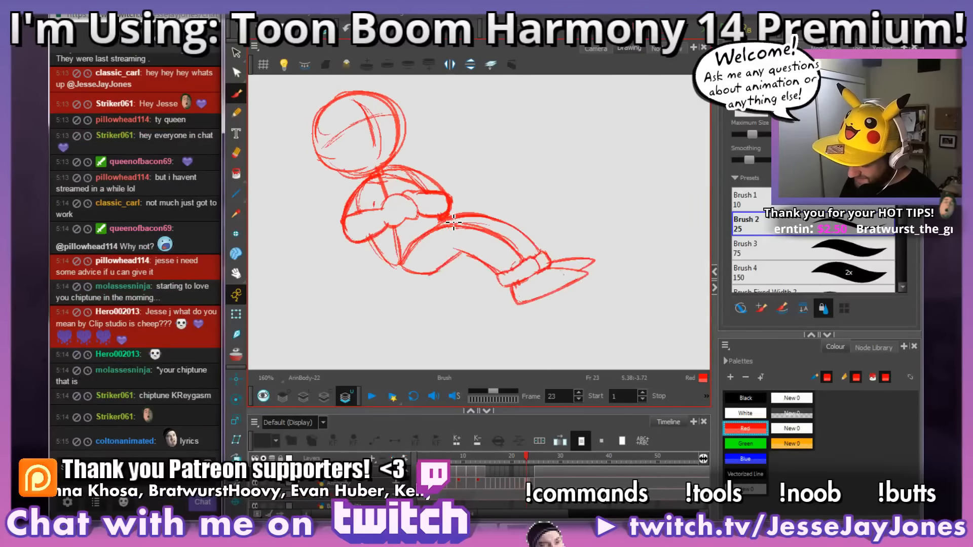
{"action": "key", "text": "comma"}
{"action": "key", "text": "period"}
{"action": "key", "text": "comma"}
{"action": "key", "text": "comma"}
{"action": "key", "text": "comma"}
{"action": "key", "text": "comma"}
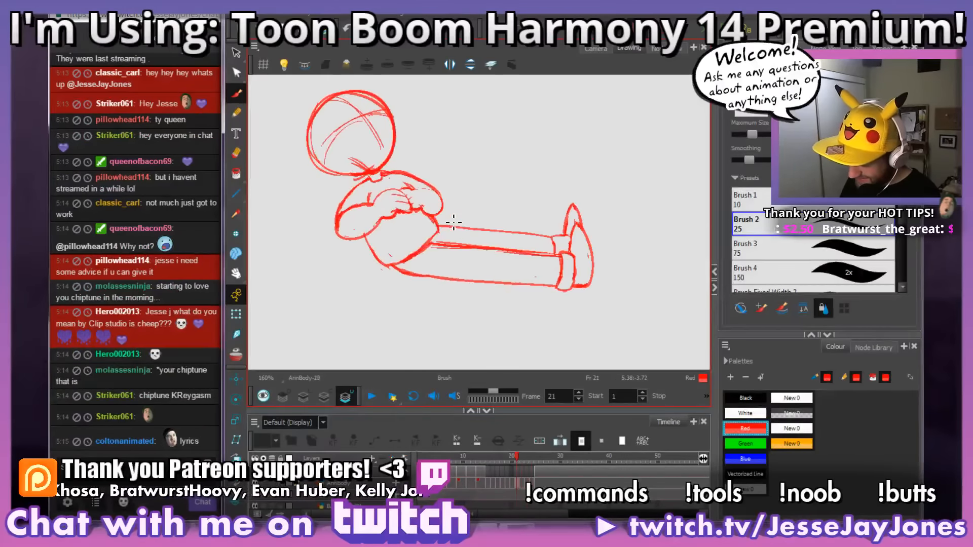
Step: Review how the body, arm and leg poses progress by flipping back and forth across frames 21 to 24
{"action": "key", "text": "period"}
{"action": "key", "text": "period"}
{"action": "key", "text": "period"}
{"action": "key", "text": "comma"}
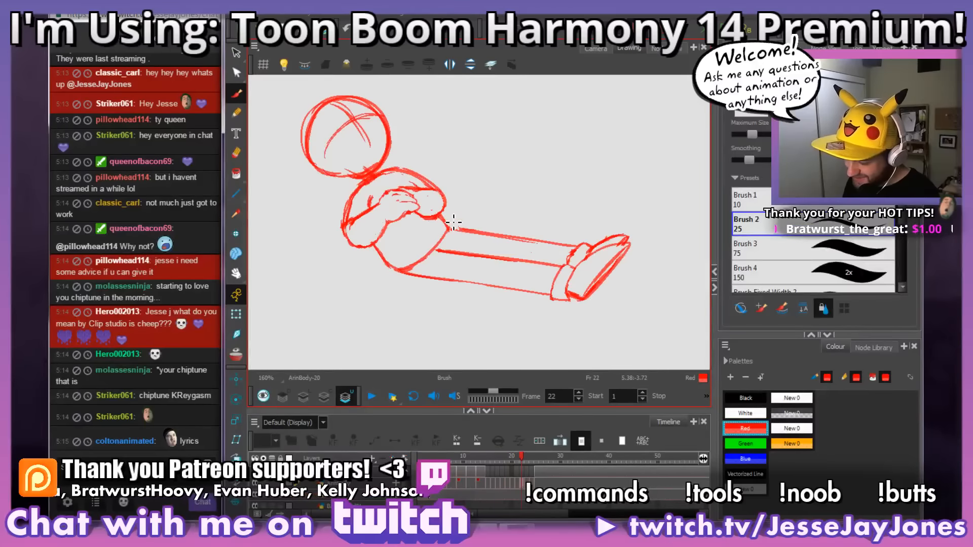
{"action": "key", "text": "period"}
{"action": "key", "text": "period"}
{"action": "key", "text": "comma"}
{"action": "key", "text": "period"}
{"action": "key", "text": "period"}
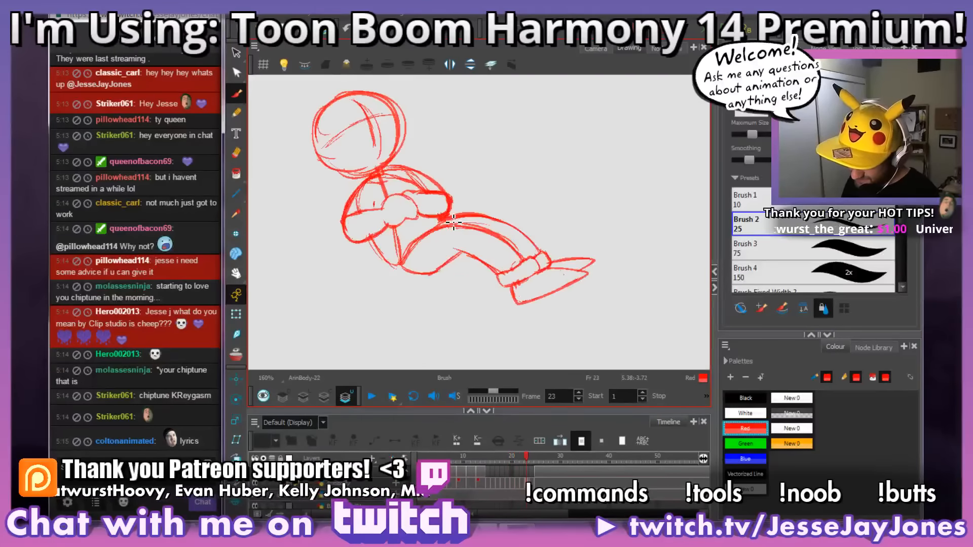
{"action": "key", "text": "comma"}
{"action": "key", "text": "period"}
{"action": "key", "text": "period"}
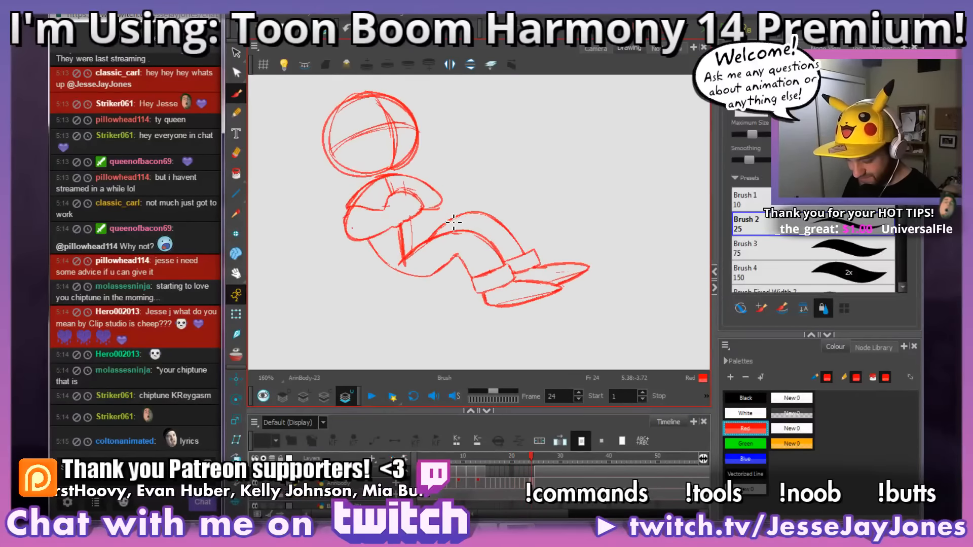
Step: Examine the bent legs on frame 24 up close against frames 23 and 25, briefly with onion skin
{"action": "scroll", "coordinate": [473, 300], "scroll_direction": "up", "scroll_amount": 4}
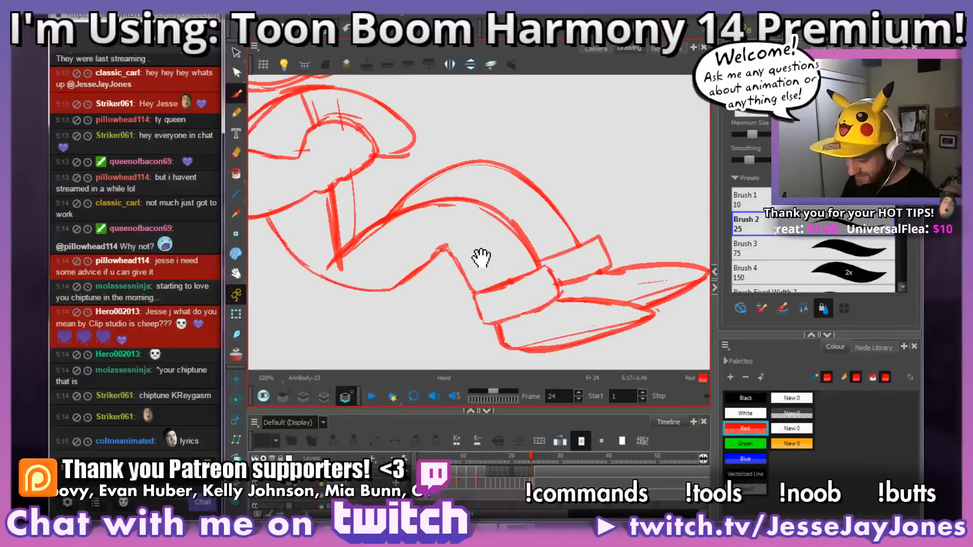
{"action": "left_click_drag", "start_coordinate": [493, 283], "coordinate": [500, 290]}
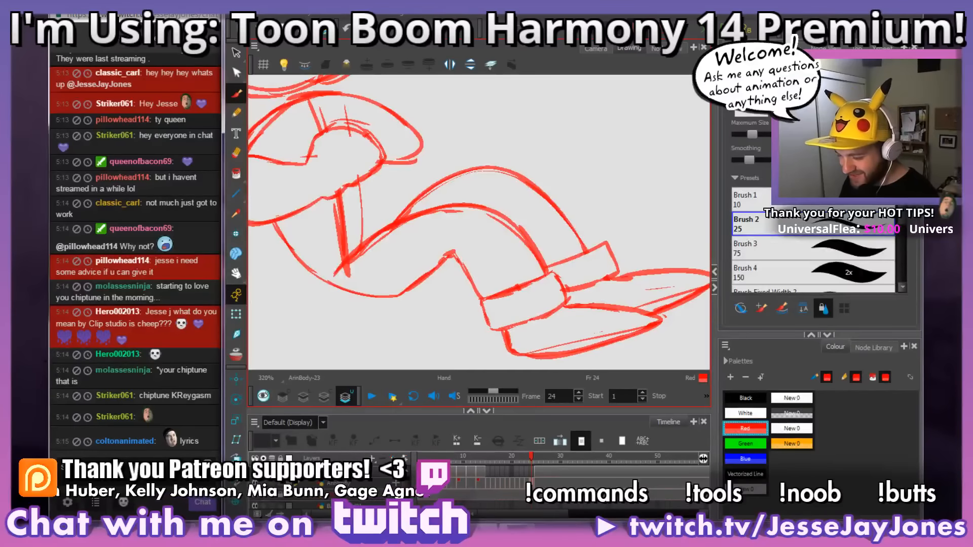
{"action": "left_click_drag", "start_coordinate": [388, 325], "coordinate": [386, 308]}
{"action": "left_click_drag", "start_coordinate": [489, 301], "coordinate": [516, 294]}
{"action": "left_click_drag", "start_coordinate": [606, 218], "coordinate": [579, 286]}
{"action": "left_click_drag", "start_coordinate": [499, 291], "coordinate": [404, 316]}
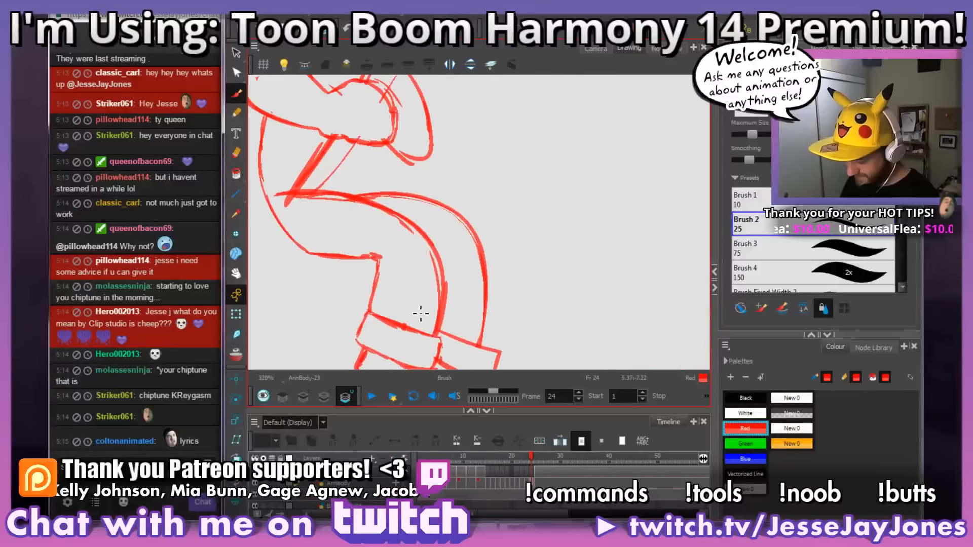
{"action": "key", "text": "comma"}
{"action": "key", "text": "period"}
{"action": "key", "text": "period"}
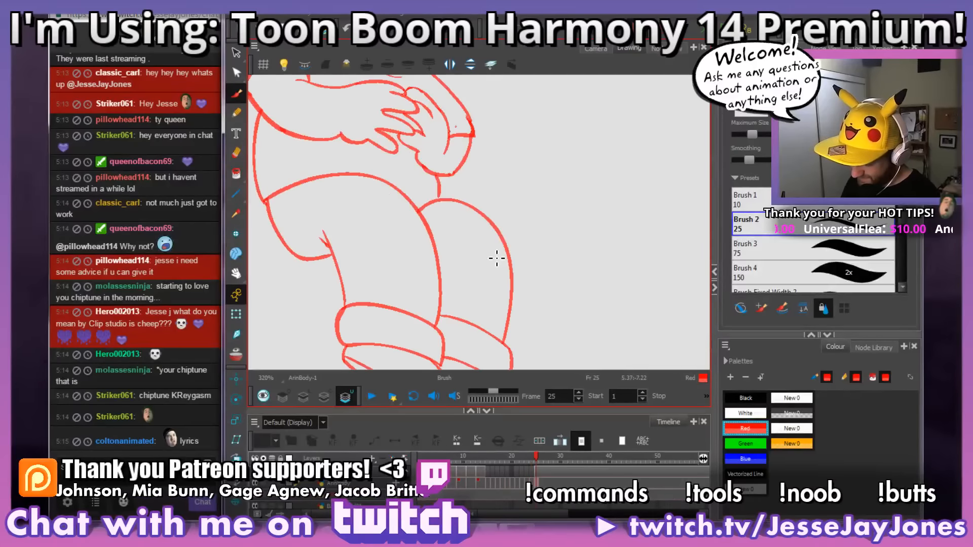
{"action": "key", "text": "comma"}
{"action": "key", "text": "alt+o"}
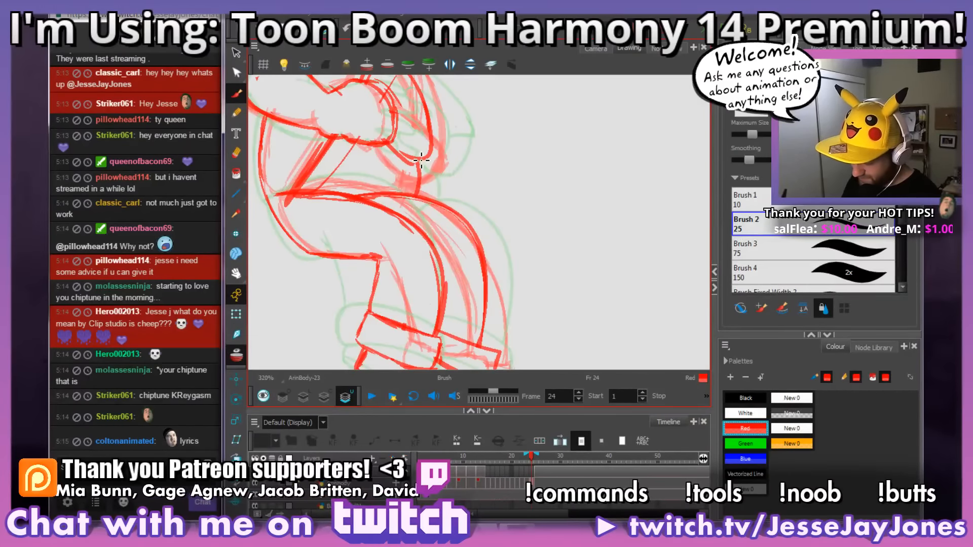
{"action": "left_click", "coordinate": [237, 357]}
{"action": "left_click_drag", "start_coordinate": [510, 304], "coordinate": [564, 207]}
{"action": "key", "text": "1"}
{"action": "key", "text": "1"}
{"action": "key", "text": "1"}
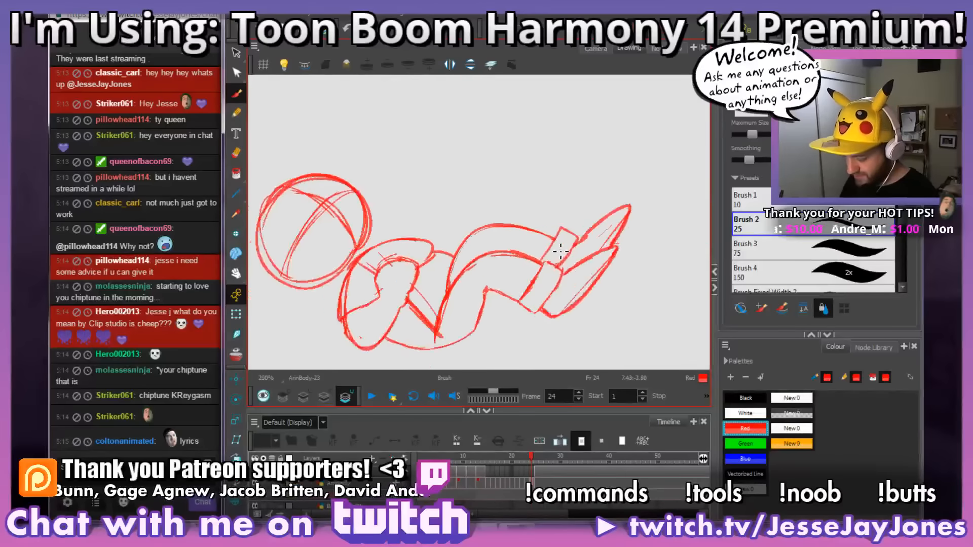
{"action": "left_click_drag", "start_coordinate": [570, 324], "coordinate": [575, 299]}
Step: Scrub back from frame 25 and compare the earlier poses on frames 15, 16 and 18
{"action": "left_click", "coordinate": [527, 459]}
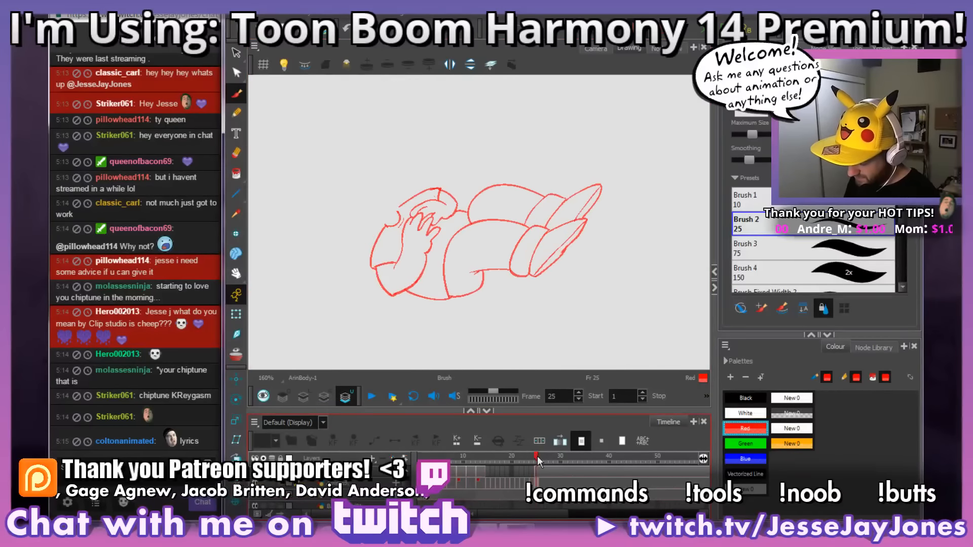
{"action": "mouse_move", "coordinate": [527, 458]}
{"action": "left_mouse_down"}
{"action": "mouse_move", "coordinate": [479, 468]}
{"action": "mouse_move", "coordinate": [532, 467]}
{"action": "mouse_move", "coordinate": [538, 458]}
{"action": "mouse_move", "coordinate": [483, 474]}
{"action": "mouse_move", "coordinate": [528, 469]}
{"action": "mouse_move", "coordinate": [482, 476]}
{"action": "mouse_move", "coordinate": [502, 484]}
{"action": "left_mouse_up"}
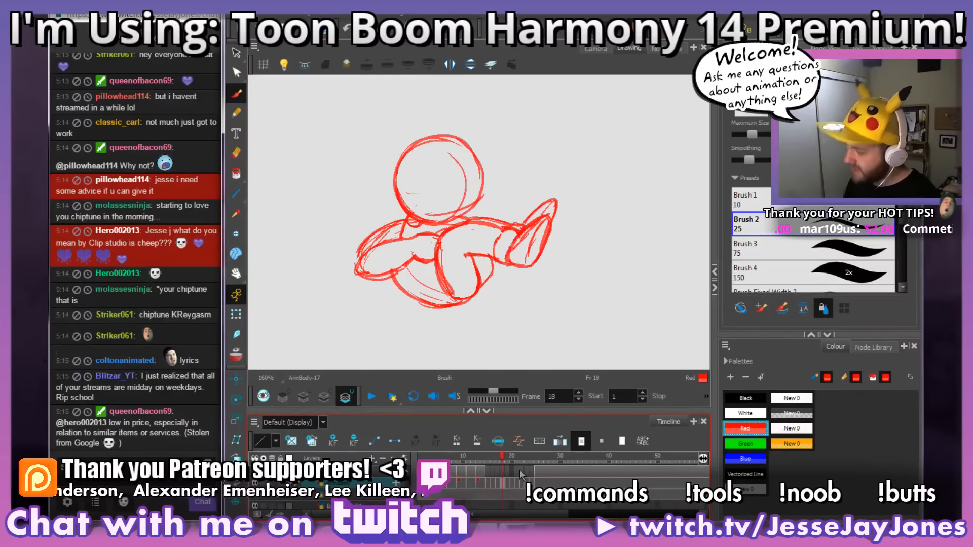
{"action": "left_click", "coordinate": [487, 484]}
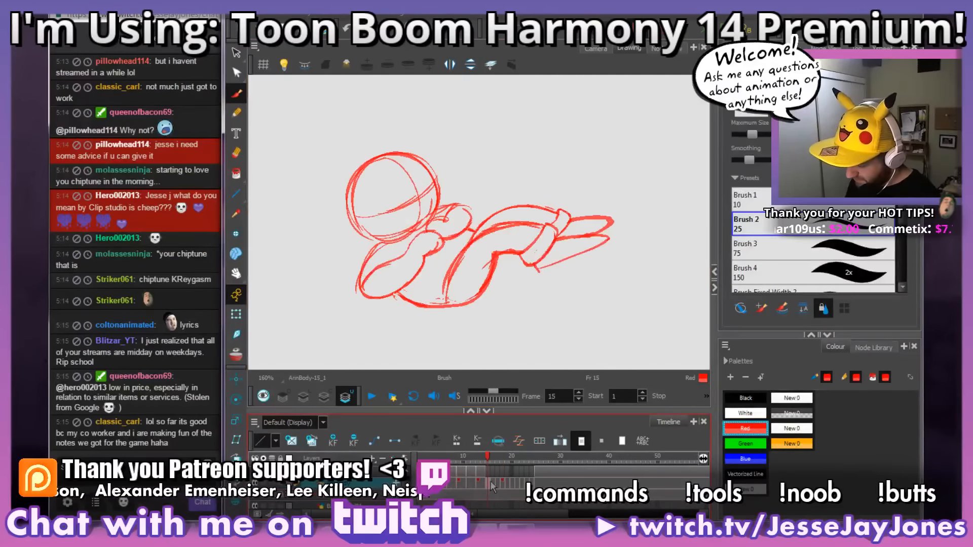
{"action": "left_click_drag", "start_coordinate": [489, 458], "coordinate": [504, 464]}
{"action": "left_click", "coordinate": [494, 484]}
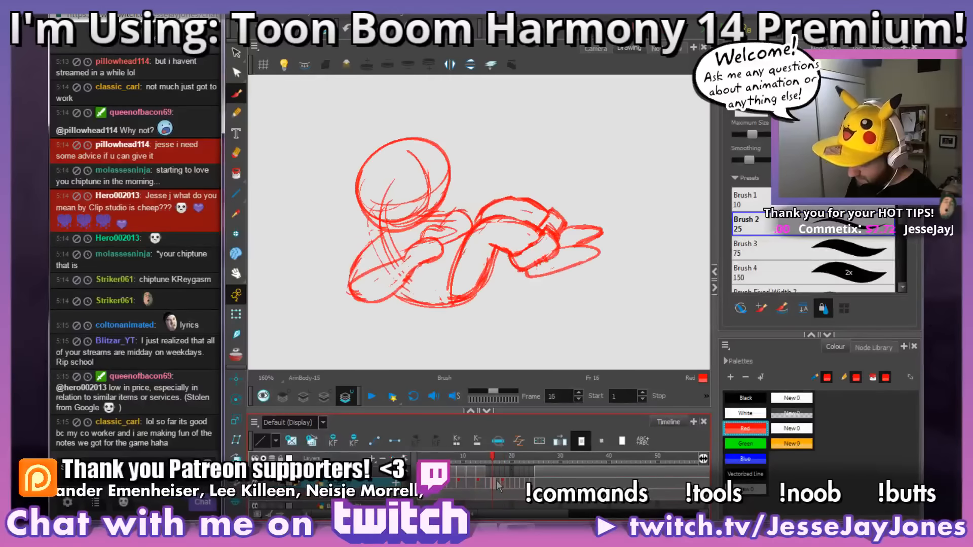
{"action": "left_click_drag", "start_coordinate": [447, 317], "coordinate": [463, 309]}
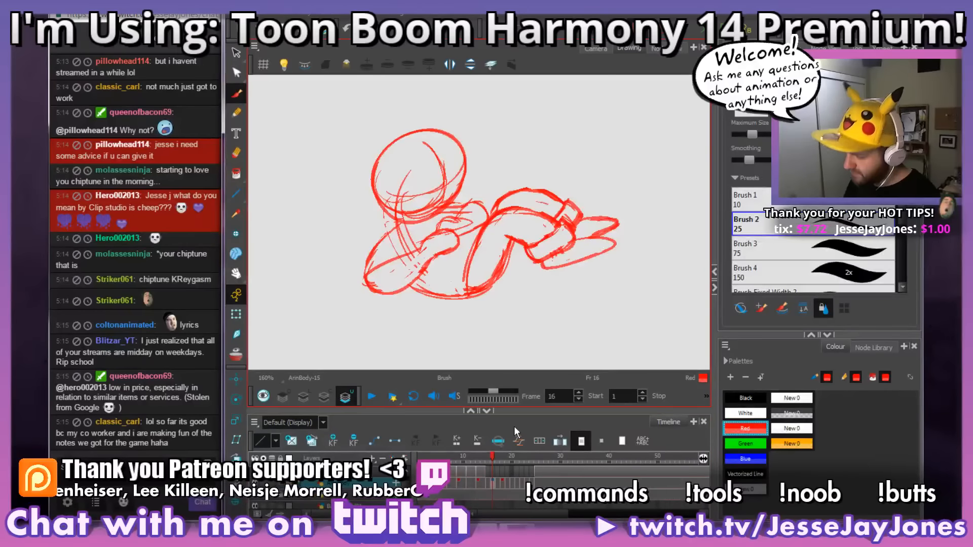
Step: Add the drawings on frames 14, 16 and 18 to the drawing desk
{"action": "left_click", "coordinate": [483, 485]}
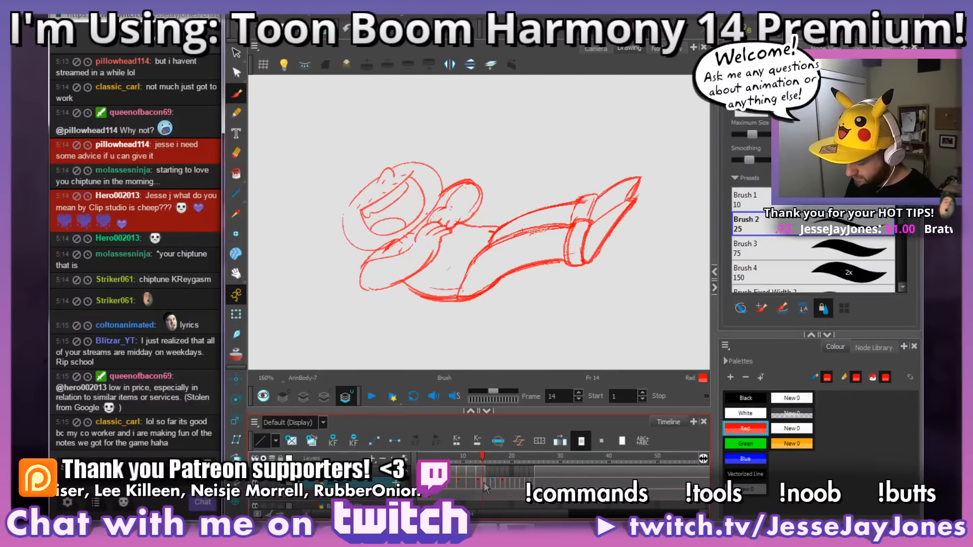
{"action": "right_click", "coordinate": [483, 488]}
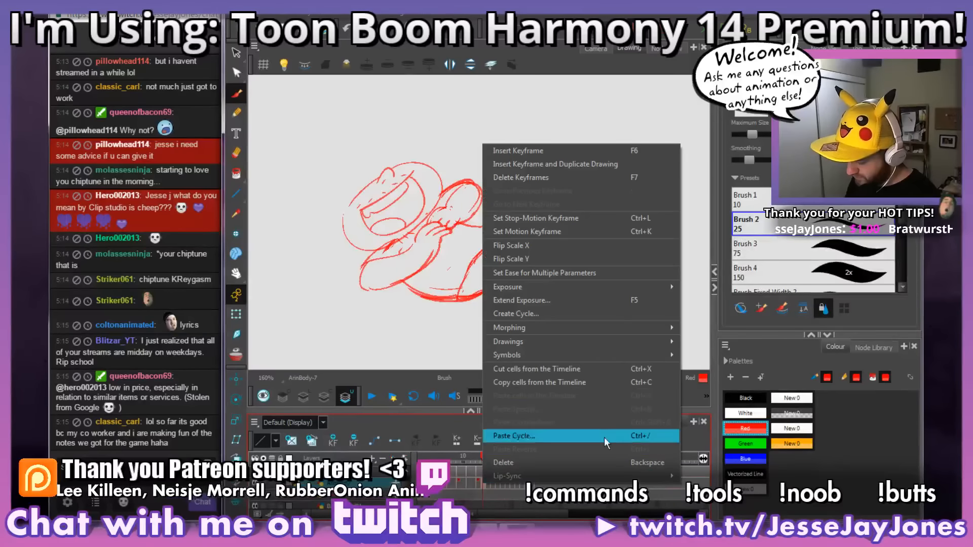
{"action": "mouse_move", "coordinate": [599, 342]}
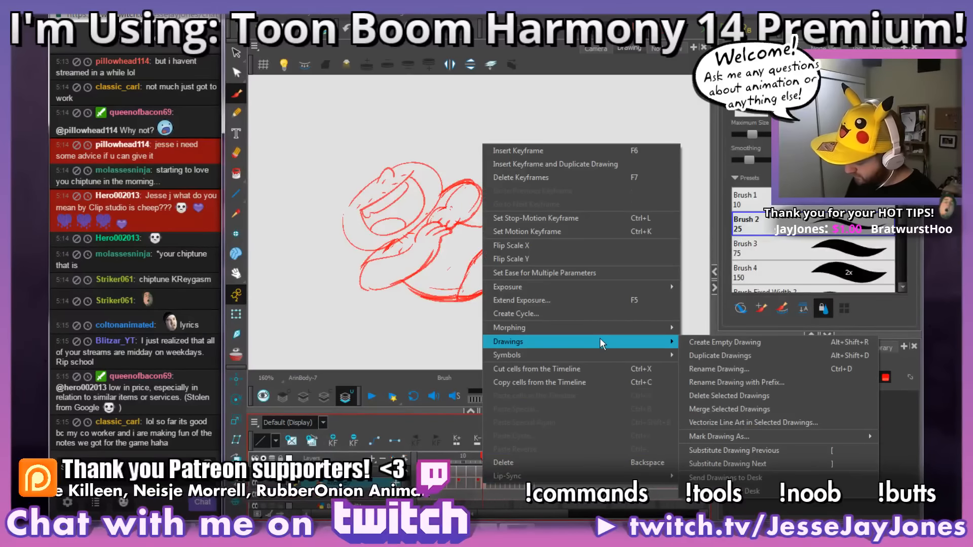
{"action": "left_click", "coordinate": [745, 493]}
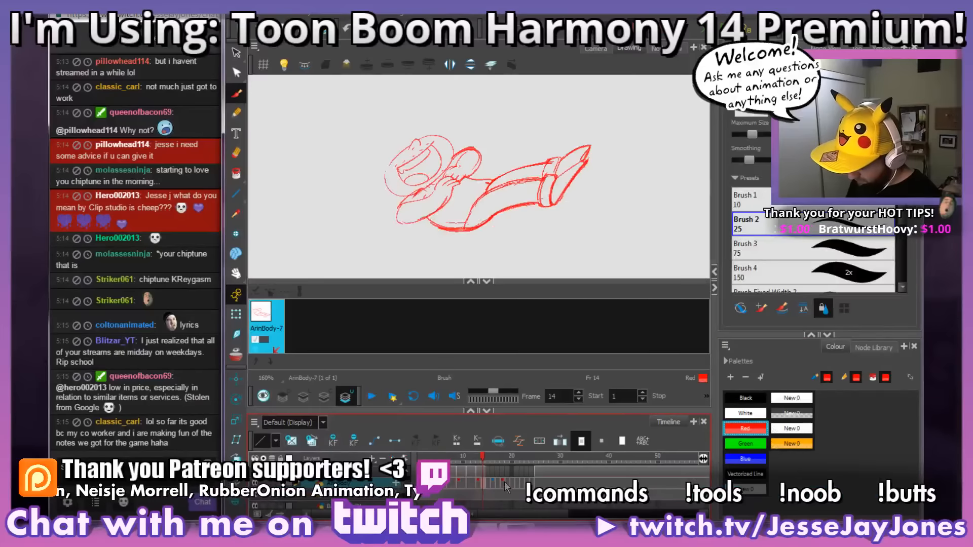
{"action": "right_click", "coordinate": [493, 488]}
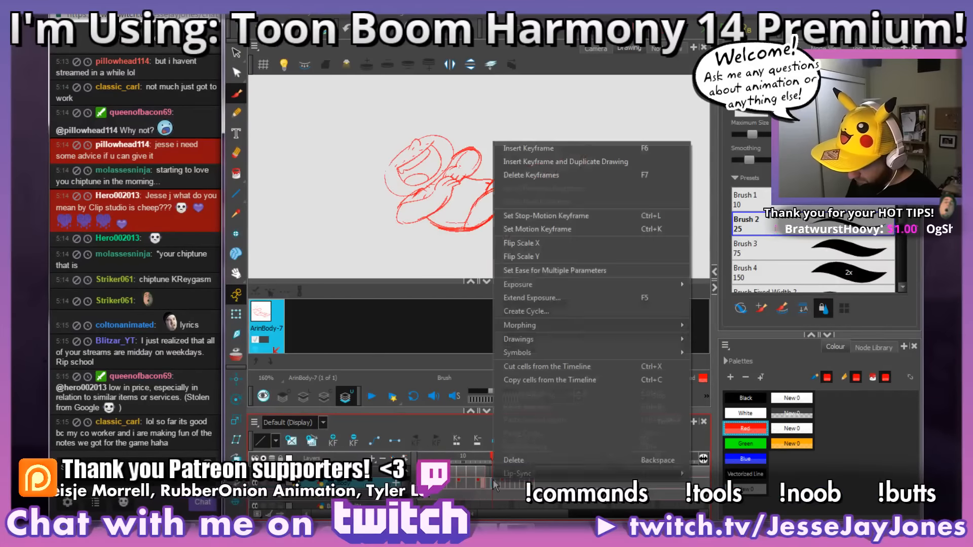
{"action": "mouse_move", "coordinate": [625, 339]}
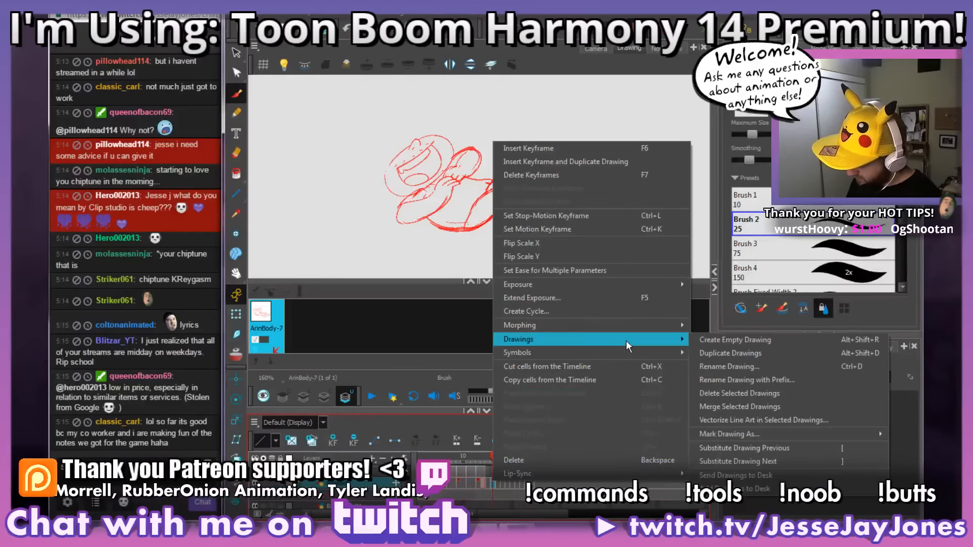
{"action": "left_click", "coordinate": [744, 493]}
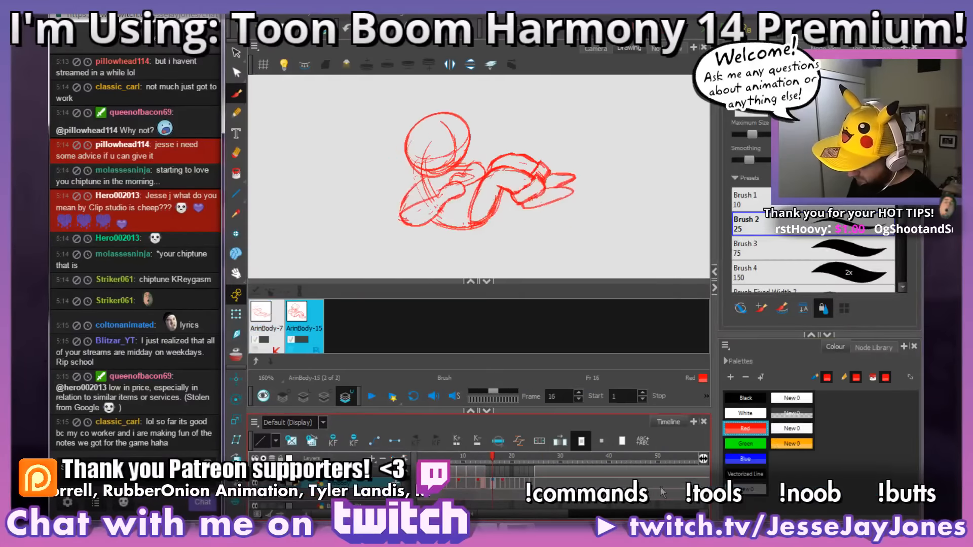
{"action": "right_click", "coordinate": [501, 484]}
{"action": "mouse_move", "coordinate": [619, 339]}
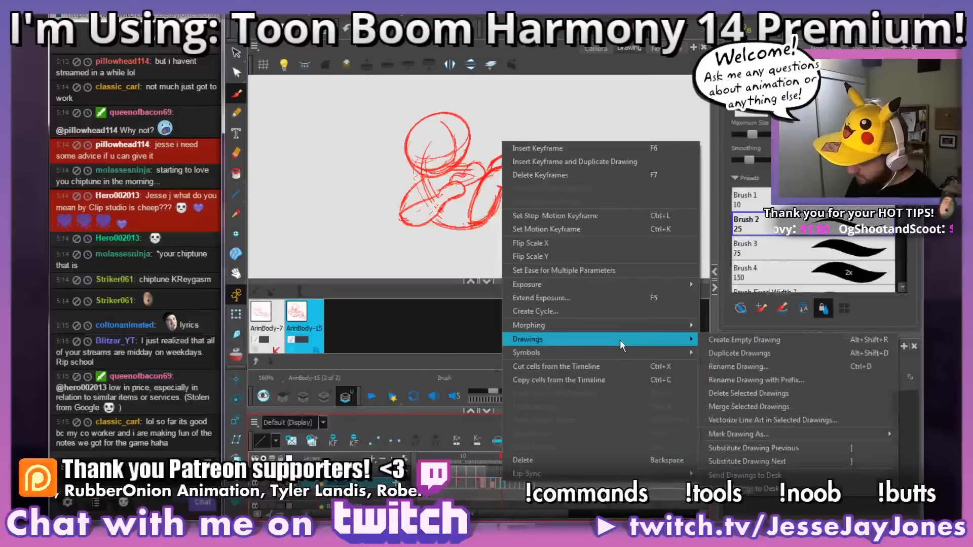
{"action": "left_click", "coordinate": [743, 493]}
Step: Return to the drawing on frame 16, turn on onion skin and enlarge the drawing area around the body
{"action": "left_click", "coordinate": [493, 484]}
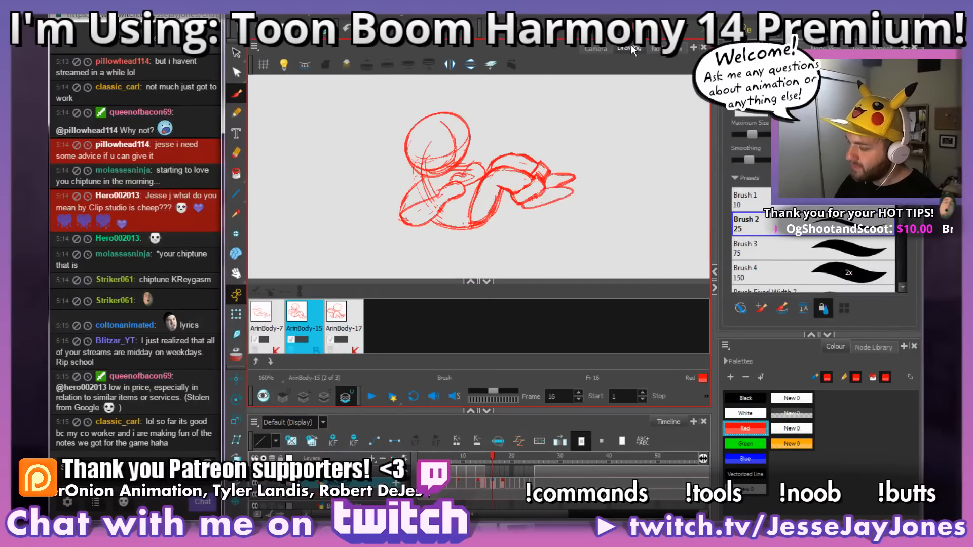
{"action": "left_click", "coordinate": [487, 411]}
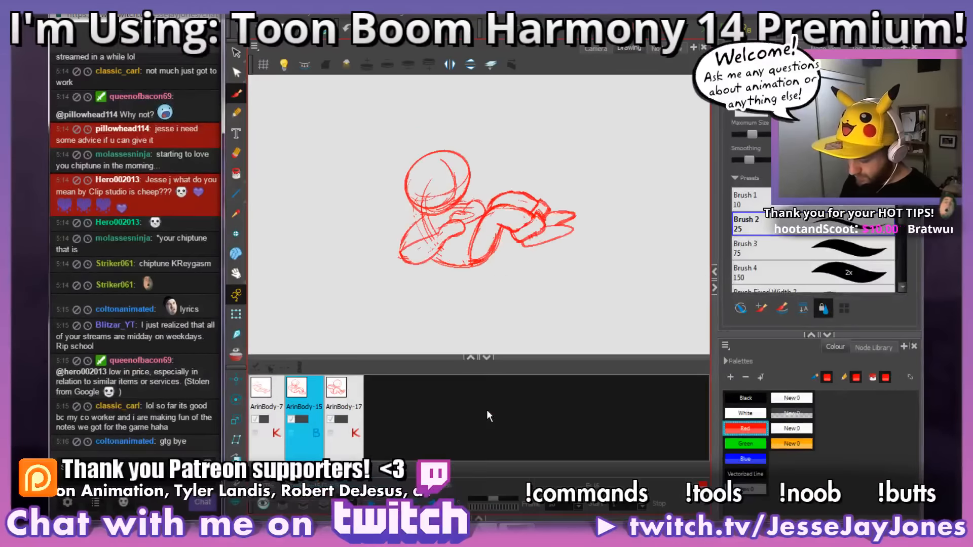
{"action": "left_click", "coordinate": [236, 353]}
{"action": "key", "text": "2"}
{"action": "key", "text": "2"}
{"action": "key", "text": "2"}
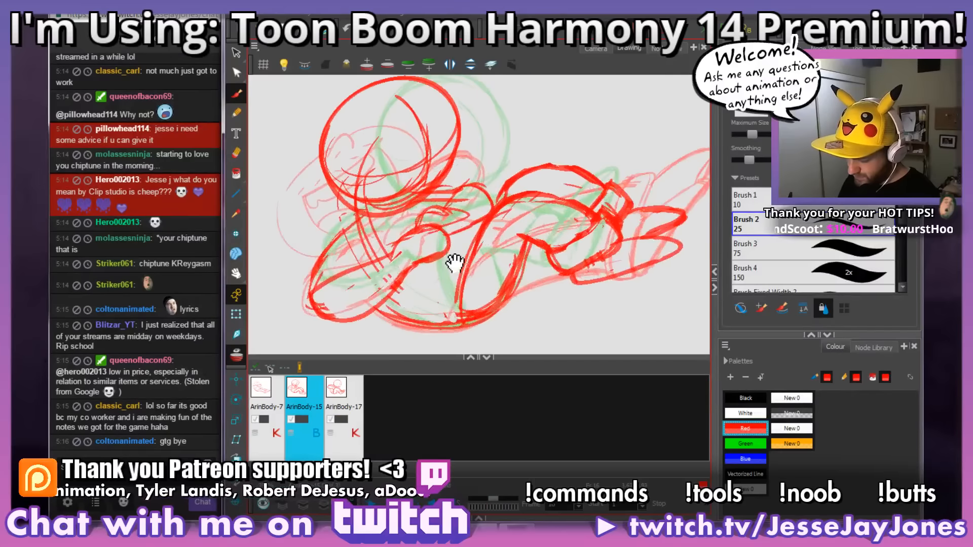
{"action": "left_click_drag", "start_coordinate": [455, 260], "coordinate": [524, 239]}
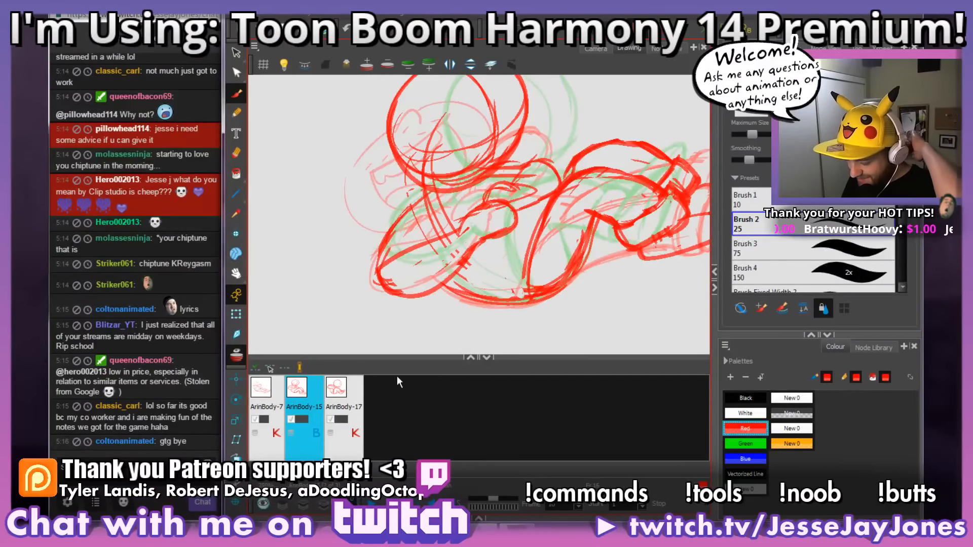
{"action": "mouse_move", "coordinate": [421, 358]}
{"action": "left_mouse_down"}
{"action": "mouse_move", "coordinate": [419, 388]}
{"action": "mouse_move", "coordinate": [370, 419]}
{"action": "mouse_move", "coordinate": [382, 394]}
{"action": "left_mouse_up"}
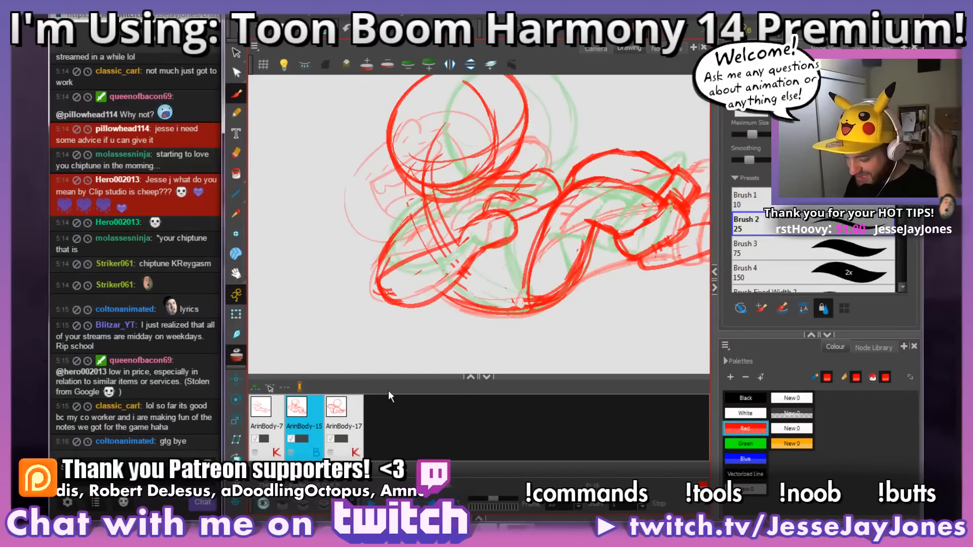
{"action": "left_click_drag", "start_coordinate": [479, 281], "coordinate": [483, 277]}
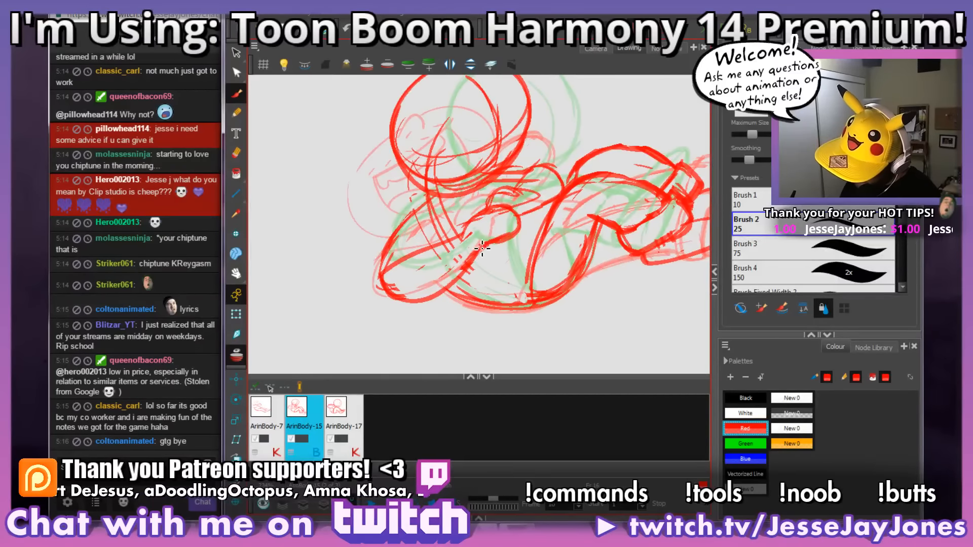
Step: Redraw the near arm's elbow and lower edge as a tighter curve on frame 16 and remove the old outer outline
{"action": "mouse_move", "coordinate": [461, 264]}
{"action": "left_mouse_down"}
{"action": "mouse_move", "coordinate": [437, 280]}
{"action": "mouse_move", "coordinate": [439, 261]}
{"action": "mouse_move", "coordinate": [441, 277]}
{"action": "mouse_move", "coordinate": [401, 285]}
{"action": "mouse_move", "coordinate": [426, 240]}
{"action": "mouse_move", "coordinate": [400, 282]}
{"action": "mouse_move", "coordinate": [417, 217]}
{"action": "mouse_move", "coordinate": [409, 232]}
{"action": "mouse_move", "coordinate": [433, 196]}
{"action": "mouse_move", "coordinate": [385, 287]}
{"action": "mouse_move", "coordinate": [390, 262]}
{"action": "mouse_move", "coordinate": [415, 279]}
{"action": "mouse_move", "coordinate": [403, 282]}
{"action": "mouse_move", "coordinate": [462, 264]}
{"action": "mouse_move", "coordinate": [439, 279]}
{"action": "mouse_move", "coordinate": [480, 246]}
{"action": "mouse_move", "coordinate": [483, 221]}
{"action": "mouse_move", "coordinate": [466, 231]}
{"action": "mouse_move", "coordinate": [500, 211]}
{"action": "mouse_move", "coordinate": [485, 209]}
{"action": "mouse_move", "coordinate": [521, 221]}
{"action": "mouse_move", "coordinate": [516, 214]}
{"action": "mouse_move", "coordinate": [401, 250]}
{"action": "mouse_move", "coordinate": [425, 238]}
{"action": "mouse_move", "coordinate": [398, 273]}
{"action": "left_mouse_up"}
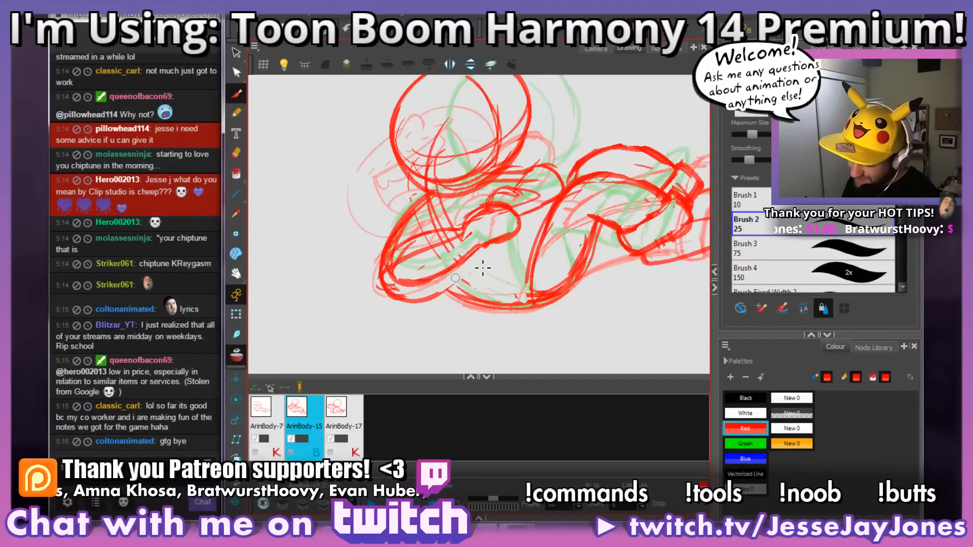
{"action": "key", "text": "ctrl+z"}
{"action": "mouse_move", "coordinate": [478, 253]}
{"action": "left_mouse_down"}
{"action": "mouse_move", "coordinate": [386, 279]}
{"action": "mouse_move", "coordinate": [402, 294]}
{"action": "left_mouse_up"}
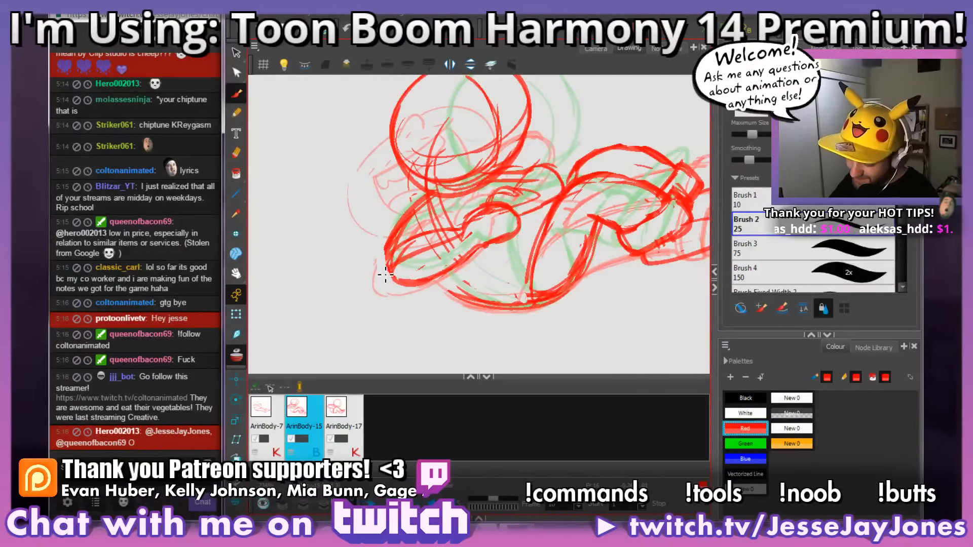
{"action": "key", "text": "ctrl+z"}
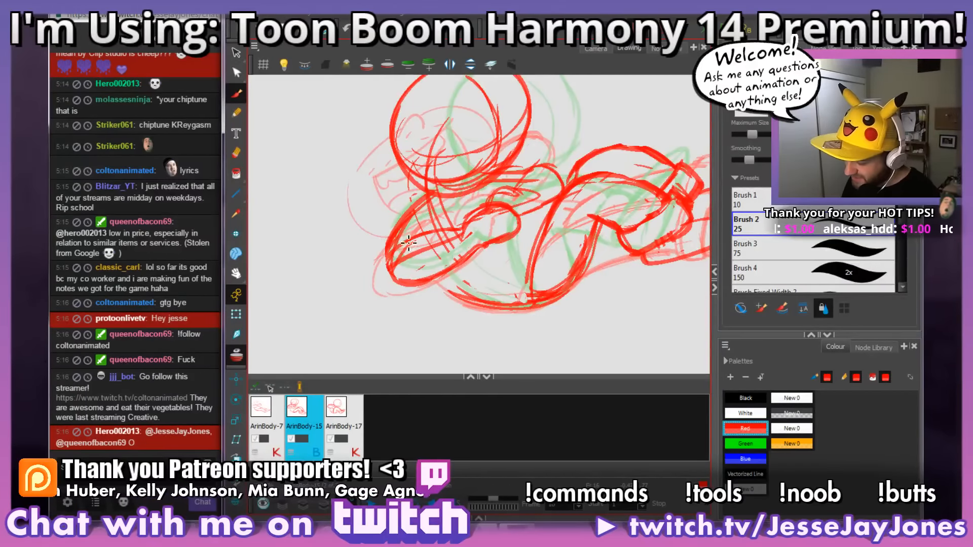
Step: Erase the rough construction lines inside the near arm on frame 16 and tidy its inner edge
{"action": "left_click_drag", "start_coordinate": [406, 258], "coordinate": [400, 272]}
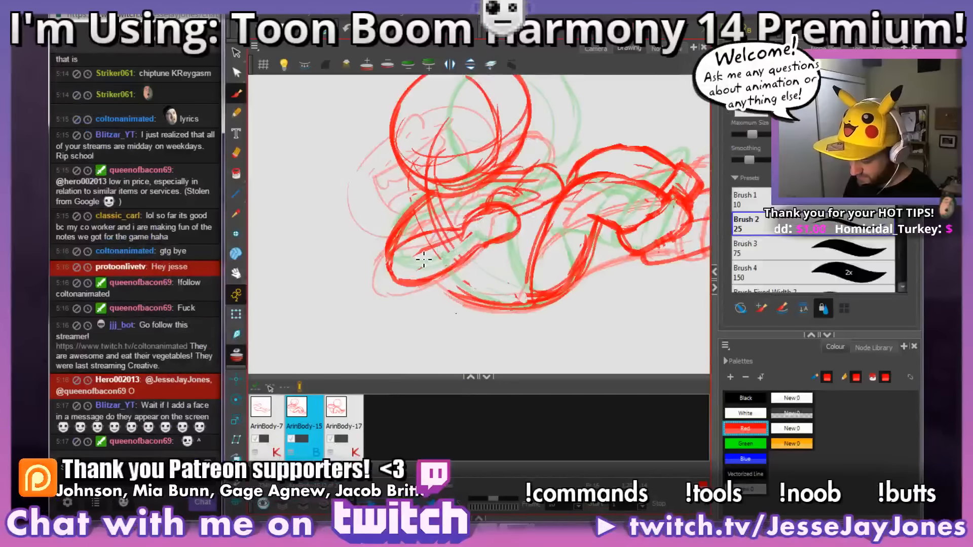
{"action": "mouse_move", "coordinate": [423, 260]}
{"action": "left_mouse_down"}
{"action": "mouse_move", "coordinate": [472, 241]}
{"action": "mouse_move", "coordinate": [432, 264]}
{"action": "mouse_move", "coordinate": [449, 257]}
{"action": "mouse_move", "coordinate": [441, 232]}
{"action": "left_mouse_up"}
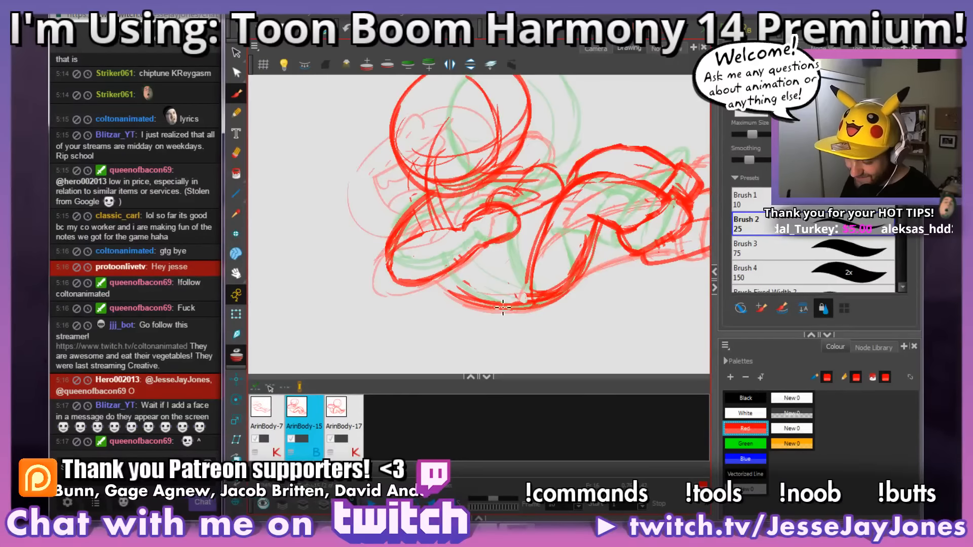
{"action": "left_click_drag", "start_coordinate": [503, 307], "coordinate": [484, 296]}
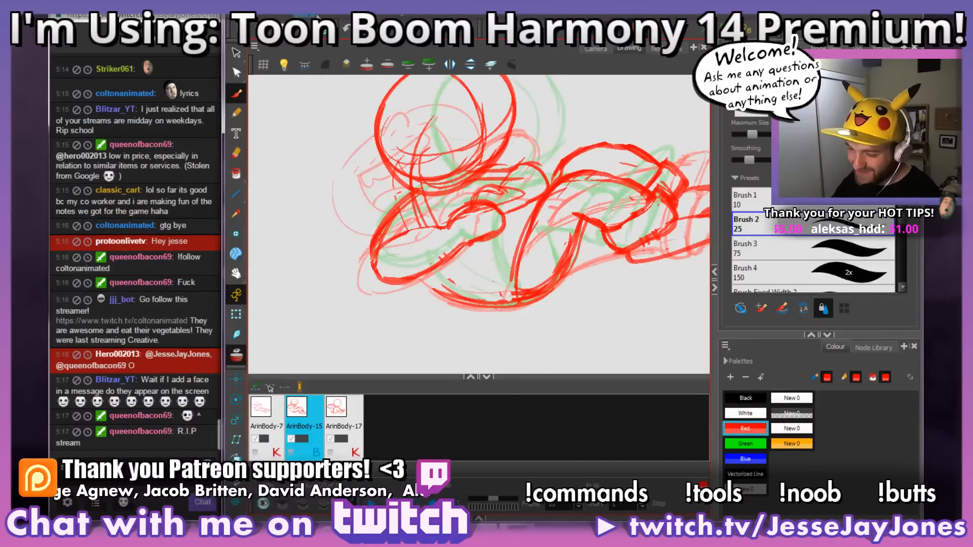
{"action": "mouse_move", "coordinate": [420, 272]}
{"action": "left_mouse_down"}
{"action": "mouse_move", "coordinate": [428, 263]}
{"action": "mouse_move", "coordinate": [527, 301]}
{"action": "mouse_move", "coordinate": [471, 299]}
{"action": "left_mouse_up"}
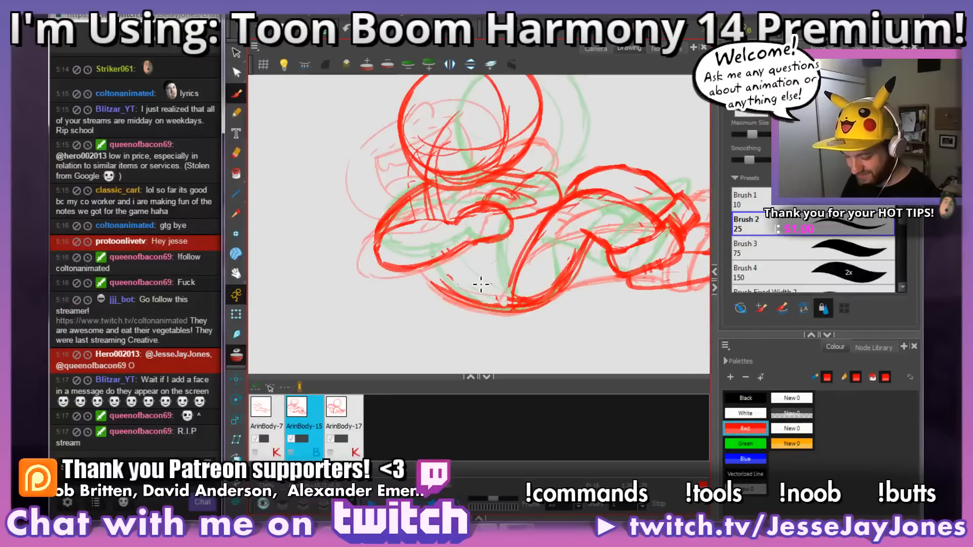
Step: Outline the far arm and hand in bold red on frame 16 and clear the rough lines inside them
{"action": "left_click_drag", "start_coordinate": [562, 272], "coordinate": [521, 274]}
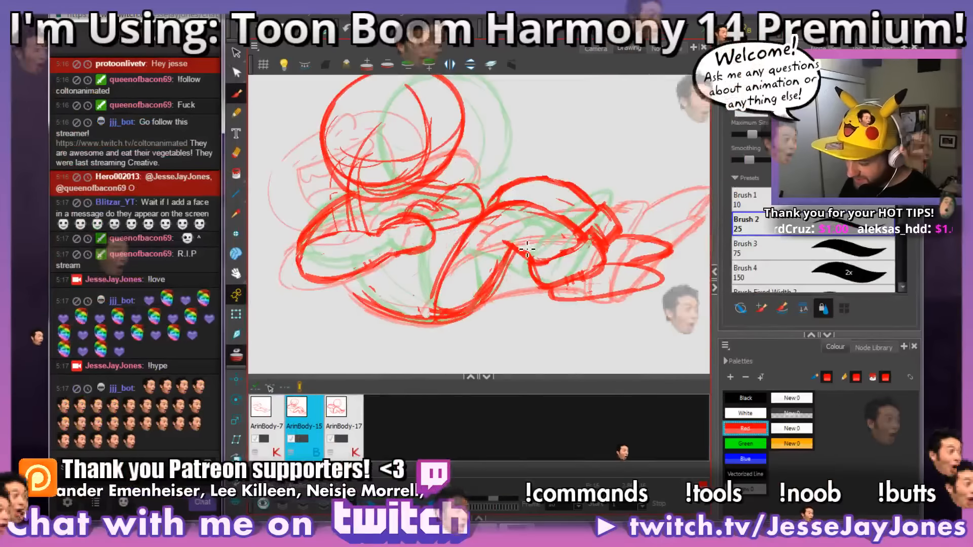
{"action": "left_click_drag", "start_coordinate": [530, 193], "coordinate": [525, 221]}
{"action": "left_click_drag", "start_coordinate": [533, 160], "coordinate": [500, 185]}
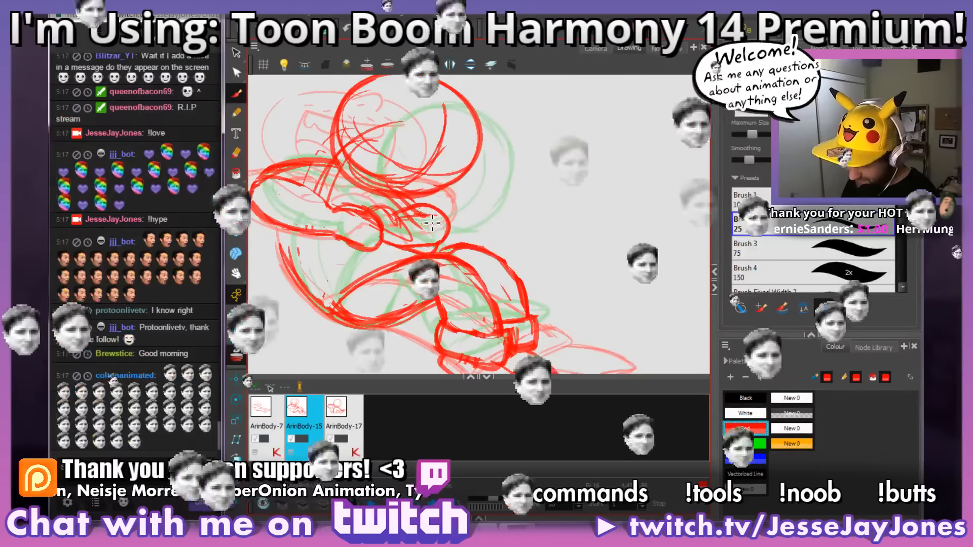
{"action": "left_click_drag", "start_coordinate": [568, 295], "coordinate": [583, 263]}
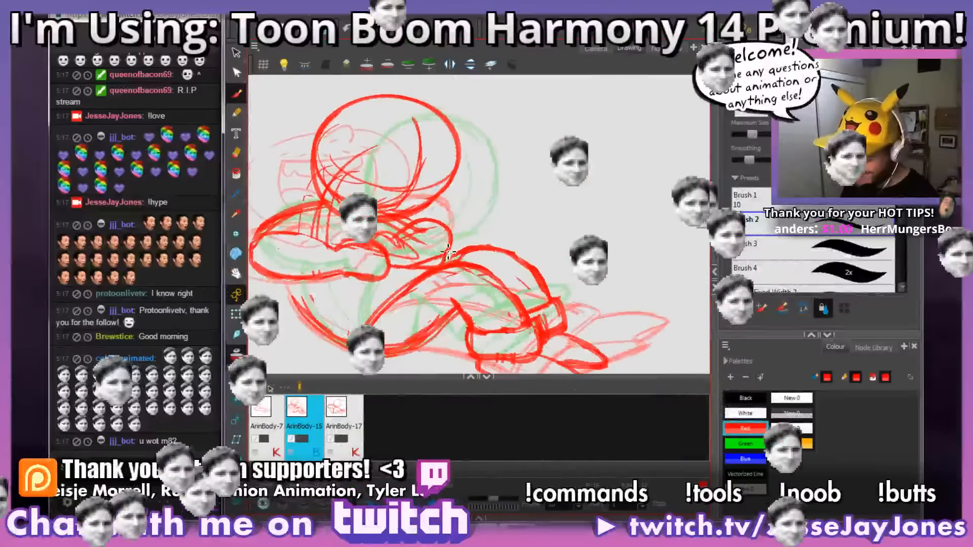
{"action": "left_click_drag", "start_coordinate": [406, 287], "coordinate": [496, 245]}
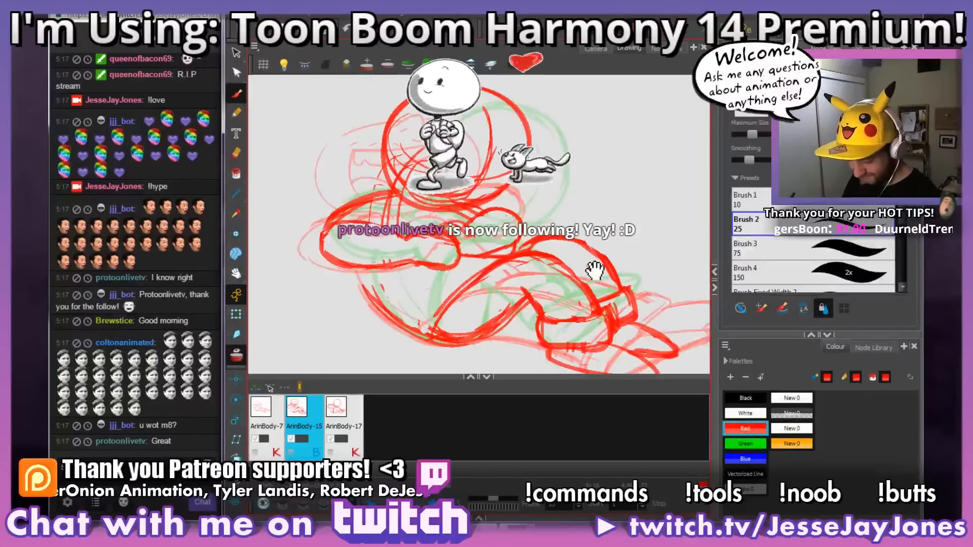
{"action": "left_click_drag", "start_coordinate": [597, 270], "coordinate": [566, 277]}
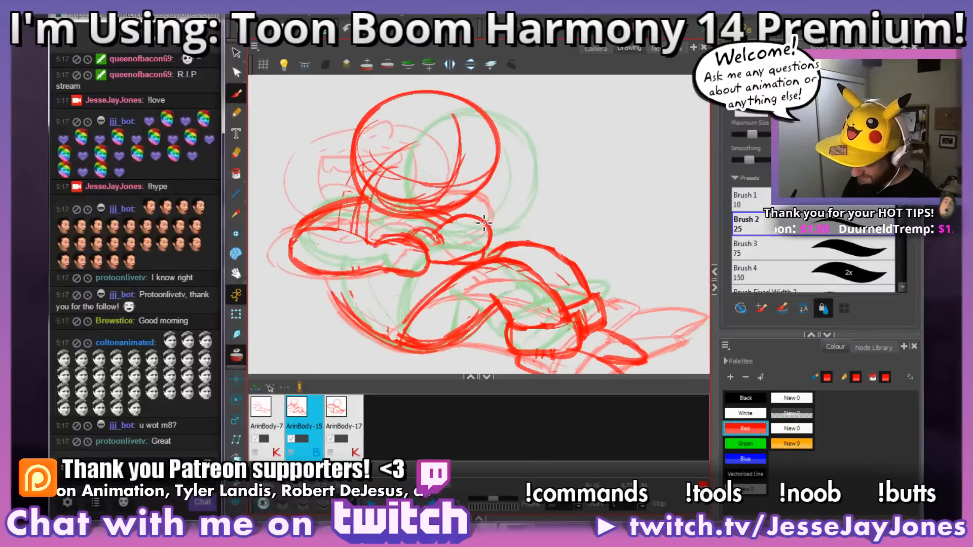
{"action": "mouse_move", "coordinate": [576, 254]}
{"action": "left_mouse_down"}
{"action": "mouse_move", "coordinate": [556, 257]}
{"action": "mouse_move", "coordinate": [580, 255]}
{"action": "left_mouse_up"}
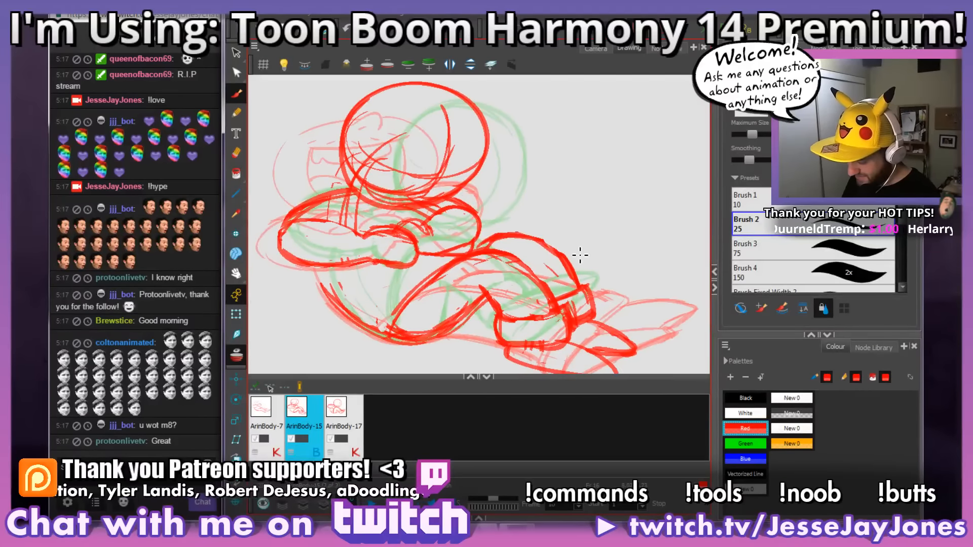
Step: Redraw the lower foot's outline beyond the ankle cuffs on frame 16 and check the whole pose
{"action": "mouse_move", "coordinate": [636, 315]}
{"action": "left_mouse_down"}
{"action": "mouse_move", "coordinate": [579, 263]}
{"action": "mouse_move", "coordinate": [585, 251]}
{"action": "left_mouse_up"}
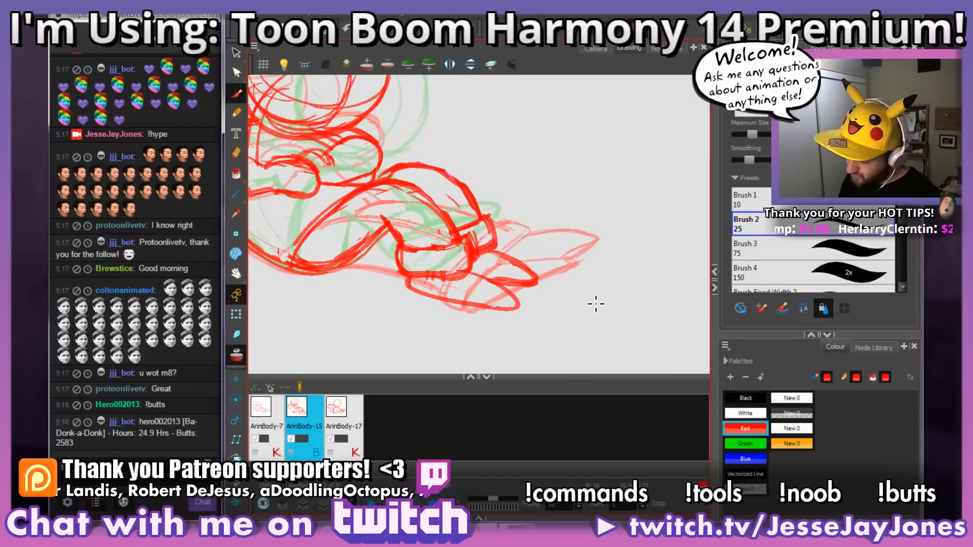
{"action": "left_click_drag", "start_coordinate": [594, 280], "coordinate": [569, 297]}
{"action": "scroll", "coordinate": [575, 296], "scroll_direction": "down", "scroll_amount": 2}
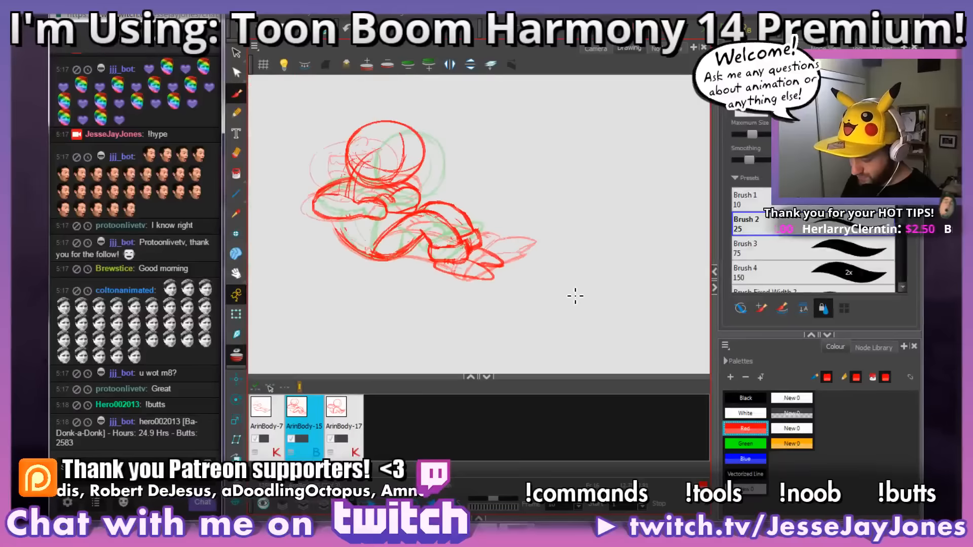
{"action": "scroll", "coordinate": [521, 159], "scroll_direction": "up", "scroll_amount": 2}
{"action": "left_click_drag", "start_coordinate": [521, 158], "coordinate": [573, 263]}
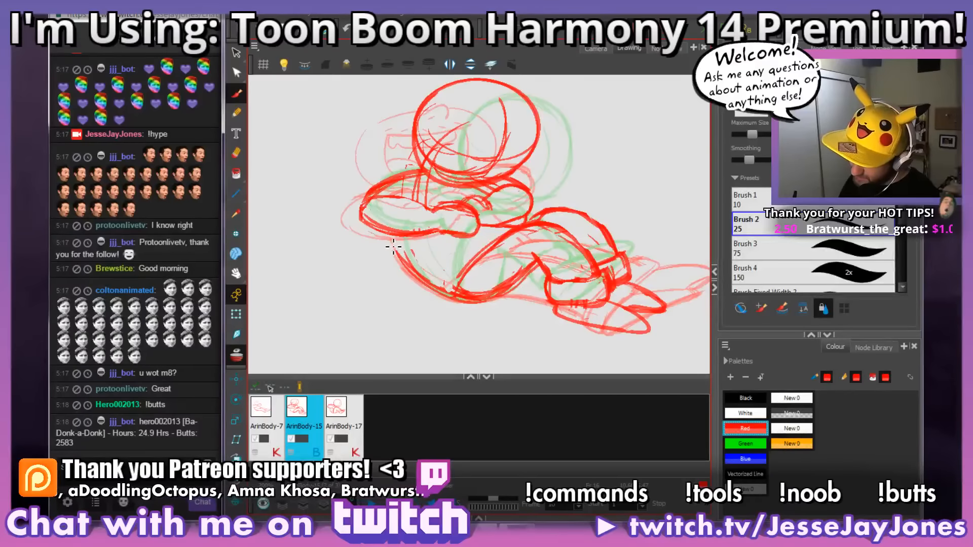
{"action": "left_click_drag", "start_coordinate": [585, 222], "coordinate": [533, 251]}
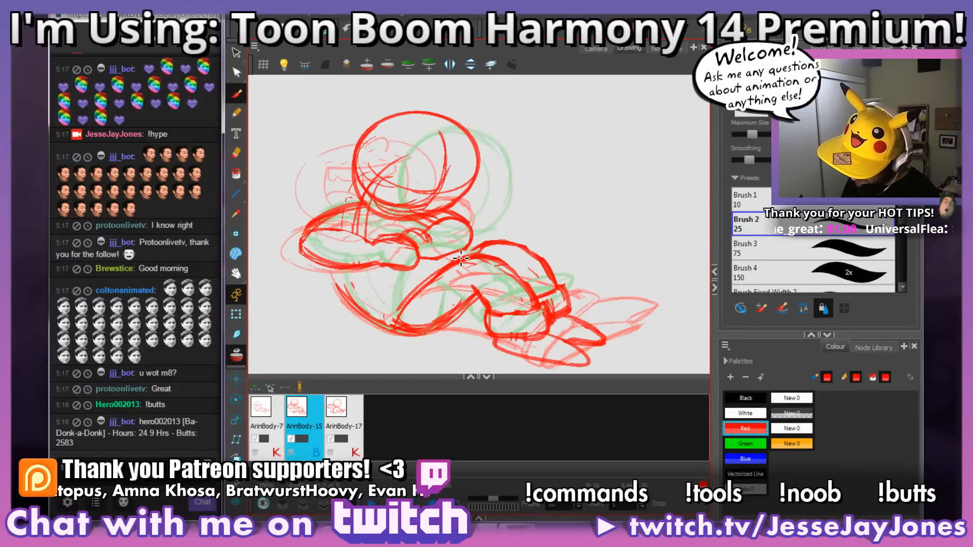
Step: Return to the camera view with the timeline showing and go to the body drawing on frame 15
{"action": "left_click", "coordinate": [597, 49]}
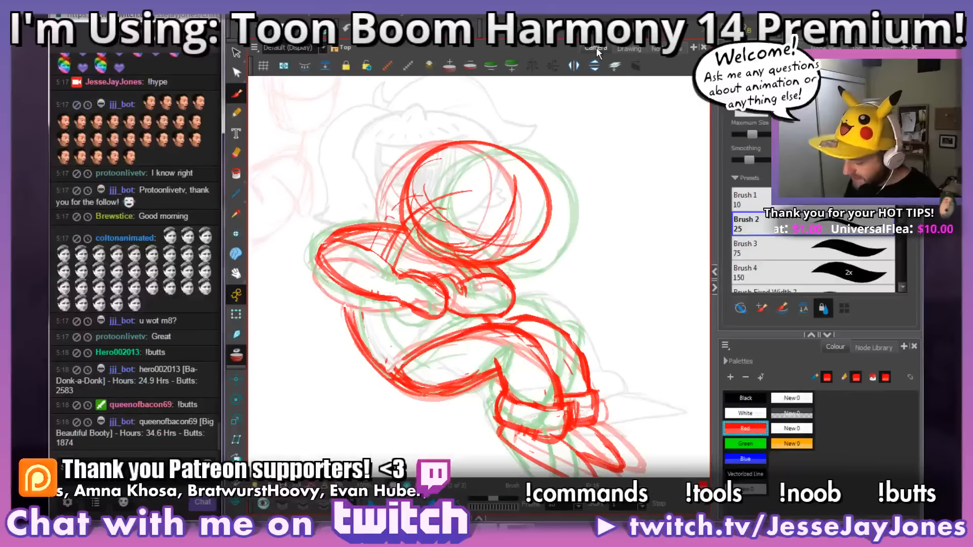
{"action": "left_click", "coordinate": [479, 518]}
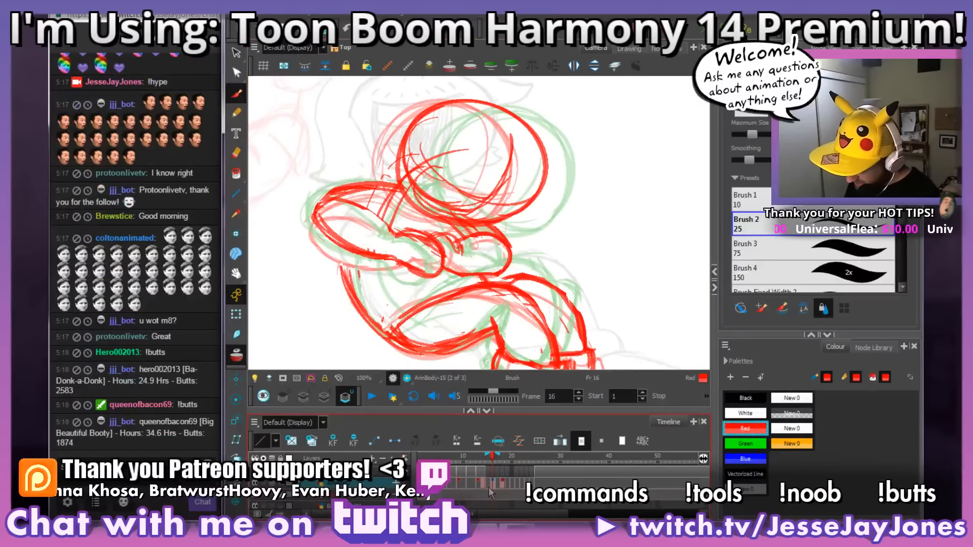
{"action": "left_click", "coordinate": [489, 484]}
{"action": "mouse_move", "coordinate": [567, 294]}
{"action": "left_mouse_down", "text": "ctrl+alt"}
{"action": "mouse_move", "coordinate": [574, 263]}
{"action": "mouse_move", "coordinate": [590, 263]}
{"action": "left_mouse_up", "text": "ctrl+alt"}
{"action": "left_click_drag", "start_coordinate": [512, 316], "coordinate": [574, 266]}
{"action": "left_click_drag", "start_coordinate": [566, 299], "coordinate": [596, 196], "text": "ctrl+alt"}
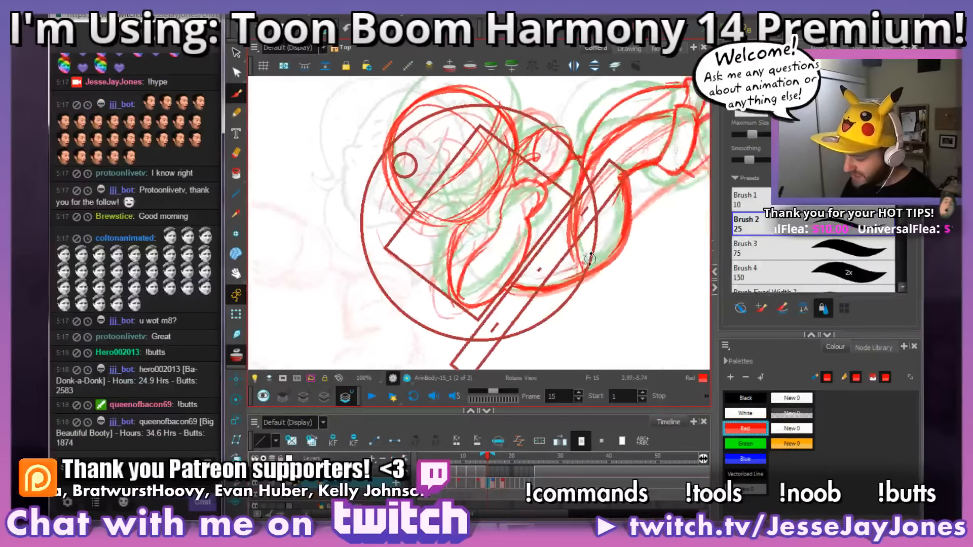
{"action": "left_click_drag", "start_coordinate": [580, 277], "coordinate": [477, 292]}
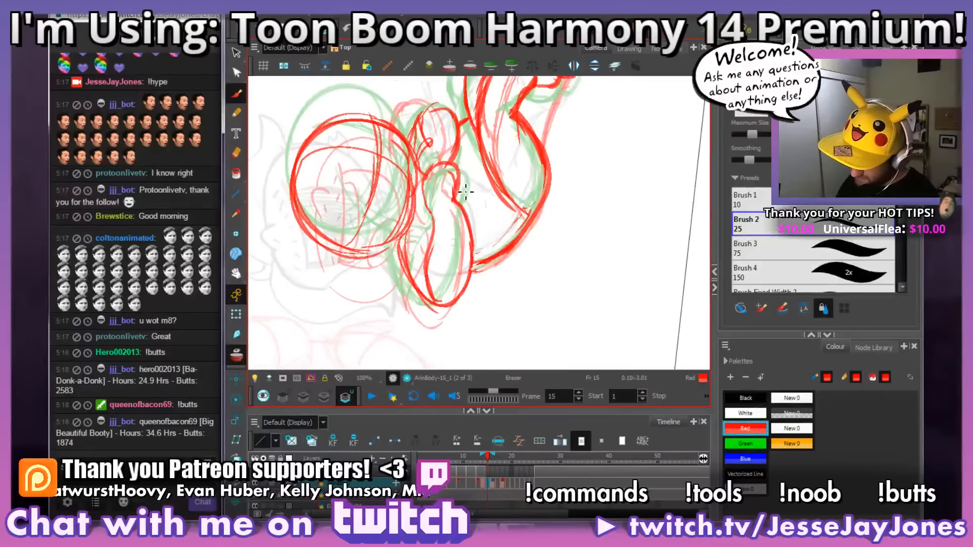
Step: Erase the old near and far arm outlines on frame 15, keeping the head, torso and legs
{"action": "mouse_move", "coordinate": [465, 191]}
{"action": "left_mouse_down"}
{"action": "mouse_move", "coordinate": [439, 191]}
{"action": "mouse_move", "coordinate": [433, 179]}
{"action": "mouse_move", "coordinate": [430, 190]}
{"action": "mouse_move", "coordinate": [431, 297]}
{"action": "mouse_move", "coordinate": [411, 251]}
{"action": "left_mouse_up"}
{"action": "left_click_drag", "start_coordinate": [406, 270], "coordinate": [406, 274]}
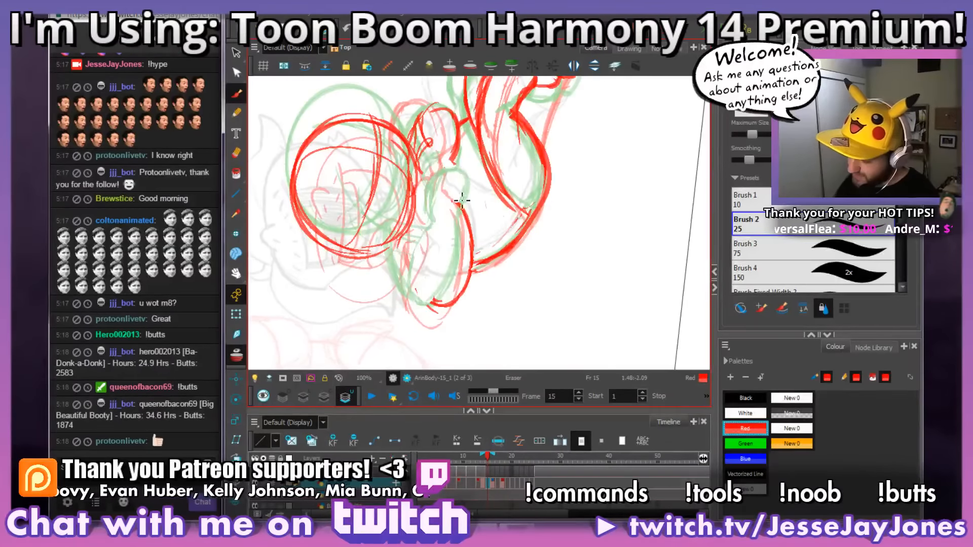
{"action": "mouse_move", "coordinate": [420, 114]}
{"action": "left_mouse_down"}
{"action": "mouse_move", "coordinate": [433, 171]}
{"action": "mouse_move", "coordinate": [426, 118]}
{"action": "mouse_move", "coordinate": [438, 111]}
{"action": "mouse_move", "coordinate": [464, 166]}
{"action": "mouse_move", "coordinate": [452, 115]}
{"action": "mouse_move", "coordinate": [441, 109]}
{"action": "mouse_move", "coordinate": [443, 149]}
{"action": "mouse_move", "coordinate": [472, 243]}
{"action": "mouse_move", "coordinate": [450, 322]}
{"action": "mouse_move", "coordinate": [424, 289]}
{"action": "mouse_move", "coordinate": [415, 309]}
{"action": "left_mouse_up"}
{"action": "key", "text": "space"}
{"action": "left_click_drag", "start_coordinate": [536, 286], "coordinate": [534, 306]}
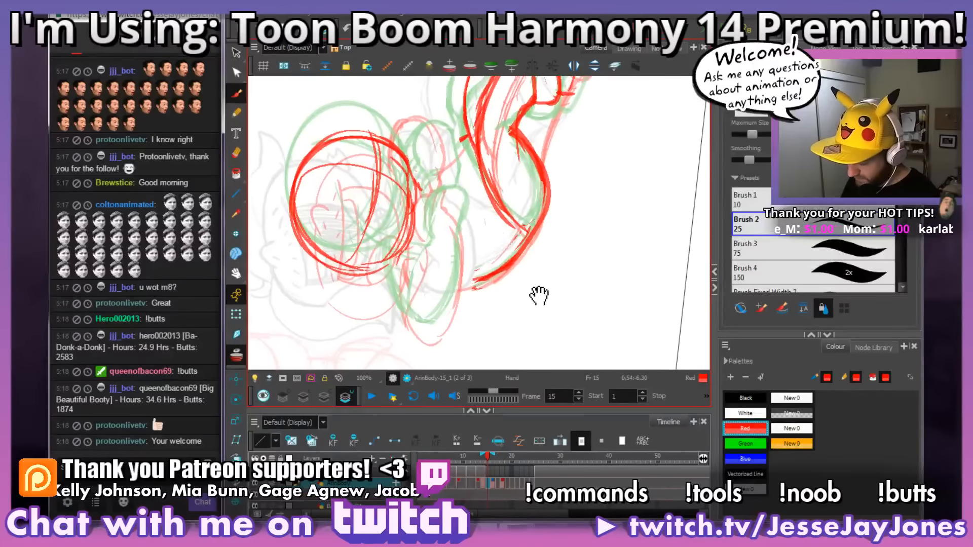
Step: Redraw the near arm's lower edge and hand on frame 15, using the onion-skinned drawings as guides
{"action": "mouse_move", "coordinate": [430, 238]}
{"action": "left_mouse_down"}
{"action": "mouse_move", "coordinate": [421, 213]}
{"action": "mouse_move", "coordinate": [433, 184]}
{"action": "mouse_move", "coordinate": [456, 197]}
{"action": "mouse_move", "coordinate": [450, 224]}
{"action": "mouse_move", "coordinate": [454, 218]}
{"action": "mouse_move", "coordinate": [466, 269]}
{"action": "mouse_move", "coordinate": [431, 330]}
{"action": "left_mouse_up"}
{"action": "mouse_move", "coordinate": [610, 219]}
{"action": "left_mouse_down"}
{"action": "mouse_move", "coordinate": [613, 286]}
{"action": "mouse_move", "coordinate": [584, 329]}
{"action": "left_mouse_up"}
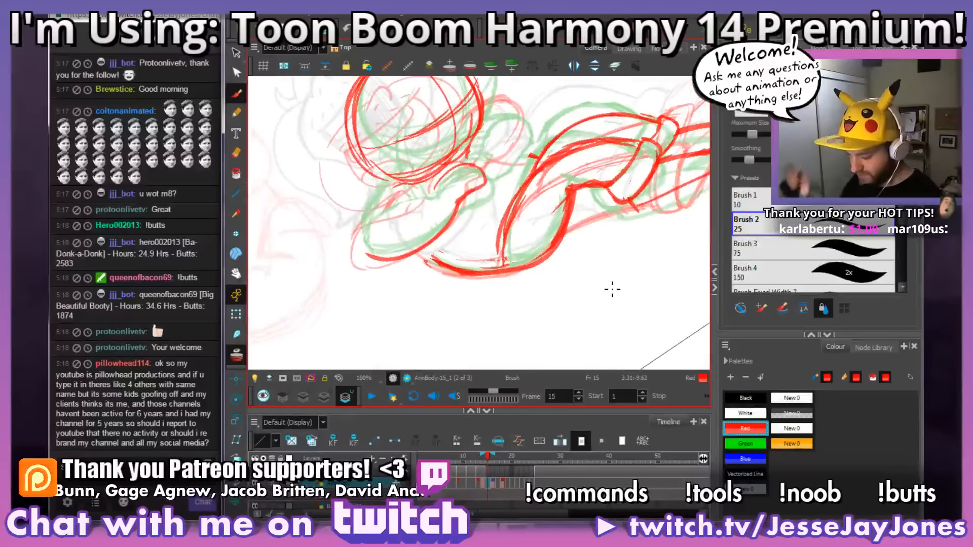
{"action": "left_click_drag", "start_coordinate": [621, 282], "coordinate": [593, 317]}
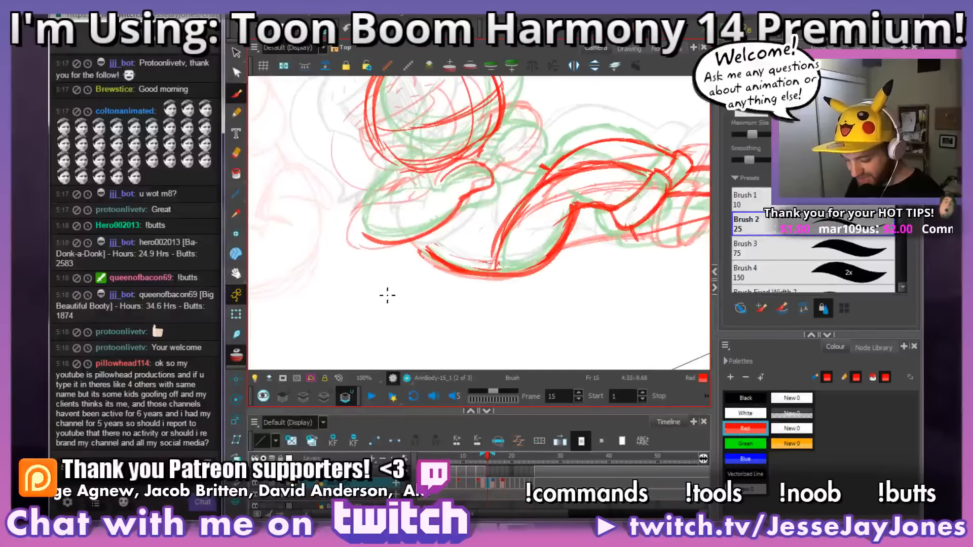
{"action": "left_click_drag", "start_coordinate": [515, 283], "coordinate": [592, 322]}
{"action": "left_click_drag", "start_coordinate": [460, 313], "coordinate": [457, 315]}
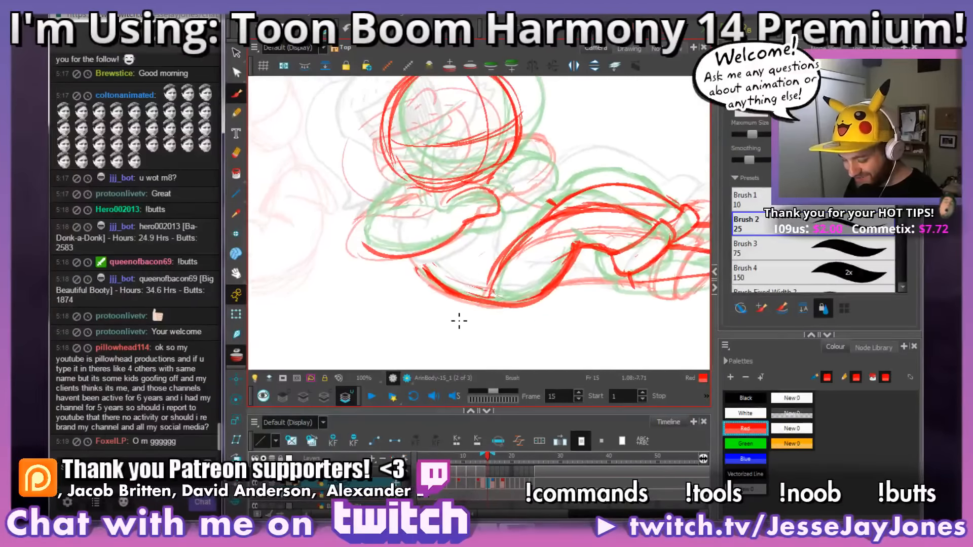
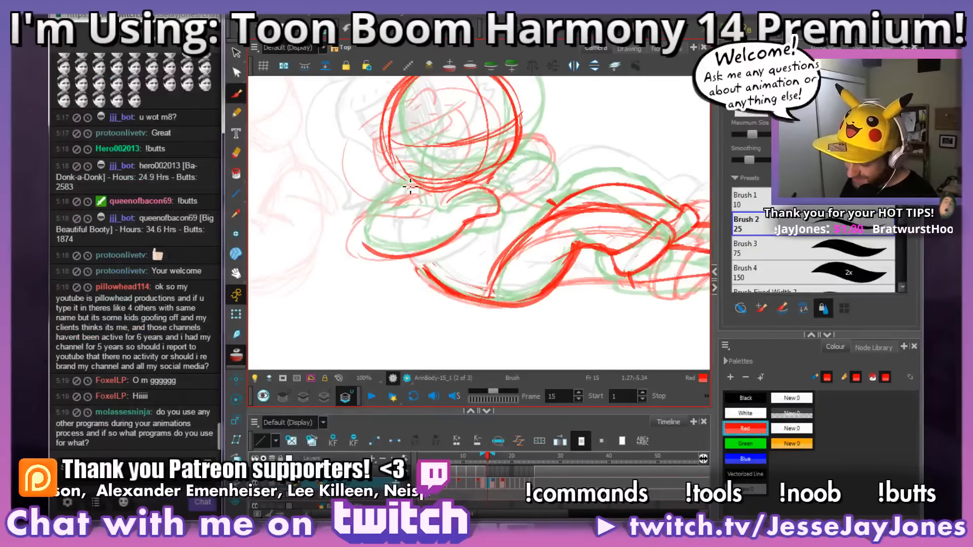
Step: Redraw the near arm's upper edge, elbow and hand on frame 15, closing the arm shape under the head
{"action": "mouse_move", "coordinate": [420, 187]}
{"action": "left_mouse_down"}
{"action": "mouse_move", "coordinate": [380, 218]}
{"action": "mouse_move", "coordinate": [389, 198]}
{"action": "mouse_move", "coordinate": [363, 240]}
{"action": "mouse_move", "coordinate": [376, 236]}
{"action": "mouse_move", "coordinate": [365, 252]}
{"action": "mouse_move", "coordinate": [404, 259]}
{"action": "left_mouse_up"}
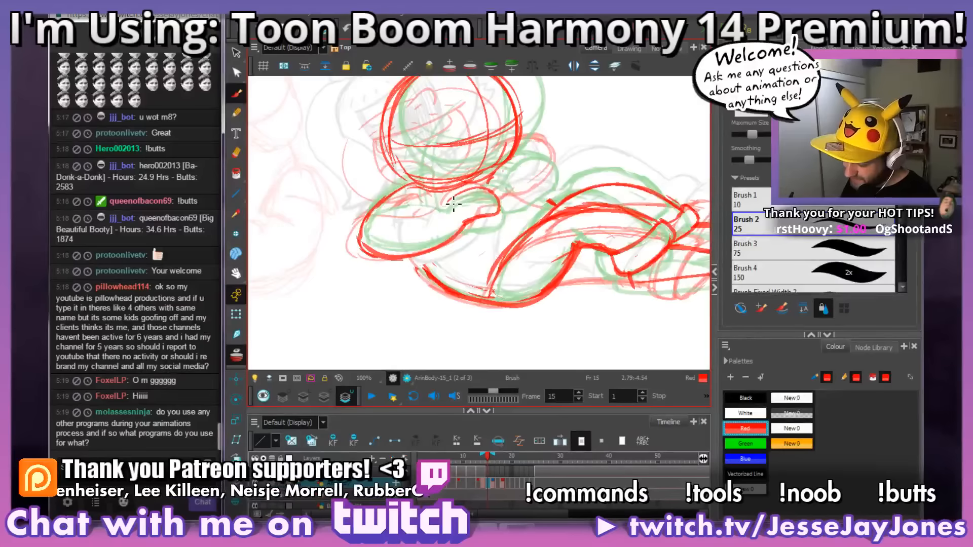
{"action": "mouse_move", "coordinate": [428, 210]}
{"action": "left_mouse_down"}
{"action": "mouse_move", "coordinate": [395, 225]}
{"action": "mouse_move", "coordinate": [390, 216]}
{"action": "mouse_move", "coordinate": [464, 224]}
{"action": "mouse_move", "coordinate": [441, 216]}
{"action": "mouse_move", "coordinate": [474, 197]}
{"action": "mouse_move", "coordinate": [506, 218]}
{"action": "mouse_move", "coordinate": [490, 191]}
{"action": "mouse_move", "coordinate": [446, 213]}
{"action": "mouse_move", "coordinate": [482, 189]}
{"action": "mouse_move", "coordinate": [499, 195]}
{"action": "mouse_move", "coordinate": [472, 214]}
{"action": "mouse_move", "coordinate": [504, 210]}
{"action": "mouse_move", "coordinate": [470, 206]}
{"action": "mouse_move", "coordinate": [492, 197]}
{"action": "left_mouse_up"}
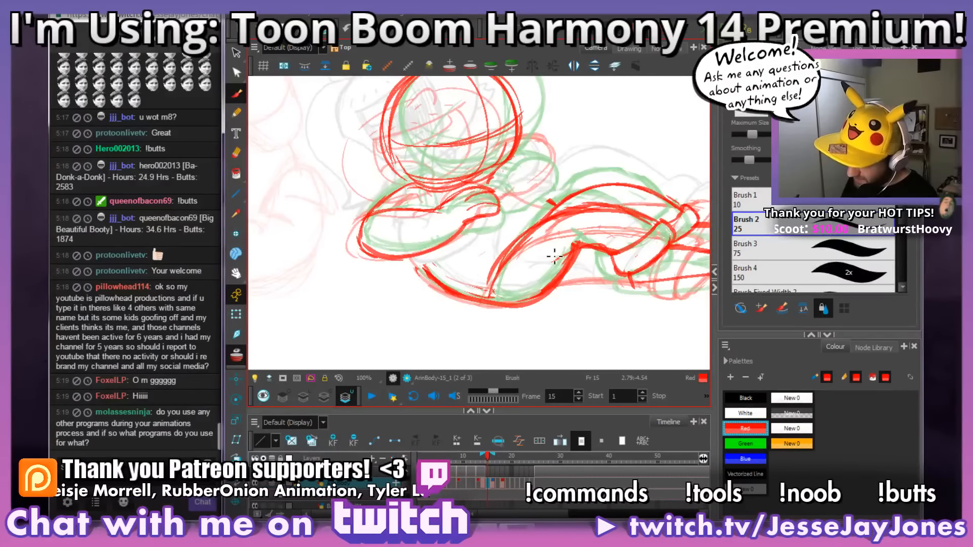
{"action": "left_click_drag", "start_coordinate": [560, 227], "coordinate": [486, 229]}
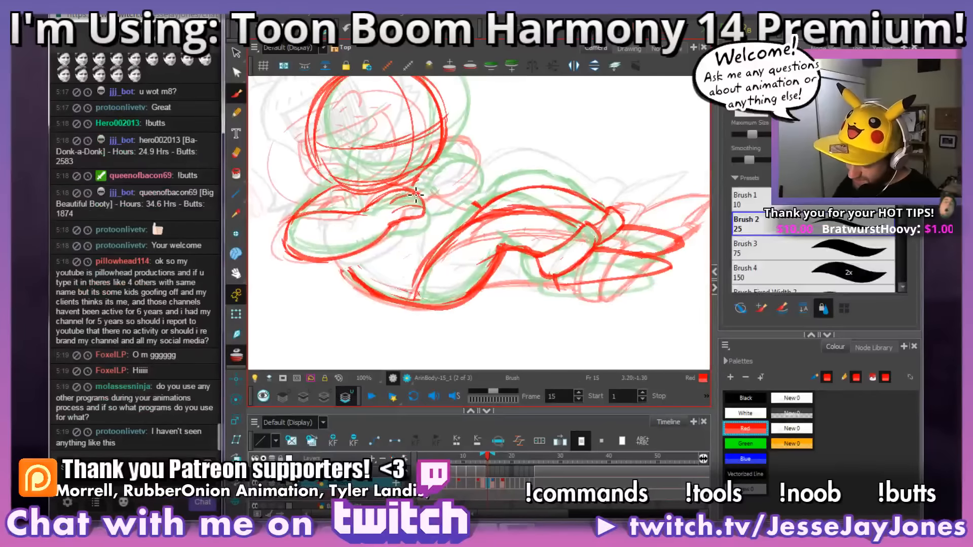
{"action": "left_click_drag", "start_coordinate": [418, 195], "coordinate": [424, 213]}
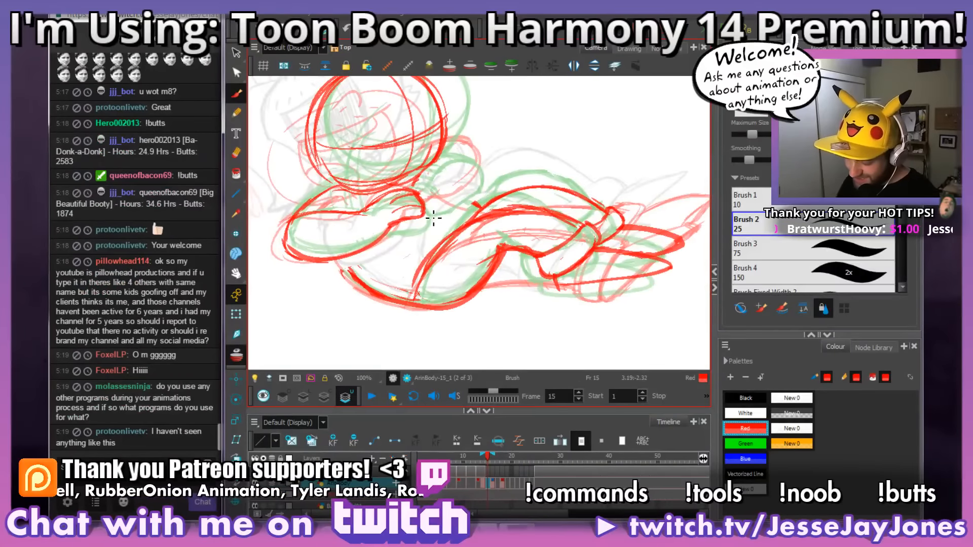
Step: Outline the far arm from its elbow to the wrist beside the near hand on frame 15
{"action": "mouse_move", "coordinate": [555, 217]}
{"action": "left_mouse_down"}
{"action": "mouse_move", "coordinate": [491, 206]}
{"action": "mouse_move", "coordinate": [443, 247]}
{"action": "left_mouse_up"}
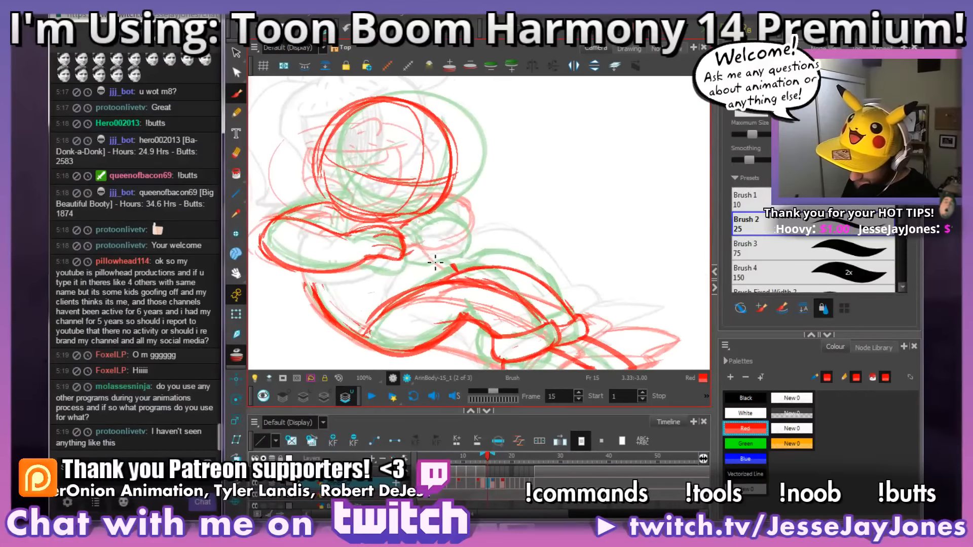
{"action": "left_click_drag", "start_coordinate": [440, 253], "coordinate": [430, 254]}
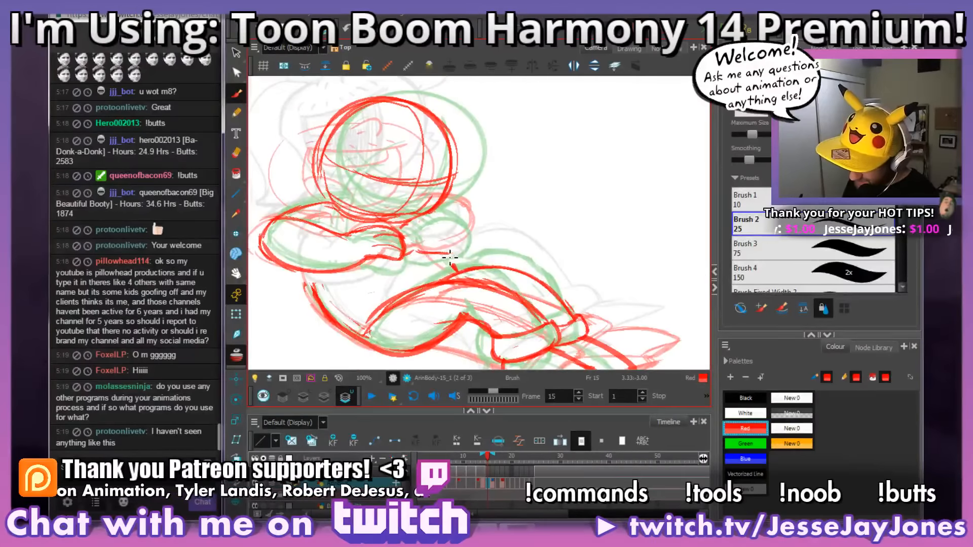
{"action": "mouse_move", "coordinate": [456, 214]}
{"action": "left_mouse_down"}
{"action": "mouse_move", "coordinate": [442, 202]}
{"action": "mouse_move", "coordinate": [470, 231]}
{"action": "mouse_move", "coordinate": [450, 258]}
{"action": "mouse_move", "coordinate": [403, 245]}
{"action": "left_mouse_up"}
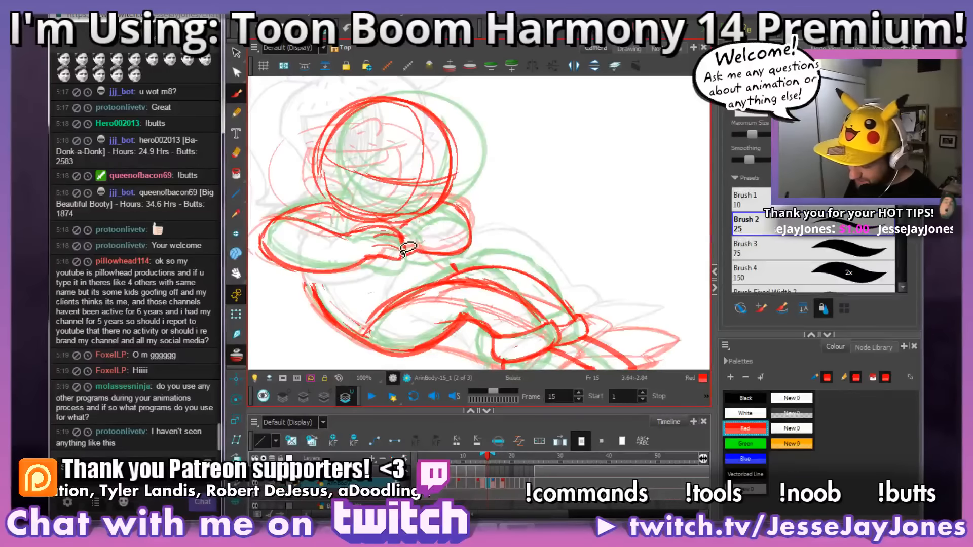
{"action": "left_click_drag", "start_coordinate": [498, 217], "coordinate": [485, 240]}
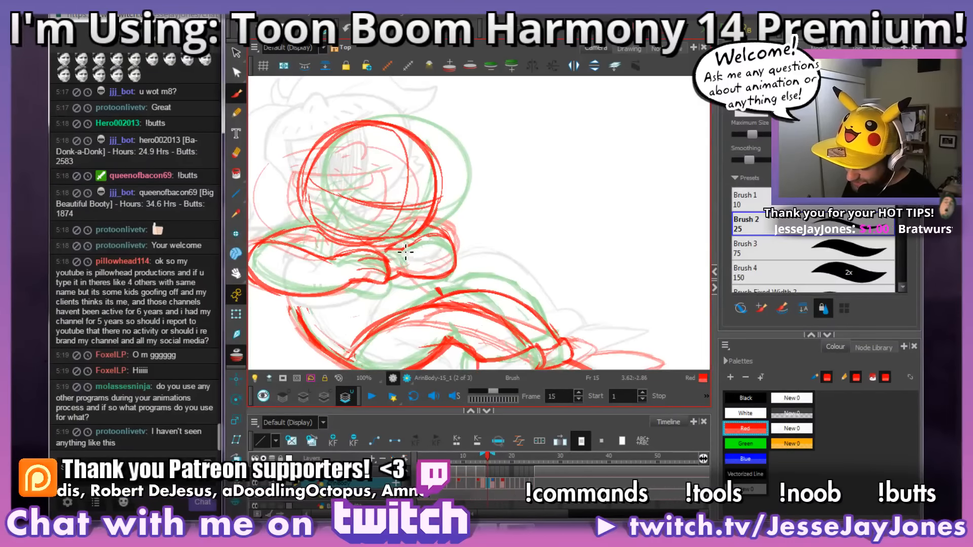
{"action": "mouse_move", "coordinate": [397, 256]}
{"action": "left_mouse_down"}
{"action": "mouse_move", "coordinate": [451, 236]}
{"action": "mouse_move", "coordinate": [383, 253]}
{"action": "mouse_move", "coordinate": [385, 242]}
{"action": "mouse_move", "coordinate": [332, 223]}
{"action": "mouse_move", "coordinate": [302, 238]}
{"action": "left_mouse_up"}
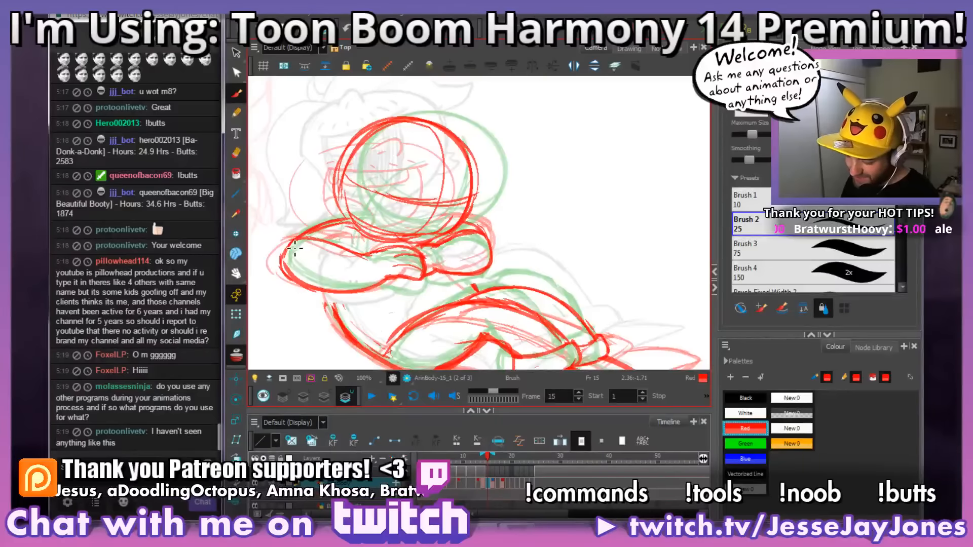
Step: Redraw the underside curve from the bent knee around the hip and trim the excess line outside it on frame 15
{"action": "key", "text": "space"}
{"action": "left_click_drag", "start_coordinate": [505, 293], "coordinate": [502, 262]}
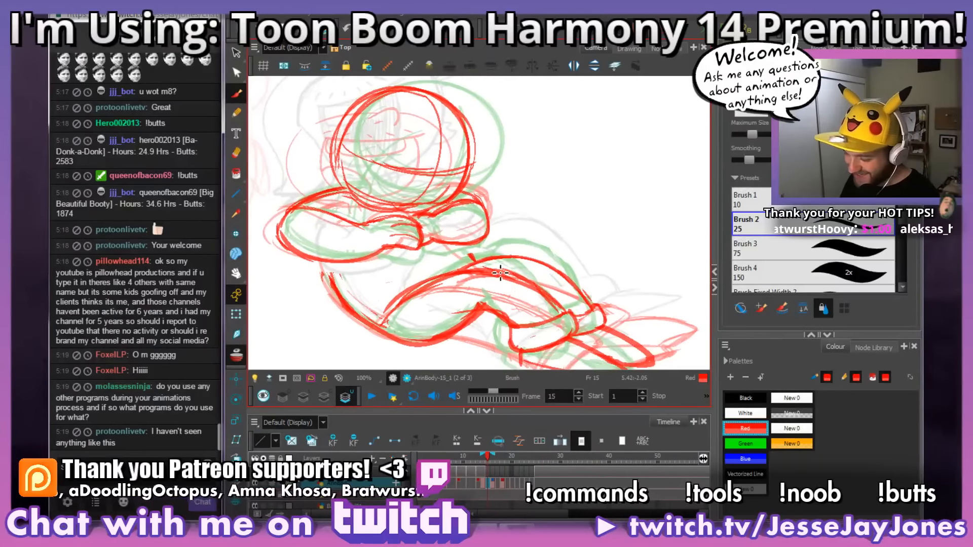
{"action": "mouse_move", "coordinate": [498, 313]}
{"action": "left_mouse_down"}
{"action": "mouse_move", "coordinate": [502, 261]}
{"action": "mouse_move", "coordinate": [502, 287]}
{"action": "left_mouse_up"}
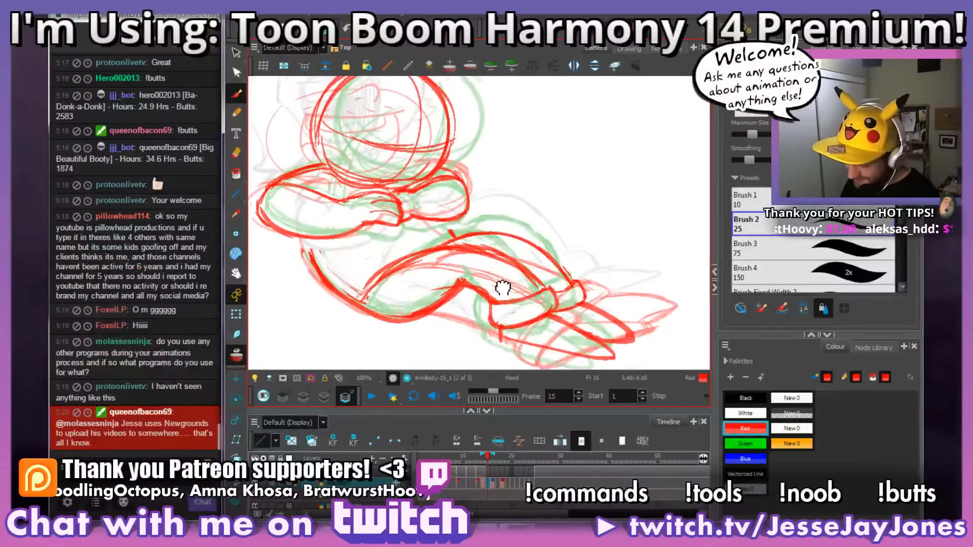
{"action": "left_click_drag", "start_coordinate": [446, 326], "coordinate": [503, 331]}
{"action": "mouse_move", "coordinate": [504, 331]}
{"action": "left_mouse_down"}
{"action": "mouse_move", "coordinate": [523, 259]}
{"action": "mouse_move", "coordinate": [429, 299]}
{"action": "left_mouse_up"}
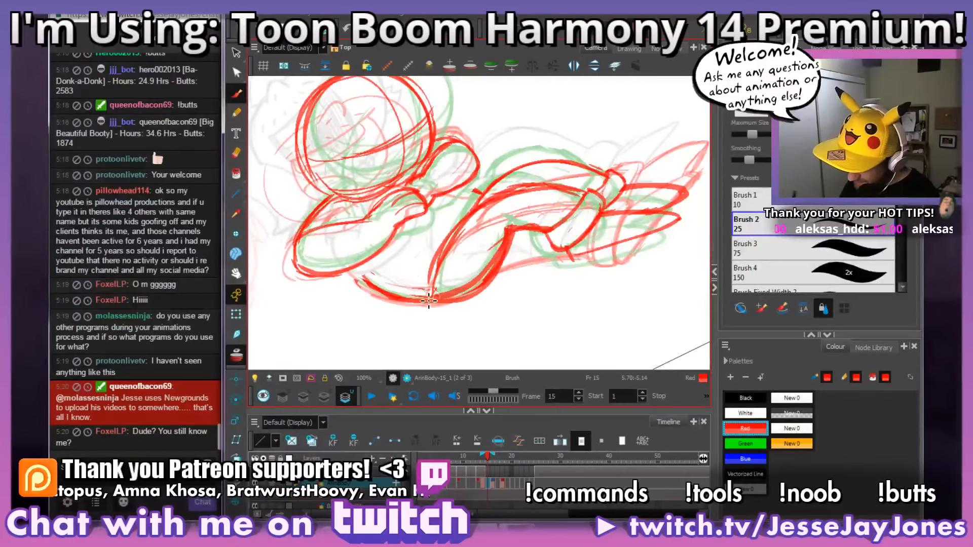
{"action": "key", "text": "ctrl+z"}
{"action": "mouse_move", "coordinate": [513, 230]}
{"action": "left_mouse_down"}
{"action": "mouse_move", "coordinate": [487, 279]}
{"action": "mouse_move", "coordinate": [422, 298]}
{"action": "left_mouse_up"}
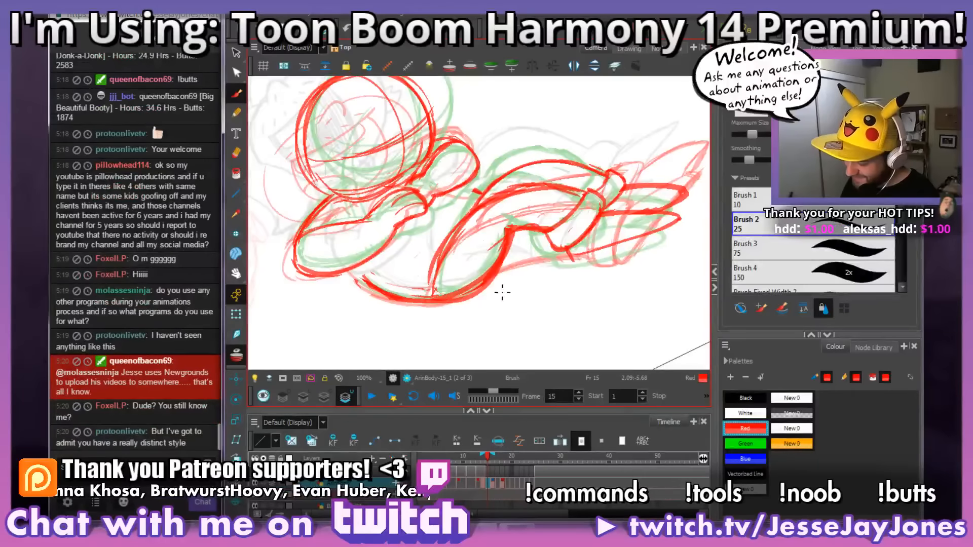
{"action": "mouse_move", "coordinate": [494, 286]}
{"action": "left_mouse_down"}
{"action": "mouse_move", "coordinate": [453, 309]}
{"action": "mouse_move", "coordinate": [499, 276]}
{"action": "left_mouse_up"}
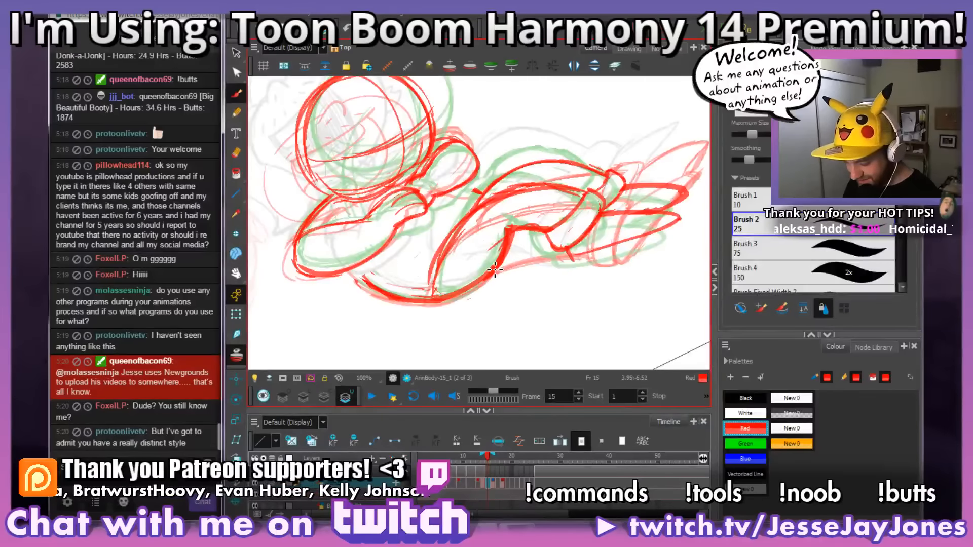
Step: Zoom out and level the rotated canvas to examine the whole frame 15 pose against the neighbouring drawings
{"action": "key", "text": "space"}
{"action": "mouse_move", "coordinate": [548, 266]}
{"action": "left_mouse_down"}
{"action": "mouse_move", "coordinate": [519, 275]}
{"action": "mouse_move", "coordinate": [573, 260]}
{"action": "mouse_move", "coordinate": [565, 276]}
{"action": "left_mouse_up"}
{"action": "key", "text": "1"}
{"action": "key", "text": "1"}
{"action": "key", "text": "1"}
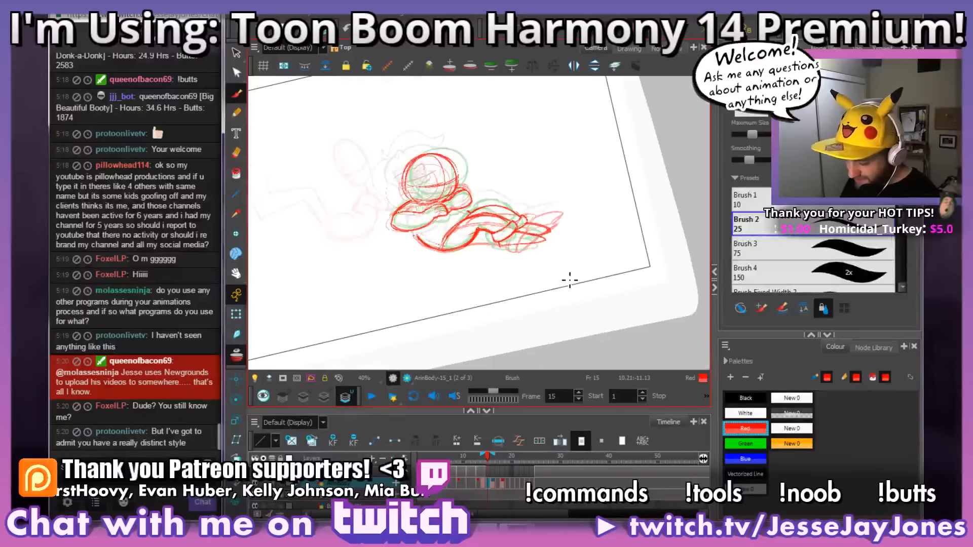
{"action": "key", "text": "space"}
{"action": "left_click_drag", "start_coordinate": [513, 233], "coordinate": [512, 255]}
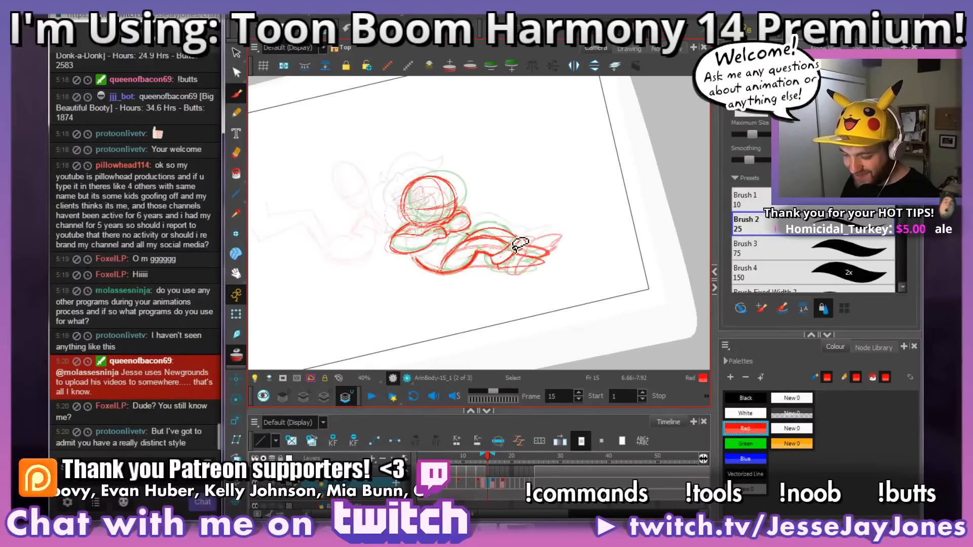
{"action": "left_click_drag", "start_coordinate": [589, 208], "coordinate": [592, 216]}
{"action": "key", "text": "space"}
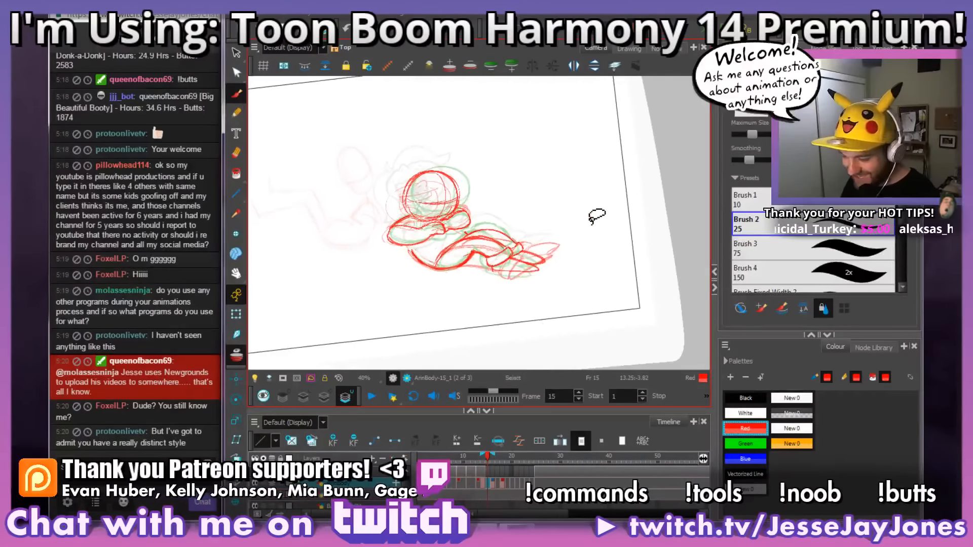
{"action": "left_click_drag", "start_coordinate": [500, 296], "coordinate": [518, 295]}
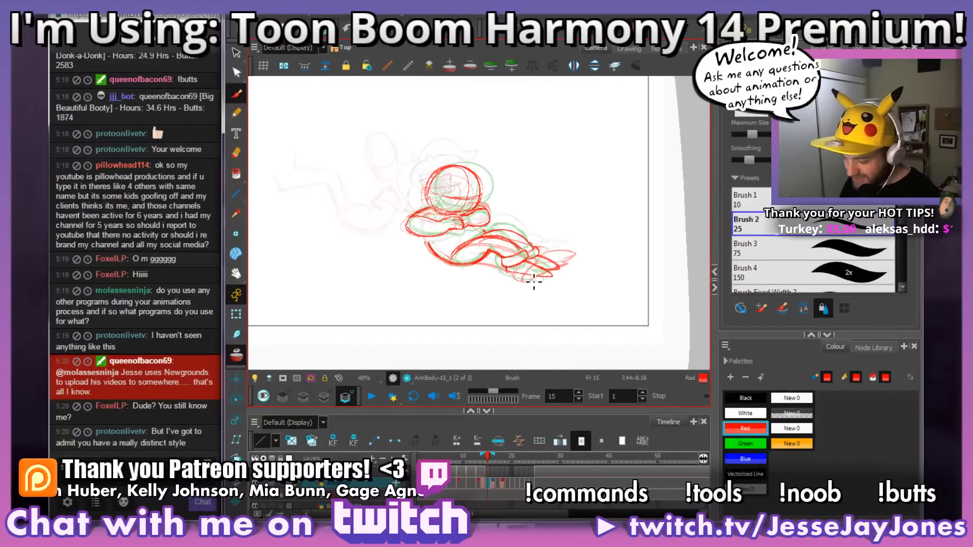
{"action": "key", "text": "shift+x"}
{"action": "left_click_drag", "start_coordinate": [527, 259], "coordinate": [567, 266]}
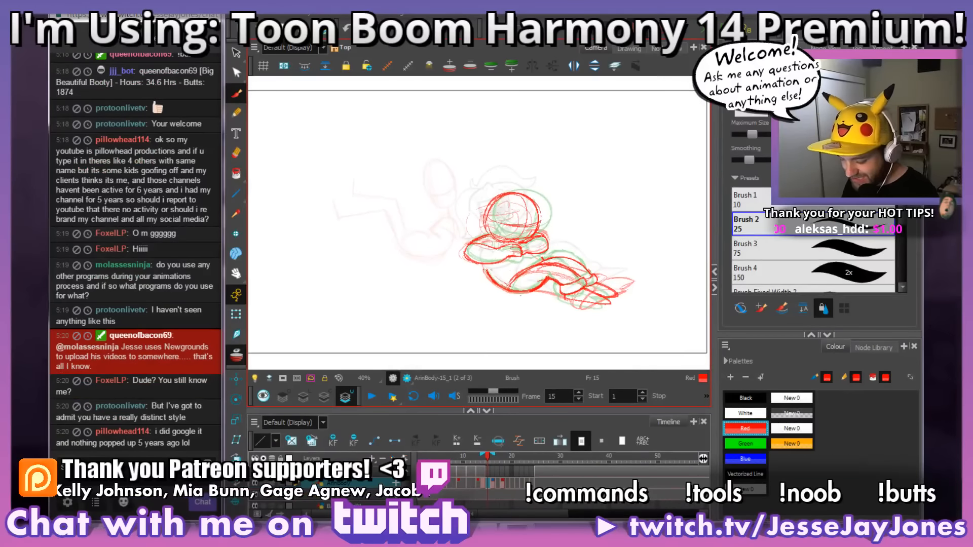
Step: Switch to Windows Explorer and play GameGrumps_Laura_v05.avi from the EXPORTS folder of _GameGrumps
{"action": "key", "text": "super+e"}
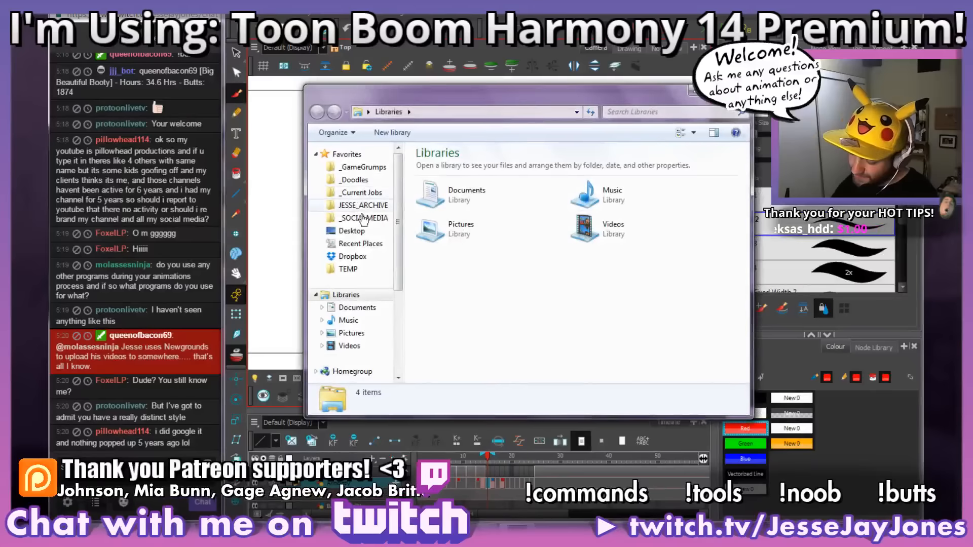
{"action": "left_click", "coordinate": [363, 166]}
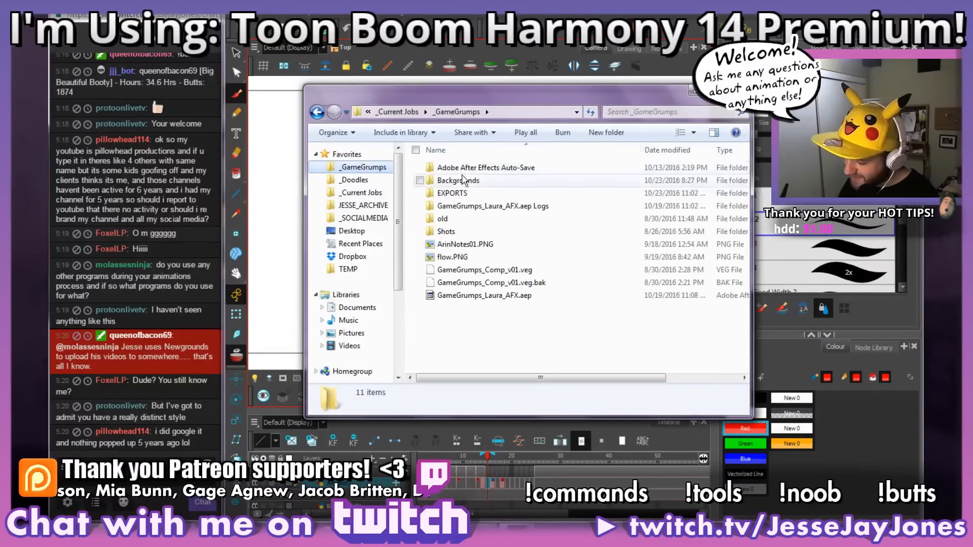
{"action": "double_click", "coordinate": [456, 193]}
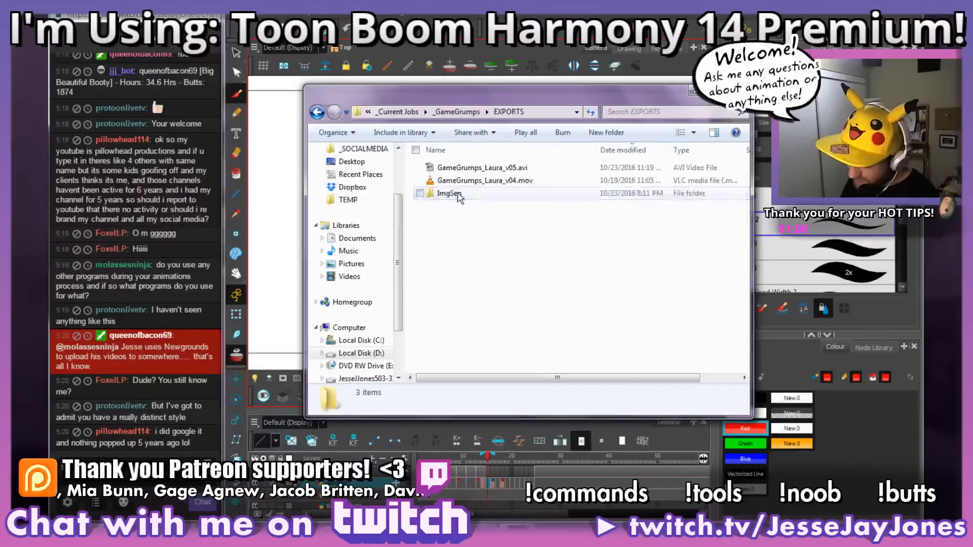
{"action": "left_click", "coordinate": [438, 170]}
{"action": "double_click", "coordinate": [438, 169]}
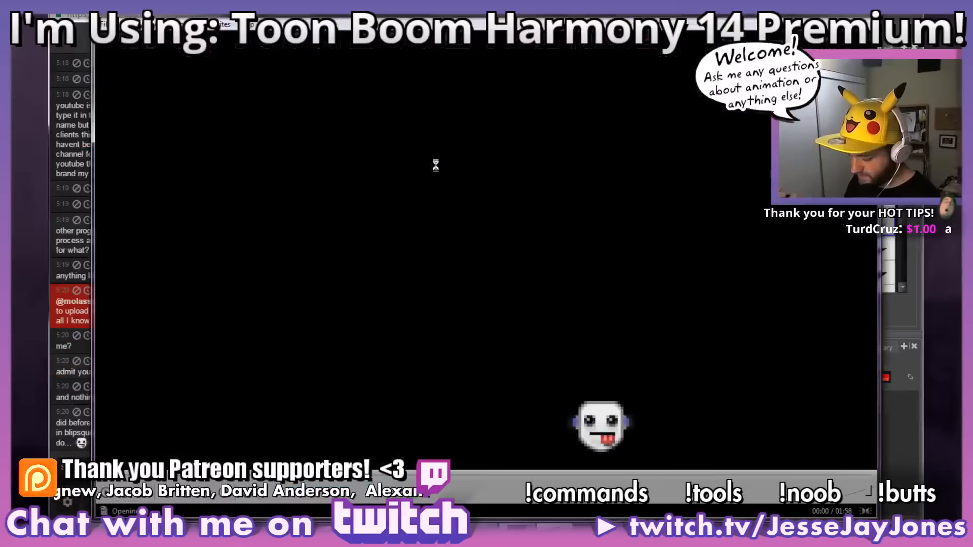
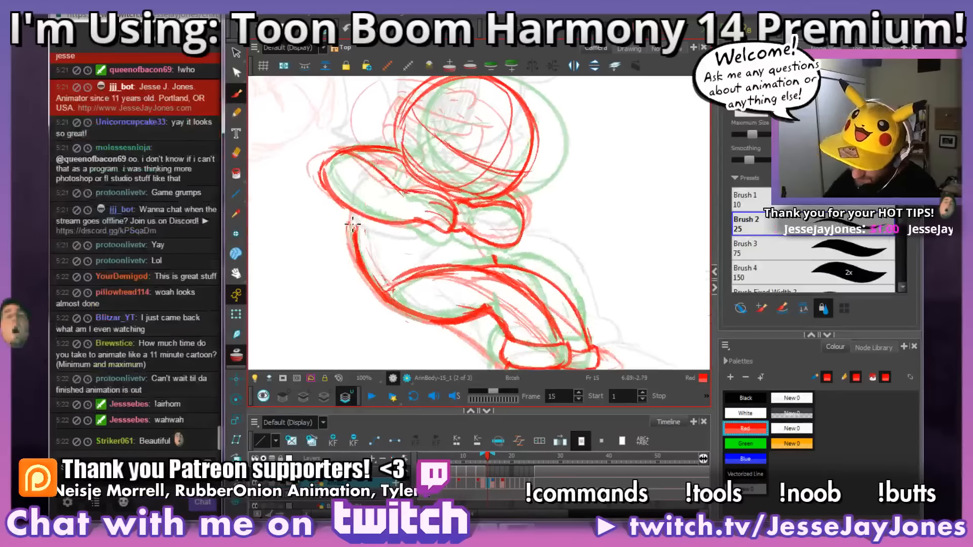
Step: Strengthen the back contour just beneath the near elbow on frame 15
{"action": "left_click_drag", "start_coordinate": [353, 239], "coordinate": [360, 257]}
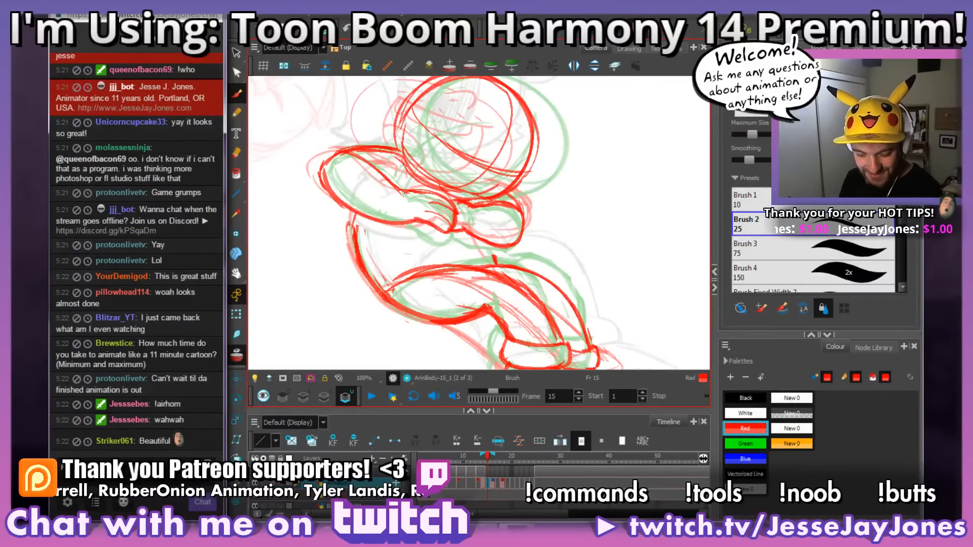
{"action": "key", "text": "Tab"}
{"action": "key", "text": "Return"}
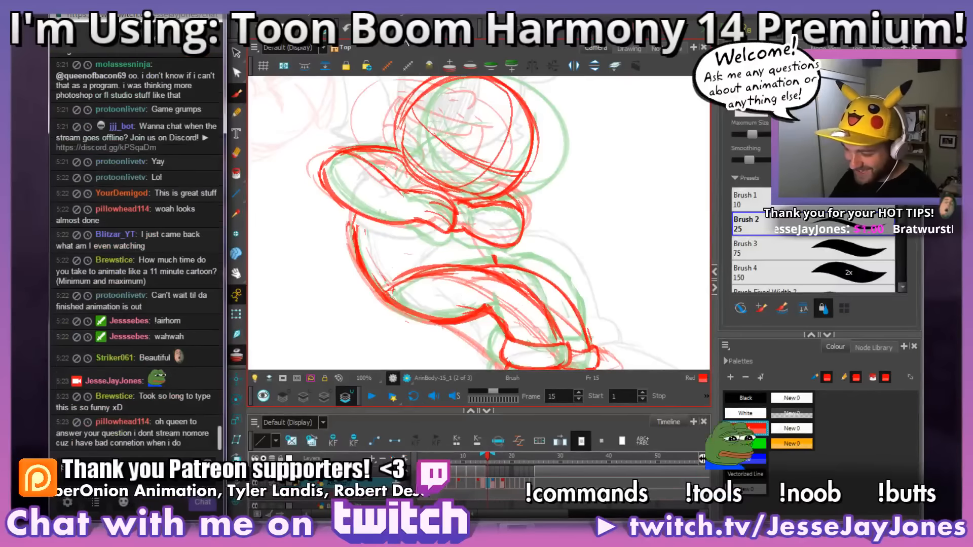
Step: Draw the short belly line from the far hand down to the top of the raised thigh on frame 15
{"action": "left_click_drag", "start_coordinate": [538, 277], "coordinate": [504, 276]}
{"action": "mouse_move", "coordinate": [571, 345]}
{"action": "left_mouse_down"}
{"action": "mouse_move", "coordinate": [603, 287]}
{"action": "mouse_move", "coordinate": [566, 319]}
{"action": "mouse_move", "coordinate": [588, 305]}
{"action": "mouse_move", "coordinate": [540, 292]}
{"action": "left_mouse_up"}
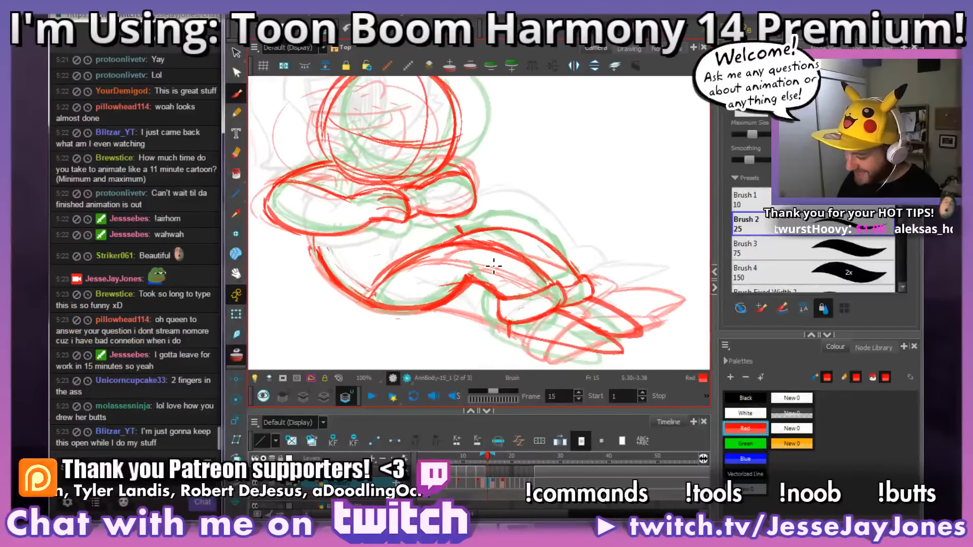
{"action": "left_click_drag", "start_coordinate": [501, 191], "coordinate": [536, 243]}
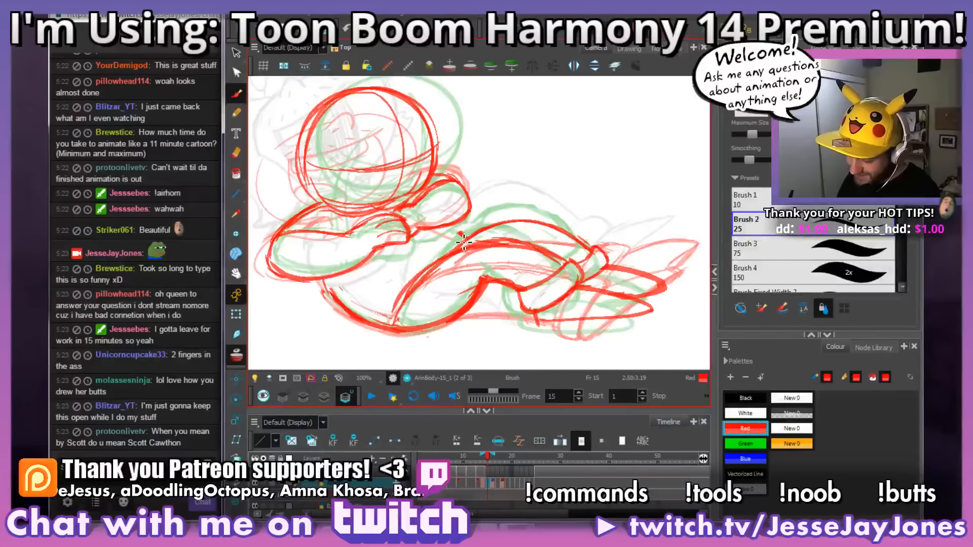
{"action": "mouse_move", "coordinate": [467, 238]}
{"action": "left_mouse_down"}
{"action": "mouse_move", "coordinate": [447, 230]}
{"action": "mouse_move", "coordinate": [470, 231]}
{"action": "left_mouse_up"}
{"action": "key", "text": "space"}
{"action": "left_click_drag", "start_coordinate": [551, 269], "coordinate": [519, 263]}
{"action": "key", "text": "s"}
{"action": "key", "text": "ctrl+z"}
{"action": "key", "text": "space"}
{"action": "mouse_move", "coordinate": [450, 238]}
{"action": "left_mouse_down"}
{"action": "mouse_move", "coordinate": [485, 232]}
{"action": "mouse_move", "coordinate": [560, 294]}
{"action": "left_mouse_up"}
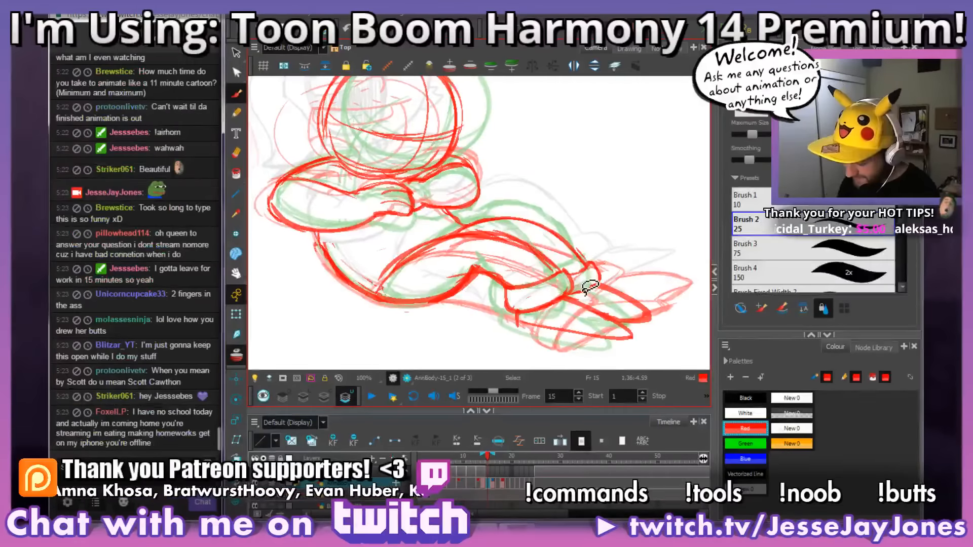
{"action": "left_click_drag", "start_coordinate": [546, 289], "coordinate": [496, 276]}
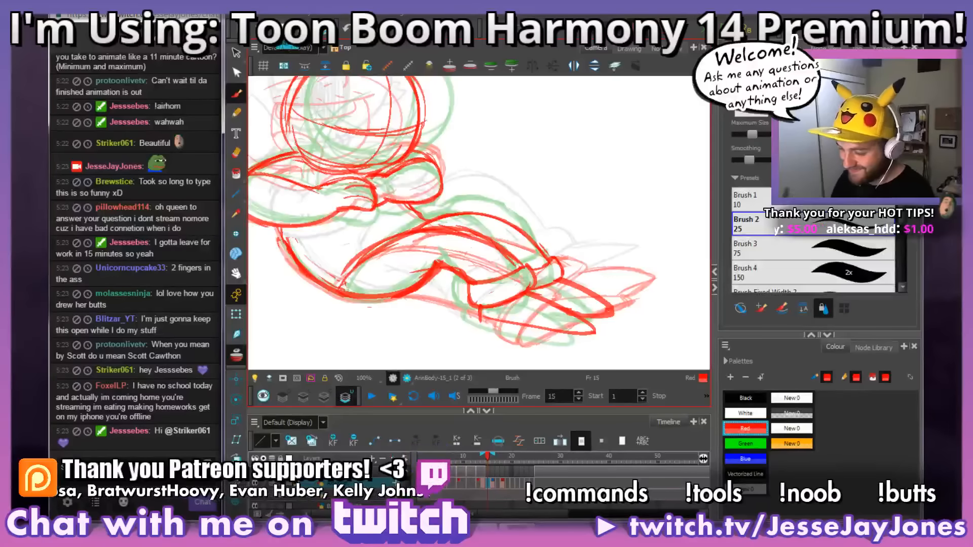
Step: Compare the hip, legs and feet of frame 15 with the drawing on frame 12
{"action": "key", "text": "alt+s"}
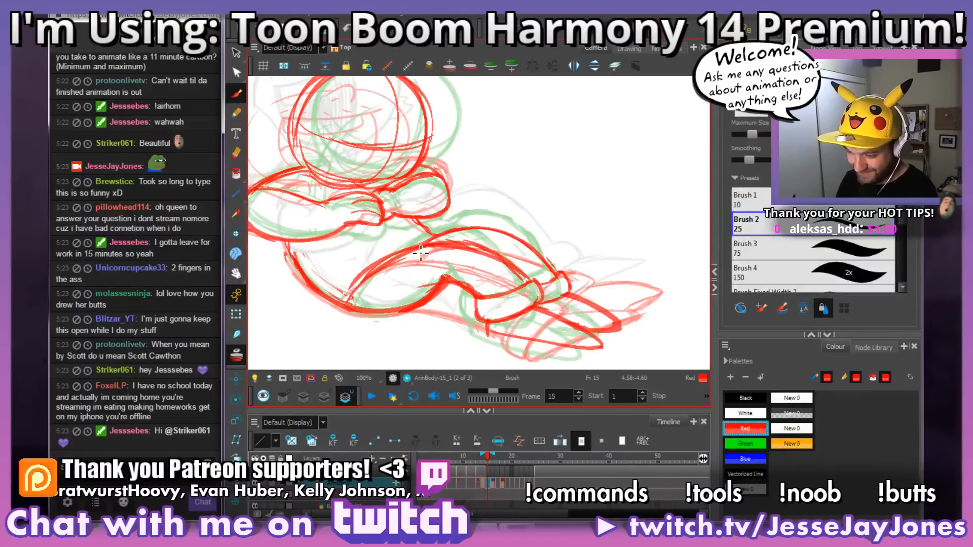
{"action": "key", "text": "alt+b"}
{"action": "key", "text": "alt+s"}
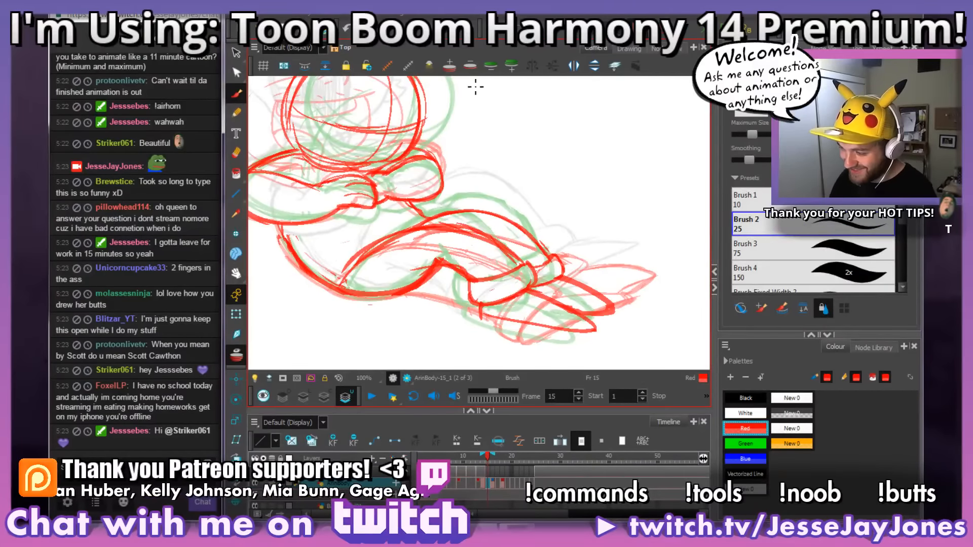
{"action": "key", "text": "space"}
{"action": "left_click_drag", "start_coordinate": [495, 304], "coordinate": [484, 279]}
{"action": "left_click_drag", "start_coordinate": [349, 282], "coordinate": [404, 292]}
{"action": "key", "text": "space"}
{"action": "mouse_move", "coordinate": [533, 302]}
{"action": "left_mouse_down"}
{"action": "mouse_move", "coordinate": [511, 307]}
{"action": "mouse_move", "coordinate": [542, 312]}
{"action": "mouse_move", "coordinate": [558, 301]}
{"action": "mouse_move", "coordinate": [557, 316]}
{"action": "mouse_move", "coordinate": [549, 312]}
{"action": "left_mouse_up"}
{"action": "key", "text": "space"}
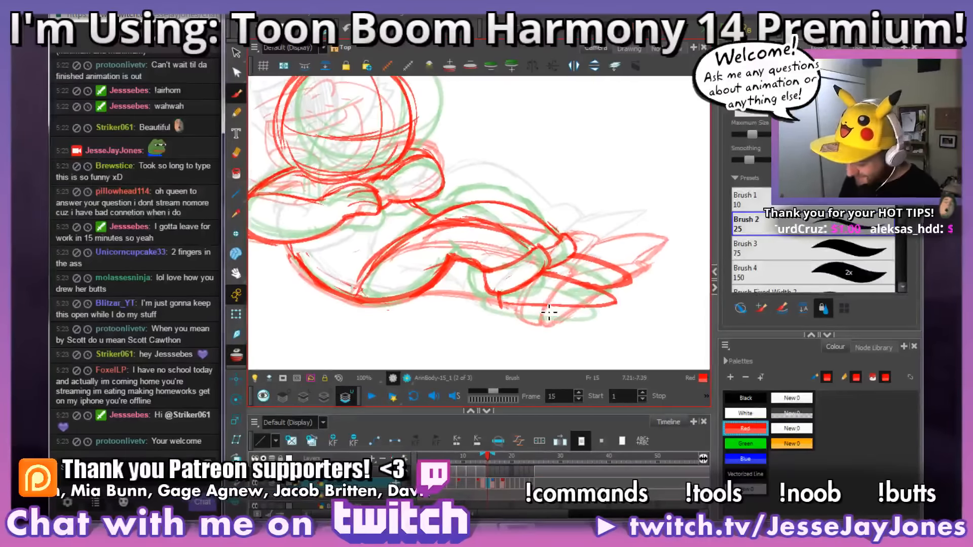
{"action": "key", "text": "comma"}
{"action": "key", "text": "comma"}
{"action": "key", "text": "comma"}
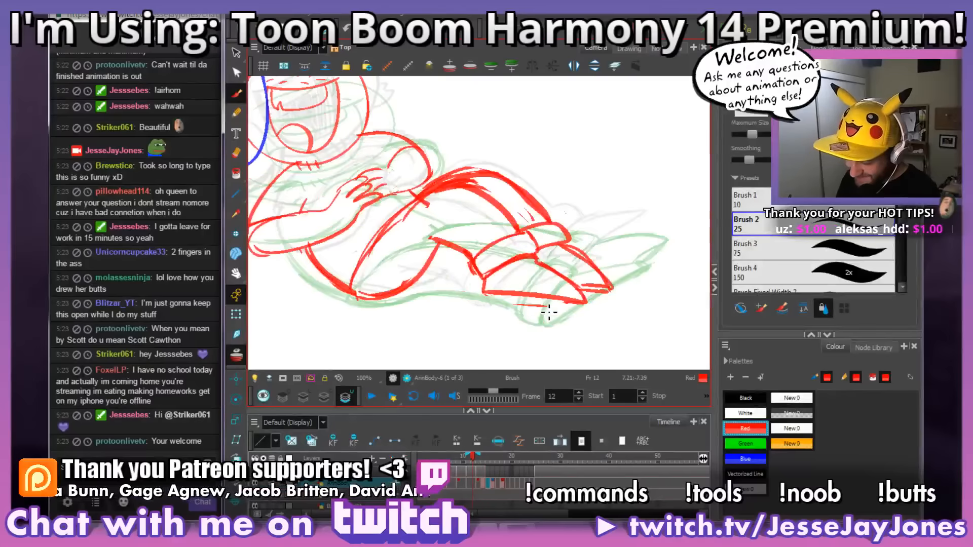
{"action": "key", "text": "period"}
{"action": "key", "text": "period"}
{"action": "key", "text": "period"}
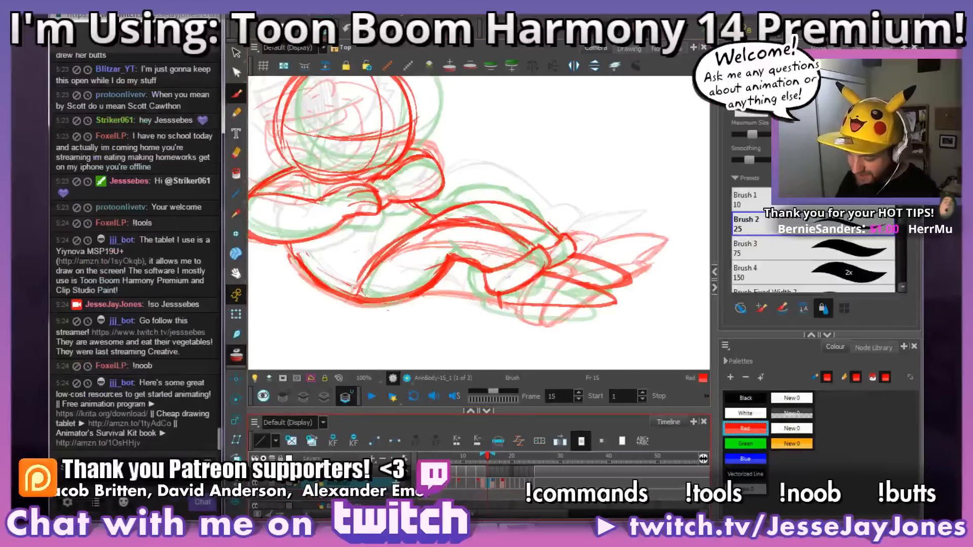
Step: Flip through the neighbouring drawings up to frame 18 and compare its leg and foot positions with frames 15 and 17
{"action": "left_click_drag", "start_coordinate": [387, 228], "coordinate": [441, 280]}
{"action": "left_click_drag", "start_coordinate": [518, 302], "coordinate": [531, 315]}
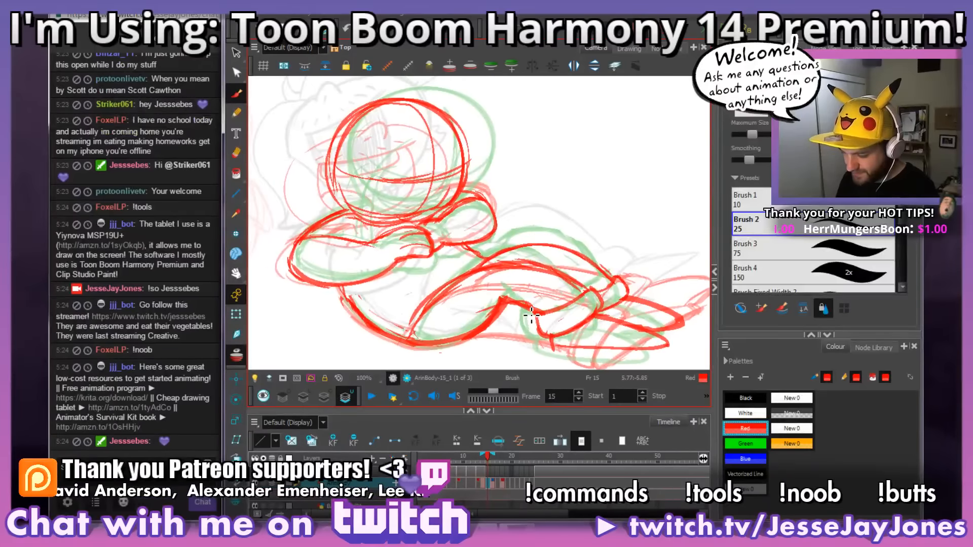
{"action": "key", "text": "."}
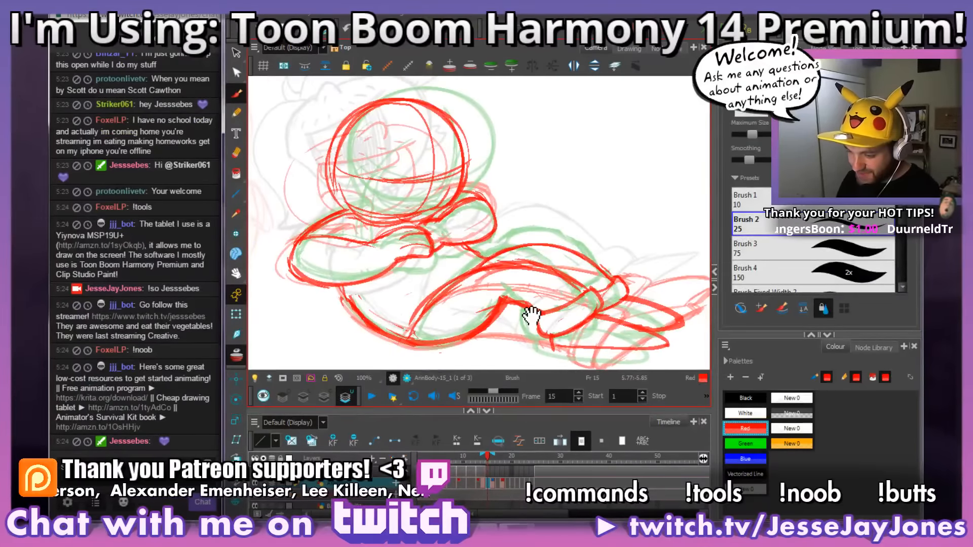
{"action": "left_click_drag", "start_coordinate": [530, 316], "coordinate": [494, 289]}
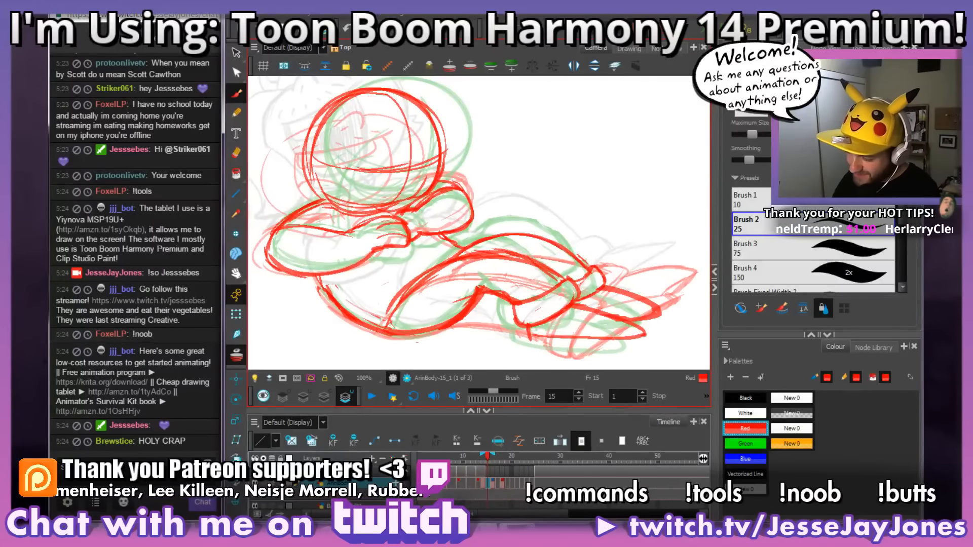
{"action": "left_click_drag", "start_coordinate": [568, 327], "coordinate": [504, 305]}
{"action": "left_click_drag", "start_coordinate": [586, 343], "coordinate": [563, 331]}
{"action": "key", "text": "f"}
{"action": "key", "text": "g"}
{"action": "key", "text": "f"}
{"action": "key", "text": "g"}
{"action": "key", "text": "g"}
{"action": "key", "text": "g"}
{"action": "key", "text": "g"}
{"action": "key", "text": "g"}
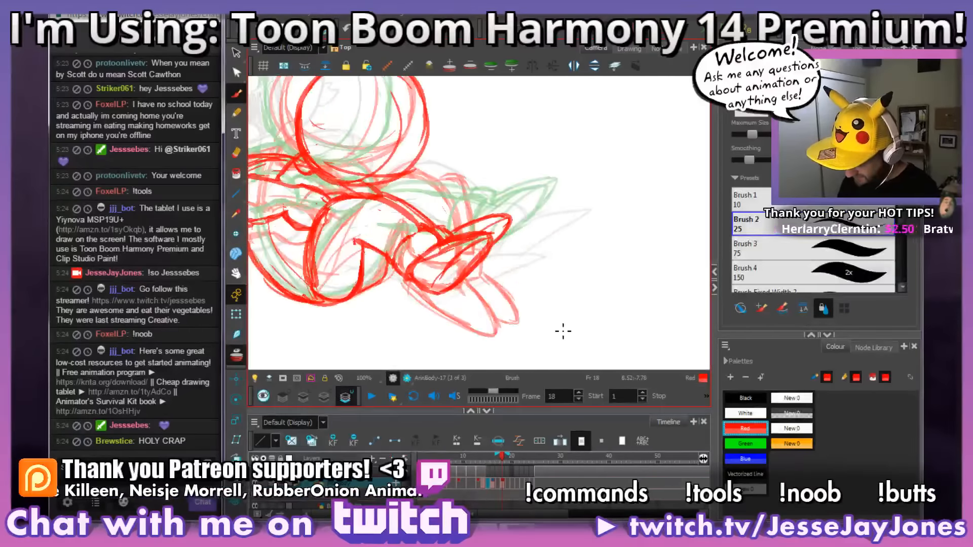
{"action": "key", "text": "f"}
{"action": "key", "text": "g"}
{"action": "key", "text": "space"}
{"action": "mouse_move", "coordinate": [543, 333]}
{"action": "left_mouse_down"}
{"action": "mouse_move", "coordinate": [569, 333]}
{"action": "mouse_move", "coordinate": [552, 322]}
{"action": "left_mouse_up"}
{"action": "key", "text": "comma"}
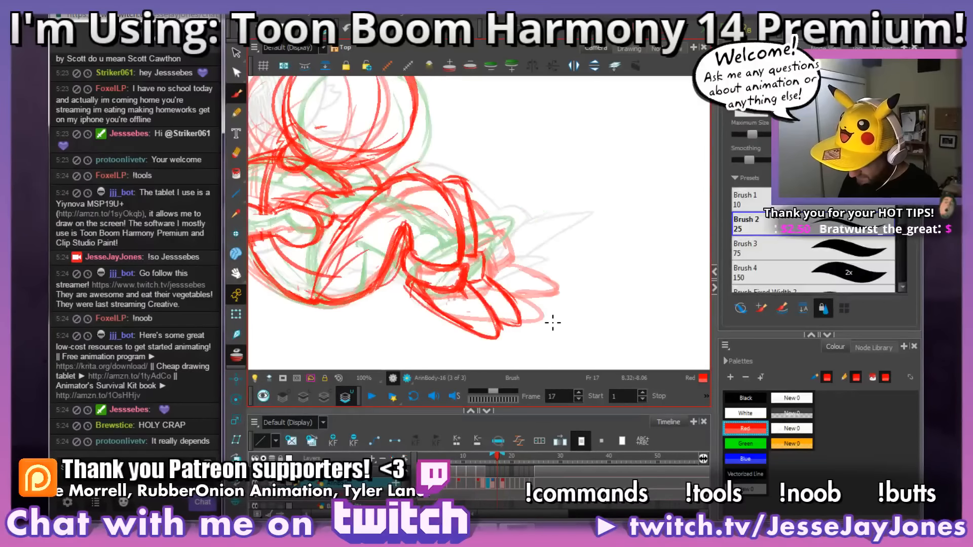
{"action": "key", "text": "period"}
Step: Thicken the outline of the raised foot on frame 18 and erase the stray lines around it
{"action": "left_click_drag", "start_coordinate": [517, 267], "coordinate": [539, 265]}
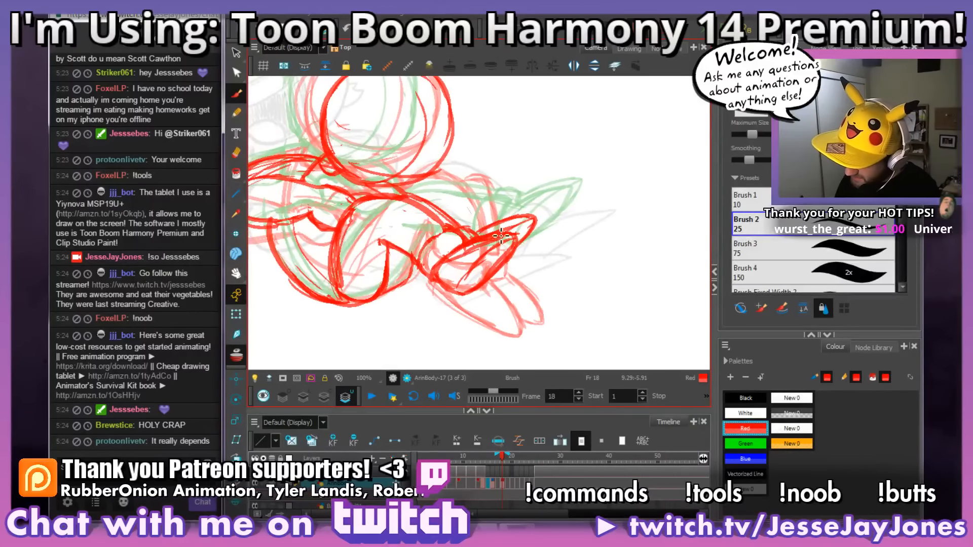
{"action": "mouse_move", "coordinate": [480, 240]}
{"action": "left_mouse_down"}
{"action": "mouse_move", "coordinate": [547, 226]}
{"action": "mouse_move", "coordinate": [540, 237]}
{"action": "mouse_move", "coordinate": [521, 230]}
{"action": "mouse_move", "coordinate": [538, 235]}
{"action": "mouse_move", "coordinate": [488, 287]}
{"action": "mouse_move", "coordinate": [514, 251]}
{"action": "left_mouse_up"}
{"action": "key", "text": "alt+e"}
{"action": "left_click_drag", "start_coordinate": [486, 279], "coordinate": [477, 284]}
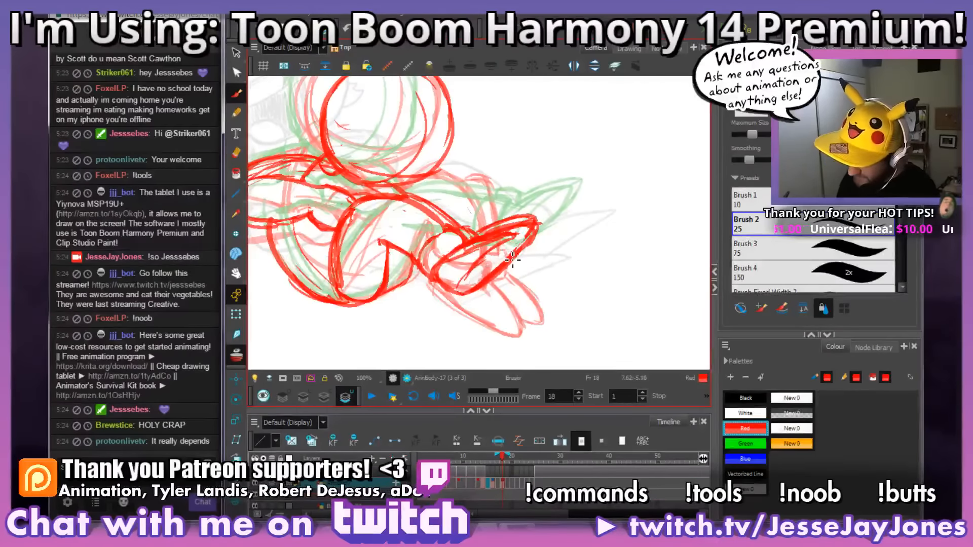
{"action": "key", "text": "1"}
{"action": "key", "text": "1"}
{"action": "key", "text": "2"}
{"action": "key", "text": "2"}
{"action": "mouse_move", "coordinate": [514, 251]}
{"action": "left_mouse_down"}
{"action": "mouse_move", "coordinate": [501, 258]}
{"action": "mouse_move", "coordinate": [517, 237]}
{"action": "mouse_move", "coordinate": [467, 255]}
{"action": "mouse_move", "coordinate": [504, 238]}
{"action": "mouse_move", "coordinate": [457, 264]}
{"action": "mouse_move", "coordinate": [524, 232]}
{"action": "mouse_move", "coordinate": [469, 258]}
{"action": "left_mouse_up"}
{"action": "left_click_drag", "start_coordinate": [563, 271], "coordinate": [610, 246]}
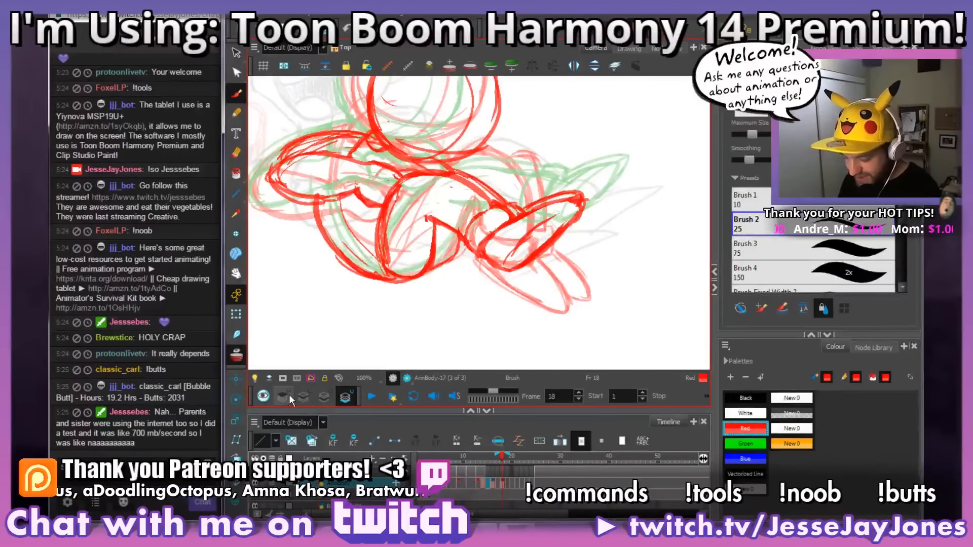
Step: Examine the whole frame 18 pose and scrub the timeline to the cleaner laughing drawing on frame 25
{"action": "left_click_drag", "start_coordinate": [615, 261], "coordinate": [569, 283]}
{"action": "key", "text": "1"}
{"action": "key", "text": "1"}
{"action": "key", "text": "1"}
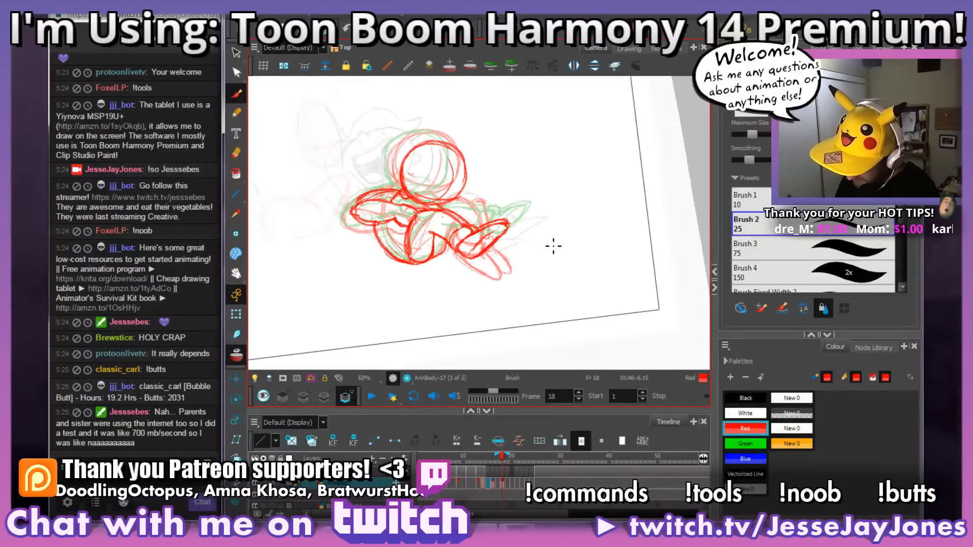
{"action": "key", "text": "2"}
{"action": "left_click_drag", "start_coordinate": [435, 278], "coordinate": [456, 278]}
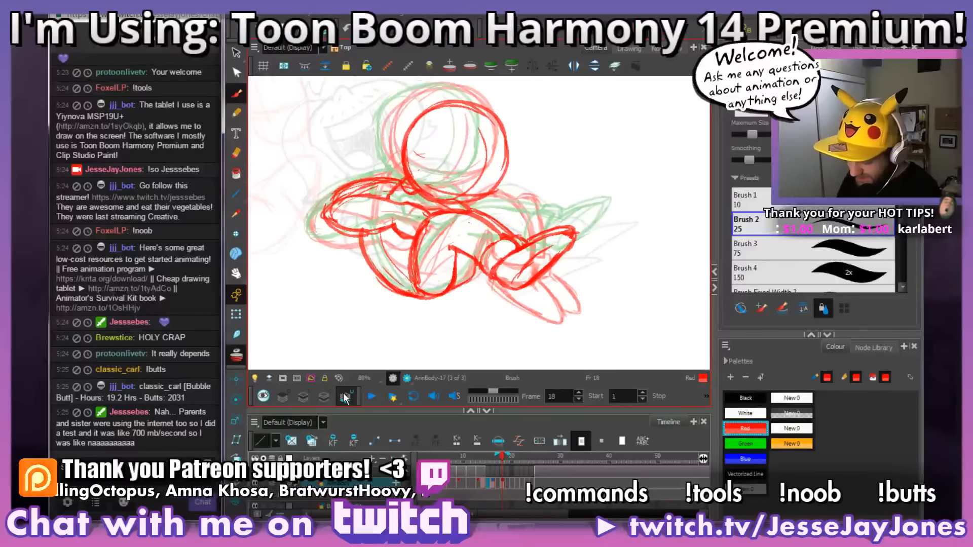
{"action": "key", "text": "1"}
{"action": "key", "text": "1"}
{"action": "key", "text": "1"}
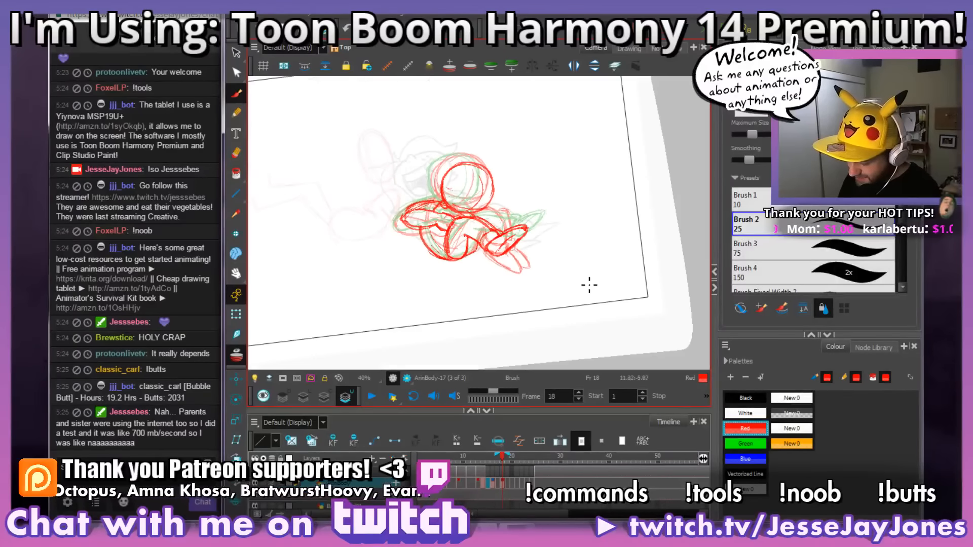
{"action": "mouse_move", "coordinate": [501, 457]}
{"action": "left_mouse_down"}
{"action": "mouse_move", "coordinate": [474, 469]}
{"action": "mouse_move", "coordinate": [553, 471]}
{"action": "mouse_move", "coordinate": [537, 482]}
{"action": "left_mouse_up"}
{"action": "key", "text": "shift+m"}
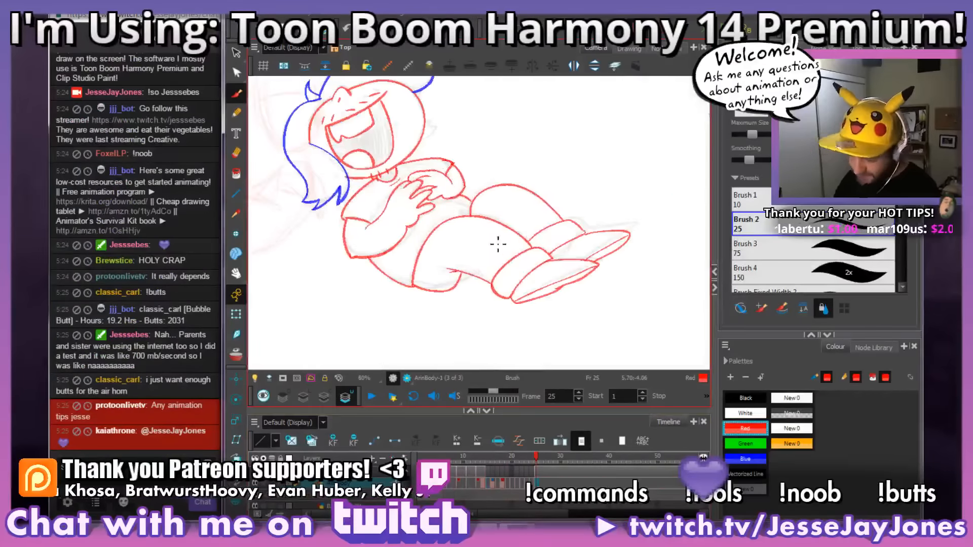
Step: Try a black MrNatural bitmap brush stroke along the mouth's upper edge on the Line Art layer of frame 25
{"action": "left_click", "coordinate": [303, 398]}
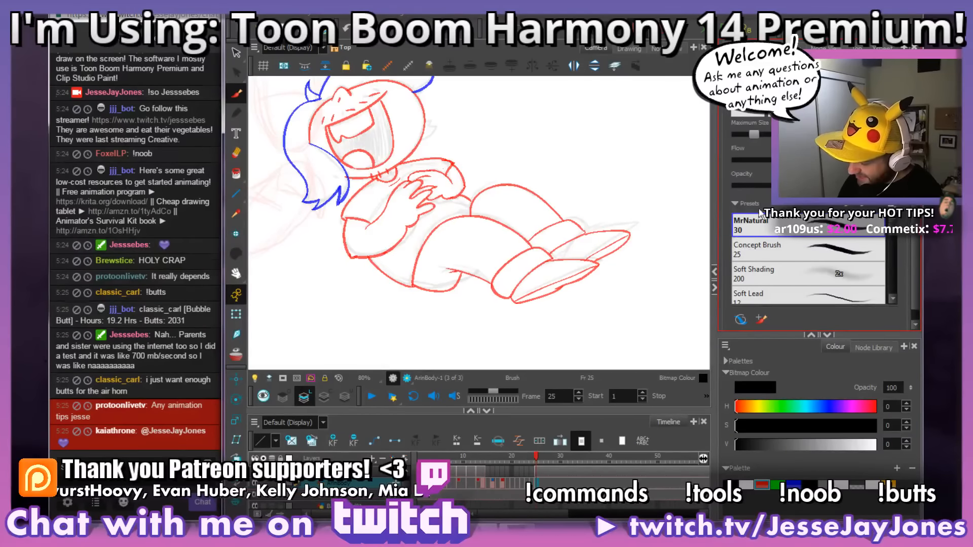
{"action": "scroll", "coordinate": [557, 238], "scroll_direction": "up", "scroll_amount": 2}
{"action": "left_click_drag", "start_coordinate": [351, 137], "coordinate": [362, 149]}
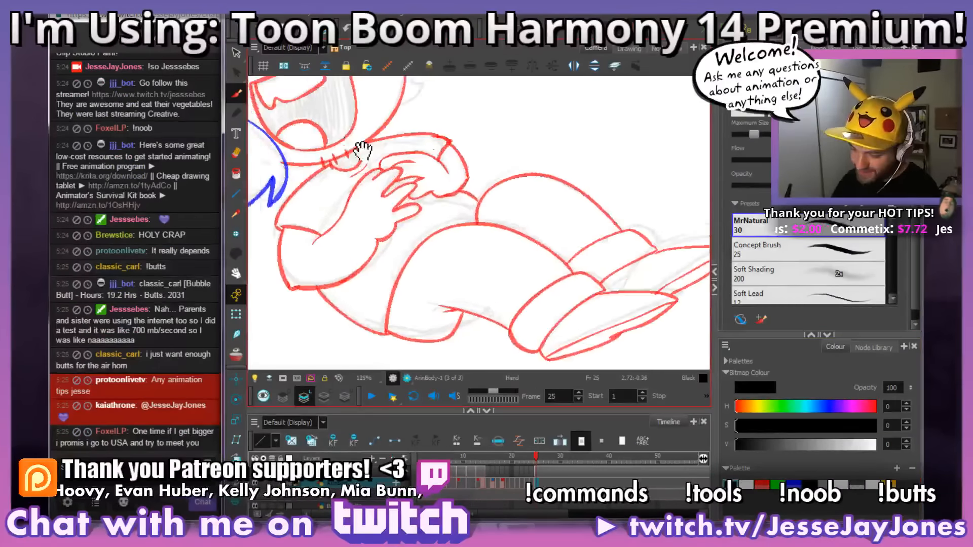
{"action": "scroll", "coordinate": [363, 150], "scroll_direction": "up", "scroll_amount": 2}
{"action": "left_click_drag", "start_coordinate": [505, 100], "coordinate": [307, 206]}
{"action": "left_click_drag", "start_coordinate": [507, 213], "coordinate": [511, 202]}
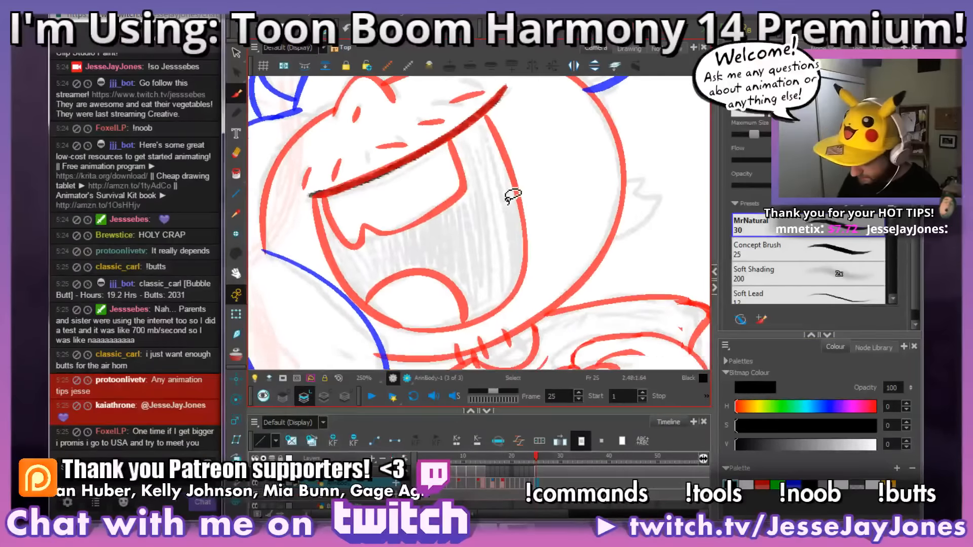
{"action": "key", "text": "ctrl+z"}
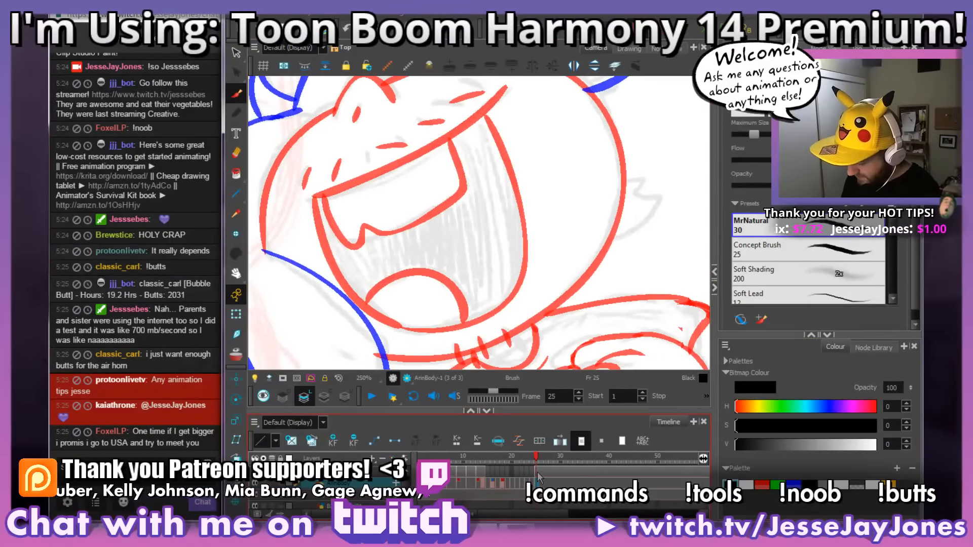
Step: Trace the near hand's wrist and fingers in black with the MrNatural brush on frame 25
{"action": "left_click_drag", "start_coordinate": [541, 287], "coordinate": [465, 144]}
{"action": "mouse_move", "coordinate": [410, 315]}
{"action": "left_mouse_down"}
{"action": "mouse_move", "coordinate": [450, 249]}
{"action": "mouse_move", "coordinate": [484, 225]}
{"action": "left_mouse_up"}
{"action": "left_click_drag", "start_coordinate": [542, 256], "coordinate": [492, 217]}
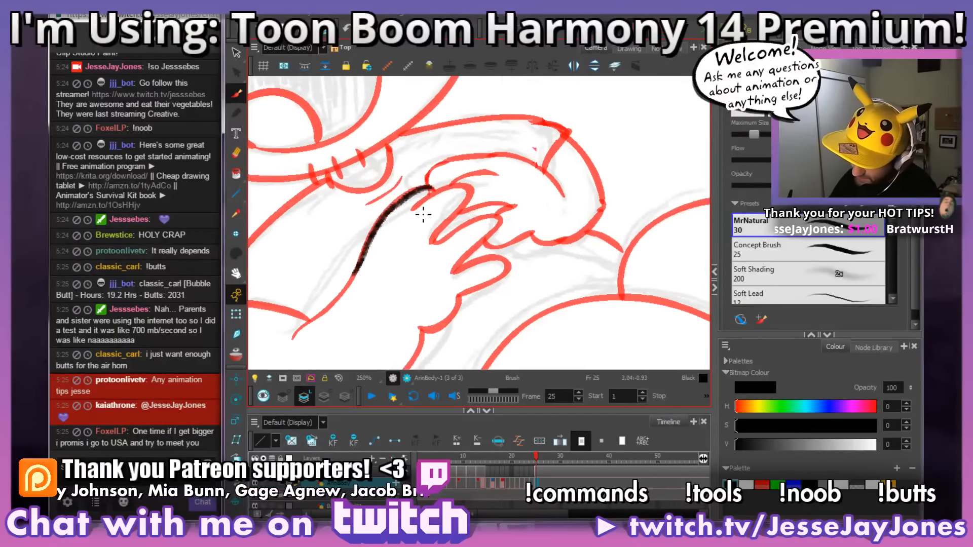
{"action": "mouse_move", "coordinate": [430, 190]}
{"action": "left_mouse_down"}
{"action": "mouse_move", "coordinate": [476, 192]}
{"action": "mouse_move", "coordinate": [446, 237]}
{"action": "mouse_move", "coordinate": [506, 220]}
{"action": "mouse_move", "coordinate": [502, 237]}
{"action": "mouse_move", "coordinate": [448, 272]}
{"action": "left_mouse_up"}
{"action": "left_click_drag", "start_coordinate": [512, 268], "coordinate": [542, 183]}
{"action": "mouse_move", "coordinate": [501, 175]}
{"action": "left_mouse_down"}
{"action": "mouse_move", "coordinate": [479, 192]}
{"action": "mouse_move", "coordinate": [505, 178]}
{"action": "mouse_move", "coordinate": [522, 185]}
{"action": "mouse_move", "coordinate": [491, 223]}
{"action": "left_mouse_up"}
{"action": "mouse_move", "coordinate": [492, 223]}
{"action": "left_mouse_down"}
{"action": "mouse_move", "coordinate": [531, 191]}
{"action": "mouse_move", "coordinate": [488, 228]}
{"action": "left_mouse_up"}
{"action": "scroll", "coordinate": [527, 213], "scroll_direction": "down", "scroll_amount": 5}
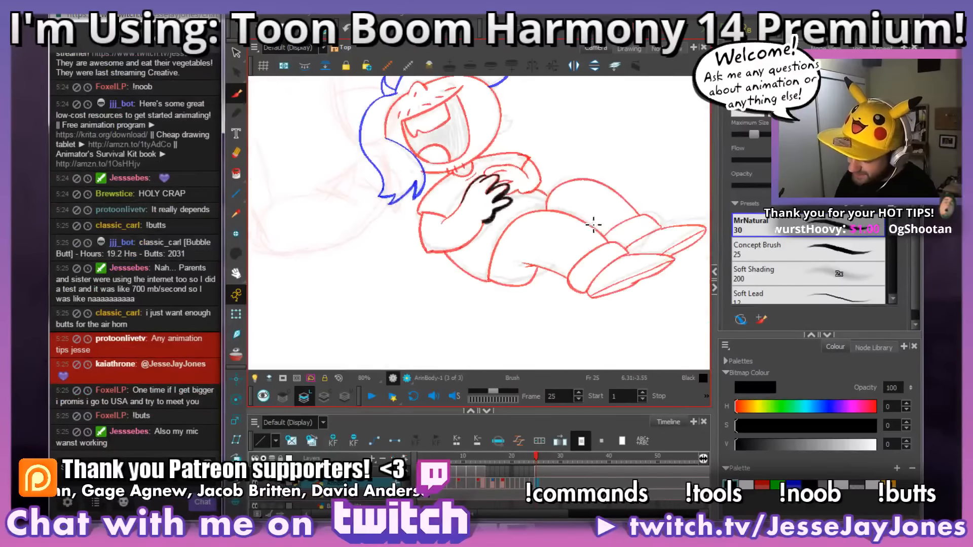
Step: Check the vector brush on the Colour Art layer and undo the black hand strokes on the Line Art layer
{"action": "scroll", "coordinate": [547, 241], "scroll_direction": "up", "scroll_amount": 3}
{"action": "left_click", "coordinate": [325, 396]}
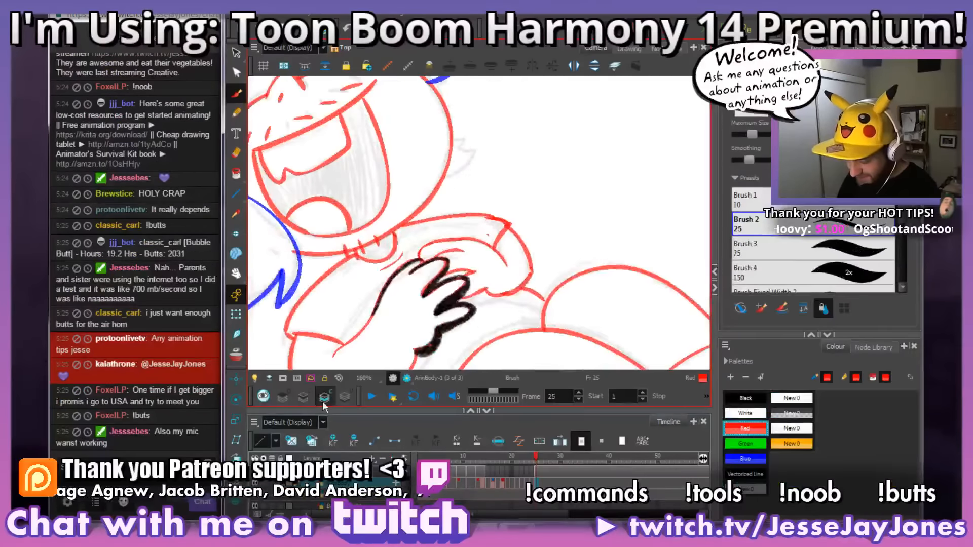
{"action": "left_click", "coordinate": [304, 396]}
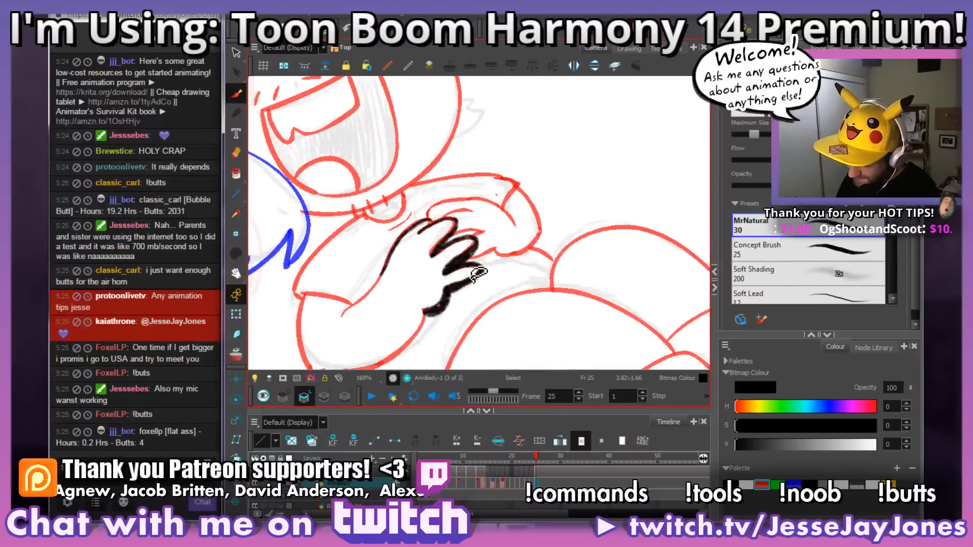
{"action": "key", "text": "ctrl+z"}
{"action": "key", "text": "ctrl+z"}
{"action": "key", "text": "ctrl+z"}
{"action": "key", "text": "ctrl+z"}
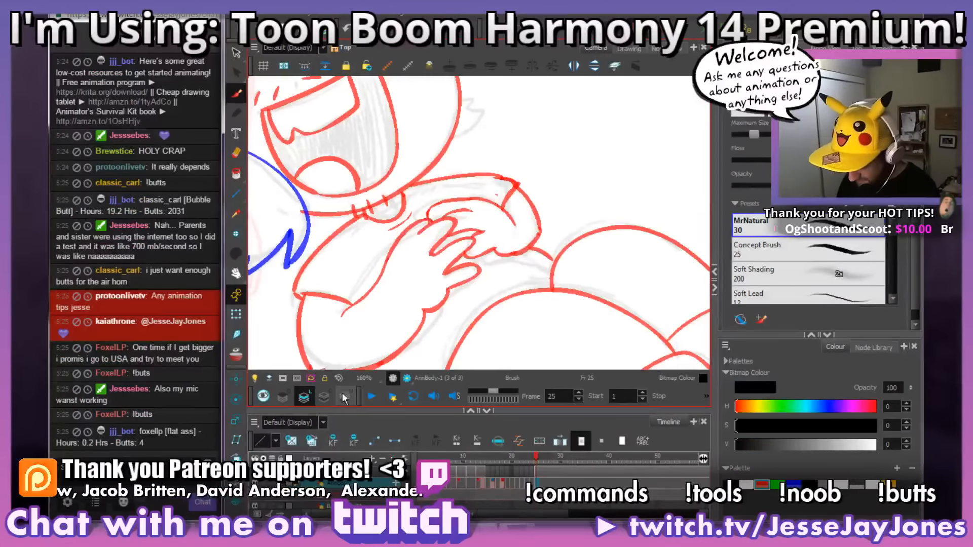
Step: Return to the Underlay art layer and open the rough drawing on frame 17 with the whole pose in view
{"action": "left_click", "coordinate": [344, 395]}
{"action": "left_click", "coordinate": [496, 488]}
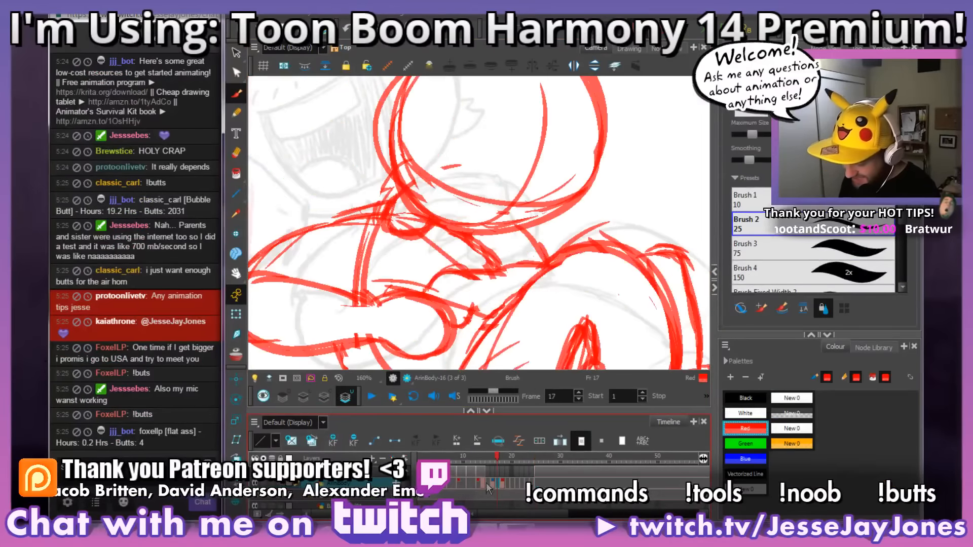
{"action": "scroll", "coordinate": [470, 247], "scroll_direction": "down", "scroll_amount": 3}
{"action": "scroll", "coordinate": [471, 248], "scroll_direction": "down", "scroll_amount": 2}
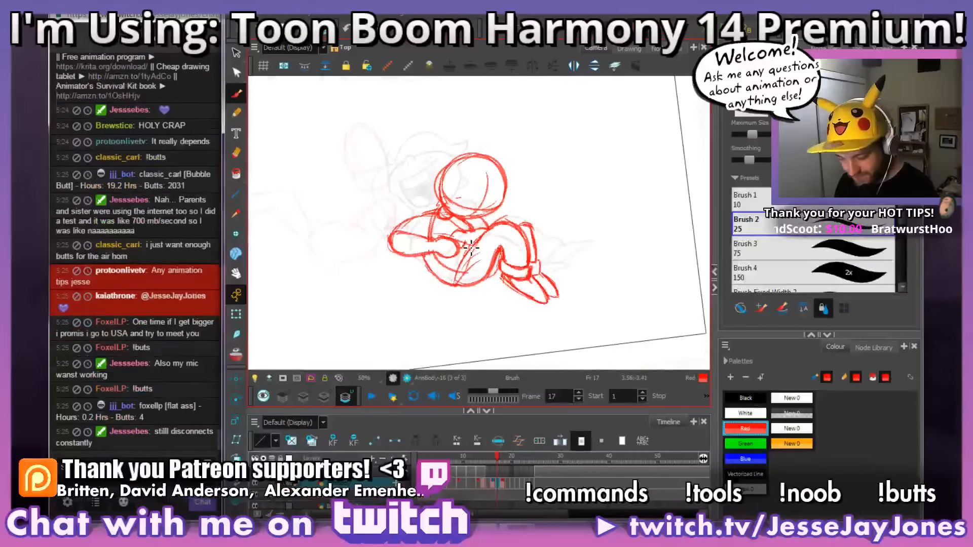
{"action": "left_click_drag", "start_coordinate": [546, 248], "coordinate": [545, 214]}
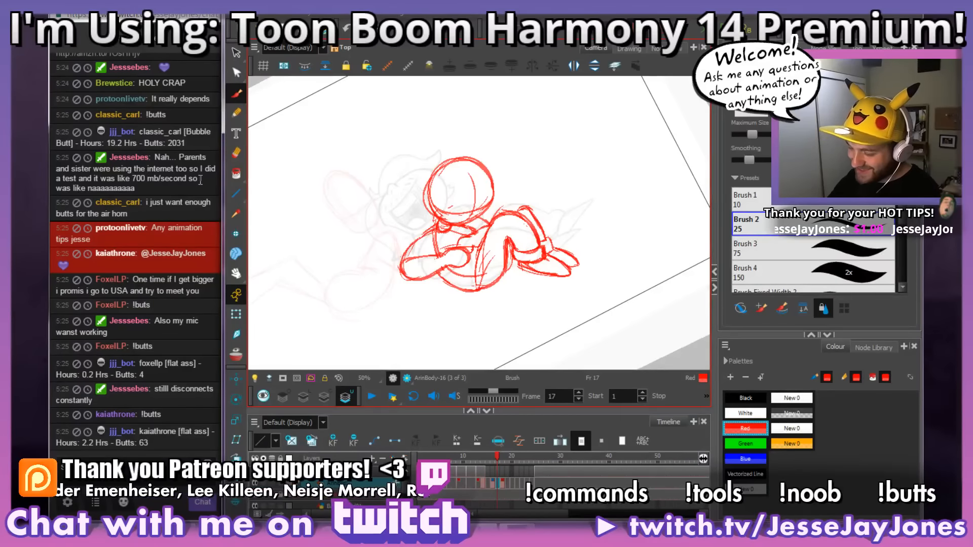
Step: Turn on the onion skin over the rough drawing on frame 17
{"action": "scroll", "coordinate": [631, 261], "scroll_direction": "up", "scroll_amount": 4}
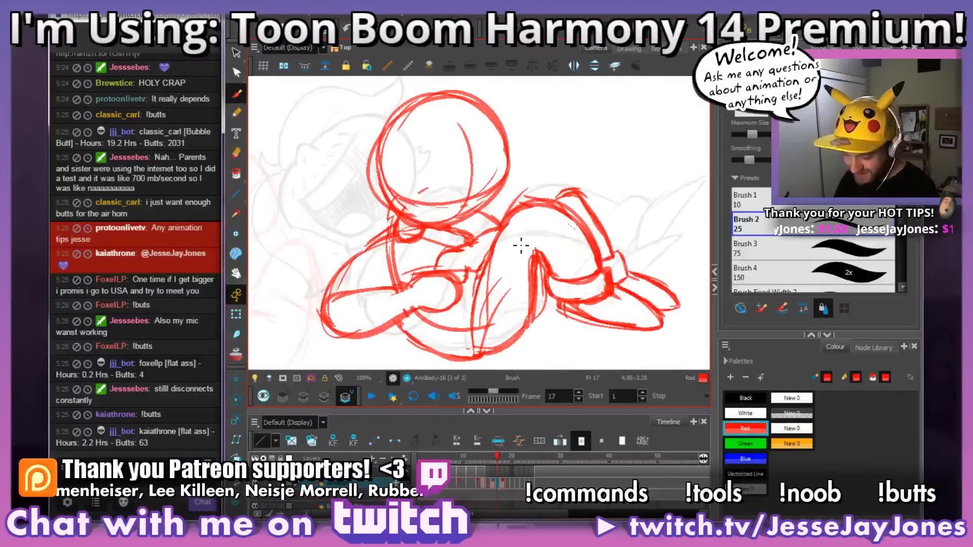
{"action": "mouse_move", "coordinate": [527, 250]}
{"action": "left_mouse_down"}
{"action": "mouse_move", "coordinate": [573, 266]}
{"action": "mouse_move", "coordinate": [533, 270]}
{"action": "mouse_move", "coordinate": [533, 284]}
{"action": "left_mouse_up"}
{"action": "key", "text": "shift+x"}
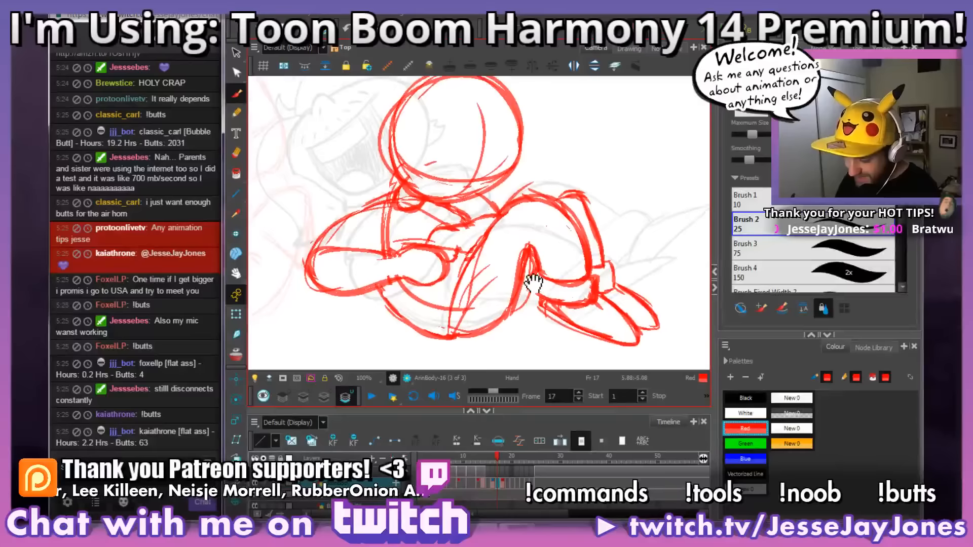
{"action": "left_click_drag", "start_coordinate": [458, 290], "coordinate": [513, 245]}
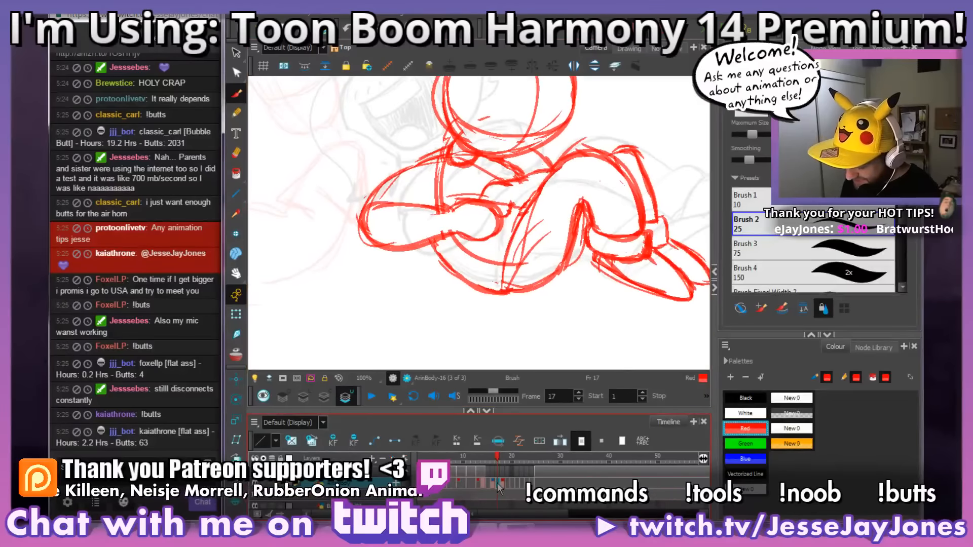
{"action": "left_click_drag", "start_coordinate": [389, 204], "coordinate": [388, 227]}
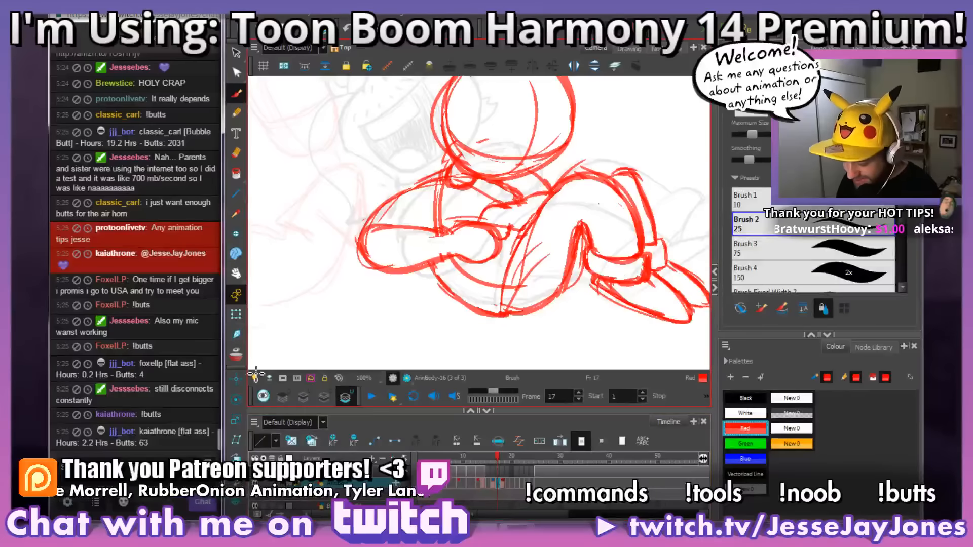
{"action": "left_click", "coordinate": [239, 351]}
Step: Clear the near forearm and hand lines from the rough drawing on frame 17
{"action": "mouse_move", "coordinate": [578, 300]}
{"action": "left_mouse_down"}
{"action": "mouse_move", "coordinate": [602, 222]}
{"action": "mouse_move", "coordinate": [594, 175]}
{"action": "left_mouse_up"}
{"action": "left_click_drag", "start_coordinate": [524, 218], "coordinate": [494, 192]}
{"action": "key", "text": "2"}
{"action": "left_click_drag", "start_coordinate": [468, 243], "coordinate": [499, 208]}
{"action": "mouse_move", "coordinate": [513, 148]}
{"action": "left_mouse_down"}
{"action": "mouse_move", "coordinate": [504, 188]}
{"action": "mouse_move", "coordinate": [508, 142]}
{"action": "mouse_move", "coordinate": [480, 169]}
{"action": "mouse_move", "coordinate": [471, 126]}
{"action": "mouse_move", "coordinate": [455, 125]}
{"action": "mouse_move", "coordinate": [462, 158]}
{"action": "mouse_move", "coordinate": [495, 147]}
{"action": "mouse_move", "coordinate": [491, 119]}
{"action": "mouse_move", "coordinate": [470, 130]}
{"action": "mouse_move", "coordinate": [458, 224]}
{"action": "mouse_move", "coordinate": [442, 251]}
{"action": "mouse_move", "coordinate": [401, 221]}
{"action": "mouse_move", "coordinate": [400, 244]}
{"action": "mouse_move", "coordinate": [433, 302]}
{"action": "mouse_move", "coordinate": [454, 264]}
{"action": "mouse_move", "coordinate": [456, 310]}
{"action": "mouse_move", "coordinate": [474, 268]}
{"action": "mouse_move", "coordinate": [488, 267]}
{"action": "mouse_move", "coordinate": [491, 180]}
{"action": "mouse_move", "coordinate": [512, 159]}
{"action": "mouse_move", "coordinate": [508, 148]}
{"action": "mouse_move", "coordinate": [475, 203]}
{"action": "mouse_move", "coordinate": [448, 164]}
{"action": "left_mouse_up"}
{"action": "key", "text": "ctrl+alt"}
{"action": "left_click_drag", "start_coordinate": [535, 250], "coordinate": [565, 205]}
{"action": "key", "text": "space"}
{"action": "left_click_drag", "start_coordinate": [463, 224], "coordinate": [470, 246]}
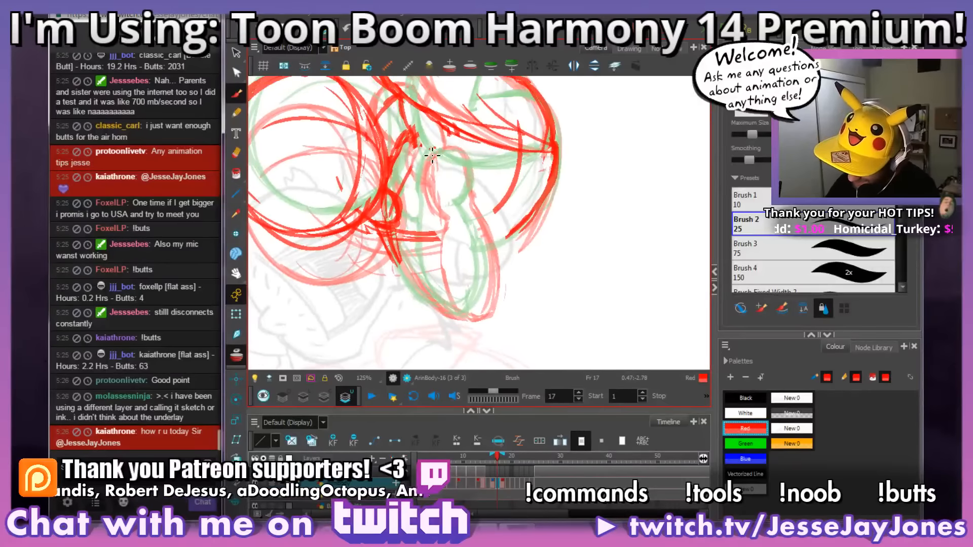
Step: Redraw the near hand and forearm in red on frame 17, following the onion-skinned neighbouring drawings
{"action": "mouse_move", "coordinate": [432, 155]}
{"action": "left_mouse_down"}
{"action": "mouse_move", "coordinate": [424, 175]}
{"action": "mouse_move", "coordinate": [435, 223]}
{"action": "left_mouse_up"}
{"action": "mouse_move", "coordinate": [422, 185]}
{"action": "left_mouse_down"}
{"action": "mouse_move", "coordinate": [456, 151]}
{"action": "mouse_move", "coordinate": [469, 160]}
{"action": "mouse_move", "coordinate": [463, 207]}
{"action": "left_mouse_up"}
{"action": "key", "text": "space"}
{"action": "left_click_drag", "start_coordinate": [466, 258], "coordinate": [482, 215]}
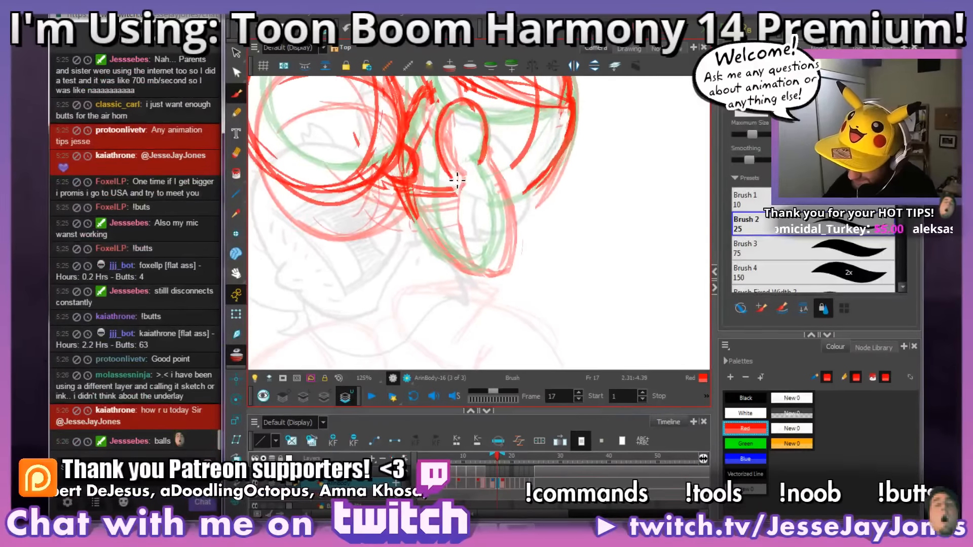
{"action": "mouse_move", "coordinate": [457, 180]}
{"action": "left_mouse_down"}
{"action": "mouse_move", "coordinate": [471, 269]}
{"action": "mouse_move", "coordinate": [456, 220]}
{"action": "left_mouse_up"}
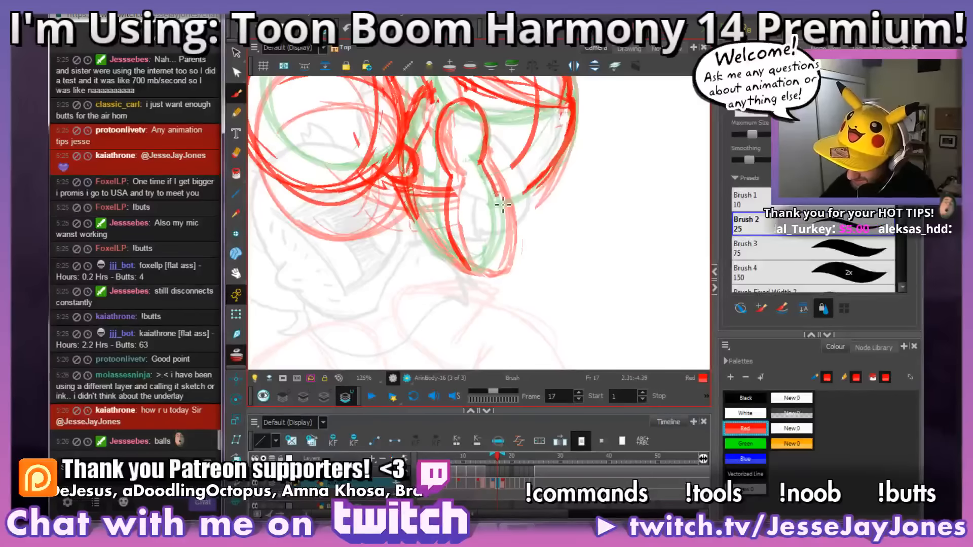
{"action": "mouse_move", "coordinate": [495, 274]}
{"action": "left_mouse_down"}
{"action": "mouse_move", "coordinate": [469, 270]}
{"action": "mouse_move", "coordinate": [454, 222]}
{"action": "left_mouse_up"}
{"action": "left_click_drag", "start_coordinate": [465, 268], "coordinate": [416, 216]}
{"action": "left_click_drag", "start_coordinate": [443, 250], "coordinate": [399, 178]}
Step: Compare the redrawn arm on frame 17 with the rough poses on frames 16 and 18
{"action": "key", "text": "ctrl+alt"}
{"action": "mouse_move", "coordinate": [619, 251]}
{"action": "left_mouse_down"}
{"action": "mouse_move", "coordinate": [614, 282]}
{"action": "mouse_move", "coordinate": [610, 235]}
{"action": "mouse_move", "coordinate": [658, 254]}
{"action": "left_mouse_up"}
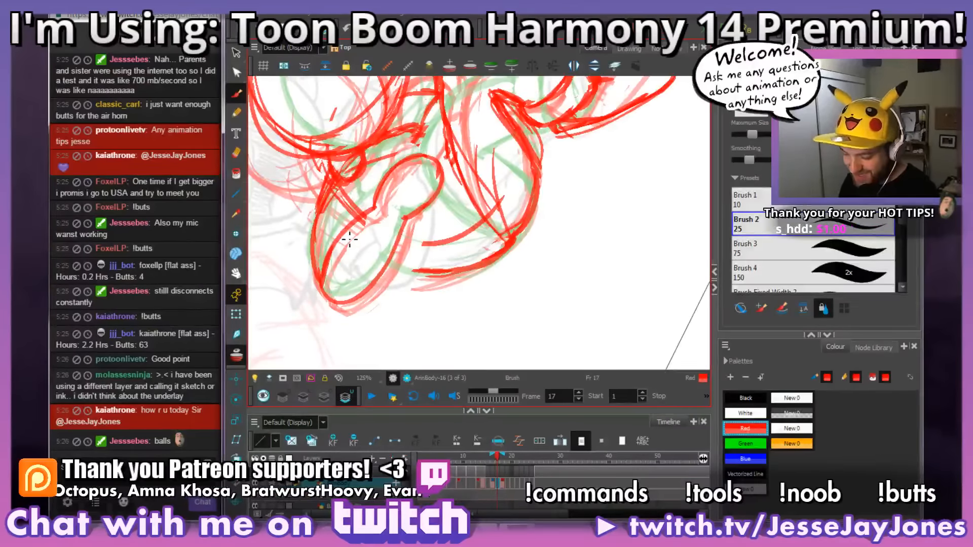
{"action": "key", "text": "ctrl+alt"}
{"action": "left_click_drag", "start_coordinate": [424, 264], "coordinate": [411, 242]}
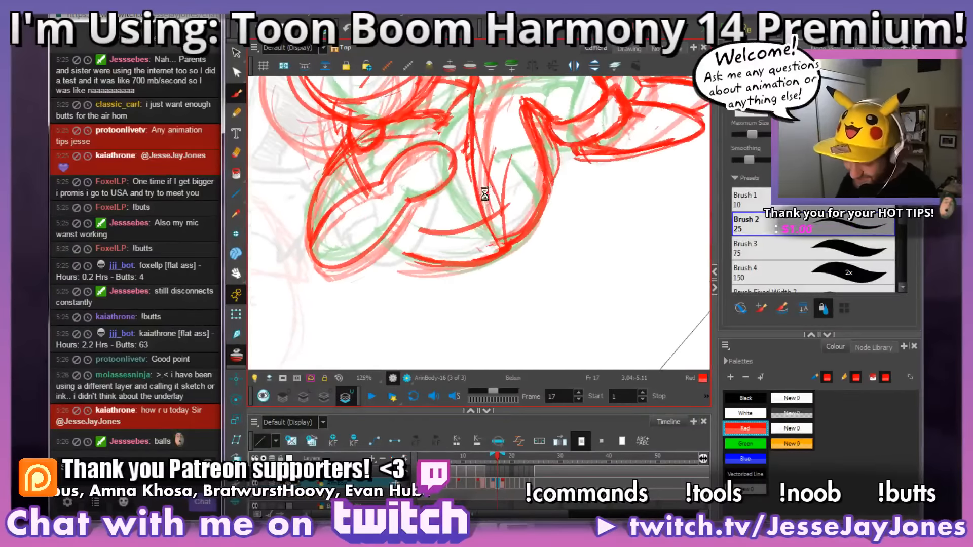
{"action": "key", "text": "space"}
{"action": "left_click_drag", "start_coordinate": [551, 206], "coordinate": [549, 260]}
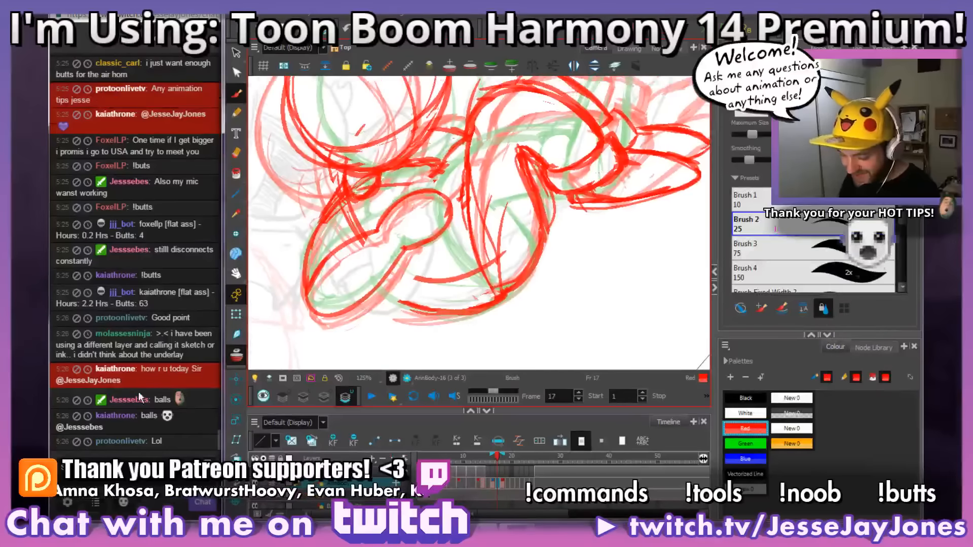
{"action": "key", "text": "ctrl+alt"}
{"action": "mouse_move", "coordinate": [618, 252]}
{"action": "left_mouse_down"}
{"action": "mouse_move", "coordinate": [615, 274]}
{"action": "mouse_move", "coordinate": [592, 291]}
{"action": "left_mouse_up"}
{"action": "key", "text": "space"}
{"action": "left_click_drag", "start_coordinate": [502, 234], "coordinate": [501, 250]}
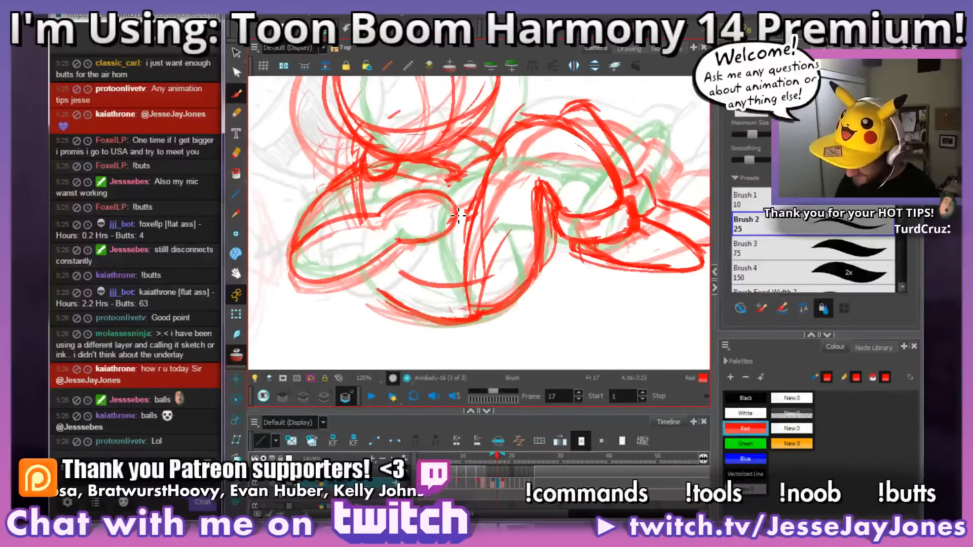
{"action": "key", "text": "comma"}
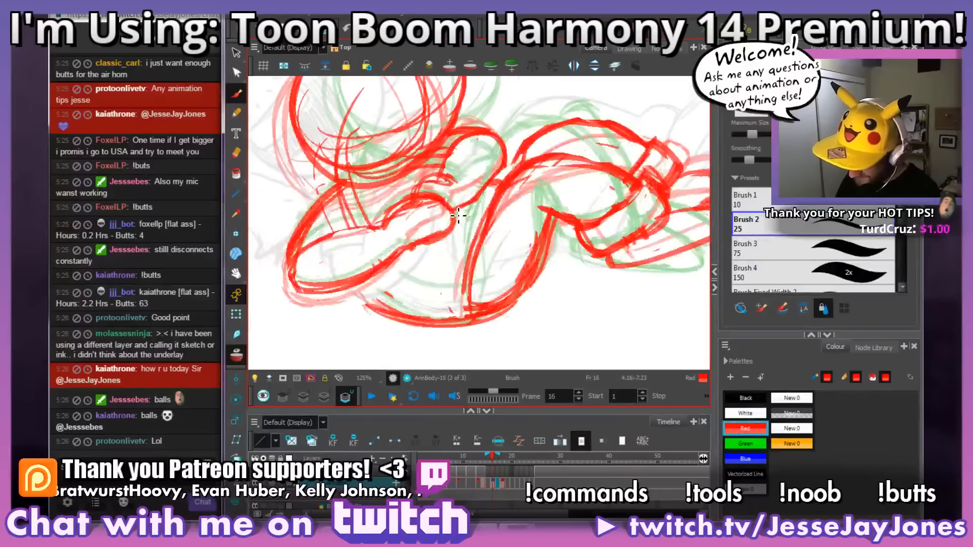
{"action": "key", "text": "period"}
{"action": "key", "text": "period"}
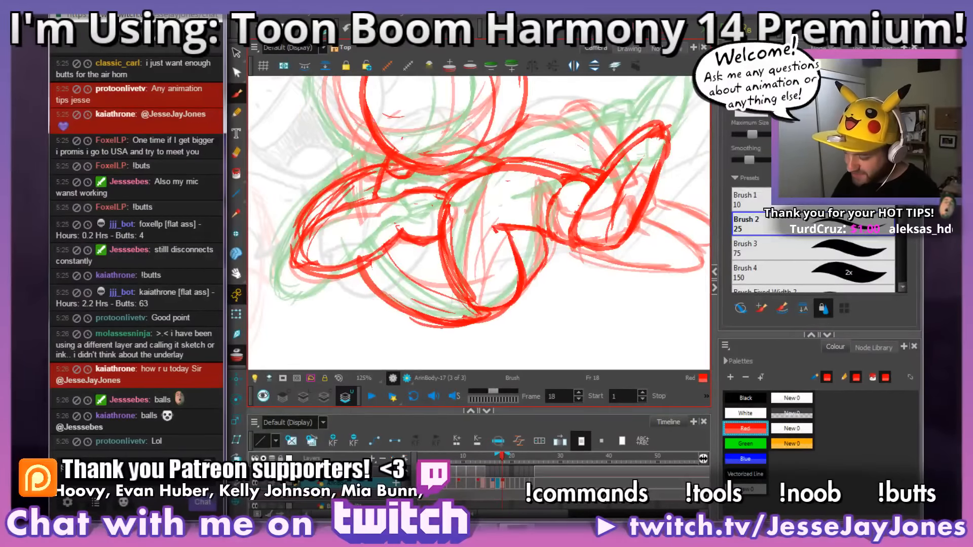
{"action": "left_click_drag", "start_coordinate": [600, 217], "coordinate": [599, 276]}
{"action": "left_click_drag", "start_coordinate": [532, 246], "coordinate": [494, 289]}
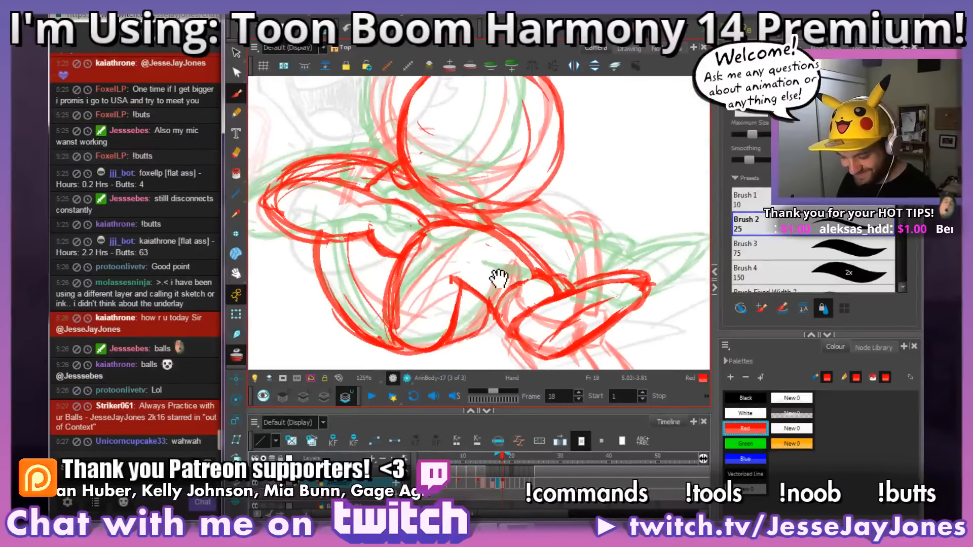
{"action": "scroll", "coordinate": [501, 276], "scroll_direction": "down", "scroll_amount": 4}
{"action": "left_click_drag", "start_coordinate": [586, 317], "coordinate": [613, 284]}
{"action": "left_click_drag", "start_coordinate": [541, 319], "coordinate": [540, 304]}
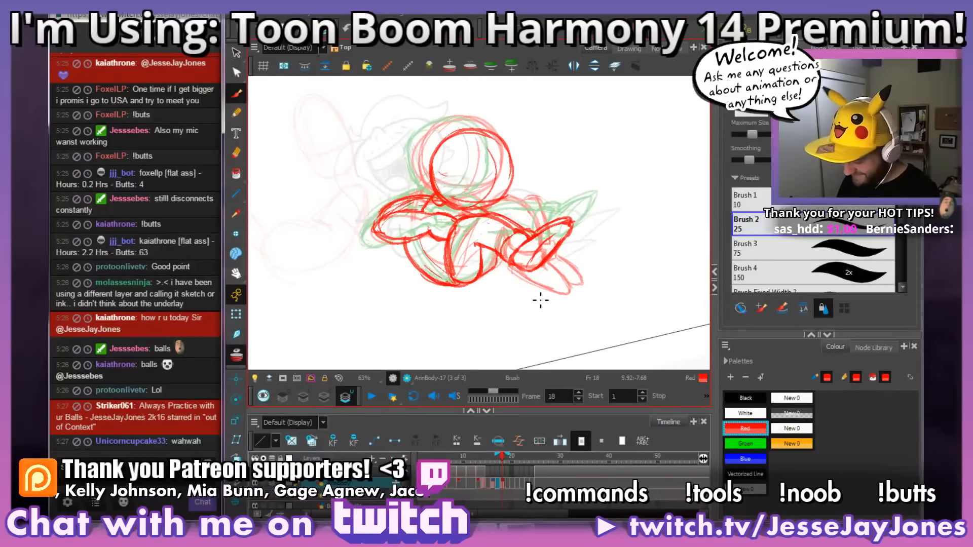
{"action": "scroll", "coordinate": [540, 300], "scroll_direction": "up", "scroll_amount": 4}
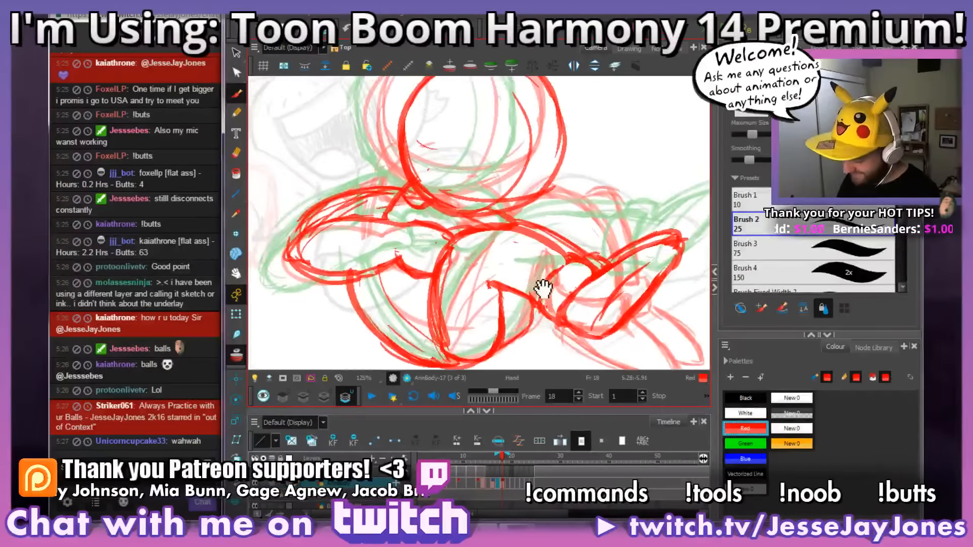
Step: Flip back and forth through the rough poses across frames 15 to 22 to check the motion
{"action": "key", "text": "shift+x"}
{"action": "key", "text": "comma"}
{"action": "key", "text": "period"}
{"action": "key", "text": "comma"}
{"action": "key", "text": "period"}
{"action": "key", "text": "comma"}
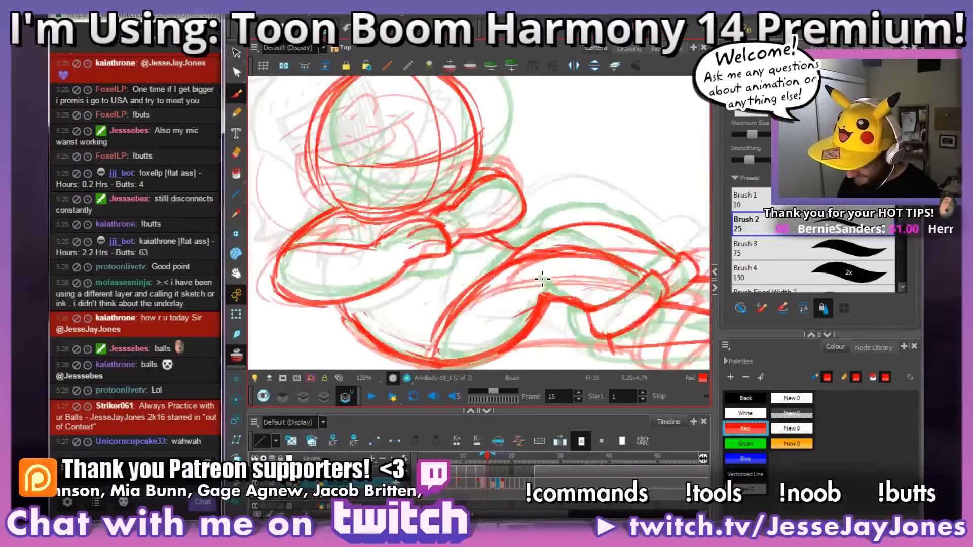
{"action": "key", "text": "comma"}
{"action": "key", "text": "comma"}
{"action": "key", "text": "comma"}
{"action": "key", "text": "comma"}
{"action": "key", "text": "period"}
{"action": "key", "text": "period"}
{"action": "key", "text": "period"}
{"action": "key", "text": "period"}
{"action": "key", "text": "period"}
{"action": "key", "text": "period"}
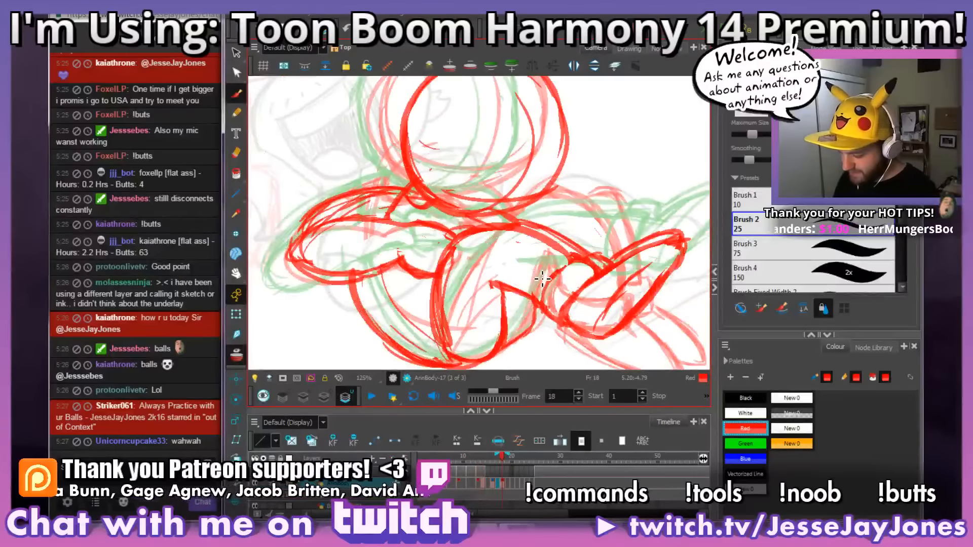
{"action": "key", "text": "period"}
{"action": "key", "text": "period"}
{"action": "key", "text": "period"}
{"action": "key", "text": "period"}
{"action": "key", "text": "period"}
{"action": "key", "text": "comma"}
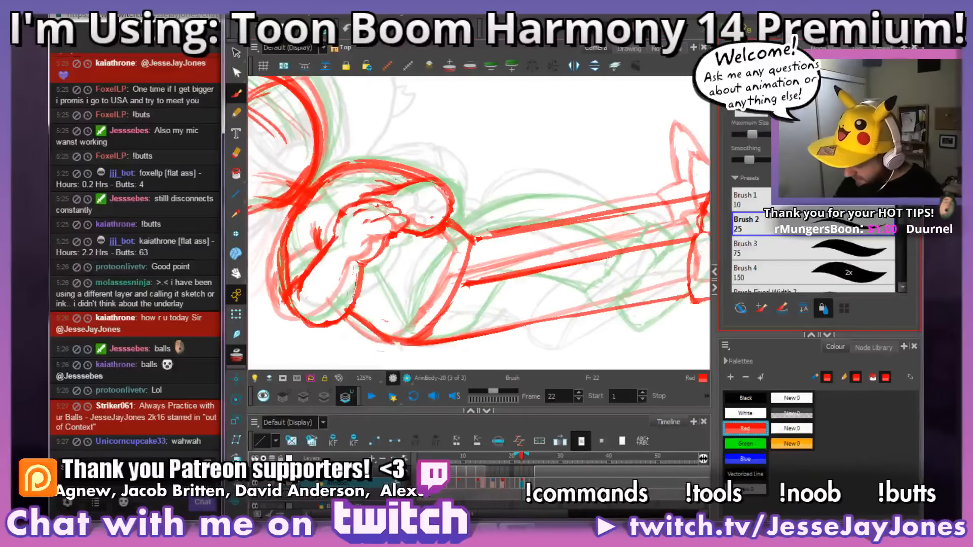
{"action": "key", "text": "comma"}
{"action": "key", "text": "comma"}
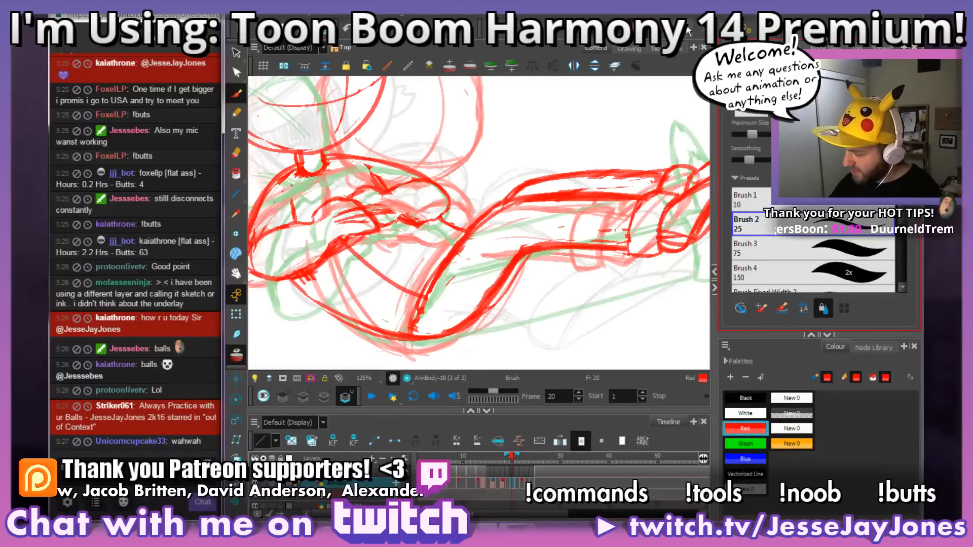
Step: Send the drawing on frame 18 to the desk and show it in the Drawing view
{"action": "left_click", "coordinate": [503, 481]}
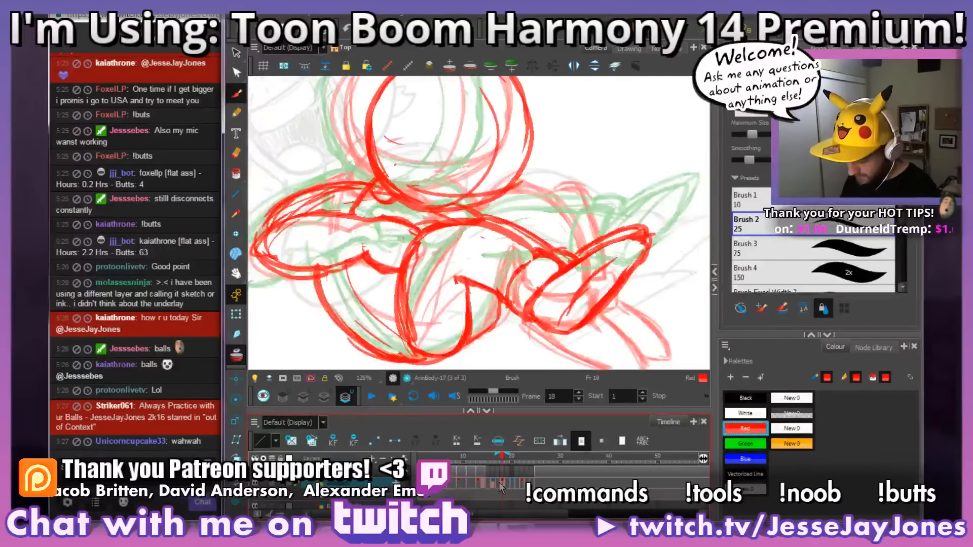
{"action": "right_click", "coordinate": [503, 486]}
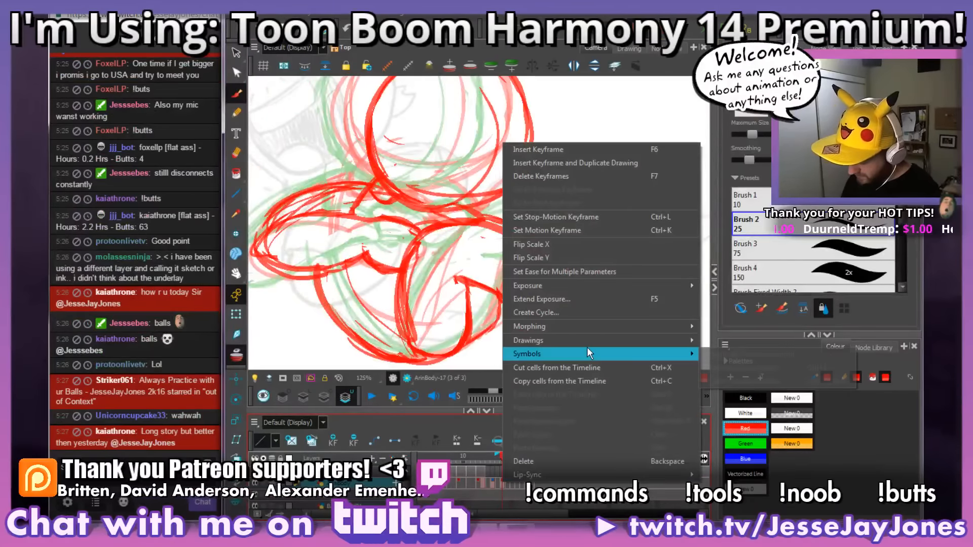
{"action": "mouse_move", "coordinate": [664, 342]}
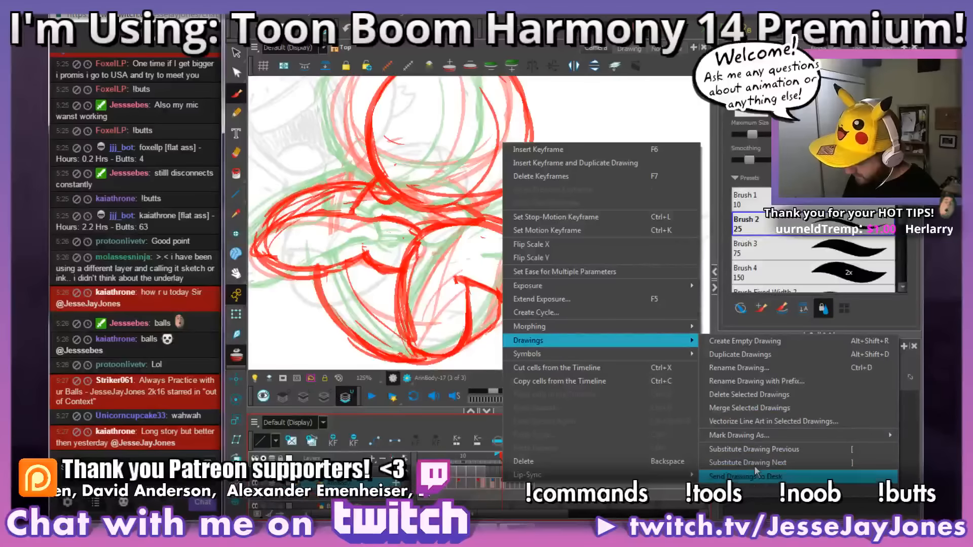
{"action": "left_click", "coordinate": [757, 481]}
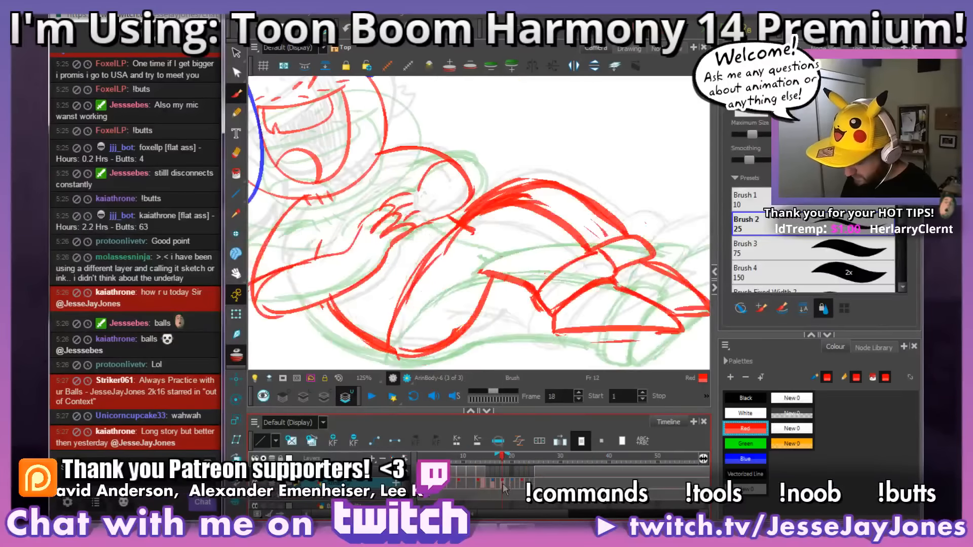
{"action": "left_click", "coordinate": [628, 48]}
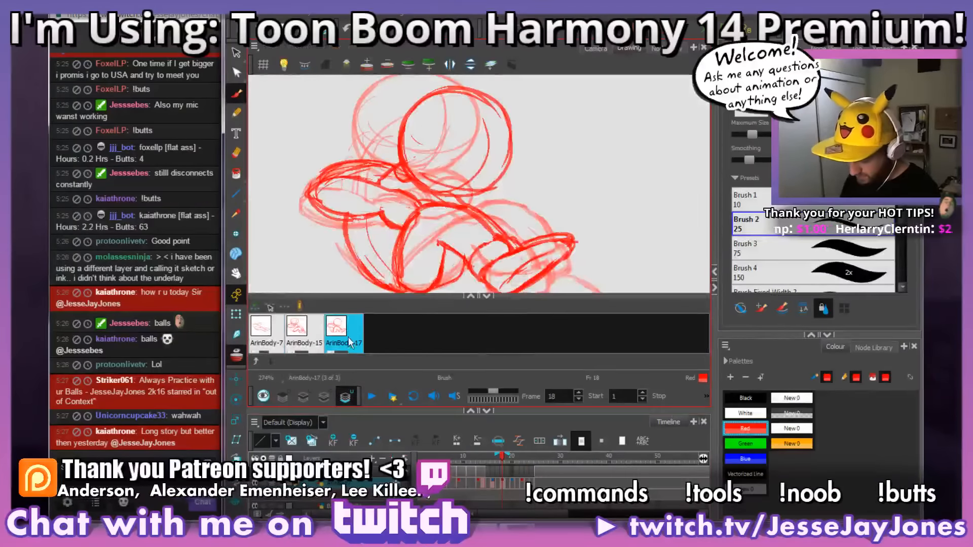
Step: Clear the old drawings from the desk and send only the frame 18 drawing to it
{"action": "left_click", "coordinate": [367, 336]}
{"action": "left_click", "coordinate": [495, 490]}
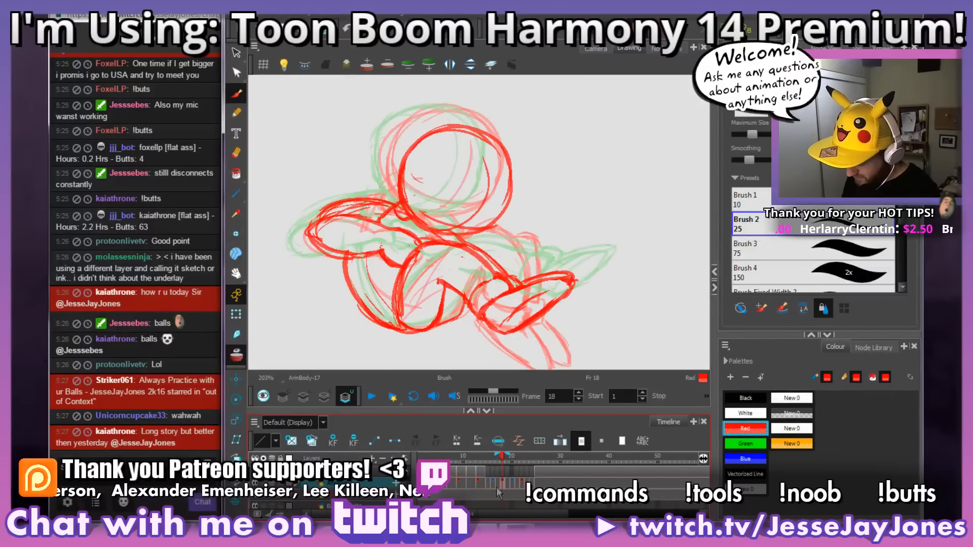
{"action": "right_click", "coordinate": [503, 487]}
{"action": "mouse_move", "coordinate": [616, 345]}
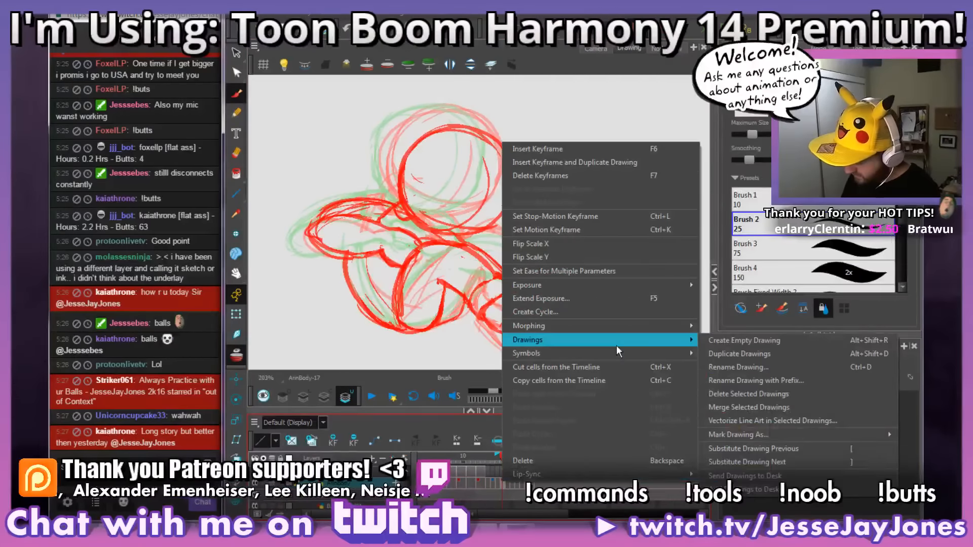
{"action": "left_click", "coordinate": [751, 481]}
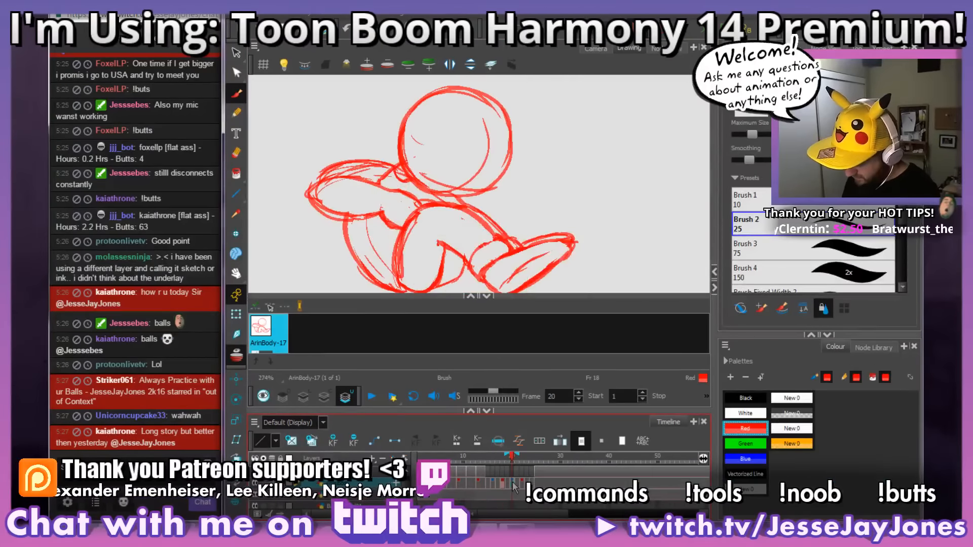
Step: Add the drawings on frames 20 and 22 to the desk alongside the frame 18 drawing
{"action": "right_click", "coordinate": [513, 487]}
{"action": "mouse_move", "coordinate": [610, 339]}
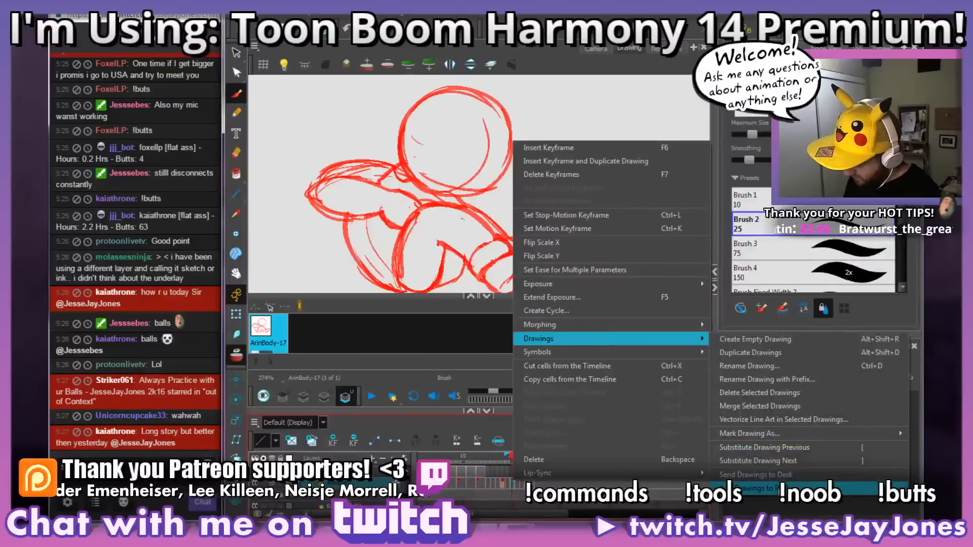
{"action": "left_click", "coordinate": [750, 475]}
{"action": "right_click", "coordinate": [522, 486]}
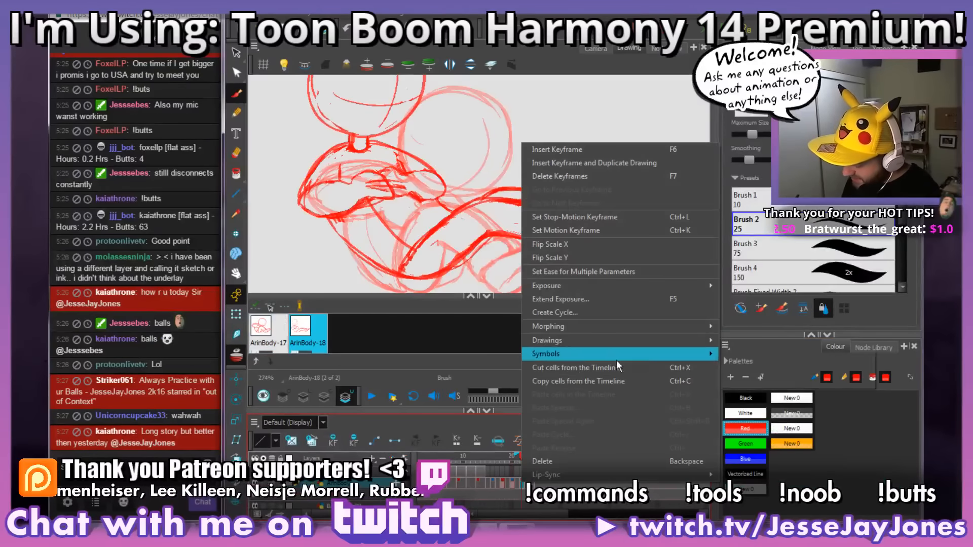
{"action": "mouse_move", "coordinate": [653, 341]}
{"action": "left_click", "coordinate": [814, 477]}
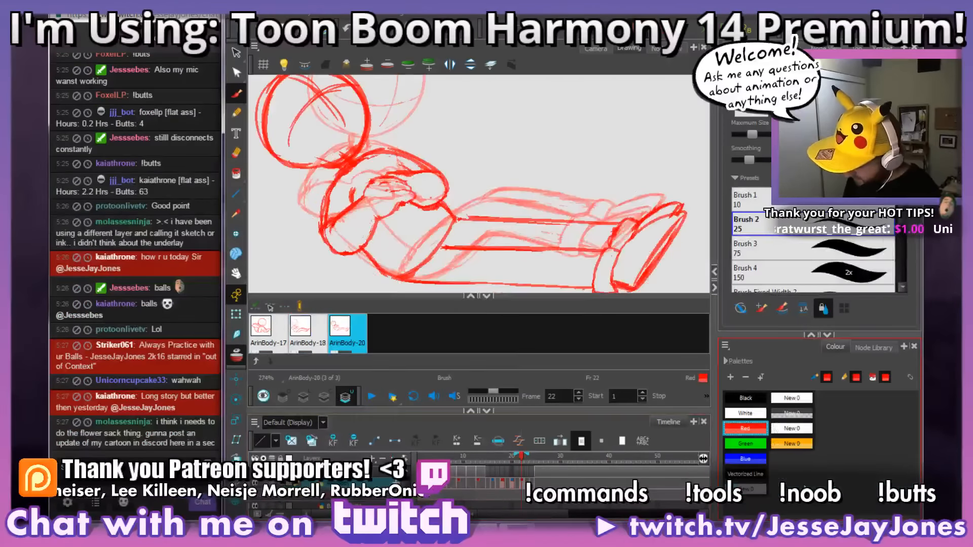
Step: Go to the drawing on frame 20 and examine its folded arms and torso against the onion-skinned neighbouring drawings
{"action": "left_click", "coordinate": [491, 482]}
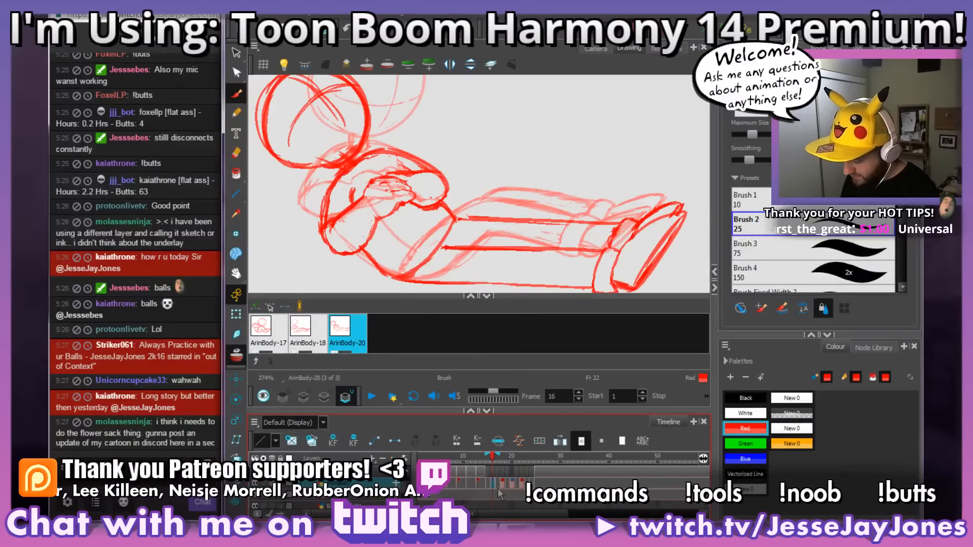
{"action": "left_click", "coordinate": [512, 486]}
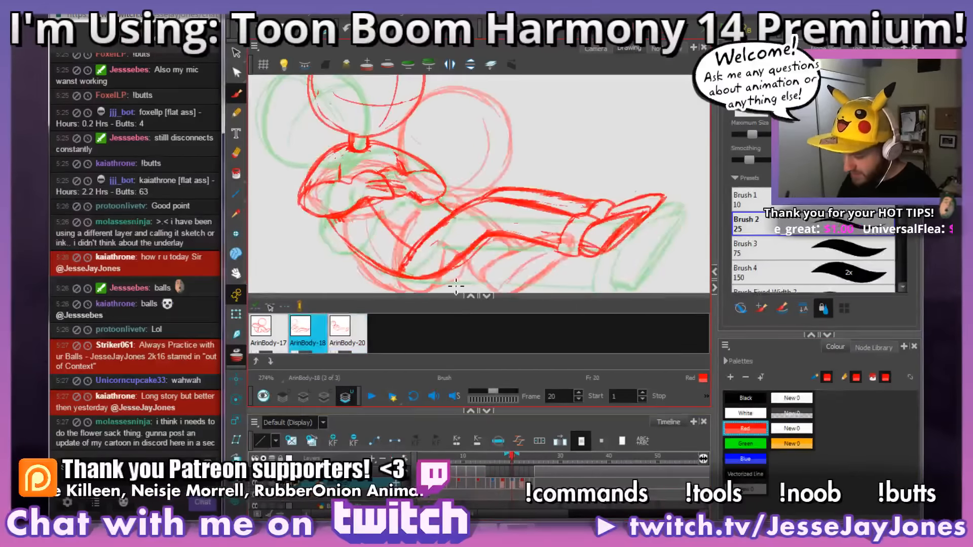
{"action": "left_click_drag", "start_coordinate": [444, 200], "coordinate": [494, 200]}
{"action": "key", "text": "2"}
{"action": "key", "text": "2"}
{"action": "mouse_move", "coordinate": [493, 257]}
{"action": "left_mouse_down"}
{"action": "mouse_move", "coordinate": [600, 196]}
{"action": "mouse_move", "coordinate": [592, 180]}
{"action": "left_mouse_up"}
{"action": "left_click_drag", "start_coordinate": [535, 183], "coordinate": [537, 220]}
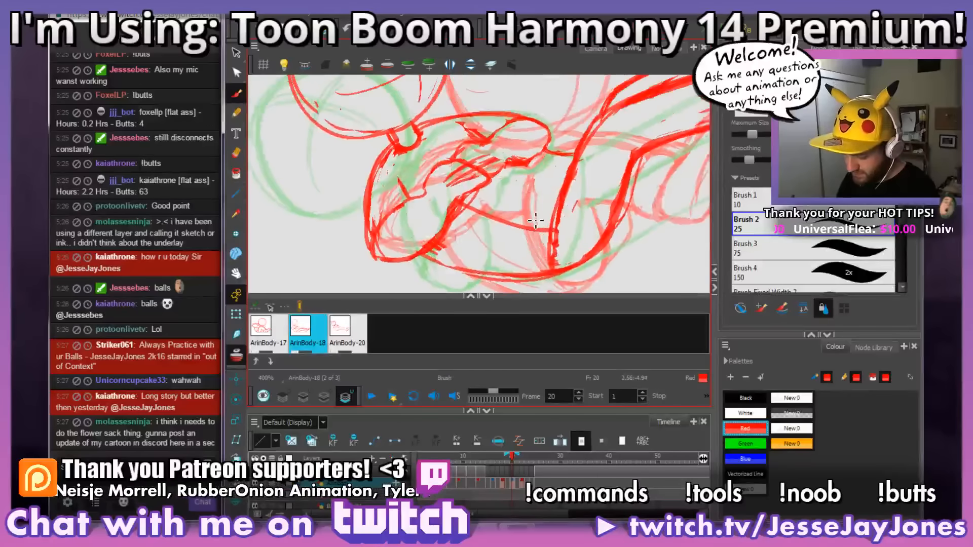
{"action": "key", "text": "1"}
{"action": "key", "text": "1"}
{"action": "key", "text": "2"}
{"action": "key", "text": "2"}
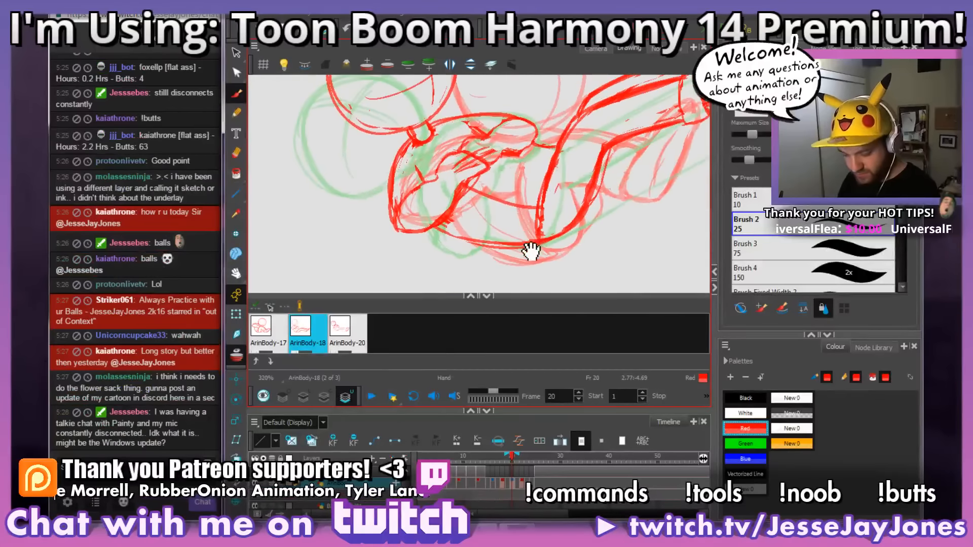
{"action": "left_click_drag", "start_coordinate": [531, 257], "coordinate": [540, 247]}
{"action": "key", "text": "ctrl"}
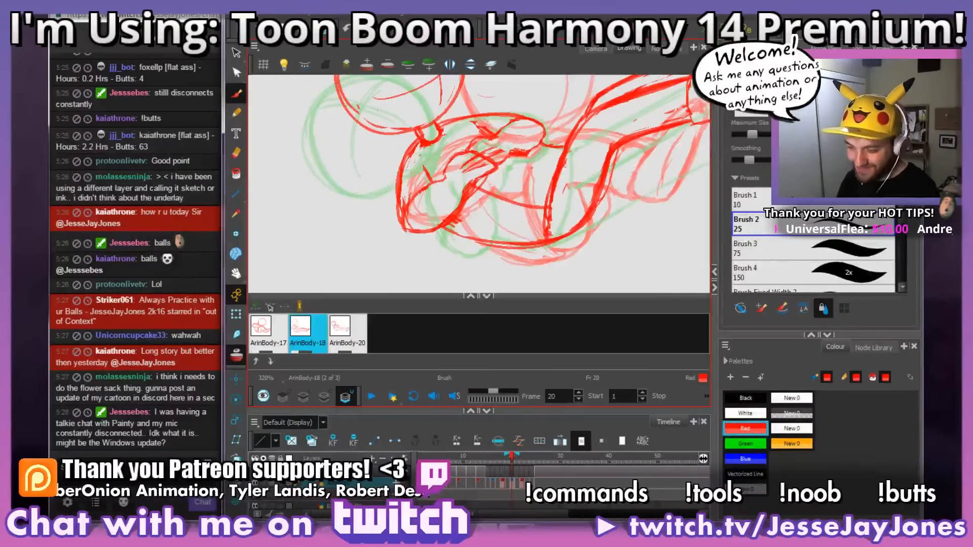
{"action": "key", "text": "space"}
{"action": "left_click_drag", "start_coordinate": [490, 253], "coordinate": [454, 243]}
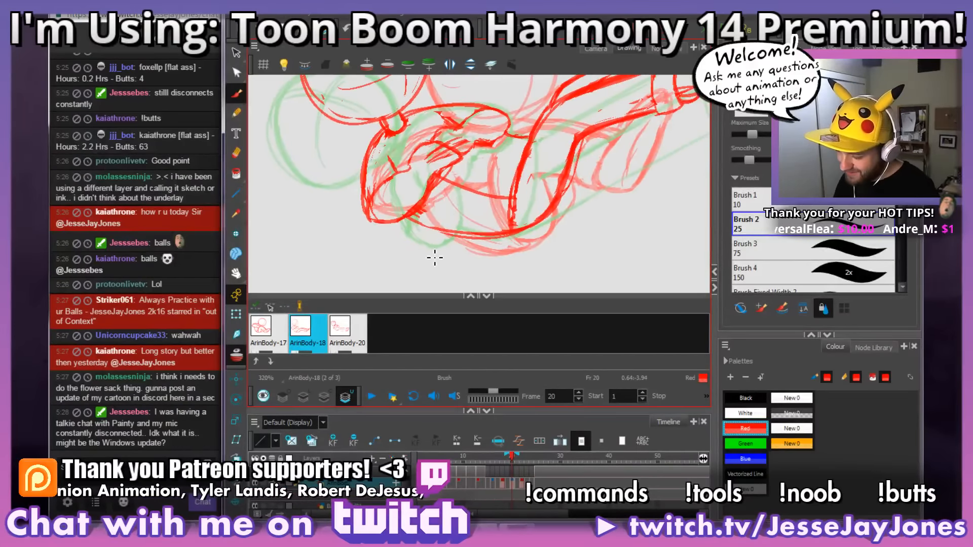
{"action": "scroll", "coordinate": [435, 258], "scroll_direction": "up", "scroll_amount": 1}
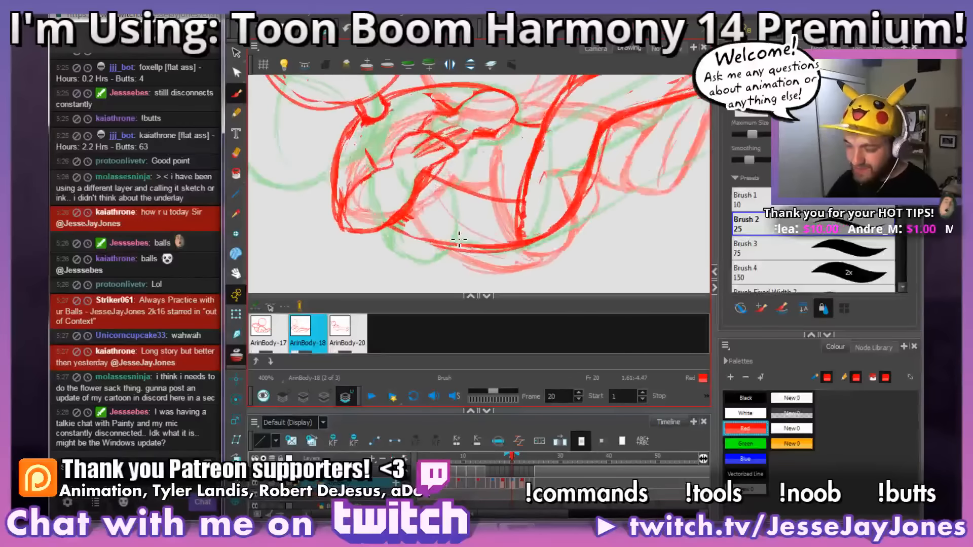
{"action": "key", "text": "space"}
{"action": "mouse_move", "coordinate": [437, 229]}
{"action": "left_mouse_down"}
{"action": "mouse_move", "coordinate": [431, 218]}
{"action": "mouse_move", "coordinate": [430, 244]}
{"action": "left_mouse_up"}
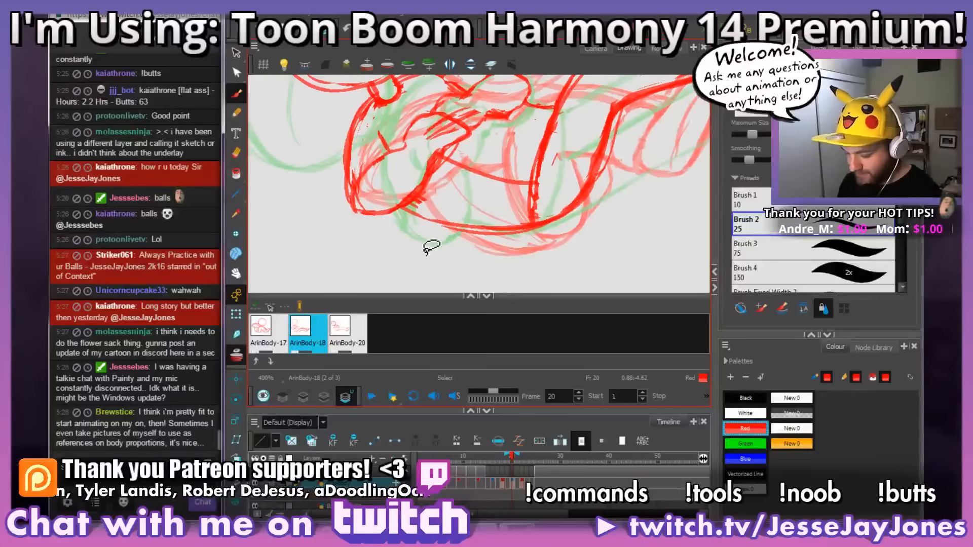
{"action": "left_click_drag", "start_coordinate": [508, 226], "coordinate": [491, 233]}
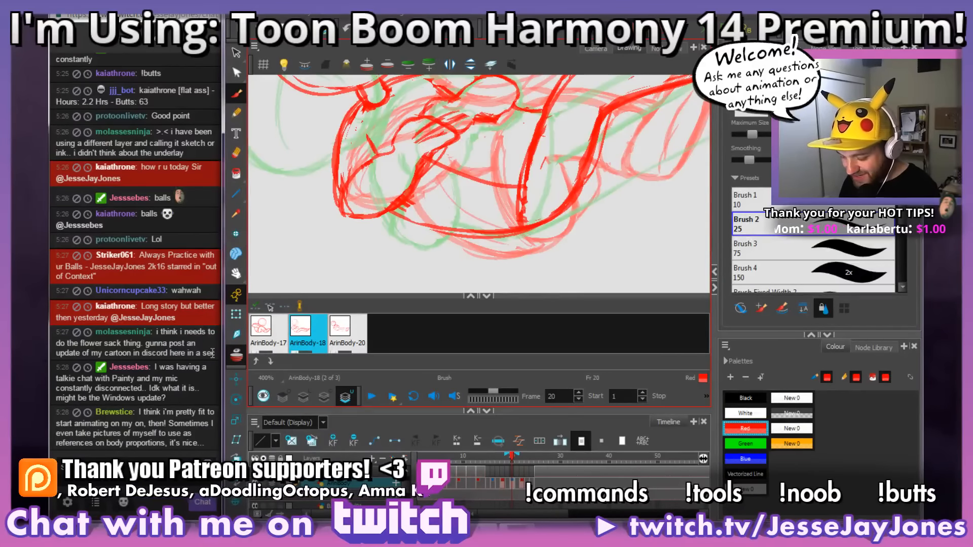
Step: Draw a new rounded elbow and forearm outline for the near arm, hanging lower than the old elbow
{"action": "key", "text": "alt+s"}
{"action": "mouse_move", "coordinate": [458, 199]}
{"action": "left_mouse_down"}
{"action": "mouse_move", "coordinate": [431, 190]}
{"action": "mouse_move", "coordinate": [402, 225]}
{"action": "mouse_move", "coordinate": [356, 245]}
{"action": "left_mouse_up"}
{"action": "key", "text": "alt+b"}
{"action": "key", "text": "ctrl+z"}
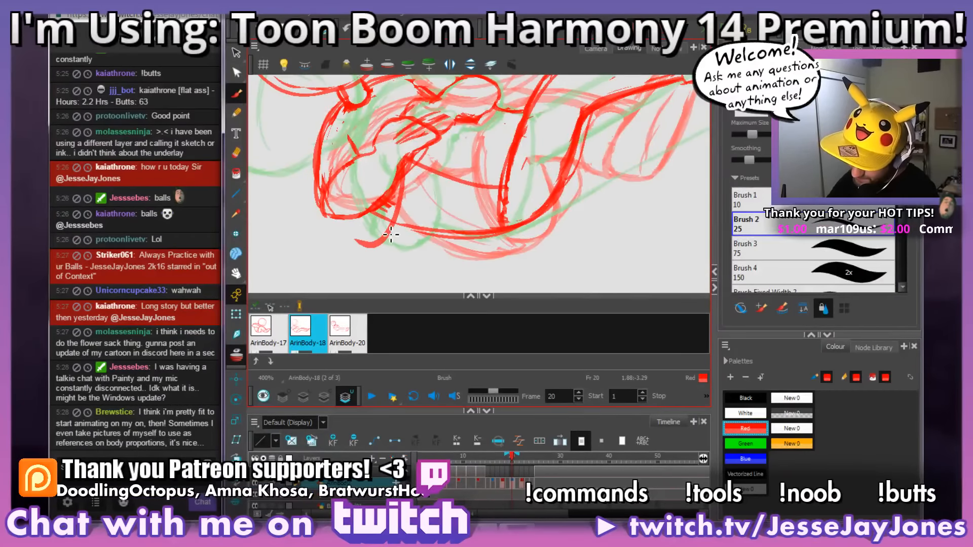
{"action": "mouse_move", "coordinate": [405, 165]}
{"action": "left_mouse_down"}
{"action": "mouse_move", "coordinate": [390, 231]}
{"action": "mouse_move", "coordinate": [378, 155]}
{"action": "left_mouse_up"}
{"action": "left_click_drag", "start_coordinate": [353, 190], "coordinate": [360, 208]}
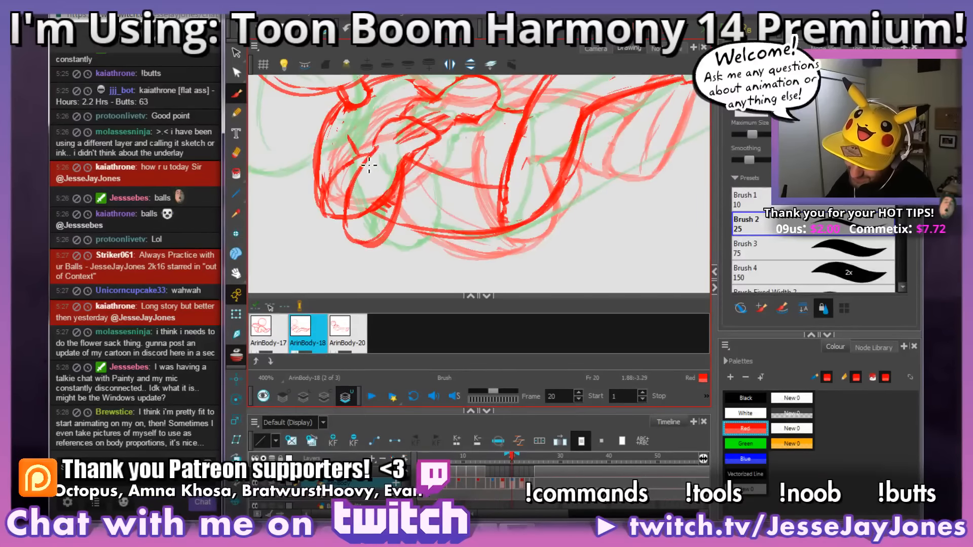
{"action": "mouse_move", "coordinate": [378, 150]}
{"action": "left_mouse_down"}
{"action": "mouse_move", "coordinate": [336, 218]}
{"action": "mouse_move", "coordinate": [382, 257]}
{"action": "mouse_move", "coordinate": [367, 203]}
{"action": "mouse_move", "coordinate": [415, 165]}
{"action": "left_mouse_up"}
Step: Erase the old elbow and torso lines that cross the inside of the new near elbow outline
{"action": "key", "text": "space"}
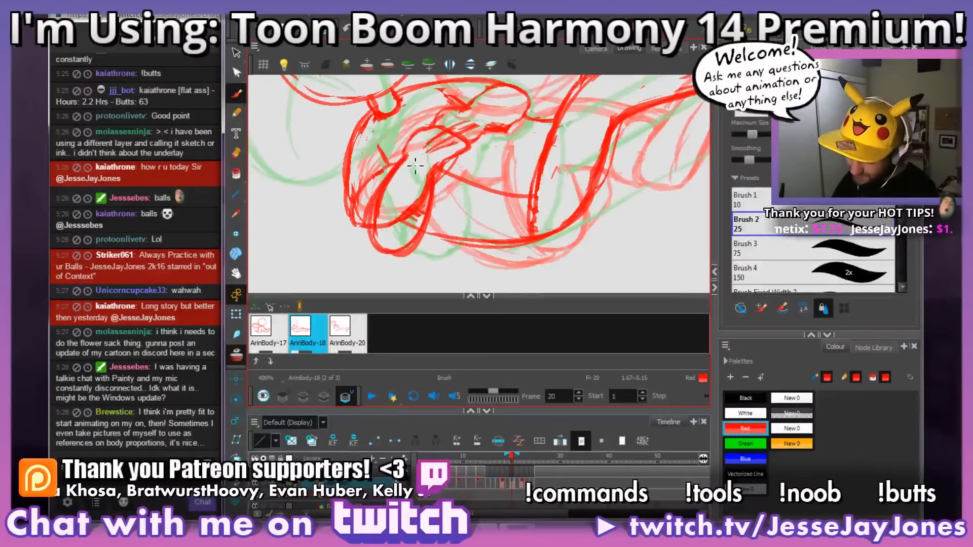
{"action": "mouse_move", "coordinate": [395, 246]}
{"action": "left_mouse_down"}
{"action": "mouse_move", "coordinate": [381, 231]}
{"action": "mouse_move", "coordinate": [391, 201]}
{"action": "mouse_move", "coordinate": [384, 241]}
{"action": "mouse_move", "coordinate": [389, 203]}
{"action": "mouse_move", "coordinate": [382, 220]}
{"action": "mouse_move", "coordinate": [391, 230]}
{"action": "mouse_move", "coordinate": [421, 199]}
{"action": "mouse_move", "coordinate": [419, 213]}
{"action": "mouse_move", "coordinate": [423, 192]}
{"action": "mouse_move", "coordinate": [413, 223]}
{"action": "left_mouse_up"}
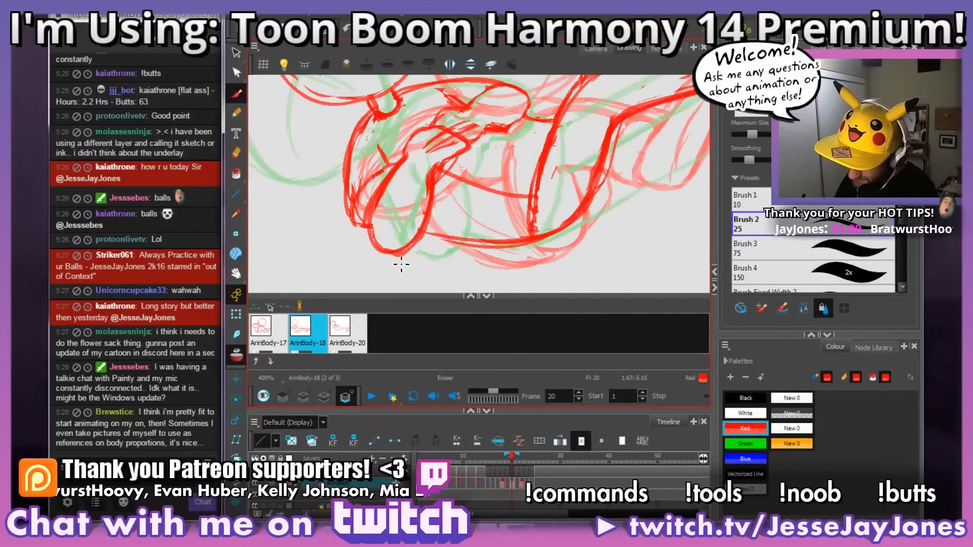
{"action": "left_click_drag", "start_coordinate": [511, 157], "coordinate": [548, 171]}
Step: Redraw the outer line of the near upper arm down to the elbow and erase the overlapping forearm lines
{"action": "left_click_drag", "start_coordinate": [445, 112], "coordinate": [428, 180]}
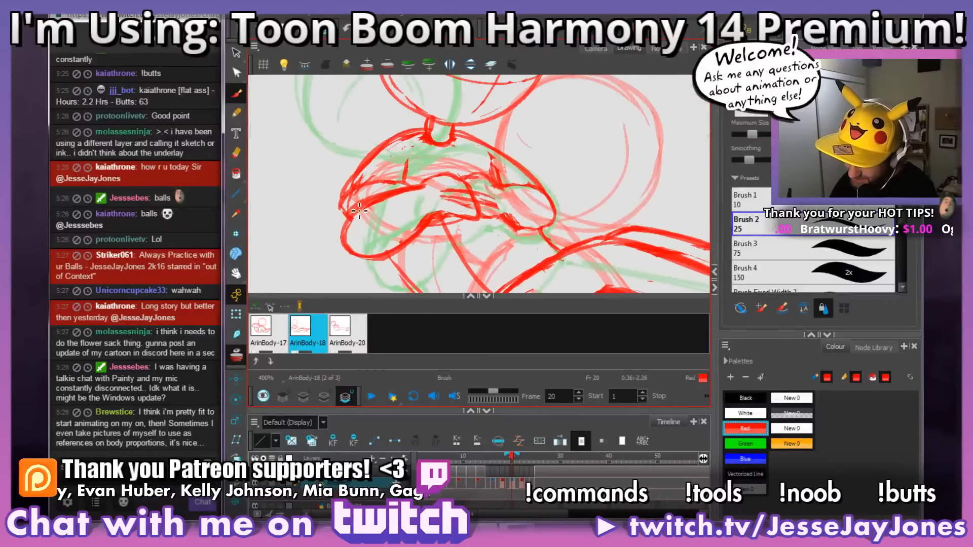
{"action": "left_click_drag", "start_coordinate": [362, 172], "coordinate": [340, 225]}
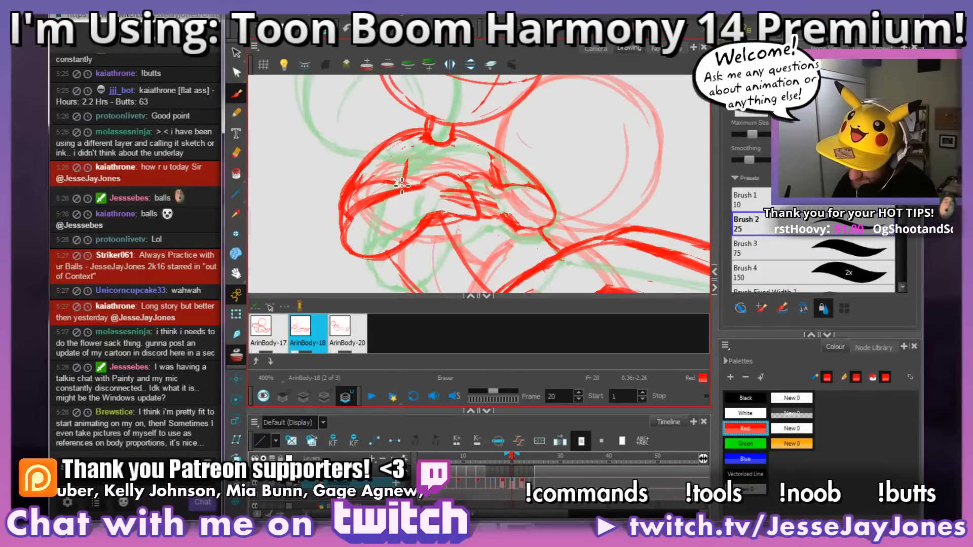
{"action": "key", "text": "alt+b"}
{"action": "mouse_move", "coordinate": [393, 181]}
{"action": "left_mouse_down"}
{"action": "mouse_move", "coordinate": [364, 192]}
{"action": "mouse_move", "coordinate": [374, 180]}
{"action": "mouse_move", "coordinate": [359, 195]}
{"action": "mouse_move", "coordinate": [363, 184]}
{"action": "mouse_move", "coordinate": [350, 211]}
{"action": "left_mouse_up"}
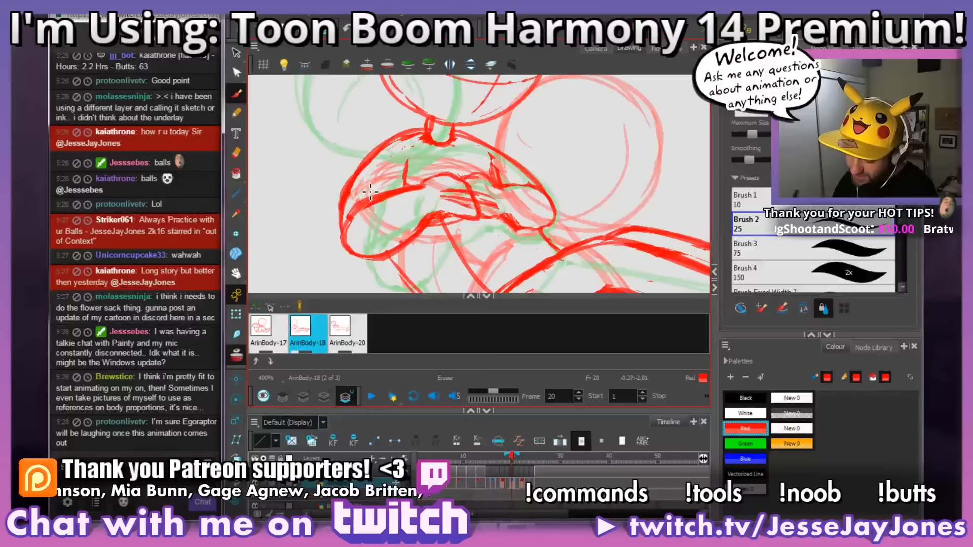
{"action": "key", "text": "alt+b"}
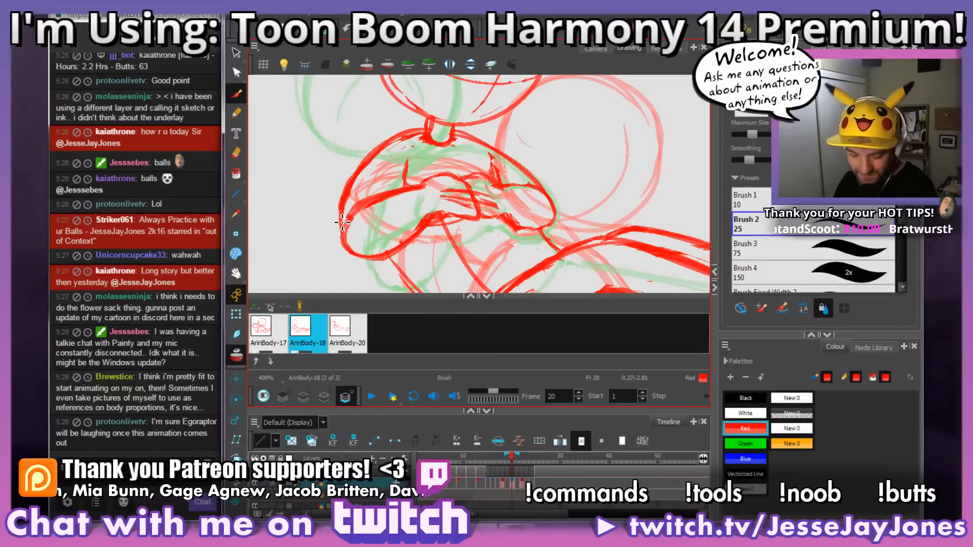
Step: Redraw the far shoulder and upper arm as one curve between the neck and the far elbow
{"action": "mouse_move", "coordinate": [534, 203]}
{"action": "left_mouse_down"}
{"action": "mouse_move", "coordinate": [473, 206]}
{"action": "mouse_move", "coordinate": [486, 191]}
{"action": "left_mouse_up"}
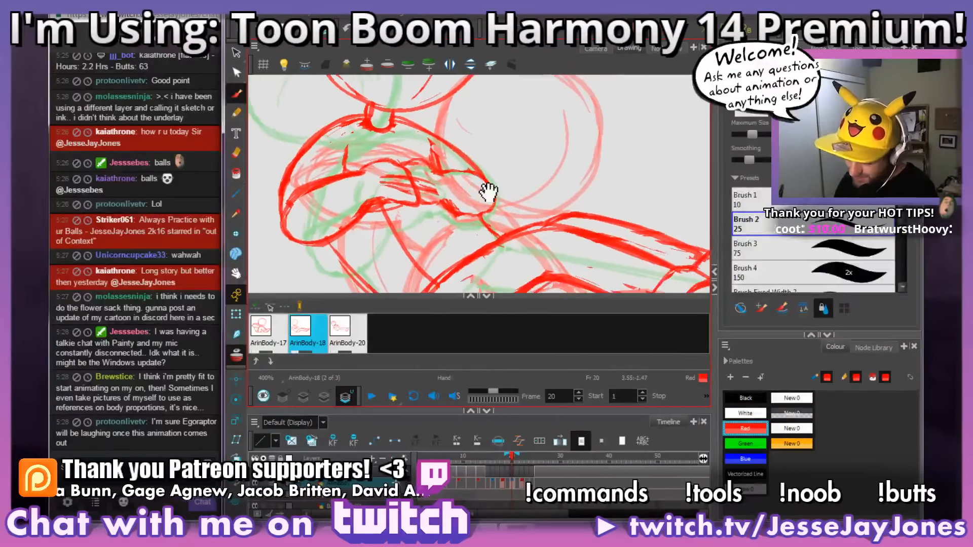
{"action": "mouse_move", "coordinate": [549, 232]}
{"action": "left_mouse_down"}
{"action": "mouse_move", "coordinate": [536, 221]}
{"action": "mouse_move", "coordinate": [473, 243]}
{"action": "mouse_move", "coordinate": [495, 255]}
{"action": "mouse_move", "coordinate": [524, 240]}
{"action": "left_mouse_up"}
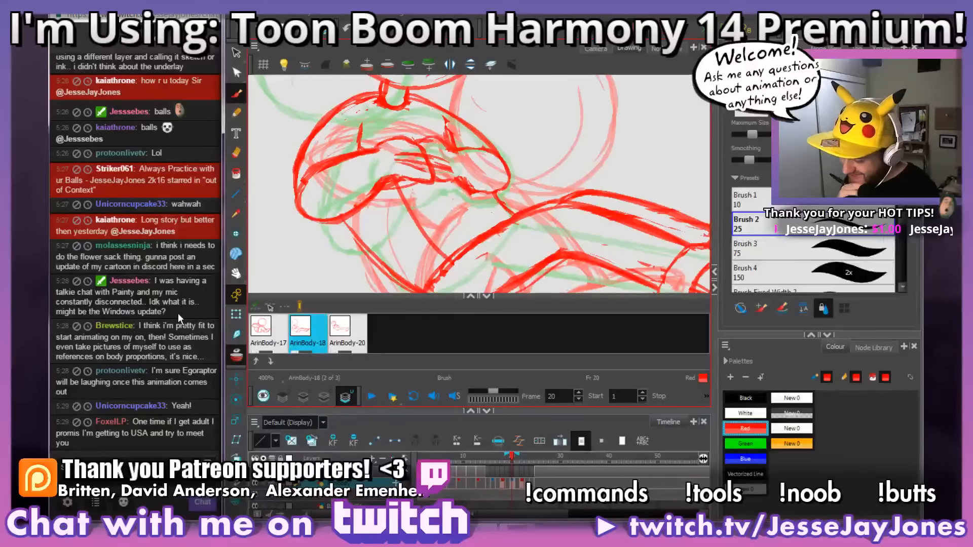
{"action": "left_click_drag", "start_coordinate": [516, 245], "coordinate": [491, 254]}
{"action": "mouse_move", "coordinate": [495, 183]}
{"action": "left_mouse_down"}
{"action": "mouse_move", "coordinate": [505, 207]}
{"action": "mouse_move", "coordinate": [447, 150]}
{"action": "mouse_move", "coordinate": [404, 131]}
{"action": "left_mouse_up"}
{"action": "key", "text": "ctrl+z"}
{"action": "left_click_drag", "start_coordinate": [495, 186], "coordinate": [421, 135]}
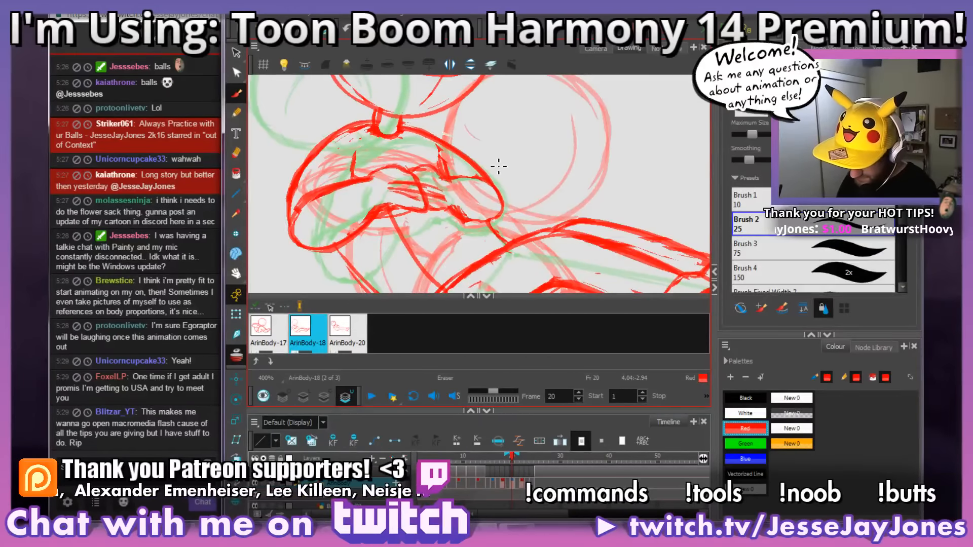
Step: Redraw the underside of the far elbow and forearm as a smoother rounded curve
{"action": "key", "text": "ctrl+alt"}
{"action": "mouse_move", "coordinate": [570, 210]}
{"action": "left_mouse_down"}
{"action": "mouse_move", "coordinate": [584, 218]}
{"action": "mouse_move", "coordinate": [502, 226]}
{"action": "mouse_move", "coordinate": [564, 233]}
{"action": "mouse_move", "coordinate": [545, 252]}
{"action": "left_mouse_up"}
{"action": "key", "text": "space"}
{"action": "key", "text": "space"}
{"action": "key", "text": "ctrl+alt"}
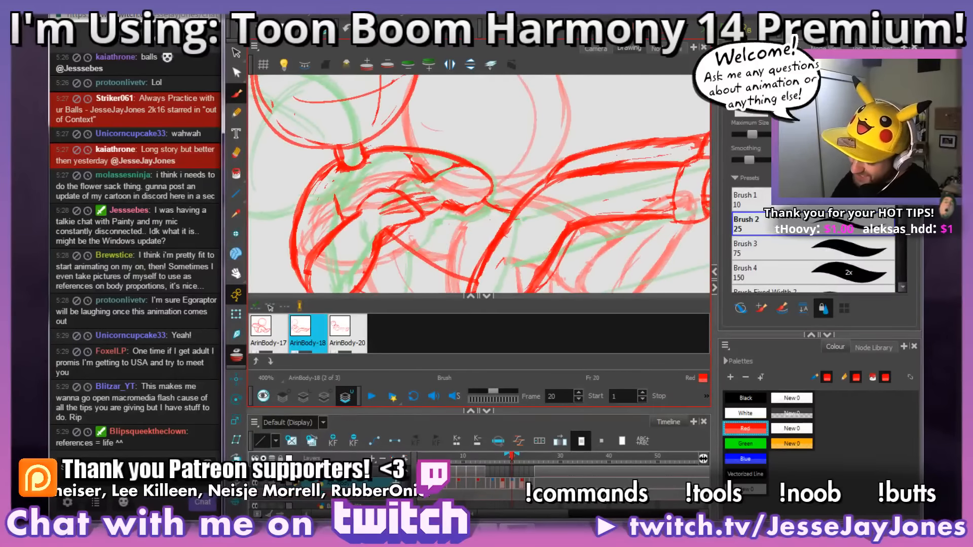
{"action": "left_click_drag", "start_coordinate": [485, 216], "coordinate": [443, 231]}
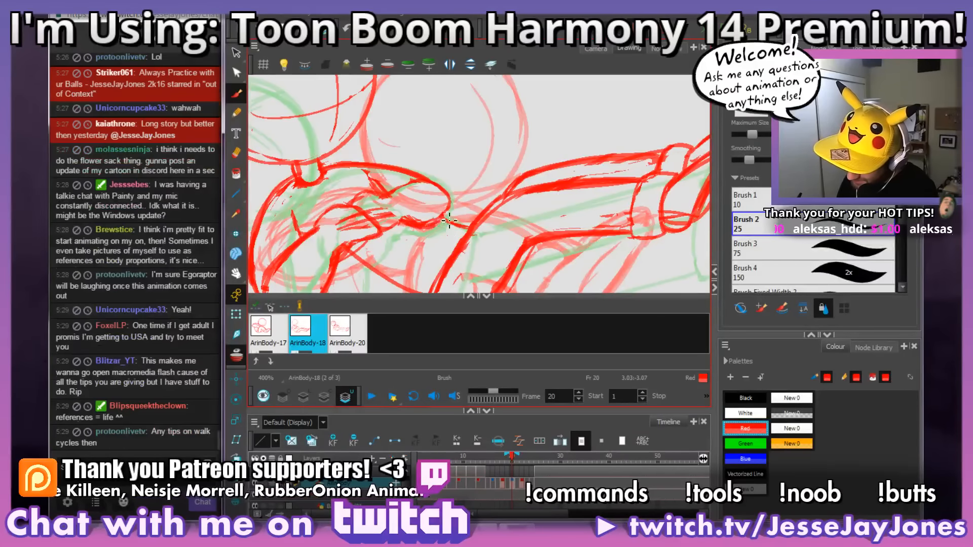
{"action": "mouse_move", "coordinate": [475, 222]}
{"action": "left_mouse_down"}
{"action": "mouse_move", "coordinate": [485, 209]}
{"action": "mouse_move", "coordinate": [416, 201]}
{"action": "left_mouse_up"}
{"action": "mouse_move", "coordinate": [433, 198]}
{"action": "left_mouse_down"}
{"action": "mouse_move", "coordinate": [420, 199]}
{"action": "mouse_move", "coordinate": [464, 216]}
{"action": "left_mouse_up"}
{"action": "key", "text": "space"}
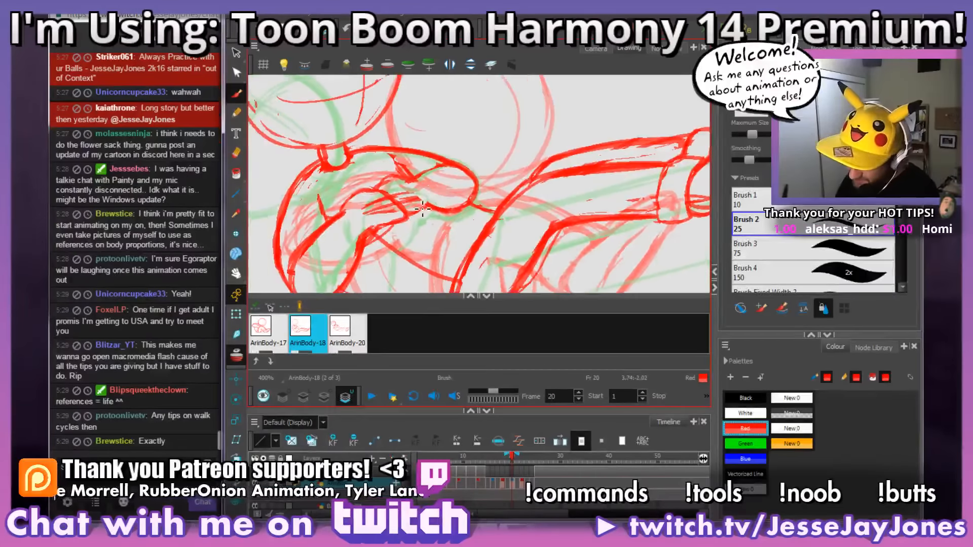
Step: Rework the finger lines of the hand on the folded arms and erase the stray strokes beside them
{"action": "left_click_drag", "start_coordinate": [424, 186], "coordinate": [408, 189]}
{"action": "key", "text": "space"}
{"action": "mouse_move", "coordinate": [462, 217]}
{"action": "left_mouse_down"}
{"action": "mouse_move", "coordinate": [495, 202]}
{"action": "mouse_move", "coordinate": [459, 181]}
{"action": "left_mouse_up"}
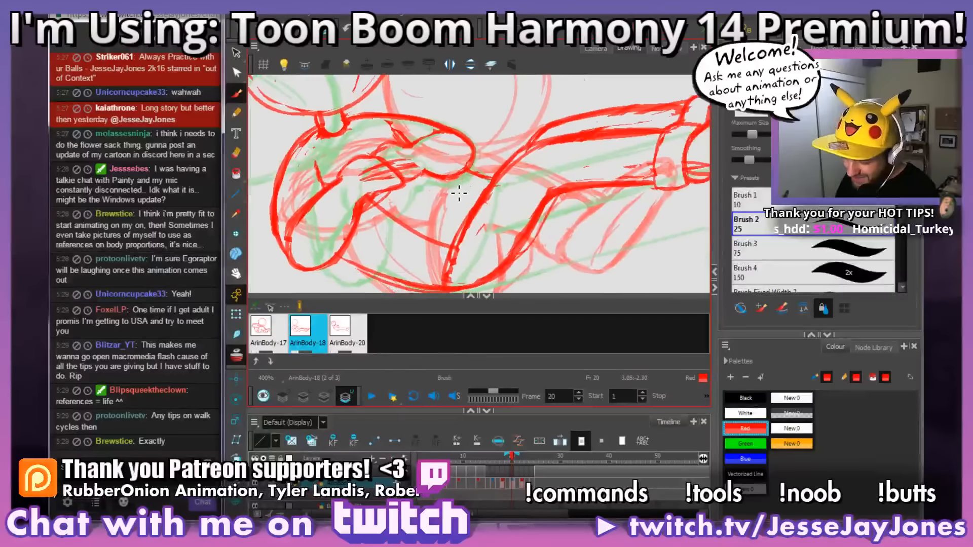
{"action": "key", "text": "e"}
{"action": "left_click_drag", "start_coordinate": [404, 163], "coordinate": [416, 174]}
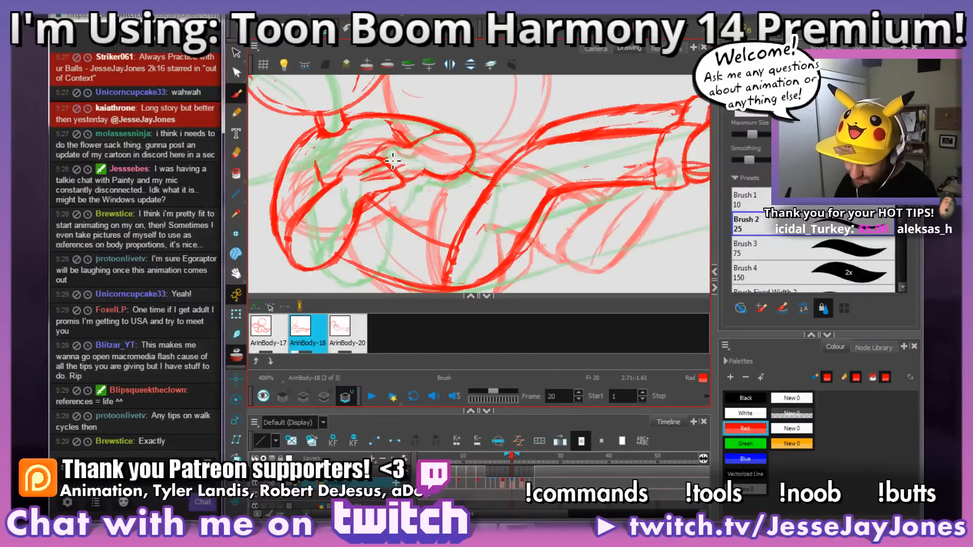
Step: Draw a new outline for the character's back, curving from below the near elbow around to the hips
{"action": "key", "text": "ctrl+alt"}
{"action": "left_click_drag", "start_coordinate": [521, 151], "coordinate": [540, 196]}
{"action": "key", "text": "space"}
{"action": "left_click_drag", "start_coordinate": [526, 126], "coordinate": [437, 208]}
{"action": "left_click_drag", "start_coordinate": [427, 170], "coordinate": [457, 170]}
{"action": "key", "text": "space"}
{"action": "left_click_drag", "start_coordinate": [396, 214], "coordinate": [420, 178]}
{"action": "key", "text": "ctrl"}
{"action": "key", "text": "space"}
{"action": "left_click_drag", "start_coordinate": [428, 248], "coordinate": [435, 208]}
{"action": "key", "text": "ctrl+alt"}
{"action": "left_click_drag", "start_coordinate": [543, 142], "coordinate": [555, 201]}
{"action": "key", "text": "space"}
{"action": "mouse_move", "coordinate": [450, 182]}
{"action": "left_mouse_down"}
{"action": "mouse_move", "coordinate": [439, 203]}
{"action": "mouse_move", "coordinate": [436, 144]}
{"action": "mouse_move", "coordinate": [431, 221]}
{"action": "left_mouse_up"}
{"action": "key", "text": "space"}
{"action": "left_click_drag", "start_coordinate": [413, 167], "coordinate": [410, 140]}
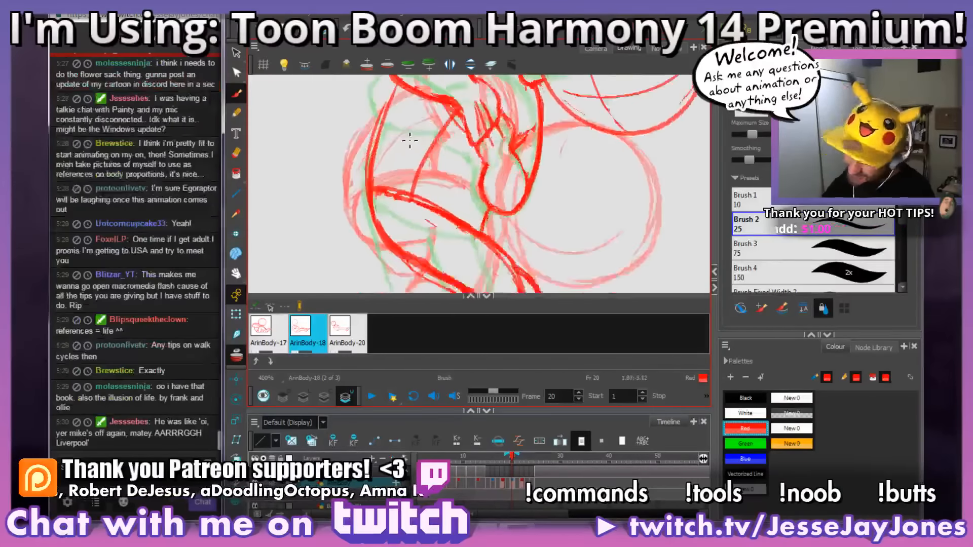
{"action": "key", "text": "2"}
{"action": "mouse_move", "coordinate": [417, 105]}
{"action": "left_mouse_down"}
{"action": "mouse_move", "coordinate": [387, 171]}
{"action": "mouse_move", "coordinate": [393, 227]}
{"action": "mouse_move", "coordinate": [452, 261]}
{"action": "left_mouse_up"}
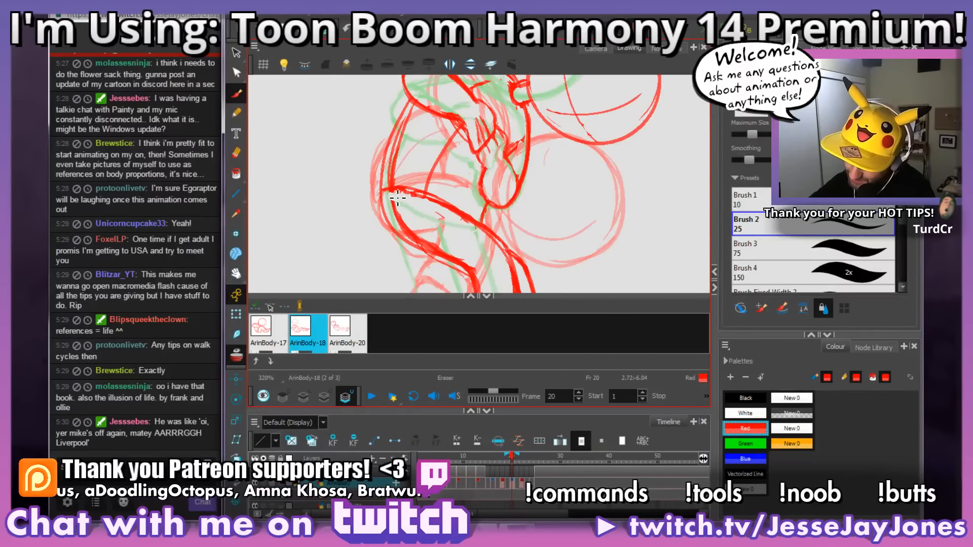
Step: Erase the old back and hip lines inside the new back outline
{"action": "mouse_move", "coordinate": [396, 221]}
{"action": "left_mouse_down"}
{"action": "mouse_move", "coordinate": [431, 251]}
{"action": "mouse_move", "coordinate": [441, 247]}
{"action": "left_mouse_up"}
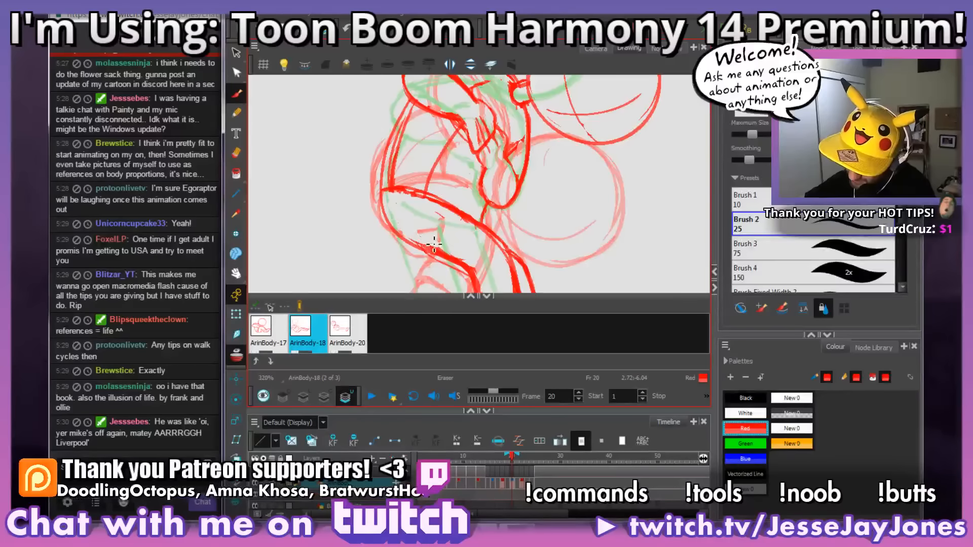
{"action": "key", "text": "alt+s"}
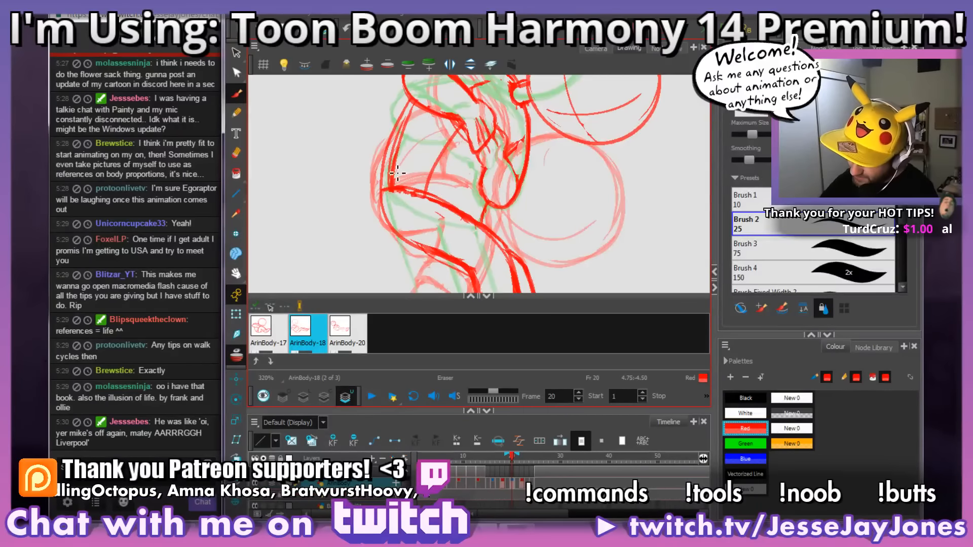
{"action": "left_click_drag", "start_coordinate": [396, 166], "coordinate": [416, 113]}
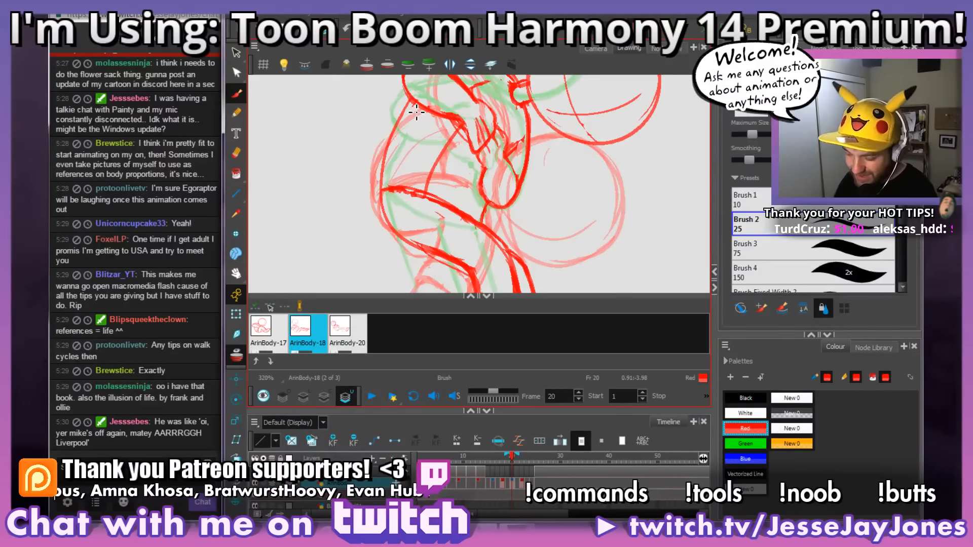
Step: Clean up the back line where it meets the underside of the near elbow
{"action": "mouse_move", "coordinate": [571, 228]}
{"action": "left_mouse_down"}
{"action": "mouse_move", "coordinate": [580, 172]}
{"action": "mouse_move", "coordinate": [568, 121]}
{"action": "mouse_move", "coordinate": [587, 228]}
{"action": "mouse_move", "coordinate": [594, 209]}
{"action": "left_mouse_up"}
{"action": "scroll", "coordinate": [596, 210], "scroll_direction": "down", "scroll_amount": 2}
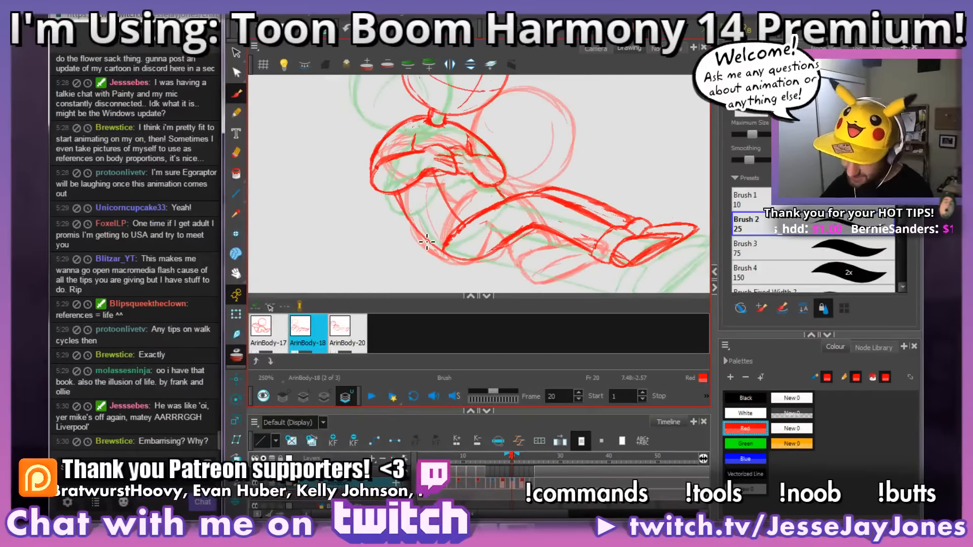
{"action": "left_click_drag", "start_coordinate": [460, 226], "coordinate": [473, 228]}
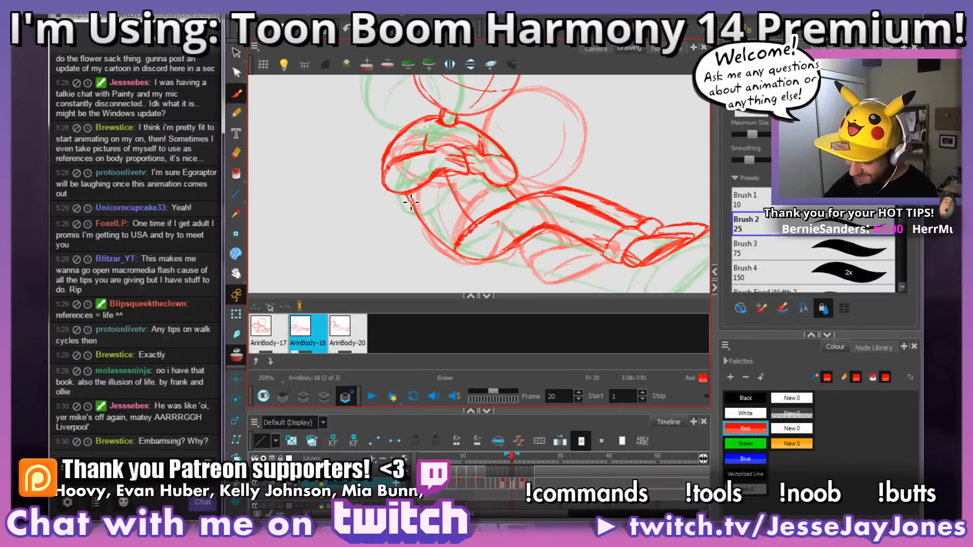
{"action": "key", "text": "alt+b"}
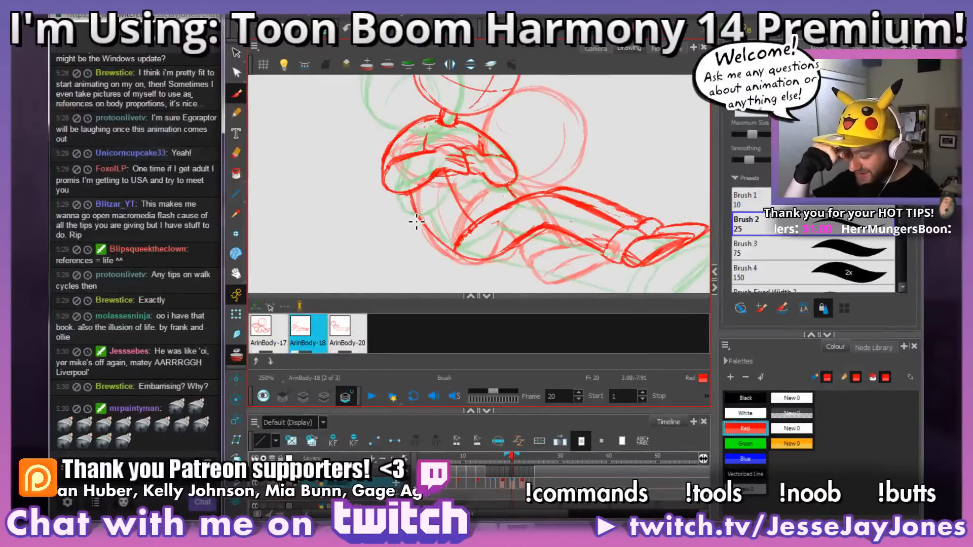
Step: Go over the back outline again between the near elbow and the hips
{"action": "mouse_move", "coordinate": [476, 221]}
{"action": "left_mouse_down"}
{"action": "mouse_move", "coordinate": [421, 209]}
{"action": "mouse_move", "coordinate": [502, 203]}
{"action": "mouse_move", "coordinate": [589, 221]}
{"action": "left_mouse_up"}
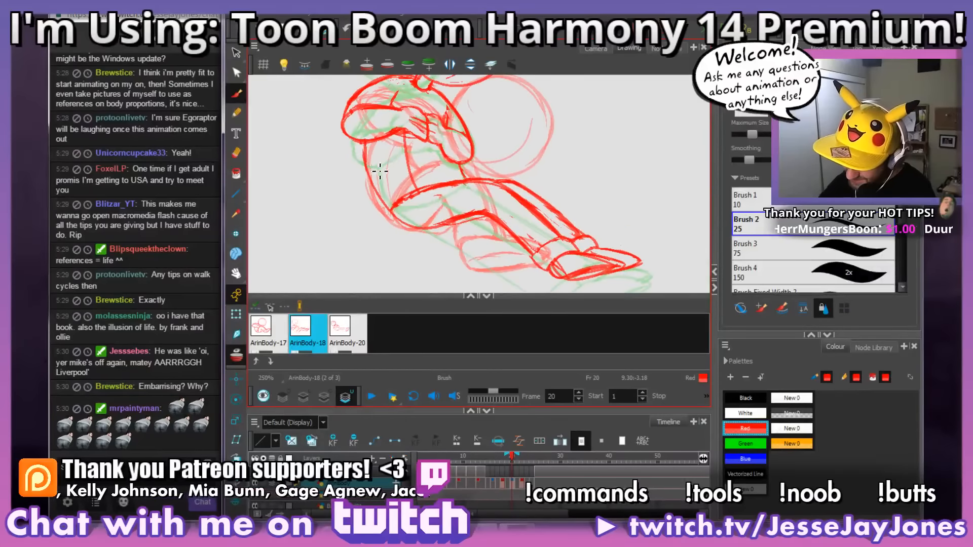
{"action": "left_click_drag", "start_coordinate": [368, 146], "coordinate": [384, 202]}
{"action": "mouse_move", "coordinate": [366, 153]}
{"action": "left_mouse_down"}
{"action": "mouse_move", "coordinate": [377, 199]}
{"action": "mouse_move", "coordinate": [578, 209]}
{"action": "mouse_move", "coordinate": [481, 231]}
{"action": "mouse_move", "coordinate": [502, 244]}
{"action": "mouse_move", "coordinate": [526, 223]}
{"action": "left_mouse_up"}
{"action": "left_click_drag", "start_coordinate": [477, 261], "coordinate": [512, 247]}
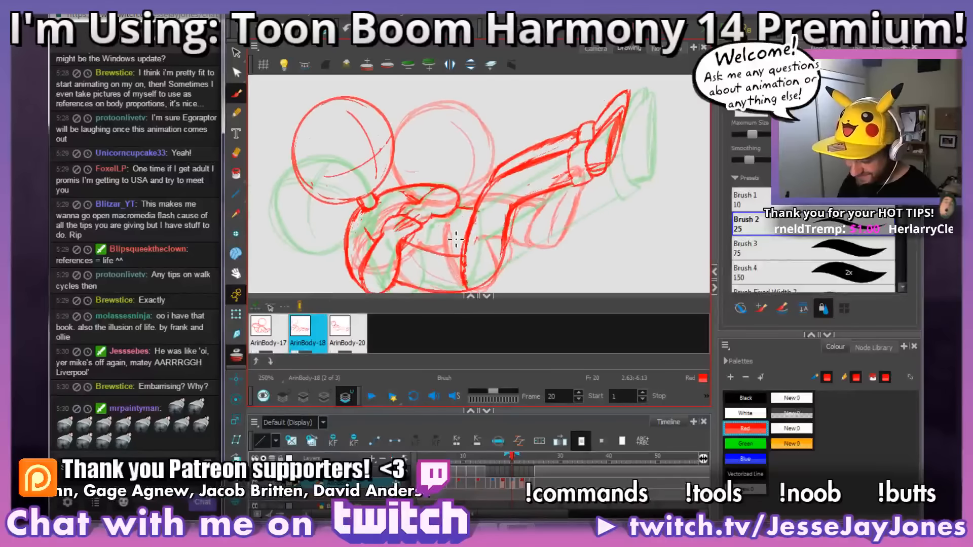
Step: Go over the near leg's upper edge on frame 20, along the shin and knee and down the thigh to the hips
{"action": "mouse_move", "coordinate": [459, 260]}
{"action": "left_mouse_down"}
{"action": "mouse_move", "coordinate": [438, 264]}
{"action": "mouse_move", "coordinate": [422, 249]}
{"action": "left_mouse_up"}
{"action": "key", "text": "space"}
{"action": "mouse_move", "coordinate": [533, 212]}
{"action": "left_mouse_down"}
{"action": "mouse_move", "coordinate": [518, 199]}
{"action": "mouse_move", "coordinate": [555, 183]}
{"action": "mouse_move", "coordinate": [597, 223]}
{"action": "mouse_move", "coordinate": [621, 199]}
{"action": "mouse_move", "coordinate": [551, 209]}
{"action": "left_mouse_up"}
{"action": "key", "text": "1"}
{"action": "key", "text": "1"}
{"action": "key", "text": "1"}
{"action": "key", "text": "1"}
{"action": "key", "text": "2"}
{"action": "key", "text": "2"}
{"action": "key", "text": "2"}
{"action": "key", "text": "2"}
{"action": "key", "text": "space"}
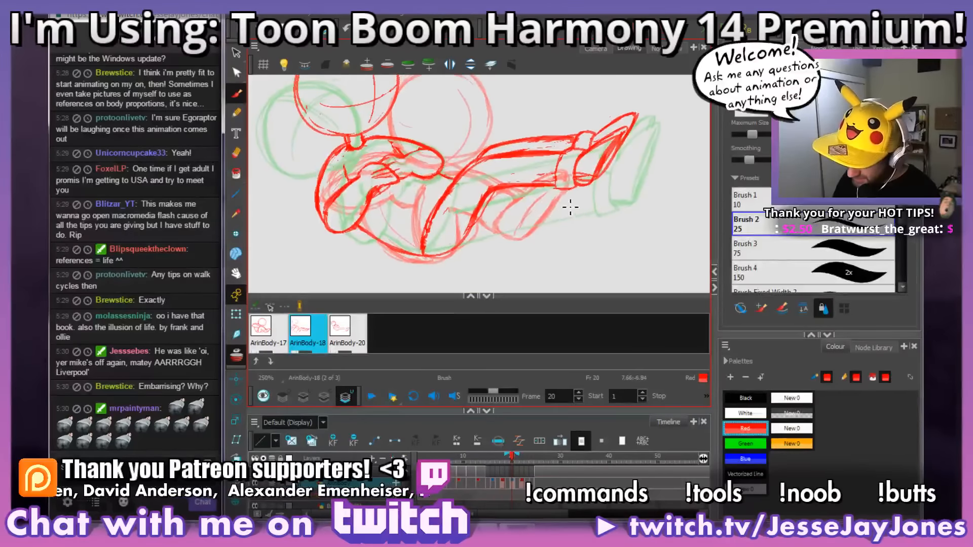
{"action": "left_click_drag", "start_coordinate": [536, 154], "coordinate": [479, 163]}
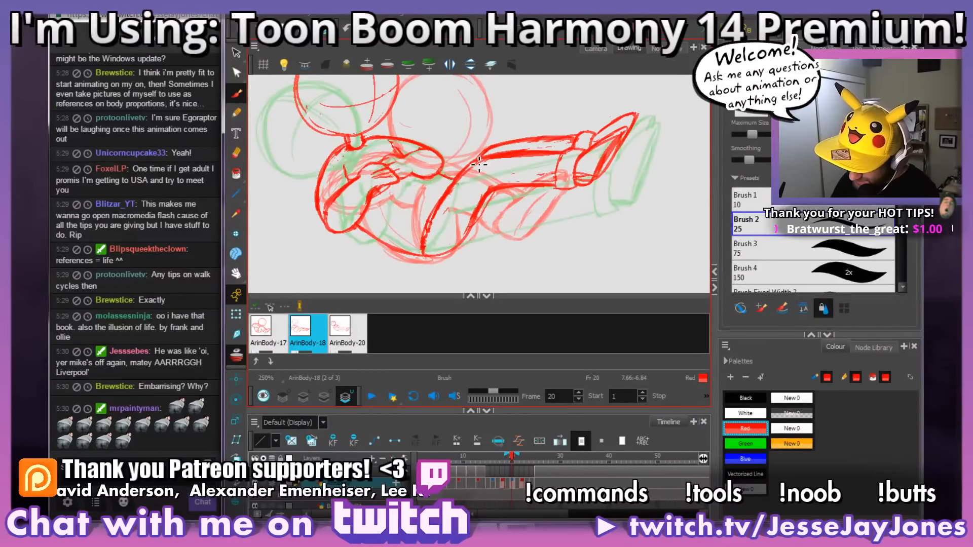
{"action": "left_click_drag", "start_coordinate": [435, 223], "coordinate": [424, 248]}
{"action": "left_click_drag", "start_coordinate": [560, 159], "coordinate": [526, 159]}
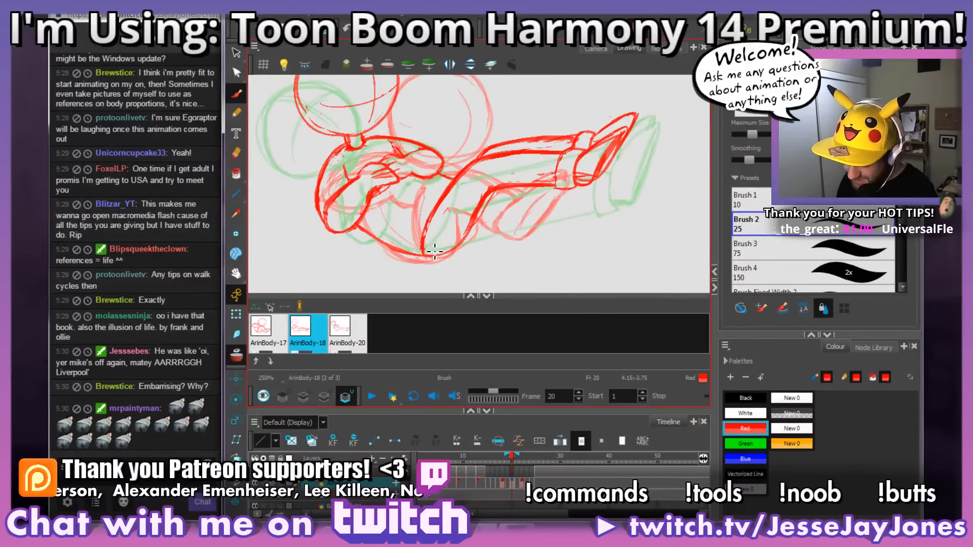
Step: Redraw the near ankle cuff on frame 20 and erase the stray rough lines between the near knee and the cuff
{"action": "mouse_move", "coordinate": [435, 249]}
{"action": "left_mouse_down"}
{"action": "mouse_move", "coordinate": [549, 201]}
{"action": "mouse_move", "coordinate": [562, 225]}
{"action": "mouse_move", "coordinate": [582, 223]}
{"action": "mouse_move", "coordinate": [570, 226]}
{"action": "mouse_move", "coordinate": [569, 243]}
{"action": "left_mouse_up"}
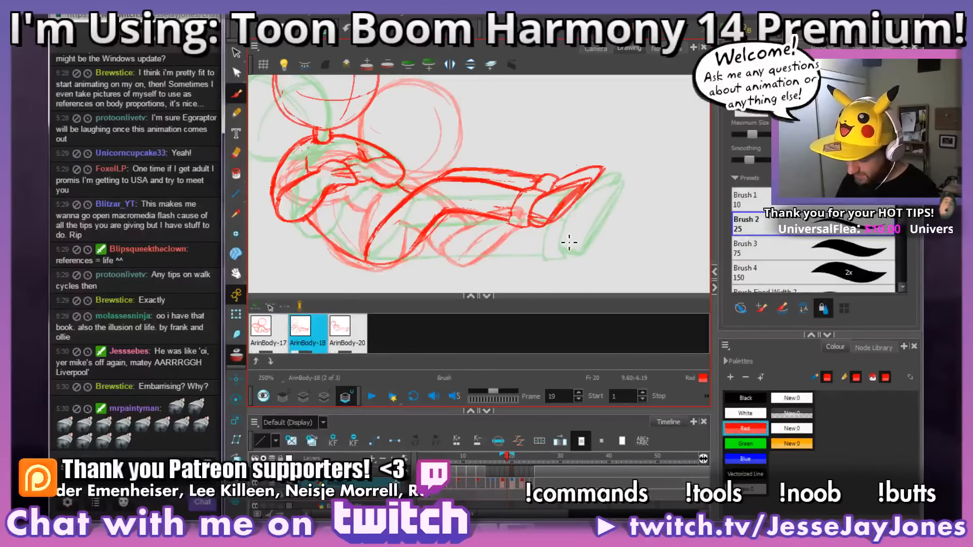
{"action": "key", "text": "comma"}
{"action": "key", "text": "period"}
{"action": "key", "text": "period"}
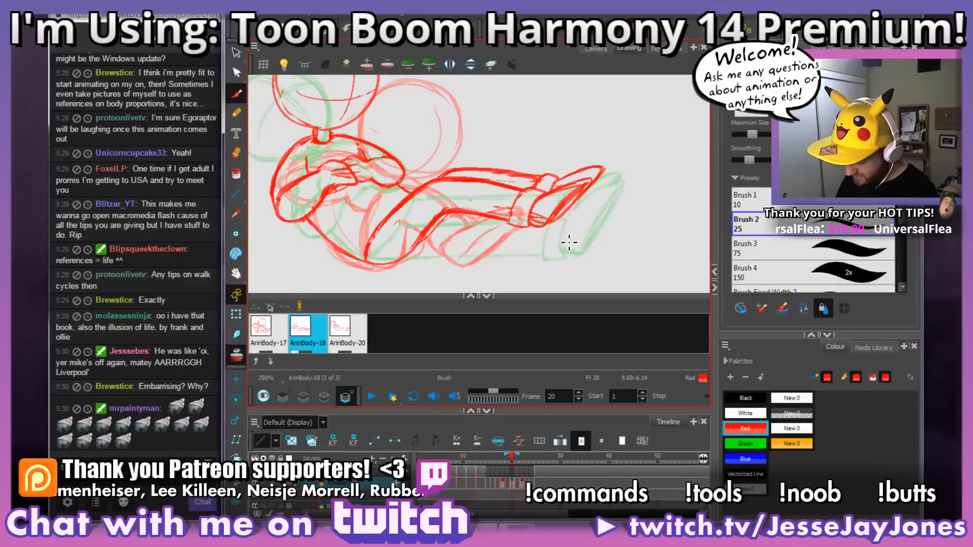
{"action": "mouse_move", "coordinate": [553, 242]}
{"action": "left_mouse_down"}
{"action": "mouse_move", "coordinate": [560, 250]}
{"action": "mouse_move", "coordinate": [542, 256]}
{"action": "left_mouse_up"}
{"action": "mouse_move", "coordinate": [594, 228]}
{"action": "left_mouse_down"}
{"action": "mouse_move", "coordinate": [517, 208]}
{"action": "mouse_move", "coordinate": [563, 189]}
{"action": "left_mouse_up"}
{"action": "key", "text": "2"}
{"action": "left_click_drag", "start_coordinate": [565, 146], "coordinate": [506, 186]}
{"action": "mouse_move", "coordinate": [475, 217]}
{"action": "left_mouse_down"}
{"action": "mouse_move", "coordinate": [633, 163]}
{"action": "mouse_move", "coordinate": [557, 195]}
{"action": "left_mouse_up"}
{"action": "key", "text": "1"}
{"action": "key", "text": "1"}
{"action": "key", "text": "1"}
{"action": "key", "text": "2"}
{"action": "key", "text": "2"}
{"action": "key", "text": "2"}
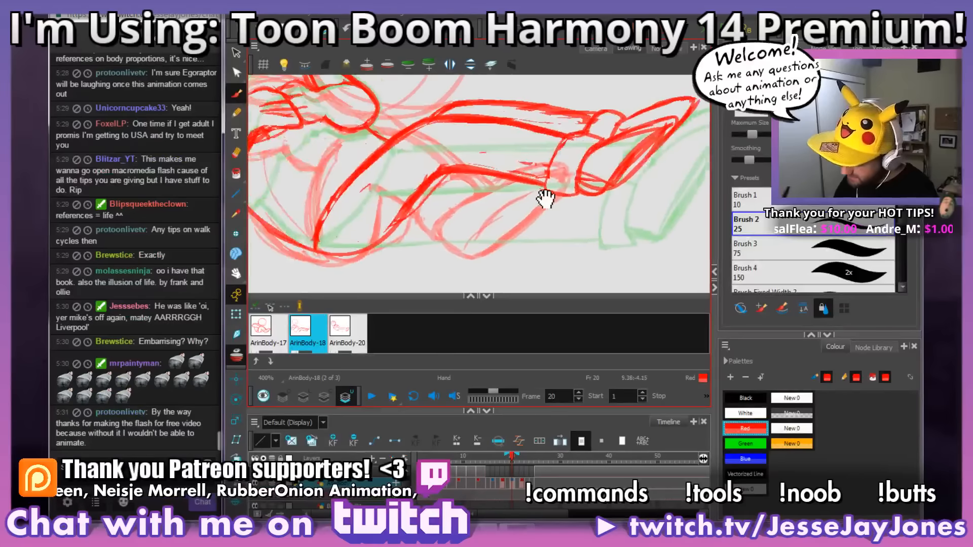
{"action": "mouse_move", "coordinate": [534, 158]}
{"action": "left_mouse_down"}
{"action": "mouse_move", "coordinate": [513, 219]}
{"action": "mouse_move", "coordinate": [503, 221]}
{"action": "mouse_move", "coordinate": [483, 214]}
{"action": "mouse_move", "coordinate": [491, 174]}
{"action": "mouse_move", "coordinate": [491, 212]}
{"action": "mouse_move", "coordinate": [361, 206]}
{"action": "left_mouse_up"}
{"action": "mouse_move", "coordinate": [506, 249]}
{"action": "left_mouse_down"}
{"action": "mouse_move", "coordinate": [519, 252]}
{"action": "mouse_move", "coordinate": [532, 233]}
{"action": "mouse_move", "coordinate": [523, 233]}
{"action": "mouse_move", "coordinate": [548, 221]}
{"action": "left_mouse_up"}
{"action": "mouse_move", "coordinate": [482, 212]}
{"action": "left_mouse_down"}
{"action": "mouse_move", "coordinate": [485, 201]}
{"action": "mouse_move", "coordinate": [544, 211]}
{"action": "mouse_move", "coordinate": [569, 200]}
{"action": "mouse_move", "coordinate": [550, 188]}
{"action": "mouse_move", "coordinate": [574, 210]}
{"action": "mouse_move", "coordinate": [557, 223]}
{"action": "mouse_move", "coordinate": [513, 193]}
{"action": "mouse_move", "coordinate": [479, 185]}
{"action": "left_mouse_up"}
{"action": "key", "text": "space"}
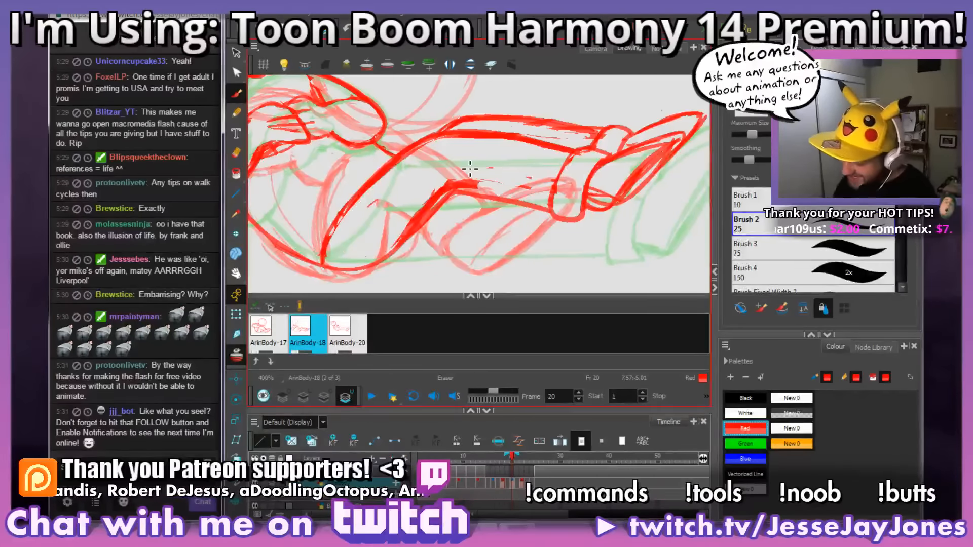
{"action": "mouse_move", "coordinate": [544, 192]}
{"action": "left_mouse_down"}
{"action": "mouse_move", "coordinate": [512, 193]}
{"action": "mouse_move", "coordinate": [526, 187]}
{"action": "mouse_move", "coordinate": [504, 178]}
{"action": "mouse_move", "coordinate": [509, 189]}
{"action": "mouse_move", "coordinate": [448, 187]}
{"action": "mouse_move", "coordinate": [422, 215]}
{"action": "left_mouse_up"}
Step: Sketch a demonstration row of overlapping circles linked by arcs in the empty area beyond the feet, and delete it
{"action": "key", "text": "1"}
{"action": "left_click_drag", "start_coordinate": [591, 217], "coordinate": [497, 217]}
{"action": "key", "text": "1"}
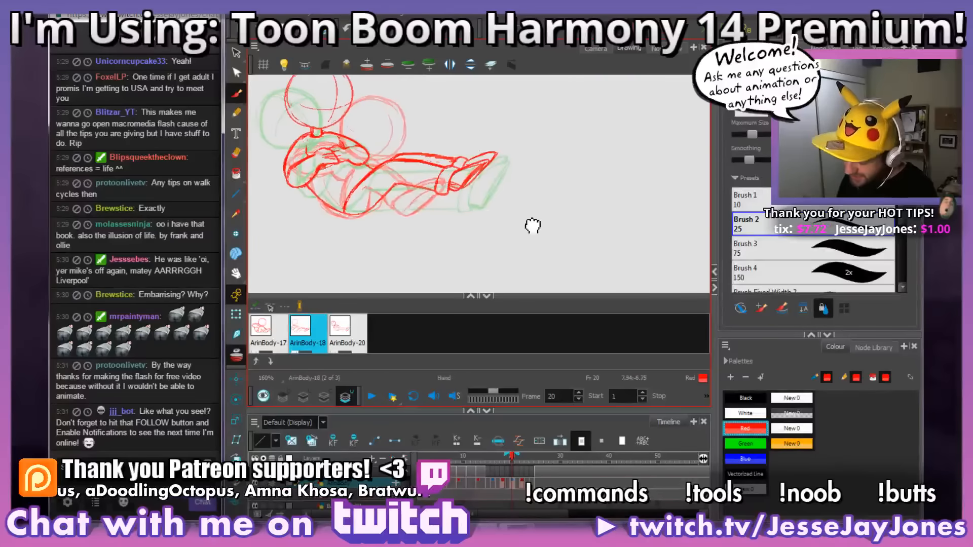
{"action": "left_click_drag", "start_coordinate": [555, 219], "coordinate": [458, 241]}
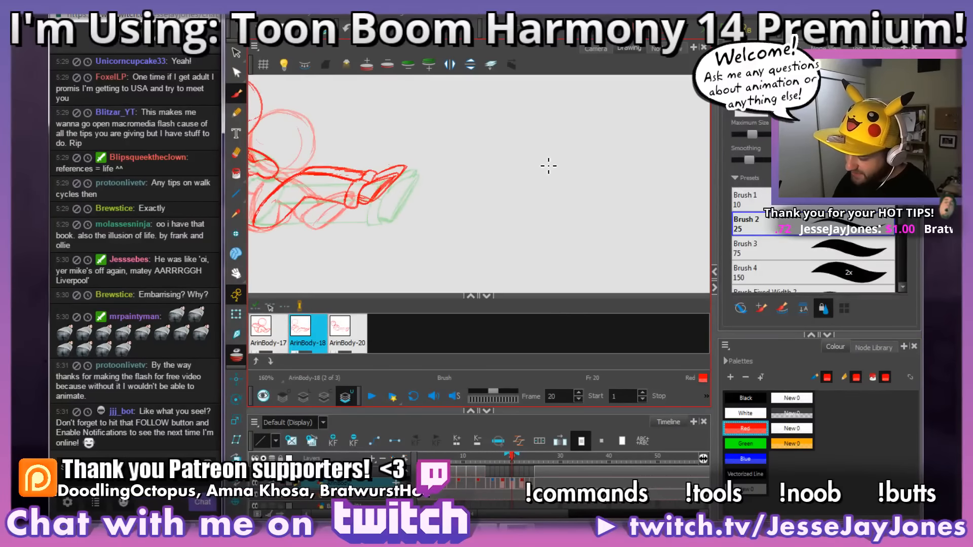
{"action": "mouse_move", "coordinate": [543, 160]}
{"action": "left_mouse_down"}
{"action": "mouse_move", "coordinate": [560, 136]}
{"action": "mouse_move", "coordinate": [568, 143]}
{"action": "left_mouse_up"}
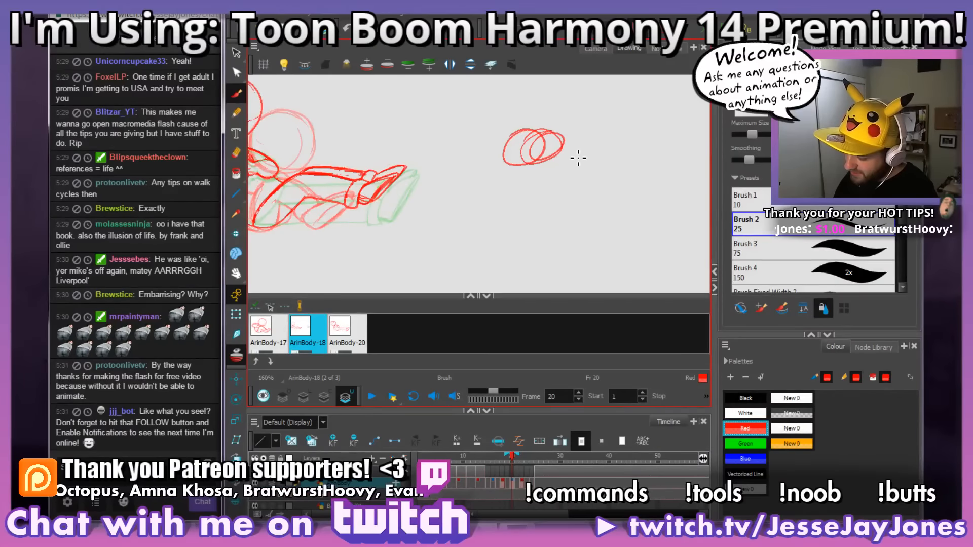
{"action": "mouse_move", "coordinate": [562, 191]}
{"action": "left_mouse_down"}
{"action": "mouse_move", "coordinate": [573, 163]}
{"action": "mouse_move", "coordinate": [573, 180]}
{"action": "mouse_move", "coordinate": [611, 141]}
{"action": "mouse_move", "coordinate": [609, 130]}
{"action": "mouse_move", "coordinate": [643, 130]}
{"action": "mouse_move", "coordinate": [626, 147]}
{"action": "mouse_move", "coordinate": [648, 183]}
{"action": "mouse_move", "coordinate": [698, 131]}
{"action": "mouse_move", "coordinate": [708, 138]}
{"action": "mouse_move", "coordinate": [629, 147]}
{"action": "mouse_move", "coordinate": [652, 154]}
{"action": "mouse_move", "coordinate": [658, 191]}
{"action": "mouse_move", "coordinate": [633, 179]}
{"action": "left_mouse_up"}
{"action": "left_click", "coordinate": [236, 52]}
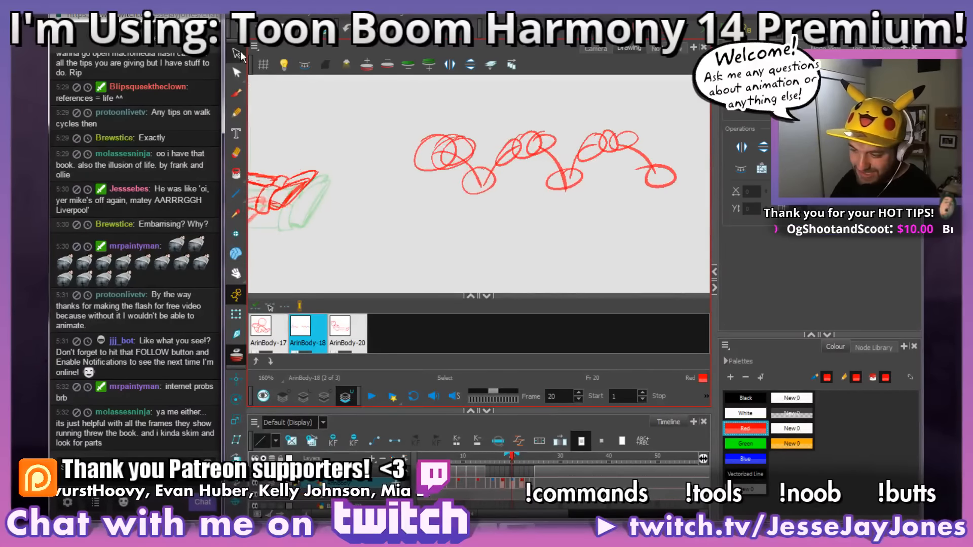
{"action": "mouse_move", "coordinate": [514, 107]}
{"action": "left_mouse_down"}
{"action": "mouse_move", "coordinate": [710, 210]}
{"action": "mouse_move", "coordinate": [386, 150]}
{"action": "mouse_move", "coordinate": [526, 226]}
{"action": "mouse_move", "coordinate": [568, 235]}
{"action": "left_mouse_up"}
{"action": "key", "text": "Delete"}
{"action": "left_click", "coordinate": [236, 94]}
{"action": "key", "text": "2"}
{"action": "key", "text": "2"}
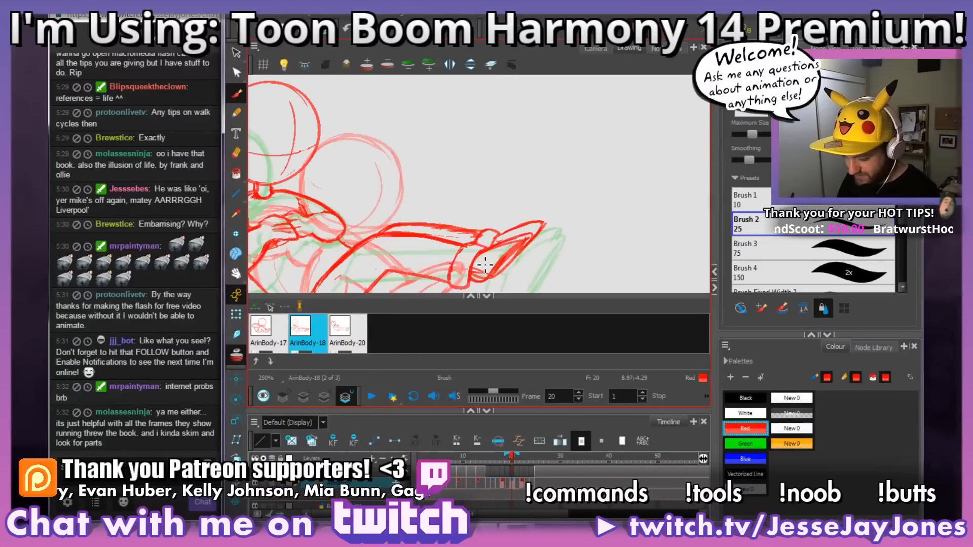
{"action": "left_click_drag", "start_coordinate": [457, 263], "coordinate": [440, 180]}
{"action": "key", "text": "2"}
{"action": "mouse_move", "coordinate": [510, 246]}
{"action": "left_mouse_down"}
{"action": "mouse_move", "coordinate": [503, 214]}
{"action": "mouse_move", "coordinate": [487, 231]}
{"action": "left_mouse_up"}
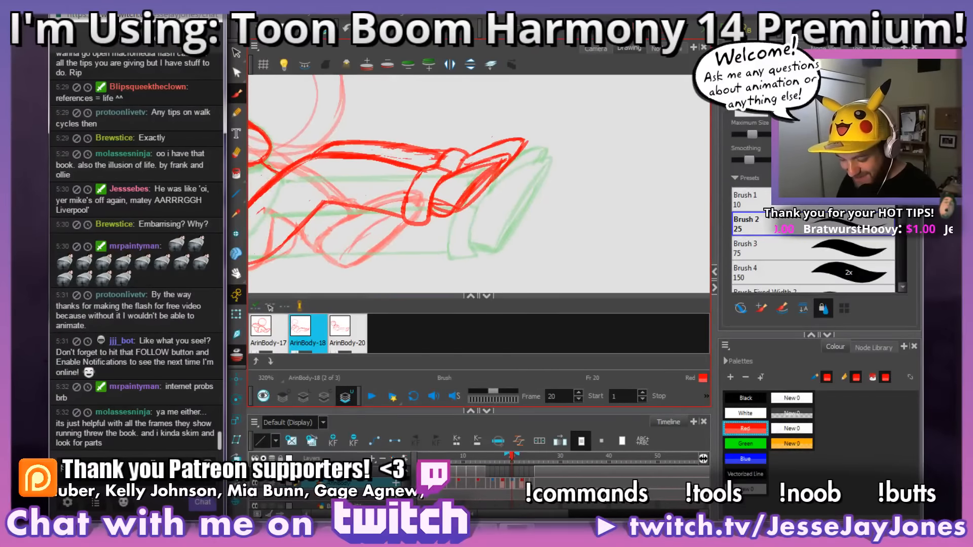
Step: Switch to the stream chat and post a !so shout-out with the viewer's username
{"action": "left_click", "coordinate": [188, 452]}
{"action": "left_click", "coordinate": [206, 461]}
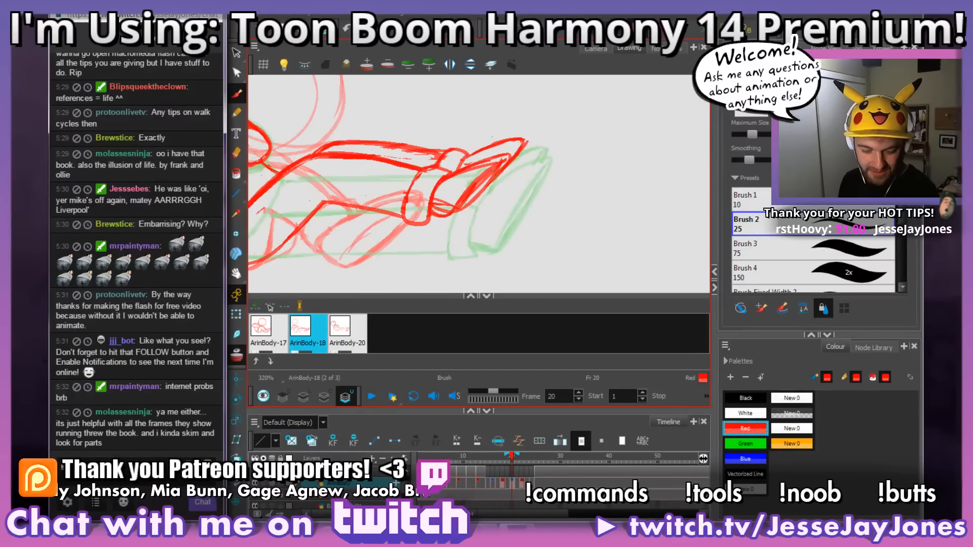
{"action": "type", "text": "mr"}
{"action": "key", "text": "Tab"}
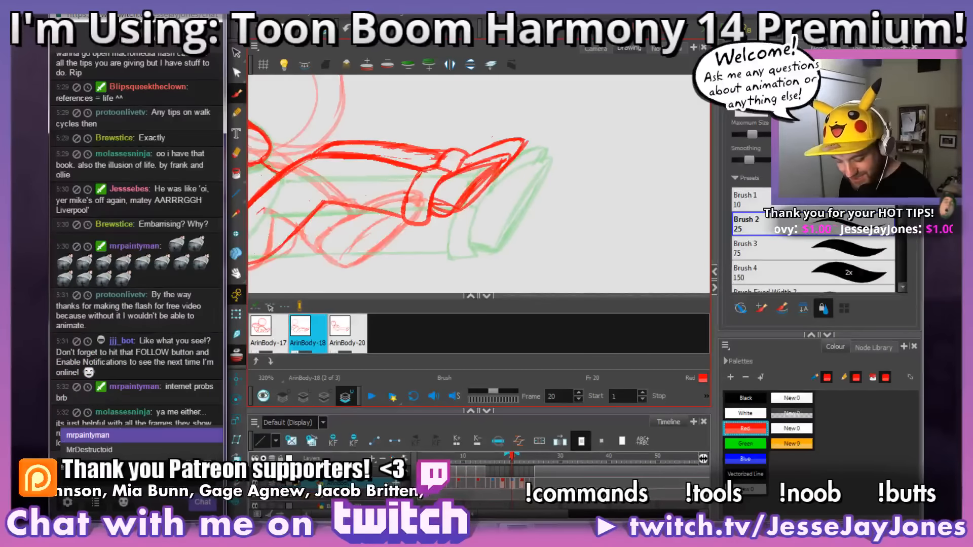
{"action": "left_click", "coordinate": [203, 503]}
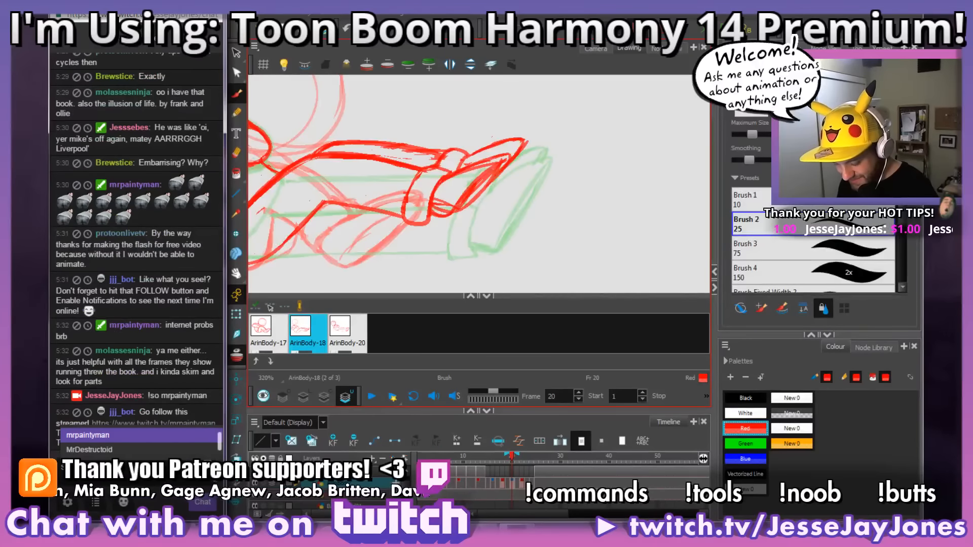
{"action": "left_click", "coordinate": [212, 484]}
{"action": "left_click", "coordinate": [203, 504]}
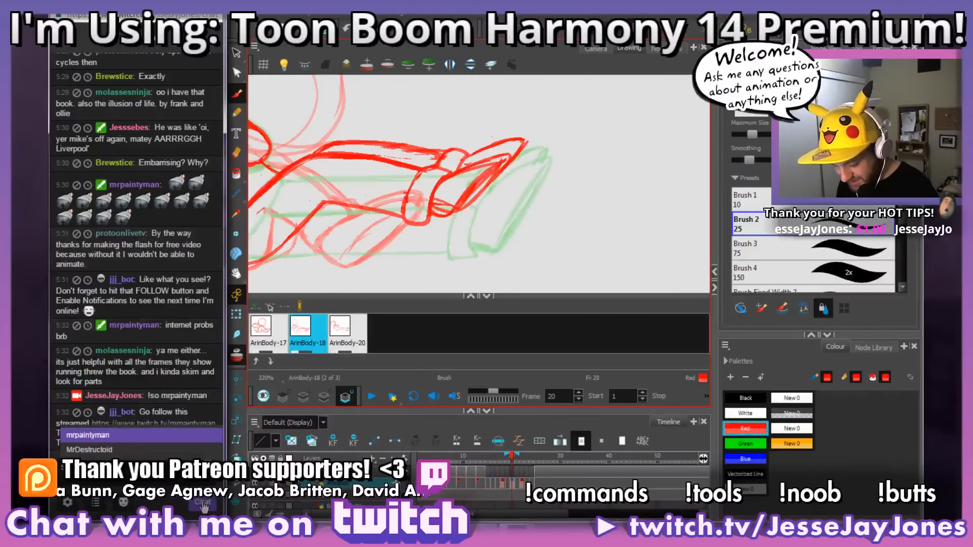
{"action": "left_click", "coordinate": [184, 481]}
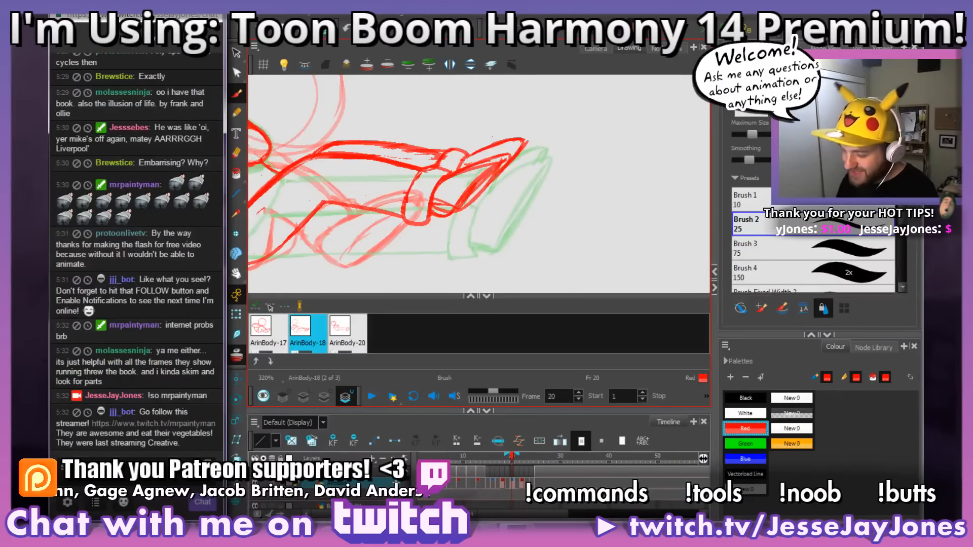
Step: Redraw the near foot's heel and sole outline and erase the rough lines inside the foot
{"action": "left_click_drag", "start_coordinate": [477, 197], "coordinate": [488, 196]}
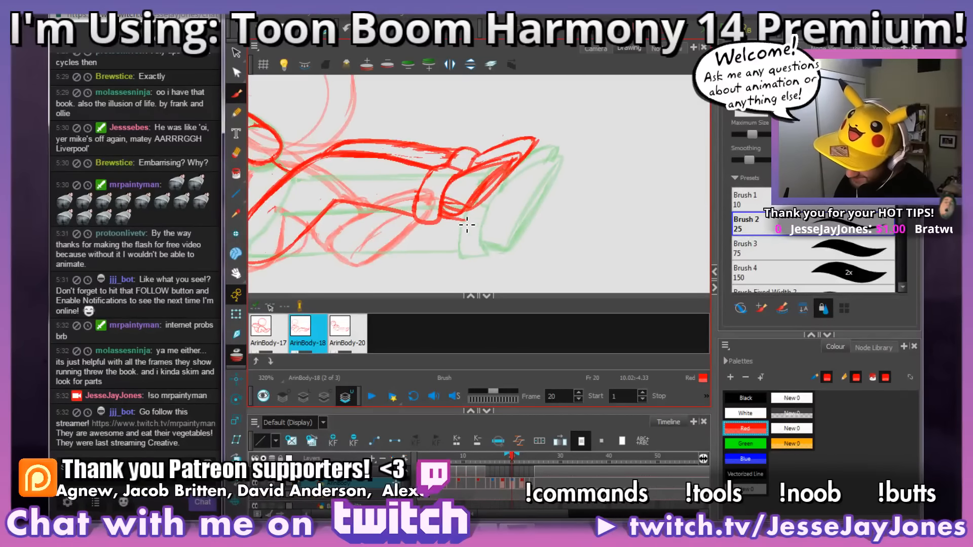
{"action": "mouse_move", "coordinate": [449, 217]}
{"action": "left_mouse_down"}
{"action": "mouse_move", "coordinate": [470, 220]}
{"action": "mouse_move", "coordinate": [527, 163]}
{"action": "mouse_move", "coordinate": [501, 161]}
{"action": "mouse_move", "coordinate": [522, 149]}
{"action": "mouse_move", "coordinate": [494, 196]}
{"action": "mouse_move", "coordinate": [525, 159]}
{"action": "mouse_move", "coordinate": [485, 180]}
{"action": "left_mouse_up"}
{"action": "left_click_drag", "start_coordinate": [535, 248], "coordinate": [547, 265]}
{"action": "key", "text": "alt+b"}
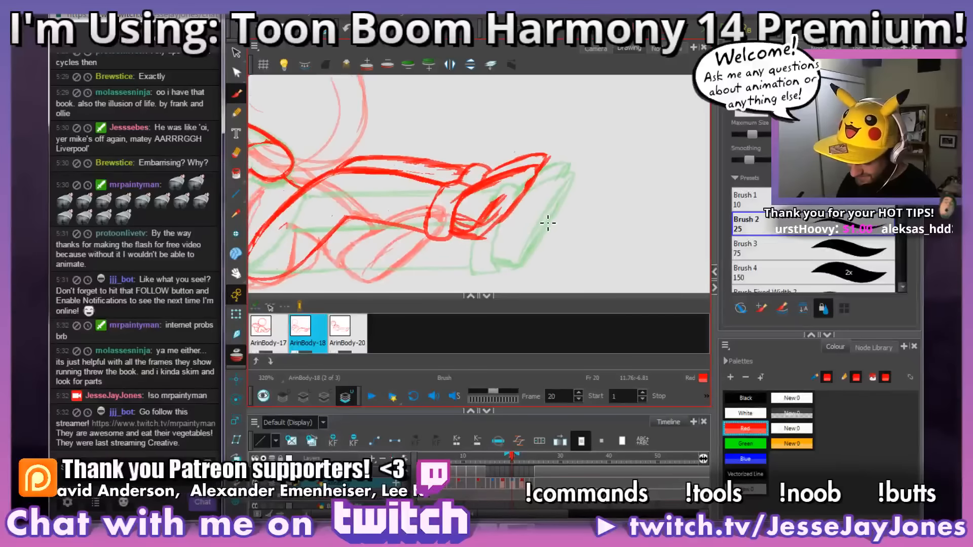
{"action": "left_click_drag", "start_coordinate": [505, 234], "coordinate": [487, 231]}
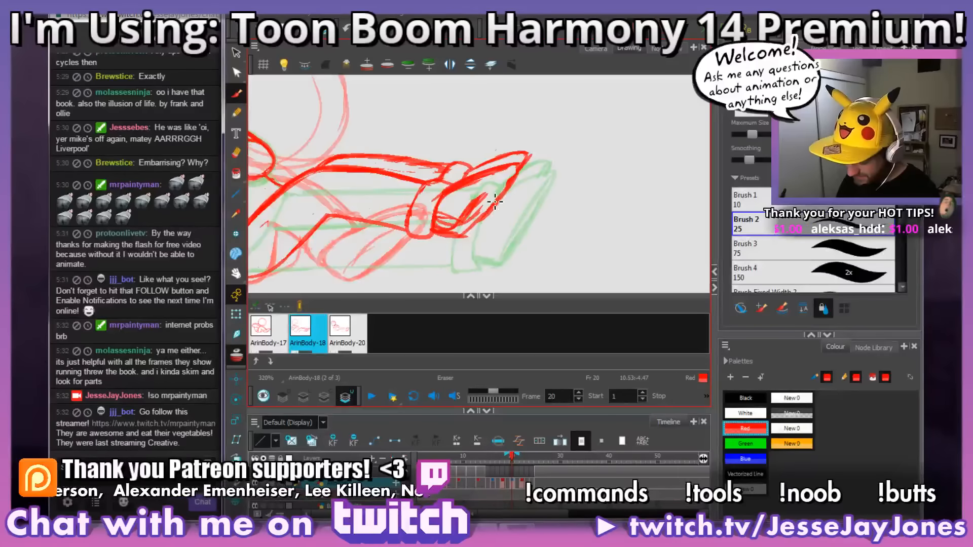
{"action": "mouse_move", "coordinate": [480, 212]}
{"action": "left_mouse_down"}
{"action": "mouse_move", "coordinate": [479, 200]}
{"action": "mouse_move", "coordinate": [481, 213]}
{"action": "mouse_move", "coordinate": [480, 203]}
{"action": "mouse_move", "coordinate": [451, 213]}
{"action": "left_mouse_up"}
{"action": "left_click_drag", "start_coordinate": [457, 221], "coordinate": [448, 220]}
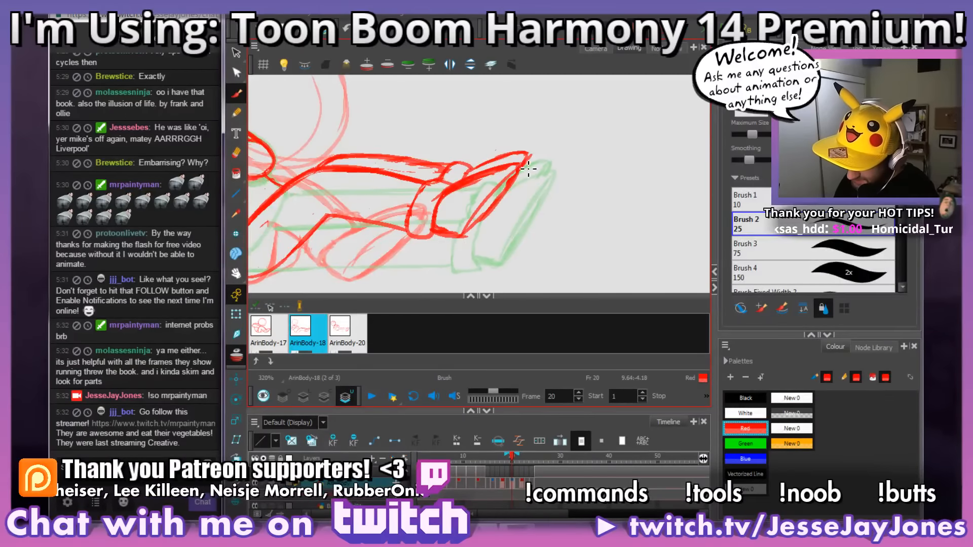
Step: Redraw the far ankle cuff and reshape the top of the far foot with a longer, more pointed toe
{"action": "left_click_drag", "start_coordinate": [521, 197], "coordinate": [509, 232]}
{"action": "left_click_drag", "start_coordinate": [469, 208], "coordinate": [484, 218]}
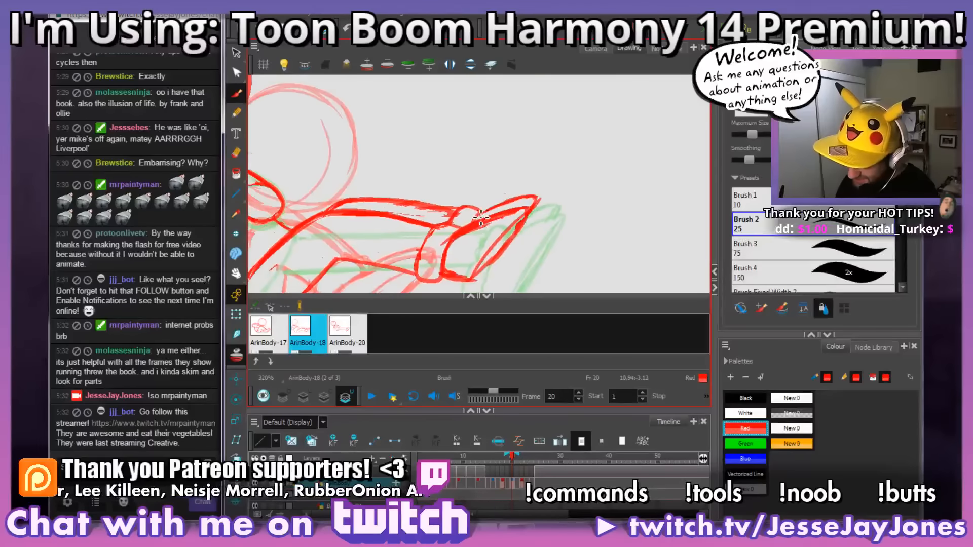
{"action": "key", "text": "alt+e"}
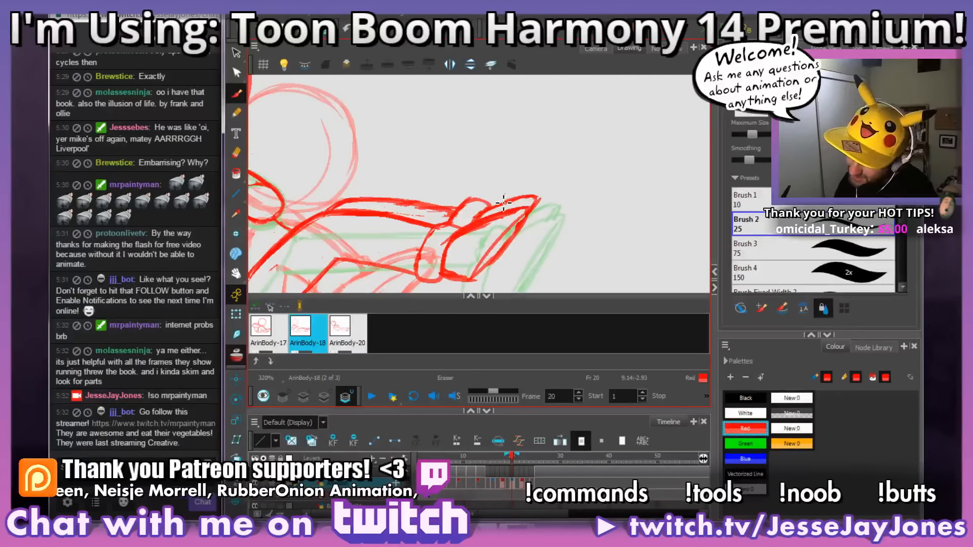
{"action": "key", "text": "alt+b"}
{"action": "left_click_drag", "start_coordinate": [490, 207], "coordinate": [551, 185]}
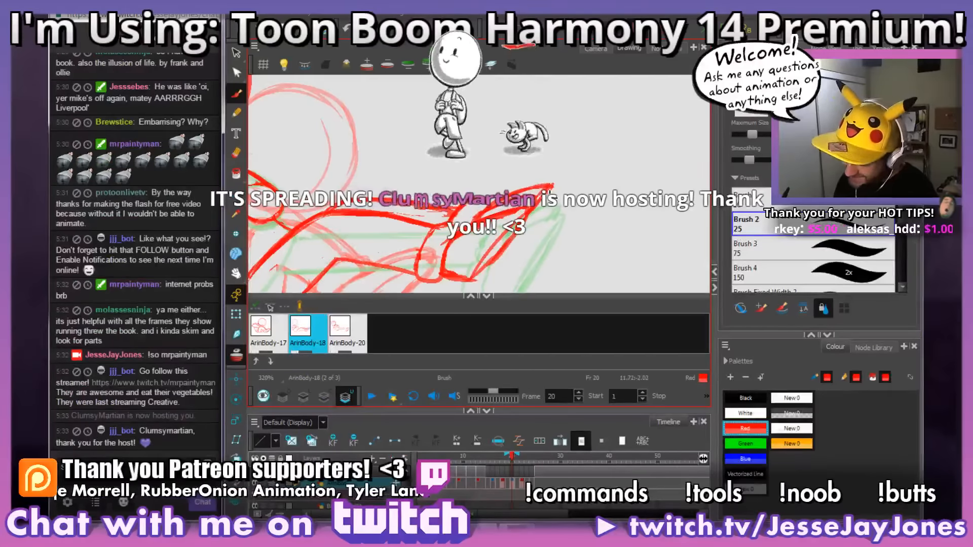
{"action": "key", "text": "alt+e"}
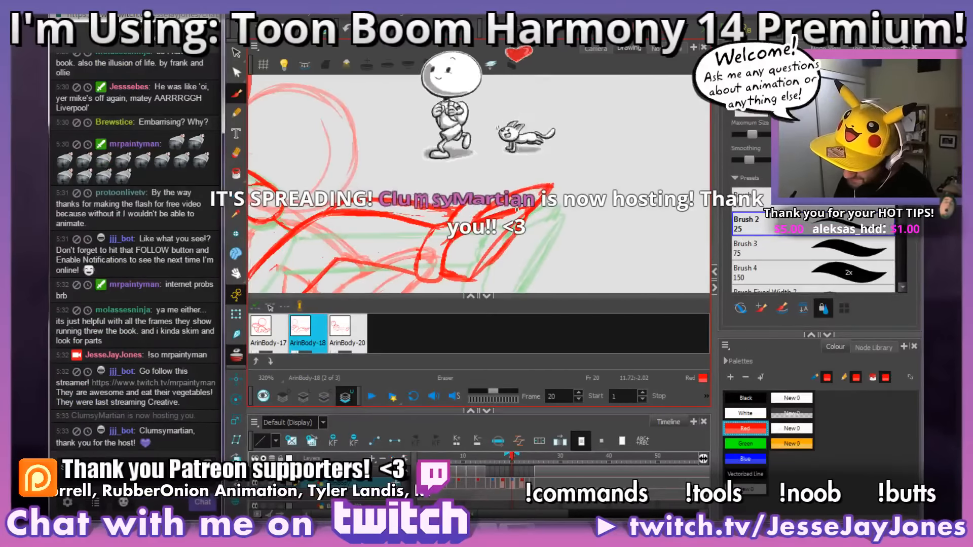
Step: Redraw the far leg's upper edge from the knee to the cuff and erase the old rough lines beneath it
{"action": "left_click_drag", "start_coordinate": [516, 209], "coordinate": [615, 174]}
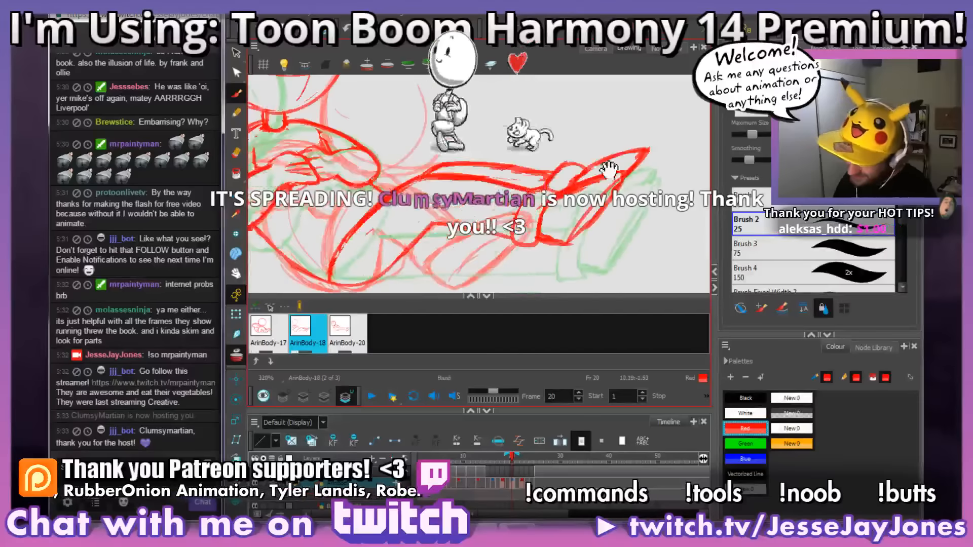
{"action": "key", "text": "alt+b"}
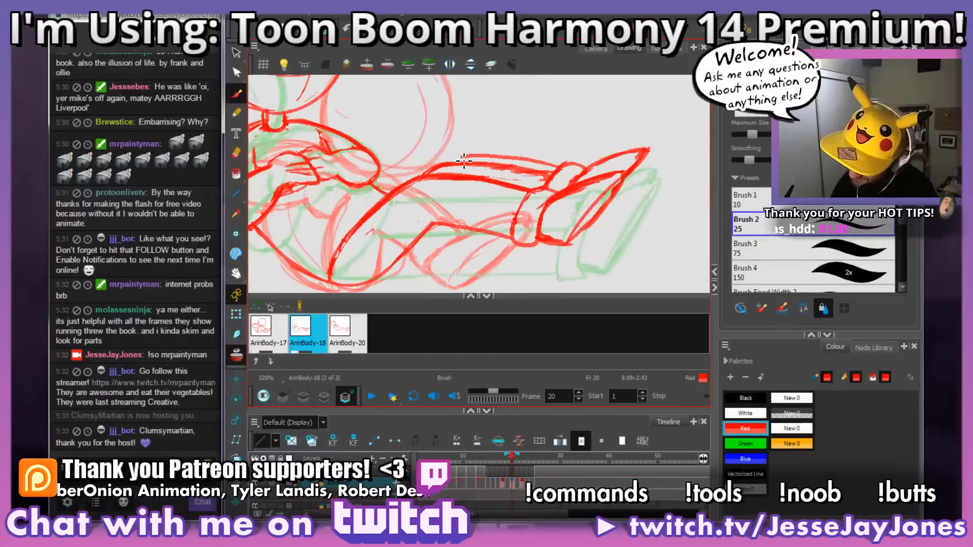
{"action": "key", "text": "alt+e"}
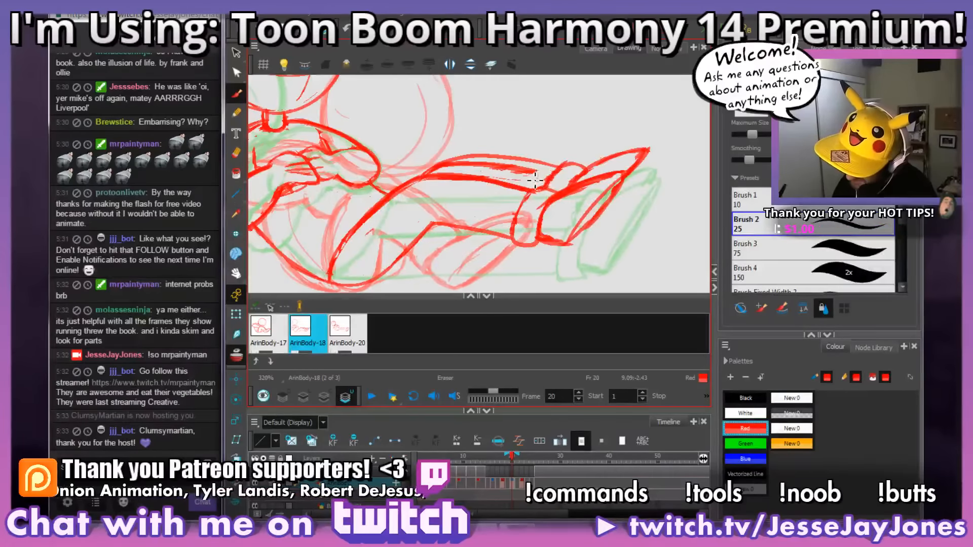
{"action": "left_click_drag", "start_coordinate": [496, 173], "coordinate": [496, 169]}
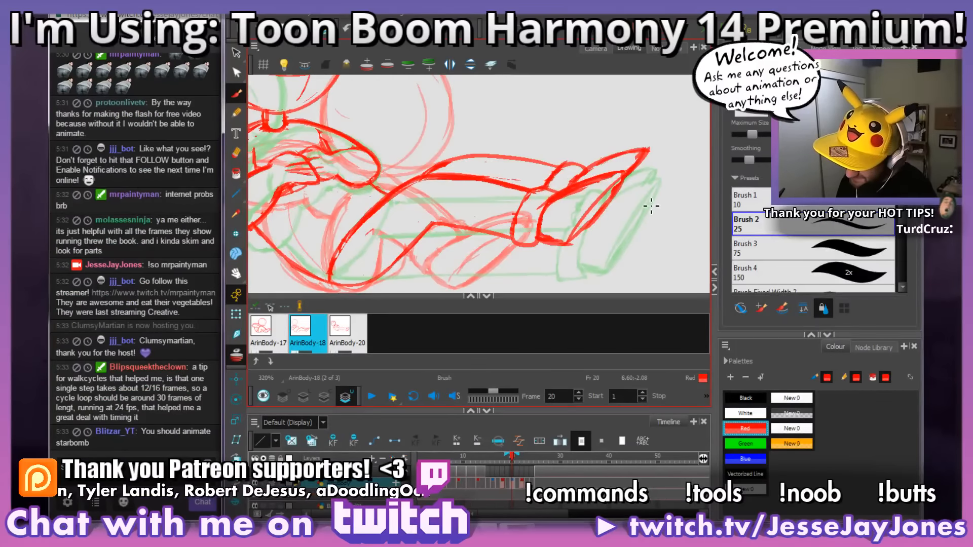
{"action": "left_click_drag", "start_coordinate": [647, 206], "coordinate": [538, 218]}
{"action": "mouse_move", "coordinate": [502, 171]}
{"action": "left_mouse_down"}
{"action": "mouse_move", "coordinate": [484, 191]}
{"action": "mouse_move", "coordinate": [493, 177]}
{"action": "left_mouse_up"}
Step: Clean up the far ankle cuff outline where it meets the far shin and foot
{"action": "left_click_drag", "start_coordinate": [430, 259], "coordinate": [539, 238]}
{"action": "key", "text": "1"}
{"action": "key", "text": "1"}
{"action": "key", "text": "2"}
{"action": "key", "text": "2"}
{"action": "key", "text": "2"}
{"action": "left_click_drag", "start_coordinate": [616, 183], "coordinate": [482, 227]}
{"action": "key", "text": "2"}
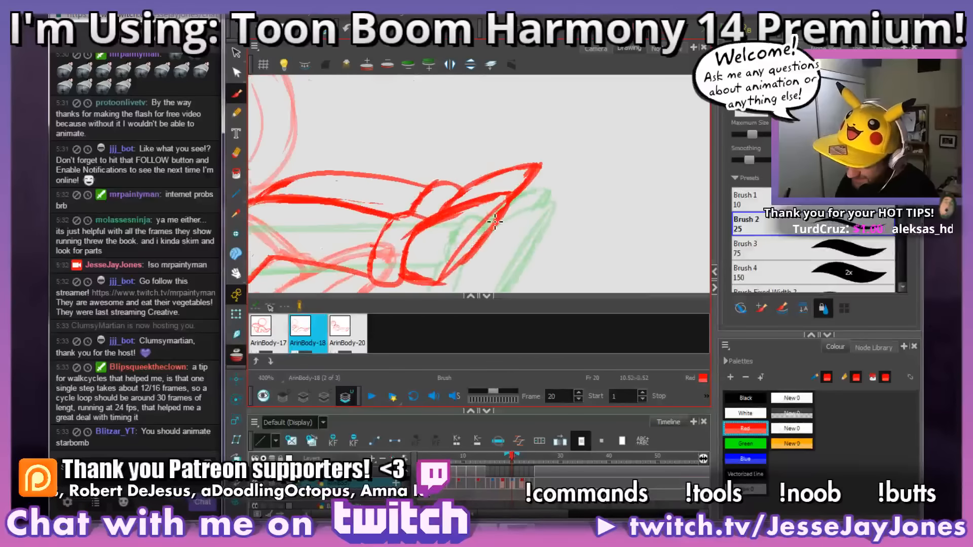
{"action": "left_click_drag", "start_coordinate": [441, 181], "coordinate": [405, 213]}
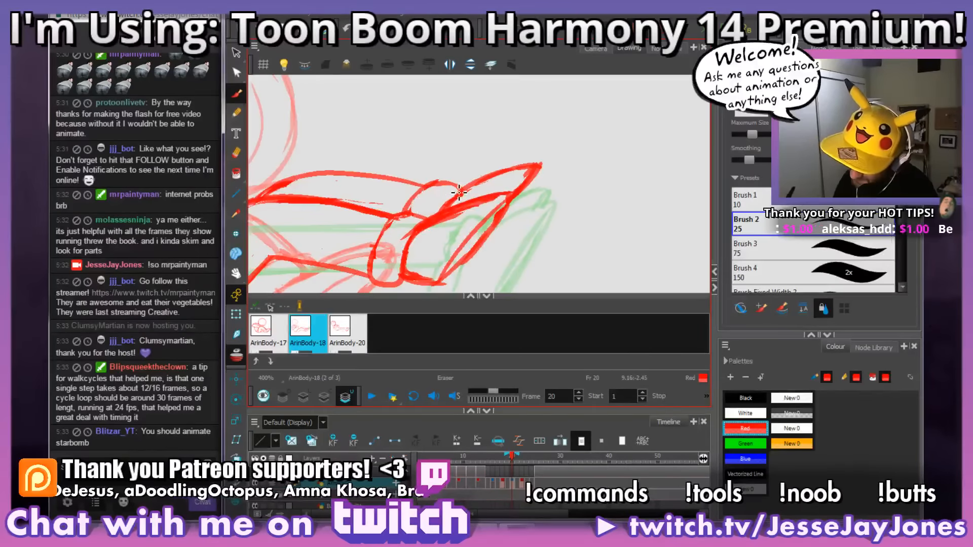
Step: Refine the near thigh line from the hips to the knee and the line on the underside of the near knee
{"action": "key", "text": "1"}
{"action": "key", "text": "1"}
{"action": "mouse_move", "coordinate": [419, 258]}
{"action": "left_mouse_down"}
{"action": "mouse_move", "coordinate": [519, 224]}
{"action": "mouse_move", "coordinate": [481, 242]}
{"action": "left_mouse_up"}
{"action": "key", "text": "2"}
{"action": "key", "text": "2"}
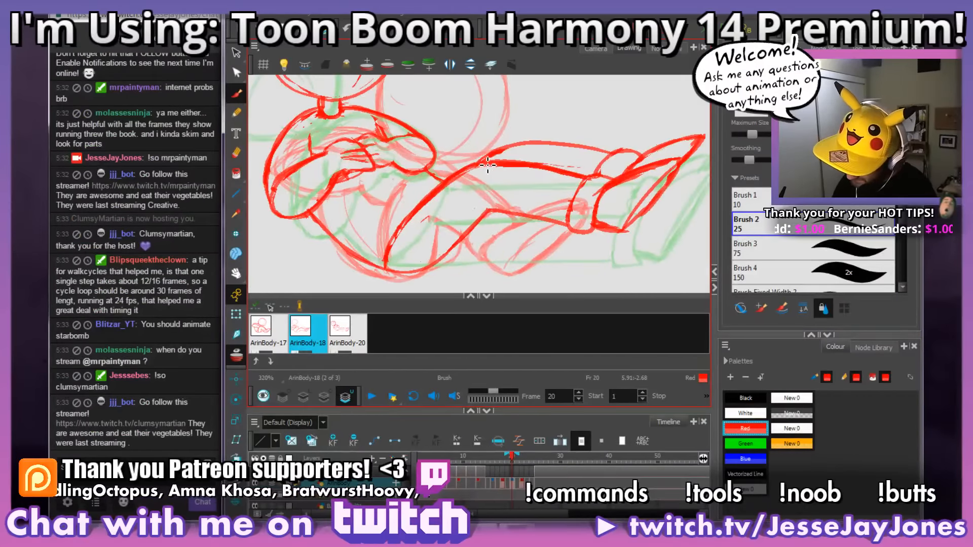
{"action": "mouse_move", "coordinate": [475, 169]}
{"action": "left_mouse_down"}
{"action": "mouse_move", "coordinate": [418, 209]}
{"action": "mouse_move", "coordinate": [386, 266]}
{"action": "mouse_move", "coordinate": [431, 187]}
{"action": "mouse_move", "coordinate": [472, 164]}
{"action": "left_mouse_up"}
{"action": "mouse_move", "coordinate": [393, 265]}
{"action": "left_mouse_down"}
{"action": "mouse_move", "coordinate": [425, 209]}
{"action": "mouse_move", "coordinate": [476, 177]}
{"action": "mouse_move", "coordinate": [433, 205]}
{"action": "mouse_move", "coordinate": [443, 192]}
{"action": "mouse_move", "coordinate": [502, 175]}
{"action": "left_mouse_up"}
{"action": "left_click_drag", "start_coordinate": [559, 245], "coordinate": [536, 230]}
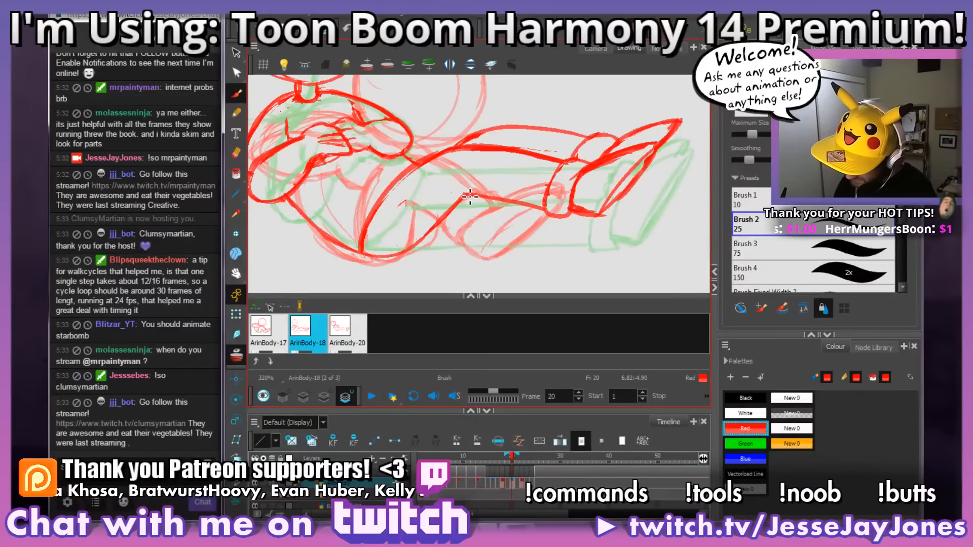
{"action": "scroll", "coordinate": [543, 241], "scroll_direction": "down", "scroll_amount": 3}
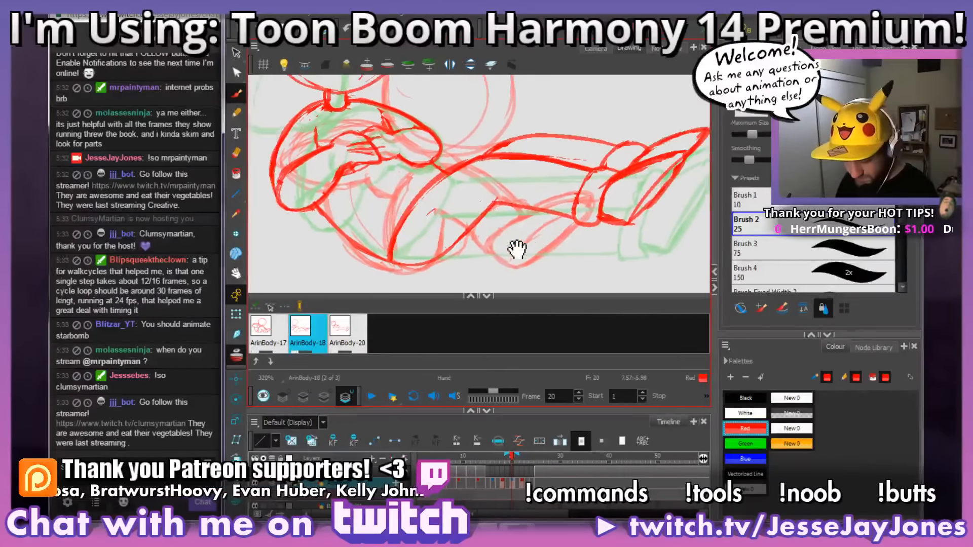
Step: Touch up the far leg's upper edge between the ankle cuff and the knee on frame 20
{"action": "left_click_drag", "start_coordinate": [537, 239], "coordinate": [548, 254]}
{"action": "scroll", "coordinate": [548, 254], "scroll_direction": "down", "scroll_amount": 2}
{"action": "scroll", "coordinate": [521, 253], "scroll_direction": "up", "scroll_amount": 2}
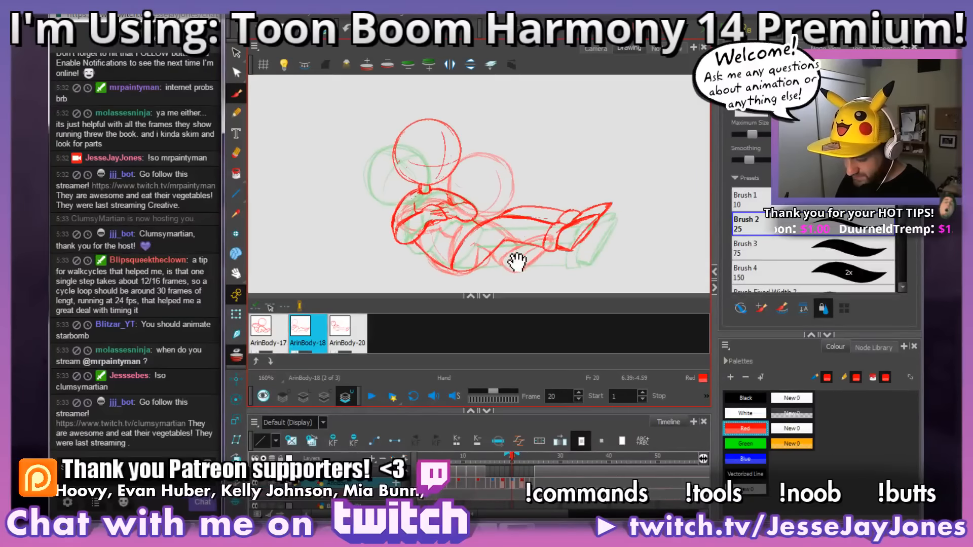
{"action": "left_click_drag", "start_coordinate": [517, 261], "coordinate": [528, 252]}
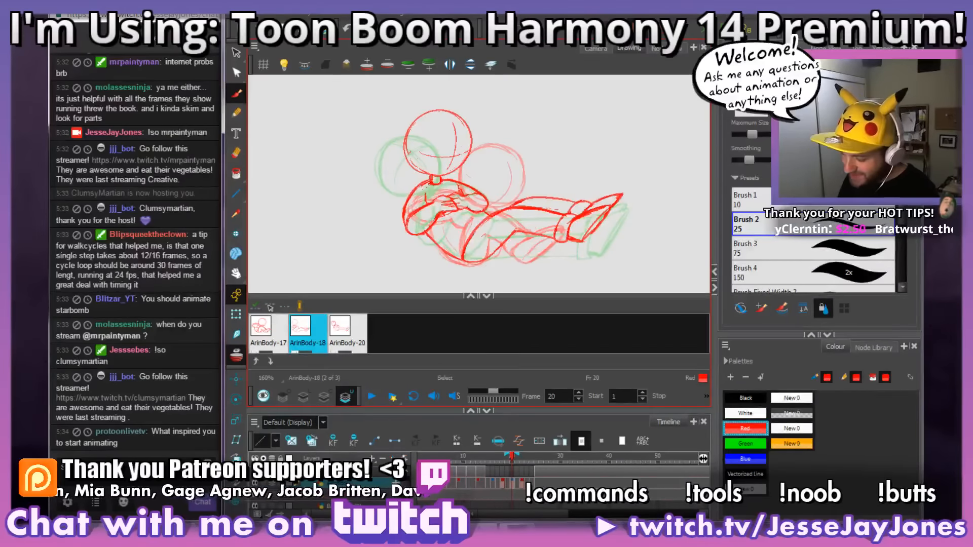
{"action": "scroll", "coordinate": [495, 232], "scroll_direction": "up", "scroll_amount": 5}
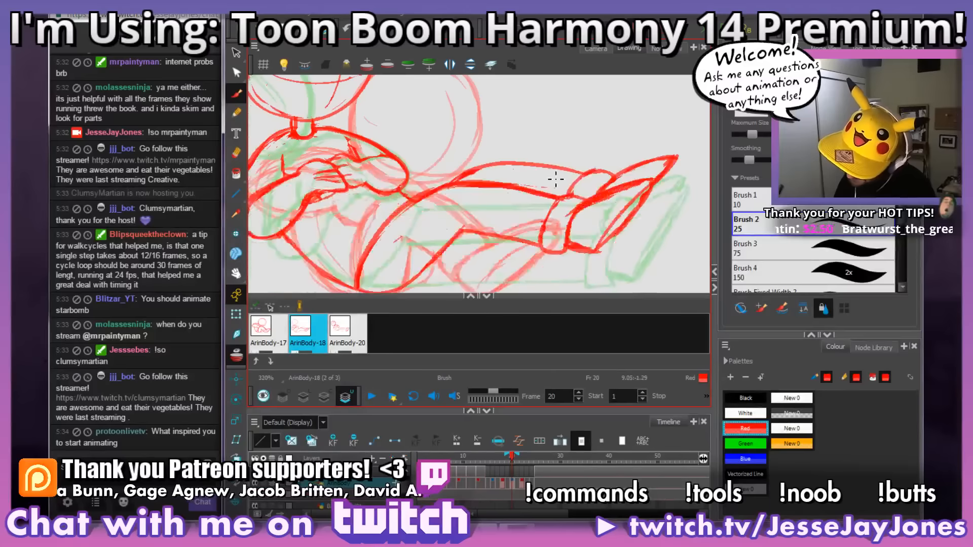
{"action": "mouse_move", "coordinate": [593, 175]}
{"action": "left_mouse_down"}
{"action": "mouse_move", "coordinate": [497, 166]}
{"action": "mouse_move", "coordinate": [455, 181]}
{"action": "mouse_move", "coordinate": [571, 182]}
{"action": "mouse_move", "coordinate": [503, 178]}
{"action": "mouse_move", "coordinate": [435, 194]}
{"action": "mouse_move", "coordinate": [464, 175]}
{"action": "mouse_move", "coordinate": [538, 165]}
{"action": "mouse_move", "coordinate": [460, 182]}
{"action": "left_mouse_up"}
{"action": "key", "text": "alt+e"}
{"action": "key", "text": "1"}
{"action": "key", "text": "1"}
{"action": "key", "text": "1"}
{"action": "key", "text": "1"}
{"action": "key", "text": "space"}
{"action": "left_click_drag", "start_coordinate": [576, 225], "coordinate": [543, 211]}
{"action": "key", "text": "2"}
{"action": "key", "text": "2"}
{"action": "key", "text": "2"}
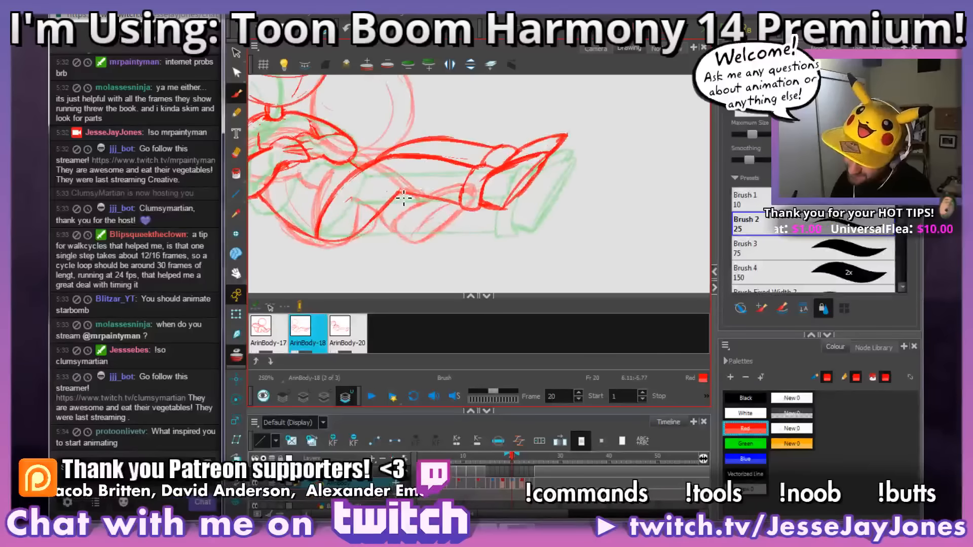
Step: Flip back and forth between frames 17 and 22 to compare the legs and feet across the movement
{"action": "key", "text": "space"}
{"action": "left_click_drag", "start_coordinate": [517, 208], "coordinate": [597, 219]}
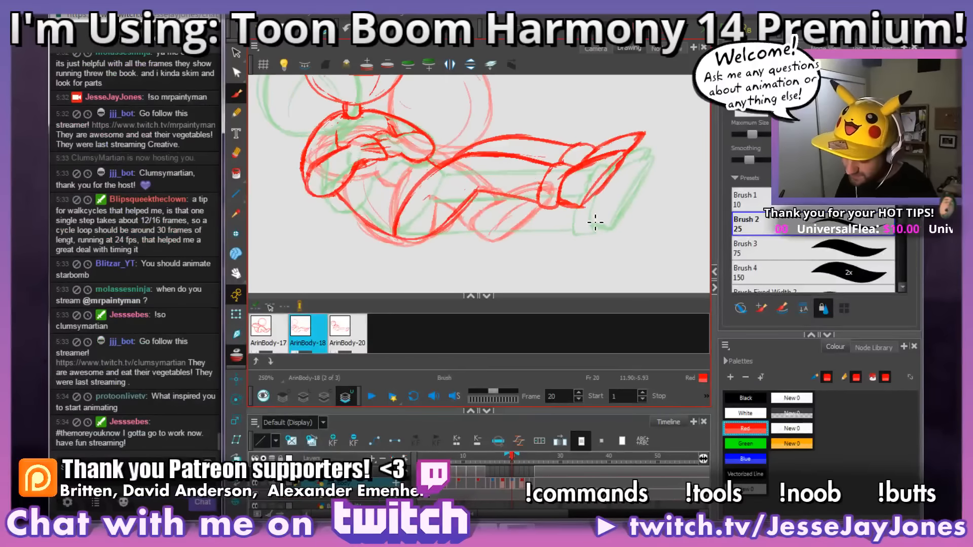
{"action": "key", "text": "space"}
{"action": "left_click_drag", "start_coordinate": [591, 258], "coordinate": [581, 239]}
{"action": "key", "text": "space"}
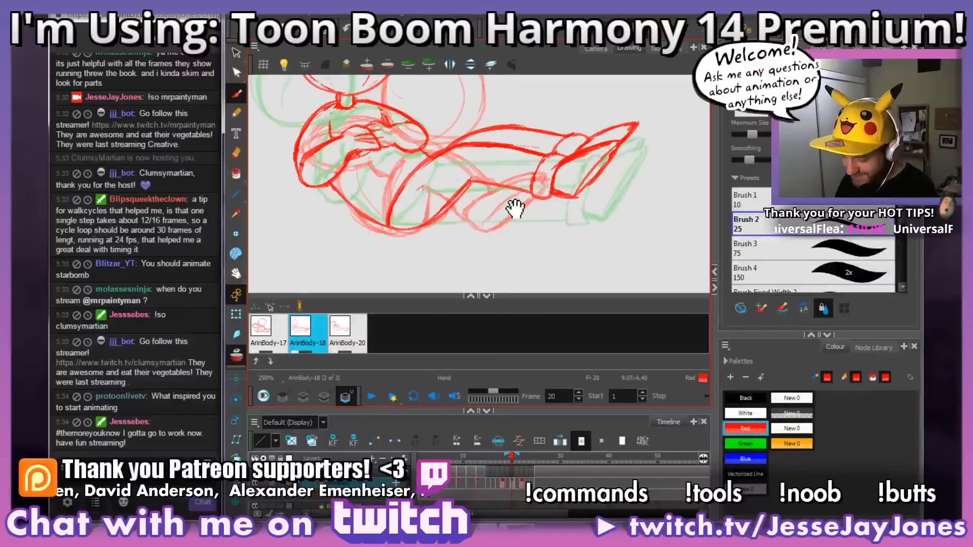
{"action": "left_click_drag", "start_coordinate": [522, 211], "coordinate": [537, 224]}
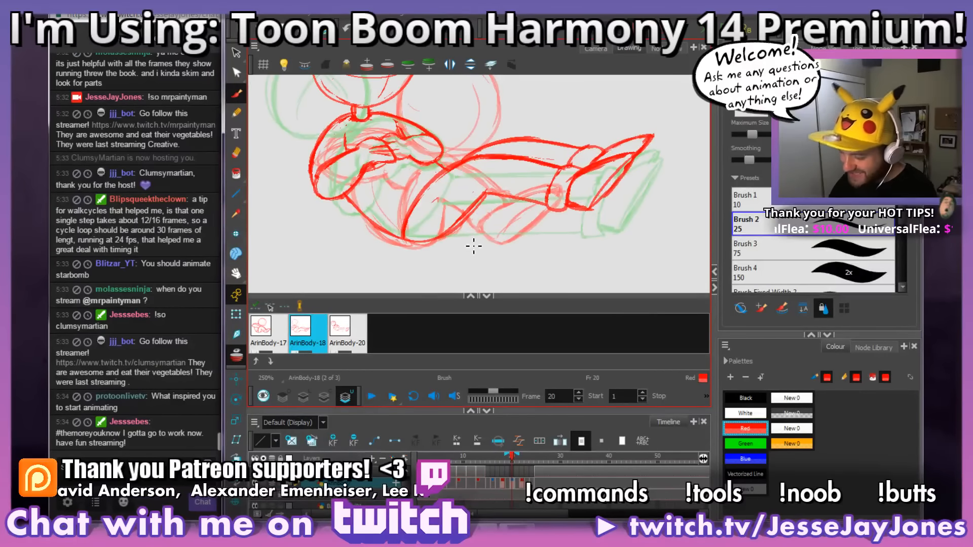
{"action": "scroll", "coordinate": [512, 239], "scroll_direction": "down", "scroll_amount": 5}
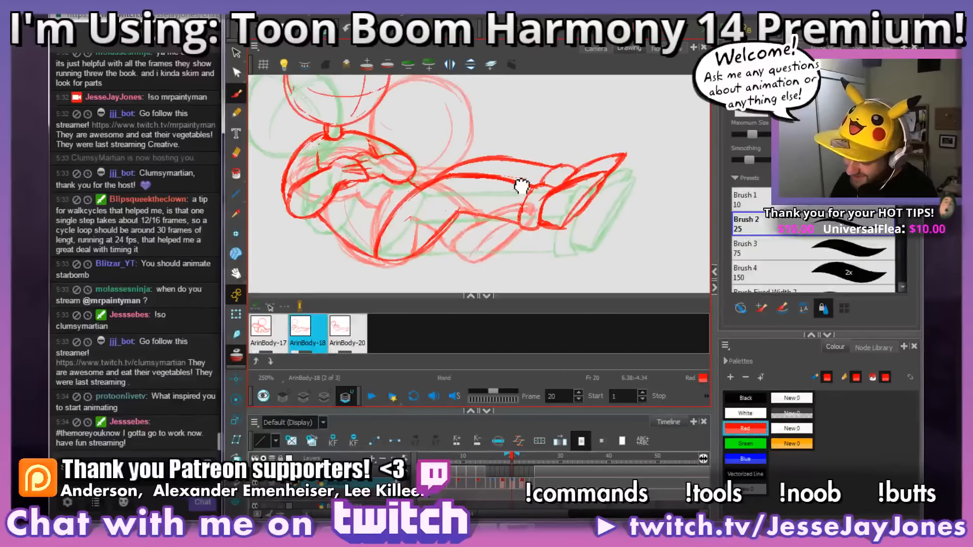
{"action": "left_click_drag", "start_coordinate": [495, 151], "coordinate": [578, 228]}
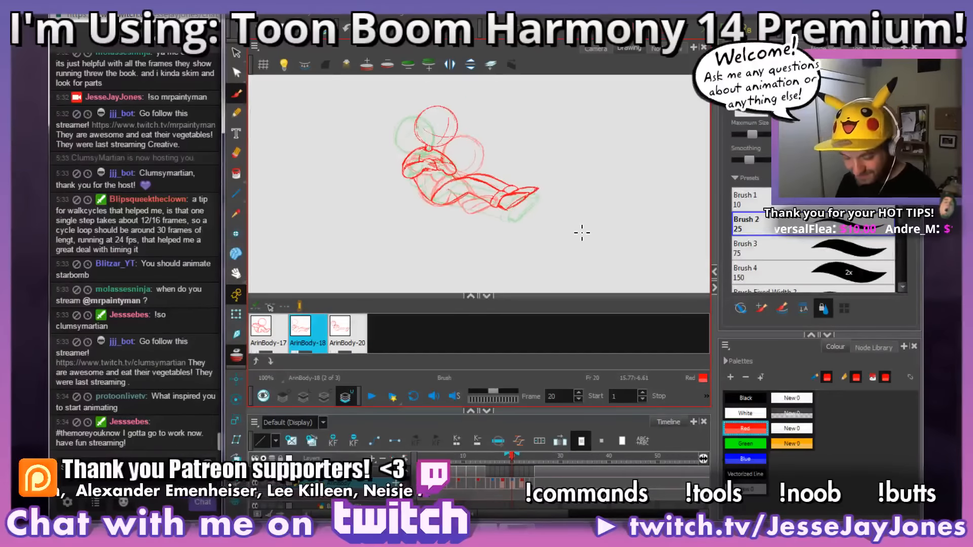
{"action": "key", "text": "comma"}
{"action": "key", "text": "period"}
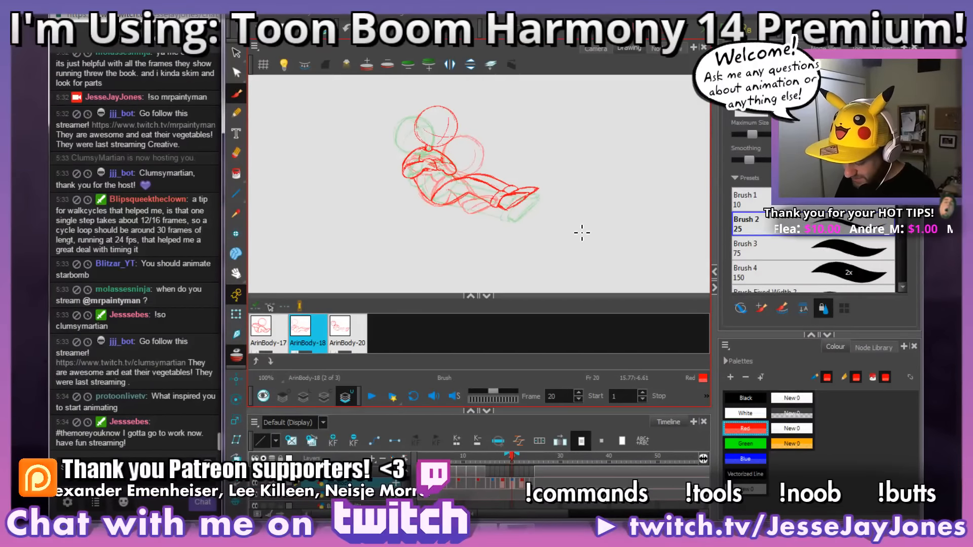
{"action": "key", "text": "period"}
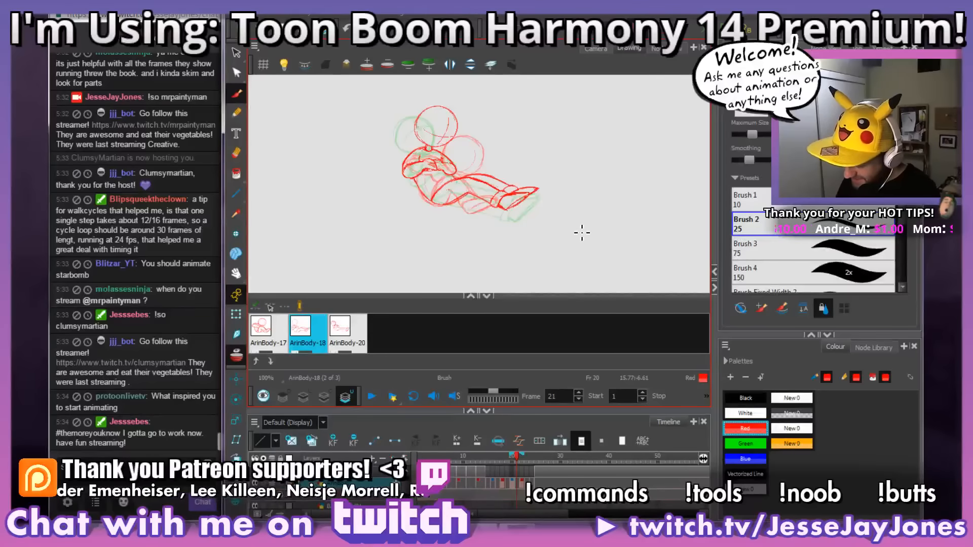
{"action": "key", "text": "period"}
{"action": "key", "text": "period"}
{"action": "key", "text": "comma"}
{"action": "key", "text": "comma"}
{"action": "key", "text": "period"}
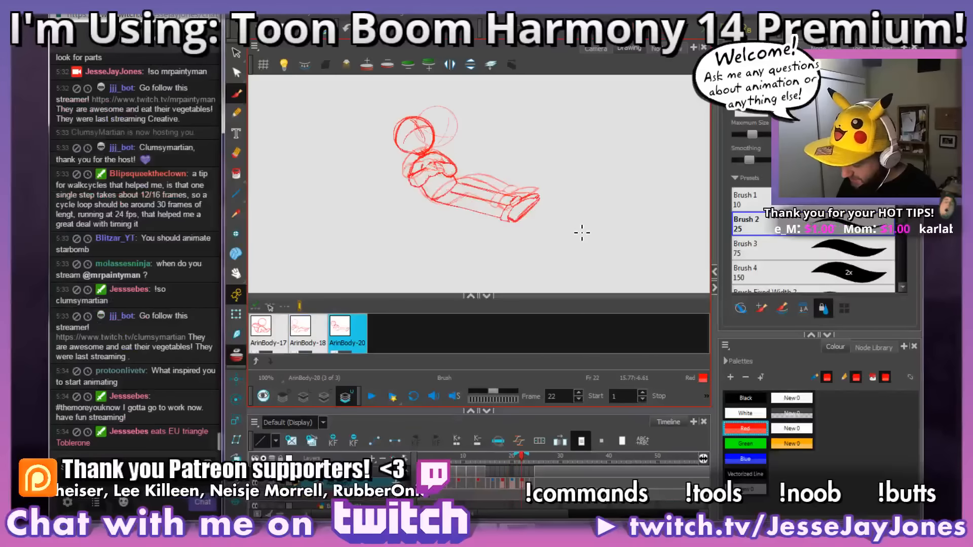
{"action": "key", "text": "comma"}
{"action": "key", "text": "comma"}
{"action": "key", "text": "comma"}
{"action": "key", "text": "comma"}
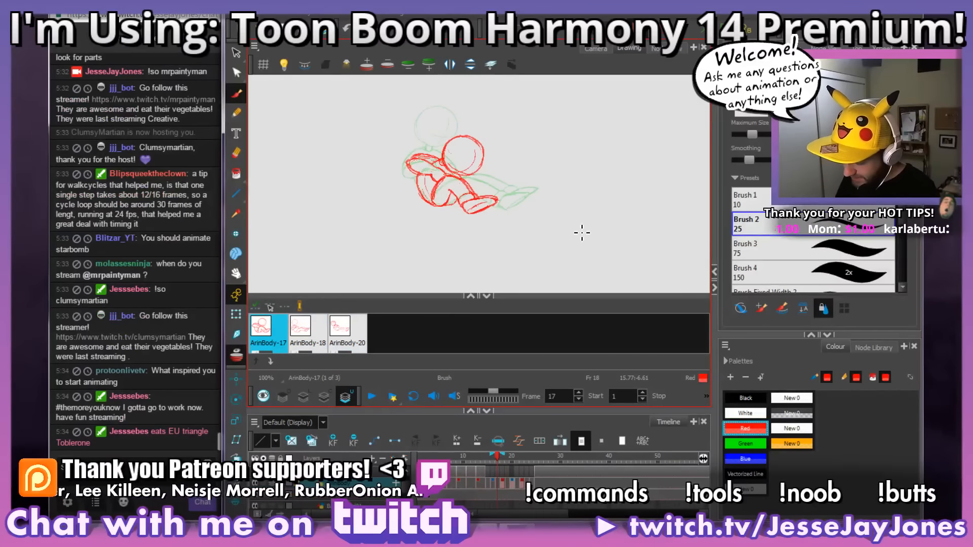
{"action": "key", "text": "period"}
{"action": "key", "text": "period"}
{"action": "key", "text": "period"}
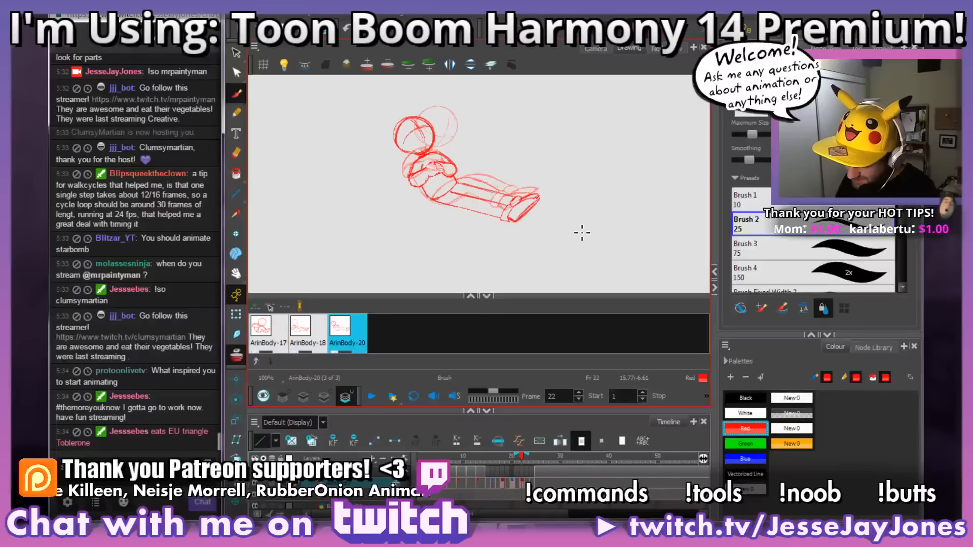
{"action": "key", "text": "comma"}
{"action": "key", "text": "period"}
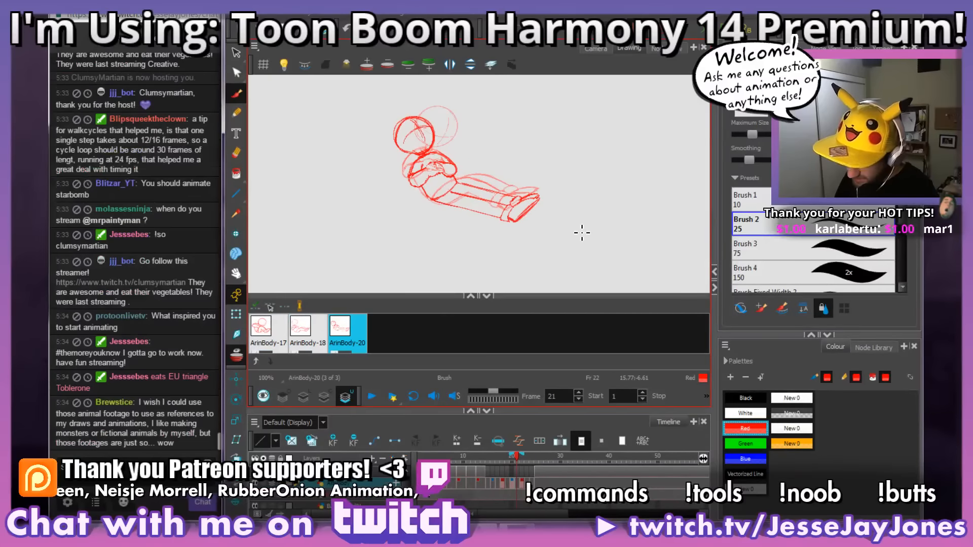
{"action": "key", "text": "comma"}
Step: Reshape the near foot on frame 20 with a rounder heel running into the sole
{"action": "key", "text": "space"}
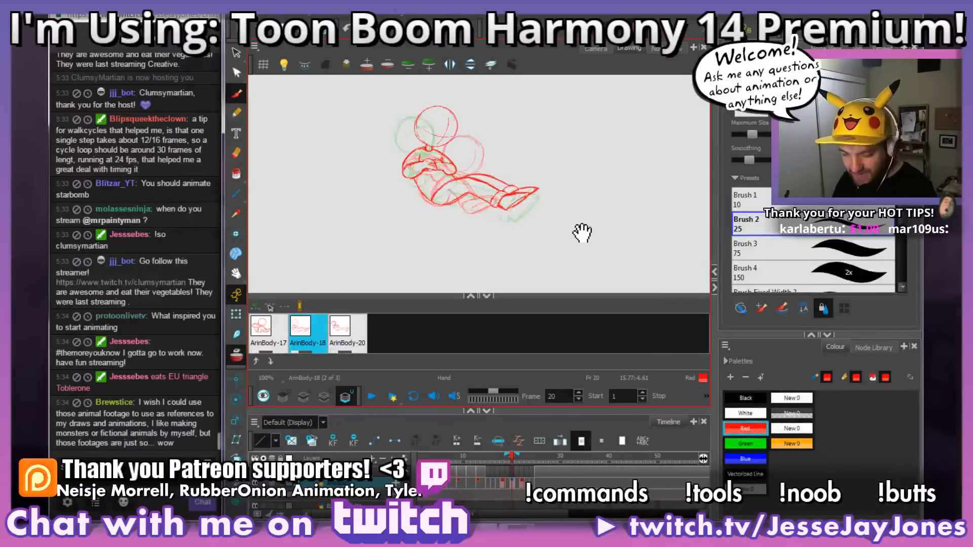
{"action": "left_click_drag", "start_coordinate": [509, 202], "coordinate": [466, 201]}
{"action": "key", "text": "2"}
{"action": "key", "text": "2"}
{"action": "key", "text": "2"}
{"action": "key", "text": "2"}
{"action": "key", "text": "2"}
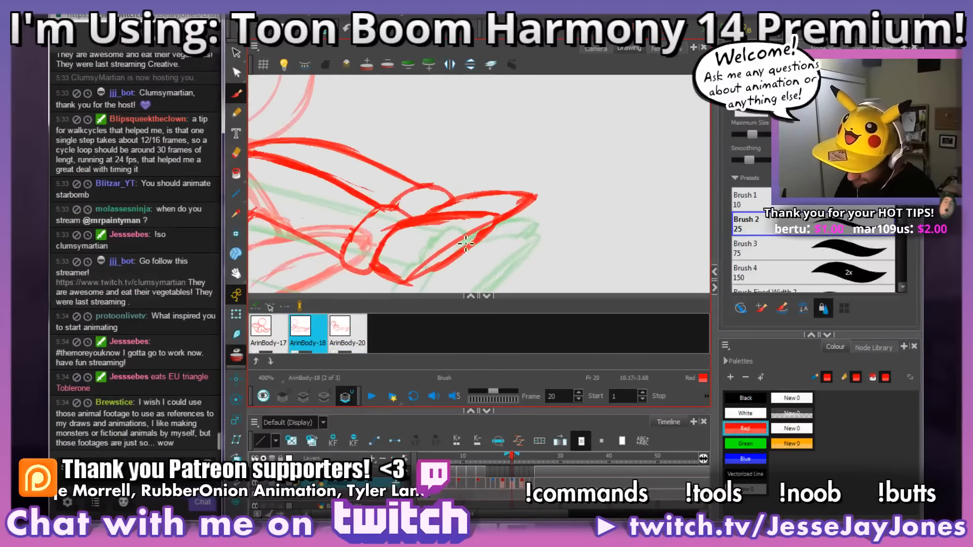
{"action": "key", "text": "space"}
{"action": "left_click_drag", "start_coordinate": [474, 241], "coordinate": [528, 178]}
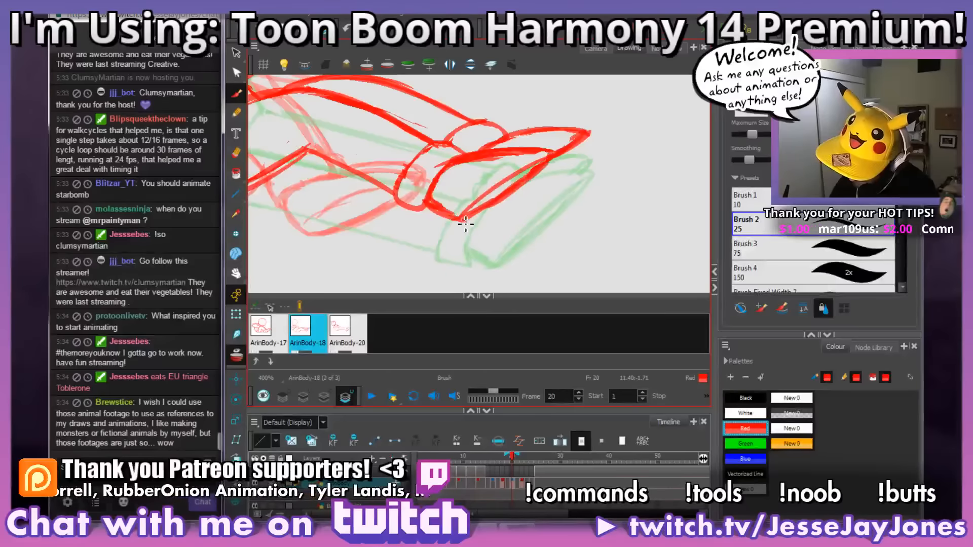
{"action": "mouse_move", "coordinate": [521, 232]}
{"action": "left_mouse_down"}
{"action": "mouse_move", "coordinate": [540, 217]}
{"action": "mouse_move", "coordinate": [482, 238]}
{"action": "mouse_move", "coordinate": [469, 232]}
{"action": "mouse_move", "coordinate": [481, 223]}
{"action": "left_mouse_up"}
{"action": "left_click_drag", "start_coordinate": [580, 186], "coordinate": [530, 228]}
{"action": "key", "text": "1"}
{"action": "key", "text": "1"}
{"action": "key", "text": "2"}
{"action": "key", "text": "2"}
{"action": "key", "text": "2"}
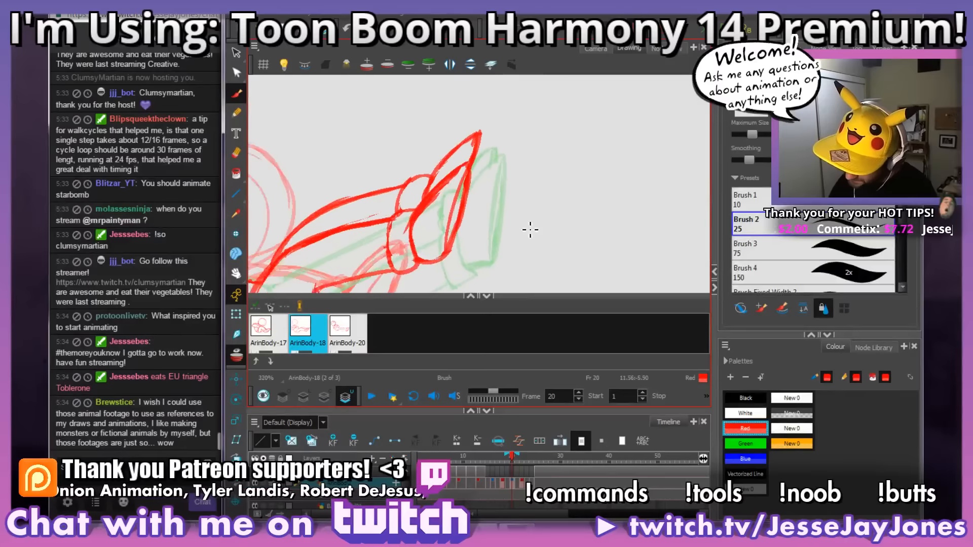
Step: Refine the near foot's sole line and the corner where it meets the heel
{"action": "mouse_move", "coordinate": [446, 269]}
{"action": "left_mouse_down"}
{"action": "mouse_move", "coordinate": [460, 261]}
{"action": "mouse_move", "coordinate": [454, 232]}
{"action": "left_mouse_up"}
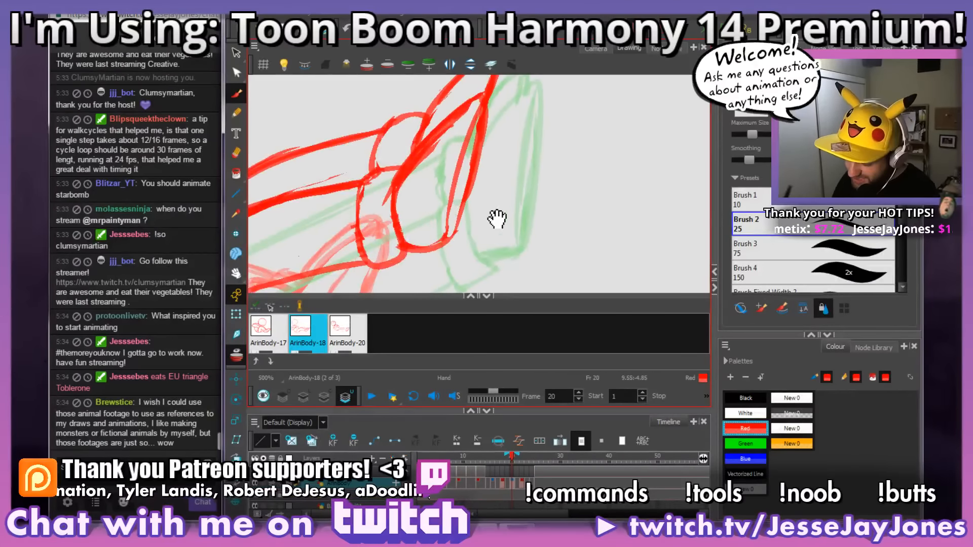
{"action": "key", "text": "1"}
{"action": "key", "text": "1"}
{"action": "key", "text": "1"}
{"action": "key", "text": "1"}
{"action": "key", "text": "1"}
{"action": "left_click_drag", "start_coordinate": [505, 255], "coordinate": [530, 214]}
{"action": "mouse_move", "coordinate": [443, 204]}
{"action": "left_mouse_down"}
{"action": "mouse_move", "coordinate": [461, 219]}
{"action": "mouse_move", "coordinate": [439, 231]}
{"action": "left_mouse_up"}
{"action": "key", "text": "1"}
{"action": "key", "text": "2"}
{"action": "key", "text": "2"}
{"action": "key", "text": "2"}
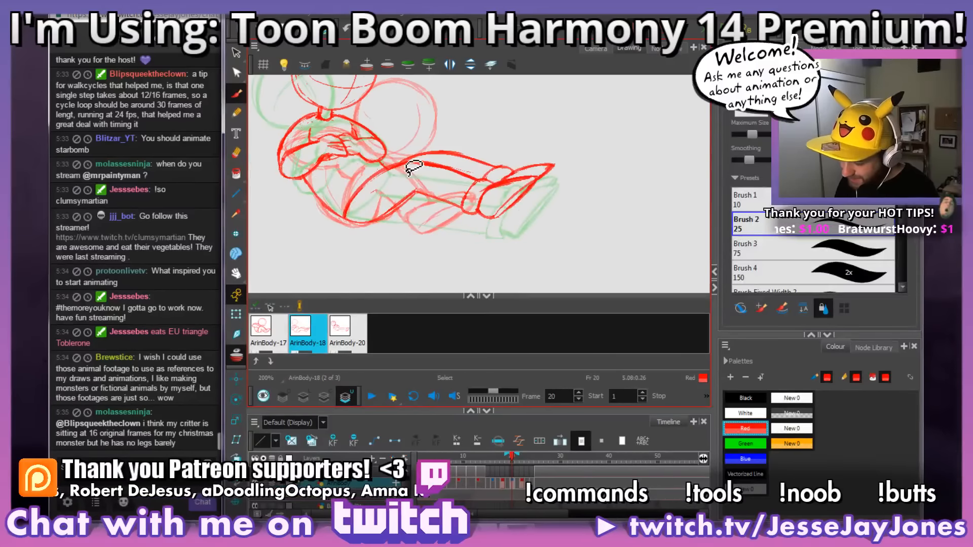
Step: Examine the reclining pose in the Camera view on frame 20, and compare it with the drawing on frame 19
{"action": "left_click_drag", "start_coordinate": [509, 215], "coordinate": [520, 228]}
{"action": "left_click", "coordinate": [596, 49]}
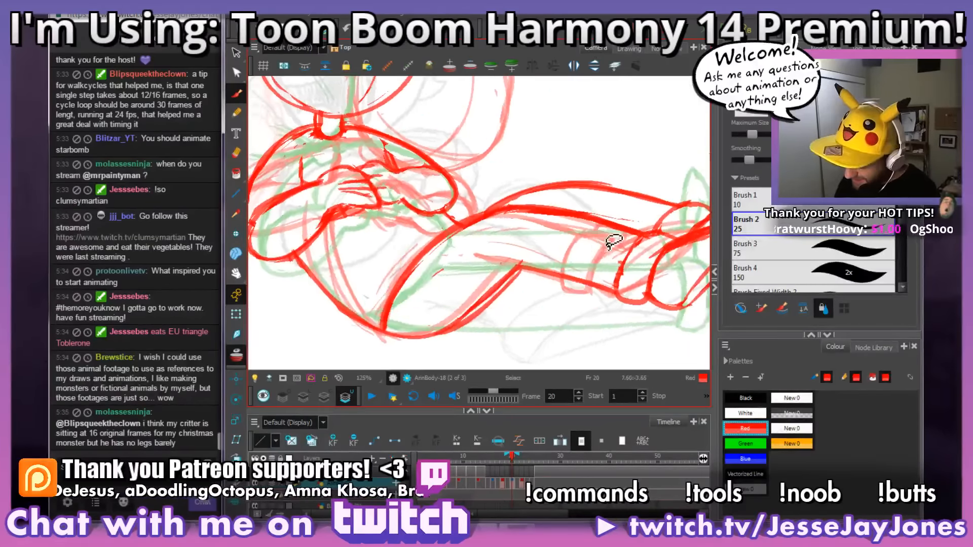
{"action": "key", "text": "1"}
{"action": "key", "text": "1"}
{"action": "key", "text": "1"}
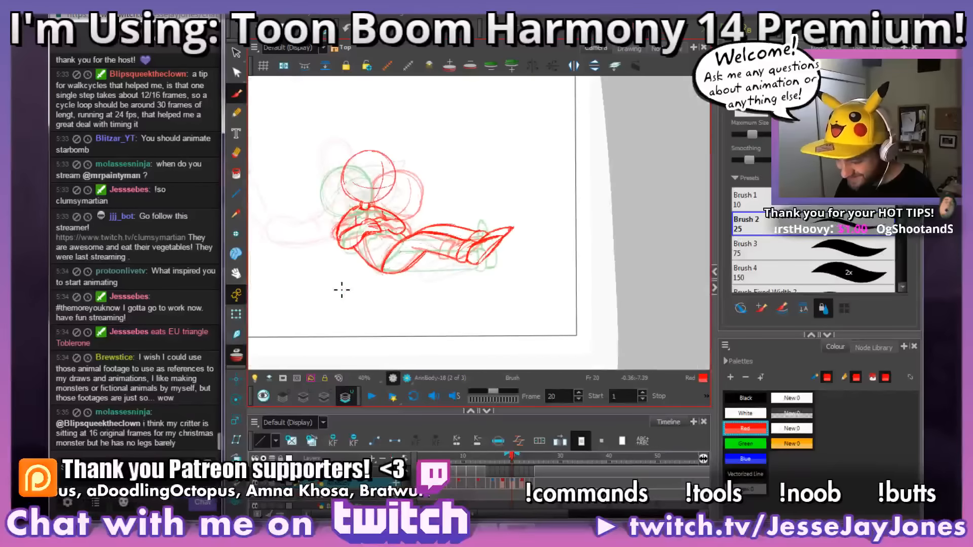
{"action": "key", "text": "2"}
{"action": "key", "text": "2"}
{"action": "left_click_drag", "start_coordinate": [421, 268], "coordinate": [467, 245]}
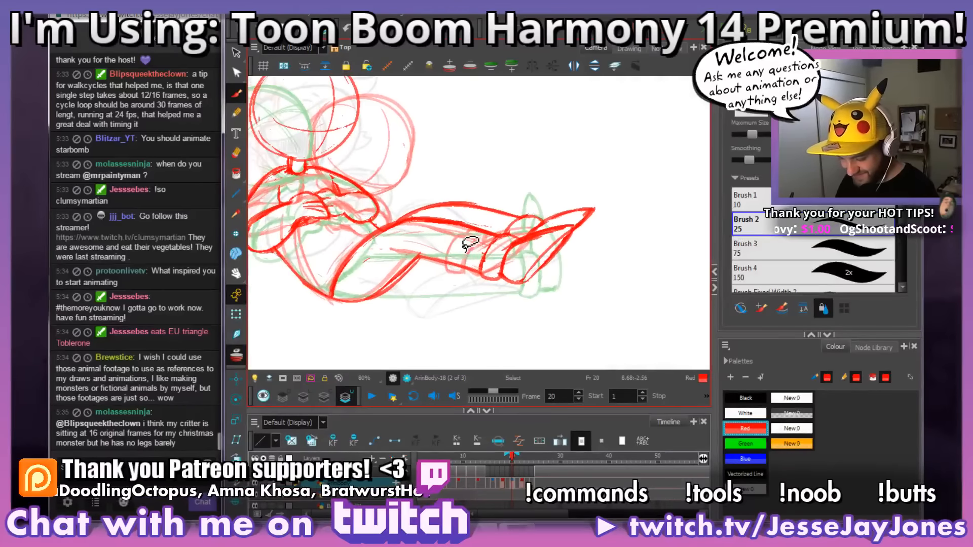
{"action": "key", "text": "1"}
{"action": "key", "text": "1"}
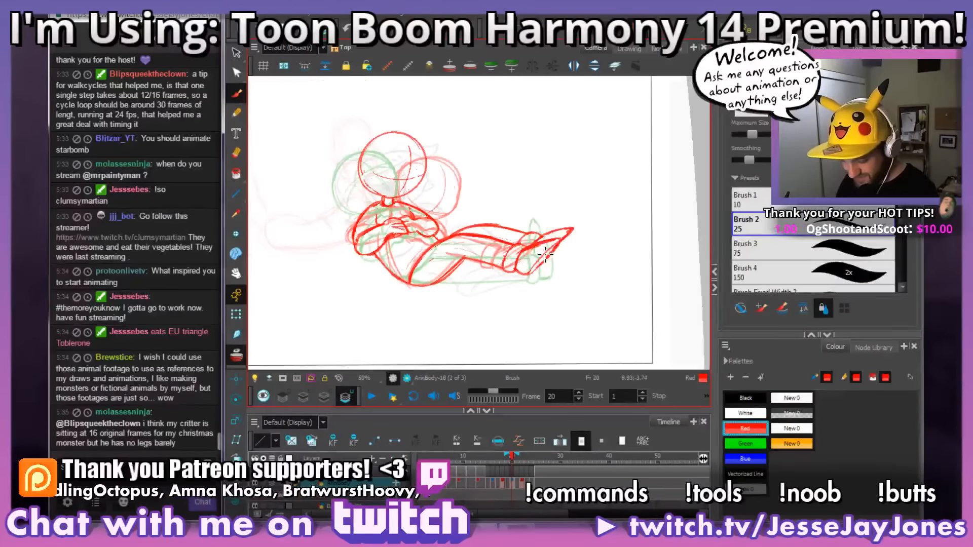
{"action": "key", "text": "alt+b"}
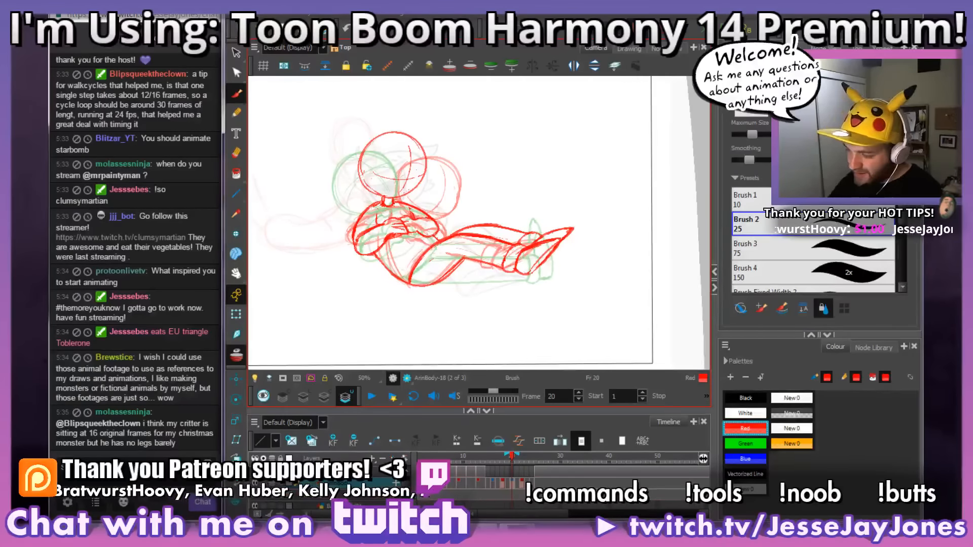
{"action": "left_click_drag", "start_coordinate": [595, 274], "coordinate": [554, 270]}
{"action": "scroll", "coordinate": [553, 270], "scroll_direction": "up", "scroll_amount": 4}
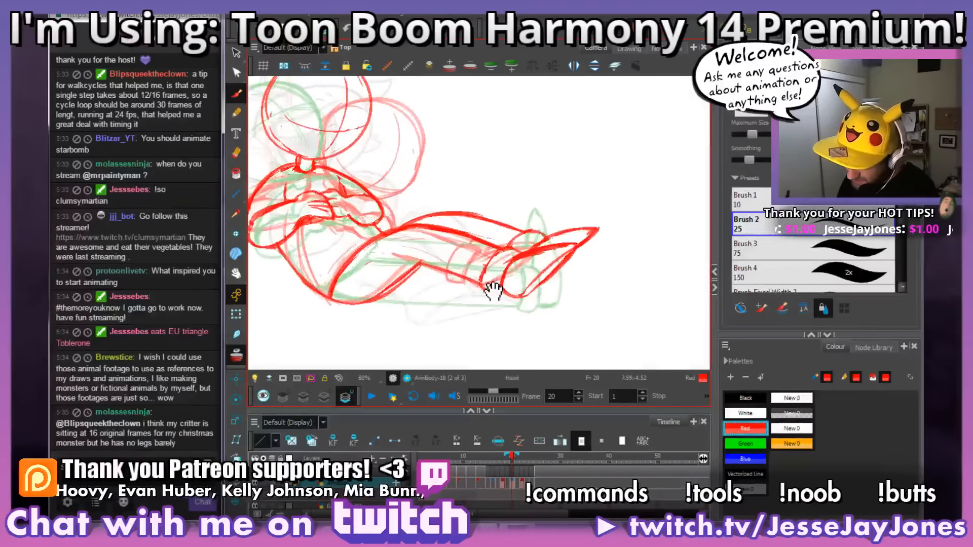
{"action": "scroll", "coordinate": [520, 272], "scroll_direction": "down", "scroll_amount": 3}
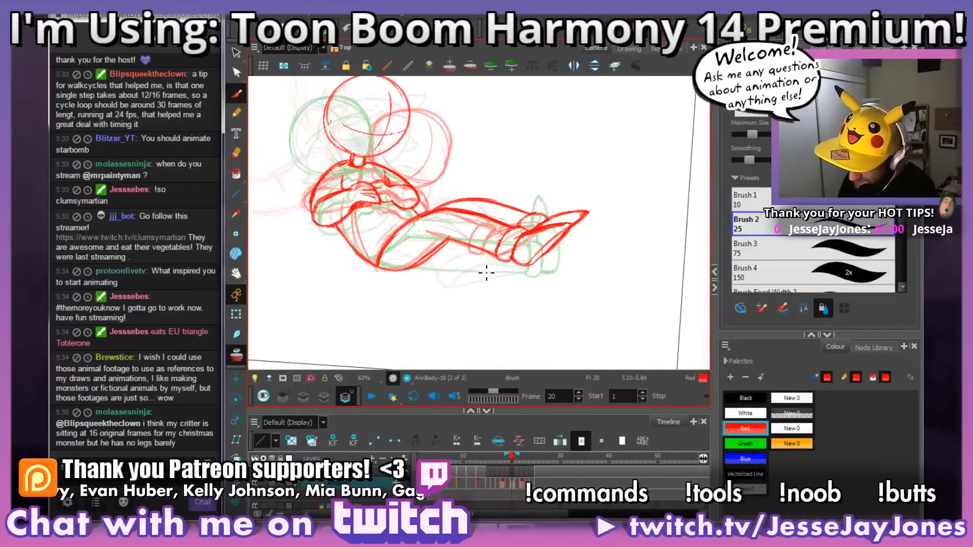
{"action": "scroll", "coordinate": [539, 267], "scroll_direction": "down", "scroll_amount": 2}
{"action": "scroll", "coordinate": [536, 266], "scroll_direction": "up", "scroll_amount": 4}
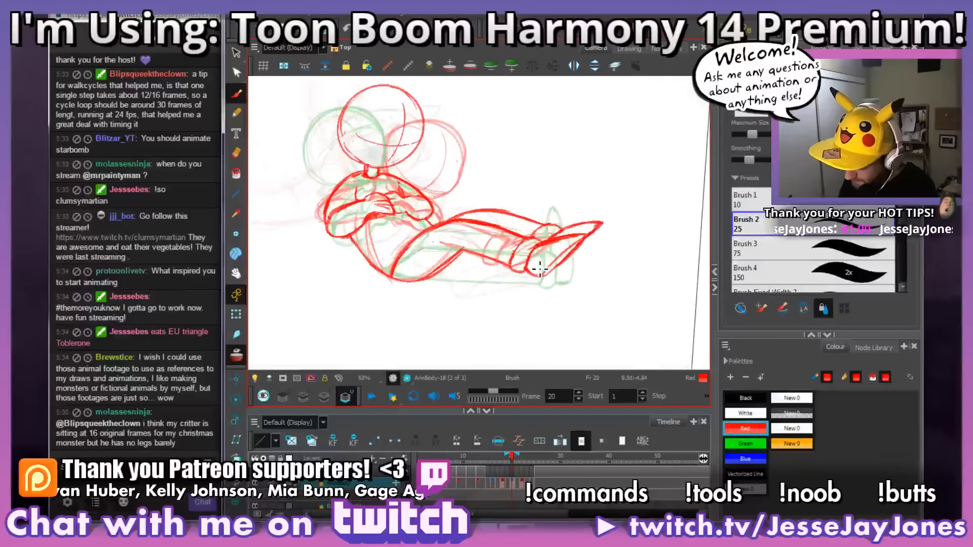
{"action": "left_click", "coordinate": [508, 484]}
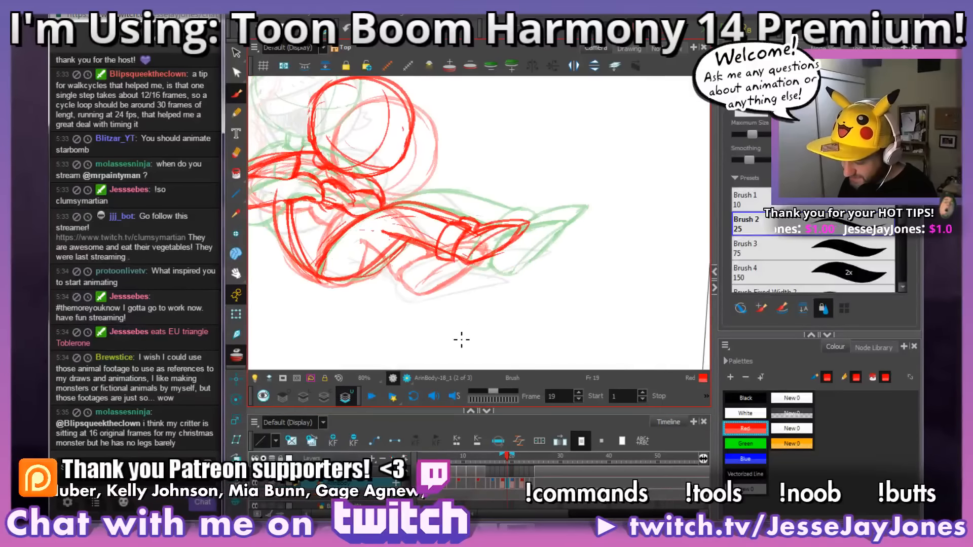
{"action": "left_click_drag", "start_coordinate": [465, 302], "coordinate": [476, 303]}
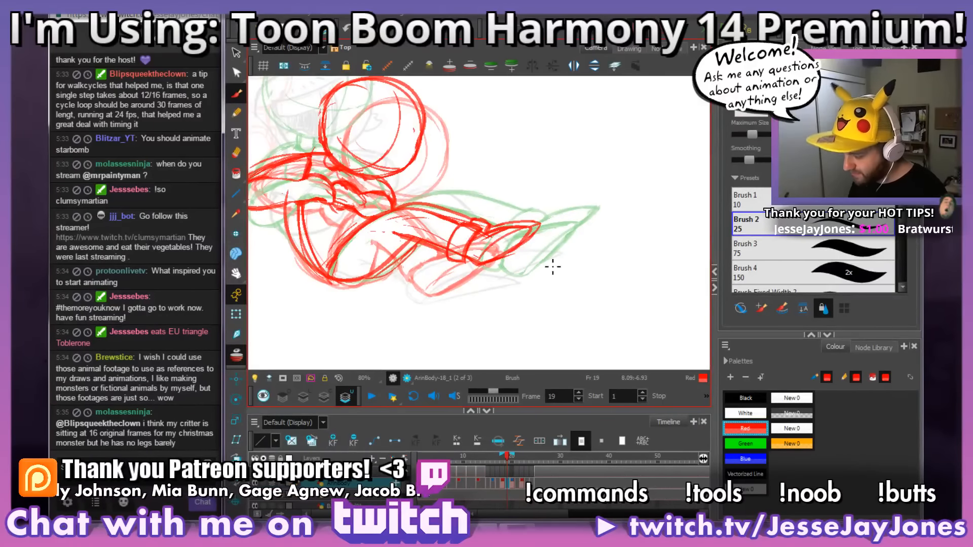
Step: Redraw the near foot's heel and sole on frame 20 with a squared-off heel and a straight sole edge
{"action": "left_click", "coordinate": [627, 49]}
{"action": "scroll", "coordinate": [527, 264], "scroll_direction": "up", "scroll_amount": 1}
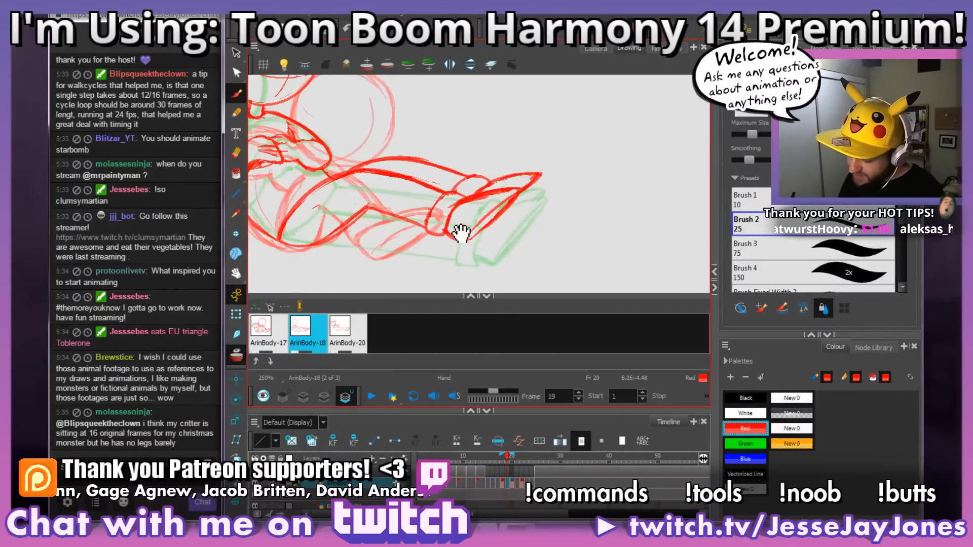
{"action": "mouse_move", "coordinate": [460, 232]}
{"action": "left_mouse_down"}
{"action": "mouse_move", "coordinate": [479, 226]}
{"action": "mouse_move", "coordinate": [475, 252]}
{"action": "mouse_move", "coordinate": [463, 243]}
{"action": "mouse_move", "coordinate": [498, 194]}
{"action": "mouse_move", "coordinate": [452, 234]}
{"action": "mouse_move", "coordinate": [501, 193]}
{"action": "left_mouse_up"}
{"action": "key", "text": "ctrl+z"}
{"action": "left_click_drag", "start_coordinate": [468, 232], "coordinate": [470, 224]}
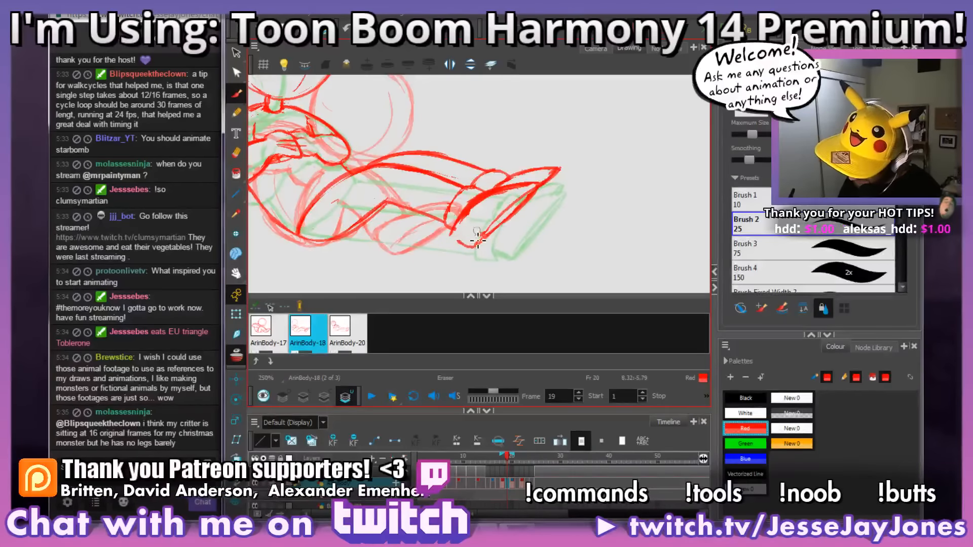
{"action": "left_click_drag", "start_coordinate": [494, 226], "coordinate": [499, 222]}
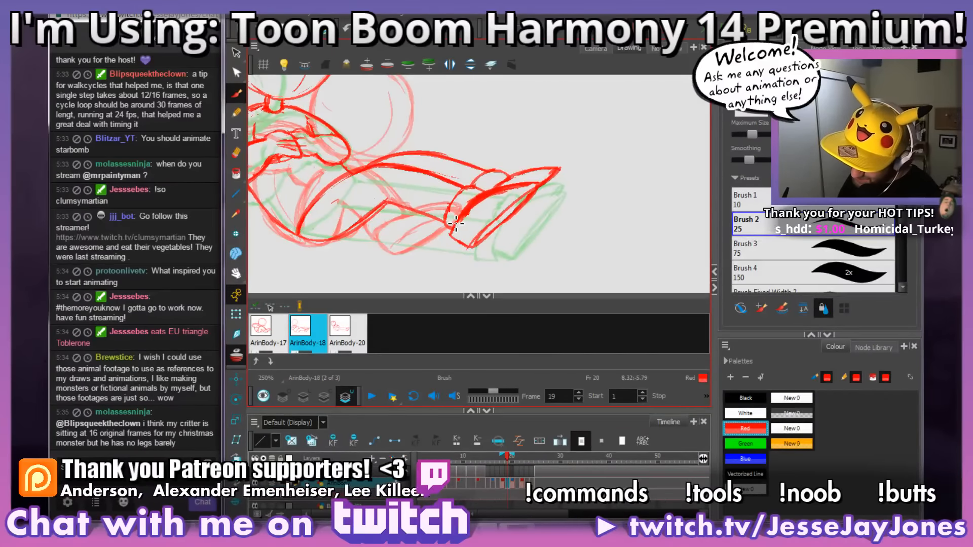
Step: Rework the near leg's cuff and the underside of the lower leg so both run into the foot
{"action": "left_click_drag", "start_coordinate": [485, 197], "coordinate": [449, 220]}
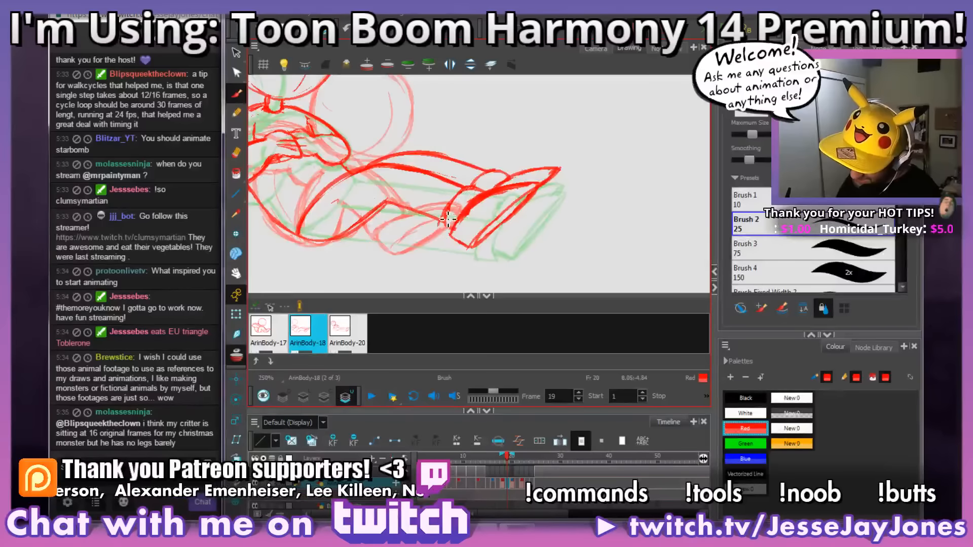
{"action": "mouse_move", "coordinate": [464, 197]}
{"action": "left_mouse_down"}
{"action": "mouse_move", "coordinate": [456, 228]}
{"action": "mouse_move", "coordinate": [445, 229]}
{"action": "mouse_move", "coordinate": [460, 211]}
{"action": "mouse_move", "coordinate": [483, 224]}
{"action": "left_mouse_up"}
{"action": "key", "text": "space"}
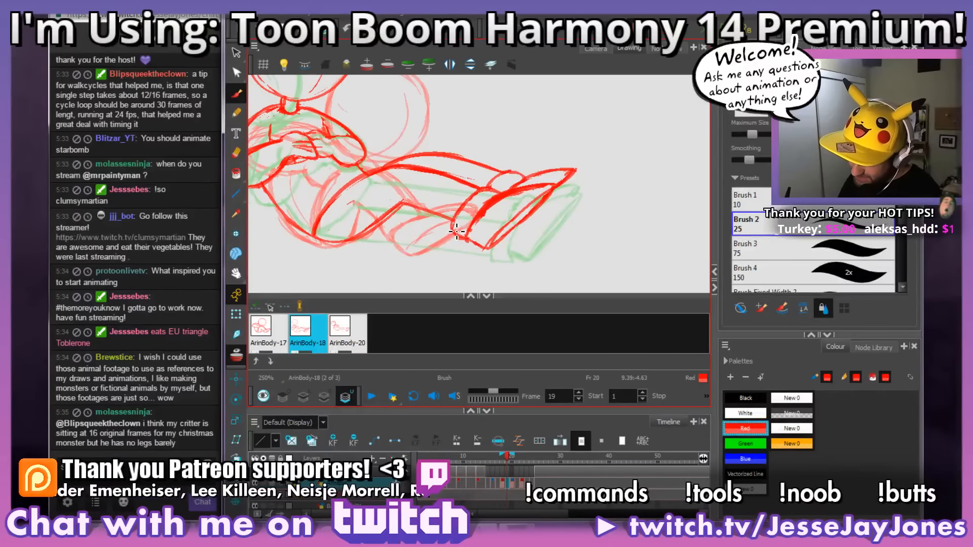
{"action": "mouse_move", "coordinate": [401, 208]}
{"action": "left_mouse_down"}
{"action": "mouse_move", "coordinate": [460, 218]}
{"action": "mouse_move", "coordinate": [490, 249]}
{"action": "left_mouse_up"}
{"action": "left_click_drag", "start_coordinate": [451, 222], "coordinate": [404, 201]}
{"action": "left_click_drag", "start_coordinate": [504, 218], "coordinate": [456, 230]}
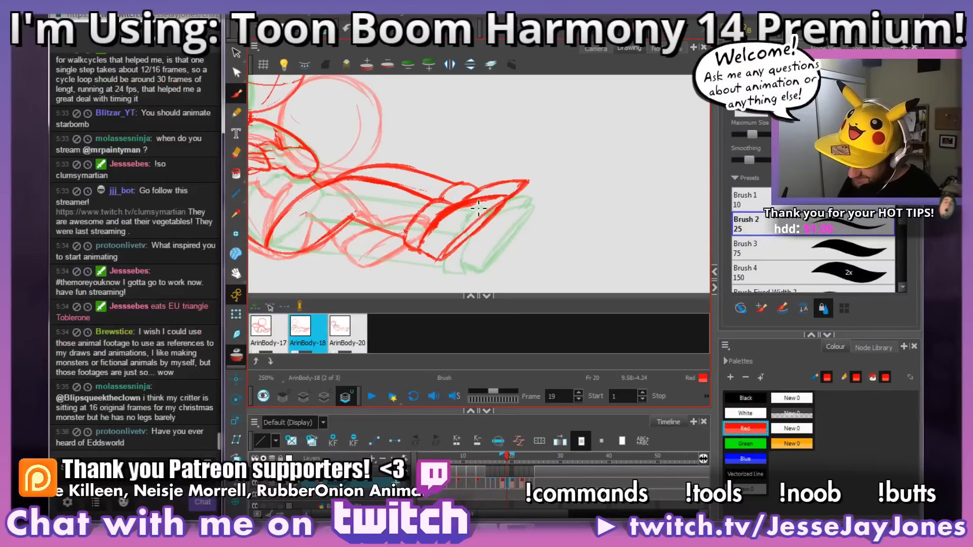
Step: Strengthen the near foot's contour and close the cuff's lower edge against the heel
{"action": "mouse_move", "coordinate": [487, 208]}
{"action": "left_mouse_down"}
{"action": "mouse_move", "coordinate": [434, 235]}
{"action": "mouse_move", "coordinate": [429, 254]}
{"action": "mouse_move", "coordinate": [446, 255]}
{"action": "mouse_move", "coordinate": [443, 239]}
{"action": "mouse_move", "coordinate": [436, 247]}
{"action": "left_mouse_up"}
{"action": "mouse_move", "coordinate": [499, 248]}
{"action": "left_mouse_down"}
{"action": "mouse_move", "coordinate": [514, 251]}
{"action": "mouse_move", "coordinate": [492, 238]}
{"action": "left_mouse_up"}
{"action": "mouse_move", "coordinate": [485, 203]}
{"action": "left_mouse_down"}
{"action": "mouse_move", "coordinate": [491, 198]}
{"action": "mouse_move", "coordinate": [495, 231]}
{"action": "mouse_move", "coordinate": [435, 248]}
{"action": "mouse_move", "coordinate": [513, 208]}
{"action": "left_mouse_up"}
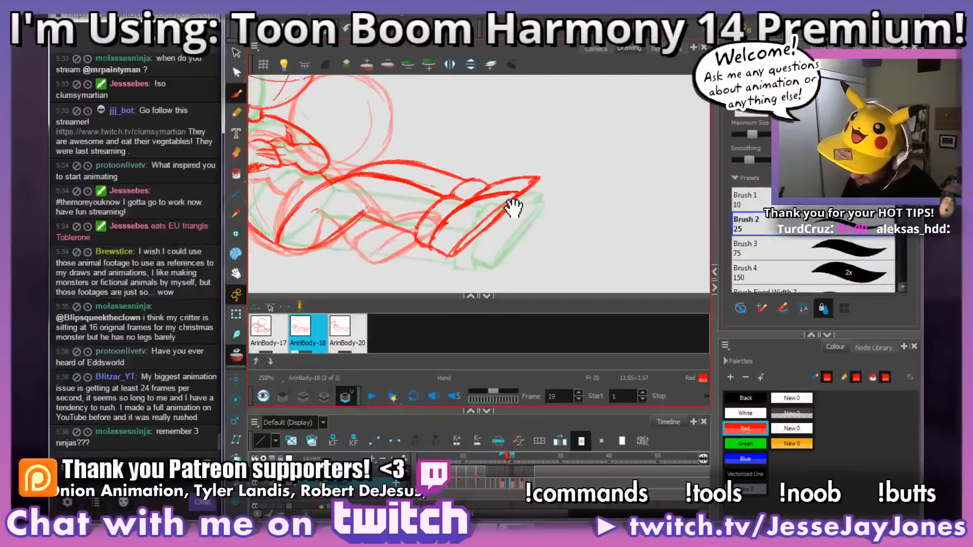
{"action": "mouse_move", "coordinate": [423, 228]}
{"action": "left_mouse_down"}
{"action": "mouse_move", "coordinate": [528, 215]}
{"action": "mouse_move", "coordinate": [485, 224]}
{"action": "mouse_move", "coordinate": [487, 246]}
{"action": "left_mouse_up"}
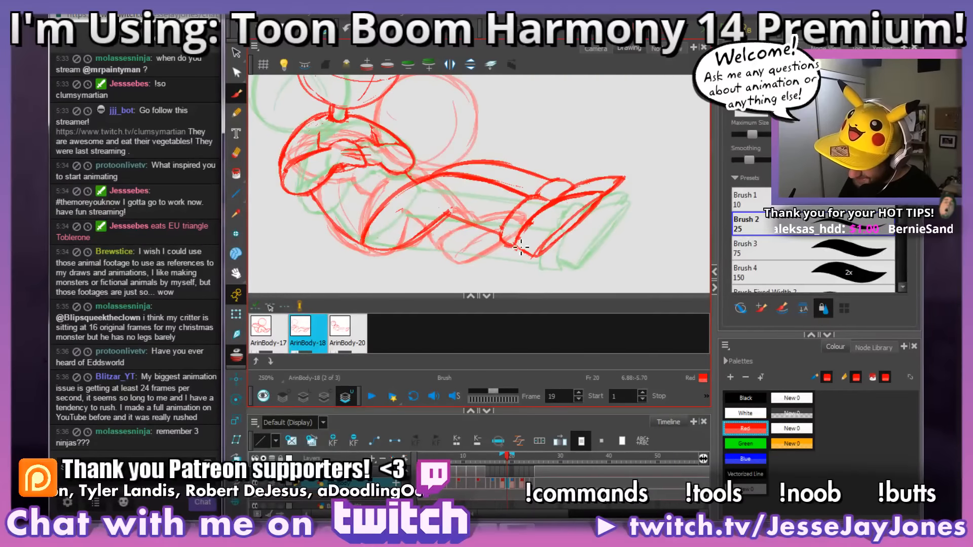
{"action": "mouse_move", "coordinate": [510, 229]}
{"action": "left_mouse_down"}
{"action": "mouse_move", "coordinate": [513, 245]}
{"action": "mouse_move", "coordinate": [527, 211]}
{"action": "mouse_move", "coordinate": [517, 238]}
{"action": "left_mouse_up"}
{"action": "mouse_move", "coordinate": [459, 252]}
{"action": "left_mouse_down"}
{"action": "mouse_move", "coordinate": [477, 263]}
{"action": "mouse_move", "coordinate": [496, 223]}
{"action": "mouse_move", "coordinate": [517, 227]}
{"action": "left_mouse_up"}
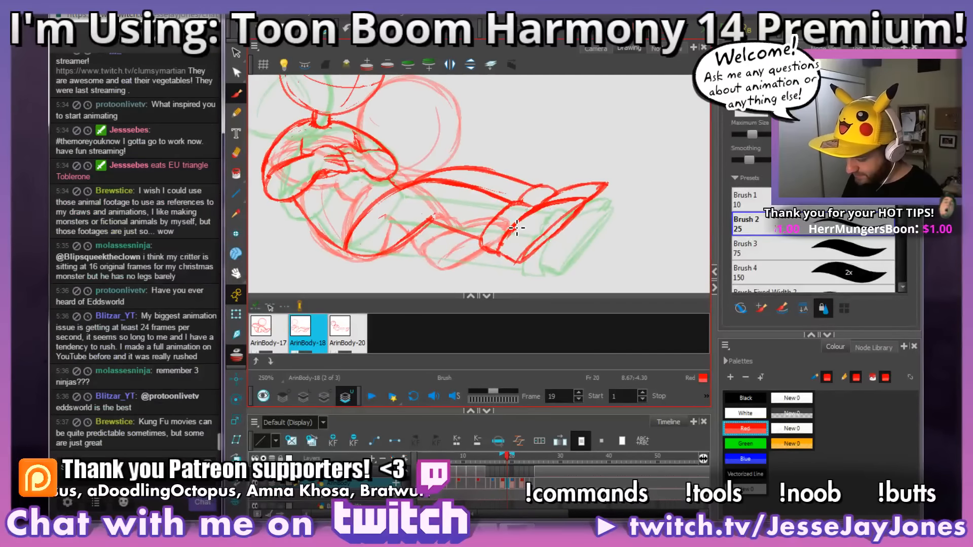
{"action": "key", "text": "alt+s"}
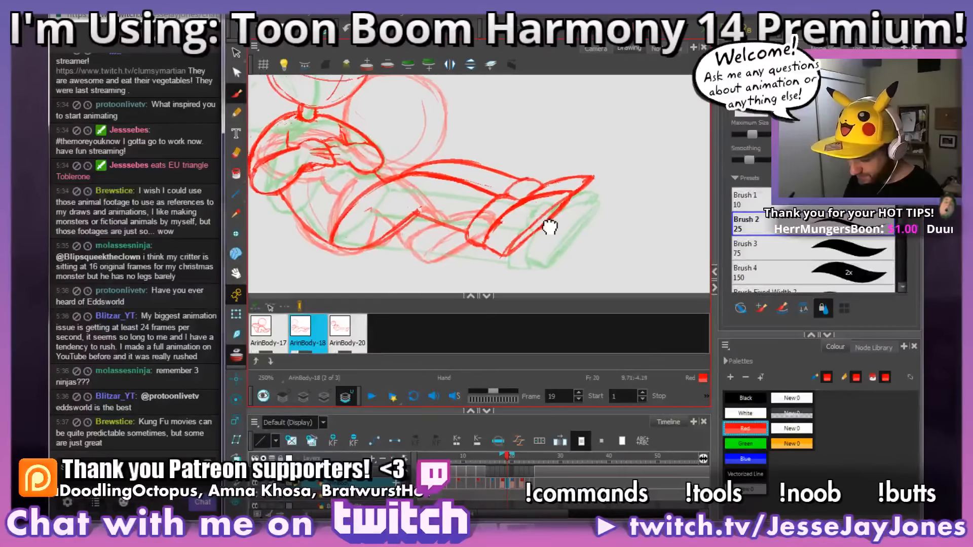
{"action": "left_click_drag", "start_coordinate": [532, 232], "coordinate": [542, 219]}
Step: Examine the legs and feet of the reclining pose on frame 21 at several magnifications
{"action": "left_click", "coordinate": [517, 481]}
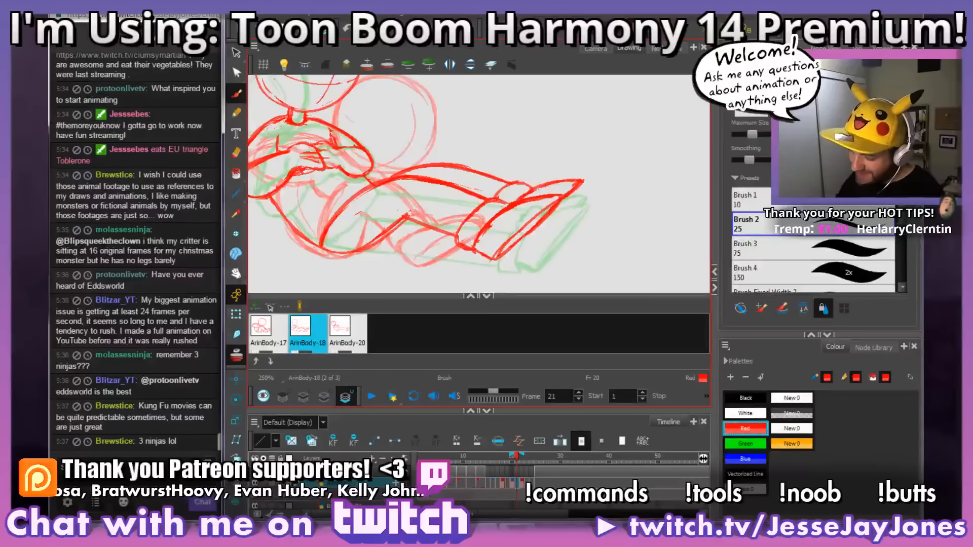
{"action": "left_click_drag", "start_coordinate": [520, 230], "coordinate": [534, 224]}
{"action": "left_click_drag", "start_coordinate": [599, 202], "coordinate": [597, 219]}
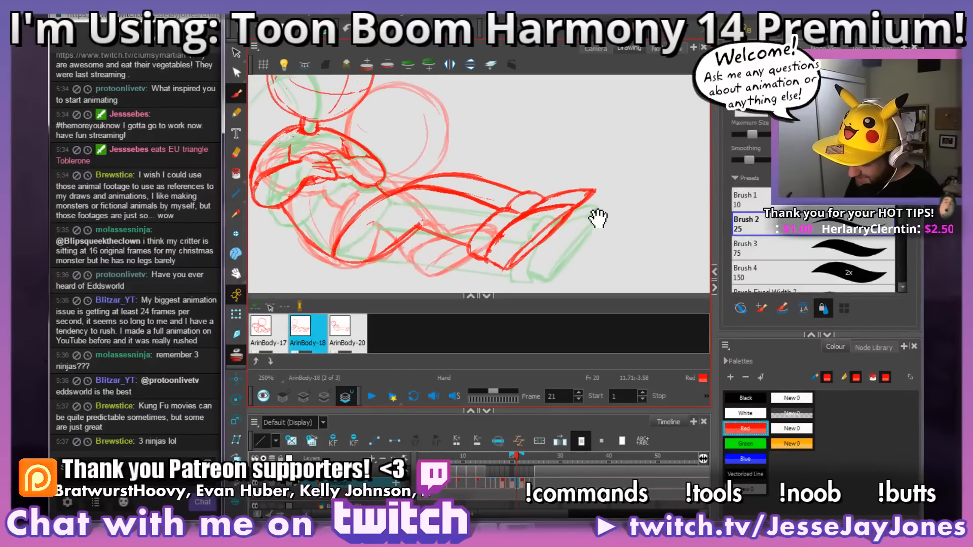
{"action": "key", "text": "1"}
{"action": "key", "text": "1"}
{"action": "key", "text": "1"}
{"action": "key", "text": "2"}
{"action": "key", "text": "2"}
{"action": "key", "text": "2"}
{"action": "left_click_drag", "start_coordinate": [443, 203], "coordinate": [485, 194]}
{"action": "key", "text": "1"}
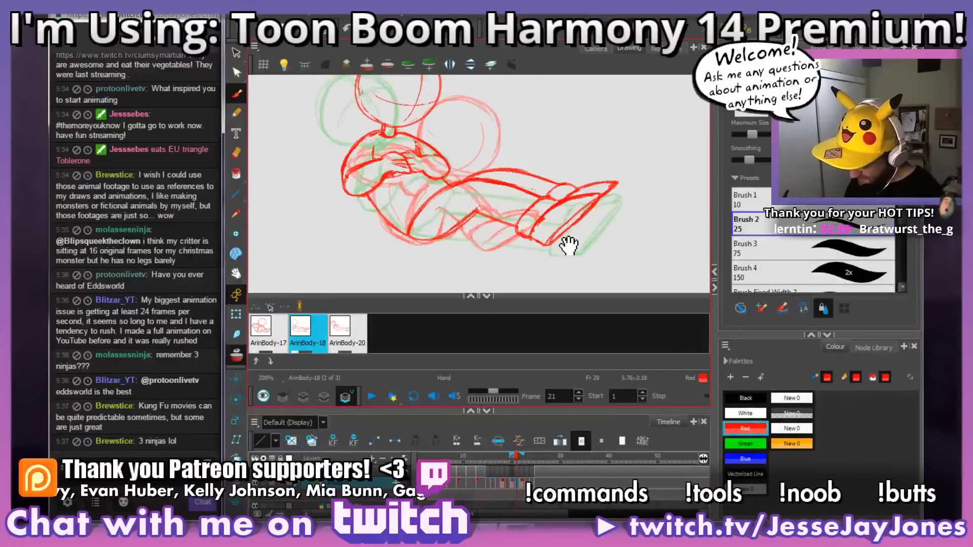
{"action": "mouse_move", "coordinate": [569, 243]}
{"action": "left_mouse_down"}
{"action": "mouse_move", "coordinate": [582, 250]}
{"action": "mouse_move", "coordinate": [518, 251]}
{"action": "mouse_move", "coordinate": [519, 230]}
{"action": "mouse_move", "coordinate": [528, 229]}
{"action": "mouse_move", "coordinate": [495, 232]}
{"action": "left_mouse_up"}
{"action": "key", "text": "2"}
{"action": "left_click_drag", "start_coordinate": [554, 240], "coordinate": [548, 246]}
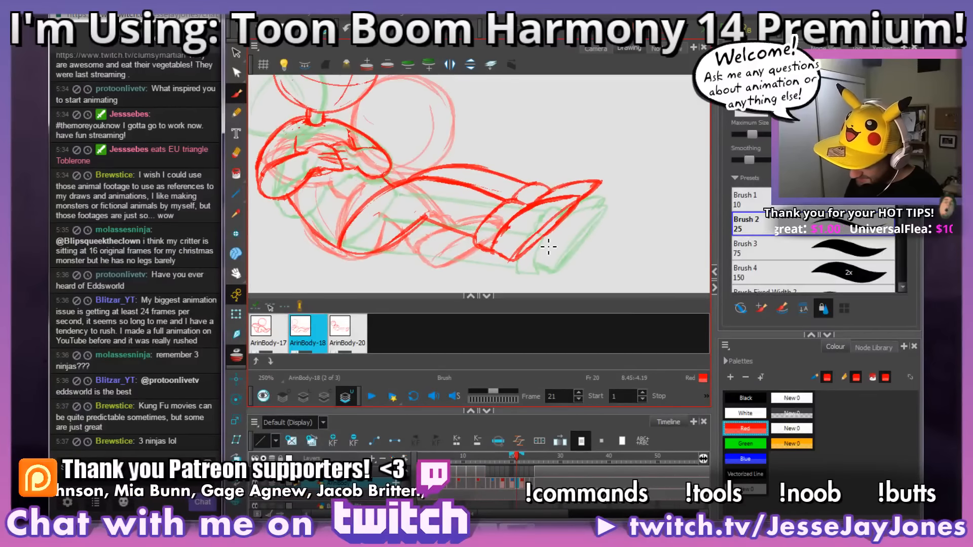
Step: Flip between frames 20 and 22 to compare how the legs and feet shift
{"action": "key", "text": "g"}
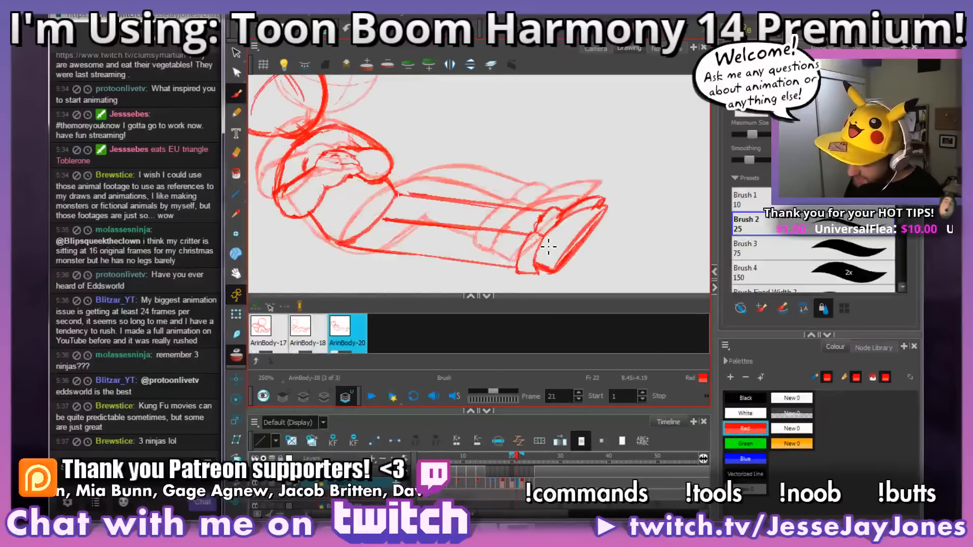
{"action": "key", "text": "f"}
{"action": "key", "text": "f"}
{"action": "key", "text": "g"}
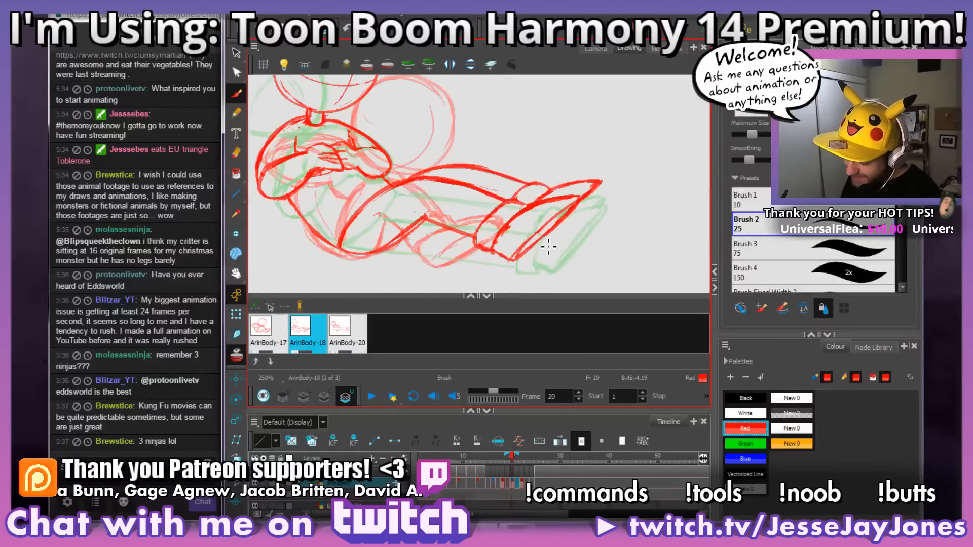
{"action": "key", "text": "g"}
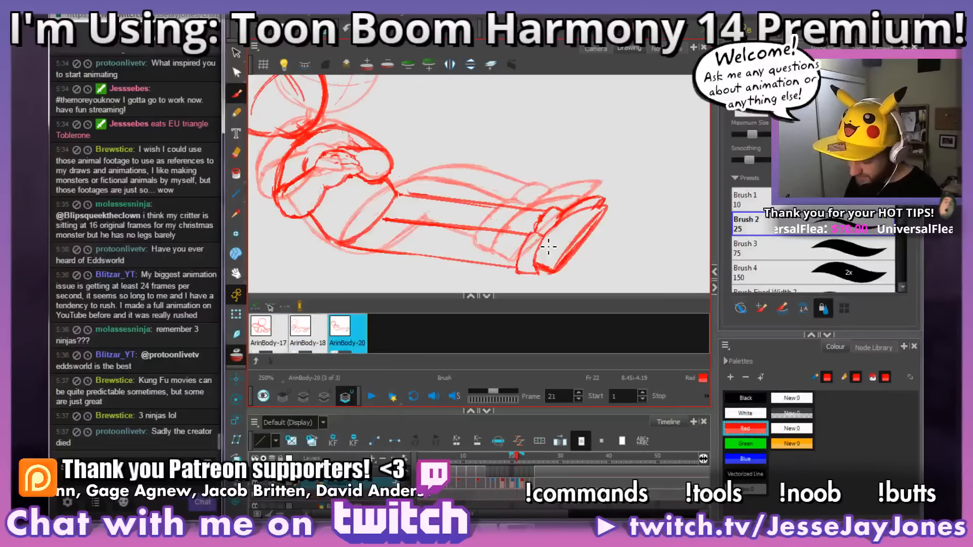
{"action": "key", "text": "f"}
{"action": "key", "text": "g"}
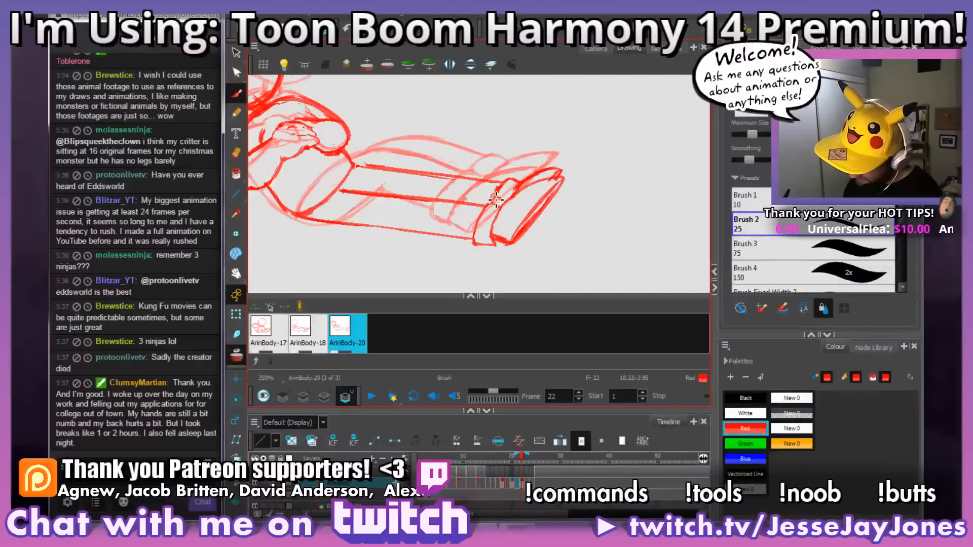
Step: Clean up and redraw the line along the top of the near leg on frame 22, up to the cuff
{"action": "key", "text": "alt+e"}
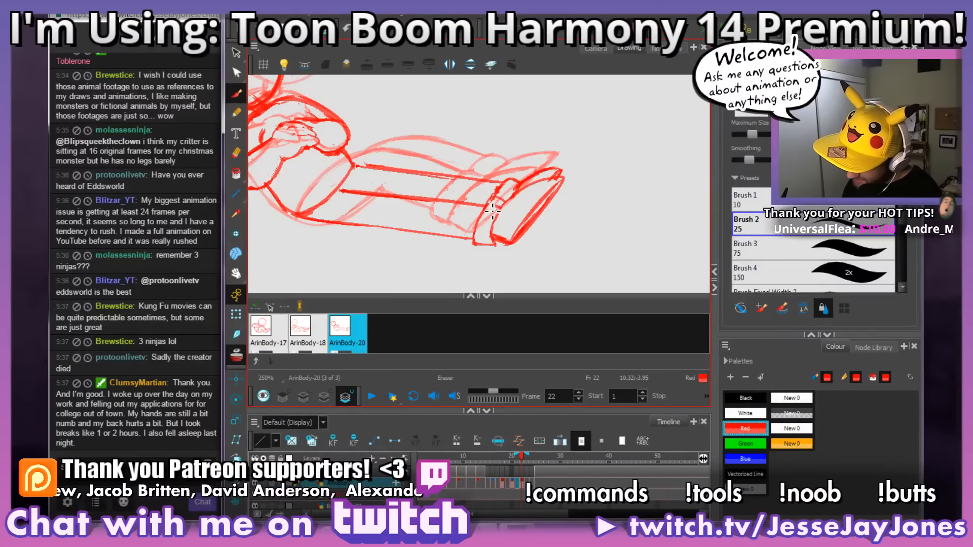
{"action": "mouse_move", "coordinate": [502, 210]}
{"action": "left_mouse_down"}
{"action": "mouse_move", "coordinate": [595, 224]}
{"action": "mouse_move", "coordinate": [412, 192]}
{"action": "left_mouse_up"}
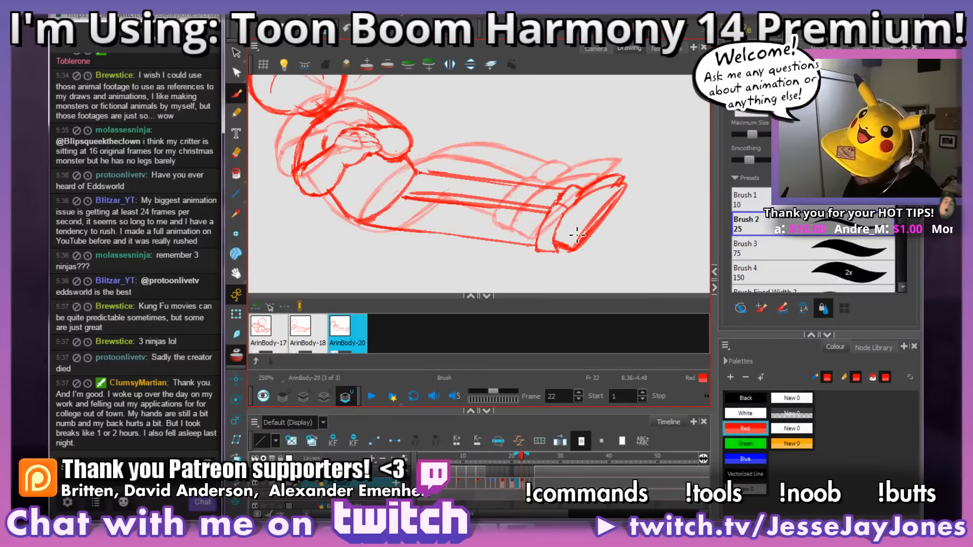
{"action": "left_click_drag", "start_coordinate": [549, 215], "coordinate": [406, 200]}
Step: Flip through the poses from frame 22 back to frame 16, and check frame 19 in the Camera view
{"action": "key", "text": "2"}
{"action": "key", "text": "2"}
{"action": "key", "text": "2"}
{"action": "key", "text": "2"}
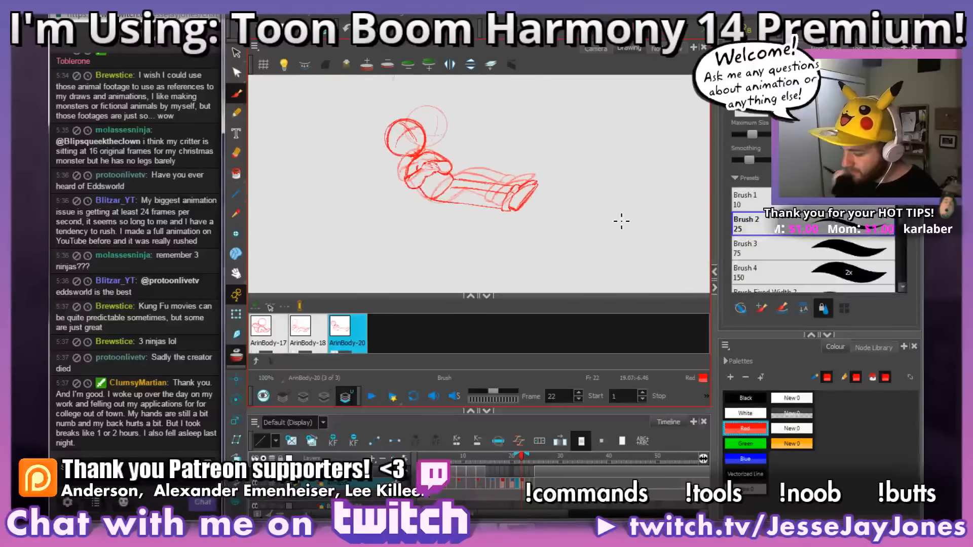
{"action": "key", "text": "1"}
{"action": "key", "text": "1"}
{"action": "key", "text": "space"}
{"action": "left_click_drag", "start_coordinate": [550, 161], "coordinate": [559, 202]}
{"action": "key", "text": "space"}
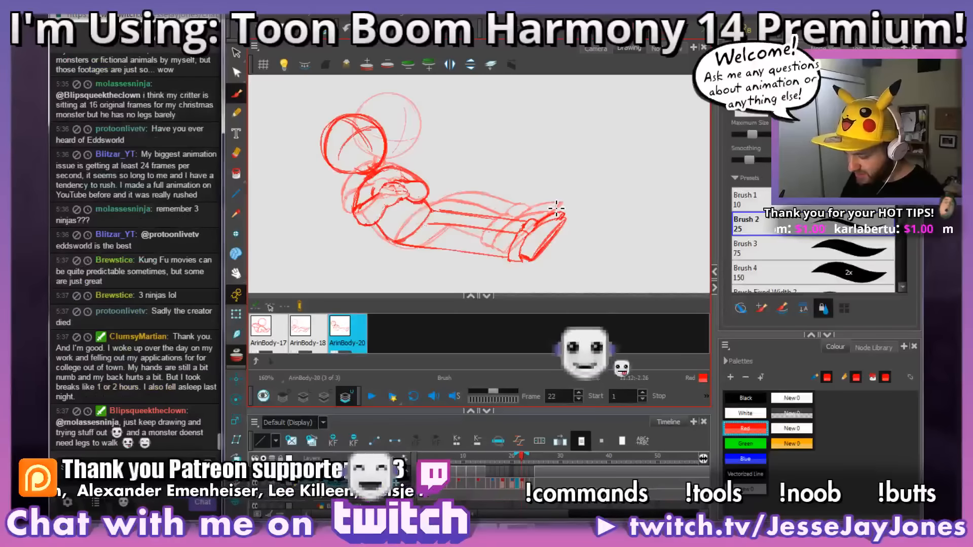
{"action": "key", "text": "f"}
{"action": "key", "text": "f"}
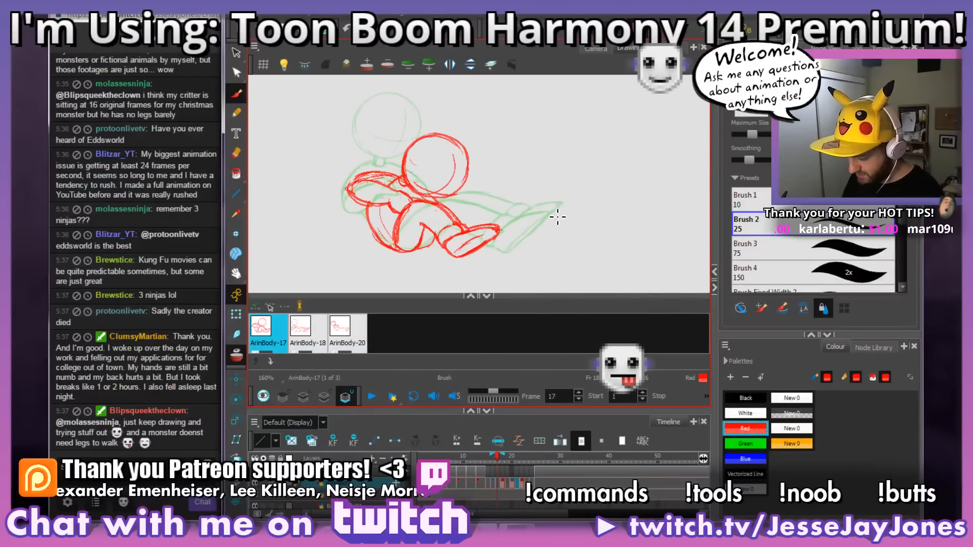
{"action": "key", "text": "g"}
{"action": "key", "text": "f"}
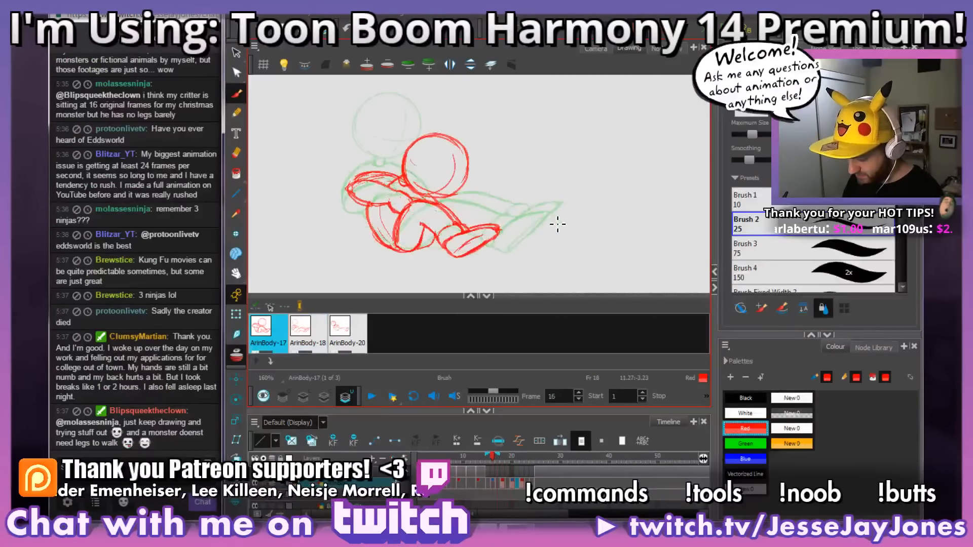
{"action": "key", "text": "comma"}
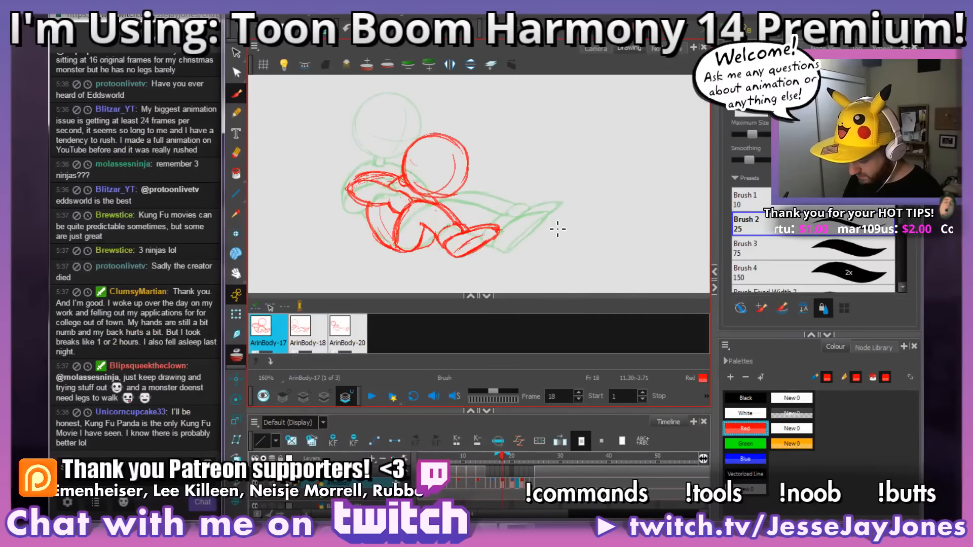
{"action": "key", "text": "period"}
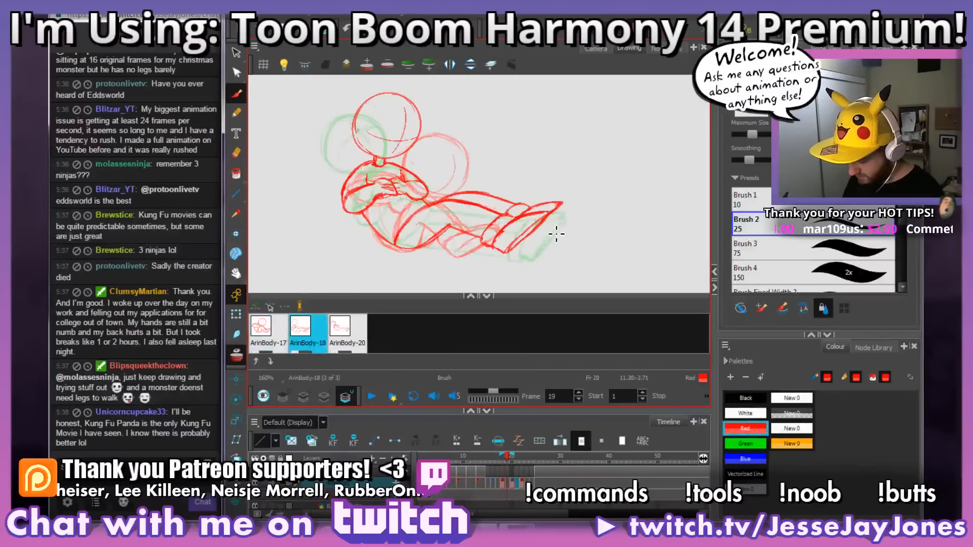
{"action": "left_click", "coordinate": [592, 48]}
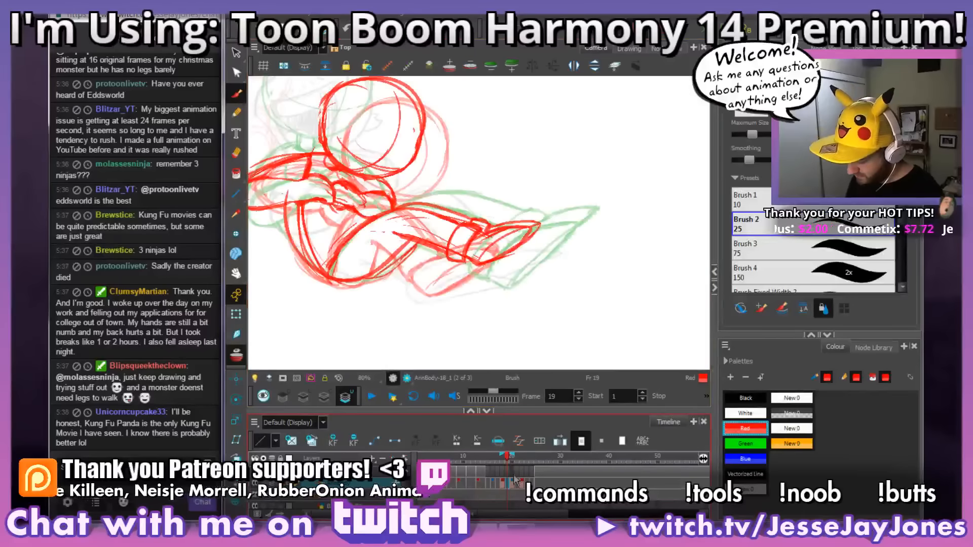
{"action": "key", "text": "period"}
Step: Erase the folded forearms and hands from the character's chest on frame 20 in the Drawing view
{"action": "left_click", "coordinate": [630, 49]}
{"action": "left_click_drag", "start_coordinate": [488, 223], "coordinate": [520, 222]}
{"action": "key", "text": "2"}
{"action": "key", "text": "2"}
{"action": "left_click_drag", "start_coordinate": [388, 216], "coordinate": [488, 212]}
{"action": "key", "text": "2"}
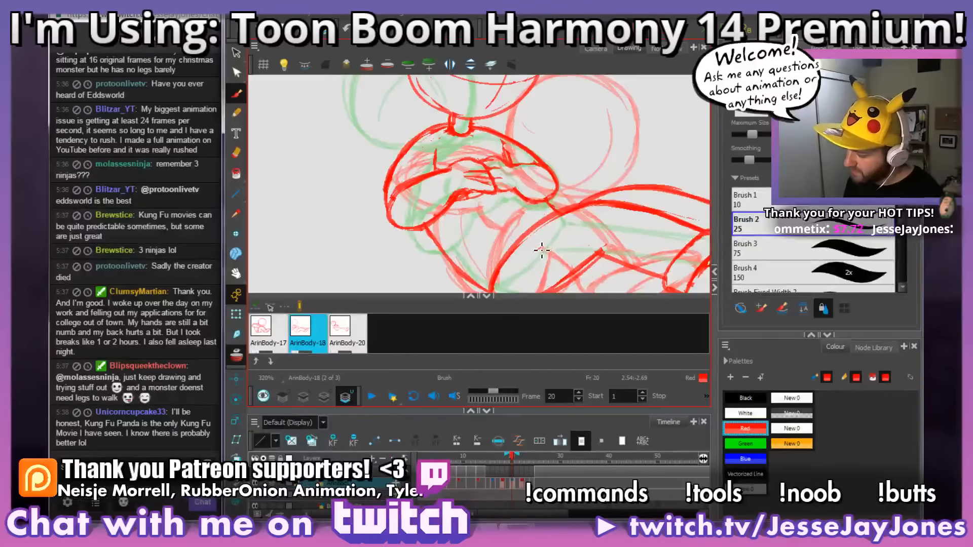
{"action": "left_click_drag", "start_coordinate": [582, 221], "coordinate": [557, 222]}
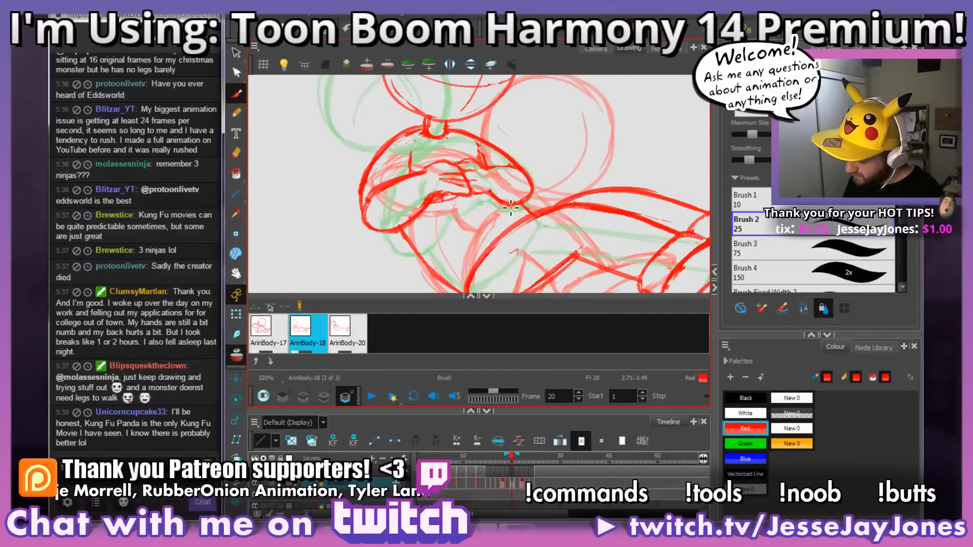
{"action": "key", "text": "alt+e"}
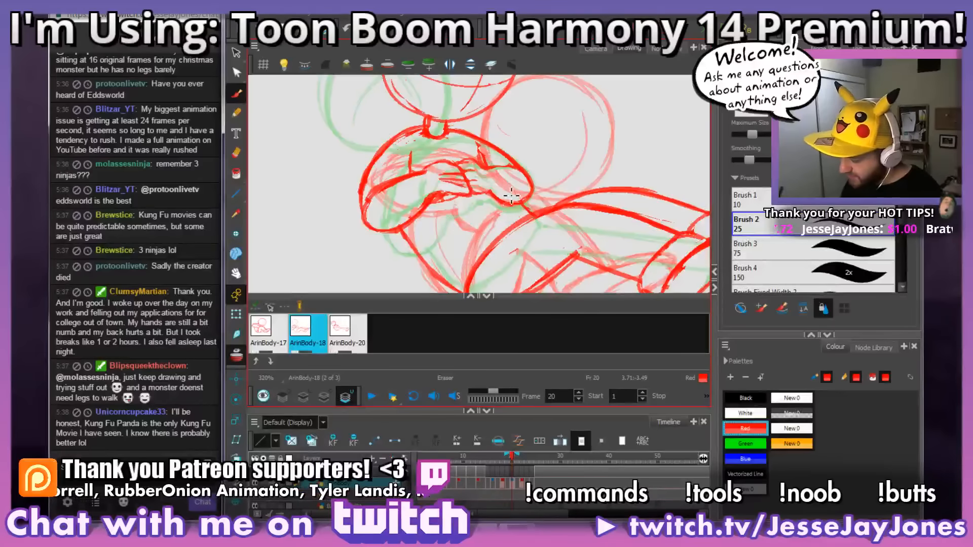
{"action": "mouse_move", "coordinate": [492, 186]}
{"action": "left_mouse_down"}
{"action": "mouse_move", "coordinate": [485, 160]}
{"action": "mouse_move", "coordinate": [468, 163]}
{"action": "mouse_move", "coordinate": [475, 197]}
{"action": "mouse_move", "coordinate": [472, 164]}
{"action": "mouse_move", "coordinate": [456, 172]}
{"action": "mouse_move", "coordinate": [463, 201]}
{"action": "mouse_move", "coordinate": [452, 168]}
{"action": "mouse_move", "coordinate": [430, 209]}
{"action": "mouse_move", "coordinate": [409, 164]}
{"action": "mouse_move", "coordinate": [383, 213]}
{"action": "left_mouse_up"}
{"action": "key", "text": "ctrl+z"}
{"action": "mouse_move", "coordinate": [390, 172]}
{"action": "left_mouse_down"}
{"action": "mouse_move", "coordinate": [380, 231]}
{"action": "mouse_move", "coordinate": [398, 207]}
{"action": "mouse_move", "coordinate": [409, 230]}
{"action": "mouse_move", "coordinate": [425, 212]}
{"action": "left_mouse_up"}
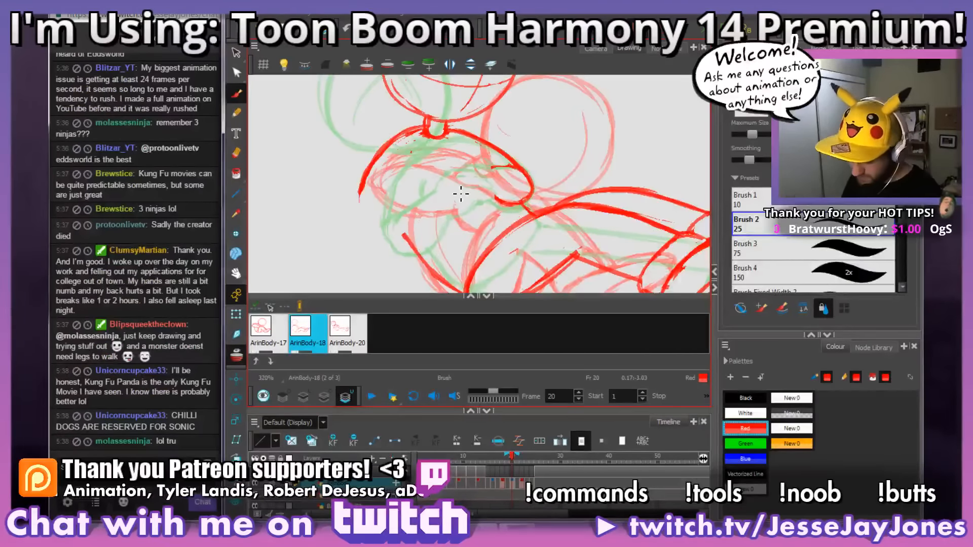
Step: Switch to AnkhBot, skip the song that is playing, and return to the Harmony drawing
{"action": "left_click", "coordinate": [536, 524]}
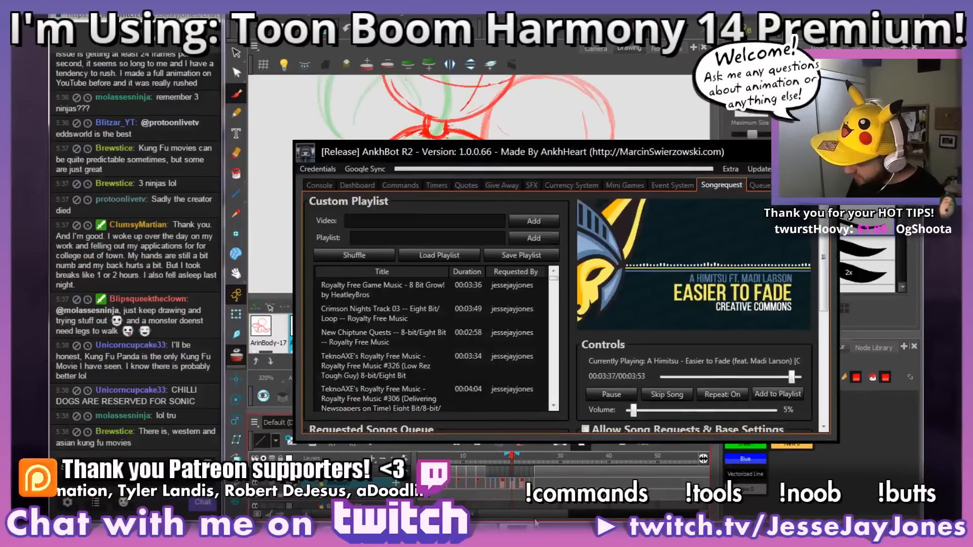
{"action": "left_click", "coordinate": [668, 394]}
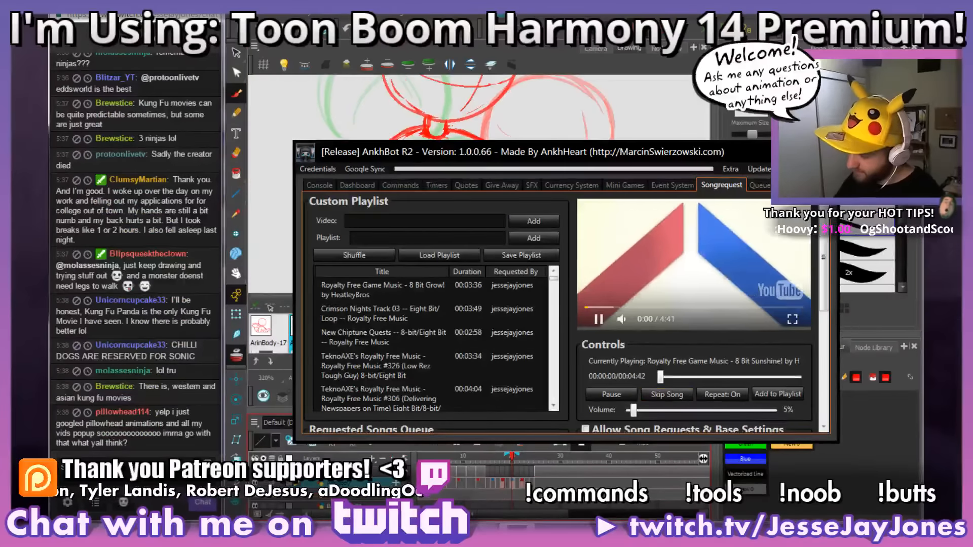
{"action": "key", "text": "alt+Tab"}
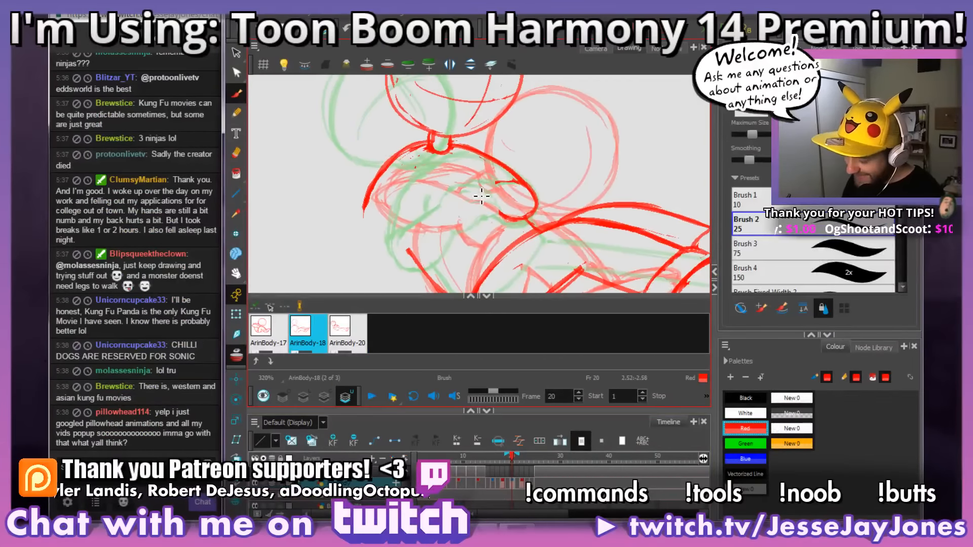
{"action": "mouse_move", "coordinate": [479, 195]}
{"action": "left_mouse_down"}
{"action": "mouse_move", "coordinate": [451, 168]}
{"action": "mouse_move", "coordinate": [481, 197]}
{"action": "mouse_move", "coordinate": [479, 244]}
{"action": "mouse_move", "coordinate": [450, 212]}
{"action": "left_mouse_up"}
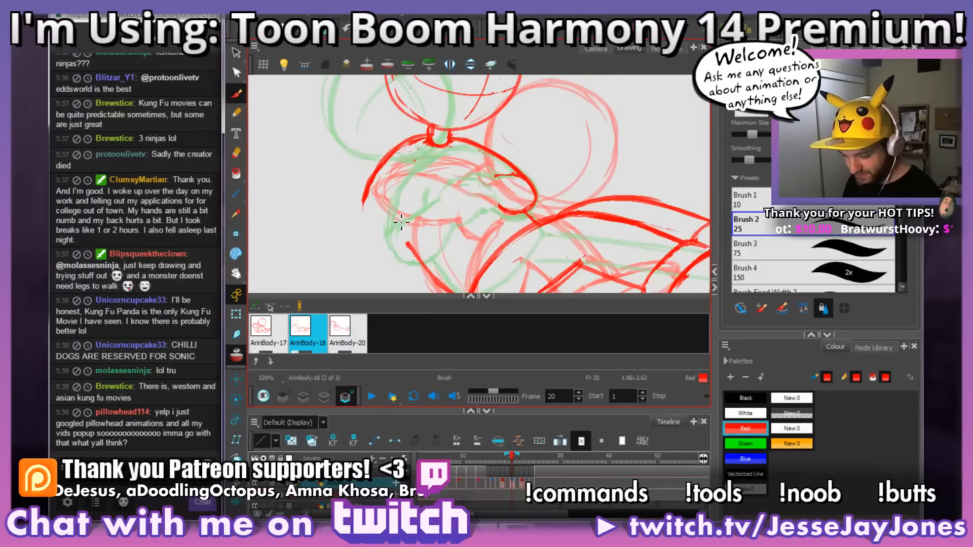
{"action": "mouse_move", "coordinate": [408, 219]}
{"action": "left_mouse_down"}
{"action": "mouse_move", "coordinate": [463, 228]}
{"action": "mouse_move", "coordinate": [468, 242]}
{"action": "left_mouse_up"}
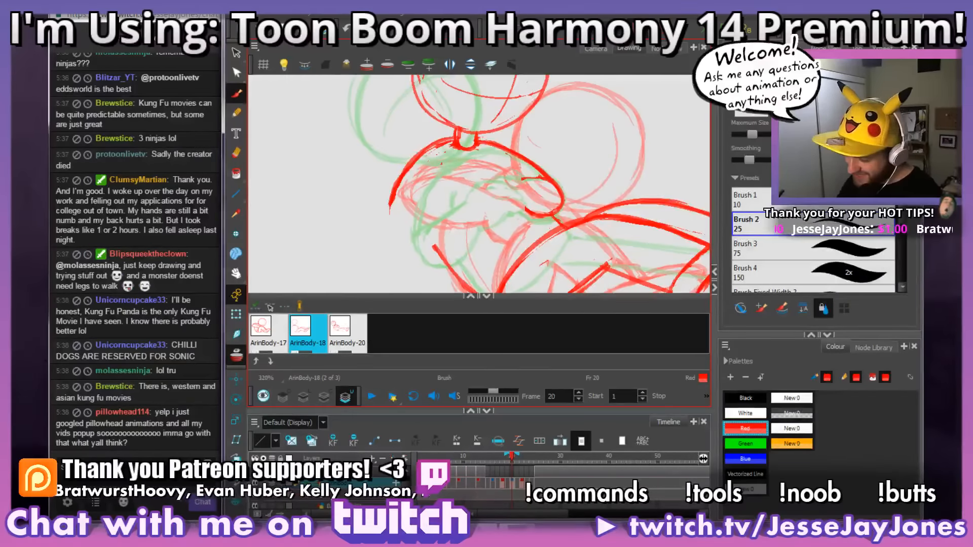
{"action": "left_click_drag", "start_coordinate": [502, 198], "coordinate": [462, 194]}
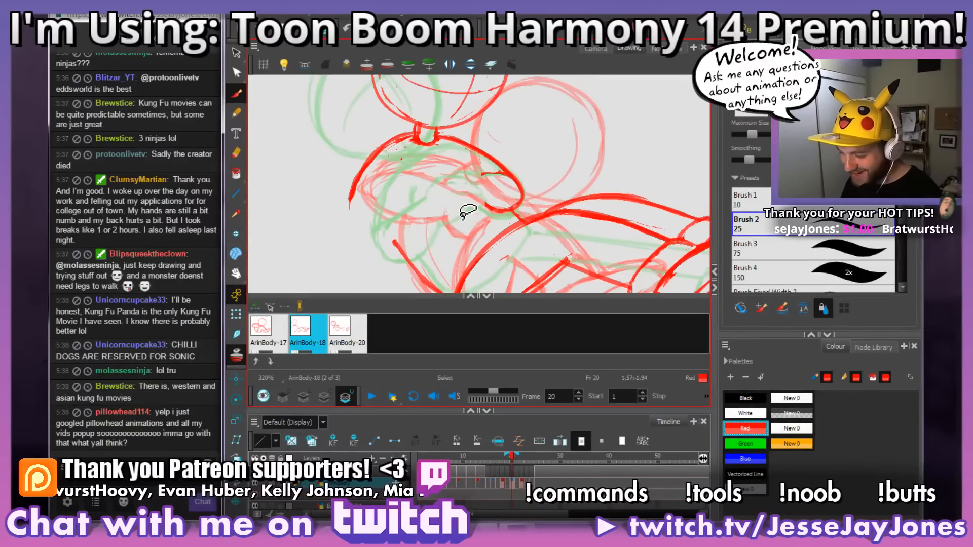
{"action": "mouse_move", "coordinate": [505, 252]}
{"action": "left_mouse_down"}
{"action": "mouse_move", "coordinate": [600, 251]}
{"action": "mouse_move", "coordinate": [521, 221]}
{"action": "mouse_move", "coordinate": [473, 239]}
{"action": "left_mouse_up"}
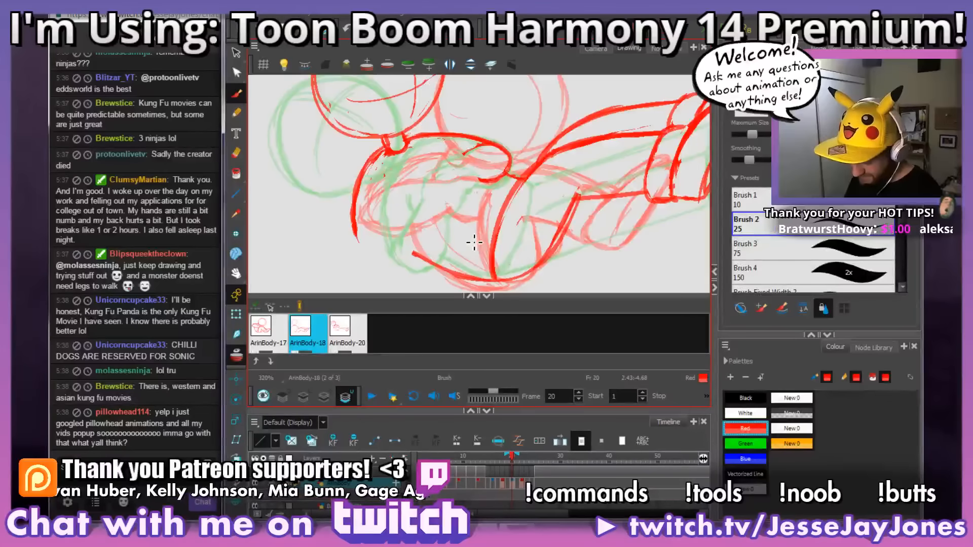
{"action": "left_click_drag", "start_coordinate": [507, 171], "coordinate": [614, 204]}
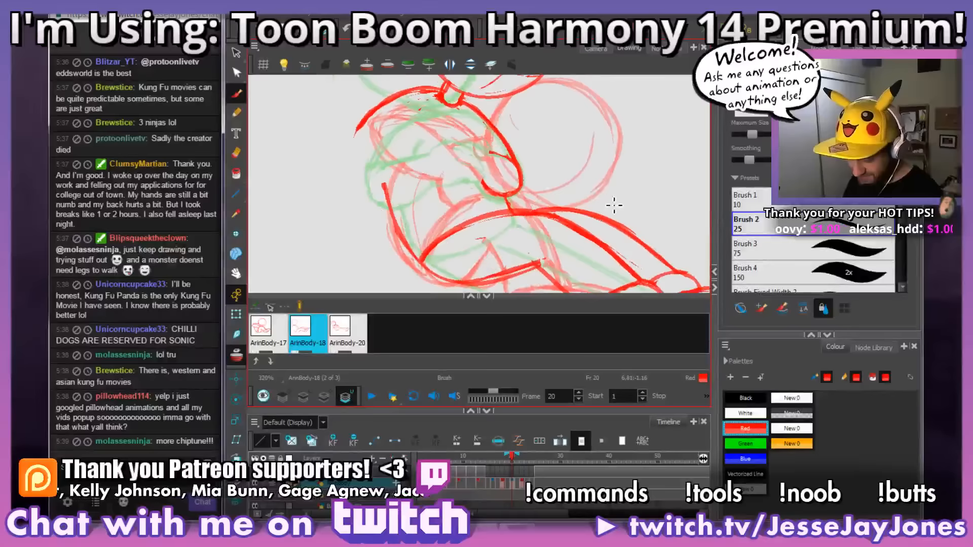
{"action": "scroll", "coordinate": [499, 187], "scroll_direction": "up", "scroll_amount": 3}
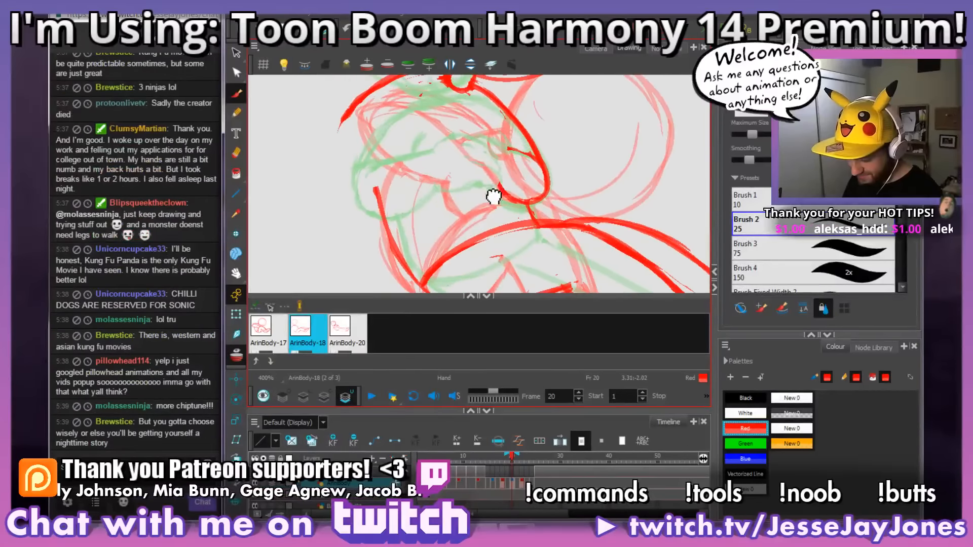
{"action": "left_click_drag", "start_coordinate": [495, 195], "coordinate": [502, 202]}
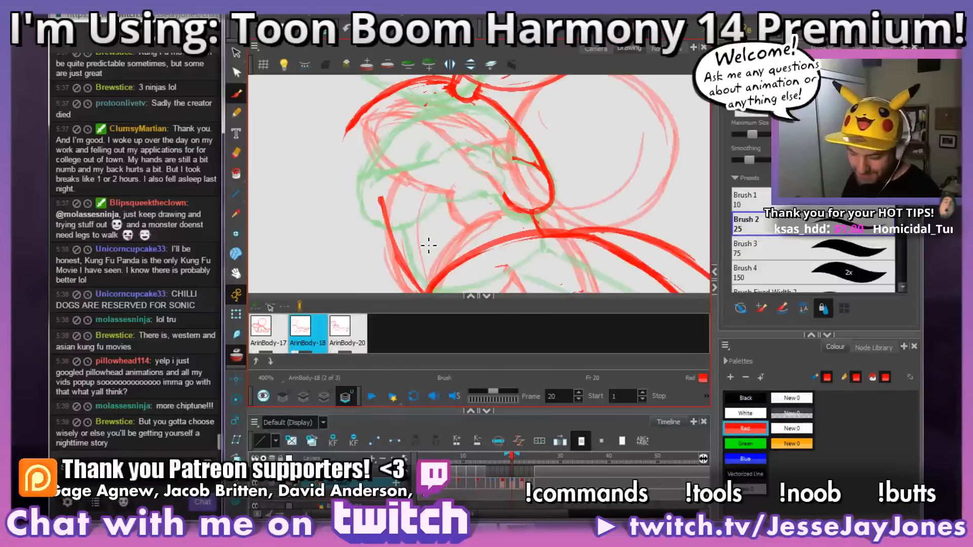
{"action": "key", "text": "ctrl+z"}
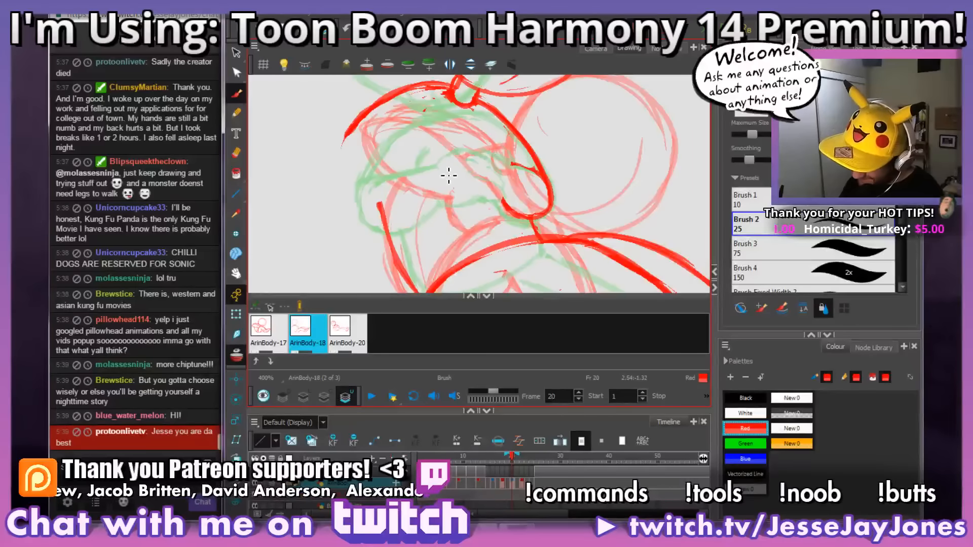
Step: Draw the near hand on frame 20's chest with a curved top and scalloped fingers
{"action": "mouse_move", "coordinate": [480, 169]}
{"action": "left_mouse_down"}
{"action": "mouse_move", "coordinate": [505, 202]}
{"action": "mouse_move", "coordinate": [489, 221]}
{"action": "mouse_move", "coordinate": [462, 218]}
{"action": "mouse_move", "coordinate": [440, 199]}
{"action": "mouse_move", "coordinate": [498, 196]}
{"action": "mouse_move", "coordinate": [520, 219]}
{"action": "mouse_move", "coordinate": [507, 236]}
{"action": "mouse_move", "coordinate": [524, 247]}
{"action": "mouse_move", "coordinate": [561, 231]}
{"action": "mouse_move", "coordinate": [578, 202]}
{"action": "left_mouse_up"}
{"action": "key", "text": "space"}
{"action": "key", "text": "space"}
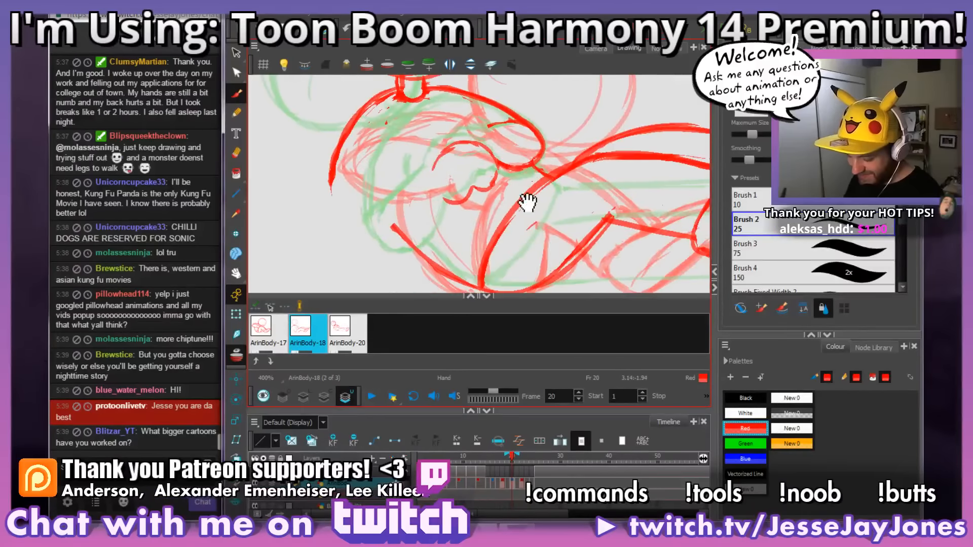
{"action": "mouse_move", "coordinate": [527, 203]}
{"action": "left_mouse_down"}
{"action": "mouse_move", "coordinate": [527, 187]}
{"action": "mouse_move", "coordinate": [514, 222]}
{"action": "left_mouse_up"}
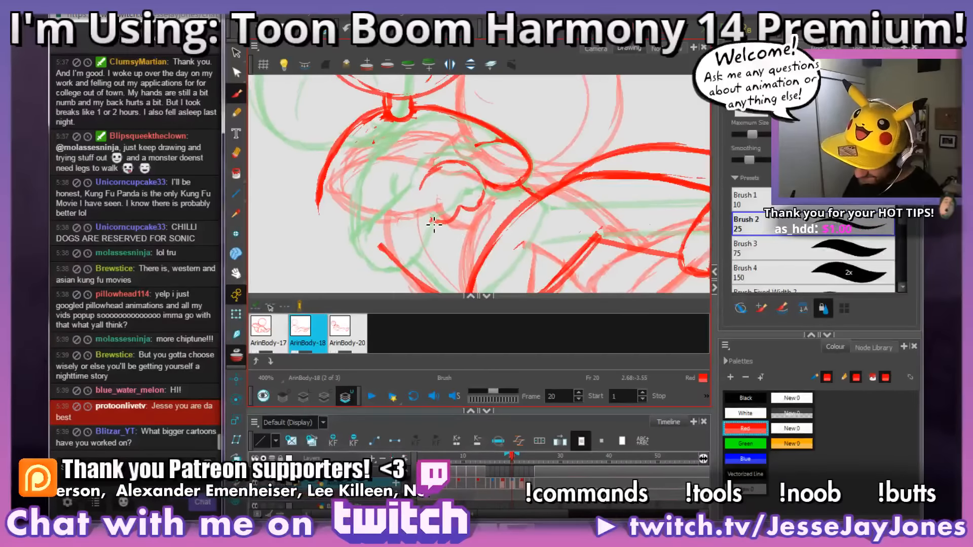
Step: Draw the near forearm's lower and upper outlines from the hand around to the rounded elbow
{"action": "mouse_move", "coordinate": [400, 249]}
{"action": "left_mouse_down"}
{"action": "mouse_move", "coordinate": [375, 254]}
{"action": "mouse_move", "coordinate": [327, 222]}
{"action": "left_mouse_up"}
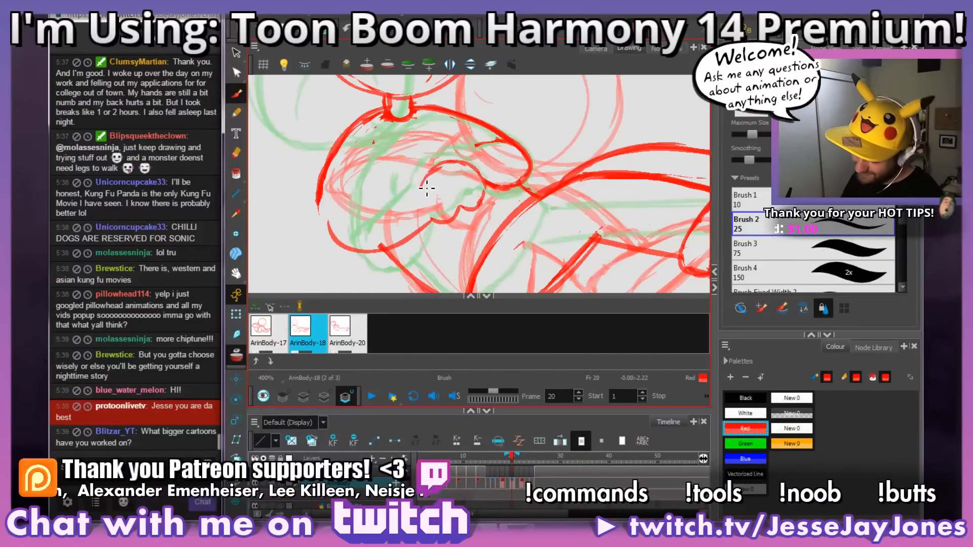
{"action": "mouse_move", "coordinate": [421, 188]}
{"action": "left_mouse_down"}
{"action": "mouse_move", "coordinate": [369, 183]}
{"action": "mouse_move", "coordinate": [328, 223]}
{"action": "left_mouse_up"}
{"action": "key", "text": "space"}
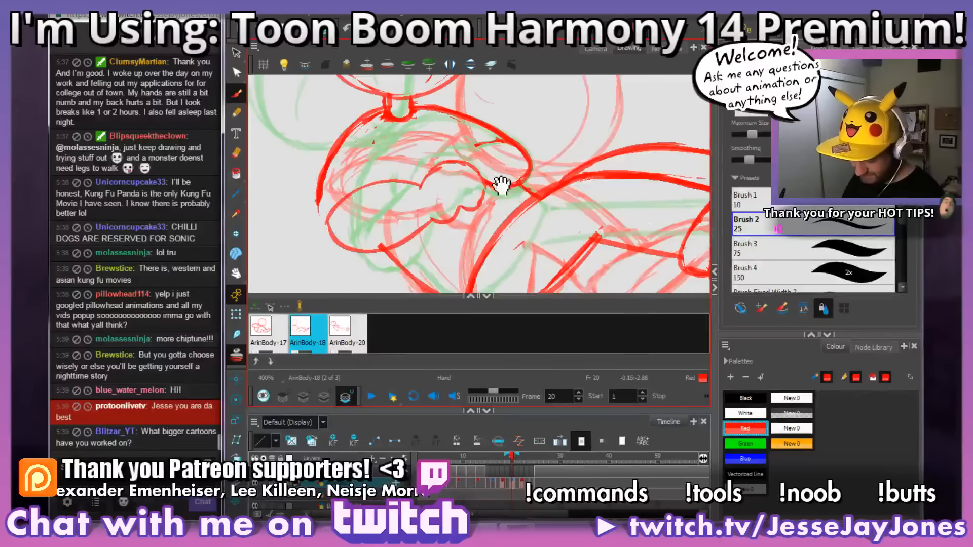
{"action": "left_click_drag", "start_coordinate": [504, 183], "coordinate": [523, 195]}
Step: Erase the rough outer upper-arm line and redraw it as a curve from the neck down to the near elbow
{"action": "key", "text": "s"}
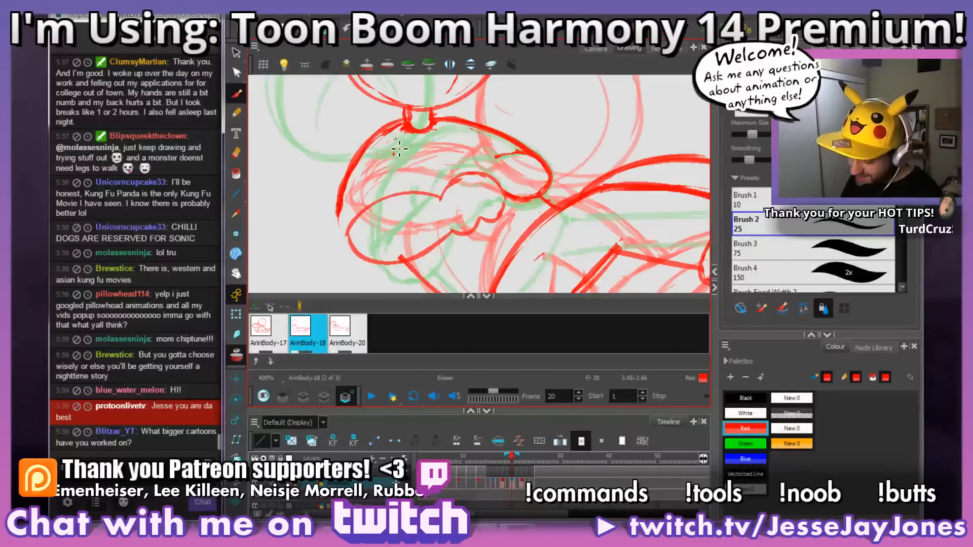
{"action": "mouse_move", "coordinate": [396, 124]}
{"action": "left_mouse_down"}
{"action": "mouse_move", "coordinate": [404, 144]}
{"action": "mouse_move", "coordinate": [399, 125]}
{"action": "mouse_move", "coordinate": [405, 142]}
{"action": "mouse_move", "coordinate": [407, 124]}
{"action": "mouse_move", "coordinate": [395, 156]}
{"action": "mouse_move", "coordinate": [378, 135]}
{"action": "mouse_move", "coordinate": [360, 153]}
{"action": "mouse_move", "coordinate": [338, 227]}
{"action": "left_mouse_up"}
{"action": "key", "text": "s"}
{"action": "mouse_move", "coordinate": [412, 131]}
{"action": "left_mouse_down"}
{"action": "mouse_move", "coordinate": [375, 158]}
{"action": "mouse_move", "coordinate": [358, 245]}
{"action": "mouse_move", "coordinate": [361, 218]}
{"action": "mouse_move", "coordinate": [351, 207]}
{"action": "mouse_move", "coordinate": [345, 240]}
{"action": "left_mouse_up"}
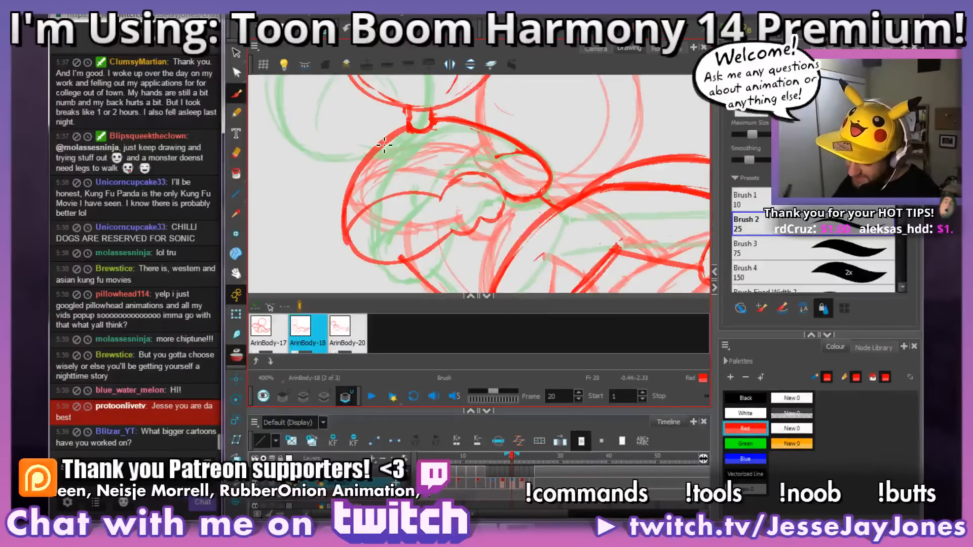
{"action": "key", "text": "s"}
Step: Draw the far forearm and its cuff tucked behind the near hand, joining them to the far elbow
{"action": "left_click_drag", "start_coordinate": [545, 201], "coordinate": [471, 236]}
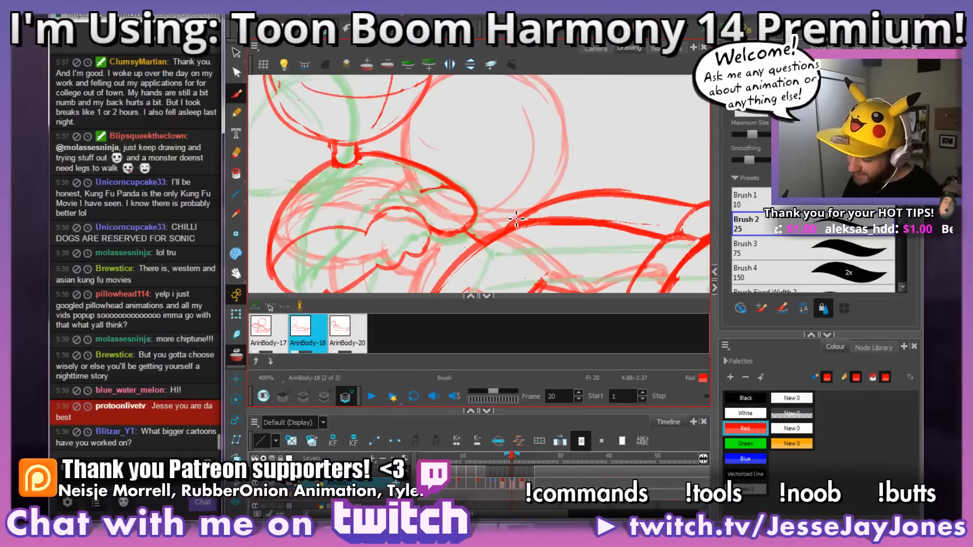
{"action": "left_click_drag", "start_coordinate": [549, 157], "coordinate": [558, 206], "text": "ctrl+alt"}
{"action": "left_click_drag", "start_coordinate": [480, 161], "coordinate": [507, 190]}
{"action": "mouse_move", "coordinate": [447, 180]}
{"action": "left_mouse_down"}
{"action": "mouse_move", "coordinate": [415, 168]}
{"action": "mouse_move", "coordinate": [400, 183]}
{"action": "left_mouse_up"}
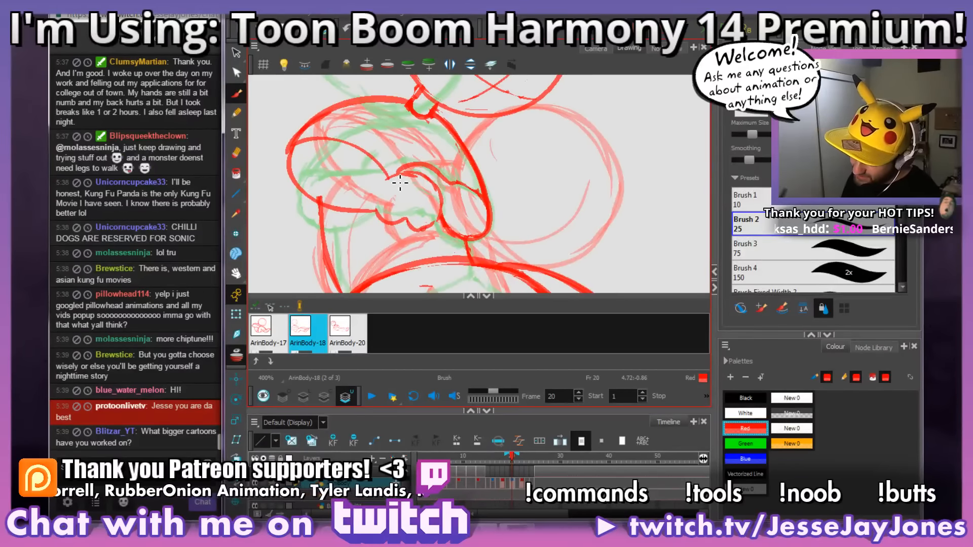
{"action": "left_click_drag", "start_coordinate": [570, 237], "coordinate": [553, 232]}
{"action": "left_click_drag", "start_coordinate": [456, 258], "coordinate": [422, 207]}
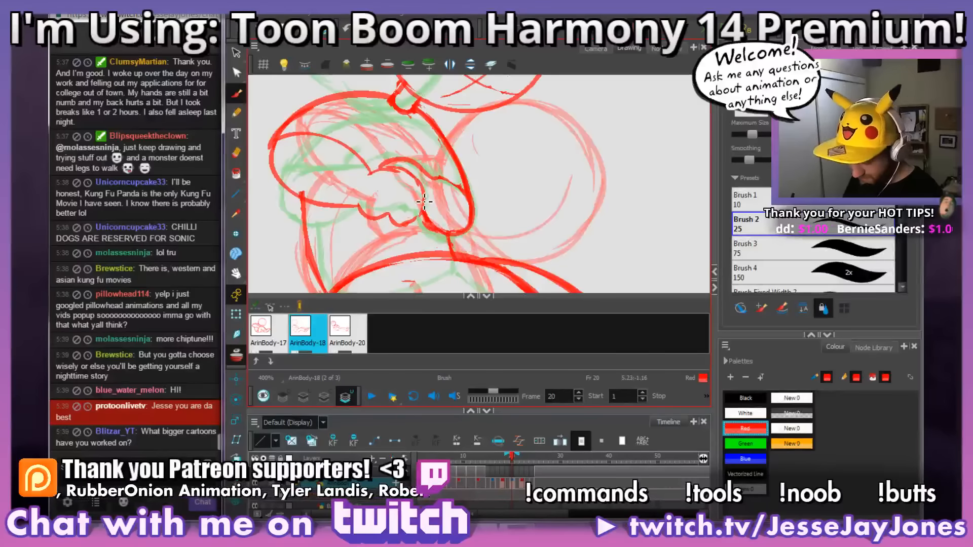
{"action": "mouse_move", "coordinate": [568, 198]}
{"action": "left_mouse_down"}
{"action": "mouse_move", "coordinate": [538, 223]}
{"action": "mouse_move", "coordinate": [504, 228]}
{"action": "mouse_move", "coordinate": [514, 191]}
{"action": "left_mouse_up"}
{"action": "mouse_move", "coordinate": [486, 232]}
{"action": "left_mouse_down"}
{"action": "mouse_move", "coordinate": [493, 211]}
{"action": "mouse_move", "coordinate": [477, 198]}
{"action": "mouse_move", "coordinate": [489, 184]}
{"action": "left_mouse_up"}
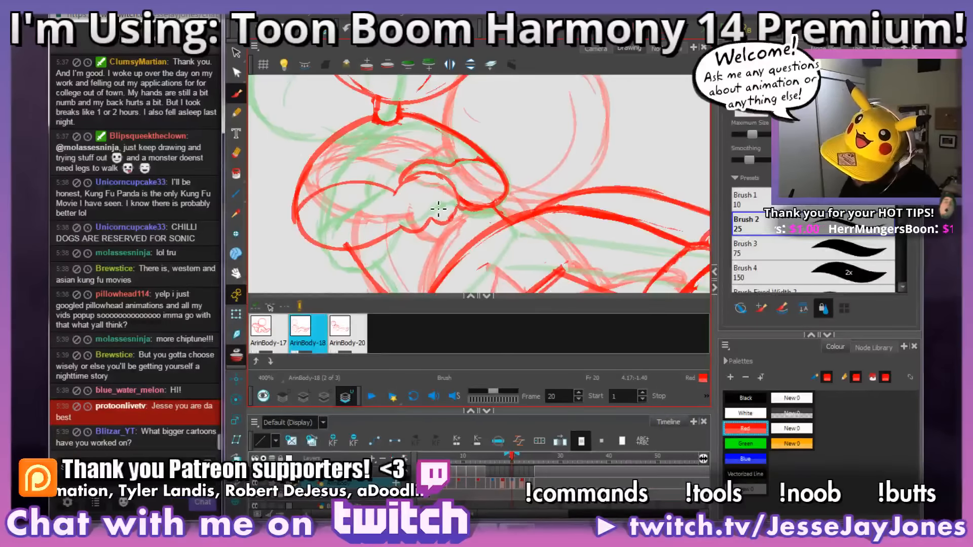
Step: Draw a lower shoulder line across the top of the torso and remove the neck and old shoulder line
{"action": "scroll", "coordinate": [471, 205], "scroll_direction": "down", "scroll_amount": 5}
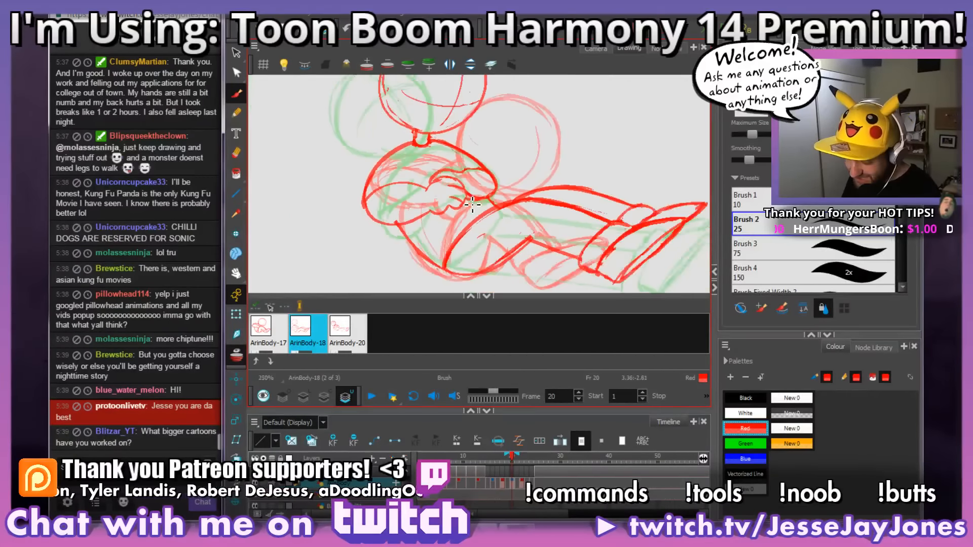
{"action": "scroll", "coordinate": [471, 205], "scroll_direction": "up", "scroll_amount": 4}
{"action": "left_click_drag", "start_coordinate": [419, 132], "coordinate": [432, 156]}
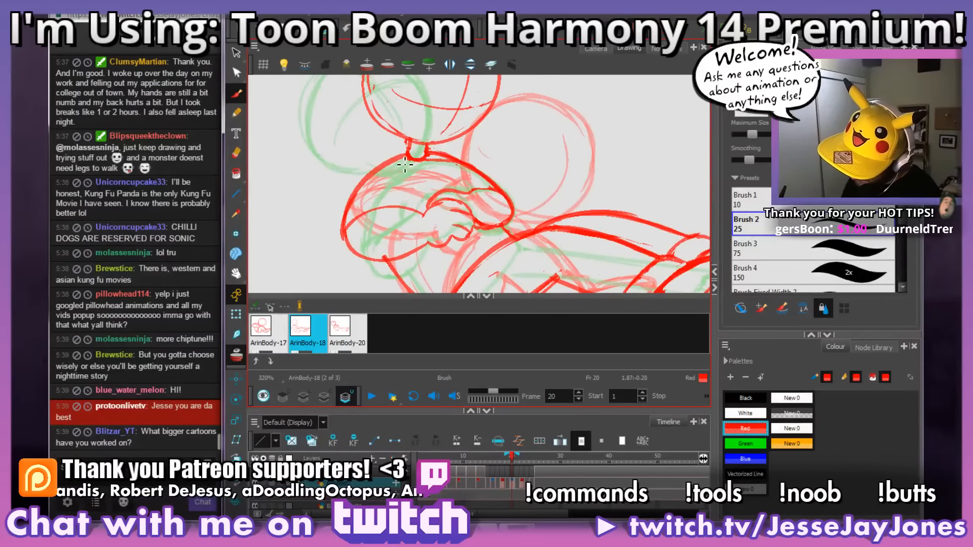
{"action": "mouse_move", "coordinate": [506, 203]}
{"action": "left_mouse_down"}
{"action": "mouse_move", "coordinate": [488, 185]}
{"action": "mouse_move", "coordinate": [431, 167]}
{"action": "mouse_move", "coordinate": [362, 172]}
{"action": "left_mouse_up"}
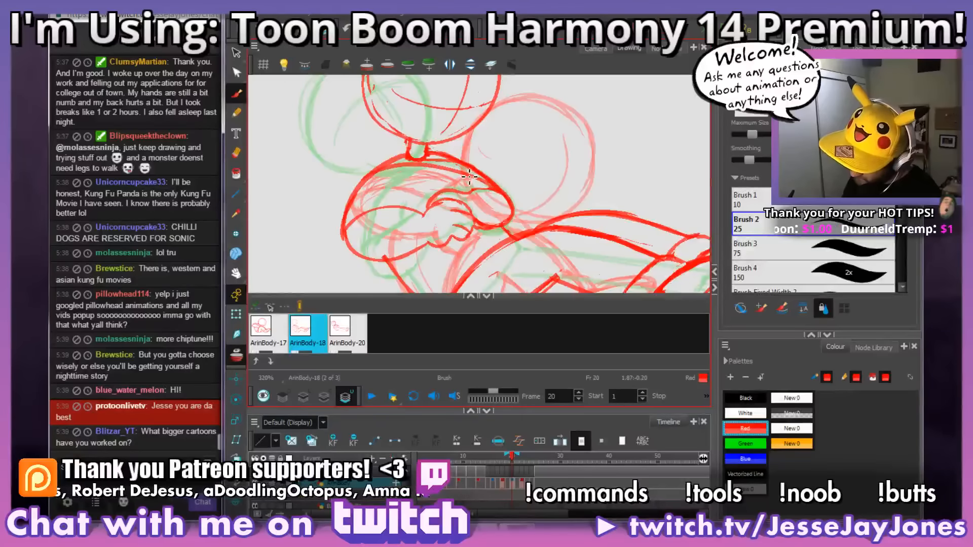
{"action": "mouse_move", "coordinate": [495, 185]}
{"action": "left_mouse_down"}
{"action": "mouse_move", "coordinate": [413, 156]}
{"action": "mouse_move", "coordinate": [482, 172]}
{"action": "mouse_move", "coordinate": [378, 169]}
{"action": "mouse_move", "coordinate": [471, 176]}
{"action": "mouse_move", "coordinate": [419, 167]}
{"action": "mouse_move", "coordinate": [354, 188]}
{"action": "left_mouse_up"}
{"action": "key", "text": "alt+b"}
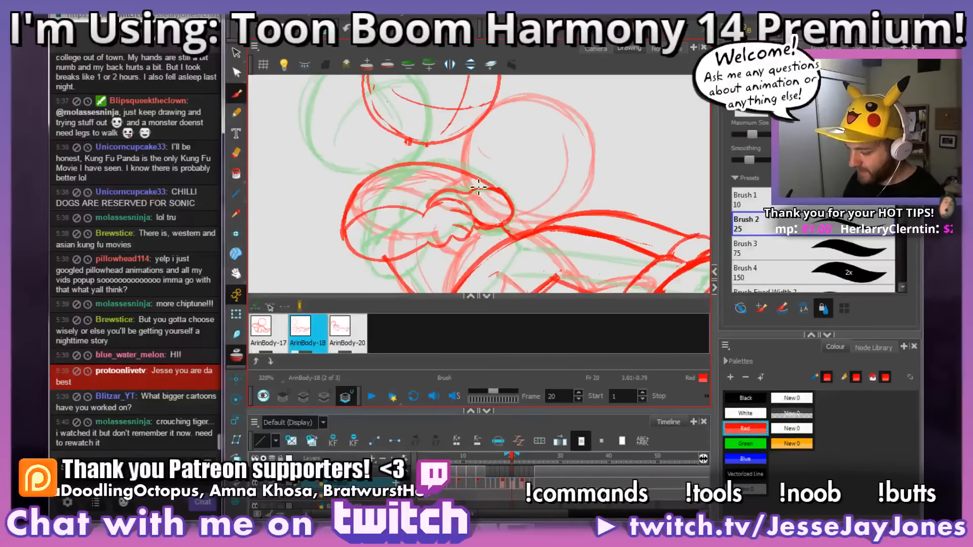
Step: Touch up the far end of the shoulder line and add a short cuff line across the near forearm
{"action": "left_click_drag", "start_coordinate": [502, 194], "coordinate": [509, 203]}
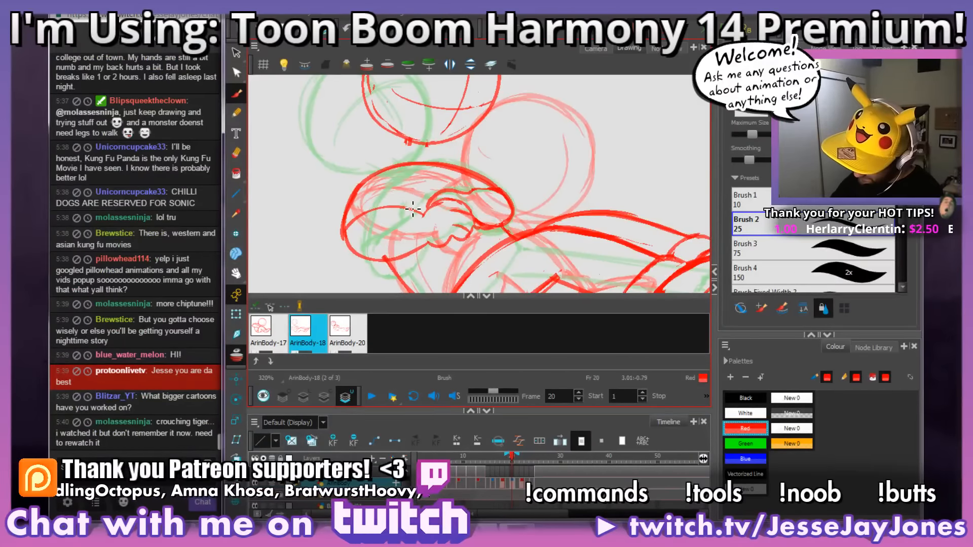
{"action": "left_click_drag", "start_coordinate": [414, 204], "coordinate": [419, 218]}
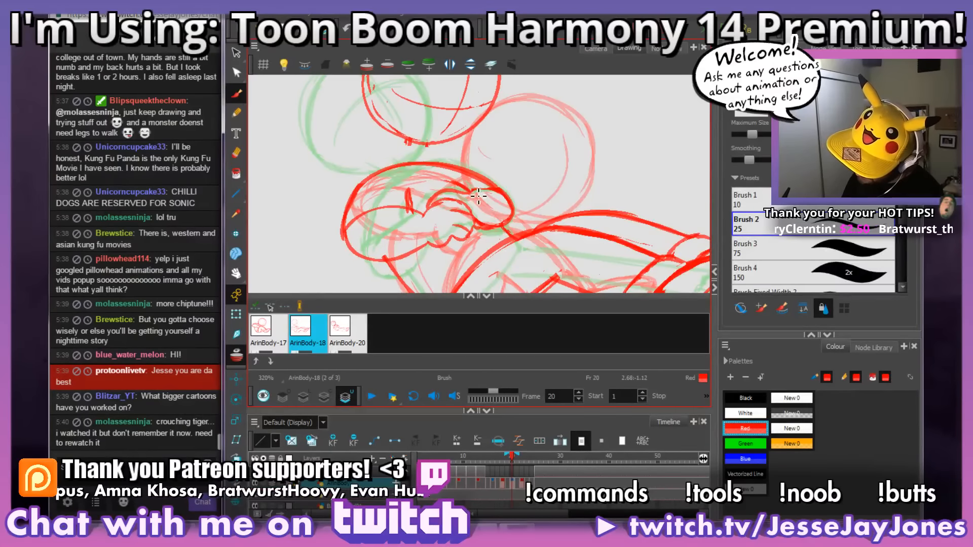
{"action": "scroll", "coordinate": [618, 170], "scroll_direction": "down", "scroll_amount": 4}
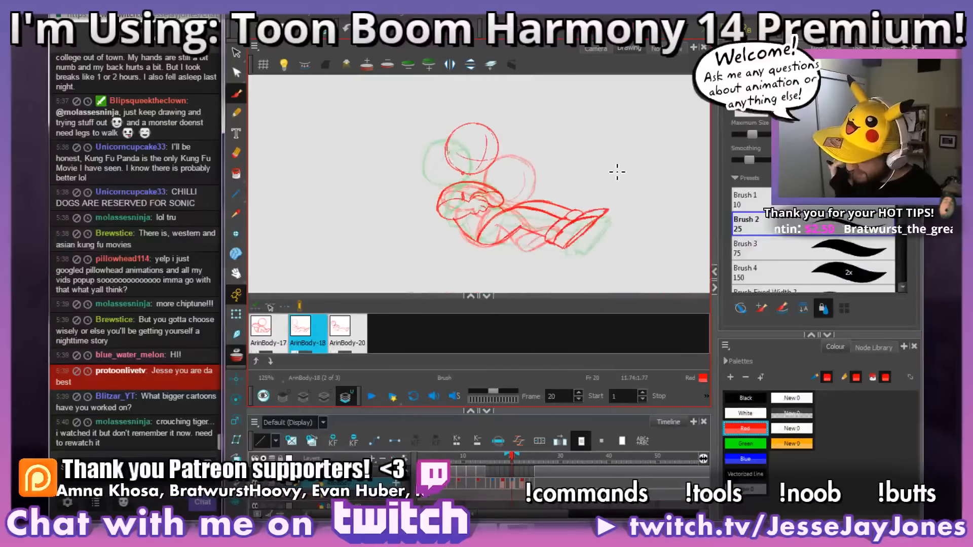
Step: Select the head circle on frame 20 and move it down onto the lowered shoulders, adjusting its size slightly
{"action": "scroll", "coordinate": [547, 205], "scroll_direction": "up", "scroll_amount": 3}
{"action": "key", "text": "alt+s"}
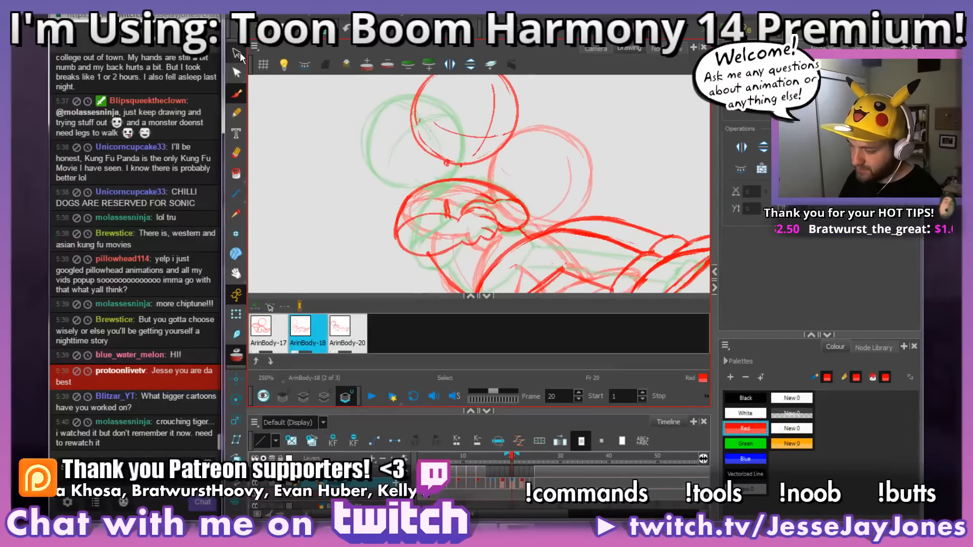
{"action": "mouse_move", "coordinate": [490, 197]}
{"action": "left_mouse_down"}
{"action": "mouse_move", "coordinate": [418, 216]}
{"action": "mouse_move", "coordinate": [398, 101]}
{"action": "mouse_move", "coordinate": [515, 214]}
{"action": "left_mouse_up"}
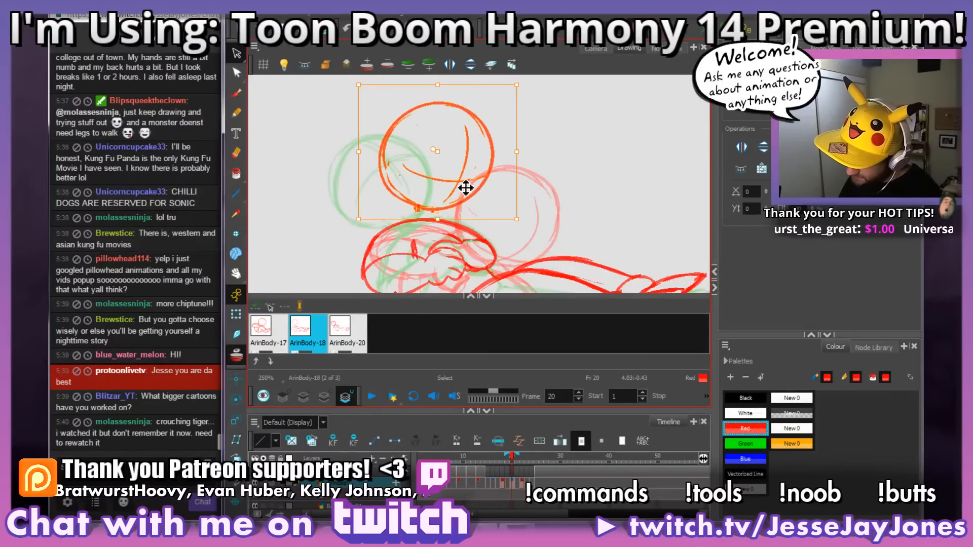
{"action": "left_click_drag", "start_coordinate": [470, 166], "coordinate": [469, 175]}
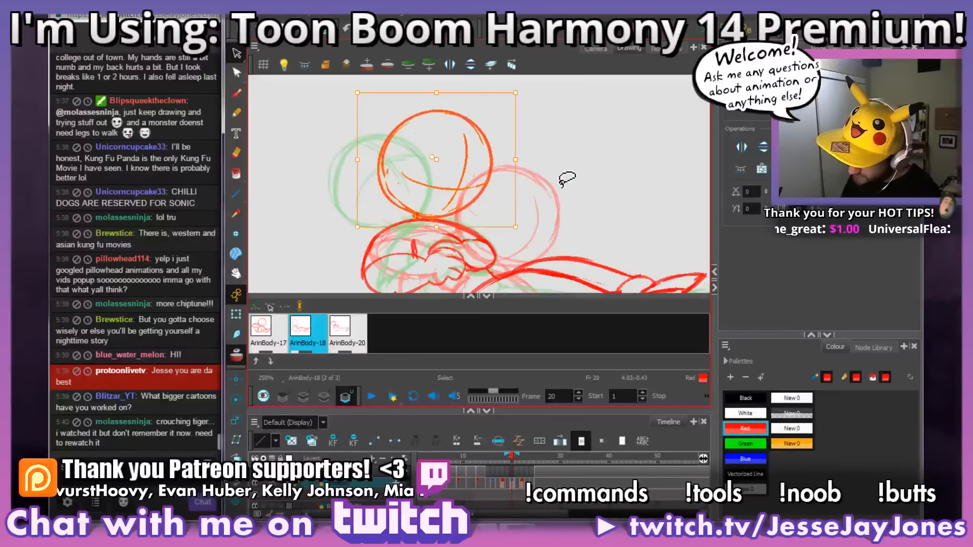
{"action": "left_click", "coordinate": [545, 219]}
{"action": "scroll", "coordinate": [537, 208], "scroll_direction": "down", "scroll_amount": 2}
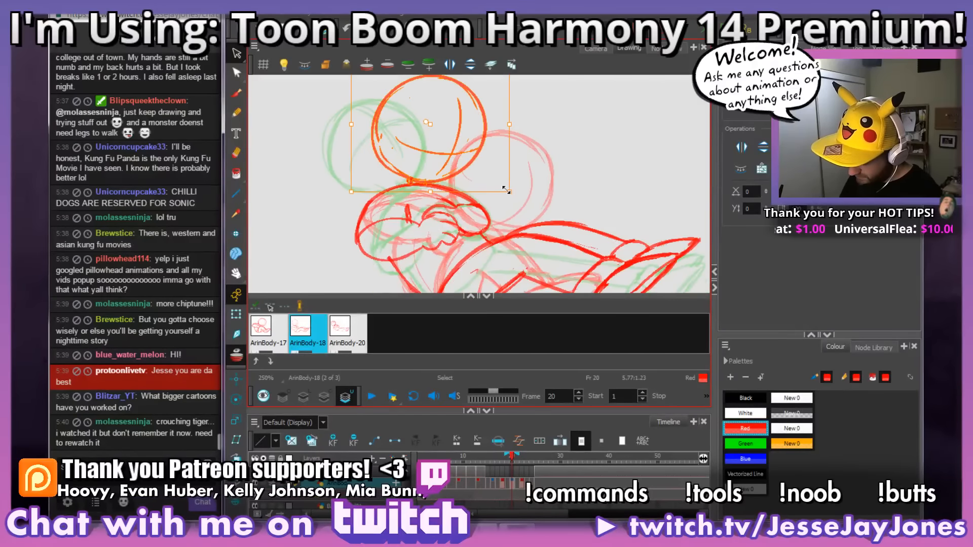
{"action": "left_click_drag", "start_coordinate": [510, 195], "coordinate": [512, 194]}
{"action": "left_click_drag", "start_coordinate": [464, 173], "coordinate": [463, 172]}
{"action": "left_click", "coordinate": [552, 156]}
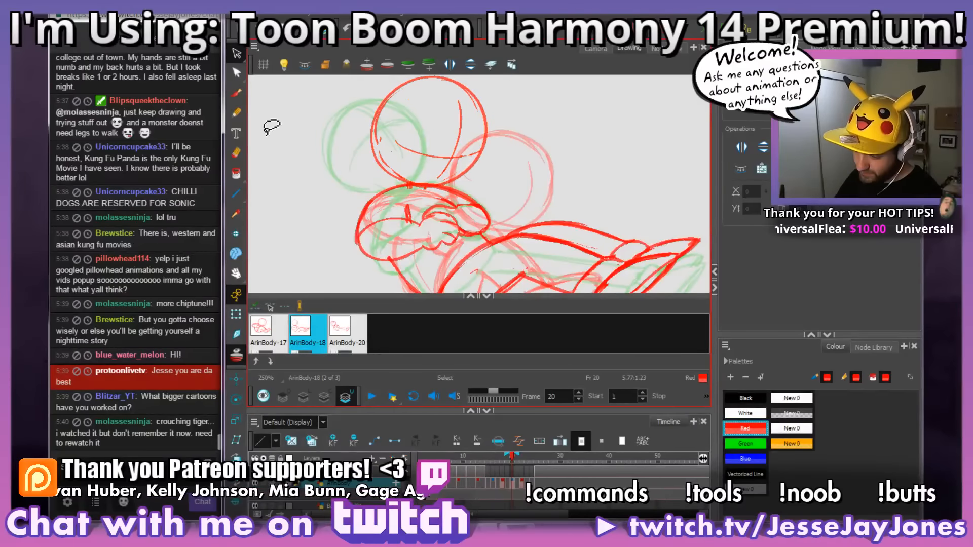
Step: Brush in a short neck between the lowered head and the shoulder line on frame 20
{"action": "left_click", "coordinate": [236, 94]}
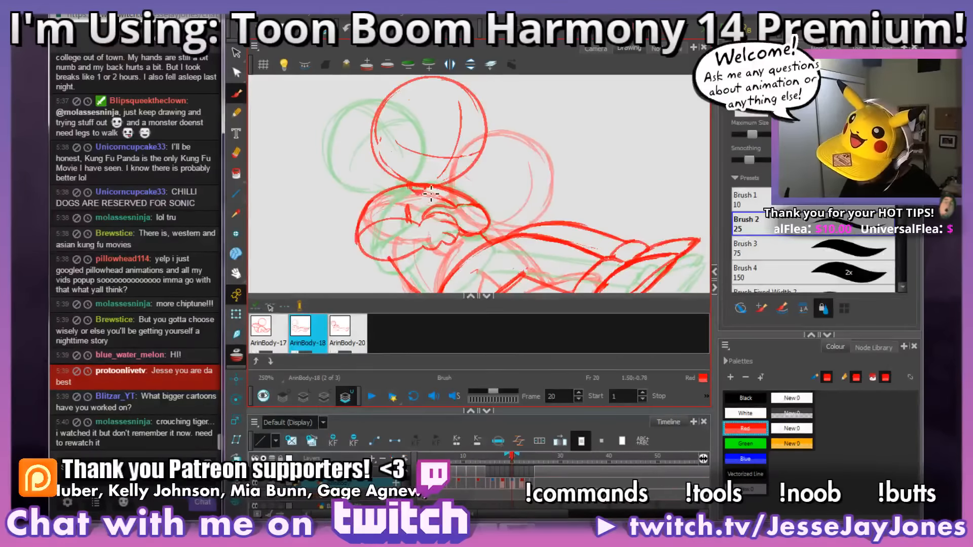
{"action": "key", "text": "1"}
{"action": "key", "text": "1"}
{"action": "key", "text": "1"}
{"action": "left_click_drag", "start_coordinate": [622, 219], "coordinate": [590, 205]}
{"action": "mouse_move", "coordinate": [622, 239]}
{"action": "left_mouse_down"}
{"action": "mouse_move", "coordinate": [581, 235]}
{"action": "mouse_move", "coordinate": [606, 221]}
{"action": "mouse_move", "coordinate": [607, 196]}
{"action": "left_mouse_up"}
{"action": "key", "text": "2"}
{"action": "key", "text": "2"}
Step: Check frame 20 in the Camera view, and examine the head, arms and legs of the pose on frame 19
{"action": "left_click", "coordinate": [594, 48]}
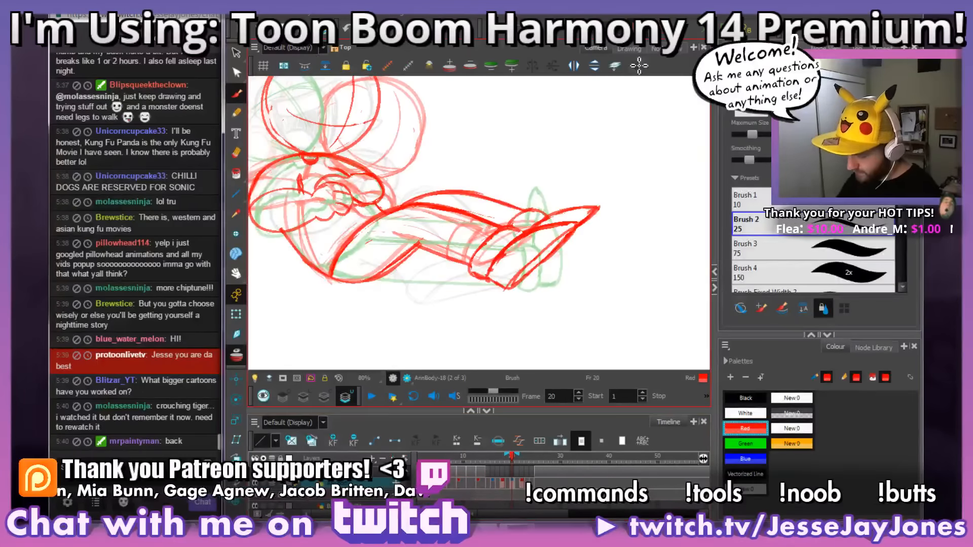
{"action": "left_click", "coordinate": [630, 48]}
{"action": "left_click", "coordinate": [594, 48]}
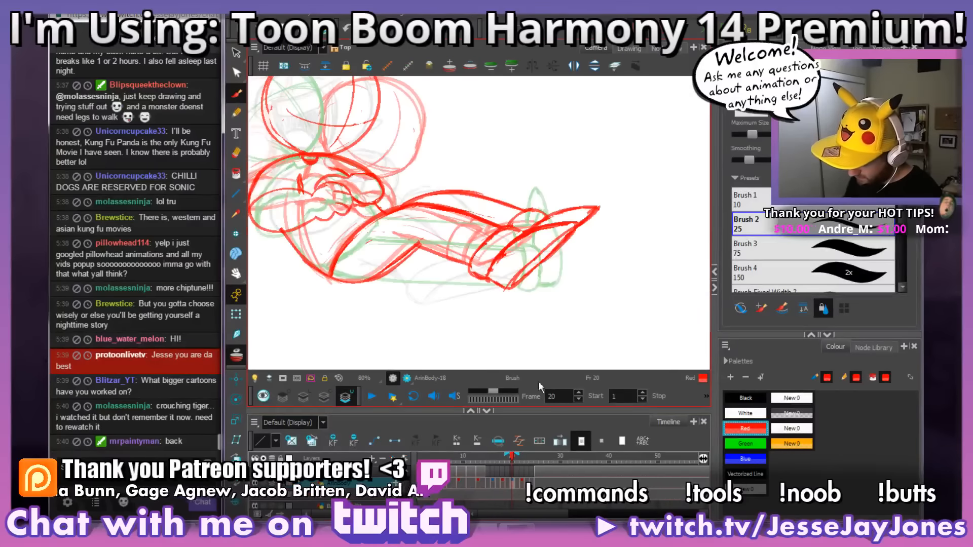
{"action": "key", "text": "comma"}
{"action": "mouse_move", "coordinate": [578, 207]}
{"action": "left_mouse_down"}
{"action": "mouse_move", "coordinate": [447, 136]}
{"action": "mouse_move", "coordinate": [521, 241]}
{"action": "mouse_move", "coordinate": [611, 201]}
{"action": "left_mouse_up"}
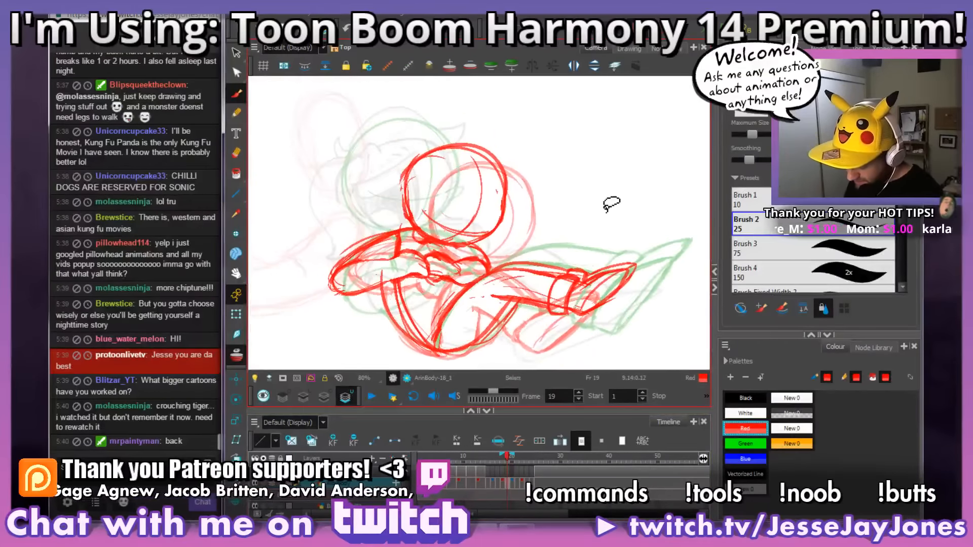
{"action": "mouse_move", "coordinate": [558, 298]}
{"action": "left_mouse_down"}
{"action": "mouse_move", "coordinate": [563, 275]}
{"action": "mouse_move", "coordinate": [574, 313]}
{"action": "mouse_move", "coordinate": [583, 301]}
{"action": "left_mouse_up"}
{"action": "left_click_drag", "start_coordinate": [497, 266], "coordinate": [471, 242]}
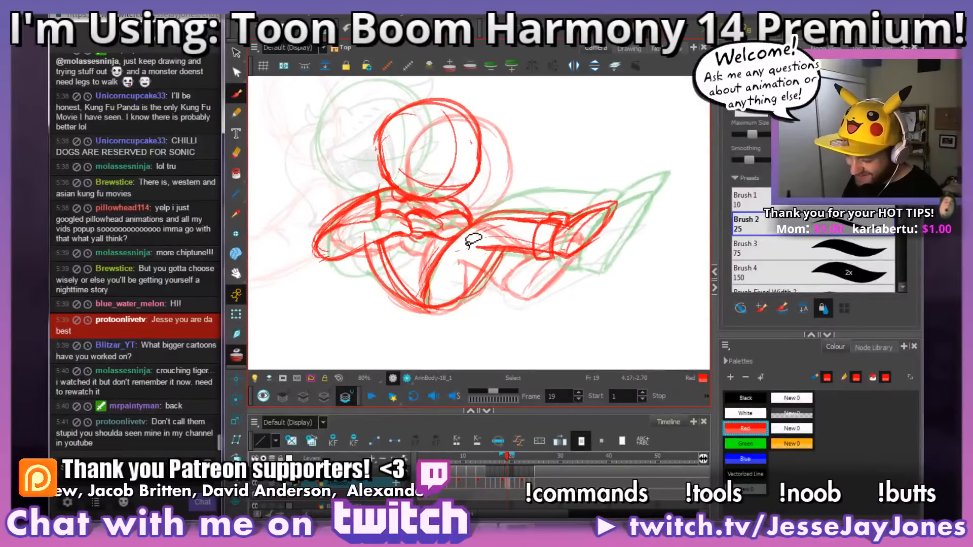
{"action": "left_click_drag", "start_coordinate": [411, 181], "coordinate": [429, 200]}
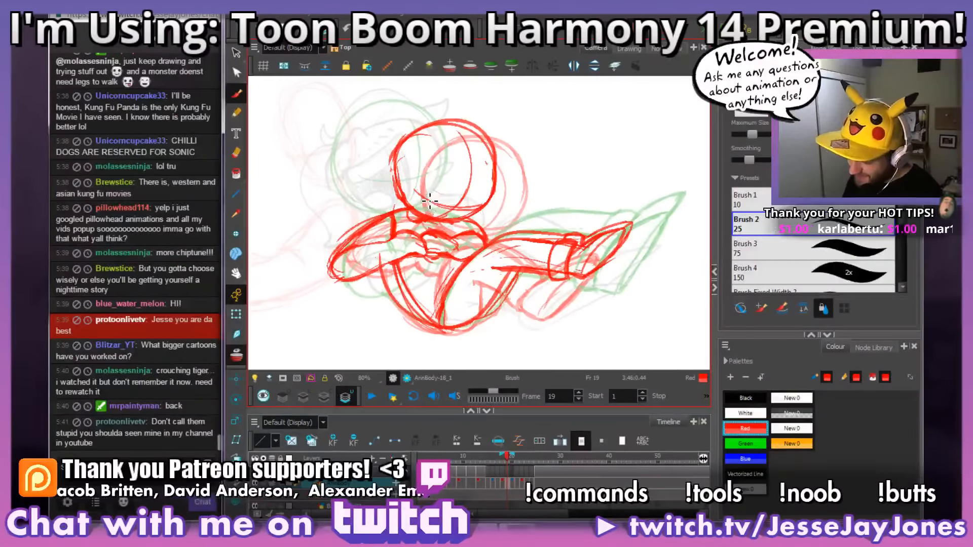
{"action": "scroll", "coordinate": [522, 147], "scroll_direction": "up", "scroll_amount": 3}
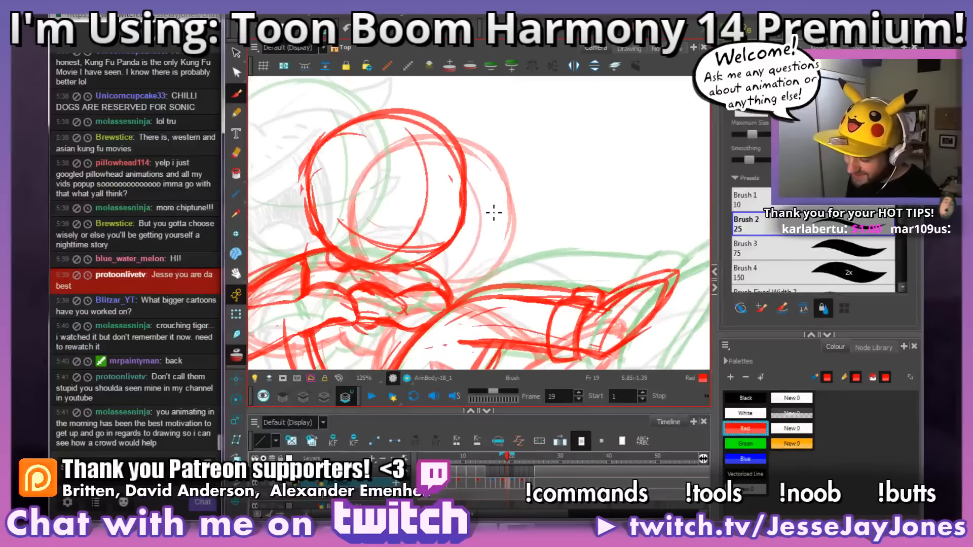
{"action": "scroll", "coordinate": [494, 213], "scroll_direction": "down", "scroll_amount": 3}
{"action": "left_click_drag", "start_coordinate": [447, 224], "coordinate": [467, 208]}
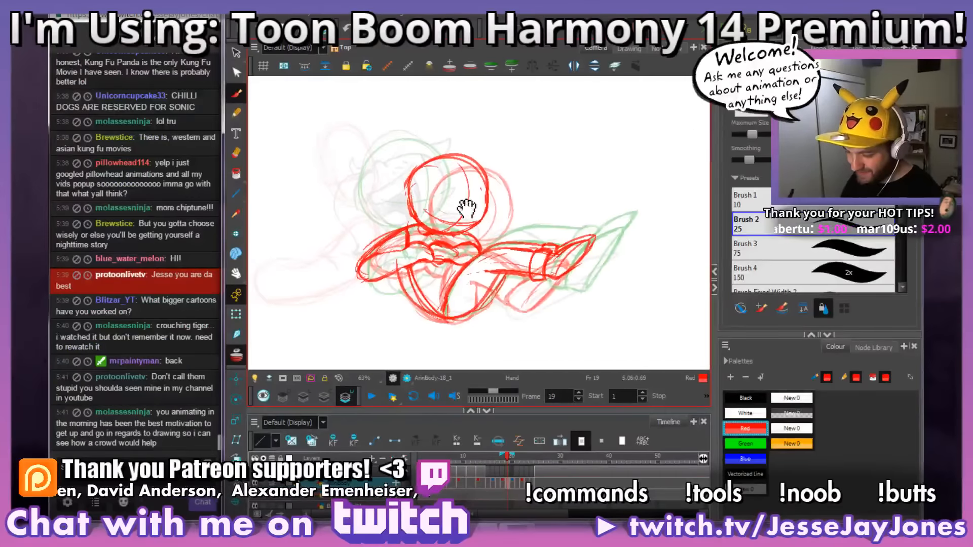
{"action": "mouse_move", "coordinate": [556, 233]}
{"action": "left_mouse_down"}
{"action": "mouse_move", "coordinate": [555, 250]}
{"action": "mouse_move", "coordinate": [547, 242]}
{"action": "left_mouse_up"}
{"action": "key", "text": "2"}
{"action": "key", "text": "2"}
{"action": "left_click_drag", "start_coordinate": [507, 195], "coordinate": [506, 216]}
{"action": "key", "text": "2"}
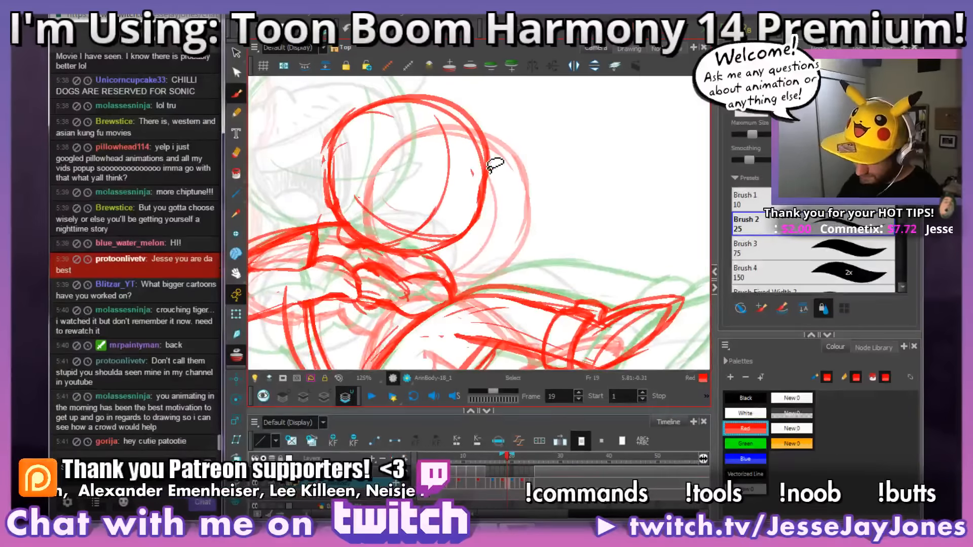
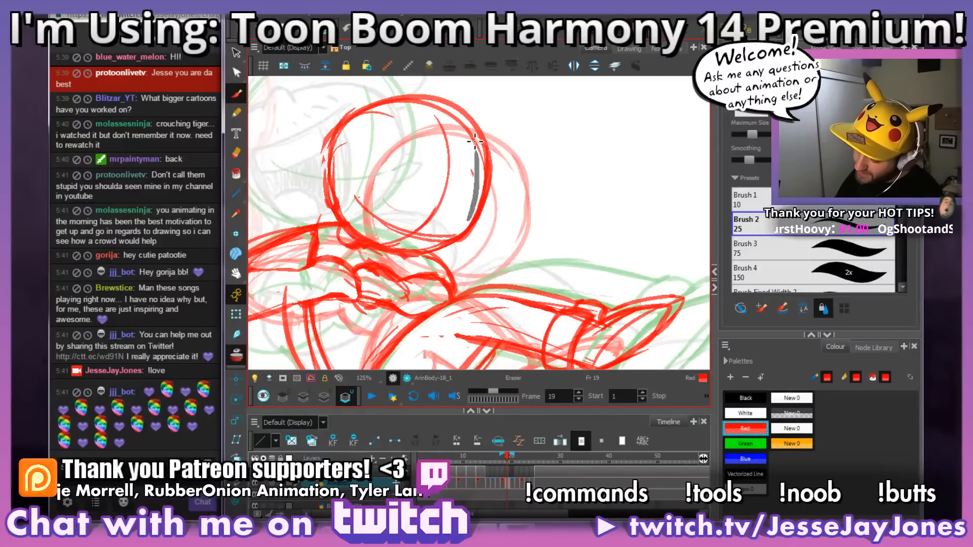
Step: Erase excess strokes along the far edge of the head circle on frame 19
{"action": "left_click_drag", "start_coordinate": [456, 247], "coordinate": [489, 221]}
{"action": "left_click_drag", "start_coordinate": [550, 221], "coordinate": [614, 189]}
{"action": "key", "text": "2"}
{"action": "key", "text": "2"}
{"action": "key", "text": "2"}
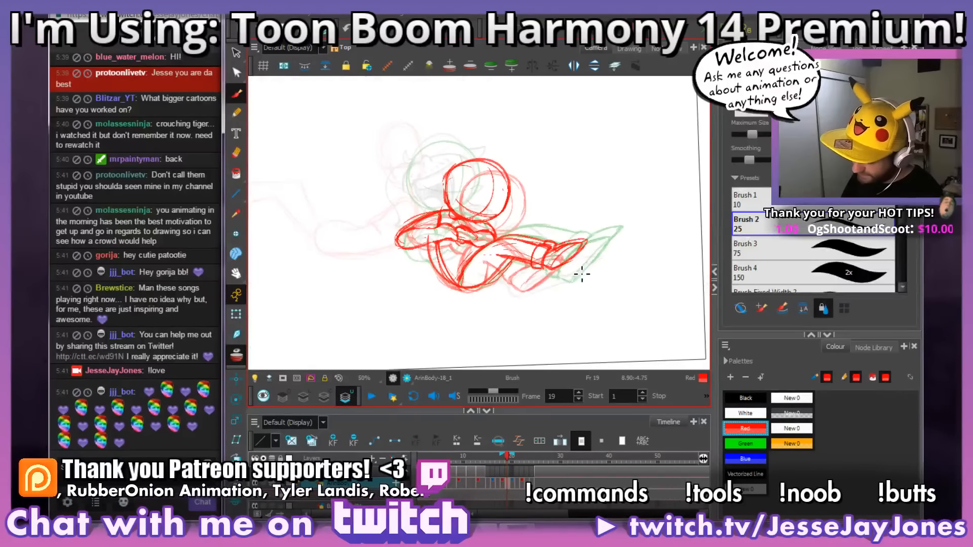
Step: Redraw the underside of the lower leg up to the ankle cuff on frame 19, removing the old upper stroke
{"action": "left_click_drag", "start_coordinate": [585, 272], "coordinate": [501, 211]}
{"action": "key", "text": "2"}
{"action": "key", "text": "2"}
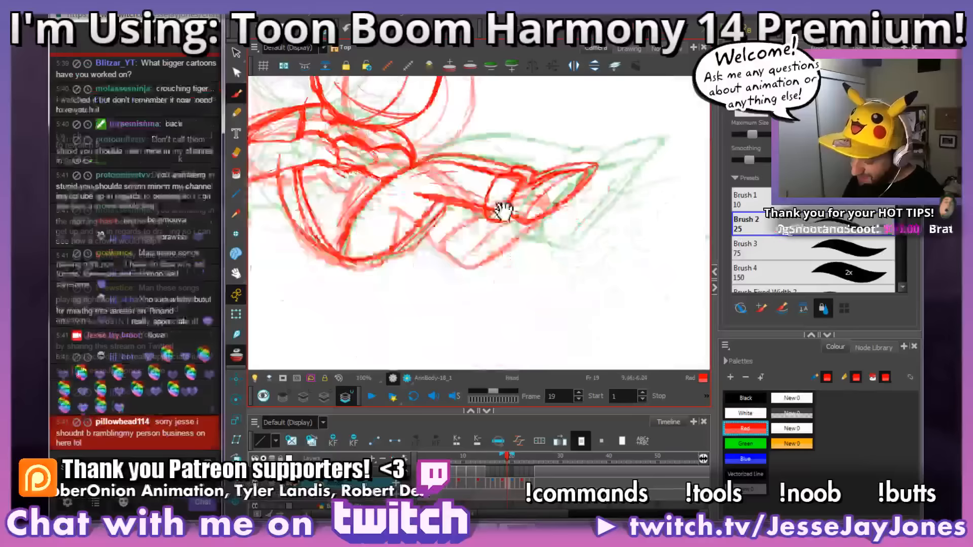
{"action": "left_click_drag", "start_coordinate": [564, 318], "coordinate": [517, 257]}
{"action": "key", "text": "2"}
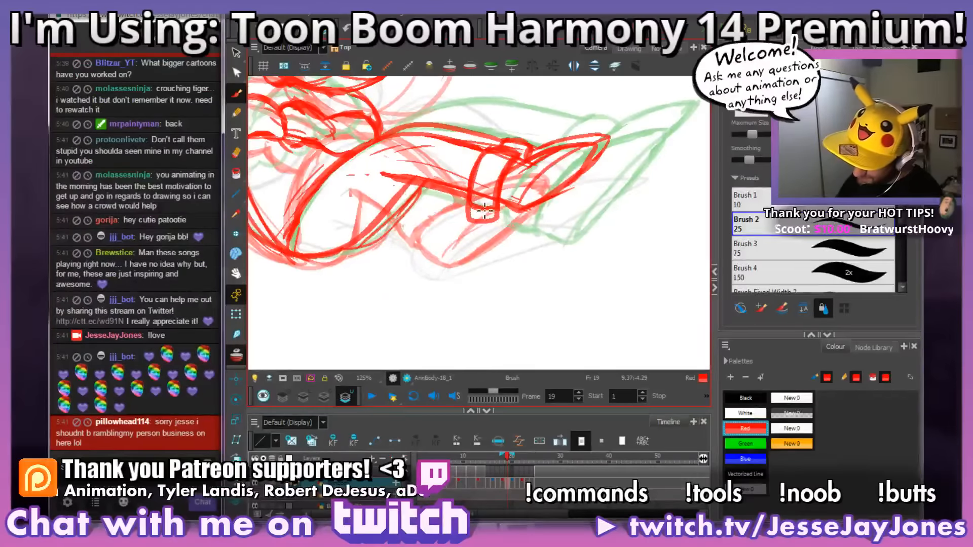
{"action": "mouse_move", "coordinate": [479, 209]}
{"action": "left_mouse_down"}
{"action": "mouse_move", "coordinate": [482, 185]}
{"action": "mouse_move", "coordinate": [488, 214]}
{"action": "mouse_move", "coordinate": [492, 188]}
{"action": "mouse_move", "coordinate": [485, 201]}
{"action": "mouse_move", "coordinate": [534, 205]}
{"action": "left_mouse_up"}
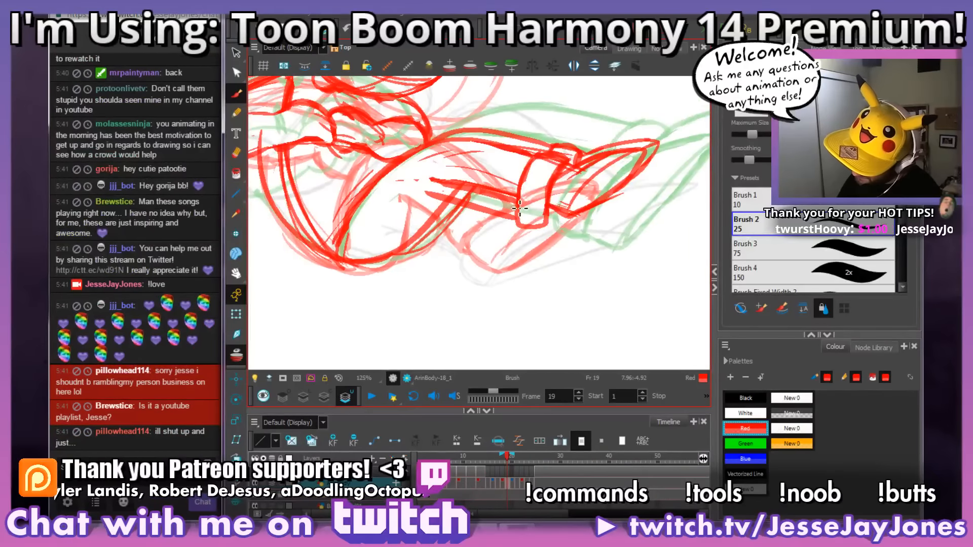
{"action": "mouse_move", "coordinate": [512, 193]}
{"action": "left_mouse_down"}
{"action": "mouse_move", "coordinate": [516, 200]}
{"action": "mouse_move", "coordinate": [440, 177]}
{"action": "left_mouse_up"}
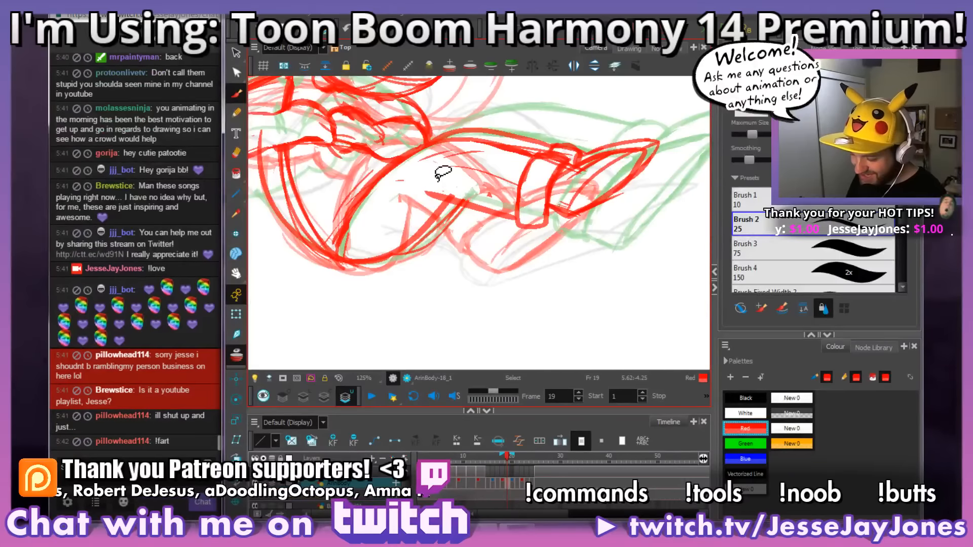
{"action": "left_click_drag", "start_coordinate": [395, 200], "coordinate": [460, 245]}
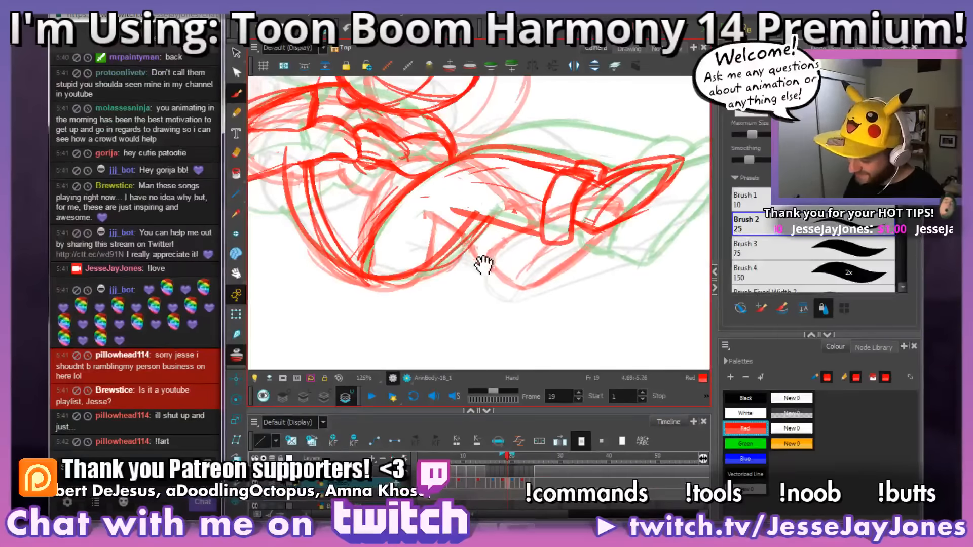
Step: Clean up the stray strokes inside the lower leg between the knee and the ankle cuff
{"action": "mouse_move", "coordinate": [534, 207]}
{"action": "left_mouse_down"}
{"action": "mouse_move", "coordinate": [516, 191]}
{"action": "mouse_move", "coordinate": [471, 202]}
{"action": "left_mouse_up"}
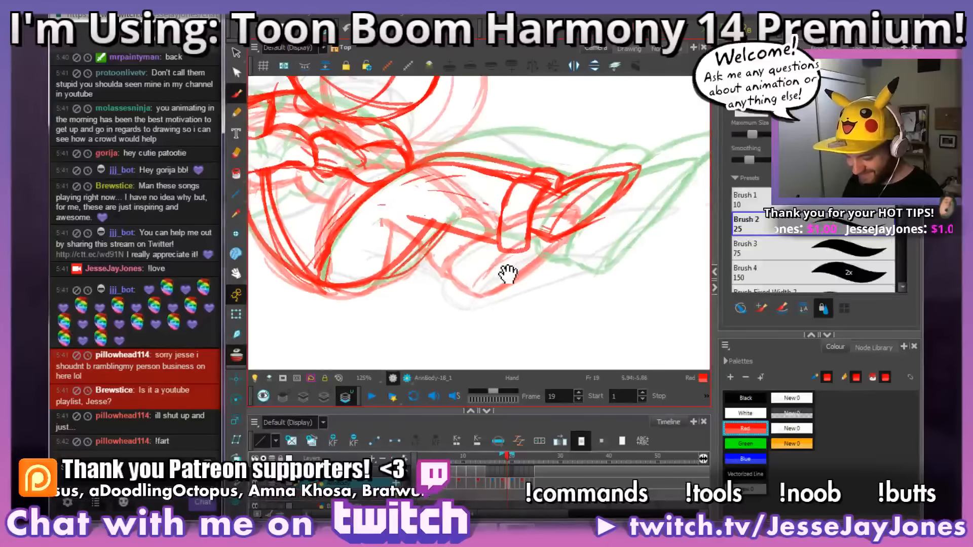
{"action": "left_click_drag", "start_coordinate": [505, 271], "coordinate": [514, 273]}
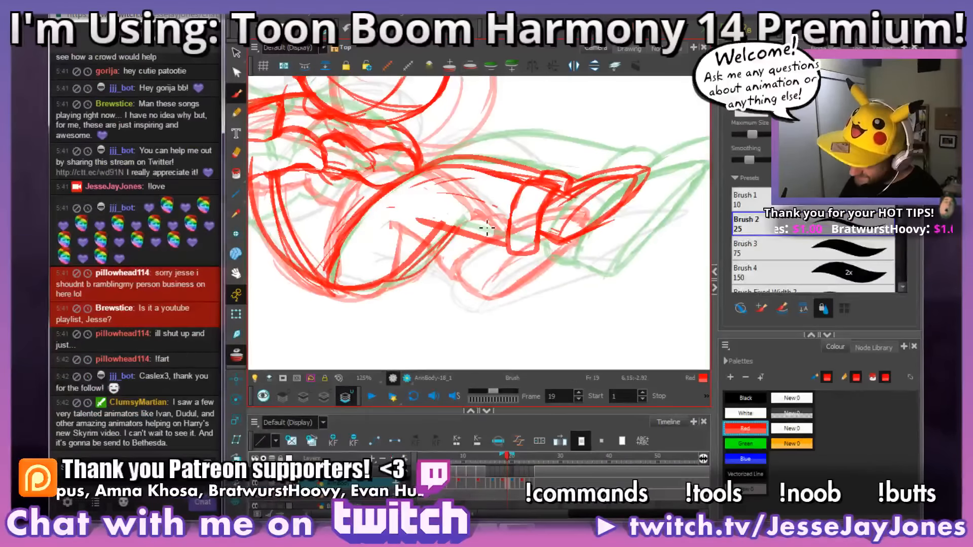
{"action": "mouse_move", "coordinate": [487, 207]}
{"action": "left_mouse_down"}
{"action": "mouse_move", "coordinate": [448, 200]}
{"action": "mouse_move", "coordinate": [436, 183]}
{"action": "mouse_move", "coordinate": [393, 220]}
{"action": "left_mouse_up"}
{"action": "mouse_move", "coordinate": [469, 219]}
{"action": "left_mouse_down"}
{"action": "mouse_move", "coordinate": [432, 223]}
{"action": "mouse_move", "coordinate": [420, 221]}
{"action": "mouse_move", "coordinate": [424, 211]}
{"action": "mouse_move", "coordinate": [400, 211]}
{"action": "left_mouse_up"}
{"action": "key", "text": "alt+b"}
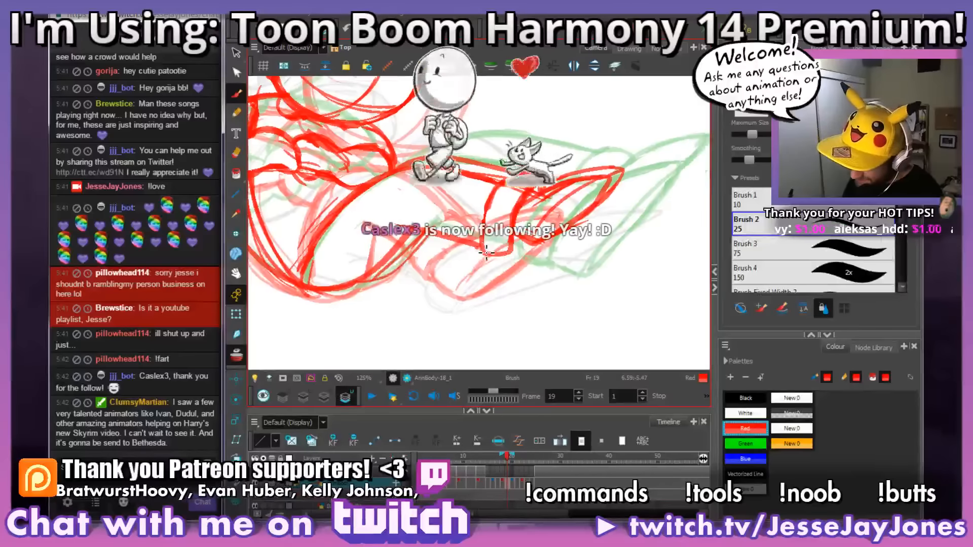
Step: Redraw the shoe's sole and heel with bolder lines on frame 19 and erase the old strokes around them
{"action": "scroll", "coordinate": [515, 217], "scroll_direction": "down", "scroll_amount": 2}
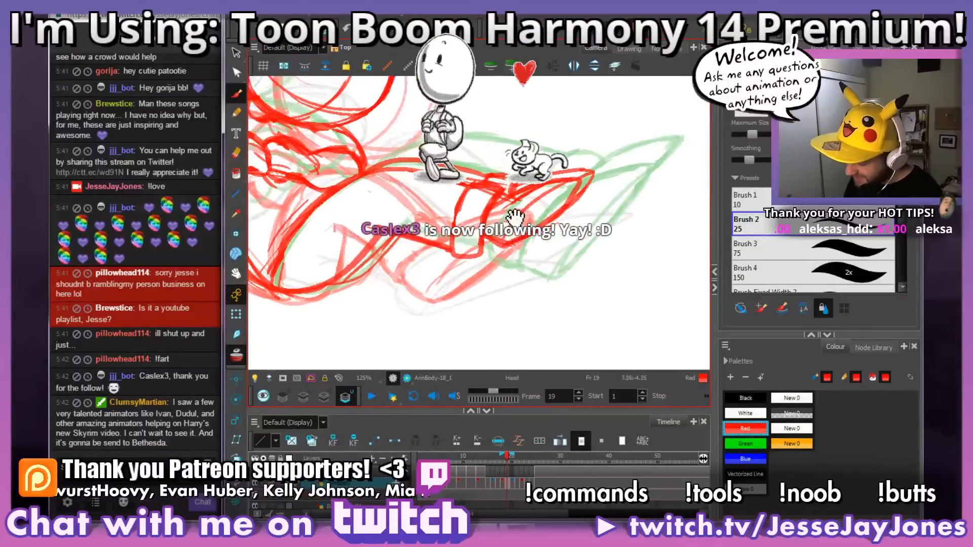
{"action": "scroll", "coordinate": [514, 217], "scroll_direction": "up", "scroll_amount": 2}
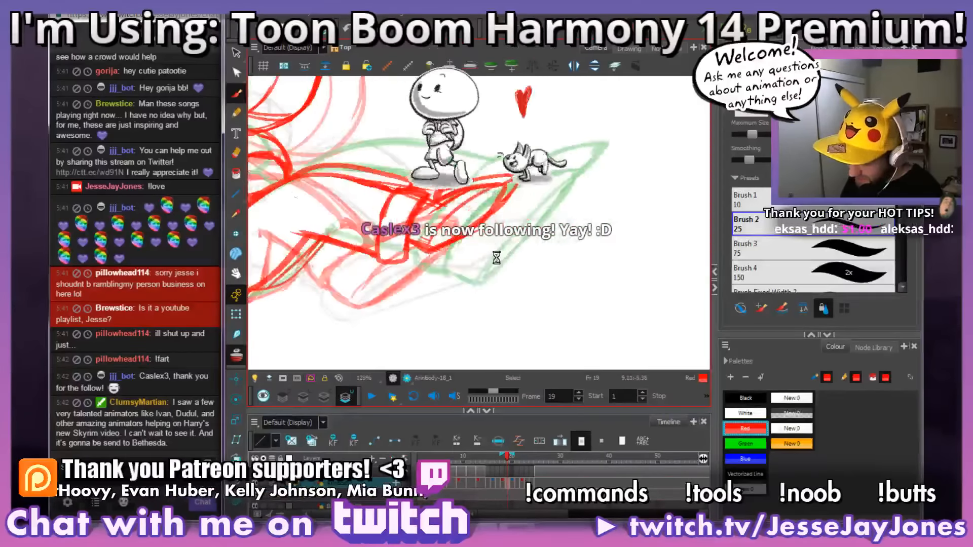
{"action": "key", "text": "space"}
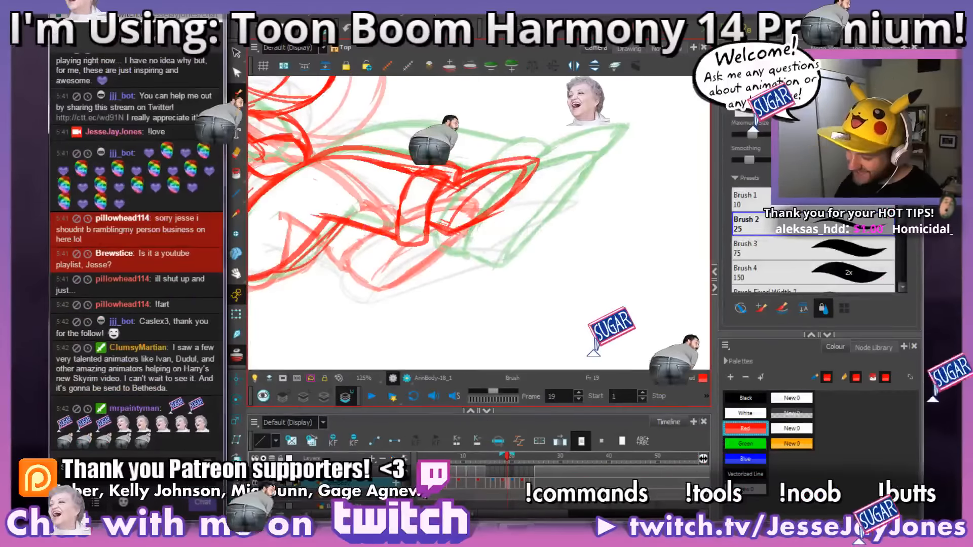
{"action": "key", "text": "space"}
{"action": "mouse_move", "coordinate": [449, 233]}
{"action": "left_mouse_down"}
{"action": "mouse_move", "coordinate": [430, 246]}
{"action": "mouse_move", "coordinate": [481, 235]}
{"action": "mouse_move", "coordinate": [532, 275]}
{"action": "mouse_move", "coordinate": [495, 276]}
{"action": "mouse_move", "coordinate": [476, 304]}
{"action": "mouse_move", "coordinate": [504, 296]}
{"action": "left_mouse_up"}
{"action": "key", "text": "space"}
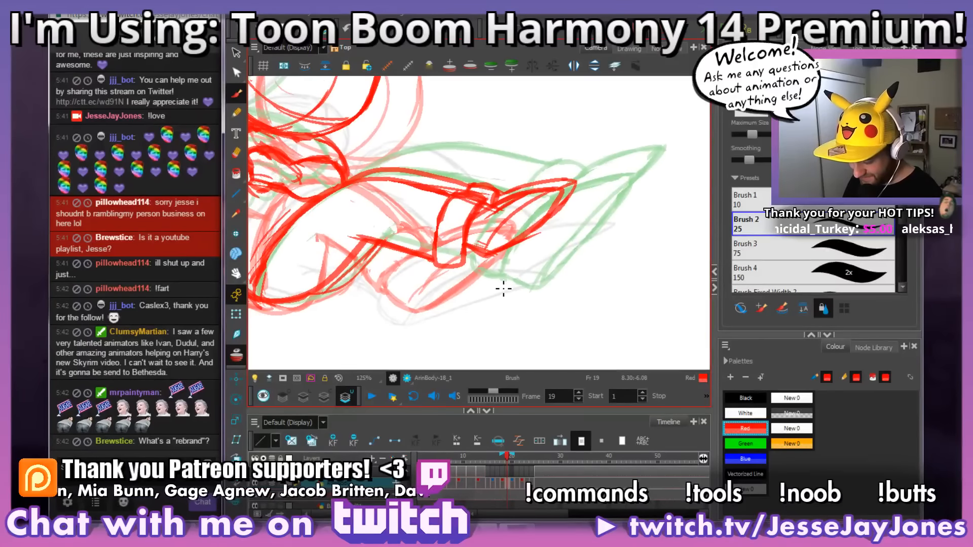
{"action": "scroll", "coordinate": [507, 288], "scroll_direction": "up", "scroll_amount": 3}
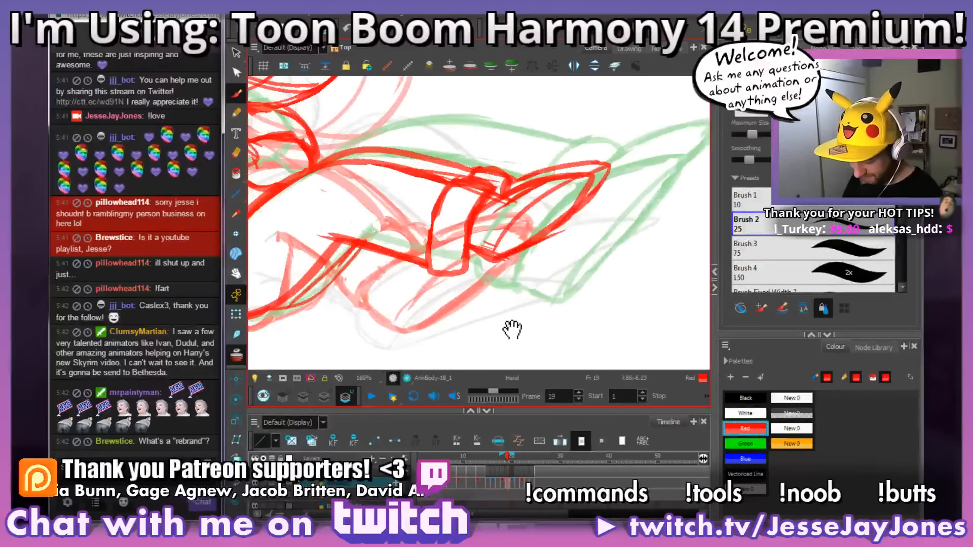
{"action": "left_click_drag", "start_coordinate": [511, 300], "coordinate": [499, 300]}
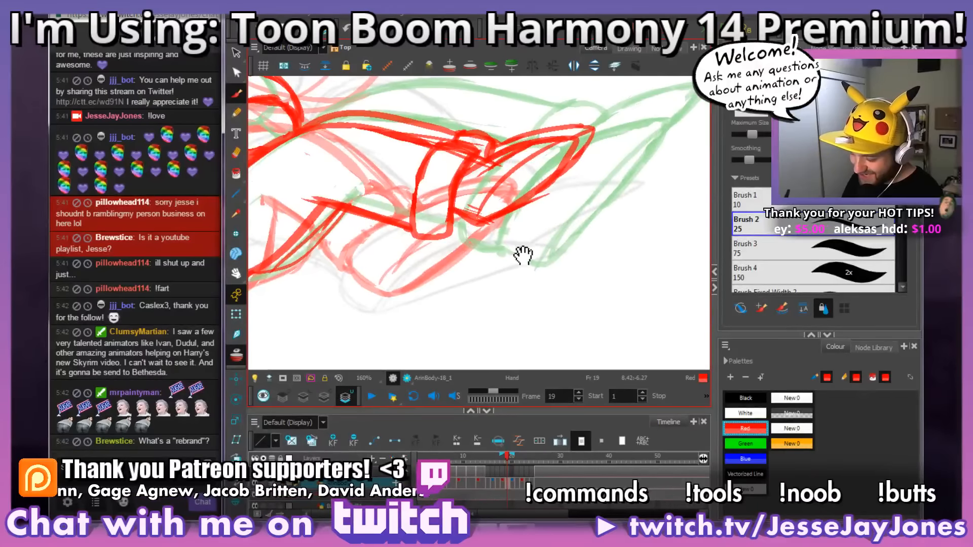
{"action": "left_click_drag", "start_coordinate": [527, 256], "coordinate": [521, 252]}
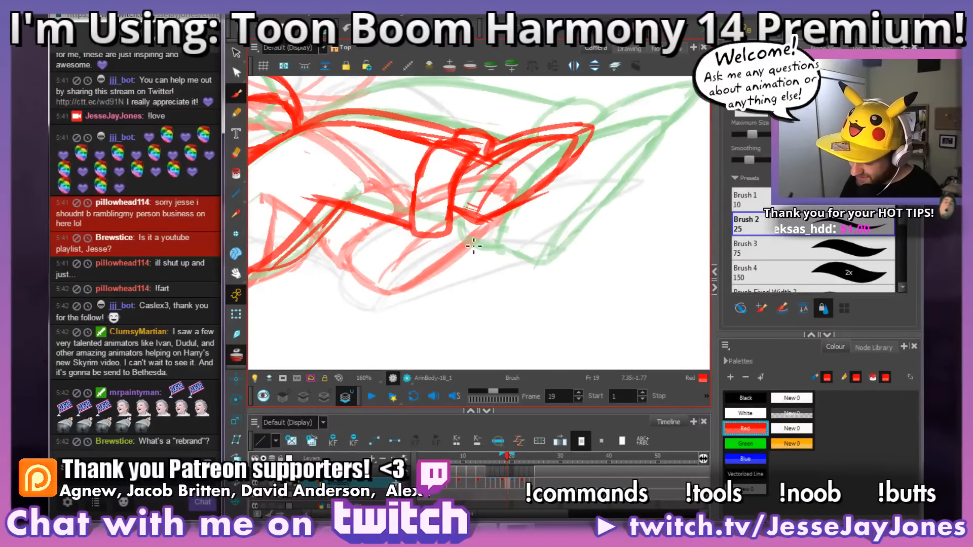
{"action": "left_click_drag", "start_coordinate": [528, 210], "coordinate": [459, 242]}
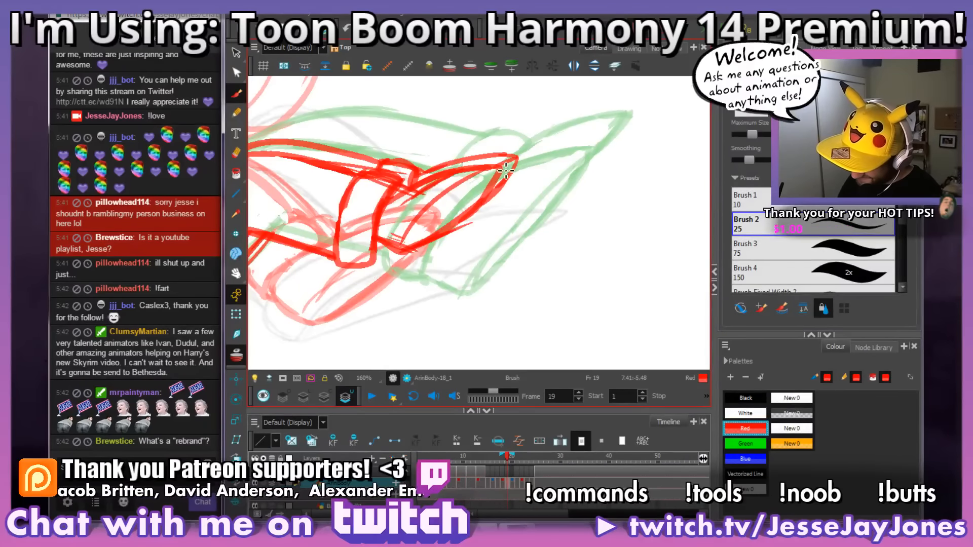
{"action": "mouse_move", "coordinate": [481, 215]}
{"action": "left_mouse_down"}
{"action": "mouse_move", "coordinate": [393, 281]}
{"action": "mouse_move", "coordinate": [385, 268]}
{"action": "mouse_move", "coordinate": [511, 182]}
{"action": "left_mouse_up"}
{"action": "left_click_drag", "start_coordinate": [395, 271], "coordinate": [499, 170]}
{"action": "key", "text": "e"}
{"action": "mouse_move", "coordinate": [436, 232]}
{"action": "left_mouse_down"}
{"action": "mouse_move", "coordinate": [408, 251]}
{"action": "mouse_move", "coordinate": [416, 255]}
{"action": "mouse_move", "coordinate": [458, 201]}
{"action": "left_mouse_up"}
{"action": "mouse_move", "coordinate": [403, 225]}
{"action": "left_mouse_down"}
{"action": "mouse_move", "coordinate": [394, 249]}
{"action": "mouse_move", "coordinate": [391, 235]}
{"action": "mouse_move", "coordinate": [390, 247]}
{"action": "mouse_move", "coordinate": [460, 183]}
{"action": "mouse_move", "coordinate": [433, 188]}
{"action": "left_mouse_up"}
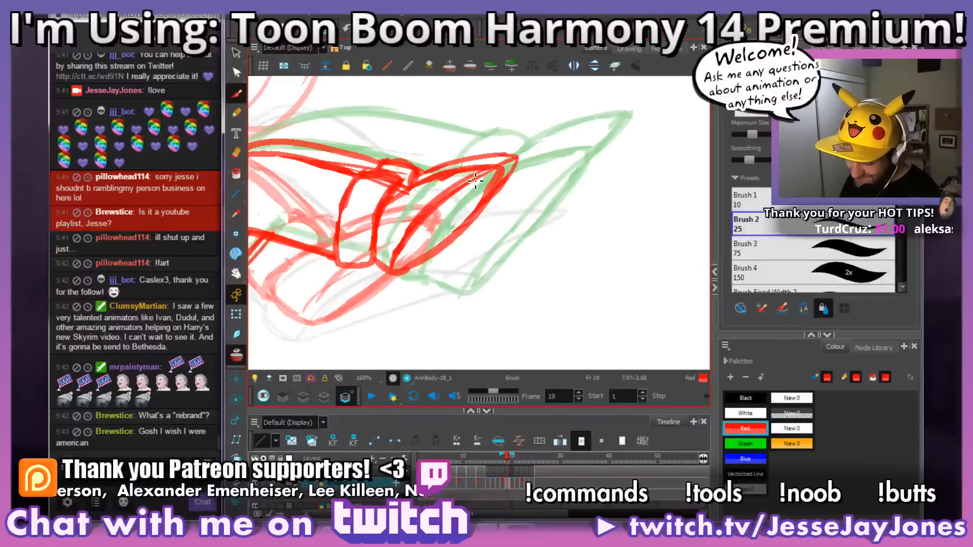
Step: Clean up the ankle cuff beside the shoe and redraw its curved edges
{"action": "left_click_drag", "start_coordinate": [429, 254], "coordinate": [542, 271]}
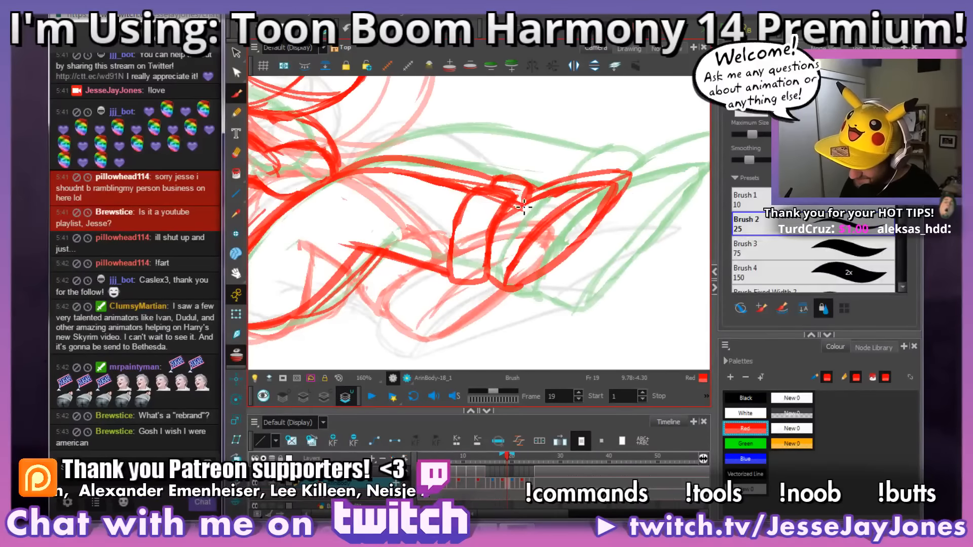
{"action": "mouse_move", "coordinate": [502, 215]}
{"action": "left_mouse_down"}
{"action": "mouse_move", "coordinate": [486, 233]}
{"action": "mouse_move", "coordinate": [504, 201]}
{"action": "left_mouse_up"}
{"action": "mouse_move", "coordinate": [550, 230]}
{"action": "left_mouse_down"}
{"action": "mouse_move", "coordinate": [517, 243]}
{"action": "mouse_move", "coordinate": [525, 252]}
{"action": "left_mouse_up"}
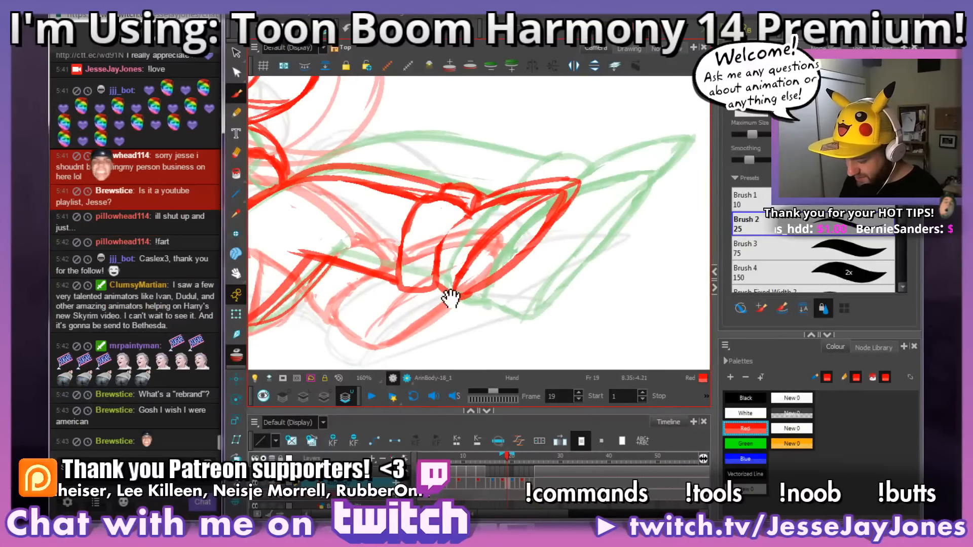
{"action": "scroll", "coordinate": [449, 298], "scroll_direction": "down", "scroll_amount": 3}
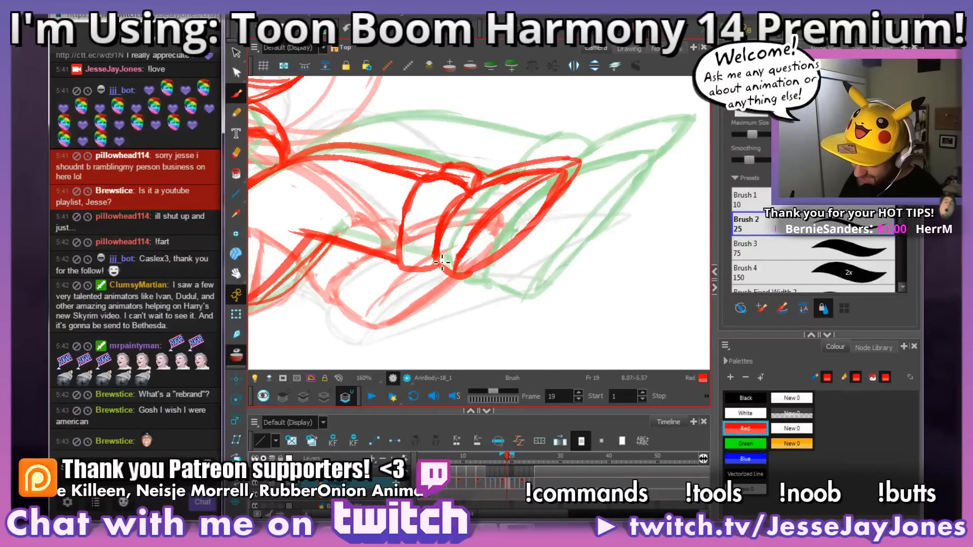
{"action": "mouse_move", "coordinate": [402, 260]}
{"action": "left_mouse_down"}
{"action": "mouse_move", "coordinate": [461, 173]}
{"action": "mouse_move", "coordinate": [428, 185]}
{"action": "mouse_move", "coordinate": [404, 236]}
{"action": "left_mouse_up"}
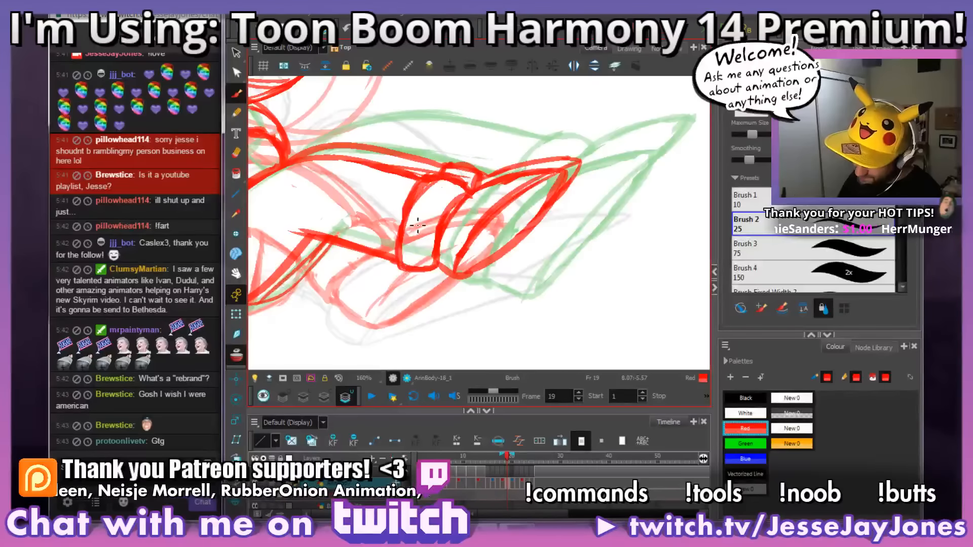
{"action": "left_click_drag", "start_coordinate": [441, 177], "coordinate": [404, 236]}
{"action": "mouse_move", "coordinate": [424, 189]}
{"action": "left_mouse_down"}
{"action": "mouse_move", "coordinate": [405, 215]}
{"action": "mouse_move", "coordinate": [425, 190]}
{"action": "left_mouse_up"}
Step: Tidy the join between the upper leg line and the cuff, and rework the cuff's lower end
{"action": "key", "text": "space"}
{"action": "mouse_move", "coordinate": [483, 204]}
{"action": "left_mouse_down"}
{"action": "mouse_move", "coordinate": [619, 232]}
{"action": "mouse_move", "coordinate": [534, 222]}
{"action": "left_mouse_up"}
{"action": "key", "text": "space"}
{"action": "left_click_drag", "start_coordinate": [553, 298], "coordinate": [501, 281]}
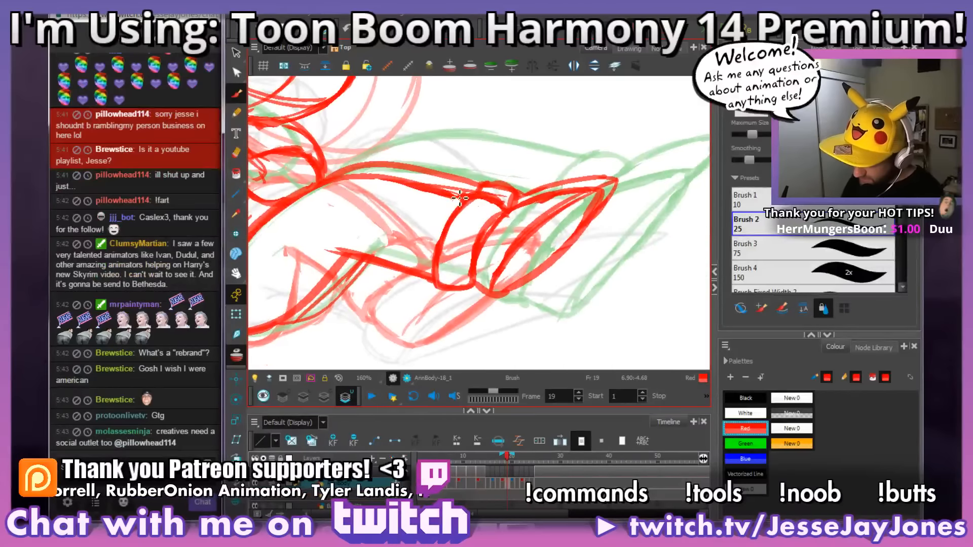
{"action": "key", "text": "space"}
{"action": "left_click_drag", "start_coordinate": [466, 198], "coordinate": [502, 201]}
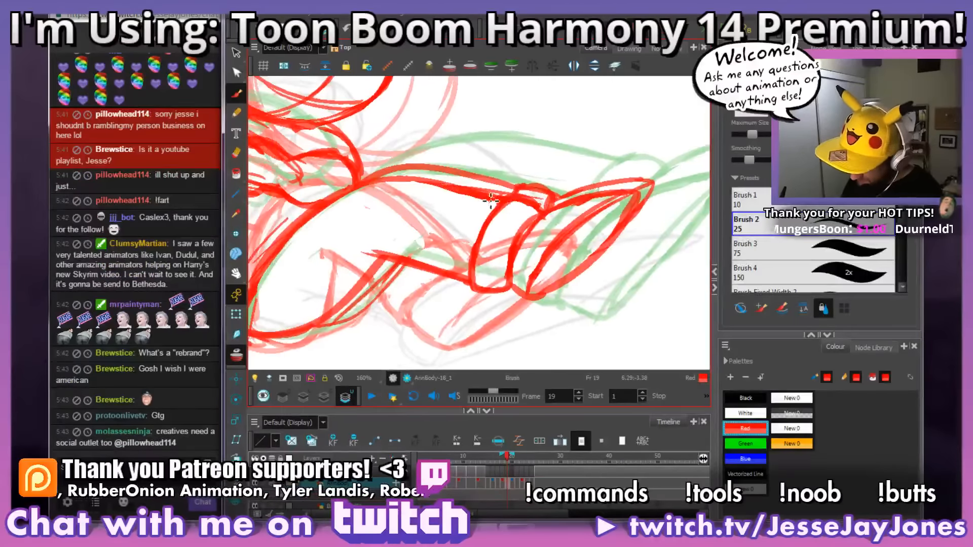
{"action": "key", "text": "alt+b"}
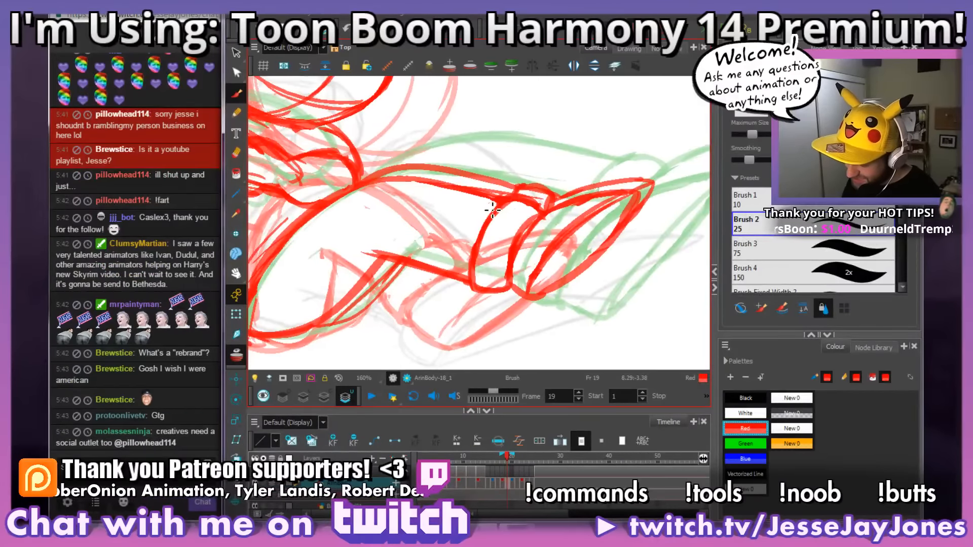
{"action": "key", "text": "space"}
{"action": "left_click_drag", "start_coordinate": [578, 273], "coordinate": [536, 274]}
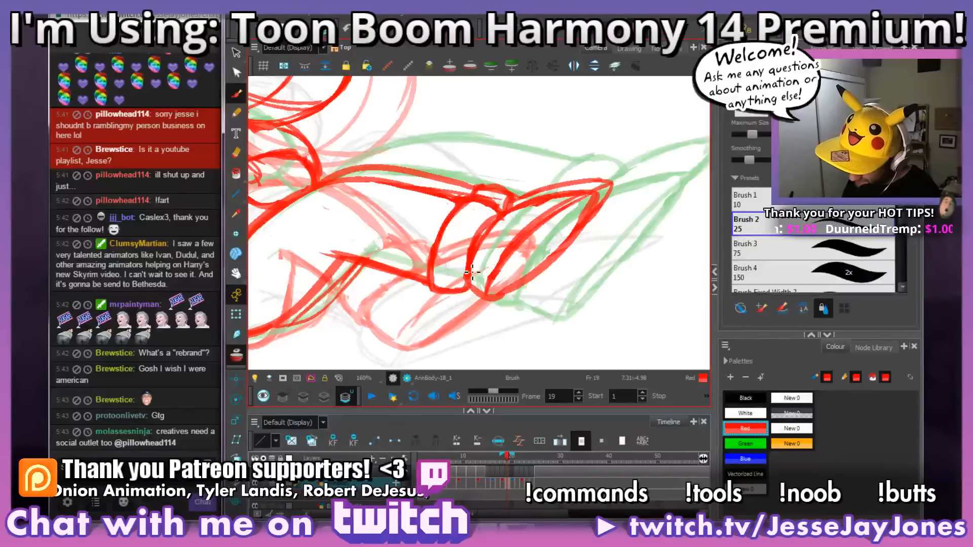
{"action": "left_click_drag", "start_coordinate": [438, 295], "coordinate": [477, 243]}
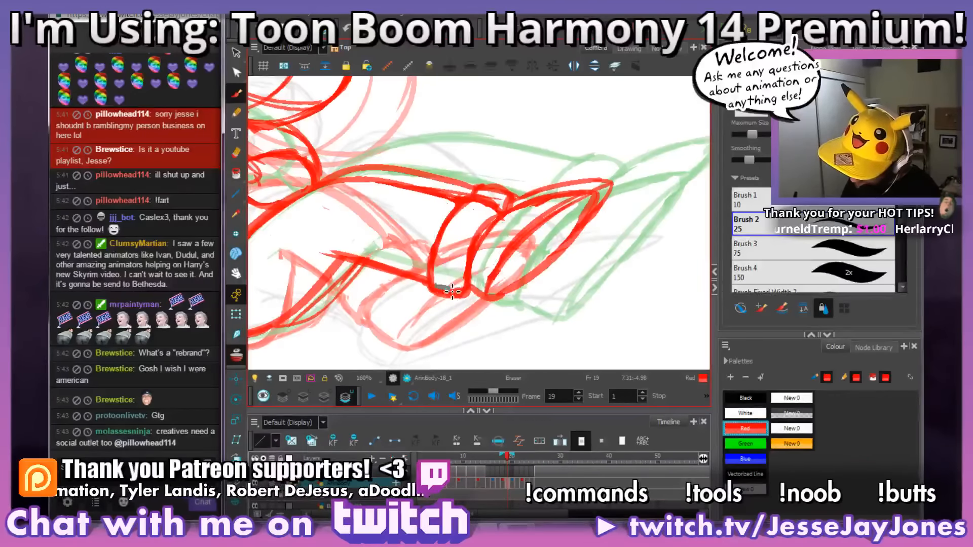
{"action": "key", "text": "space"}
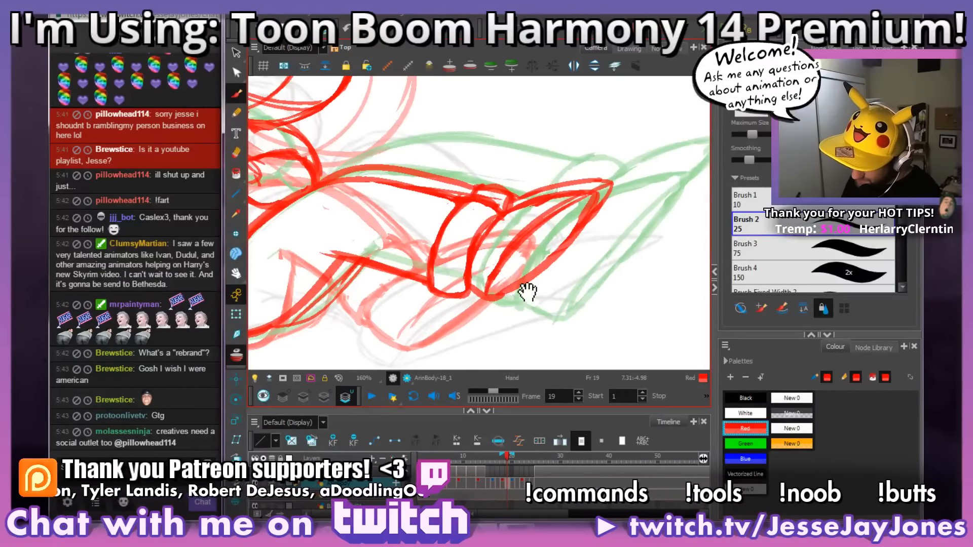
Step: Examine the full pose on frame 19, comparing the leg, torso and folded arms with the neighbouring frames
{"action": "mouse_move", "coordinate": [527, 292]}
{"action": "left_mouse_down"}
{"action": "mouse_move", "coordinate": [486, 286]}
{"action": "mouse_move", "coordinate": [448, 297]}
{"action": "mouse_move", "coordinate": [476, 287]}
{"action": "mouse_move", "coordinate": [535, 231]}
{"action": "left_mouse_up"}
{"action": "scroll", "coordinate": [534, 231], "scroll_direction": "down", "scroll_amount": 4}
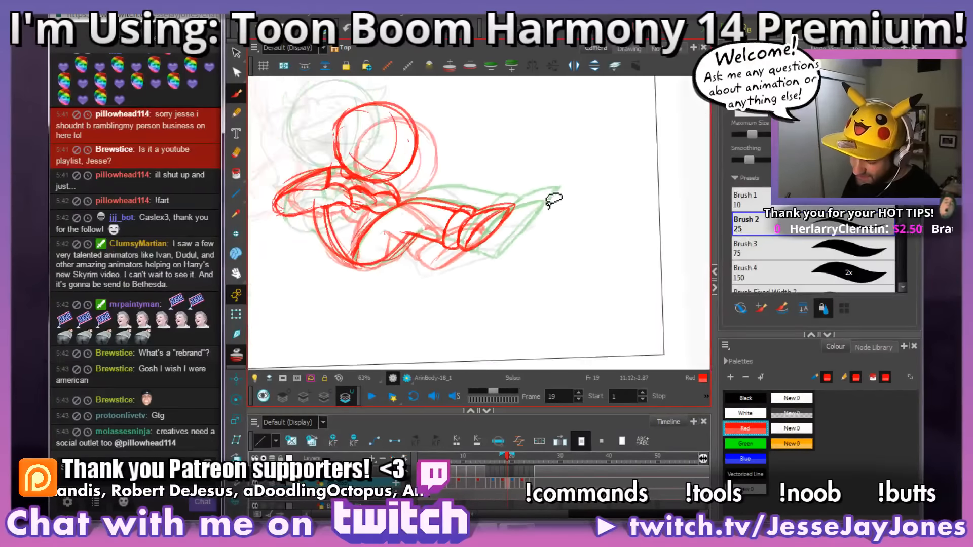
{"action": "key", "text": "space"}
{"action": "left_click_drag", "start_coordinate": [467, 254], "coordinate": [527, 266]}
{"action": "scroll", "coordinate": [527, 267], "scroll_direction": "up", "scroll_amount": 2}
{"action": "left_click_drag", "start_coordinate": [463, 282], "coordinate": [441, 278]}
{"action": "left_click_drag", "start_coordinate": [446, 205], "coordinate": [553, 164]}
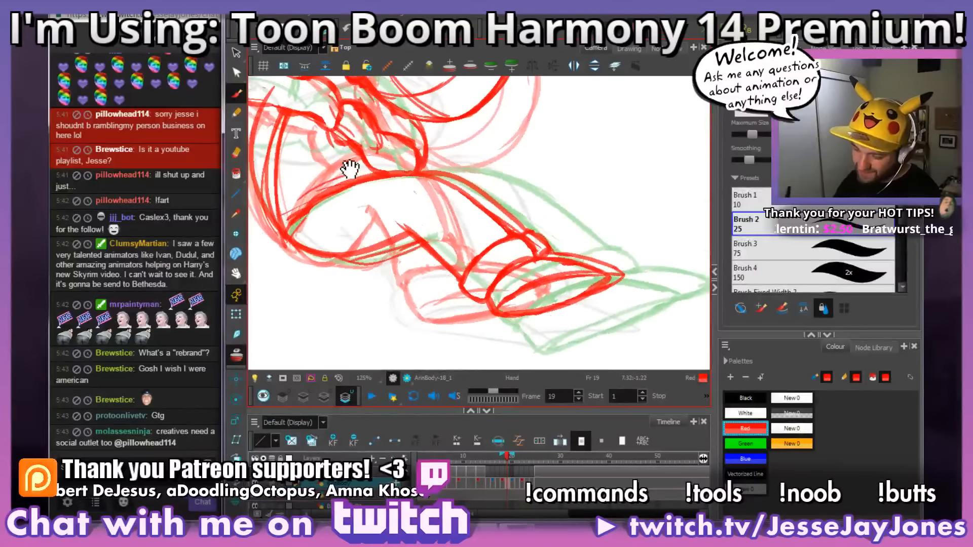
{"action": "left_click_drag", "start_coordinate": [344, 172], "coordinate": [522, 238]}
{"action": "left_click_drag", "start_coordinate": [590, 257], "coordinate": [603, 195]}
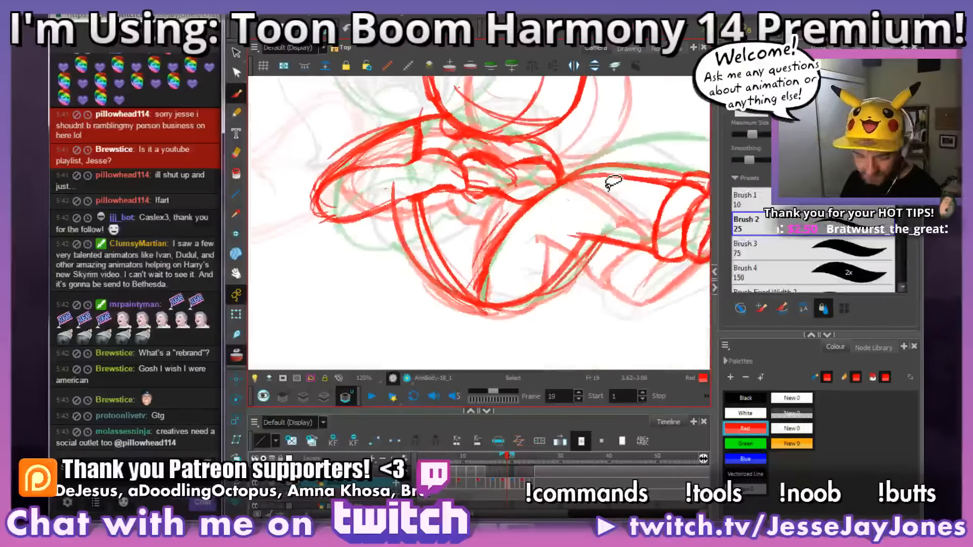
{"action": "left_click_drag", "start_coordinate": [472, 220], "coordinate": [471, 264]}
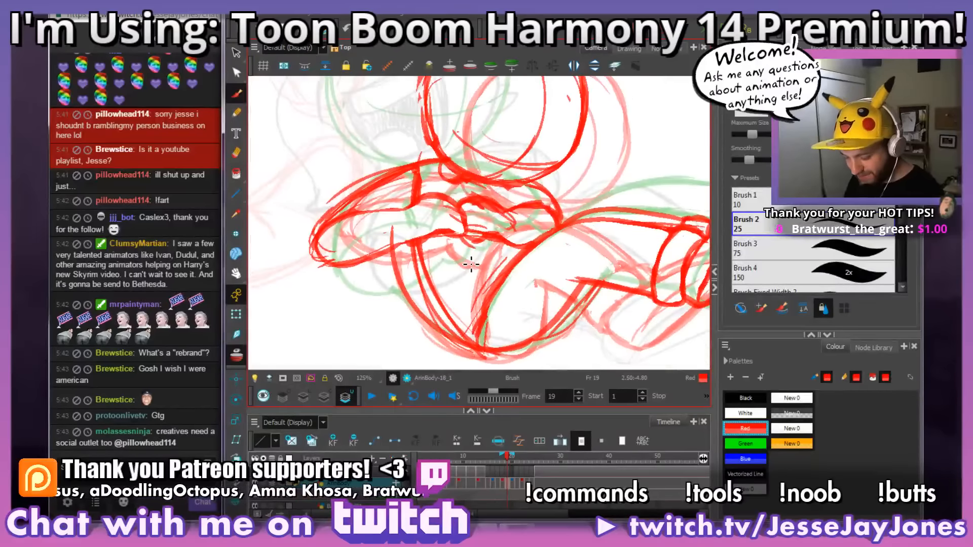
Step: Rework the torso contour between the folded arms and the raised thigh on frame 19
{"action": "mouse_move", "coordinate": [499, 264]}
{"action": "left_mouse_down"}
{"action": "mouse_move", "coordinate": [484, 256]}
{"action": "mouse_move", "coordinate": [512, 272]}
{"action": "left_mouse_up"}
{"action": "left_click_drag", "start_coordinate": [399, 298], "coordinate": [442, 309]}
{"action": "mouse_move", "coordinate": [508, 305]}
{"action": "left_mouse_down"}
{"action": "mouse_move", "coordinate": [570, 261]}
{"action": "mouse_move", "coordinate": [576, 220]}
{"action": "left_mouse_up"}
{"action": "mouse_move", "coordinate": [527, 300]}
{"action": "left_mouse_down"}
{"action": "mouse_move", "coordinate": [558, 308]}
{"action": "mouse_move", "coordinate": [482, 200]}
{"action": "left_mouse_up"}
{"action": "mouse_move", "coordinate": [488, 241]}
{"action": "left_mouse_down"}
{"action": "mouse_move", "coordinate": [466, 281]}
{"action": "mouse_move", "coordinate": [397, 191]}
{"action": "mouse_move", "coordinate": [409, 156]}
{"action": "mouse_move", "coordinate": [469, 256]}
{"action": "left_mouse_up"}
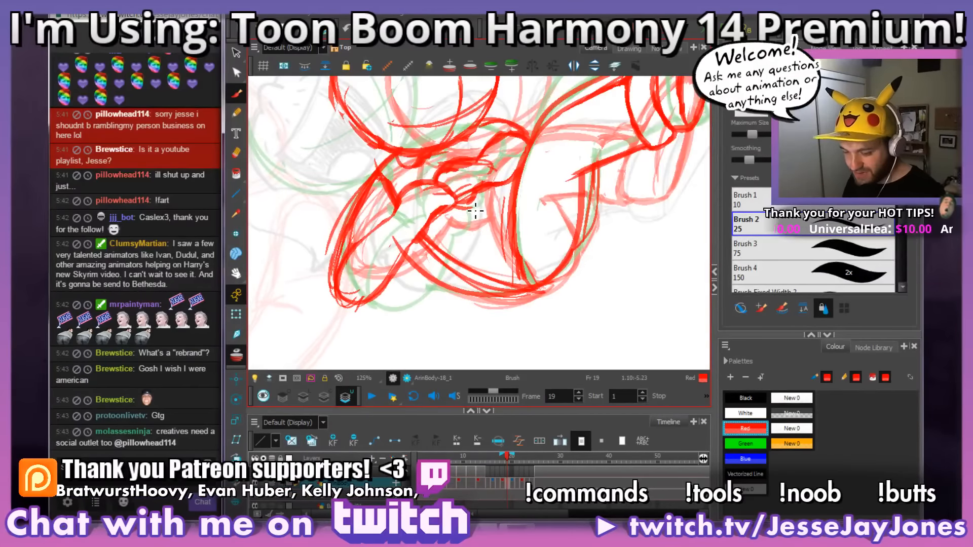
Step: Erase the old forearm and finger lines of the folded arms on frame 19
{"action": "mouse_move", "coordinate": [456, 222]}
{"action": "left_mouse_down"}
{"action": "mouse_move", "coordinate": [470, 254]}
{"action": "mouse_move", "coordinate": [443, 251]}
{"action": "mouse_move", "coordinate": [408, 286]}
{"action": "mouse_move", "coordinate": [452, 258]}
{"action": "mouse_move", "coordinate": [388, 304]}
{"action": "left_mouse_up"}
{"action": "mouse_move", "coordinate": [431, 238]}
{"action": "left_mouse_down"}
{"action": "mouse_move", "coordinate": [401, 213]}
{"action": "mouse_move", "coordinate": [454, 206]}
{"action": "mouse_move", "coordinate": [396, 213]}
{"action": "left_mouse_up"}
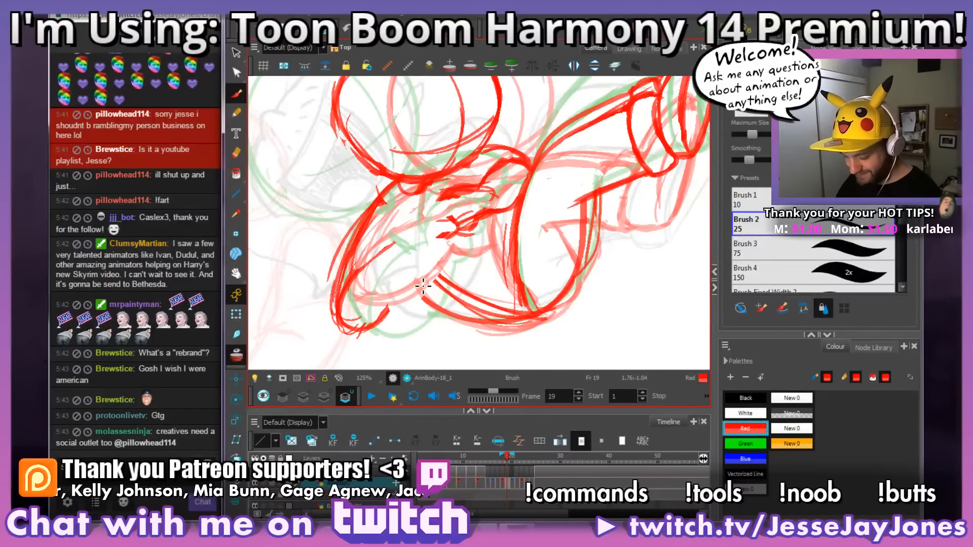
{"action": "left_click_drag", "start_coordinate": [500, 266], "coordinate": [482, 272]}
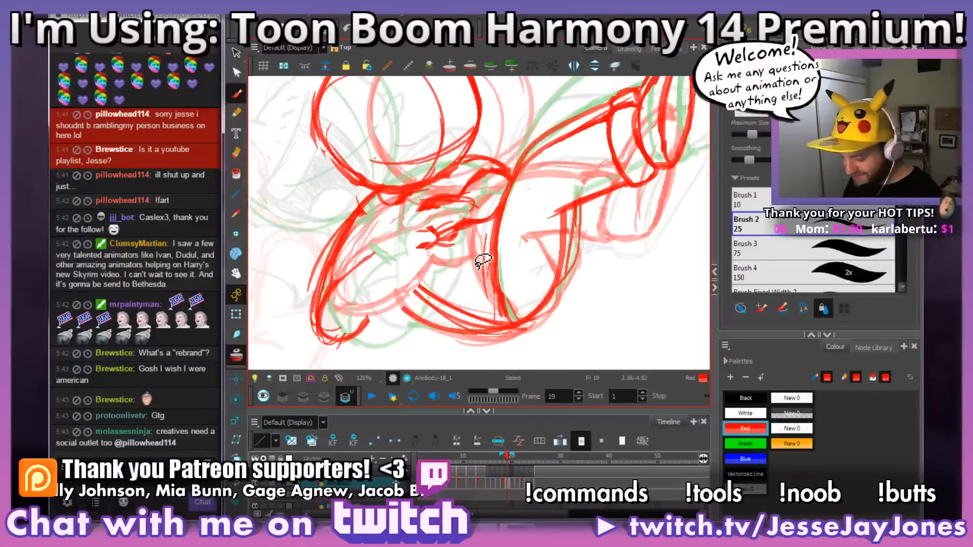
{"action": "left_click_drag", "start_coordinate": [412, 272], "coordinate": [434, 272]}
{"action": "key", "text": "alt+e"}
{"action": "mouse_move", "coordinate": [398, 222]}
{"action": "left_mouse_down"}
{"action": "mouse_move", "coordinate": [395, 210]}
{"action": "mouse_move", "coordinate": [355, 260]}
{"action": "left_mouse_up"}
{"action": "key", "text": "alt+b"}
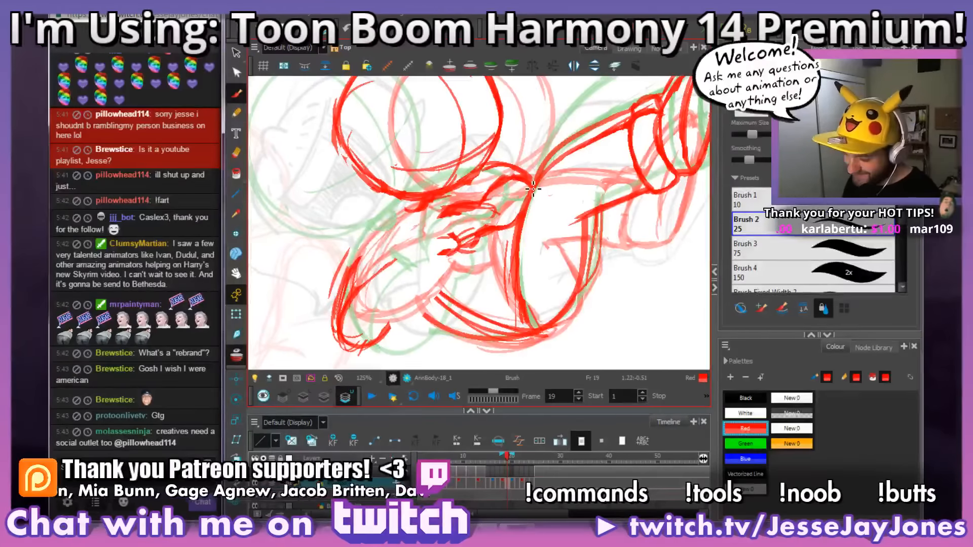
{"action": "left_click_drag", "start_coordinate": [560, 218], "coordinate": [551, 223]}
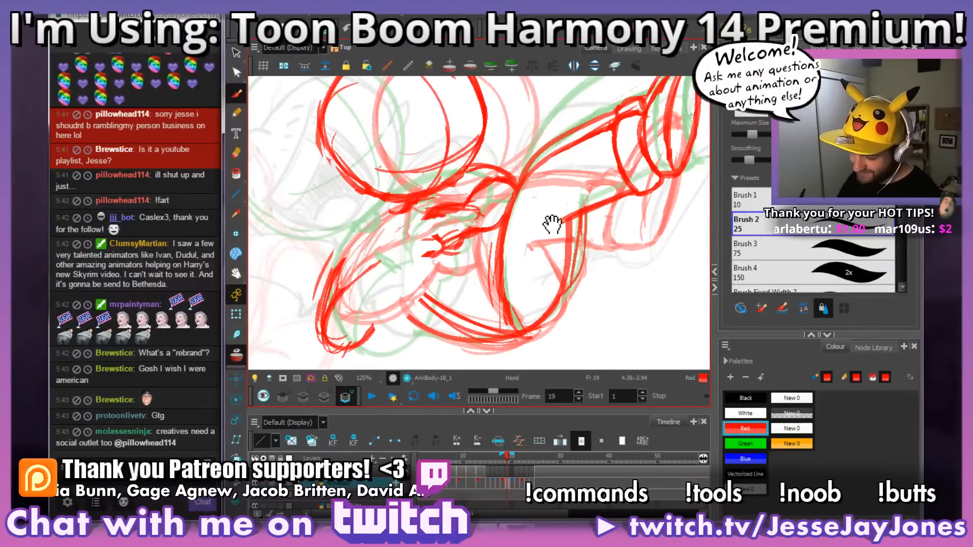
{"action": "left_click_drag", "start_coordinate": [434, 271], "coordinate": [445, 261]}
{"action": "key", "text": "e"}
{"action": "mouse_move", "coordinate": [453, 225]}
{"action": "left_mouse_down"}
{"action": "mouse_move", "coordinate": [433, 250]}
{"action": "mouse_move", "coordinate": [406, 218]}
{"action": "left_mouse_up"}
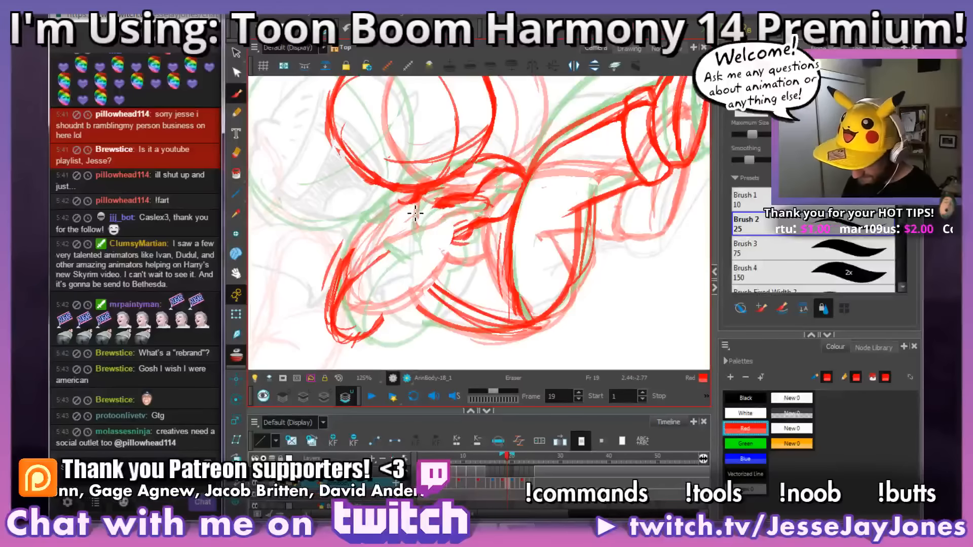
Step: Clear the remaining arm and shoulder lines between the head and torso on frame 19
{"action": "mouse_move", "coordinate": [386, 259]}
{"action": "left_mouse_down"}
{"action": "mouse_move", "coordinate": [356, 291]}
{"action": "mouse_move", "coordinate": [376, 269]}
{"action": "mouse_move", "coordinate": [370, 251]}
{"action": "mouse_move", "coordinate": [343, 275]}
{"action": "mouse_move", "coordinate": [321, 318]}
{"action": "mouse_move", "coordinate": [325, 281]}
{"action": "mouse_move", "coordinate": [328, 335]}
{"action": "mouse_move", "coordinate": [339, 349]}
{"action": "mouse_move", "coordinate": [342, 315]}
{"action": "mouse_move", "coordinate": [356, 363]}
{"action": "mouse_move", "coordinate": [391, 305]}
{"action": "left_mouse_up"}
{"action": "mouse_move", "coordinate": [481, 250]}
{"action": "left_mouse_down"}
{"action": "mouse_move", "coordinate": [451, 238]}
{"action": "mouse_move", "coordinate": [456, 213]}
{"action": "mouse_move", "coordinate": [491, 205]}
{"action": "mouse_move", "coordinate": [426, 192]}
{"action": "mouse_move", "coordinate": [489, 183]}
{"action": "left_mouse_up"}
{"action": "mouse_move", "coordinate": [479, 165]}
{"action": "left_mouse_down"}
{"action": "mouse_move", "coordinate": [462, 187]}
{"action": "mouse_move", "coordinate": [495, 170]}
{"action": "mouse_move", "coordinate": [511, 181]}
{"action": "mouse_move", "coordinate": [524, 166]}
{"action": "mouse_move", "coordinate": [499, 230]}
{"action": "left_mouse_up"}
{"action": "mouse_move", "coordinate": [577, 223]}
{"action": "left_mouse_down"}
{"action": "mouse_move", "coordinate": [567, 290]}
{"action": "mouse_move", "coordinate": [499, 289]}
{"action": "left_mouse_up"}
{"action": "mouse_move", "coordinate": [381, 243]}
{"action": "left_mouse_down"}
{"action": "mouse_move", "coordinate": [386, 207]}
{"action": "mouse_move", "coordinate": [434, 169]}
{"action": "left_mouse_up"}
{"action": "left_click_drag", "start_coordinate": [575, 255], "coordinate": [577, 178]}
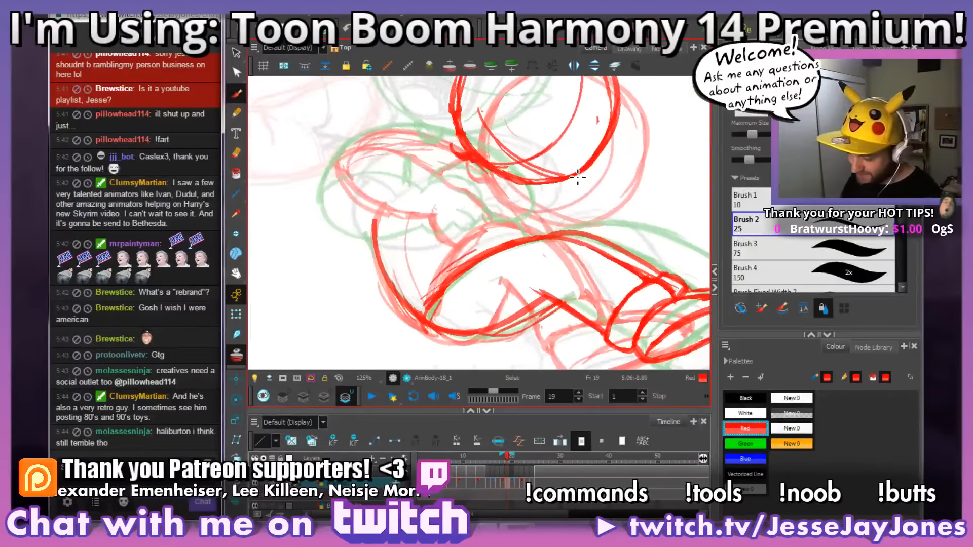
Step: Draw a new rounded outline for the near hand resting in front of the chest
{"action": "left_click_drag", "start_coordinate": [563, 288], "coordinate": [580, 247]}
{"action": "key", "text": "1"}
{"action": "key", "text": "1"}
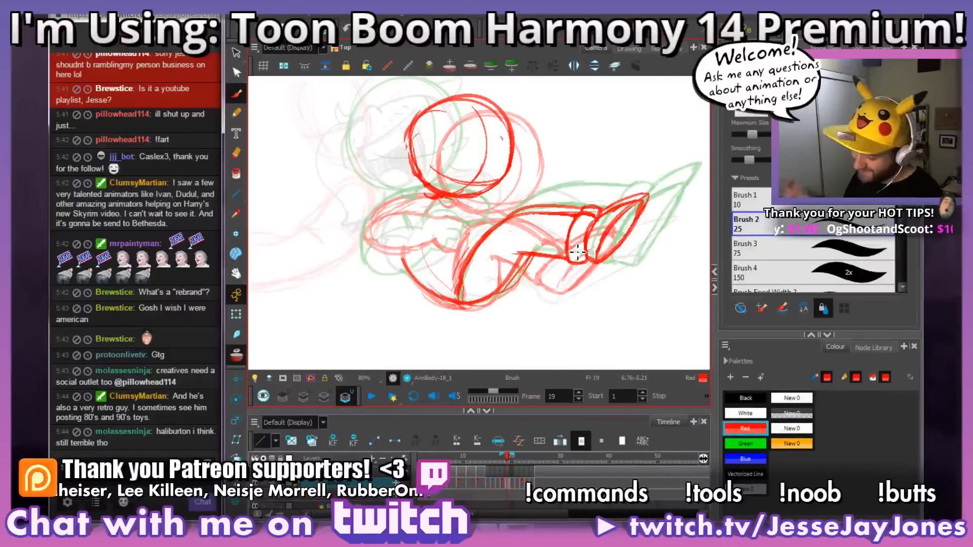
{"action": "key", "text": "2"}
{"action": "key", "text": "2"}
{"action": "left_click_drag", "start_coordinate": [460, 257], "coordinate": [482, 249]}
{"action": "mouse_move", "coordinate": [476, 208]}
{"action": "left_mouse_down"}
{"action": "mouse_move", "coordinate": [491, 202]}
{"action": "mouse_move", "coordinate": [503, 224]}
{"action": "left_mouse_up"}
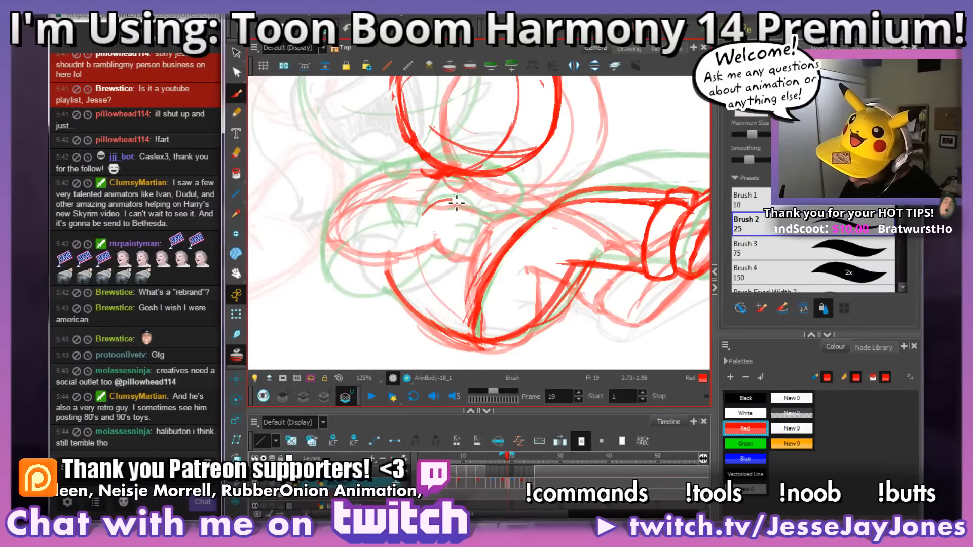
{"action": "mouse_move", "coordinate": [477, 210]}
{"action": "left_mouse_down"}
{"action": "mouse_move", "coordinate": [487, 247]}
{"action": "mouse_move", "coordinate": [438, 246]}
{"action": "left_mouse_up"}
{"action": "left_click_drag", "start_coordinate": [438, 251], "coordinate": [470, 245]}
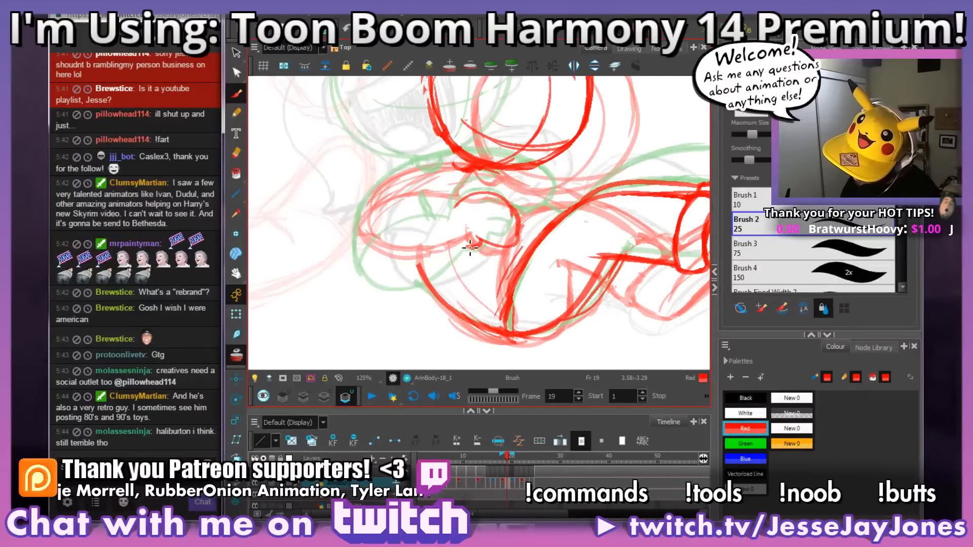
Step: Redraw the near arm as a rounded bent sleeve running from the shoulder around the elbow to the hand
{"action": "mouse_move", "coordinate": [415, 272]}
{"action": "left_mouse_down"}
{"action": "mouse_move", "coordinate": [370, 262]}
{"action": "mouse_move", "coordinate": [359, 219]}
{"action": "left_mouse_up"}
{"action": "left_click_drag", "start_coordinate": [531, 180], "coordinate": [504, 192]}
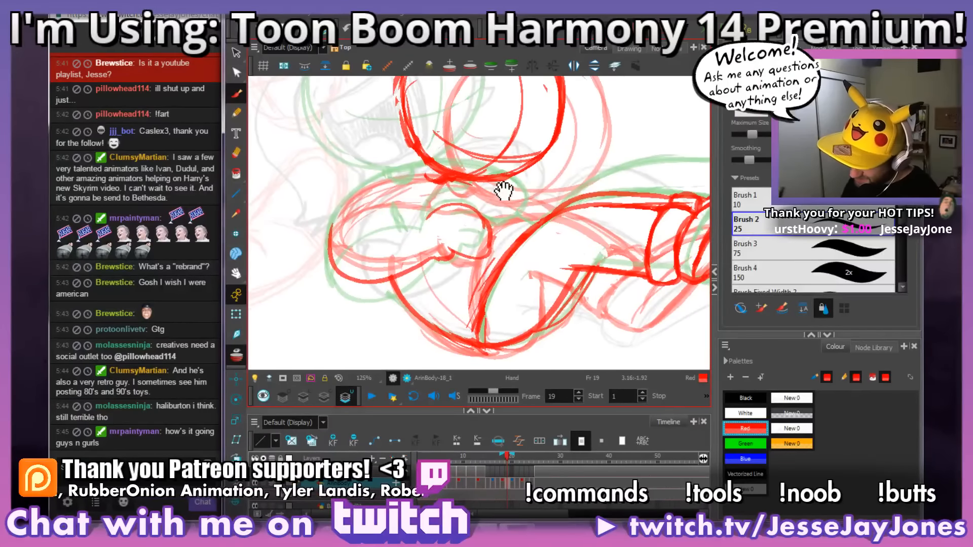
{"action": "mouse_move", "coordinate": [433, 164]}
{"action": "left_mouse_down"}
{"action": "mouse_move", "coordinate": [340, 228]}
{"action": "mouse_move", "coordinate": [357, 273]}
{"action": "left_mouse_up"}
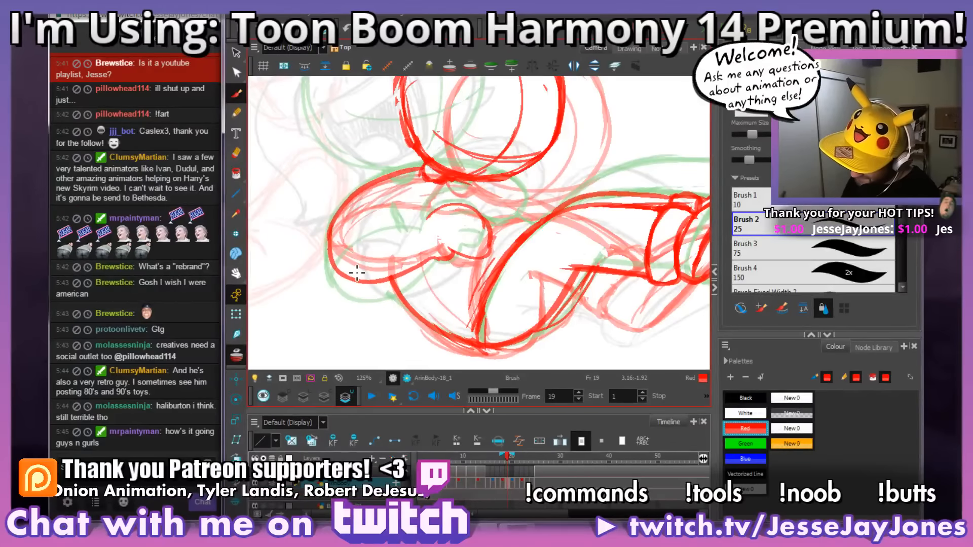
{"action": "mouse_move", "coordinate": [429, 215]}
{"action": "left_mouse_down"}
{"action": "mouse_move", "coordinate": [343, 258]}
{"action": "mouse_move", "coordinate": [376, 215]}
{"action": "mouse_move", "coordinate": [328, 267]}
{"action": "left_mouse_up"}
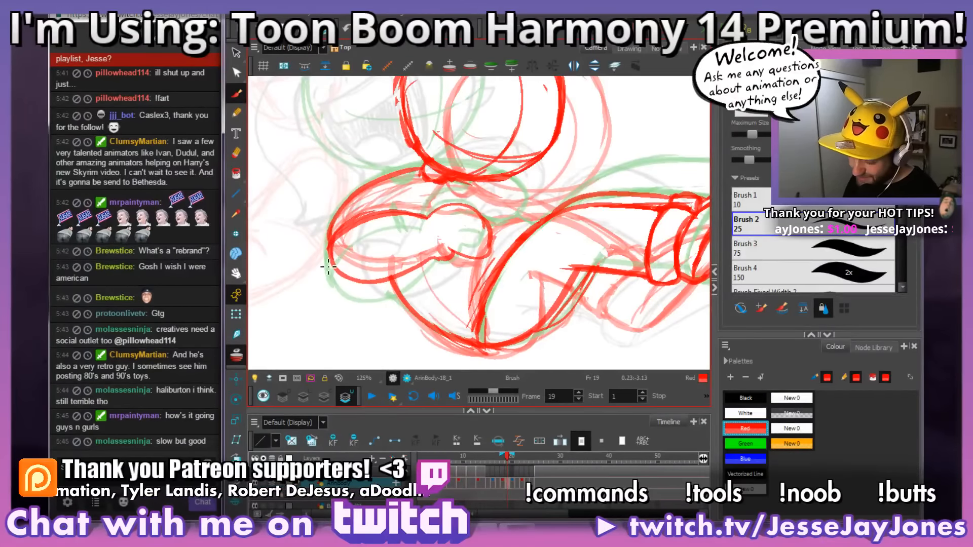
{"action": "left_click_drag", "start_coordinate": [489, 222], "coordinate": [475, 234]}
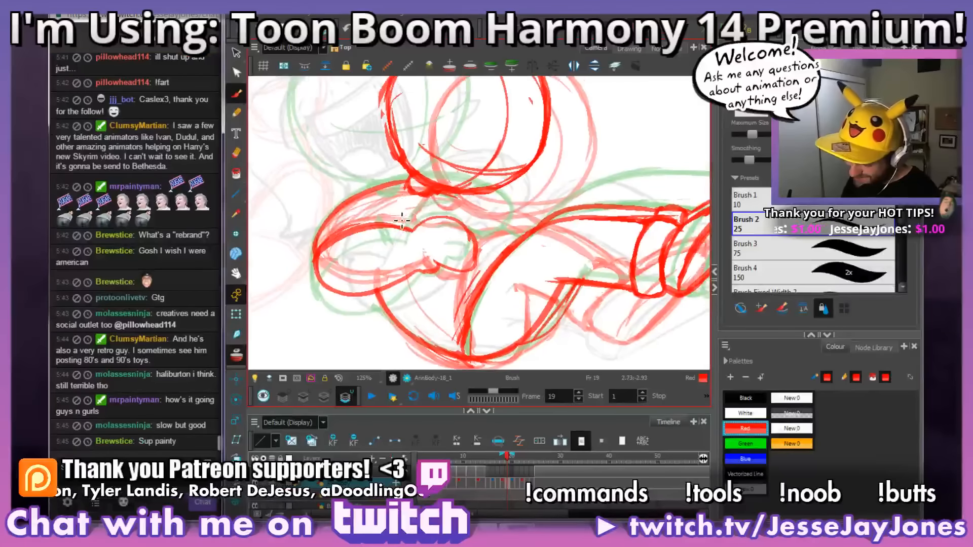
Step: Add a fold at the near wrist and sketch the far arm's curved elbow between the hand and thigh
{"action": "mouse_move", "coordinate": [425, 214]}
{"action": "left_mouse_down"}
{"action": "mouse_move", "coordinate": [521, 265]}
{"action": "mouse_move", "coordinate": [494, 164]}
{"action": "mouse_move", "coordinate": [473, 213]}
{"action": "mouse_move", "coordinate": [435, 251]}
{"action": "mouse_move", "coordinate": [541, 300]}
{"action": "mouse_move", "coordinate": [554, 272]}
{"action": "left_mouse_up"}
{"action": "left_click_drag", "start_coordinate": [507, 296], "coordinate": [537, 269]}
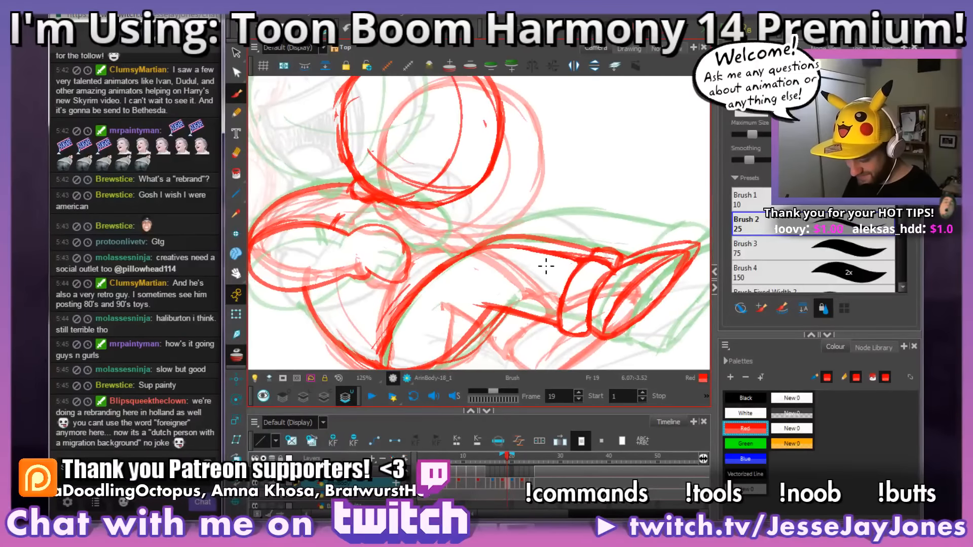
{"action": "key", "text": "alt+s"}
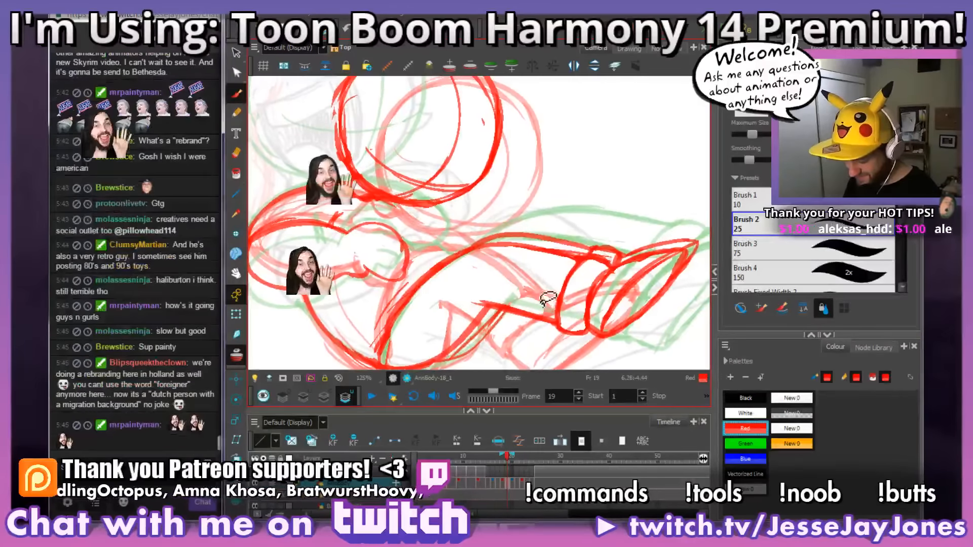
{"action": "key", "text": "alt+b"}
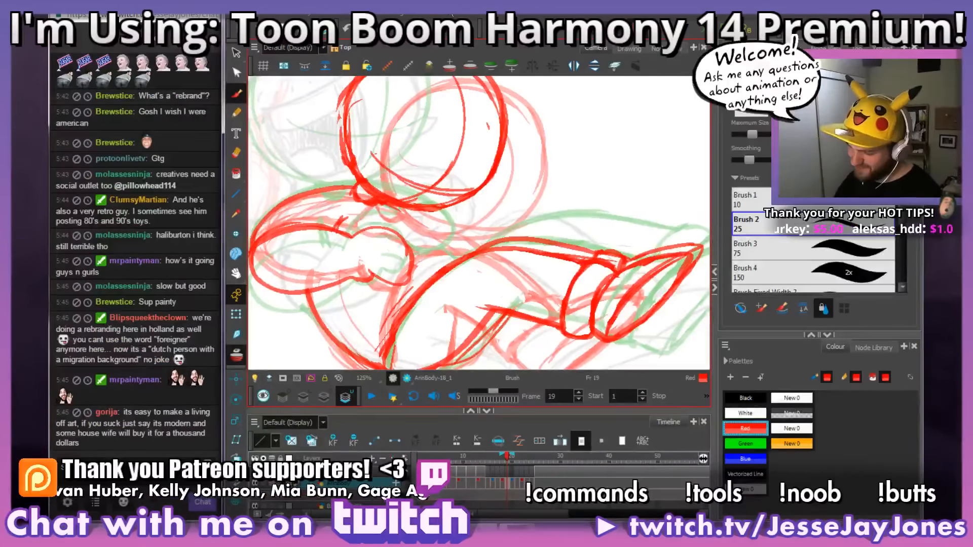
{"action": "mouse_move", "coordinate": [488, 263]}
{"action": "left_mouse_down"}
{"action": "mouse_move", "coordinate": [467, 298]}
{"action": "mouse_move", "coordinate": [380, 297]}
{"action": "left_mouse_up"}
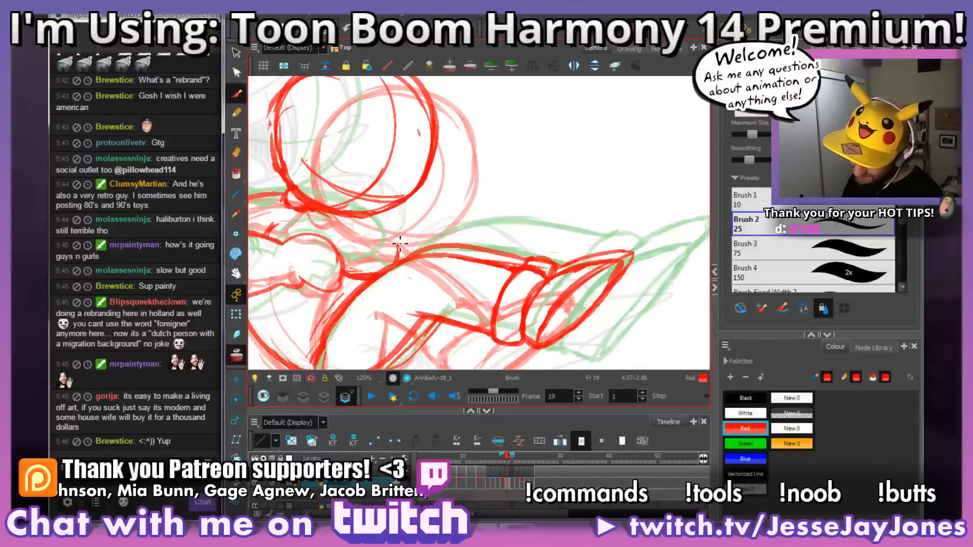
{"action": "left_click_drag", "start_coordinate": [423, 257], "coordinate": [478, 256]}
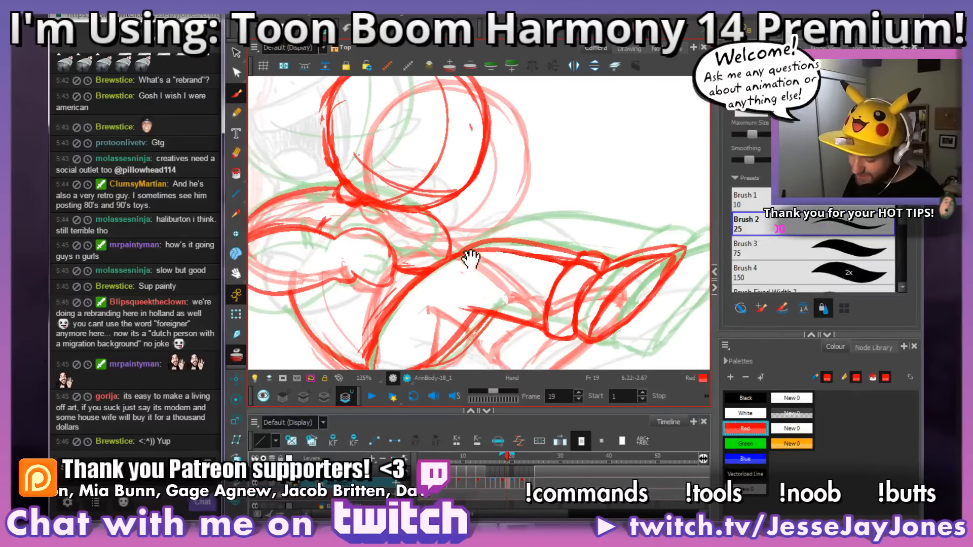
Step: Refine the far arm's inner edge and its lower line where it meets the hand and thigh
{"action": "key", "text": "alt+s"}
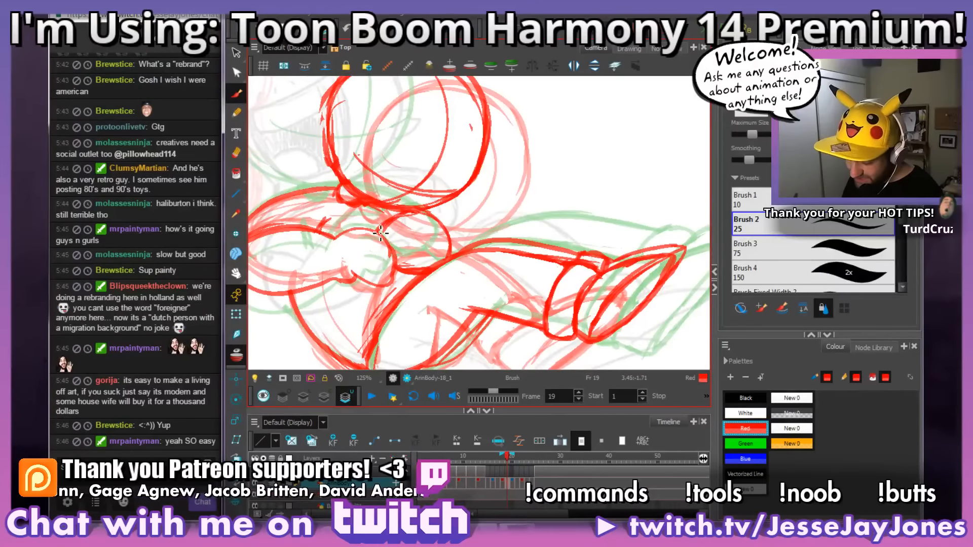
{"action": "scroll", "coordinate": [537, 218], "scroll_direction": "down", "scroll_amount": 4}
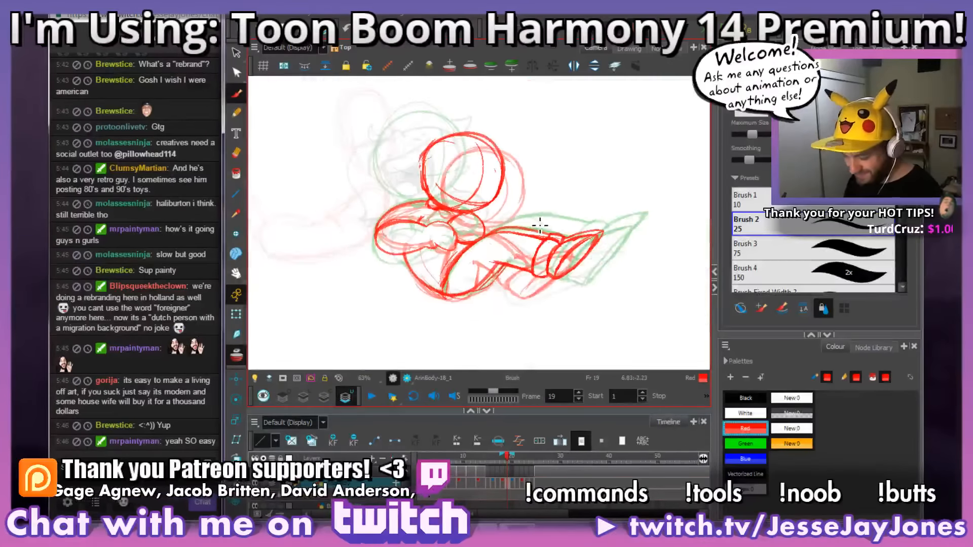
{"action": "scroll", "coordinate": [478, 254], "scroll_direction": "up", "scroll_amount": 6}
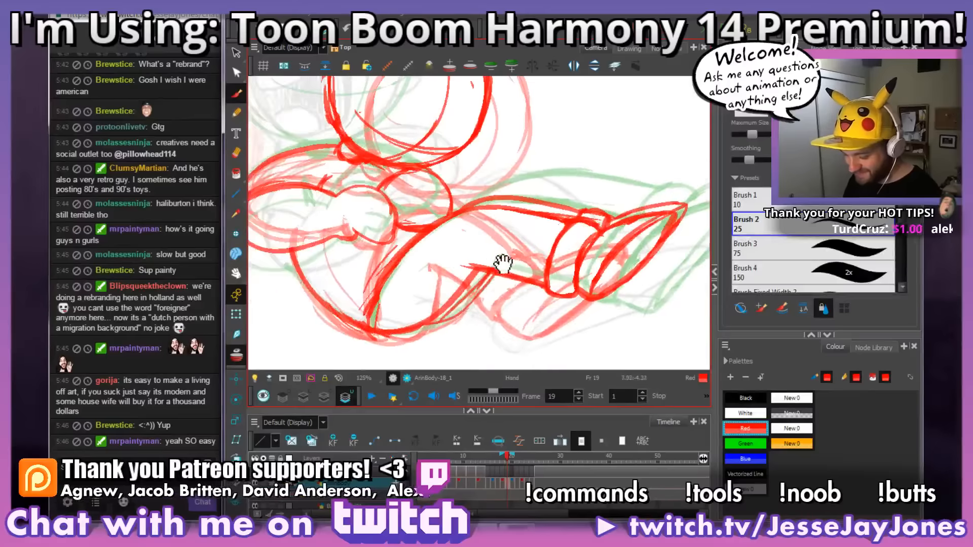
{"action": "key", "text": "alt+b"}
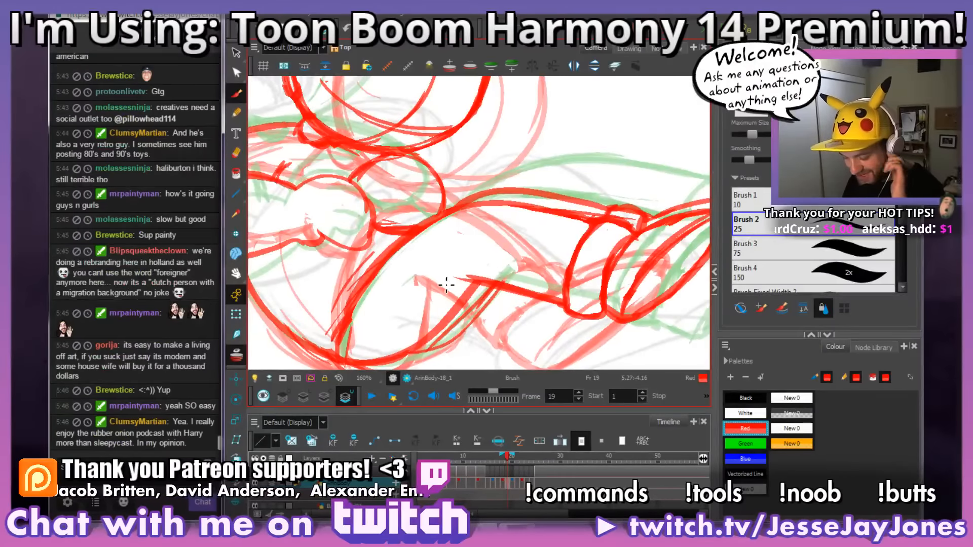
{"action": "mouse_move", "coordinate": [460, 267]}
{"action": "left_mouse_down"}
{"action": "mouse_move", "coordinate": [449, 251]}
{"action": "mouse_move", "coordinate": [459, 238]}
{"action": "left_mouse_up"}
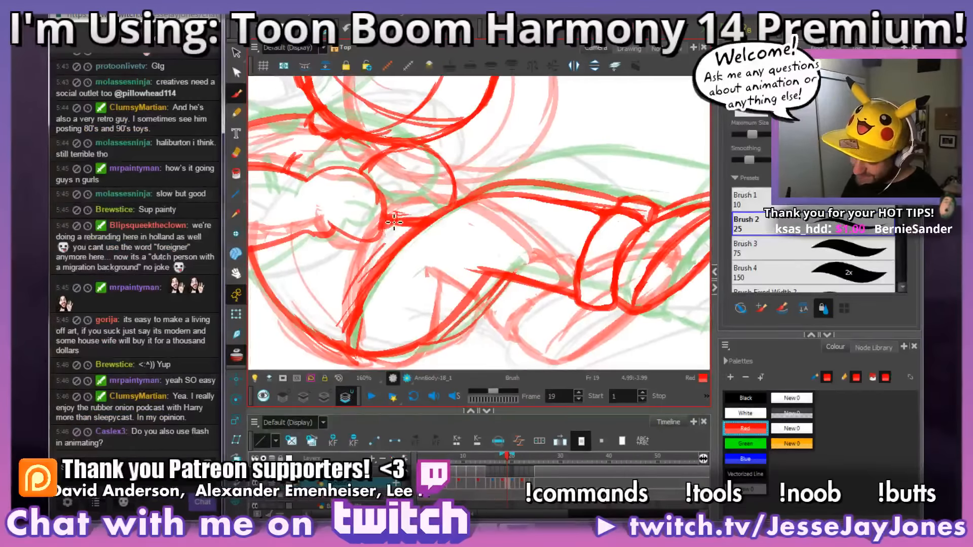
{"action": "mouse_move", "coordinate": [417, 204]}
{"action": "left_mouse_down"}
{"action": "mouse_move", "coordinate": [434, 235]}
{"action": "mouse_move", "coordinate": [497, 260]}
{"action": "left_mouse_up"}
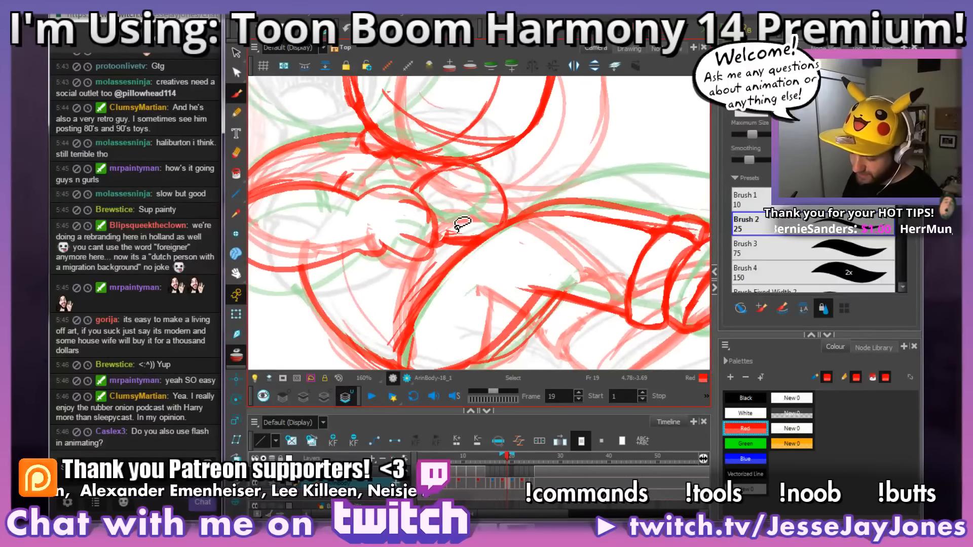
Step: Erase the near hand's lower outline and redraw it as curled fingers
{"action": "scroll", "coordinate": [515, 207], "scroll_direction": "down", "scroll_amount": 5}
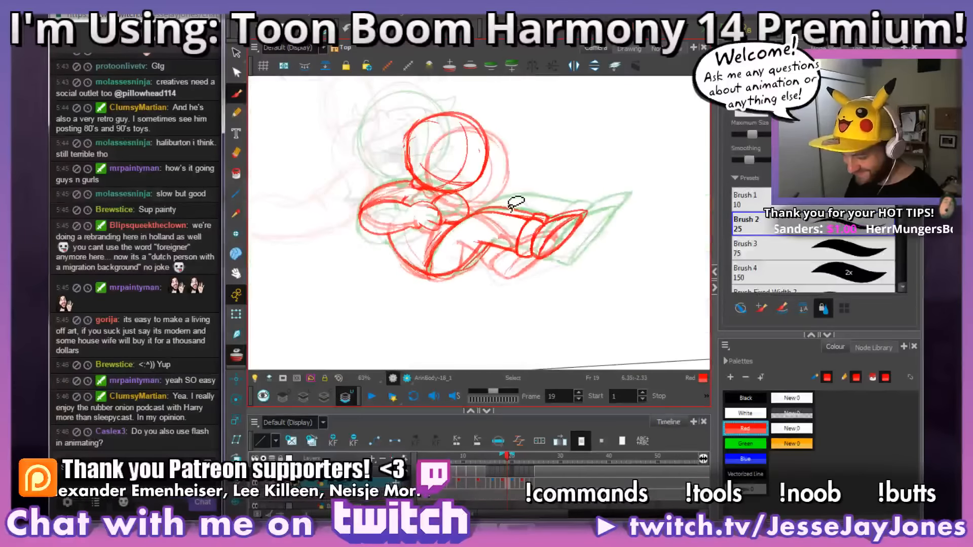
{"action": "scroll", "coordinate": [404, 209], "scroll_direction": "up", "scroll_amount": 3}
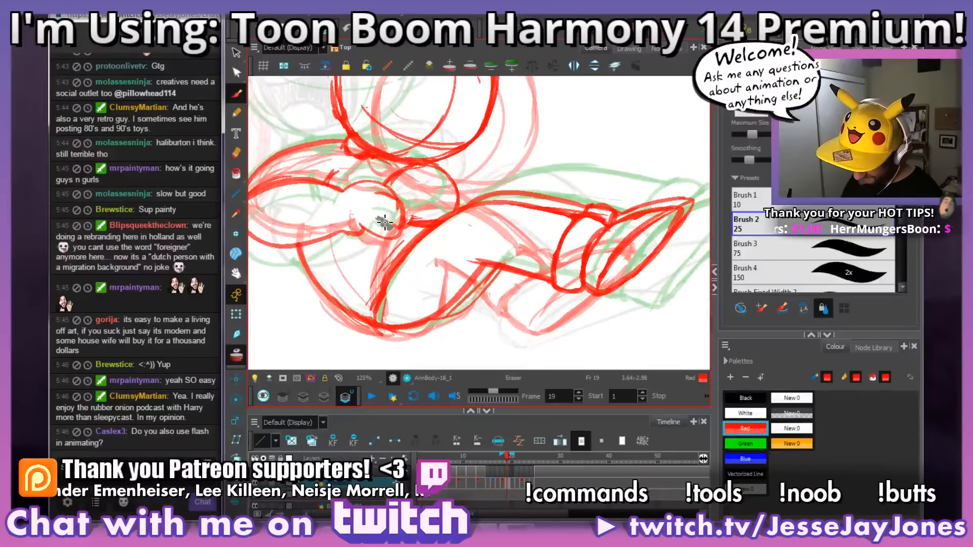
{"action": "mouse_move", "coordinate": [384, 221]}
{"action": "left_mouse_down"}
{"action": "mouse_move", "coordinate": [392, 206]}
{"action": "mouse_move", "coordinate": [382, 200]}
{"action": "mouse_move", "coordinate": [401, 216]}
{"action": "left_mouse_up"}
{"action": "key", "text": "alt+b"}
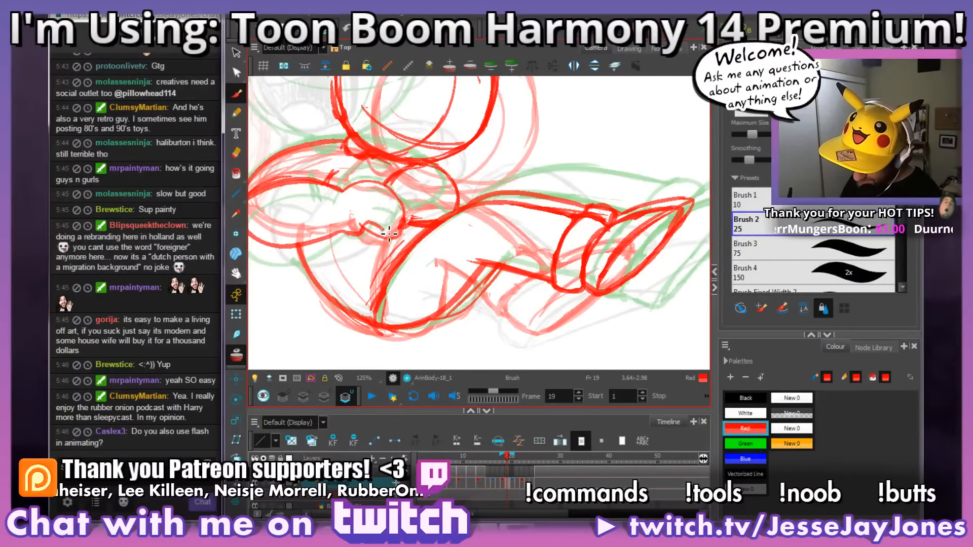
{"action": "key", "text": "alt+e"}
{"action": "mouse_move", "coordinate": [389, 234]}
{"action": "left_mouse_down"}
{"action": "mouse_move", "coordinate": [400, 251]}
{"action": "mouse_move", "coordinate": [406, 242]}
{"action": "mouse_move", "coordinate": [398, 246]}
{"action": "left_mouse_up"}
{"action": "key", "text": "alt+b"}
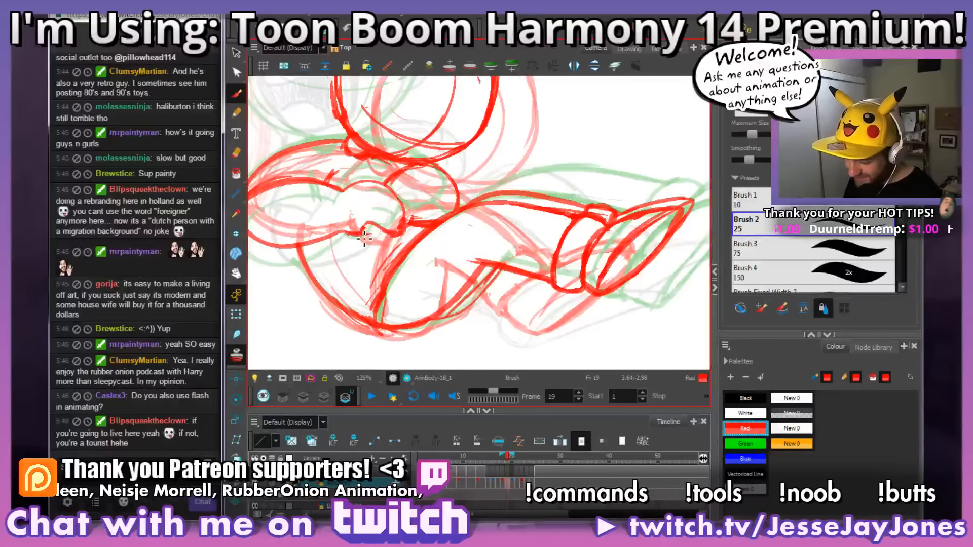
Step: Clean up the fingertips and add finger divisions on the side of the hand facing the thigh
{"action": "key", "text": "alt+e"}
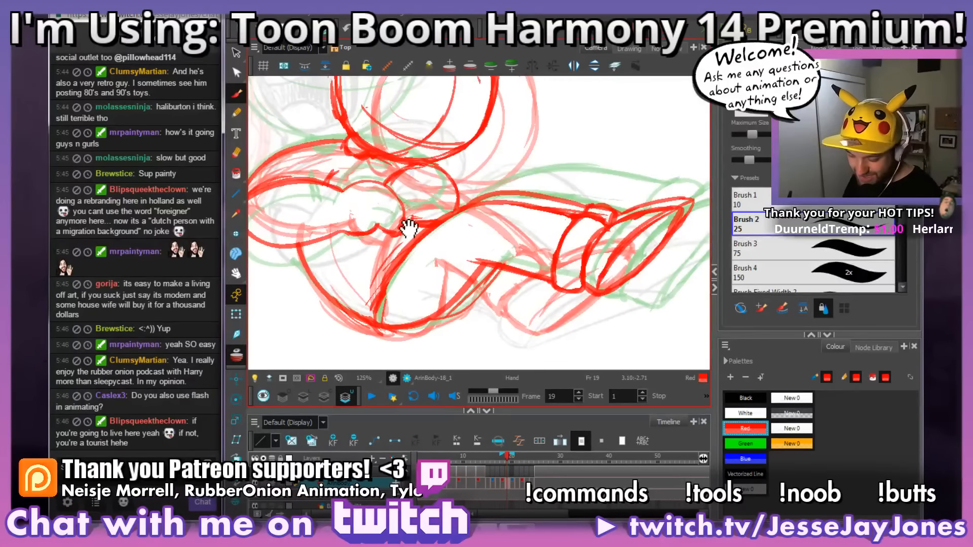
{"action": "left_click_drag", "start_coordinate": [409, 229], "coordinate": [422, 247]}
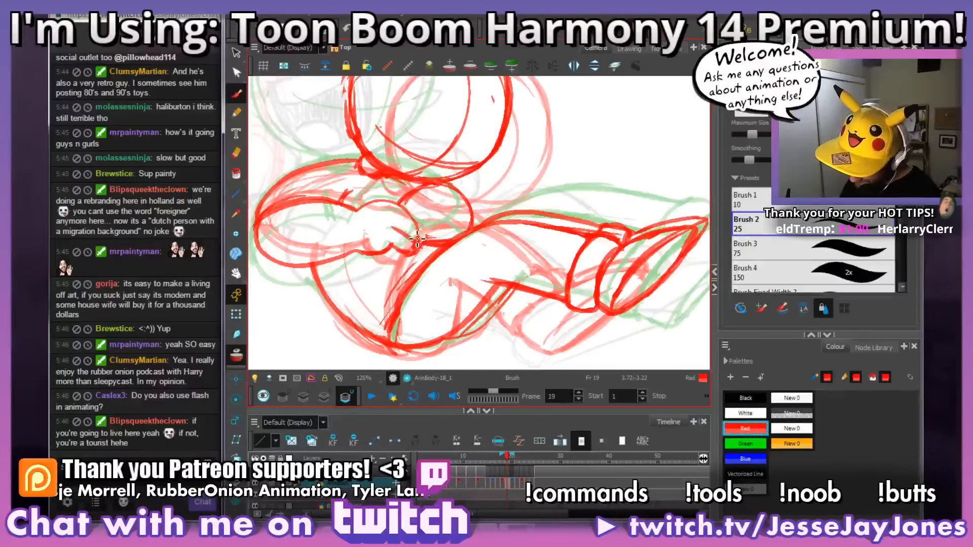
{"action": "key", "text": "alt+b"}
{"action": "key", "text": "alt+b"}
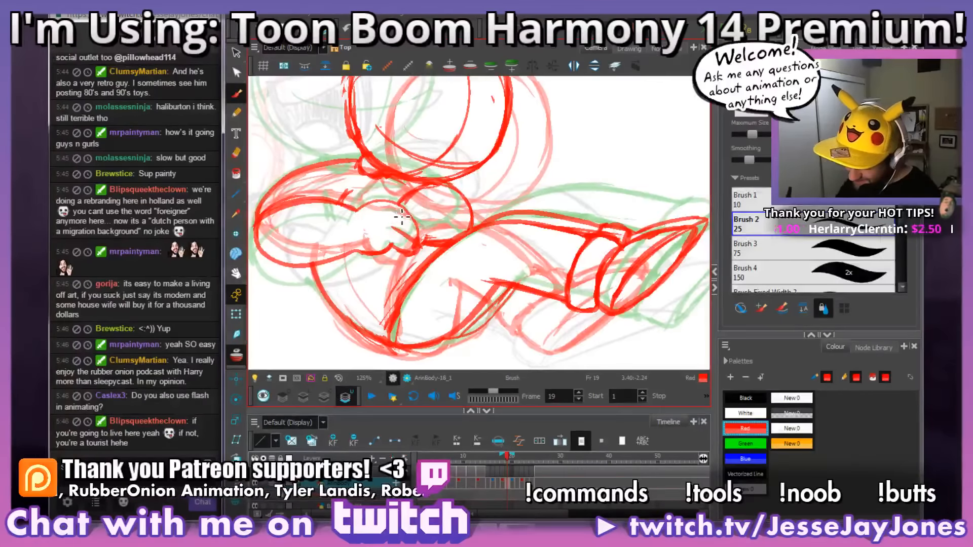
{"action": "mouse_move", "coordinate": [482, 210]}
{"action": "left_mouse_down"}
{"action": "mouse_move", "coordinate": [469, 217]}
{"action": "mouse_move", "coordinate": [558, 226]}
{"action": "left_mouse_up"}
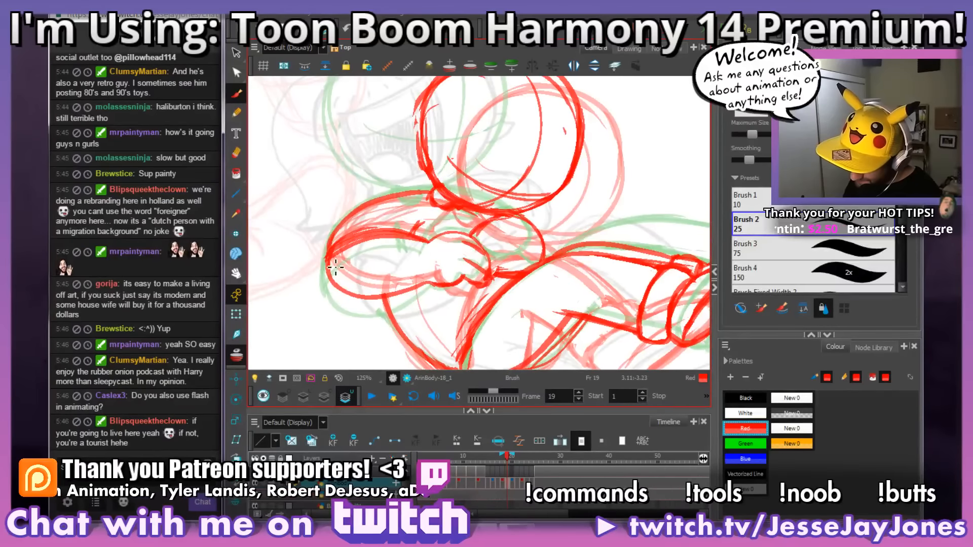
Step: Tidy the lines around the near wrist and strengthen the far arm's upper contour beneath the head
{"action": "mouse_move", "coordinate": [421, 236]}
{"action": "left_mouse_down"}
{"action": "mouse_move", "coordinate": [367, 233]}
{"action": "mouse_move", "coordinate": [340, 249]}
{"action": "mouse_move", "coordinate": [393, 231]}
{"action": "mouse_move", "coordinate": [339, 250]}
{"action": "mouse_move", "coordinate": [395, 229]}
{"action": "mouse_move", "coordinate": [405, 235]}
{"action": "left_mouse_up"}
{"action": "key", "text": "space"}
{"action": "left_click_drag", "start_coordinate": [424, 280], "coordinate": [371, 275]}
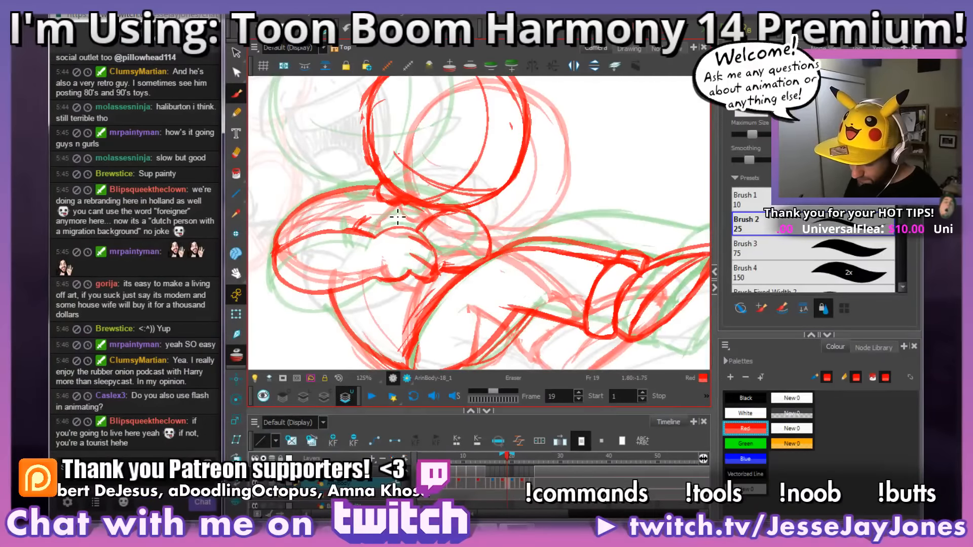
{"action": "key", "text": "space"}
{"action": "left_click_drag", "start_coordinate": [537, 272], "coordinate": [510, 239]}
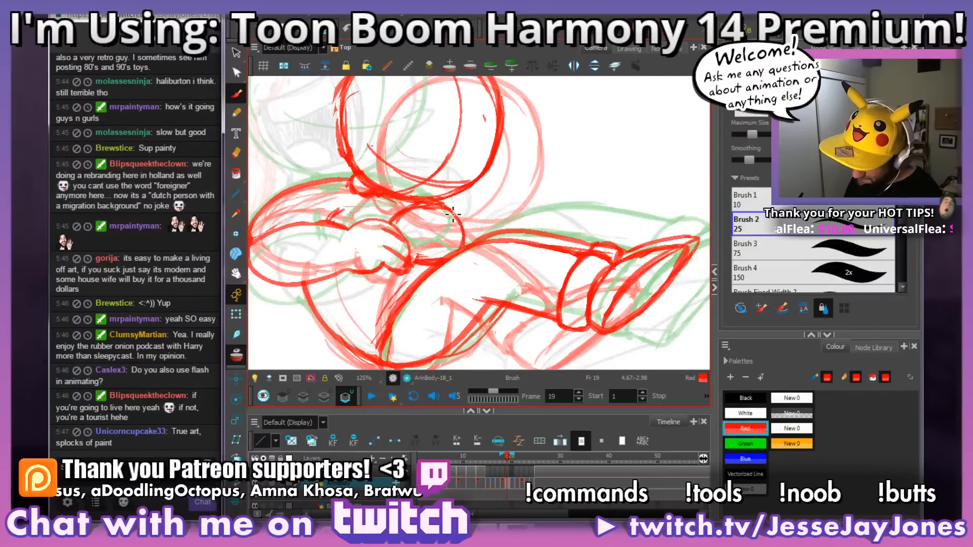
{"action": "key", "text": "space"}
{"action": "left_click_drag", "start_coordinate": [474, 216], "coordinate": [491, 227]}
{"action": "key", "text": "1"}
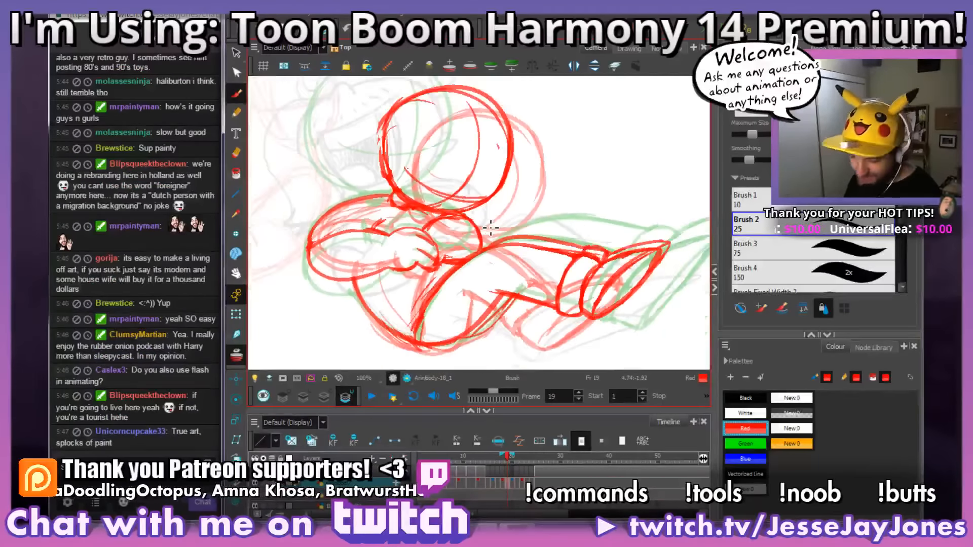
Step: Redraw the near forearm's lower outline and strengthen the curve around its elbow
{"action": "key", "text": "space"}
{"action": "left_click_drag", "start_coordinate": [478, 336], "coordinate": [486, 296]}
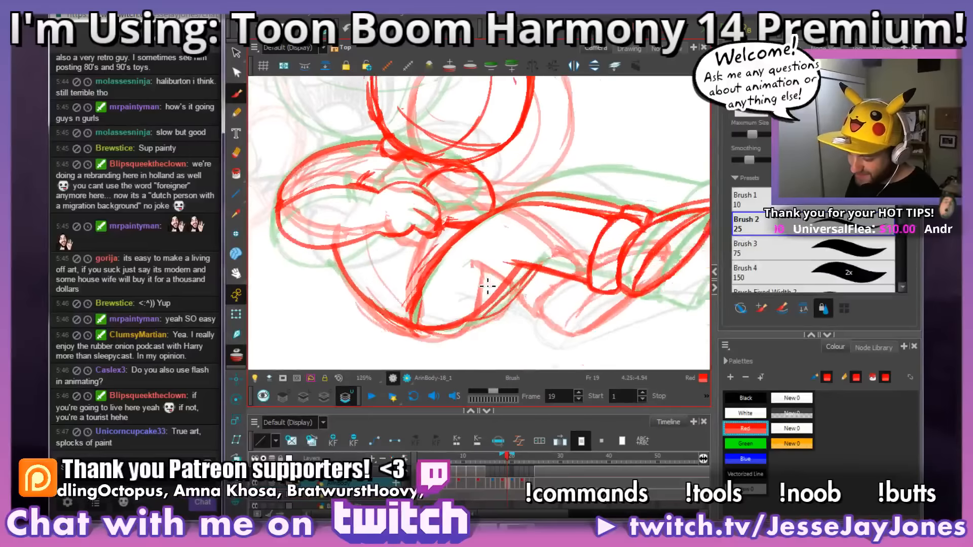
{"action": "left_click_drag", "start_coordinate": [447, 270], "coordinate": [525, 291]}
{"action": "key", "text": "2"}
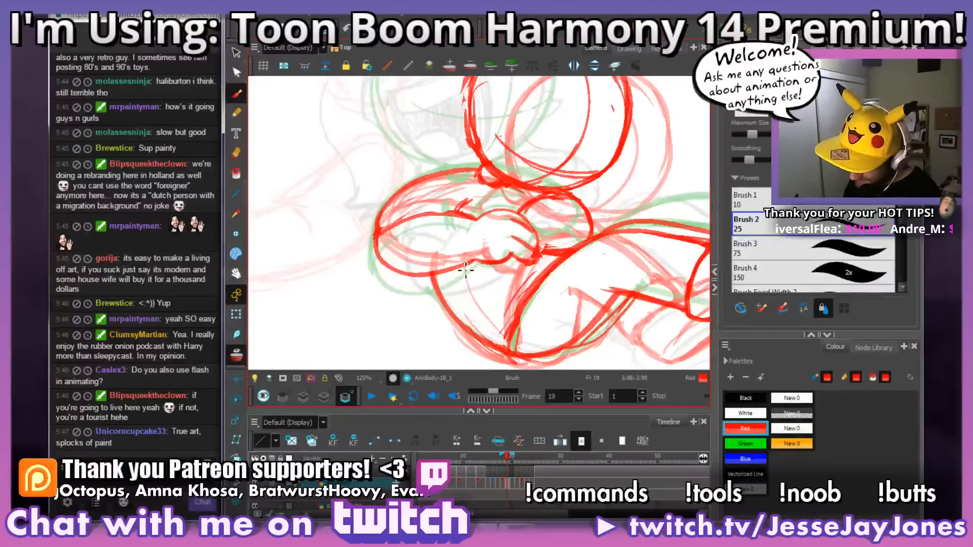
{"action": "mouse_move", "coordinate": [466, 270]}
{"action": "left_mouse_down"}
{"action": "mouse_move", "coordinate": [411, 281]}
{"action": "mouse_move", "coordinate": [380, 254]}
{"action": "left_mouse_up"}
{"action": "mouse_move", "coordinate": [481, 262]}
{"action": "left_mouse_down"}
{"action": "mouse_move", "coordinate": [404, 278]}
{"action": "mouse_move", "coordinate": [375, 243]}
{"action": "mouse_move", "coordinate": [385, 274]}
{"action": "mouse_move", "coordinate": [375, 223]}
{"action": "mouse_move", "coordinate": [377, 268]}
{"action": "left_mouse_up"}
{"action": "left_click_drag", "start_coordinate": [395, 200], "coordinate": [378, 215]}
{"action": "mouse_move", "coordinate": [566, 301]}
{"action": "left_mouse_down"}
{"action": "mouse_move", "coordinate": [522, 293]}
{"action": "mouse_move", "coordinate": [533, 264]}
{"action": "left_mouse_up"}
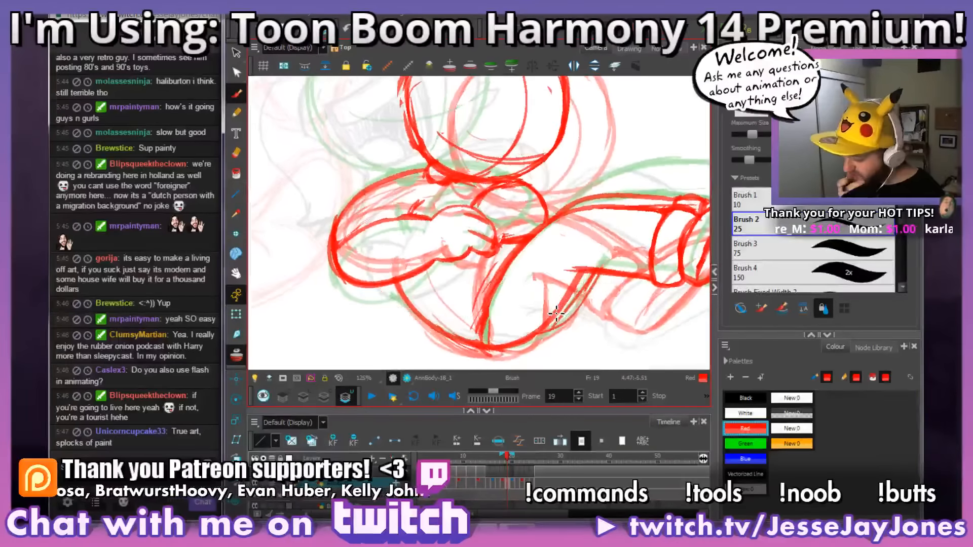
{"action": "left_click_drag", "start_coordinate": [557, 313], "coordinate": [566, 297]}
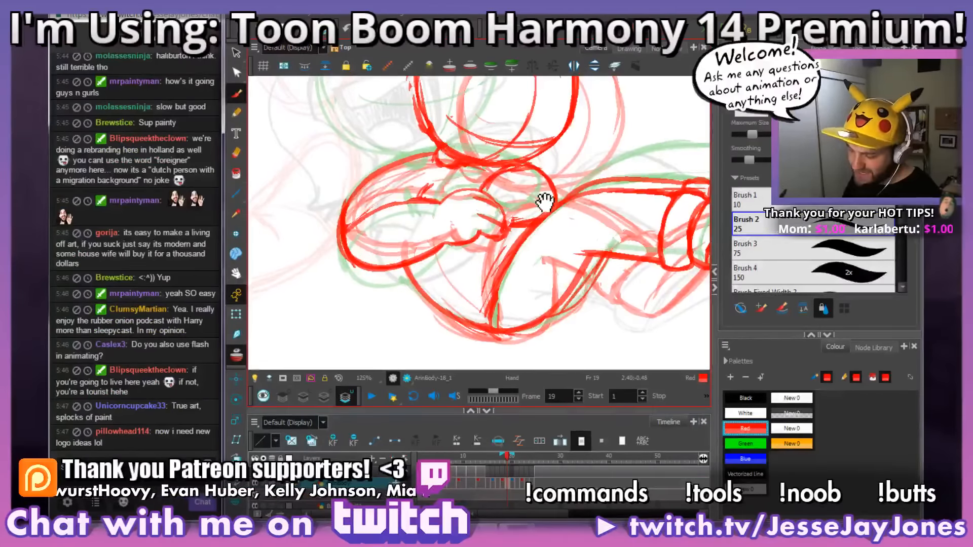
Step: Rework the far forearm's lines between the curled hand and the elbow and erase the stray marks
{"action": "left_click_drag", "start_coordinate": [541, 197], "coordinate": [550, 207]}
{"action": "left_click_drag", "start_coordinate": [573, 276], "coordinate": [478, 272]}
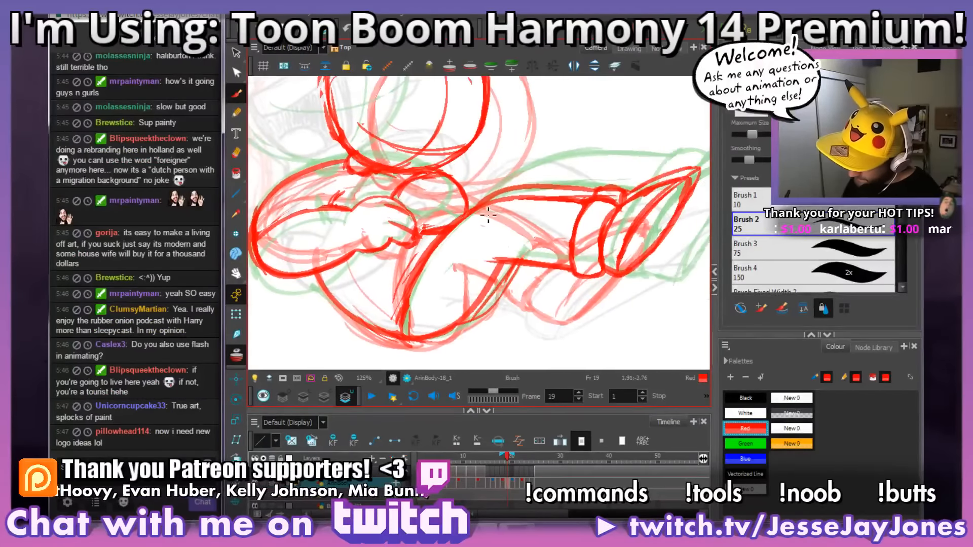
{"action": "mouse_move", "coordinate": [406, 186]}
{"action": "left_mouse_down"}
{"action": "mouse_move", "coordinate": [397, 194]}
{"action": "mouse_move", "coordinate": [459, 177]}
{"action": "mouse_move", "coordinate": [479, 220]}
{"action": "mouse_move", "coordinate": [465, 204]}
{"action": "mouse_move", "coordinate": [437, 206]}
{"action": "mouse_move", "coordinate": [454, 203]}
{"action": "mouse_move", "coordinate": [420, 223]}
{"action": "mouse_move", "coordinate": [467, 206]}
{"action": "mouse_move", "coordinate": [520, 248]}
{"action": "mouse_move", "coordinate": [488, 261]}
{"action": "mouse_move", "coordinate": [499, 248]}
{"action": "left_mouse_up"}
{"action": "left_click_drag", "start_coordinate": [423, 219], "coordinate": [389, 243]}
{"action": "key", "text": "e"}
{"action": "key", "text": "1"}
{"action": "key", "text": "1"}
{"action": "key", "text": "1"}
{"action": "key", "text": "1"}
{"action": "key", "text": "2"}
{"action": "key", "text": "2"}
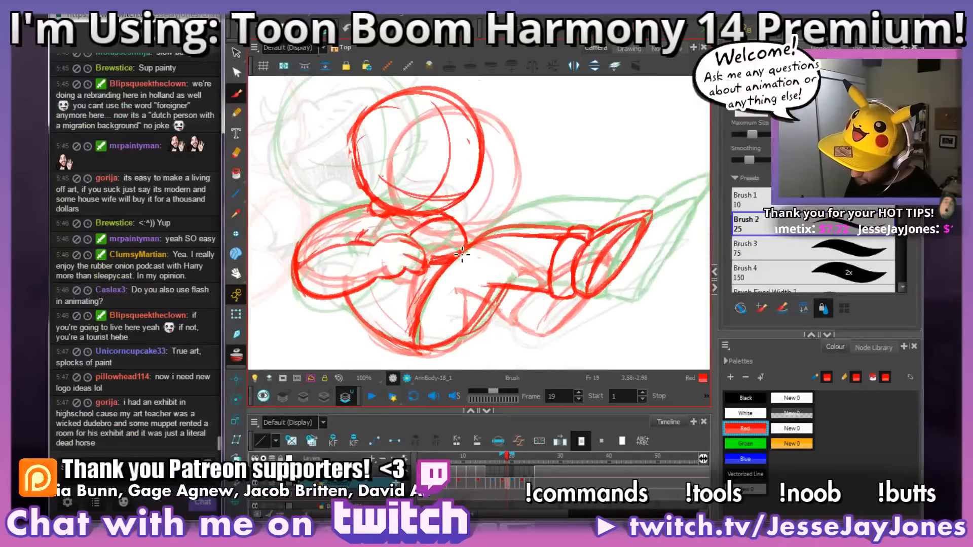
Step: Redraw the far elbow as a rounder curve just above the thigh
{"action": "mouse_move", "coordinate": [438, 214]}
{"action": "left_mouse_down"}
{"action": "mouse_move", "coordinate": [463, 254]}
{"action": "mouse_move", "coordinate": [469, 242]}
{"action": "mouse_move", "coordinate": [494, 256]}
{"action": "mouse_move", "coordinate": [442, 279]}
{"action": "mouse_move", "coordinate": [476, 235]}
{"action": "left_mouse_up"}
{"action": "key", "text": "1"}
{"action": "key", "text": "1"}
{"action": "key", "text": "1"}
{"action": "key", "text": "1"}
{"action": "key", "text": "2"}
{"action": "key", "text": "2"}
{"action": "key", "text": "2"}
{"action": "key", "text": "2"}
{"action": "key", "text": "2"}
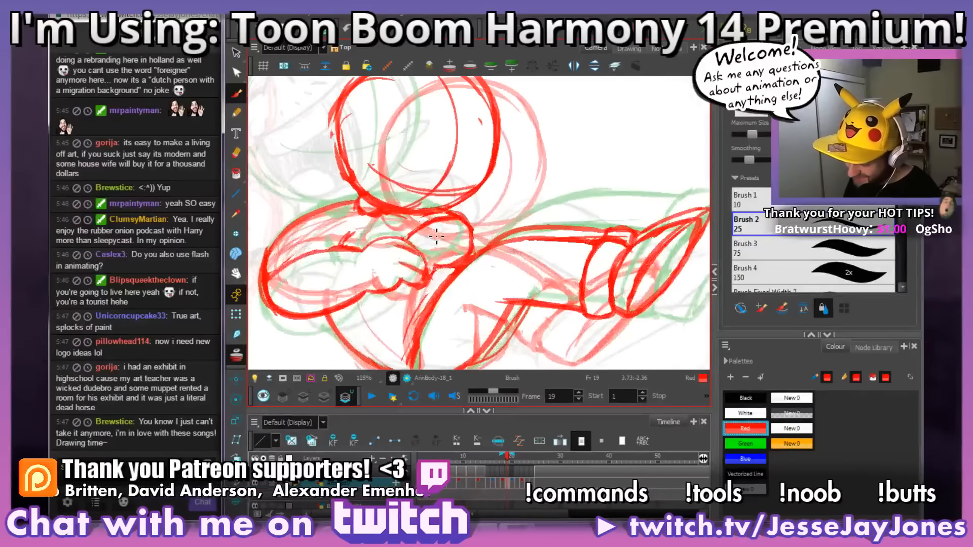
Step: Touch up the lines where the far elbow meets the top of the thigh
{"action": "key", "text": "1"}
{"action": "key", "text": "1"}
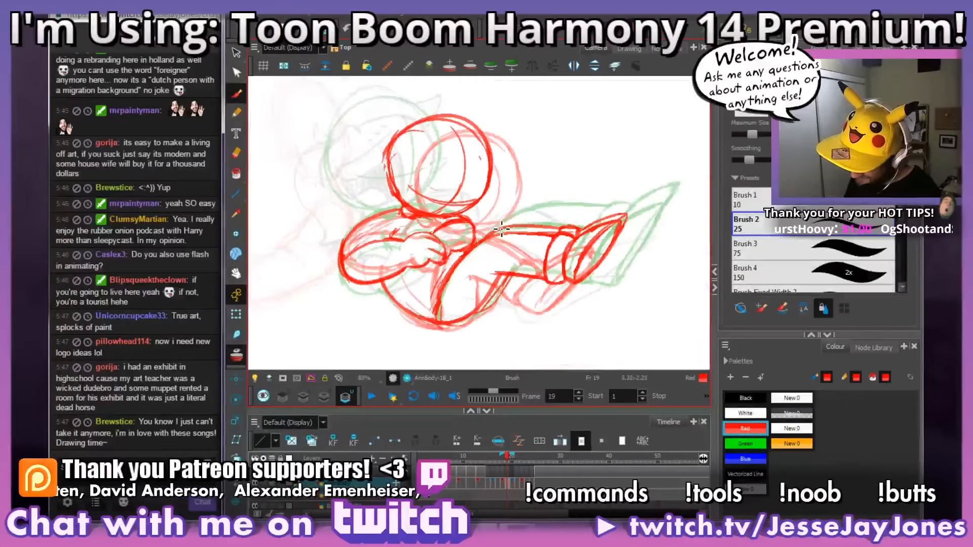
{"action": "key", "text": "2"}
{"action": "key", "text": "2"}
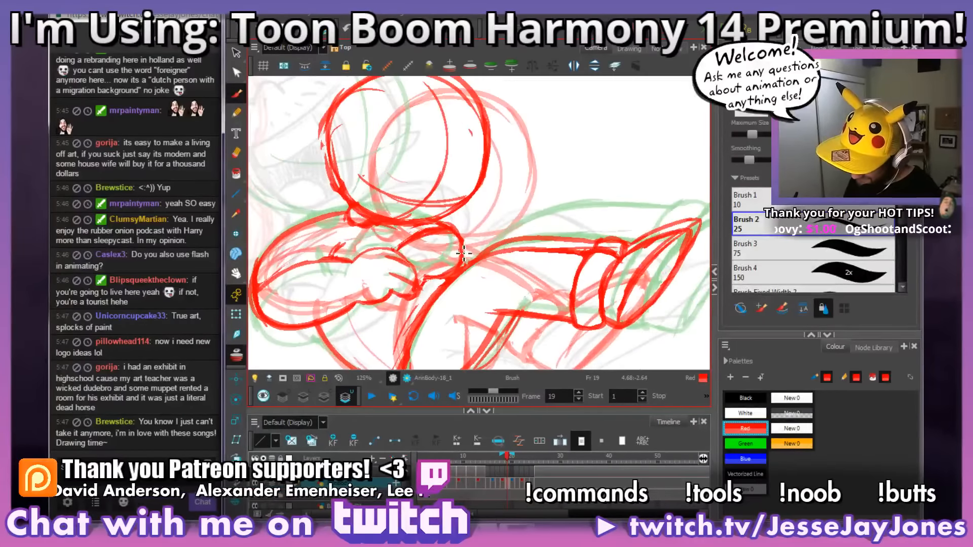
{"action": "mouse_move", "coordinate": [482, 241]}
{"action": "left_mouse_down"}
{"action": "mouse_move", "coordinate": [478, 251]}
{"action": "mouse_move", "coordinate": [497, 250]}
{"action": "left_mouse_up"}
{"action": "key", "text": "e"}
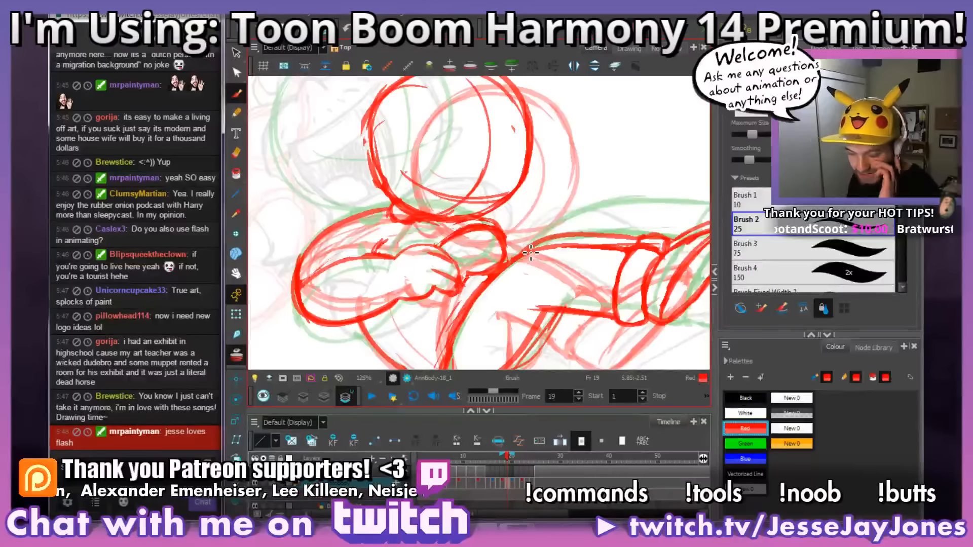
{"action": "left_click_drag", "start_coordinate": [520, 190], "coordinate": [493, 197]}
{"action": "key", "text": "alt+s"}
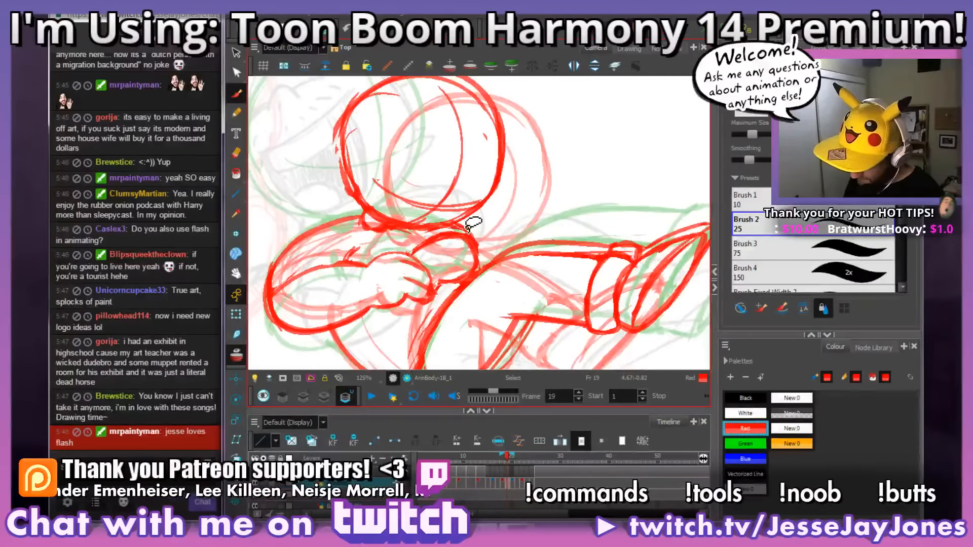
{"action": "scroll", "coordinate": [486, 233], "scroll_direction": "down", "scroll_amount": 5}
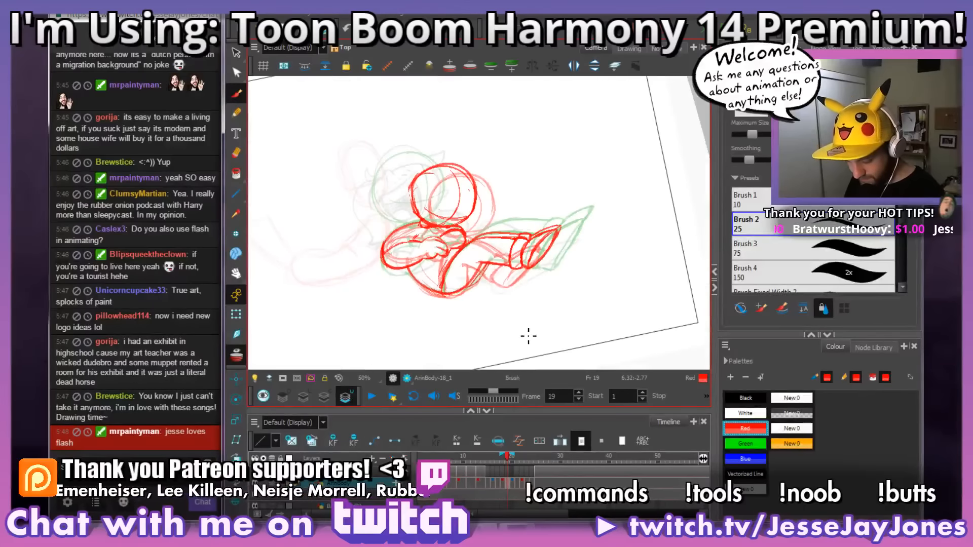
{"action": "left_click_drag", "start_coordinate": [508, 338], "coordinate": [509, 255]}
{"action": "key", "text": "2"}
{"action": "key", "text": "2"}
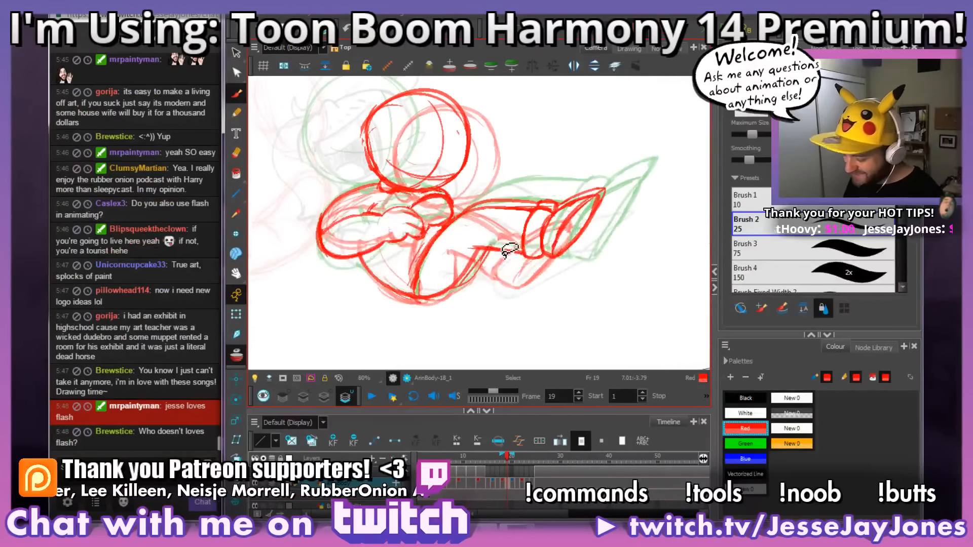
{"action": "mouse_move", "coordinate": [486, 290]}
{"action": "left_mouse_down"}
{"action": "mouse_move", "coordinate": [580, 287]}
{"action": "mouse_move", "coordinate": [567, 334]}
{"action": "left_mouse_up"}
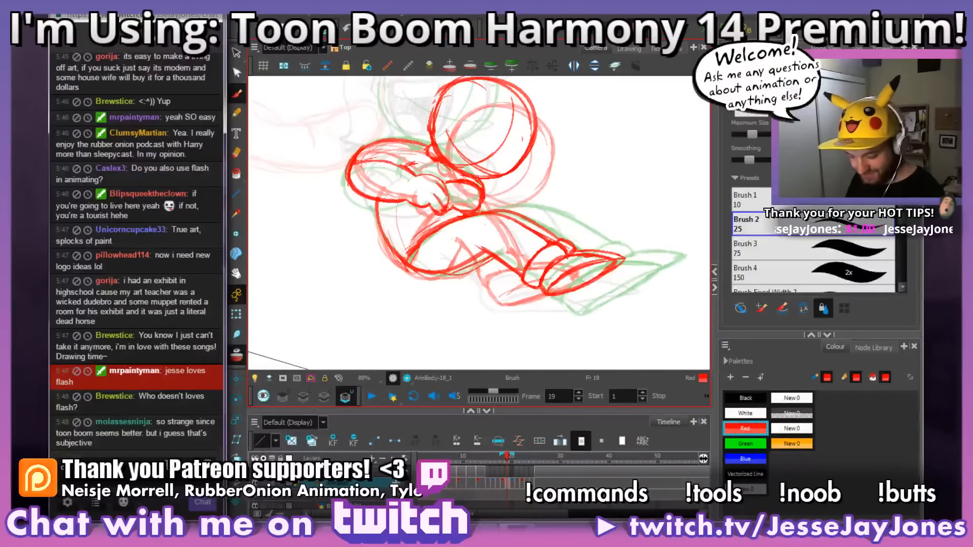
Step: Post an emote whose name starts with "no" in the stream chat
{"action": "type", "text": "no"}
{"action": "key", "text": "Tab"}
{"action": "key", "text": "Return"}
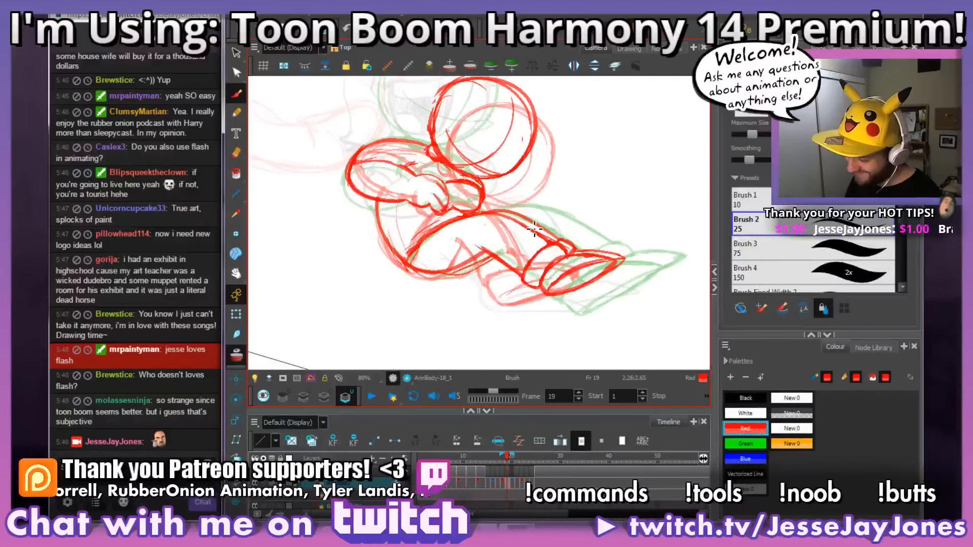
{"action": "left_click_drag", "start_coordinate": [561, 199], "coordinate": [574, 208]}
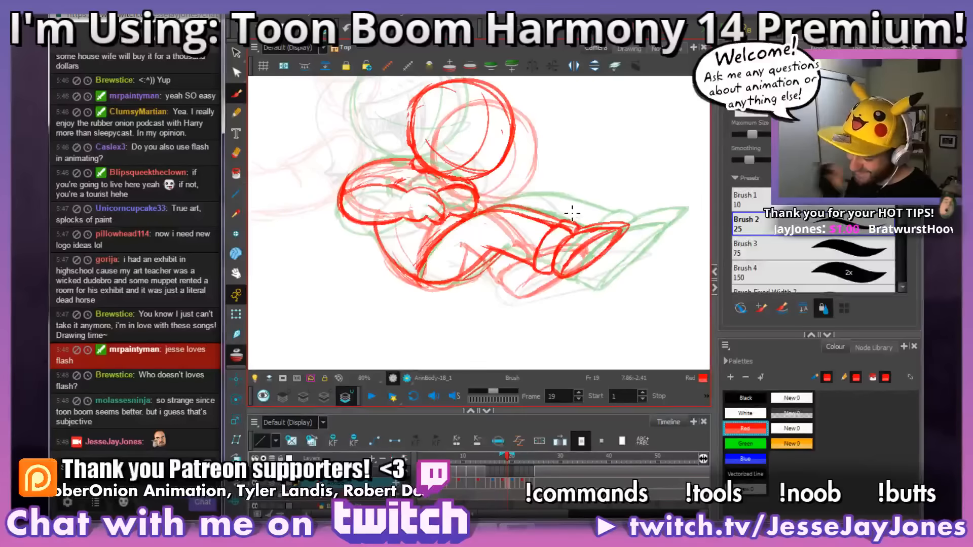
{"action": "left_click_drag", "start_coordinate": [424, 207], "coordinate": [428, 216]}
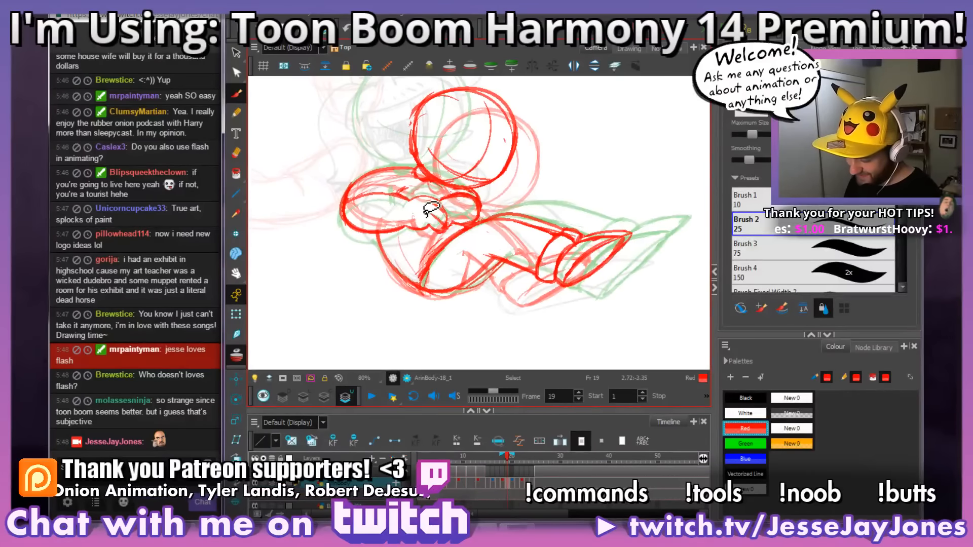
{"action": "left_click_drag", "start_coordinate": [524, 254], "coordinate": [577, 273]}
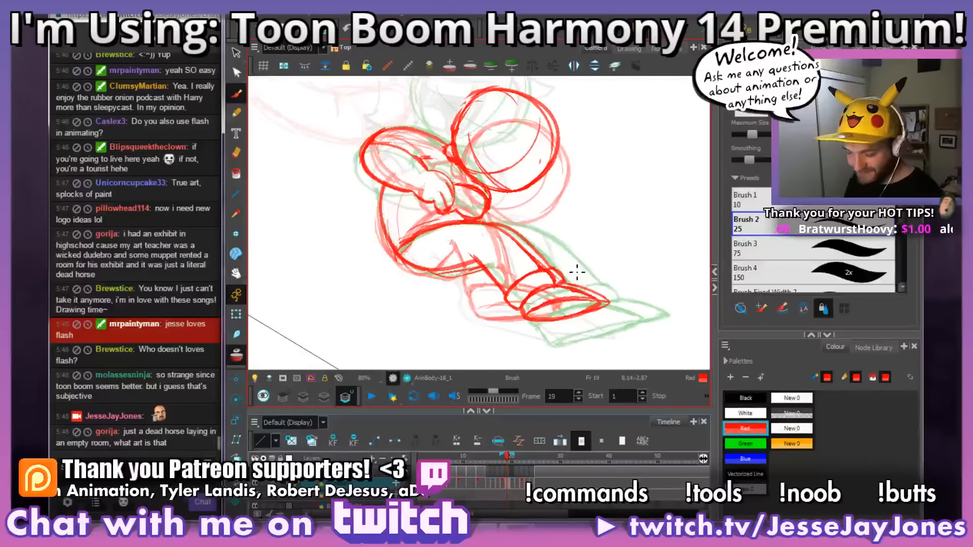
{"action": "scroll", "coordinate": [587, 326], "scroll_direction": "up", "scroll_amount": 2}
{"action": "mouse_move", "coordinate": [526, 241]}
{"action": "left_mouse_down"}
{"action": "mouse_move", "coordinate": [544, 171]}
{"action": "mouse_move", "coordinate": [550, 185]}
{"action": "left_mouse_up"}
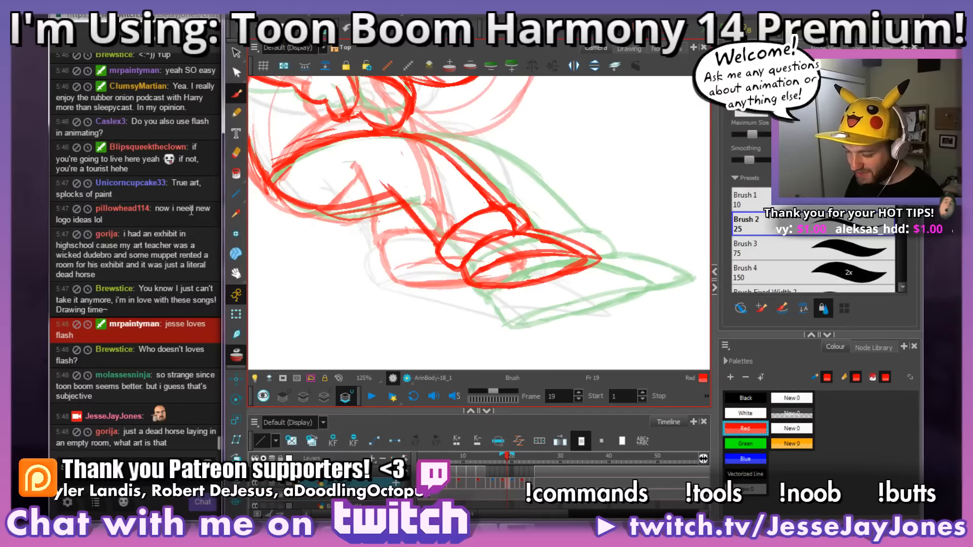
Step: Doodle a rectangular pillow with a zipper, a startled face, hair and surprise lines in the empty area beyond the character's feet
{"action": "left_click_drag", "start_coordinate": [615, 235], "coordinate": [360, 269]}
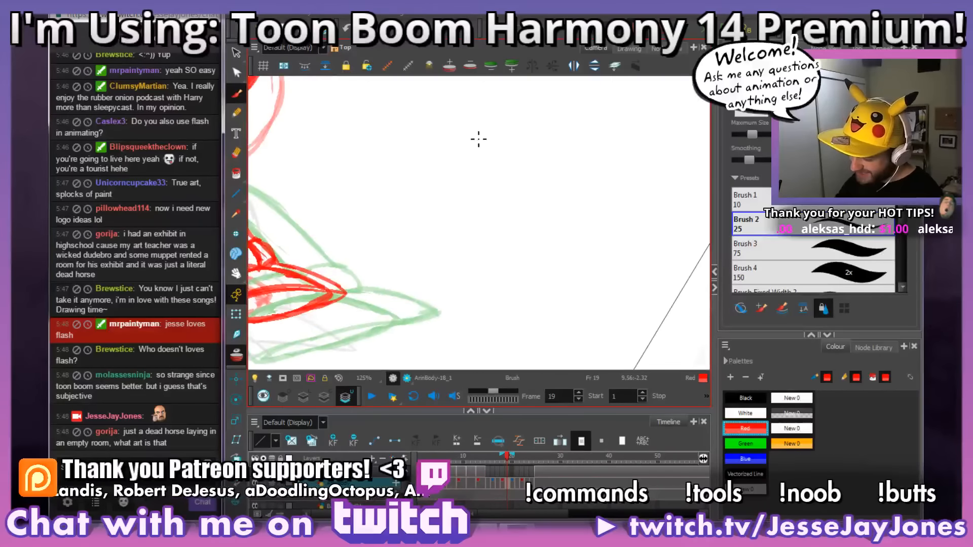
{"action": "mouse_move", "coordinate": [470, 146]}
{"action": "left_mouse_down"}
{"action": "mouse_move", "coordinate": [469, 249]}
{"action": "mouse_move", "coordinate": [630, 241]}
{"action": "mouse_move", "coordinate": [626, 127]}
{"action": "mouse_move", "coordinate": [472, 129]}
{"action": "left_mouse_up"}
{"action": "mouse_move", "coordinate": [489, 169]}
{"action": "left_mouse_down"}
{"action": "mouse_move", "coordinate": [490, 216]}
{"action": "mouse_move", "coordinate": [484, 149]}
{"action": "mouse_move", "coordinate": [480, 227]}
{"action": "mouse_move", "coordinate": [489, 210]}
{"action": "mouse_move", "coordinate": [478, 173]}
{"action": "left_mouse_up"}
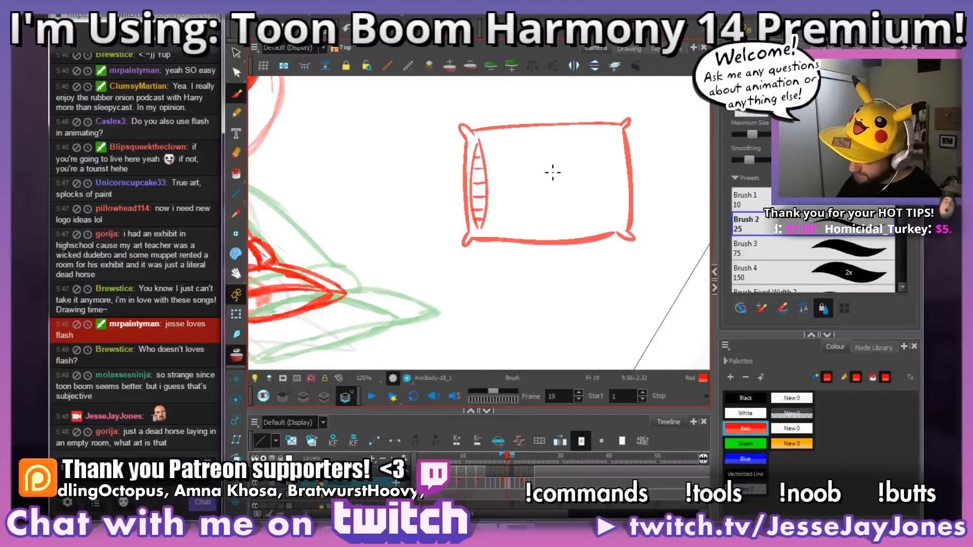
{"action": "mouse_move", "coordinate": [540, 152]}
{"action": "left_mouse_down"}
{"action": "mouse_move", "coordinate": [592, 180]}
{"action": "mouse_move", "coordinate": [527, 166]}
{"action": "mouse_move", "coordinate": [601, 163]}
{"action": "left_mouse_up"}
{"action": "mouse_move", "coordinate": [531, 139]}
{"action": "left_mouse_down"}
{"action": "mouse_move", "coordinate": [573, 114]}
{"action": "mouse_move", "coordinate": [619, 122]}
{"action": "left_mouse_up"}
{"action": "mouse_move", "coordinate": [560, 181]}
{"action": "left_mouse_down"}
{"action": "mouse_move", "coordinate": [594, 191]}
{"action": "mouse_move", "coordinate": [525, 231]}
{"action": "mouse_move", "coordinate": [548, 230]}
{"action": "mouse_move", "coordinate": [565, 208]}
{"action": "mouse_move", "coordinate": [531, 219]}
{"action": "mouse_move", "coordinate": [568, 205]}
{"action": "left_mouse_up"}
{"action": "mouse_move", "coordinate": [562, 204]}
{"action": "left_mouse_down"}
{"action": "mouse_move", "coordinate": [563, 218]}
{"action": "mouse_move", "coordinate": [543, 230]}
{"action": "mouse_move", "coordinate": [522, 221]}
{"action": "mouse_move", "coordinate": [581, 217]}
{"action": "left_mouse_up"}
{"action": "left_click_drag", "start_coordinate": [629, 268], "coordinate": [573, 265]}
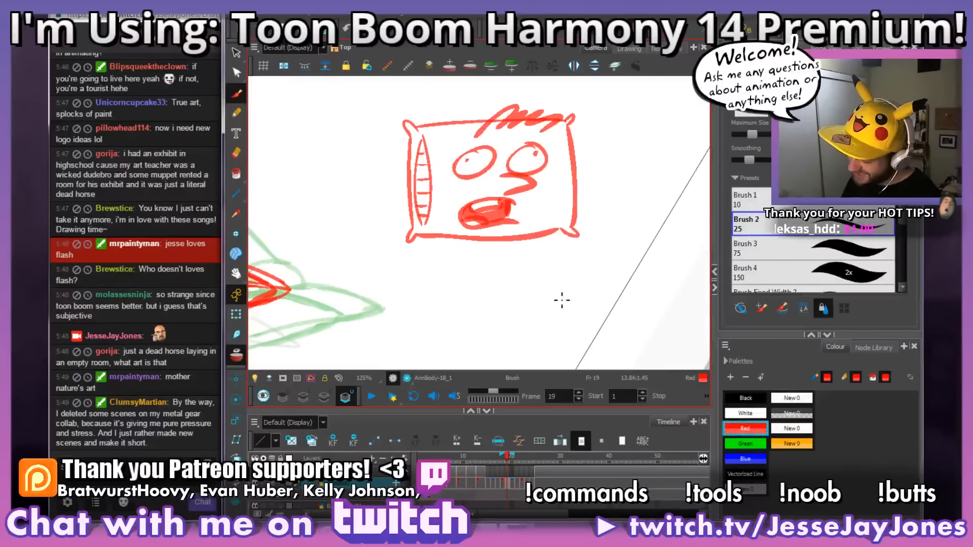
{"action": "left_click_drag", "start_coordinate": [365, 137], "coordinate": [373, 146]}
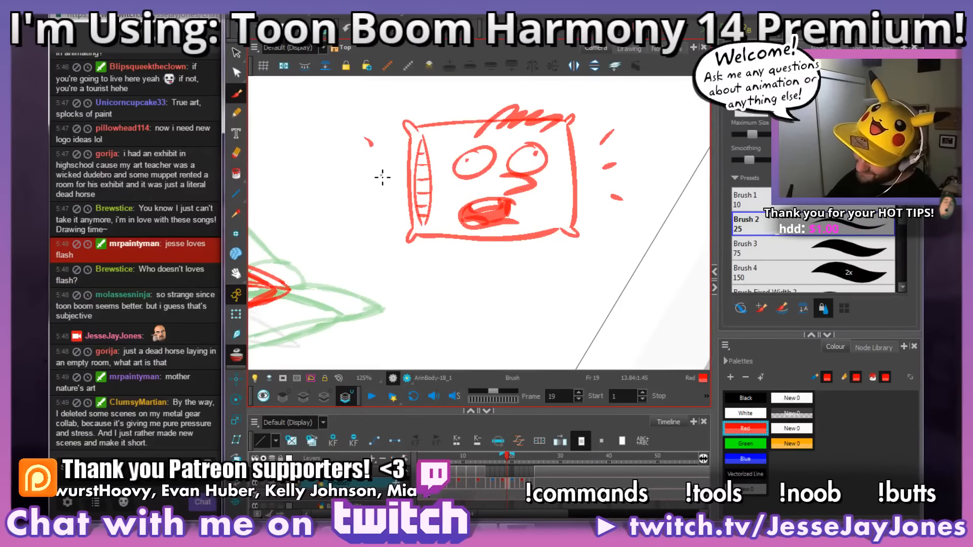
Step: Select the whole pillow doodle and delete it
{"action": "key", "text": "alt+s"}
{"action": "mouse_move", "coordinate": [349, 105]}
{"action": "left_mouse_down"}
{"action": "mouse_move", "coordinate": [359, 267]}
{"action": "mouse_move", "coordinate": [582, 277]}
{"action": "mouse_move", "coordinate": [569, 59]}
{"action": "mouse_move", "coordinate": [326, 111]}
{"action": "left_mouse_up"}
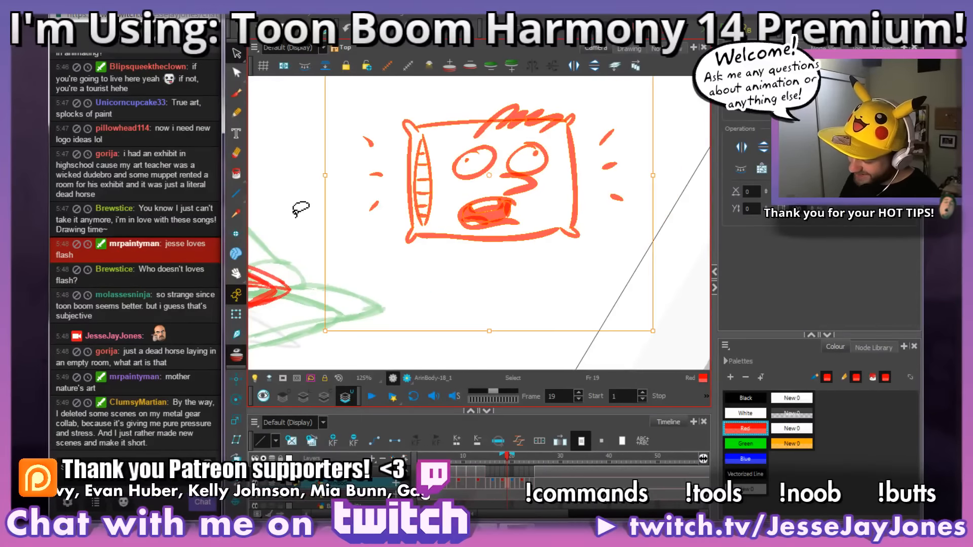
{"action": "key", "text": "Delete"}
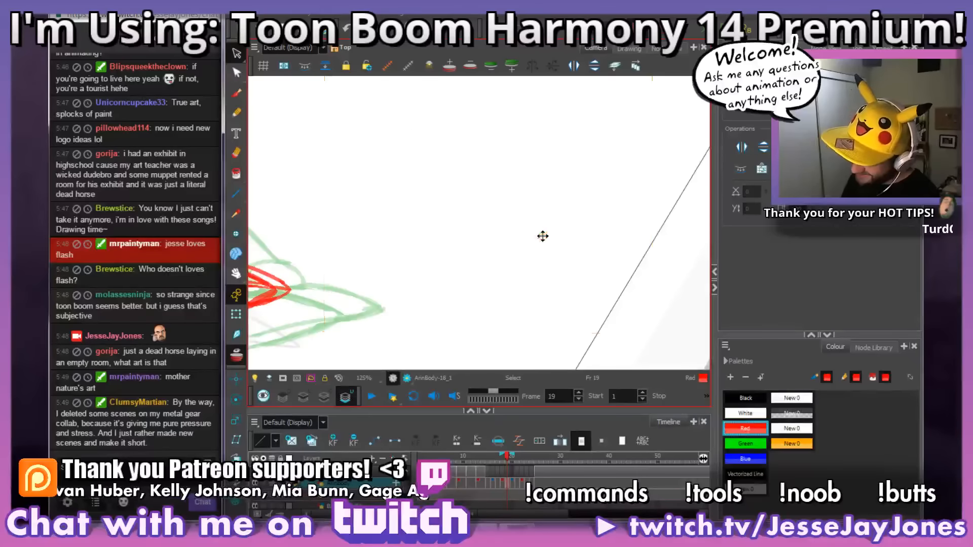
Step: Reactivate the Brush tool and return to the reclining character on frame 19
{"action": "mouse_move", "coordinate": [431, 310]}
{"action": "left_mouse_down"}
{"action": "mouse_move", "coordinate": [481, 291]}
{"action": "mouse_move", "coordinate": [632, 302]}
{"action": "mouse_move", "coordinate": [632, 313]}
{"action": "left_mouse_up"}
{"action": "scroll", "coordinate": [629, 303], "scroll_direction": "down", "scroll_amount": 2}
{"action": "left_click_drag", "start_coordinate": [574, 297], "coordinate": [552, 299]}
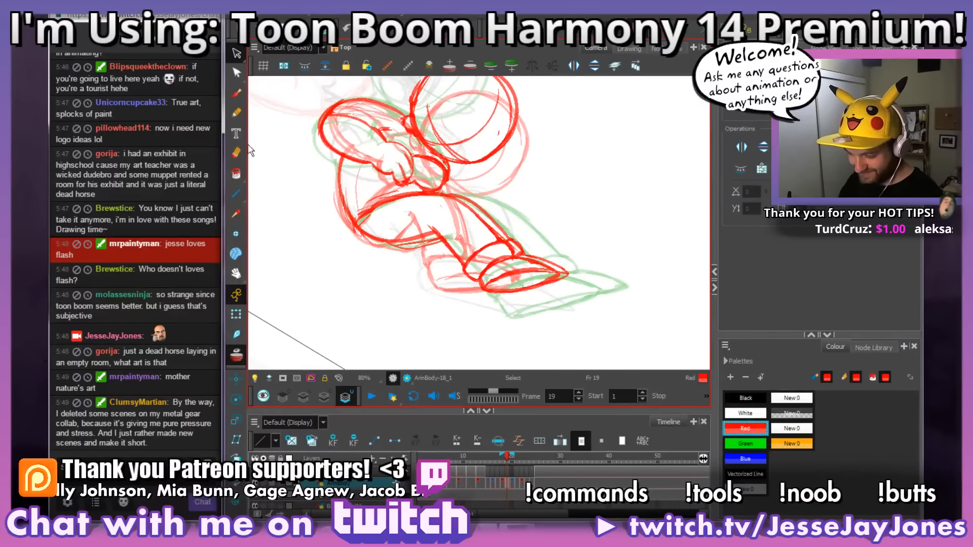
{"action": "left_click", "coordinate": [237, 95]}
{"action": "mouse_move", "coordinate": [539, 317]}
{"action": "left_mouse_down"}
{"action": "mouse_move", "coordinate": [556, 311]}
{"action": "mouse_move", "coordinate": [583, 268]}
{"action": "left_mouse_up"}
{"action": "key", "text": "shift+x"}
{"action": "mouse_move", "coordinate": [524, 316]}
{"action": "left_mouse_down"}
{"action": "mouse_move", "coordinate": [547, 308]}
{"action": "mouse_move", "coordinate": [556, 281]}
{"action": "mouse_move", "coordinate": [450, 314]}
{"action": "mouse_move", "coordinate": [453, 304]}
{"action": "left_mouse_up"}
{"action": "scroll", "coordinate": [539, 294], "scroll_direction": "up", "scroll_amount": 2}
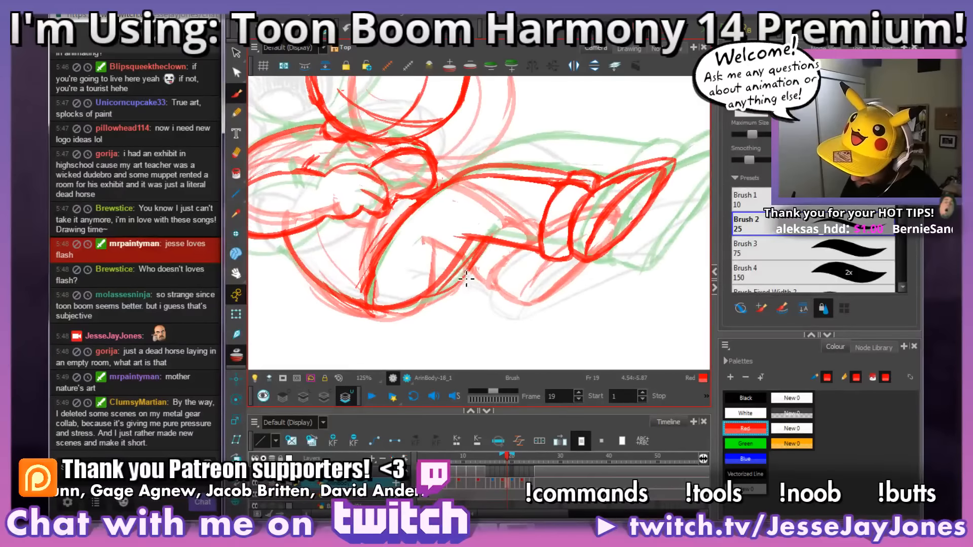
Step: Examine frame 19's folded arms, leg and foot against the onion-skinned neighbouring drawings at several angles and magnifications
{"action": "key", "text": "space"}
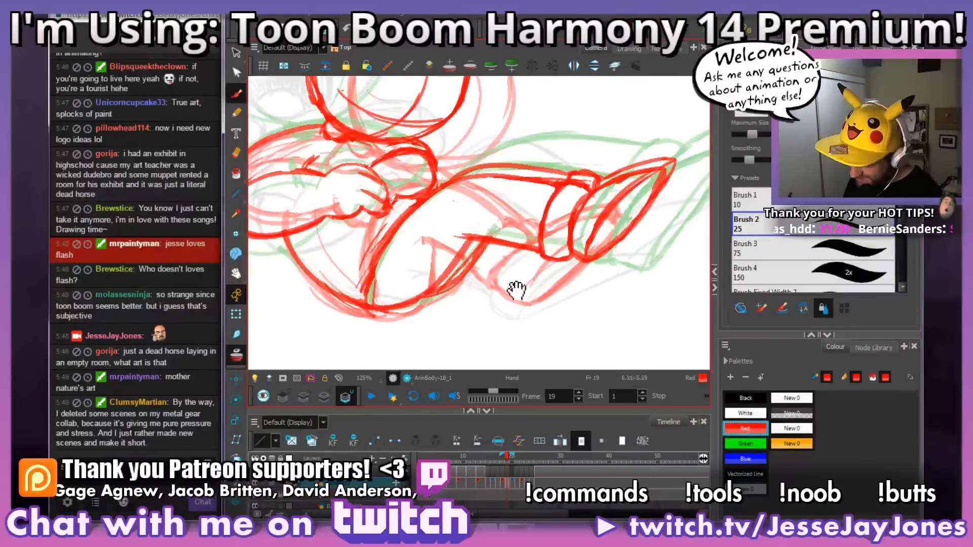
{"action": "scroll", "coordinate": [518, 286], "scroll_direction": "down", "scroll_amount": 4}
{"action": "left_click_drag", "start_coordinate": [487, 273], "coordinate": [505, 279]}
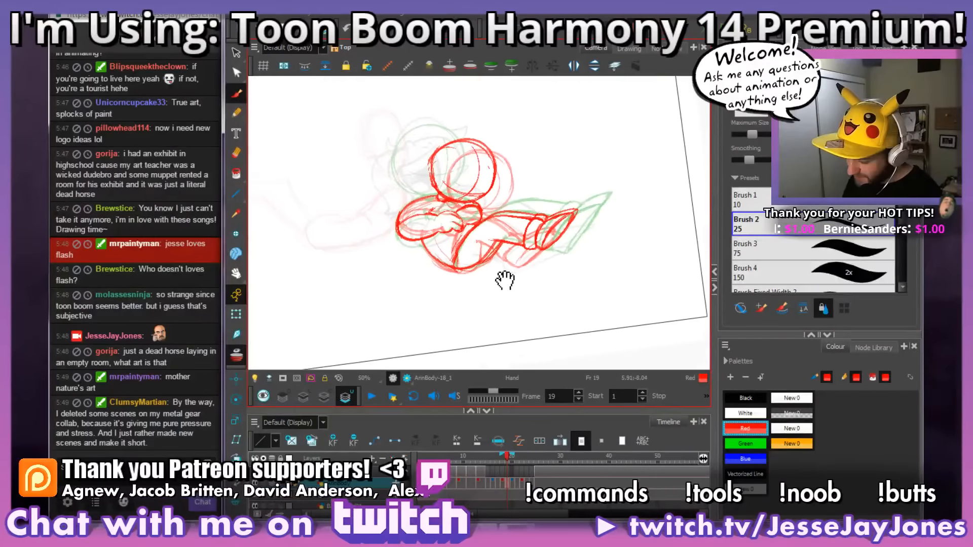
{"action": "key", "text": "2"}
{"action": "key", "text": "2"}
{"action": "key", "text": "2"}
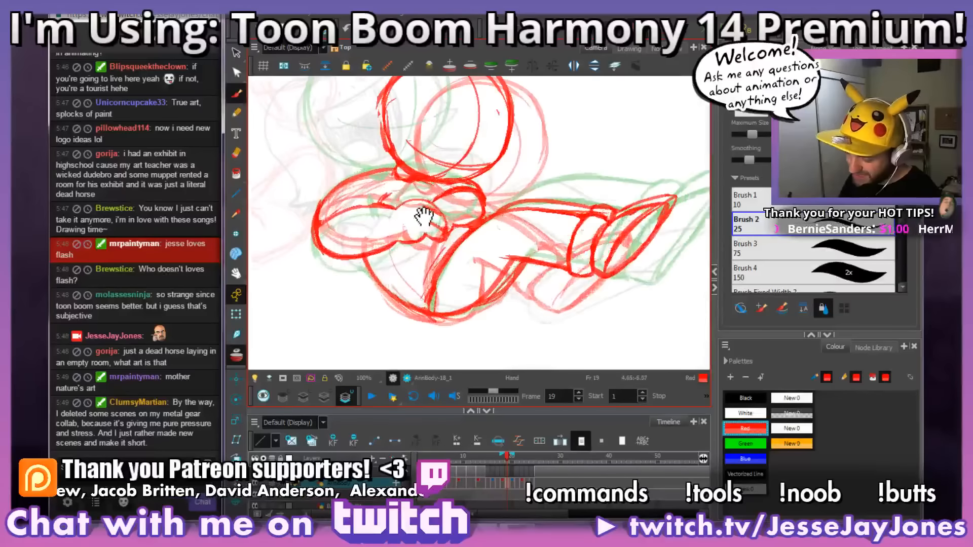
{"action": "left_click_drag", "start_coordinate": [425, 222], "coordinate": [443, 222]}
{"action": "mouse_move", "coordinate": [614, 164]}
{"action": "left_mouse_down"}
{"action": "mouse_move", "coordinate": [603, 215]}
{"action": "mouse_move", "coordinate": [626, 241]}
{"action": "left_mouse_up"}
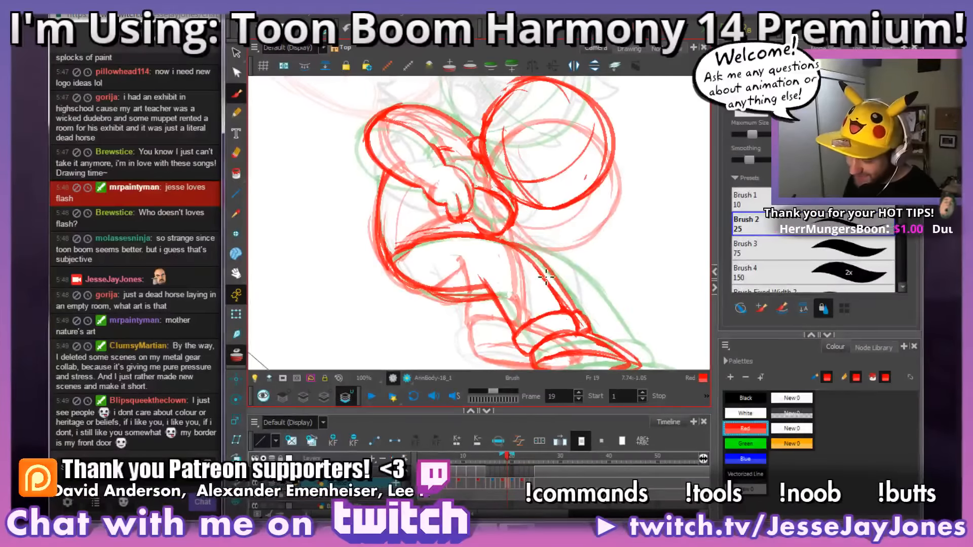
{"action": "left_click_drag", "start_coordinate": [586, 283], "coordinate": [626, 279]}
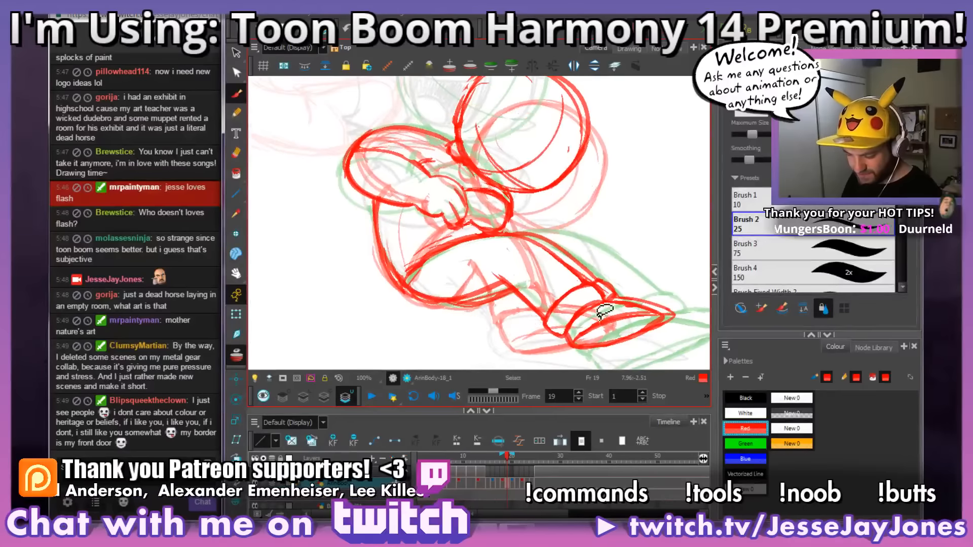
{"action": "left_click_drag", "start_coordinate": [605, 314], "coordinate": [617, 285]}
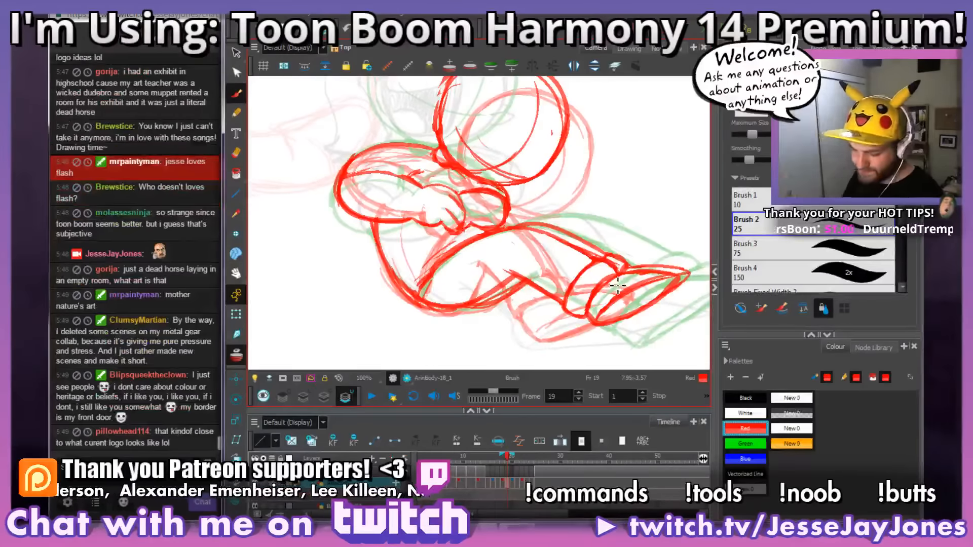
{"action": "left_click_drag", "start_coordinate": [532, 315], "coordinate": [571, 276]}
{"action": "mouse_move", "coordinate": [554, 293]}
{"action": "left_mouse_down"}
{"action": "mouse_move", "coordinate": [534, 308]}
{"action": "mouse_move", "coordinate": [499, 278]}
{"action": "mouse_move", "coordinate": [535, 284]}
{"action": "left_mouse_up"}
{"action": "key", "text": "1"}
{"action": "key", "text": "1"}
{"action": "key", "text": "1"}
{"action": "key", "text": "2"}
{"action": "key", "text": "2"}
{"action": "key", "text": "2"}
{"action": "key", "text": "2"}
{"action": "left_click_drag", "start_coordinate": [452, 318], "coordinate": [471, 274]}
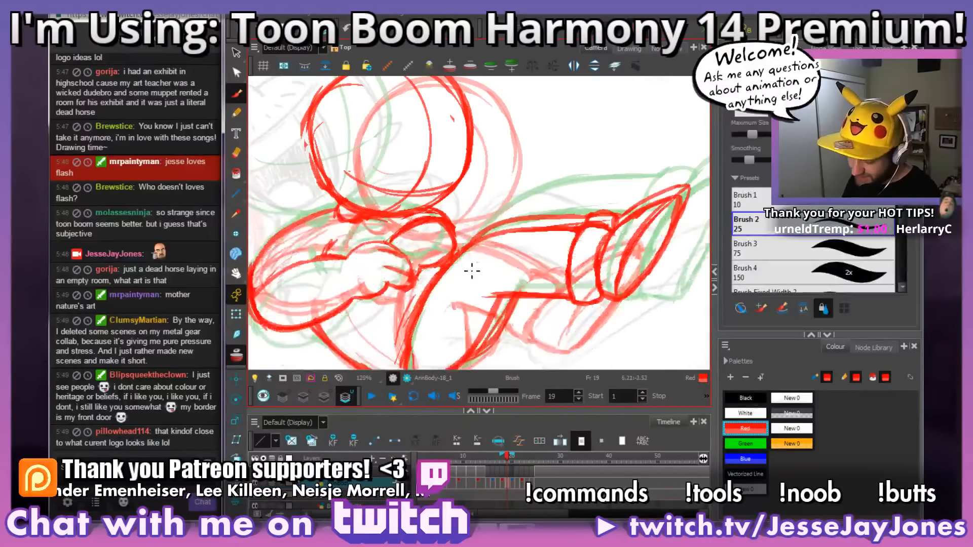
{"action": "key", "text": "1"}
{"action": "key", "text": "1"}
{"action": "key", "text": "1"}
{"action": "left_click_drag", "start_coordinate": [556, 291], "coordinate": [518, 296]}
{"action": "key", "text": "2"}
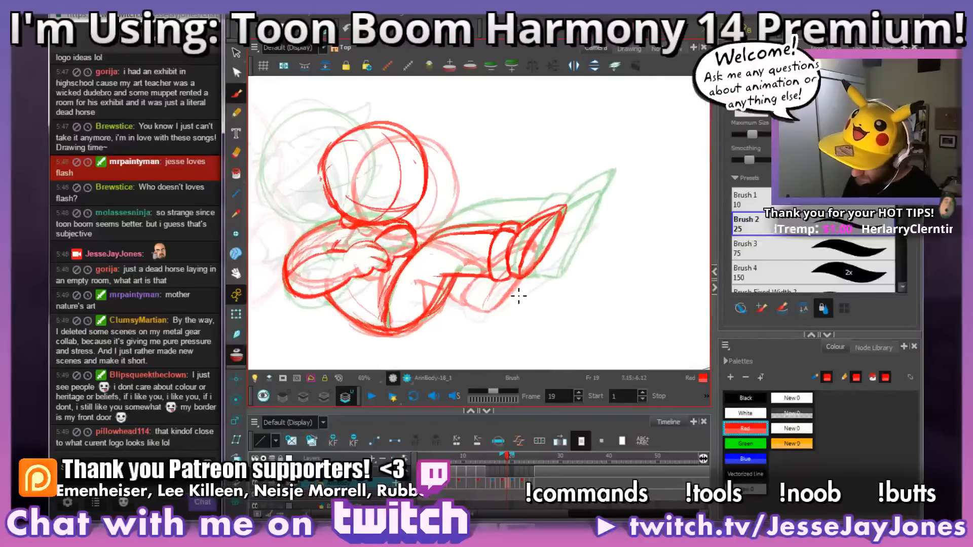
Step: Touch up the red lines between the folded hand and the bent elbow on frame 19 with the Brush
{"action": "key", "text": "2"}
{"action": "key", "text": "2"}
{"action": "key", "text": "2"}
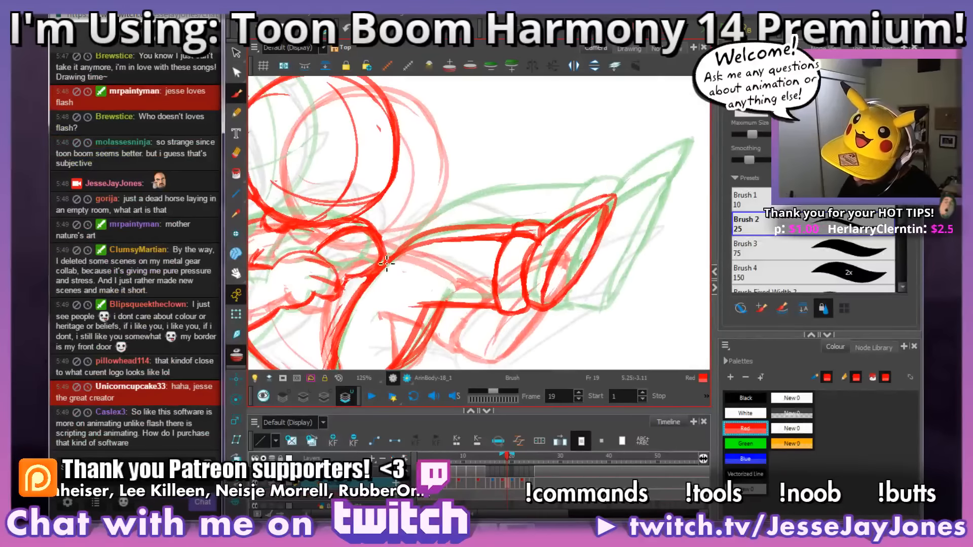
{"action": "key", "text": "alt+b"}
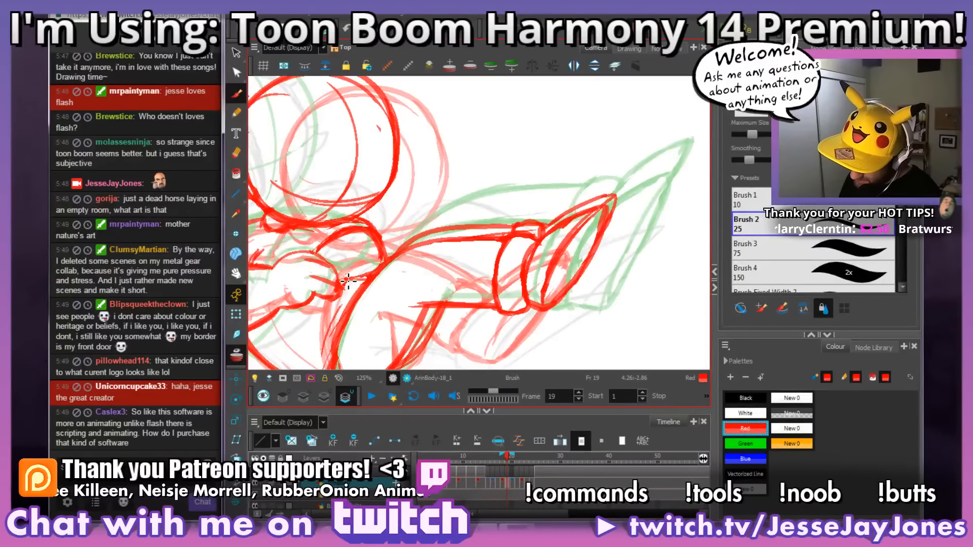
{"action": "left_click_drag", "start_coordinate": [459, 210], "coordinate": [510, 175]}
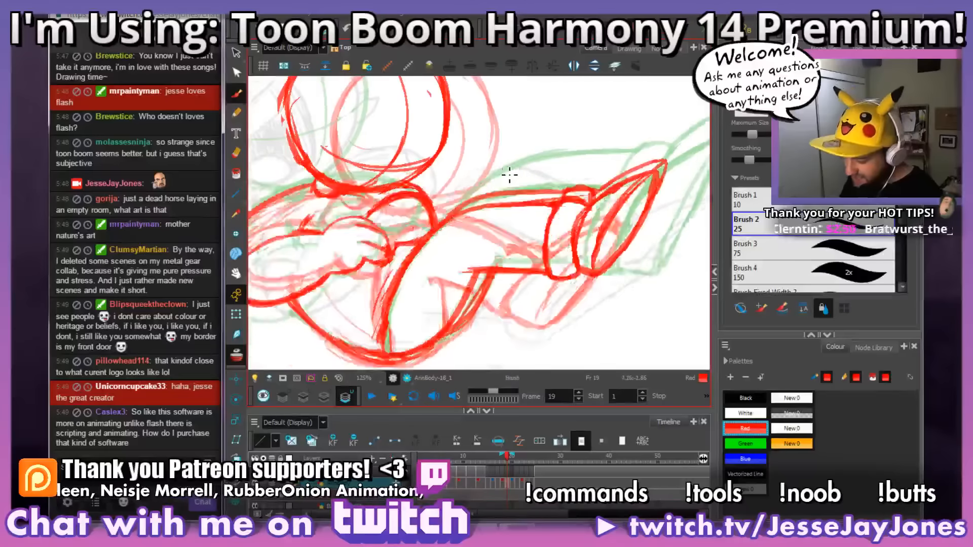
Step: Clean up the overlapping lines where the elbow meets the raised thigh on frame 19 with the Eraser
{"action": "key", "text": "1"}
{"action": "key", "text": "1"}
{"action": "key", "text": "2"}
{"action": "key", "text": "2"}
{"action": "key", "text": "2"}
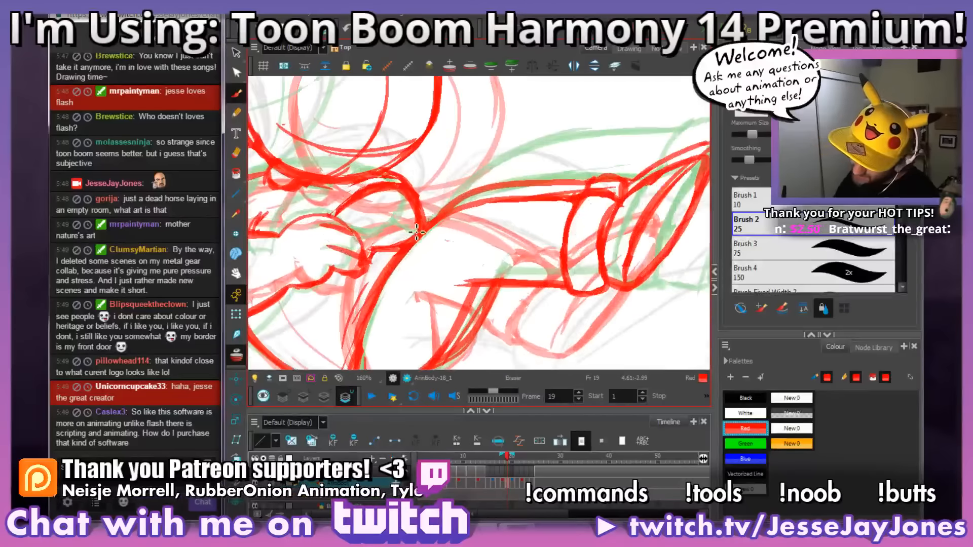
{"action": "key", "text": "1"}
{"action": "key", "text": "1"}
{"action": "key", "text": "1"}
{"action": "key", "text": "1"}
{"action": "mouse_move", "coordinate": [471, 237]}
{"action": "left_mouse_down"}
{"action": "mouse_move", "coordinate": [519, 267]}
{"action": "mouse_move", "coordinate": [483, 260]}
{"action": "mouse_move", "coordinate": [433, 287]}
{"action": "mouse_move", "coordinate": [460, 263]}
{"action": "left_mouse_up"}
{"action": "key", "text": "2"}
{"action": "key", "text": "2"}
{"action": "key", "text": "2"}
{"action": "key", "text": "2"}
{"action": "key", "text": "alt+e"}
{"action": "left_click_drag", "start_coordinate": [539, 318], "coordinate": [464, 337]}
Step: Examine the proportions of frame 19's head, body and legs at several angles and magnifications
{"action": "key", "text": "alt+s"}
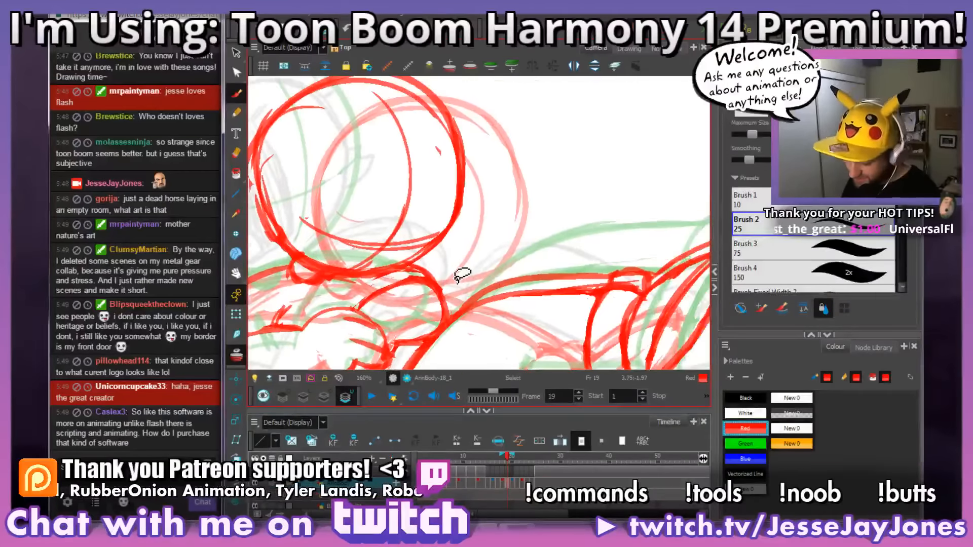
{"action": "key", "text": "1"}
{"action": "key", "text": "1"}
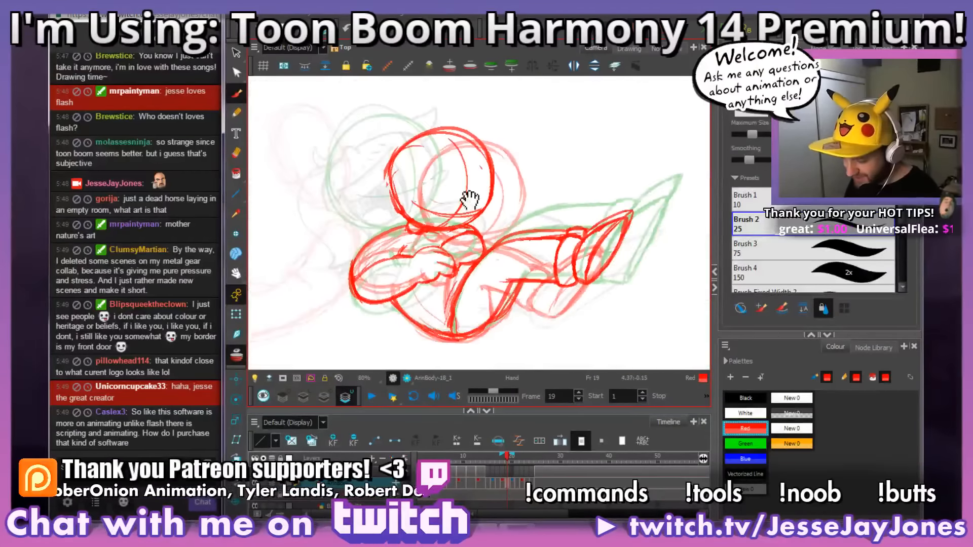
{"action": "left_click_drag", "start_coordinate": [540, 259], "coordinate": [463, 266]}
{"action": "left_click_drag", "start_coordinate": [601, 259], "coordinate": [610, 285]}
{"action": "mouse_move", "coordinate": [460, 276]}
{"action": "left_mouse_down"}
{"action": "mouse_move", "coordinate": [566, 279]}
{"action": "mouse_move", "coordinate": [581, 258]}
{"action": "mouse_move", "coordinate": [596, 261]}
{"action": "mouse_move", "coordinate": [599, 277]}
{"action": "mouse_move", "coordinate": [545, 278]}
{"action": "left_mouse_up"}
{"action": "key", "text": "1"}
{"action": "key", "text": "1"}
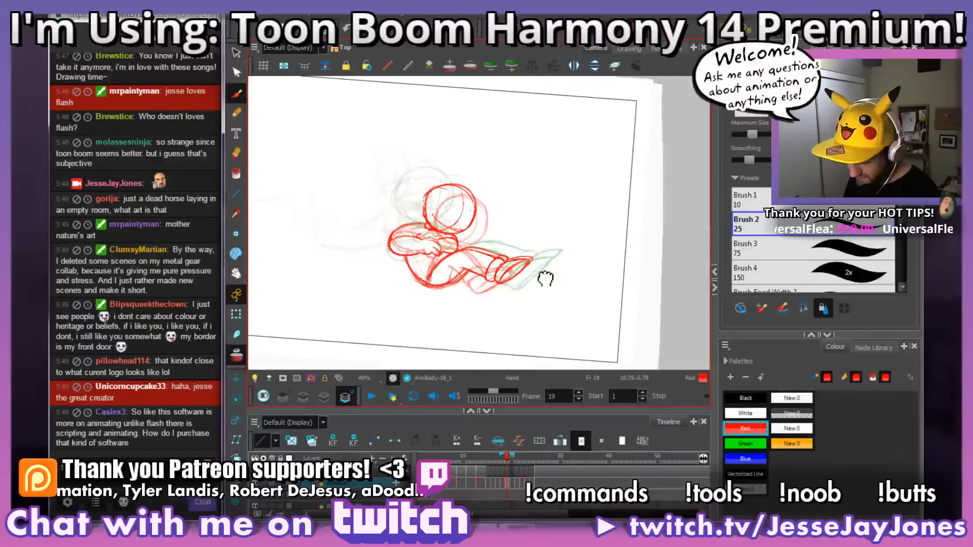
{"action": "key", "text": "2"}
{"action": "key", "text": "2"}
{"action": "key", "text": "2"}
{"action": "key", "text": "2"}
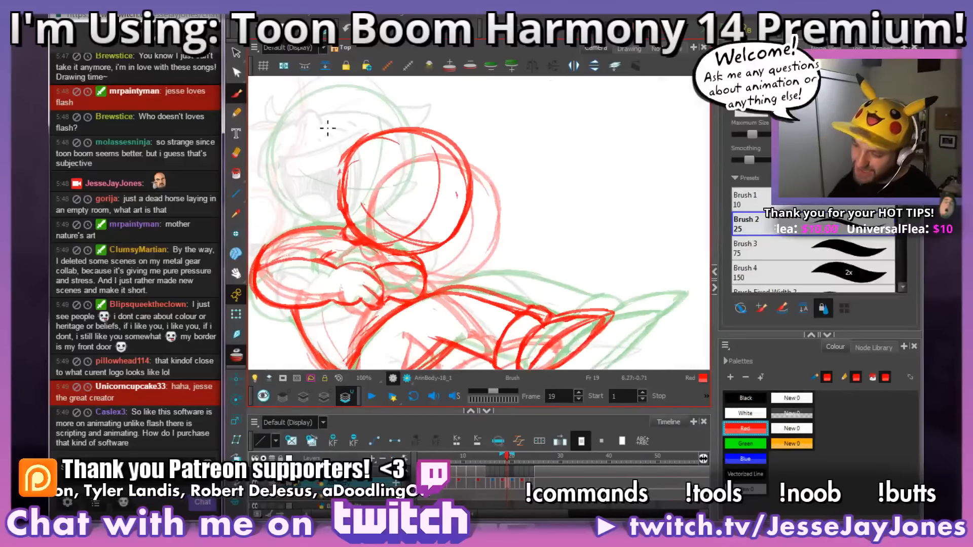
Step: Lasso the head circle on frame 19, enlarge it slightly and reposition it above the shoulders
{"action": "key", "text": "alt+s"}
{"action": "mouse_move", "coordinate": [476, 124]}
{"action": "left_mouse_down"}
{"action": "mouse_move", "coordinate": [492, 162]}
{"action": "mouse_move", "coordinate": [474, 257]}
{"action": "left_mouse_up"}
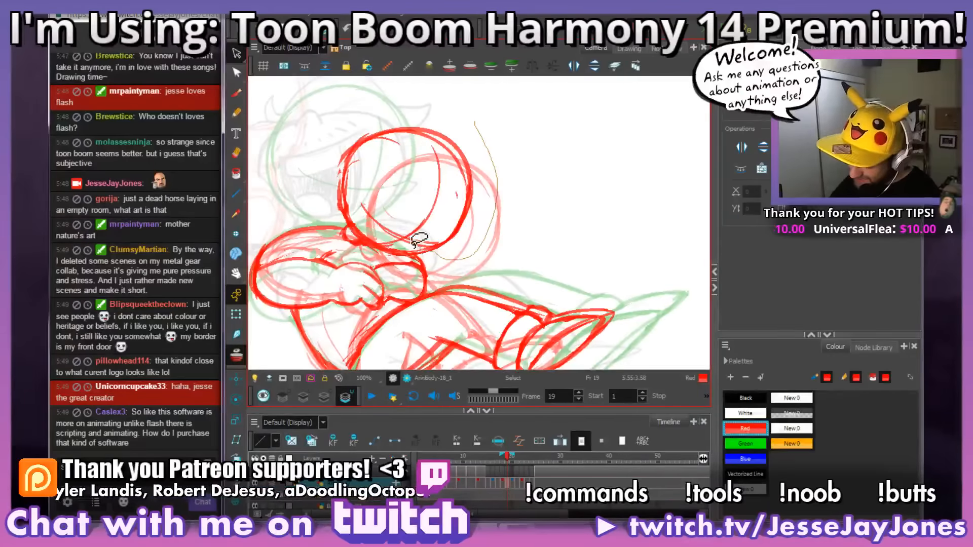
{"action": "left_click_drag", "start_coordinate": [353, 209], "coordinate": [516, 127]}
{"action": "left_click_drag", "start_coordinate": [404, 187], "coordinate": [396, 204]}
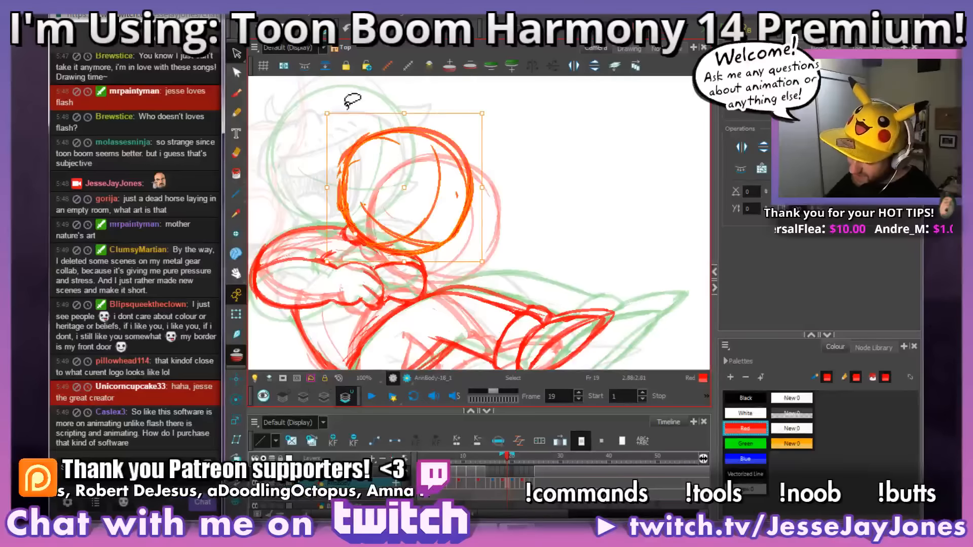
{"action": "left_click_drag", "start_coordinate": [479, 103], "coordinate": [494, 101]}
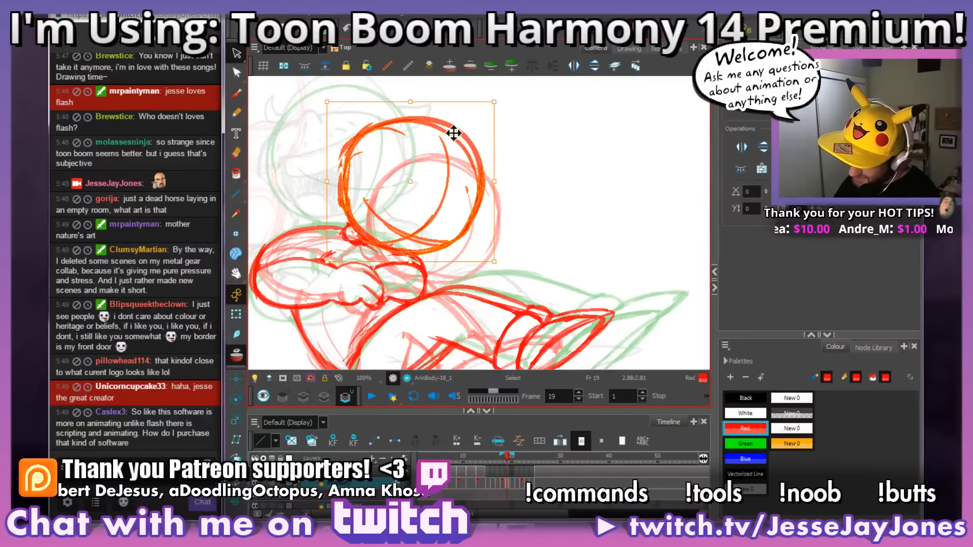
{"action": "left_click_drag", "start_coordinate": [460, 135], "coordinate": [448, 125]}
{"action": "left_click", "coordinate": [563, 149]}
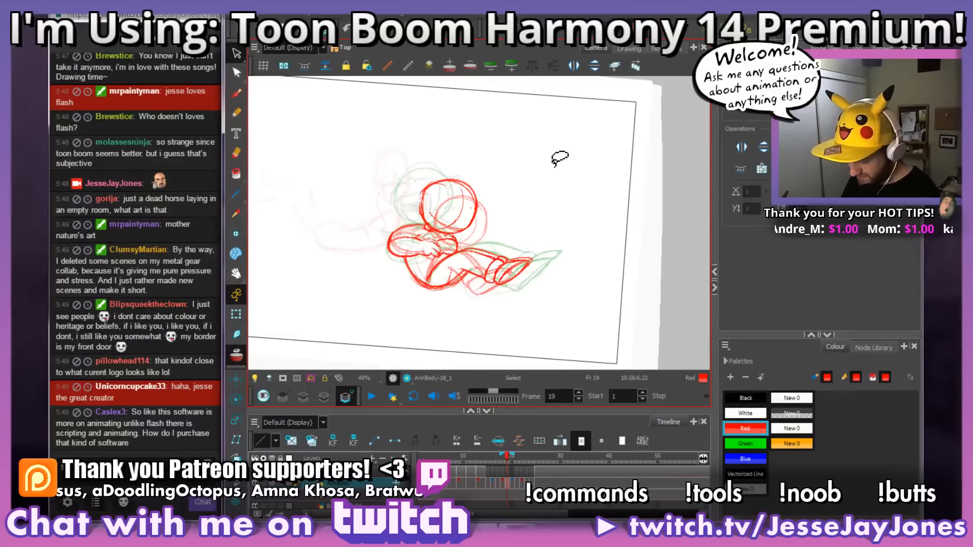
Step: Select frame 19's head again, scale it up a little more and nudge it back over the neck
{"action": "mouse_move", "coordinate": [457, 248]}
{"action": "left_mouse_down"}
{"action": "mouse_move", "coordinate": [346, 216]}
{"action": "mouse_move", "coordinate": [569, 139]}
{"action": "mouse_move", "coordinate": [534, 203]}
{"action": "left_mouse_up"}
{"action": "left_click_drag", "start_coordinate": [486, 97], "coordinate": [500, 83]}
{"action": "left_click_drag", "start_coordinate": [466, 126], "coordinate": [456, 126]}
{"action": "left_click", "coordinate": [548, 169]}
{"action": "key", "text": "1"}
{"action": "key", "text": "1"}
{"action": "key", "text": "1"}
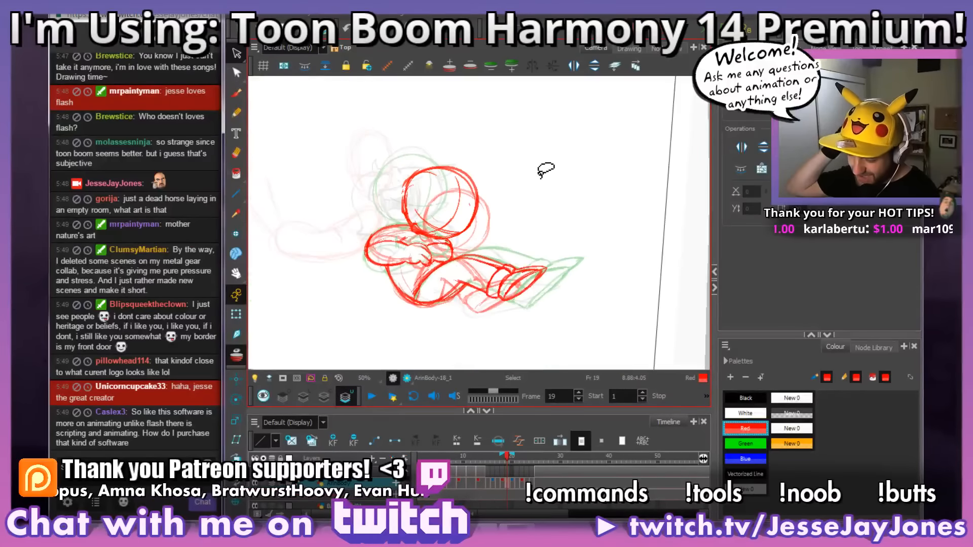
Step: Erase the excess lines along the enlarged head's lower edge beside the neck on frame 19
{"action": "left_click", "coordinate": [237, 93]}
{"action": "key", "text": "2"}
{"action": "key", "text": "2"}
{"action": "key", "text": "2"}
{"action": "key", "text": "2"}
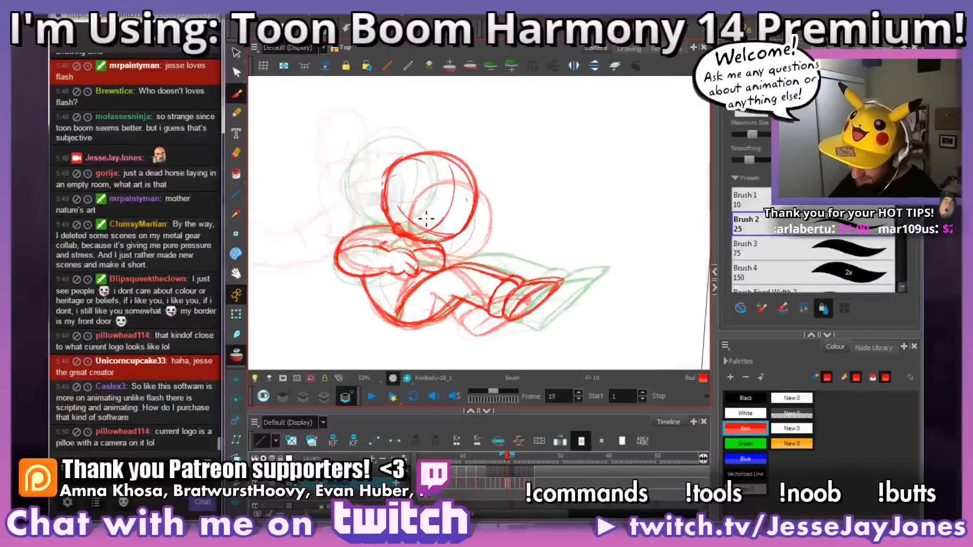
{"action": "key", "text": "space"}
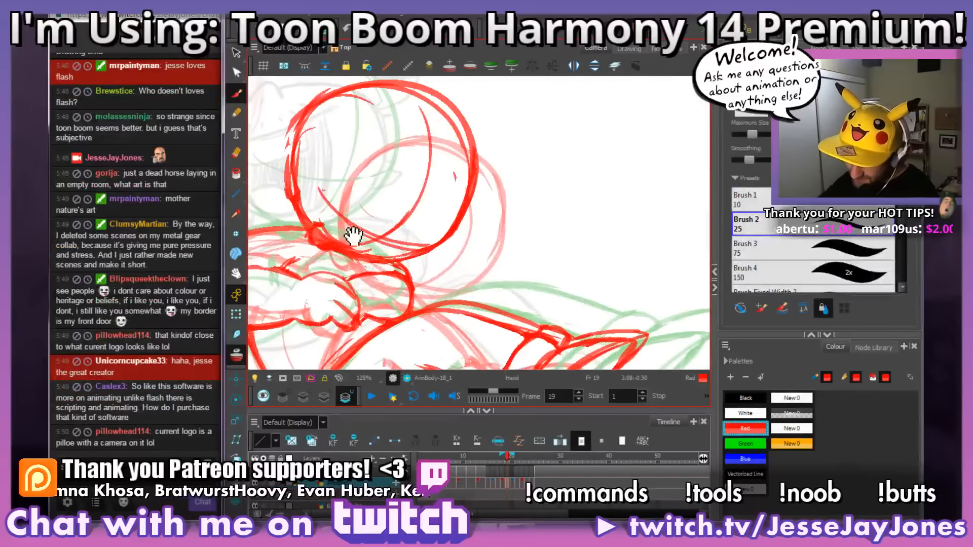
{"action": "mouse_move", "coordinate": [353, 235]}
{"action": "left_mouse_down"}
{"action": "mouse_move", "coordinate": [366, 244]}
{"action": "mouse_move", "coordinate": [347, 230]}
{"action": "left_mouse_up"}
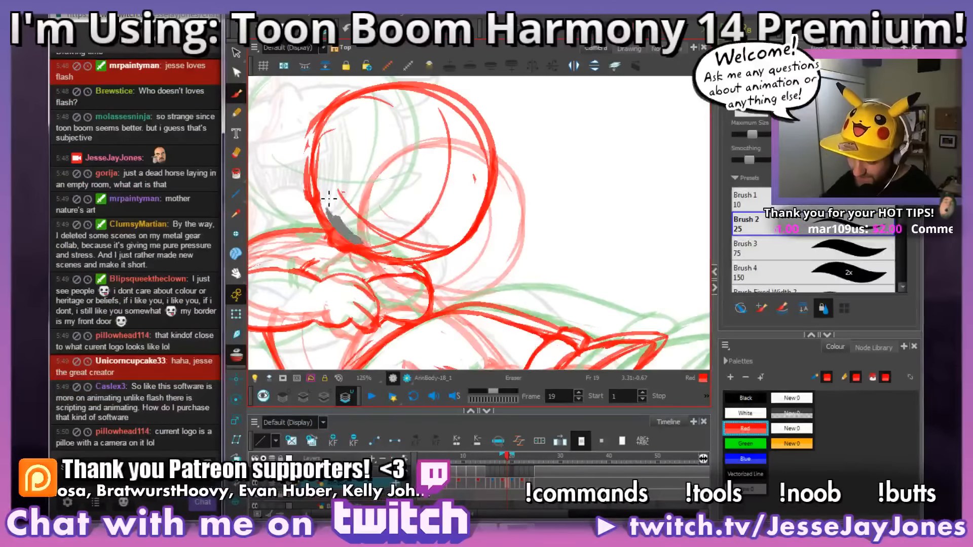
{"action": "key", "text": "1"}
{"action": "key", "text": "1"}
{"action": "key", "text": "1"}
Step: Clean up the lines where the chin overlaps the collar and folded arms on frame 19
{"action": "key", "text": "space"}
{"action": "left_click_drag", "start_coordinate": [502, 253], "coordinate": [543, 250]}
{"action": "key", "text": "2"}
{"action": "key", "text": "2"}
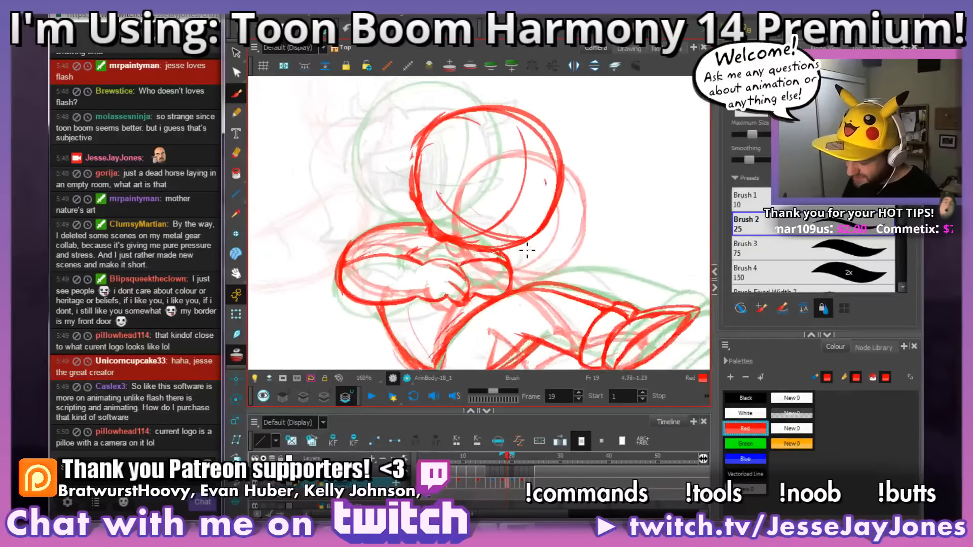
{"action": "key", "text": "2"}
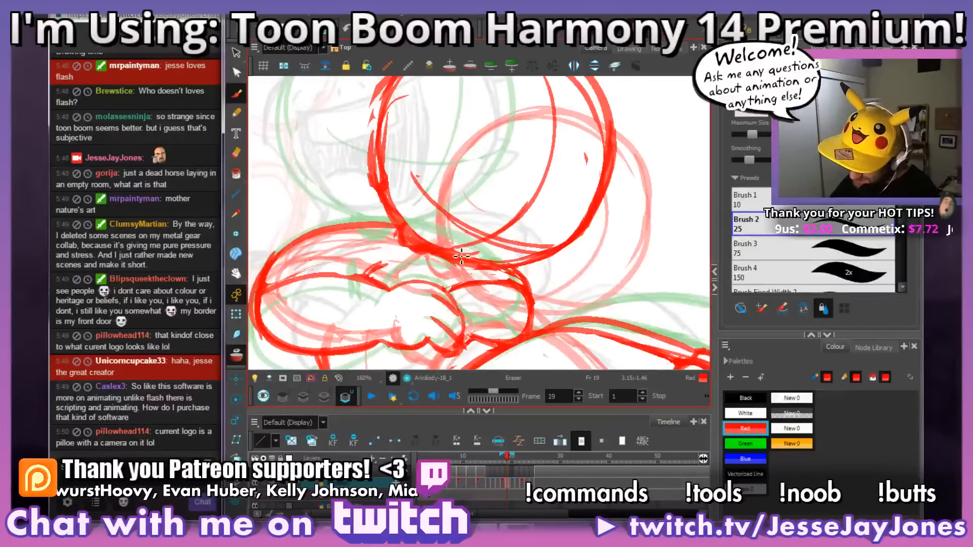
{"action": "key", "text": "1"}
{"action": "key", "text": "1"}
{"action": "key", "text": "1"}
{"action": "key", "text": "1"}
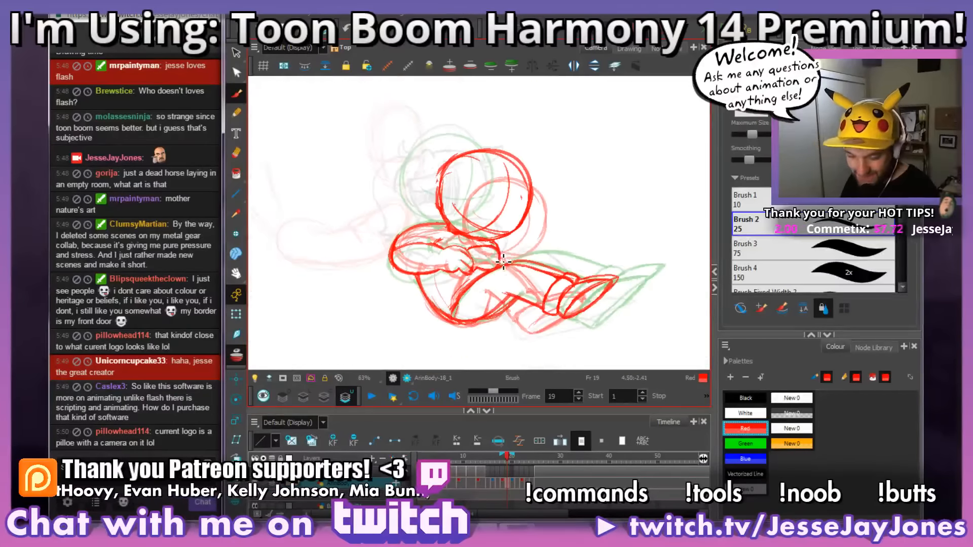
Step: Flip back and forth through frames 18 to 22 to check how the head, arms and legs move between drawings
{"action": "left_click_drag", "start_coordinate": [503, 262], "coordinate": [458, 266]}
{"action": "left_click_drag", "start_coordinate": [547, 284], "coordinate": [569, 247]}
{"action": "mouse_move", "coordinate": [550, 314]}
{"action": "left_mouse_down"}
{"action": "mouse_move", "coordinate": [532, 299]}
{"action": "mouse_move", "coordinate": [557, 311]}
{"action": "left_mouse_up"}
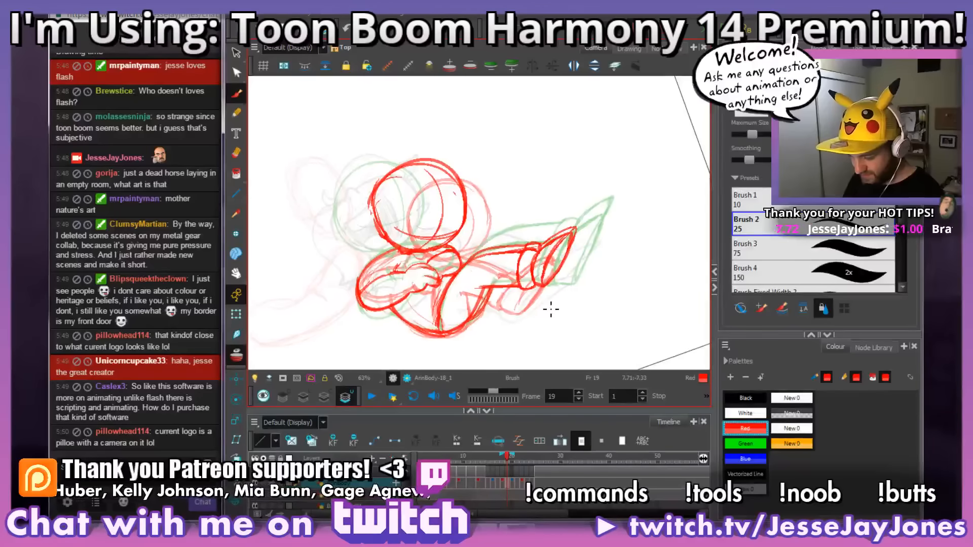
{"action": "key", "text": "comma"}
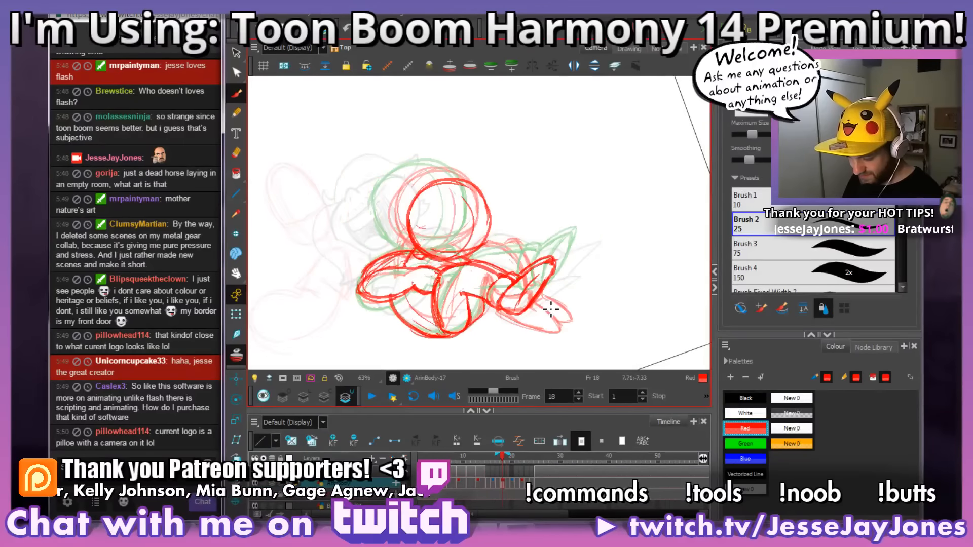
{"action": "key", "text": "period"}
{"action": "key", "text": "period"}
{"action": "key", "text": "comma"}
{"action": "key", "text": "comma"}
{"action": "key", "text": "comma"}
{"action": "key", "text": "period"}
{"action": "key", "text": "period"}
{"action": "key", "text": "period"}
{"action": "key", "text": "period"}
{"action": "key", "text": "comma"}
{"action": "key", "text": "comma"}
{"action": "key", "text": "comma"}
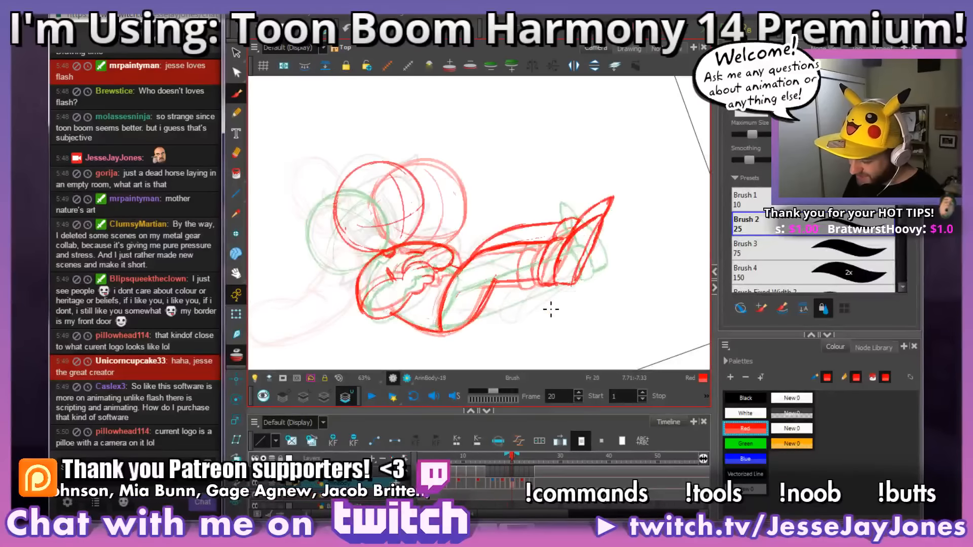
{"action": "key", "text": "period"}
{"action": "key", "text": "period"}
{"action": "key", "text": "period"}
{"action": "key", "text": "period"}
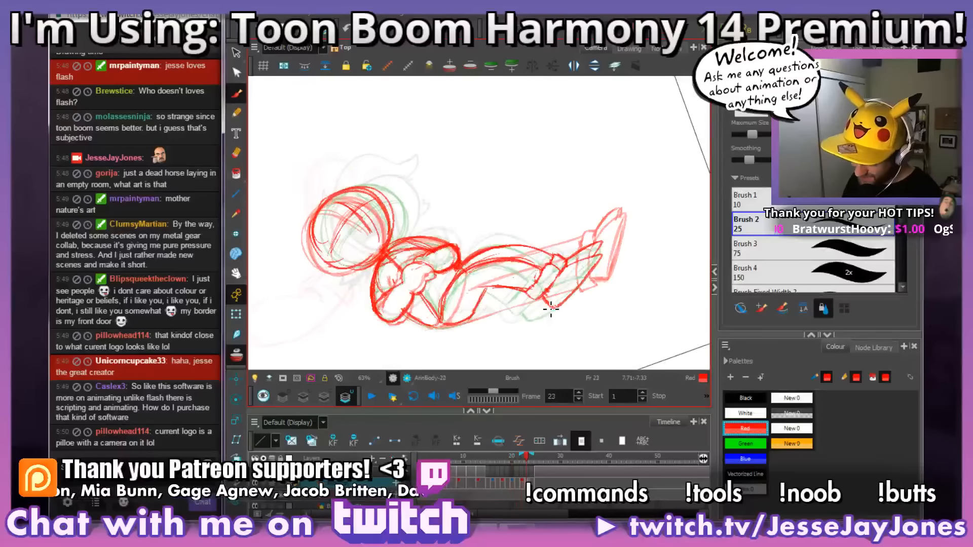
{"action": "key", "text": "comma"}
{"action": "key", "text": "comma"}
{"action": "key", "text": "comma"}
{"action": "key", "text": "period"}
{"action": "key", "text": "period"}
{"action": "key", "text": "period"}
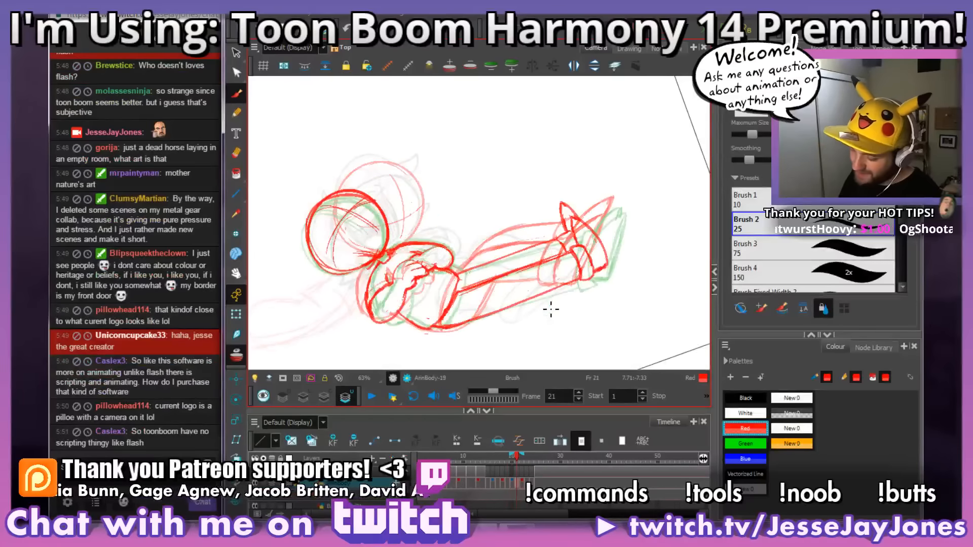
{"action": "key", "text": "comma"}
{"action": "key", "text": "comma"}
{"action": "key", "text": "comma"}
{"action": "key", "text": "comma"}
{"action": "key", "text": "comma"}
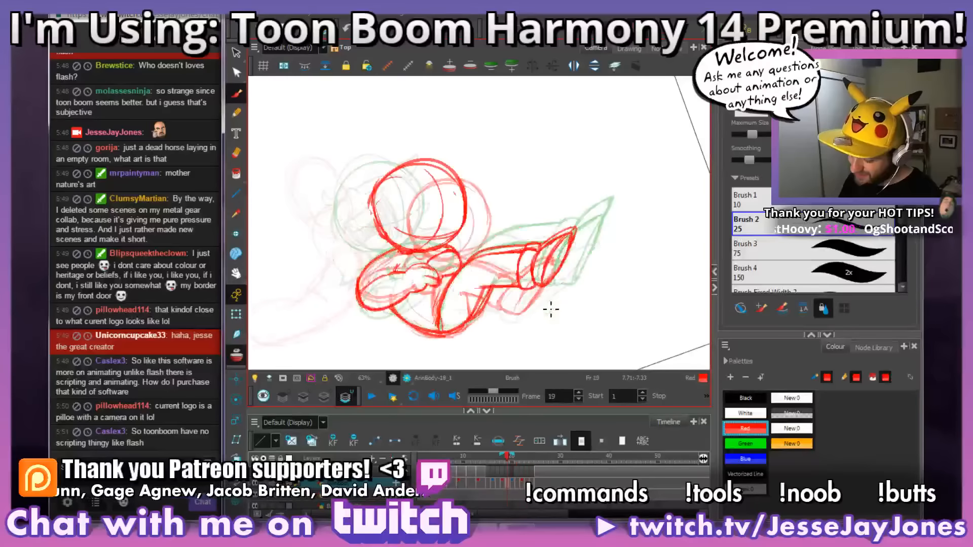
{"action": "key", "text": "period"}
{"action": "key", "text": "period"}
{"action": "key", "text": "period"}
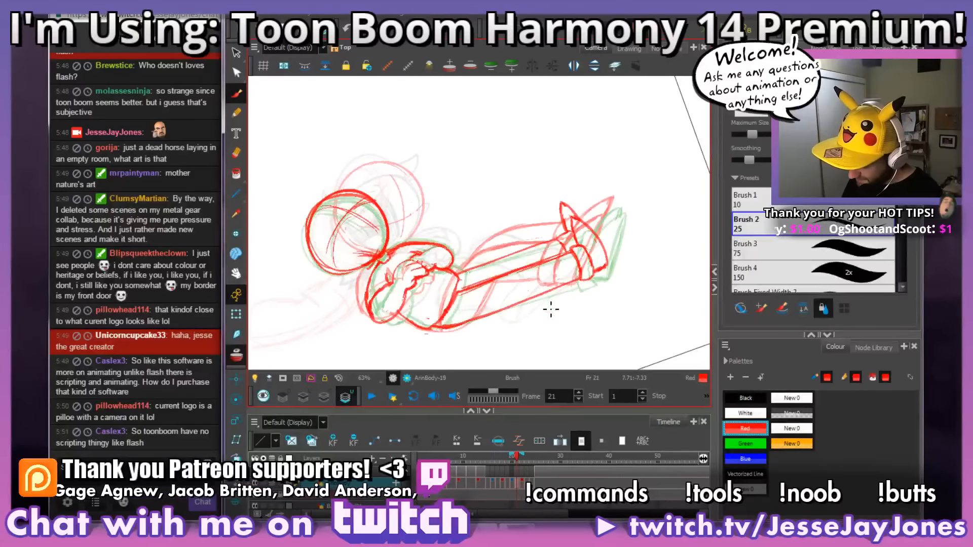
{"action": "key", "text": "period"}
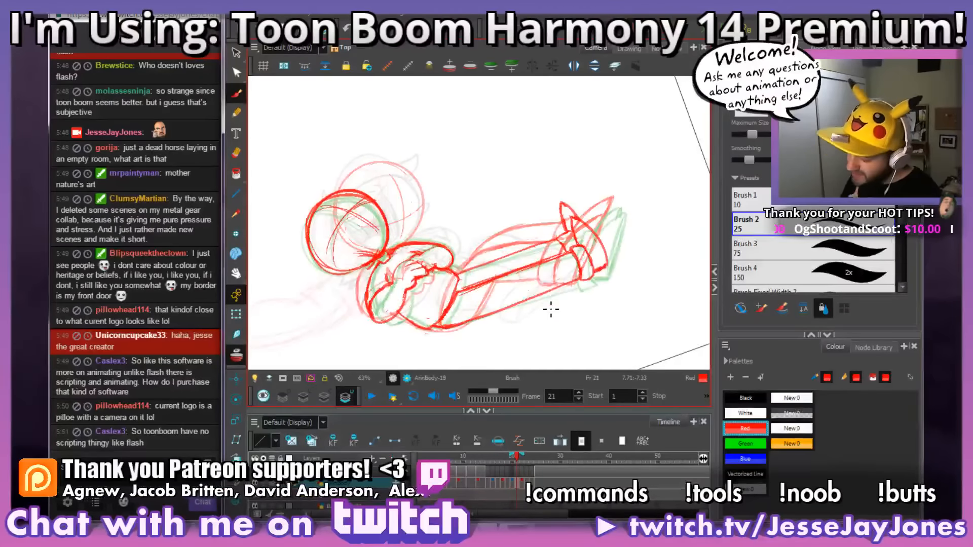
Step: Examine frame 21's outstretched legs and feet against the onion-skinned drawings at different view angles
{"action": "left_click_drag", "start_coordinate": [470, 352], "coordinate": [487, 317]}
{"action": "mouse_move", "coordinate": [626, 208]}
{"action": "left_mouse_down"}
{"action": "mouse_move", "coordinate": [618, 284]}
{"action": "mouse_move", "coordinate": [499, 276]}
{"action": "left_mouse_up"}
{"action": "left_click_drag", "start_coordinate": [424, 315], "coordinate": [484, 318]}
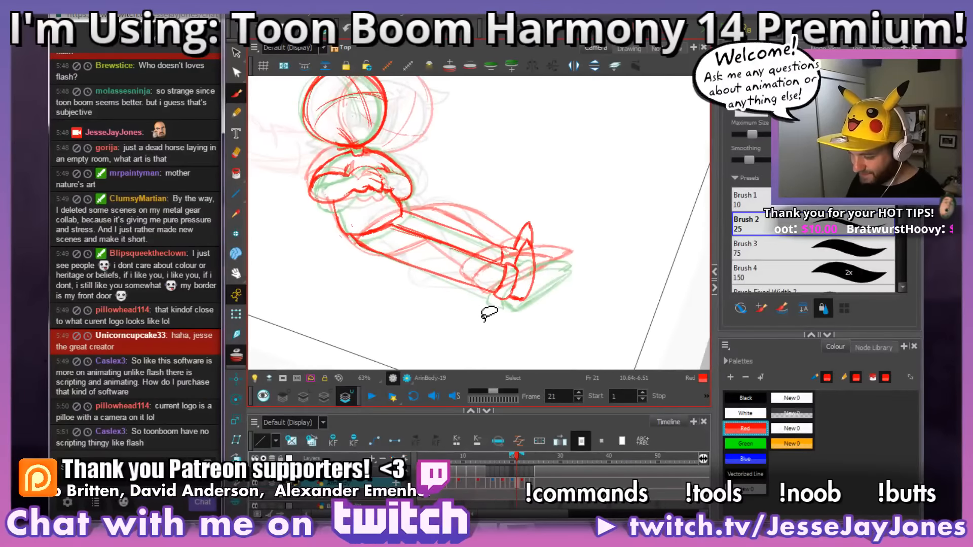
{"action": "mouse_move", "coordinate": [504, 278]}
{"action": "left_mouse_down"}
{"action": "mouse_move", "coordinate": [537, 263]}
{"action": "mouse_move", "coordinate": [564, 271]}
{"action": "left_mouse_up"}
{"action": "left_click_drag", "start_coordinate": [407, 189], "coordinate": [427, 195]}
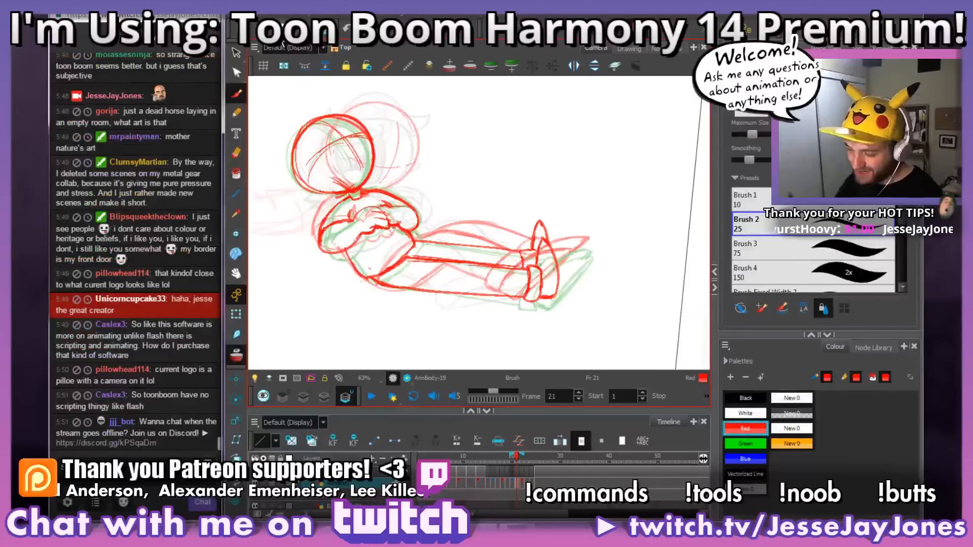
{"action": "left_click_drag", "start_coordinate": [581, 297], "coordinate": [566, 303]}
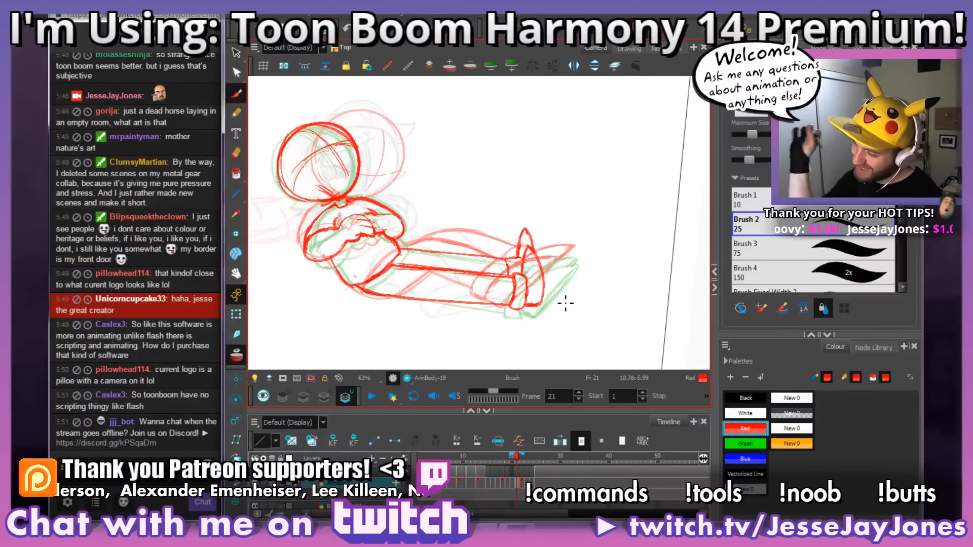
{"action": "mouse_move", "coordinate": [450, 304]}
{"action": "left_mouse_down"}
{"action": "mouse_move", "coordinate": [434, 304]}
{"action": "mouse_move", "coordinate": [444, 301]}
{"action": "mouse_move", "coordinate": [413, 337]}
{"action": "mouse_move", "coordinate": [373, 354]}
{"action": "left_mouse_up"}
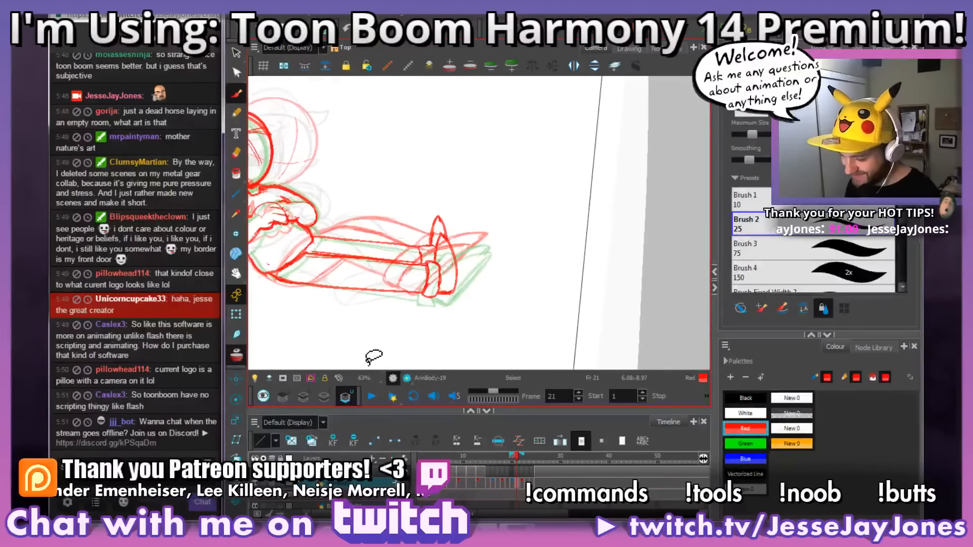
{"action": "left_click_drag", "start_coordinate": [367, 314], "coordinate": [450, 297]}
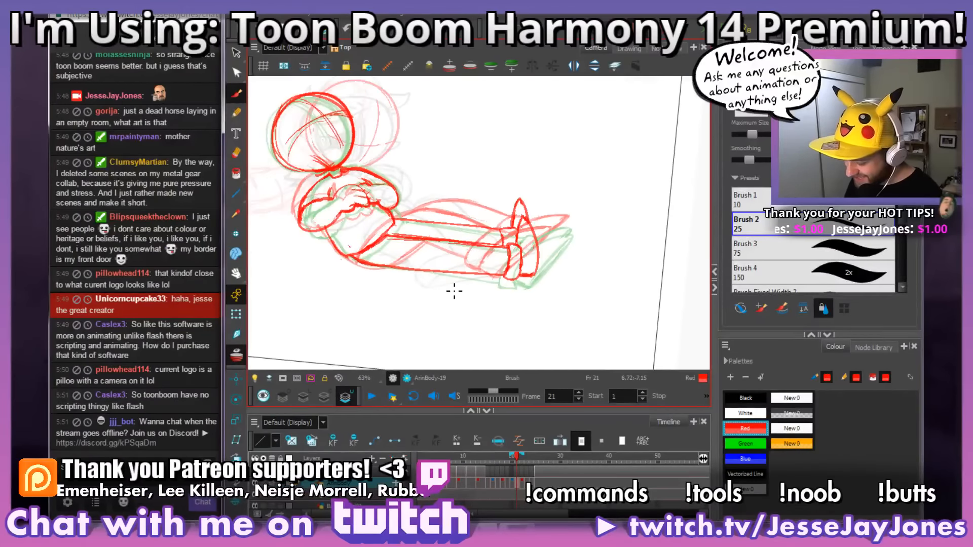
Step: Flip through the drawings between frames 17 and 25 to review the motion into the final reclining pose
{"action": "key", "text": "comma"}
{"action": "key", "text": "comma"}
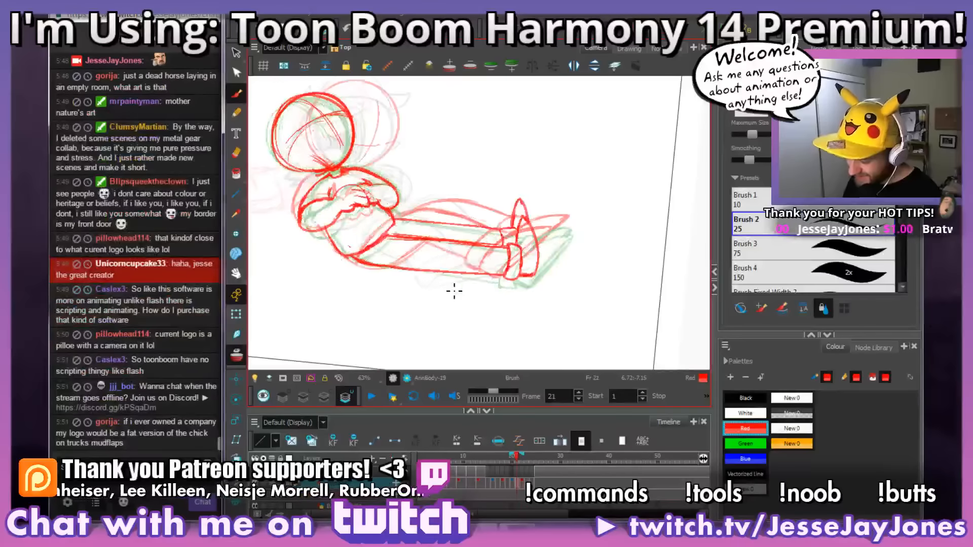
{"action": "key", "text": "comma"}
{"action": "key", "text": "comma"}
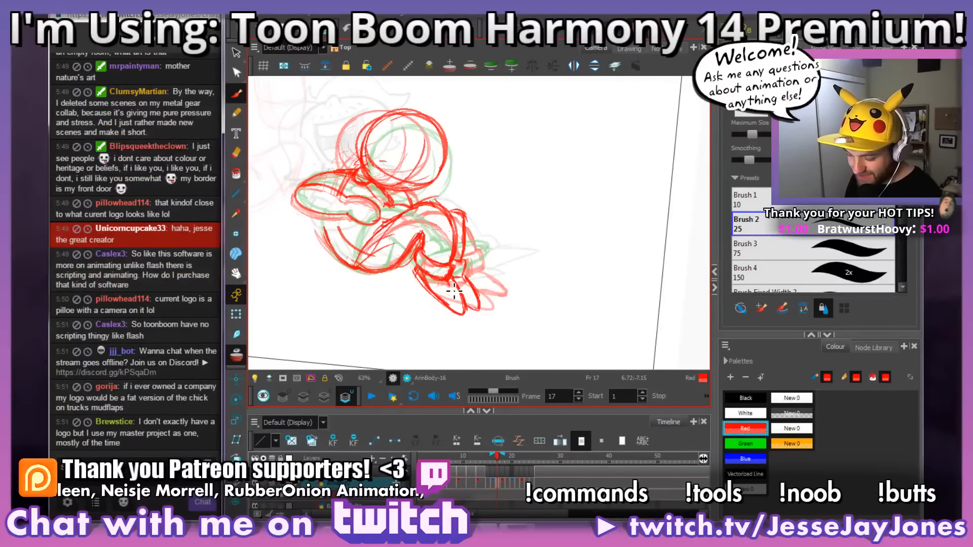
{"action": "key", "text": "period"}
{"action": "key", "text": "period"}
{"action": "key", "text": "period"}
{"action": "key", "text": "period"}
{"action": "key", "text": "period"}
{"action": "key", "text": "period"}
{"action": "key", "text": "period"}
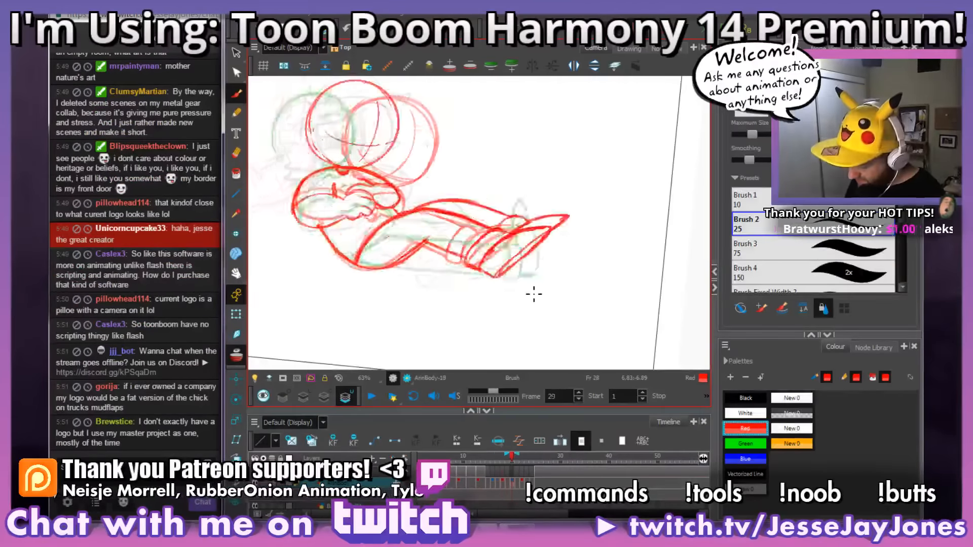
{"action": "key", "text": "comma"}
{"action": "key", "text": "comma"}
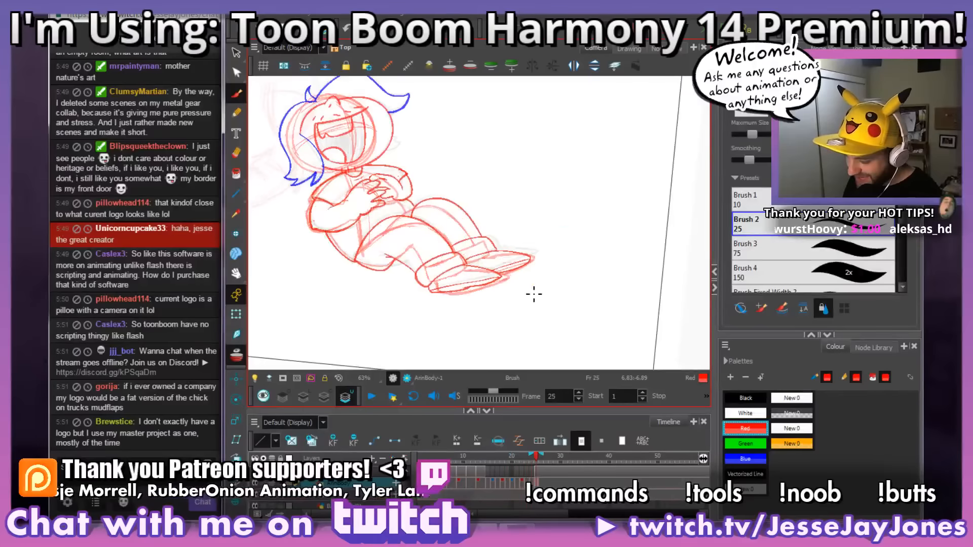
Step: Flip back and forth through frames 21 to 25 to compare the head, arms and legs settling into the reclining pose
{"action": "key", "text": "period"}
{"action": "key", "text": "period"}
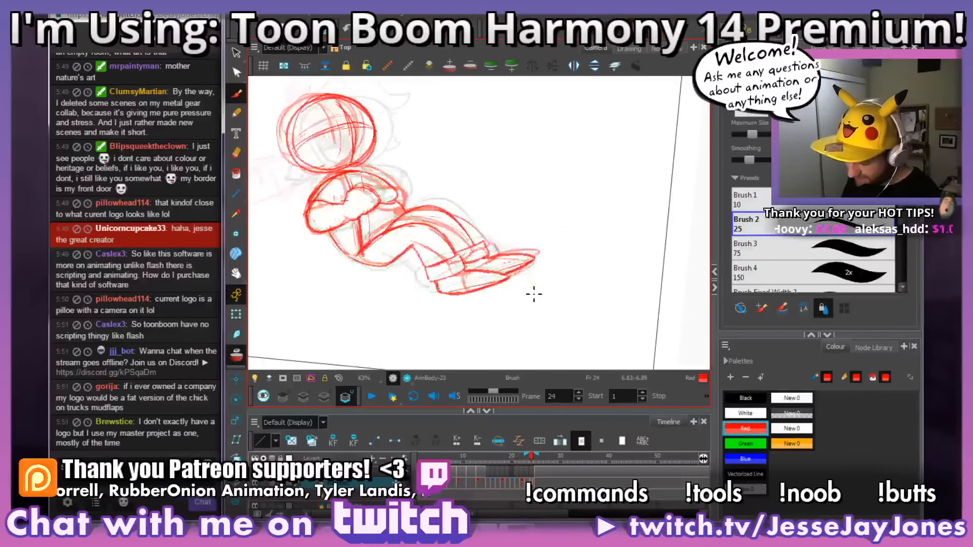
{"action": "key", "text": "comma"}
{"action": "key", "text": "comma"}
{"action": "key", "text": "comma"}
{"action": "key", "text": "period"}
{"action": "key", "text": "period"}
{"action": "key", "text": "period"}
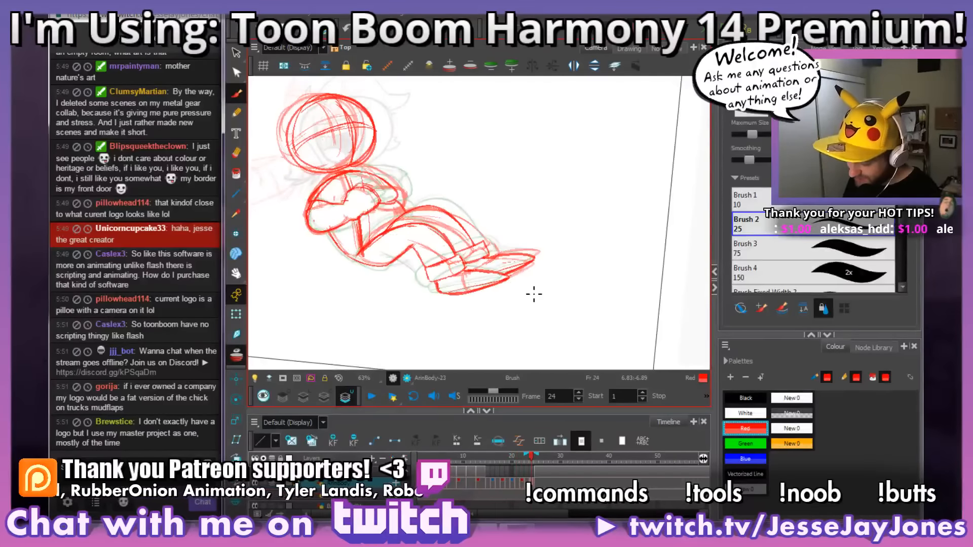
Step: Examine frame 24's folded-arm drawing against the onion-skinned neighbouring drawings
{"action": "key", "text": "space"}
{"action": "left_click_drag", "start_coordinate": [419, 176], "coordinate": [467, 212]}
{"action": "key", "text": "space"}
{"action": "left_click_drag", "start_coordinate": [404, 158], "coordinate": [446, 165]}
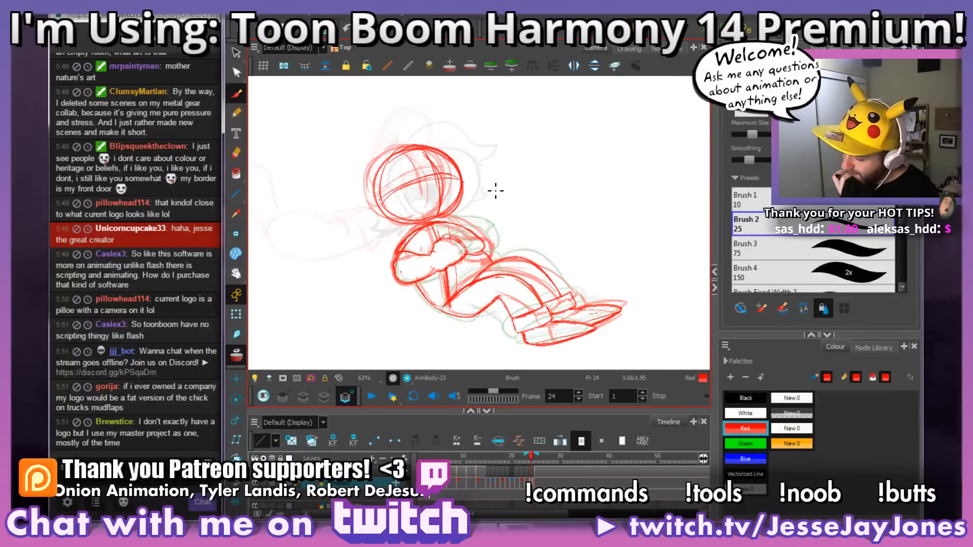
{"action": "key", "text": "space"}
{"action": "mouse_move", "coordinate": [542, 282]}
{"action": "left_mouse_down"}
{"action": "mouse_move", "coordinate": [502, 277]}
{"action": "mouse_move", "coordinate": [527, 287]}
{"action": "mouse_move", "coordinate": [523, 267]}
{"action": "mouse_move", "coordinate": [549, 292]}
{"action": "mouse_move", "coordinate": [533, 291]}
{"action": "left_mouse_up"}
{"action": "key", "text": "space"}
{"action": "key", "text": "space"}
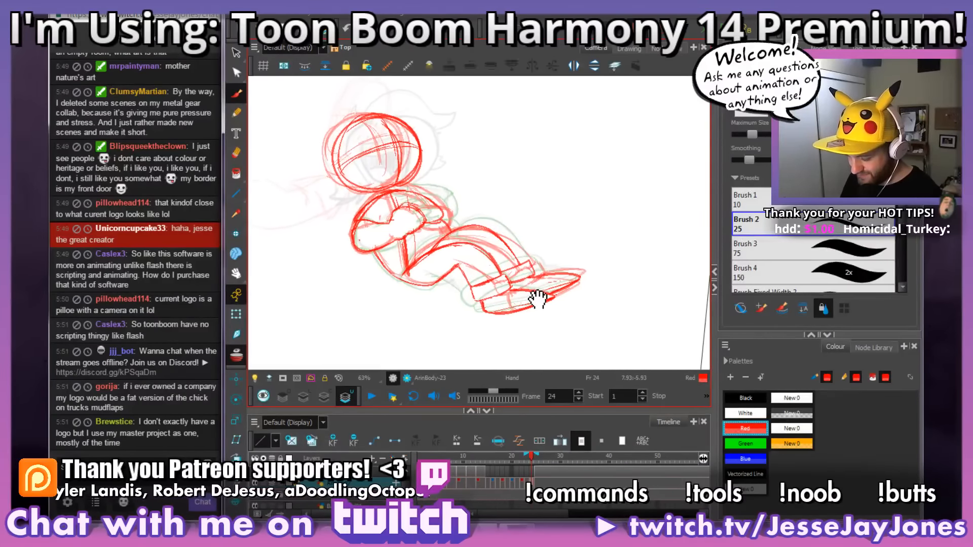
{"action": "key", "text": "."}
{"action": "key", "text": "."}
{"action": "key", "text": "."}
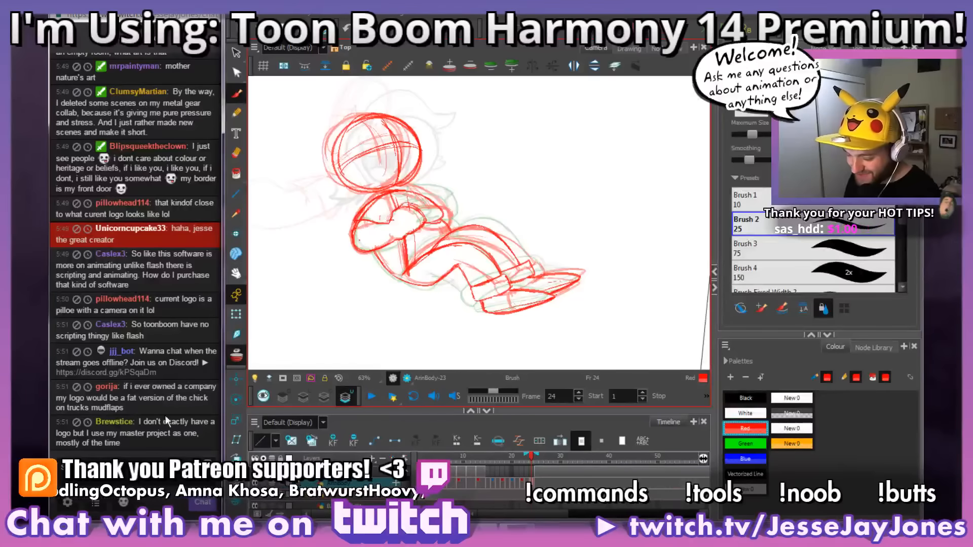
{"action": "key", "text": "space"}
{"action": "left_click_drag", "start_coordinate": [523, 231], "coordinate": [488, 220]}
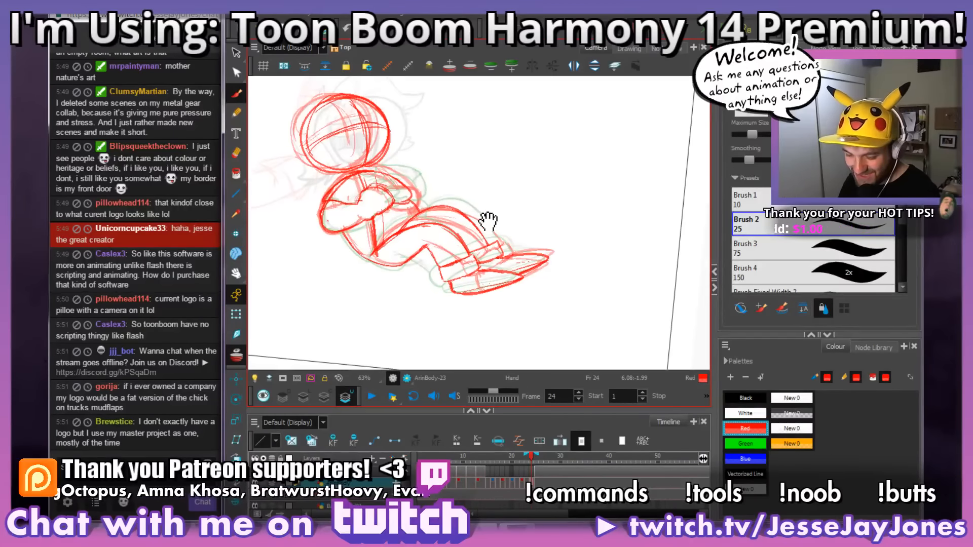
{"action": "key", "text": "space"}
{"action": "left_click_drag", "start_coordinate": [441, 292], "coordinate": [481, 272]}
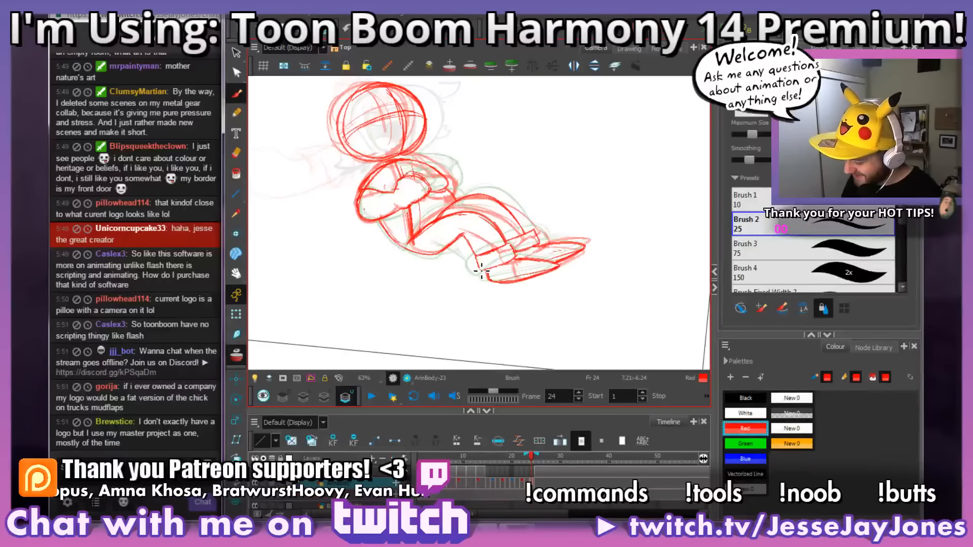
Step: Compare frame 24's bent legs and feet with the drawings on frames 22 to 25
{"action": "key", "text": "period"}
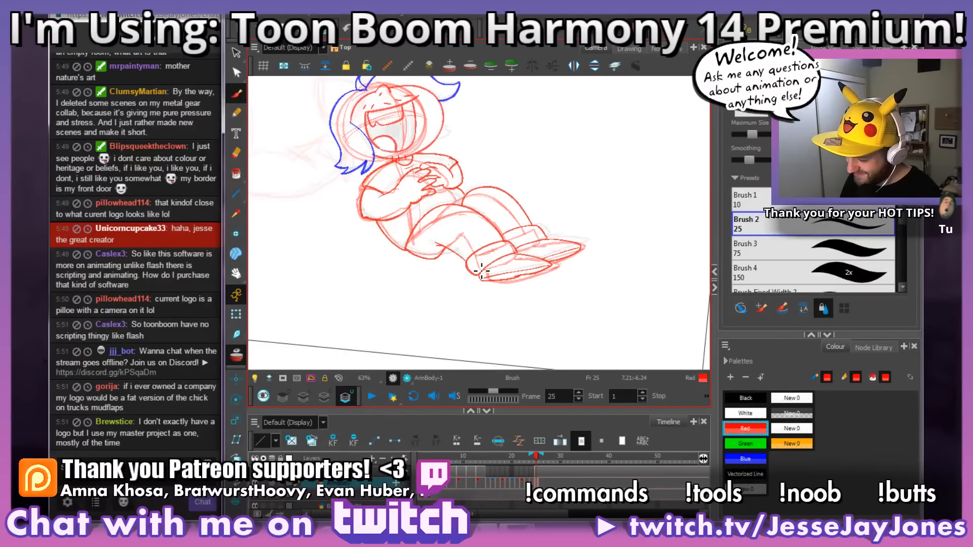
{"action": "key", "text": "comma"}
{"action": "key", "text": "comma"}
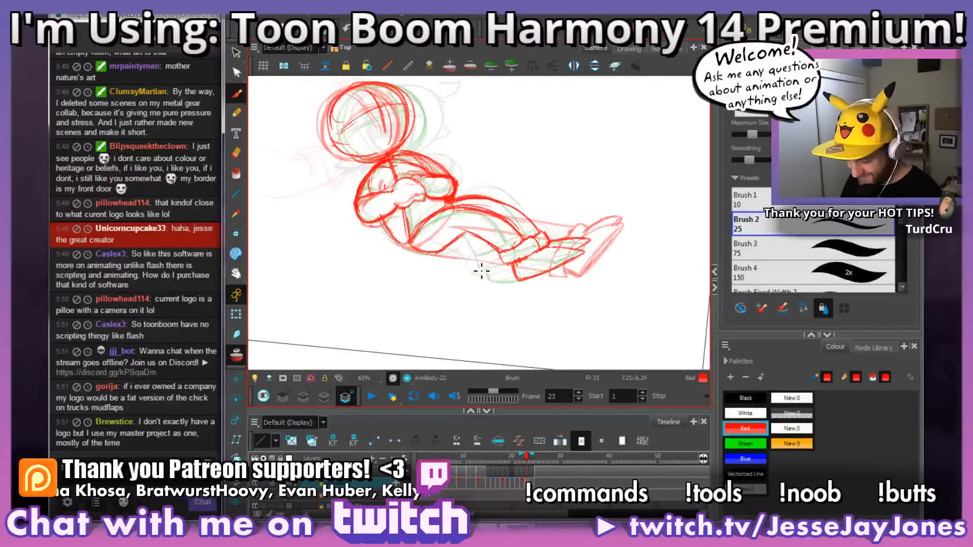
{"action": "key", "text": "comma"}
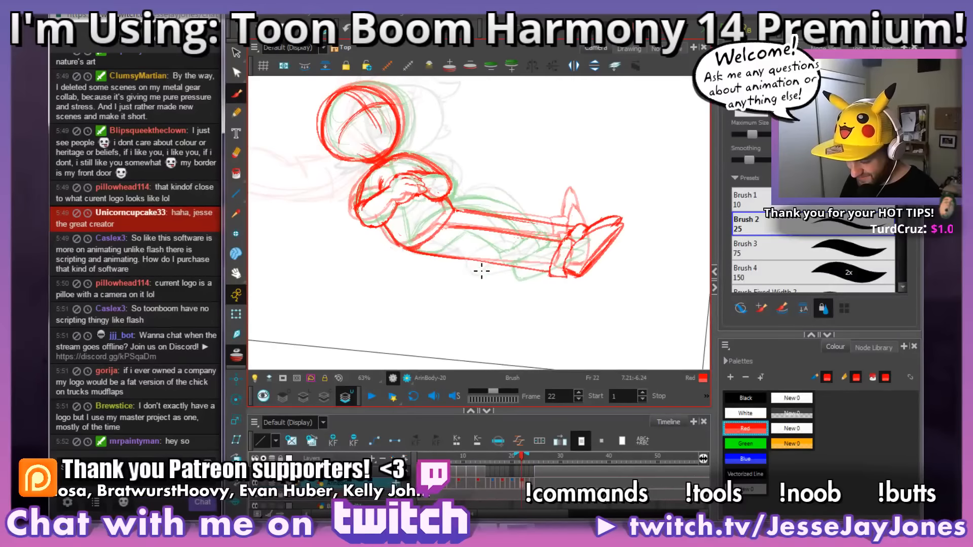
{"action": "key", "text": "period"}
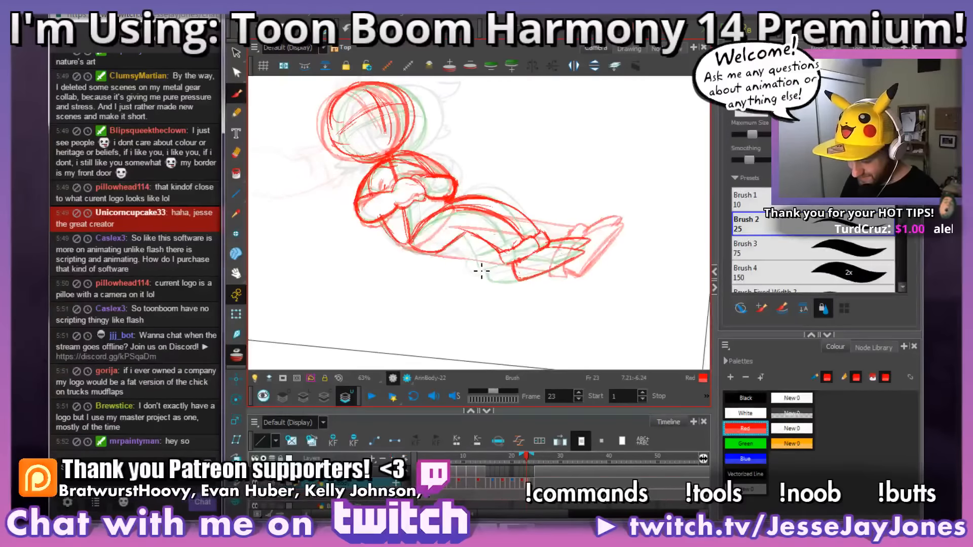
{"action": "key", "text": "period"}
{"action": "left_click_drag", "start_coordinate": [534, 306], "coordinate": [518, 315]}
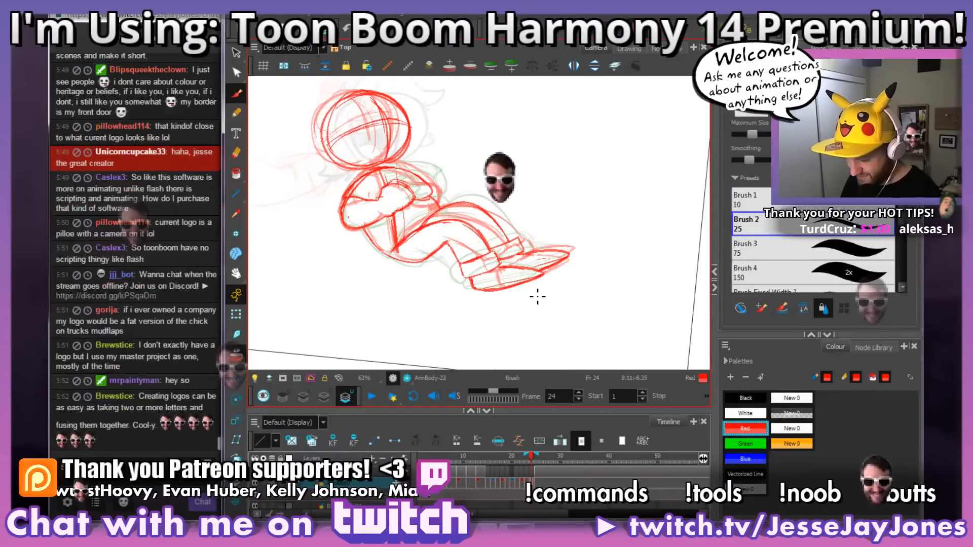
{"action": "left_click_drag", "start_coordinate": [561, 285], "coordinate": [527, 304]}
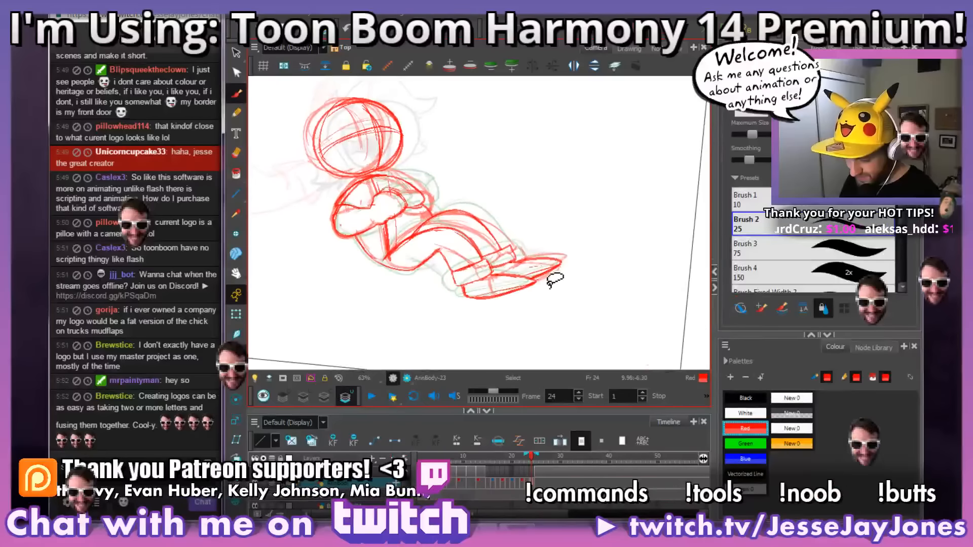
{"action": "scroll", "coordinate": [528, 295], "scroll_direction": "up", "scroll_amount": 3}
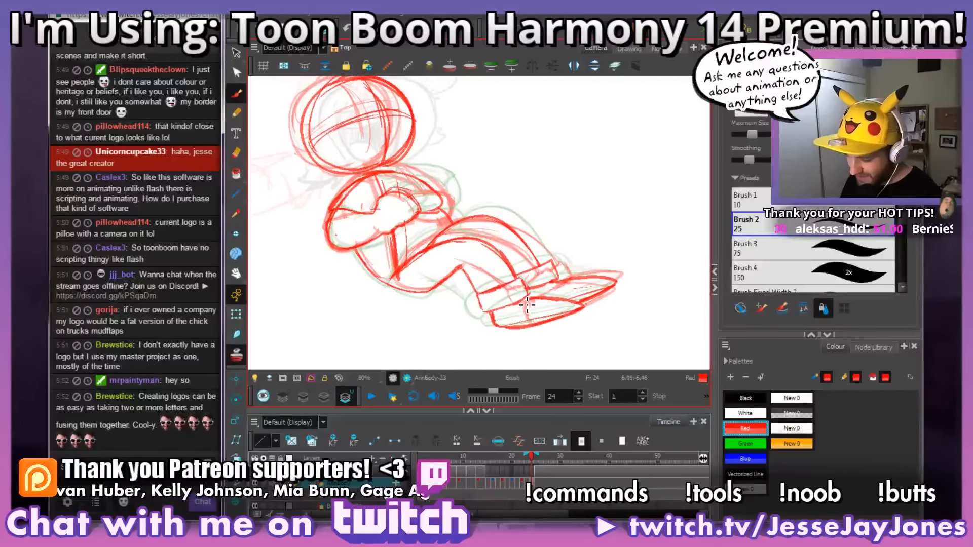
{"action": "left_click_drag", "start_coordinate": [441, 236], "coordinate": [463, 241]}
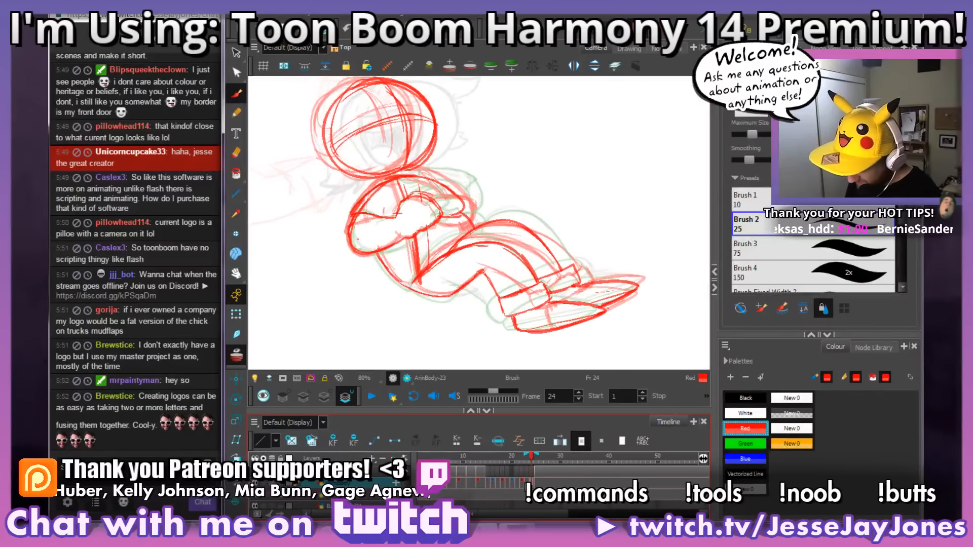
{"action": "key", "text": "comma"}
{"action": "key", "text": "period"}
{"action": "key", "text": "period"}
{"action": "key", "text": "comma"}
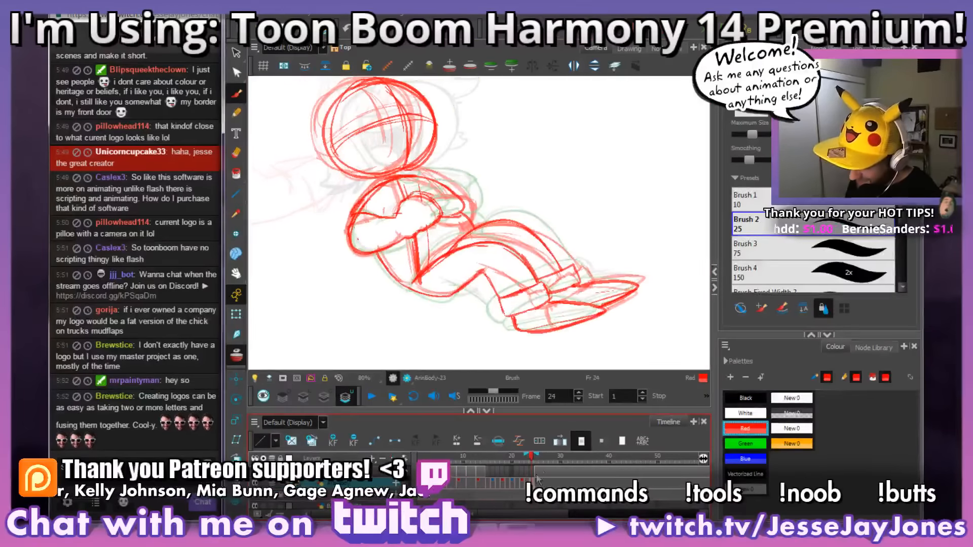
Step: Redraw the upper line of the near forearm by the elbow on frame 24 in red
{"action": "left_click_drag", "start_coordinate": [503, 261], "coordinate": [495, 299]}
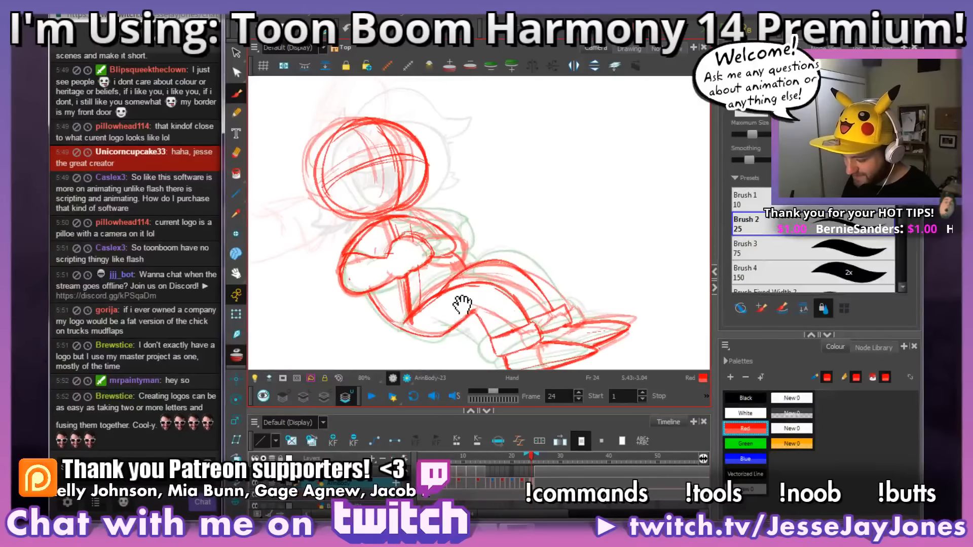
{"action": "scroll", "coordinate": [462, 304], "scroll_direction": "up", "scroll_amount": 4}
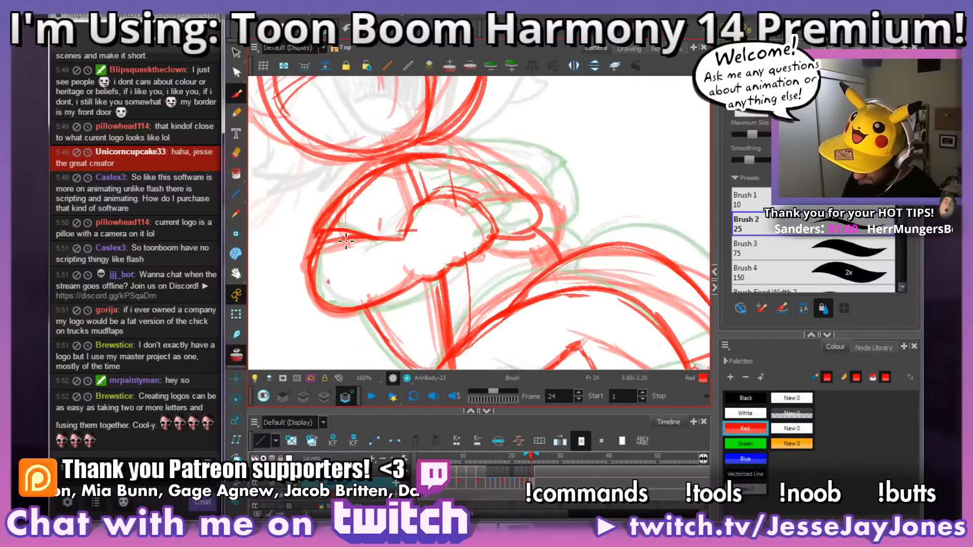
{"action": "left_click_drag", "start_coordinate": [318, 252], "coordinate": [346, 209]}
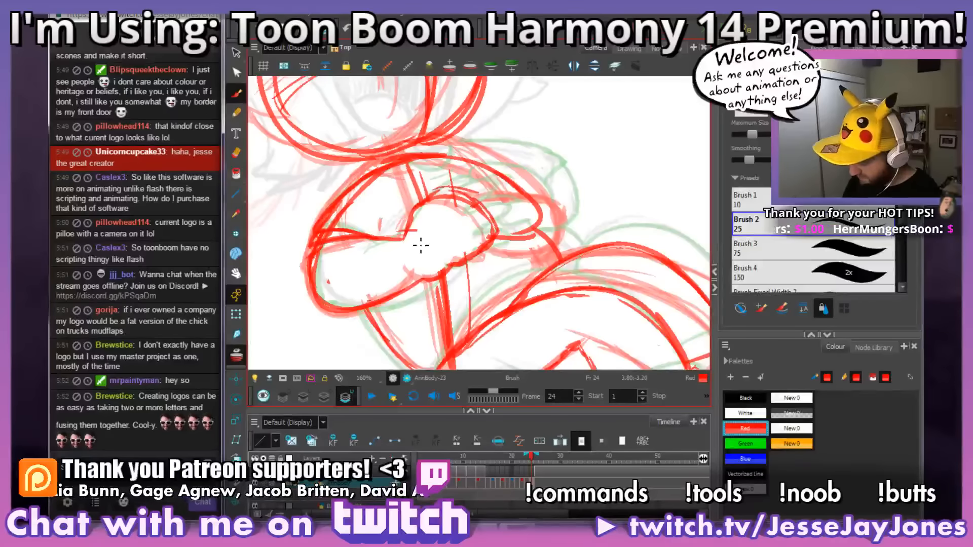
{"action": "mouse_move", "coordinate": [349, 233]}
{"action": "left_mouse_down"}
{"action": "mouse_move", "coordinate": [330, 237]}
{"action": "mouse_move", "coordinate": [349, 208]}
{"action": "mouse_move", "coordinate": [341, 221]}
{"action": "mouse_move", "coordinate": [351, 224]}
{"action": "left_mouse_up"}
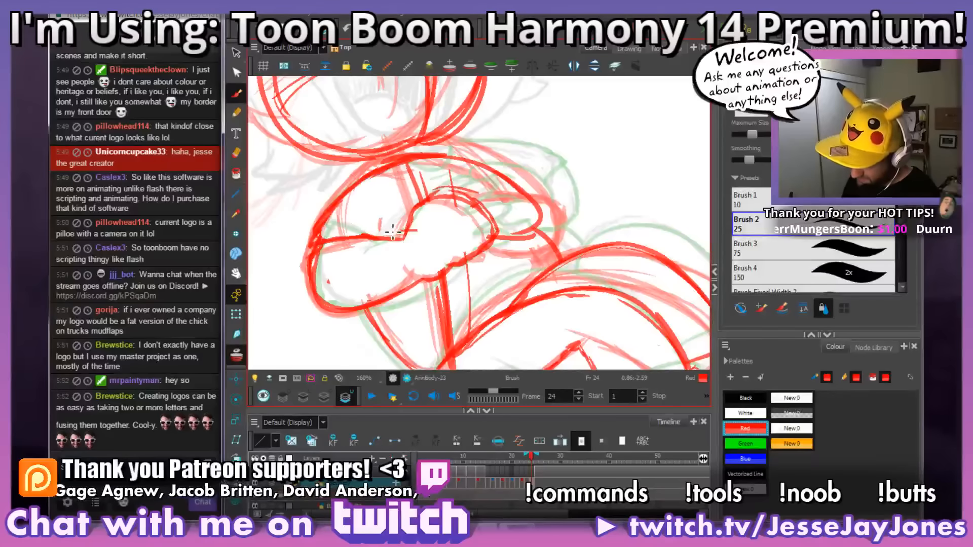
Step: Sketch the upper line of the far forearm behind the folded hand on frame 24
{"action": "mouse_move", "coordinate": [473, 269]}
{"action": "left_mouse_down"}
{"action": "mouse_move", "coordinate": [484, 259]}
{"action": "mouse_move", "coordinate": [551, 274]}
{"action": "left_mouse_up"}
{"action": "mouse_move", "coordinate": [578, 197]}
{"action": "left_mouse_down"}
{"action": "mouse_move", "coordinate": [576, 236]}
{"action": "mouse_move", "coordinate": [475, 277]}
{"action": "left_mouse_up"}
{"action": "mouse_move", "coordinate": [383, 244]}
{"action": "left_mouse_down"}
{"action": "mouse_move", "coordinate": [378, 268]}
{"action": "mouse_move", "coordinate": [391, 270]}
{"action": "mouse_move", "coordinate": [397, 258]}
{"action": "mouse_move", "coordinate": [405, 271]}
{"action": "mouse_move", "coordinate": [419, 253]}
{"action": "mouse_move", "coordinate": [414, 221]}
{"action": "mouse_move", "coordinate": [393, 191]}
{"action": "mouse_move", "coordinate": [327, 145]}
{"action": "mouse_move", "coordinate": [392, 167]}
{"action": "mouse_move", "coordinate": [439, 214]}
{"action": "mouse_move", "coordinate": [443, 276]}
{"action": "mouse_move", "coordinate": [410, 282]}
{"action": "mouse_move", "coordinate": [391, 254]}
{"action": "left_mouse_up"}
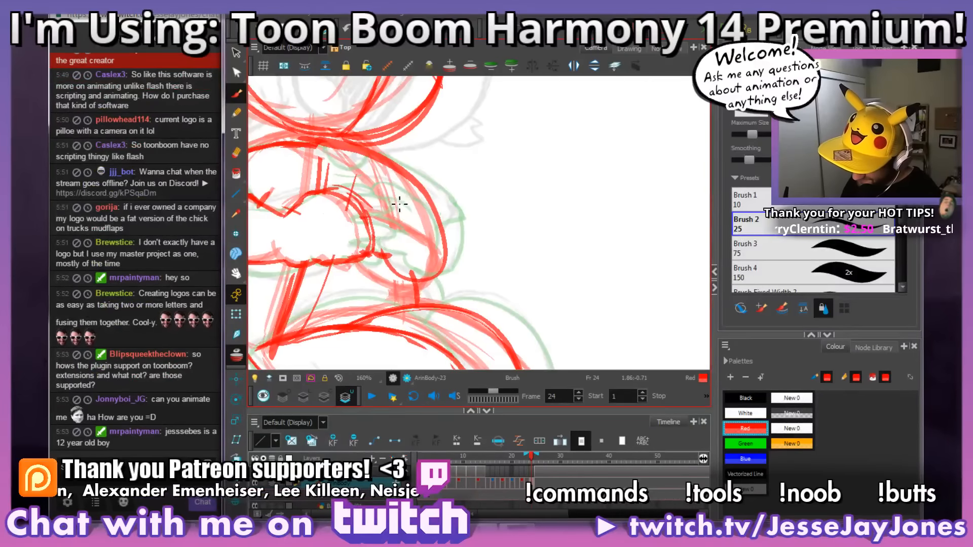
{"action": "left_click_drag", "start_coordinate": [375, 190], "coordinate": [356, 196]}
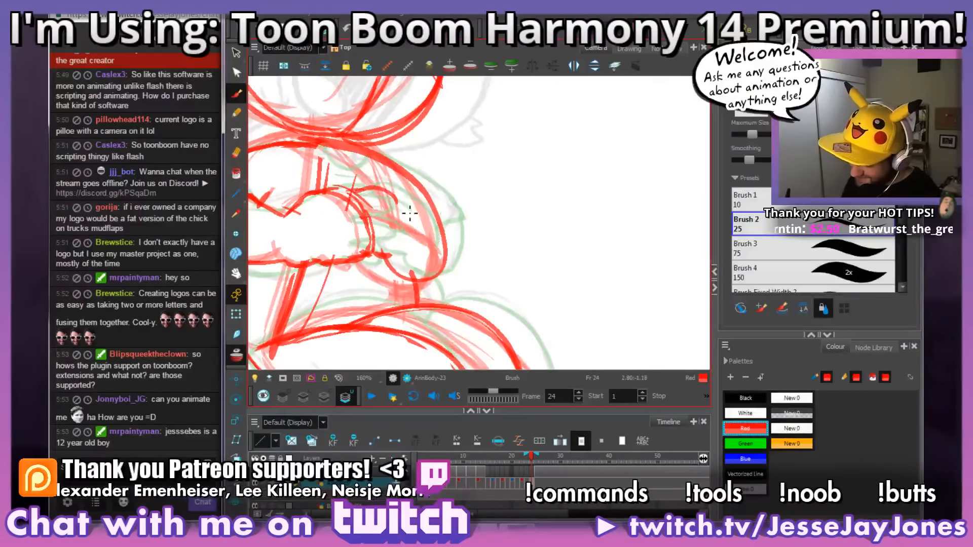
Step: Examine frame 24's shoulder and folded arms against the onion skin at different rotations and zoom levels
{"action": "left_click_drag", "start_coordinate": [542, 278], "coordinate": [561, 223]}
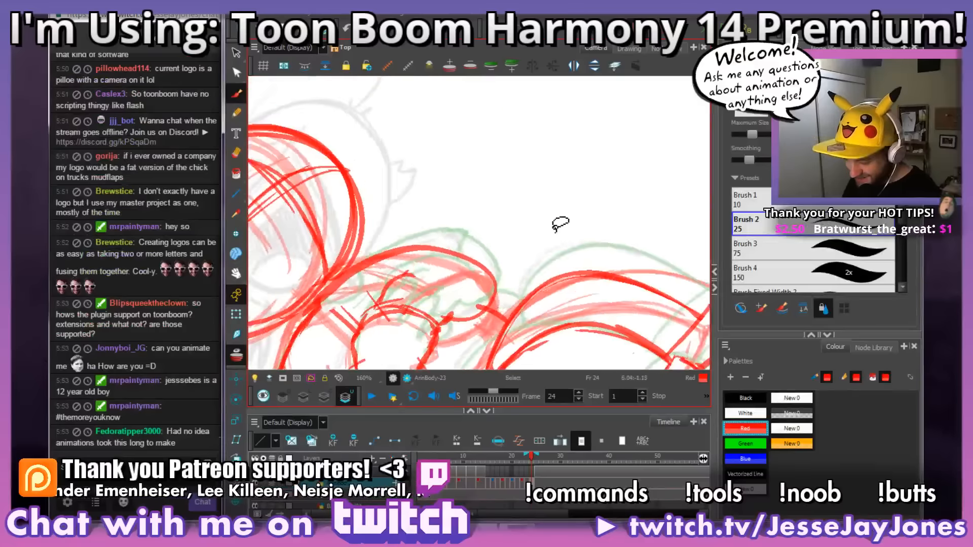
{"action": "left_click_drag", "start_coordinate": [493, 290], "coordinate": [488, 274]}
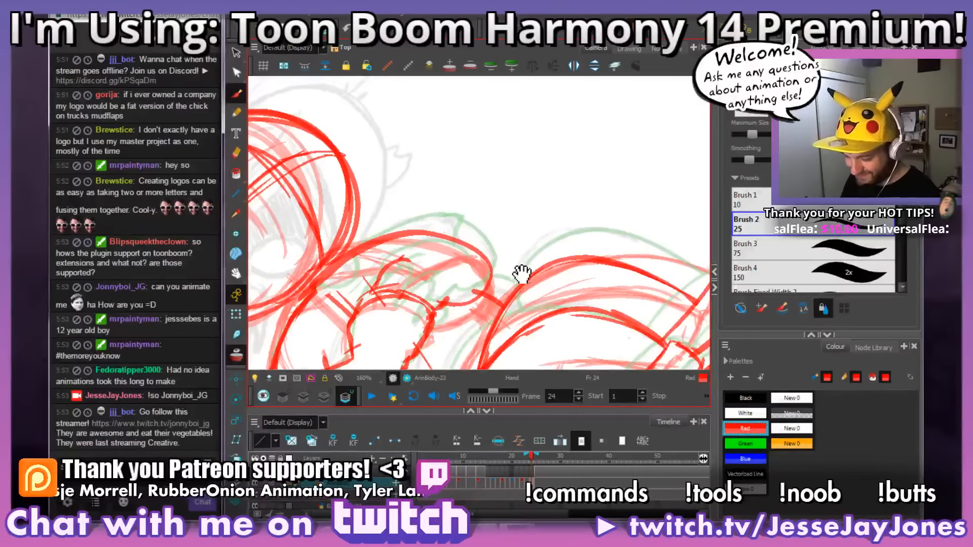
{"action": "left_click_drag", "start_coordinate": [525, 270], "coordinate": [506, 265]}
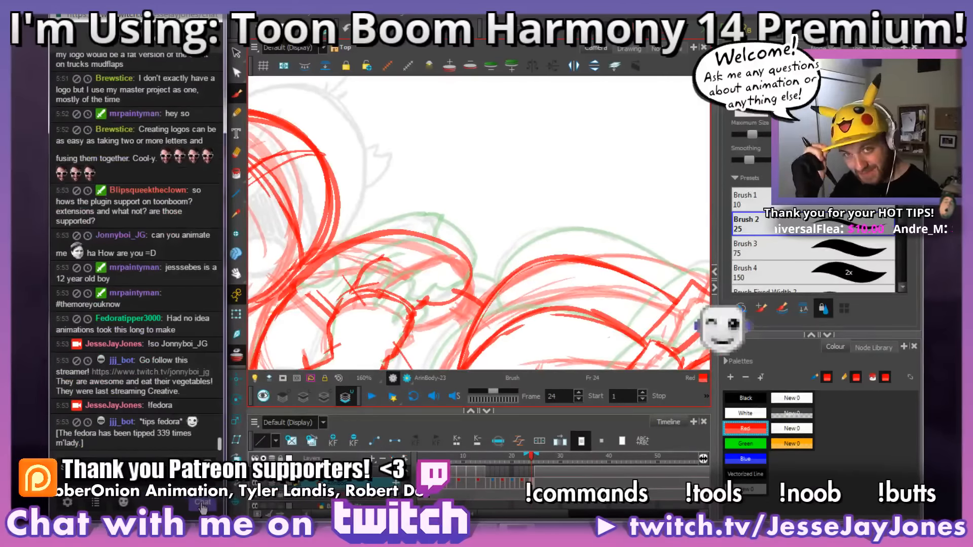
{"action": "mouse_move", "coordinate": [538, 273]}
{"action": "left_mouse_down"}
{"action": "mouse_move", "coordinate": [527, 231]}
{"action": "mouse_move", "coordinate": [538, 224]}
{"action": "mouse_move", "coordinate": [540, 239]}
{"action": "left_mouse_up"}
{"action": "mouse_move", "coordinate": [417, 189]}
{"action": "left_mouse_down"}
{"action": "mouse_move", "coordinate": [434, 213]}
{"action": "mouse_move", "coordinate": [387, 212]}
{"action": "mouse_move", "coordinate": [407, 210]}
{"action": "left_mouse_up"}
{"action": "left_click_drag", "start_coordinate": [572, 235], "coordinate": [579, 249]}
{"action": "key", "text": "1"}
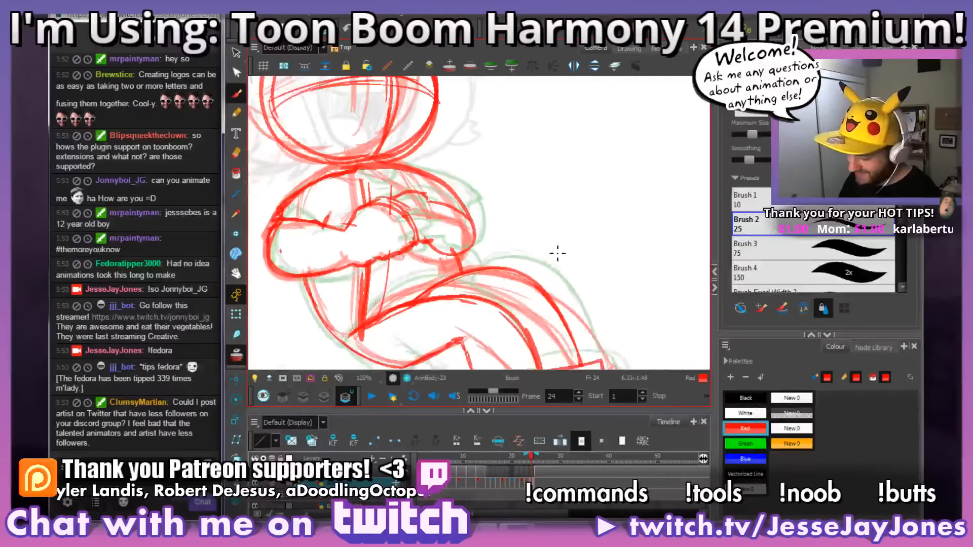
{"action": "key", "text": "1"}
{"action": "key", "text": "1"}
{"action": "key", "text": "1"}
{"action": "key", "text": "1"}
{"action": "key", "text": "1"}
{"action": "key", "text": "2"}
{"action": "key", "text": "2"}
{"action": "key", "text": "2"}
{"action": "key", "text": "2"}
{"action": "key", "text": "2"}
{"action": "key", "text": "2"}
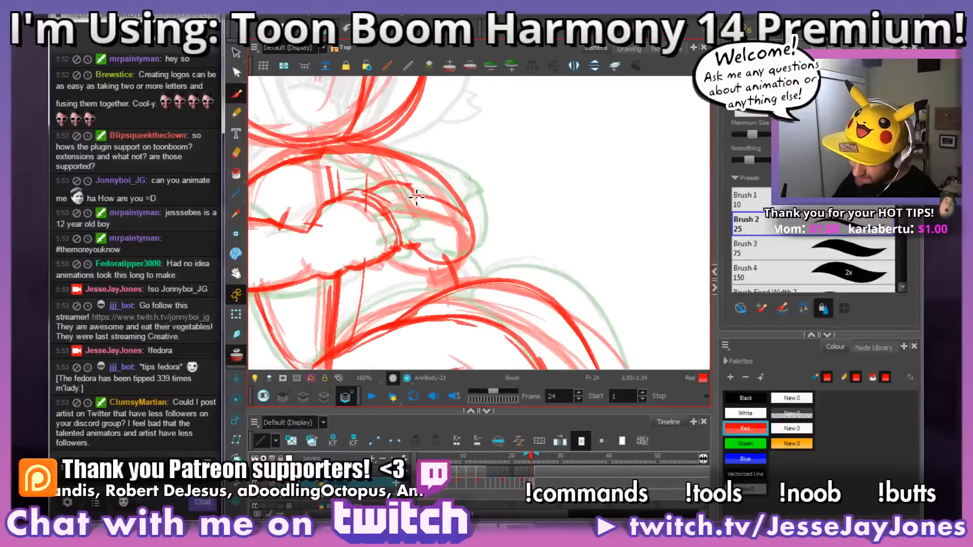
Step: Strengthen the far forearm's contour above the folded hand on frame 24 and check it against the whole figure
{"action": "mouse_move", "coordinate": [415, 196]}
{"action": "left_mouse_down"}
{"action": "mouse_move", "coordinate": [362, 200]}
{"action": "mouse_move", "coordinate": [424, 197]}
{"action": "mouse_move", "coordinate": [394, 181]}
{"action": "left_mouse_up"}
{"action": "key", "text": "e"}
{"action": "mouse_move", "coordinate": [513, 223]}
{"action": "left_mouse_down"}
{"action": "mouse_move", "coordinate": [510, 211]}
{"action": "mouse_move", "coordinate": [526, 215]}
{"action": "left_mouse_up"}
{"action": "left_click_drag", "start_coordinate": [546, 268], "coordinate": [553, 273]}
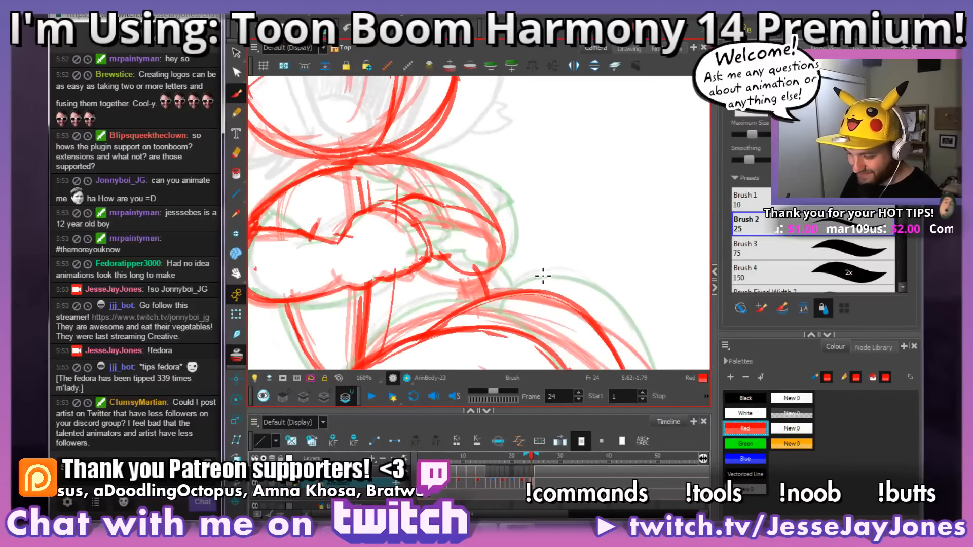
{"action": "scroll", "coordinate": [544, 277], "scroll_direction": "down", "scroll_amount": 3}
{"action": "key", "text": "alt+b"}
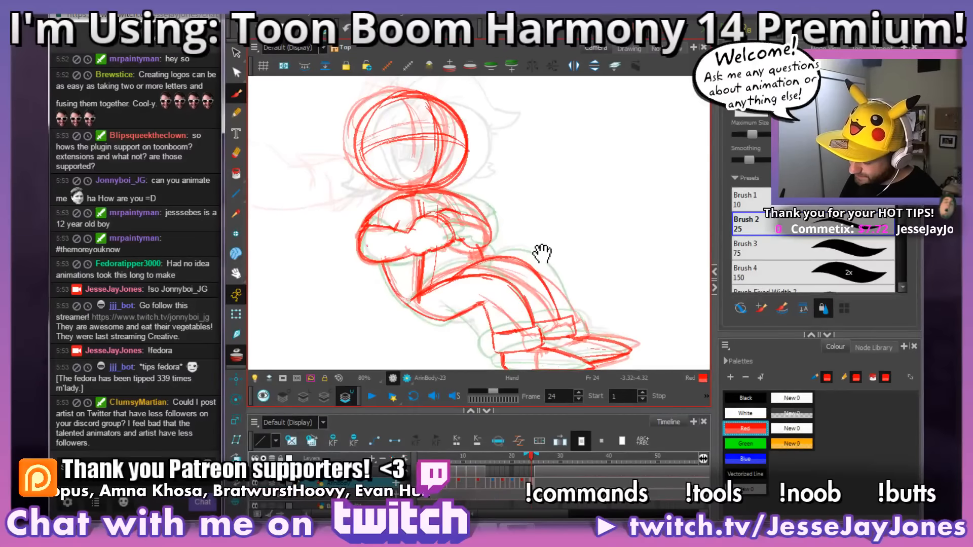
{"action": "scroll", "coordinate": [507, 204], "scroll_direction": "up", "scroll_amount": 3}
{"action": "mouse_move", "coordinate": [469, 239]}
{"action": "left_mouse_down"}
{"action": "mouse_move", "coordinate": [441, 213]}
{"action": "mouse_move", "coordinate": [380, 194]}
{"action": "left_mouse_up"}
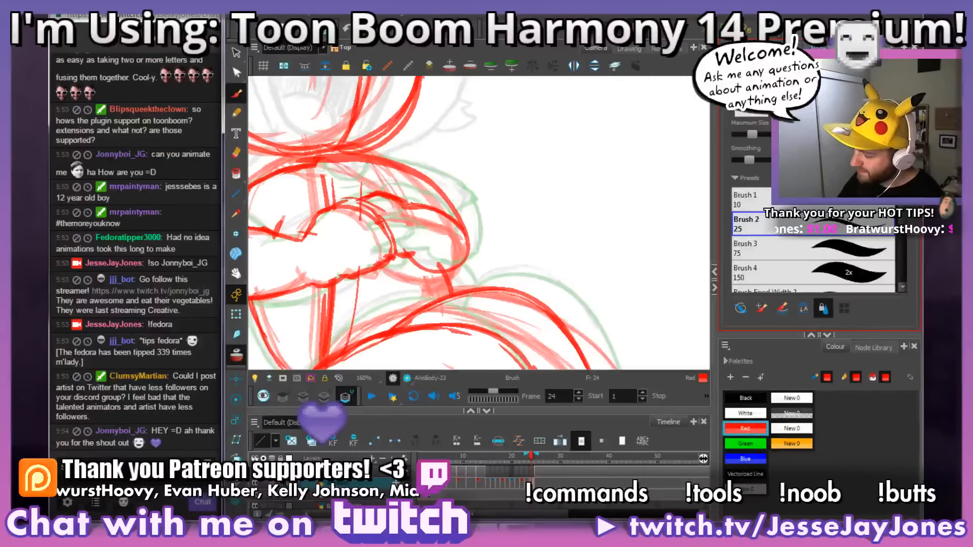
Step: Open the Scripts Manager and inspect the functions of scripts such as TB_maintainSize.js and TB_Top_Light.js
{"action": "left_click", "coordinate": [799, 40]}
{"action": "left_click_drag", "start_coordinate": [466, 120], "coordinate": [400, 97]}
{"action": "left_click_drag", "start_coordinate": [395, 161], "coordinate": [395, 262]}
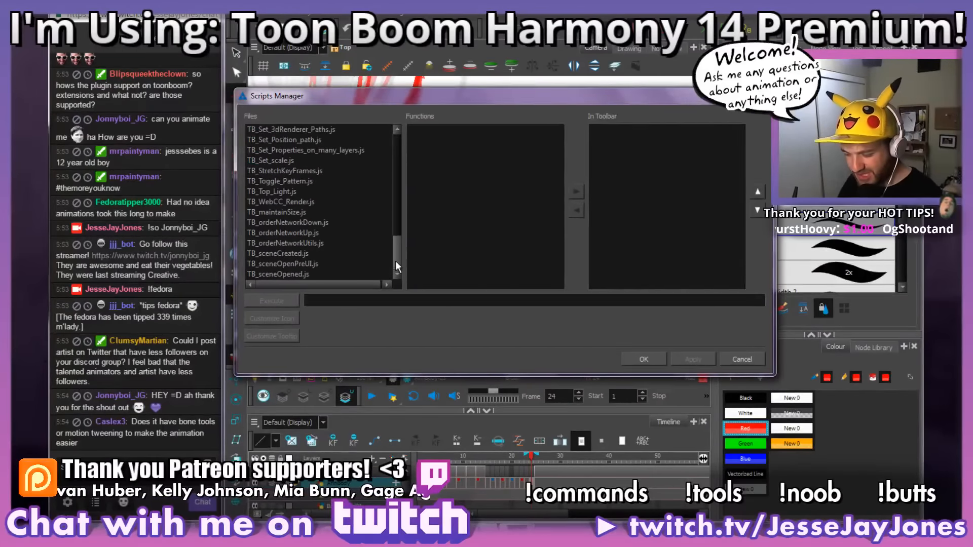
{"action": "left_click", "coordinate": [319, 222]}
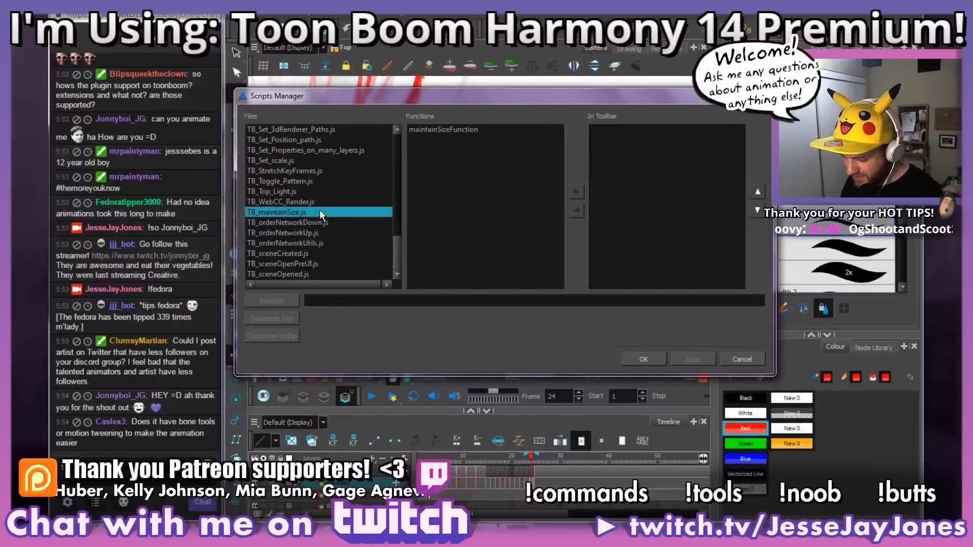
{"action": "left_click", "coordinate": [316, 202]}
{"action": "left_click", "coordinate": [314, 192]}
{"action": "left_click", "coordinate": [314, 180]}
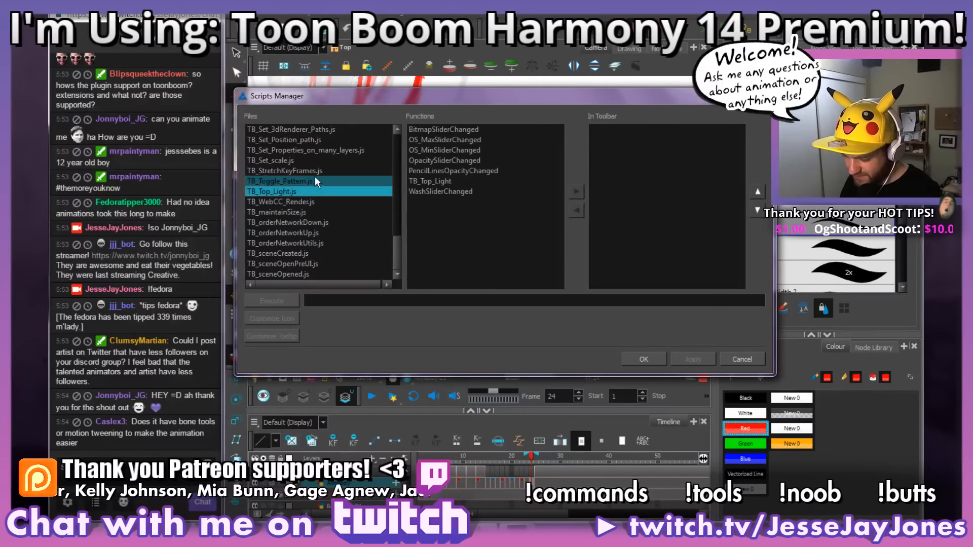
Step: Inspect the functions of scripts such as TB_ExportToSpriteSheets.js and TB_PL_Copy_Drawing_Columns.js, and close the Scripts Manager
{"action": "left_click_drag", "start_coordinate": [397, 249], "coordinate": [395, 102]}
{"action": "left_click", "coordinate": [331, 128]}
{"action": "left_click_drag", "start_coordinate": [401, 153], "coordinate": [396, 166]}
{"action": "left_click", "coordinate": [302, 160]}
{"action": "left_click", "coordinate": [331, 150]}
{"action": "left_click", "coordinate": [332, 181]}
{"action": "left_click", "coordinate": [327, 191]}
{"action": "left_click", "coordinate": [336, 202]}
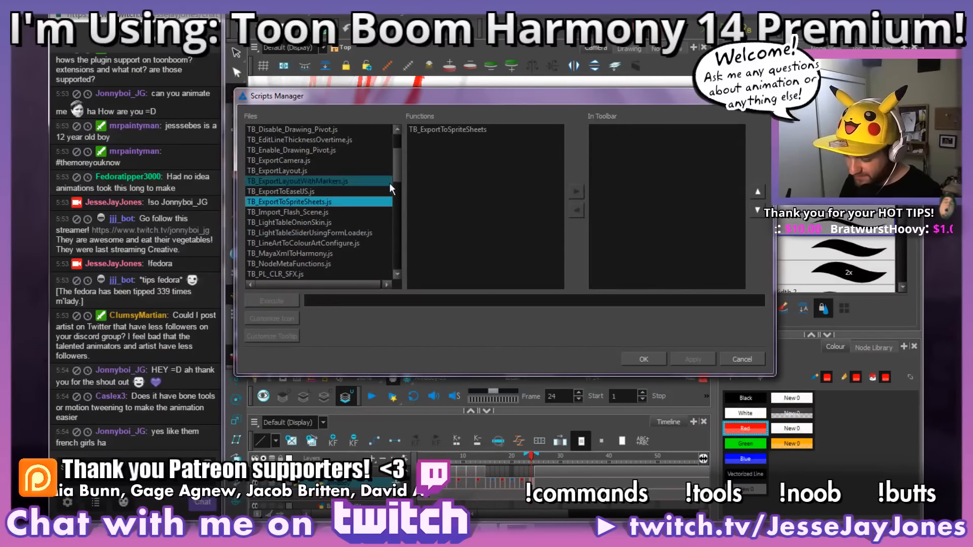
{"action": "scroll", "coordinate": [396, 165], "scroll_direction": "down", "scroll_amount": 3}
{"action": "left_click", "coordinate": [315, 209]}
{"action": "left_click", "coordinate": [333, 253]}
{"action": "left_click", "coordinate": [327, 201]}
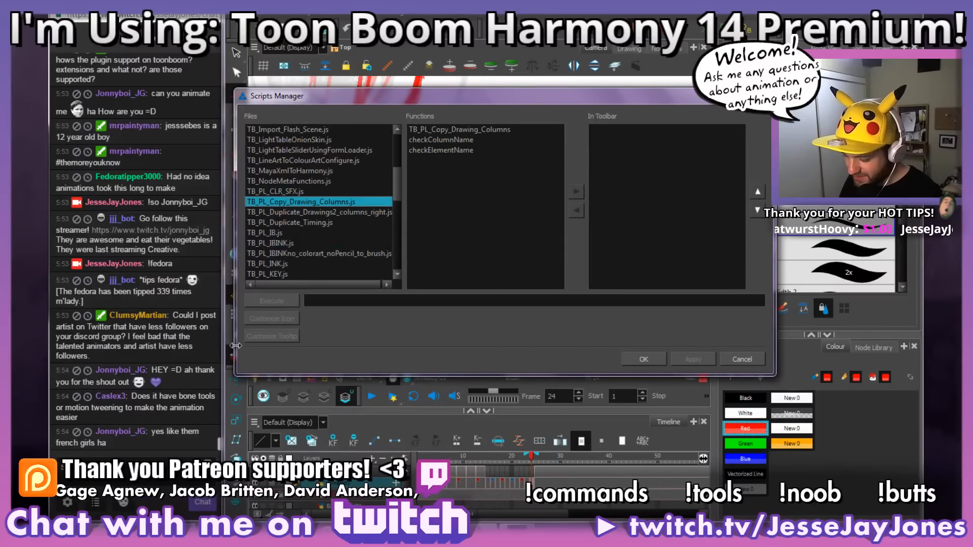
{"action": "left_click", "coordinate": [762, 95]}
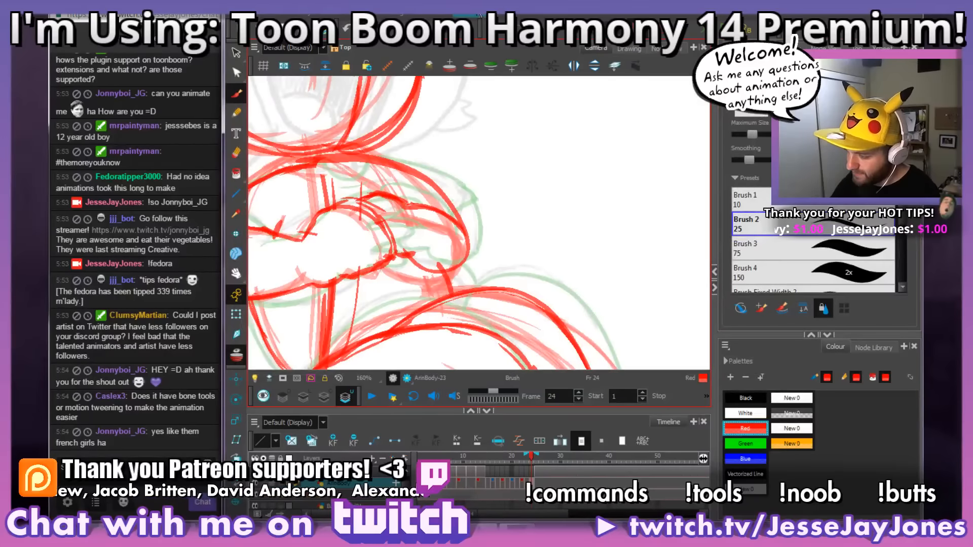
{"action": "left_click_drag", "start_coordinate": [490, 272], "coordinate": [469, 249]}
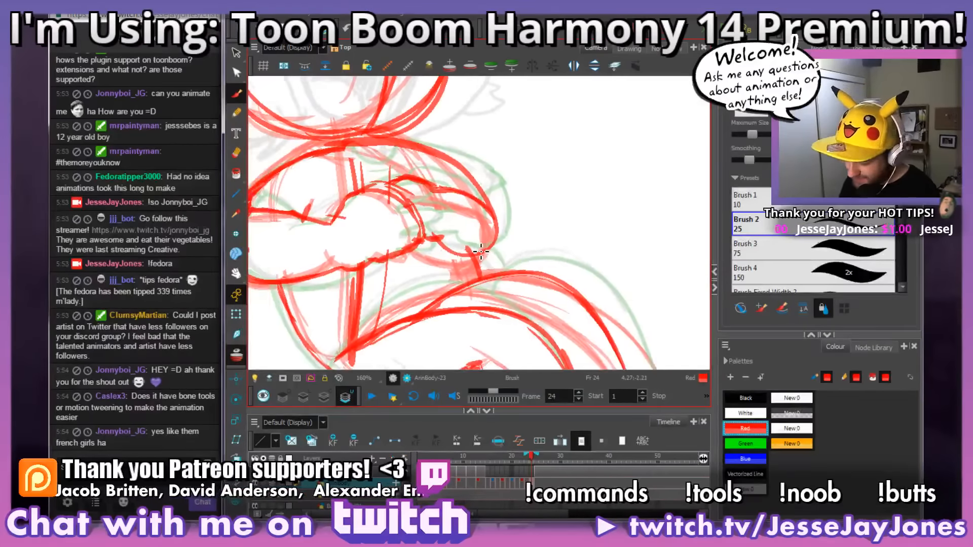
Step: Add a short finger line to the folded hand on frame 24, comparing the hand with the neighbouring frames
{"action": "key", "text": "period"}
{"action": "key", "text": "comma"}
{"action": "key", "text": "comma"}
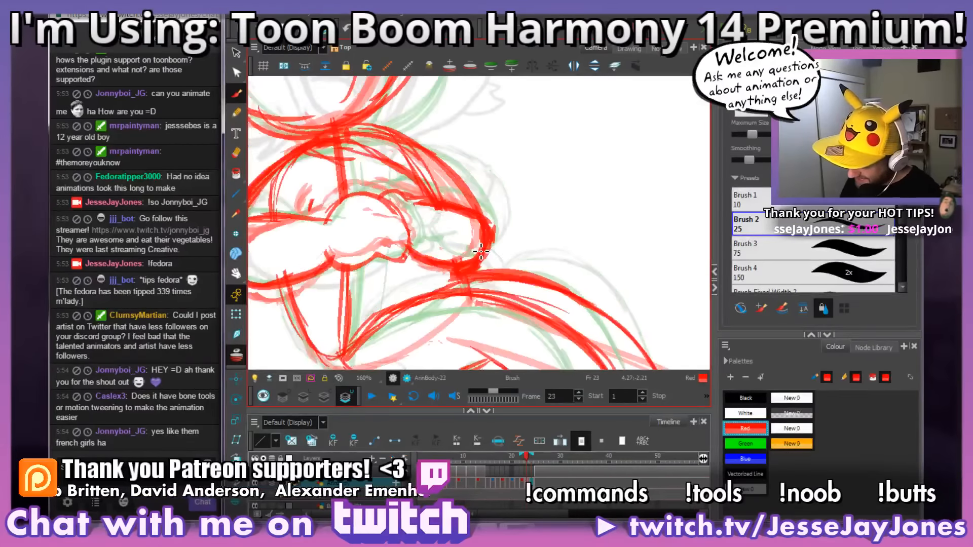
{"action": "key", "text": "period"}
{"action": "key", "text": "period"}
{"action": "key", "text": "comma"}
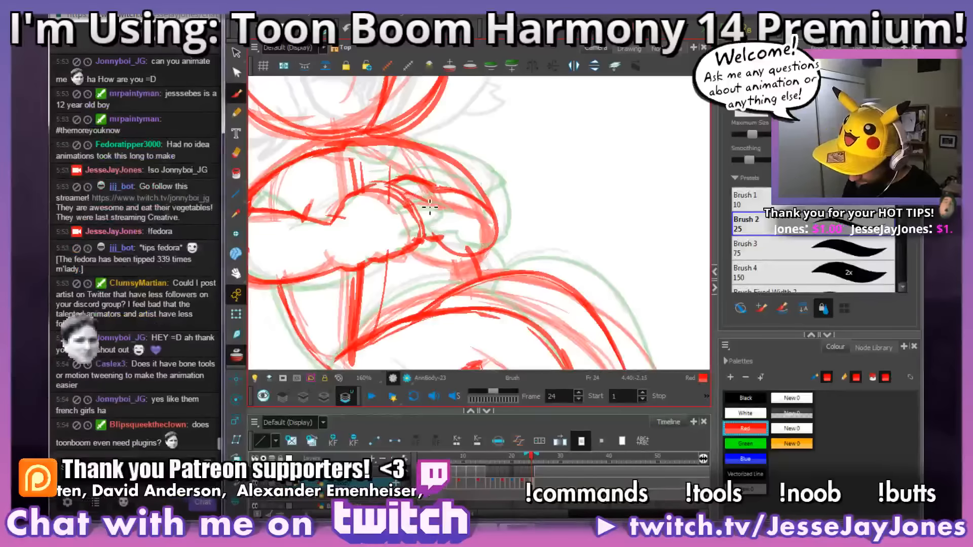
{"action": "left_click_drag", "start_coordinate": [422, 219], "coordinate": [432, 218]}
{"action": "key", "text": "comma"}
{"action": "key", "text": "period"}
Step: Compare the folded arms and hand across frames 22 to 24 by flipping between the drawings
{"action": "key", "text": "period"}
{"action": "key", "text": "comma"}
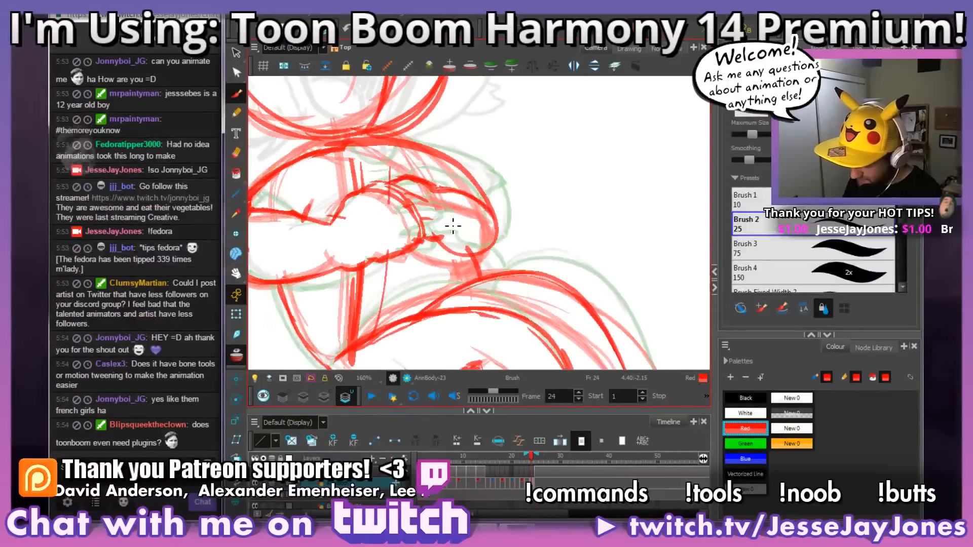
{"action": "key", "text": "comma"}
{"action": "key", "text": "comma"}
{"action": "key", "text": "comma"}
{"action": "key", "text": "period"}
{"action": "key", "text": "period"}
{"action": "key", "text": "comma"}
{"action": "left_click_drag", "start_coordinate": [452, 255], "coordinate": [513, 257]}
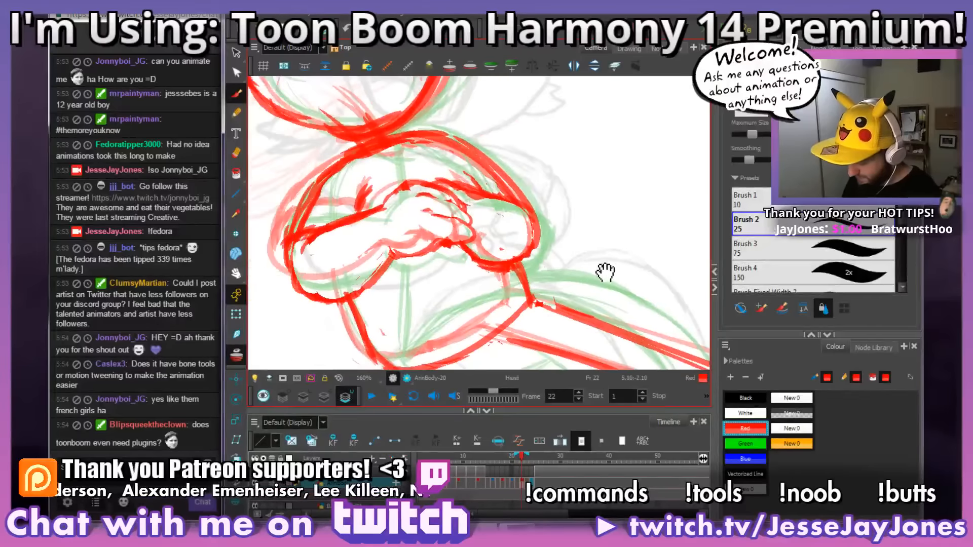
{"action": "key", "text": "period"}
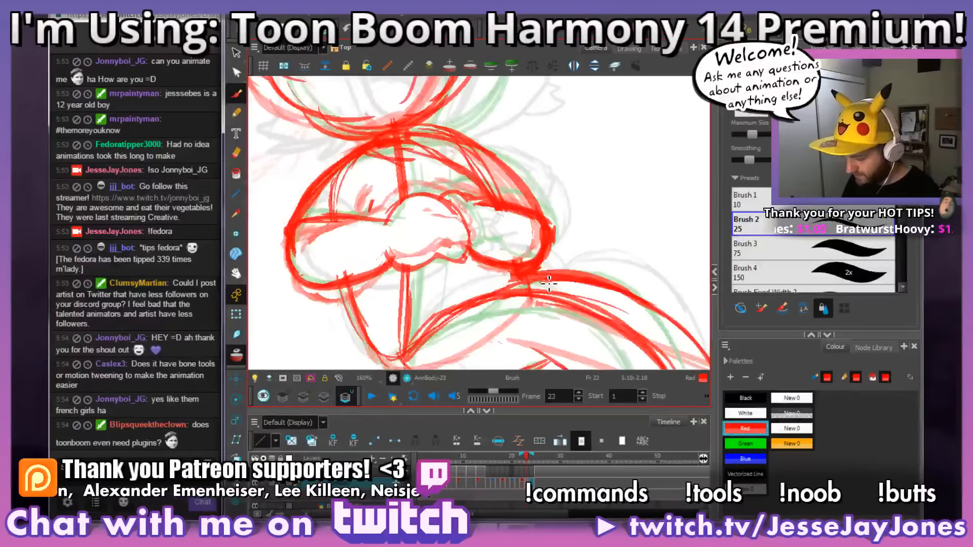
{"action": "key", "text": "period"}
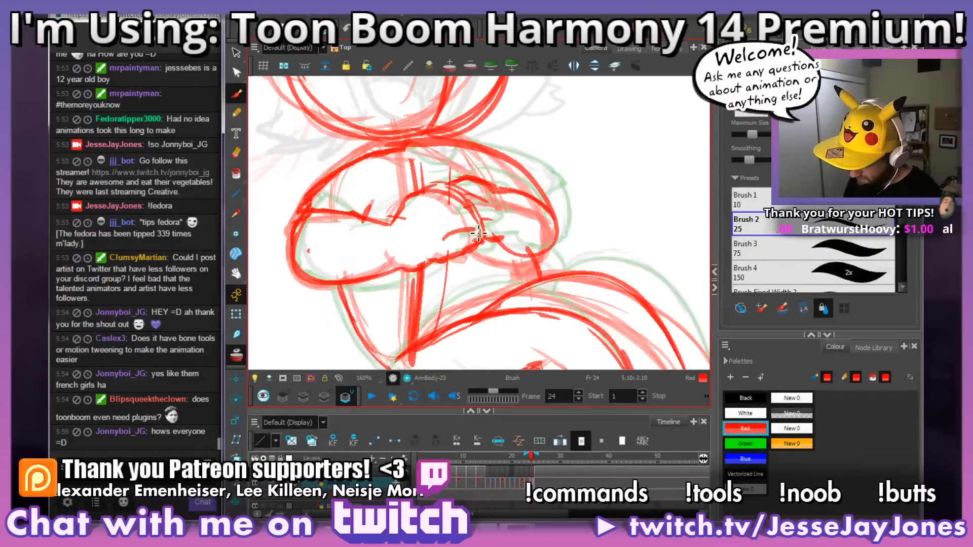
Step: Undo the last finger stroke on frame 24 and redraw the fingers of the folded hand resting on the far forearm
{"action": "key", "text": "ctrl+z"}
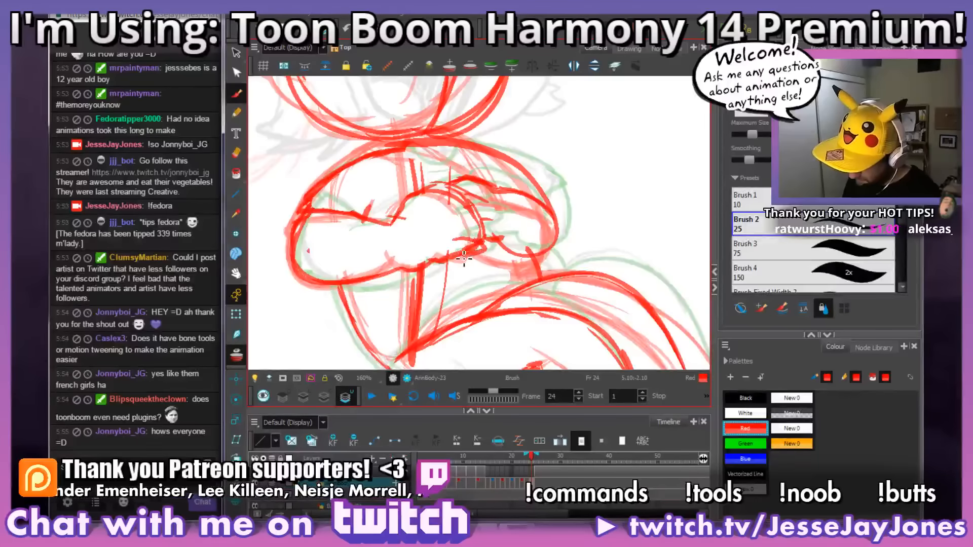
{"action": "mouse_move", "coordinate": [472, 251]}
{"action": "left_mouse_down"}
{"action": "mouse_move", "coordinate": [459, 217]}
{"action": "mouse_move", "coordinate": [482, 222]}
{"action": "mouse_move", "coordinate": [436, 222]}
{"action": "mouse_move", "coordinate": [447, 223]}
{"action": "mouse_move", "coordinate": [424, 212]}
{"action": "mouse_move", "coordinate": [430, 223]}
{"action": "mouse_move", "coordinate": [470, 220]}
{"action": "mouse_move", "coordinate": [493, 244]}
{"action": "mouse_move", "coordinate": [480, 222]}
{"action": "left_mouse_up"}
{"action": "key", "text": "space"}
{"action": "key", "text": "space"}
Step: Doodle a small figure lying down in the empty area beside the character on frame 24, with head, folded arms, legs and face
{"action": "key", "text": "space"}
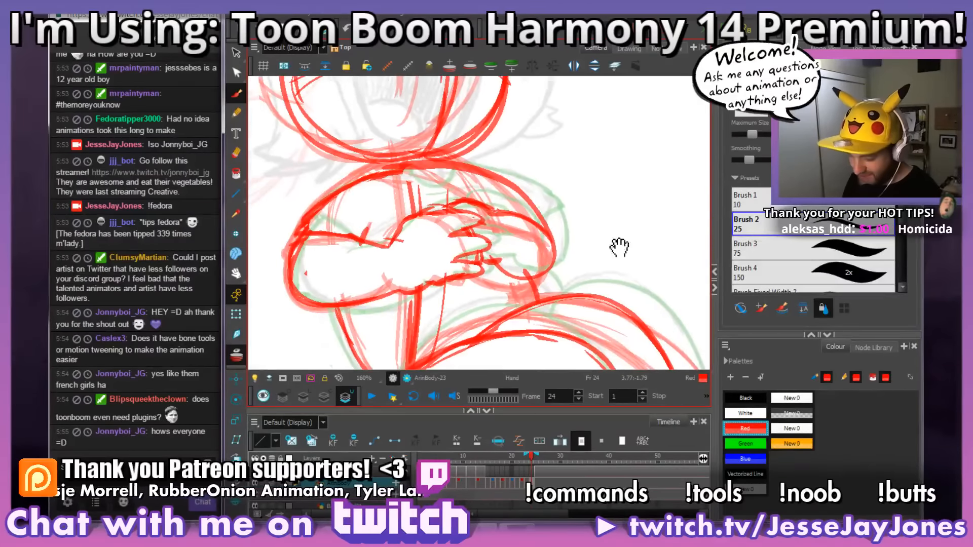
{"action": "left_click_drag", "start_coordinate": [619, 248], "coordinate": [481, 237]}
{"action": "key", "text": "1"}
{"action": "key", "text": "1"}
{"action": "key", "text": "2"}
{"action": "key", "text": "space"}
{"action": "left_click_drag", "start_coordinate": [564, 252], "coordinate": [505, 256]}
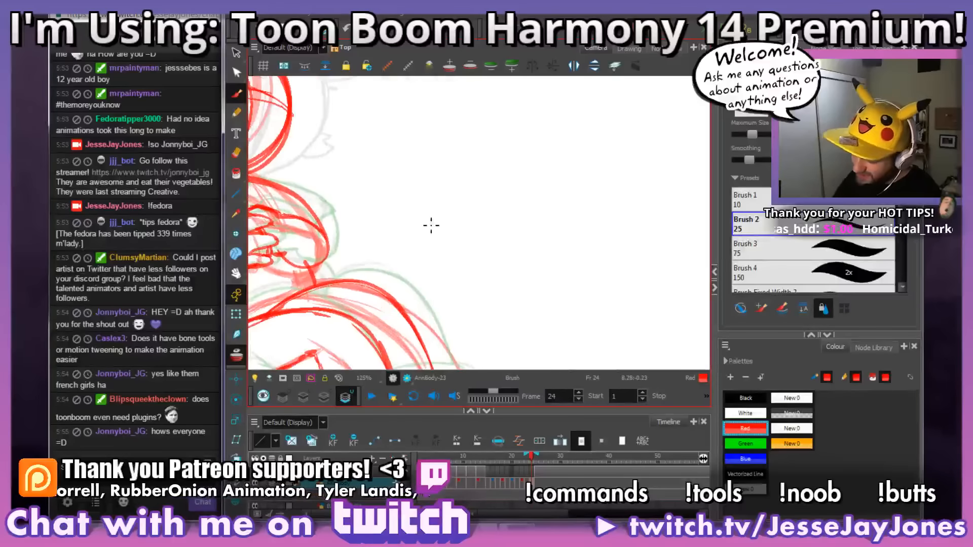
{"action": "mouse_move", "coordinate": [421, 207]}
{"action": "left_mouse_down"}
{"action": "mouse_move", "coordinate": [463, 191]}
{"action": "mouse_move", "coordinate": [413, 168]}
{"action": "left_mouse_up"}
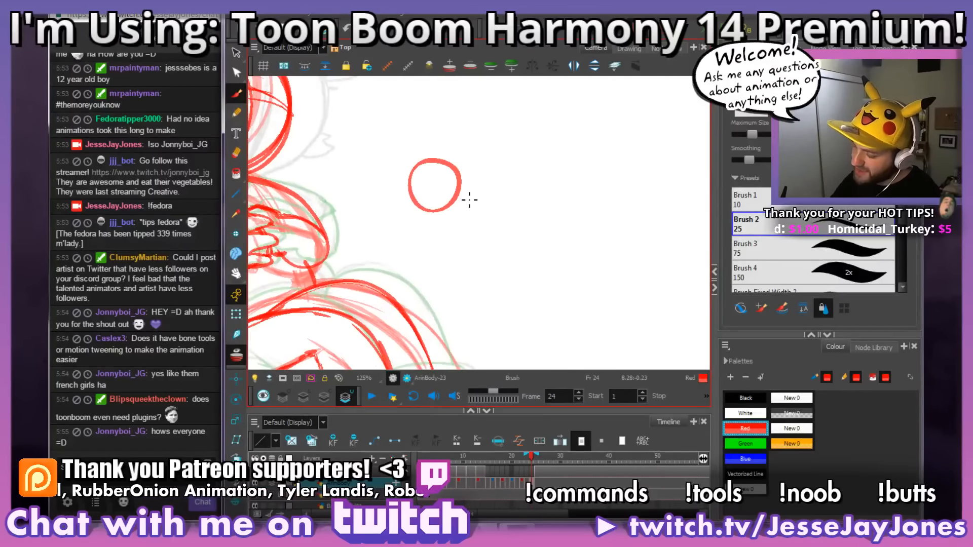
{"action": "mouse_move", "coordinate": [456, 203]}
{"action": "left_mouse_down"}
{"action": "mouse_move", "coordinate": [497, 212]}
{"action": "mouse_move", "coordinate": [577, 168]}
{"action": "mouse_move", "coordinate": [598, 208]}
{"action": "left_mouse_up"}
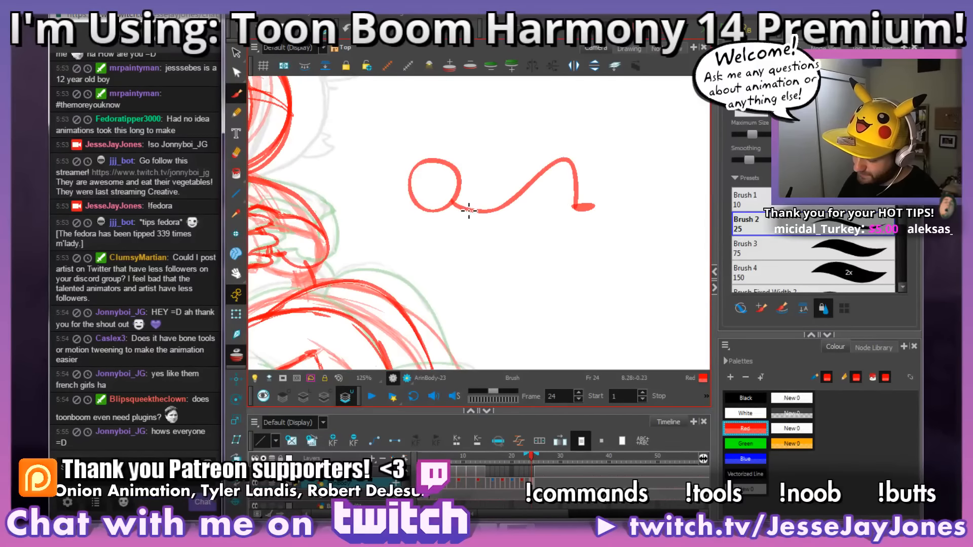
{"action": "mouse_move", "coordinate": [424, 232]}
{"action": "left_mouse_down"}
{"action": "mouse_move", "coordinate": [407, 216]}
{"action": "mouse_move", "coordinate": [411, 203]}
{"action": "left_mouse_up"}
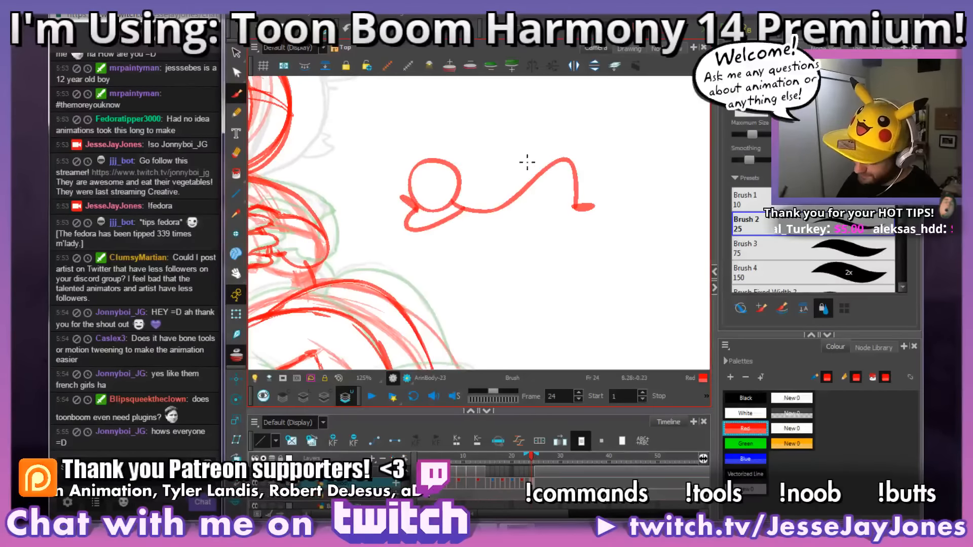
{"action": "left_click_drag", "start_coordinate": [476, 212], "coordinate": [433, 245]}
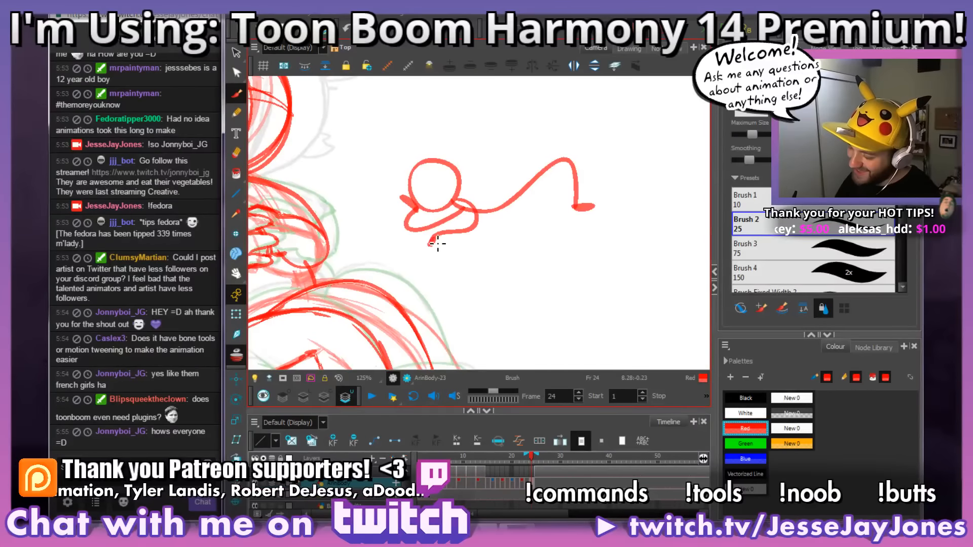
{"action": "left_click_drag", "start_coordinate": [501, 212], "coordinate": [620, 203]}
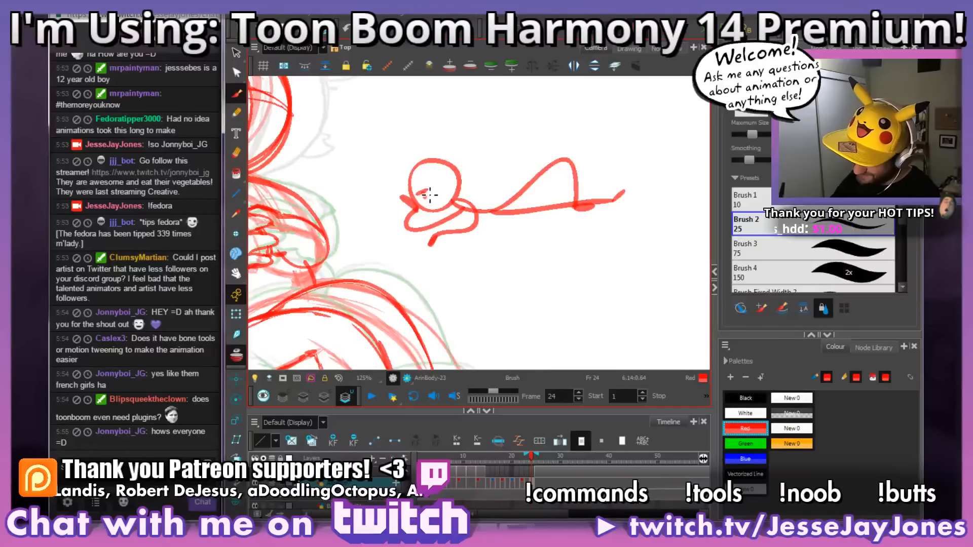
{"action": "mouse_move", "coordinate": [446, 193]}
{"action": "left_mouse_down"}
{"action": "mouse_move", "coordinate": [427, 164]}
{"action": "mouse_move", "coordinate": [396, 187]}
{"action": "mouse_move", "coordinate": [437, 167]}
{"action": "mouse_move", "coordinate": [453, 173]}
{"action": "mouse_move", "coordinate": [419, 172]}
{"action": "left_mouse_up"}
Step: Letter a viewer's nickname in red beneath the small lying figure on frame 24
{"action": "mouse_move", "coordinate": [507, 224]}
{"action": "left_mouse_down"}
{"action": "mouse_move", "coordinate": [554, 244]}
{"action": "mouse_move", "coordinate": [580, 277]}
{"action": "mouse_move", "coordinate": [534, 279]}
{"action": "mouse_move", "coordinate": [517, 263]}
{"action": "mouse_move", "coordinate": [592, 277]}
{"action": "mouse_move", "coordinate": [640, 262]}
{"action": "left_mouse_up"}
{"action": "left_click_drag", "start_coordinate": [516, 311], "coordinate": [588, 303]}
{"action": "key", "text": "1"}
{"action": "key", "text": "1"}
{"action": "left_click_drag", "start_coordinate": [463, 306], "coordinate": [506, 307]}
{"action": "key", "text": "2"}
{"action": "mouse_move", "coordinate": [536, 335]}
{"action": "left_mouse_down"}
{"action": "mouse_move", "coordinate": [531, 307]}
{"action": "mouse_move", "coordinate": [504, 287]}
{"action": "mouse_move", "coordinate": [502, 301]}
{"action": "left_mouse_up"}
{"action": "scroll", "coordinate": [629, 298], "scroll_direction": "down", "scroll_amount": 2}
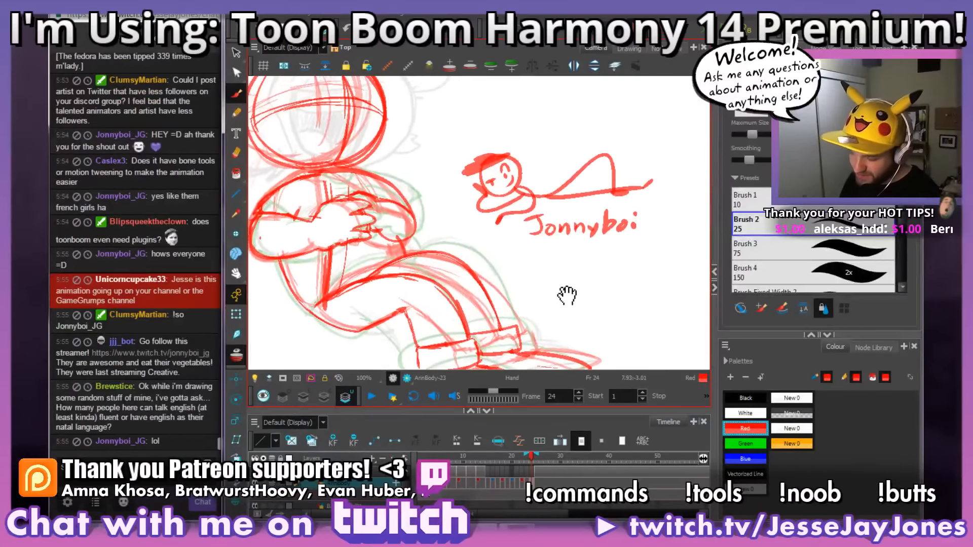
Step: Examine frame 24's redrawn hand, folded arms and whole figure at different zoom levels
{"action": "scroll", "coordinate": [528, 245], "scroll_direction": "up", "scroll_amount": 4}
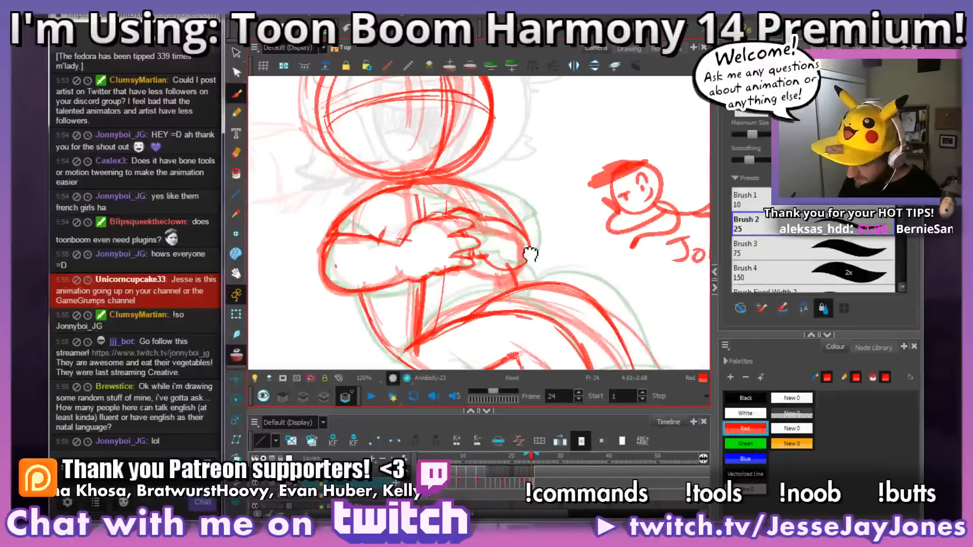
{"action": "left_click_drag", "start_coordinate": [527, 245], "coordinate": [505, 285]}
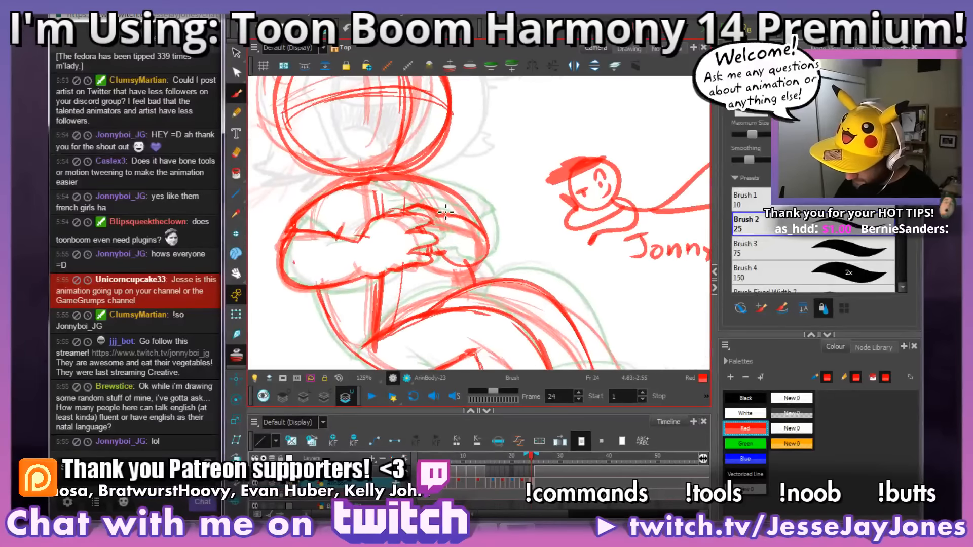
{"action": "scroll", "coordinate": [527, 269], "scroll_direction": "down", "scroll_amount": 1}
{"action": "scroll", "coordinate": [530, 270], "scroll_direction": "down", "scroll_amount": 2}
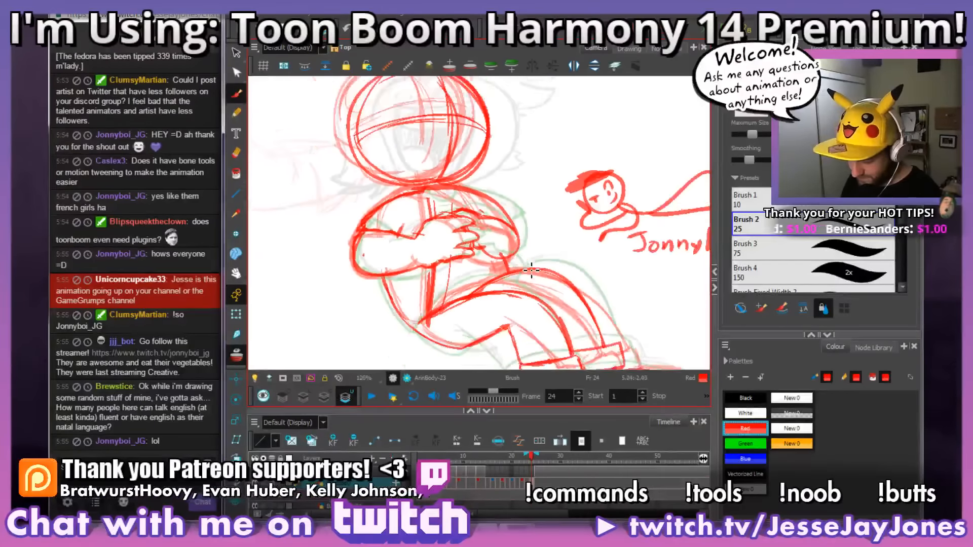
{"action": "scroll", "coordinate": [531, 270], "scroll_direction": "up", "scroll_amount": 2}
{"action": "scroll", "coordinate": [444, 260], "scroll_direction": "up", "scroll_amount": 1}
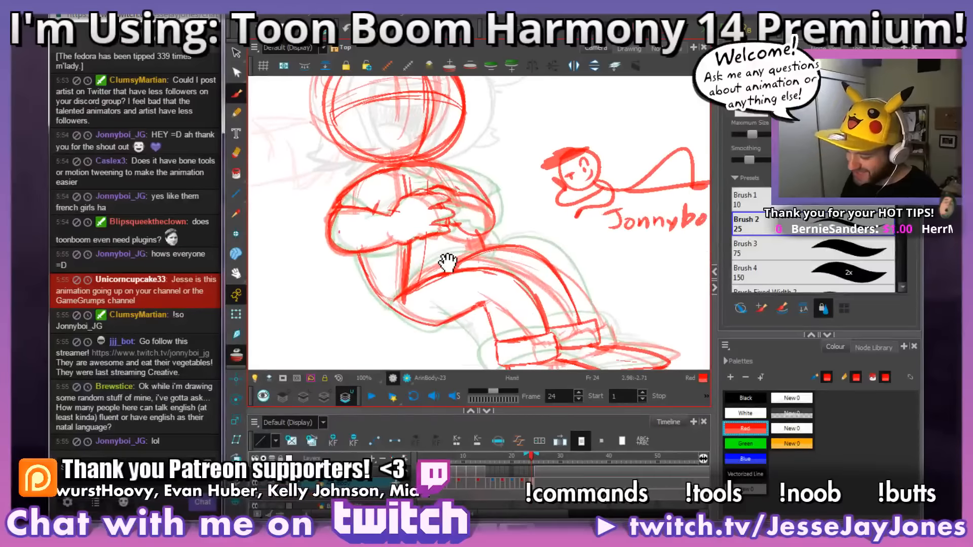
{"action": "scroll", "coordinate": [449, 165], "scroll_direction": "up", "scroll_amount": 2}
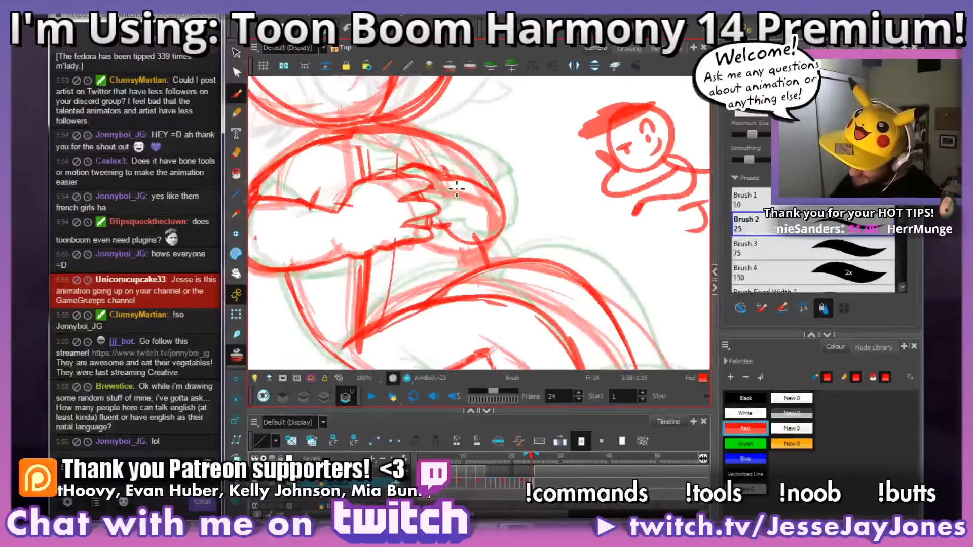
{"action": "scroll", "coordinate": [451, 174], "scroll_direction": "down", "scroll_amount": 3}
{"action": "left_click_drag", "start_coordinate": [458, 261], "coordinate": [470, 266]}
{"action": "left_click_drag", "start_coordinate": [504, 236], "coordinate": [501, 253]}
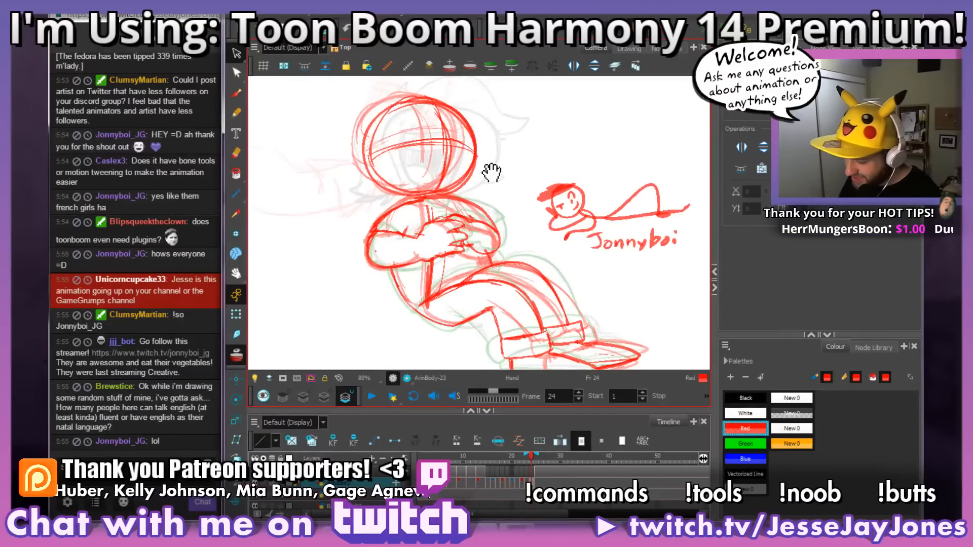
{"action": "left_click_drag", "start_coordinate": [509, 137], "coordinate": [506, 169]}
{"action": "mouse_move", "coordinate": [482, 212]}
{"action": "left_mouse_down"}
{"action": "mouse_move", "coordinate": [434, 208]}
{"action": "mouse_move", "coordinate": [485, 111]}
{"action": "mouse_move", "coordinate": [522, 170]}
{"action": "left_mouse_up"}
Step: Check the head's position across frames 22 to 25, and select the head on frame 23 and nudge it slightly
{"action": "key", "text": "period"}
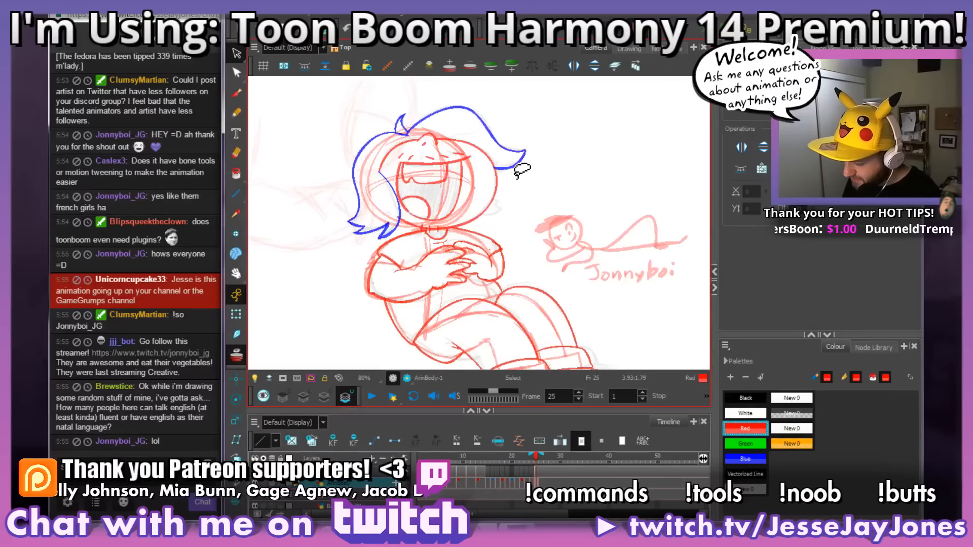
{"action": "key", "text": "comma"}
{"action": "key", "text": "comma"}
{"action": "key", "text": "comma"}
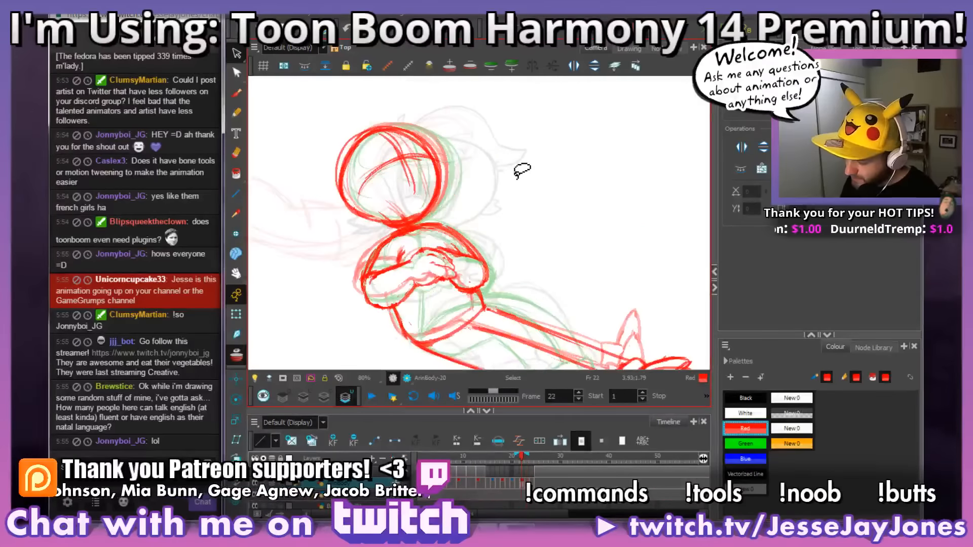
{"action": "key", "text": "period"}
{"action": "left_click_drag", "start_coordinate": [463, 112], "coordinate": [379, 121]}
{"action": "left_click_drag", "start_coordinate": [462, 114], "coordinate": [466, 117]}
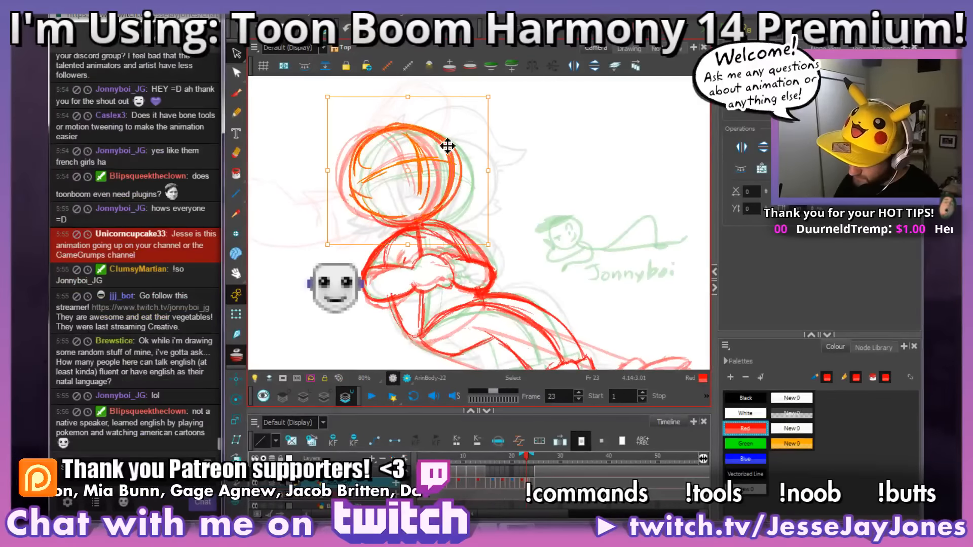
{"action": "left_click", "coordinate": [515, 149]}
Step: Delete the small lying figure and its lettering beside the character on frame 24
{"action": "left_click_drag", "start_coordinate": [501, 228], "coordinate": [492, 216]}
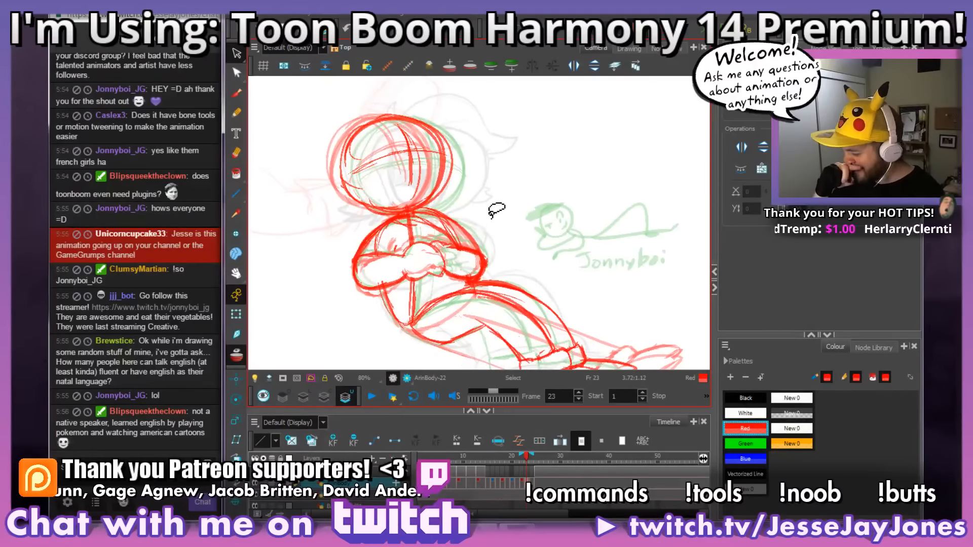
{"action": "left_click_drag", "start_coordinate": [536, 288], "coordinate": [513, 282]}
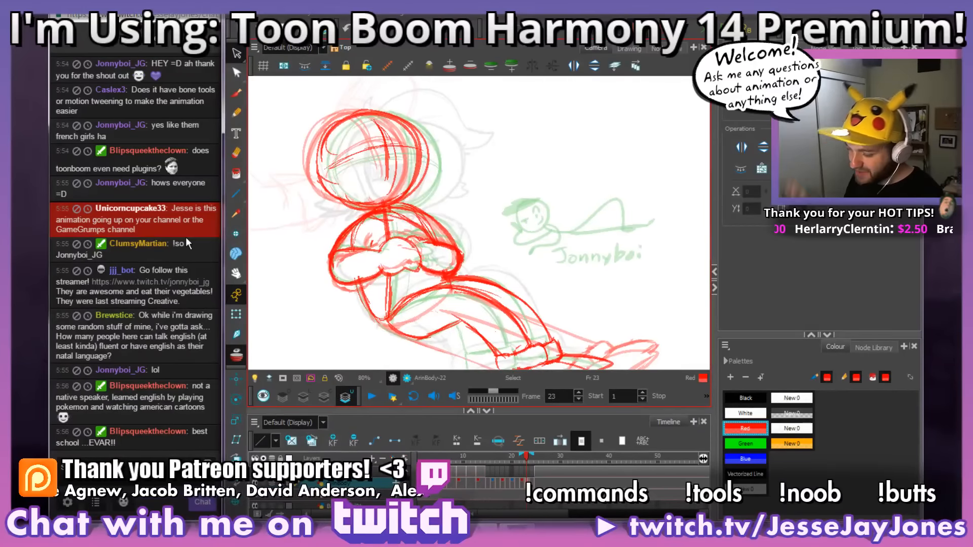
{"action": "left_click", "coordinate": [536, 457]}
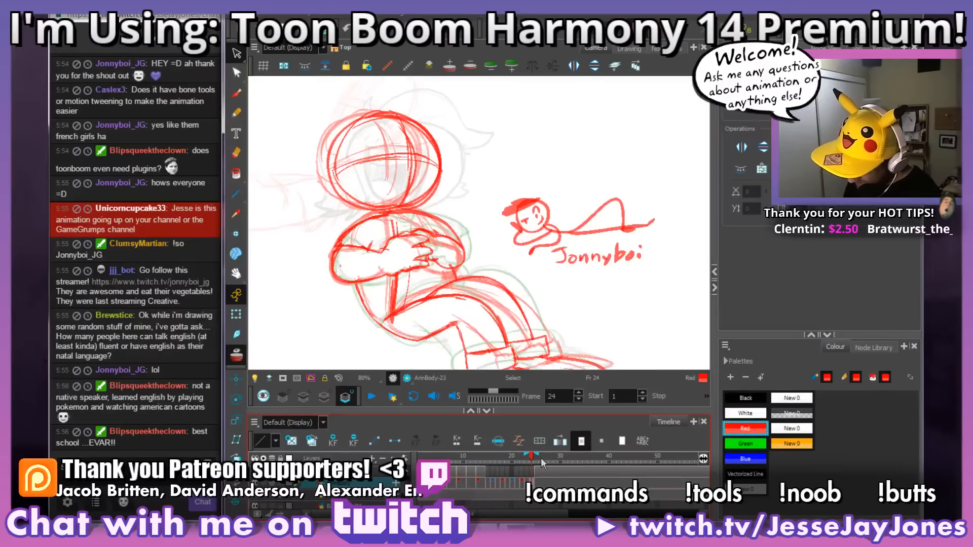
{"action": "mouse_move", "coordinate": [597, 304]}
{"action": "left_mouse_down"}
{"action": "mouse_move", "coordinate": [549, 308]}
{"action": "mouse_move", "coordinate": [428, 216]}
{"action": "mouse_move", "coordinate": [558, 289]}
{"action": "mouse_move", "coordinate": [535, 308]}
{"action": "mouse_move", "coordinate": [579, 296]}
{"action": "mouse_move", "coordinate": [519, 312]}
{"action": "mouse_move", "coordinate": [531, 302]}
{"action": "left_mouse_up"}
{"action": "key", "text": "Delete"}
{"action": "key", "text": "."}
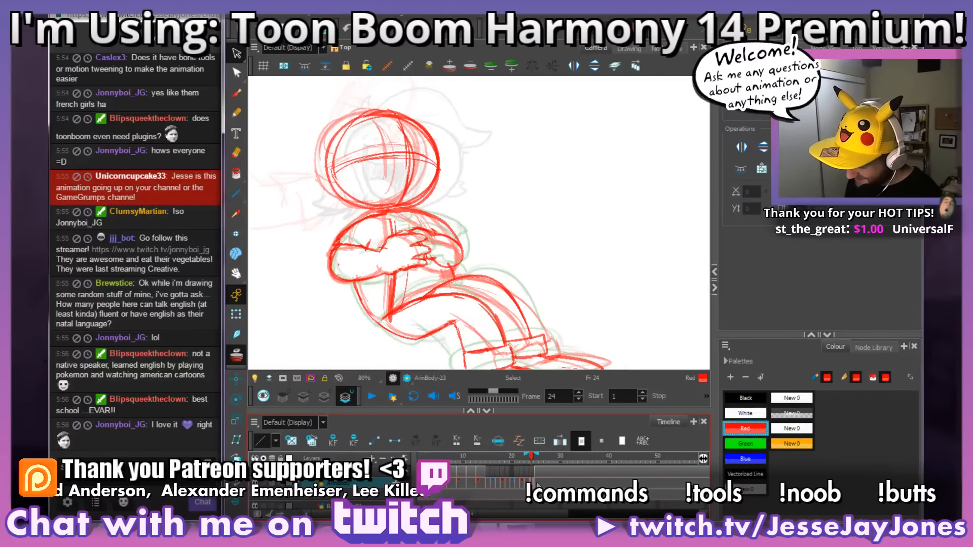
{"action": "key", "text": "."}
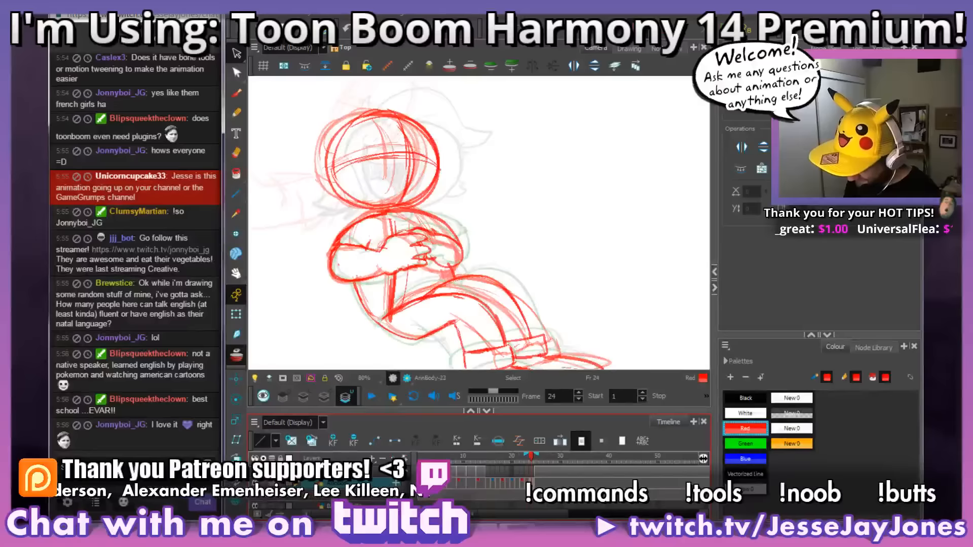
{"action": "key", "text": "."}
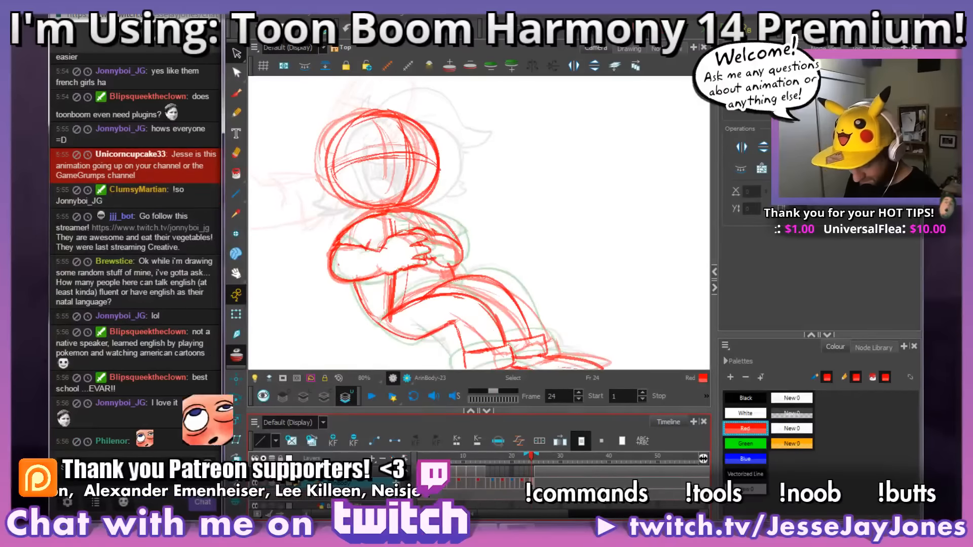
Step: Examine frame 23's legs and feet against the onion skin at different rotations and zoom levels
{"action": "left_click_drag", "start_coordinate": [528, 311], "coordinate": [516, 289]}
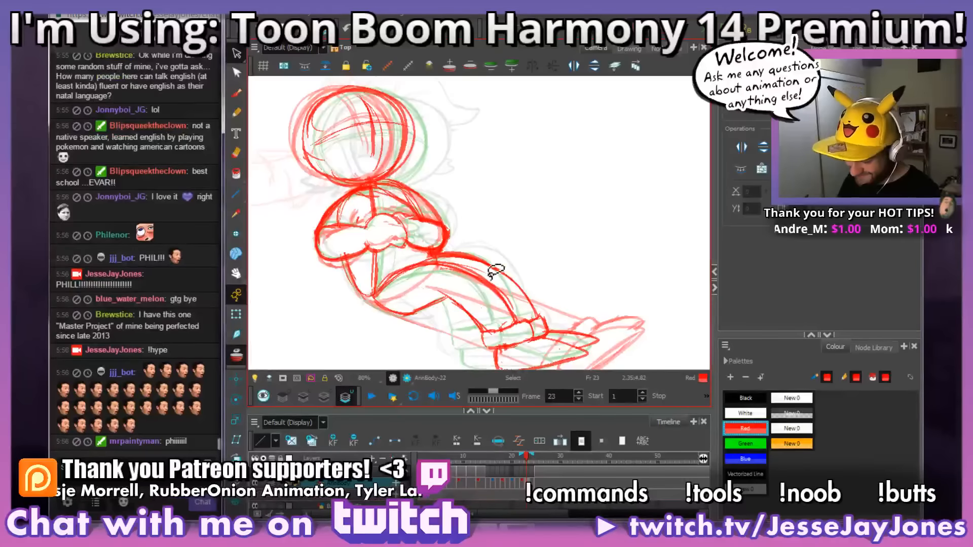
{"action": "mouse_move", "coordinate": [504, 287]}
{"action": "left_mouse_down"}
{"action": "mouse_move", "coordinate": [491, 281]}
{"action": "mouse_move", "coordinate": [505, 277]}
{"action": "left_mouse_up"}
{"action": "key", "text": "2"}
{"action": "left_click_drag", "start_coordinate": [533, 321], "coordinate": [556, 286]}
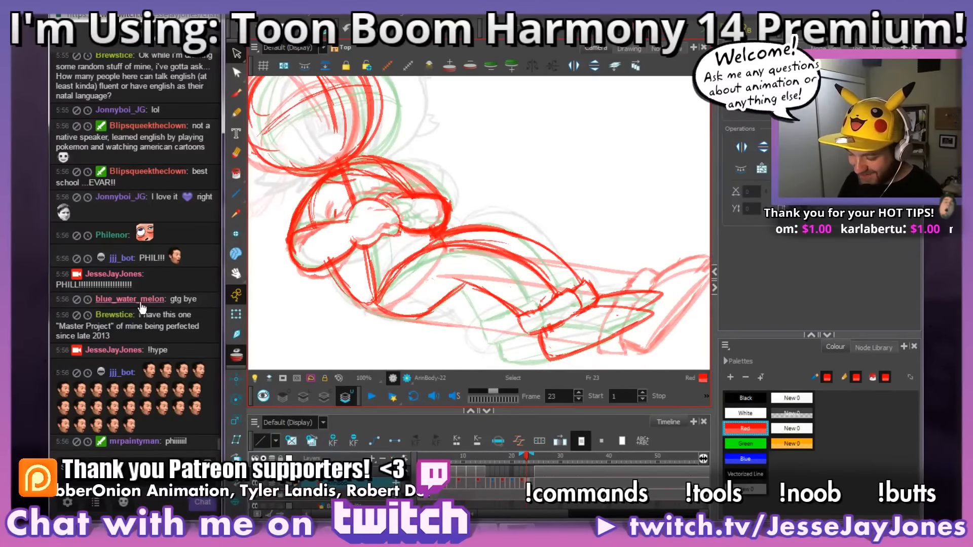
{"action": "left_click", "coordinate": [236, 92]}
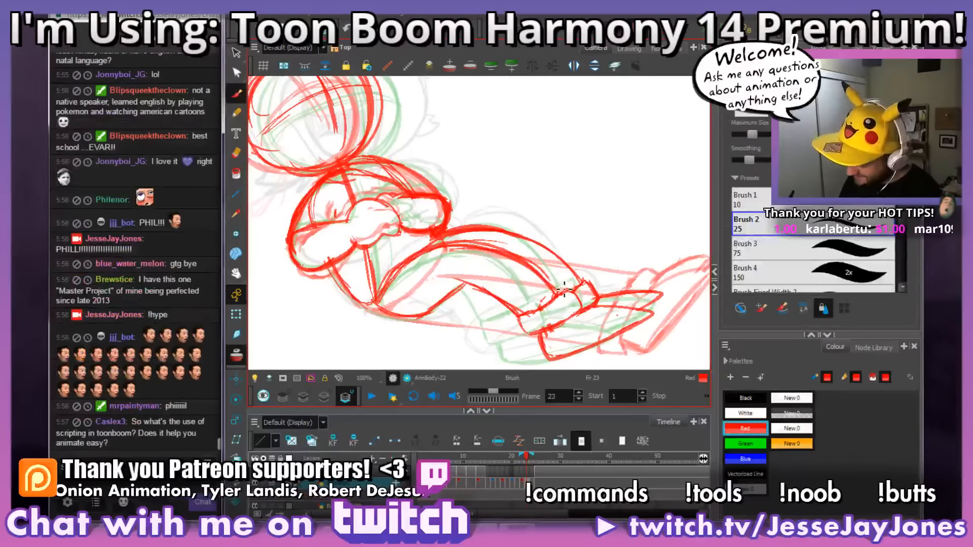
{"action": "mouse_move", "coordinate": [555, 279]}
{"action": "left_mouse_down"}
{"action": "mouse_move", "coordinate": [449, 251]}
{"action": "mouse_move", "coordinate": [532, 275]}
{"action": "mouse_move", "coordinate": [434, 273]}
{"action": "left_mouse_up"}
{"action": "left_click_drag", "start_coordinate": [633, 299], "coordinate": [573, 288]}
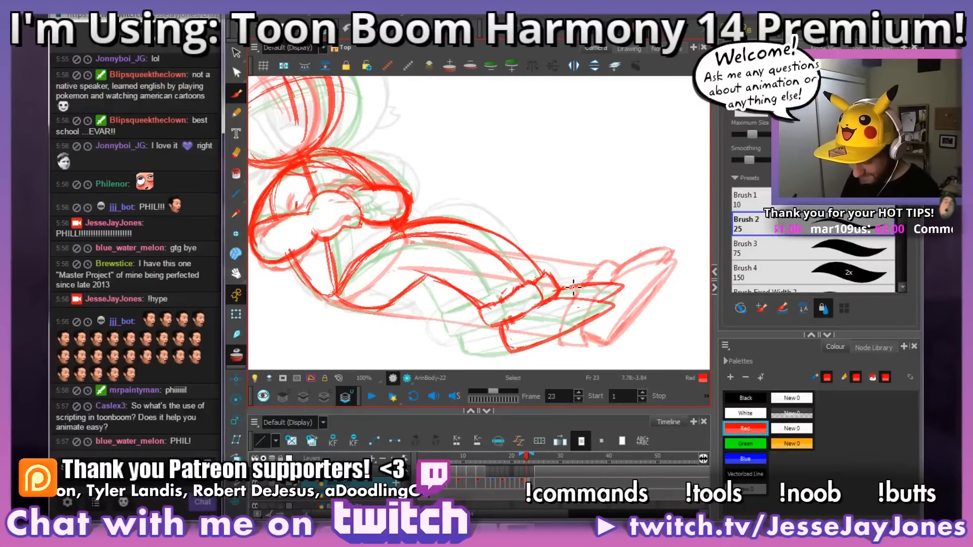
{"action": "scroll", "coordinate": [573, 287], "scroll_direction": "down", "scroll_amount": 3}
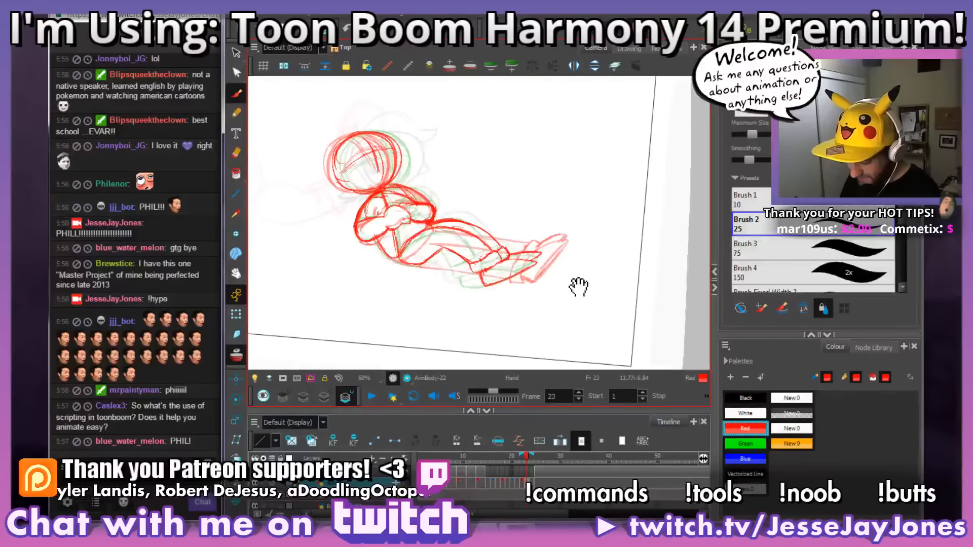
Step: Clean up frame 23's lower body by erasing the stray line along the top of the thigh
{"action": "scroll", "coordinate": [578, 288], "scroll_direction": "up", "scroll_amount": 3}
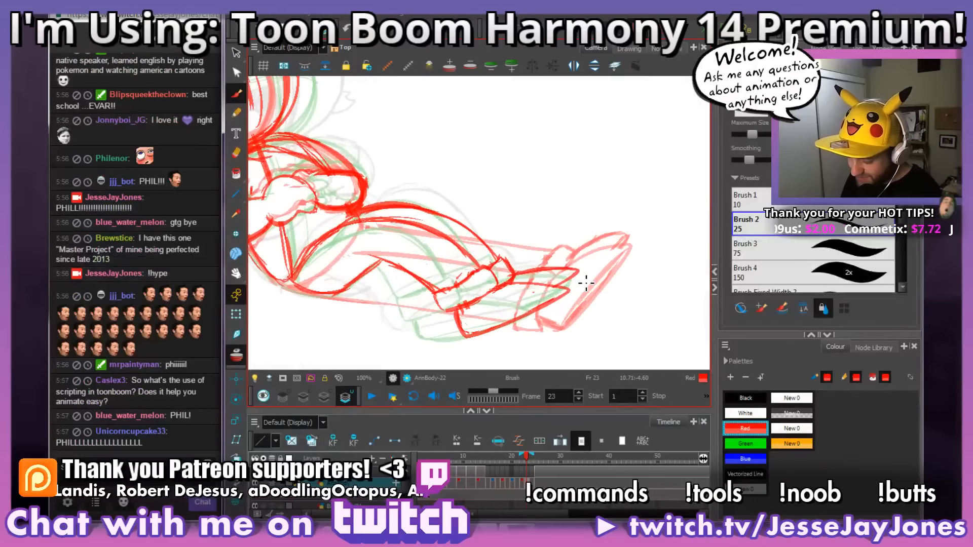
{"action": "left_click_drag", "start_coordinate": [473, 308], "coordinate": [505, 299]}
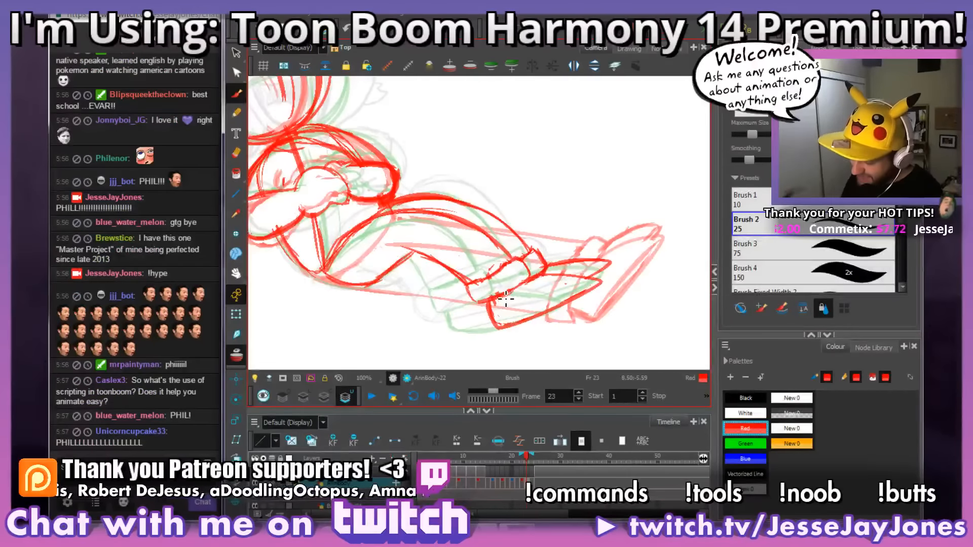
{"action": "key", "text": "alt+s"}
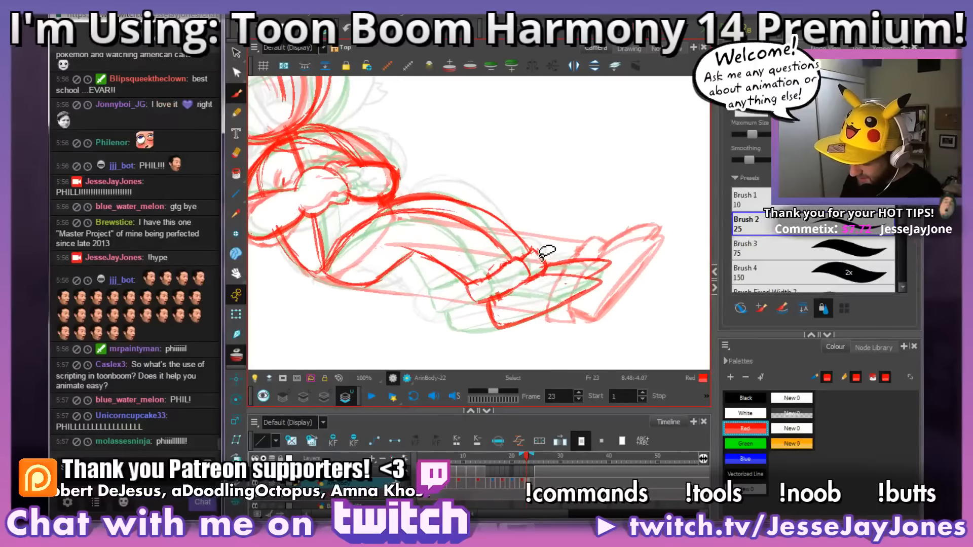
{"action": "left_click_drag", "start_coordinate": [567, 262], "coordinate": [570, 280]}
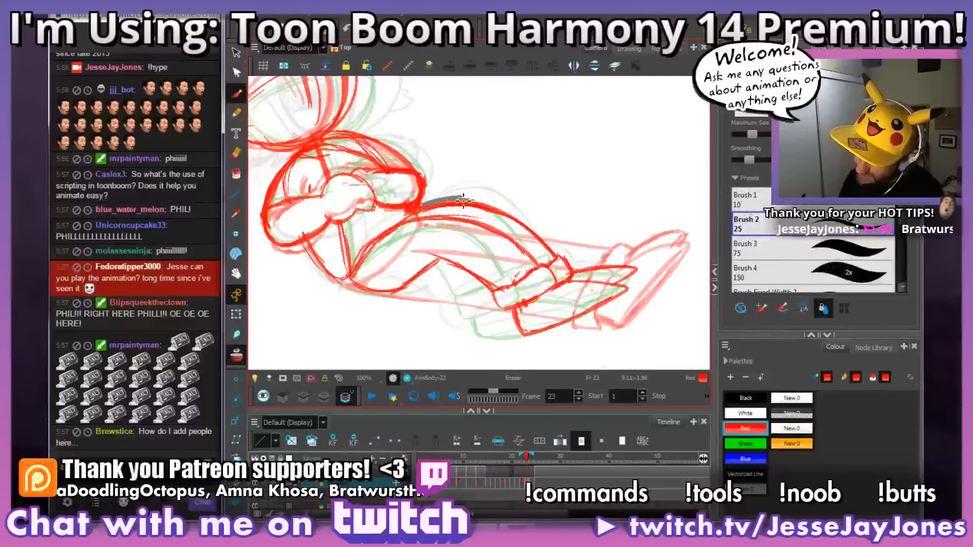
{"action": "left_click_drag", "start_coordinate": [517, 207], "coordinate": [539, 208]}
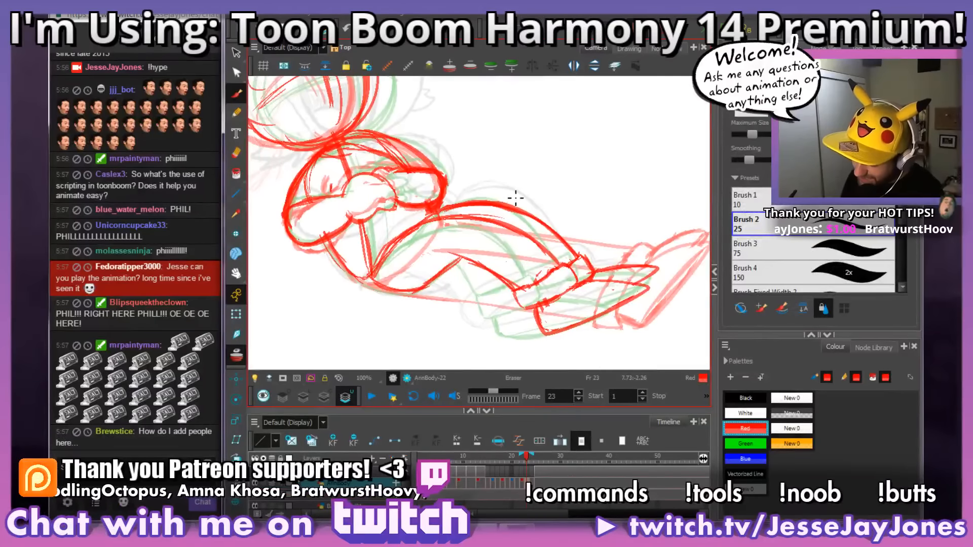
Step: Redraw the lower edge of the hand in frame 23's folded arms and trim the torso line beneath it
{"action": "key", "text": "1"}
{"action": "key", "text": "1"}
{"action": "key", "text": "1"}
{"action": "left_click_drag", "start_coordinate": [497, 243], "coordinate": [515, 255]}
{"action": "key", "text": "2"}
{"action": "key", "text": "2"}
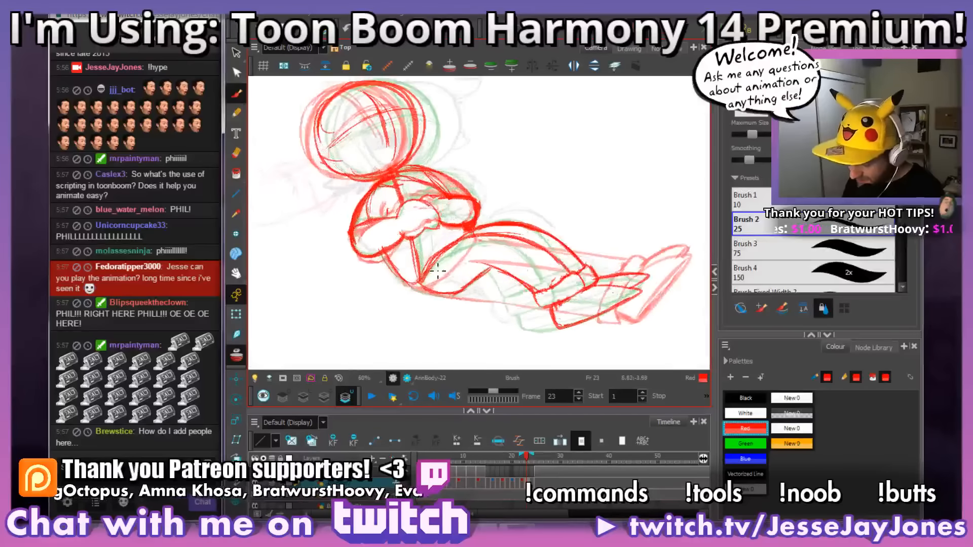
{"action": "key", "text": "2"}
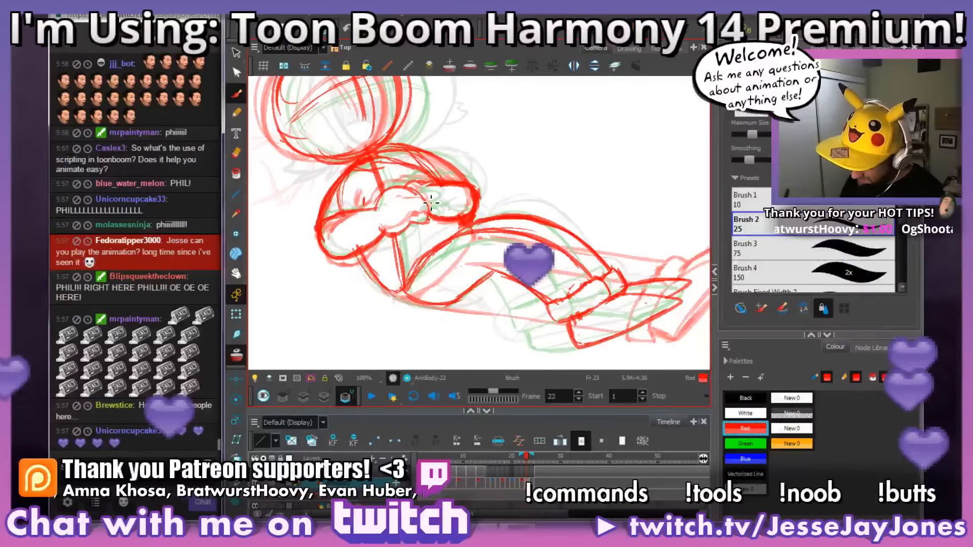
{"action": "key", "text": "2"}
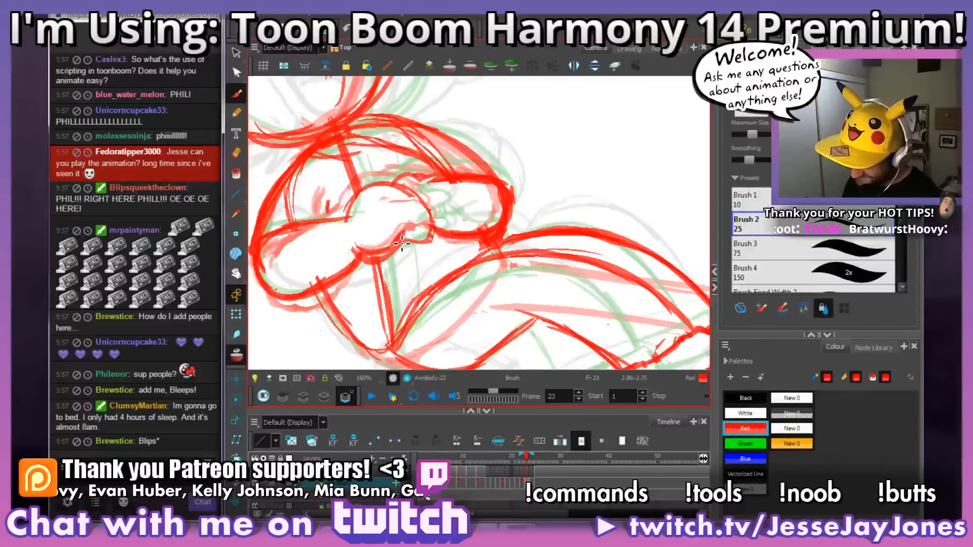
{"action": "mouse_move", "coordinate": [367, 266]}
{"action": "left_mouse_down"}
{"action": "mouse_move", "coordinate": [416, 262]}
{"action": "mouse_move", "coordinate": [402, 254]}
{"action": "mouse_move", "coordinate": [427, 279]}
{"action": "left_mouse_up"}
{"action": "key", "text": "space"}
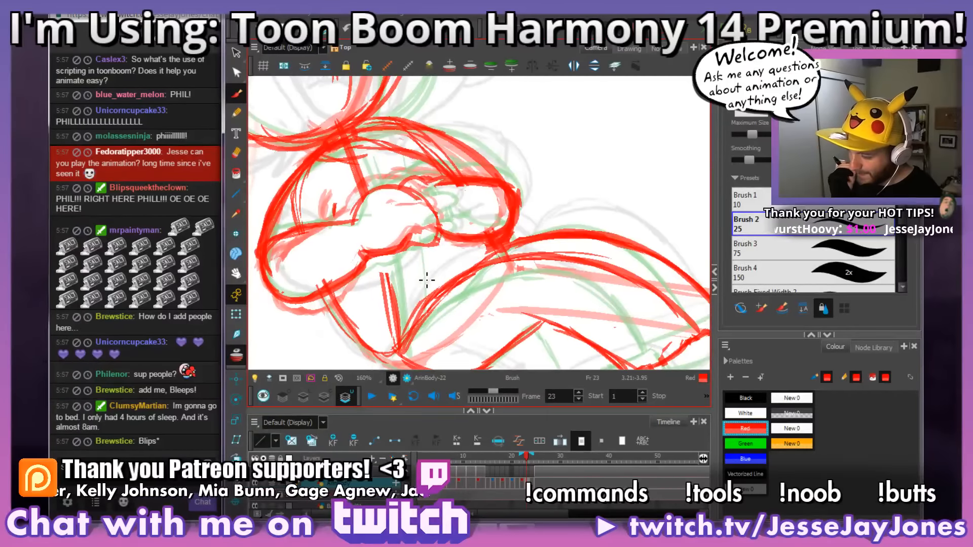
Step: Touch up the fingertips of the hand resting on frame 23's folded arms and check the whole figure
{"action": "key", "text": "1"}
{"action": "key", "text": "1"}
{"action": "key", "text": "1"}
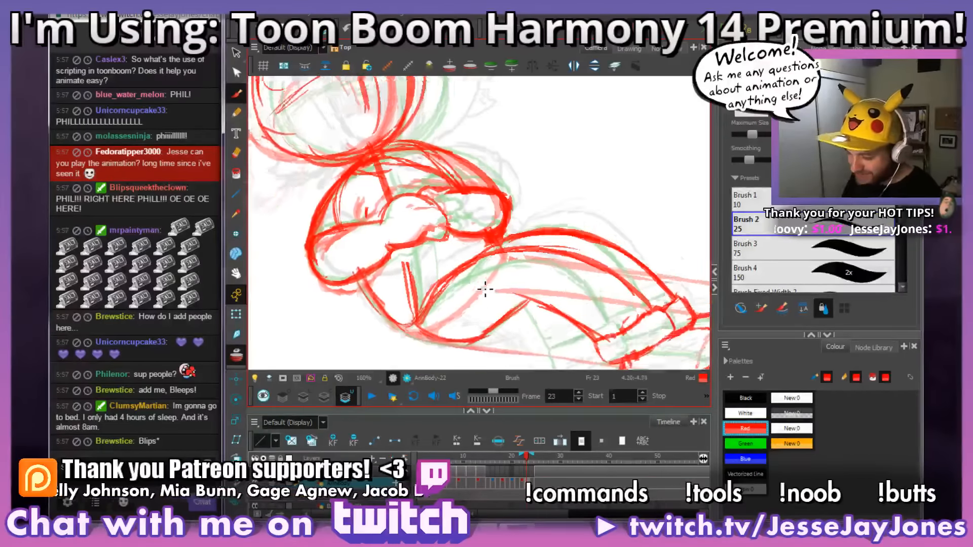
{"action": "key", "text": "space"}
{"action": "left_click_drag", "start_coordinate": [469, 288], "coordinate": [488, 287]}
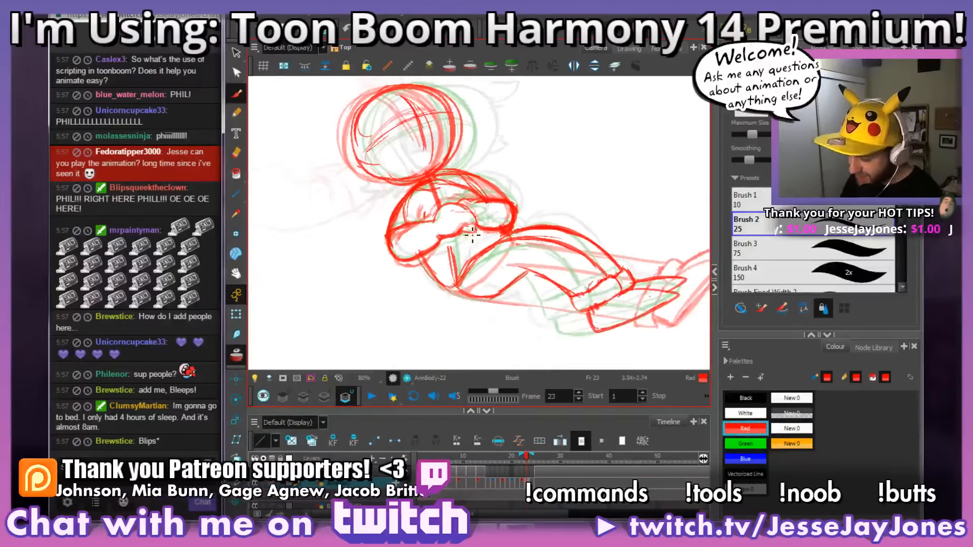
{"action": "key", "text": "2"}
{"action": "key", "text": "2"}
{"action": "key", "text": "2"}
{"action": "key", "text": "2"}
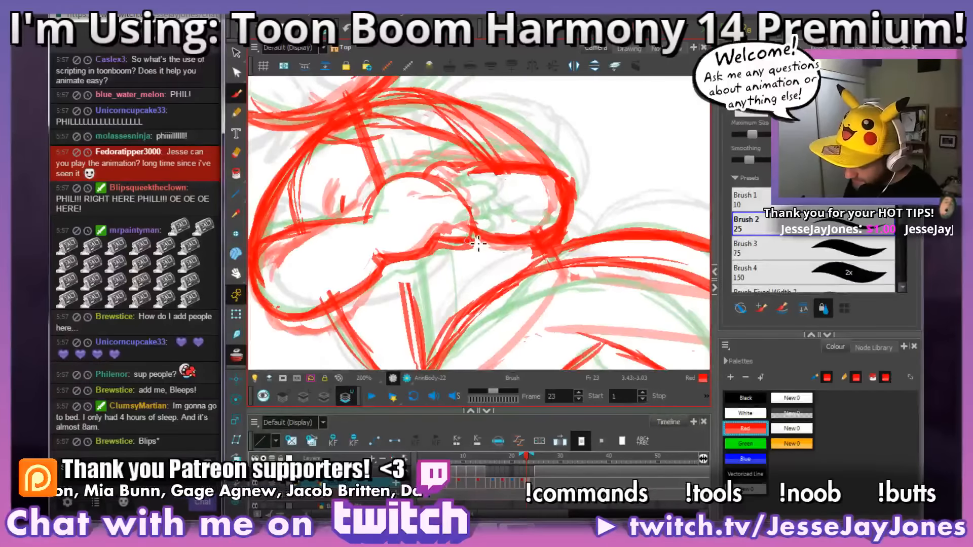
{"action": "mouse_move", "coordinate": [476, 238]}
{"action": "left_mouse_down"}
{"action": "mouse_move", "coordinate": [448, 225]}
{"action": "mouse_move", "coordinate": [488, 229]}
{"action": "mouse_move", "coordinate": [451, 251]}
{"action": "mouse_move", "coordinate": [473, 236]}
{"action": "left_mouse_up"}
{"action": "key", "text": "e"}
{"action": "key", "text": "b"}
{"action": "key", "text": "1"}
{"action": "key", "text": "1"}
{"action": "key", "text": "1"}
{"action": "key", "text": "1"}
{"action": "key", "text": "1"}
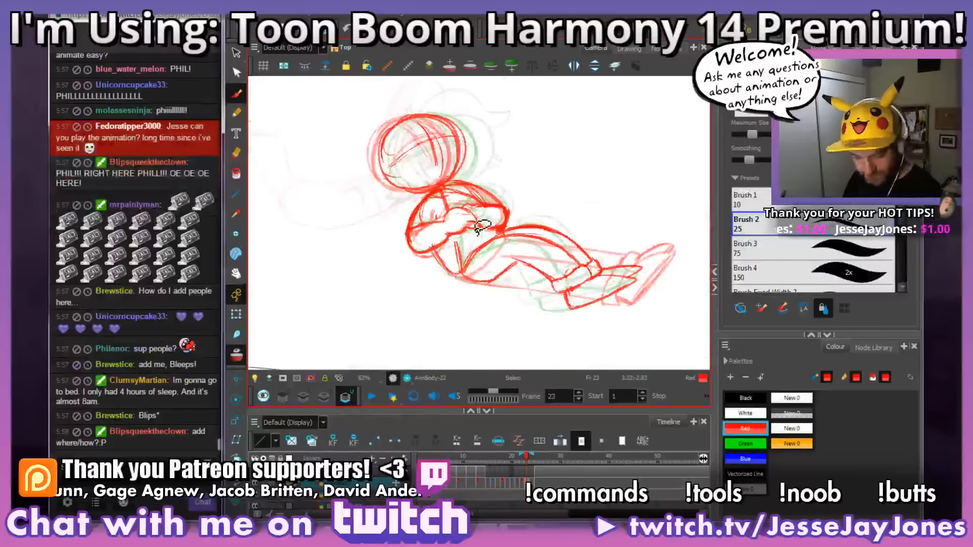
{"action": "left_click_drag", "start_coordinate": [576, 261], "coordinate": [554, 258]}
Step: Switch to the file explorer's EXPORTS folder and open GameGrumps_Laura_v05.avi for playback
{"action": "key", "text": "alt+Tab"}
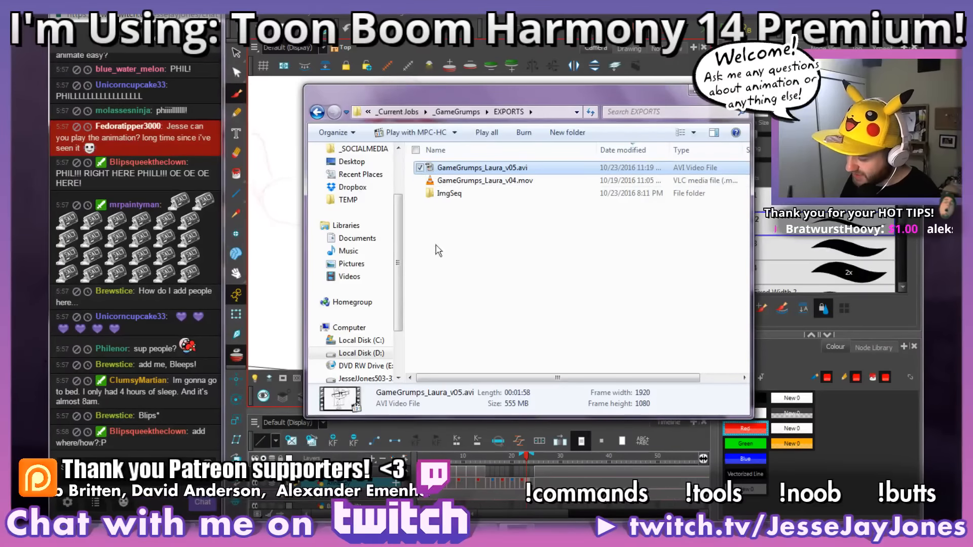
{"action": "double_click", "coordinate": [436, 169]}
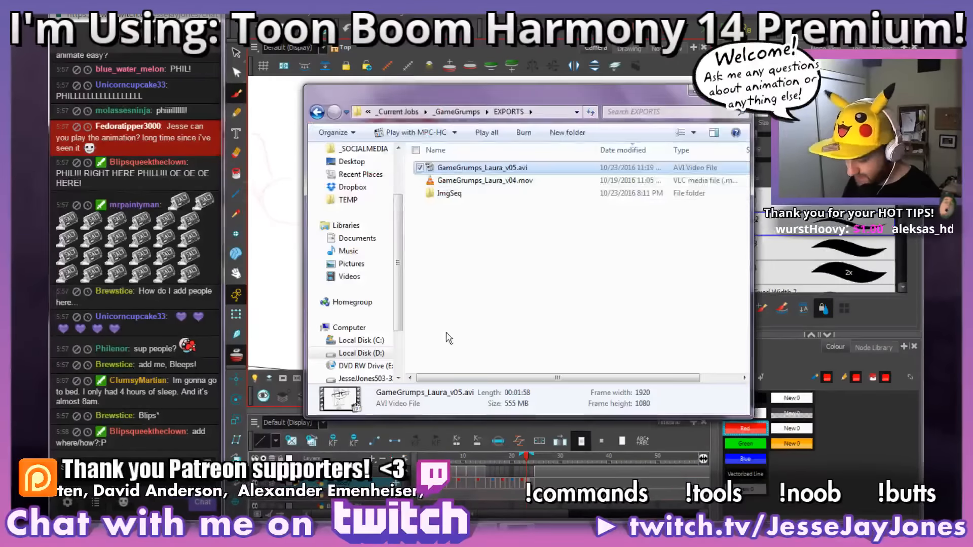
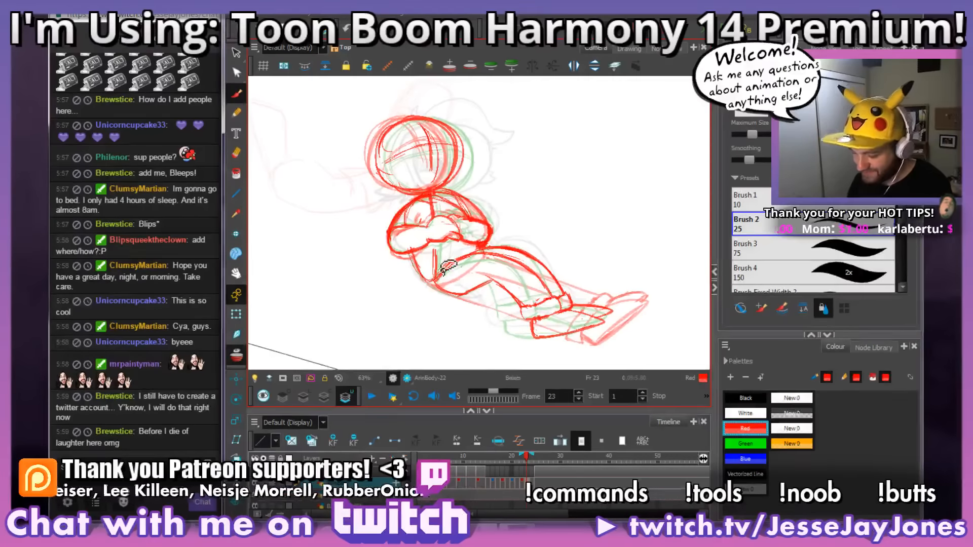
Step: Examine the legs, cuffs and shoes of frame 23's reclining figure, both up close and as part of the whole pose
{"action": "key", "text": "space"}
{"action": "left_click_drag", "start_coordinate": [515, 272], "coordinate": [459, 272]}
{"action": "key", "text": "space"}
{"action": "left_click_drag", "start_coordinate": [444, 312], "coordinate": [484, 302]}
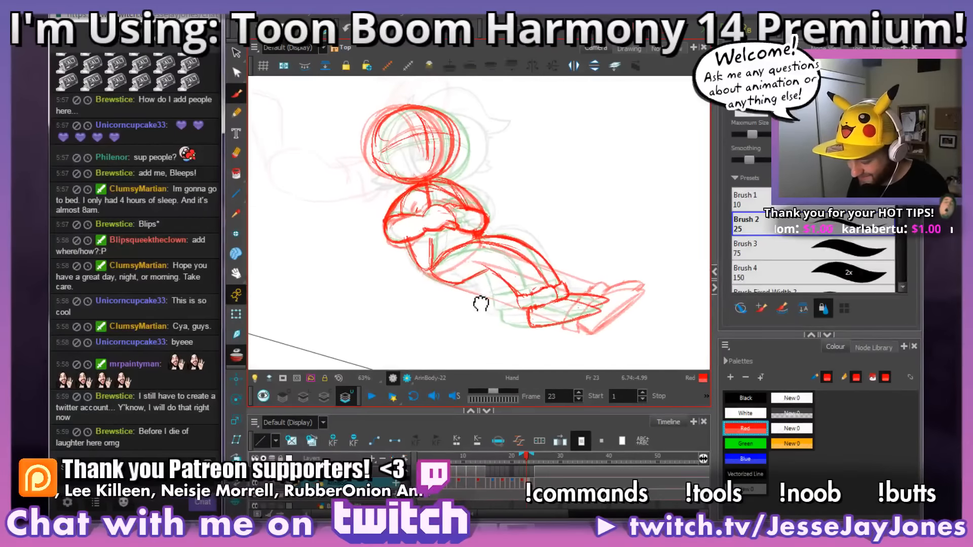
{"action": "mouse_move", "coordinate": [577, 332]}
{"action": "left_mouse_down"}
{"action": "mouse_move", "coordinate": [588, 320]}
{"action": "mouse_move", "coordinate": [564, 329]}
{"action": "mouse_move", "coordinate": [598, 317]}
{"action": "left_mouse_up"}
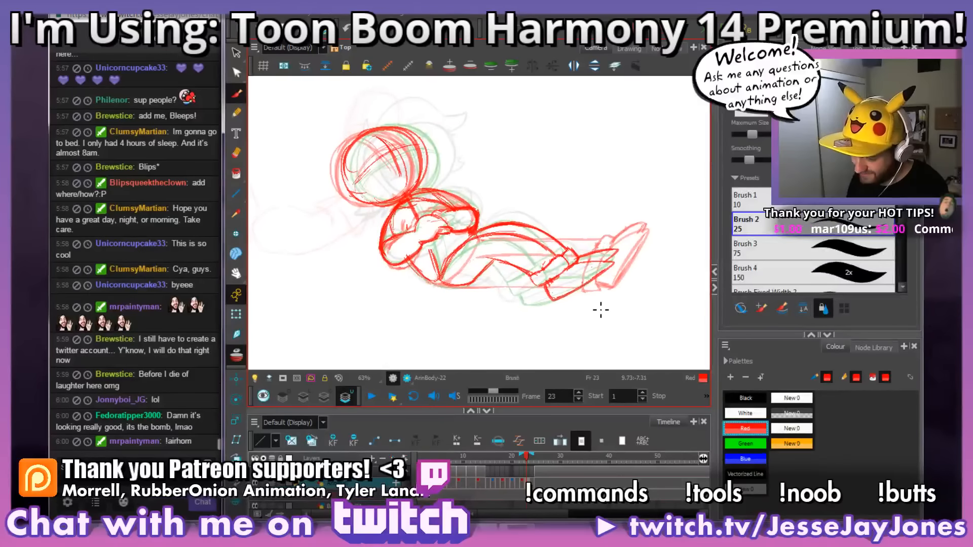
{"action": "scroll", "coordinate": [583, 310], "scroll_direction": "up", "scroll_amount": 3}
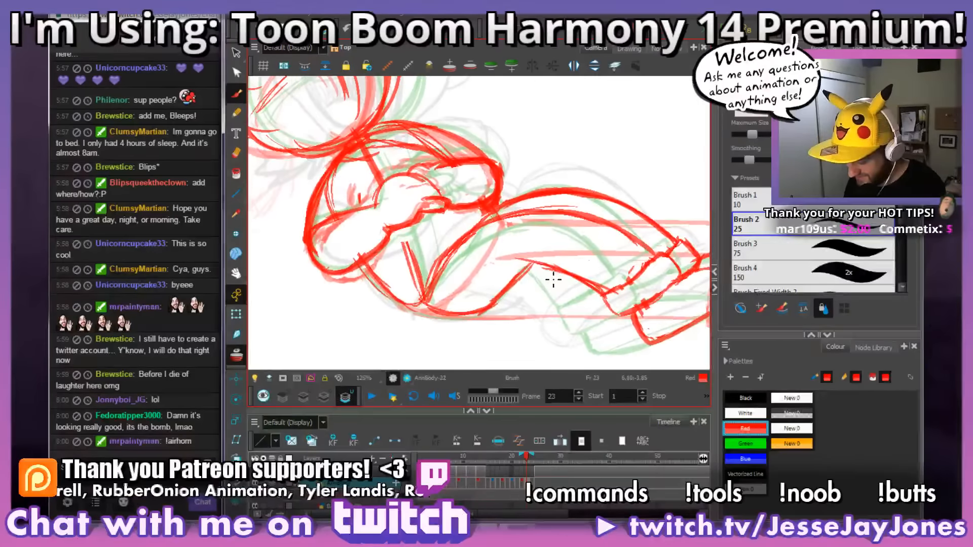
{"action": "scroll", "coordinate": [553, 279], "scroll_direction": "down", "scroll_amount": 3}
{"action": "scroll", "coordinate": [554, 279], "scroll_direction": "up", "scroll_amount": 3}
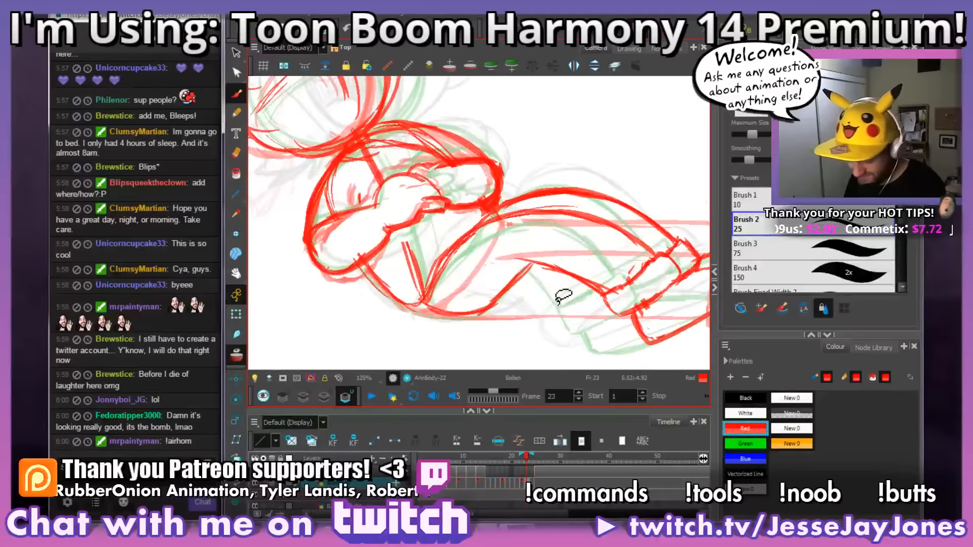
{"action": "left_click_drag", "start_coordinate": [554, 307], "coordinate": [519, 269]}
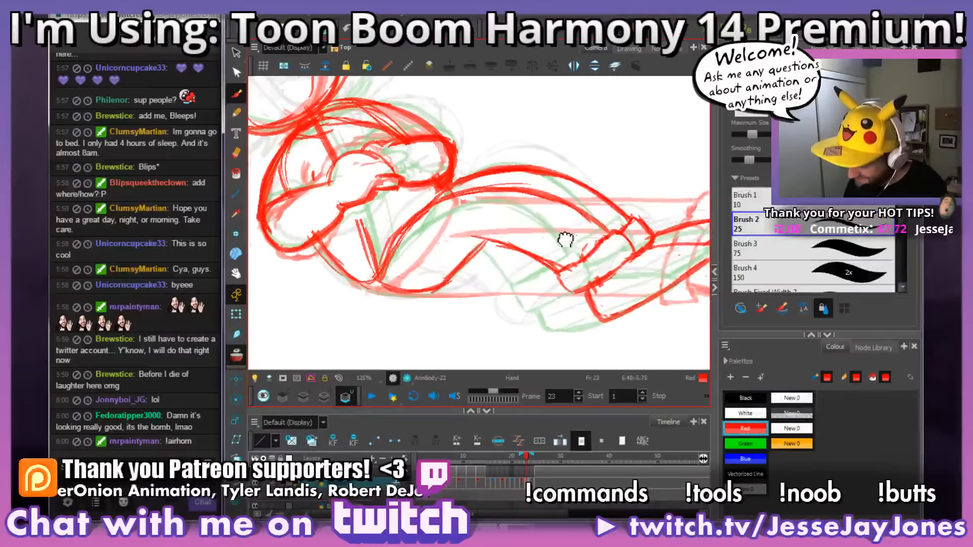
{"action": "left_click_drag", "start_coordinate": [568, 237], "coordinate": [550, 276]}
{"action": "key", "text": "1"}
{"action": "key", "text": "1"}
{"action": "key", "text": "1"}
{"action": "scroll", "coordinate": [550, 276], "scroll_direction": "up", "scroll_amount": 2}
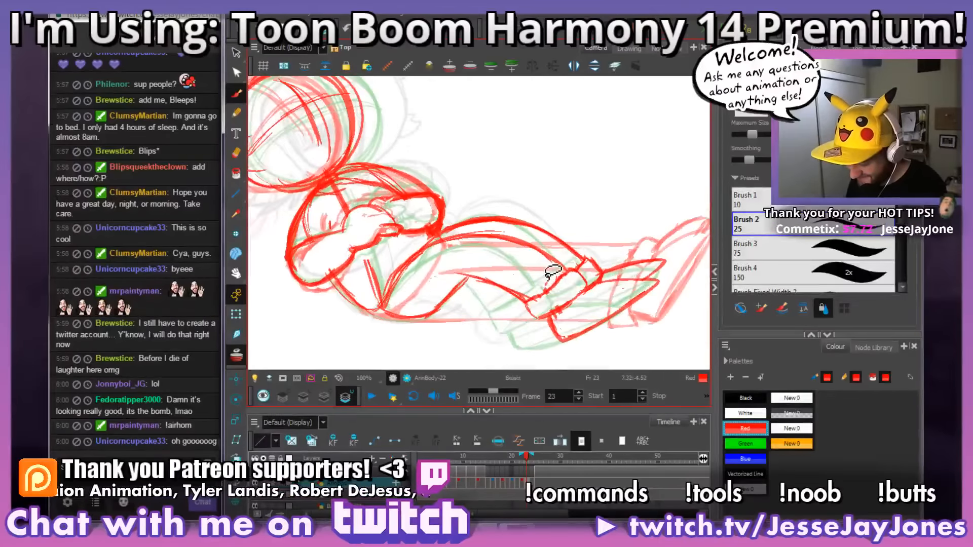
{"action": "left_click_drag", "start_coordinate": [569, 313], "coordinate": [450, 306]}
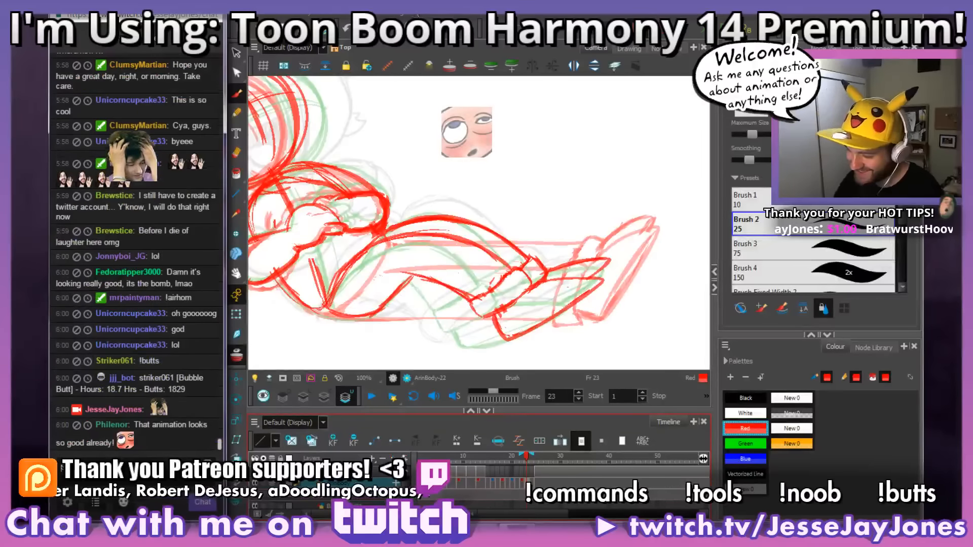
{"action": "mouse_move", "coordinate": [536, 251]}
{"action": "left_mouse_down"}
{"action": "mouse_move", "coordinate": [543, 260]}
{"action": "mouse_move", "coordinate": [499, 242]}
{"action": "mouse_move", "coordinate": [523, 242]}
{"action": "left_mouse_up"}
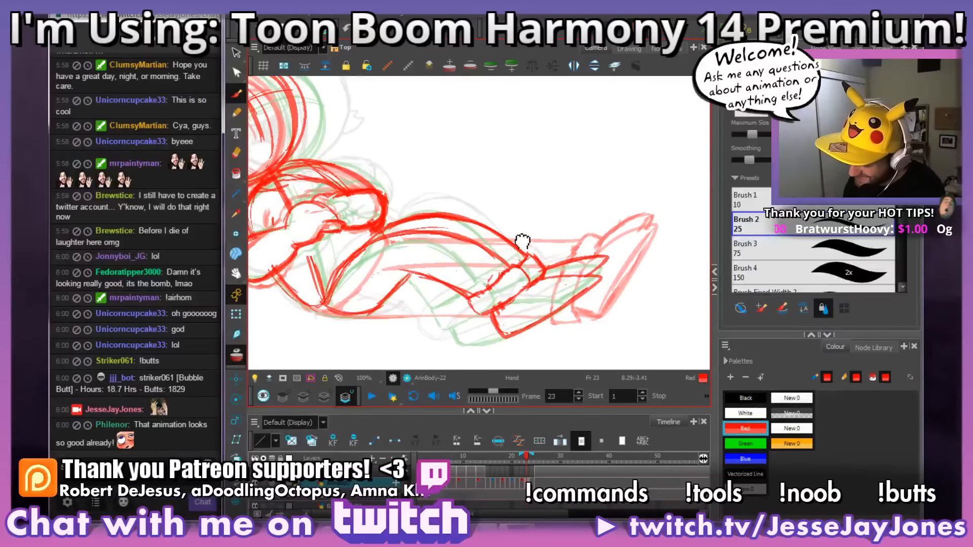
{"action": "mouse_move", "coordinate": [529, 276]}
{"action": "left_mouse_down"}
{"action": "mouse_move", "coordinate": [553, 267]}
{"action": "mouse_move", "coordinate": [552, 299]}
{"action": "left_mouse_up"}
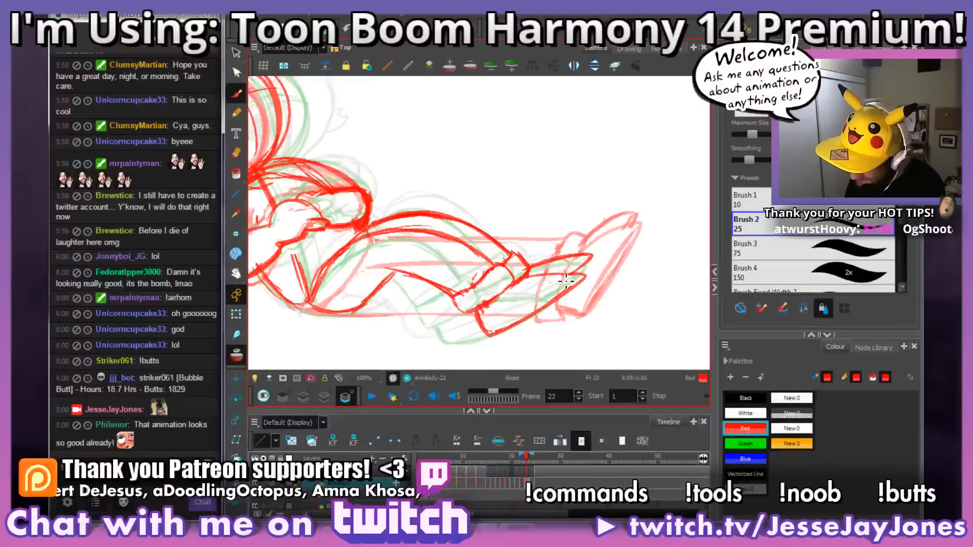
{"action": "scroll", "coordinate": [566, 280], "scroll_direction": "down", "scroll_amount": 3}
{"action": "scroll", "coordinate": [565, 280], "scroll_direction": "up", "scroll_amount": 2}
{"action": "left_click_drag", "start_coordinate": [501, 266], "coordinate": [539, 264]}
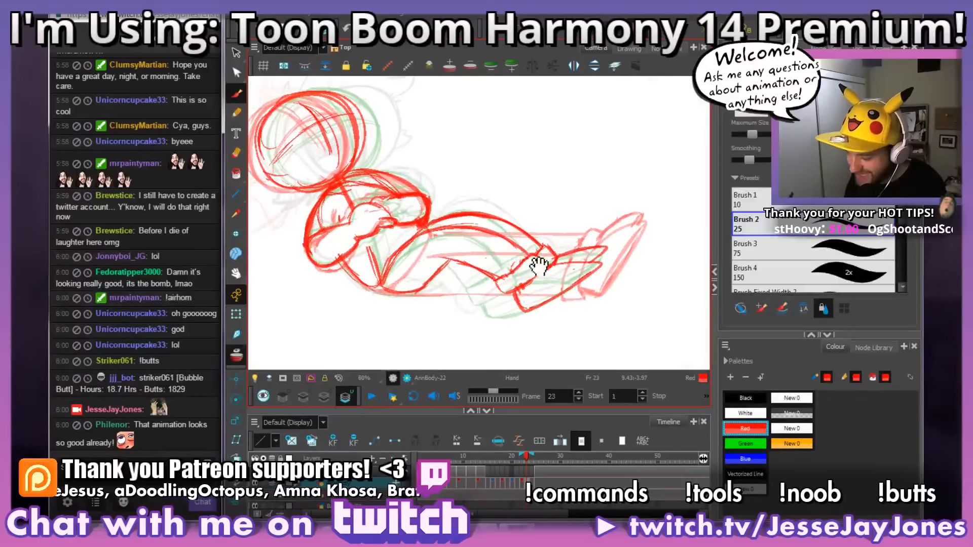
{"action": "left_click_drag", "start_coordinate": [550, 298], "coordinate": [578, 310]}
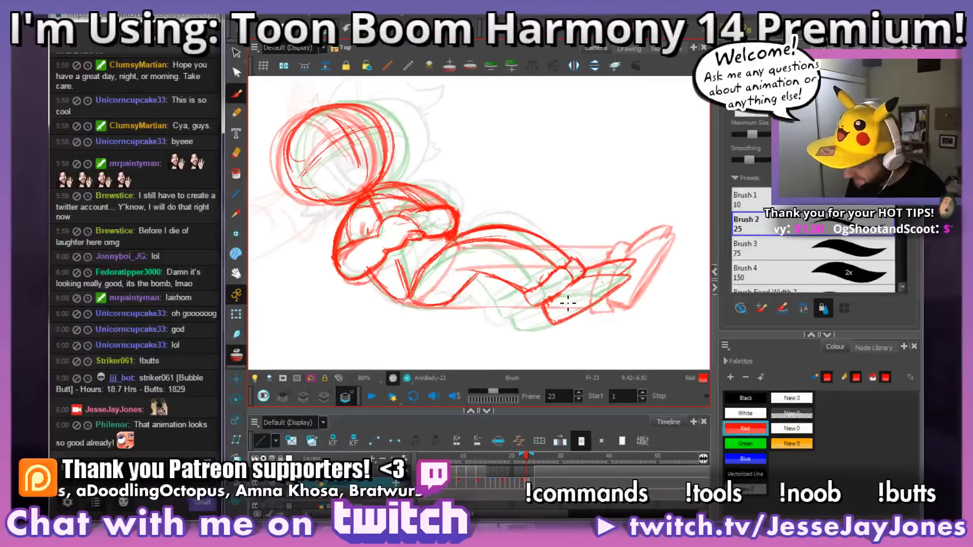
Step: Flip back and forth through the drawings around frames 24 and 25 to compare the legs and feet
{"action": "key", "text": "period"}
{"action": "key", "text": "comma"}
{"action": "key", "text": "period"}
{"action": "key", "text": "comma"}
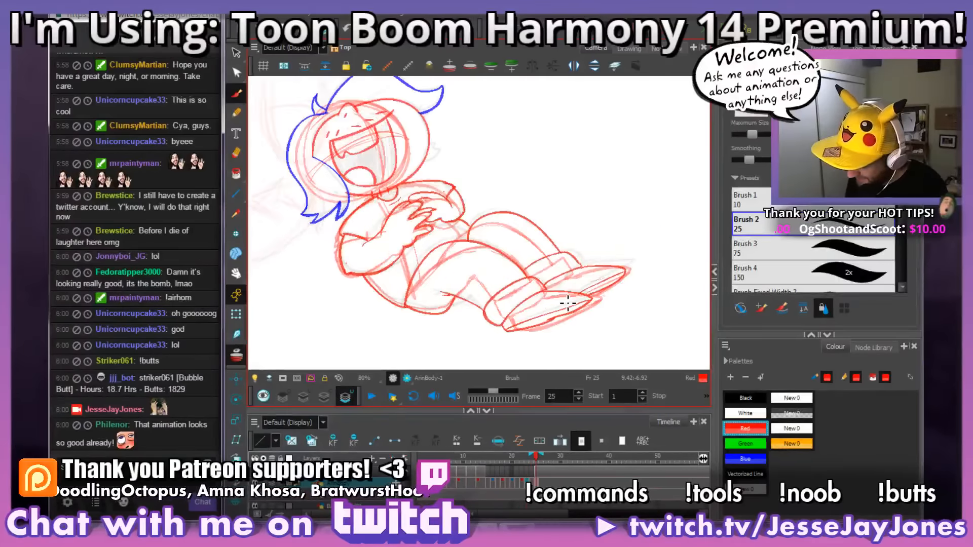
{"action": "key", "text": "period"}
{"action": "key", "text": "comma"}
{"action": "key", "text": "period"}
{"action": "key", "text": "comma"}
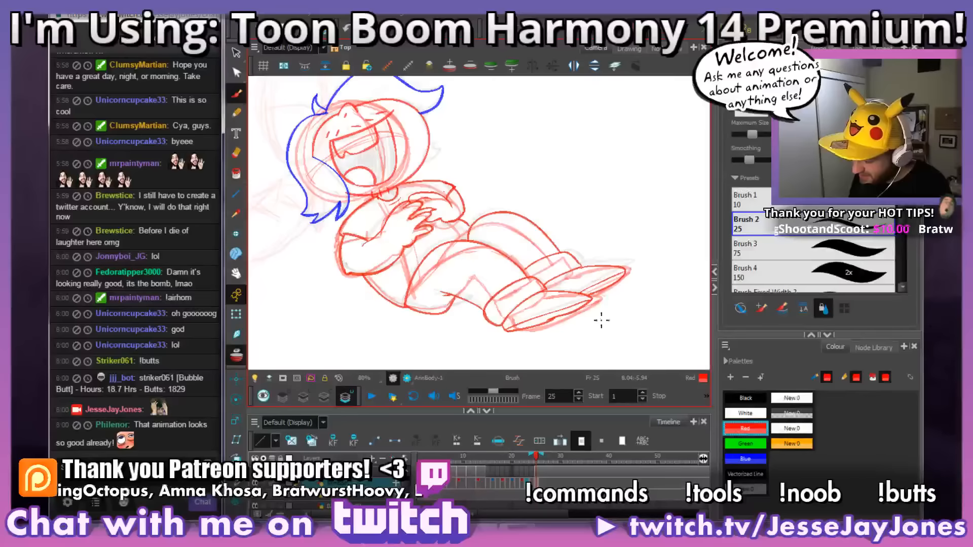
{"action": "key", "text": "period"}
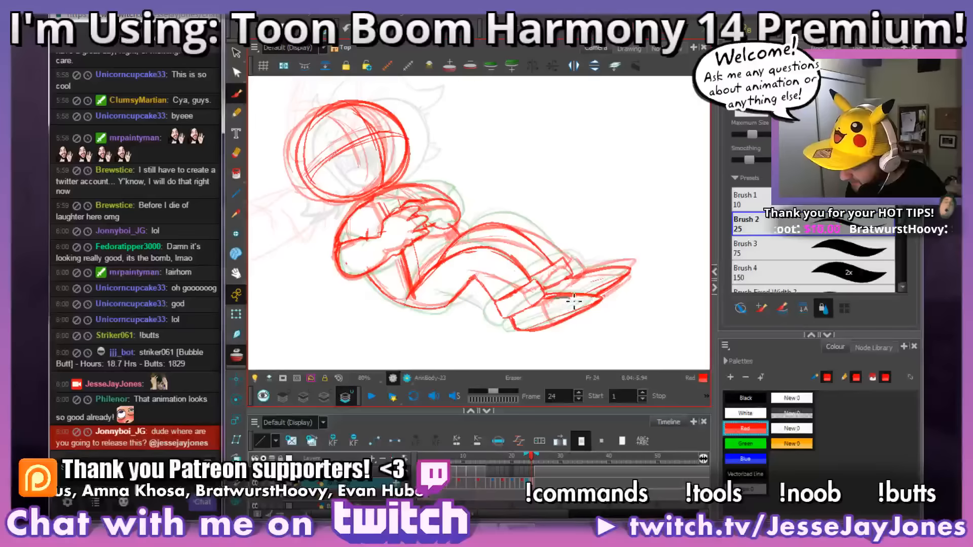
Step: Clean up and redraw the outlines of both shoes on frame 24, and save the scene
{"action": "key", "text": "alt+e"}
{"action": "left_click_drag", "start_coordinate": [559, 300], "coordinate": [597, 301]}
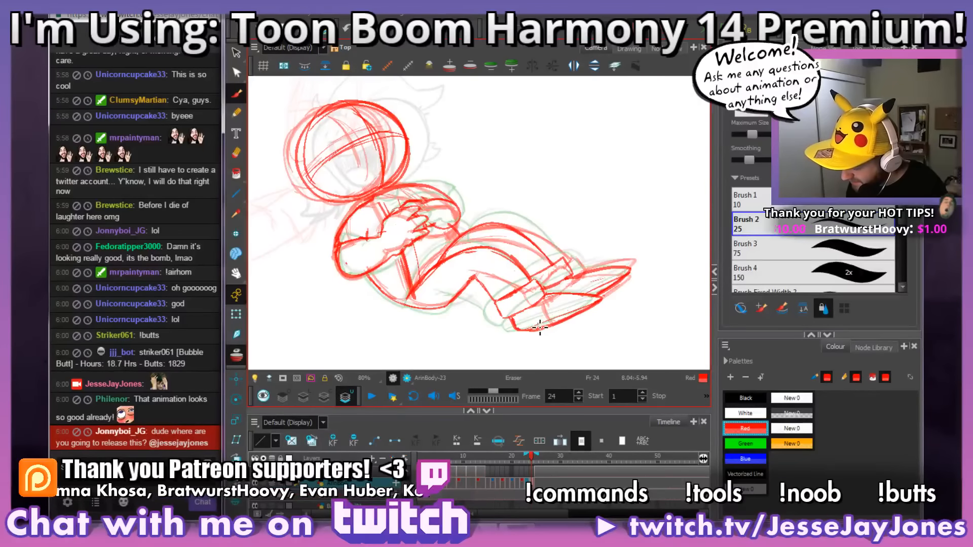
{"action": "mouse_move", "coordinate": [540, 328]}
{"action": "left_mouse_down"}
{"action": "mouse_move", "coordinate": [530, 329]}
{"action": "mouse_move", "coordinate": [600, 301]}
{"action": "mouse_move", "coordinate": [476, 327]}
{"action": "left_mouse_up"}
{"action": "key", "text": "ctrl+s"}
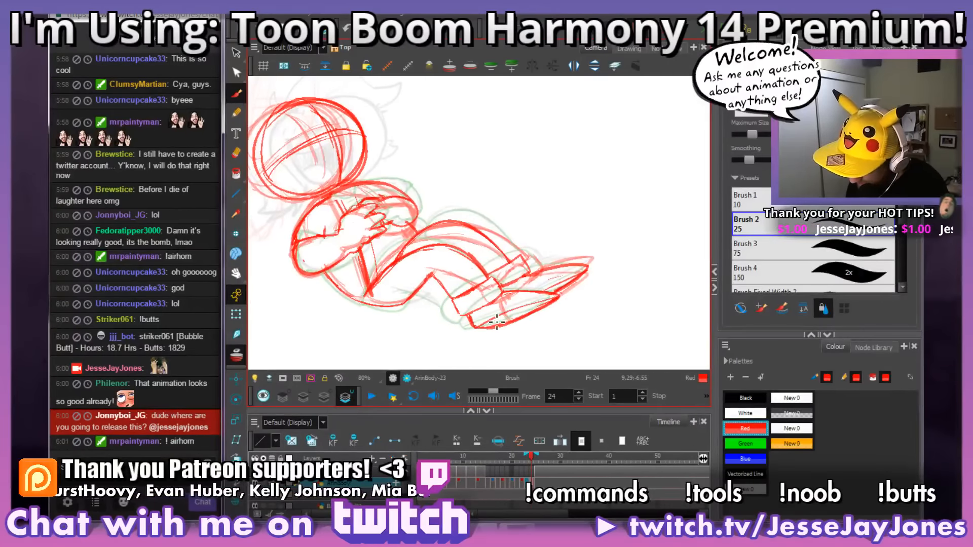
{"action": "left_click_drag", "start_coordinate": [569, 299], "coordinate": [519, 307]}
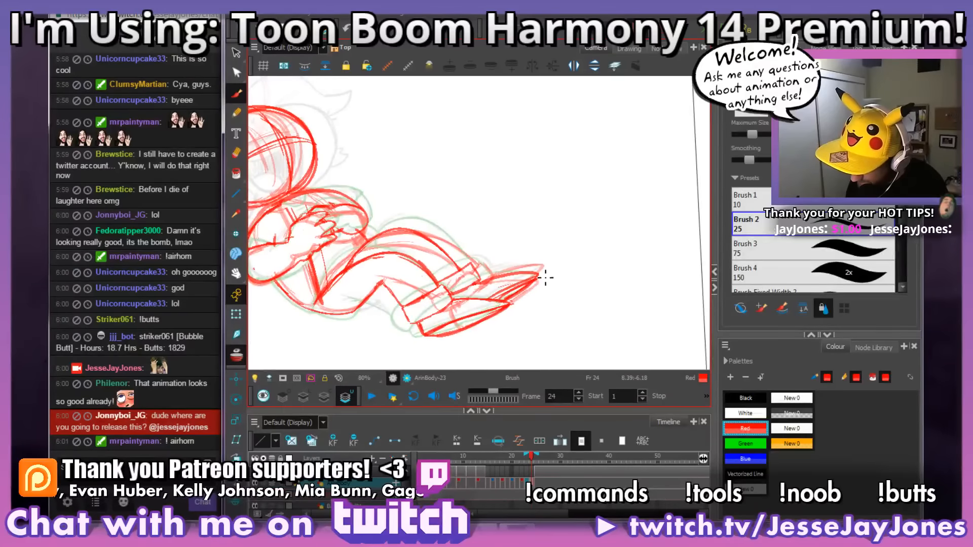
{"action": "left_click_drag", "start_coordinate": [498, 318], "coordinate": [514, 313]}
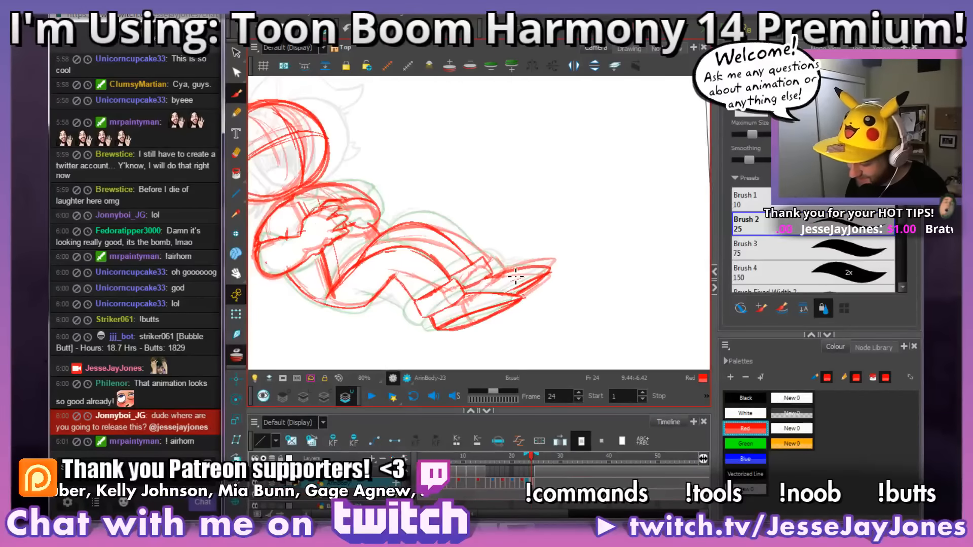
Step: Compare frame 24 with the neighbouring drawings, then erase its trouser cuffs and redraw them rounder around the ankles
{"action": "key", "text": "."}
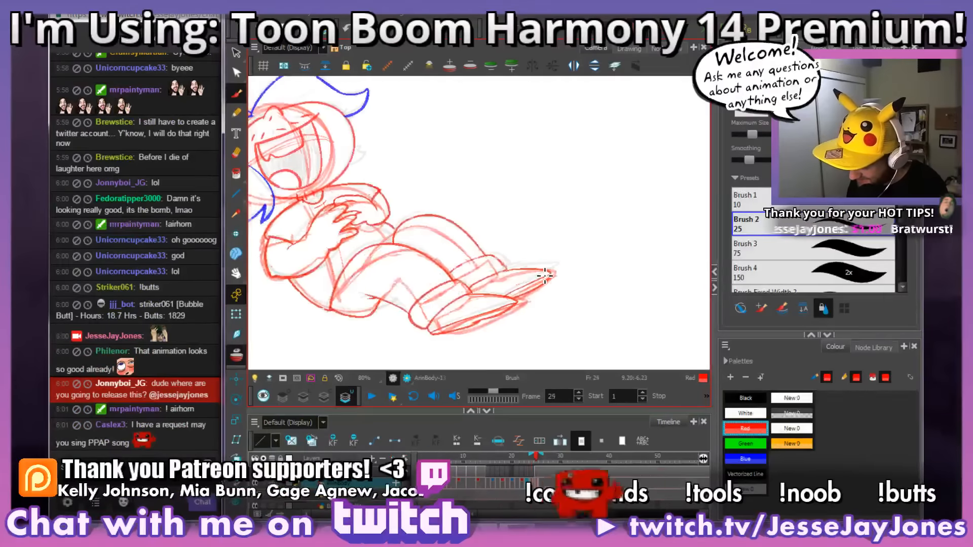
{"action": "key", "text": "comma"}
{"action": "key", "text": "comma"}
{"action": "key", "text": "comma"}
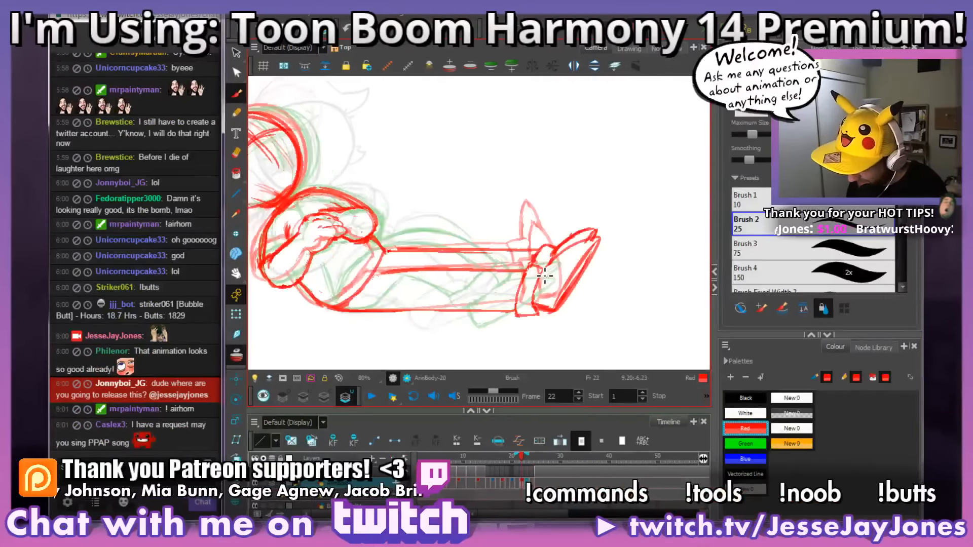
{"action": "key", "text": "period"}
{"action": "key", "text": "period"}
{"action": "left_click_drag", "start_coordinate": [494, 333], "coordinate": [517, 314]}
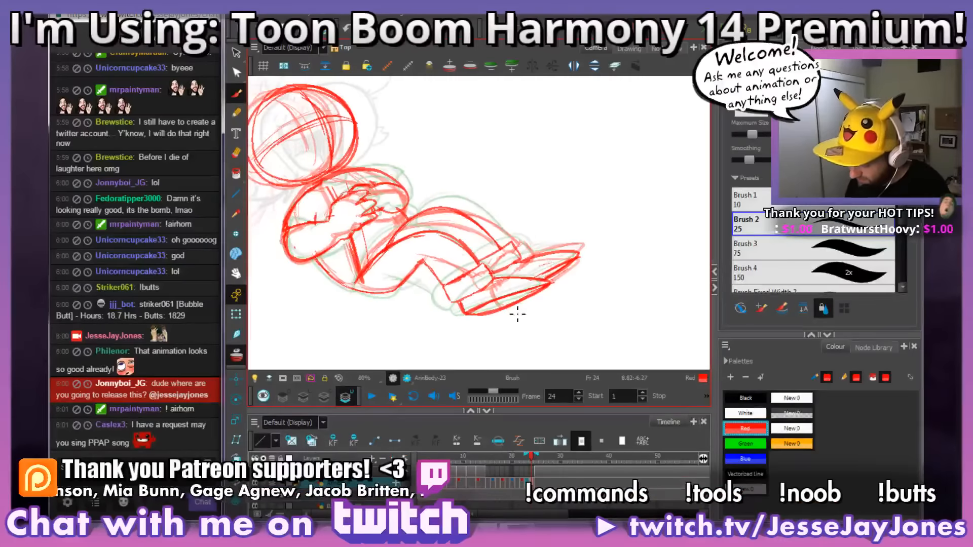
{"action": "mouse_move", "coordinate": [450, 306]}
{"action": "left_mouse_down"}
{"action": "mouse_move", "coordinate": [497, 282]}
{"action": "mouse_move", "coordinate": [478, 285]}
{"action": "mouse_move", "coordinate": [489, 271]}
{"action": "mouse_move", "coordinate": [448, 302]}
{"action": "left_mouse_up"}
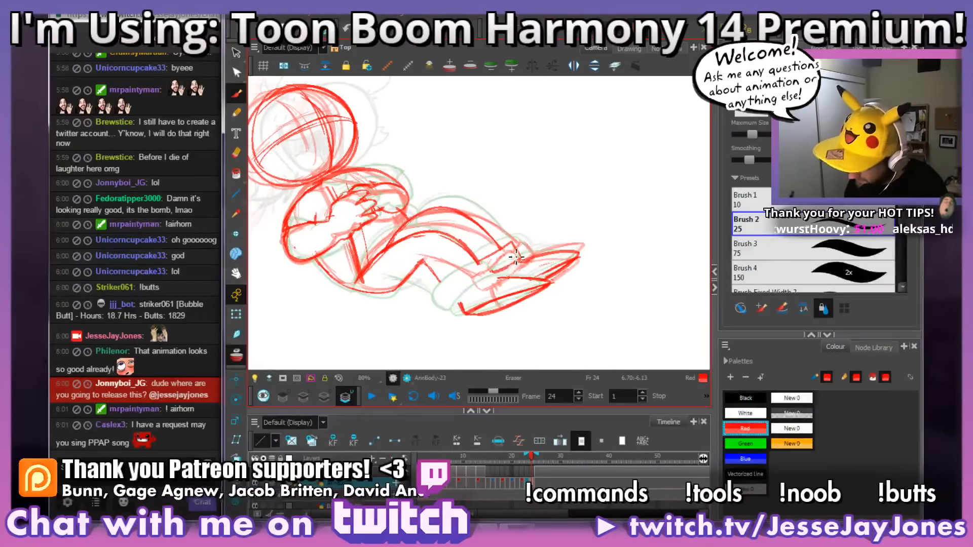
{"action": "mouse_move", "coordinate": [513, 264]}
{"action": "left_mouse_down"}
{"action": "mouse_move", "coordinate": [504, 275]}
{"action": "mouse_move", "coordinate": [513, 249]}
{"action": "mouse_move", "coordinate": [485, 259]}
{"action": "mouse_move", "coordinate": [537, 263]}
{"action": "left_mouse_up"}
{"action": "key", "text": "space"}
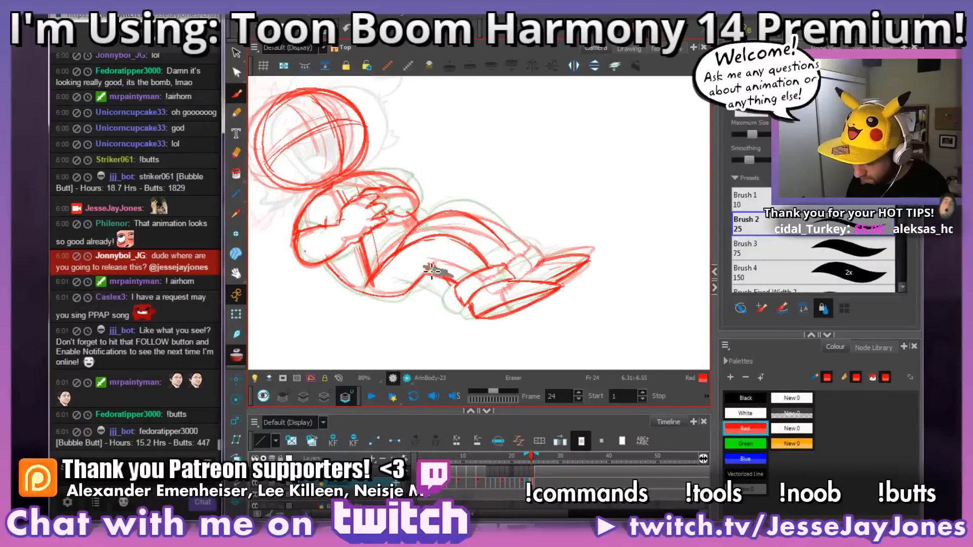
Step: Erase the stray line below the knee on frame 24 and redraw the near lower leg and the cuff behind the heel
{"action": "mouse_move", "coordinate": [463, 256]}
{"action": "left_mouse_down"}
{"action": "mouse_move", "coordinate": [462, 269]}
{"action": "mouse_move", "coordinate": [486, 265]}
{"action": "mouse_move", "coordinate": [459, 292]}
{"action": "left_mouse_up"}
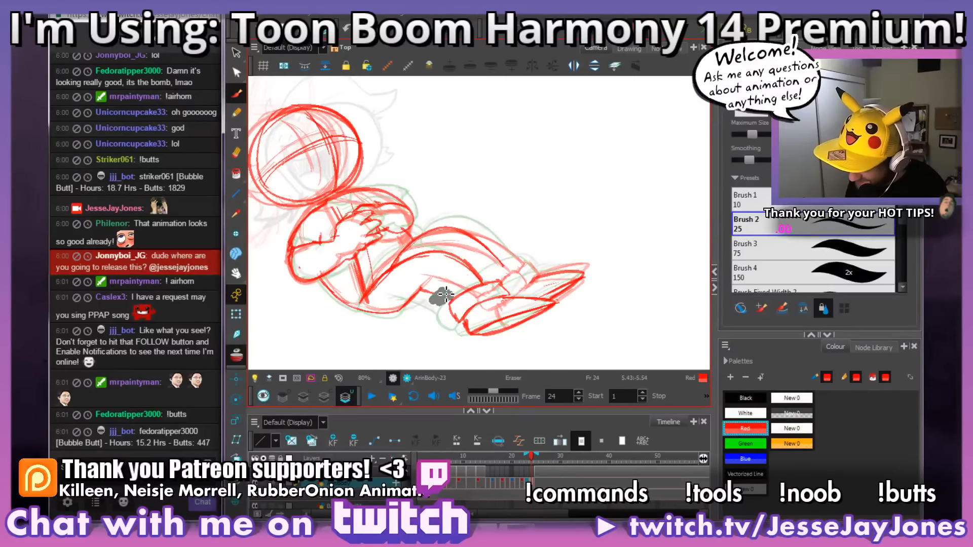
{"action": "key", "text": "alt+s"}
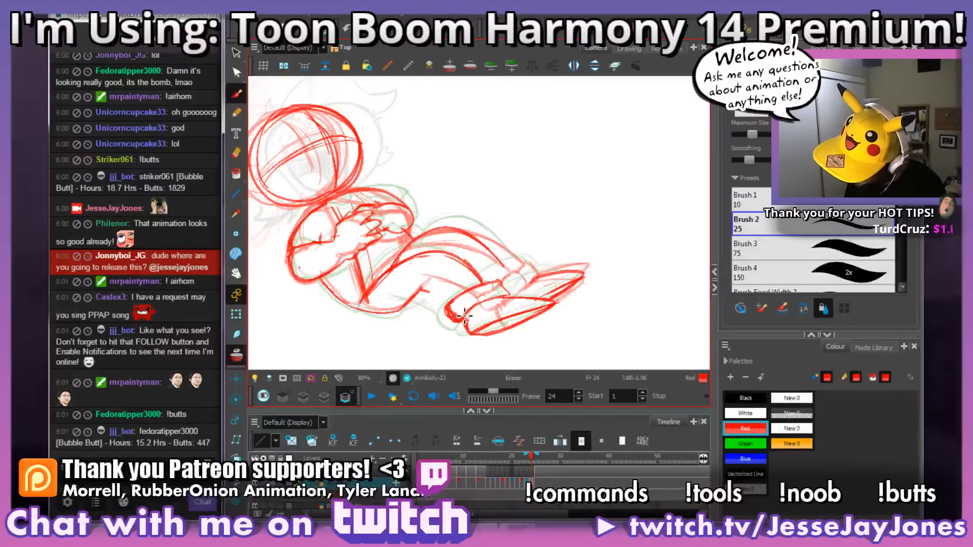
{"action": "mouse_move", "coordinate": [465, 316]}
{"action": "left_mouse_down"}
{"action": "mouse_move", "coordinate": [475, 308]}
{"action": "mouse_move", "coordinate": [456, 325]}
{"action": "left_mouse_up"}
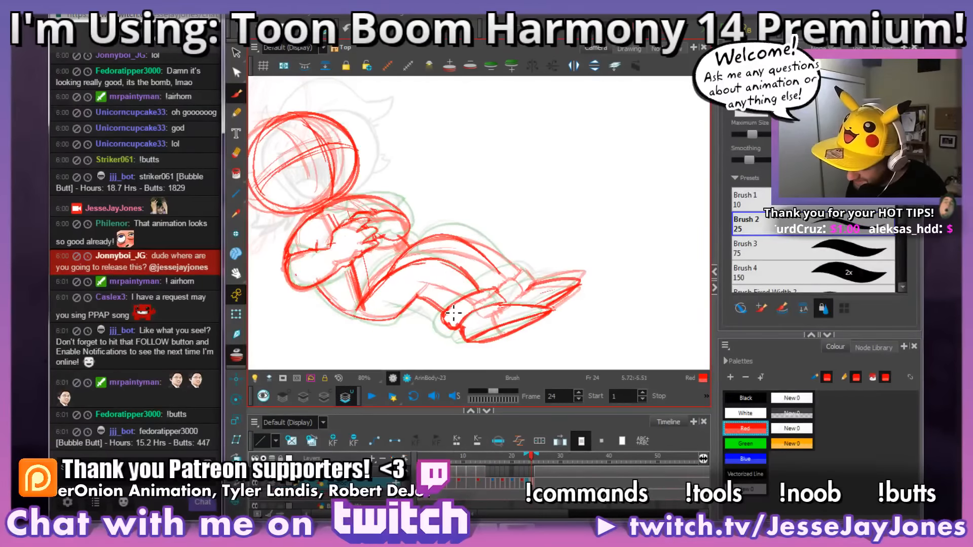
{"action": "left_click_drag", "start_coordinate": [560, 304], "coordinate": [504, 321]}
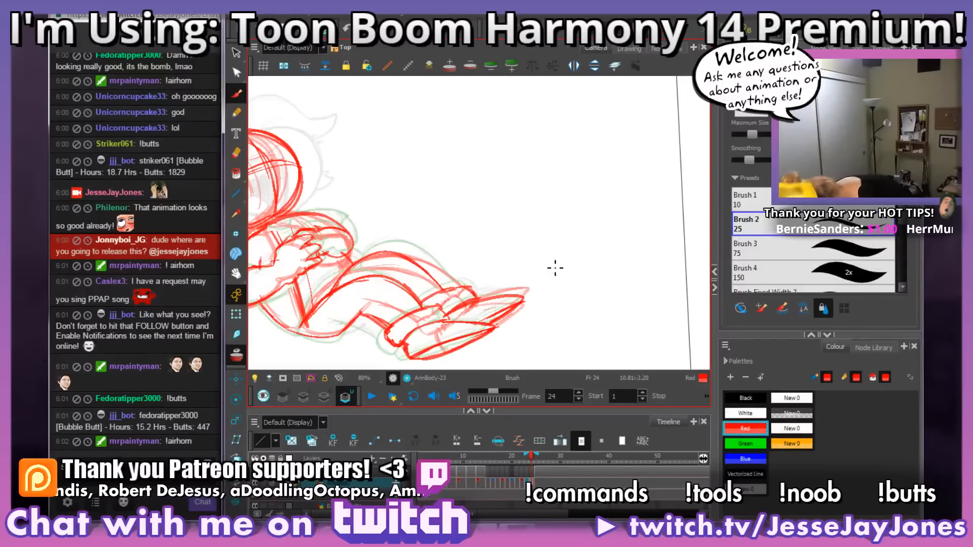
Step: Doodle a large black ear beside the figure on frame 24, with red blood running down from it and red strokes flying off
{"action": "left_click", "coordinate": [746, 398]}
{"action": "mouse_move", "coordinate": [572, 117]}
{"action": "left_mouse_down"}
{"action": "mouse_move", "coordinate": [480, 134]}
{"action": "mouse_move", "coordinate": [529, 230]}
{"action": "mouse_move", "coordinate": [591, 213]}
{"action": "left_mouse_up"}
{"action": "mouse_move", "coordinate": [517, 147]}
{"action": "left_mouse_down"}
{"action": "mouse_move", "coordinate": [554, 152]}
{"action": "mouse_move", "coordinate": [562, 223]}
{"action": "left_mouse_up"}
{"action": "left_click", "coordinate": [744, 428]}
{"action": "mouse_move", "coordinate": [549, 173]}
{"action": "left_mouse_down"}
{"action": "mouse_move", "coordinate": [536, 193]}
{"action": "mouse_move", "coordinate": [547, 178]}
{"action": "mouse_move", "coordinate": [543, 319]}
{"action": "mouse_move", "coordinate": [563, 347]}
{"action": "mouse_move", "coordinate": [556, 229]}
{"action": "mouse_move", "coordinate": [561, 300]}
{"action": "mouse_move", "coordinate": [556, 277]}
{"action": "mouse_move", "coordinate": [542, 299]}
{"action": "left_mouse_up"}
{"action": "left_click_drag", "start_coordinate": [503, 156], "coordinate": [435, 133]}
{"action": "mouse_move", "coordinate": [467, 215]}
{"action": "left_mouse_down"}
{"action": "mouse_move", "coordinate": [411, 212]}
{"action": "mouse_move", "coordinate": [441, 217]}
{"action": "left_mouse_up"}
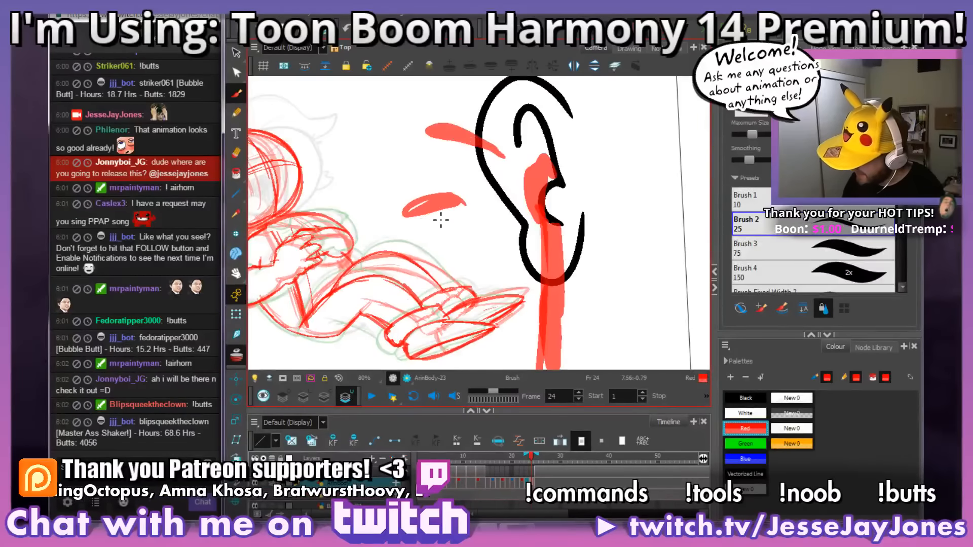
Step: Handwrite "!airhorn" in black beside the ear doodle
{"action": "left_click", "coordinate": [755, 397]}
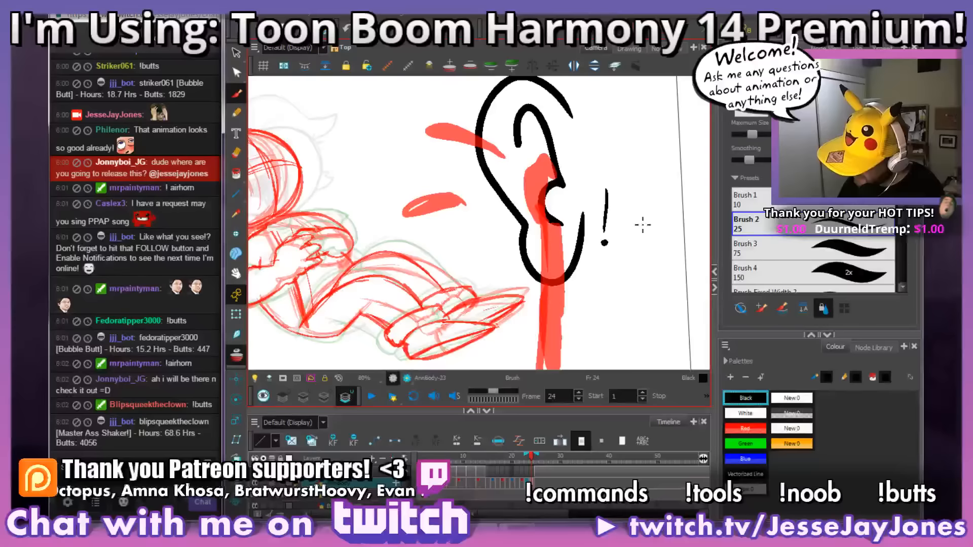
{"action": "mouse_move", "coordinate": [636, 227]}
{"action": "left_mouse_down"}
{"action": "mouse_move", "coordinate": [647, 248]}
{"action": "mouse_move", "coordinate": [687, 229]}
{"action": "left_mouse_up"}
{"action": "mouse_move", "coordinate": [724, 195]}
{"action": "left_mouse_down"}
{"action": "mouse_move", "coordinate": [590, 194]}
{"action": "mouse_move", "coordinate": [578, 253]}
{"action": "mouse_move", "coordinate": [597, 229]}
{"action": "mouse_move", "coordinate": [660, 254]}
{"action": "left_mouse_up"}
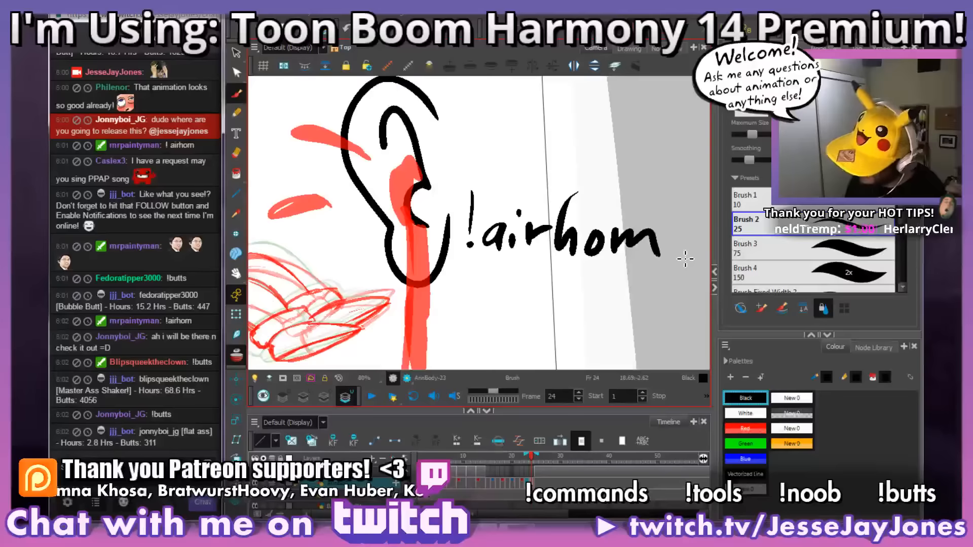
Step: Select the ear doodle together with its red strokes and handwritten lettering and delete them all from frame 24
{"action": "key", "text": "2"}
{"action": "key", "text": "2"}
{"action": "key", "text": "alt+s"}
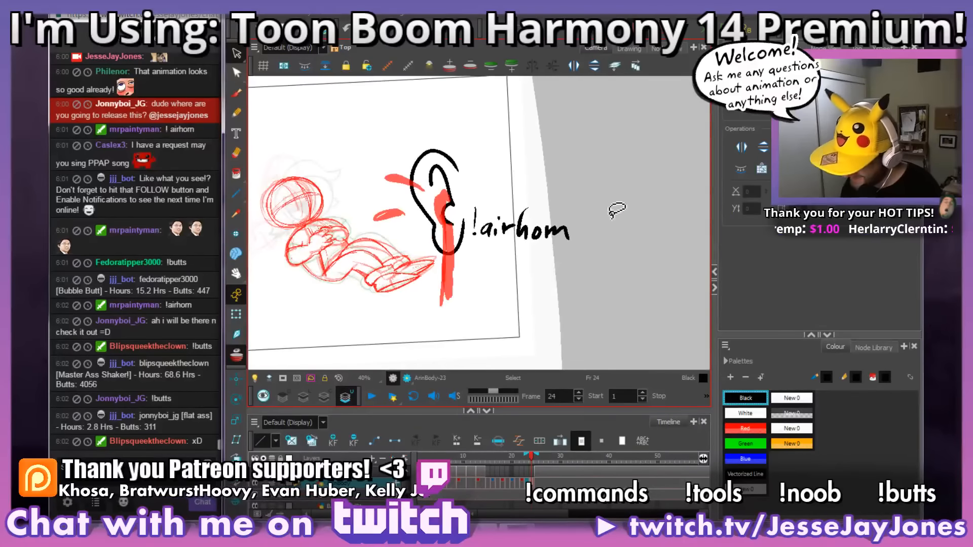
{"action": "mouse_move", "coordinate": [617, 210]}
{"action": "left_mouse_down"}
{"action": "mouse_move", "coordinate": [420, 304]}
{"action": "mouse_move", "coordinate": [446, 258]}
{"action": "mouse_move", "coordinate": [385, 102]}
{"action": "mouse_move", "coordinate": [618, 226]}
{"action": "left_mouse_up"}
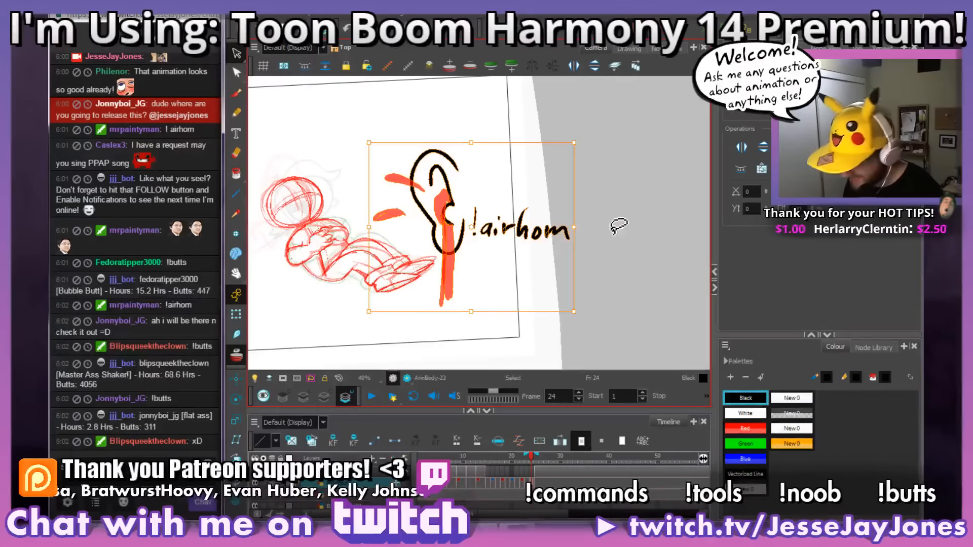
{"action": "key", "text": "Delete"}
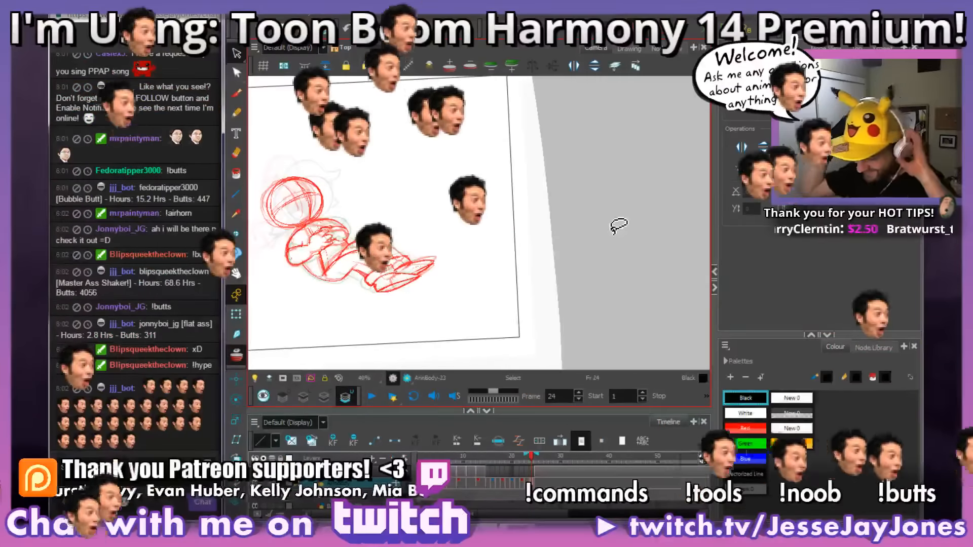
{"action": "key", "text": "space"}
{"action": "left_click_drag", "start_coordinate": [387, 236], "coordinate": [428, 241]}
{"action": "key", "text": "space"}
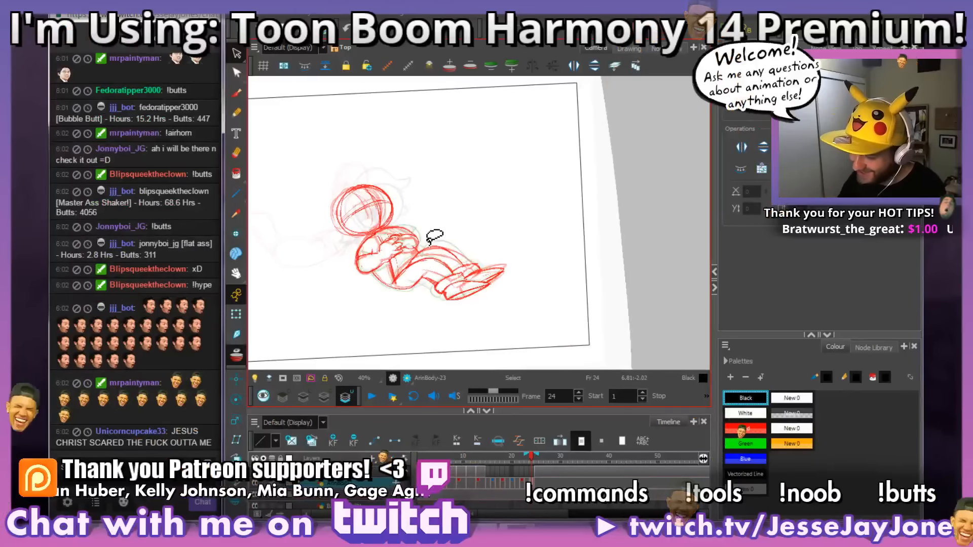
{"action": "key", "text": "space"}
{"action": "scroll", "coordinate": [435, 236], "scroll_direction": "up", "scroll_amount": 3}
{"action": "scroll", "coordinate": [434, 276], "scroll_direction": "up", "scroll_amount": 2}
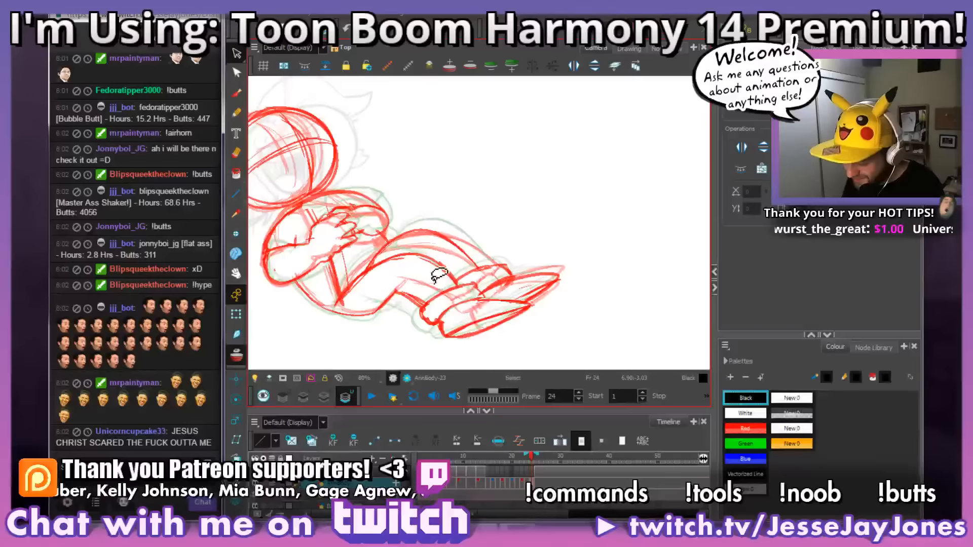
Step: Inspect the legs, cuffs and shoes on frame 24 up close and compare them with the neighbouring frames
{"action": "scroll", "coordinate": [454, 280], "scroll_direction": "up", "scroll_amount": 2}
{"action": "key", "text": "space"}
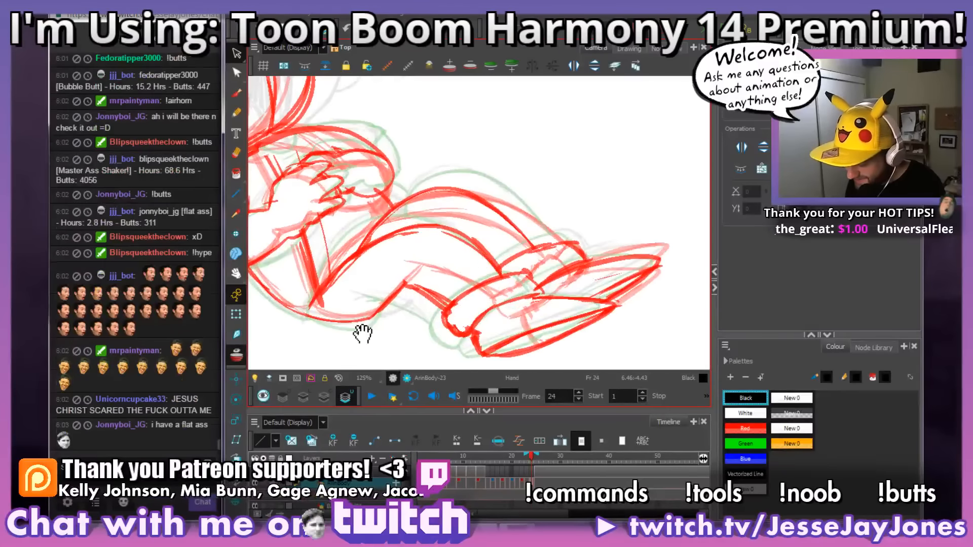
{"action": "left_click_drag", "start_coordinate": [363, 330], "coordinate": [482, 282]}
{"action": "key", "text": "space"}
{"action": "left_click_drag", "start_coordinate": [451, 319], "coordinate": [458, 322]}
{"action": "key", "text": "space"}
{"action": "left_click_drag", "start_coordinate": [459, 282], "coordinate": [478, 269]}
{"action": "key", "text": "space"}
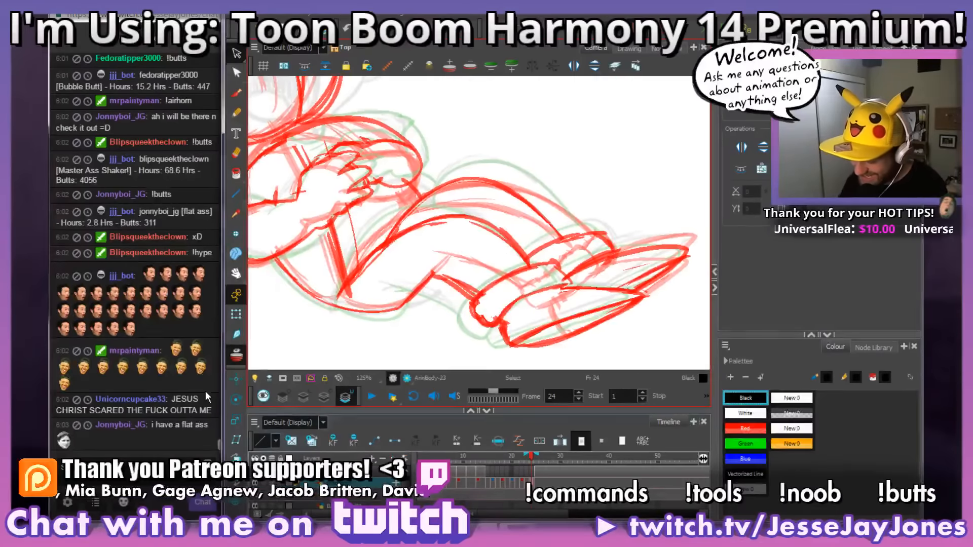
{"action": "key", "text": "space"}
{"action": "left_click_drag", "start_coordinate": [458, 242], "coordinate": [426, 300]}
{"action": "scroll", "coordinate": [490, 274], "scroll_direction": "down", "scroll_amount": 2}
{"action": "key", "text": "2"}
{"action": "key", "text": "space"}
{"action": "key", "text": "2"}
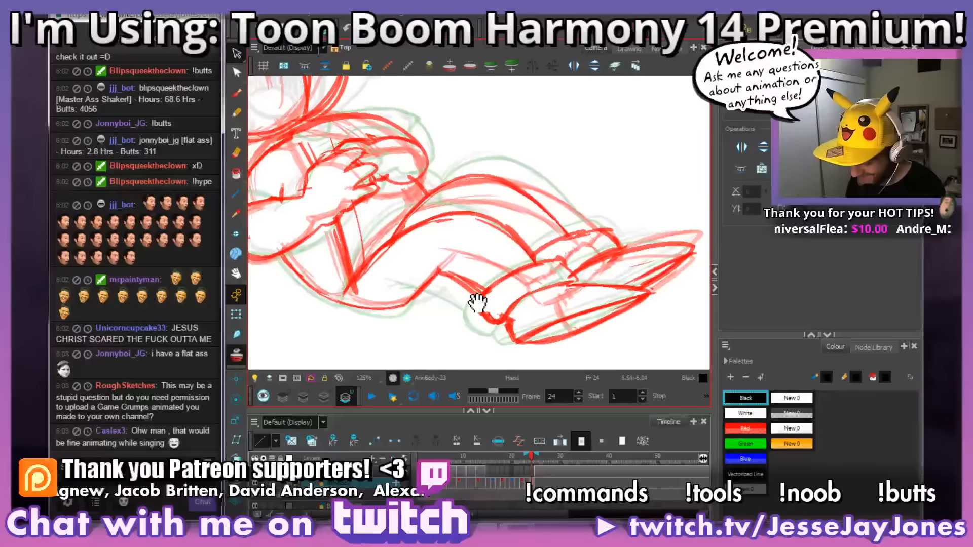
{"action": "key", "text": "1"}
{"action": "key", "text": "space"}
{"action": "left_click_drag", "start_coordinate": [585, 295], "coordinate": [547, 298]}
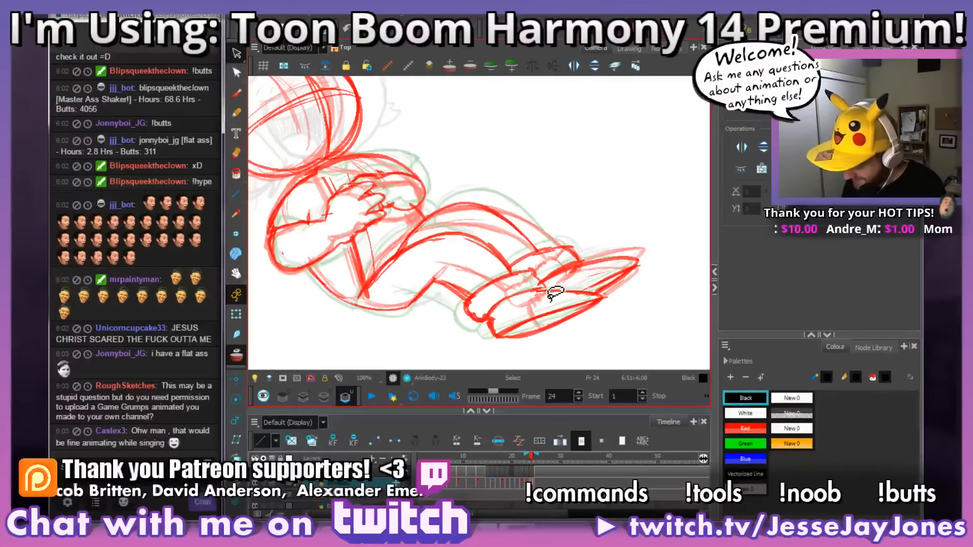
{"action": "key", "text": "period"}
{"action": "key", "text": "comma"}
{"action": "key", "text": "comma"}
{"action": "key", "text": "period"}
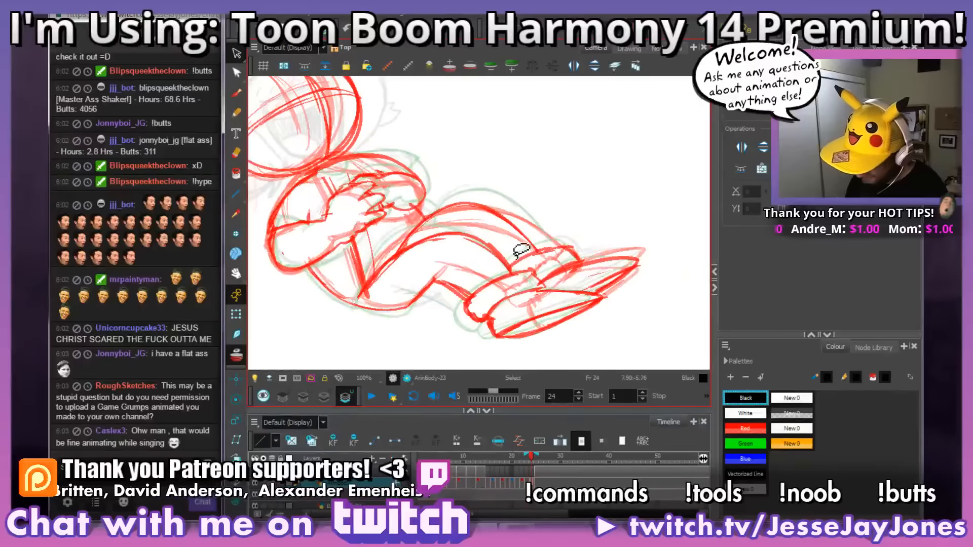
Step: Redraw the near thigh's upper contour on frame 24 in red with the Brush and erase the rough line beneath it
{"action": "left_click", "coordinate": [237, 95]}
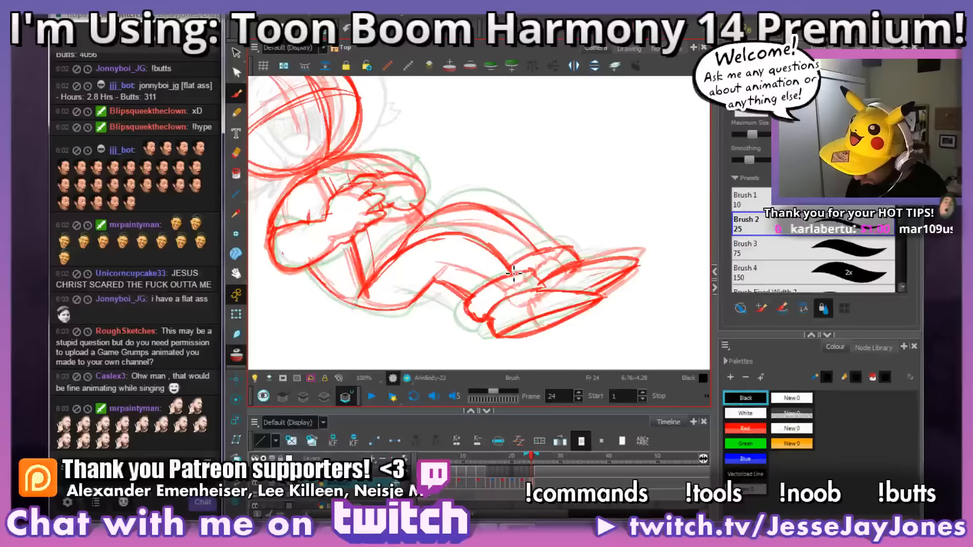
{"action": "left_click_drag", "start_coordinate": [513, 272], "coordinate": [452, 234]}
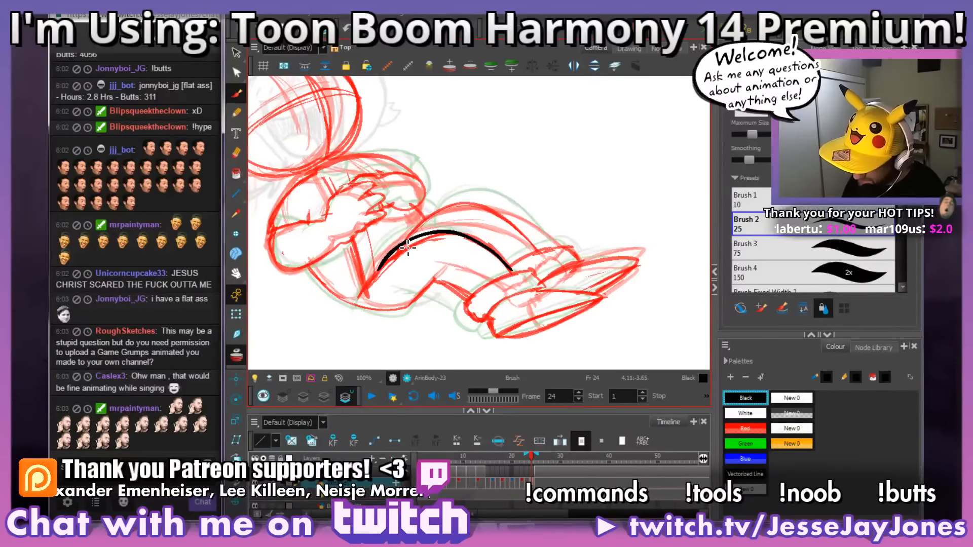
{"action": "key", "text": "ctrl+z"}
{"action": "left_click", "coordinate": [745, 428]}
{"action": "mouse_move", "coordinate": [513, 275]}
{"action": "left_mouse_down"}
{"action": "mouse_move", "coordinate": [461, 236]}
{"action": "mouse_move", "coordinate": [418, 240]}
{"action": "mouse_move", "coordinate": [380, 273]}
{"action": "left_mouse_up"}
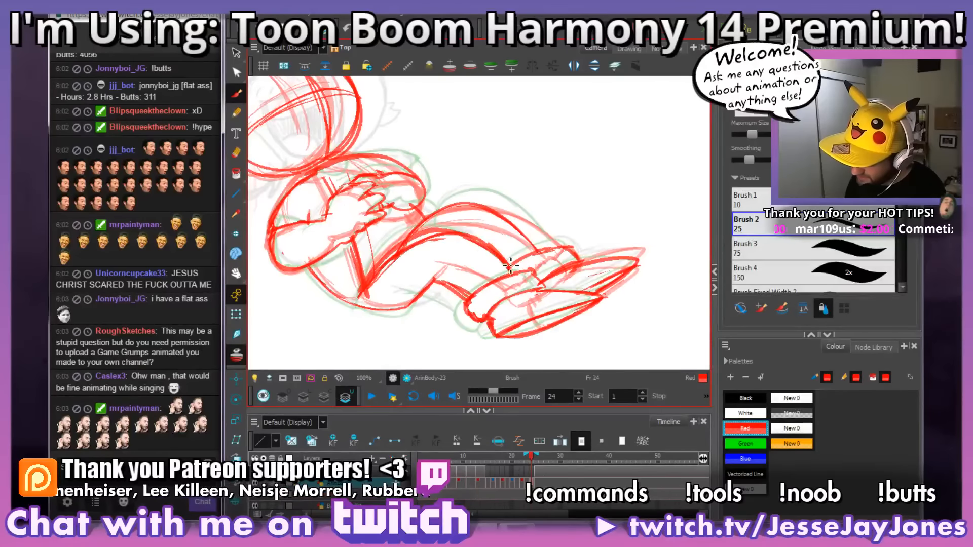
{"action": "mouse_move", "coordinate": [484, 246]}
{"action": "left_mouse_down"}
{"action": "mouse_move", "coordinate": [426, 236]}
{"action": "mouse_move", "coordinate": [365, 284]}
{"action": "left_mouse_up"}
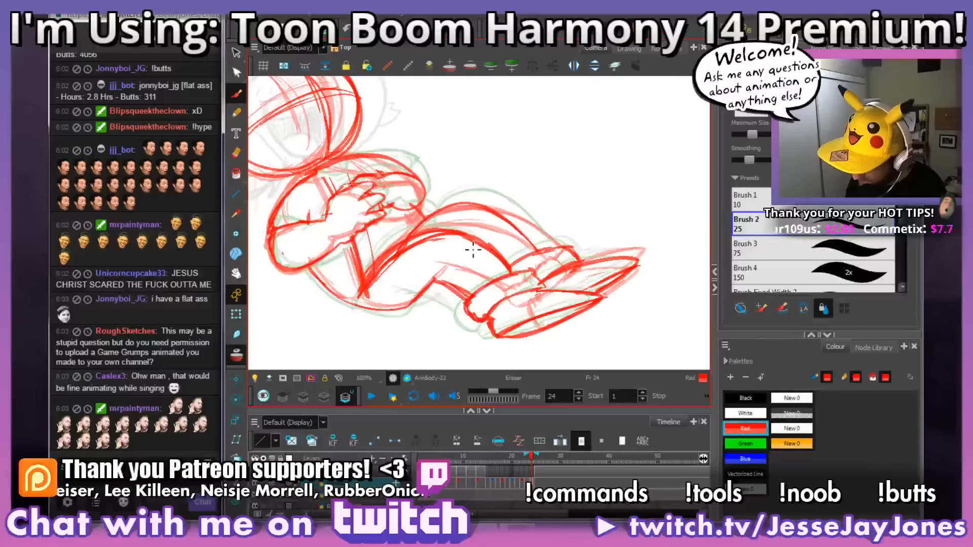
{"action": "key", "text": "e"}
{"action": "mouse_move", "coordinate": [471, 246]}
{"action": "left_mouse_down"}
{"action": "mouse_move", "coordinate": [397, 270]}
{"action": "mouse_move", "coordinate": [449, 248]}
{"action": "mouse_move", "coordinate": [427, 244]}
{"action": "mouse_move", "coordinate": [448, 241]}
{"action": "mouse_move", "coordinate": [397, 266]}
{"action": "mouse_move", "coordinate": [418, 249]}
{"action": "mouse_move", "coordinate": [390, 274]}
{"action": "mouse_move", "coordinate": [407, 255]}
{"action": "mouse_move", "coordinate": [371, 300]}
{"action": "mouse_move", "coordinate": [391, 268]}
{"action": "mouse_move", "coordinate": [420, 253]}
{"action": "left_mouse_up"}
{"action": "key", "text": "b"}
Step: Redraw the far leg's upper contour from cuff to hip on frame 24 in red and erase the stray line inside it
{"action": "key", "text": "space"}
{"action": "mouse_move", "coordinate": [587, 252]}
{"action": "left_mouse_down"}
{"action": "mouse_move", "coordinate": [550, 265]}
{"action": "mouse_move", "coordinate": [551, 276]}
{"action": "mouse_move", "coordinate": [490, 264]}
{"action": "mouse_move", "coordinate": [449, 229]}
{"action": "mouse_move", "coordinate": [420, 224]}
{"action": "mouse_move", "coordinate": [370, 250]}
{"action": "left_mouse_up"}
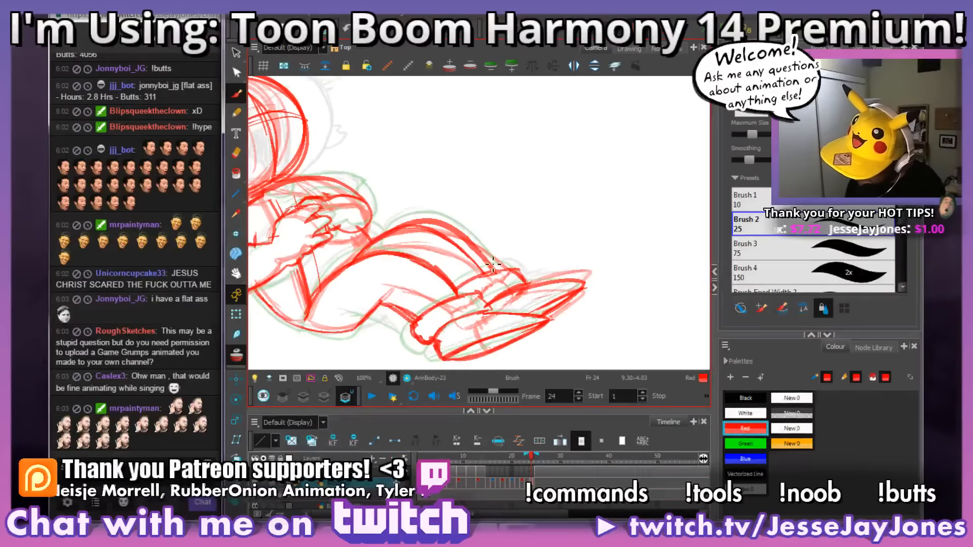
{"action": "key", "text": "s"}
{"action": "key", "text": "ctrl+z"}
{"action": "key", "text": "b"}
{"action": "mouse_move", "coordinate": [504, 278]}
{"action": "left_mouse_down"}
{"action": "mouse_move", "coordinate": [479, 248]}
{"action": "mouse_move", "coordinate": [416, 225]}
{"action": "mouse_move", "coordinate": [388, 233]}
{"action": "left_mouse_up"}
{"action": "mouse_move", "coordinate": [502, 275]}
{"action": "left_mouse_down"}
{"action": "mouse_move", "coordinate": [428, 223]}
{"action": "mouse_move", "coordinate": [402, 228]}
{"action": "mouse_move", "coordinate": [356, 266]}
{"action": "left_mouse_up"}
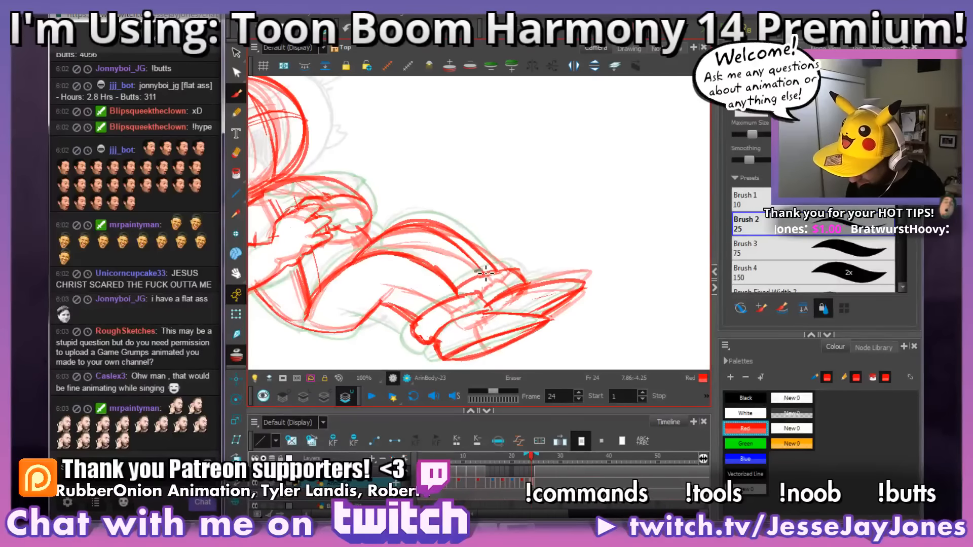
{"action": "mouse_move", "coordinate": [486, 274]}
{"action": "left_mouse_down"}
{"action": "mouse_move", "coordinate": [431, 230]}
{"action": "mouse_move", "coordinate": [381, 240]}
{"action": "left_mouse_up"}
Step: Strengthen the far shoulder and upper arm's outer contour on frame 24 in red
{"action": "key", "text": "space"}
{"action": "mouse_move", "coordinate": [526, 246]}
{"action": "left_mouse_down"}
{"action": "mouse_move", "coordinate": [554, 248]}
{"action": "mouse_move", "coordinate": [532, 226]}
{"action": "mouse_move", "coordinate": [477, 248]}
{"action": "left_mouse_up"}
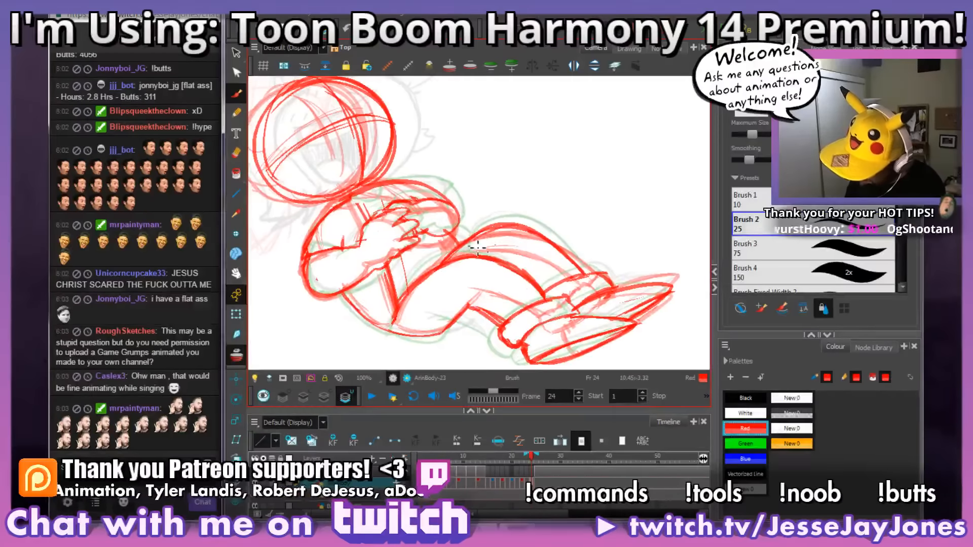
{"action": "mouse_move", "coordinate": [545, 233]}
{"action": "left_mouse_down"}
{"action": "mouse_move", "coordinate": [486, 229]}
{"action": "mouse_move", "coordinate": [538, 226]}
{"action": "left_mouse_up"}
{"action": "mouse_move", "coordinate": [543, 173]}
{"action": "left_mouse_down"}
{"action": "mouse_move", "coordinate": [525, 218]}
{"action": "mouse_move", "coordinate": [569, 216]}
{"action": "left_mouse_up"}
{"action": "left_click_drag", "start_coordinate": [472, 204], "coordinate": [559, 295]}
{"action": "key", "text": "1"}
{"action": "key", "text": "1"}
{"action": "key", "text": "1"}
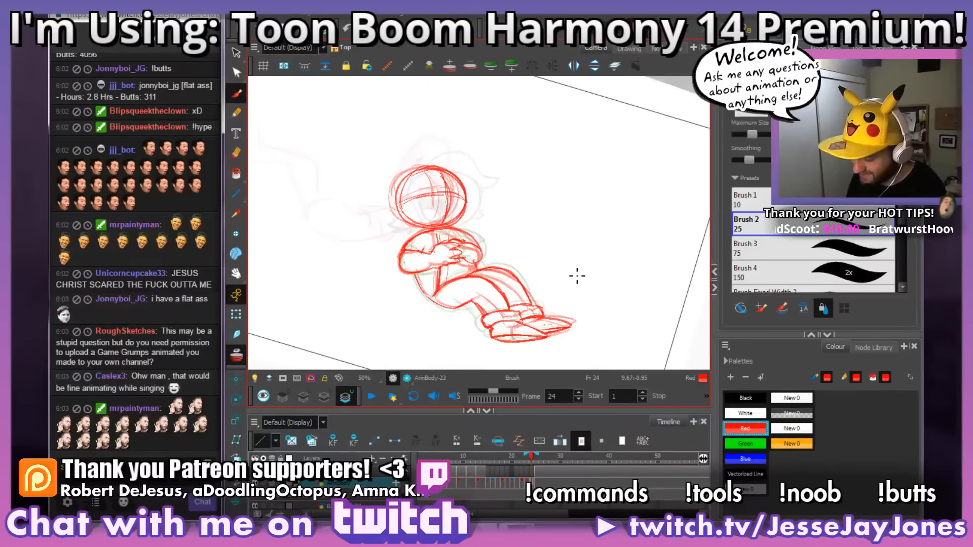
{"action": "key", "text": "2"}
{"action": "key", "text": "2"}
{"action": "key", "text": "2"}
{"action": "key", "text": "2"}
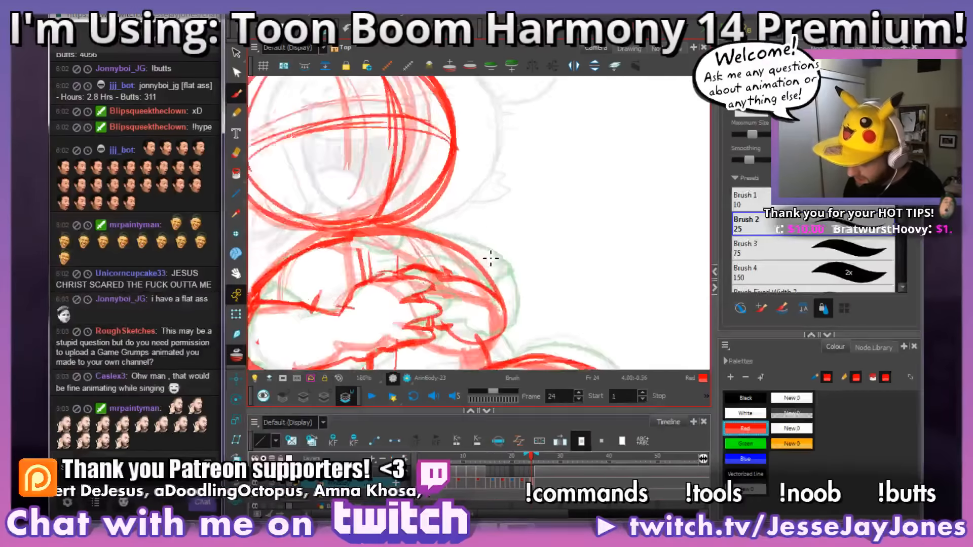
{"action": "key", "text": "2"}
{"action": "mouse_move", "coordinate": [534, 265]}
{"action": "left_mouse_down"}
{"action": "mouse_move", "coordinate": [491, 191]}
{"action": "mouse_move", "coordinate": [361, 351]}
{"action": "mouse_move", "coordinate": [466, 317]}
{"action": "mouse_move", "coordinate": [489, 284]}
{"action": "mouse_move", "coordinate": [495, 290]}
{"action": "mouse_move", "coordinate": [383, 202]}
{"action": "left_mouse_up"}
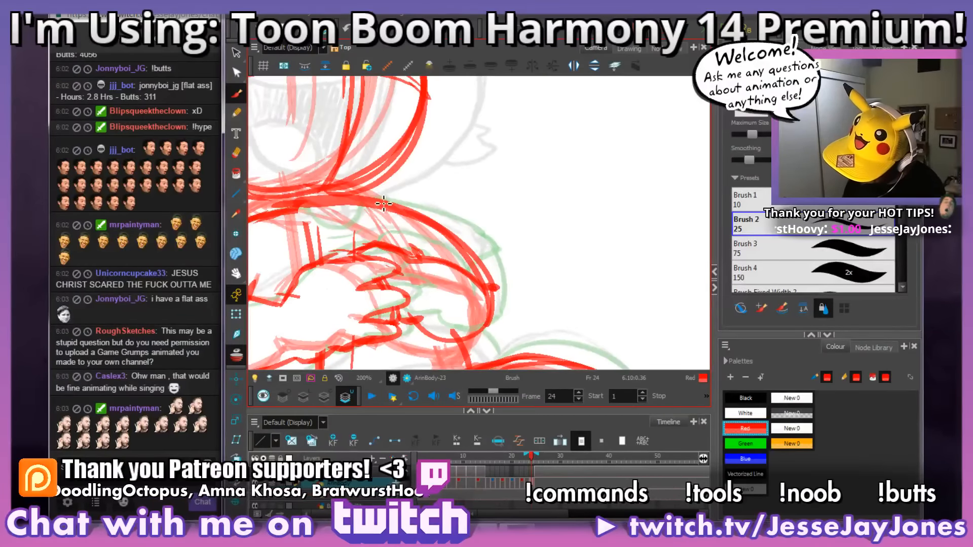
{"action": "left_click_drag", "start_coordinate": [474, 270], "coordinate": [452, 242]}
{"action": "key", "text": "1"}
{"action": "key", "text": "1"}
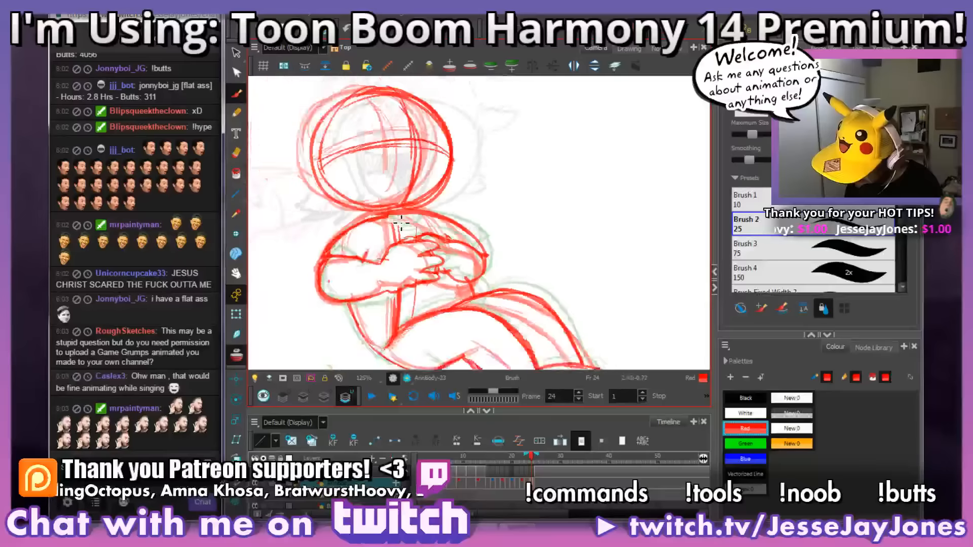
{"action": "key", "text": "2"}
{"action": "key", "text": "2"}
{"action": "key", "text": "1"}
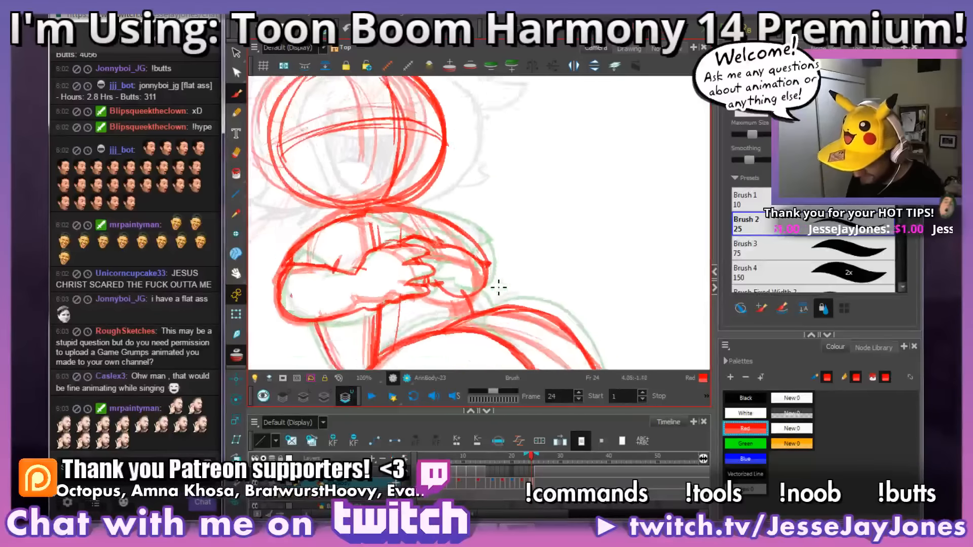
{"action": "key", "text": "1"}
{"action": "key", "text": "1"}
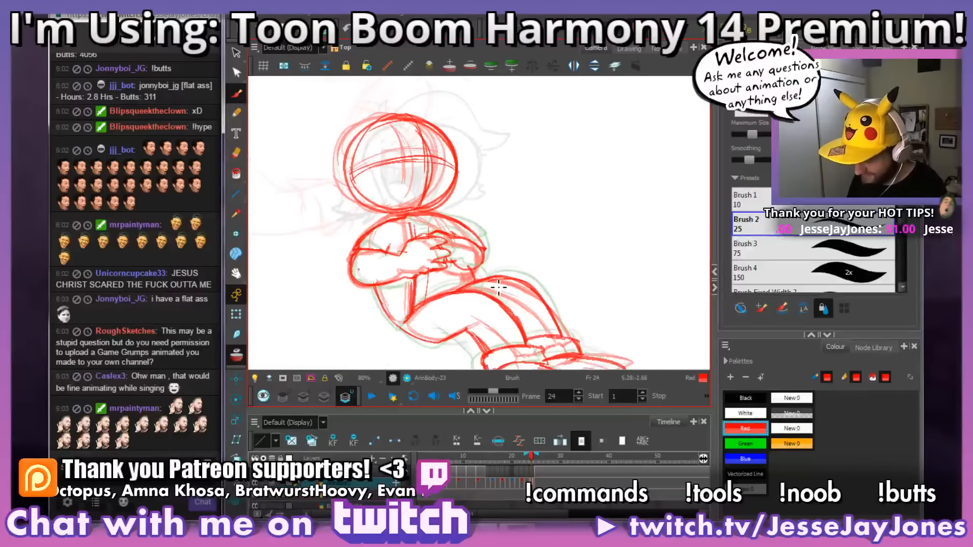
Step: Draw the near hand's fingers over the far arm on frame 23 and erase the overlapping lines
{"action": "key", "text": "space"}
{"action": "left_click_drag", "start_coordinate": [558, 326], "coordinate": [546, 291]}
{"action": "key", "text": "f"}
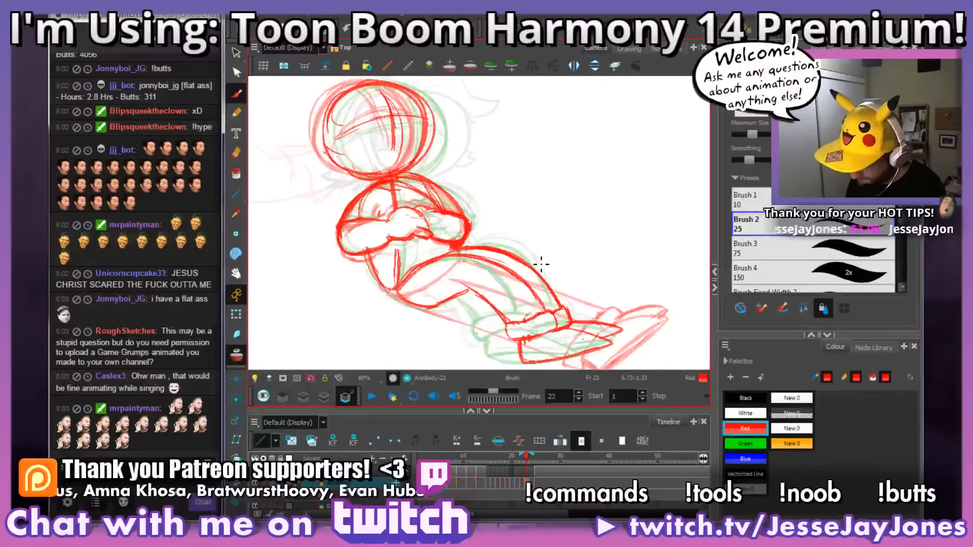
{"action": "key", "text": "f"}
{"action": "key", "text": "g"}
{"action": "key", "text": "space"}
{"action": "left_click_drag", "start_coordinate": [503, 226], "coordinate": [508, 225]}
{"action": "key", "text": "2"}
{"action": "key", "text": "2"}
{"action": "key", "text": "2"}
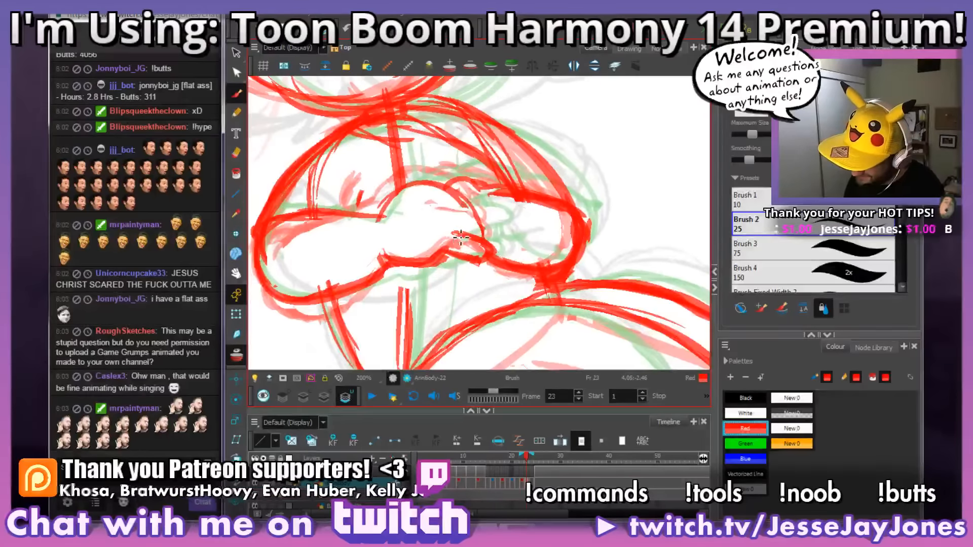
{"action": "mouse_move", "coordinate": [455, 233]}
{"action": "left_mouse_down"}
{"action": "mouse_move", "coordinate": [503, 233]}
{"action": "mouse_move", "coordinate": [497, 217]}
{"action": "mouse_move", "coordinate": [443, 208]}
{"action": "mouse_move", "coordinate": [483, 195]}
{"action": "mouse_move", "coordinate": [423, 186]}
{"action": "mouse_move", "coordinate": [404, 198]}
{"action": "left_mouse_up"}
{"action": "key", "text": "e"}
{"action": "mouse_move", "coordinate": [474, 200]}
{"action": "left_mouse_down"}
{"action": "mouse_move", "coordinate": [443, 194]}
{"action": "mouse_move", "coordinate": [458, 190]}
{"action": "mouse_move", "coordinate": [448, 190]}
{"action": "mouse_move", "coordinate": [472, 224]}
{"action": "mouse_move", "coordinate": [468, 216]}
{"action": "left_mouse_up"}
{"action": "key", "text": "e"}
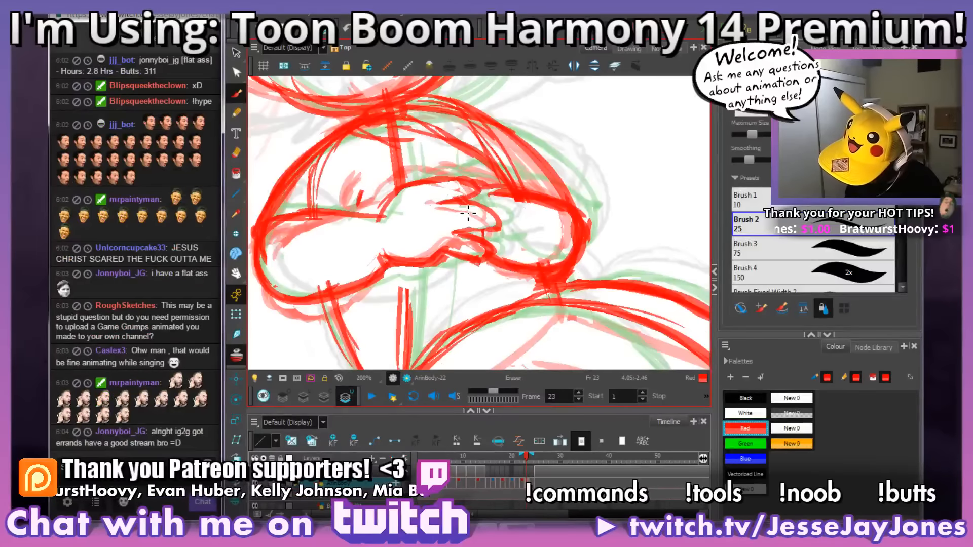
Step: Refine the far arm on frame 23, adding its inner contour and the rounded forearm beside the fingers
{"action": "key", "text": "1"}
{"action": "key", "text": "1"}
{"action": "key", "text": "1"}
{"action": "key", "text": "1"}
{"action": "key", "text": "s"}
{"action": "left_click_drag", "start_coordinate": [576, 254], "coordinate": [561, 261]}
{"action": "key", "text": "2"}
{"action": "key", "text": "2"}
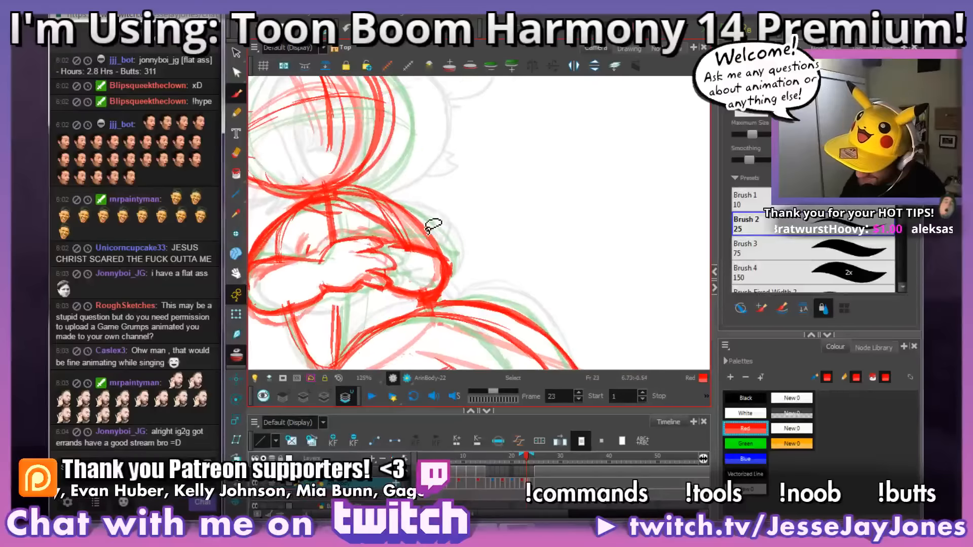
{"action": "left_click_drag", "start_coordinate": [394, 201], "coordinate": [436, 195]}
{"action": "left_click_drag", "start_coordinate": [465, 224], "coordinate": [493, 191]}
{"action": "key", "text": "2"}
{"action": "key", "text": "2"}
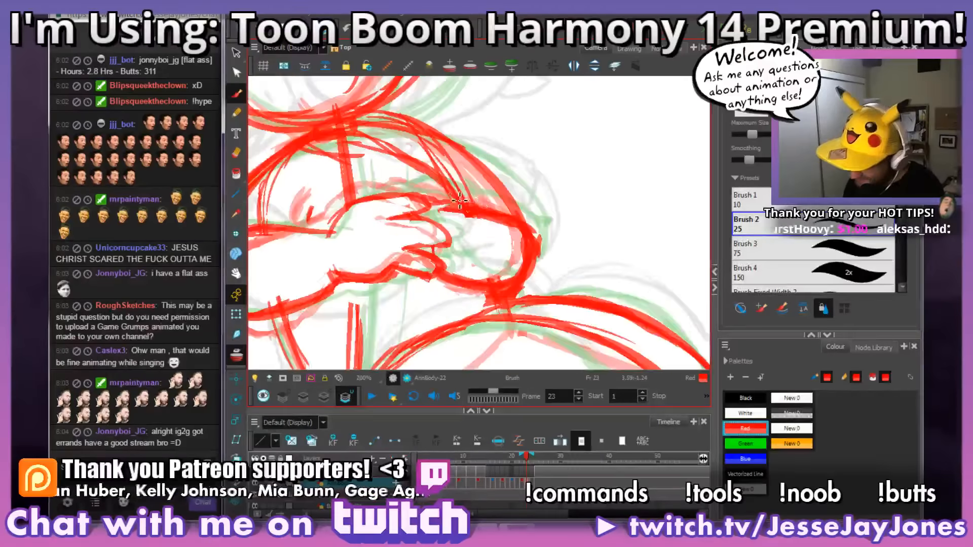
{"action": "key", "text": "alt+e"}
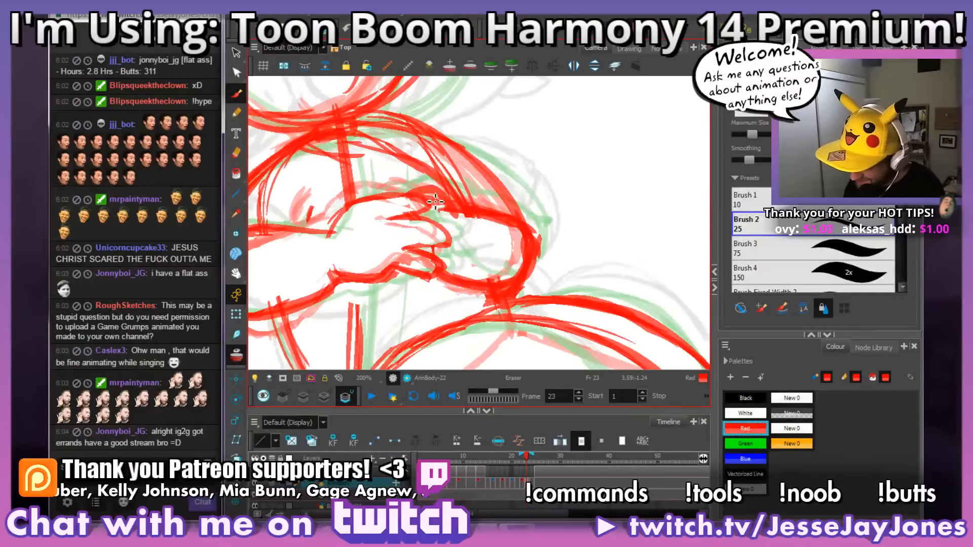
{"action": "key", "text": "alt+b"}
{"action": "left_click_drag", "start_coordinate": [462, 219], "coordinate": [507, 229]}
{"action": "left_click_drag", "start_coordinate": [480, 225], "coordinate": [517, 245]}
{"action": "key", "text": "s"}
{"action": "left_click_drag", "start_coordinate": [568, 276], "coordinate": [532, 280]}
{"action": "key", "text": "2"}
{"action": "key", "text": "2"}
{"action": "key", "text": "alt+b"}
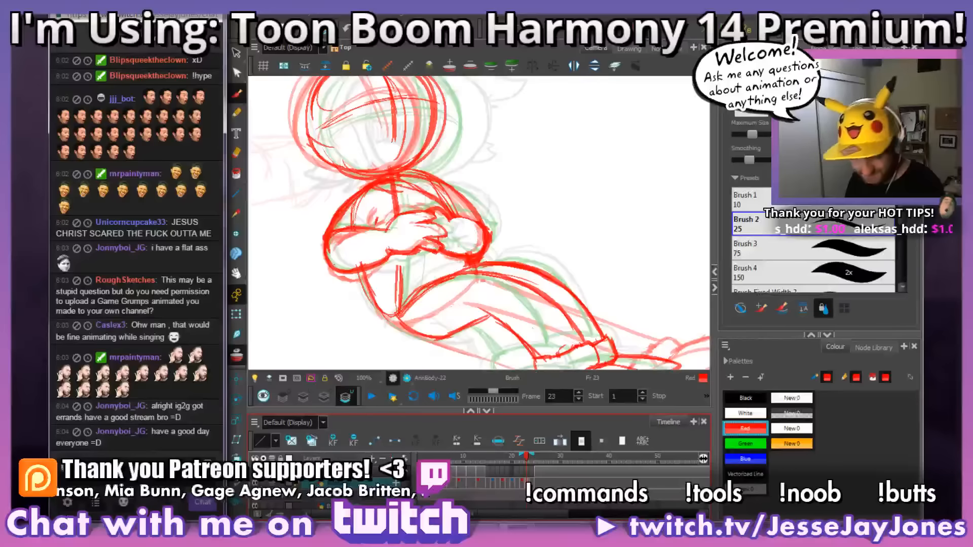
Step: Post a !so shout-out for the departing viewer in the Twitch stream chat
{"action": "key", "text": "Tab"}
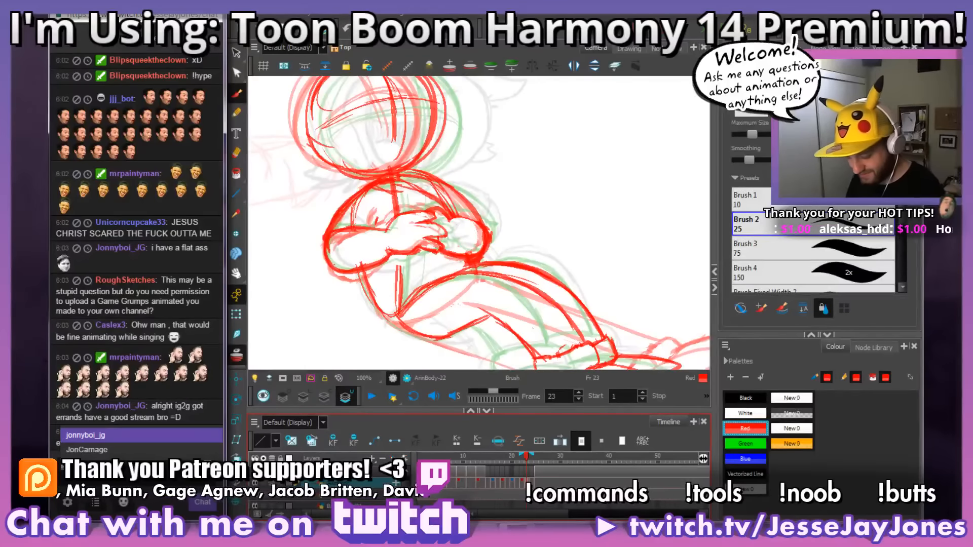
{"action": "key", "text": "Return"}
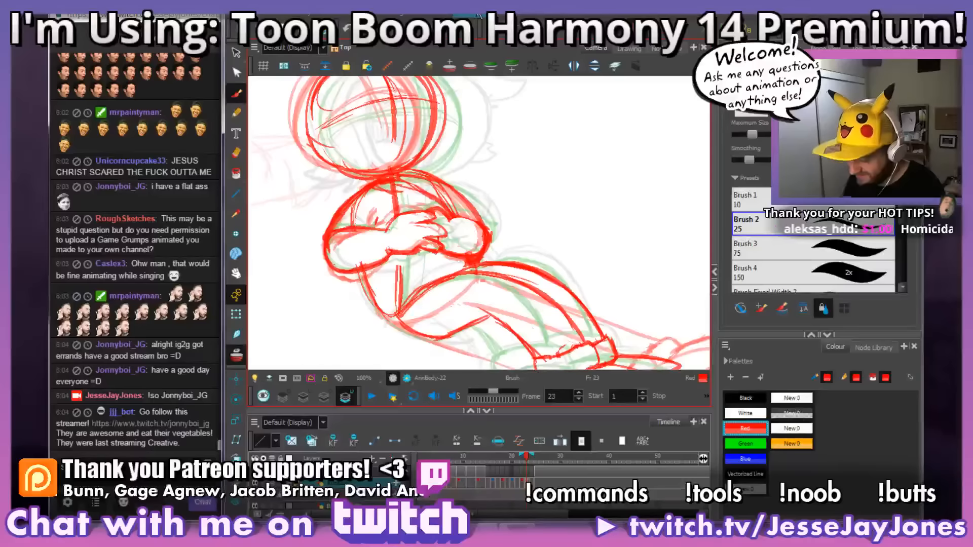
Step: Step back and forth through the drawings between frames 13 and 24 to review the motion, stopping on frame 17
{"action": "left_click_drag", "start_coordinate": [547, 286], "coordinate": [532, 279]}
{"action": "mouse_move", "coordinate": [495, 322]}
{"action": "left_mouse_down"}
{"action": "mouse_move", "coordinate": [539, 282]}
{"action": "mouse_move", "coordinate": [569, 234]}
{"action": "left_mouse_up"}
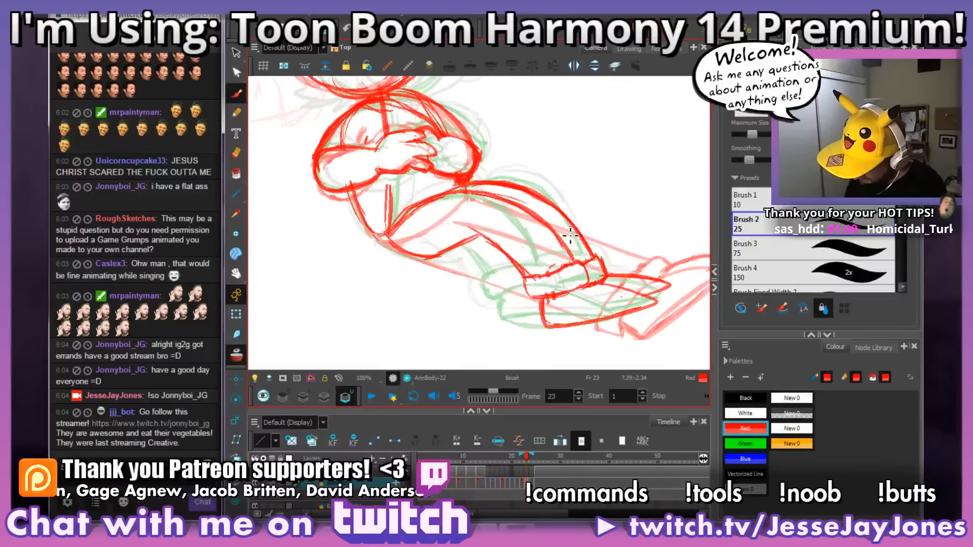
{"action": "scroll", "coordinate": [600, 301], "scroll_direction": "down", "scroll_amount": 3}
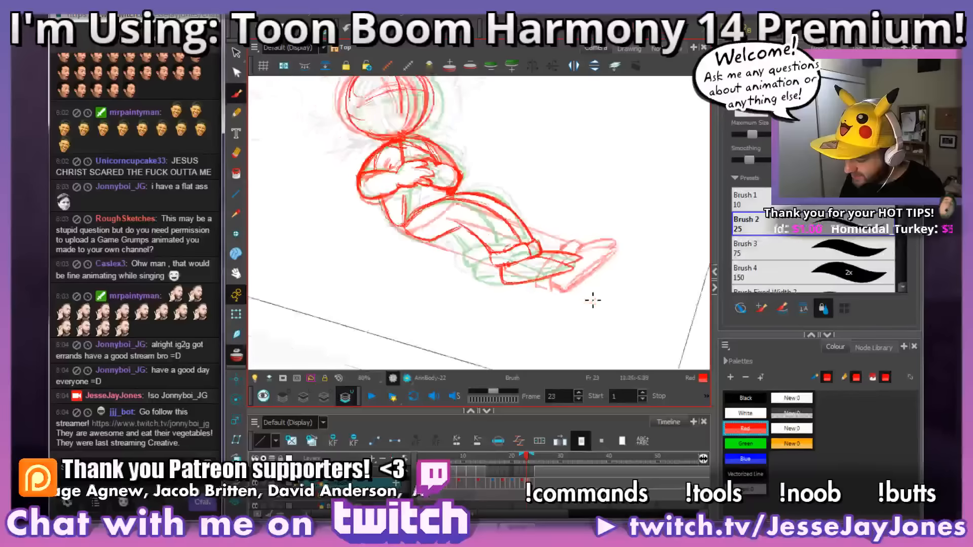
{"action": "key", "text": "comma"}
{"action": "key", "text": "comma"}
{"action": "key", "text": "comma"}
{"action": "key", "text": "comma"}
{"action": "key", "text": "comma"}
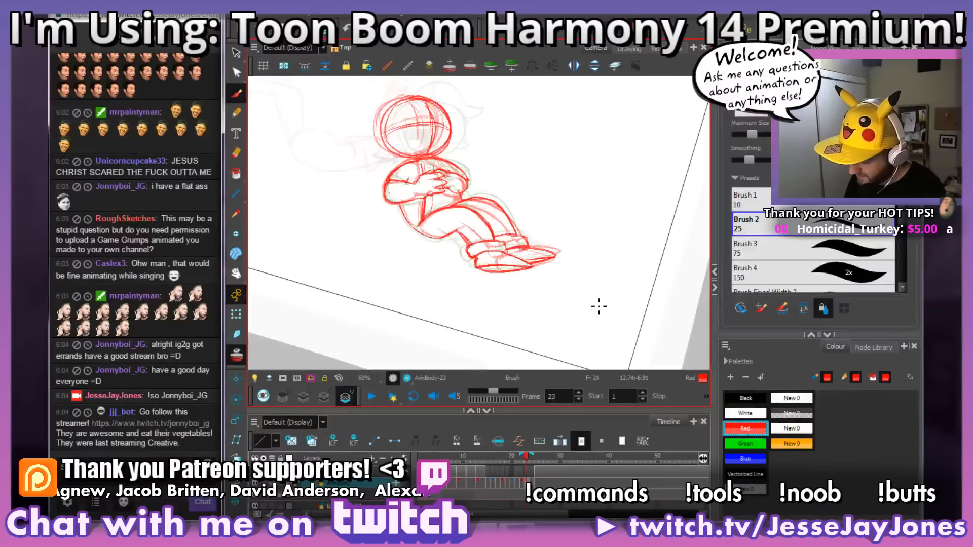
{"action": "key", "text": "comma"}
{"action": "key", "text": "comma"}
{"action": "key", "text": "comma"}
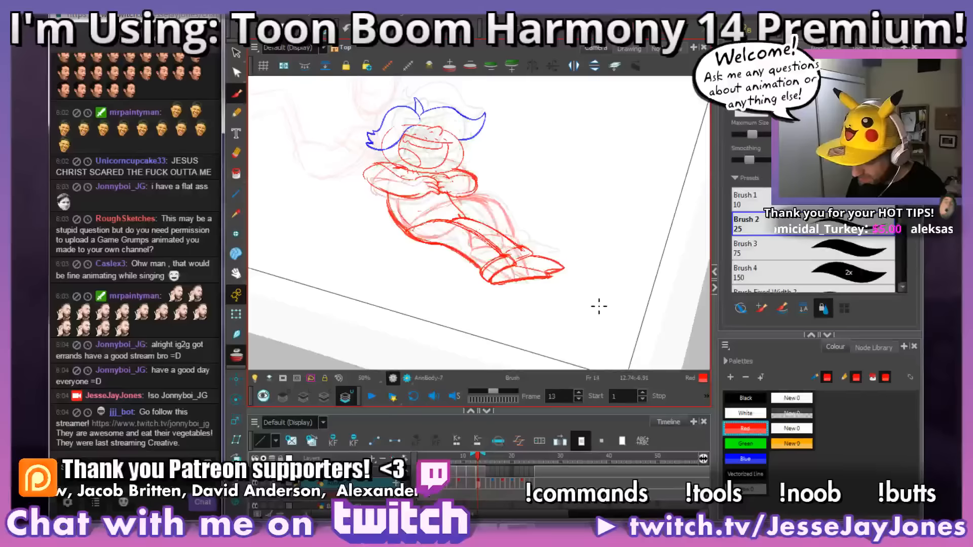
{"action": "key", "text": "period"}
{"action": "key", "text": "period"}
{"action": "key", "text": "period"}
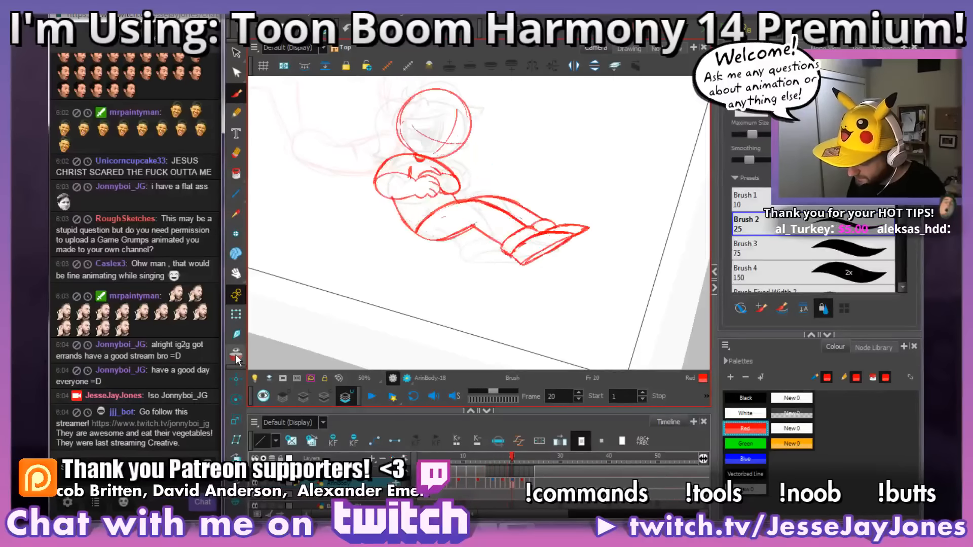
{"action": "key", "text": "period"}
{"action": "key", "text": "period"}
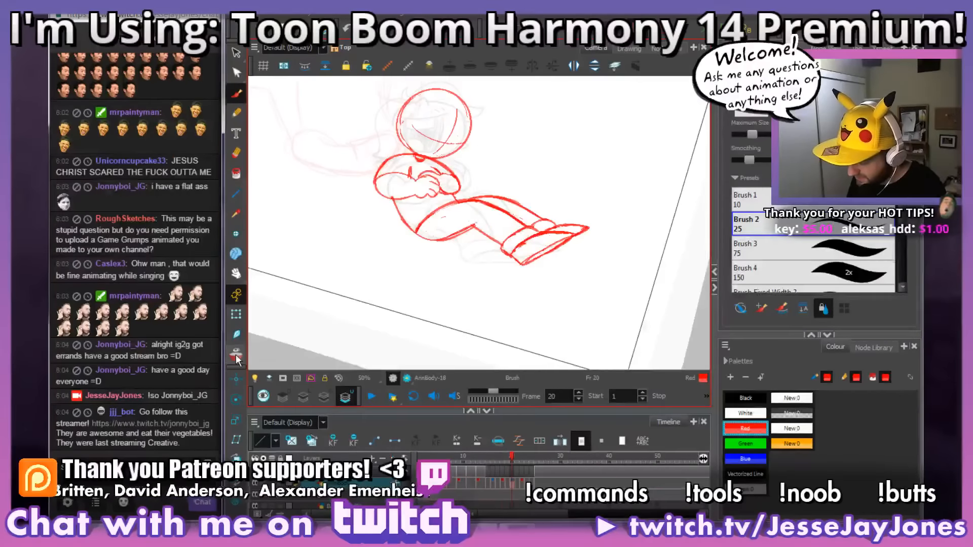
{"action": "key", "text": "comma"}
{"action": "key", "text": "comma"}
{"action": "key", "text": "comma"}
{"action": "key", "text": "comma"}
{"action": "key", "text": "comma"}
{"action": "key", "text": "period"}
{"action": "key", "text": "period"}
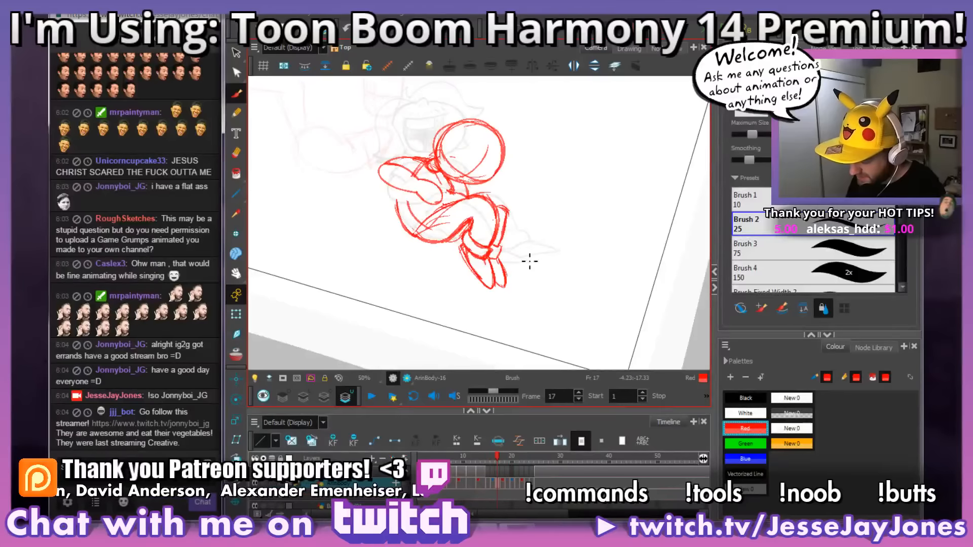
Step: Clean up the far arm and chest contour beside the raised knee on frame 17, using onion skin as reference
{"action": "scroll", "coordinate": [527, 261], "scroll_direction": "up", "scroll_amount": 3}
{"action": "scroll", "coordinate": [498, 231], "scroll_direction": "up", "scroll_amount": 2}
{"action": "key", "text": "alt+o"}
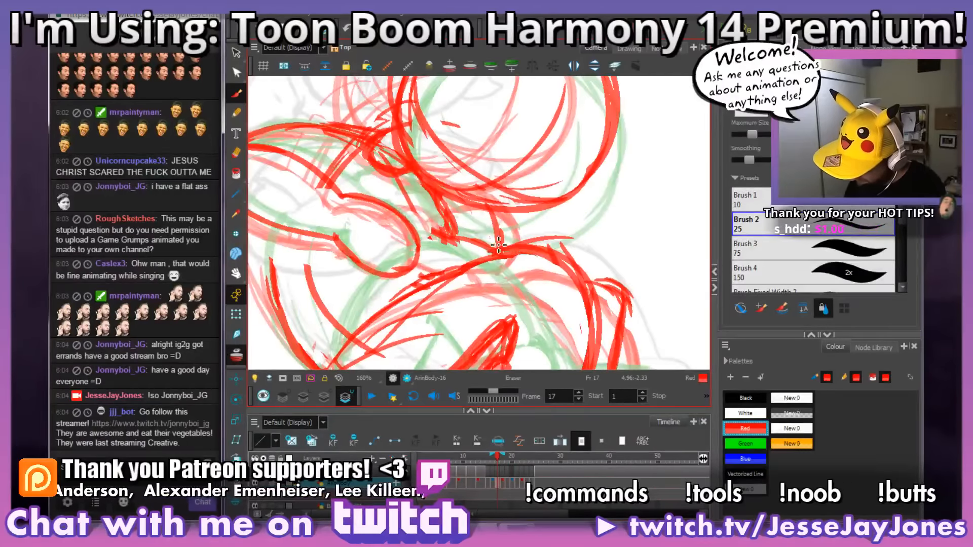
{"action": "left_click_drag", "start_coordinate": [490, 240], "coordinate": [496, 247]}
{"action": "left_click_drag", "start_coordinate": [438, 211], "coordinate": [469, 238]}
{"action": "mouse_move", "coordinate": [547, 278]}
{"action": "left_mouse_down"}
{"action": "mouse_move", "coordinate": [575, 256]}
{"action": "mouse_move", "coordinate": [569, 238]}
{"action": "mouse_move", "coordinate": [561, 274]}
{"action": "left_mouse_up"}
{"action": "key", "text": "space"}
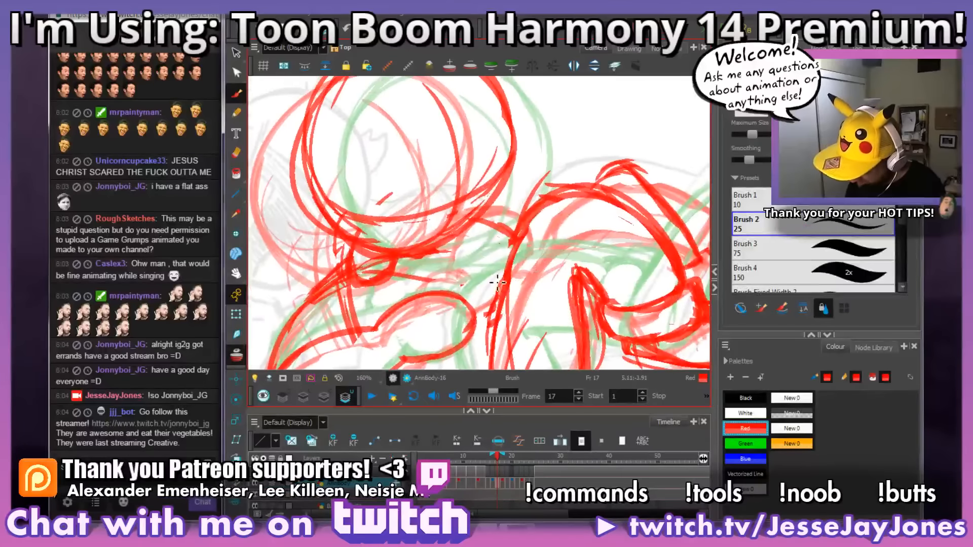
{"action": "left_click_drag", "start_coordinate": [445, 289], "coordinate": [476, 267]}
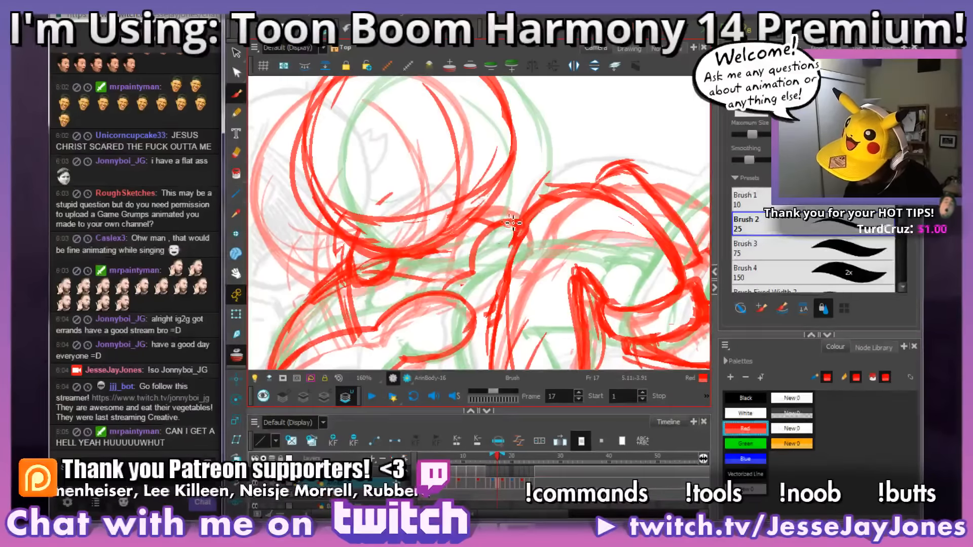
{"action": "key", "text": "1"}
{"action": "key", "text": "1"}
{"action": "left_click", "coordinate": [236, 355]}
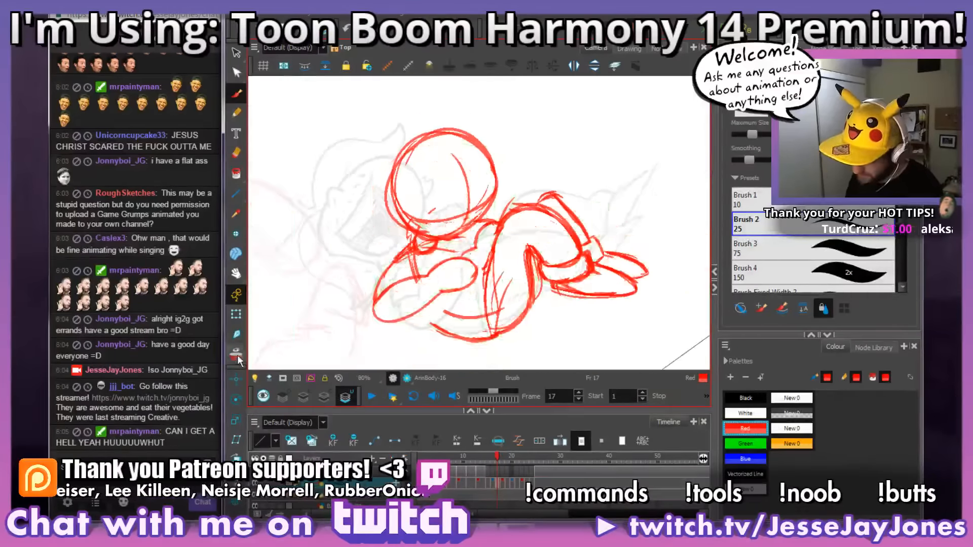
{"action": "mouse_move", "coordinate": [574, 249]}
{"action": "left_mouse_down"}
{"action": "mouse_move", "coordinate": [555, 284]}
{"action": "mouse_move", "coordinate": [499, 277]}
{"action": "left_mouse_up"}
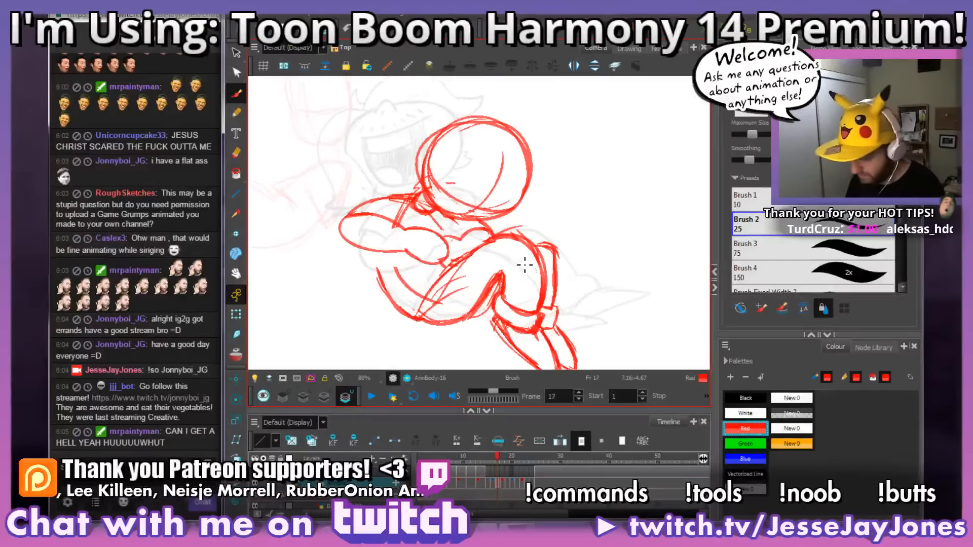
Step: Flip back and forth through the drawings on frames 13 to 21 to check the flow of the body's motion
{"action": "key", "text": "comma"}
{"action": "key", "text": "period"}
{"action": "key", "text": "period"}
{"action": "key", "text": "period"}
{"action": "key", "text": "comma"}
{"action": "key", "text": "comma"}
{"action": "key", "text": "comma"}
{"action": "key", "text": "comma"}
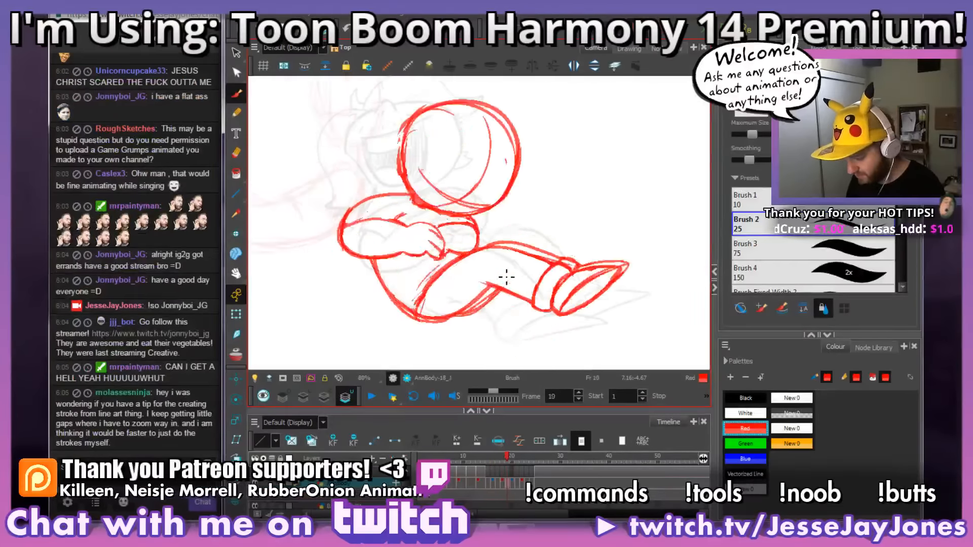
{"action": "key", "text": "period"}
{"action": "key", "text": "period"}
{"action": "key", "text": "period"}
{"action": "key", "text": "period"}
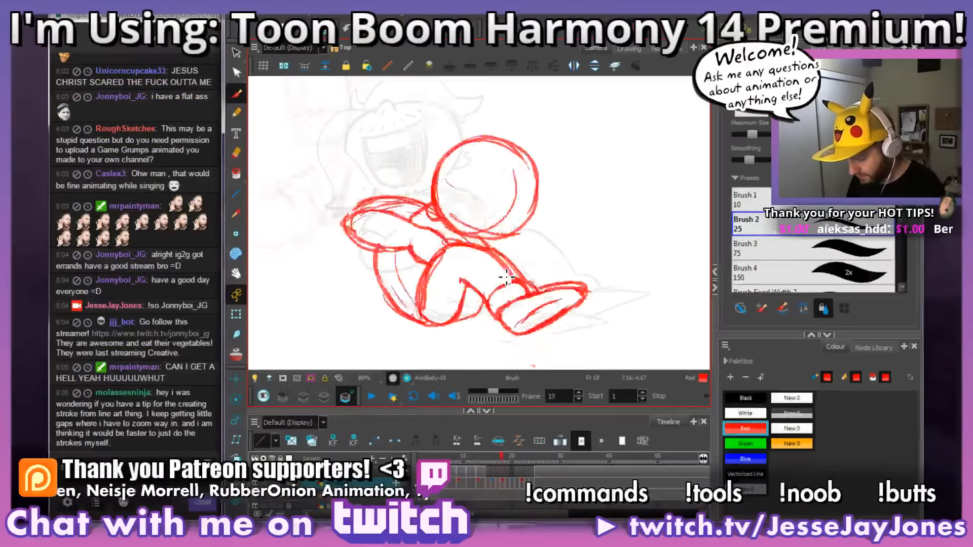
{"action": "key", "text": "comma"}
{"action": "key", "text": "comma"}
{"action": "key", "text": "comma"}
{"action": "key", "text": "comma"}
{"action": "key", "text": "comma"}
{"action": "key", "text": "period"}
{"action": "key", "text": "period"}
{"action": "key", "text": "period"}
{"action": "key", "text": "period"}
{"action": "key", "text": "period"}
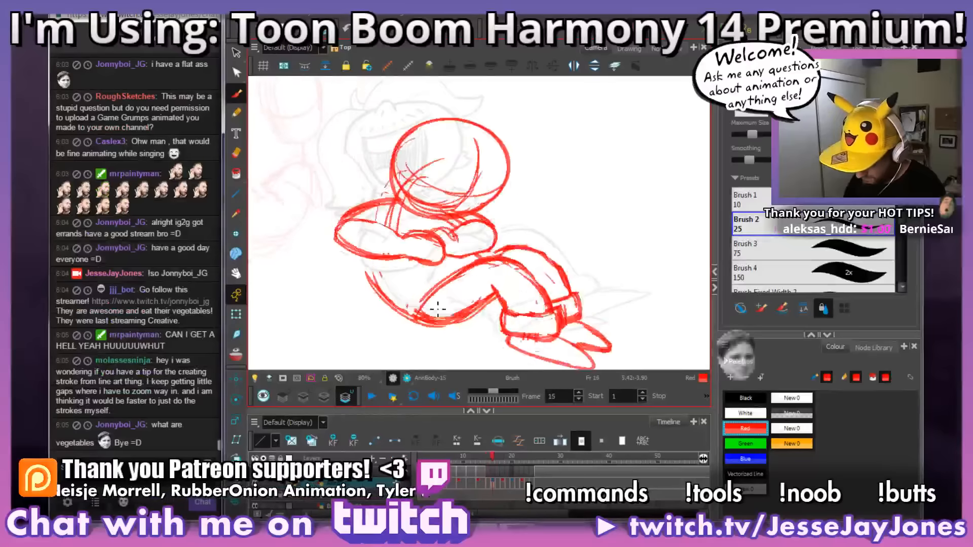
{"action": "key", "text": "comma"}
{"action": "key", "text": "comma"}
{"action": "key", "text": "comma"}
{"action": "key", "text": "comma"}
{"action": "key", "text": "period"}
{"action": "key", "text": "period"}
{"action": "key", "text": "period"}
{"action": "key", "text": "period"}
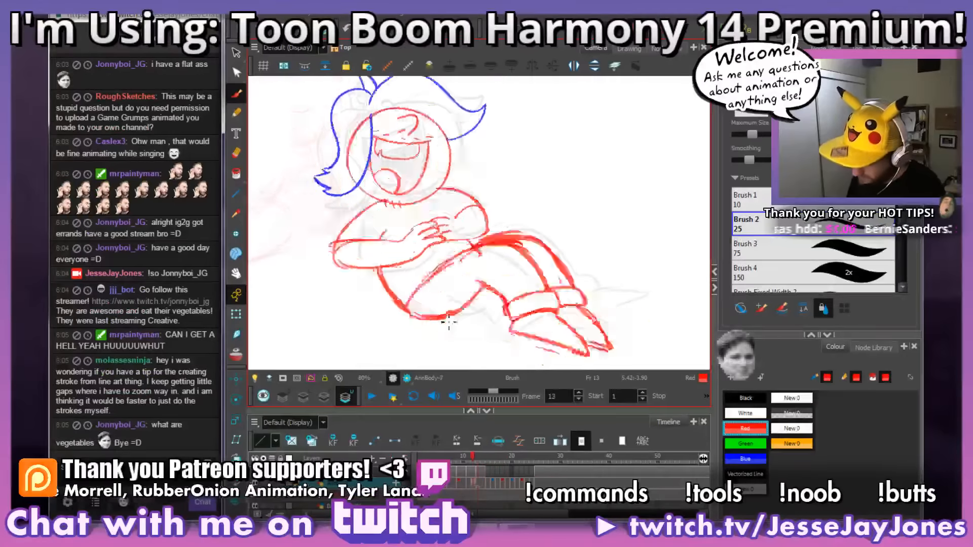
{"action": "key", "text": "period"}
{"action": "key", "text": "comma"}
{"action": "key", "text": "comma"}
Step: Compare the neck and head placement on frames 20 to 24 with the more finished drawings on frames 12 and 25
{"action": "key", "text": "period"}
{"action": "key", "text": "period"}
{"action": "key", "text": "period"}
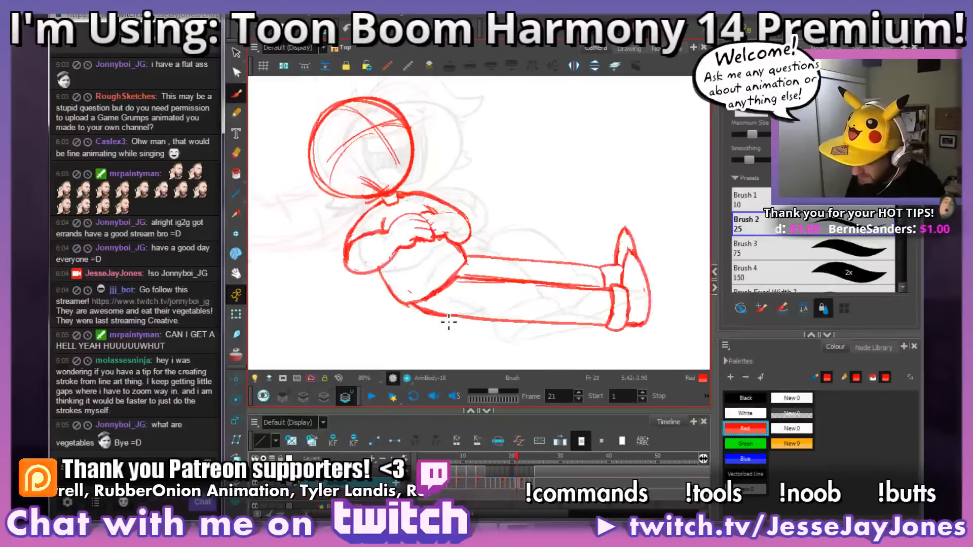
{"action": "key", "text": "period"}
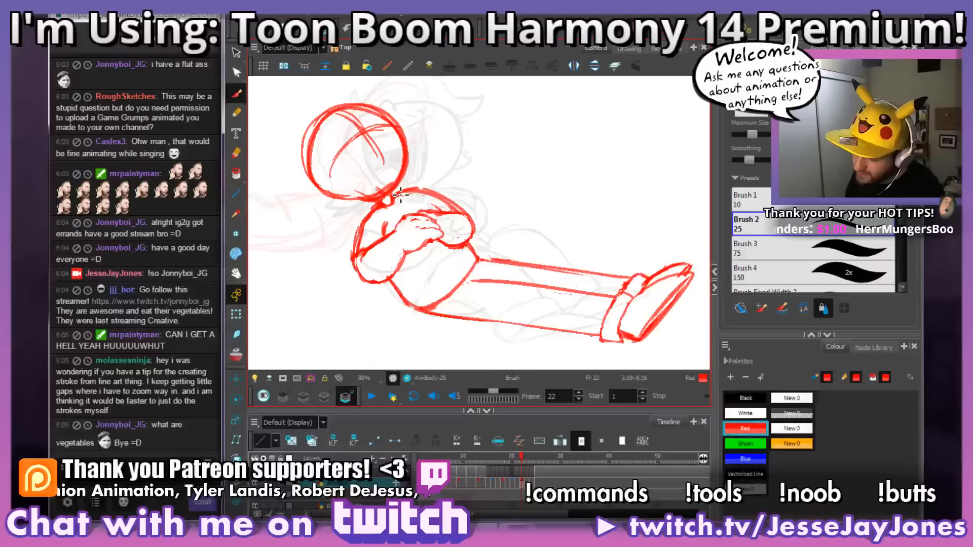
{"action": "key", "text": "period"}
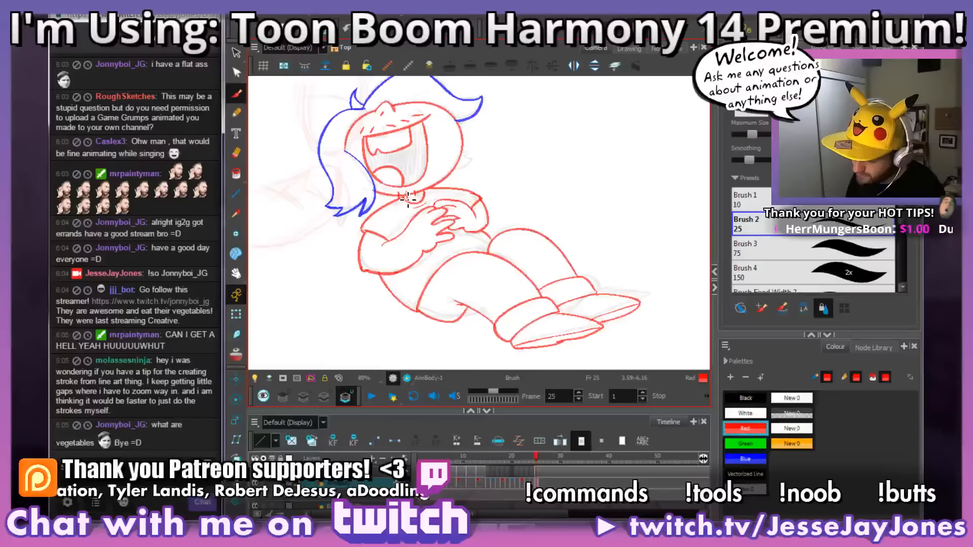
{"action": "key", "text": "period"}
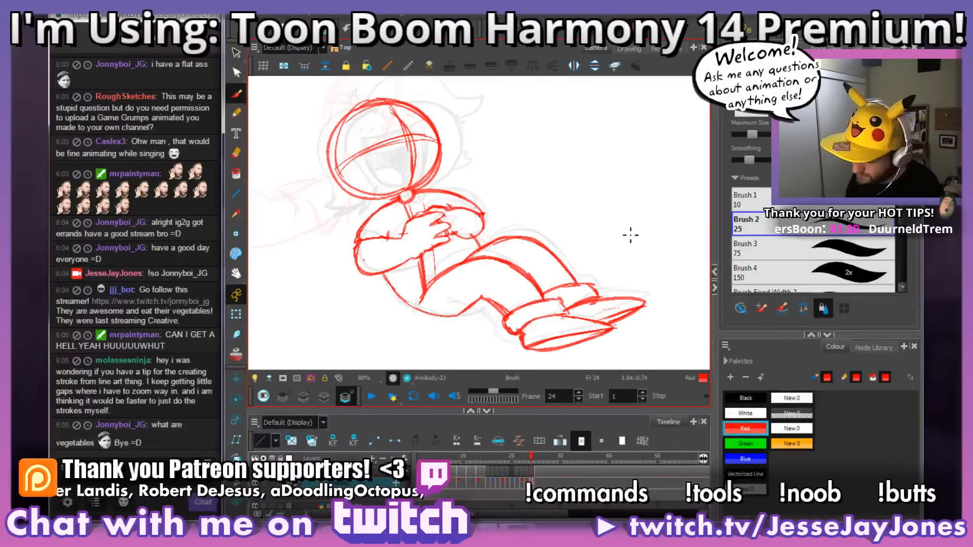
{"action": "key", "text": "comma"}
{"action": "key", "text": "comma"}
{"action": "key", "text": "comma"}
{"action": "key", "text": "comma"}
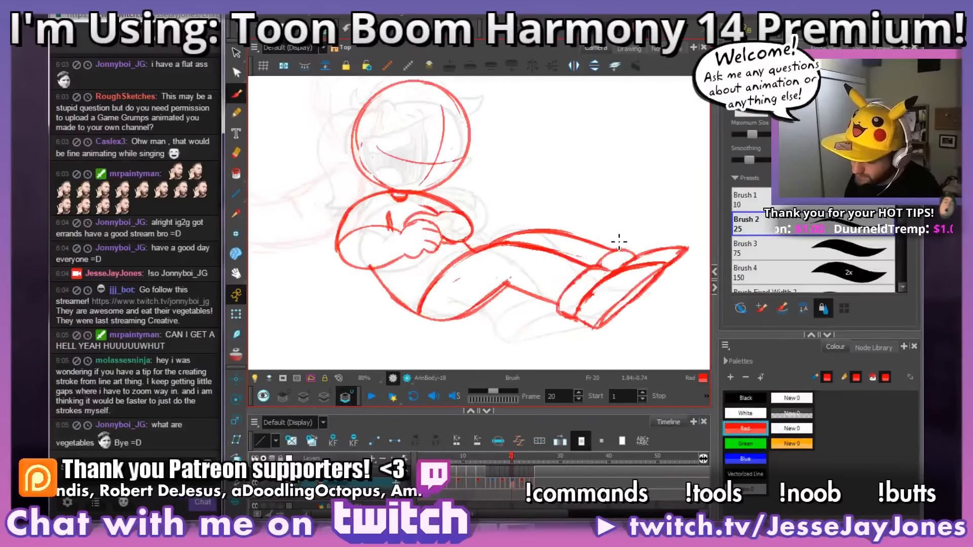
{"action": "key", "text": "comma"}
{"action": "key", "text": "comma"}
{"action": "key", "text": "comma"}
{"action": "key", "text": "comma"}
{"action": "key", "text": "comma"}
{"action": "key", "text": "comma"}
{"action": "key", "text": "comma"}
{"action": "key", "text": "comma"}
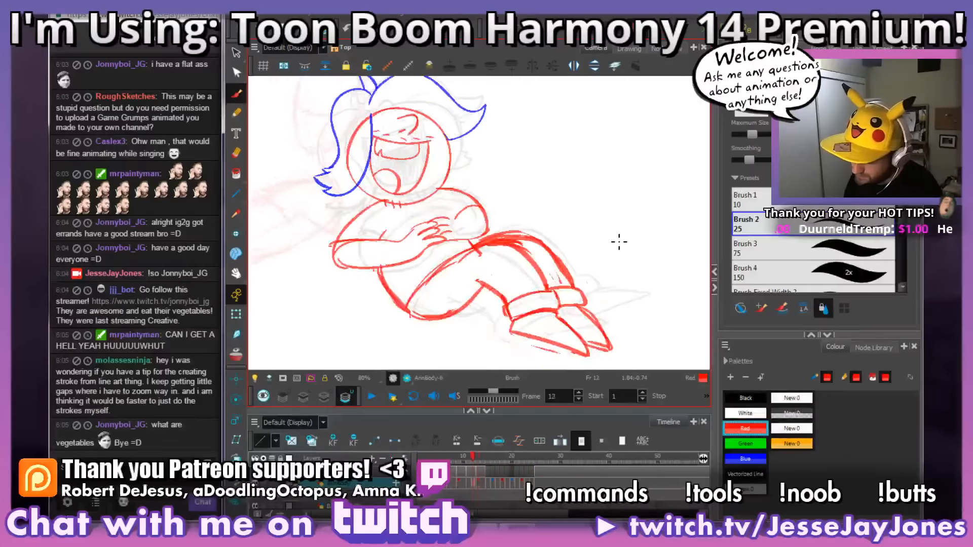
Step: Redraw the neck under the head on frames 20 to 24 and erase the overlapping head and shoulder lines
{"action": "key", "text": "period"}
{"action": "key", "text": "period"}
{"action": "key", "text": "period"}
{"action": "key", "text": "period"}
{"action": "key", "text": "period"}
{"action": "key", "text": "period"}
{"action": "key", "text": "period"}
{"action": "key", "text": "period"}
{"action": "key", "text": "period"}
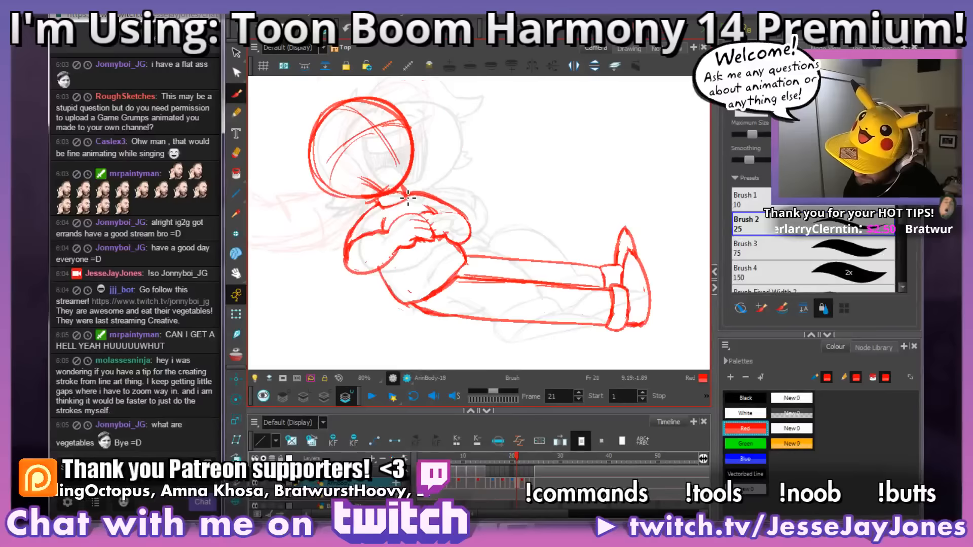
{"action": "key", "text": "period"}
{"action": "key", "text": "period"}
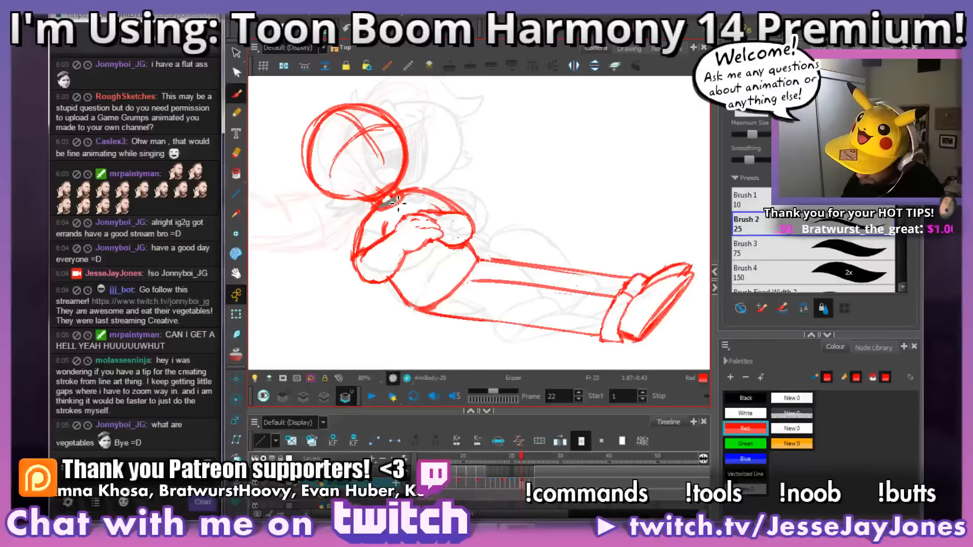
{"action": "key", "text": "period"}
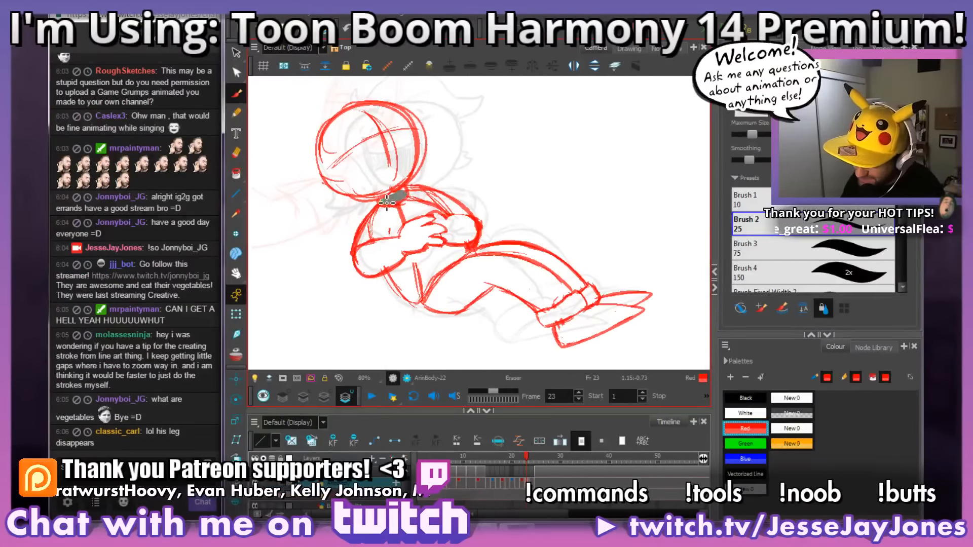
{"action": "key", "text": "period"}
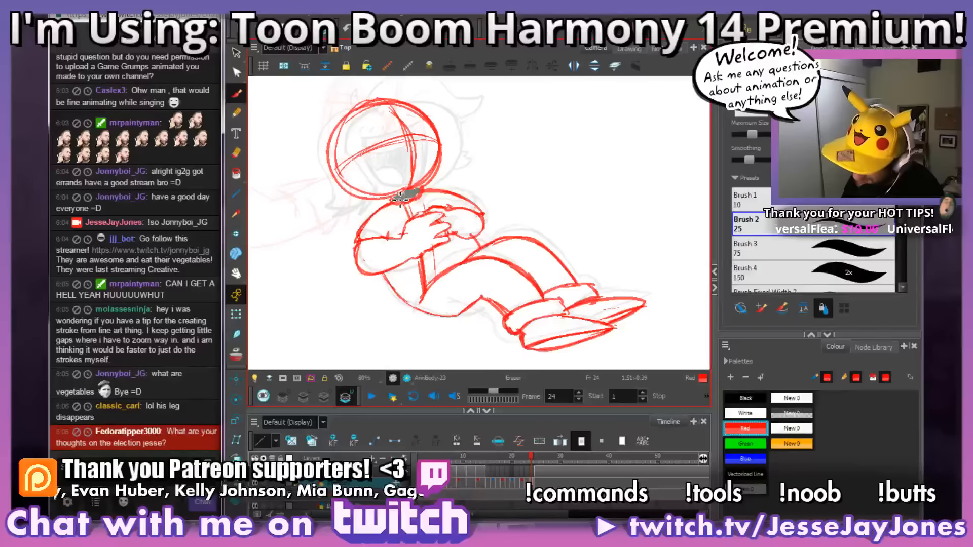
{"action": "key", "text": "comma"}
{"action": "key", "text": "period"}
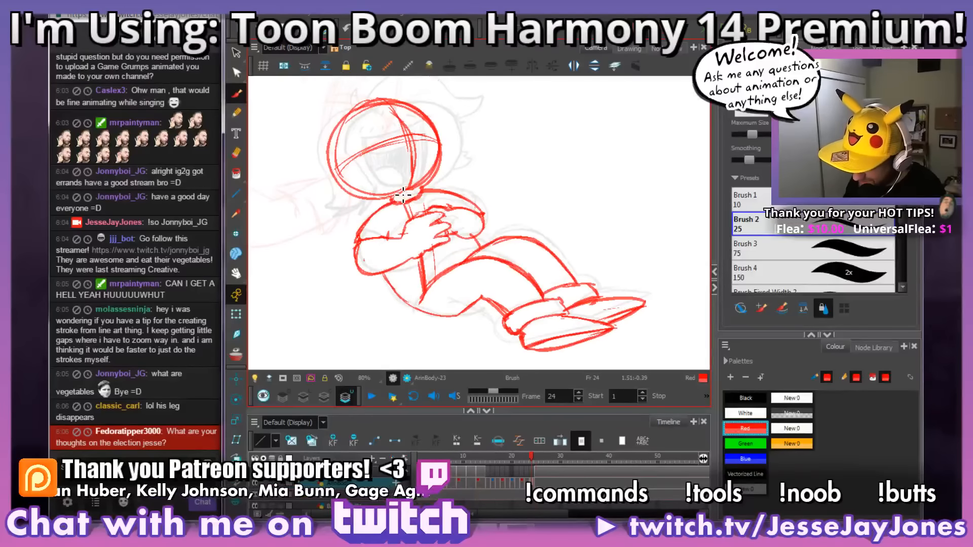
{"action": "key", "text": "comma"}
{"action": "key", "text": "period"}
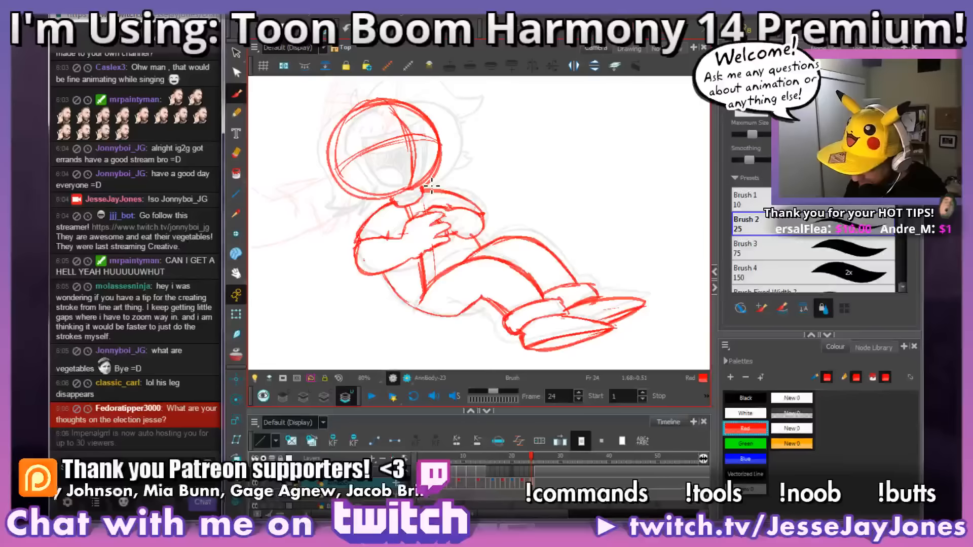
{"action": "key", "text": "comma"}
{"action": "key", "text": "comma"}
{"action": "key", "text": "comma"}
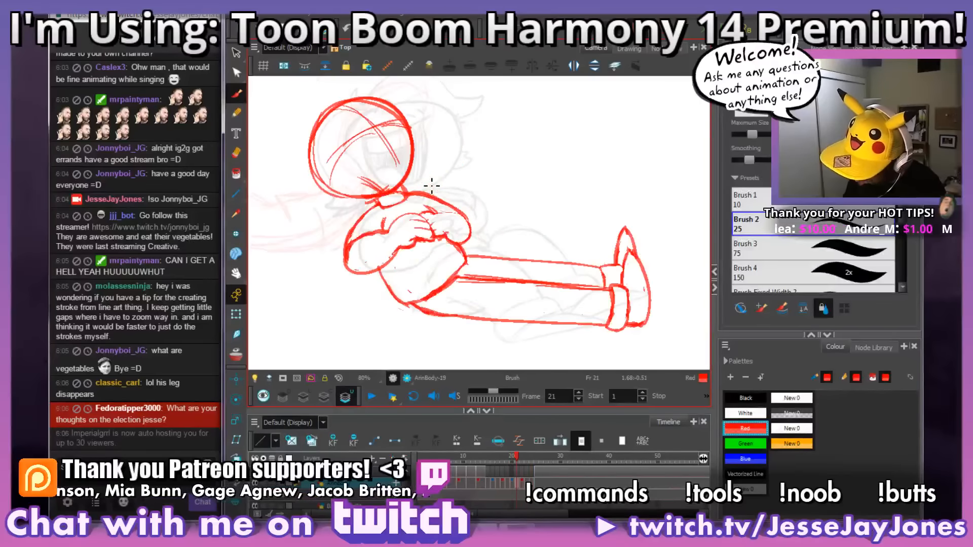
{"action": "key", "text": "comma"}
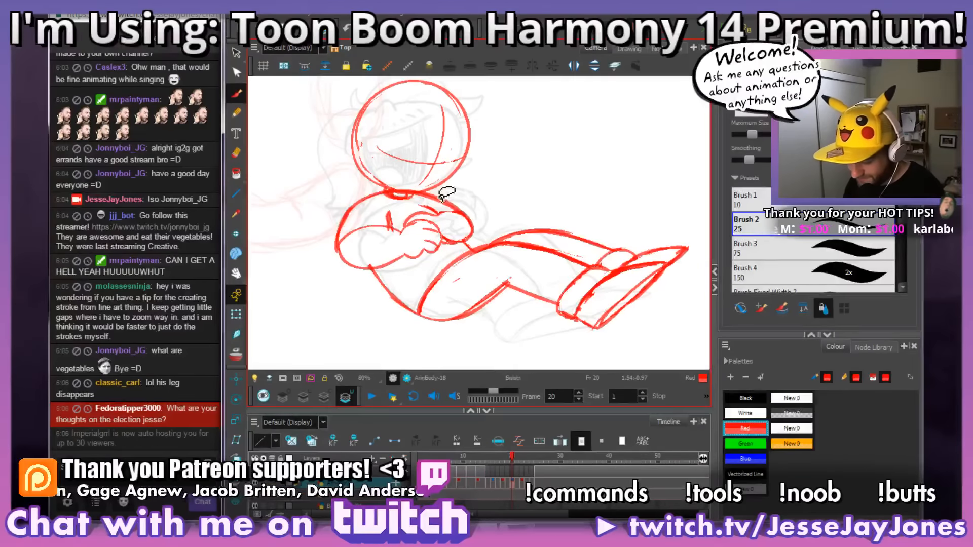
Step: Show the Paint tool's close-gap options for the chat viewer's question, and return to the Brush tool
{"action": "left_click_drag", "start_coordinate": [504, 171], "coordinate": [492, 175]}
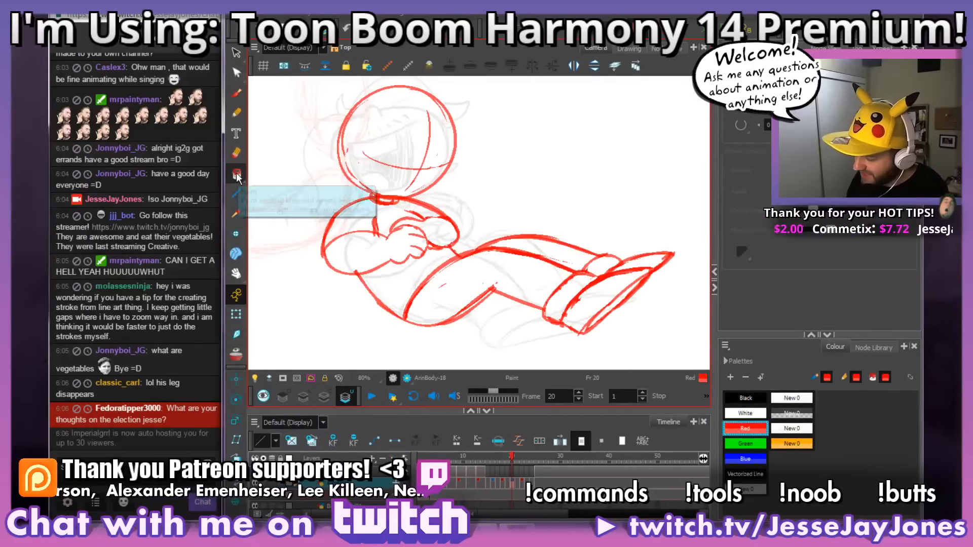
{"action": "left_click", "coordinate": [741, 123]}
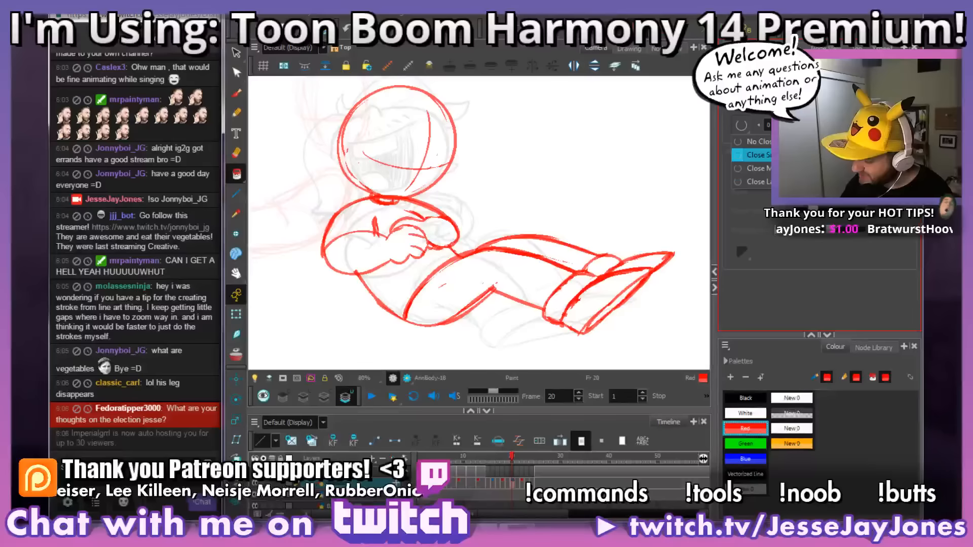
{"action": "left_click", "coordinate": [236, 93]}
Step: Flip repeatedly between frame 20 and the neighbouring drawings to examine how the head and legs move
{"action": "left_click_drag", "start_coordinate": [434, 235], "coordinate": [449, 244]}
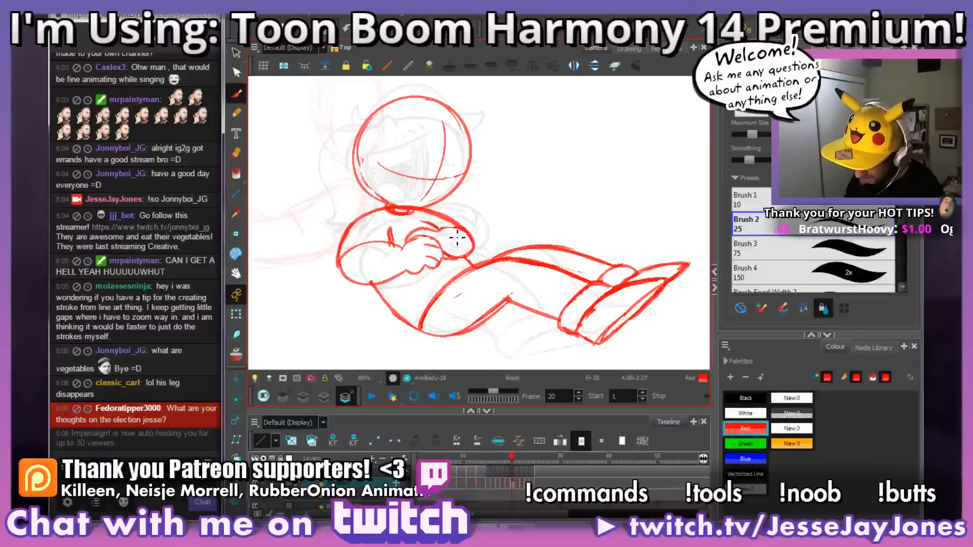
{"action": "left_click_drag", "start_coordinate": [487, 197], "coordinate": [501, 212]}
{"action": "key", "text": "f"}
{"action": "key", "text": "g"}
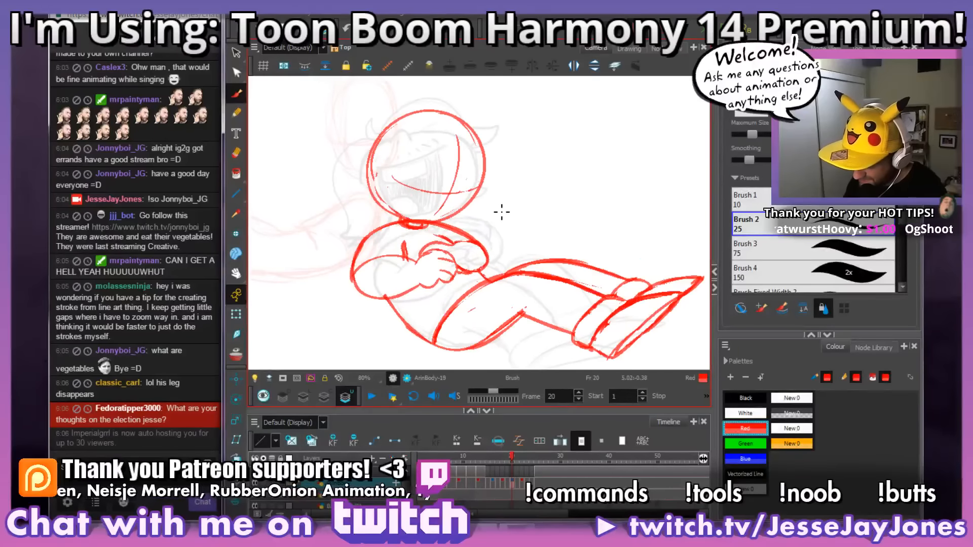
{"action": "key", "text": "g"}
{"action": "key", "text": "g"}
{"action": "key", "text": "g"}
{"action": "key", "text": "f"}
{"action": "key", "text": "f"}
{"action": "key", "text": "f"}
{"action": "key", "text": "f"}
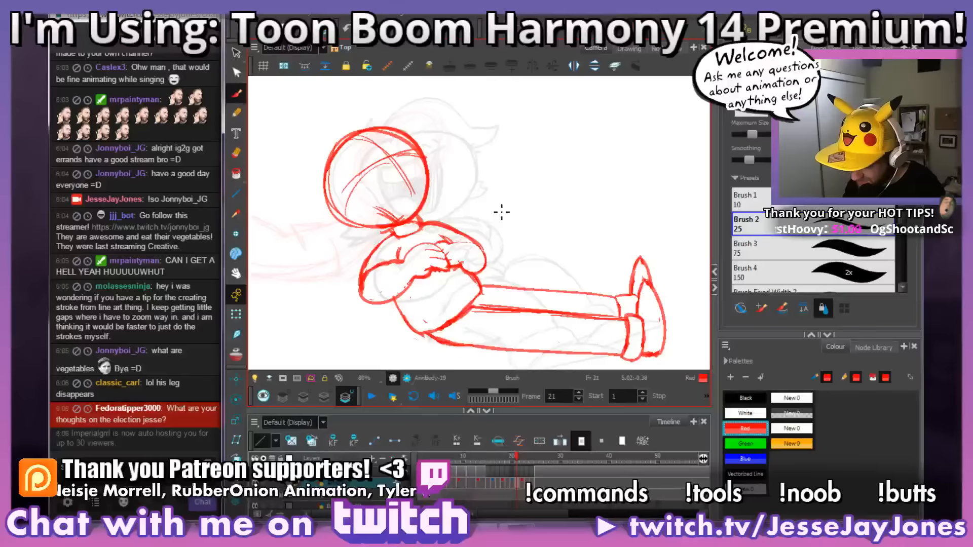
{"action": "key", "text": "f"}
{"action": "key", "text": "g"}
{"action": "key", "text": "g"}
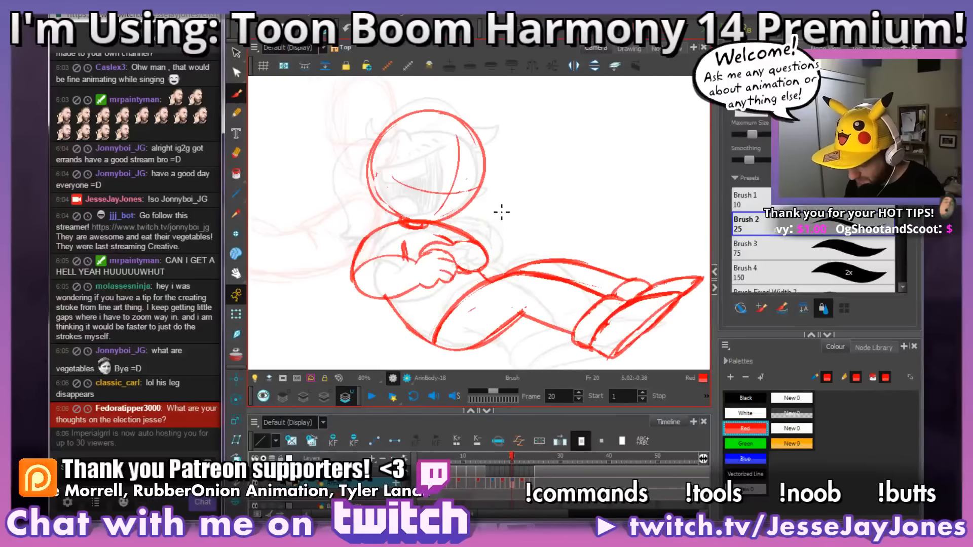
Step: Check the drawings from frame 20 onward for leftover construction lines, stopping on frame 23
{"action": "key", "text": "space"}
{"action": "left_click_drag", "start_coordinate": [542, 235], "coordinate": [522, 245]}
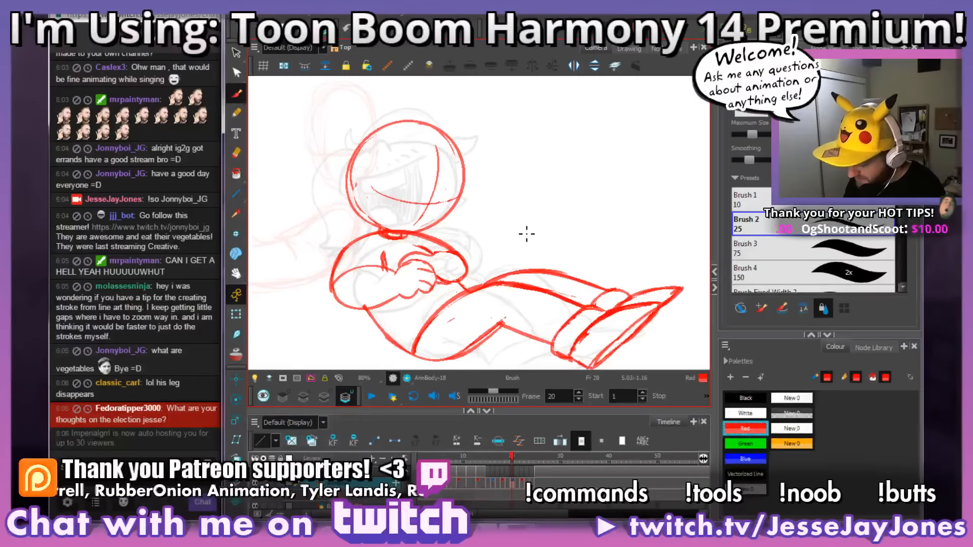
{"action": "key", "text": "g"}
{"action": "key", "text": "g"}
{"action": "key", "text": "g"}
{"action": "key", "text": "g"}
{"action": "key", "text": "f"}
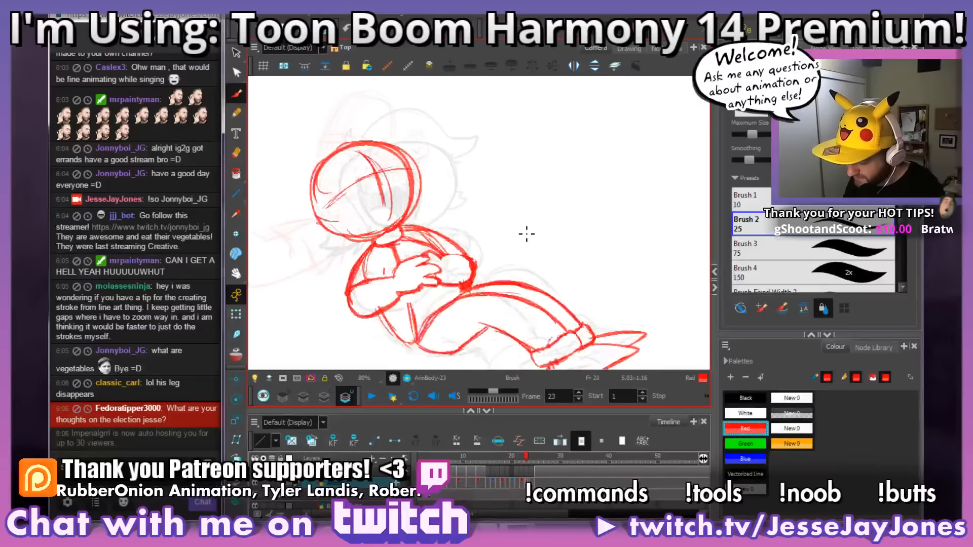
{"action": "key", "text": "f"}
{"action": "key", "text": "g"}
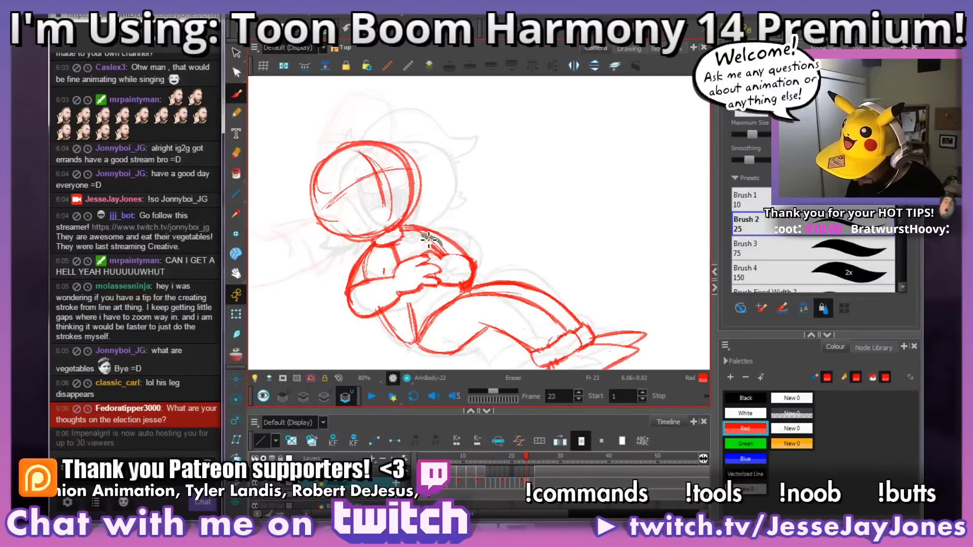
Step: Erase the leftover chest and torso construction lines on frame 23 and the neighbouring drawing
{"action": "key", "text": "space"}
{"action": "left_click_drag", "start_coordinate": [493, 221], "coordinate": [526, 237]}
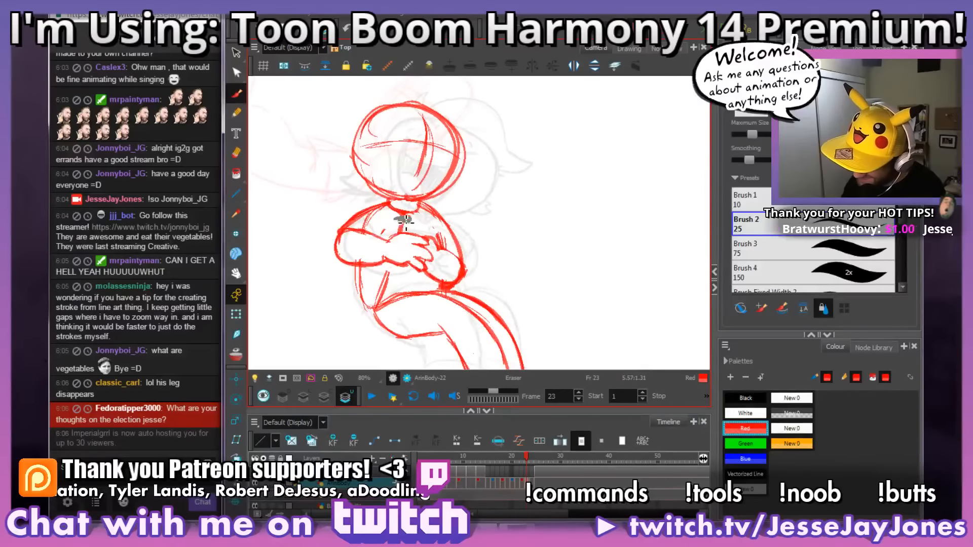
{"action": "key", "text": "space"}
{"action": "left_click_drag", "start_coordinate": [465, 220], "coordinate": [477, 235]}
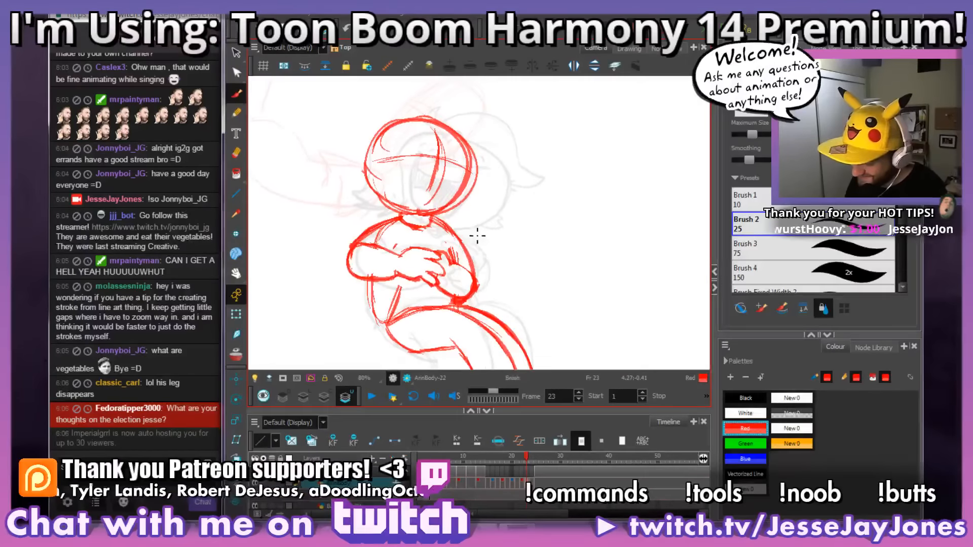
{"action": "left_click_drag", "start_coordinate": [534, 292], "coordinate": [572, 251]}
{"action": "key", "text": "e"}
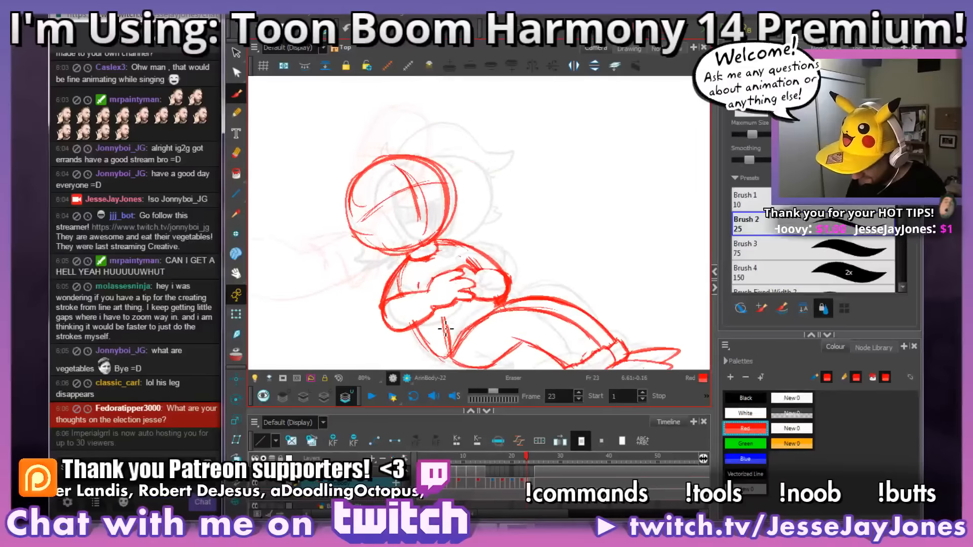
{"action": "left_click_drag", "start_coordinate": [450, 351], "coordinate": [450, 355]}
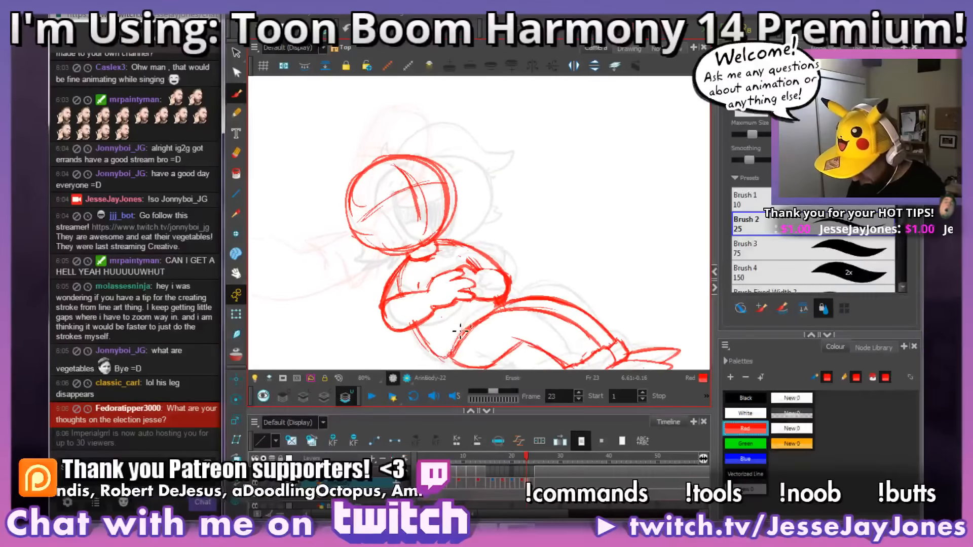
{"action": "key", "text": "space"}
{"action": "mouse_move", "coordinate": [533, 264]}
{"action": "left_mouse_down"}
{"action": "mouse_move", "coordinate": [494, 280]}
{"action": "mouse_move", "coordinate": [486, 198]}
{"action": "left_mouse_up"}
{"action": "key", "text": "space"}
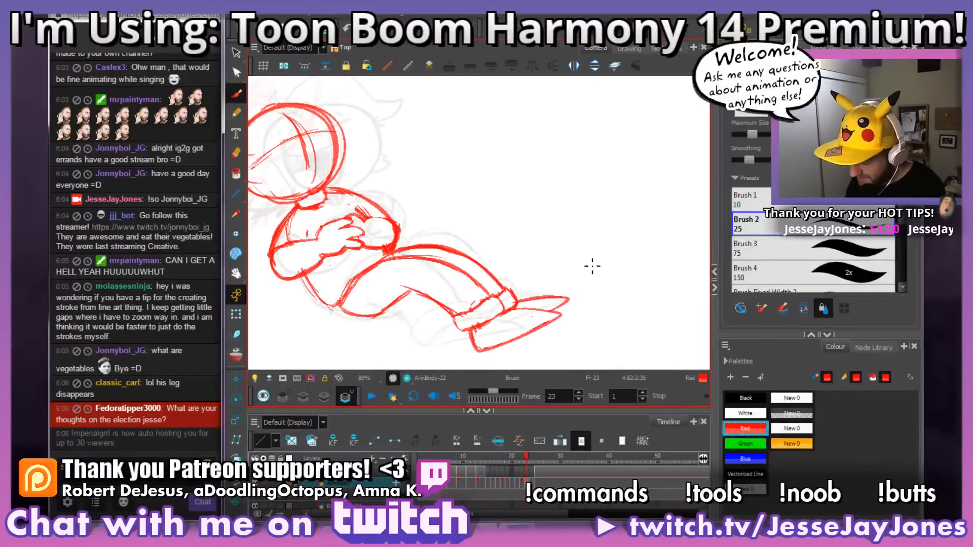
Step: Flip back from frame 23 to the opening drawings and forward to frame 14 to examine the overall body motion
{"action": "key", "text": "period"}
{"action": "key", "text": "period"}
{"action": "key", "text": "comma"}
{"action": "key", "text": "comma"}
{"action": "key", "text": "comma"}
{"action": "key", "text": "comma"}
{"action": "key", "text": "comma"}
{"action": "key", "text": "comma"}
{"action": "key", "text": "comma"}
{"action": "key", "text": "comma"}
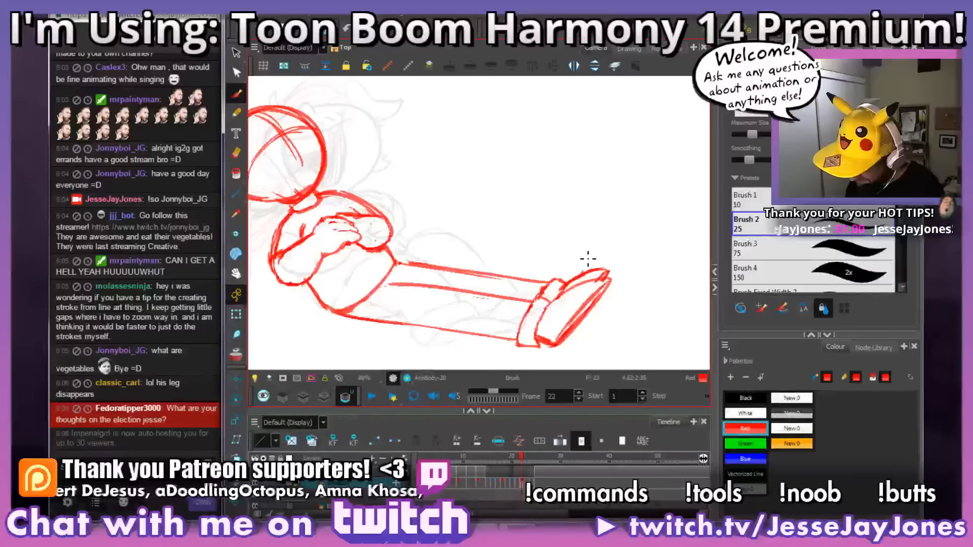
{"action": "key", "text": "comma"}
{"action": "key", "text": "comma"}
{"action": "key", "text": "comma"}
{"action": "key", "text": "comma"}
{"action": "key", "text": "comma"}
{"action": "key", "text": "comma"}
{"action": "key", "text": "comma"}
{"action": "key", "text": "comma"}
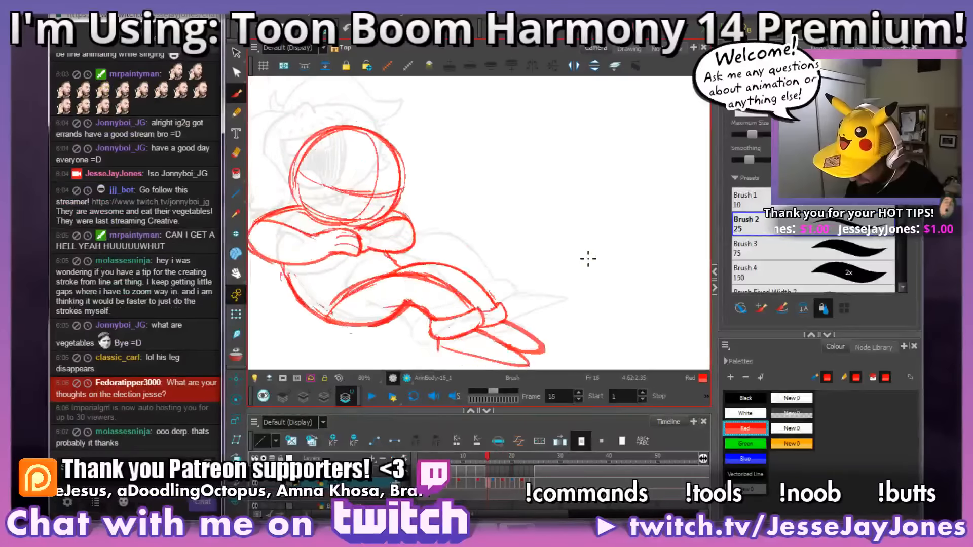
{"action": "key", "text": "comma"}
{"action": "key", "text": "comma"}
{"action": "key", "text": "comma"}
{"action": "key", "text": "comma"}
{"action": "key", "text": "comma"}
{"action": "key", "text": "comma"}
{"action": "key", "text": "comma"}
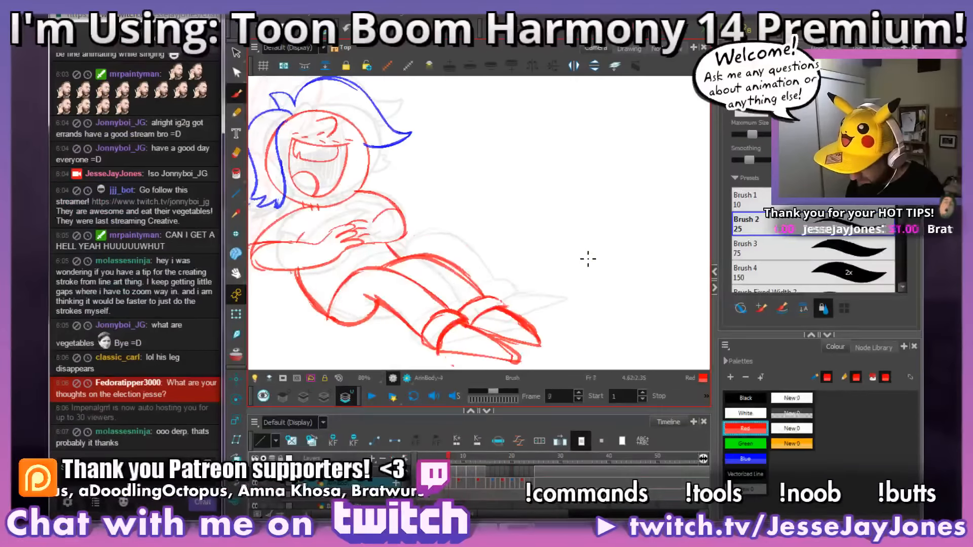
{"action": "key", "text": "period"}
{"action": "key", "text": "period"}
{"action": "key", "text": "period"}
{"action": "key", "text": "period"}
{"action": "key", "text": "period"}
{"action": "key", "text": "period"}
{"action": "key", "text": "period"}
{"action": "key", "text": "period"}
{"action": "key", "text": "period"}
{"action": "key", "text": "period"}
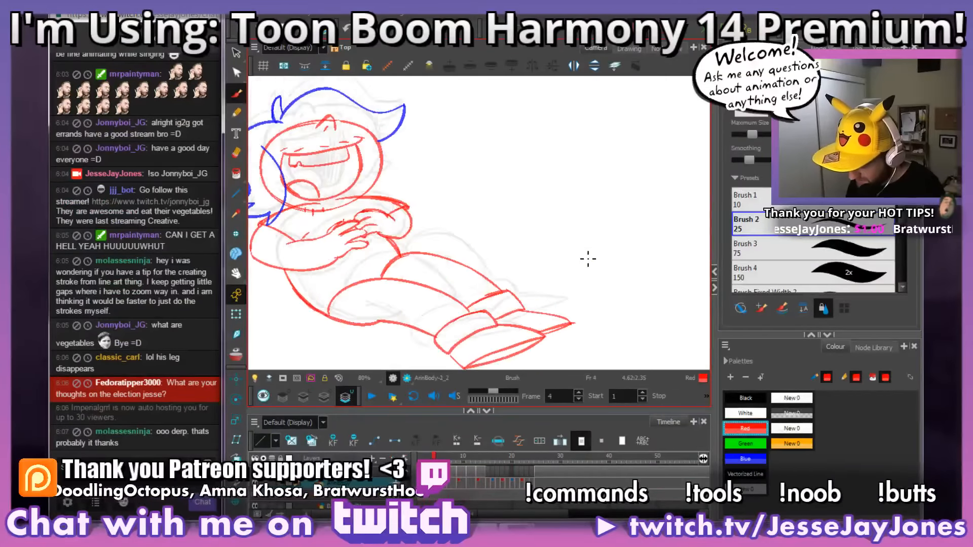
{"action": "key", "text": "period"}
{"action": "key", "text": "period"}
{"action": "key", "text": "period"}
{"action": "key", "text": "period"}
{"action": "key", "text": "period"}
{"action": "key", "text": "period"}
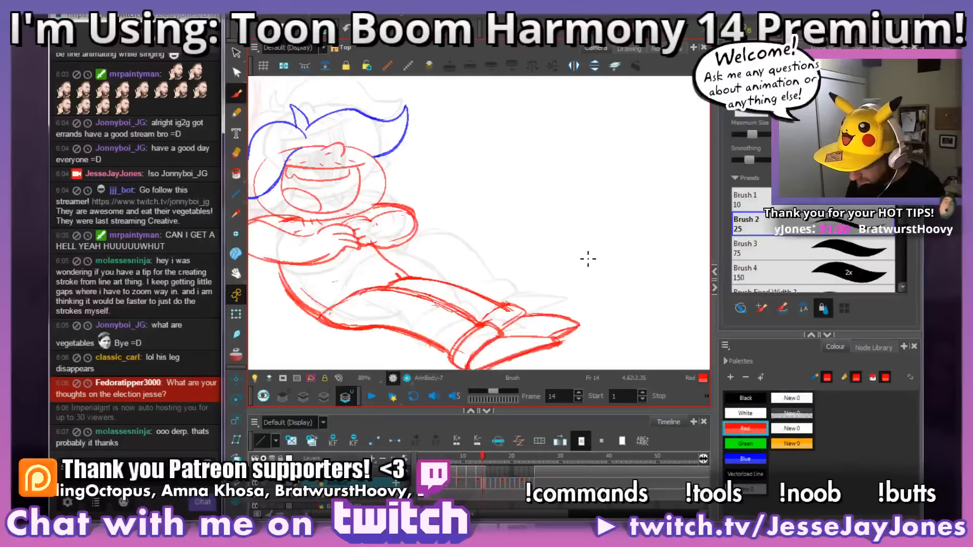
Step: Flip between frames 17 and 18 to compare the head, arm and leg positions
{"action": "key", "text": "comma"}
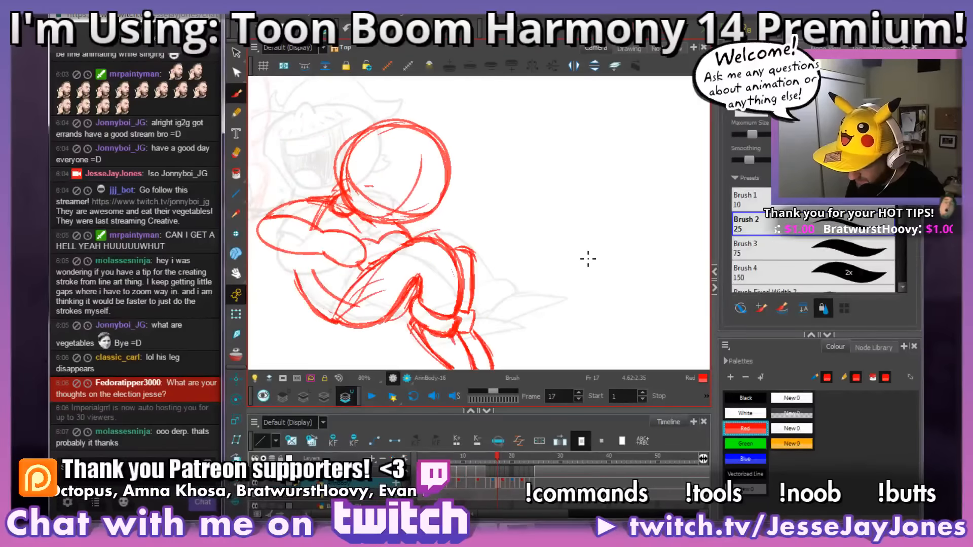
{"action": "key", "text": "period"}
{"action": "key", "text": "comma"}
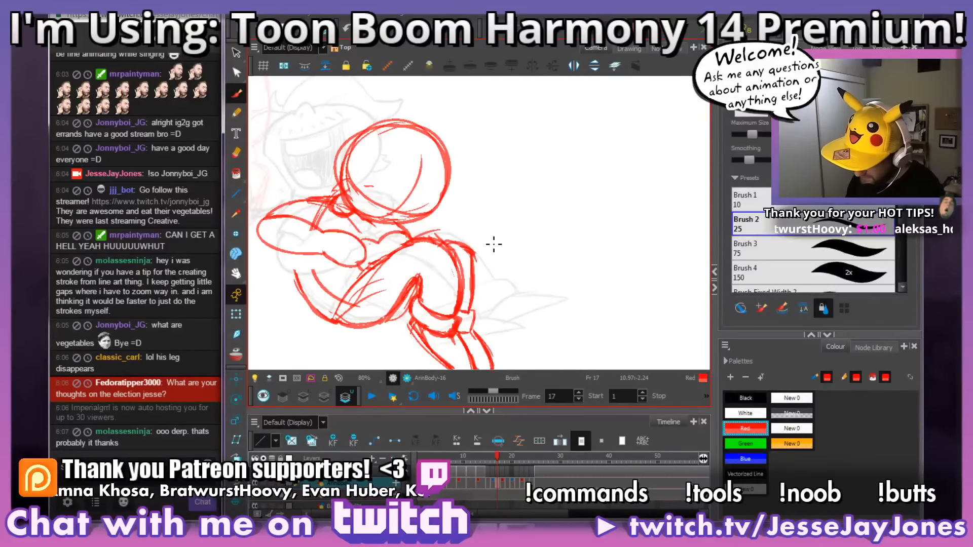
{"action": "key", "text": "period"}
{"action": "key", "text": "comma"}
{"action": "key", "text": "period"}
{"action": "key", "text": "comma"}
{"action": "key", "text": "period"}
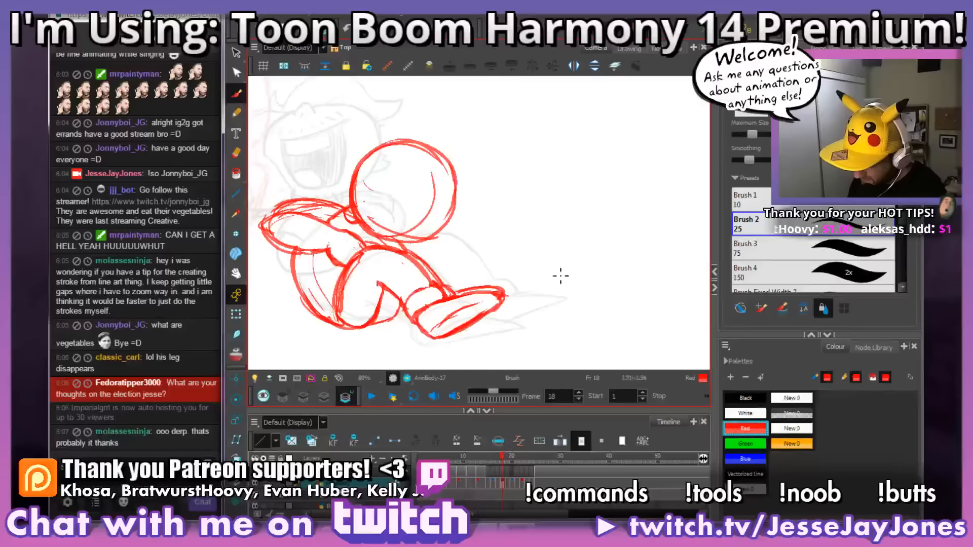
{"action": "left_click_drag", "start_coordinate": [554, 294], "coordinate": [551, 274]}
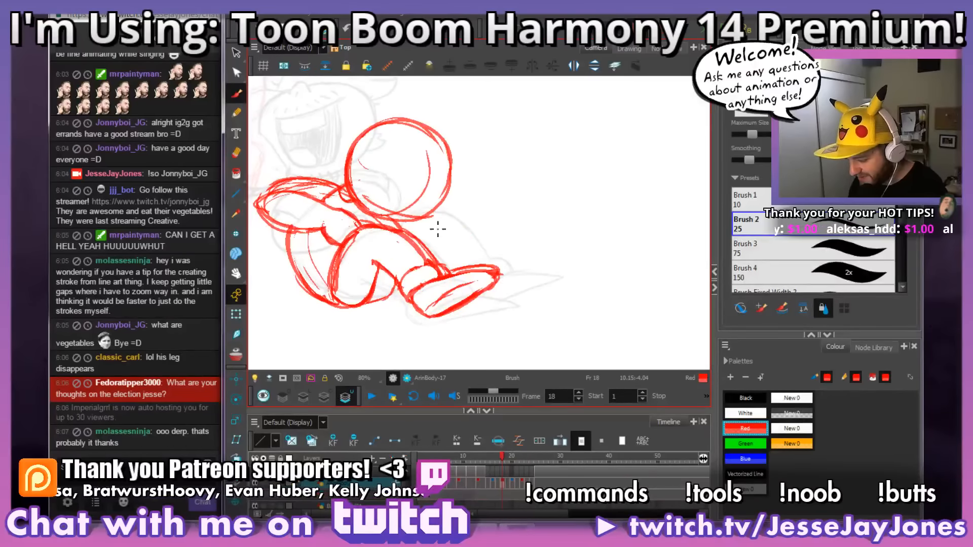
{"action": "key", "text": "period"}
{"action": "key", "text": "comma"}
Step: Flip back and forth through frames 15 to 25 to examine how the legs kick out and settle
{"action": "key", "text": "comma"}
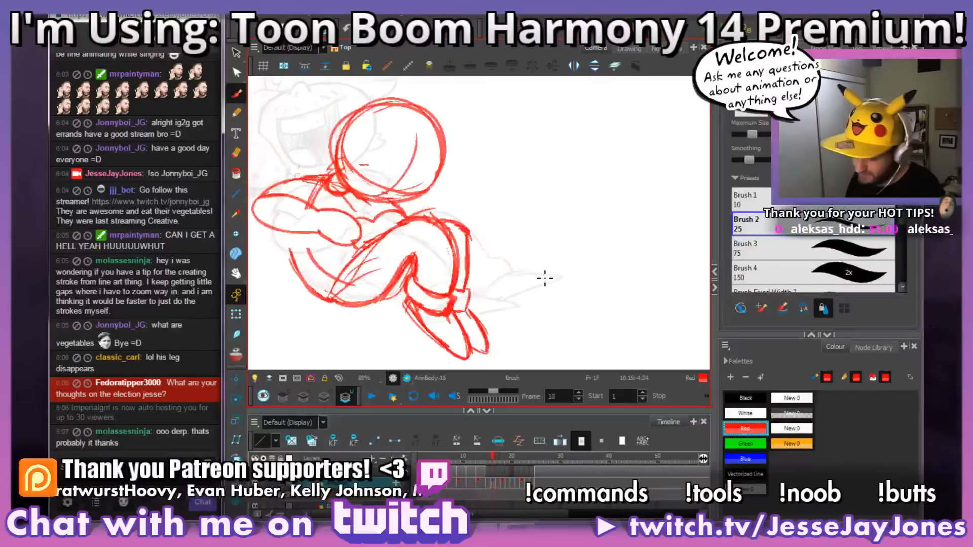
{"action": "key", "text": "comma"}
{"action": "key", "text": "comma"}
{"action": "key", "text": "comma"}
{"action": "key", "text": "comma"}
{"action": "key", "text": "comma"}
{"action": "key", "text": "period"}
{"action": "key", "text": "period"}
{"action": "key", "text": "period"}
{"action": "key", "text": "period"}
{"action": "key", "text": "period"}
{"action": "key", "text": "period"}
{"action": "key", "text": "period"}
{"action": "key", "text": "period"}
{"action": "key", "text": "period"}
{"action": "key", "text": "period"}
{"action": "key", "text": "period"}
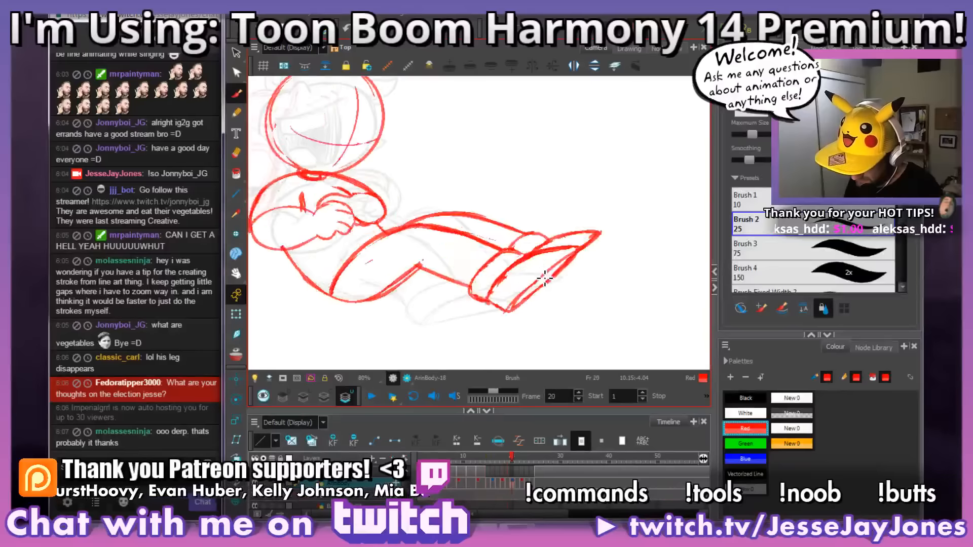
{"action": "key", "text": "comma"}
{"action": "key", "text": "comma"}
{"action": "key", "text": "comma"}
{"action": "key", "text": "comma"}
{"action": "key", "text": "comma"}
{"action": "key", "text": "comma"}
{"action": "key", "text": "comma"}
{"action": "key", "text": "comma"}
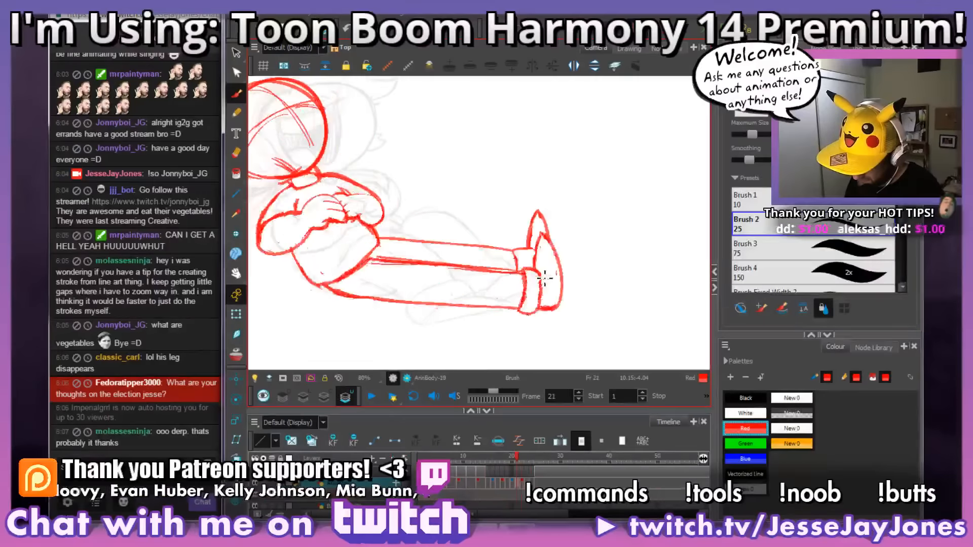
{"action": "key", "text": "period"}
{"action": "key", "text": "period"}
{"action": "key", "text": "period"}
{"action": "key", "text": "period"}
{"action": "key", "text": "period"}
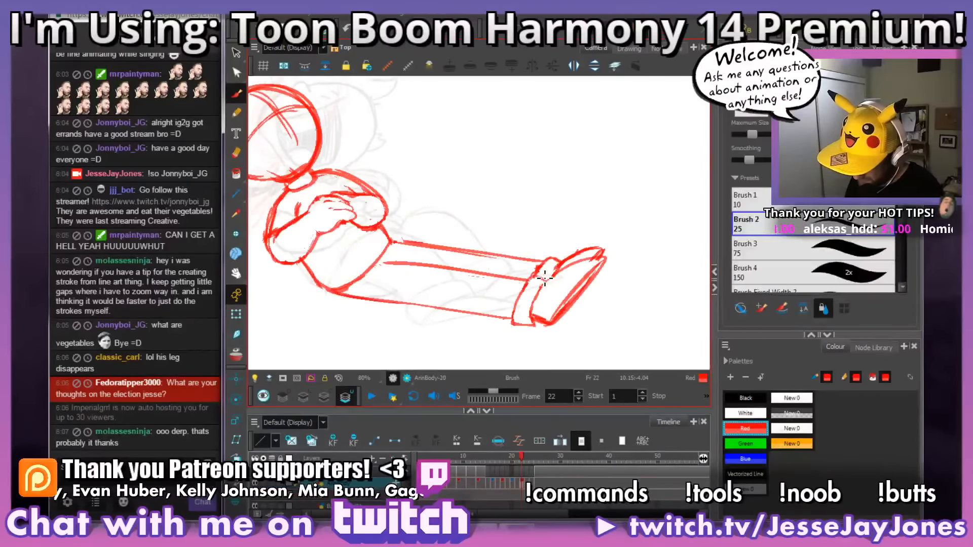
{"action": "key", "text": "period"}
{"action": "key", "text": "period"}
{"action": "key", "text": "period"}
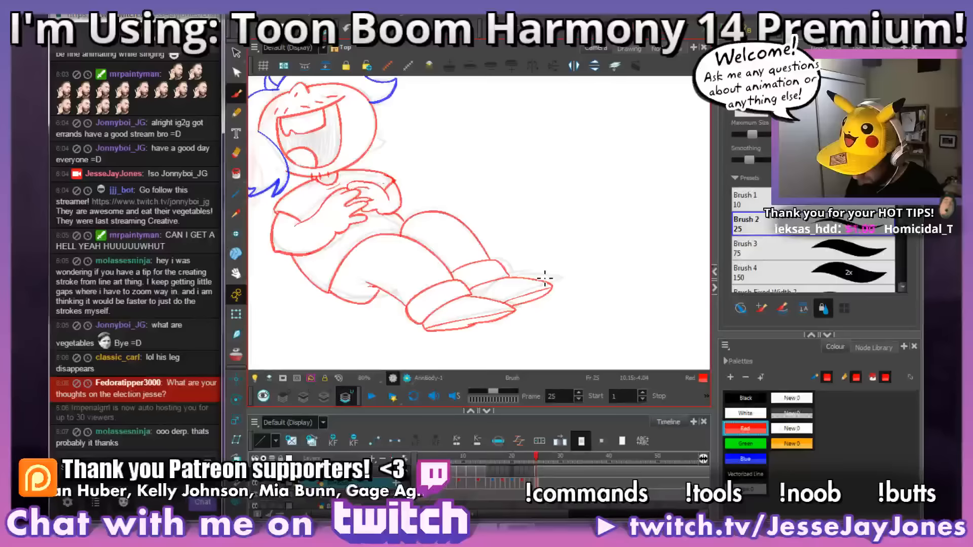
{"action": "key", "text": "comma"}
{"action": "key", "text": "comma"}
{"action": "key", "text": "comma"}
{"action": "key", "text": "comma"}
{"action": "key", "text": "comma"}
{"action": "key", "text": "comma"}
{"action": "key", "text": "comma"}
{"action": "key", "text": "comma"}
{"action": "key", "text": "comma"}
{"action": "key", "text": "comma"}
{"action": "key", "text": "comma"}
{"action": "key", "text": "comma"}
{"action": "key", "text": "comma"}
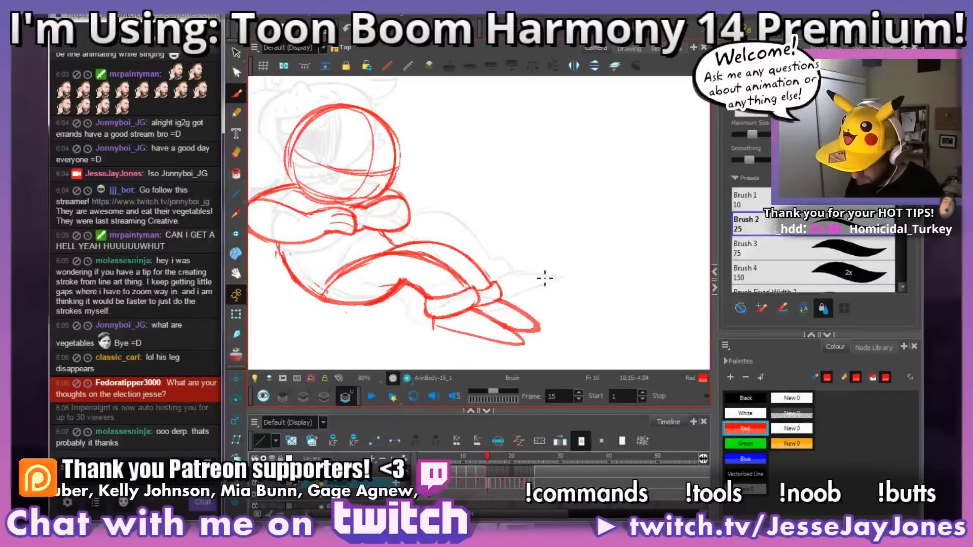
Step: Step through the drawings from frame 14 to 18 to examine the hands and crossed arms
{"action": "key", "text": "period"}
{"action": "key", "text": "period"}
{"action": "key", "text": "period"}
{"action": "key", "text": "period"}
{"action": "key", "text": "period"}
{"action": "key", "text": "period"}
{"action": "key", "text": "period"}
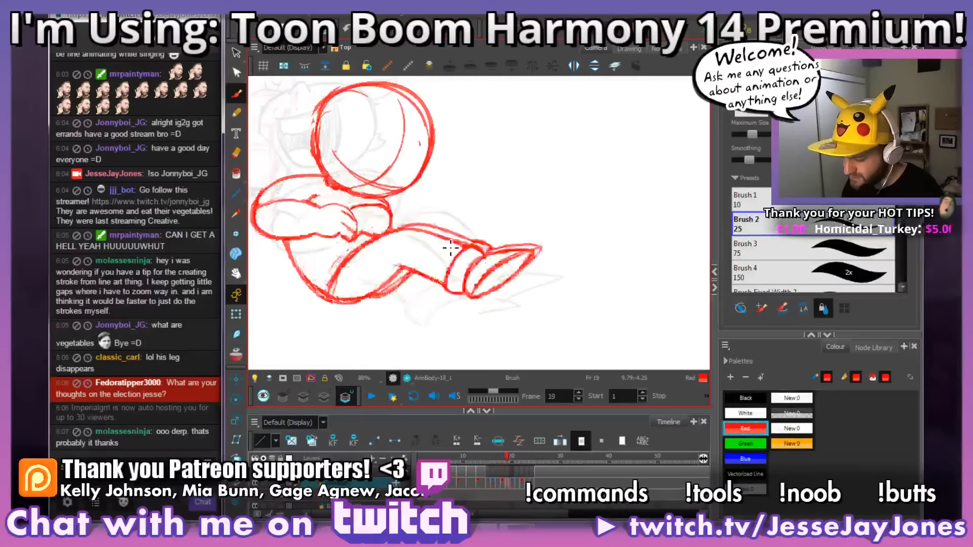
{"action": "key", "text": "comma"}
{"action": "key", "text": "comma"}
{"action": "key", "text": "comma"}
{"action": "key", "text": "comma"}
{"action": "key", "text": "comma"}
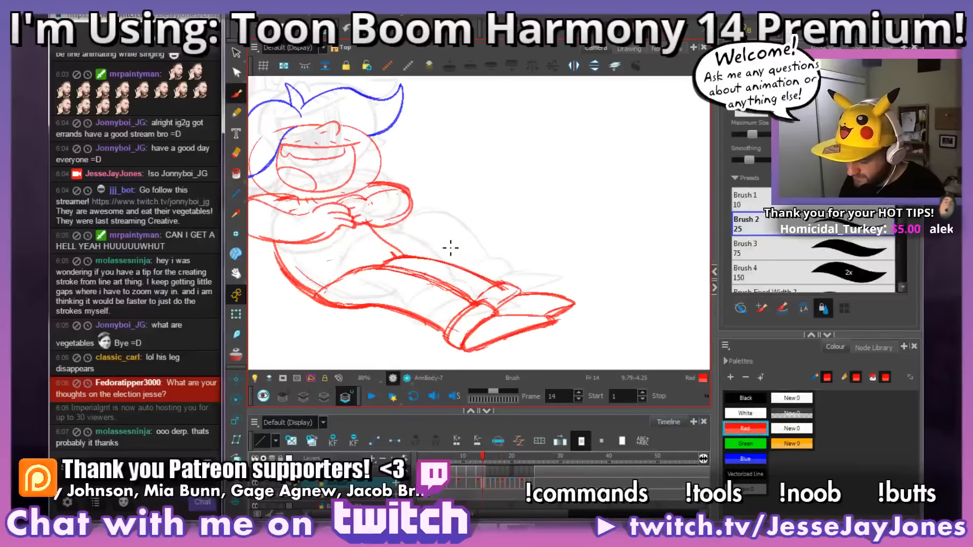
{"action": "key", "text": "period"}
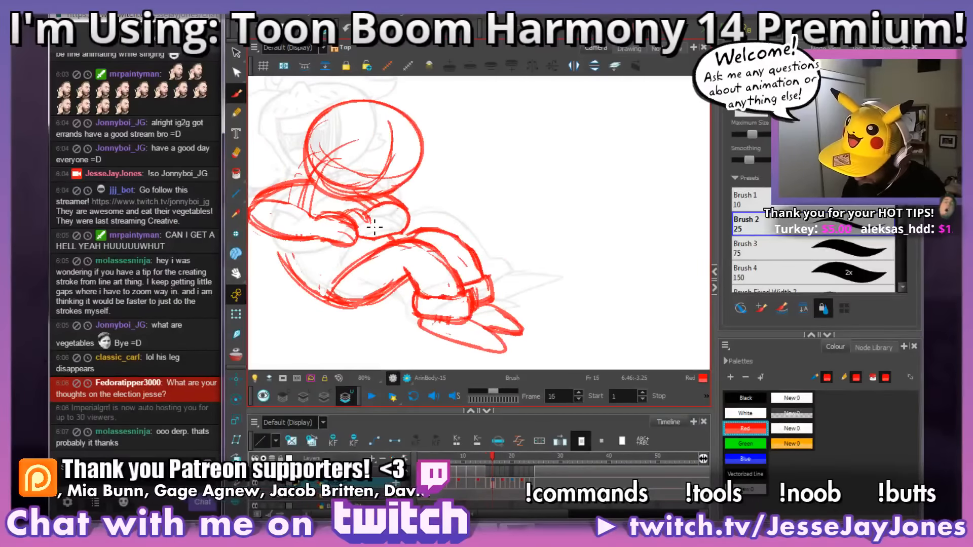
{"action": "key", "text": "period"}
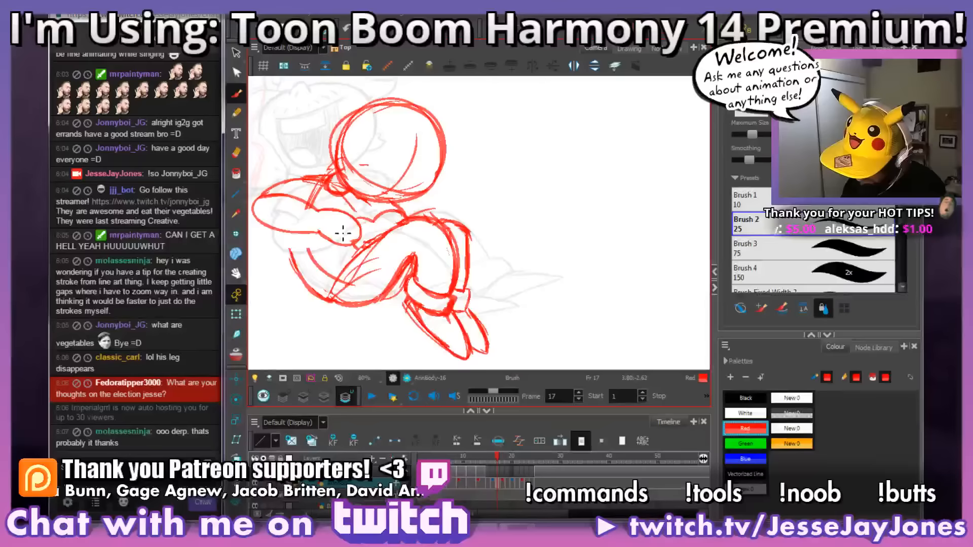
{"action": "key", "text": "period"}
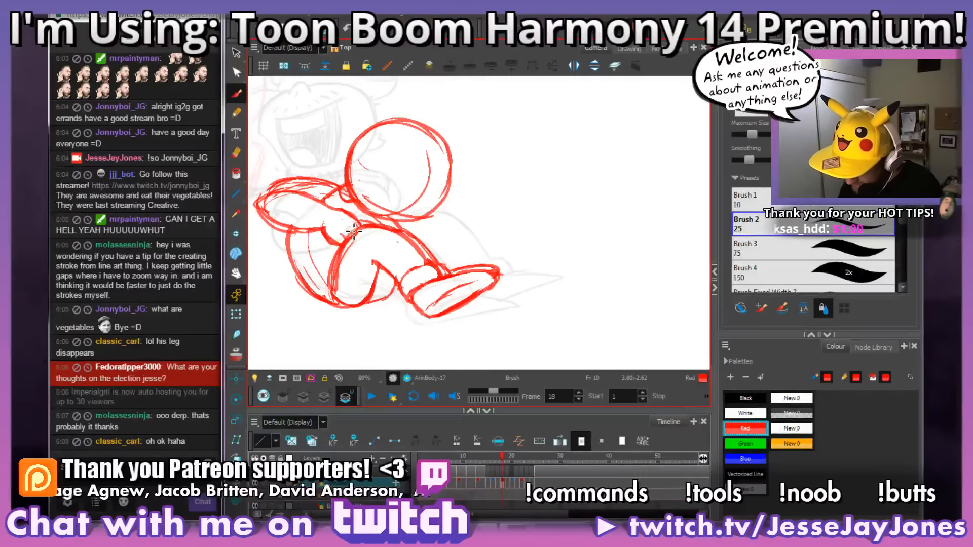
Step: Step through the drawings from frame 18 onward to examine the arms and hips, ending on frame 22
{"action": "key", "text": "comma"}
{"action": "key", "text": "period"}
{"action": "key", "text": "period"}
{"action": "key", "text": "period"}
{"action": "key", "text": "comma"}
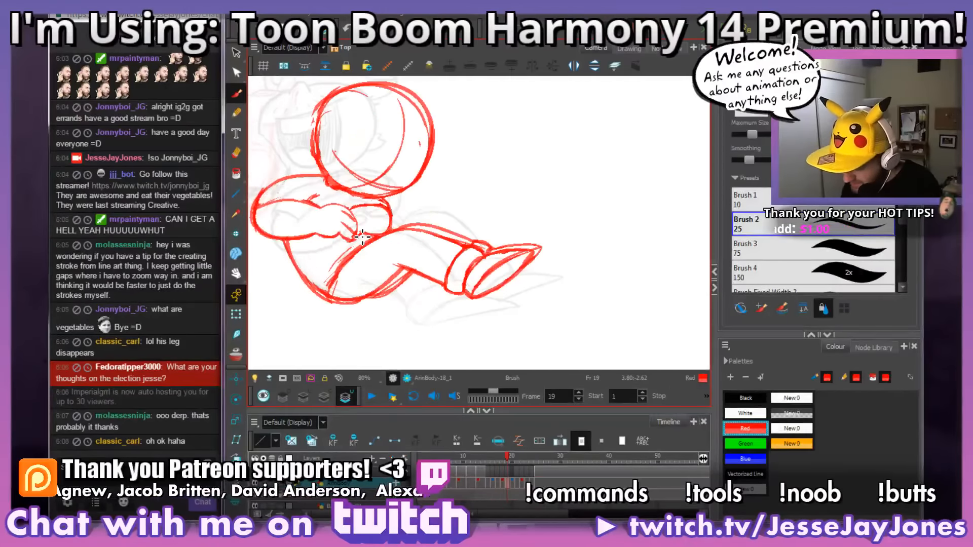
{"action": "key", "text": "period"}
{"action": "key", "text": "period"}
{"action": "key", "text": "period"}
{"action": "key", "text": "period"}
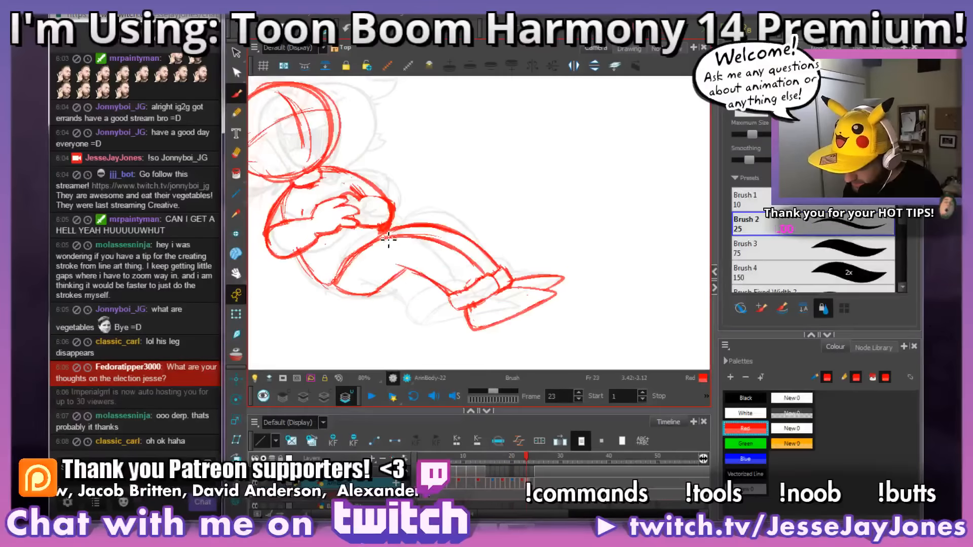
{"action": "key", "text": "period"}
{"action": "key", "text": "period"}
{"action": "key", "text": "comma"}
{"action": "key", "text": "comma"}
{"action": "key", "text": "comma"}
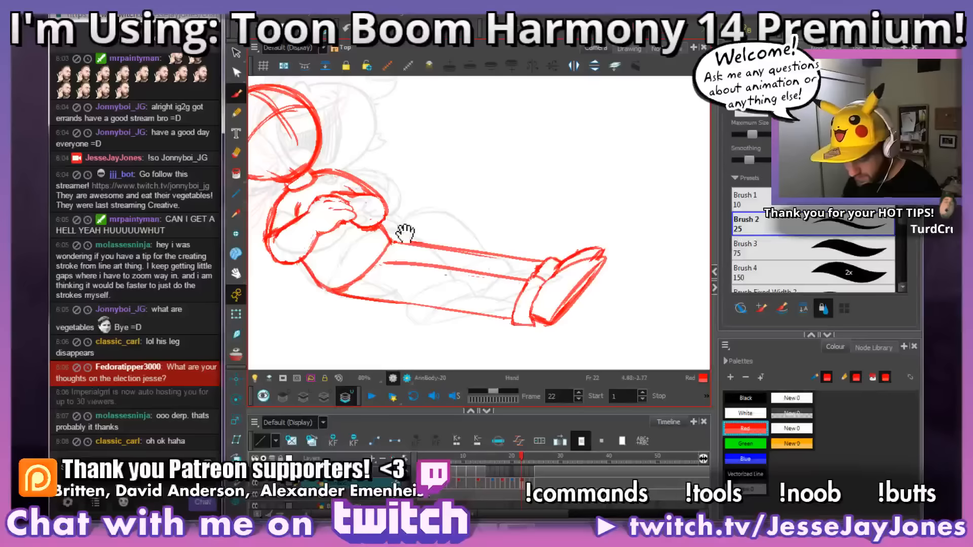
Step: Flip repeatedly through the drawings around frames 14 to 22 to examine the transition from bent to straight legs
{"action": "mouse_move", "coordinate": [420, 261]}
{"action": "left_mouse_down"}
{"action": "mouse_move", "coordinate": [455, 278]}
{"action": "mouse_move", "coordinate": [450, 263]}
{"action": "left_mouse_up"}
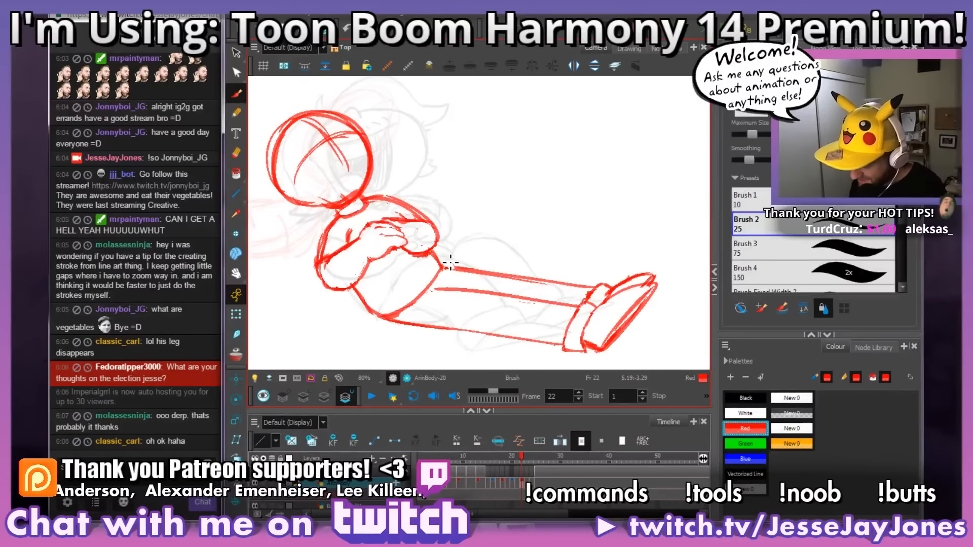
{"action": "key", "text": "comma"}
{"action": "key", "text": "comma"}
{"action": "key", "text": "comma"}
{"action": "key", "text": "comma"}
{"action": "key", "text": "comma"}
{"action": "key", "text": "comma"}
{"action": "key", "text": "comma"}
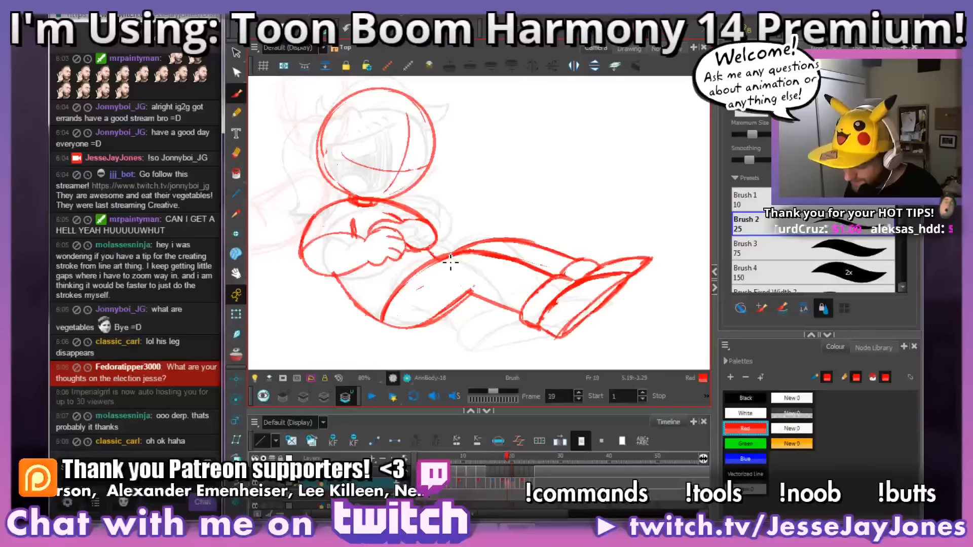
{"action": "key", "text": "period"}
{"action": "key", "text": "period"}
{"action": "key", "text": "period"}
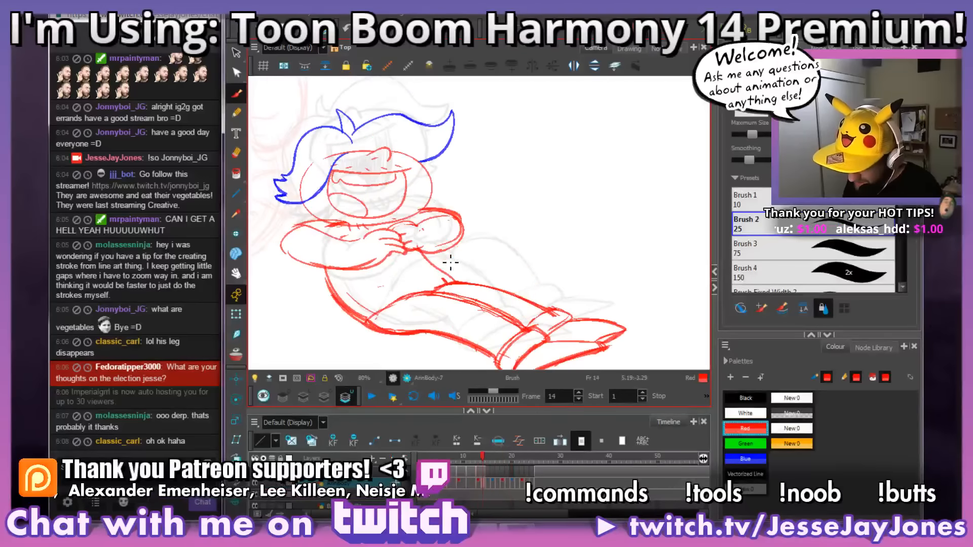
{"action": "key", "text": "period"}
{"action": "key", "text": "period"}
{"action": "key", "text": "period"}
{"action": "key", "text": "period"}
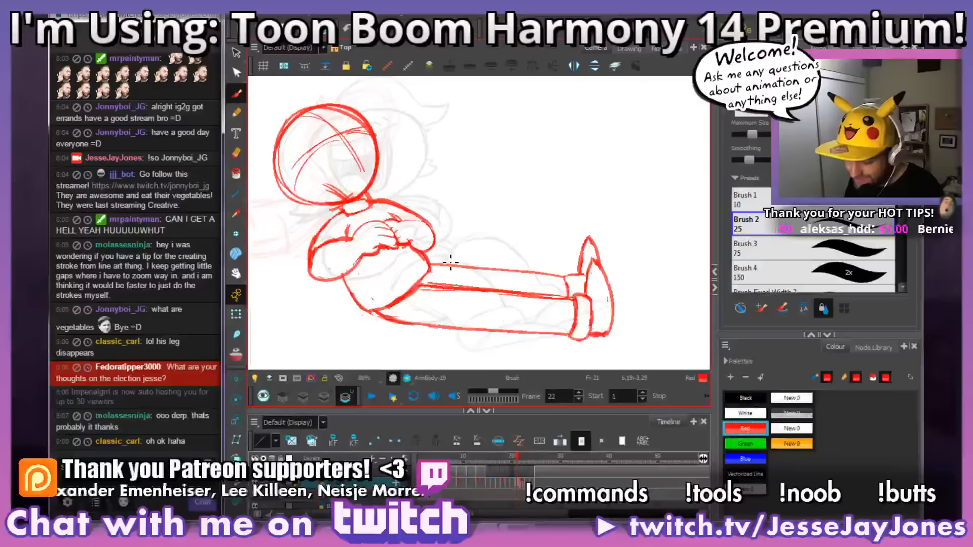
{"action": "key", "text": "comma"}
{"action": "key", "text": "comma"}
{"action": "key", "text": "comma"}
{"action": "key", "text": "comma"}
{"action": "key", "text": "period"}
{"action": "key", "text": "period"}
{"action": "key", "text": "period"}
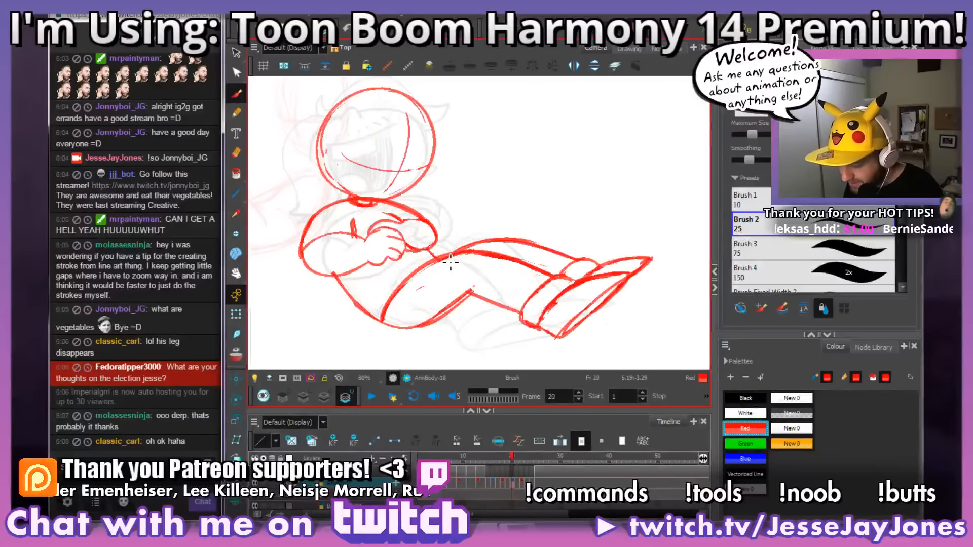
{"action": "key", "text": "comma"}
{"action": "key", "text": "comma"}
{"action": "key", "text": "comma"}
{"action": "key", "text": "comma"}
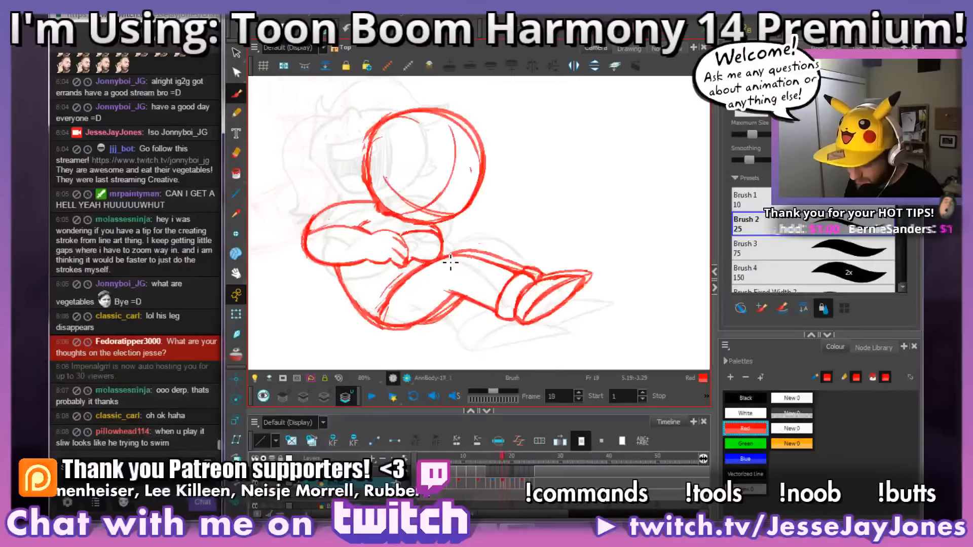
{"action": "key", "text": "period"}
{"action": "key", "text": "period"}
{"action": "key", "text": "period"}
{"action": "key", "text": "period"}
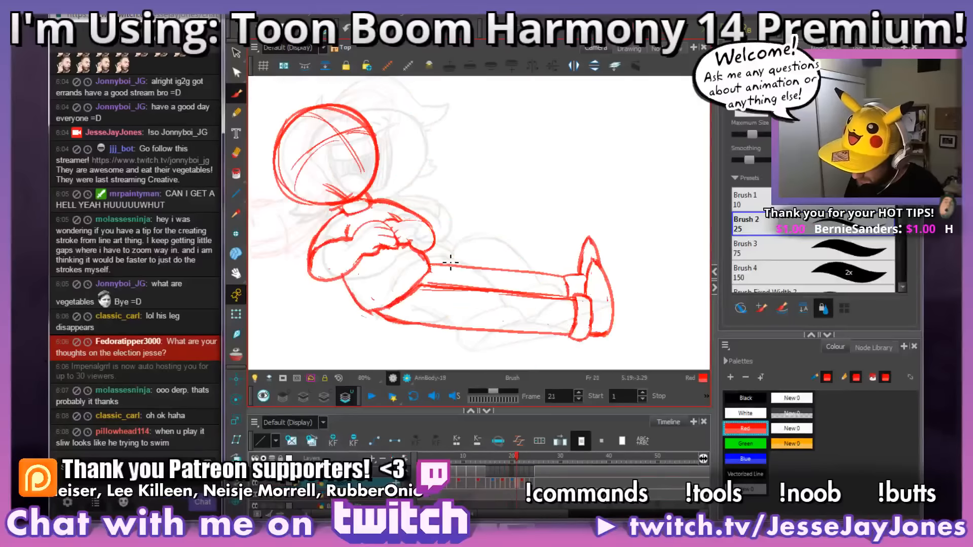
Step: Flip back and forth through frames 19 to 21 to examine how the crossed arms and hands change
{"action": "key", "text": "comma"}
{"action": "key", "text": "period"}
{"action": "key", "text": "period"}
{"action": "key", "text": "comma"}
{"action": "key", "text": "comma"}
{"action": "key", "text": "comma"}
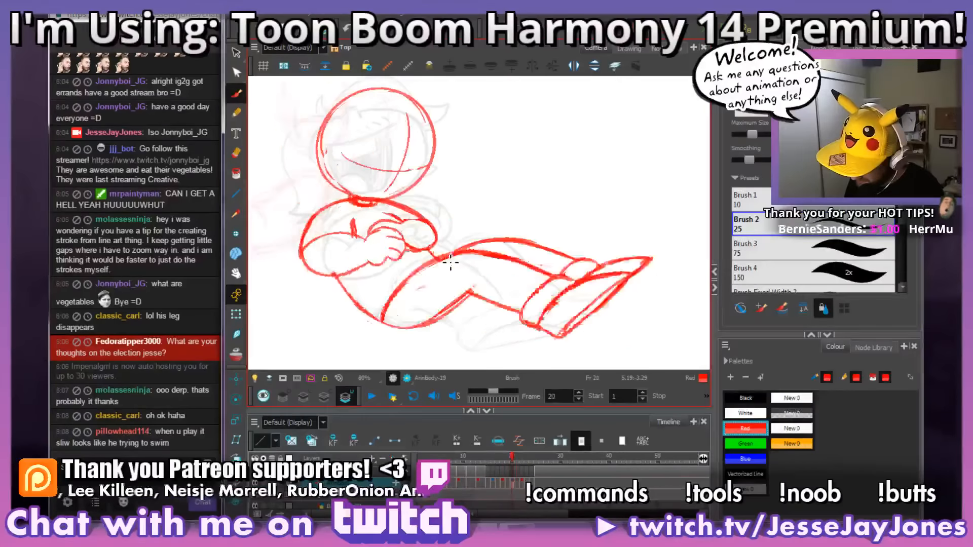
{"action": "key", "text": "period"}
{"action": "key", "text": "period"}
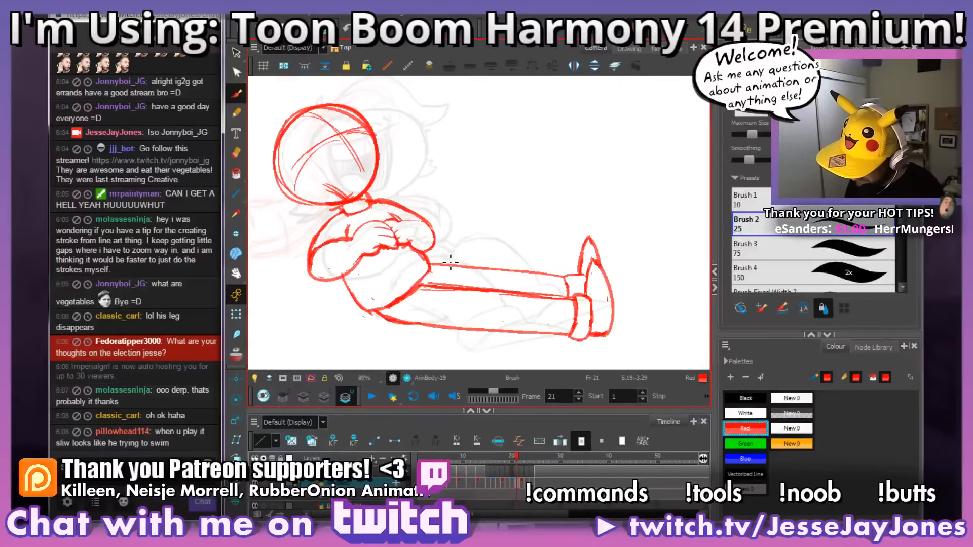
{"action": "key", "text": "comma"}
{"action": "key", "text": "comma"}
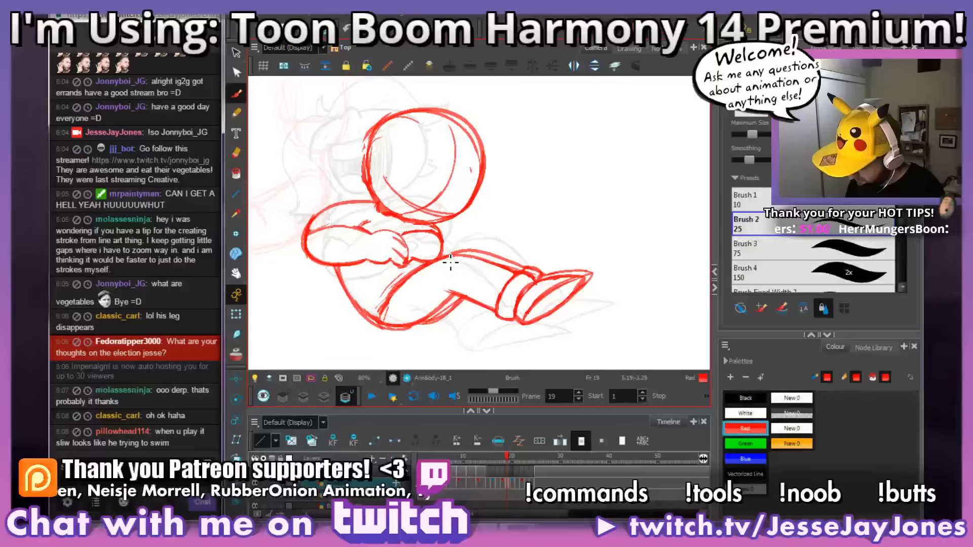
Step: Erase the far hand's finger lines on frame 20 and redraw the far forearm's edge, using onion skin as a guide
{"action": "key", "text": "period"}
{"action": "key", "text": "alt+e"}
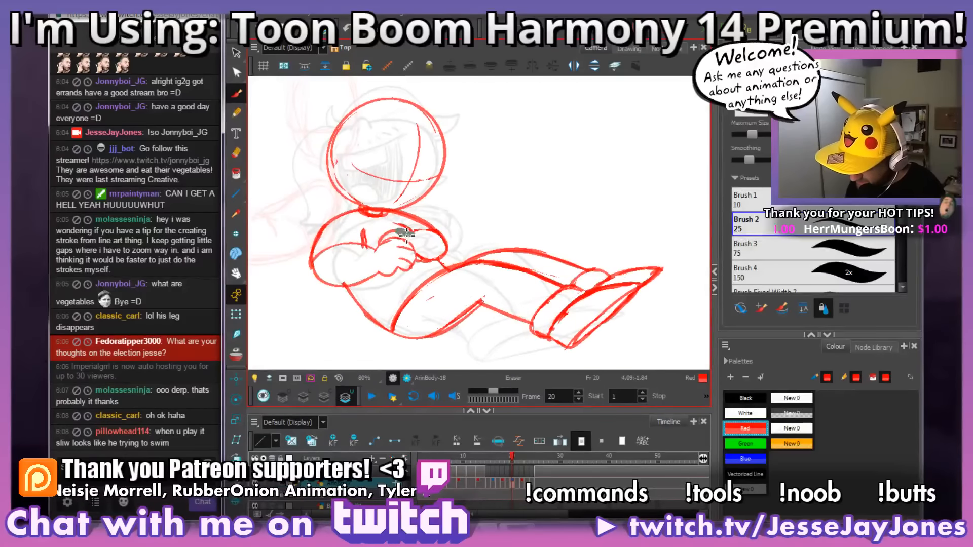
{"action": "left_click_drag", "start_coordinate": [407, 234], "coordinate": [379, 242]}
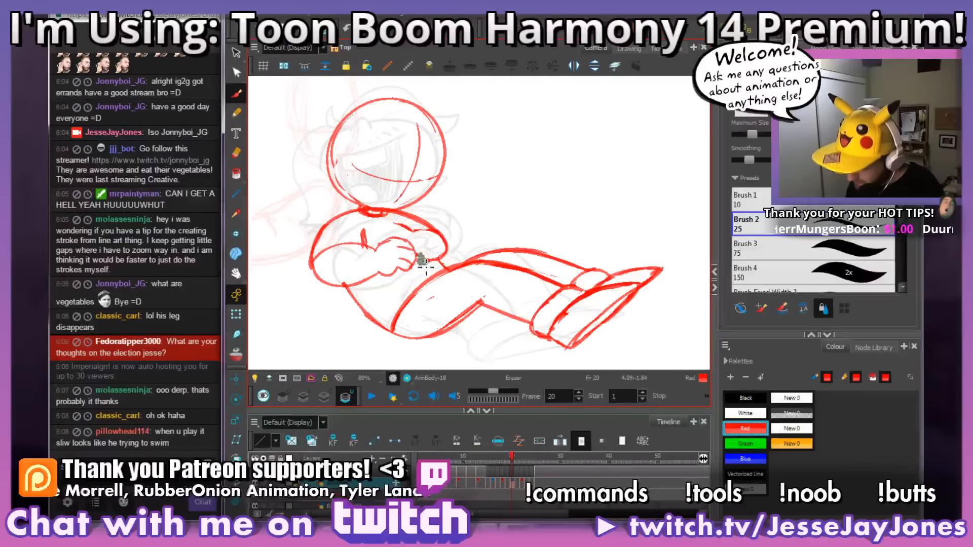
{"action": "key", "text": "alt+o"}
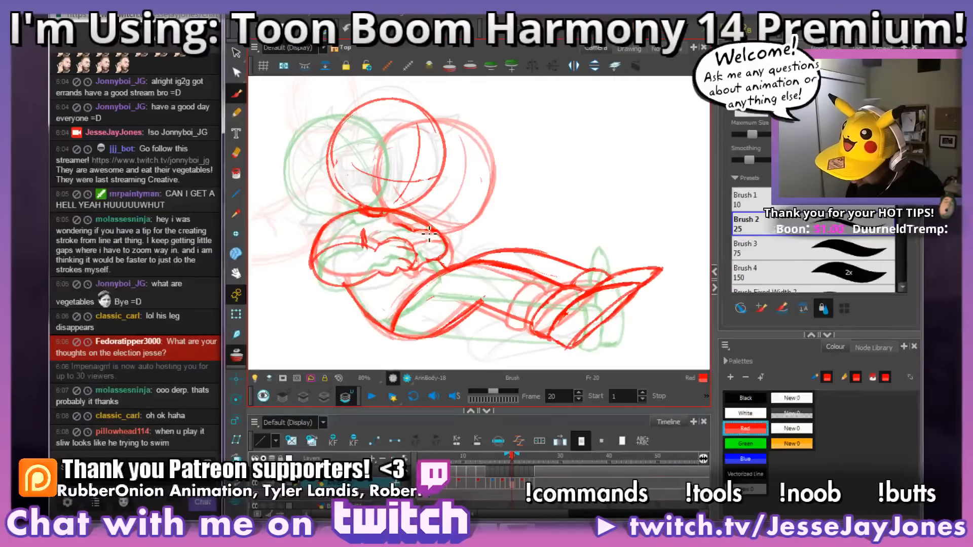
{"action": "left_click_drag", "start_coordinate": [434, 233], "coordinate": [403, 242]}
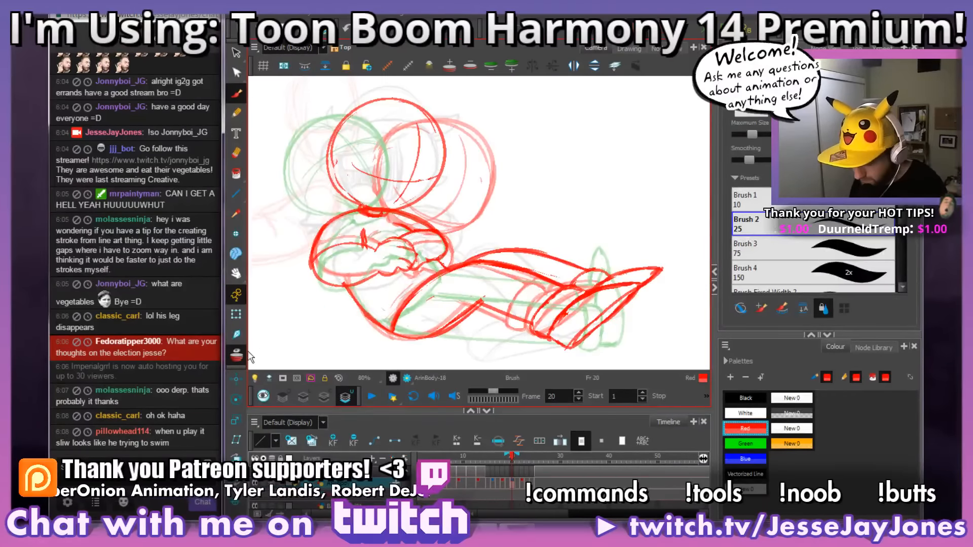
{"action": "key", "text": "alt+o"}
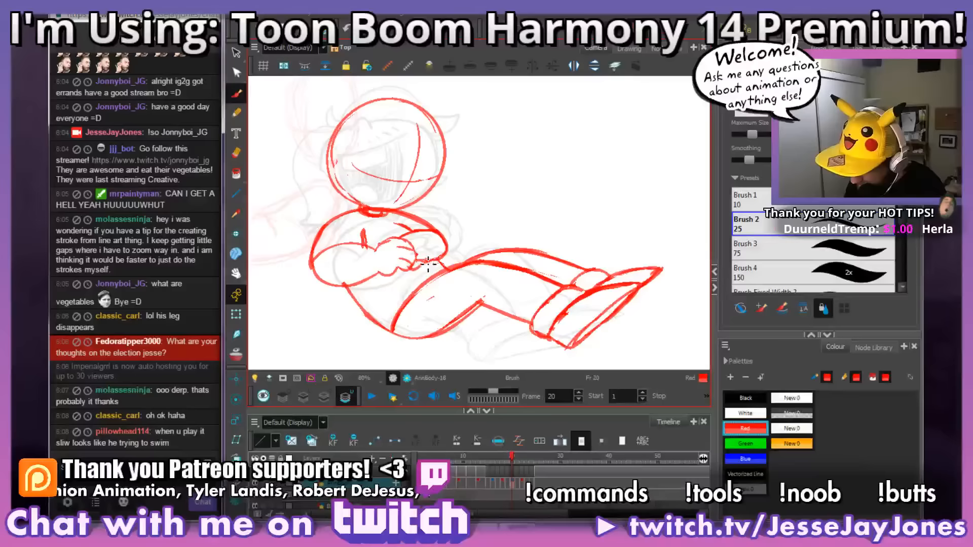
Step: Erase the stray line just below the far forearm and hands on frame 20
{"action": "left_click_drag", "start_coordinate": [411, 270], "coordinate": [427, 270]}
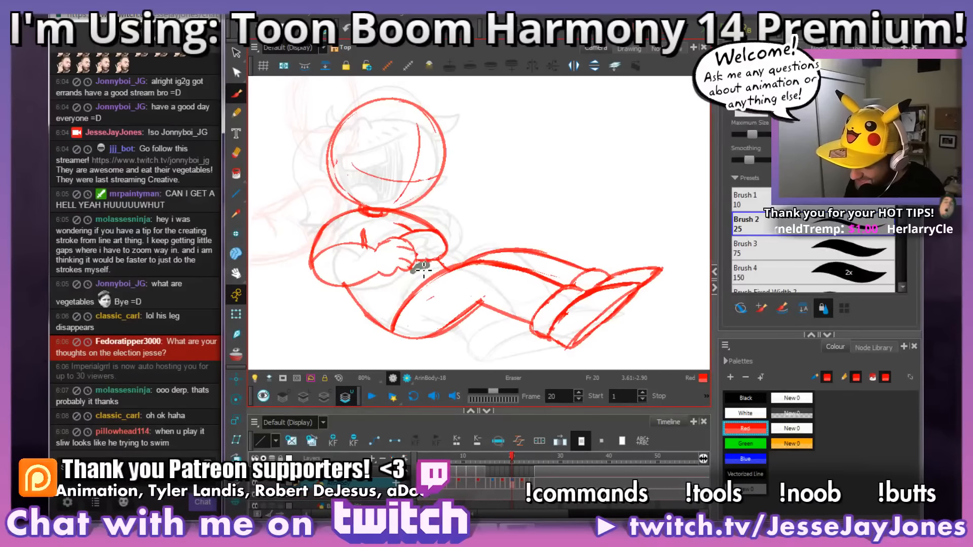
{"action": "left_click_drag", "start_coordinate": [456, 227], "coordinate": [461, 238]}
{"action": "left_click_drag", "start_coordinate": [429, 271], "coordinate": [419, 282]}
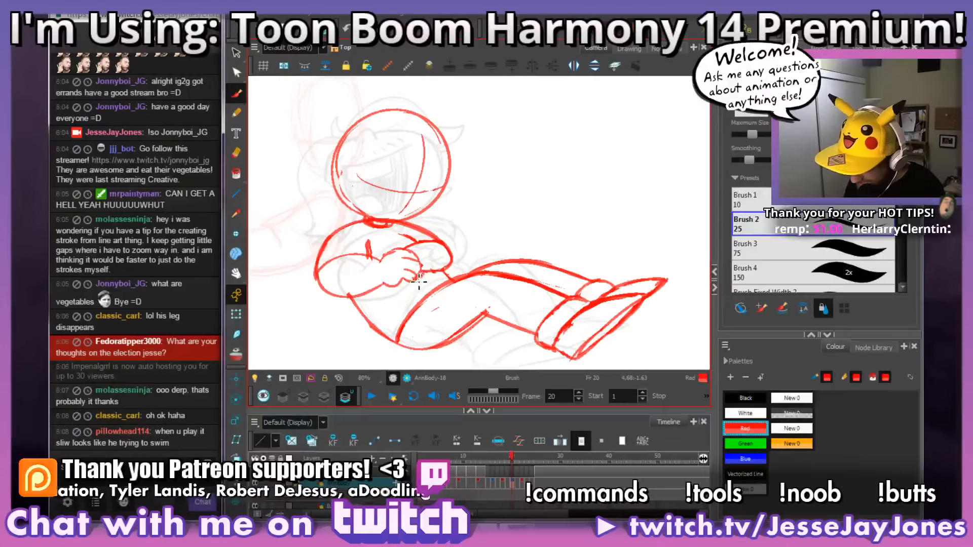
{"action": "left_click_drag", "start_coordinate": [529, 249], "coordinate": [516, 239]}
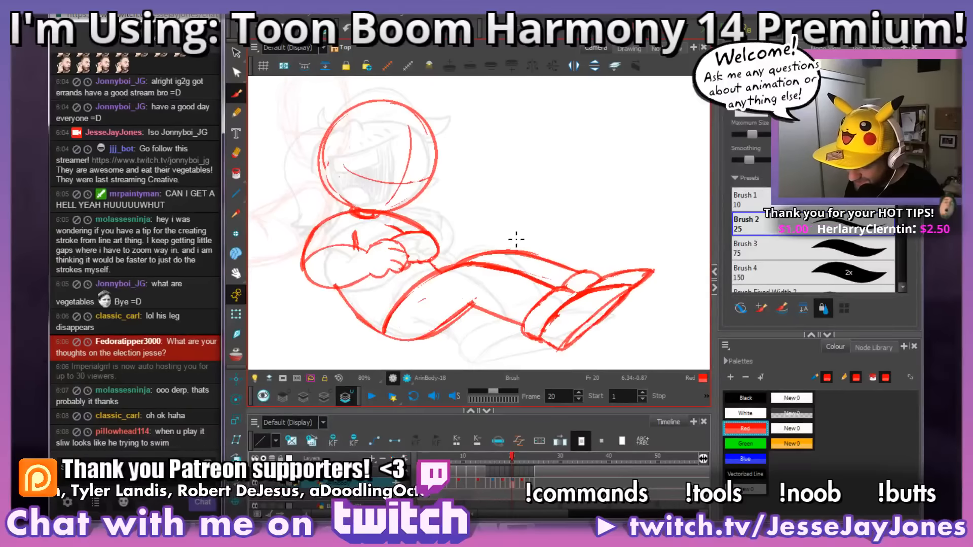
Step: Step through the drawings around frames 18 to 22 to examine the hands and crossed arms
{"action": "key", "text": "comma"}
{"action": "key", "text": "period"}
{"action": "key", "text": "period"}
{"action": "key", "text": "period"}
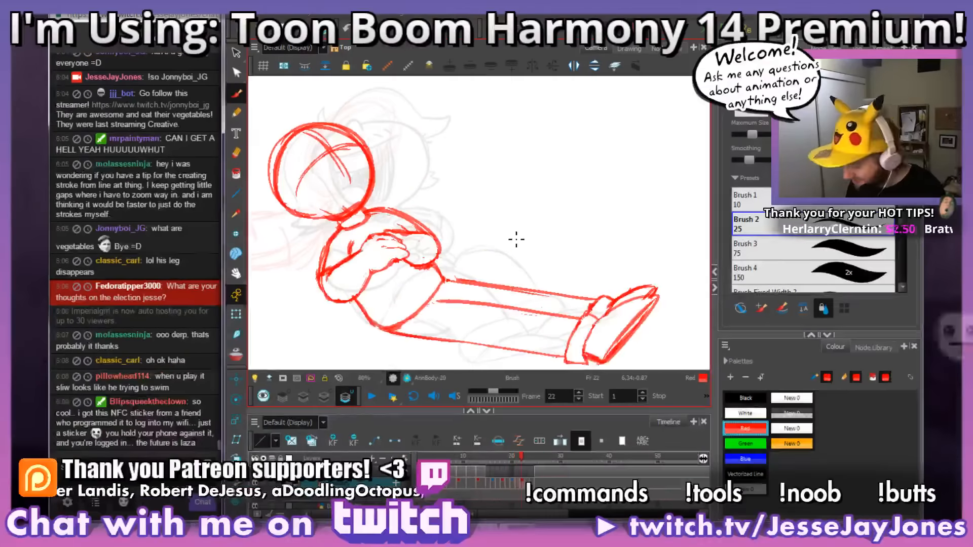
{"action": "key", "text": "comma"}
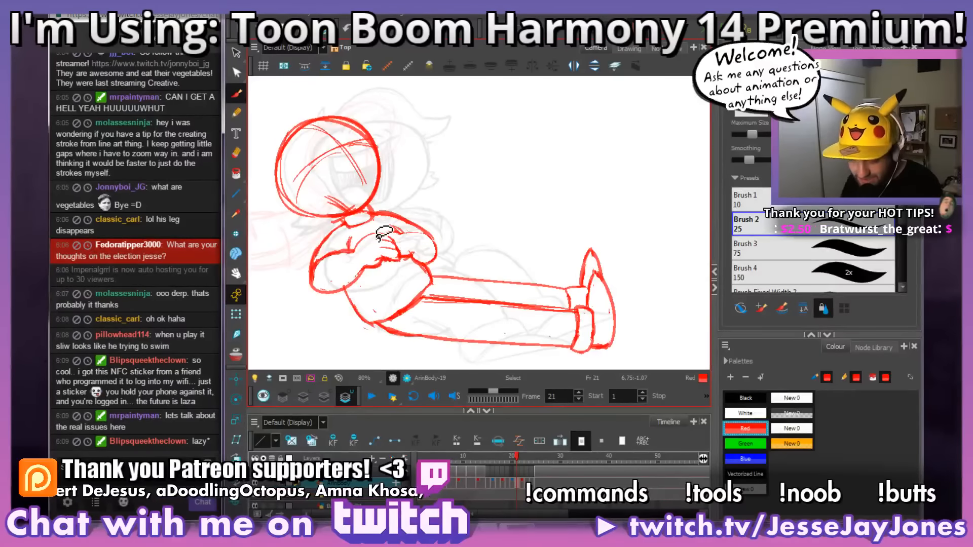
{"action": "key", "text": "space"}
{"action": "left_click_drag", "start_coordinate": [382, 239], "coordinate": [386, 262]}
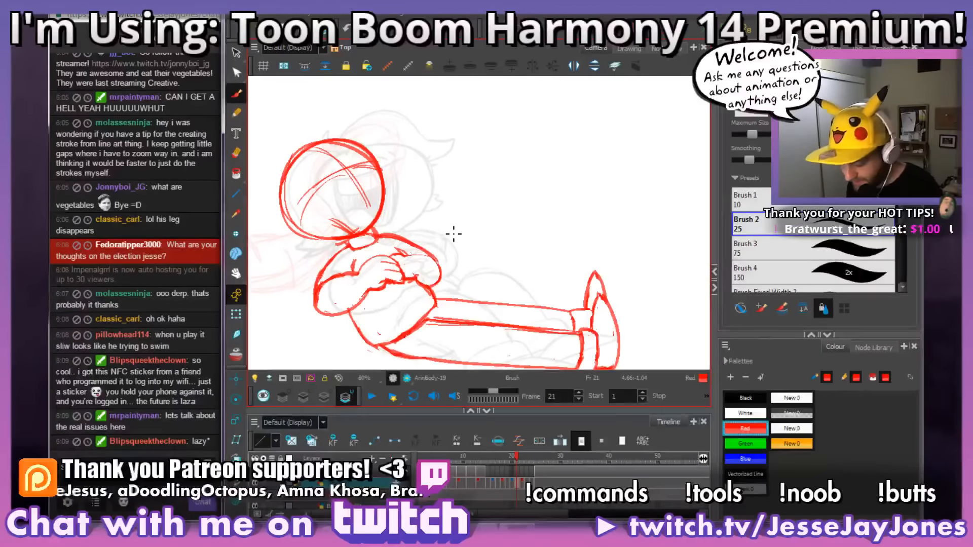
{"action": "key", "text": "space"}
{"action": "mouse_move", "coordinate": [453, 233]}
{"action": "left_mouse_down"}
{"action": "mouse_move", "coordinate": [502, 289]}
{"action": "mouse_move", "coordinate": [528, 257]}
{"action": "left_mouse_up"}
{"action": "key", "text": "."}
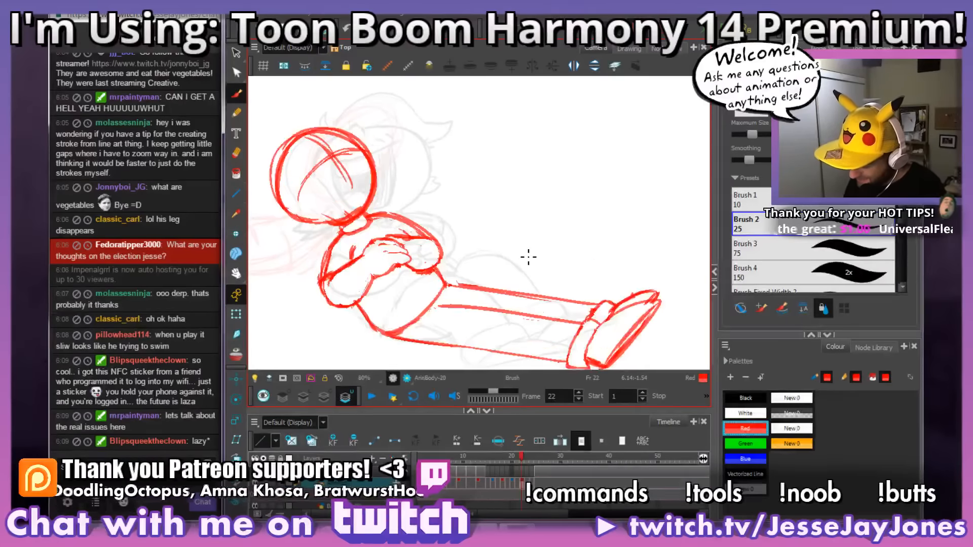
{"action": "mouse_move", "coordinate": [523, 458]}
{"action": "left_mouse_down"}
{"action": "mouse_move", "coordinate": [509, 468]}
{"action": "mouse_move", "coordinate": [519, 474]}
{"action": "mouse_move", "coordinate": [503, 476]}
{"action": "left_mouse_up"}
{"action": "mouse_move", "coordinate": [495, 294]}
{"action": "left_mouse_down"}
{"action": "mouse_move", "coordinate": [485, 276]}
{"action": "mouse_move", "coordinate": [510, 266]}
{"action": "left_mouse_up"}
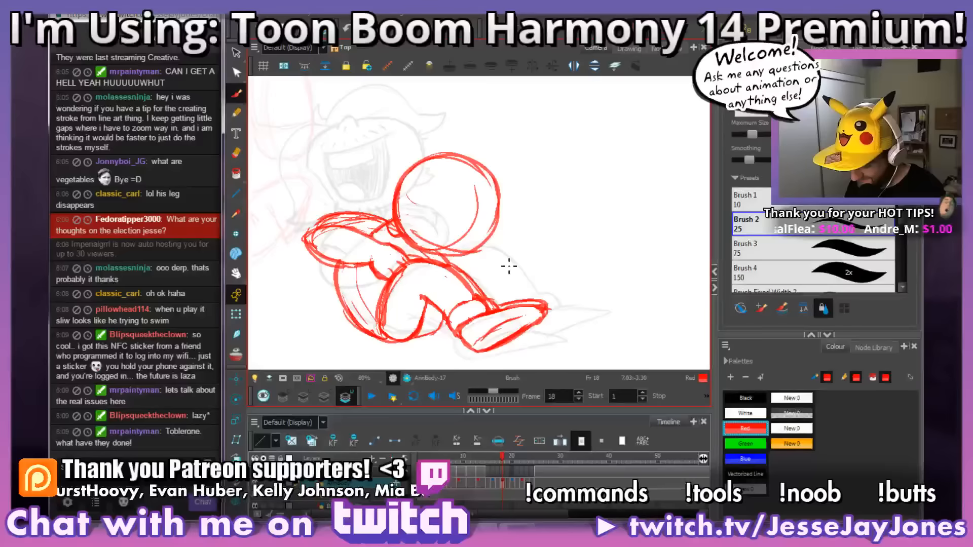
Step: Flip from frame 18 up to 22 and back to frames 14 to 16 to examine the torso and arm motion
{"action": "key", "text": "period"}
{"action": "key", "text": "period"}
{"action": "key", "text": "period"}
{"action": "key", "text": "period"}
{"action": "key", "text": "period"}
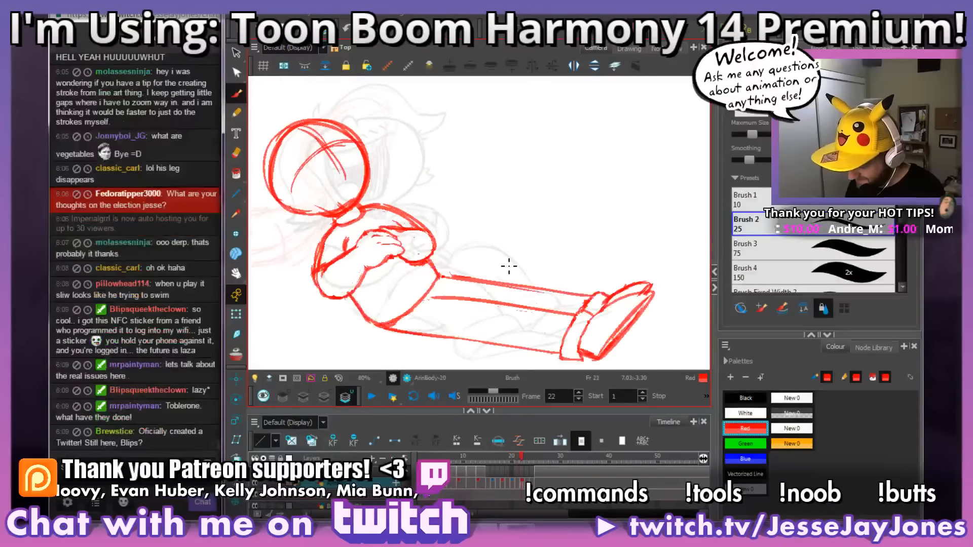
{"action": "key", "text": "comma"}
{"action": "key", "text": "comma"}
{"action": "key", "text": "comma"}
{"action": "key", "text": "comma"}
{"action": "key", "text": "comma"}
{"action": "key", "text": "comma"}
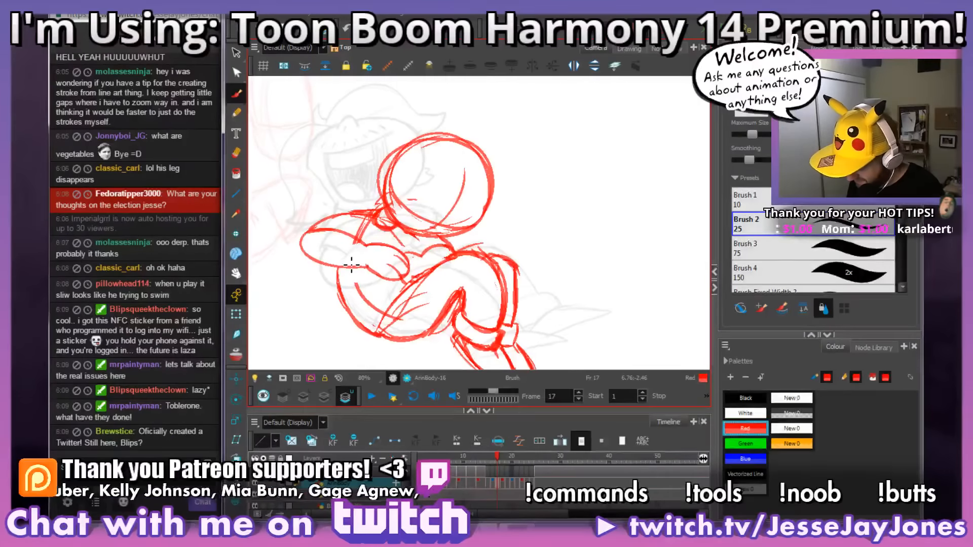
{"action": "key", "text": "comma"}
{"action": "key", "text": "period"}
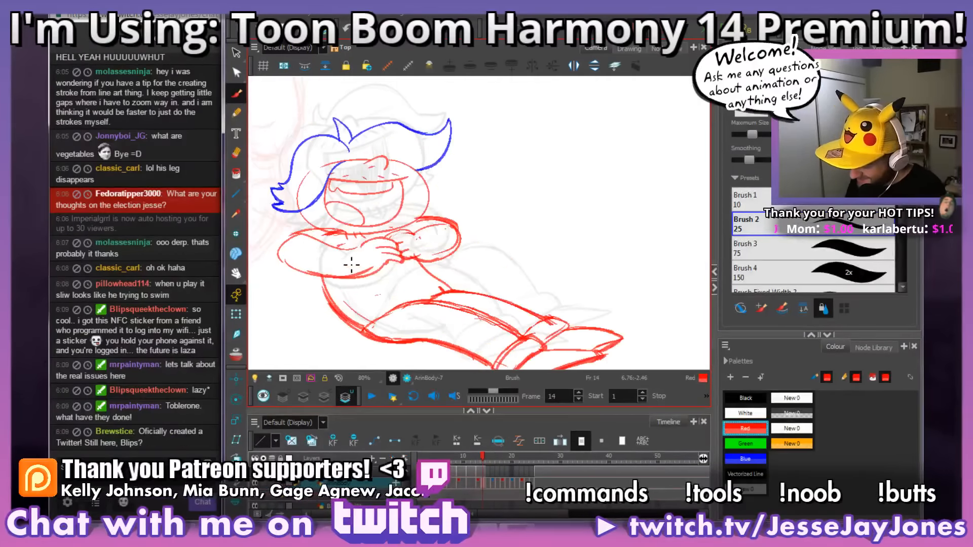
{"action": "key", "text": "period"}
{"action": "key", "text": "comma"}
{"action": "key", "text": "comma"}
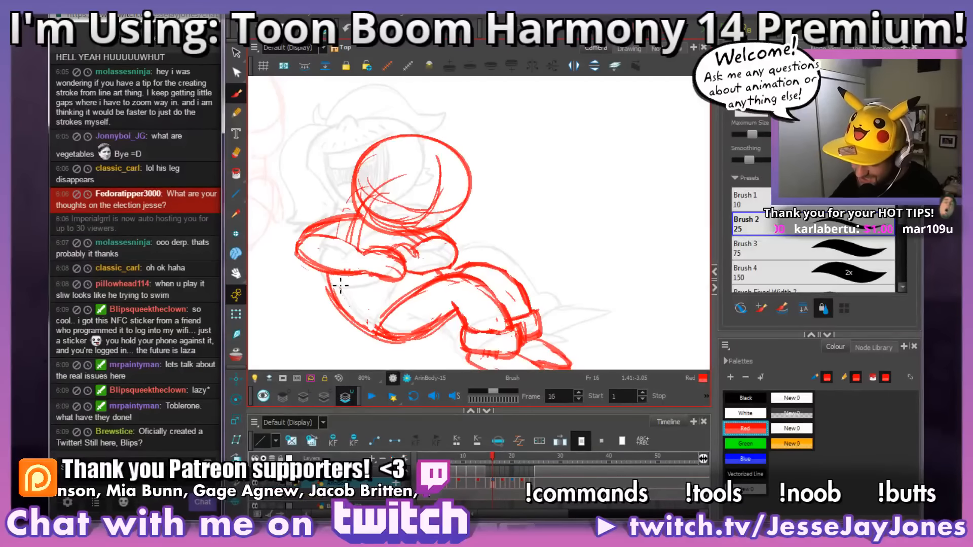
Step: Erase leftover strokes along the waist and hip line on frame 21
{"action": "key", "text": "space"}
{"action": "left_click_drag", "start_coordinate": [526, 263], "coordinate": [513, 278]}
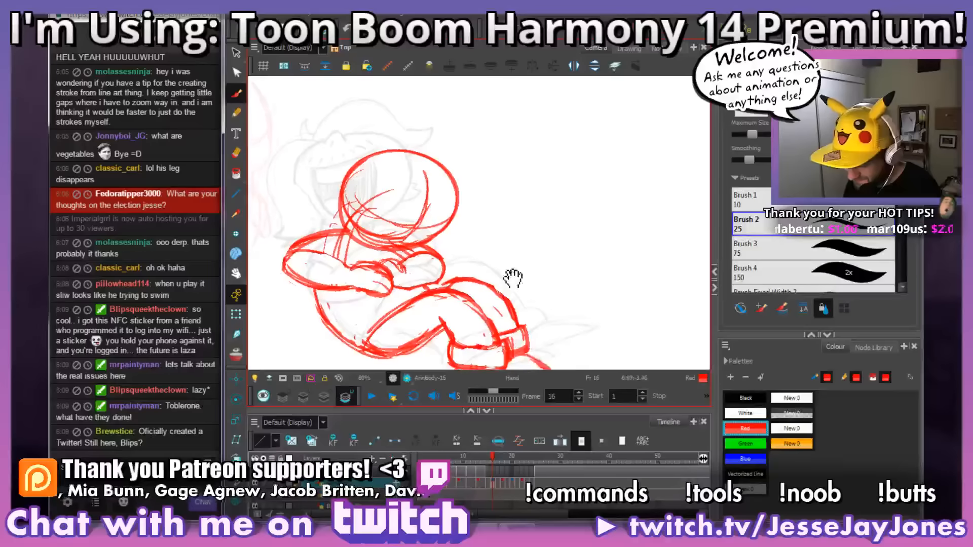
{"action": "mouse_move", "coordinate": [492, 463]}
{"action": "left_mouse_down"}
{"action": "mouse_move", "coordinate": [540, 455]}
{"action": "mouse_move", "coordinate": [493, 464]}
{"action": "mouse_move", "coordinate": [527, 475]}
{"action": "mouse_move", "coordinate": [509, 477]}
{"action": "mouse_move", "coordinate": [529, 477]}
{"action": "mouse_move", "coordinate": [506, 485]}
{"action": "mouse_move", "coordinate": [520, 488]}
{"action": "left_mouse_up"}
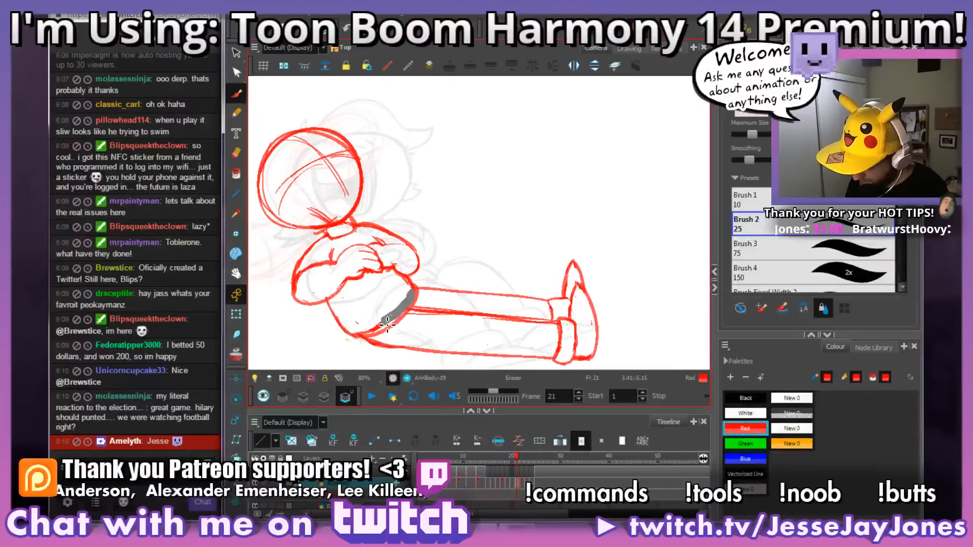
Step: Erase the leftover line on the belly above the hip on frame 24
{"action": "left_click", "coordinate": [512, 458]}
{"action": "left_click_drag", "start_coordinate": [514, 459], "coordinate": [530, 463]}
{"action": "key", "text": "alt+e"}
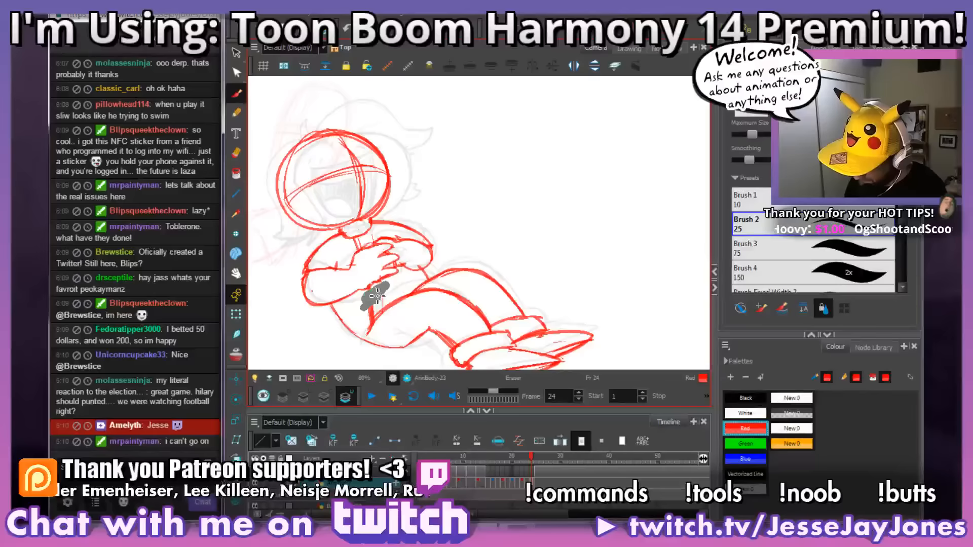
{"action": "left_click_drag", "start_coordinate": [381, 308], "coordinate": [391, 285]}
Step: Return to the drawings on frames 15 and 16 and erase leftover marks around the shoulder beneath the head
{"action": "left_click", "coordinate": [533, 461]}
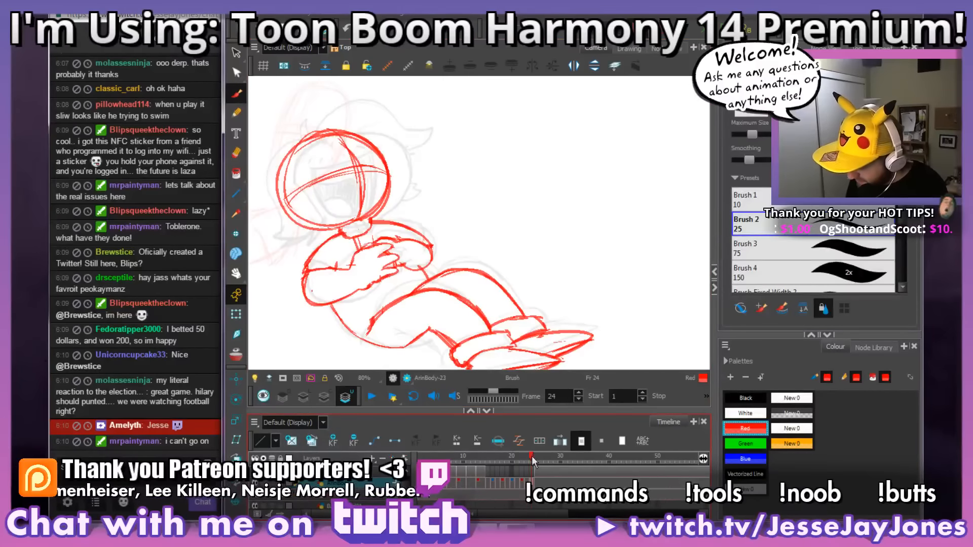
{"action": "mouse_move", "coordinate": [533, 462]}
{"action": "left_mouse_down"}
{"action": "mouse_move", "coordinate": [508, 471]}
{"action": "mouse_move", "coordinate": [525, 476]}
{"action": "mouse_move", "coordinate": [492, 485]}
{"action": "left_mouse_up"}
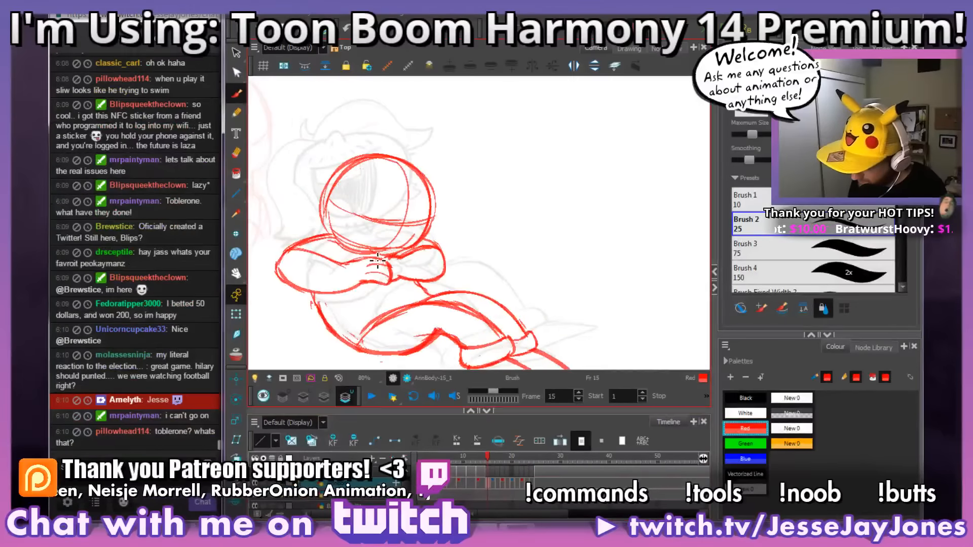
{"action": "key", "text": "e"}
{"action": "mouse_move", "coordinate": [348, 250]}
{"action": "left_mouse_down"}
{"action": "mouse_move", "coordinate": [339, 246]}
{"action": "mouse_move", "coordinate": [346, 255]}
{"action": "left_mouse_up"}
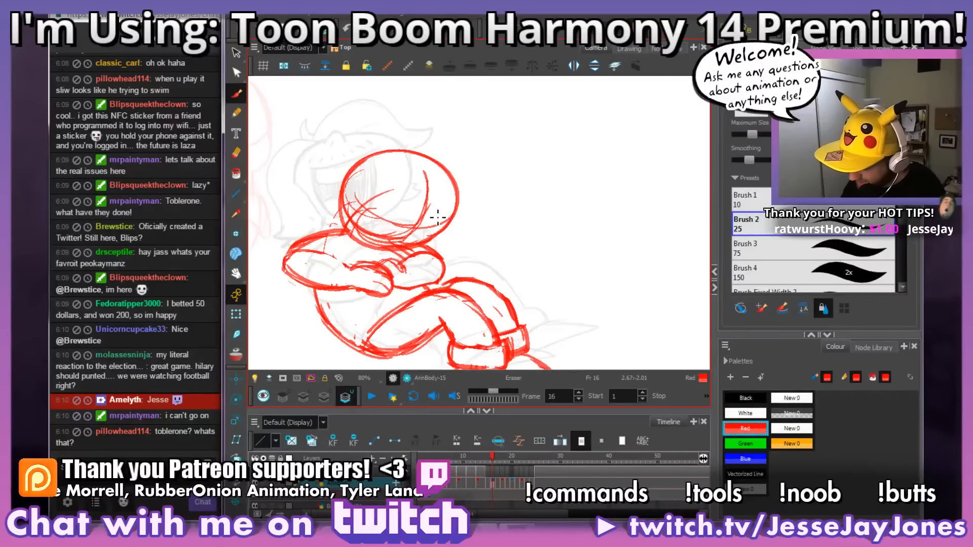
Step: Flip between frames 15 and 16 to compare the head and crossed arms
{"action": "key", "text": "comma"}
{"action": "key", "text": "comma"}
{"action": "key", "text": "period"}
{"action": "key", "text": "period"}
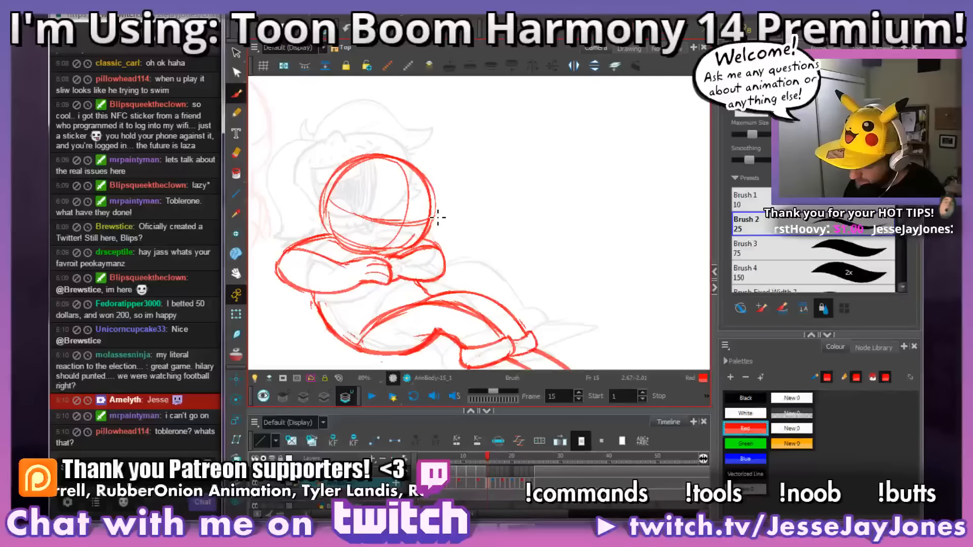
{"action": "key", "text": "comma"}
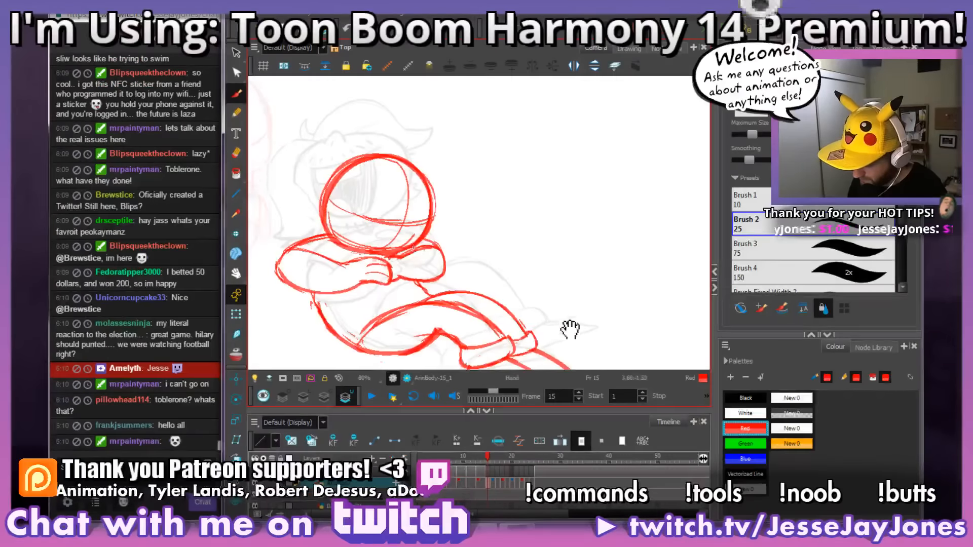
Step: Flip repeatedly between frames 14 and 15 to compare the legs, feet and crossed arms
{"action": "left_click_drag", "start_coordinate": [564, 330], "coordinate": [563, 277]}
{"action": "key", "text": "comma"}
{"action": "key", "text": "period"}
{"action": "key", "text": "comma"}
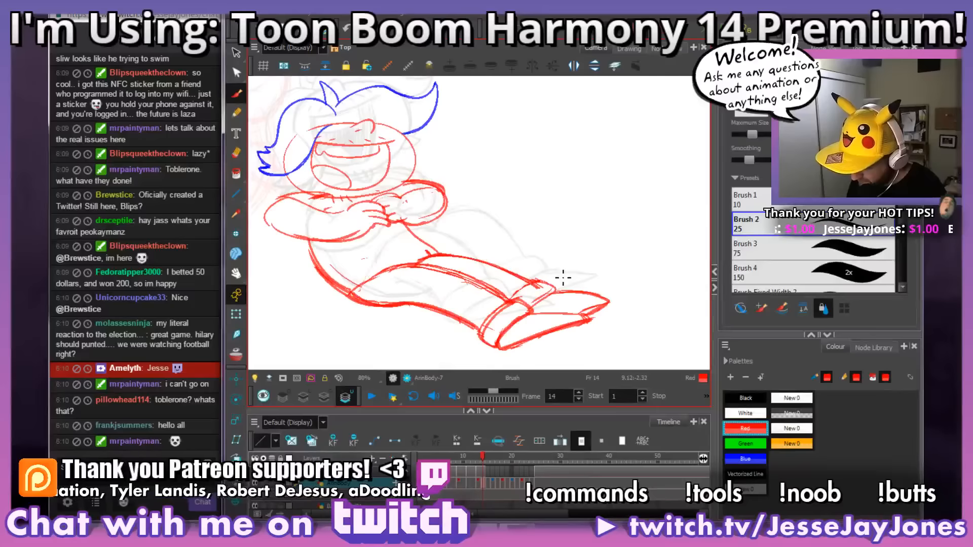
{"action": "key", "text": "period"}
{"action": "key", "text": "comma"}
{"action": "key", "text": "period"}
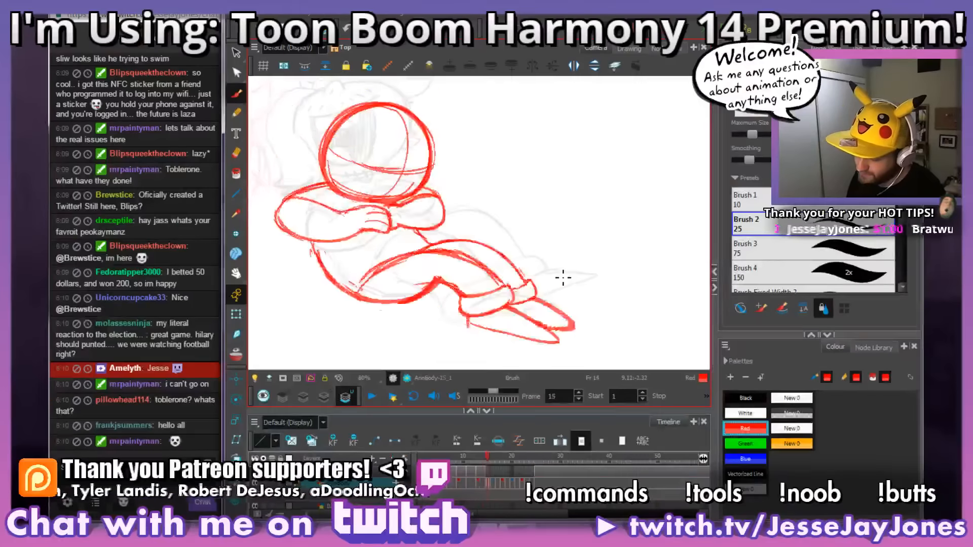
{"action": "key", "text": "comma"}
{"action": "key", "text": "period"}
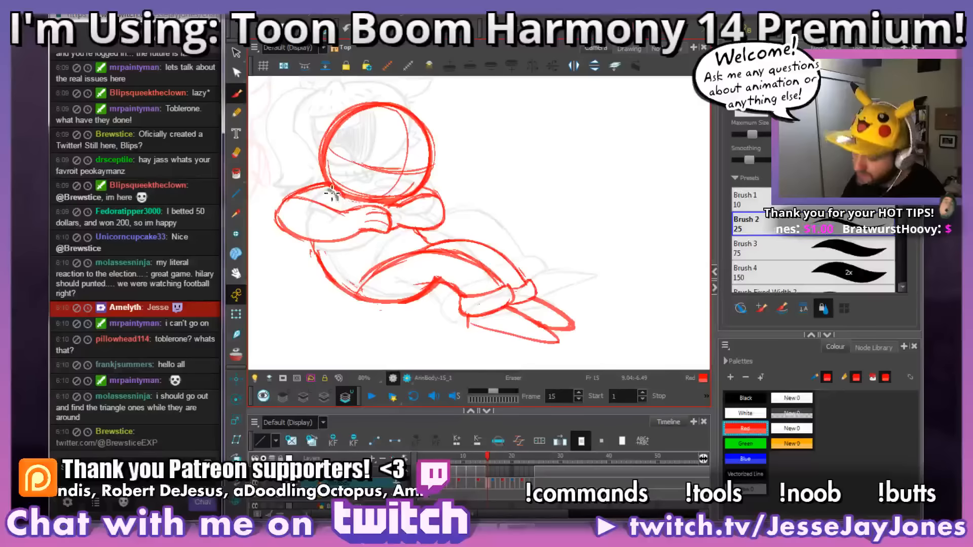
{"action": "mouse_move", "coordinate": [449, 204]}
{"action": "left_mouse_down"}
{"action": "mouse_move", "coordinate": [476, 234]}
{"action": "mouse_move", "coordinate": [517, 246]}
{"action": "left_mouse_up"}
{"action": "left_click_drag", "start_coordinate": [542, 289], "coordinate": [527, 266]}
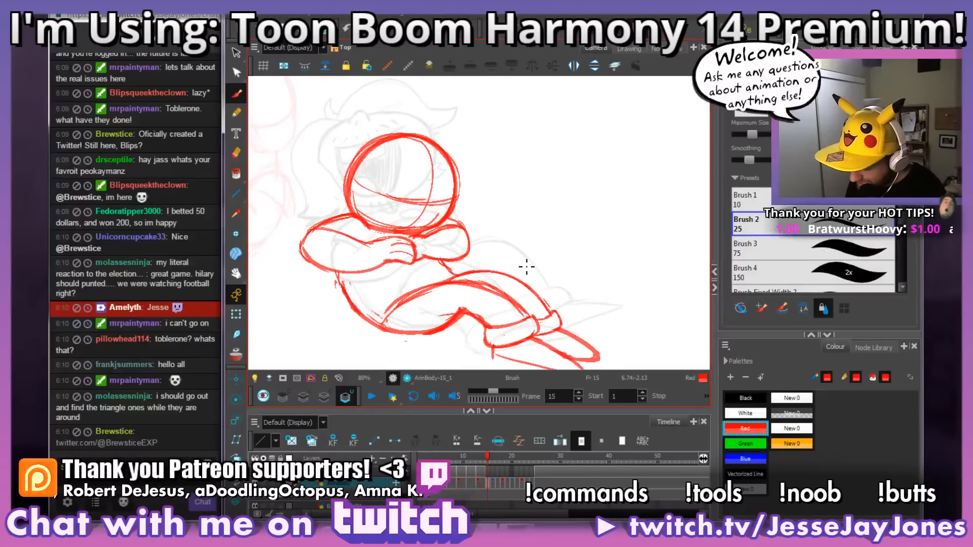
{"action": "key", "text": "comma"}
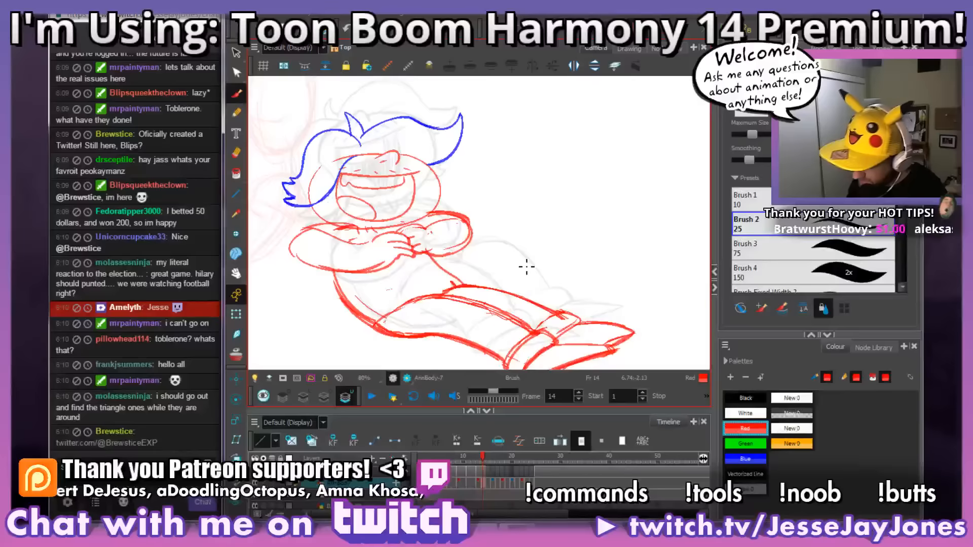
{"action": "key", "text": "period"}
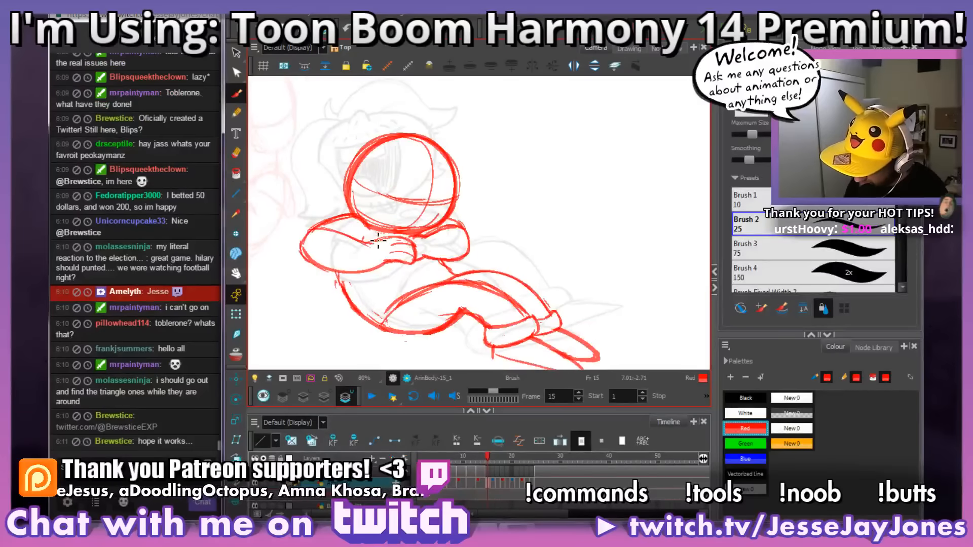
{"action": "left_click_drag", "start_coordinate": [477, 227], "coordinate": [472, 245]}
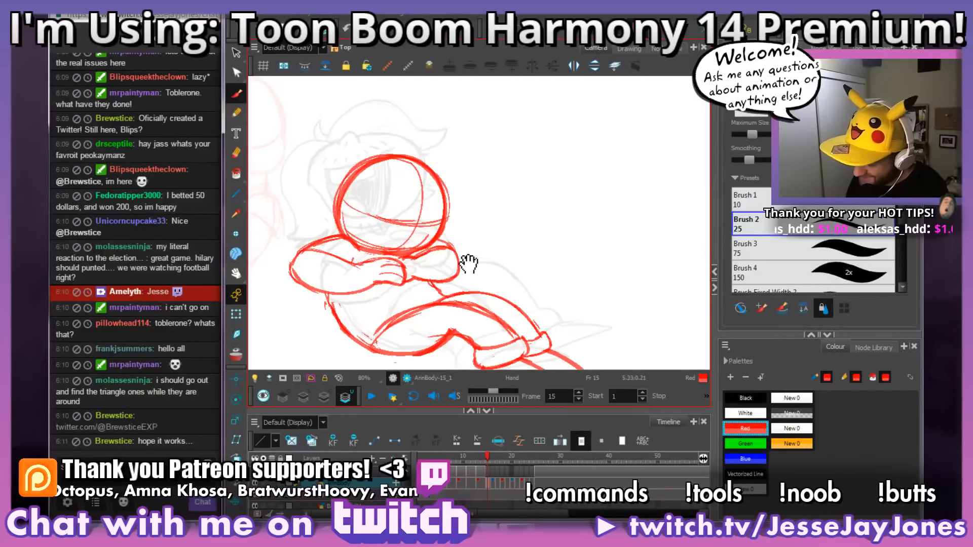
{"action": "left_click_drag", "start_coordinate": [467, 263], "coordinate": [462, 231]}
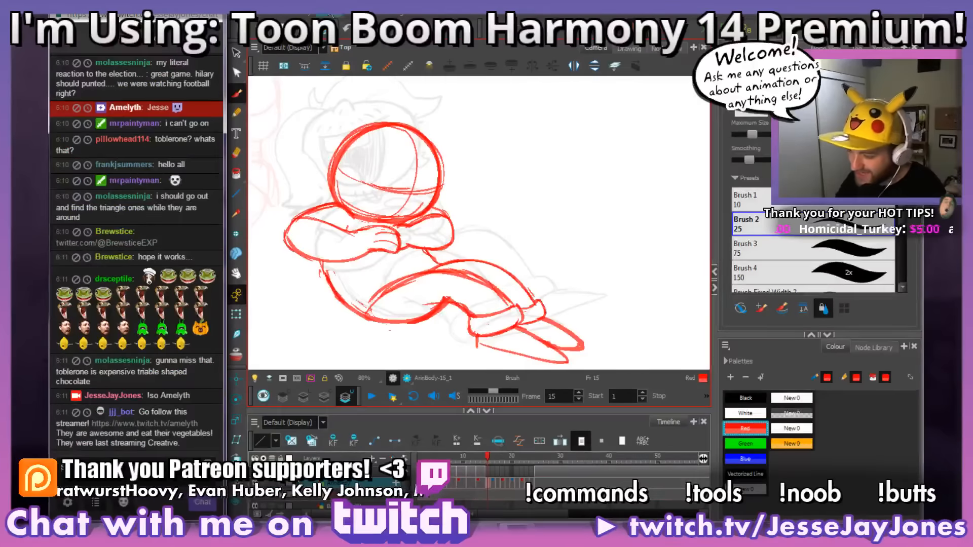
{"action": "left_click_drag", "start_coordinate": [484, 233], "coordinate": [485, 265]}
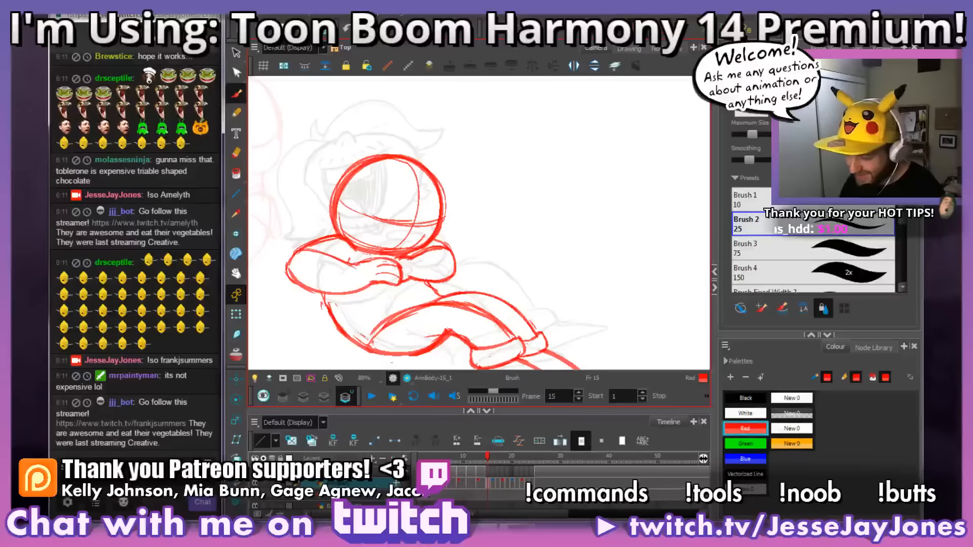
{"action": "left_click_drag", "start_coordinate": [529, 245], "coordinate": [505, 253]}
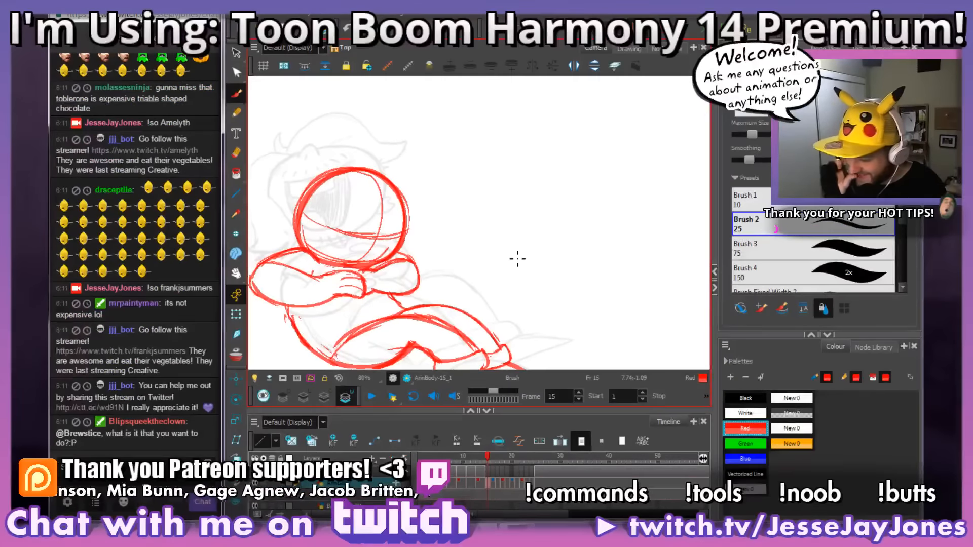
{"action": "left_click_drag", "start_coordinate": [465, 264], "coordinate": [476, 274]}
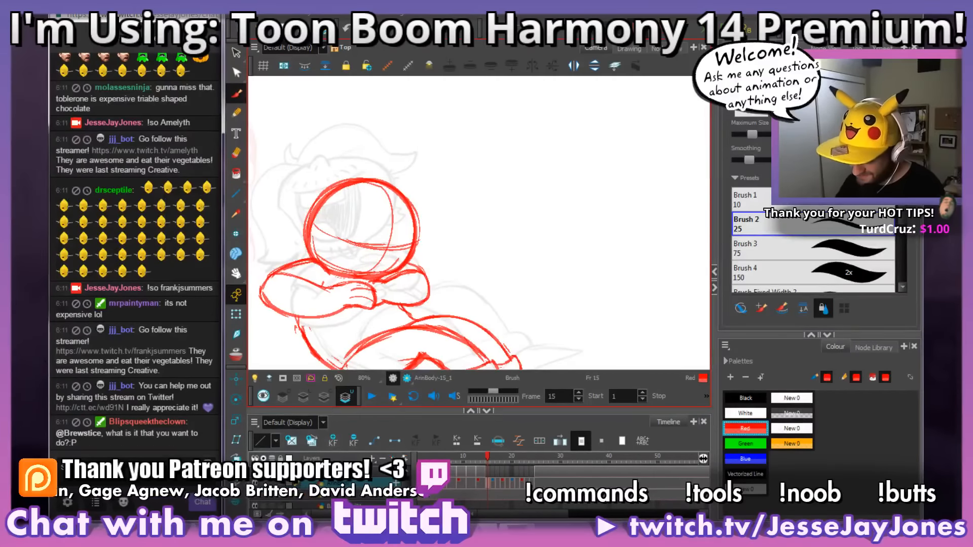
{"action": "mouse_move", "coordinate": [482, 260]}
{"action": "left_mouse_down"}
{"action": "mouse_move", "coordinate": [466, 262]}
{"action": "mouse_move", "coordinate": [500, 256]}
{"action": "left_mouse_up"}
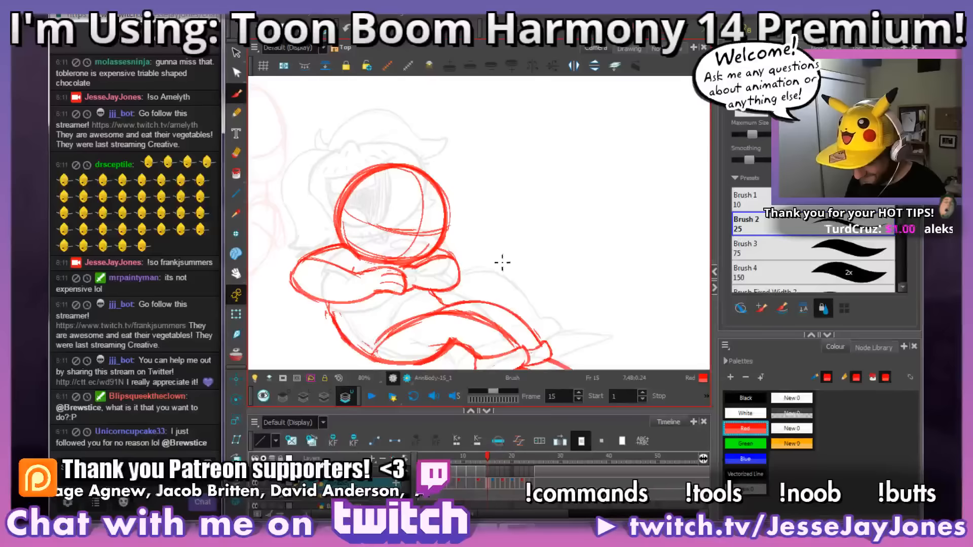
{"action": "key", "text": "alt+s"}
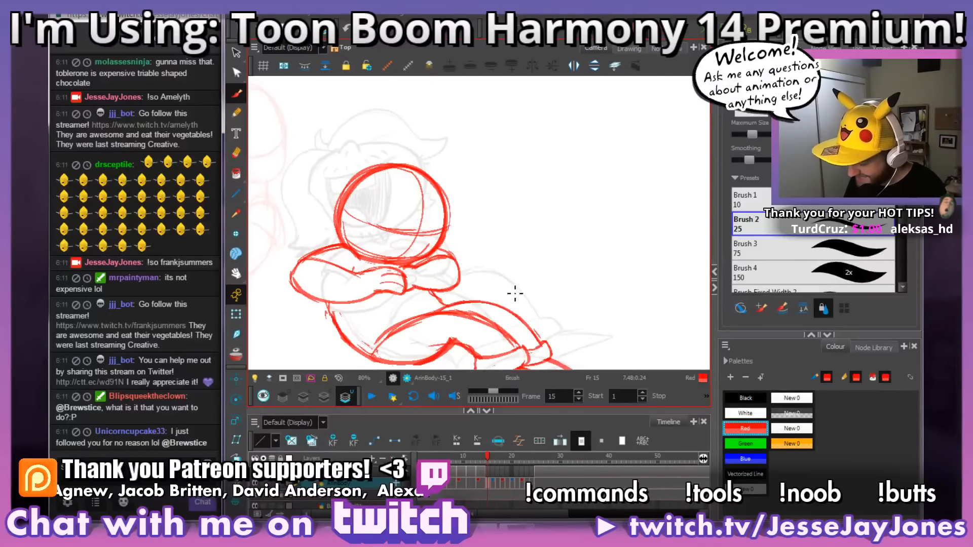
{"action": "left_click_drag", "start_coordinate": [515, 293], "coordinate": [522, 276]}
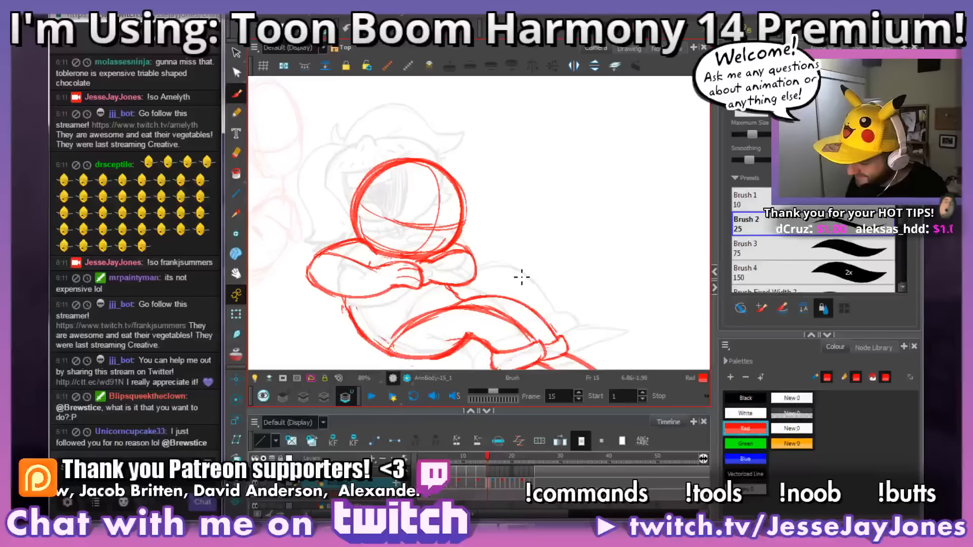
Step: Flip between frames 14, 15 and 16 to compare the crossed arms, legs and feet
{"action": "key", "text": "comma"}
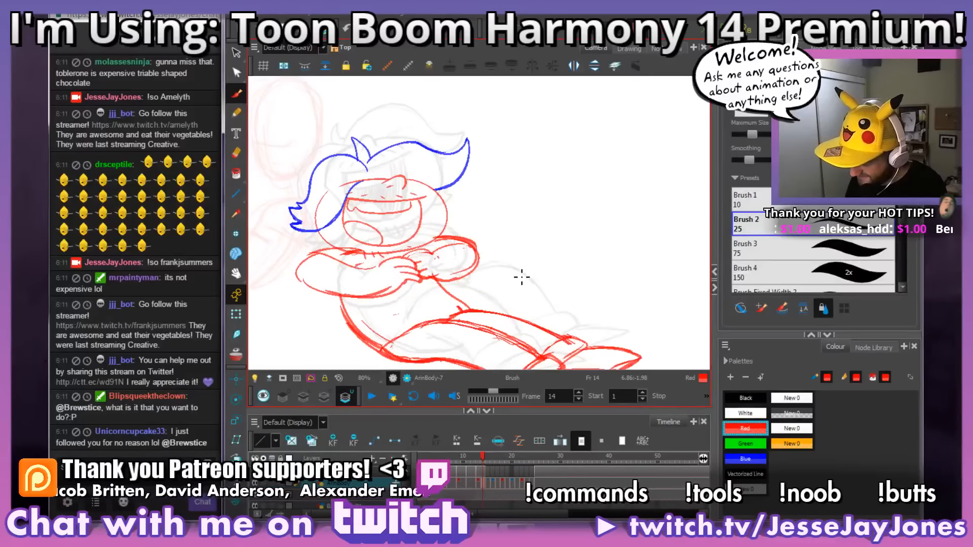
{"action": "key", "text": "period"}
{"action": "key", "text": "comma"}
{"action": "key", "text": "period"}
{"action": "key", "text": "comma"}
{"action": "key", "text": "space"}
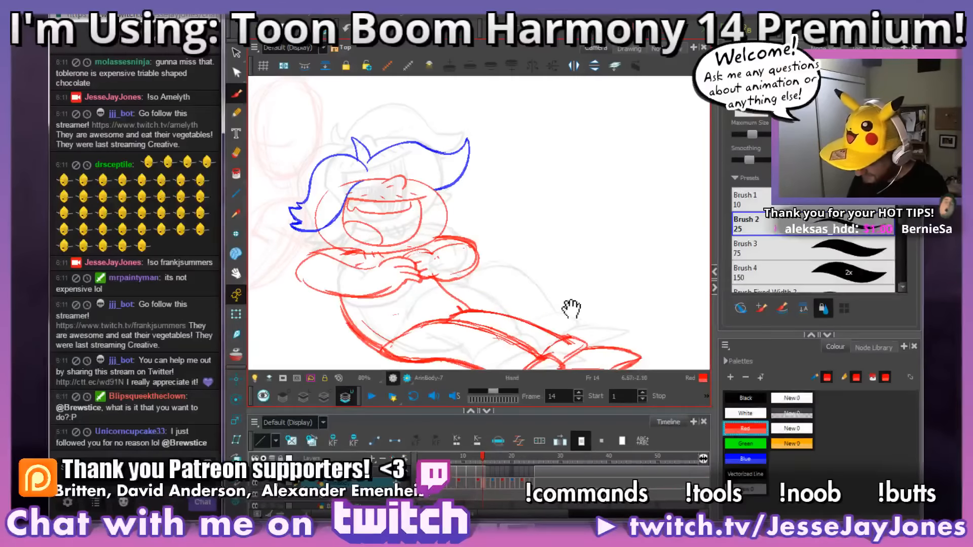
{"action": "left_click_drag", "start_coordinate": [571, 308], "coordinate": [523, 232]}
{"action": "key", "text": "period"}
{"action": "key", "text": "period"}
{"action": "key", "text": "comma"}
{"action": "key", "text": "period"}
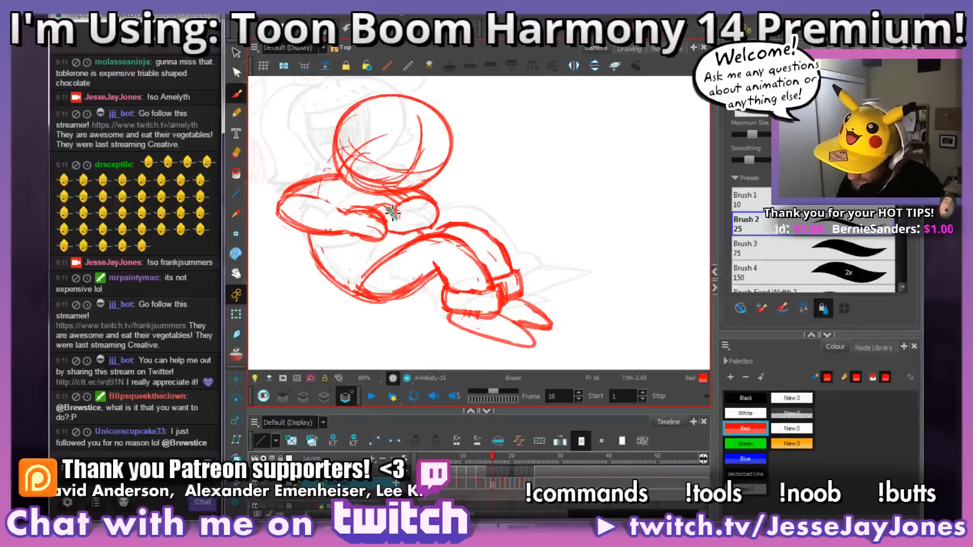
Step: Erase the messy lines on the far hand and forearm beneath the head on frame 16 and redraw the hand's outline
{"action": "left_click_drag", "start_coordinate": [392, 212], "coordinate": [394, 215]}
{"action": "key", "text": "space"}
{"action": "left_click_drag", "start_coordinate": [441, 188], "coordinate": [446, 197]}
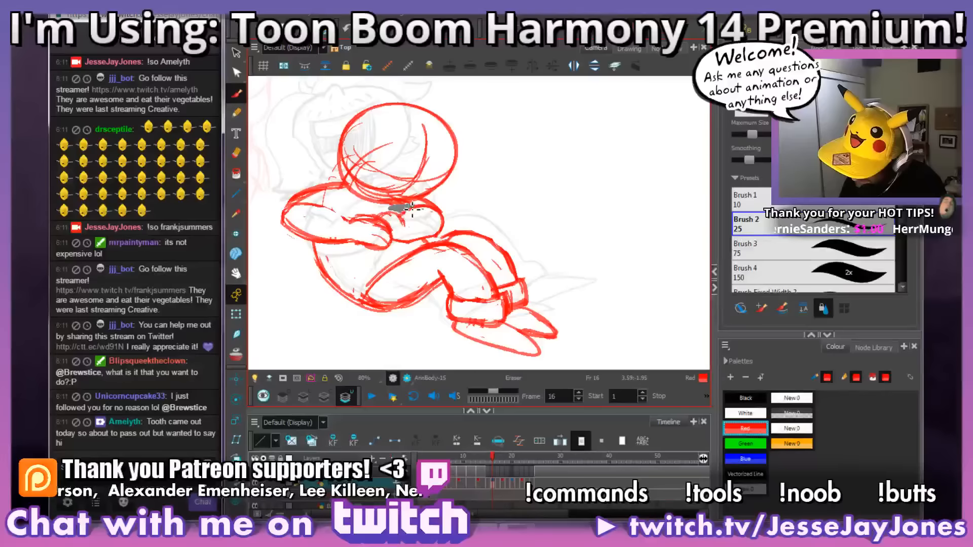
{"action": "left_click_drag", "start_coordinate": [412, 208], "coordinate": [402, 202]}
{"action": "key", "text": "space"}
{"action": "left_click_drag", "start_coordinate": [454, 187], "coordinate": [467, 226]}
{"action": "key", "text": "space"}
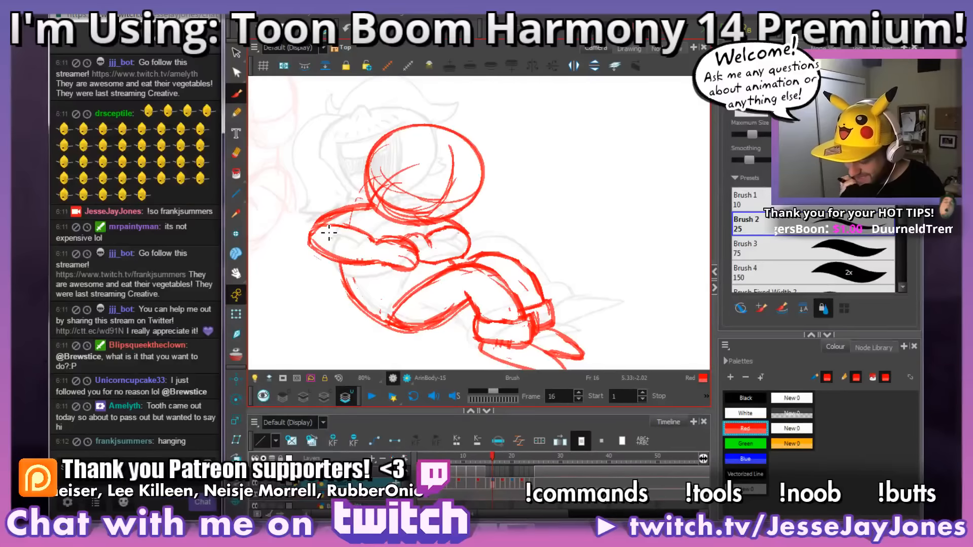
{"action": "key", "text": "space"}
{"action": "mouse_move", "coordinate": [408, 234]}
{"action": "left_mouse_down"}
{"action": "mouse_move", "coordinate": [418, 188]}
{"action": "mouse_move", "coordinate": [414, 208]}
{"action": "left_mouse_up"}
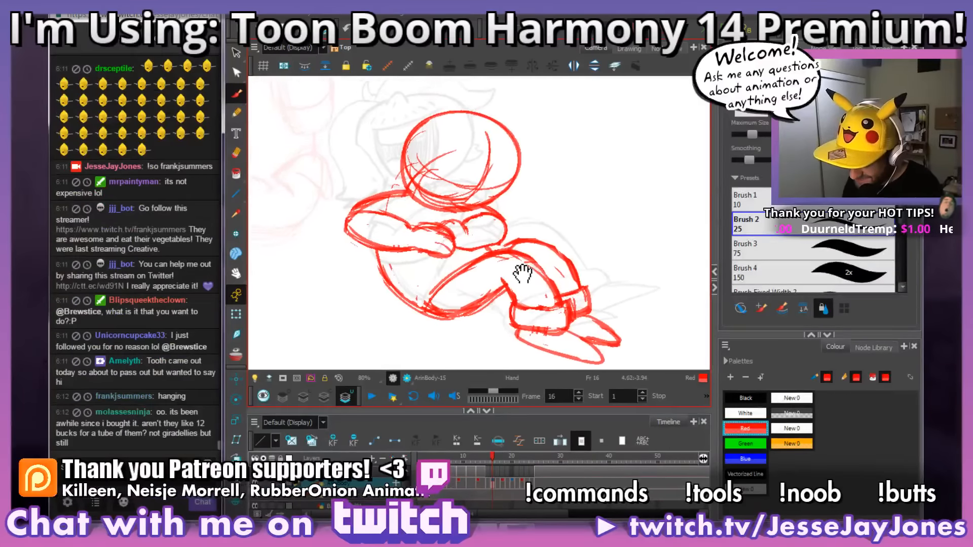
Step: Step through frames 15 to 18 and scrub the timeline forward to check the motion of the whole figure
{"action": "key", "text": "."}
{"action": "key", "text": "."}
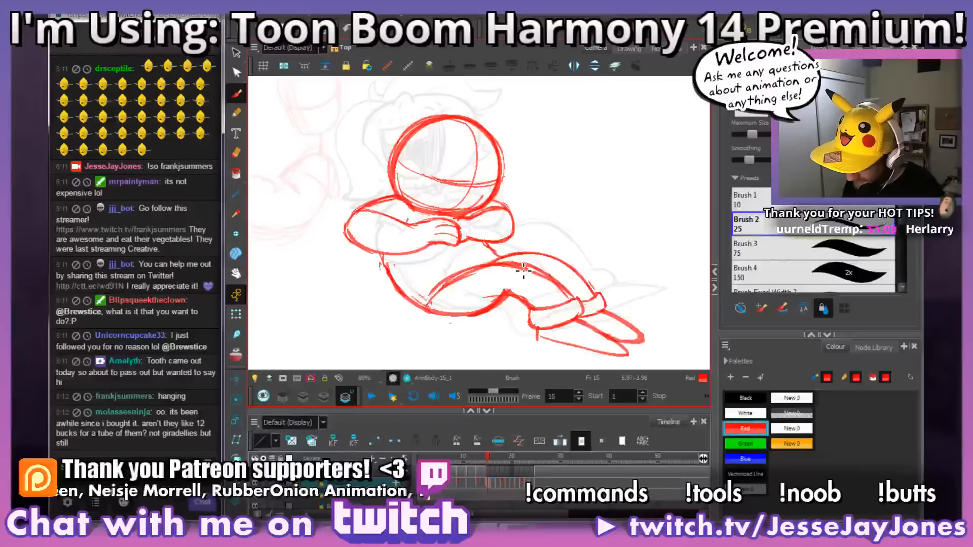
{"action": "key", "text": "."}
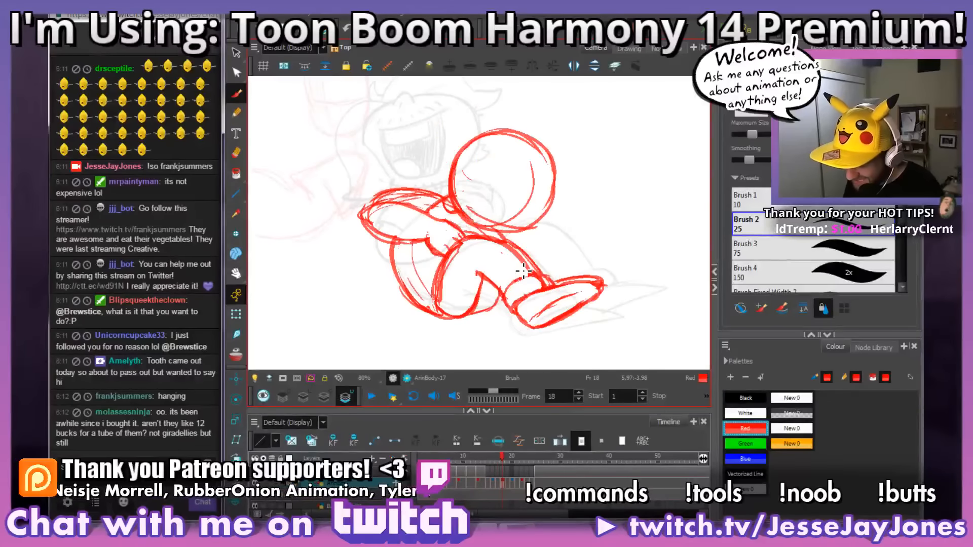
{"action": "left_click_drag", "start_coordinate": [489, 264], "coordinate": [491, 287]}
{"action": "key", "text": "e"}
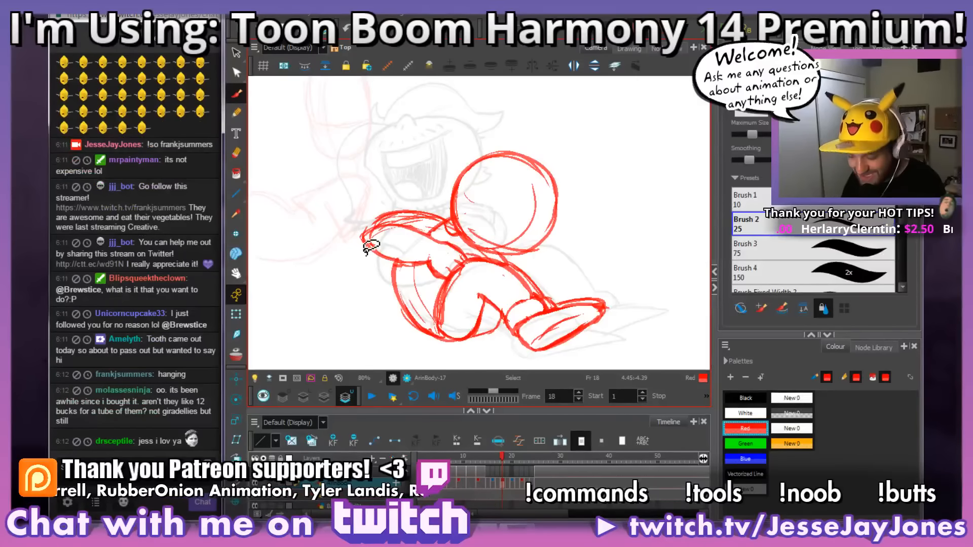
{"action": "left_click_drag", "start_coordinate": [547, 259], "coordinate": [489, 268]}
{"action": "key", "text": "1"}
{"action": "key", "text": "1"}
{"action": "key", "text": "1"}
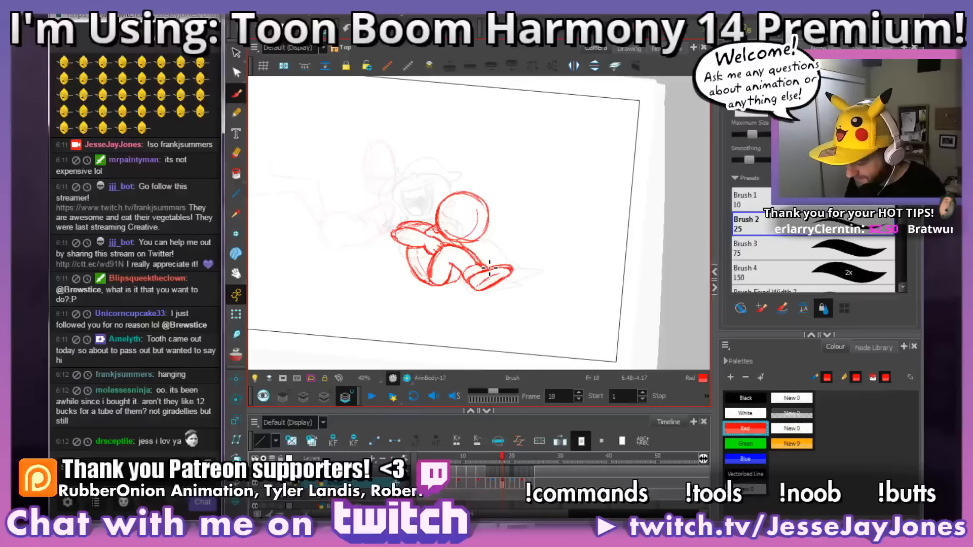
{"action": "key", "text": "comma"}
{"action": "key", "text": "comma"}
{"action": "left_click", "coordinate": [463, 458]}
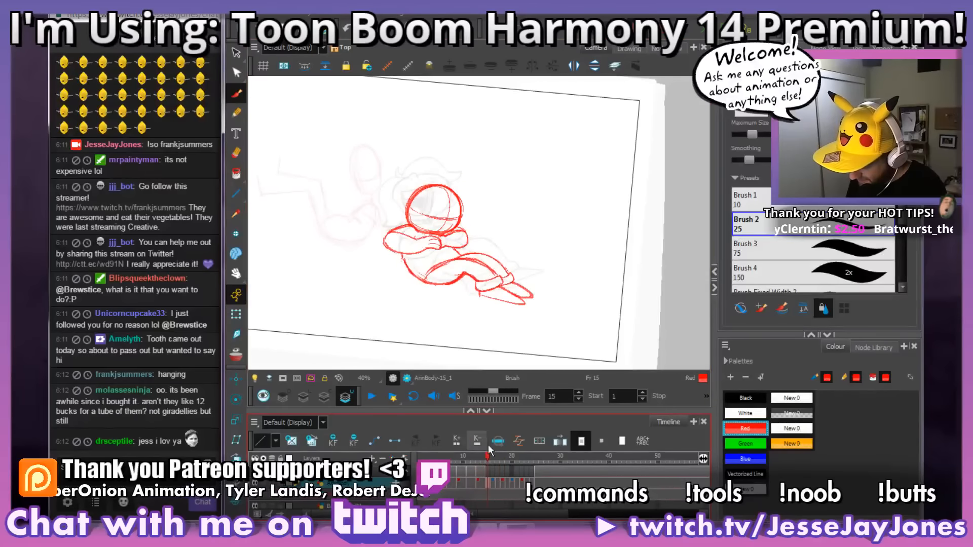
{"action": "mouse_move", "coordinate": [458, 467]}
{"action": "left_mouse_down"}
{"action": "mouse_move", "coordinate": [496, 464]}
{"action": "mouse_move", "coordinate": [485, 469]}
{"action": "mouse_move", "coordinate": [501, 474]}
{"action": "mouse_move", "coordinate": [487, 472]}
{"action": "mouse_move", "coordinate": [538, 481]}
{"action": "mouse_move", "coordinate": [523, 484]}
{"action": "mouse_move", "coordinate": [530, 474]}
{"action": "left_mouse_up"}
Step: Erase the trouser cuffs around both ankles on frame 22
{"action": "left_click_drag", "start_coordinate": [557, 294], "coordinate": [482, 265]}
{"action": "key", "text": "2"}
{"action": "key", "text": "2"}
{"action": "key", "text": "2"}
{"action": "key", "text": "2"}
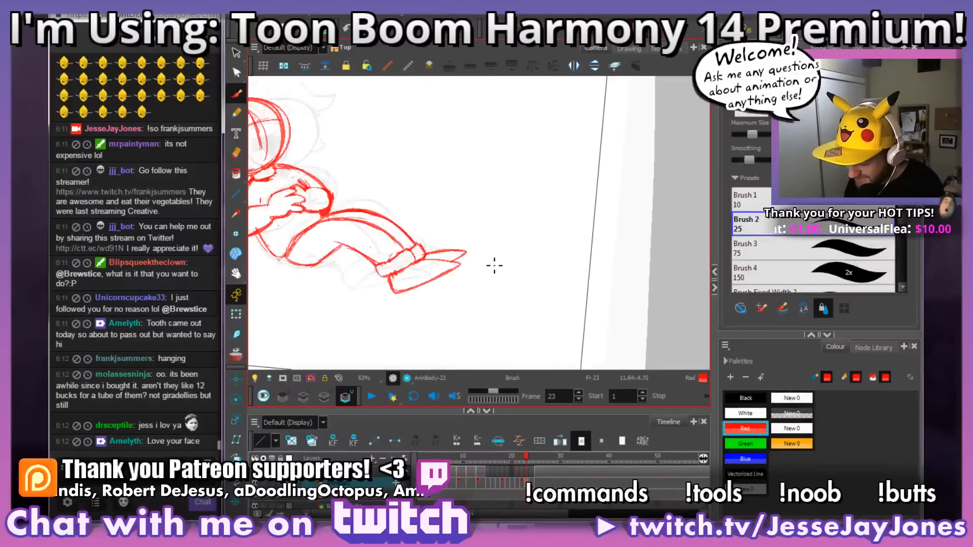
{"action": "left_click_drag", "start_coordinate": [423, 218], "coordinate": [485, 218]}
{"action": "key", "text": "alt+b"}
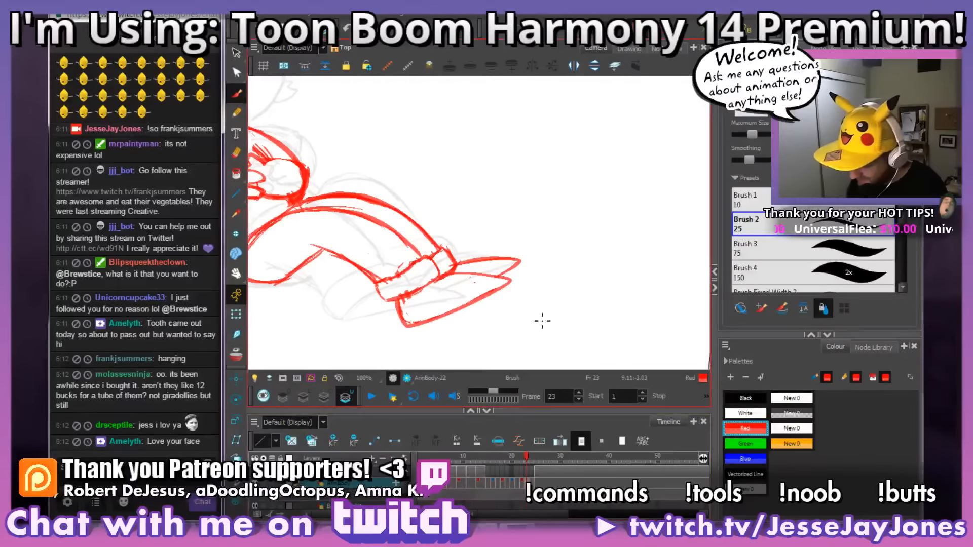
{"action": "key", "text": "comma"}
{"action": "key", "text": "comma"}
{"action": "key", "text": "period"}
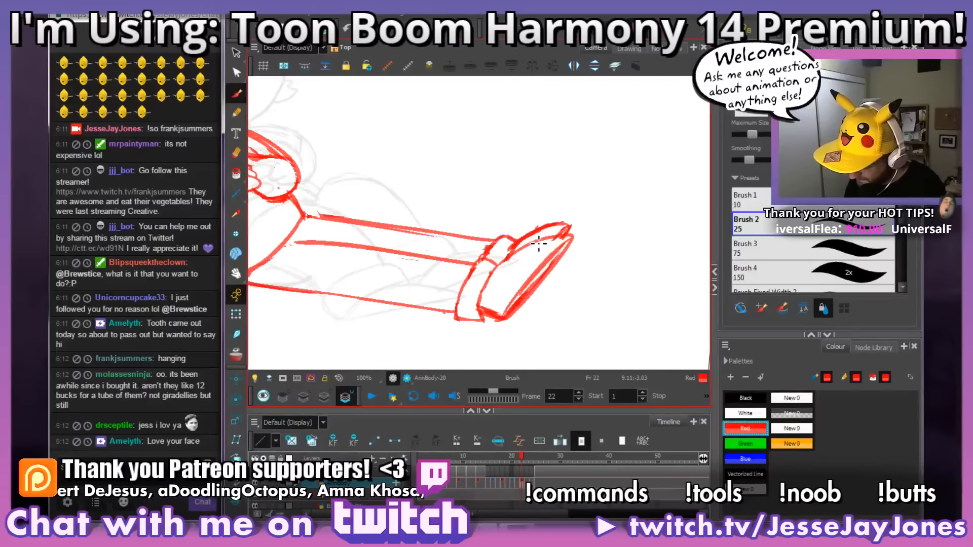
{"action": "key", "text": "alt+e"}
{"action": "mouse_move", "coordinate": [477, 283]}
{"action": "left_mouse_down"}
{"action": "mouse_move", "coordinate": [478, 316]}
{"action": "mouse_move", "coordinate": [492, 319]}
{"action": "mouse_move", "coordinate": [499, 309]}
{"action": "mouse_move", "coordinate": [483, 299]}
{"action": "mouse_move", "coordinate": [493, 299]}
{"action": "mouse_move", "coordinate": [495, 262]}
{"action": "left_mouse_up"}
{"action": "left_click_drag", "start_coordinate": [526, 219], "coordinate": [509, 247]}
{"action": "key", "text": "alt+b"}
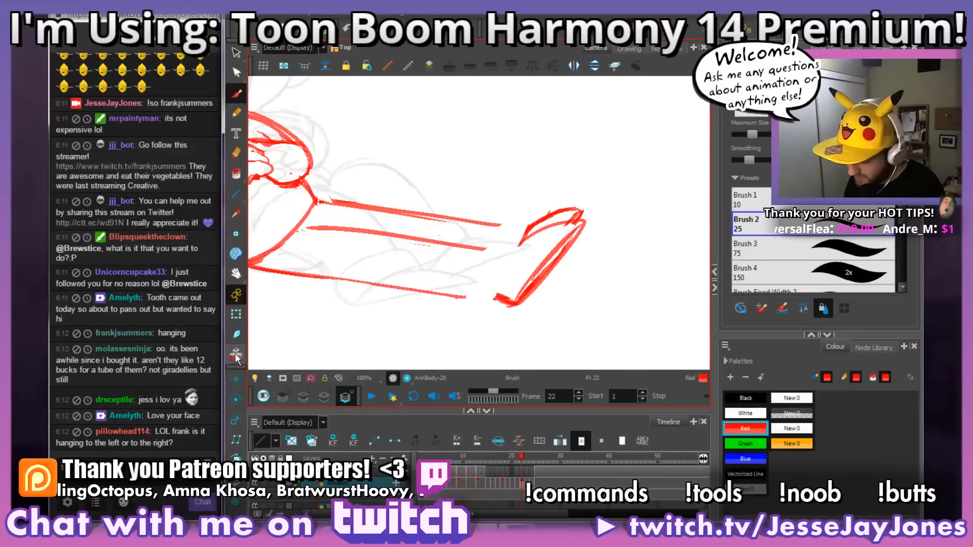
Step: Turn on the onion skin and redraw the trouser cuffs at both ankles on frame 22 between the legs and shoes
{"action": "key", "text": "alt+o"}
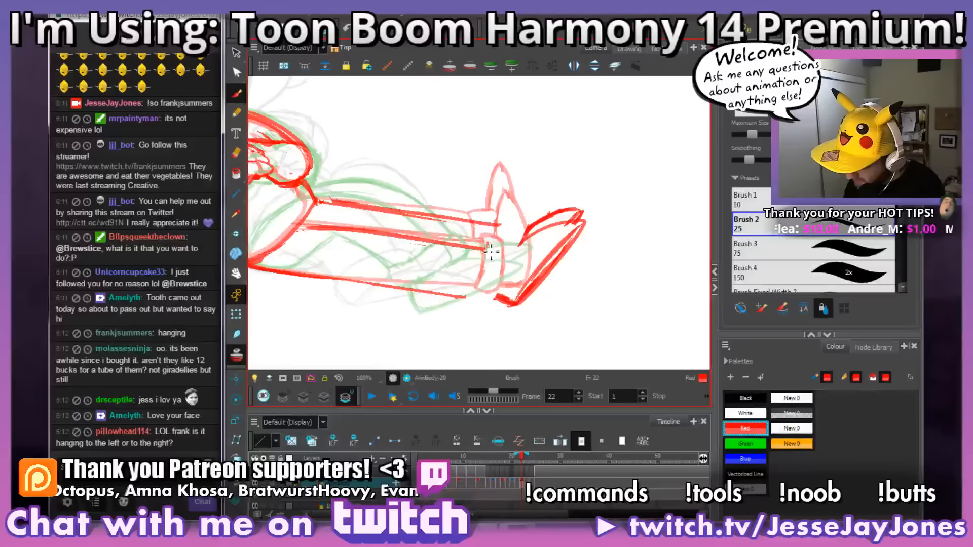
{"action": "mouse_move", "coordinate": [475, 287]}
{"action": "left_mouse_down"}
{"action": "mouse_move", "coordinate": [461, 302]}
{"action": "mouse_move", "coordinate": [487, 311]}
{"action": "mouse_move", "coordinate": [512, 280]}
{"action": "left_mouse_up"}
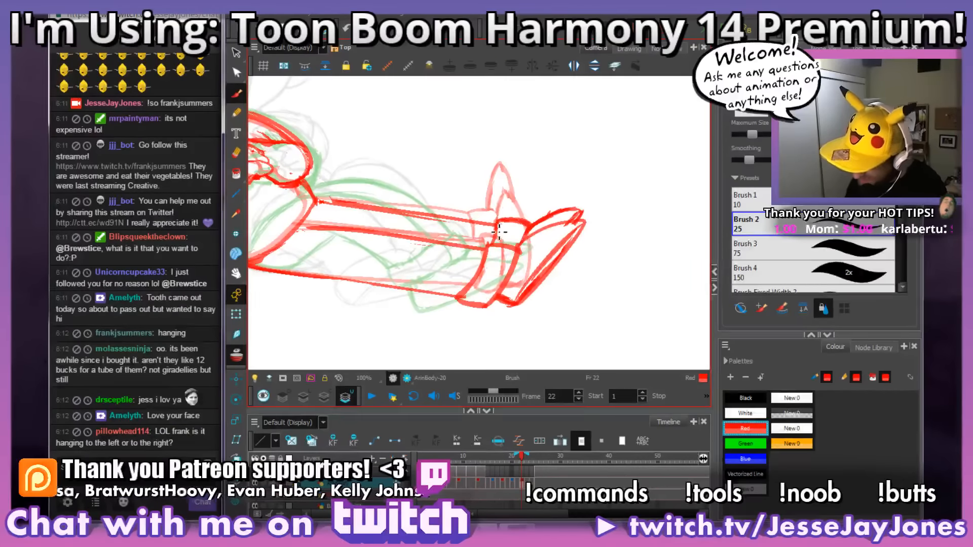
{"action": "left_click_drag", "start_coordinate": [488, 282], "coordinate": [547, 309]}
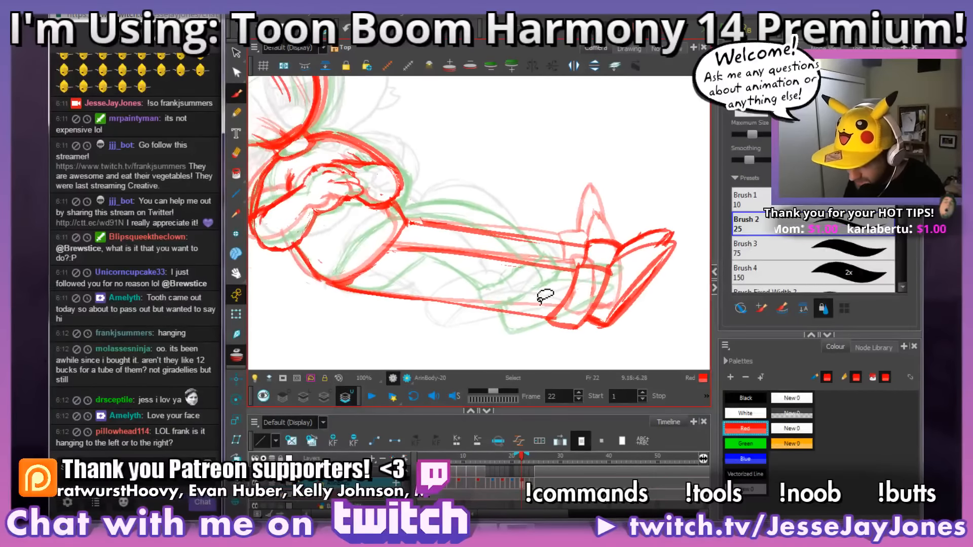
Step: Turn off the onion skin and review the legs and cuffs against the whole figure on frame 22
{"action": "mouse_move", "coordinate": [363, 314]}
{"action": "left_mouse_down"}
{"action": "mouse_move", "coordinate": [394, 319]}
{"action": "mouse_move", "coordinate": [393, 248]}
{"action": "left_mouse_up"}
{"action": "key", "text": "1"}
{"action": "key", "text": "1"}
{"action": "key", "text": "2"}
{"action": "key", "text": "2"}
{"action": "mouse_move", "coordinate": [370, 307]}
{"action": "left_mouse_down"}
{"action": "mouse_move", "coordinate": [474, 335]}
{"action": "mouse_move", "coordinate": [465, 314]}
{"action": "mouse_move", "coordinate": [454, 320]}
{"action": "left_mouse_up"}
{"action": "key", "text": "1"}
{"action": "key", "text": "1"}
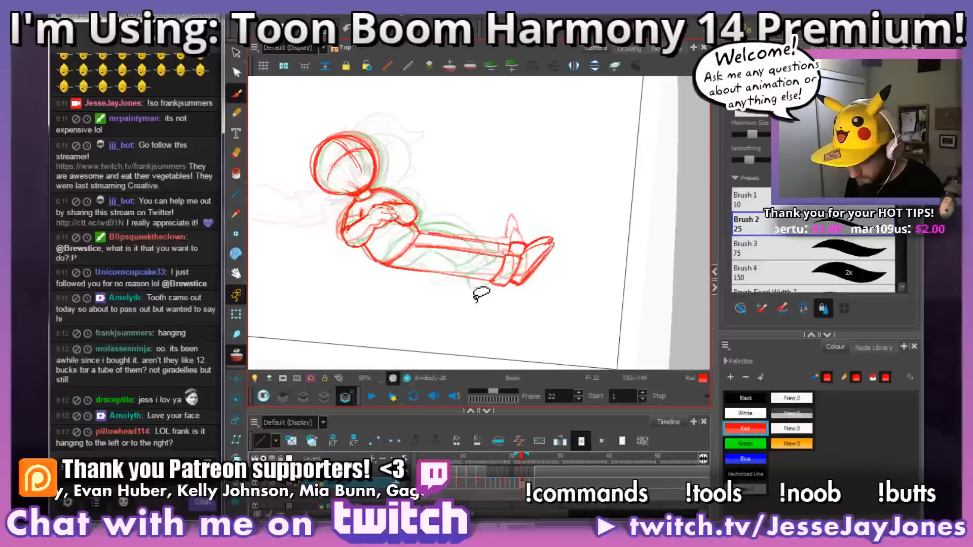
{"action": "left_click_drag", "start_coordinate": [390, 303], "coordinate": [505, 312]}
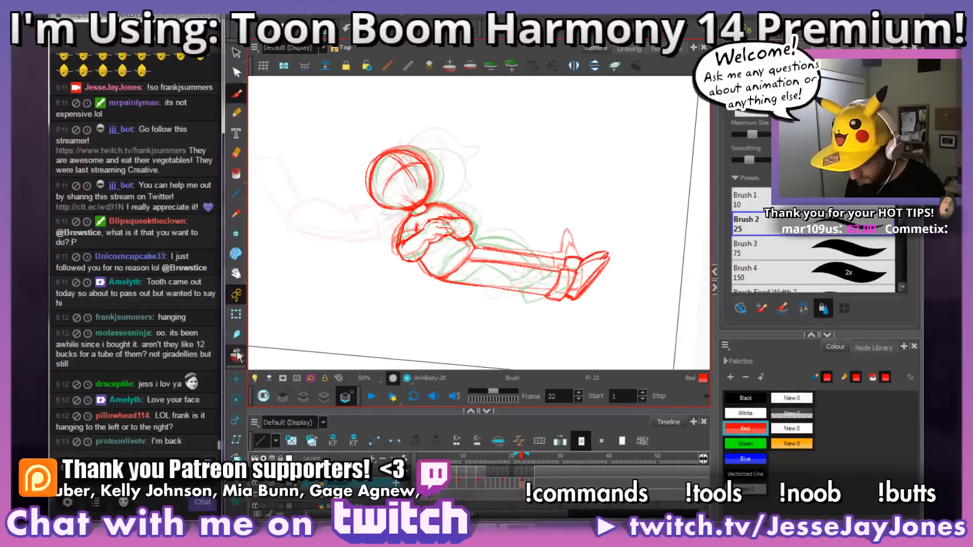
{"action": "key", "text": "alt+o"}
{"action": "mouse_move", "coordinate": [588, 301]}
{"action": "left_mouse_down"}
{"action": "mouse_move", "coordinate": [542, 293]}
{"action": "mouse_move", "coordinate": [587, 292]}
{"action": "left_mouse_up"}
{"action": "key", "text": "2"}
{"action": "key", "text": "2"}
{"action": "key", "text": "2"}
{"action": "key", "text": "2"}
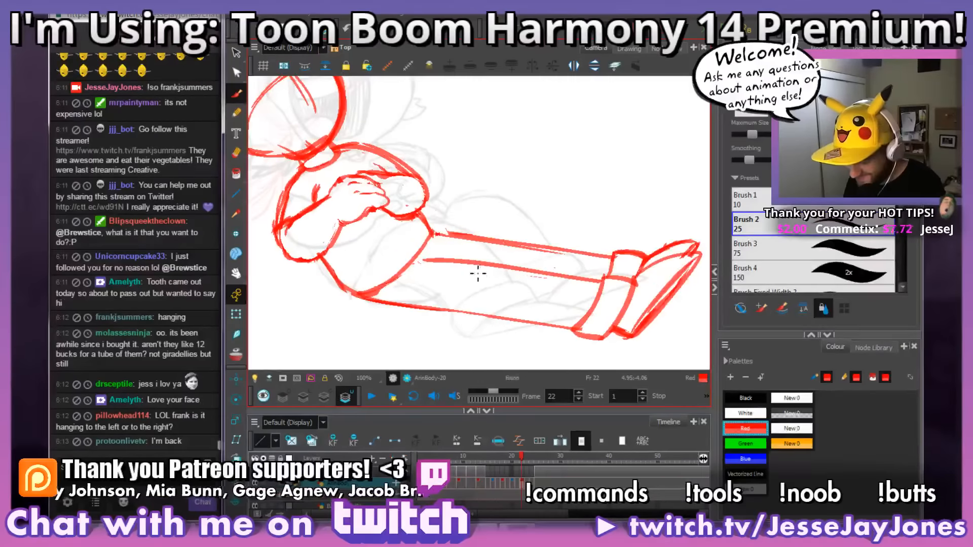
{"action": "key", "text": "1"}
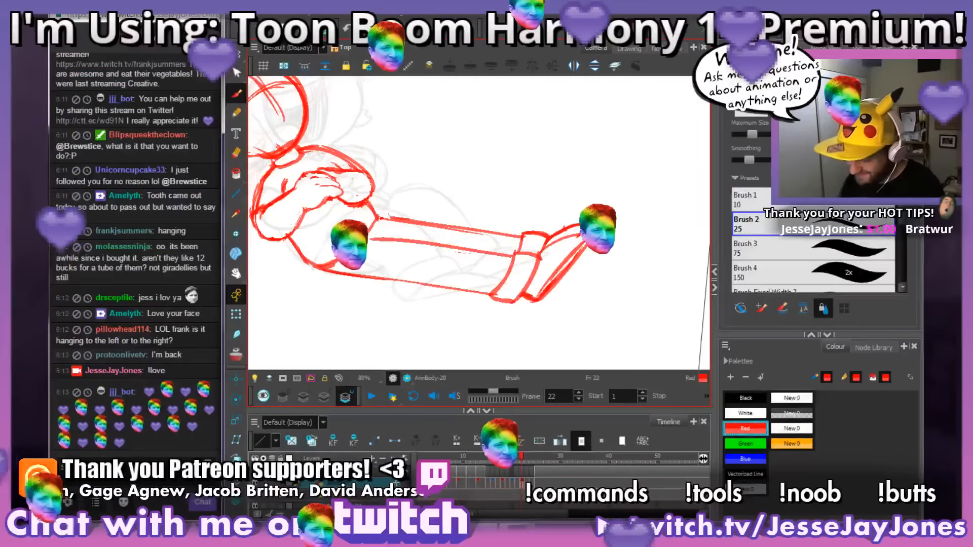
{"action": "left_click_drag", "start_coordinate": [452, 323], "coordinate": [491, 334]}
{"action": "left_click_drag", "start_coordinate": [554, 310], "coordinate": [567, 302]}
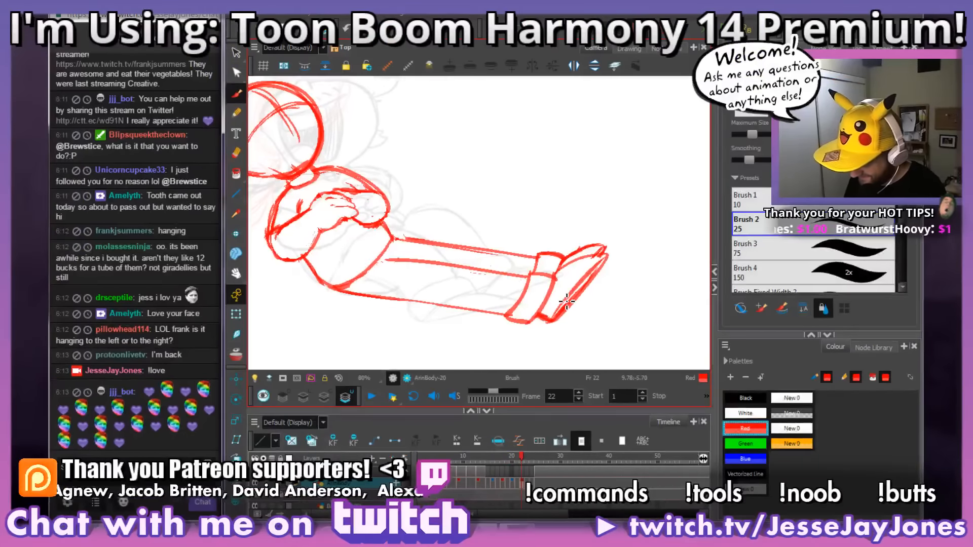
Step: Flip through frames 21 to 24 to check how the legs and feet move
{"action": "key", "text": "period"}
{"action": "key", "text": "period"}
{"action": "key", "text": "period"}
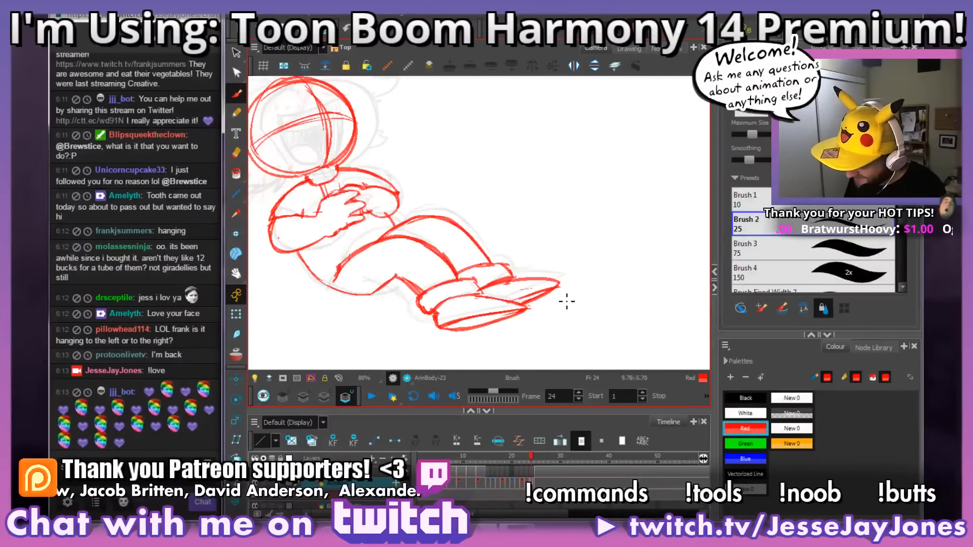
{"action": "key", "text": "comma"}
{"action": "key", "text": "comma"}
{"action": "key", "text": "comma"}
{"action": "key", "text": "comma"}
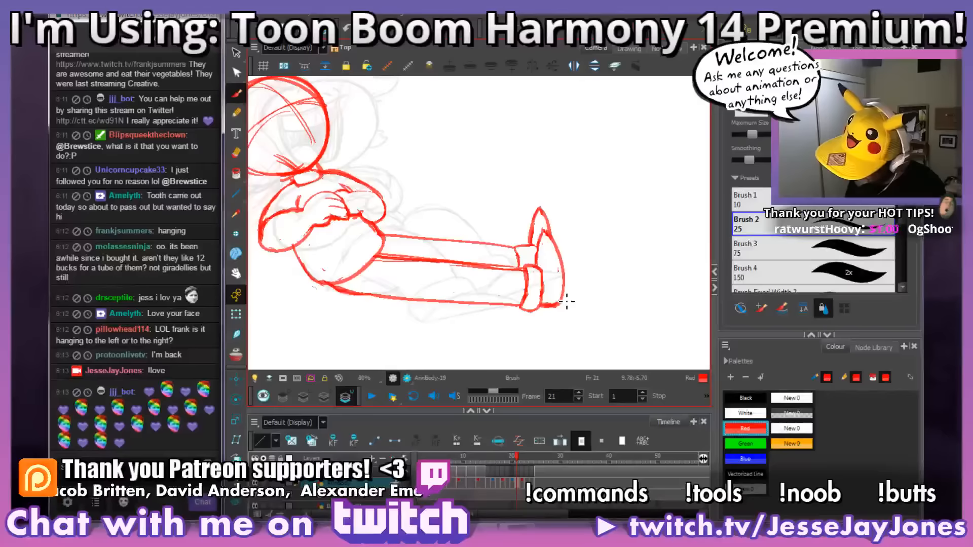
{"action": "key", "text": "period"}
{"action": "key", "text": "comma"}
Step: Flip between frames 20, 21 and 22 up close to compare the cuffs and shoes
{"action": "key", "text": "2"}
{"action": "key", "text": "2"}
{"action": "mouse_move", "coordinate": [591, 326]}
{"action": "left_mouse_down"}
{"action": "mouse_move", "coordinate": [510, 282]}
{"action": "mouse_move", "coordinate": [535, 278]}
{"action": "left_mouse_up"}
{"action": "key", "text": "comma"}
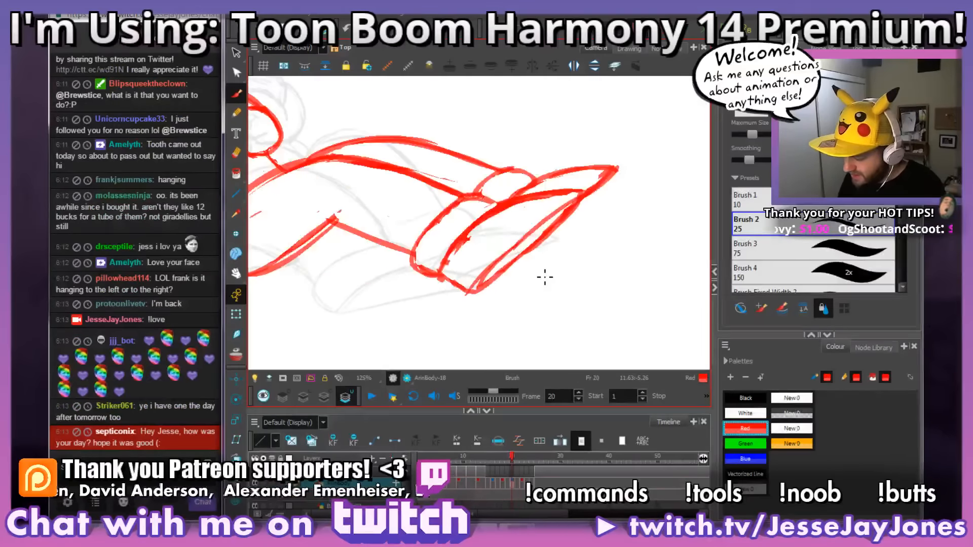
{"action": "key", "text": "comma"}
{"action": "key", "text": "period"}
{"action": "key", "text": "period"}
{"action": "key", "text": "comma"}
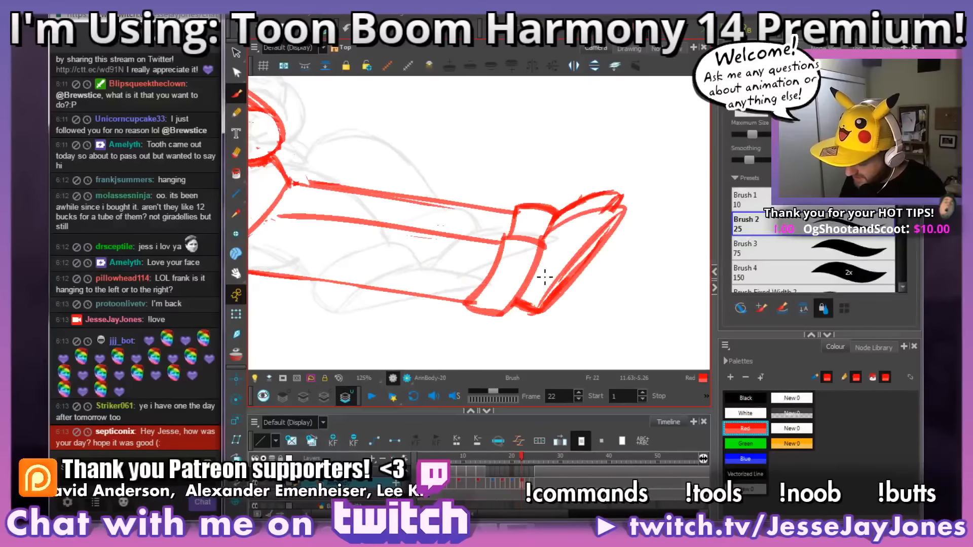
{"action": "key", "text": "period"}
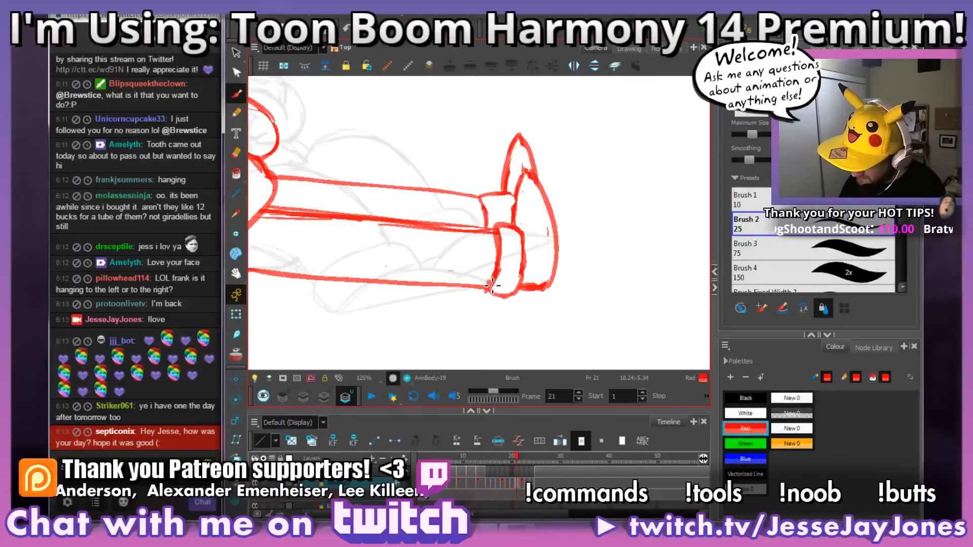
Step: Redraw the leg-side edge of the near trouser cuff on frame 21 and erase the old line inside the cuff
{"action": "left_click_drag", "start_coordinate": [490, 285], "coordinate": [493, 244]}
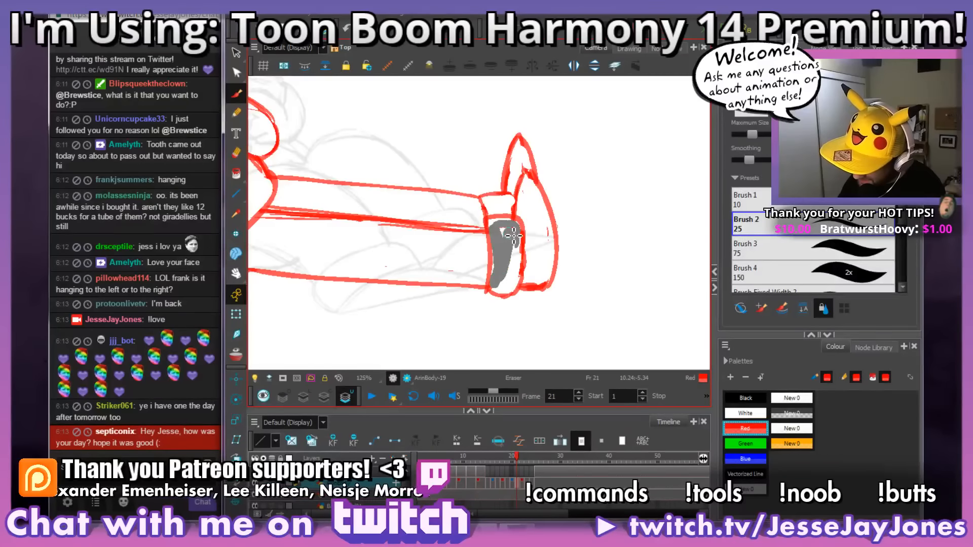
{"action": "mouse_move", "coordinate": [514, 236]}
{"action": "left_mouse_down"}
{"action": "mouse_move", "coordinate": [628, 276]}
{"action": "mouse_move", "coordinate": [604, 263]}
{"action": "mouse_move", "coordinate": [437, 250]}
{"action": "left_mouse_up"}
{"action": "left_click_drag", "start_coordinate": [628, 276], "coordinate": [408, 257]}
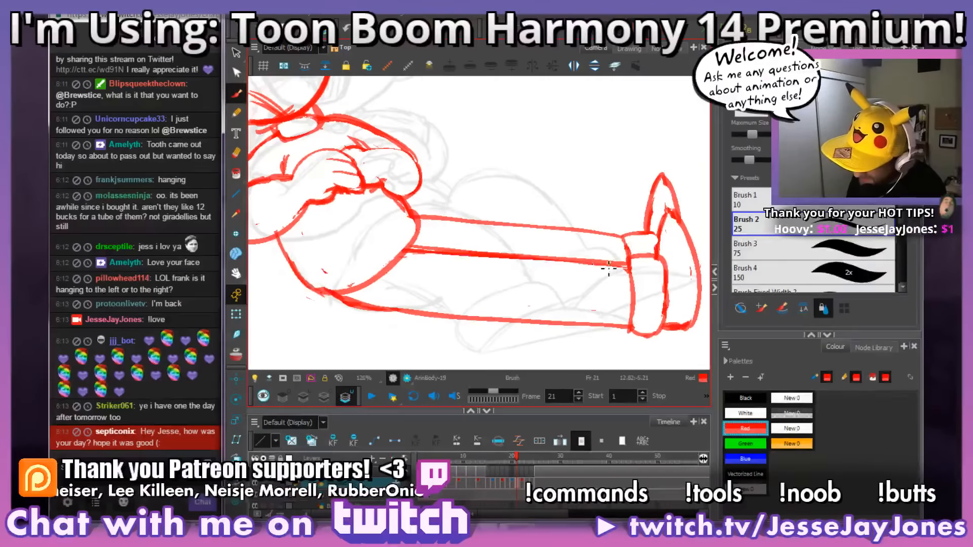
{"action": "key", "text": "1"}
{"action": "key", "text": "1"}
{"action": "left_click_drag", "start_coordinate": [654, 273], "coordinate": [581, 267]}
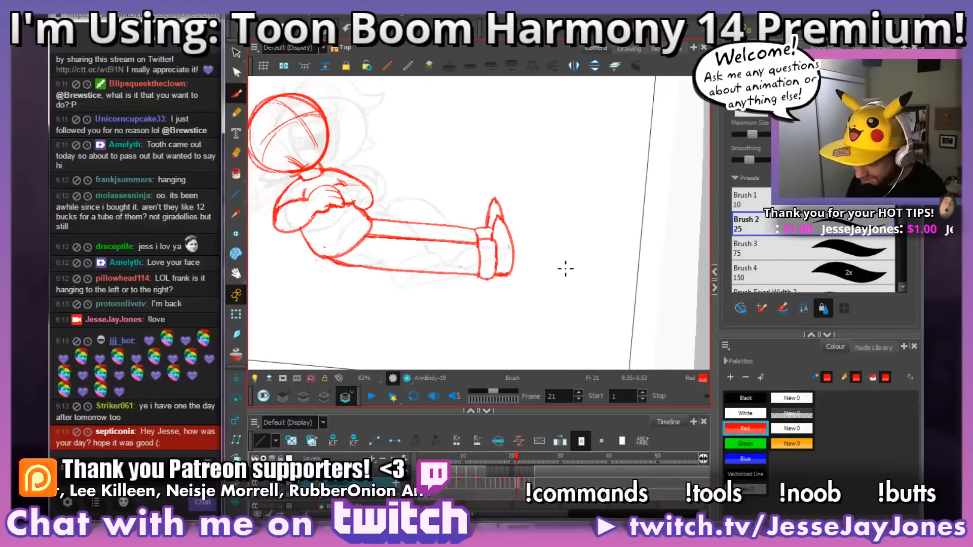
Step: Flip through frames 20 to 23 to compare the cuffs, legs and feet
{"action": "key", "text": "comma"}
{"action": "key", "text": "period"}
{"action": "key", "text": "period"}
{"action": "key", "text": "comma"}
{"action": "key", "text": "period"}
{"action": "key", "text": "period"}
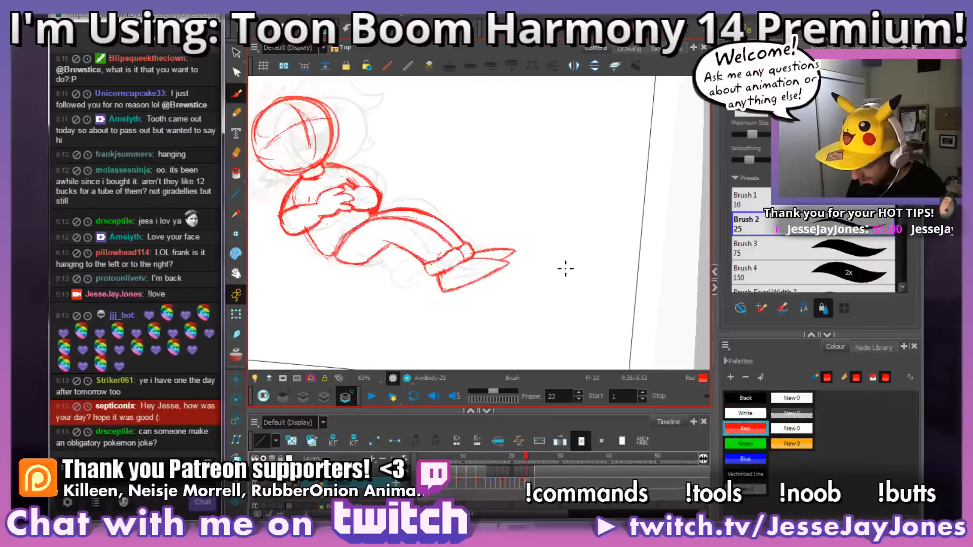
{"action": "key", "text": "comma"}
{"action": "key", "text": "comma"}
{"action": "key", "text": "period"}
Step: Erase the doubled rough line along the near shoe's sole on frame 22 to leave a thinner outline
{"action": "left_click_drag", "start_coordinate": [568, 297], "coordinate": [478, 300]}
{"action": "key", "text": "2"}
{"action": "key", "text": "2"}
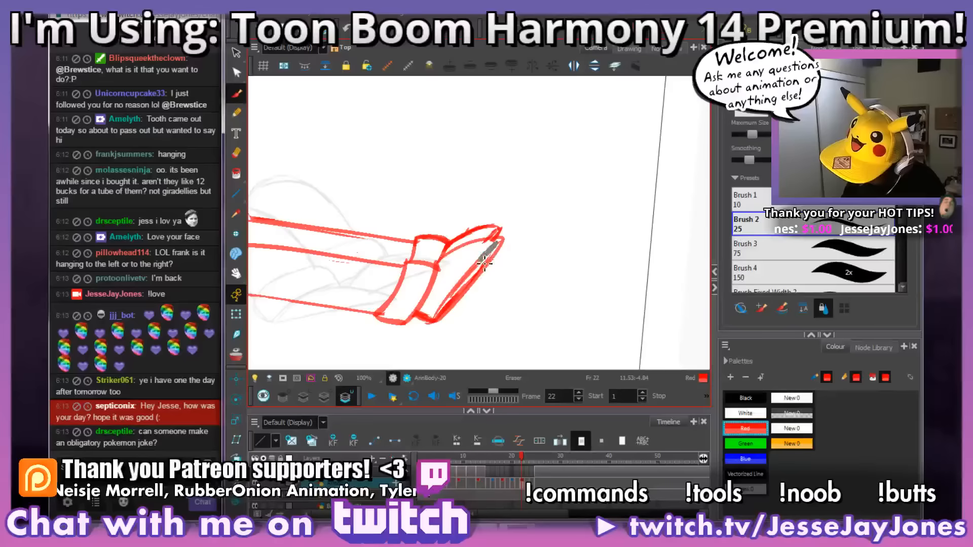
{"action": "mouse_move", "coordinate": [485, 263]}
{"action": "left_mouse_down"}
{"action": "mouse_move", "coordinate": [439, 308]}
{"action": "mouse_move", "coordinate": [478, 270]}
{"action": "left_mouse_up"}
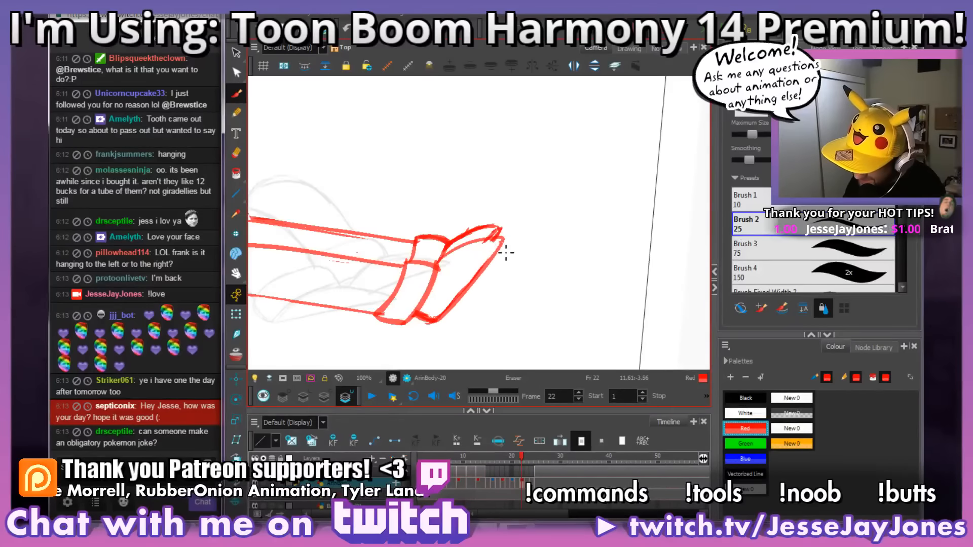
{"action": "mouse_move", "coordinate": [506, 238]}
{"action": "left_mouse_down"}
{"action": "mouse_move", "coordinate": [518, 248]}
{"action": "mouse_move", "coordinate": [551, 235]}
{"action": "mouse_move", "coordinate": [527, 251]}
{"action": "mouse_move", "coordinate": [545, 259]}
{"action": "mouse_move", "coordinate": [549, 249]}
{"action": "mouse_move", "coordinate": [554, 276]}
{"action": "left_mouse_up"}
{"action": "key", "text": "1"}
{"action": "key", "text": "1"}
{"action": "key", "text": "1"}
{"action": "key", "text": "2"}
{"action": "key", "text": "2"}
{"action": "key", "text": "2"}
{"action": "key", "text": "2"}
{"action": "key", "text": "1"}
{"action": "key", "text": "1"}
{"action": "key", "text": "1"}
{"action": "key", "text": "1"}
{"action": "key", "text": "1"}
Step: Flip back and forth through frames 21 to 25 to check how the legs move into the final reclining pose
{"action": "key", "text": "comma"}
{"action": "key", "text": "period"}
{"action": "key", "text": "period"}
{"action": "key", "text": "period"}
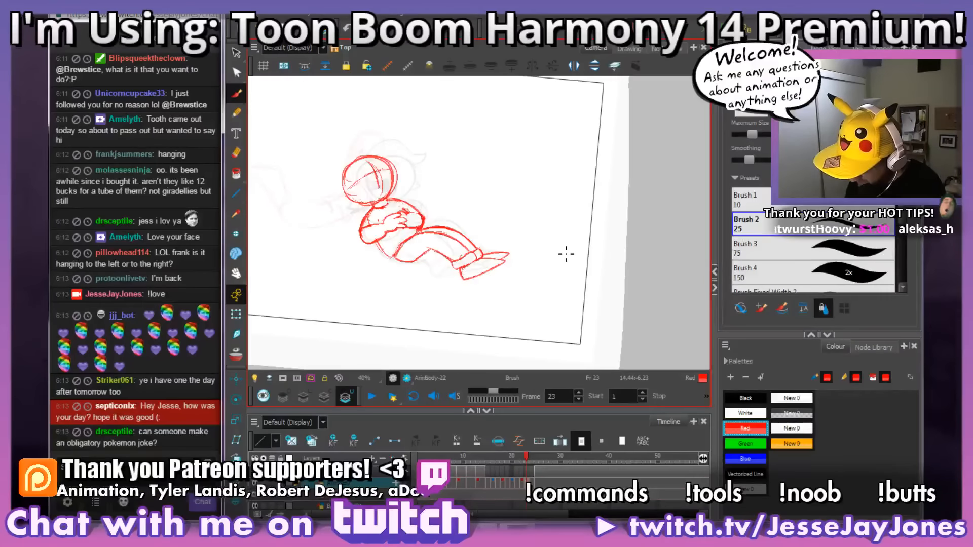
{"action": "key", "text": "comma"}
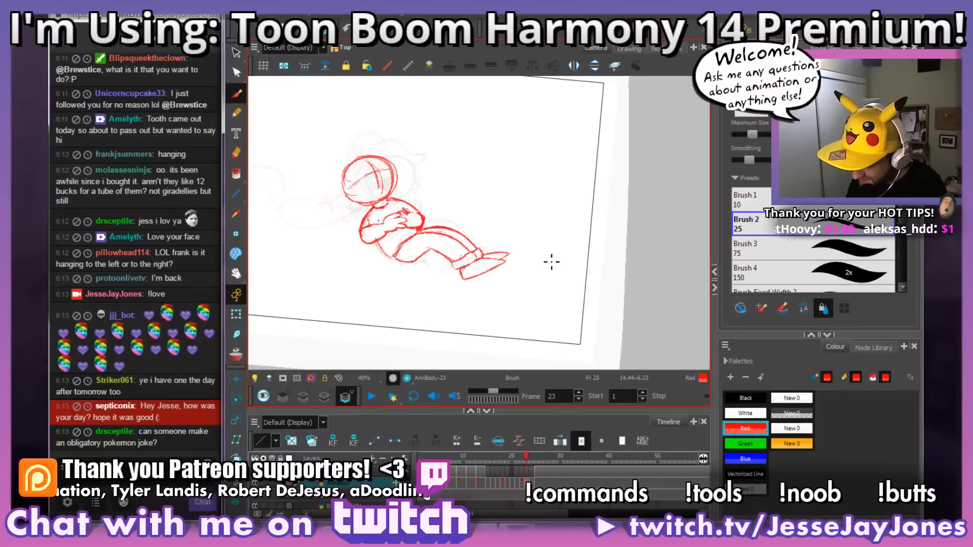
{"action": "key", "text": "period"}
{"action": "key", "text": "period"}
{"action": "key", "text": "comma"}
{"action": "key", "text": "comma"}
{"action": "key", "text": "comma"}
{"action": "key", "text": "comma"}
{"action": "key", "text": "comma"}
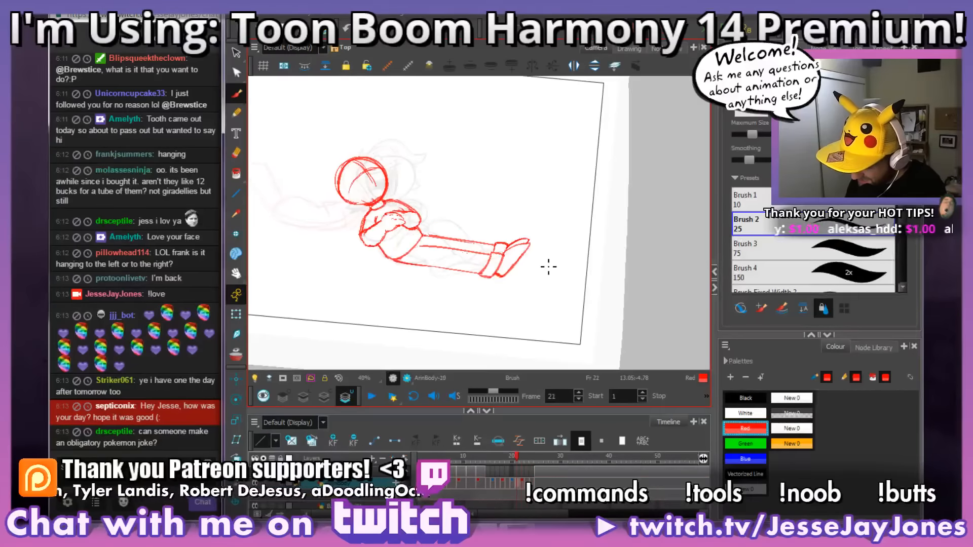
{"action": "key", "text": "period"}
{"action": "key", "text": "period"}
{"action": "key", "text": "period"}
{"action": "key", "text": "period"}
{"action": "key", "text": "period"}
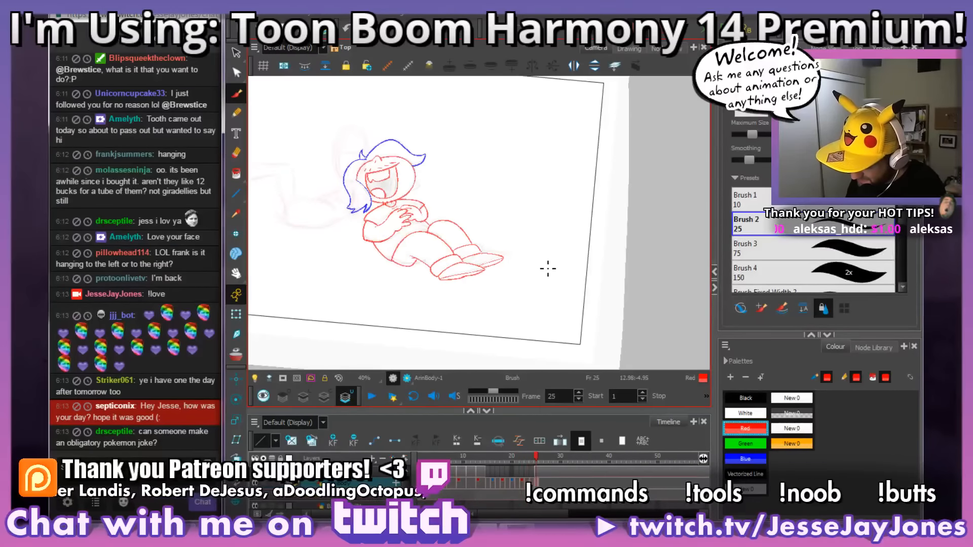
{"action": "key", "text": "comma"}
{"action": "key", "text": "comma"}
{"action": "key", "text": "comma"}
{"action": "key", "text": "comma"}
{"action": "key", "text": "period"}
{"action": "key", "text": "period"}
{"action": "key", "text": "period"}
{"action": "key", "text": "period"}
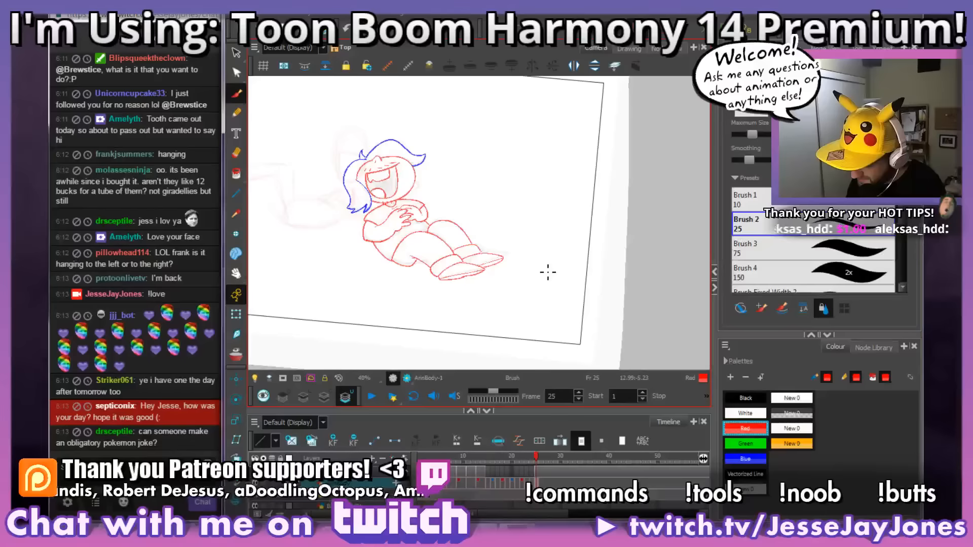
{"action": "key", "text": "comma"}
{"action": "key", "text": "comma"}
{"action": "key", "text": "comma"}
{"action": "key", "text": "comma"}
{"action": "key", "text": "comma"}
{"action": "key", "text": "comma"}
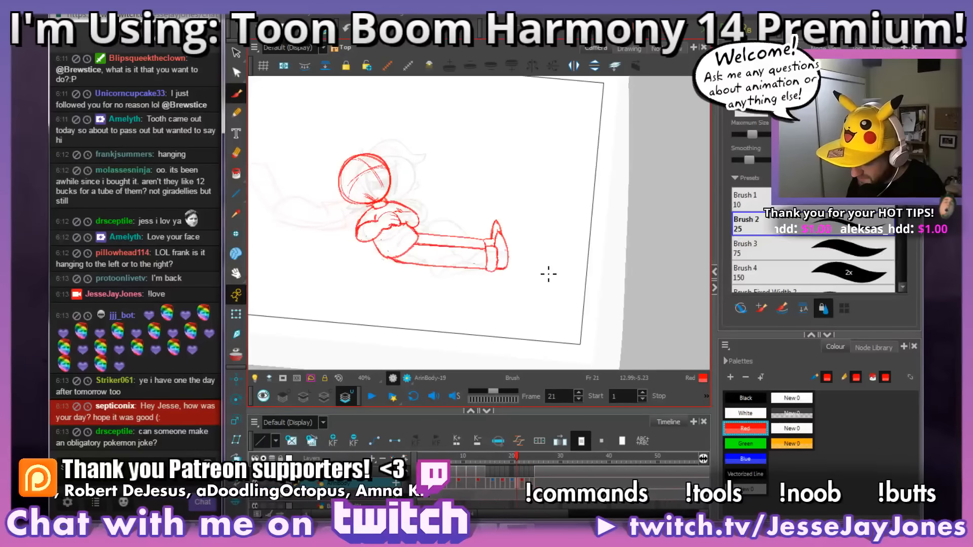
Step: Step back from frame 21 to frame 13 and forward to frame 18 to review the earlier leg poses
{"action": "key", "text": "comma"}
{"action": "key", "text": "comma"}
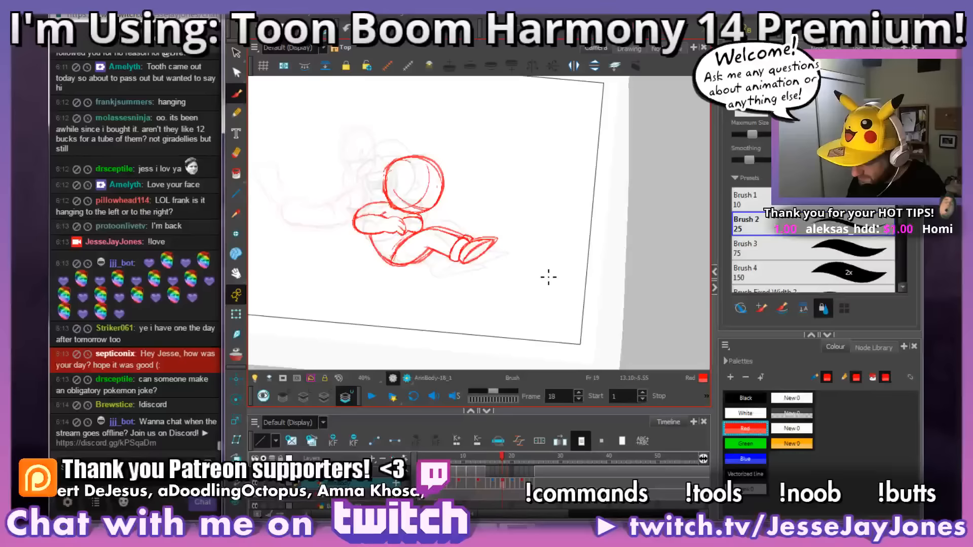
{"action": "key", "text": "comma"}
{"action": "key", "text": "comma"}
{"action": "key", "text": "comma"}
{"action": "key", "text": "comma"}
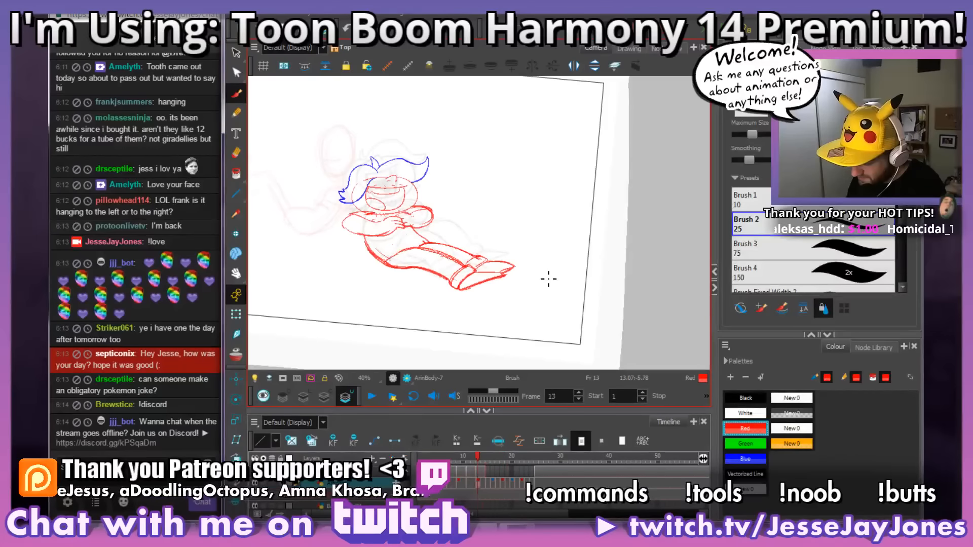
{"action": "key", "text": "period"}
{"action": "key", "text": "period"}
{"action": "key", "text": "period"}
{"action": "key", "text": "comma"}
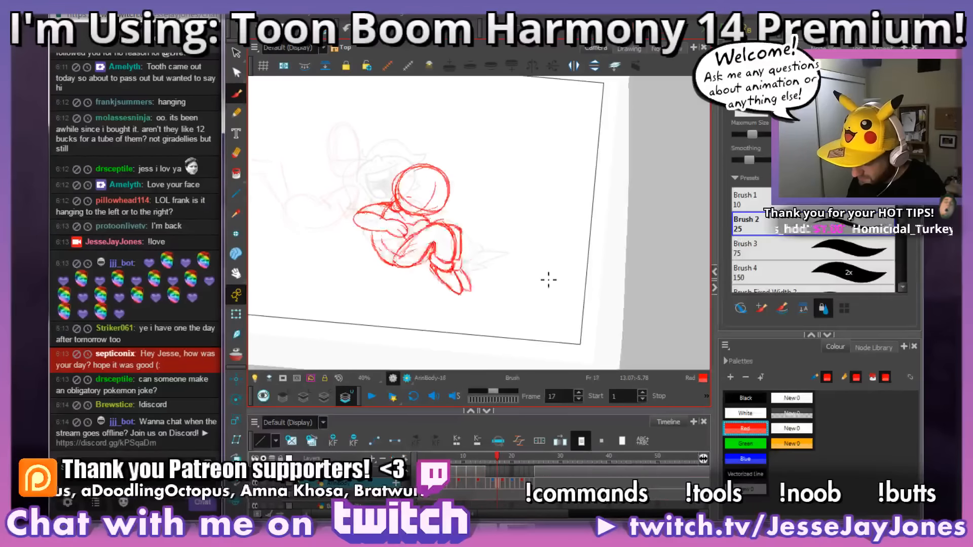
{"action": "key", "text": "period"}
Step: Redraw the leg's upper contour from knee to ankle on frame 18 and erase the doubled rough line beneath it
{"action": "left_click_drag", "start_coordinate": [540, 278], "coordinate": [569, 275]}
{"action": "key", "text": "2"}
{"action": "key", "text": "2"}
{"action": "key", "text": "2"}
{"action": "key", "text": "2"}
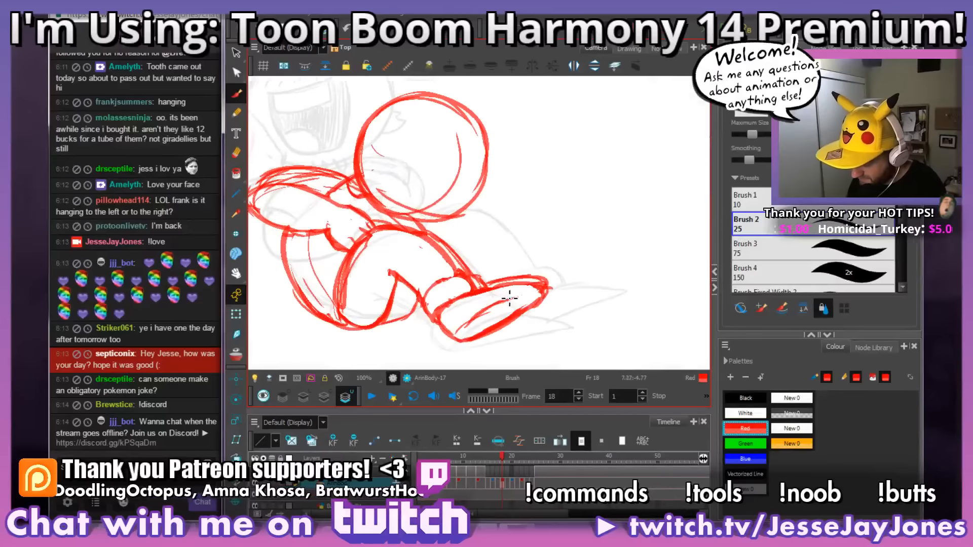
{"action": "left_click_drag", "start_coordinate": [510, 298], "coordinate": [550, 259]}
{"action": "key", "text": "comma"}
{"action": "key", "text": "period"}
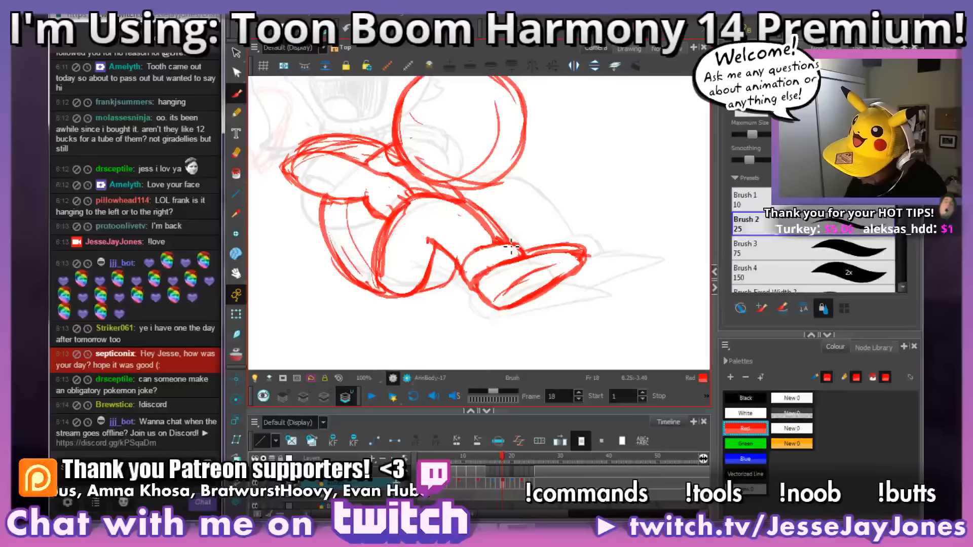
{"action": "mouse_move", "coordinate": [510, 245]}
{"action": "left_mouse_down"}
{"action": "mouse_move", "coordinate": [483, 208]}
{"action": "mouse_move", "coordinate": [426, 193]}
{"action": "left_mouse_up"}
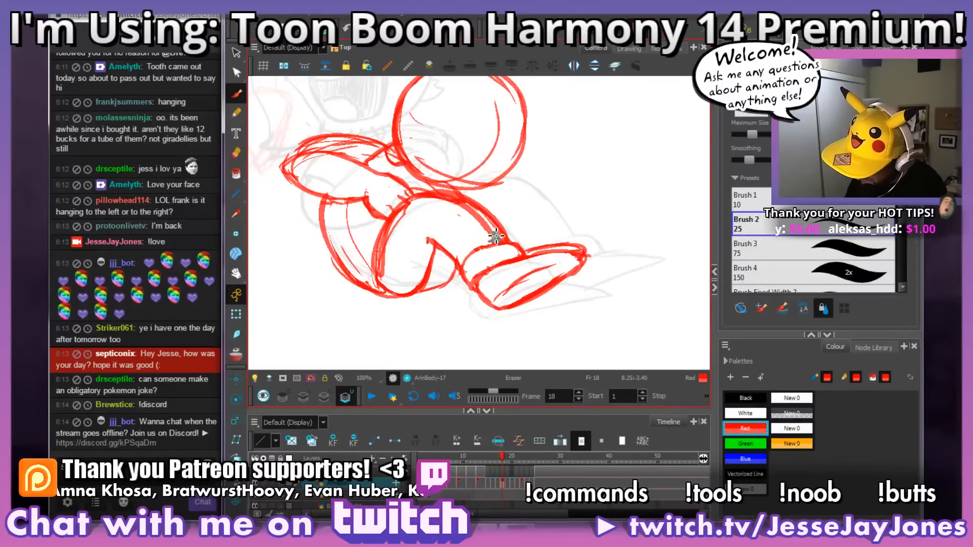
{"action": "mouse_move", "coordinate": [496, 236]}
{"action": "left_mouse_down"}
{"action": "mouse_move", "coordinate": [465, 207]}
{"action": "mouse_move", "coordinate": [432, 202]}
{"action": "left_mouse_up"}
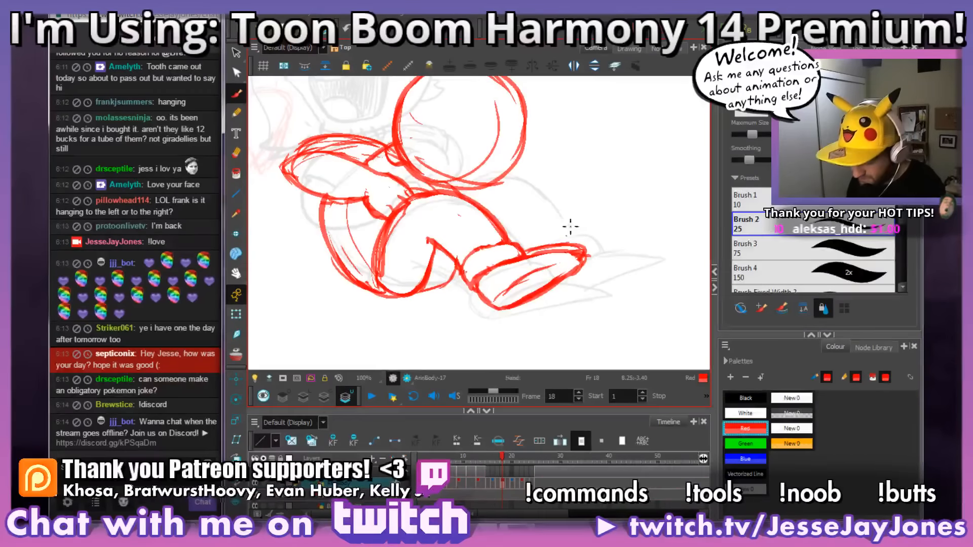
Step: Erase the stray mark inside the thigh and thin the thigh's rough contour near the hip on frame 18
{"action": "mouse_move", "coordinate": [570, 227]}
{"action": "left_mouse_down"}
{"action": "mouse_move", "coordinate": [539, 276]}
{"action": "mouse_move", "coordinate": [536, 266]}
{"action": "left_mouse_up"}
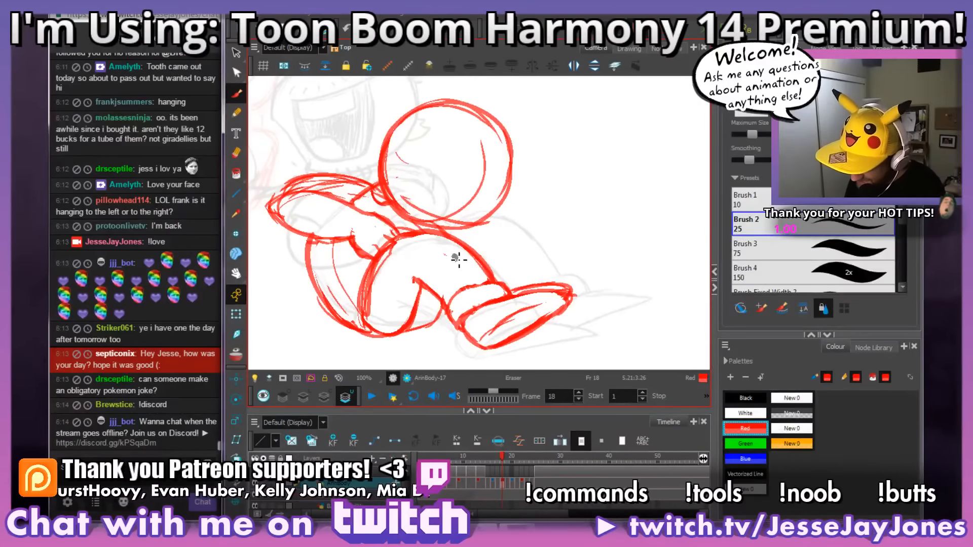
{"action": "left_click_drag", "start_coordinate": [557, 218], "coordinate": [546, 221]}
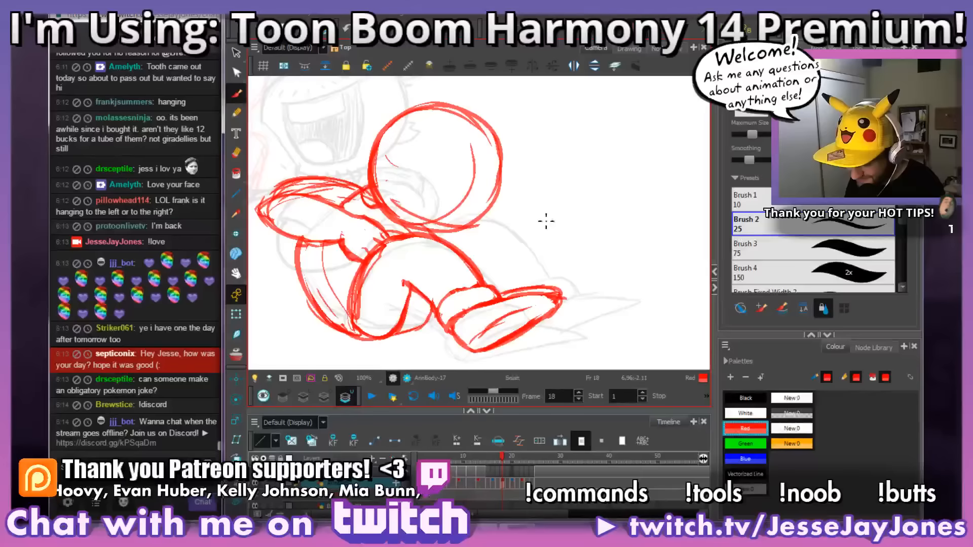
{"action": "mouse_move", "coordinate": [545, 270]}
{"action": "left_mouse_down"}
{"action": "mouse_move", "coordinate": [539, 257]}
{"action": "mouse_move", "coordinate": [525, 263]}
{"action": "left_mouse_up"}
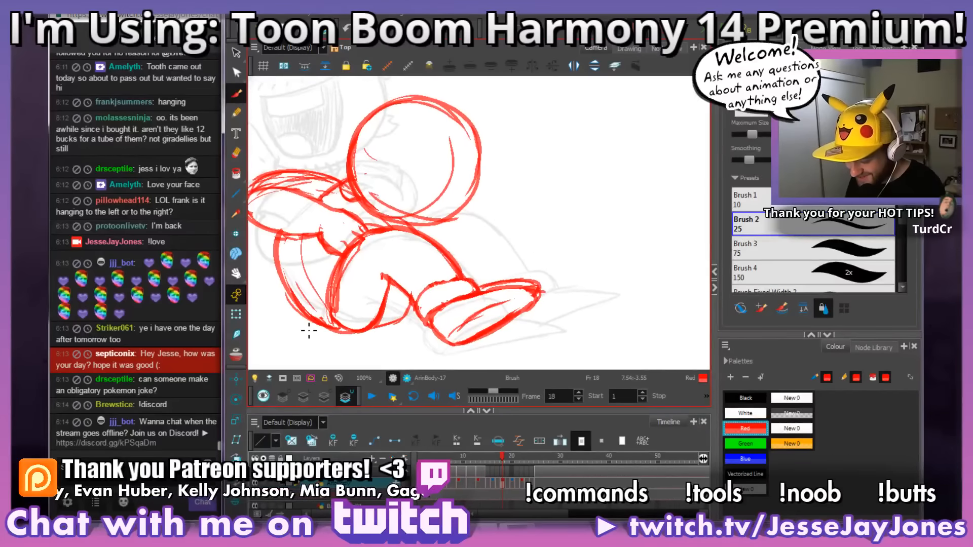
{"action": "mouse_move", "coordinate": [457, 251]}
{"action": "left_mouse_down"}
{"action": "mouse_move", "coordinate": [484, 247]}
{"action": "mouse_move", "coordinate": [490, 275]}
{"action": "left_mouse_up"}
{"action": "key", "text": "1"}
{"action": "key", "text": "1"}
{"action": "key", "text": "2"}
{"action": "key", "text": "2"}
{"action": "key", "text": "2"}
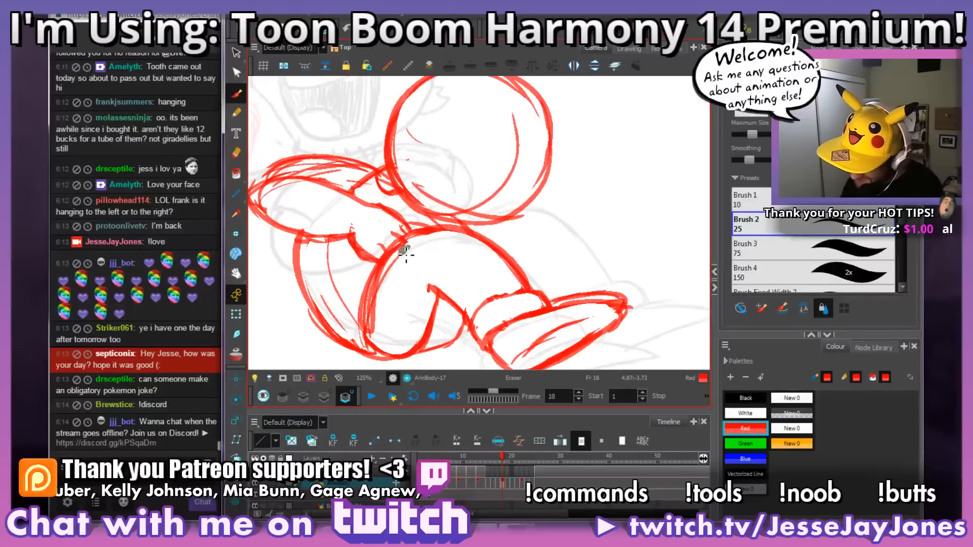
{"action": "mouse_move", "coordinate": [405, 253]}
{"action": "left_mouse_down"}
{"action": "mouse_move", "coordinate": [379, 310]}
{"action": "mouse_move", "coordinate": [378, 342]}
{"action": "mouse_move", "coordinate": [378, 280]}
{"action": "left_mouse_up"}
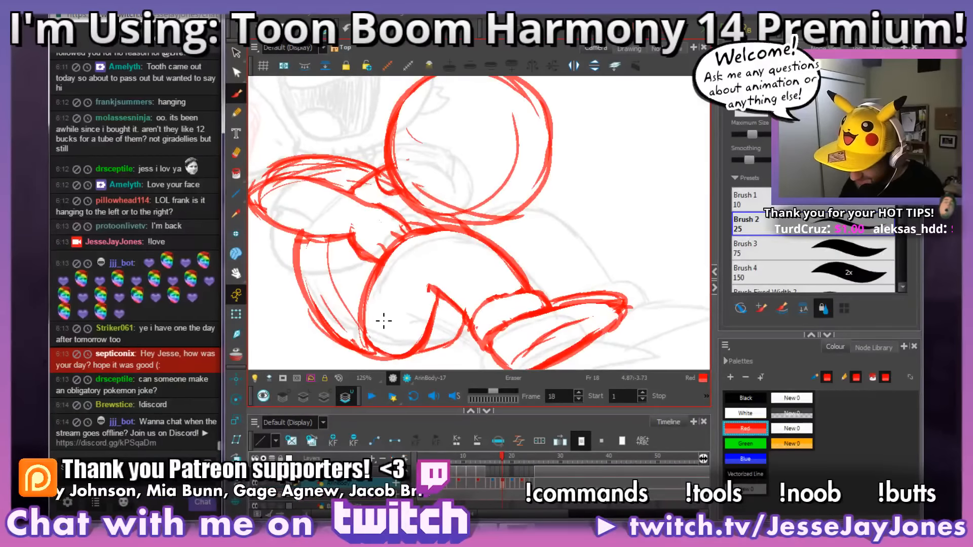
{"action": "key", "text": "1"}
{"action": "key", "text": "1"}
{"action": "key", "text": "1"}
{"action": "key", "text": "1"}
Step: Clean up the near leg on frame 17 by redrawing the thigh and shin contours and erasing the doubled sketch lines
{"action": "mouse_move", "coordinate": [569, 267]}
{"action": "left_mouse_down"}
{"action": "mouse_move", "coordinate": [540, 266]}
{"action": "mouse_move", "coordinate": [527, 284]}
{"action": "mouse_move", "coordinate": [548, 274]}
{"action": "mouse_move", "coordinate": [547, 288]}
{"action": "left_mouse_up"}
{"action": "key", "text": "2"}
{"action": "key", "text": "2"}
{"action": "key", "text": "2"}
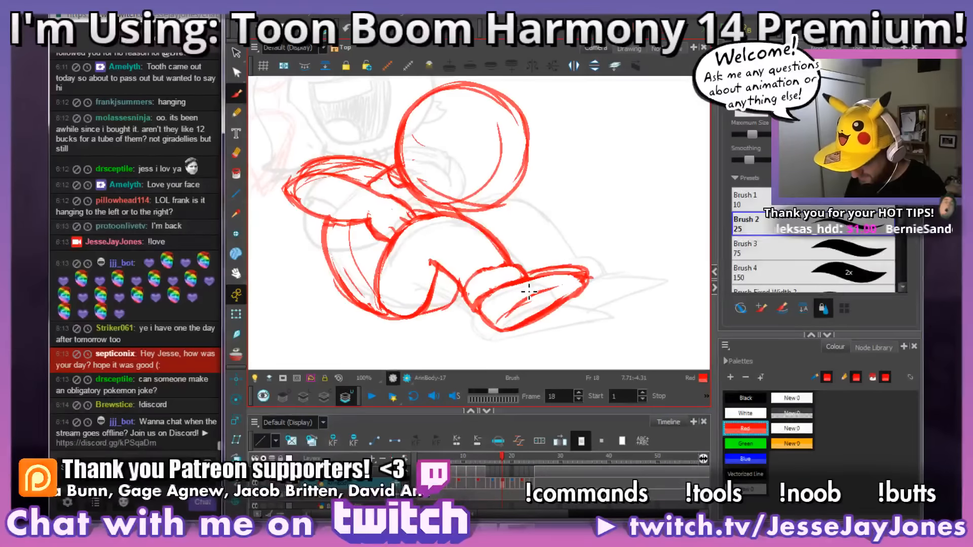
{"action": "key", "text": "comma"}
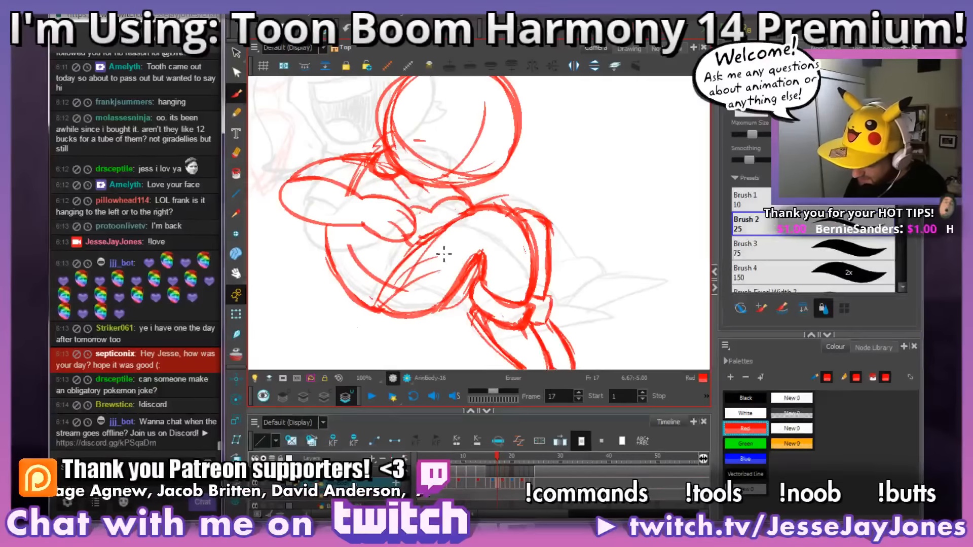
{"action": "mouse_move", "coordinate": [465, 264]}
{"action": "left_mouse_down"}
{"action": "mouse_move", "coordinate": [438, 285]}
{"action": "mouse_move", "coordinate": [441, 267]}
{"action": "mouse_move", "coordinate": [408, 299]}
{"action": "mouse_move", "coordinate": [406, 286]}
{"action": "mouse_move", "coordinate": [394, 298]}
{"action": "mouse_move", "coordinate": [438, 250]}
{"action": "left_mouse_up"}
{"action": "left_click_drag", "start_coordinate": [532, 232], "coordinate": [537, 232]}
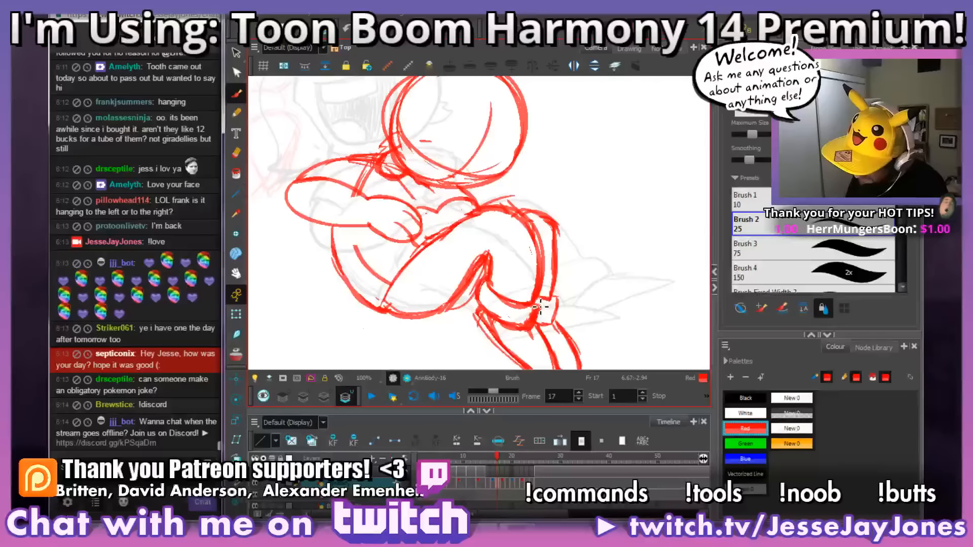
{"action": "mouse_move", "coordinate": [545, 292]}
{"action": "left_mouse_down"}
{"action": "mouse_move", "coordinate": [536, 229]}
{"action": "mouse_move", "coordinate": [517, 213]}
{"action": "mouse_move", "coordinate": [489, 210]}
{"action": "mouse_move", "coordinate": [429, 245]}
{"action": "mouse_move", "coordinate": [390, 305]}
{"action": "mouse_move", "coordinate": [535, 302]}
{"action": "mouse_move", "coordinate": [519, 302]}
{"action": "mouse_move", "coordinate": [523, 270]}
{"action": "mouse_move", "coordinate": [495, 221]}
{"action": "left_mouse_up"}
{"action": "key", "text": "alt+e"}
{"action": "left_click_drag", "start_coordinate": [520, 276], "coordinate": [495, 221]}
{"action": "mouse_move", "coordinate": [524, 269]}
{"action": "left_mouse_down"}
{"action": "mouse_move", "coordinate": [506, 224]}
{"action": "mouse_move", "coordinate": [482, 217]}
{"action": "mouse_move", "coordinate": [439, 232]}
{"action": "mouse_move", "coordinate": [409, 272]}
{"action": "left_mouse_up"}
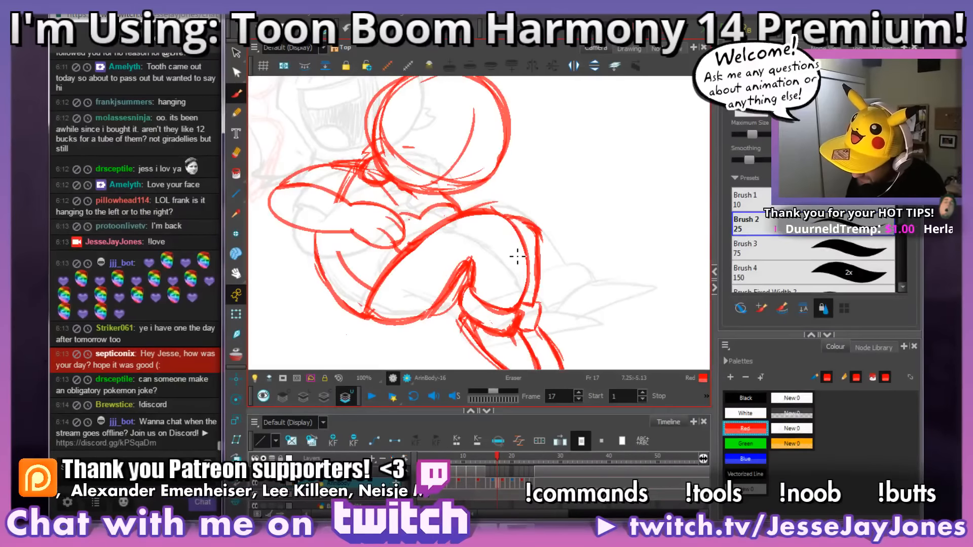
{"action": "mouse_move", "coordinate": [522, 261]}
{"action": "left_mouse_down"}
{"action": "mouse_move", "coordinate": [495, 226]}
{"action": "mouse_move", "coordinate": [469, 225]}
{"action": "mouse_move", "coordinate": [429, 248]}
{"action": "mouse_move", "coordinate": [407, 272]}
{"action": "mouse_move", "coordinate": [468, 230]}
{"action": "mouse_move", "coordinate": [450, 234]}
{"action": "mouse_move", "coordinate": [396, 287]}
{"action": "mouse_move", "coordinate": [452, 236]}
{"action": "mouse_move", "coordinate": [419, 261]}
{"action": "left_mouse_up"}
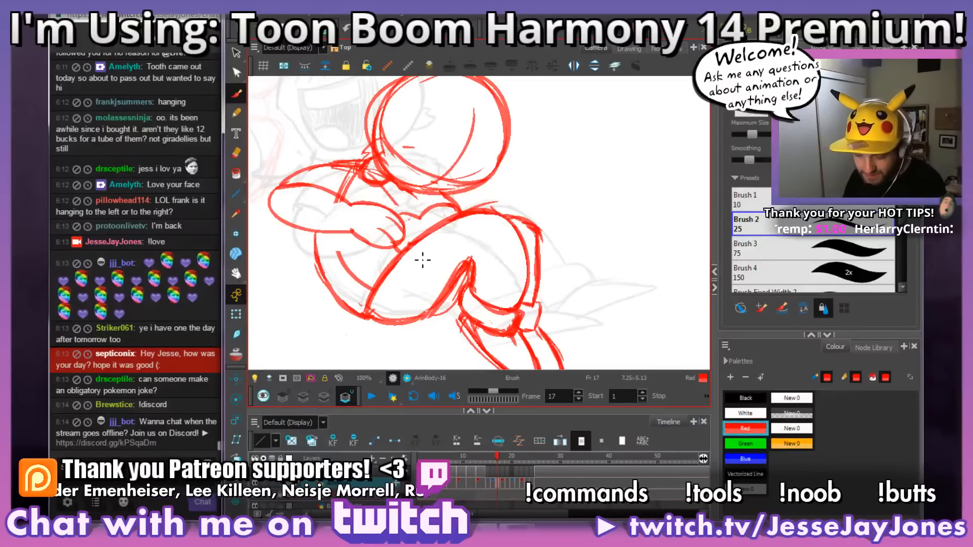
Step: Redraw the far leg's shin line from knee to cuff on frame 17 and erase the old rough line beside it
{"action": "key", "text": "space"}
{"action": "mouse_move", "coordinate": [527, 211]}
{"action": "left_mouse_down"}
{"action": "mouse_move", "coordinate": [473, 216]}
{"action": "mouse_move", "coordinate": [493, 210]}
{"action": "left_mouse_up"}
{"action": "key", "text": "1"}
{"action": "key", "text": "1"}
{"action": "key", "text": "1"}
{"action": "key", "text": "1"}
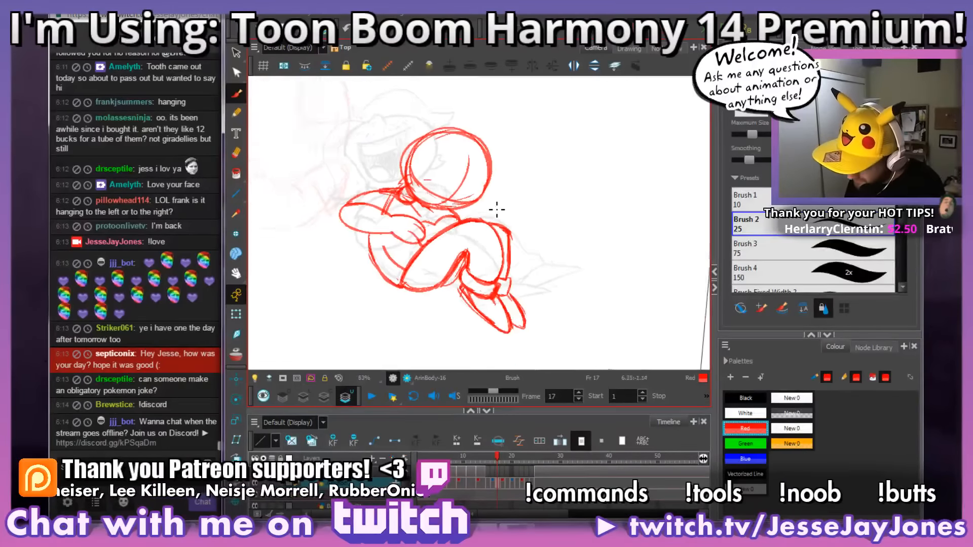
{"action": "key", "text": "2"}
{"action": "key", "text": "2"}
{"action": "key", "text": "2"}
{"action": "key", "text": "2"}
{"action": "key", "text": "2"}
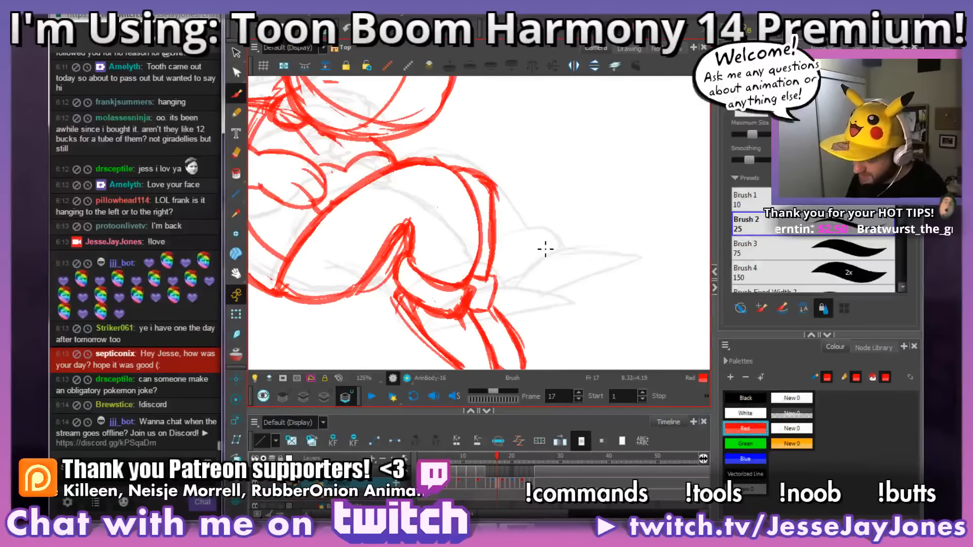
{"action": "left_click_drag", "start_coordinate": [554, 271], "coordinate": [536, 267]}
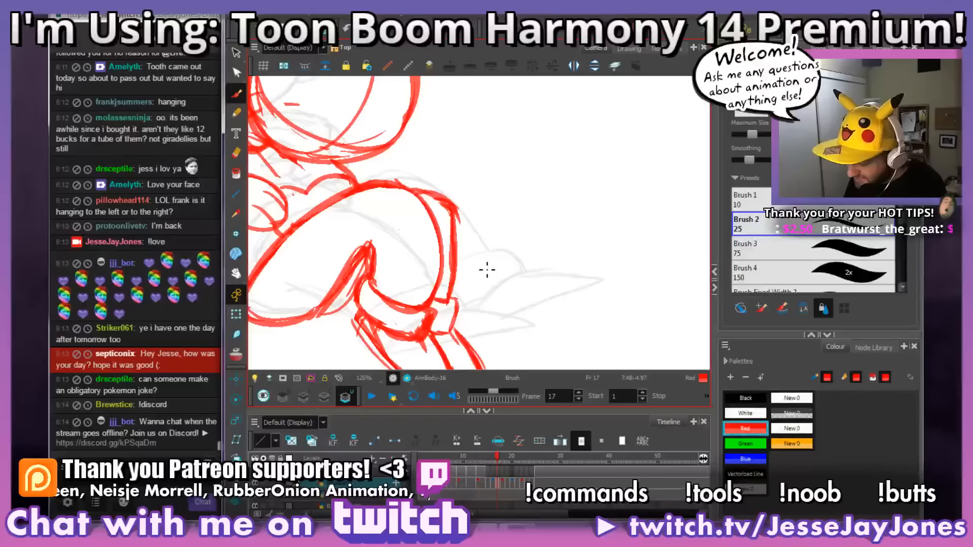
{"action": "left_click_drag", "start_coordinate": [476, 346], "coordinate": [489, 348]}
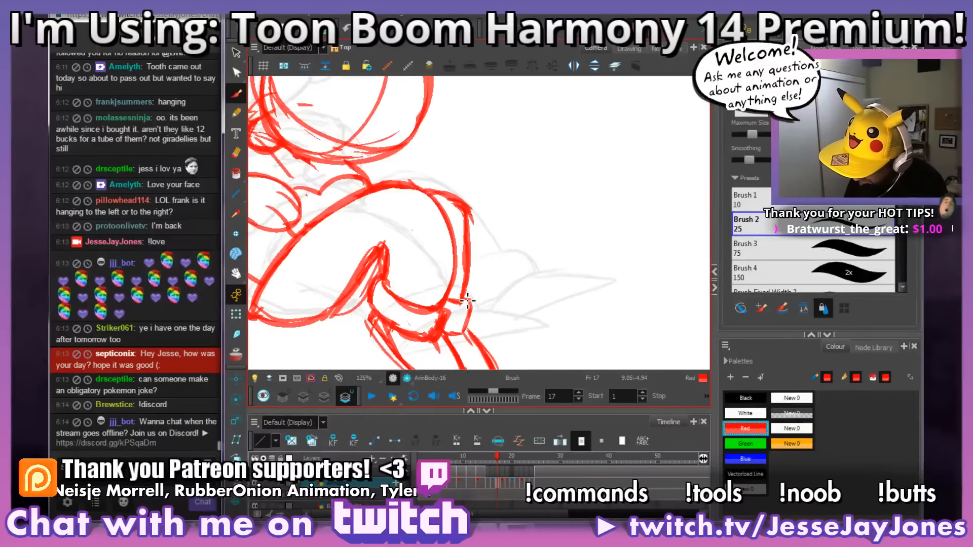
{"action": "left_click_drag", "start_coordinate": [470, 292], "coordinate": [467, 206]}
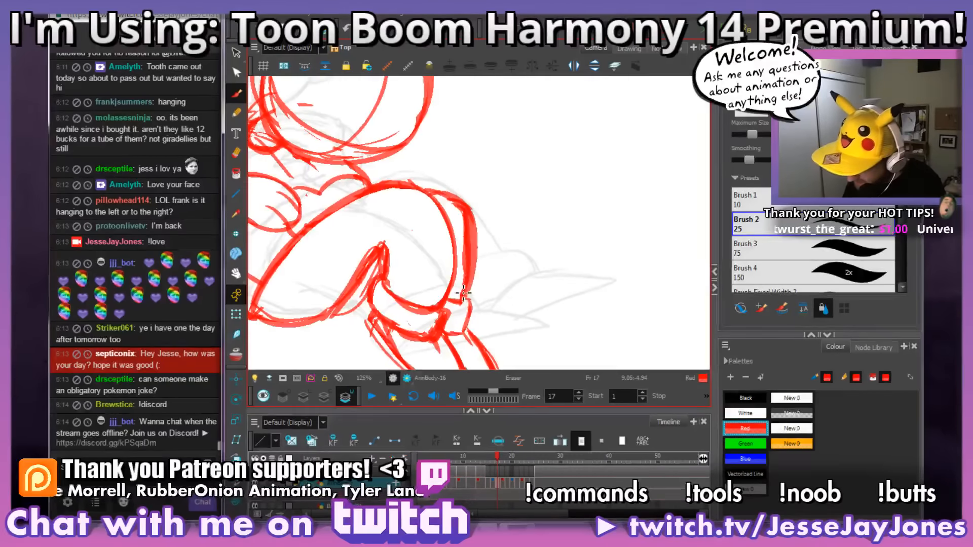
{"action": "left_click_drag", "start_coordinate": [463, 294], "coordinate": [464, 217]}
{"action": "mouse_move", "coordinate": [464, 292]}
{"action": "left_mouse_down"}
{"action": "mouse_move", "coordinate": [472, 257]}
{"action": "mouse_move", "coordinate": [451, 201]}
{"action": "left_mouse_up"}
{"action": "key", "text": "1"}
{"action": "key", "text": "1"}
{"action": "mouse_move", "coordinate": [542, 259]}
{"action": "left_mouse_down"}
{"action": "mouse_move", "coordinate": [589, 243]}
{"action": "mouse_move", "coordinate": [572, 264]}
{"action": "left_mouse_up"}
{"action": "key", "text": "2"}
{"action": "key", "text": "2"}
{"action": "left_click_drag", "start_coordinate": [564, 315], "coordinate": [566, 274]}
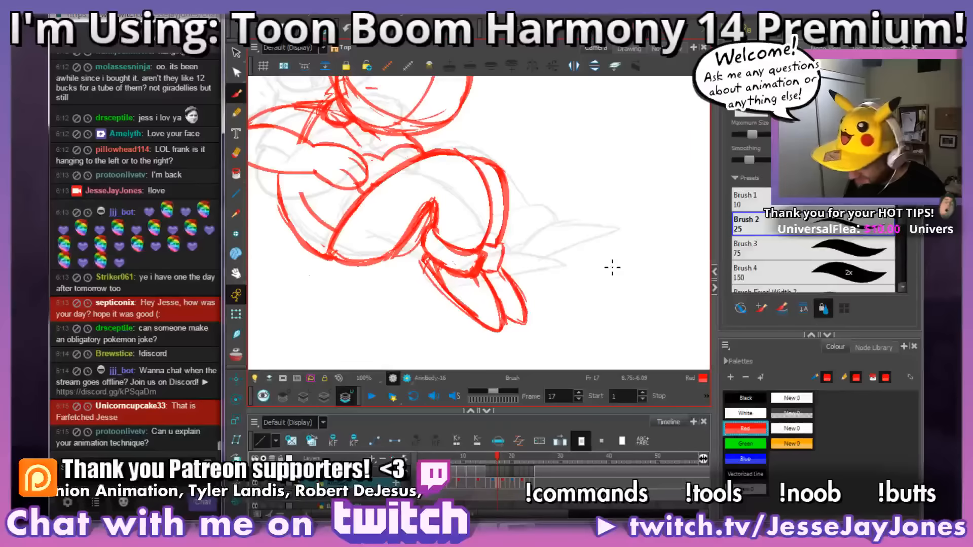
Step: Flip between frame 17 and its neighbouring drawings to check the motion of the legs and the whole pose
{"action": "key", "text": "comma"}
{"action": "key", "text": "period"}
{"action": "key", "text": "comma"}
{"action": "key", "text": "period"}
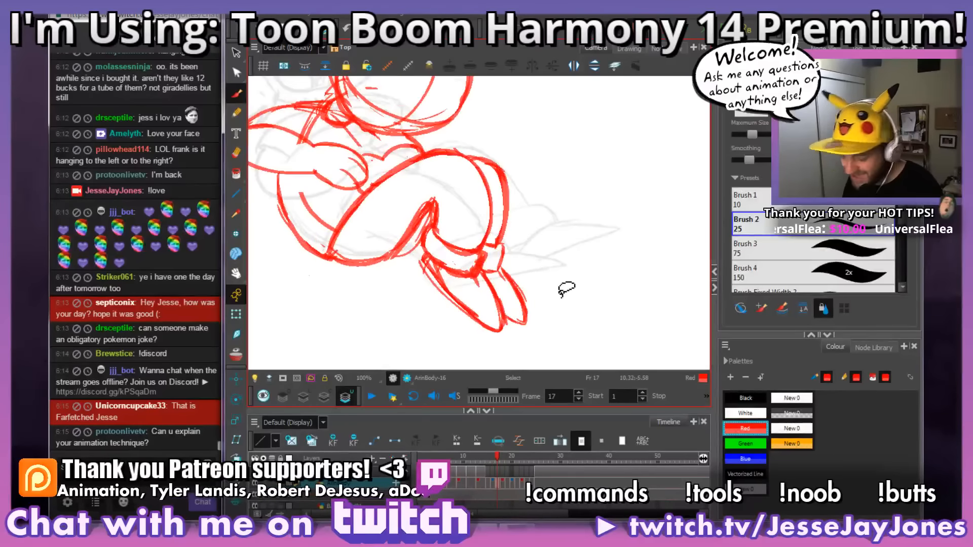
{"action": "mouse_move", "coordinate": [566, 289]}
{"action": "left_mouse_down"}
{"action": "mouse_move", "coordinate": [593, 302]}
{"action": "mouse_move", "coordinate": [603, 273]}
{"action": "left_mouse_up"}
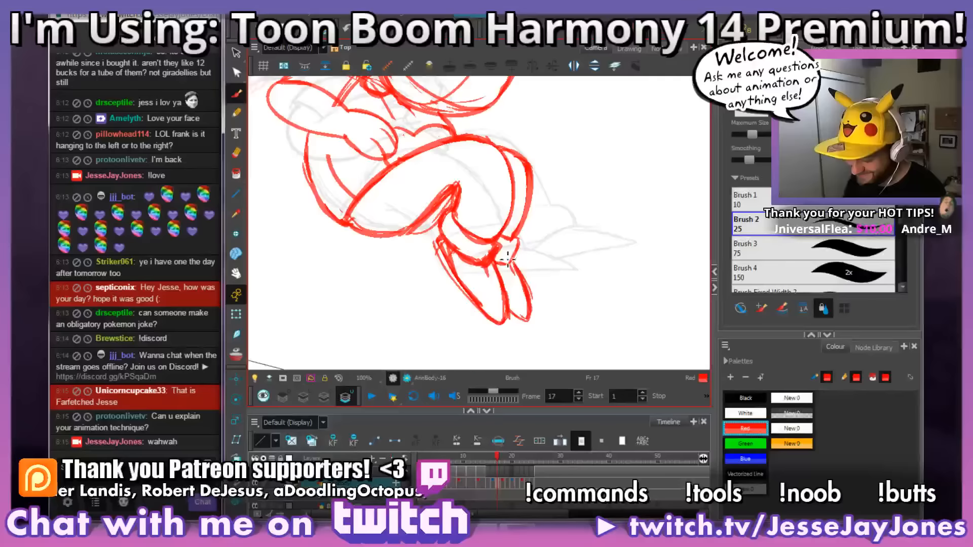
{"action": "scroll", "coordinate": [527, 286], "scroll_direction": "down", "scroll_amount": 4}
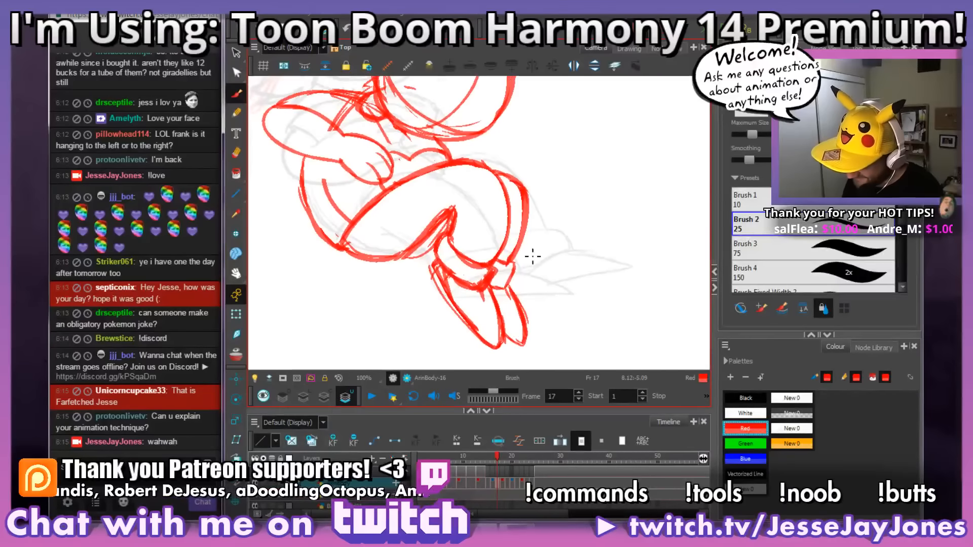
{"action": "scroll", "coordinate": [536, 278], "scroll_direction": "down", "scroll_amount": 3}
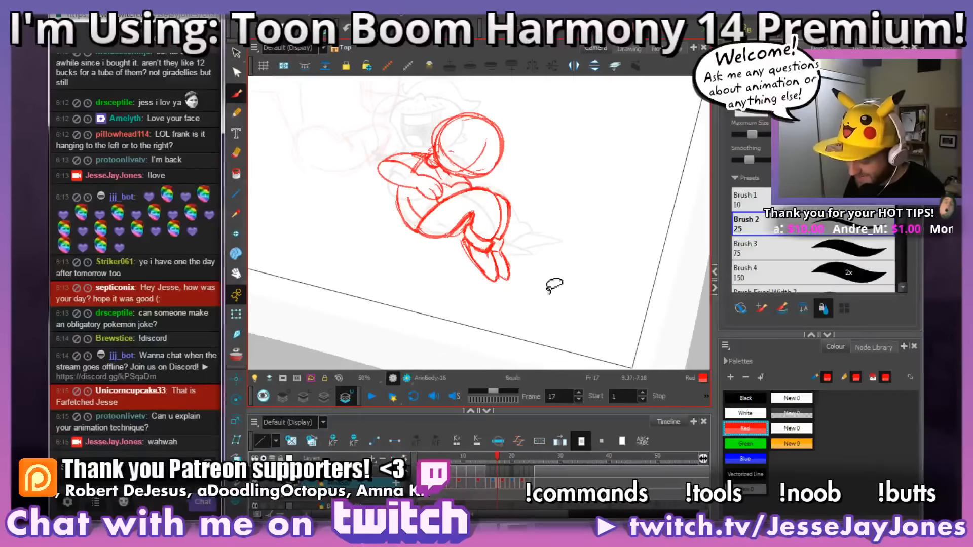
{"action": "mouse_move", "coordinate": [554, 282]}
{"action": "left_mouse_down"}
{"action": "mouse_move", "coordinate": [566, 268]}
{"action": "mouse_move", "coordinate": [553, 288]}
{"action": "left_mouse_up"}
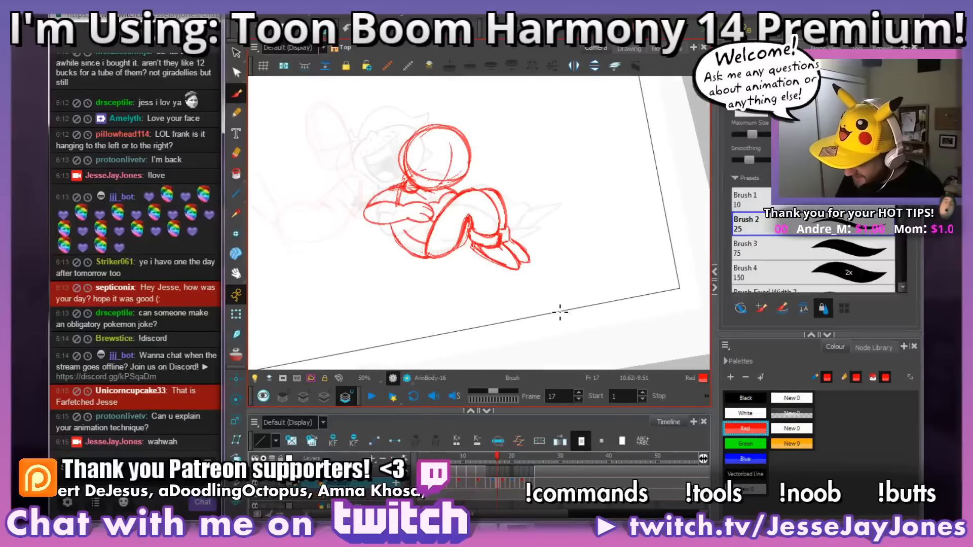
{"action": "key", "text": "f"}
{"action": "key", "text": "g"}
{"action": "key", "text": "g"}
{"action": "key", "text": "f"}
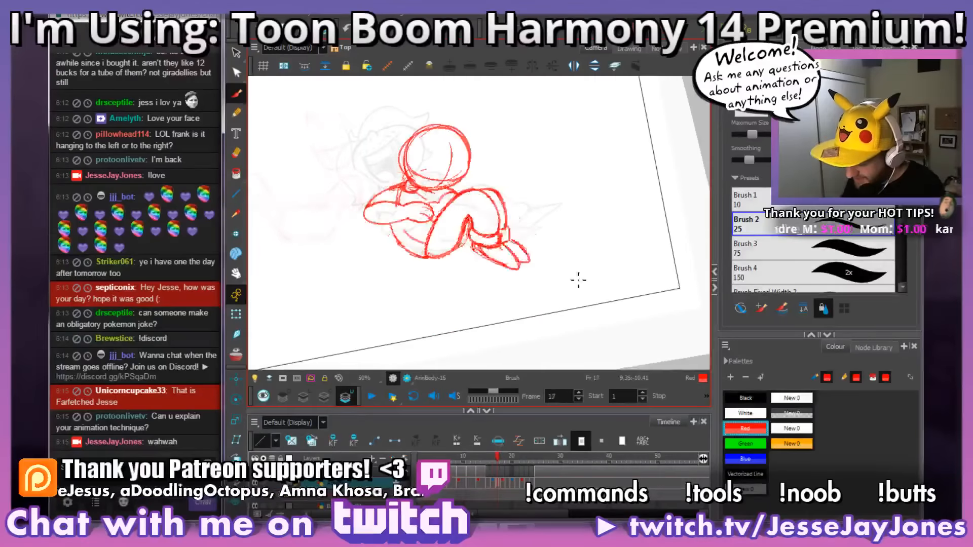
{"action": "key", "text": "g"}
{"action": "key", "text": "f"}
{"action": "scroll", "coordinate": [431, 248], "scroll_direction": "up", "scroll_amount": 4}
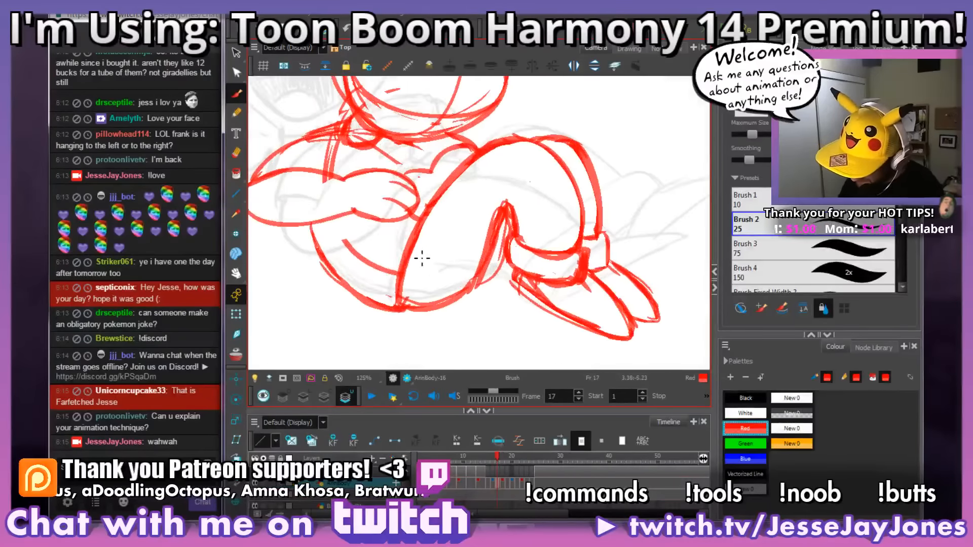
{"action": "mouse_move", "coordinate": [395, 277]}
{"action": "left_mouse_down"}
{"action": "mouse_move", "coordinate": [362, 266]}
{"action": "mouse_move", "coordinate": [355, 238]}
{"action": "left_mouse_up"}
{"action": "scroll", "coordinate": [462, 311], "scroll_direction": "down", "scroll_amount": 3}
{"action": "key", "text": "alt+b"}
{"action": "key", "text": "1"}
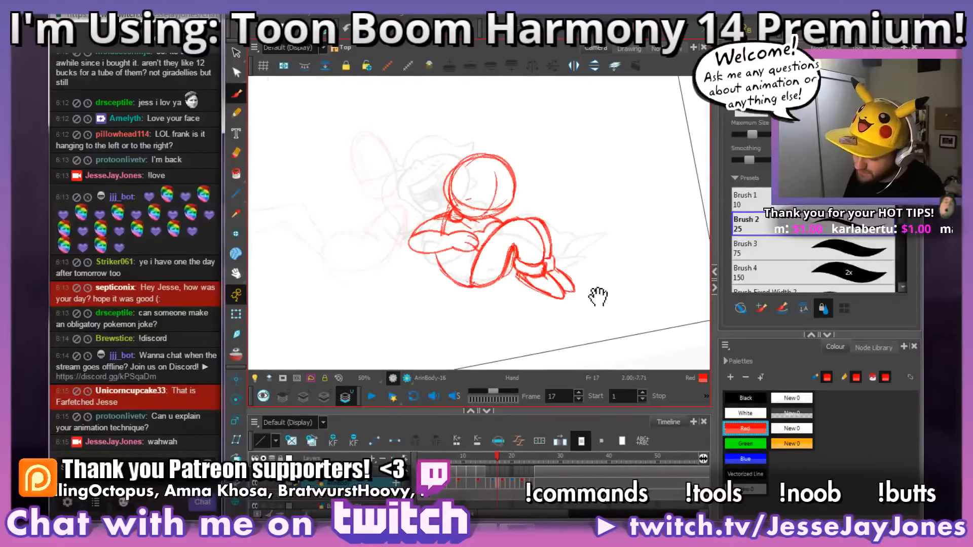
Step: Switch to the Black colour and handwrite "1. thumb/storyboard" in the empty space beside the character on frame 17
{"action": "left_click_drag", "start_coordinate": [598, 294], "coordinate": [583, 306]}
{"action": "left_click", "coordinate": [751, 401]}
{"action": "left_click_drag", "start_coordinate": [660, 310], "coordinate": [545, 283]}
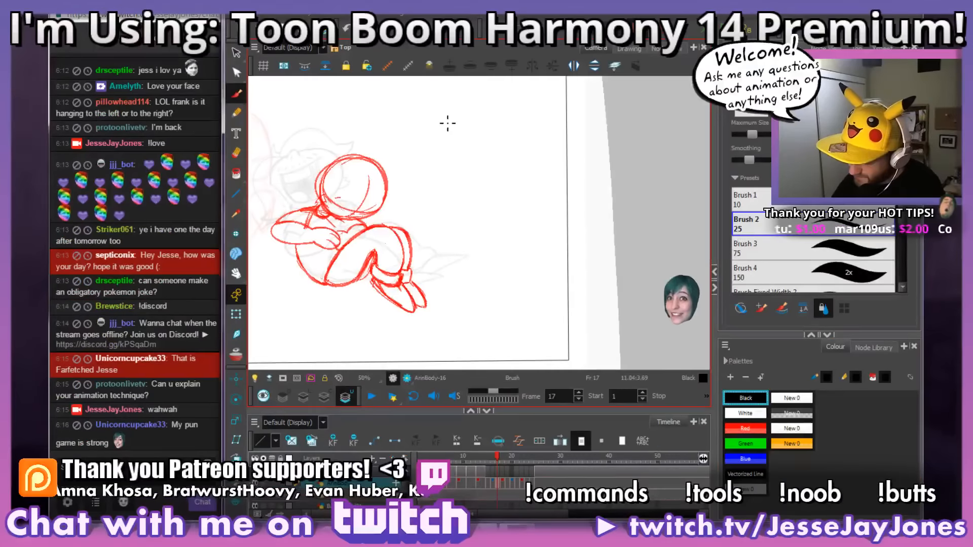
{"action": "left_click_drag", "start_coordinate": [450, 132], "coordinate": [449, 138]}
{"action": "mouse_move", "coordinate": [470, 114]}
{"action": "left_mouse_down"}
{"action": "mouse_move", "coordinate": [469, 136]}
{"action": "mouse_move", "coordinate": [479, 125]}
{"action": "left_mouse_up"}
{"action": "left_click_drag", "start_coordinate": [480, 110], "coordinate": [480, 115]}
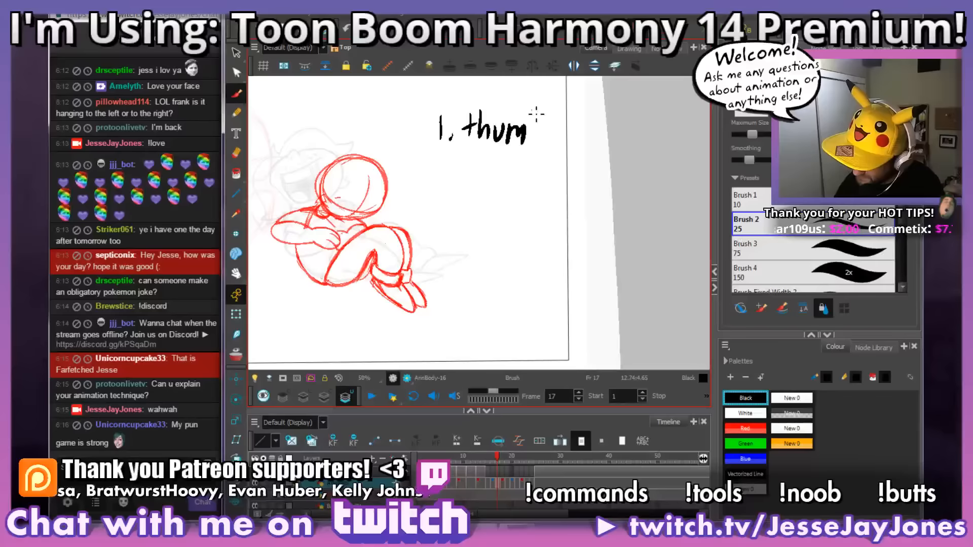
{"action": "left_click_drag", "start_coordinate": [563, 105], "coordinate": [542, 149]}
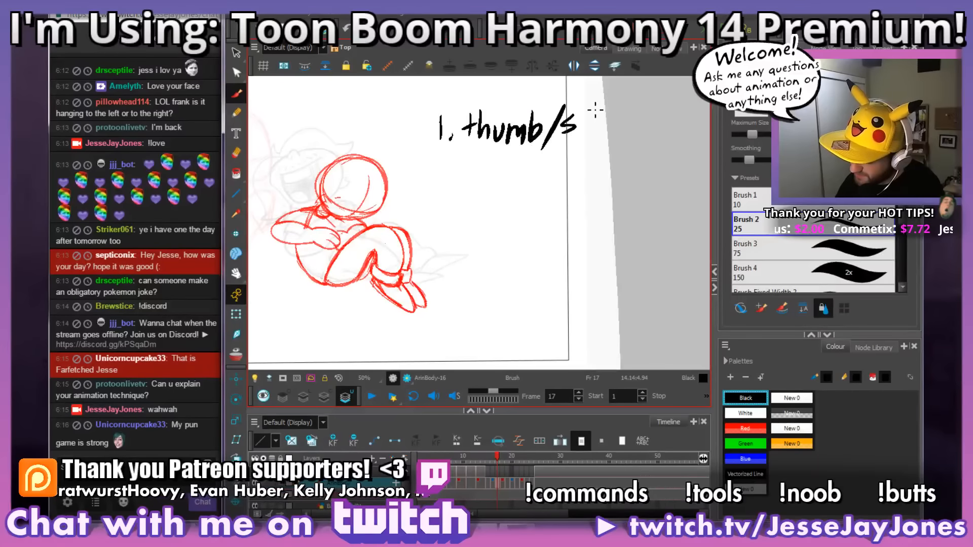
{"action": "left_click_drag", "start_coordinate": [605, 121], "coordinate": [628, 147]}
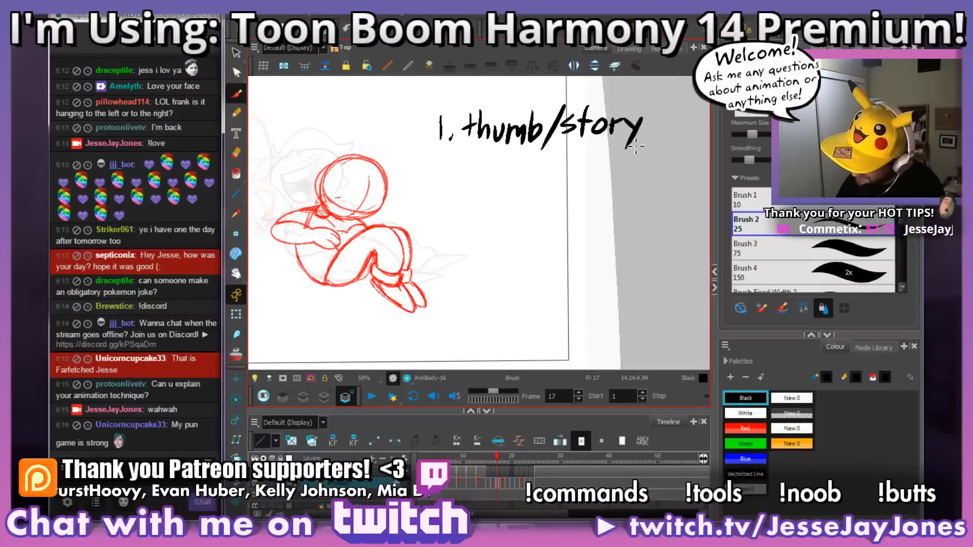
{"action": "mouse_move", "coordinate": [668, 116]}
{"action": "left_mouse_down"}
{"action": "mouse_move", "coordinate": [612, 128]}
{"action": "mouse_move", "coordinate": [591, 147]}
{"action": "mouse_move", "coordinate": [619, 135]}
{"action": "mouse_move", "coordinate": [680, 150]}
{"action": "left_mouse_up"}
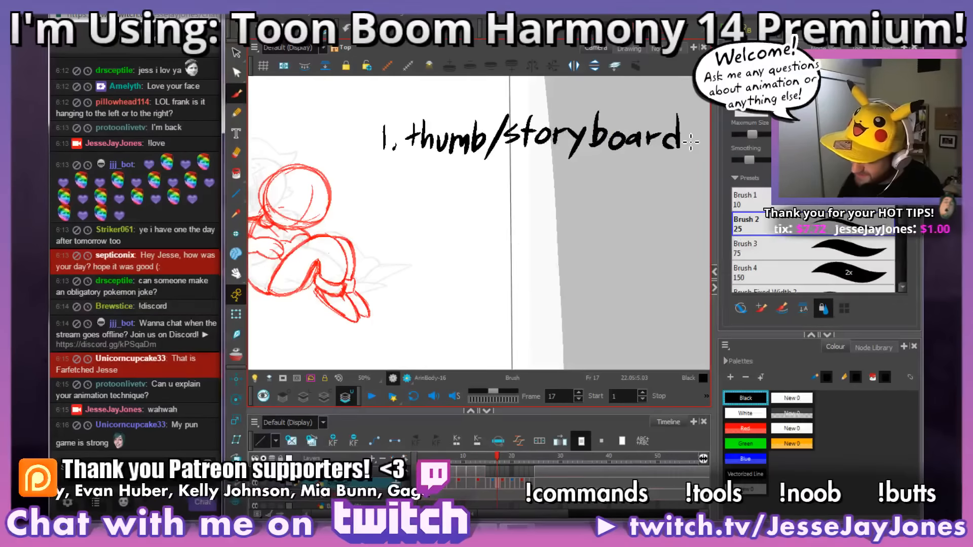
Step: Temporarily reveal the black storyboard sketch of the two laughing characters in place of the rough drawing, then restore the rough
{"action": "left_click_drag", "start_coordinate": [643, 223], "coordinate": [631, 225]}
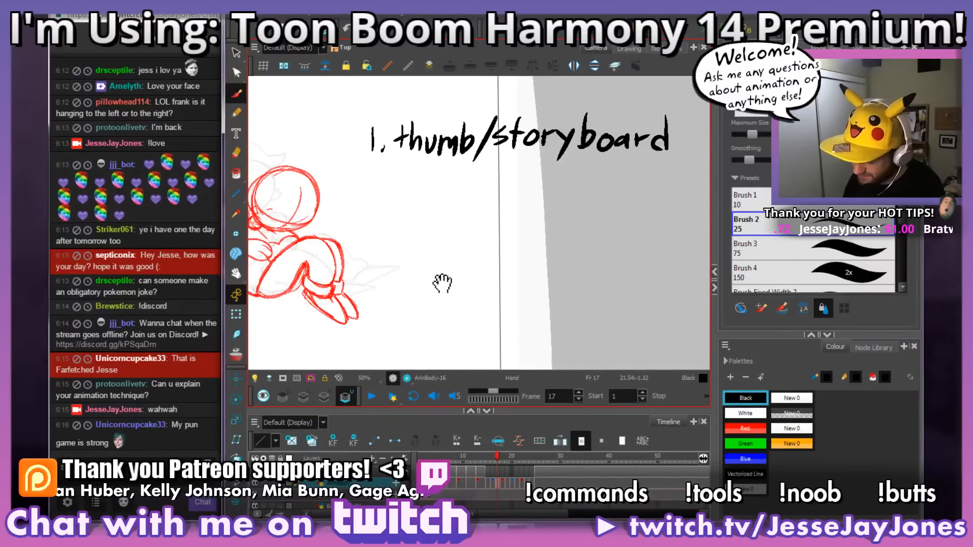
{"action": "left_click_drag", "start_coordinate": [442, 283], "coordinate": [599, 263]}
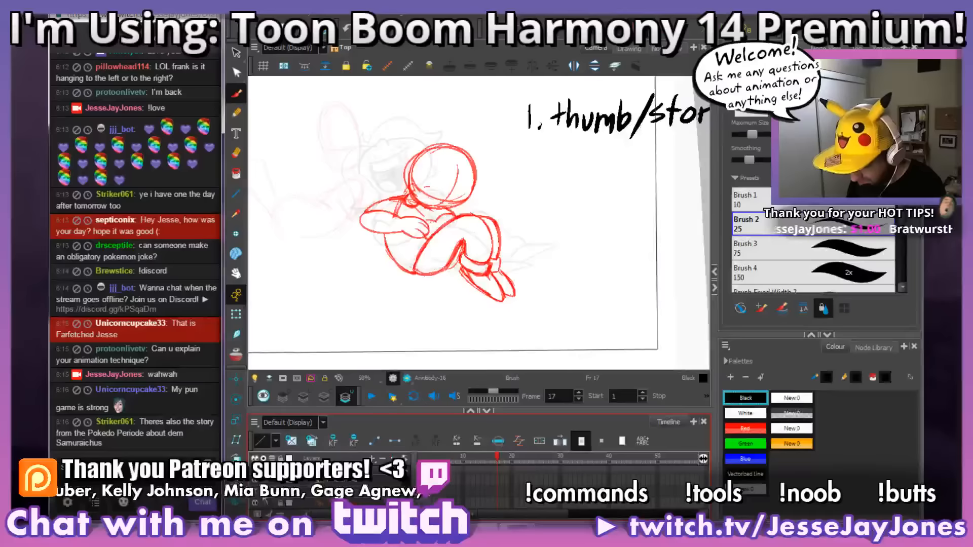
{"action": "left_click", "coordinate": [262, 504]}
{"action": "left_click_drag", "start_coordinate": [432, 256], "coordinate": [542, 283]}
{"action": "key", "text": "1"}
{"action": "key", "text": "1"}
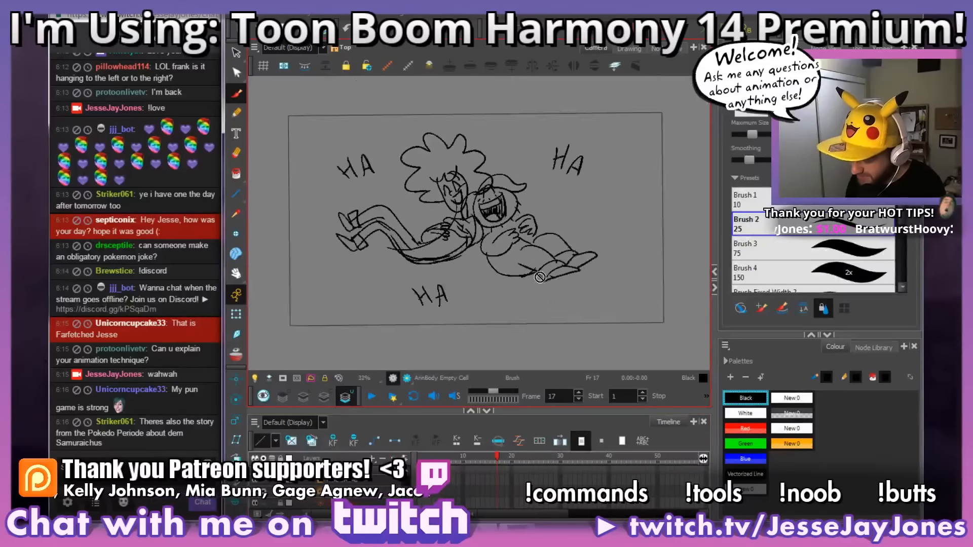
{"action": "key", "text": "2"}
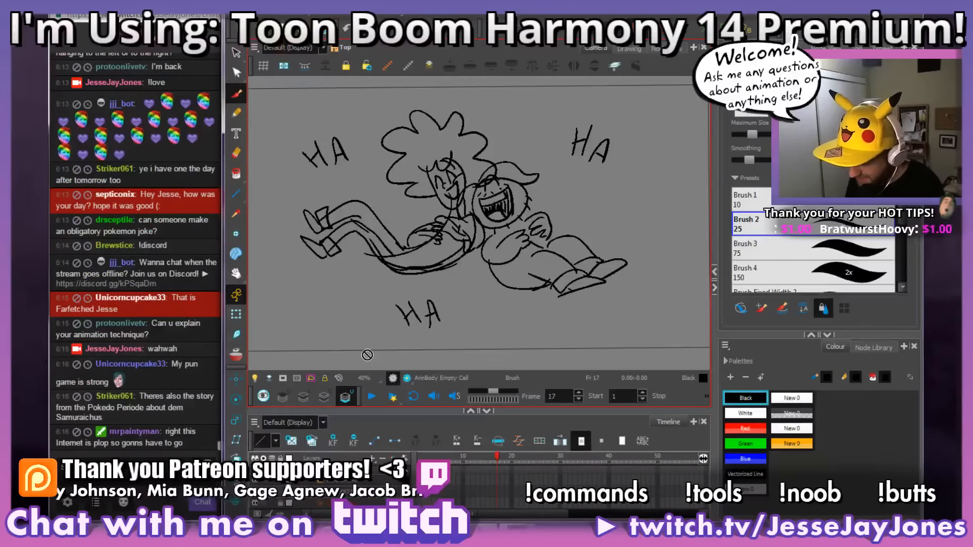
{"action": "left_click", "coordinate": [264, 496]}
{"action": "scroll", "coordinate": [264, 496], "scroll_direction": "up", "scroll_amount": 5}
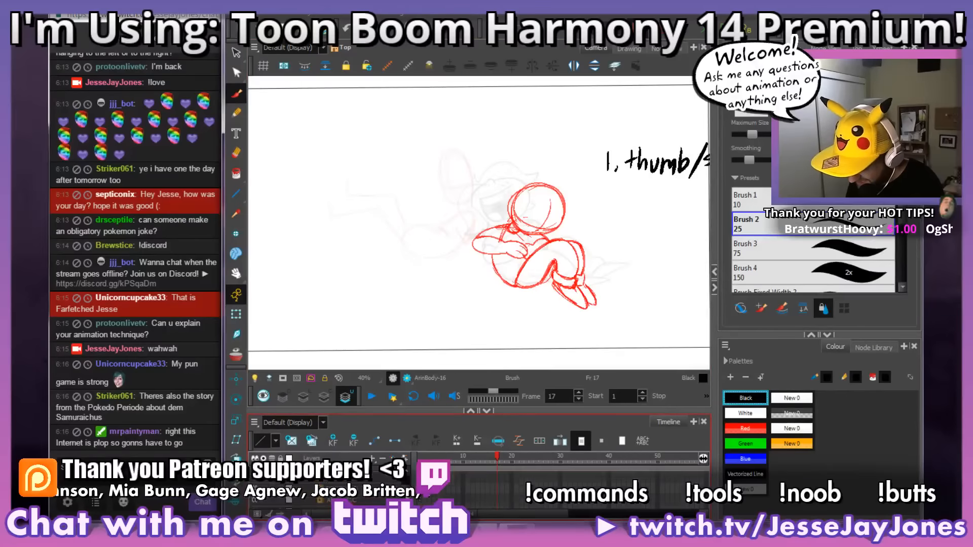
Step: Handwrite "2. rough" beneath the first list entry and underline the word "rough"
{"action": "key", "text": "space"}
{"action": "left_click_drag", "start_coordinate": [681, 248], "coordinate": [446, 261]}
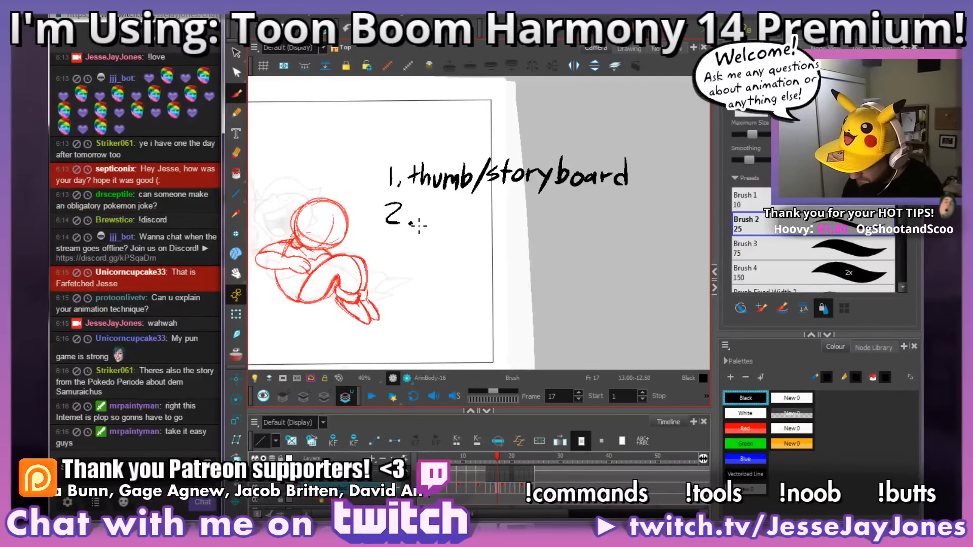
{"action": "left_click", "coordinate": [411, 224]}
{"action": "key", "text": "space"}
{"action": "left_click_drag", "start_coordinate": [501, 310], "coordinate": [558, 306]}
{"action": "mouse_move", "coordinate": [556, 235]}
{"action": "left_mouse_down"}
{"action": "mouse_move", "coordinate": [513, 236]}
{"action": "mouse_move", "coordinate": [487, 222]}
{"action": "mouse_move", "coordinate": [494, 233]}
{"action": "mouse_move", "coordinate": [516, 223]}
{"action": "left_mouse_up"}
{"action": "left_click_drag", "start_coordinate": [435, 227], "coordinate": [524, 225]}
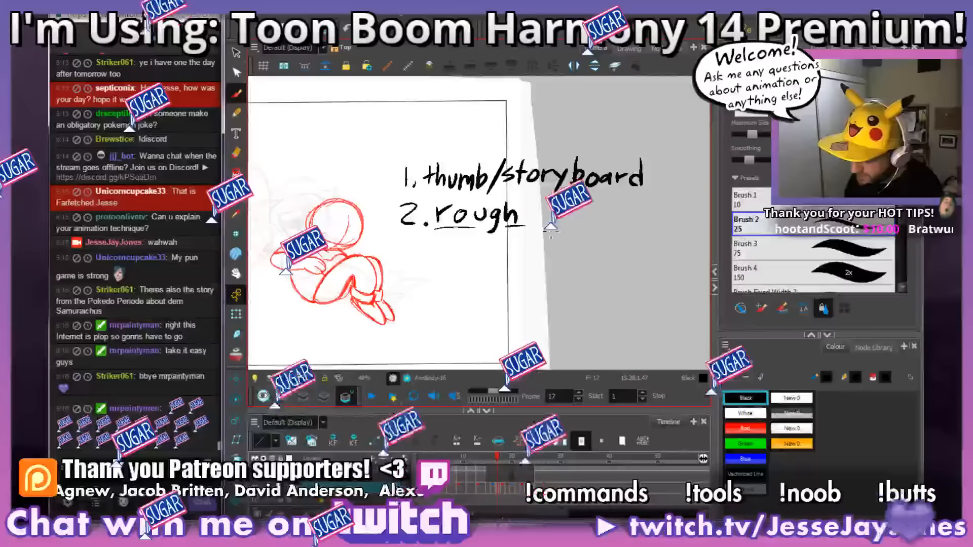
Step: Handwrite "3. tie down" as the third list entry and draw curved arrows linking it with "rough"
{"action": "mouse_move", "coordinate": [452, 242]}
{"action": "left_mouse_down"}
{"action": "mouse_move", "coordinate": [450, 264]}
{"action": "mouse_move", "coordinate": [464, 251]}
{"action": "left_mouse_up"}
{"action": "mouse_move", "coordinate": [523, 251]}
{"action": "left_mouse_down"}
{"action": "mouse_move", "coordinate": [529, 266]}
{"action": "mouse_move", "coordinate": [536, 251]}
{"action": "mouse_move", "coordinate": [575, 245]}
{"action": "left_mouse_up"}
{"action": "left_click_drag", "start_coordinate": [558, 282], "coordinate": [595, 272]}
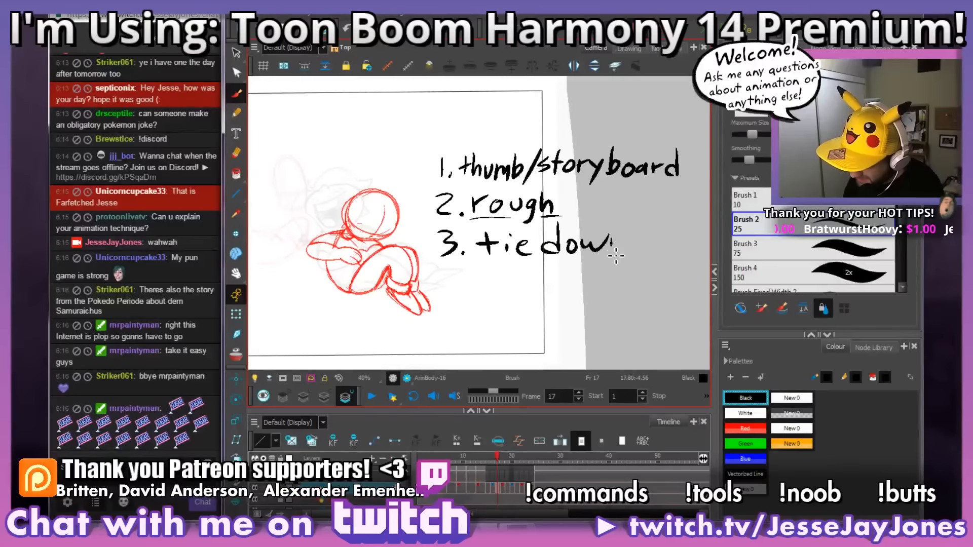
{"action": "left_click_drag", "start_coordinate": [610, 240], "coordinate": [631, 253]}
{"action": "mouse_move", "coordinate": [575, 209]}
{"action": "left_mouse_down"}
{"action": "mouse_move", "coordinate": [593, 220]}
{"action": "mouse_move", "coordinate": [584, 229]}
{"action": "mouse_move", "coordinate": [607, 220]}
{"action": "mouse_move", "coordinate": [593, 230]}
{"action": "mouse_move", "coordinate": [595, 209]}
{"action": "mouse_move", "coordinate": [578, 216]}
{"action": "mouse_move", "coordinate": [596, 205]}
{"action": "left_mouse_up"}
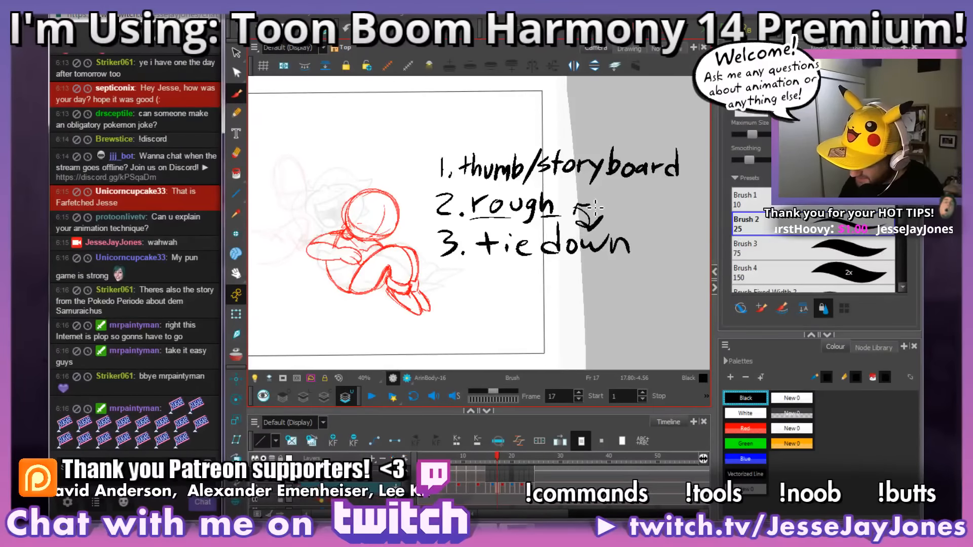
{"action": "left_click_drag", "start_coordinate": [592, 279], "coordinate": [540, 273]}
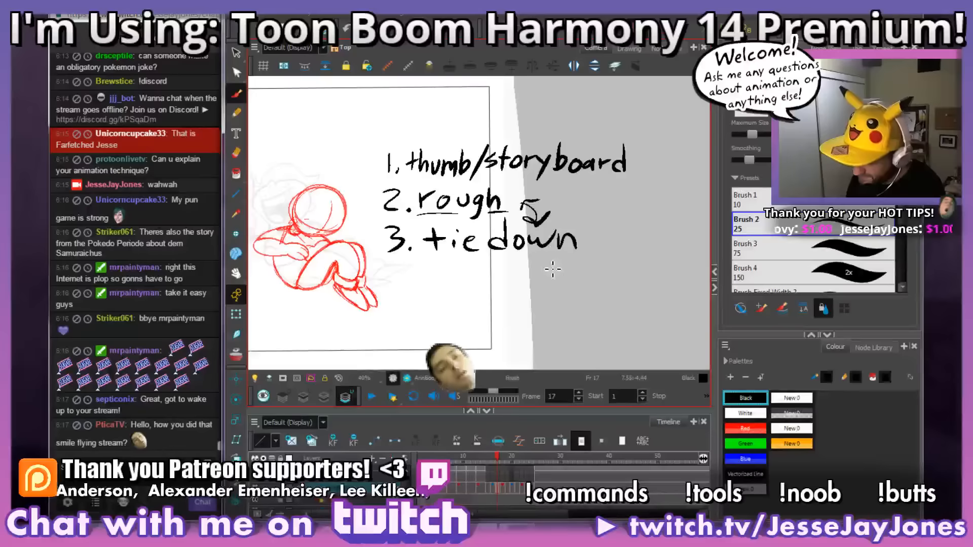
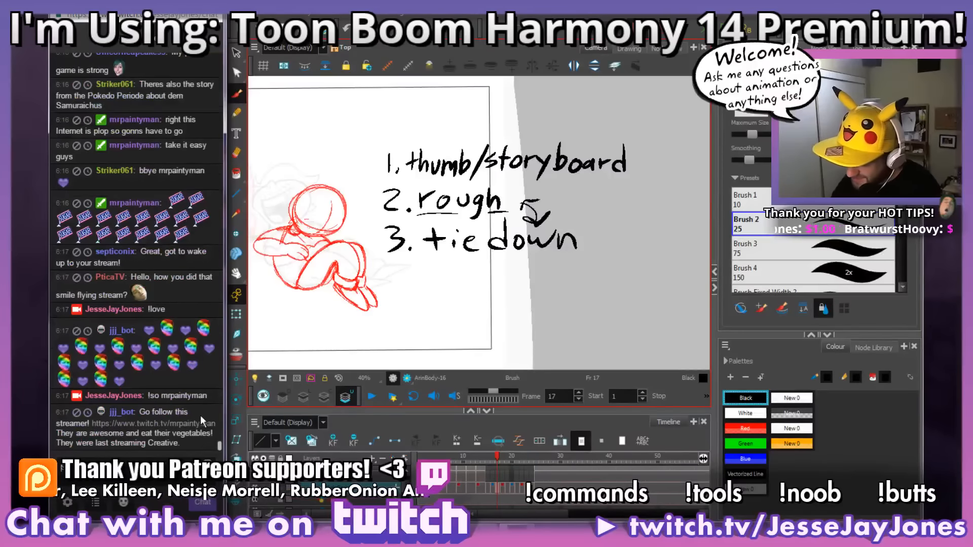
Step: Handwrite the list item "4. clean-up" in black beneath "3. tie down" on the canvas
{"action": "left_click_drag", "start_coordinate": [408, 200], "coordinate": [420, 196]}
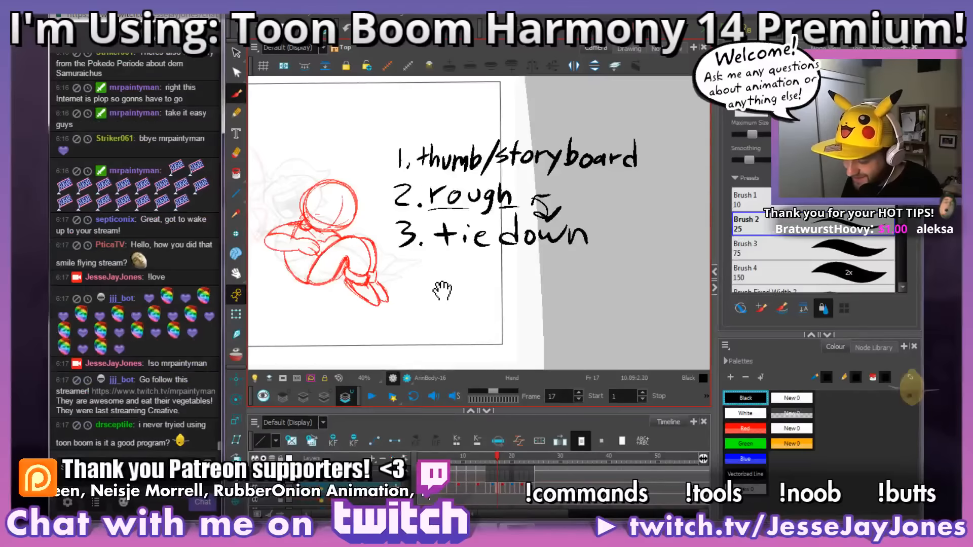
{"action": "left_click_drag", "start_coordinate": [373, 291], "coordinate": [385, 297]}
{"action": "left_click_drag", "start_coordinate": [447, 316], "coordinate": [411, 309]}
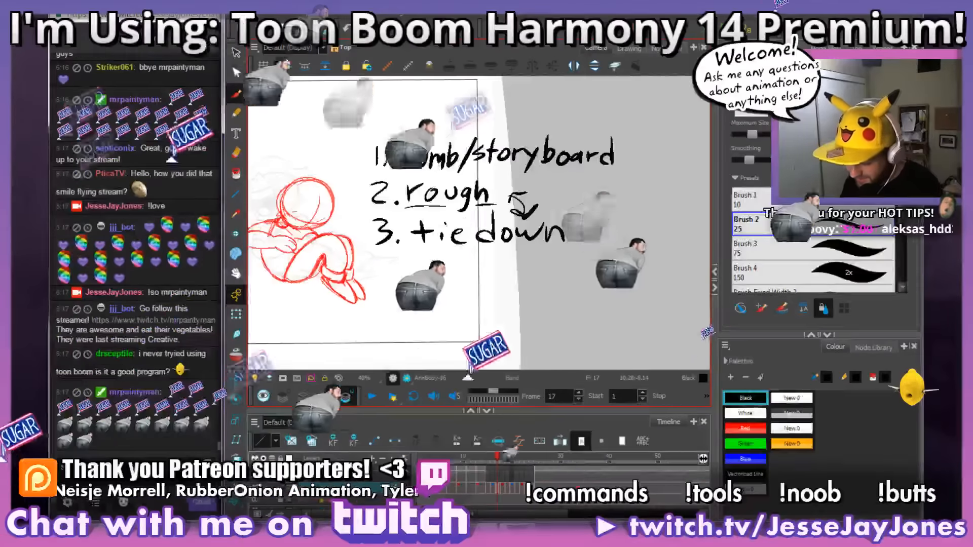
{"action": "mouse_move", "coordinate": [384, 255]}
{"action": "left_mouse_down"}
{"action": "mouse_move", "coordinate": [387, 278]}
{"action": "mouse_move", "coordinate": [426, 280]}
{"action": "left_mouse_up"}
{"action": "left_click", "coordinate": [397, 281]}
{"action": "mouse_move", "coordinate": [439, 257]}
{"action": "left_mouse_down"}
{"action": "mouse_move", "coordinate": [444, 283]}
{"action": "mouse_move", "coordinate": [526, 269]}
{"action": "mouse_move", "coordinate": [537, 270]}
{"action": "mouse_move", "coordinate": [538, 287]}
{"action": "mouse_move", "coordinate": [553, 275]}
{"action": "mouse_move", "coordinate": [505, 273]}
{"action": "mouse_move", "coordinate": [614, 285]}
{"action": "left_mouse_up"}
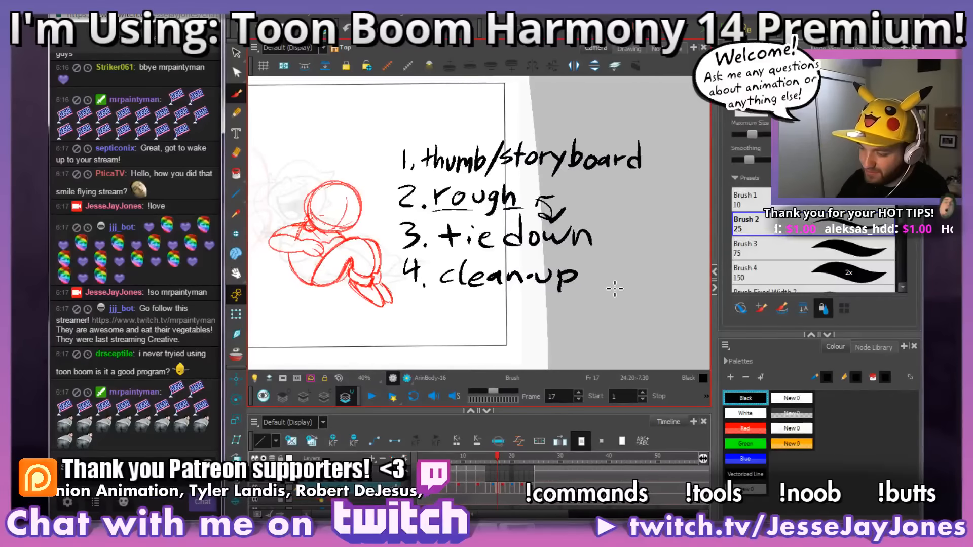
Step: Select the whole handwritten list of animation stages and delete it from the frame 17 drawing
{"action": "key", "text": "alt+s"}
{"action": "mouse_move", "coordinate": [417, 303]}
{"action": "left_mouse_down"}
{"action": "mouse_move", "coordinate": [400, 288]}
{"action": "mouse_move", "coordinate": [391, 139]}
{"action": "mouse_move", "coordinate": [680, 229]}
{"action": "mouse_move", "coordinate": [565, 319]}
{"action": "left_mouse_up"}
{"action": "key", "text": "Delete"}
Step: Compare frame 17 with frame 16 and remove the stray line at the shoulder on frame 17
{"action": "mouse_move", "coordinate": [408, 272]}
{"action": "left_mouse_down"}
{"action": "mouse_move", "coordinate": [446, 278]}
{"action": "mouse_move", "coordinate": [503, 265]}
{"action": "left_mouse_up"}
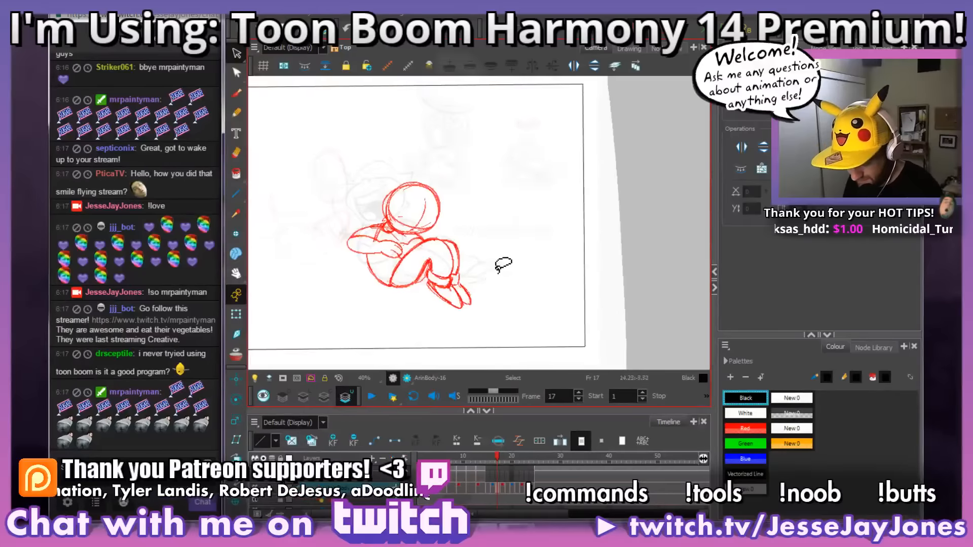
{"action": "scroll", "coordinate": [503, 264], "scroll_direction": "up", "scroll_amount": 3}
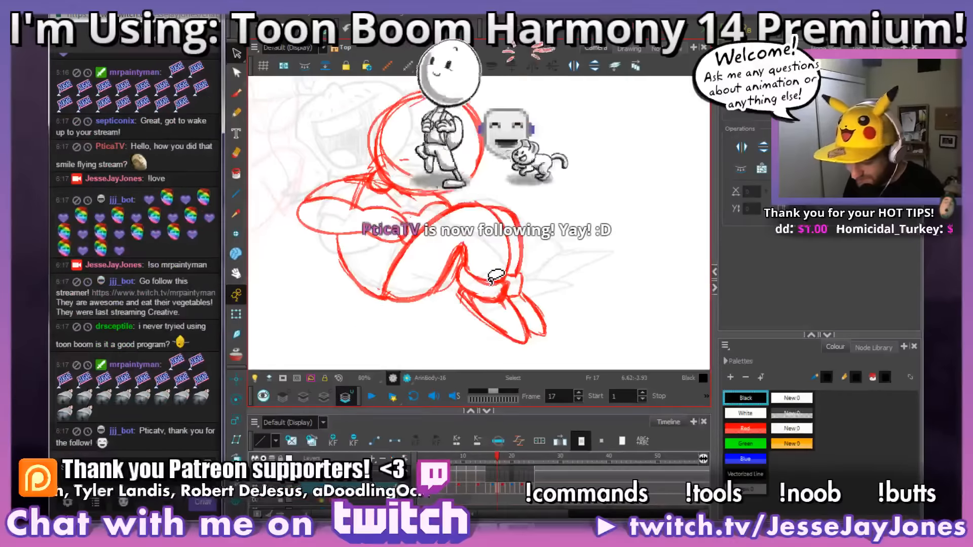
{"action": "left_click_drag", "start_coordinate": [496, 276], "coordinate": [568, 276]}
{"action": "key", "text": "comma"}
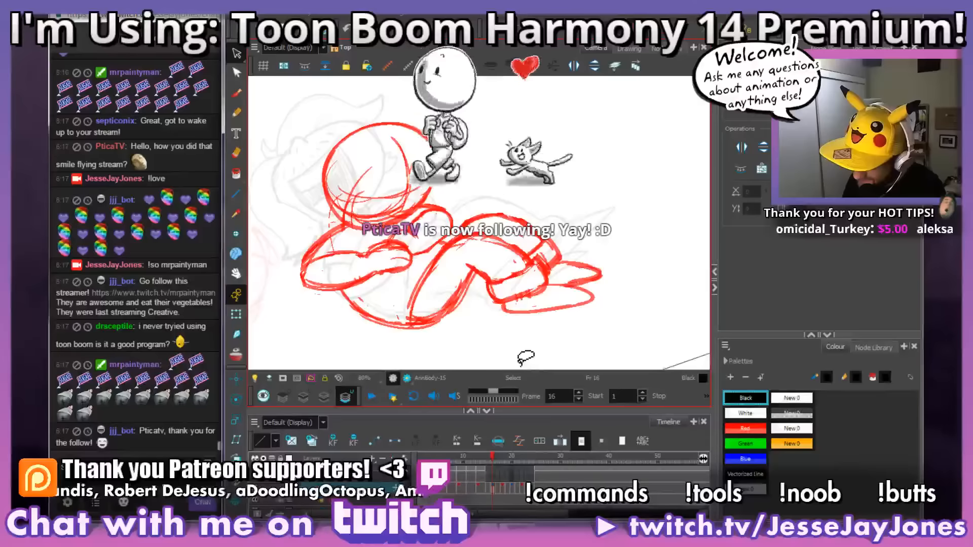
{"action": "key", "text": "period"}
{"action": "left_click", "coordinate": [238, 94]}
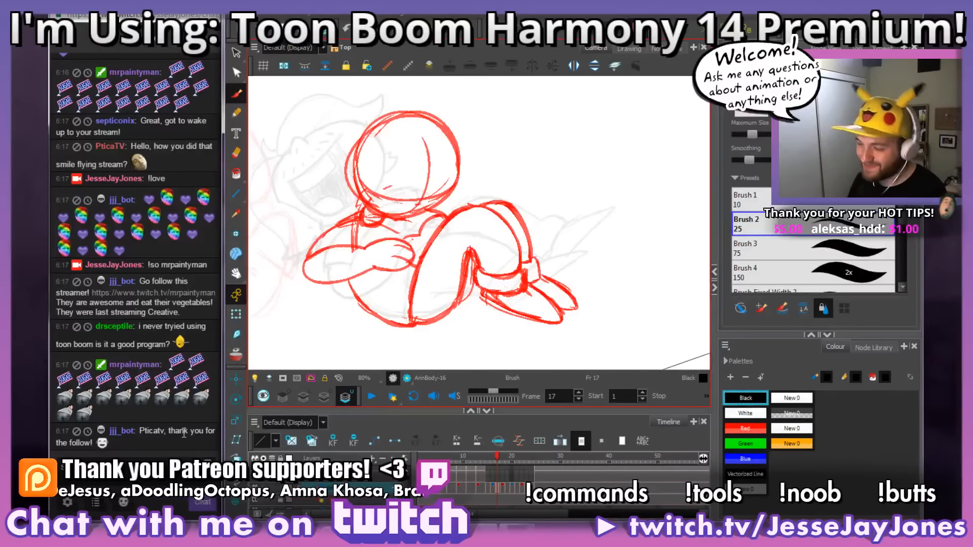
{"action": "left_click_drag", "start_coordinate": [412, 193], "coordinate": [430, 189]}
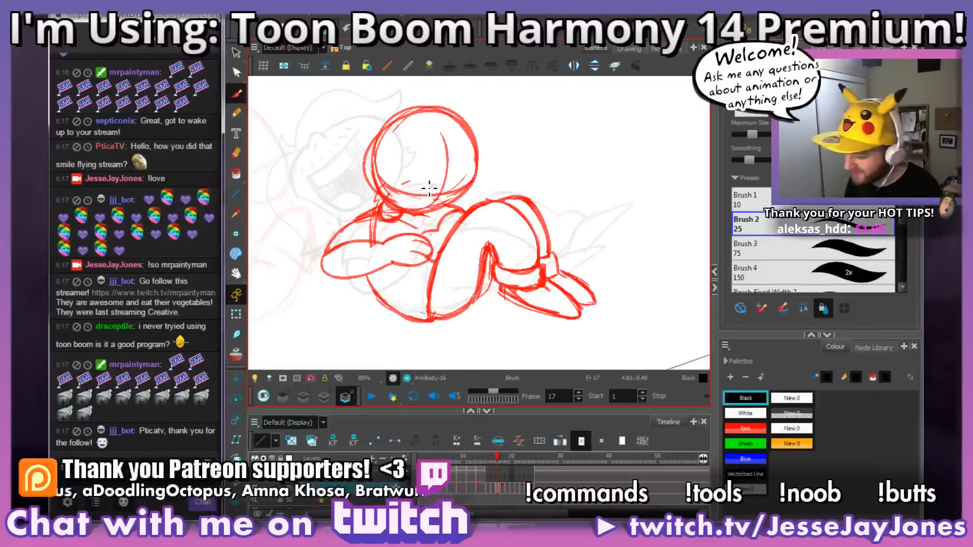
{"action": "left_click_drag", "start_coordinate": [568, 257], "coordinate": [563, 271]}
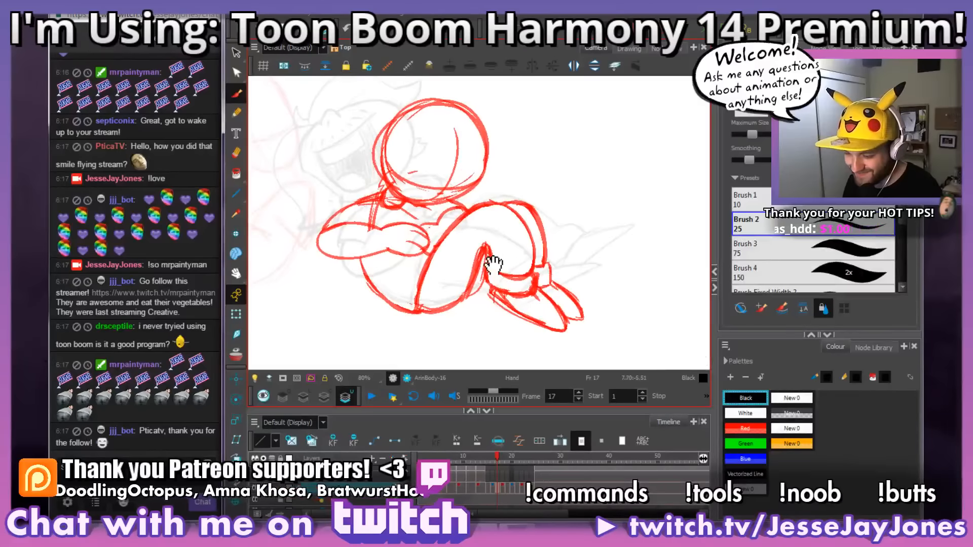
{"action": "mouse_move", "coordinate": [511, 242]}
{"action": "left_mouse_down"}
{"action": "mouse_move", "coordinate": [494, 263]}
{"action": "mouse_move", "coordinate": [506, 271]}
{"action": "left_mouse_up"}
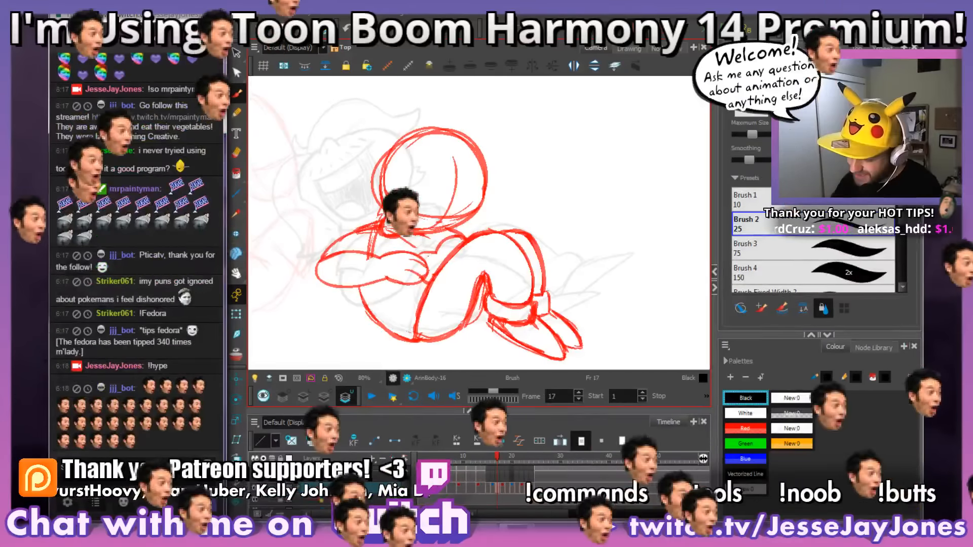
{"action": "left_click_drag", "start_coordinate": [437, 305], "coordinate": [466, 293]}
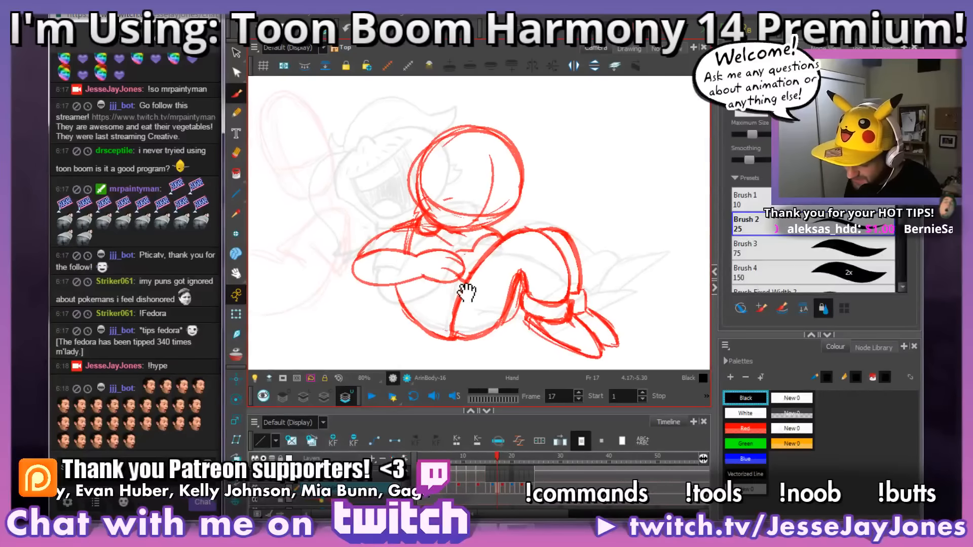
{"action": "left_click_drag", "start_coordinate": [409, 249], "coordinate": [405, 234]}
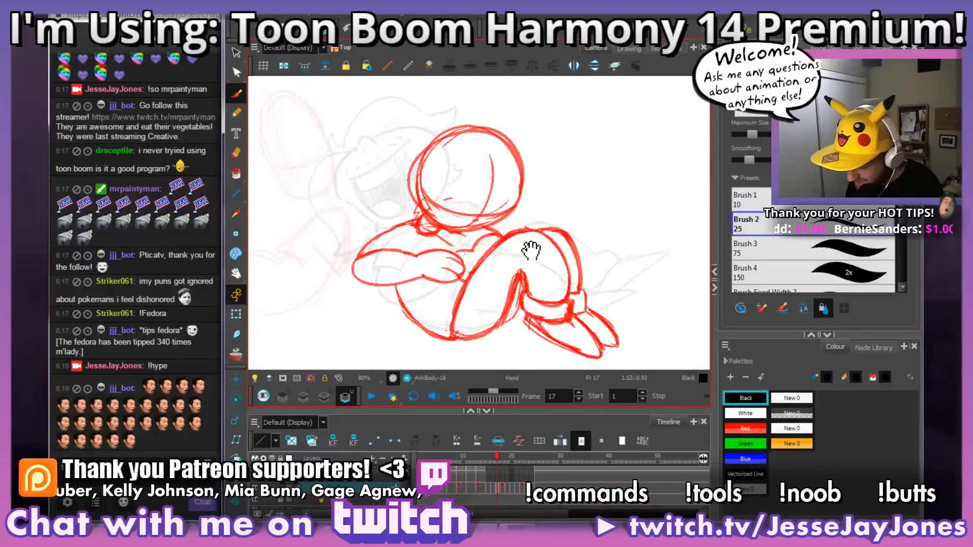
{"action": "mouse_move", "coordinate": [530, 251]}
{"action": "left_mouse_down"}
{"action": "mouse_move", "coordinate": [544, 252]}
{"action": "mouse_move", "coordinate": [526, 243]}
{"action": "mouse_move", "coordinate": [539, 249]}
{"action": "left_mouse_up"}
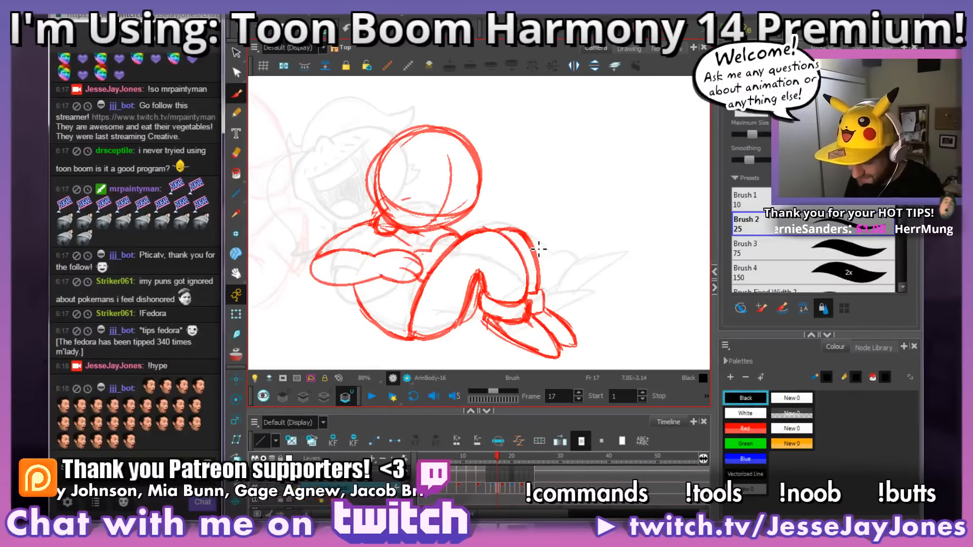
Step: Open the user card of the chatter who mentioned ignored puns, browse their past messages and close it
{"action": "left_click_drag", "start_coordinate": [194, 281], "coordinate": [56, 281]}
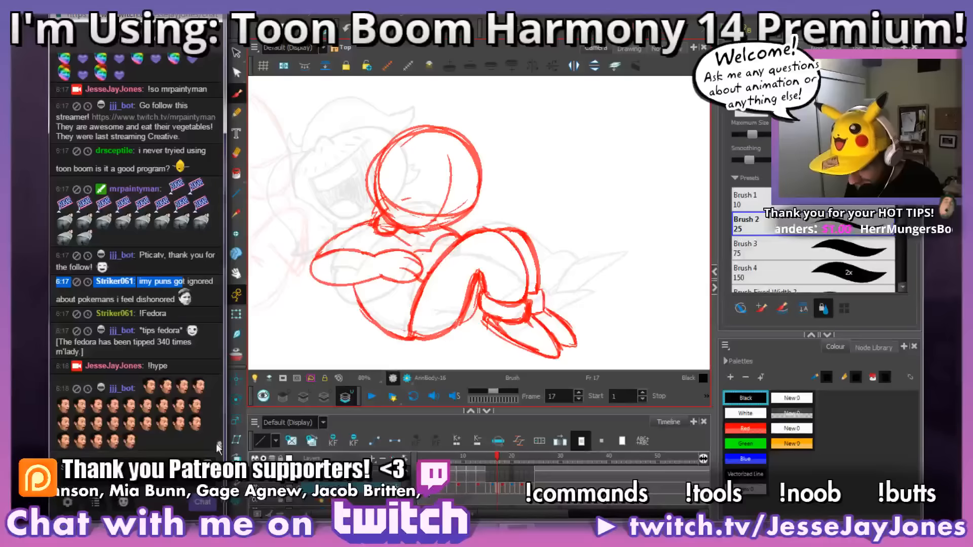
{"action": "mouse_move", "coordinate": [219, 449]}
{"action": "left_mouse_down"}
{"action": "mouse_move", "coordinate": [219, 438]}
{"action": "mouse_move", "coordinate": [218, 456]}
{"action": "left_mouse_up"}
{"action": "left_click", "coordinate": [114, 282]}
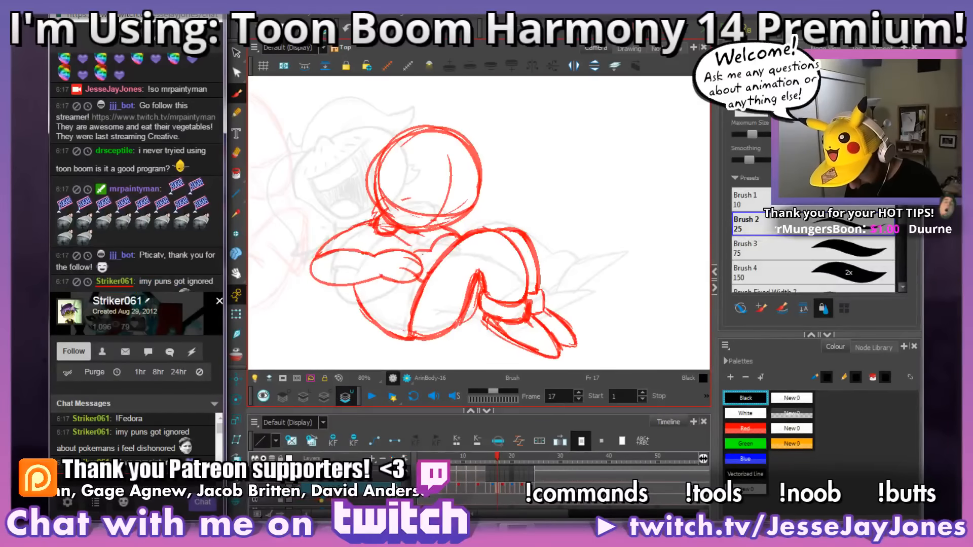
{"action": "scroll", "coordinate": [221, 442], "scroll_direction": "down", "scroll_amount": 3}
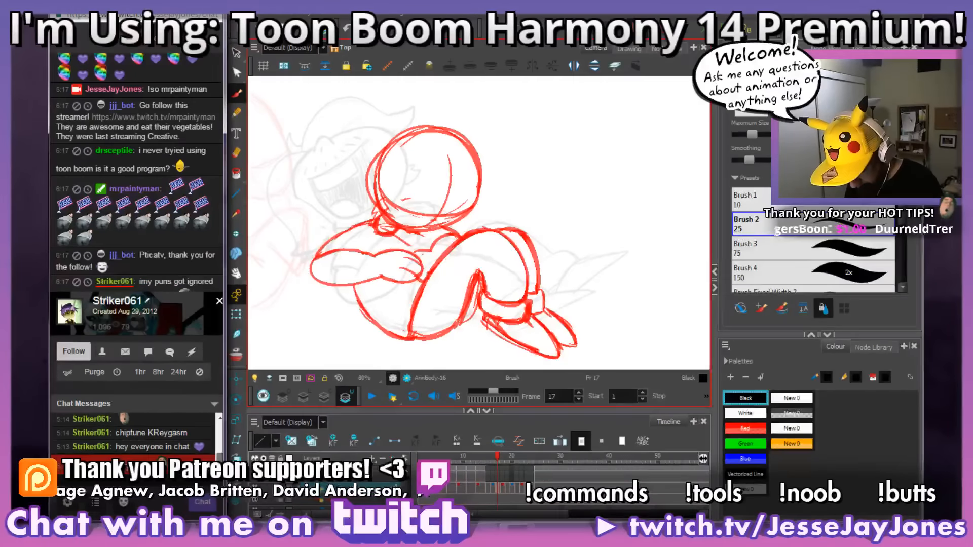
{"action": "mouse_move", "coordinate": [220, 440]}
{"action": "left_mouse_down"}
{"action": "mouse_move", "coordinate": [218, 427]}
{"action": "mouse_move", "coordinate": [216, 437]}
{"action": "left_mouse_up"}
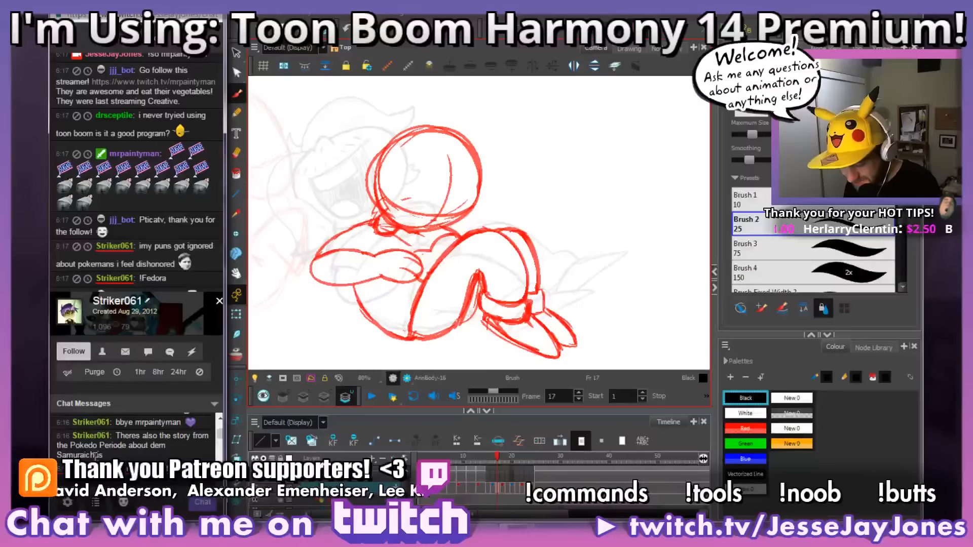
{"action": "left_click_drag", "start_coordinate": [221, 430], "coordinate": [220, 442]}
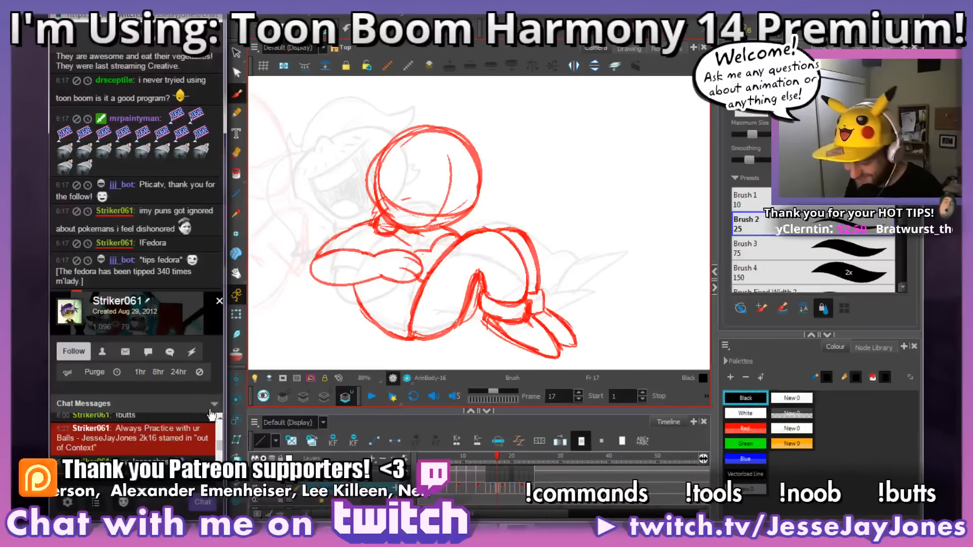
{"action": "left_click", "coordinate": [219, 300]}
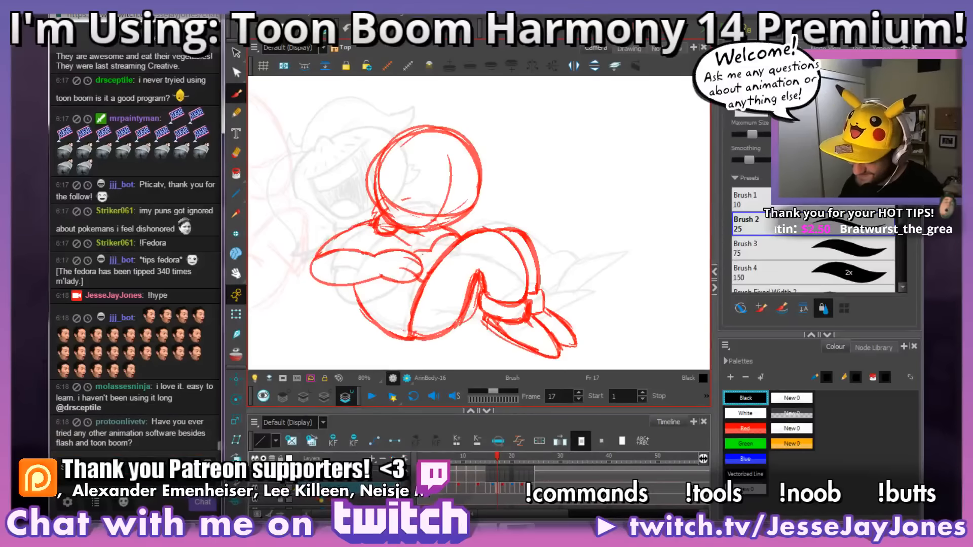
Step: Flip back and forth through frames 14 to 18 to examine how the rough body poses flow
{"action": "left_click_drag", "start_coordinate": [584, 262], "coordinate": [531, 276]}
{"action": "left_click_drag", "start_coordinate": [460, 330], "coordinate": [482, 307]}
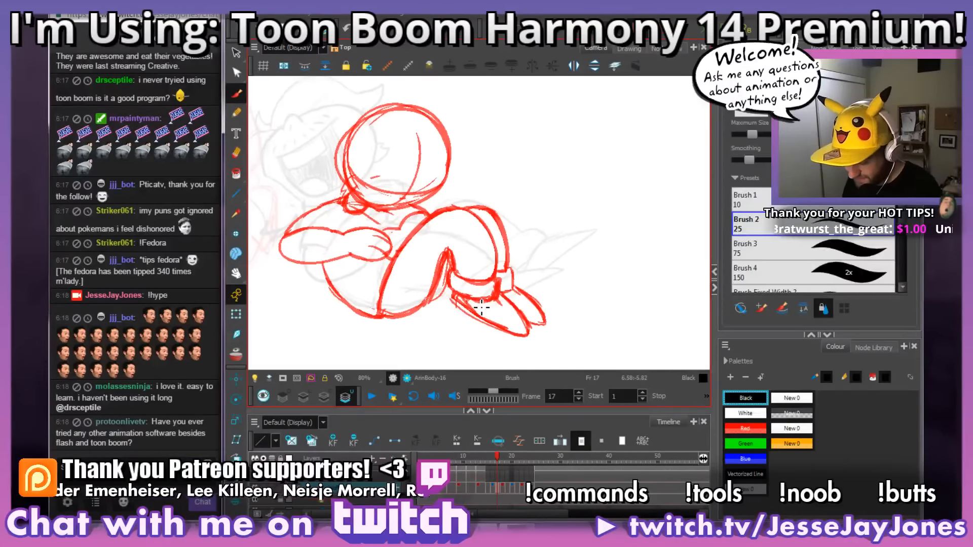
{"action": "key", "text": "comma"}
{"action": "key", "text": "period"}
{"action": "key", "text": "comma"}
{"action": "key", "text": "period"}
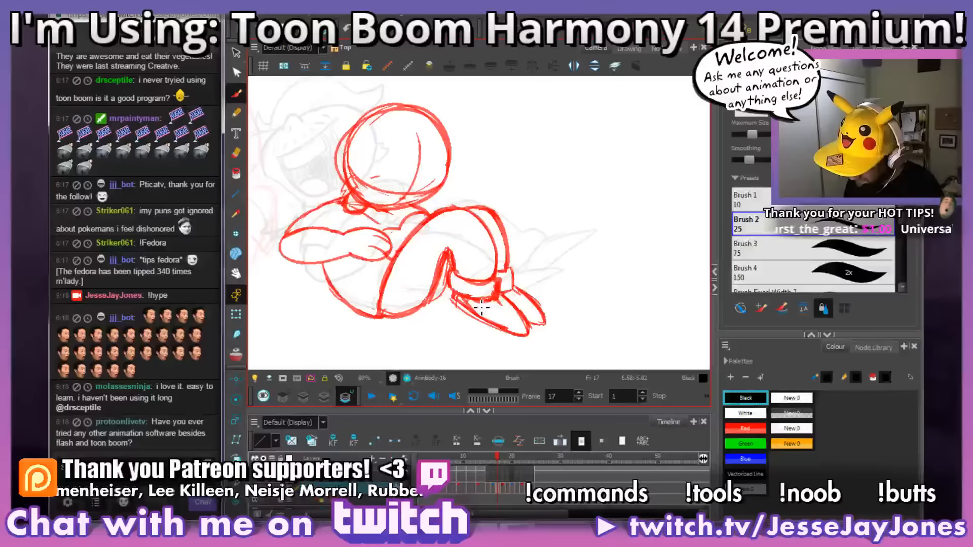
{"action": "key", "text": "comma"}
{"action": "key", "text": "comma"}
{"action": "key", "text": "comma"}
{"action": "key", "text": "comma"}
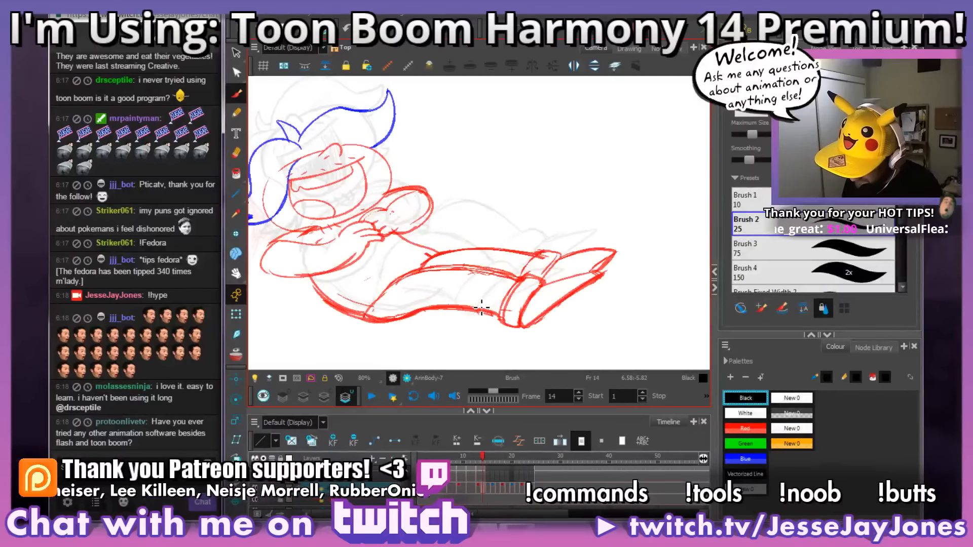
{"action": "key", "text": "period"}
{"action": "key", "text": "period"}
{"action": "key", "text": "period"}
{"action": "key", "text": "comma"}
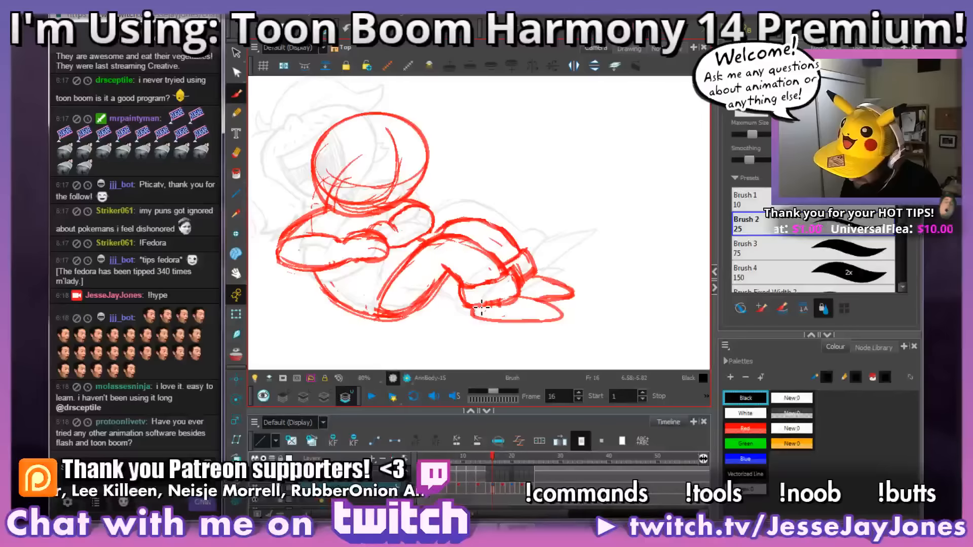
{"action": "key", "text": "period"}
{"action": "key", "text": "period"}
{"action": "key", "text": "comma"}
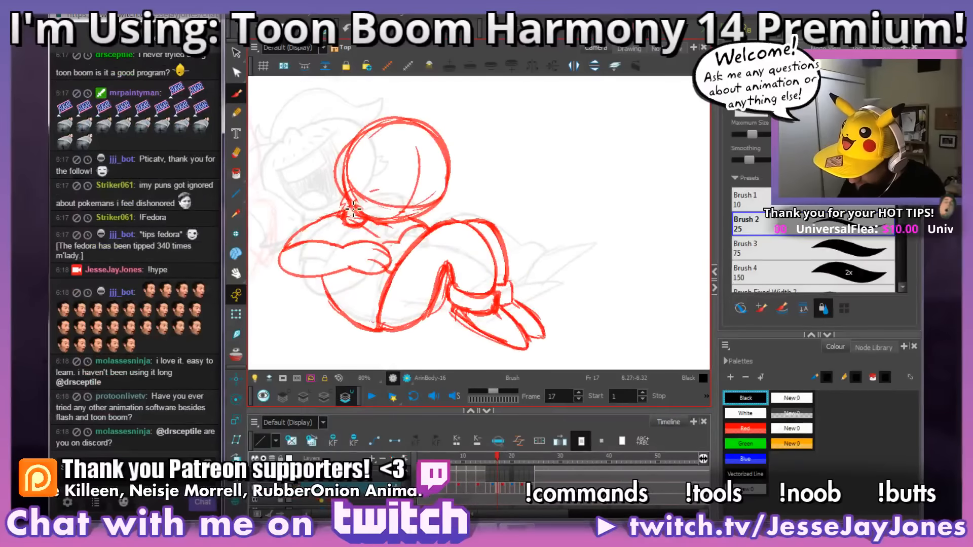
Step: Rework the neckline under the head on frame 17, undoing the black strokes and redrawing the line in red
{"action": "left_click_drag", "start_coordinate": [347, 205], "coordinate": [356, 224]}
{"action": "key", "text": "ctrl+z"}
{"action": "key", "text": "ctrl+z"}
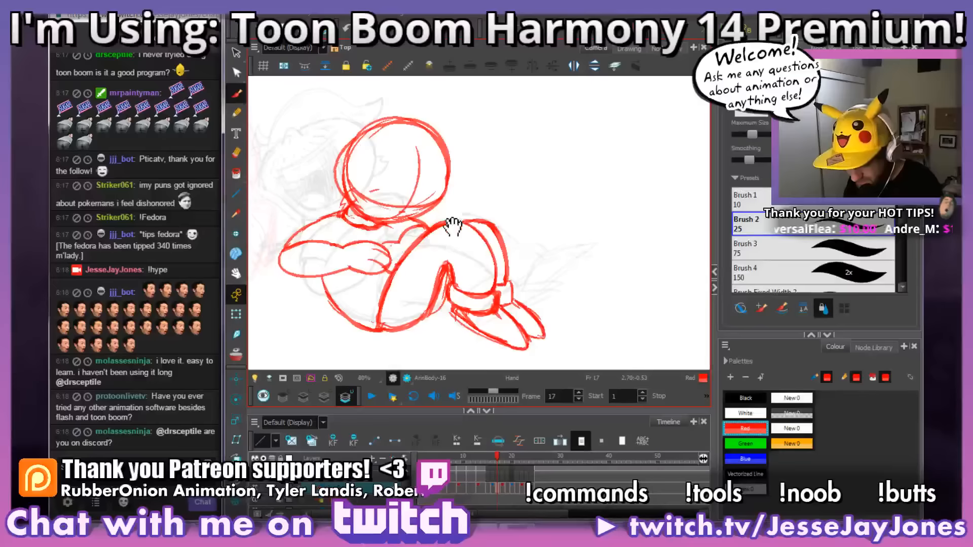
Step: Go to frame 18 and tidy the rough neck lines where the head meets the shoulder
{"action": "left_click_drag", "start_coordinate": [455, 226], "coordinate": [452, 240]}
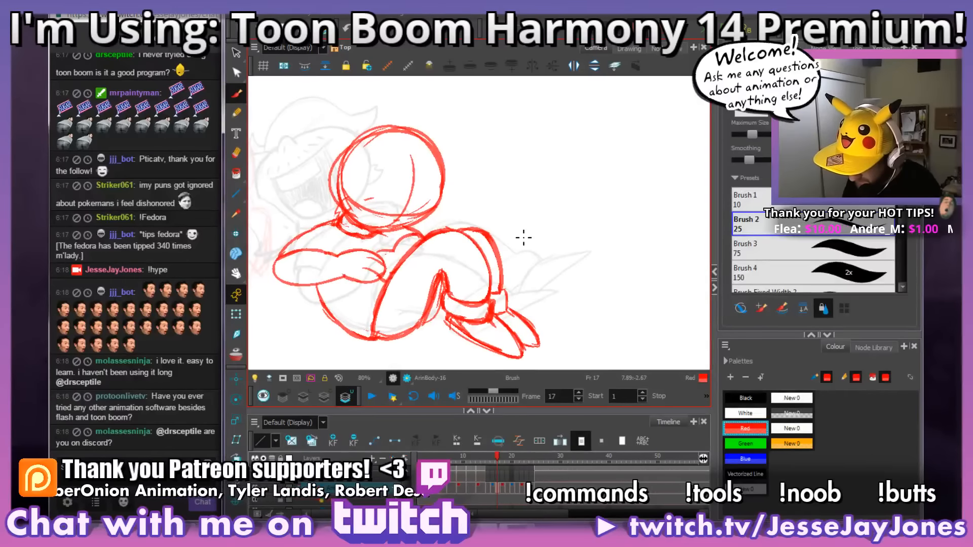
{"action": "key", "text": "."}
{"action": "key", "text": "."}
{"action": "key", "text": "."}
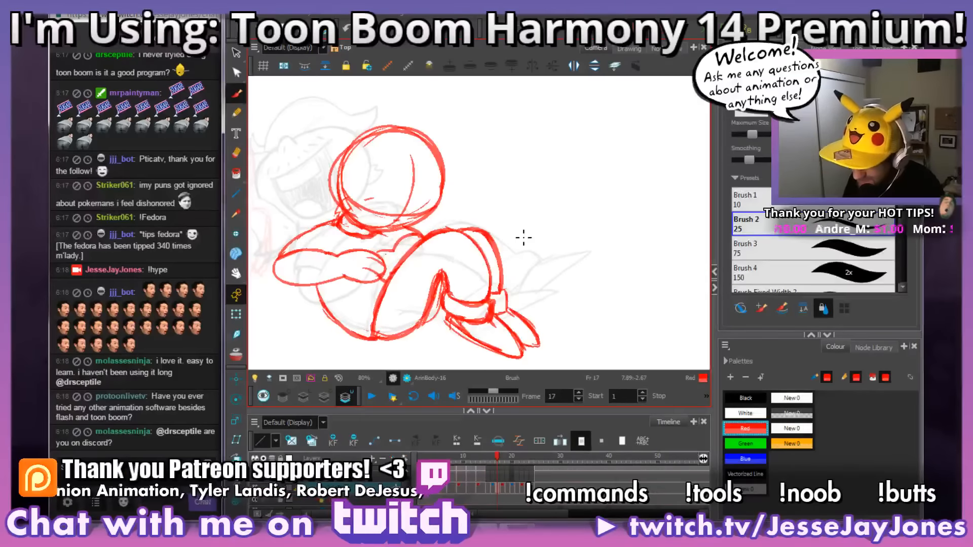
{"action": "key", "text": "."}
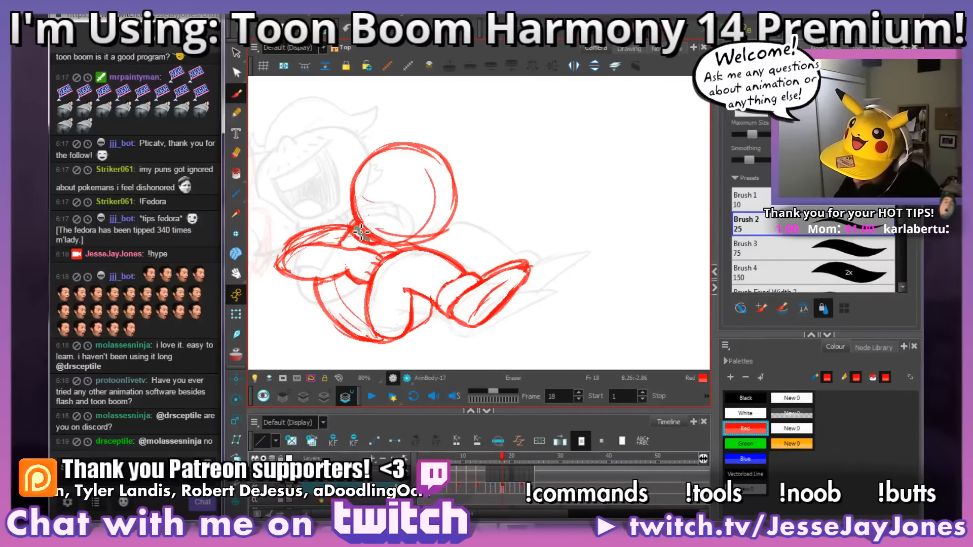
{"action": "key", "text": "alt+b"}
{"action": "left_click_drag", "start_coordinate": [442, 207], "coordinate": [456, 210]}
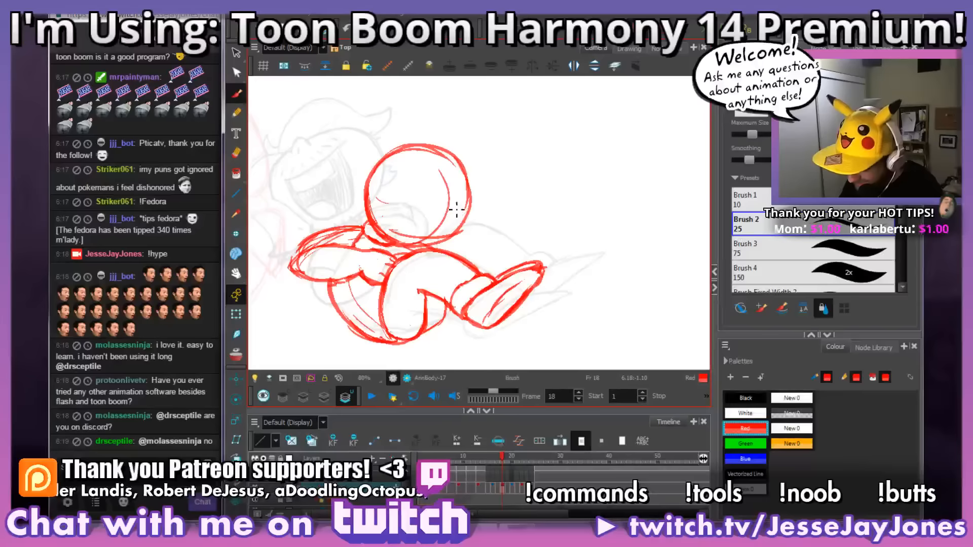
{"action": "key", "text": "."}
{"action": "key", "text": "."}
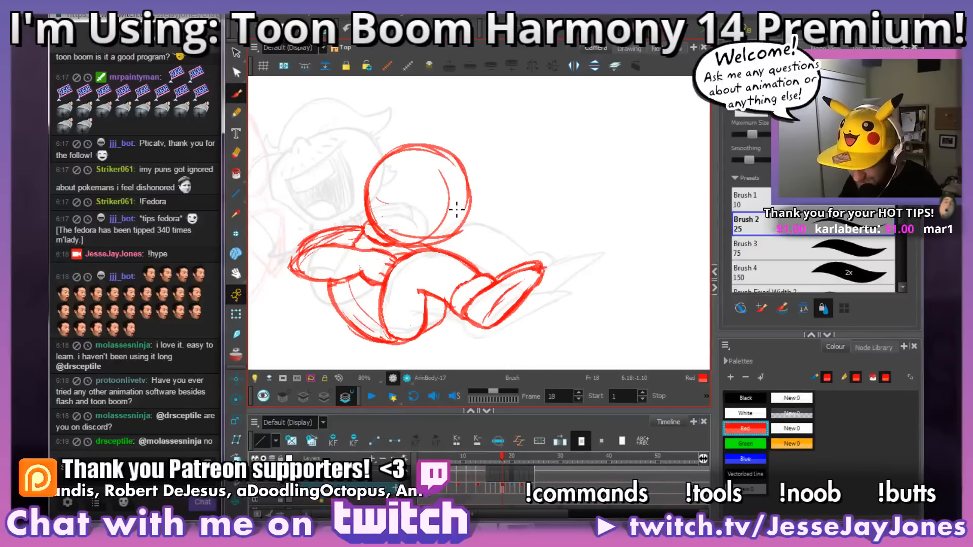
{"action": "key", "text": "space"}
{"action": "left_click_drag", "start_coordinate": [425, 219], "coordinate": [445, 222]}
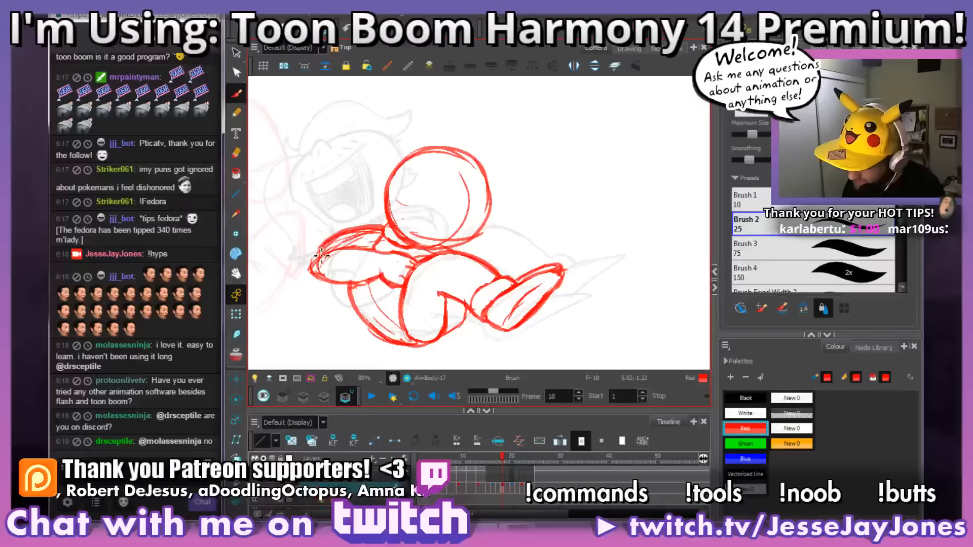
Step: Erase the overlapping sketch lines along the upper arm on frame 18
{"action": "key", "text": "alt+e"}
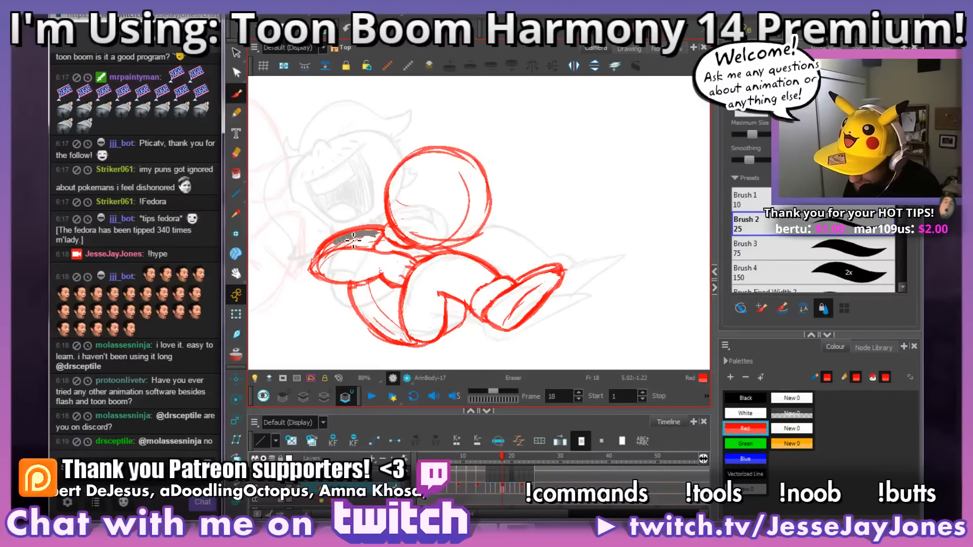
{"action": "mouse_move", "coordinate": [353, 239]}
{"action": "left_mouse_down"}
{"action": "mouse_move", "coordinate": [327, 256]}
{"action": "mouse_move", "coordinate": [372, 237]}
{"action": "left_mouse_up"}
{"action": "left_click_drag", "start_coordinate": [551, 253], "coordinate": [527, 255]}
{"action": "key", "text": "alt+b"}
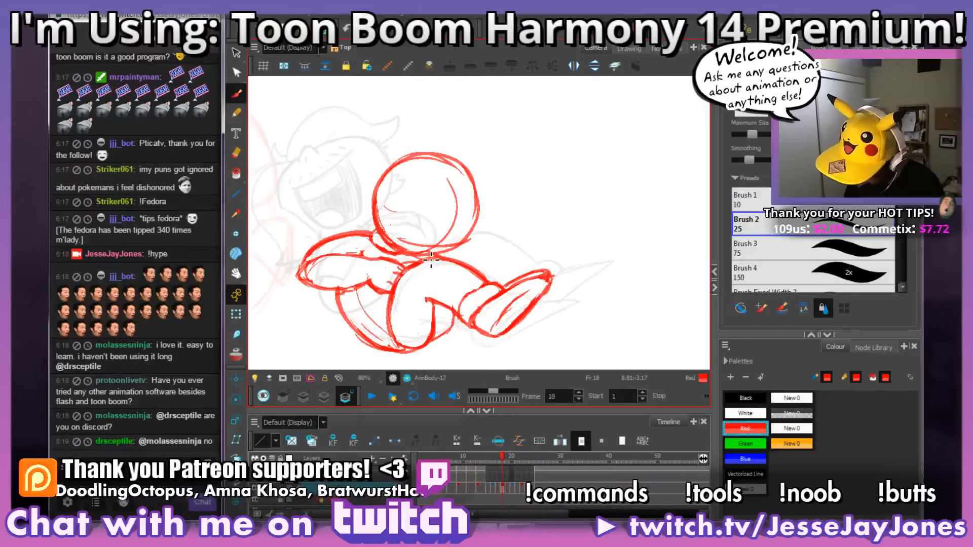
Step: Erase the extra construction lines inside the lower torso on frame 18
{"action": "left_click_drag", "start_coordinate": [431, 259], "coordinate": [447, 256]}
{"action": "key", "text": "alt+e"}
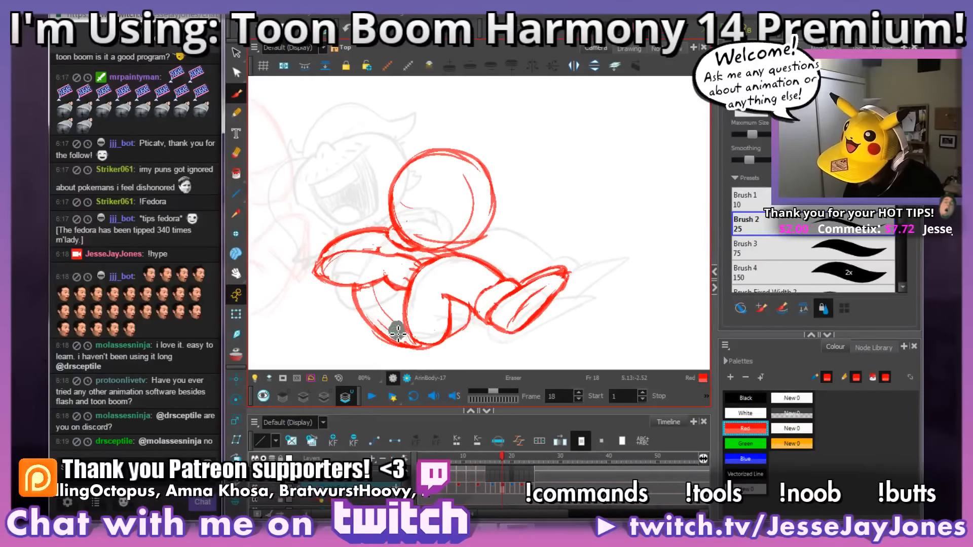
{"action": "key", "text": "space"}
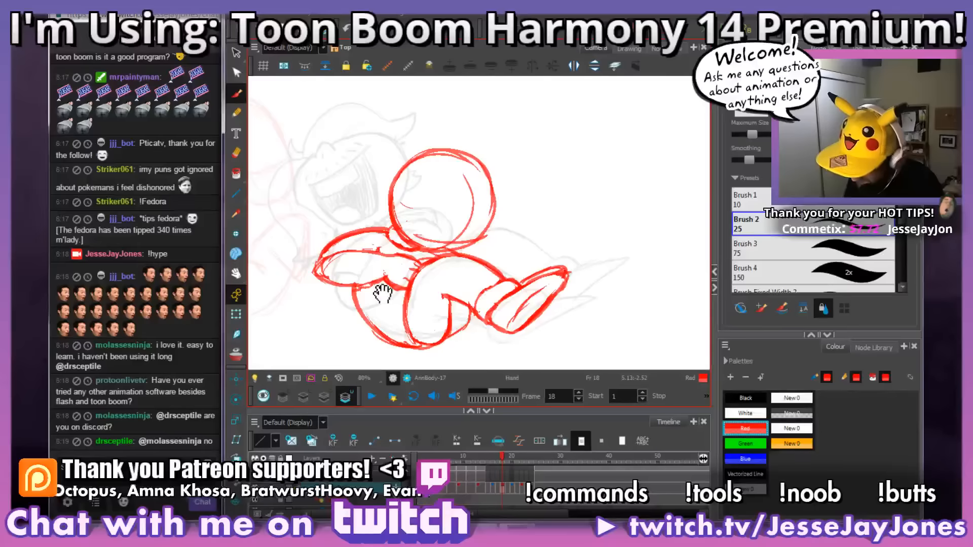
Step: Touch up the red outline of the bent forearm on frame 18
{"action": "left_click_drag", "start_coordinate": [456, 261], "coordinate": [440, 271]}
{"action": "left_click_drag", "start_coordinate": [461, 239], "coordinate": [445, 248]}
{"action": "key", "text": "alt+b"}
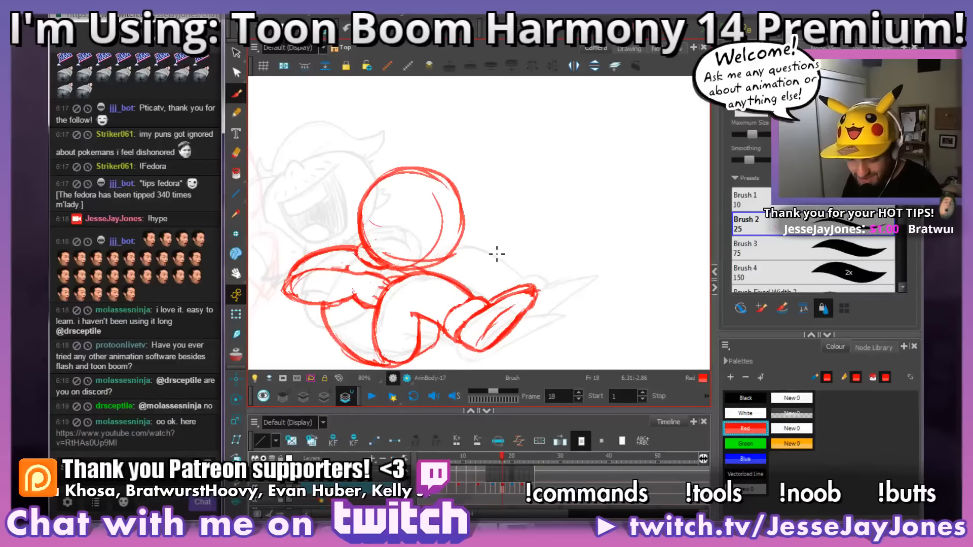
{"action": "left_click_drag", "start_coordinate": [509, 257], "coordinate": [518, 261]}
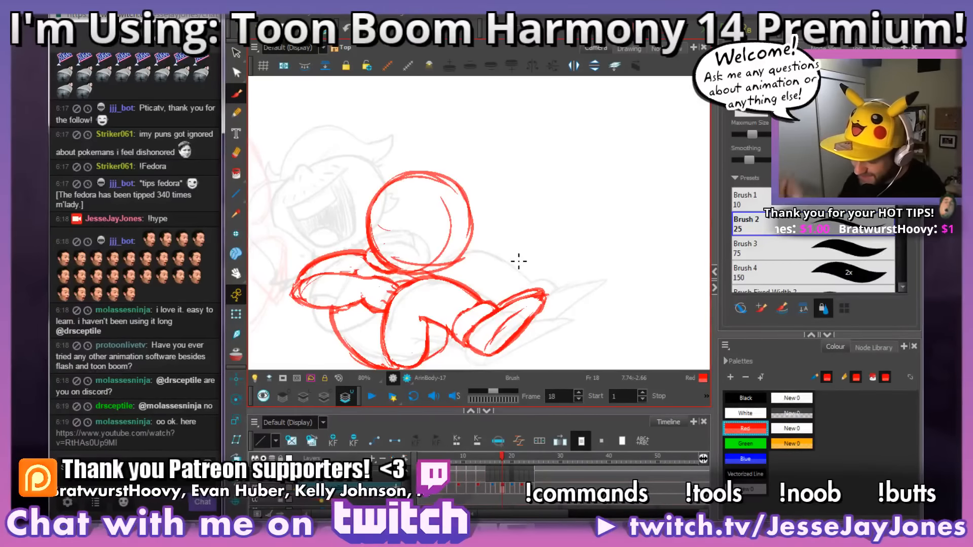
{"action": "left_click_drag", "start_coordinate": [518, 261], "coordinate": [520, 251]}
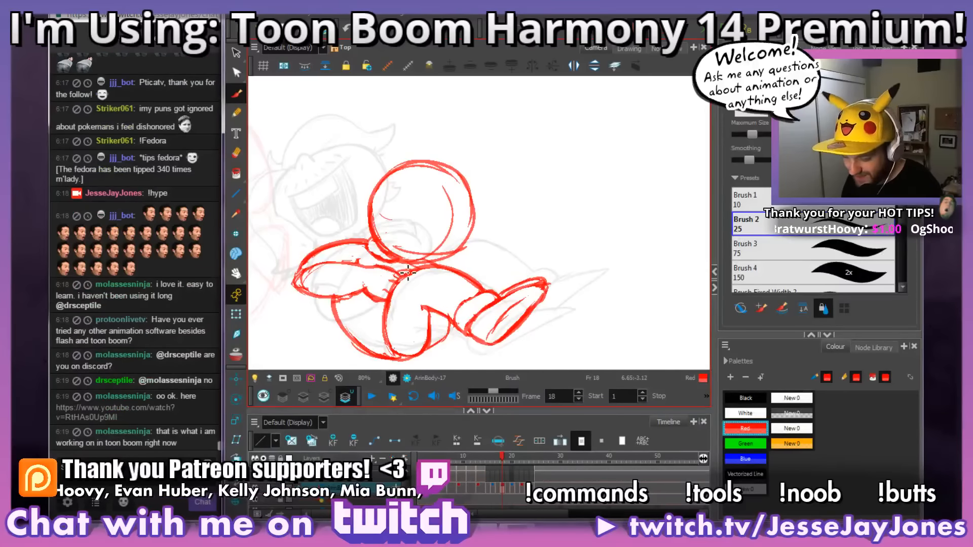
{"action": "left_click_drag", "start_coordinate": [314, 282], "coordinate": [345, 279]}
{"action": "mouse_move", "coordinate": [541, 267]}
{"action": "left_mouse_down"}
{"action": "mouse_move", "coordinate": [528, 280]}
{"action": "mouse_move", "coordinate": [515, 253]}
{"action": "left_mouse_up"}
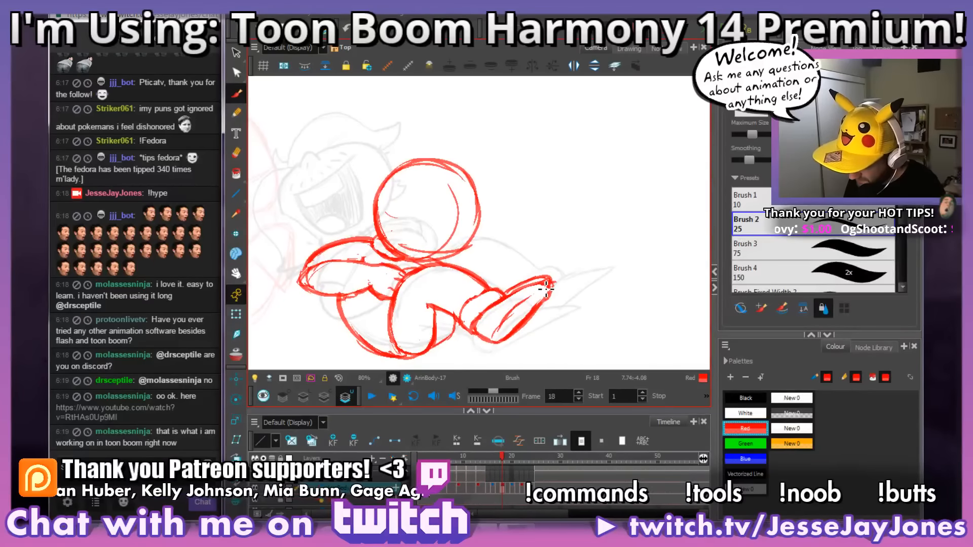
Step: Compare frame 18 with its neighbouring frames and erase the rough line at the outer end of the bent arm
{"action": "key", "text": "comma"}
{"action": "key", "text": "period"}
{"action": "key", "text": "period"}
{"action": "key", "text": "comma"}
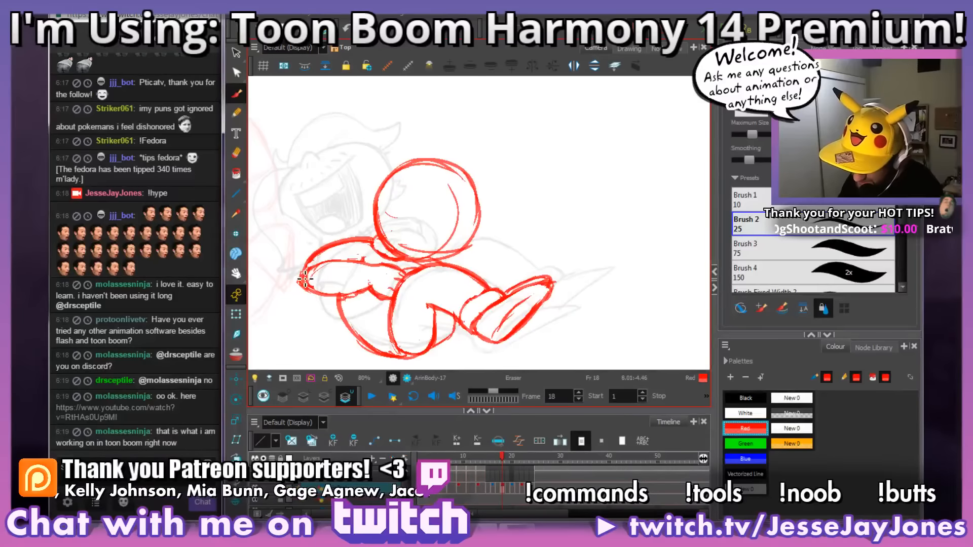
{"action": "left_click_drag", "start_coordinate": [307, 266], "coordinate": [304, 293]}
{"action": "left_click_drag", "start_coordinate": [447, 278], "coordinate": [454, 290]}
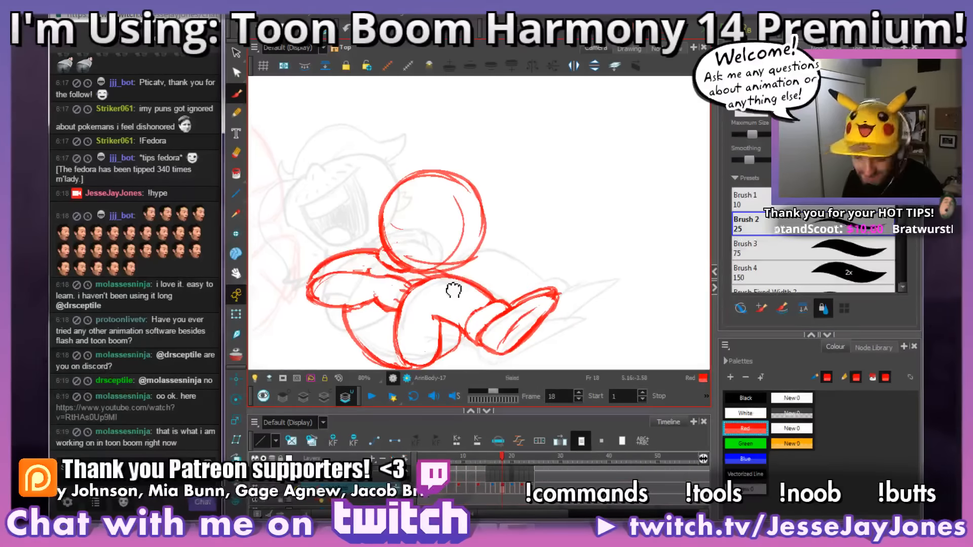
{"action": "left_click_drag", "start_coordinate": [470, 330], "coordinate": [462, 314]}
Step: Flip back through frames 17 and 16 and return to frame 18, comparing the arm, neck and leg poses
{"action": "key", "text": "comma"}
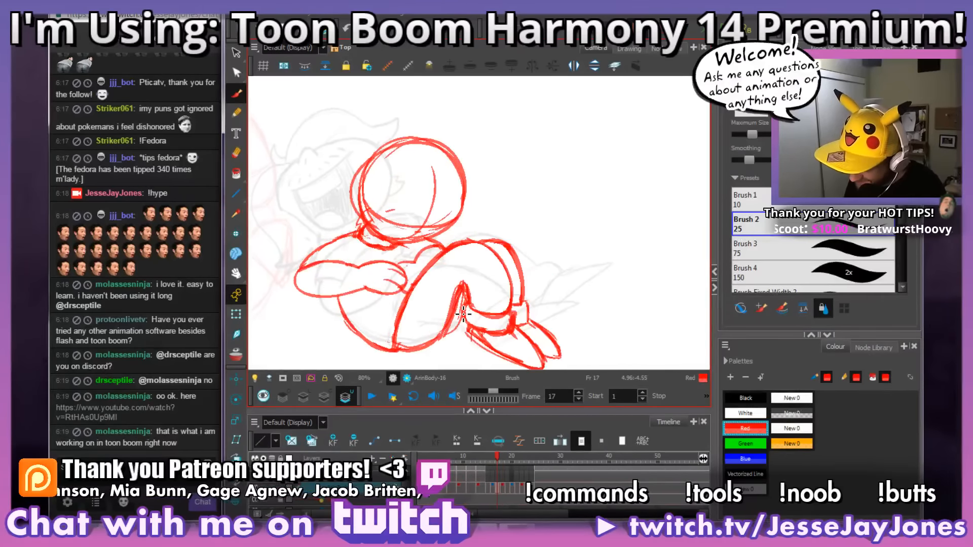
{"action": "key", "text": "comma"}
{"action": "key", "text": "comma"}
{"action": "key", "text": "period"}
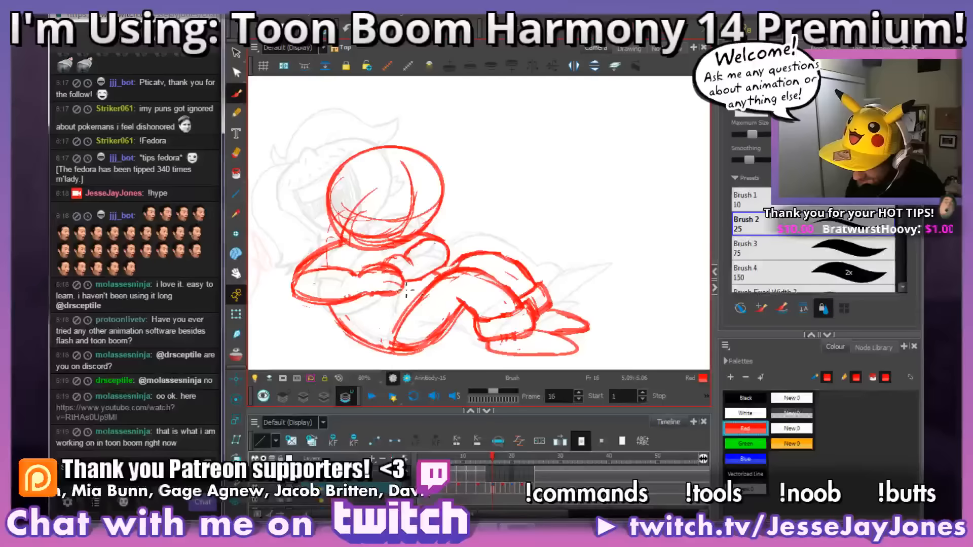
{"action": "key", "text": "period"}
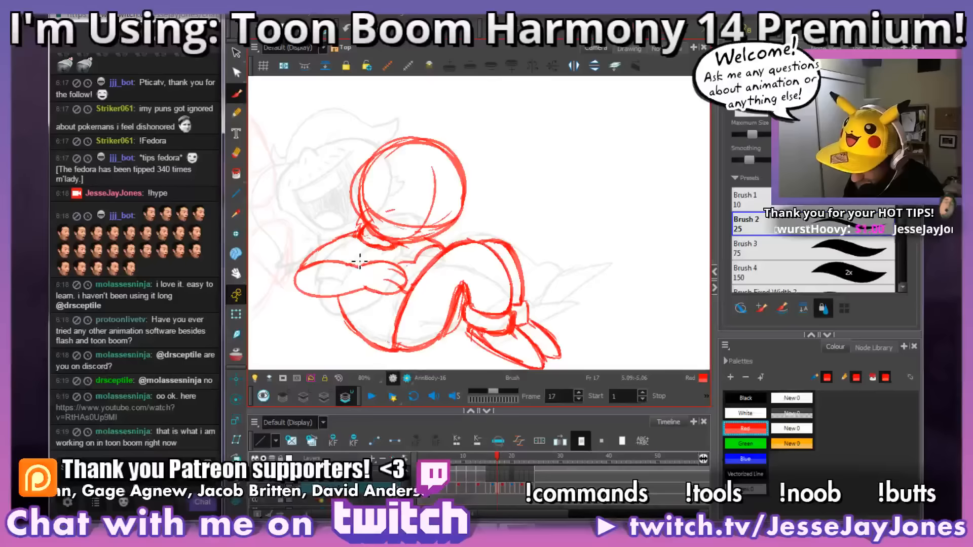
{"action": "key", "text": "comma"}
{"action": "key", "text": "."}
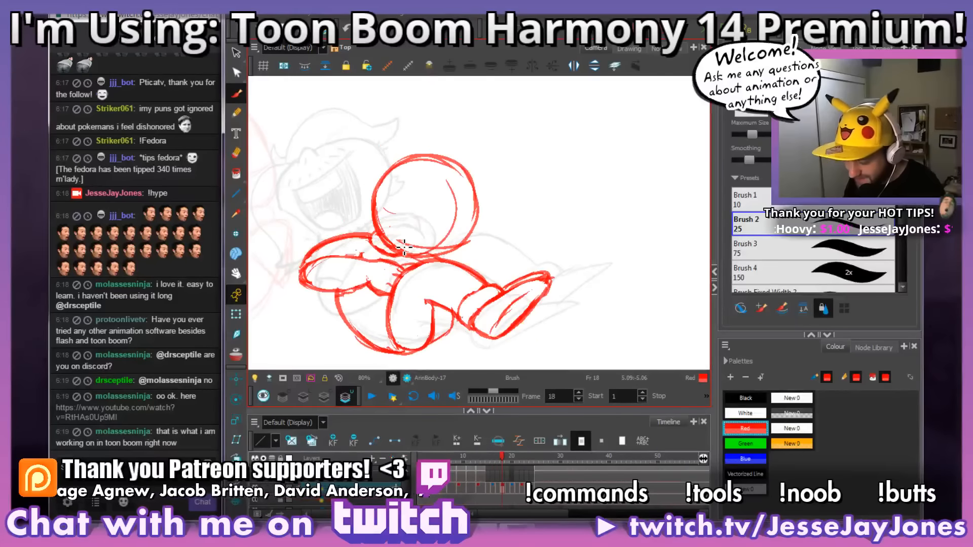
Step: Check frame 18 against the following frames and erase the stray marks inside its upper arm
{"action": "key", "text": "."}
{"action": "key", "text": "."}
{"action": "key", "text": "comma"}
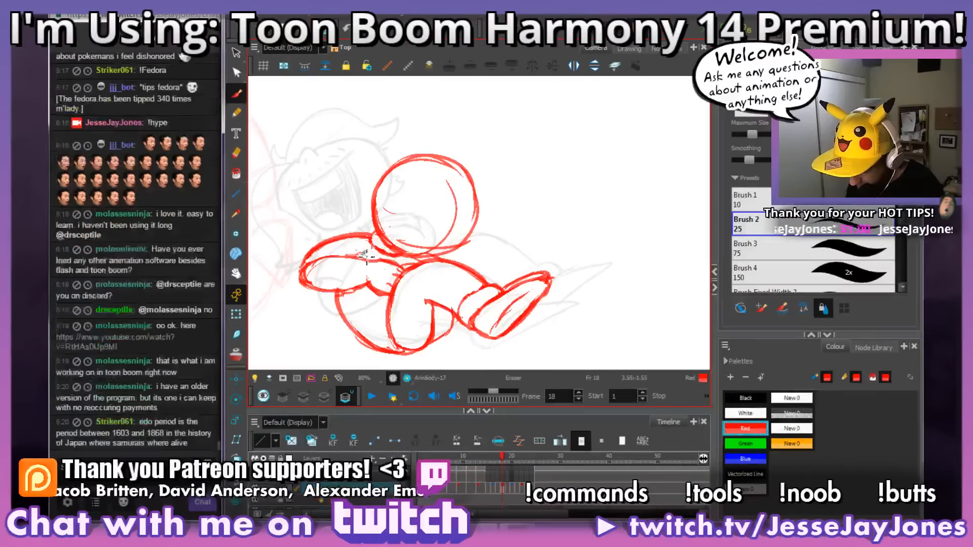
{"action": "mouse_move", "coordinate": [436, 253]}
{"action": "left_mouse_down"}
{"action": "mouse_move", "coordinate": [404, 252]}
{"action": "mouse_move", "coordinate": [416, 266]}
{"action": "left_mouse_up"}
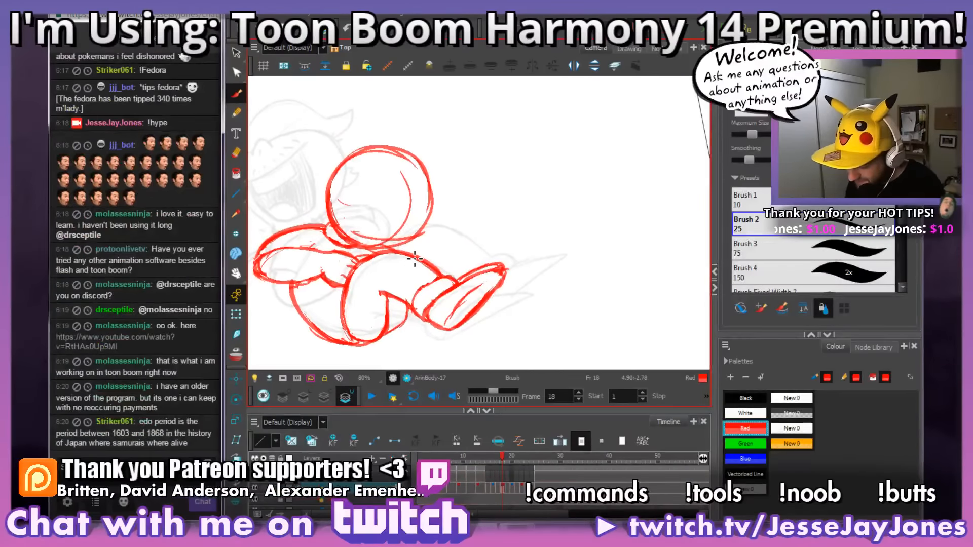
Step: Flip between frames 18 and 19, and on to frame 23, to examine how the head, torso and legs move
{"action": "key", "text": "comma"}
{"action": "key", "text": "period"}
{"action": "key", "text": "period"}
{"action": "key", "text": "comma"}
{"action": "key", "text": "comma"}
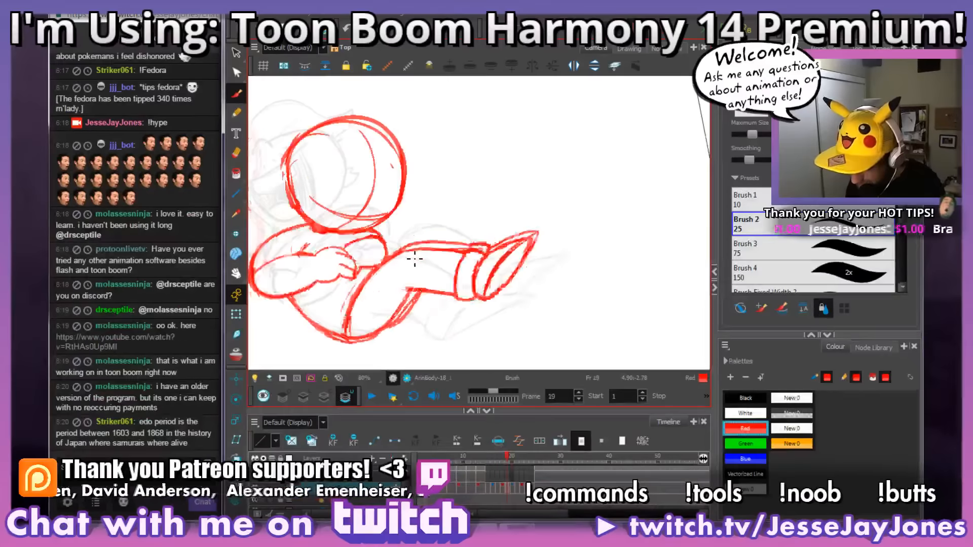
{"action": "key", "text": "period"}
{"action": "key", "text": "period"}
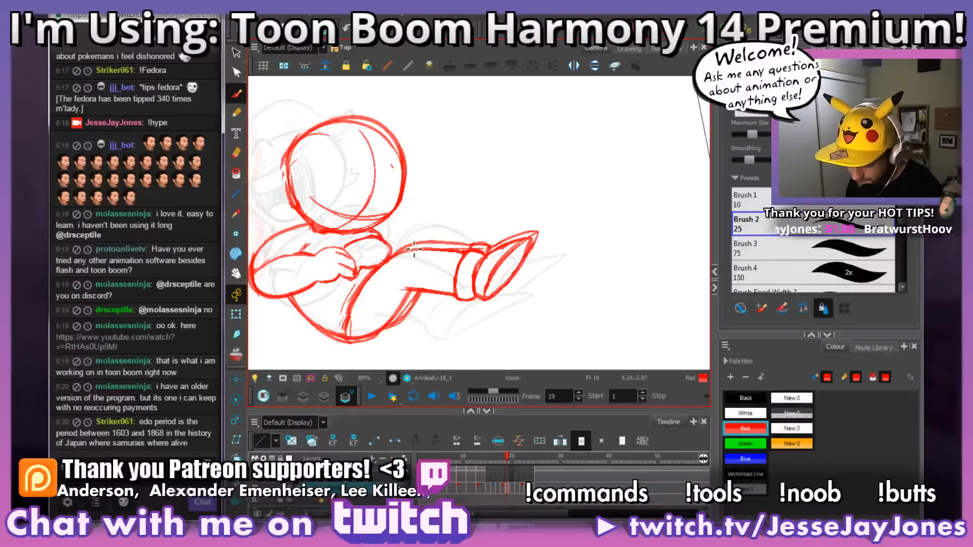
{"action": "left_click_drag", "start_coordinate": [436, 242], "coordinate": [480, 239]}
{"action": "left_click_drag", "start_coordinate": [568, 250], "coordinate": [566, 263]}
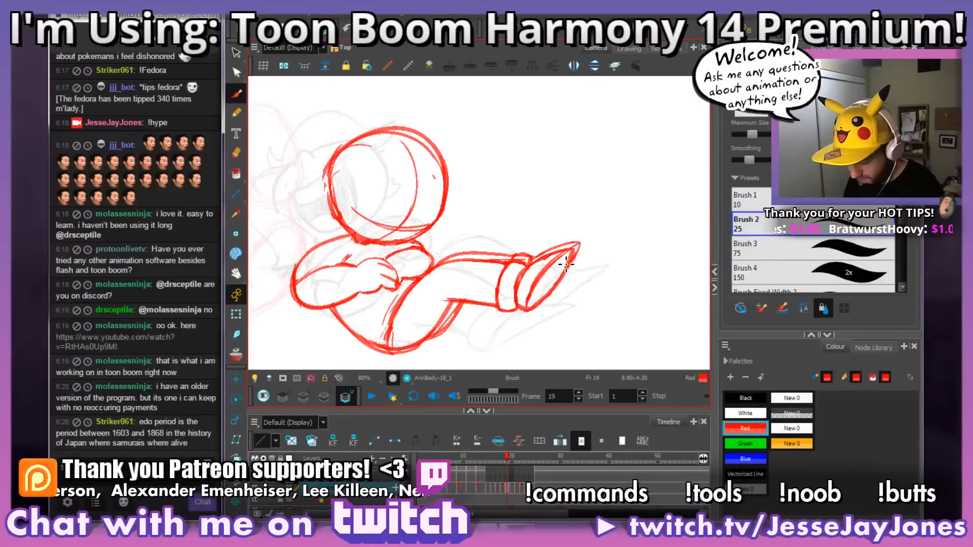
{"action": "key", "text": "period"}
{"action": "key", "text": "period"}
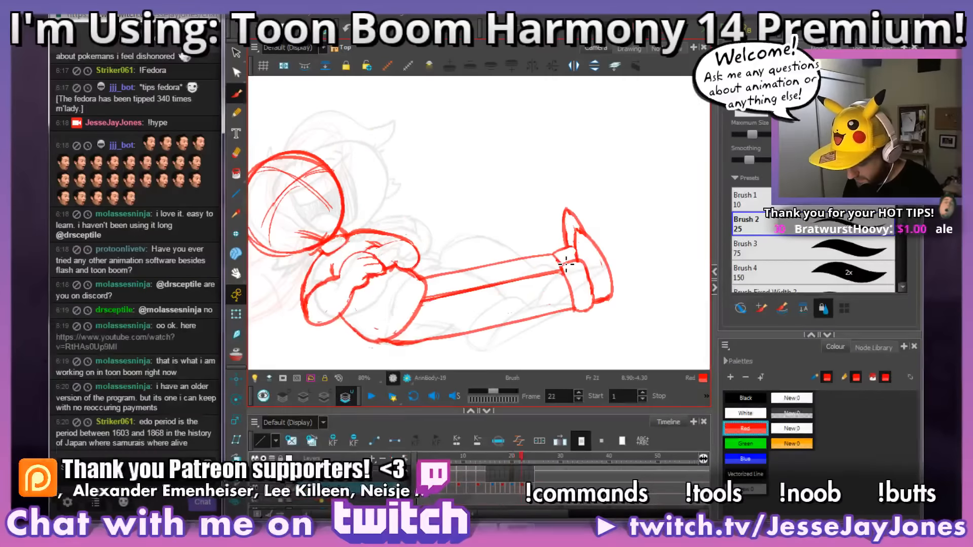
{"action": "key", "text": "period"}
{"action": "key", "text": "period"}
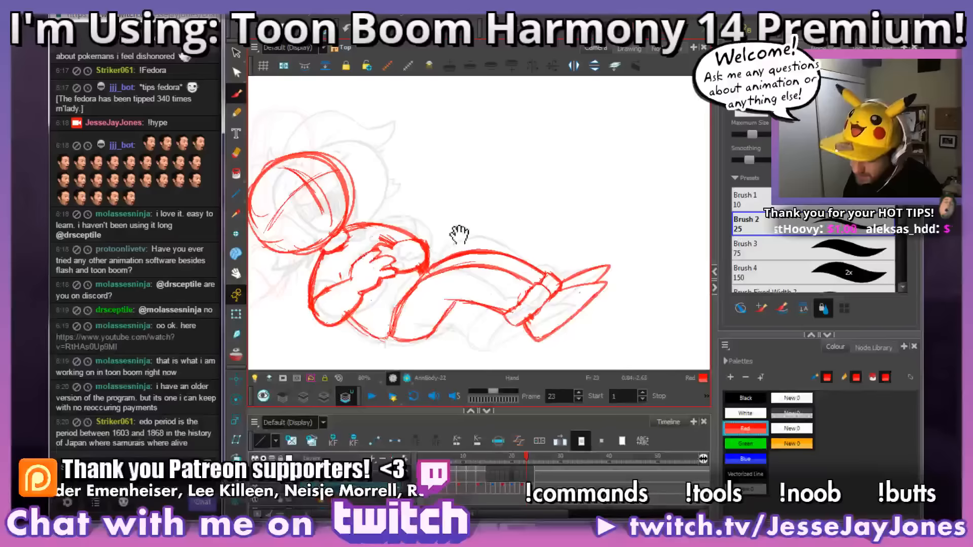
Step: Flip among frames 23, 21 and 22 and back to frame 19, comparing the head and leg positions
{"action": "left_click_drag", "start_coordinate": [456, 232], "coordinate": [485, 242]}
{"action": "key", "text": "period"}
{"action": "key", "text": "period"}
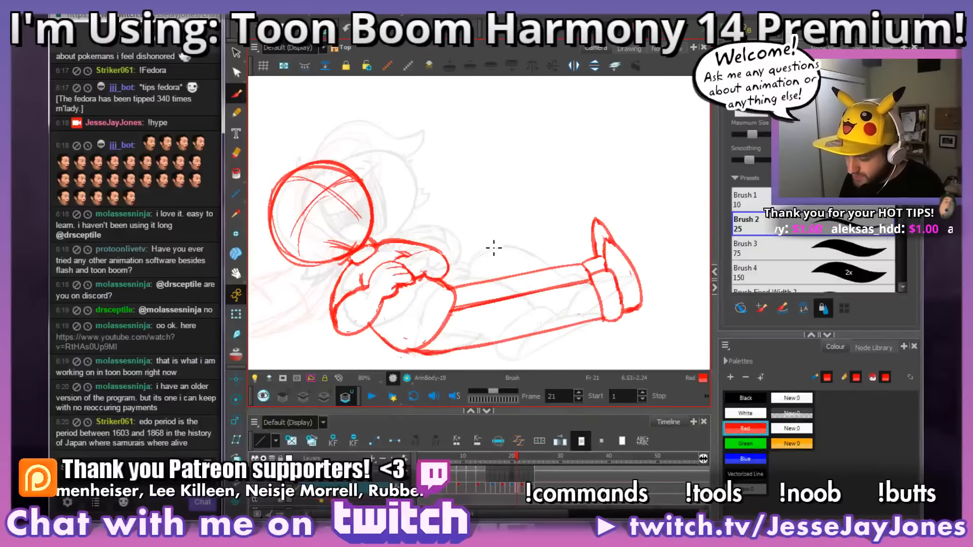
{"action": "key", "text": "comma"}
{"action": "key", "text": "comma"}
{"action": "key", "text": "comma"}
{"action": "key", "text": "comma"}
{"action": "key", "text": "comma"}
{"action": "key", "text": "comma"}
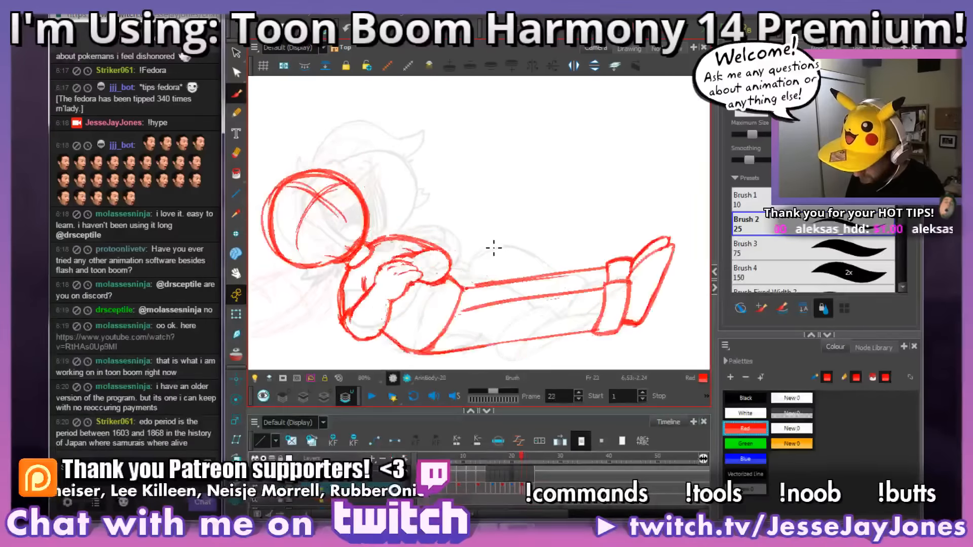
{"action": "key", "text": "period"}
{"action": "key", "text": "comma"}
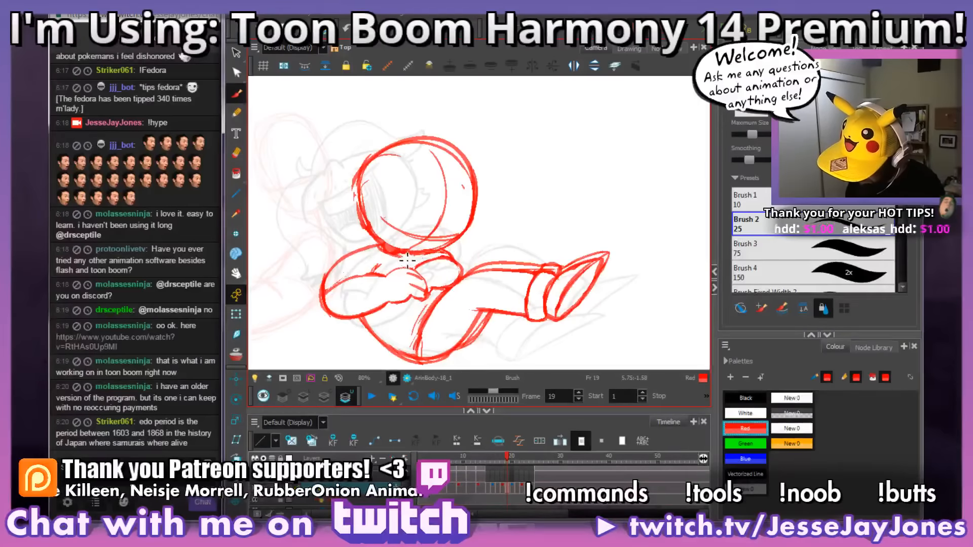
Step: Compare frames 19 and 20 around the neck and touch up the shoulder line beside the neck on frame 20
{"action": "key", "text": "period"}
{"action": "key", "text": "comma"}
{"action": "key", "text": "period"}
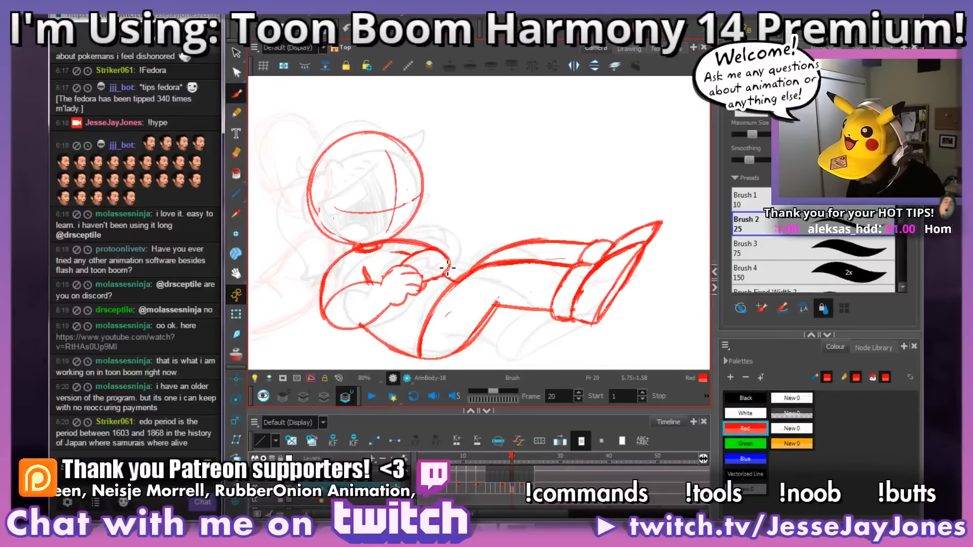
{"action": "key", "text": "period"}
{"action": "key", "text": "comma"}
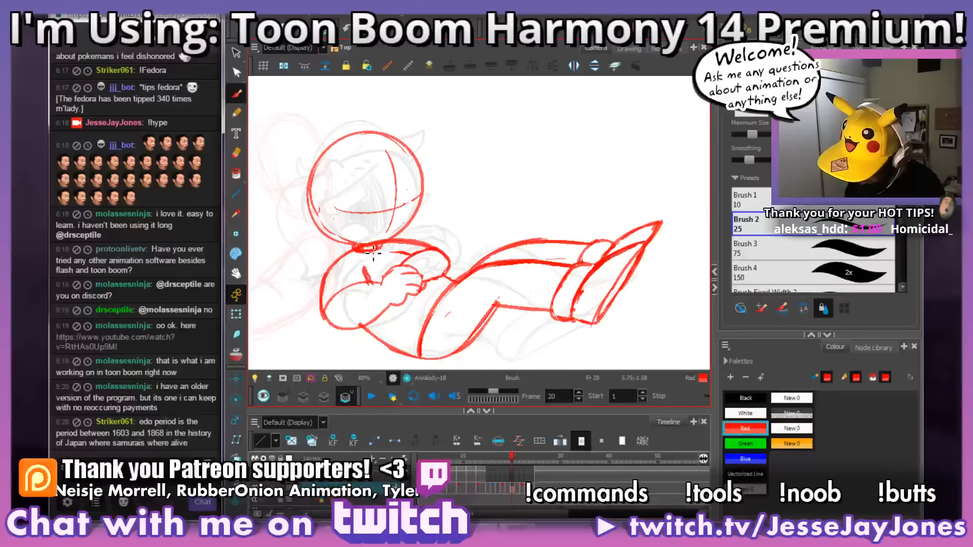
{"action": "key", "text": "comma"}
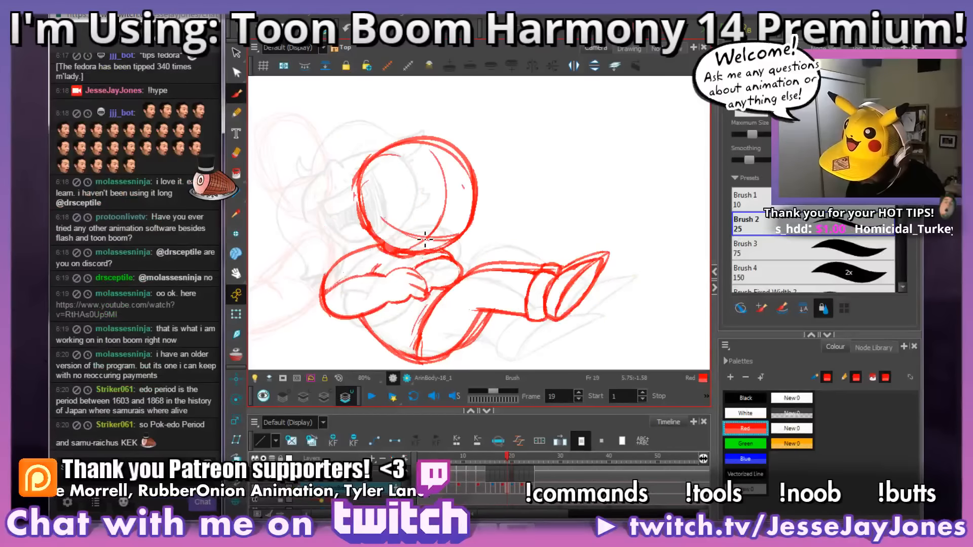
{"action": "key", "text": "period"}
{"action": "mouse_move", "coordinate": [386, 246]}
{"action": "left_mouse_down"}
{"action": "mouse_move", "coordinate": [360, 251]}
{"action": "mouse_move", "coordinate": [389, 247]}
{"action": "mouse_move", "coordinate": [360, 252]}
{"action": "mouse_move", "coordinate": [412, 237]}
{"action": "left_mouse_up"}
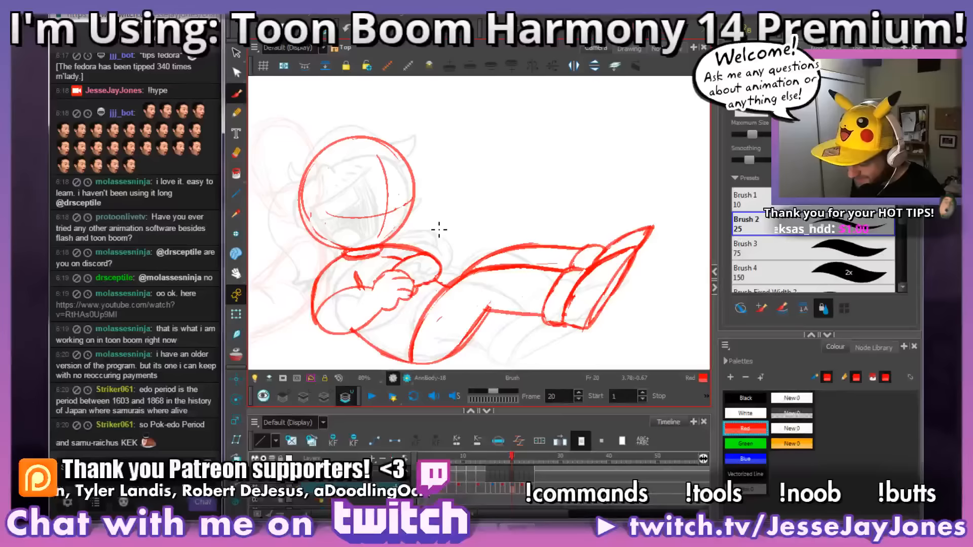
Step: Compare frames 20 and 21, and rework the neck lines where the head meets the shoulder on frame 21
{"action": "key", "text": "comma"}
{"action": "key", "text": "period"}
{"action": "key", "text": "period"}
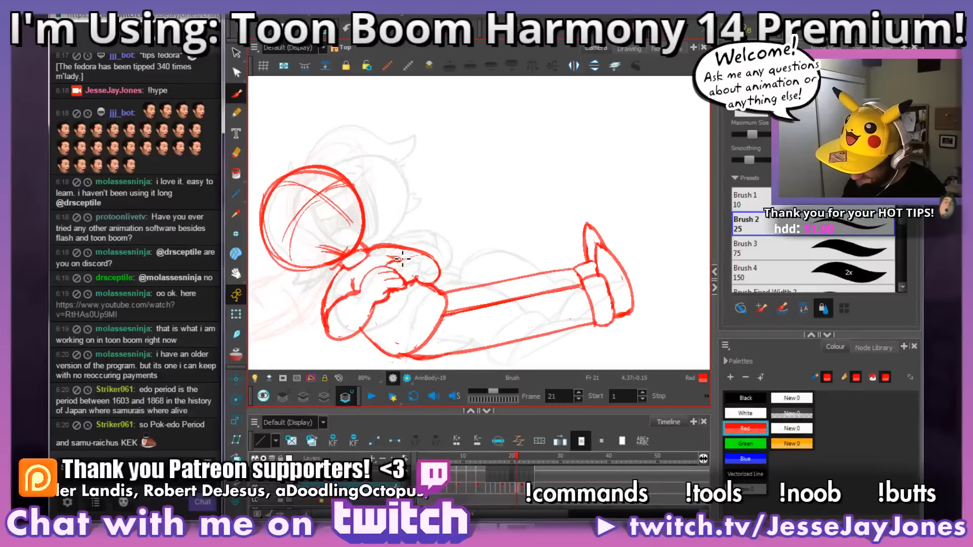
{"action": "key", "text": "comma"}
{"action": "key", "text": "period"}
{"action": "key", "text": "comma"}
{"action": "key", "text": "period"}
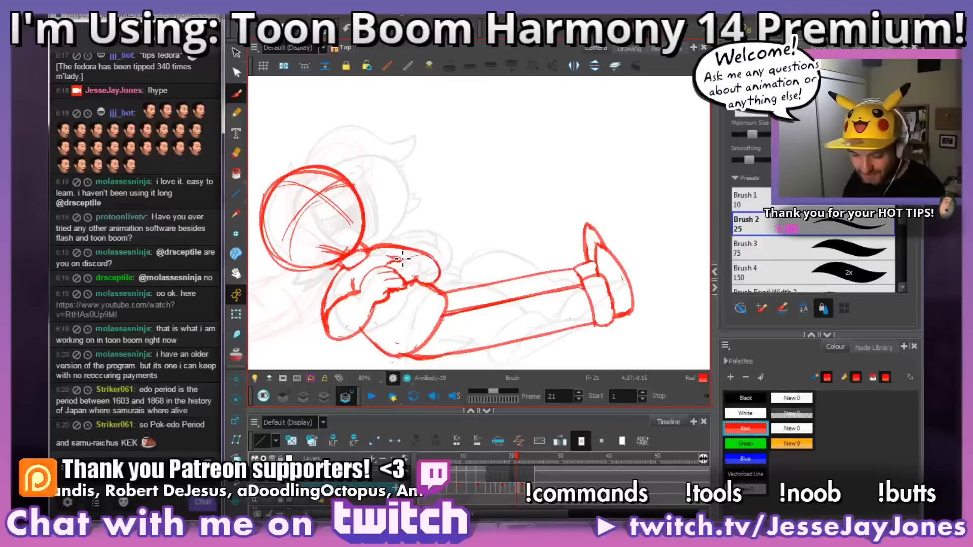
{"action": "left_click_drag", "start_coordinate": [426, 203], "coordinate": [448, 210]}
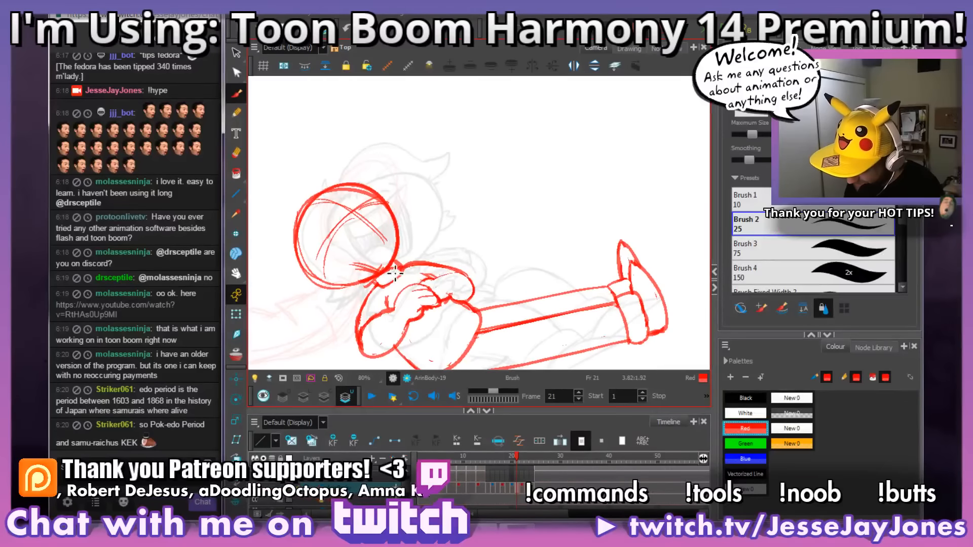
{"action": "left_click_drag", "start_coordinate": [400, 274], "coordinate": [411, 259]}
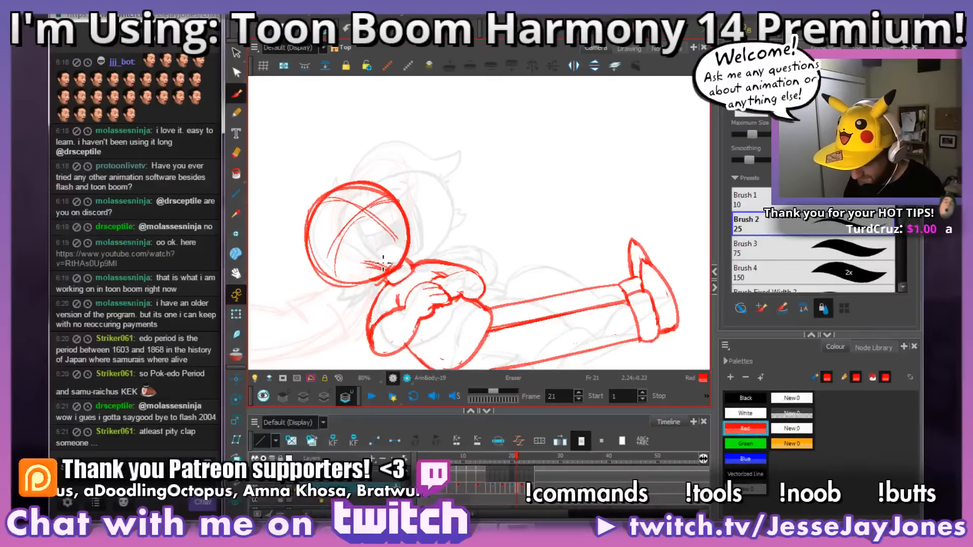
Step: Erase the stray sketch lines inside the head circle just above the neck on frame 21
{"action": "mouse_move", "coordinate": [383, 261]}
{"action": "left_mouse_down"}
{"action": "mouse_move", "coordinate": [397, 271]}
{"action": "mouse_move", "coordinate": [370, 258]}
{"action": "left_mouse_up"}
{"action": "left_click_drag", "start_coordinate": [495, 202], "coordinate": [565, 230]}
{"action": "left_click_drag", "start_coordinate": [483, 264], "coordinate": [511, 259]}
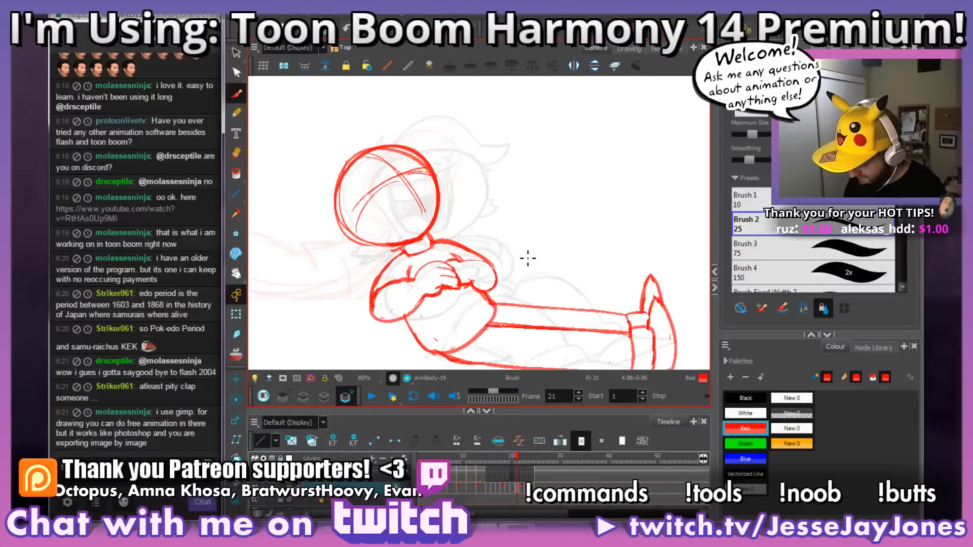
Step: Flip back and forth through frames 20 to 24 to examine the motion around the cleaned-up frame 21
{"action": "key", "text": "period"}
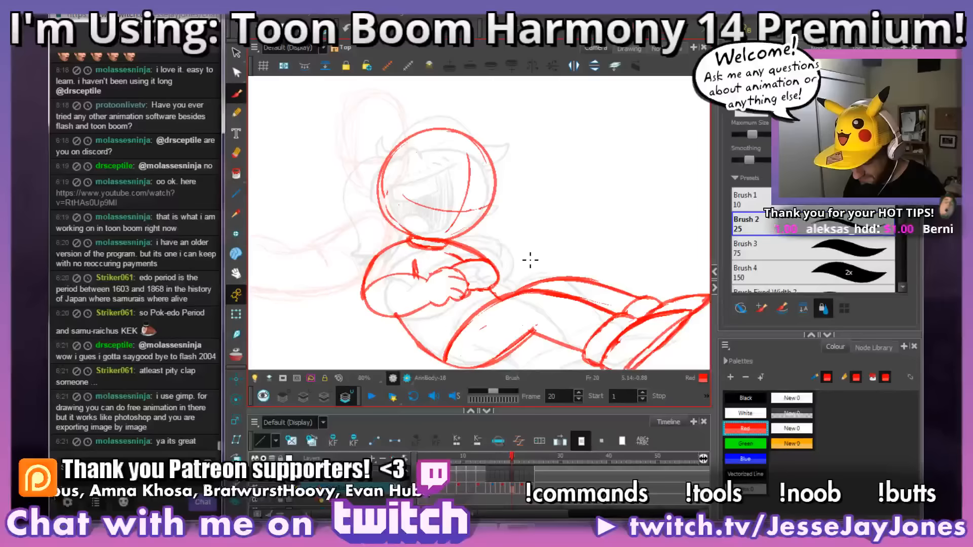
{"action": "key", "text": "comma"}
{"action": "key", "text": "period"}
{"action": "key", "text": "comma"}
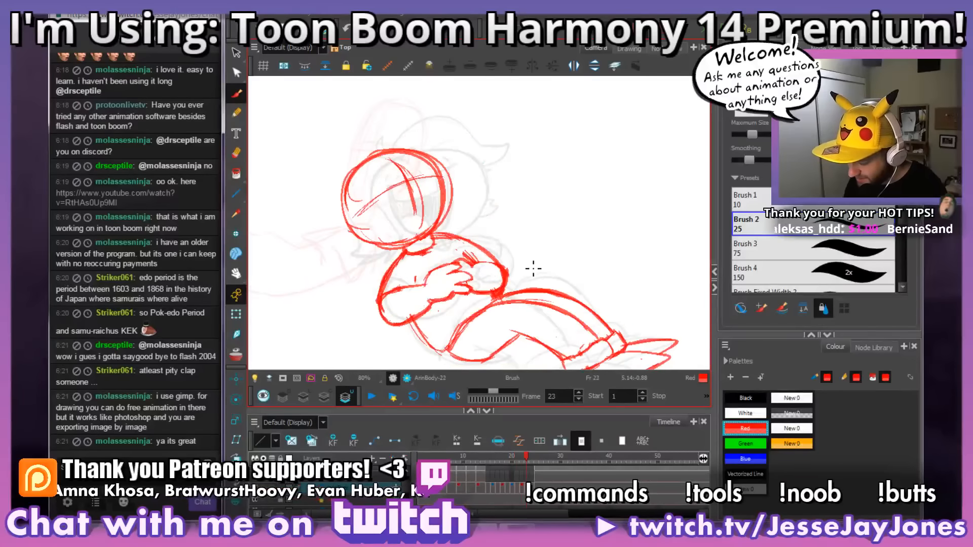
{"action": "key", "text": "period"}
{"action": "key", "text": "period"}
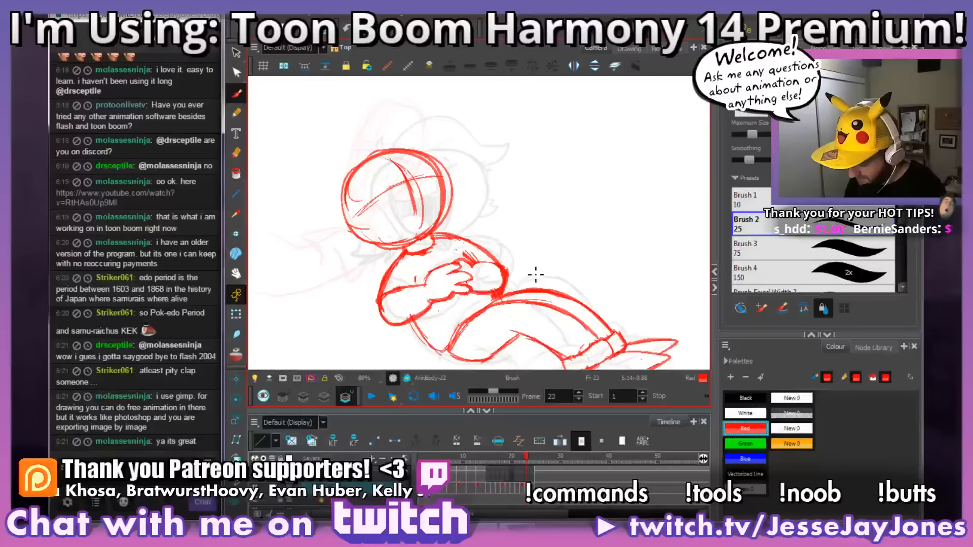
{"action": "key", "text": "period"}
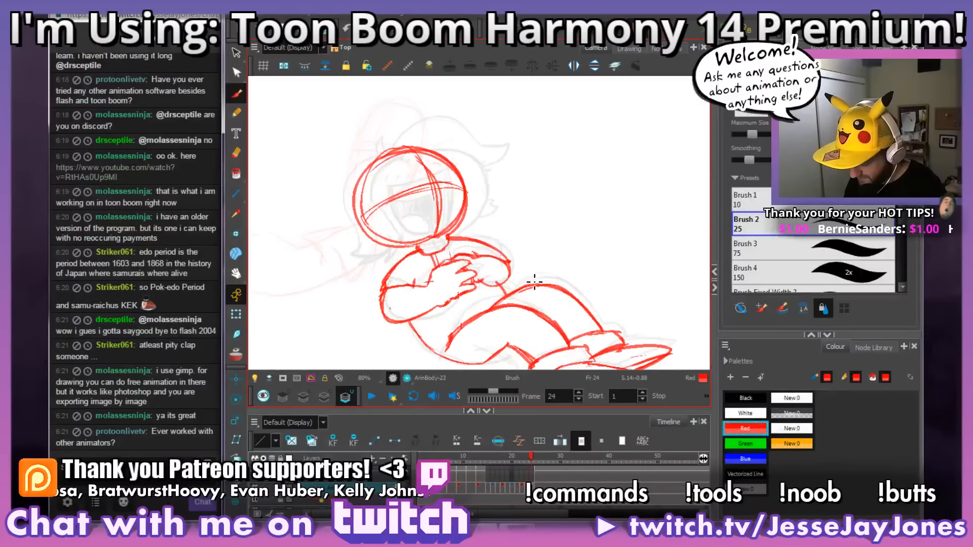
{"action": "key", "text": "comma"}
{"action": "key", "text": "comma"}
{"action": "key", "text": "comma"}
{"action": "key", "text": "comma"}
{"action": "key", "text": "comma"}
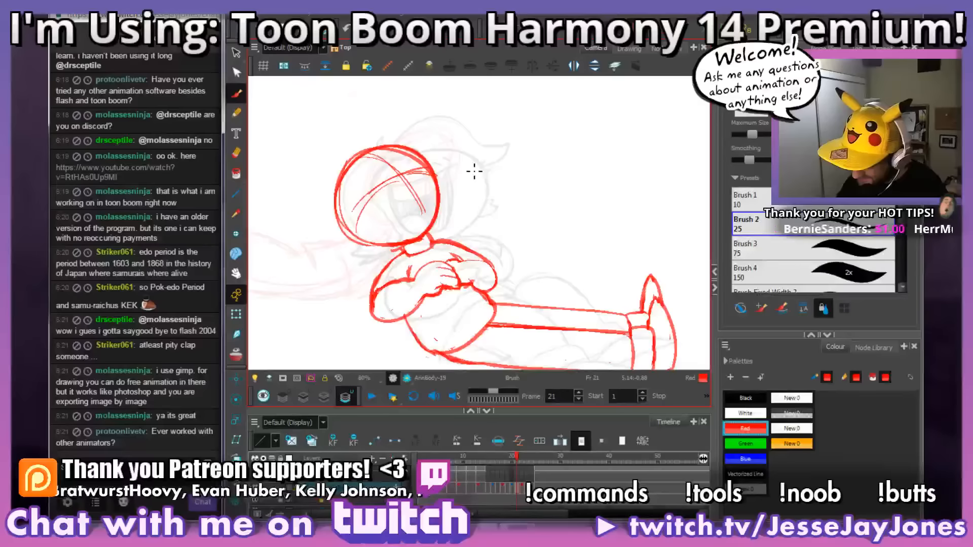
{"action": "key", "text": "period"}
{"action": "key", "text": "period"}
{"action": "key", "text": "period"}
{"action": "key", "text": "period"}
{"action": "key", "text": "period"}
{"action": "key", "text": "period"}
{"action": "key", "text": "period"}
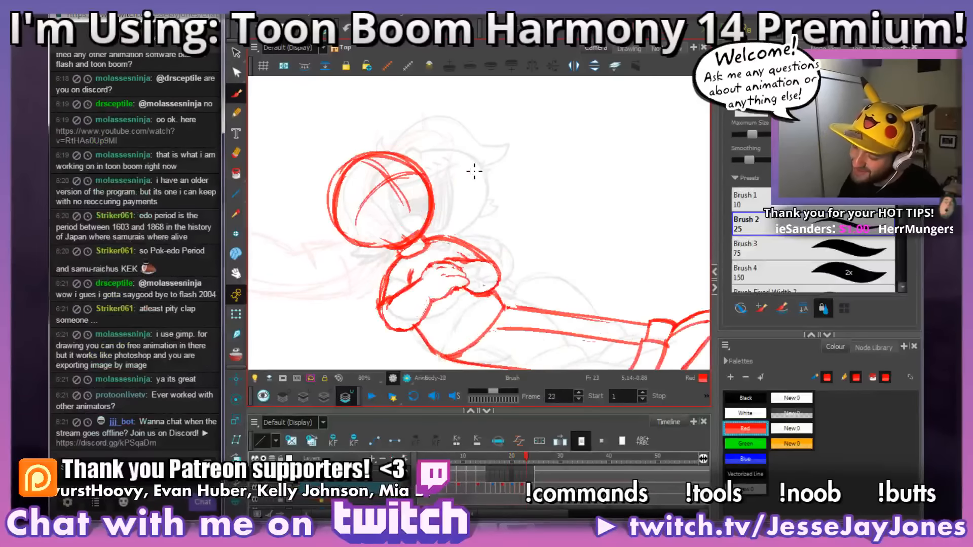
Step: Compare frame 20 with its neighbouring frames, then scale its head circle down slightly
{"action": "key", "text": "comma"}
{"action": "key", "text": "comma"}
{"action": "key", "text": "comma"}
{"action": "key", "text": "comma"}
{"action": "key", "text": "comma"}
{"action": "key", "text": "comma"}
{"action": "key", "text": "comma"}
{"action": "key", "text": "comma"}
{"action": "key", "text": "comma"}
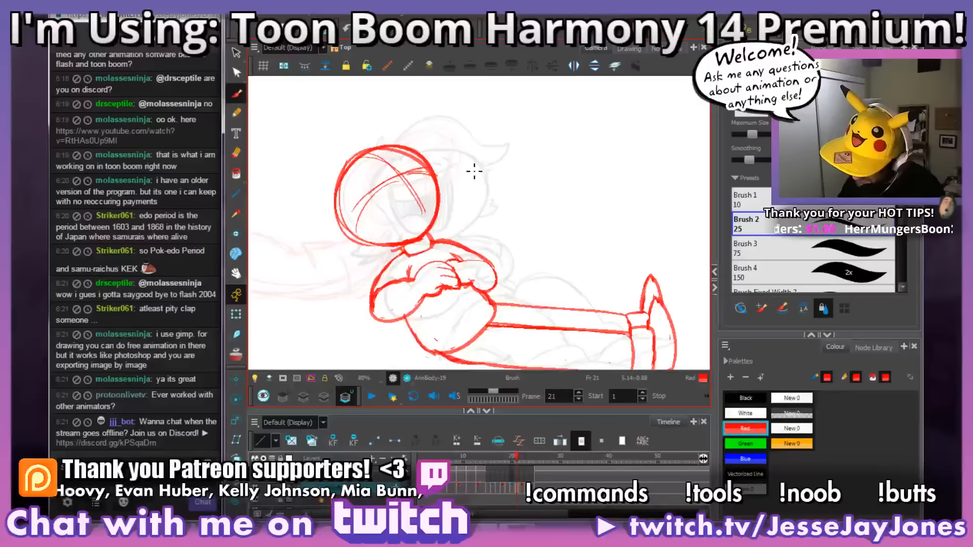
{"action": "key", "text": "period"}
{"action": "key", "text": "period"}
{"action": "key", "text": "period"}
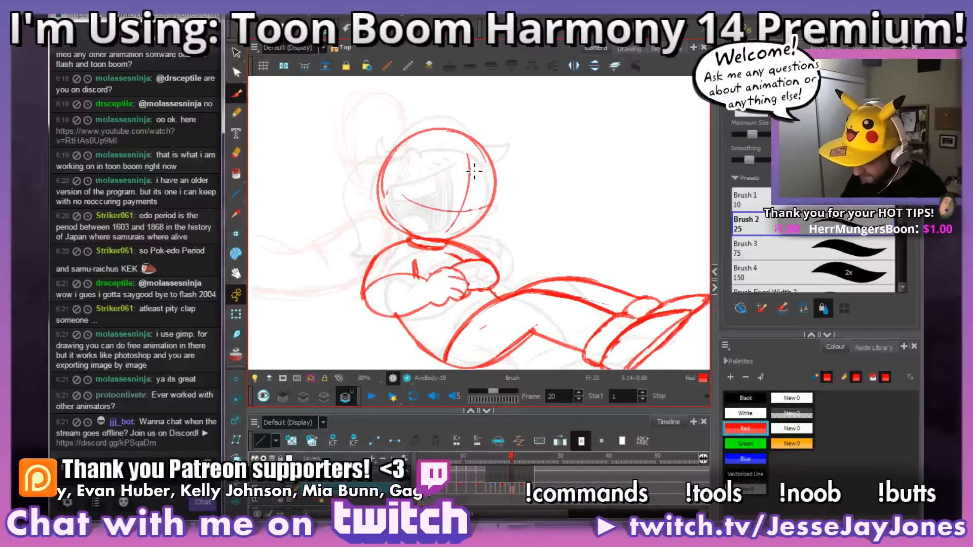
{"action": "left_click", "coordinate": [236, 52]}
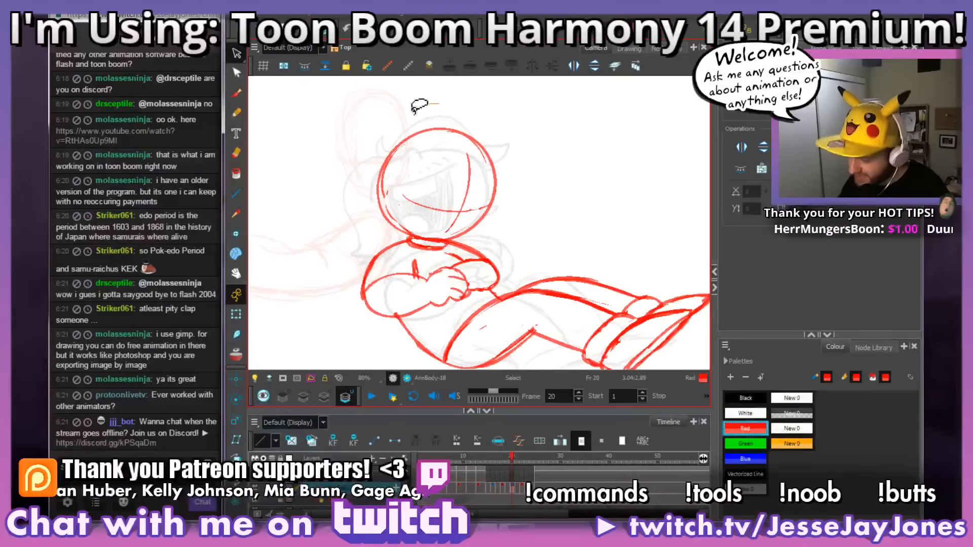
{"action": "mouse_move", "coordinate": [439, 104]}
{"action": "left_mouse_down"}
{"action": "mouse_move", "coordinate": [386, 230]}
{"action": "mouse_move", "coordinate": [436, 225]}
{"action": "mouse_move", "coordinate": [404, 119]}
{"action": "left_mouse_up"}
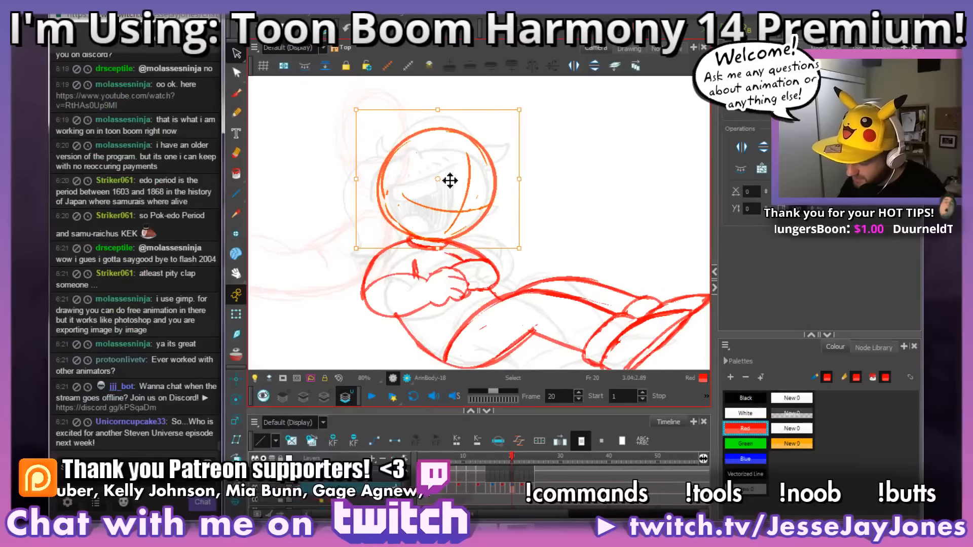
{"action": "left_click_drag", "start_coordinate": [519, 109], "coordinate": [515, 116]}
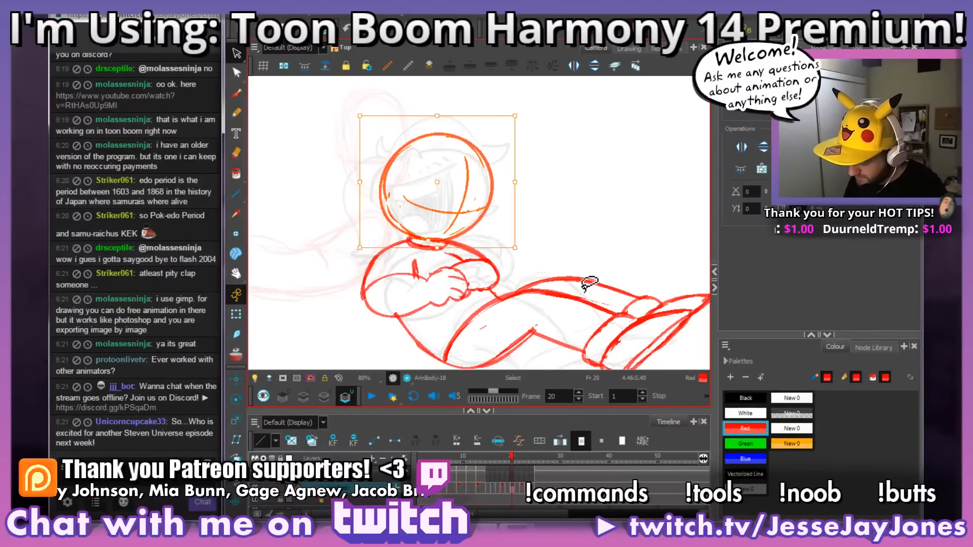
Step: Switch to AnkhBot to skip the current song, then return to Harmony and clear the head selection
{"action": "key", "text": "alt+Tab"}
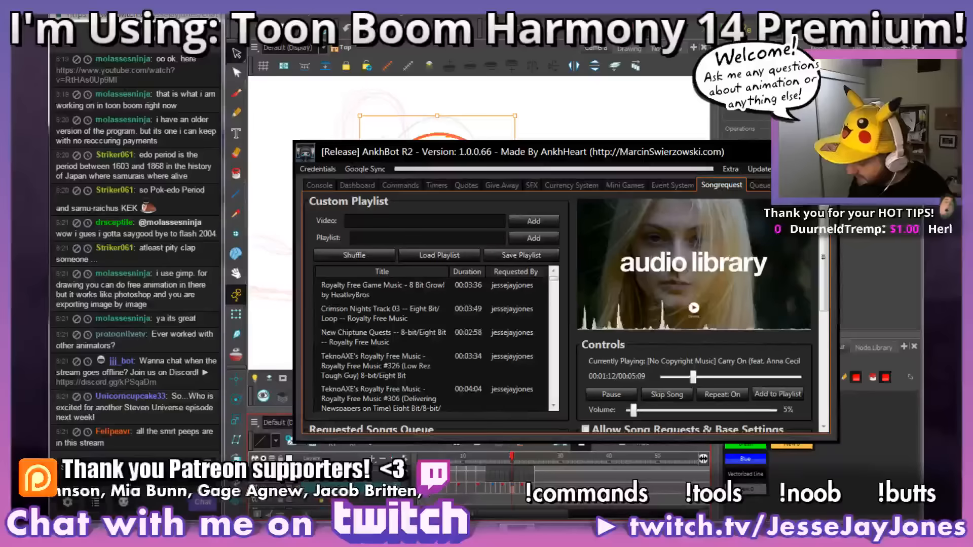
{"action": "left_click", "coordinate": [667, 393]}
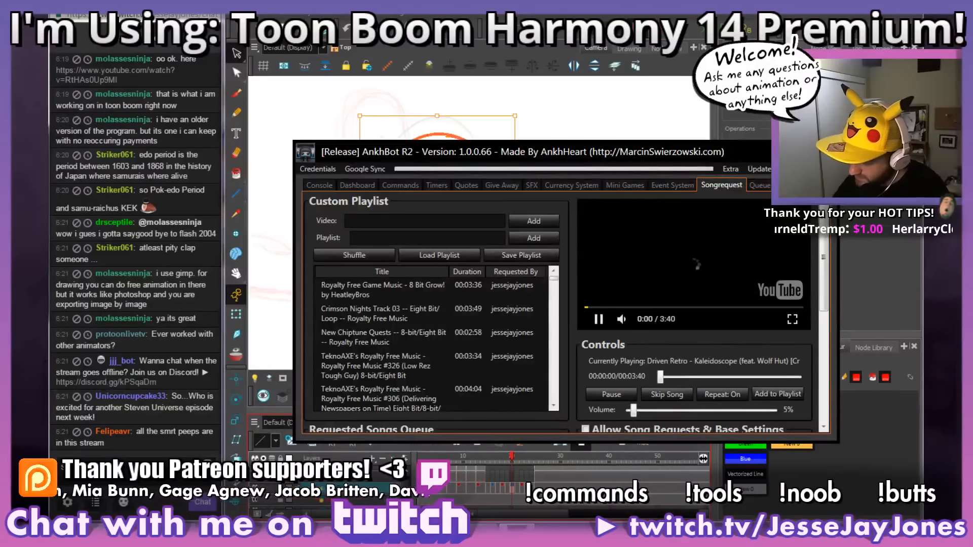
{"action": "key", "text": "alt+Tab"}
{"action": "left_click", "coordinate": [580, 261]}
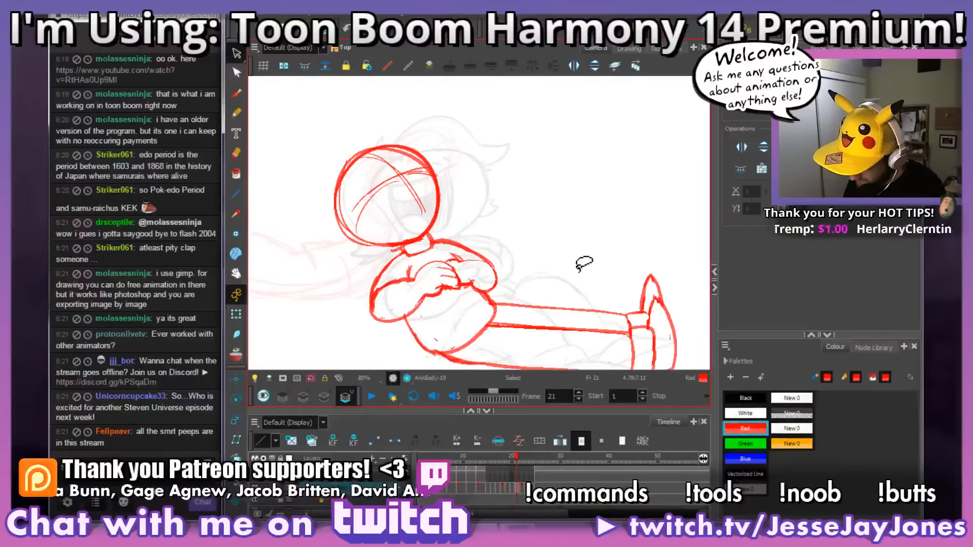
Step: Select the head circle on frame 19 and scale it down slightly
{"action": "key", "text": "comma"}
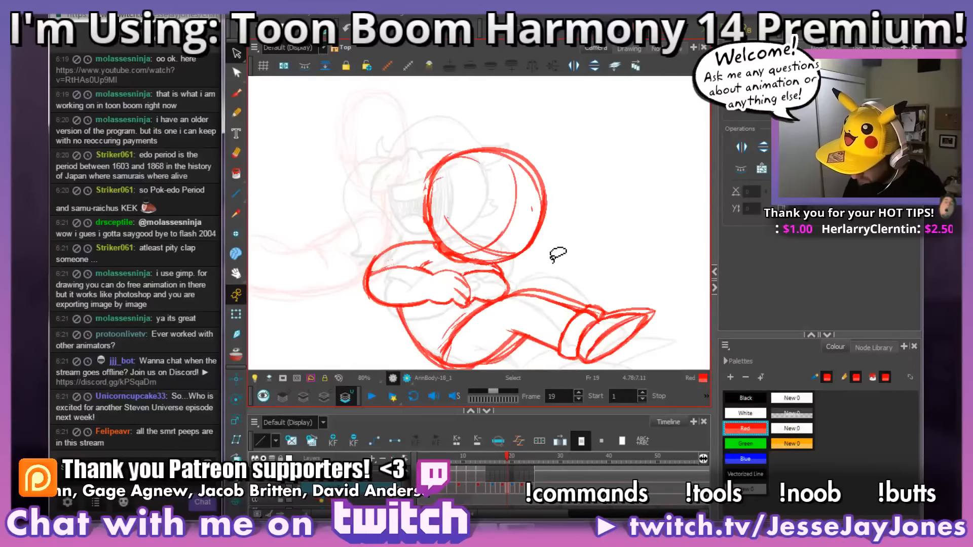
{"action": "mouse_move", "coordinate": [553, 256]}
{"action": "left_mouse_down"}
{"action": "mouse_move", "coordinate": [448, 225]}
{"action": "mouse_move", "coordinate": [593, 139]}
{"action": "mouse_move", "coordinate": [573, 210]}
{"action": "left_mouse_up"}
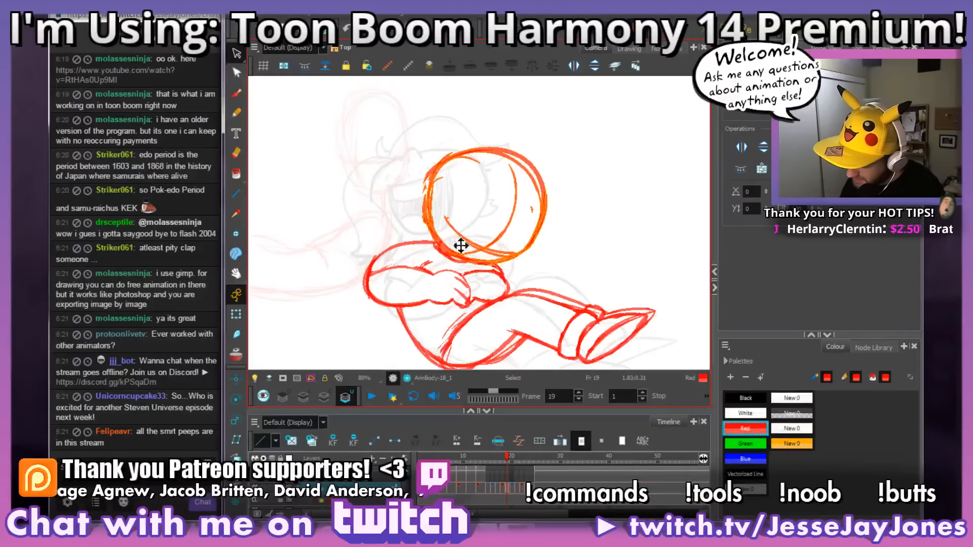
{"action": "left_click_drag", "start_coordinate": [555, 134], "coordinate": [551, 138]}
Step: Compare frame 19 with its neighbouring frames and shrink its head circle a little further
{"action": "key", "text": "comma"}
{"action": "key", "text": "comma"}
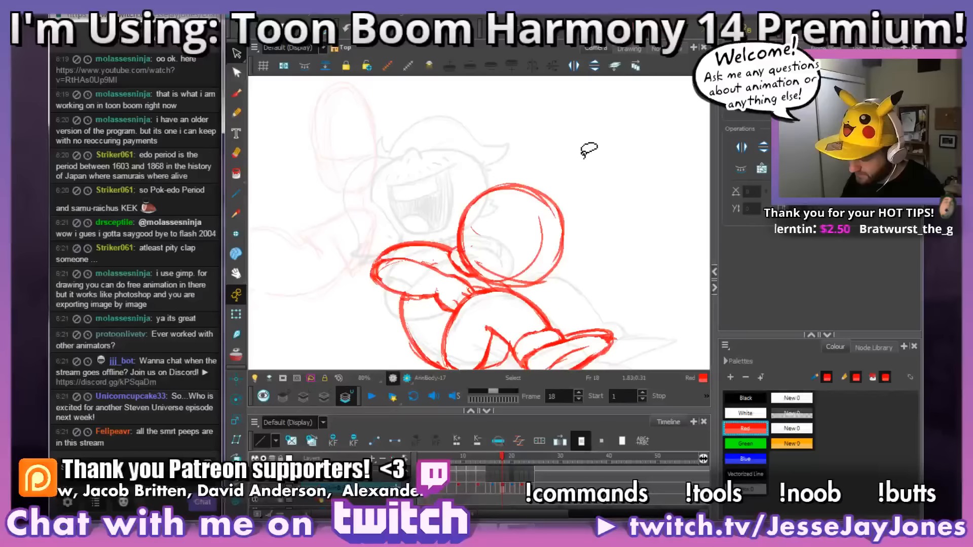
{"action": "key", "text": "period"}
{"action": "key", "text": "period"}
{"action": "key", "text": "period"}
{"action": "key", "text": "comma"}
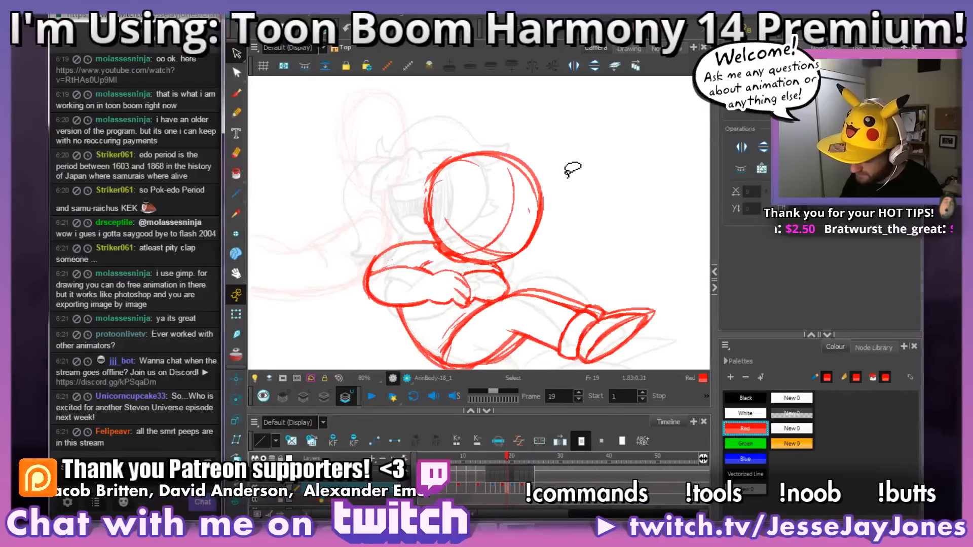
{"action": "mouse_move", "coordinate": [570, 153]}
{"action": "left_mouse_down"}
{"action": "mouse_move", "coordinate": [410, 206]}
{"action": "mouse_move", "coordinate": [477, 259]}
{"action": "mouse_move", "coordinate": [601, 201]}
{"action": "mouse_move", "coordinate": [593, 178]}
{"action": "left_mouse_up"}
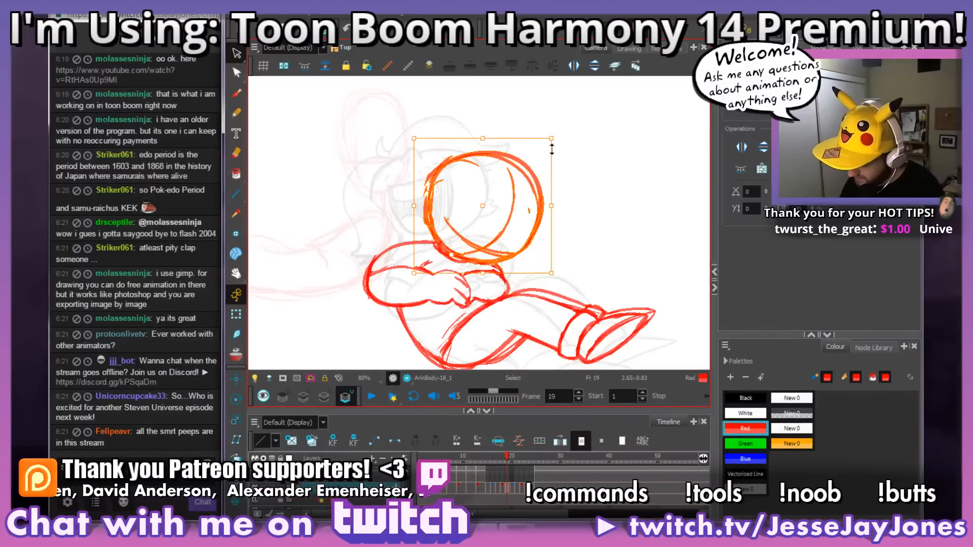
{"action": "left_click_drag", "start_coordinate": [551, 137], "coordinate": [547, 144]}
{"action": "left_click", "coordinate": [587, 137]}
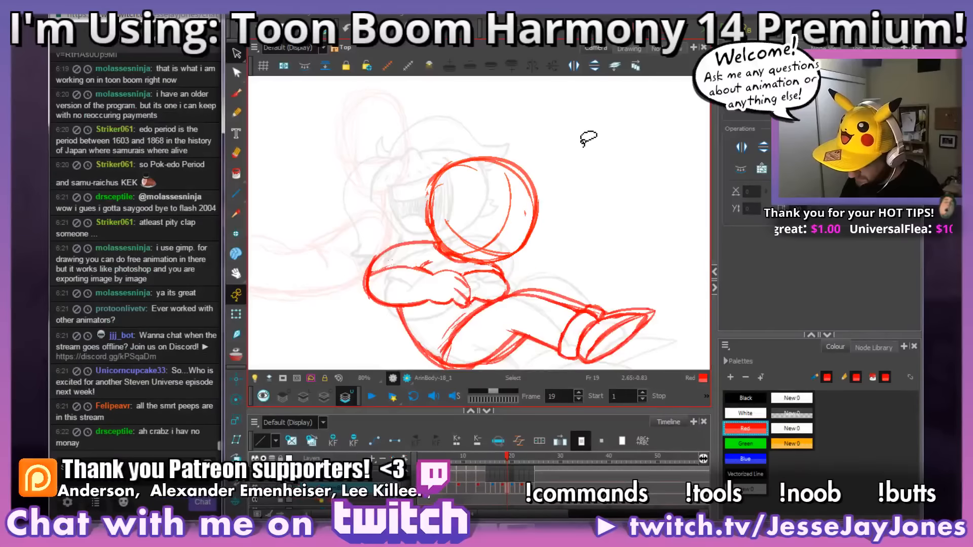
Step: Flip back and forth through frames 14 to 18 to examine how the head and body move
{"action": "key", "text": "space"}
{"action": "left_click_drag", "start_coordinate": [569, 175], "coordinate": [575, 171]}
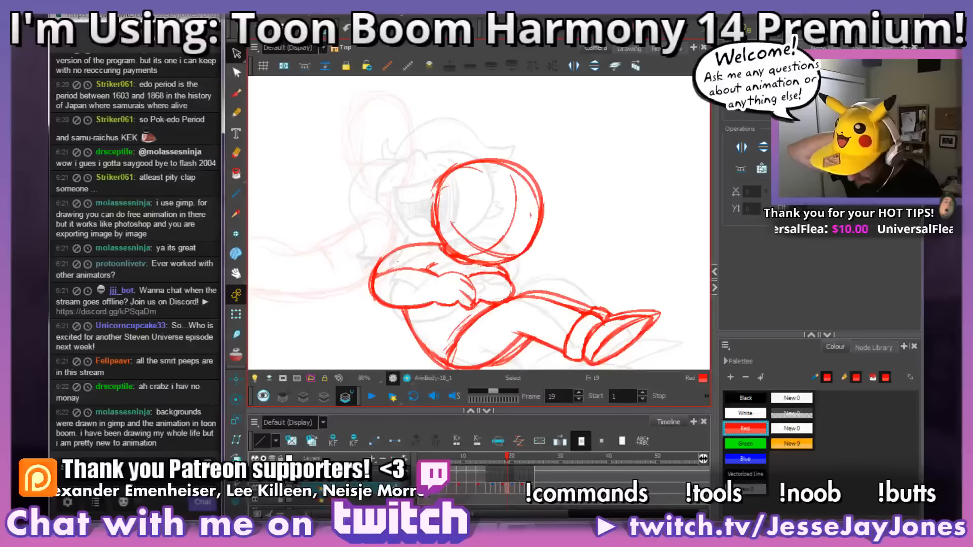
{"action": "key", "text": "comma"}
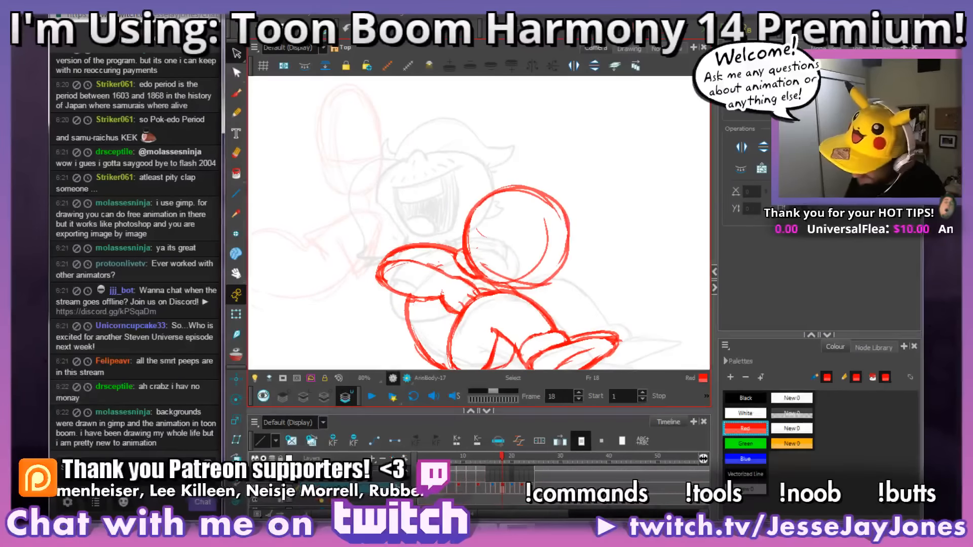
{"action": "key", "text": "comma"}
{"action": "key", "text": "comma"}
{"action": "key", "text": "period"}
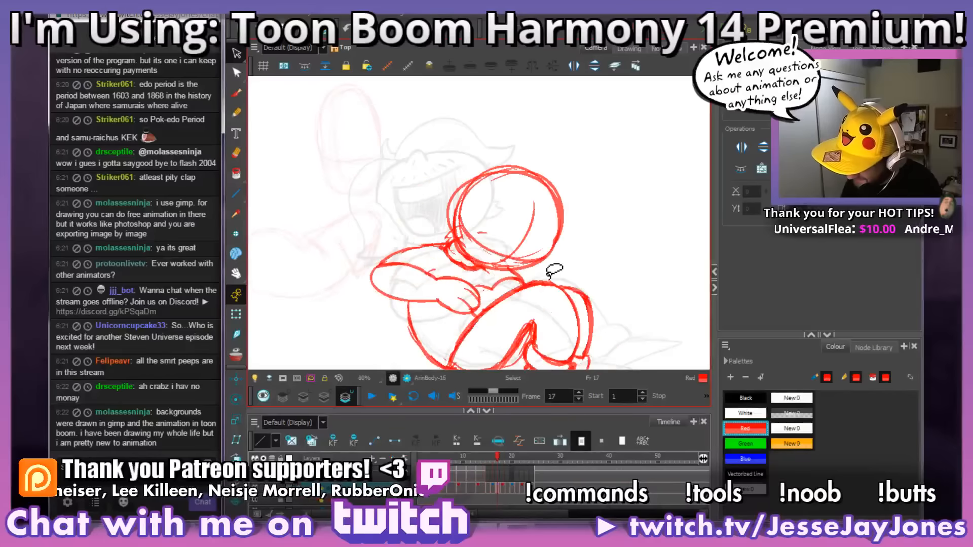
{"action": "key", "text": "comma"}
{"action": "key", "text": "comma"}
{"action": "key", "text": "comma"}
{"action": "key", "text": "period"}
{"action": "key", "text": "period"}
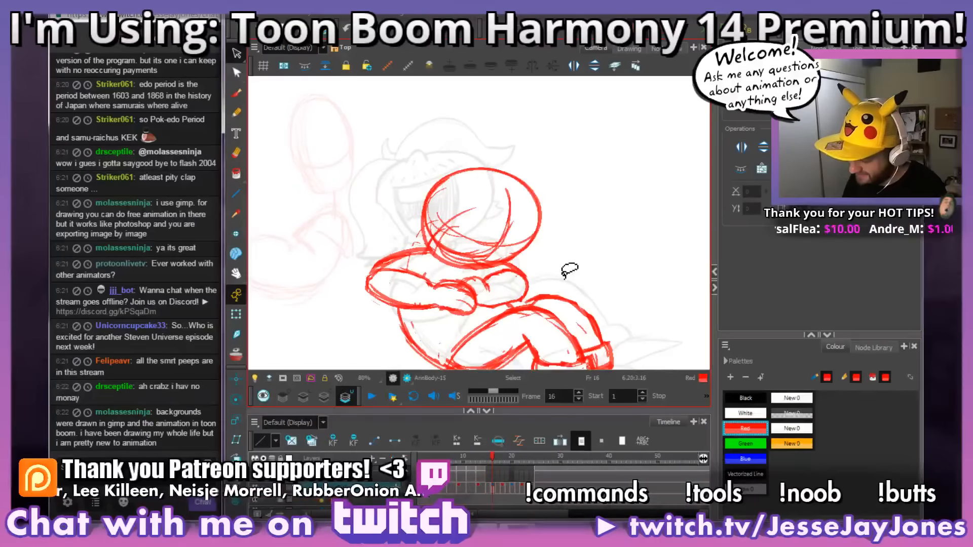
{"action": "key", "text": "comma"}
{"action": "key", "text": "comma"}
{"action": "key", "text": "period"}
{"action": "key", "text": "period"}
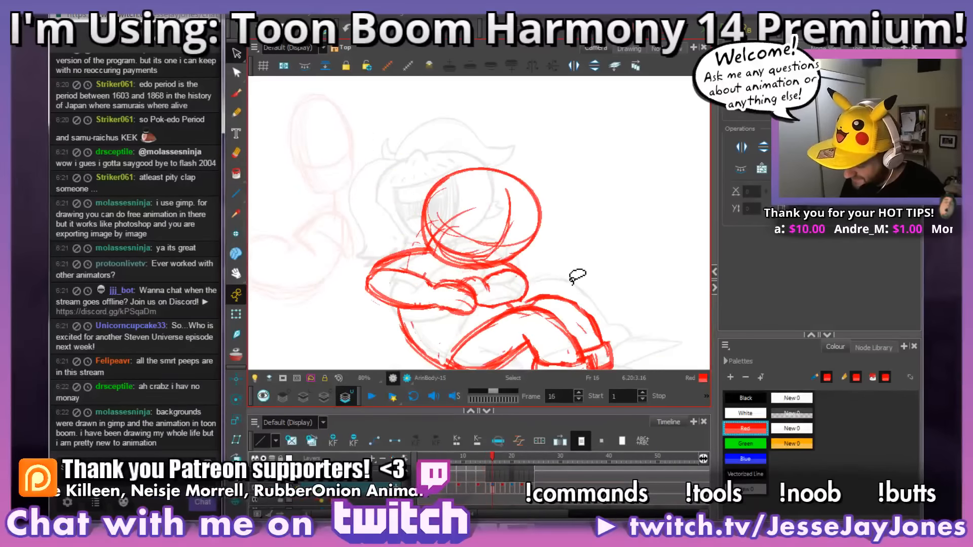
Step: Erase the stray sketch lines in the lower part of the head circle on frame 16
{"action": "key", "text": "alt+e"}
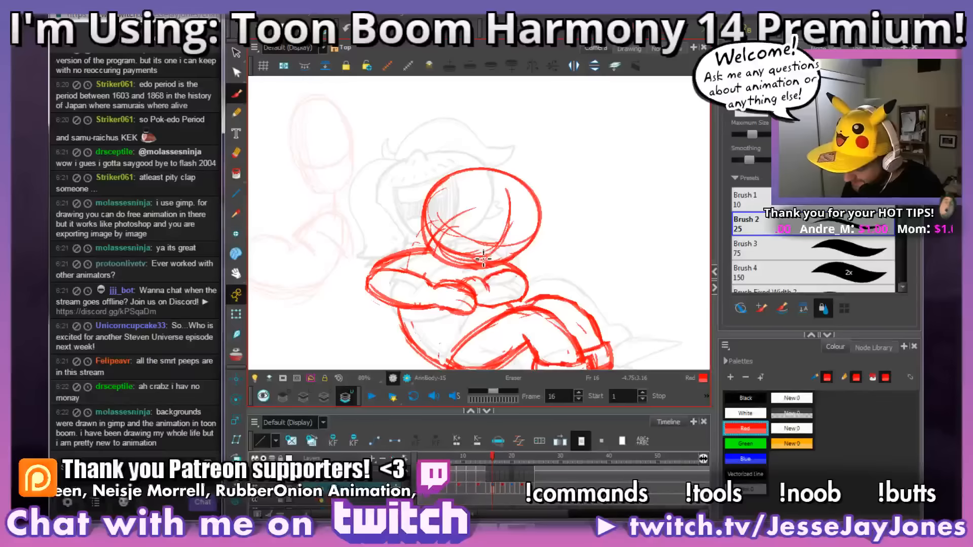
{"action": "mouse_move", "coordinate": [483, 259]}
{"action": "left_mouse_down"}
{"action": "mouse_move", "coordinate": [443, 248]}
{"action": "mouse_move", "coordinate": [437, 228]}
{"action": "mouse_move", "coordinate": [453, 253]}
{"action": "mouse_move", "coordinate": [480, 258]}
{"action": "mouse_move", "coordinate": [461, 243]}
{"action": "left_mouse_up"}
{"action": "mouse_move", "coordinate": [464, 226]}
{"action": "left_mouse_down"}
{"action": "mouse_move", "coordinate": [440, 215]}
{"action": "mouse_move", "coordinate": [469, 229]}
{"action": "mouse_move", "coordinate": [454, 213]}
{"action": "left_mouse_up"}
{"action": "mouse_move", "coordinate": [488, 252]}
{"action": "left_mouse_down"}
{"action": "mouse_move", "coordinate": [476, 258]}
{"action": "mouse_move", "coordinate": [502, 261]}
{"action": "mouse_move", "coordinate": [522, 249]}
{"action": "left_mouse_up"}
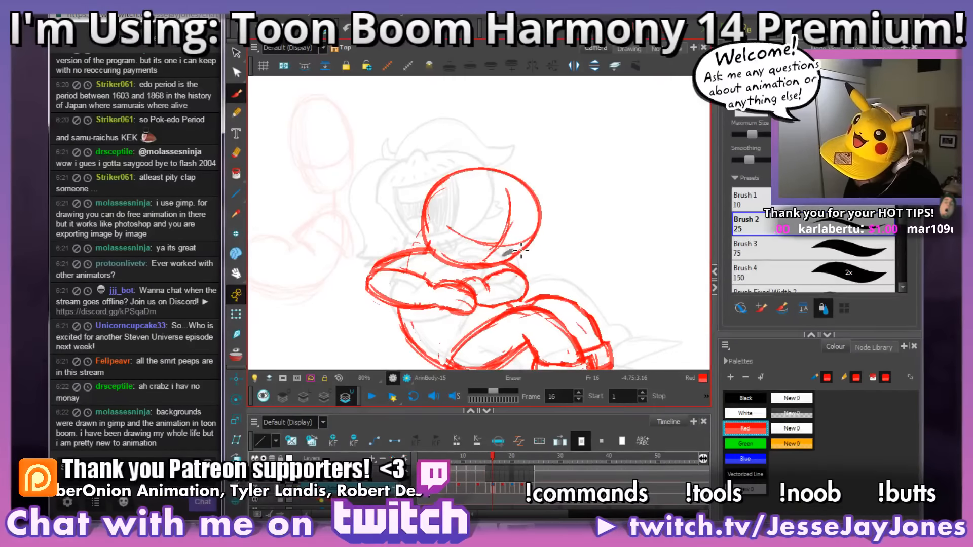
{"action": "left_click_drag", "start_coordinate": [574, 230], "coordinate": [577, 232]}
Step: Compare frames 14 to 16 and touch up the lines inside the head circle on frame 15
{"action": "key", "text": "comma"}
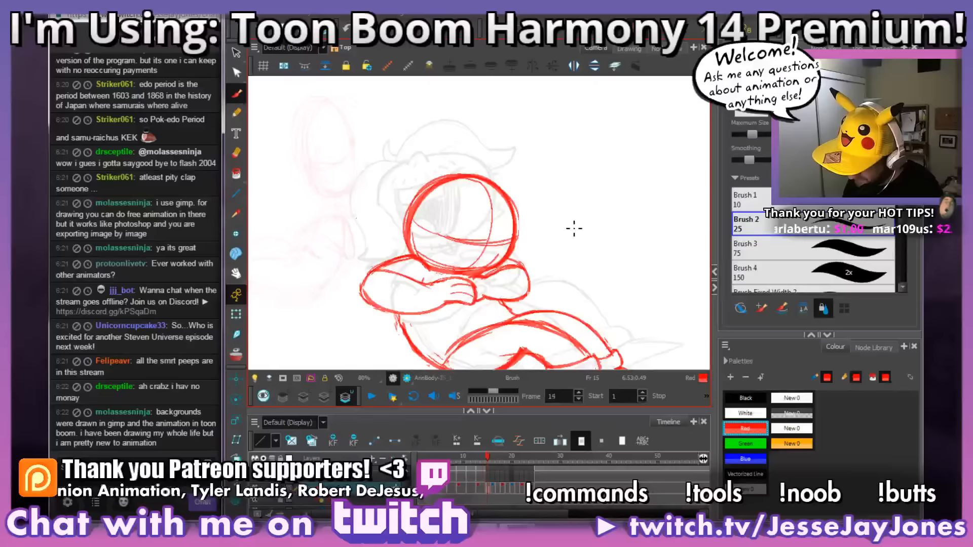
{"action": "key", "text": "comma"}
{"action": "key", "text": "period"}
{"action": "key", "text": "period"}
{"action": "key", "text": "comma"}
{"action": "key", "text": "period"}
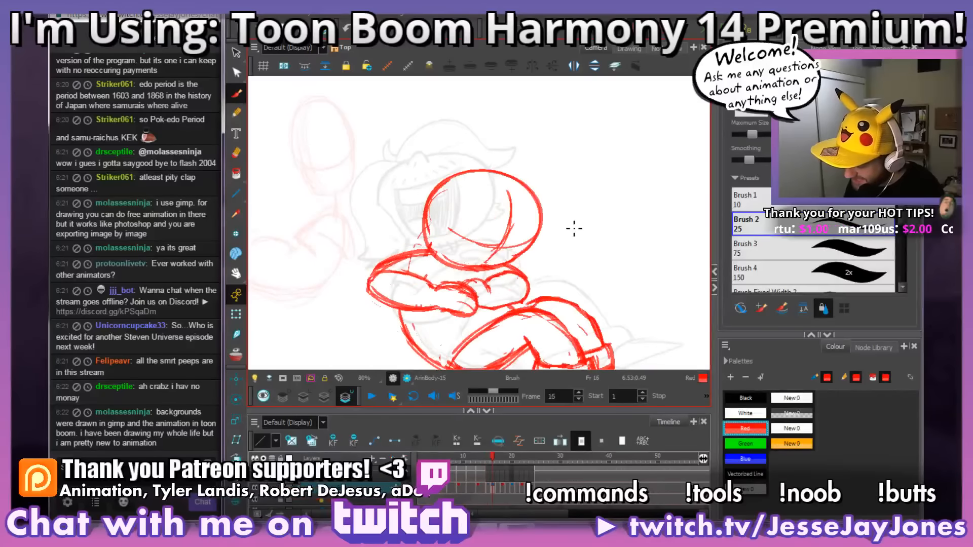
{"action": "key", "text": "comma"}
{"action": "mouse_move", "coordinate": [472, 186]}
{"action": "left_mouse_down"}
{"action": "mouse_move", "coordinate": [446, 177]}
{"action": "mouse_move", "coordinate": [416, 216]}
{"action": "mouse_move", "coordinate": [410, 237]}
{"action": "mouse_move", "coordinate": [426, 255]}
{"action": "left_mouse_up"}
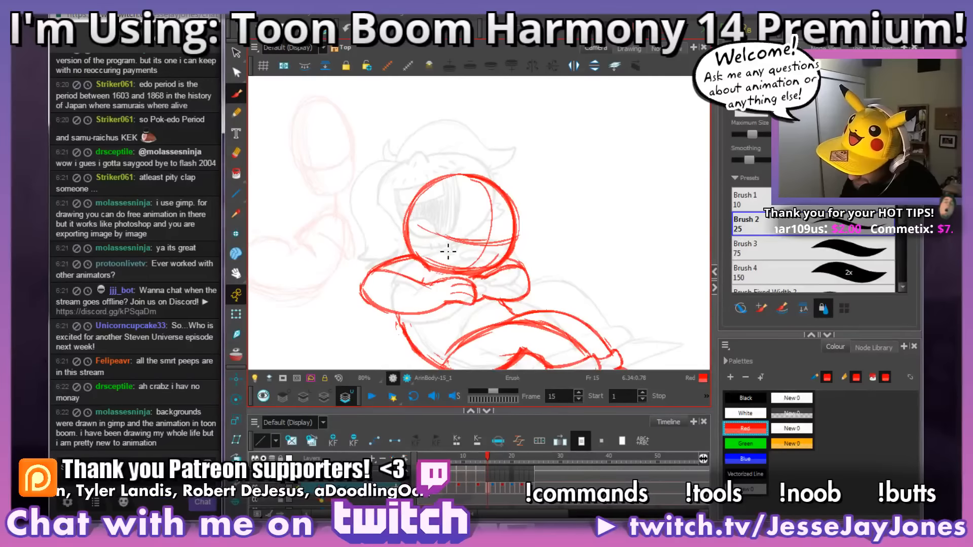
Step: Compare frames 15 and 16, and erase the doubled outline along the upper right of the head circle on frame 16
{"action": "key", "text": "comma"}
{"action": "key", "text": "comma"}
{"action": "key", "text": "period"}
{"action": "key", "text": "period"}
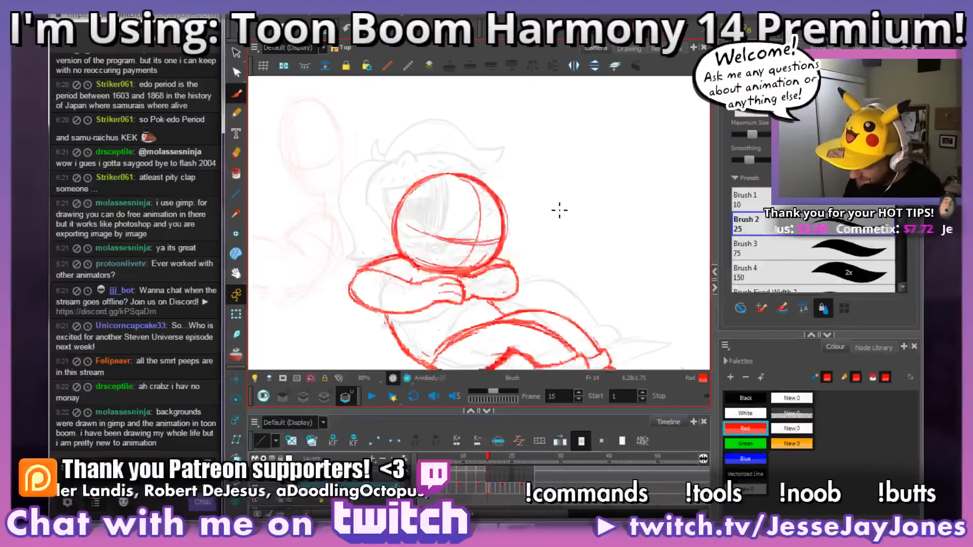
{"action": "key", "text": "period"}
{"action": "key", "text": "comma"}
{"action": "key", "text": "period"}
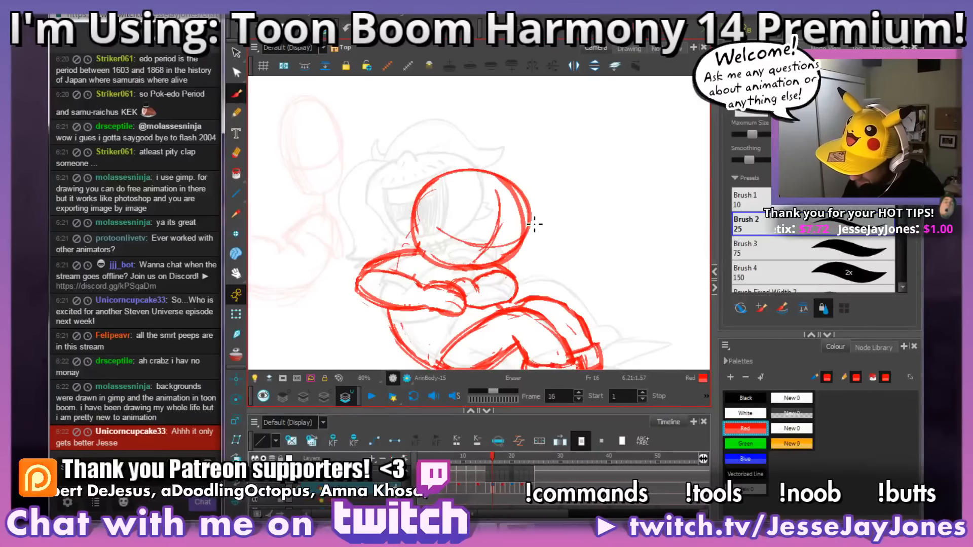
{"action": "mouse_move", "coordinate": [534, 224]}
{"action": "left_mouse_down"}
{"action": "mouse_move", "coordinate": [534, 240]}
{"action": "mouse_move", "coordinate": [532, 191]}
{"action": "mouse_move", "coordinate": [488, 157]}
{"action": "left_mouse_up"}
Step: Flip repeatedly through frames 14 to 18 to examine the motion around the cleaned-up head on frame 16
{"action": "key", "text": "."}
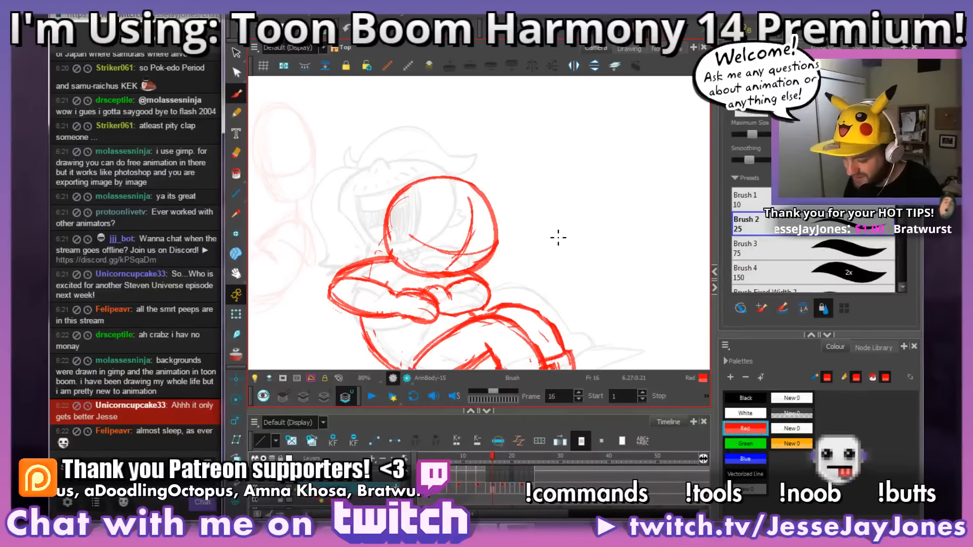
{"action": "key", "text": "comma"}
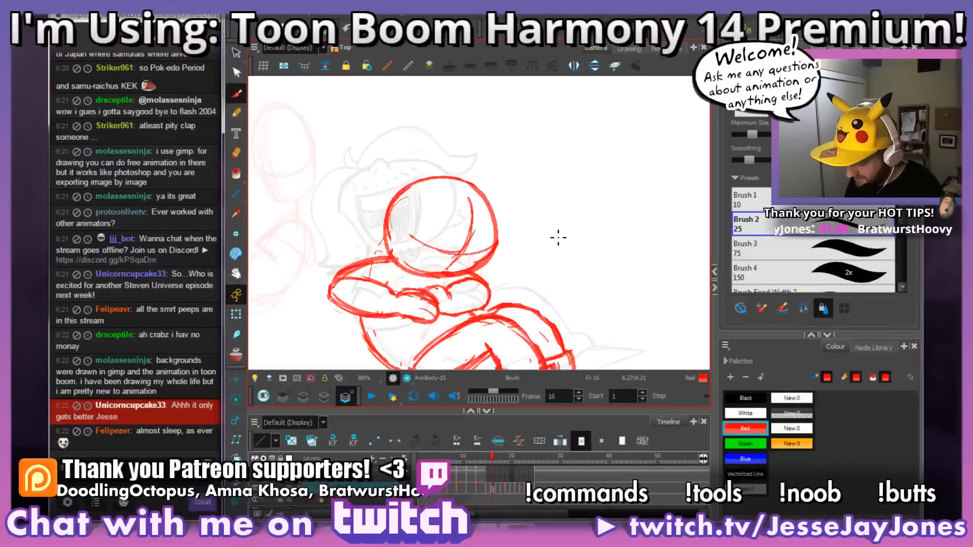
{"action": "key", "text": "comma"}
{"action": "key", "text": "period"}
{"action": "key", "text": "period"}
{"action": "key", "text": "comma"}
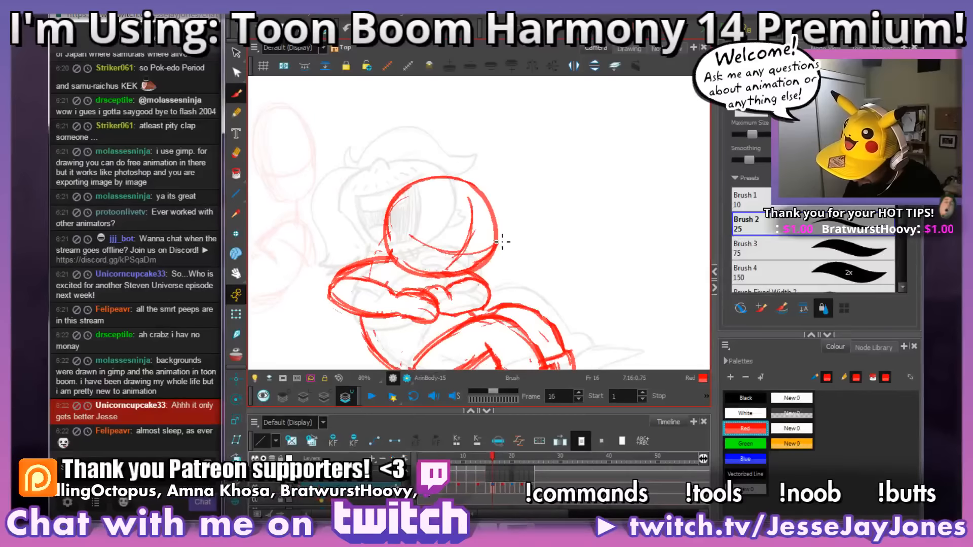
{"action": "key", "text": "comma"}
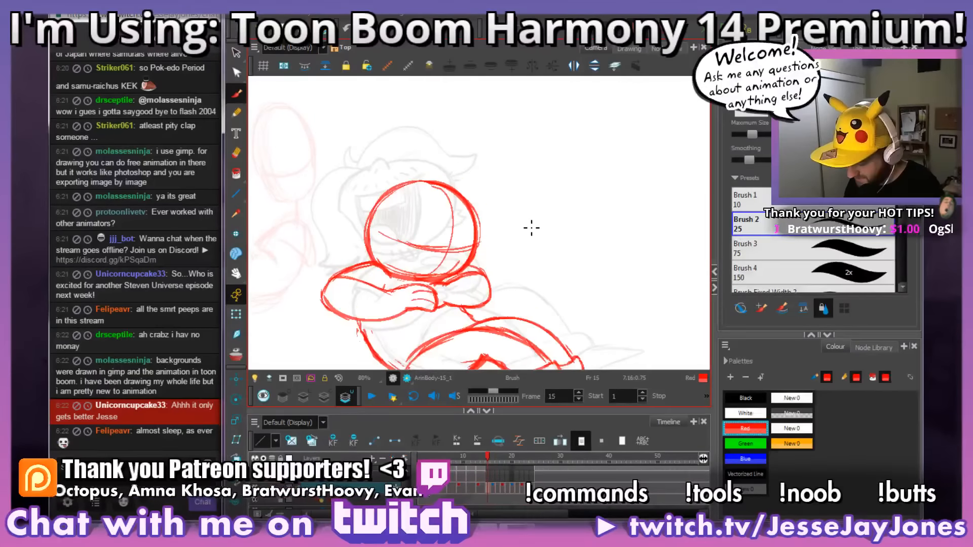
{"action": "key", "text": "period"}
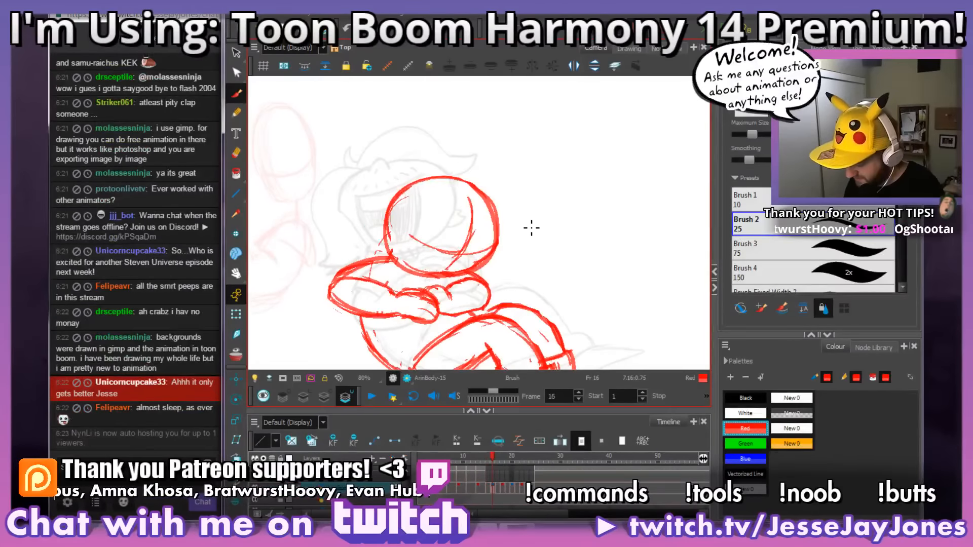
{"action": "key", "text": "period"}
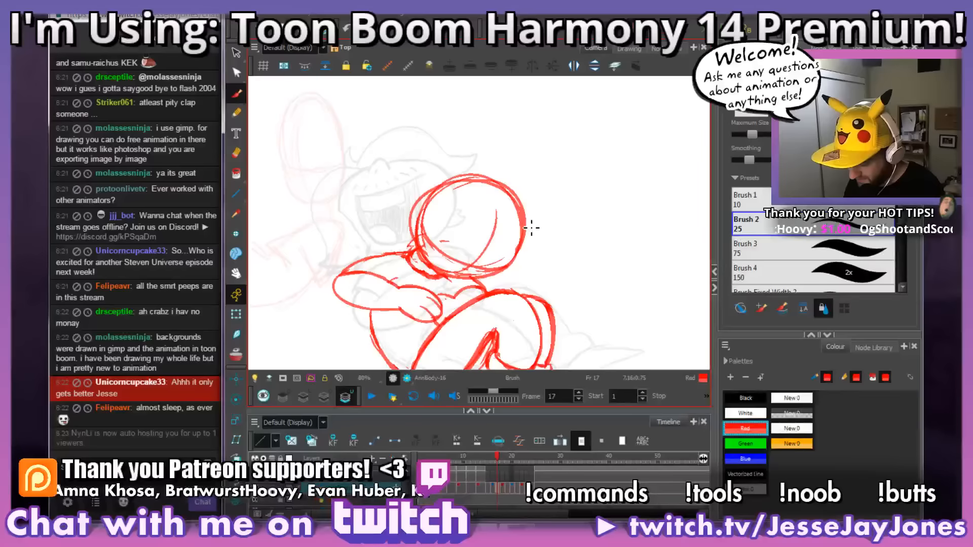
{"action": "key", "text": "comma"}
Step: Erase the doubled outline along the left side of the head circle on frame 17
{"action": "key", "text": "comma"}
{"action": "key", "text": "comma"}
{"action": "key", "text": "period"}
{"action": "key", "text": "period"}
{"action": "key", "text": "period"}
{"action": "key", "text": "period"}
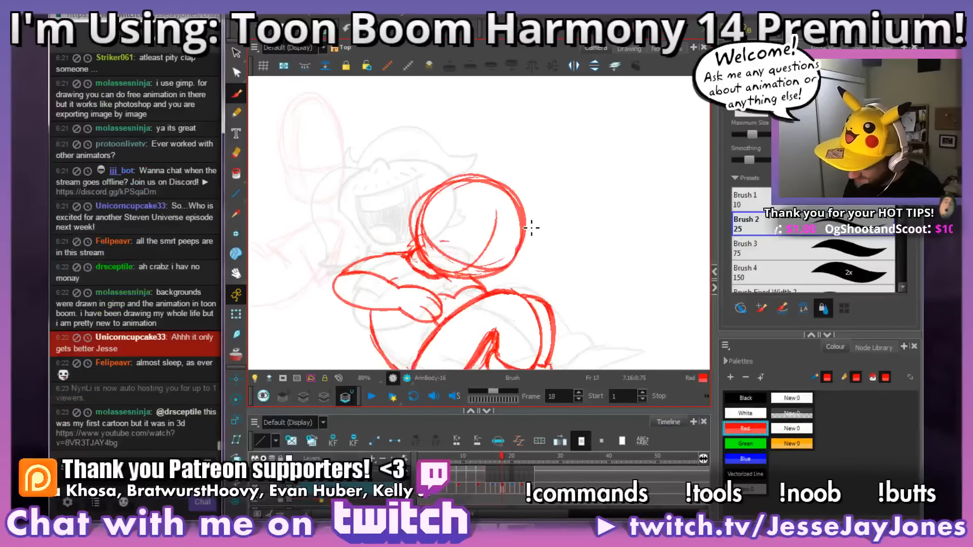
{"action": "key", "text": "comma"}
{"action": "left_click_drag", "start_coordinate": [416, 234], "coordinate": [427, 189]}
{"action": "left_click_drag", "start_coordinate": [462, 162], "coordinate": [496, 152]}
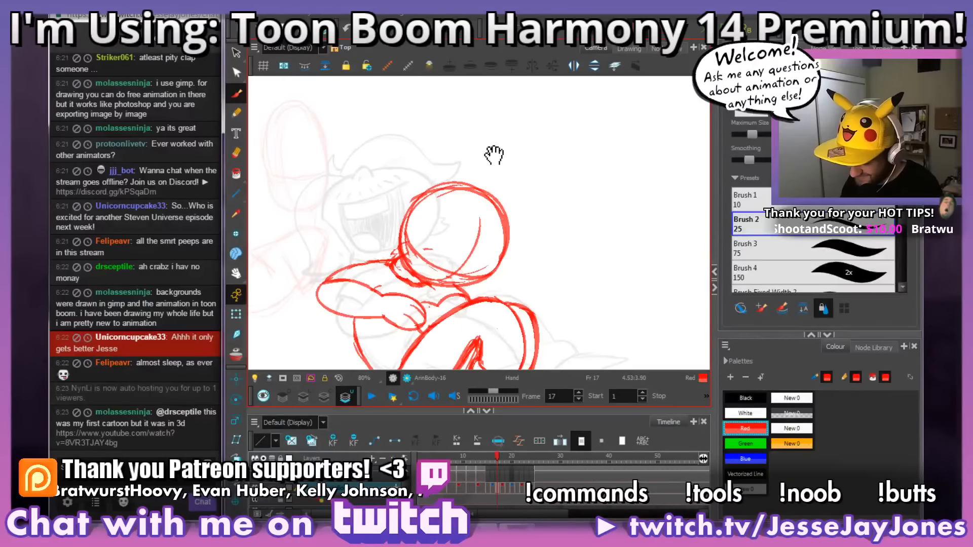
{"action": "scroll", "coordinate": [501, 193], "scroll_direction": "down", "scroll_amount": 2}
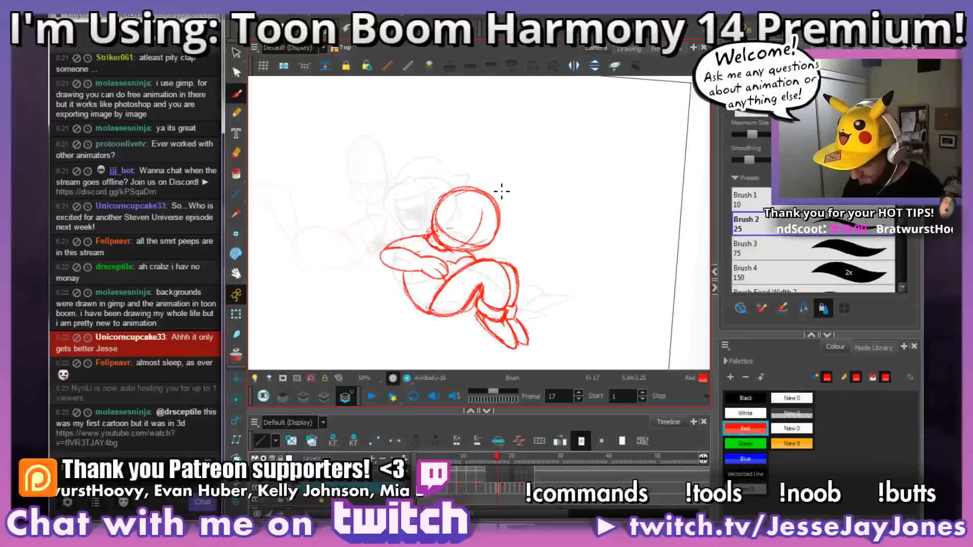
Step: Flip back and forth through frames 15 to 18 to check how the head circle moves
{"action": "key", "text": "period"}
{"action": "key", "text": "comma"}
{"action": "key", "text": "period"}
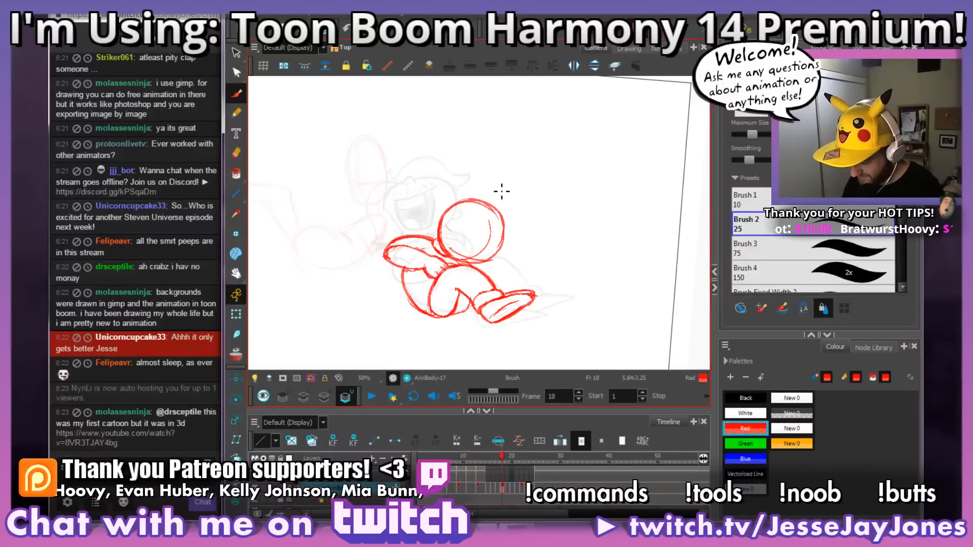
{"action": "key", "text": "comma"}
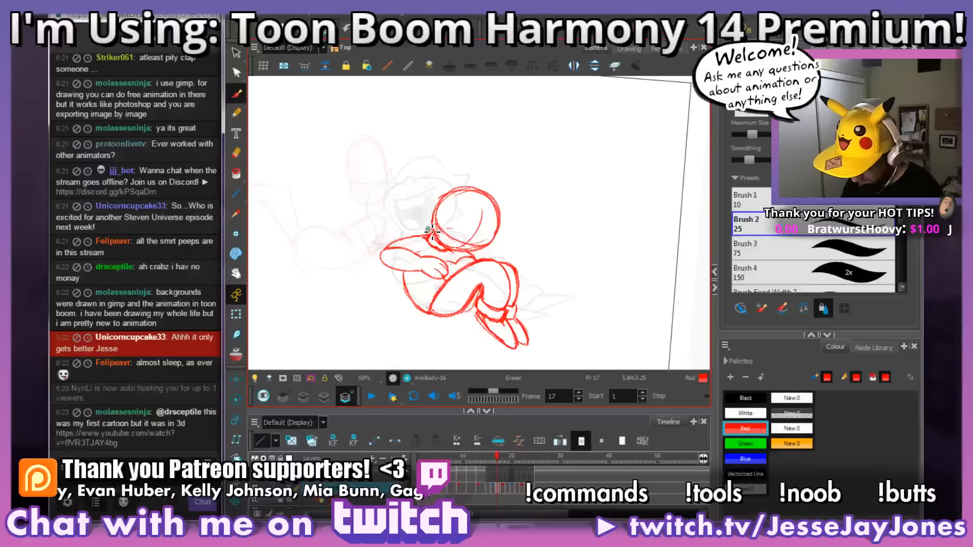
{"action": "left_click_drag", "start_coordinate": [495, 191], "coordinate": [498, 198]}
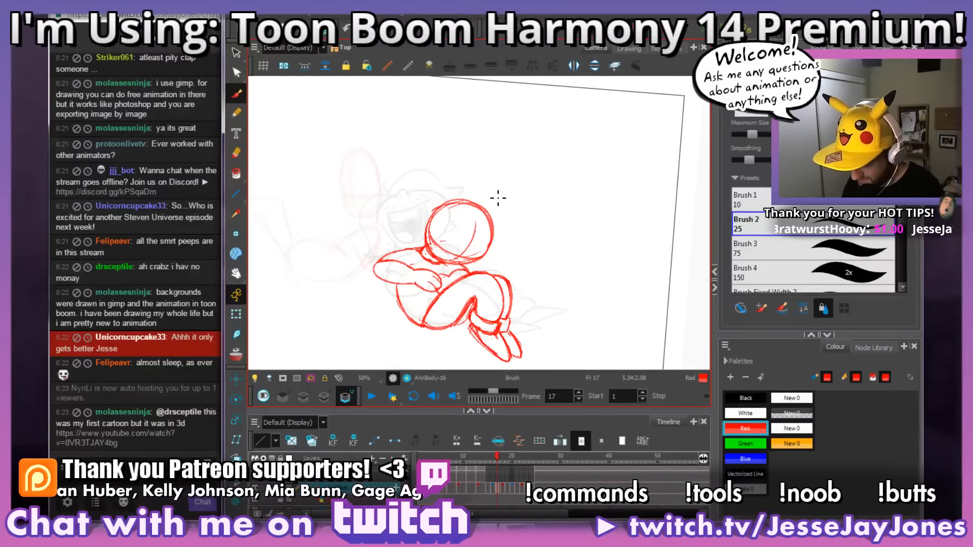
{"action": "key", "text": "comma"}
{"action": "key", "text": "comma"}
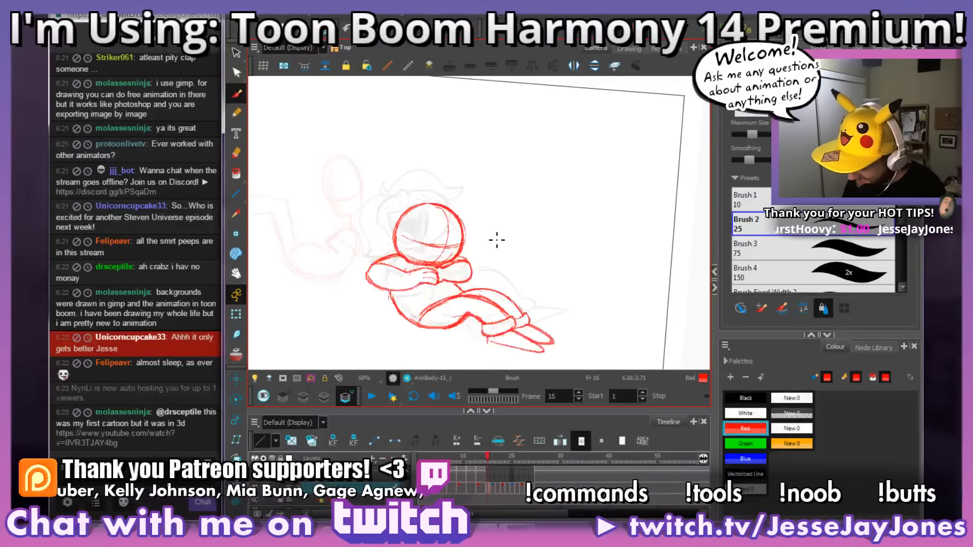
{"action": "key", "text": "period"}
{"action": "key", "text": "period"}
{"action": "key", "text": "comma"}
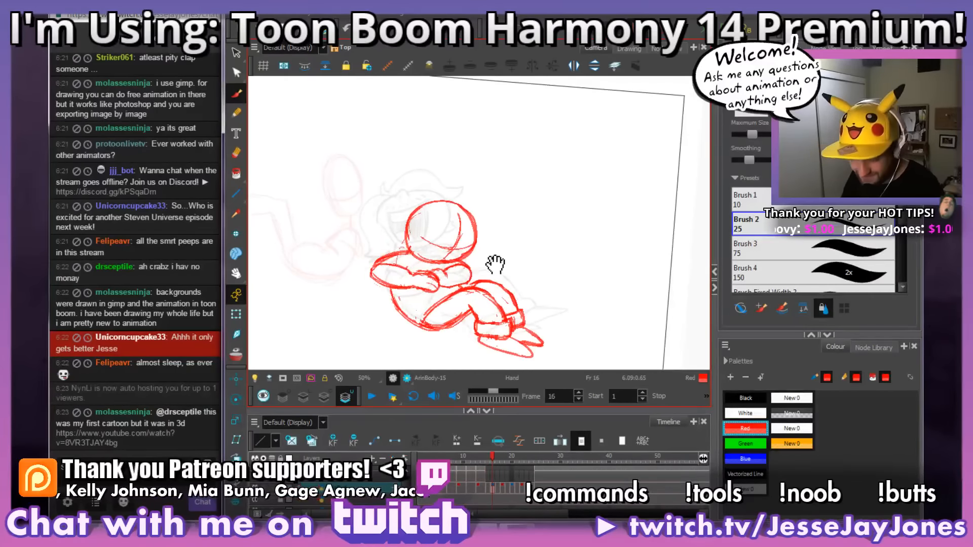
Step: Lasso-select the head circle on frame 16, release it, and compare the drawing with the preceding frame
{"action": "scroll", "coordinate": [499, 253], "scroll_direction": "up", "scroll_amount": 2}
{"action": "mouse_move", "coordinate": [507, 199]}
{"action": "left_mouse_down"}
{"action": "mouse_move", "coordinate": [474, 261]}
{"action": "mouse_move", "coordinate": [413, 288]}
{"action": "mouse_move", "coordinate": [366, 247]}
{"action": "mouse_move", "coordinate": [482, 132]}
{"action": "mouse_move", "coordinate": [507, 199]}
{"action": "left_mouse_up"}
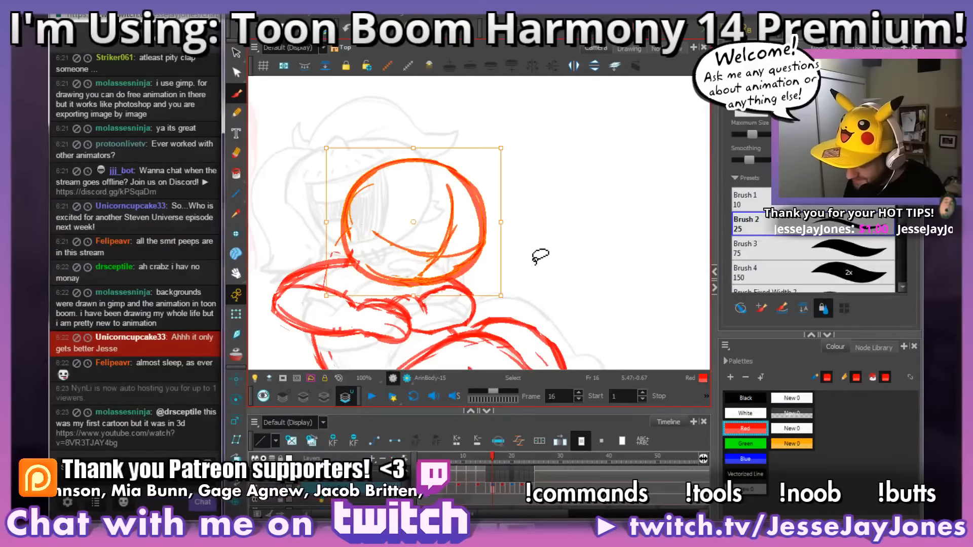
{"action": "key", "text": "alt+b"}
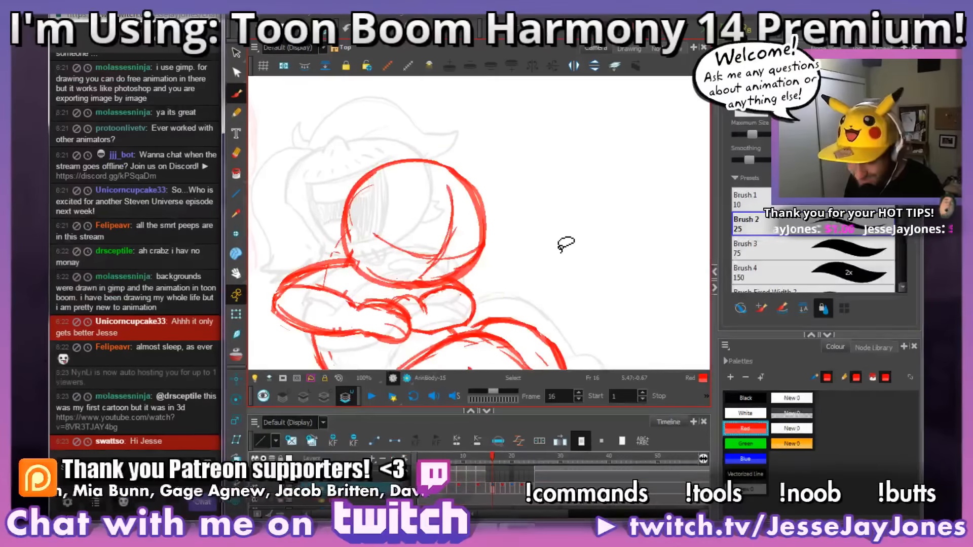
{"action": "key", "text": "comma"}
{"action": "key", "text": "comma"}
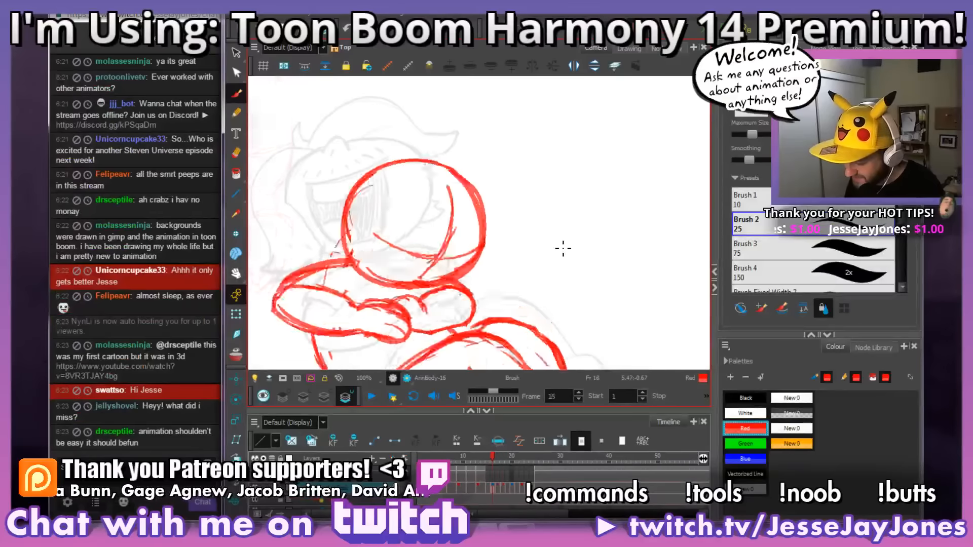
Step: Flip repeatedly through frames 16 to 21 to examine how the head and folded arms move between poses
{"action": "key", "text": "period"}
{"action": "key", "text": "period"}
{"action": "key", "text": "period"}
{"action": "key", "text": "period"}
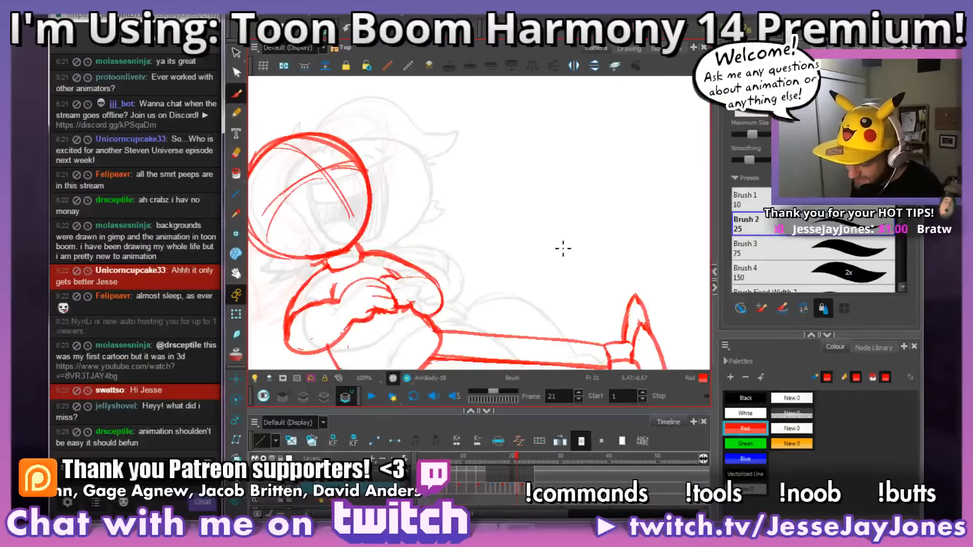
{"action": "key", "text": "comma"}
{"action": "key", "text": "comma"}
{"action": "key", "text": "period"}
{"action": "key", "text": "period"}
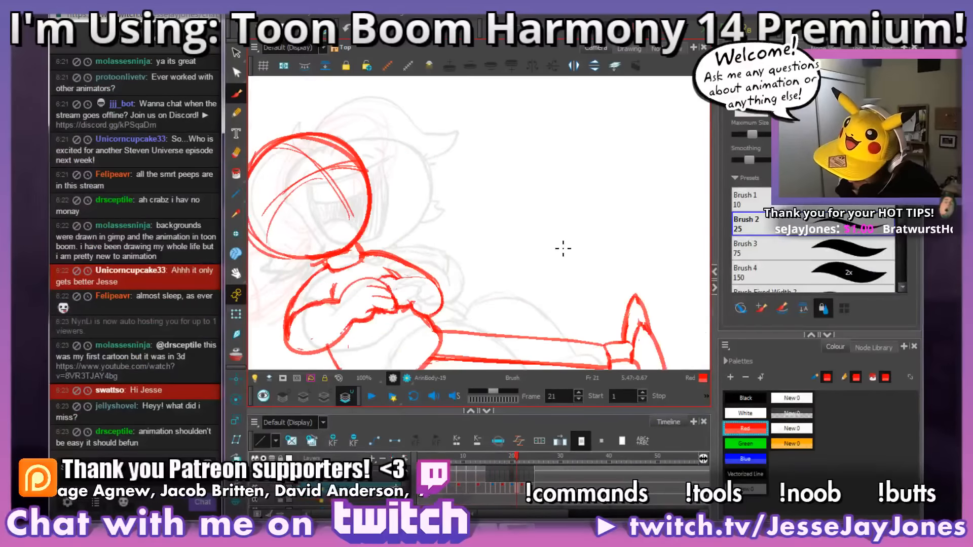
{"action": "key", "text": "comma"}
{"action": "key", "text": "comma"}
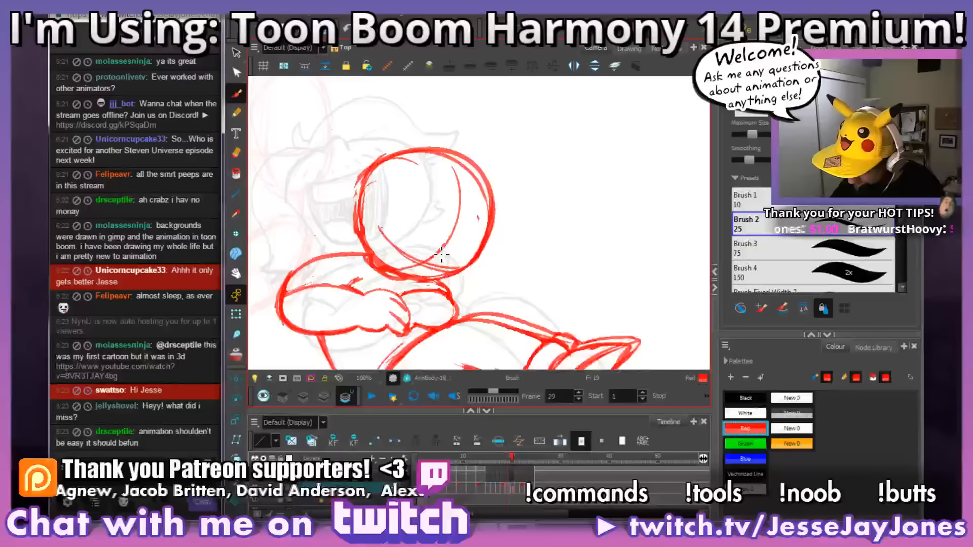
{"action": "key", "text": "period"}
Step: Erase part of the rough line above the folded arms on frame 20
{"action": "key", "text": "comma"}
{"action": "key", "text": "period"}
{"action": "key", "text": "period"}
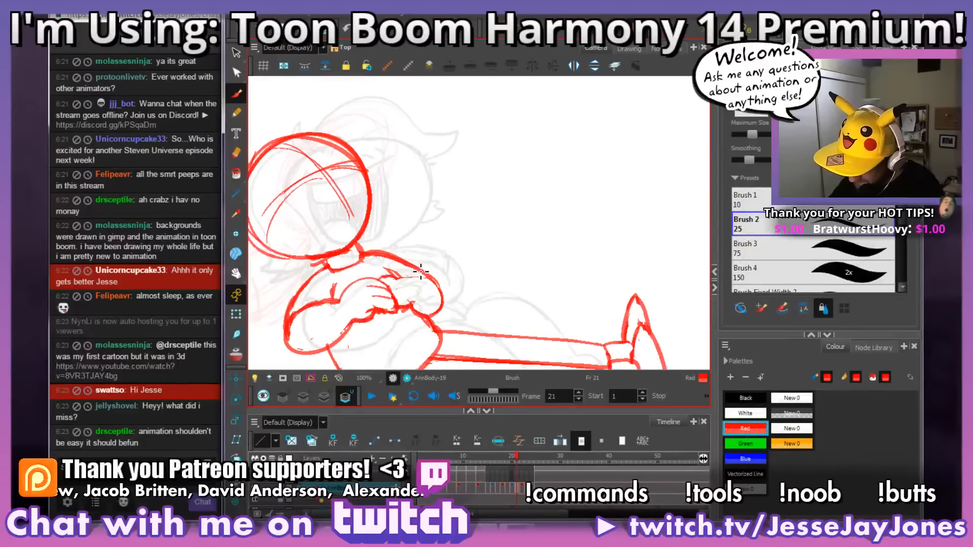
{"action": "key", "text": "comma"}
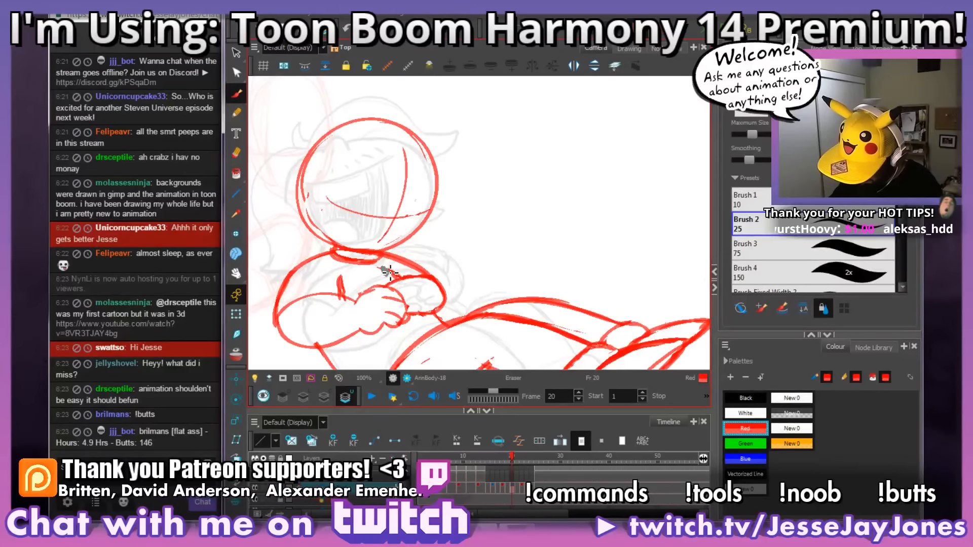
{"action": "left_click_drag", "start_coordinate": [506, 260], "coordinate": [546, 237]}
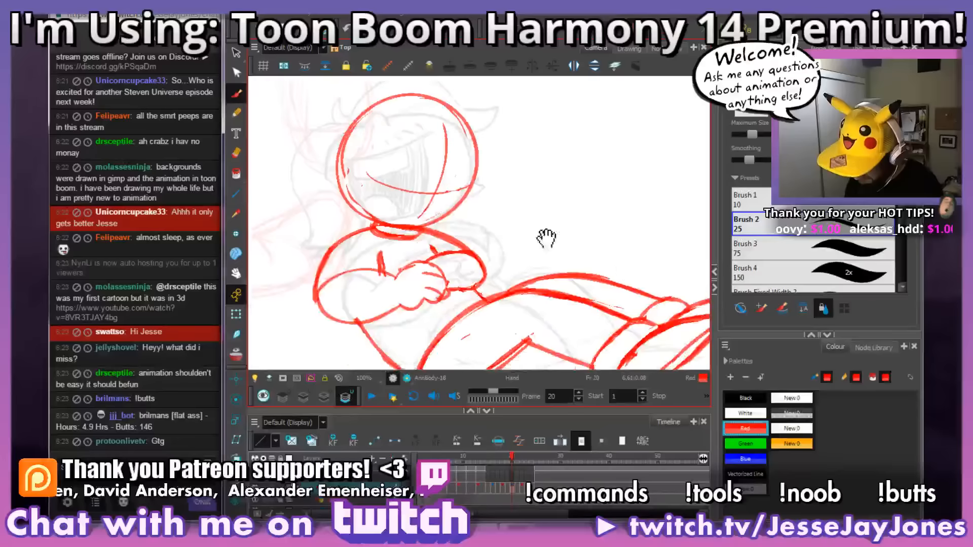
{"action": "scroll", "coordinate": [624, 290], "scroll_direction": "down", "scroll_amount": 3}
Step: Compare frames 21 to 24, and erase rough line edges inside the elbow beside the folded hands on frame 23
{"action": "key", "text": "period"}
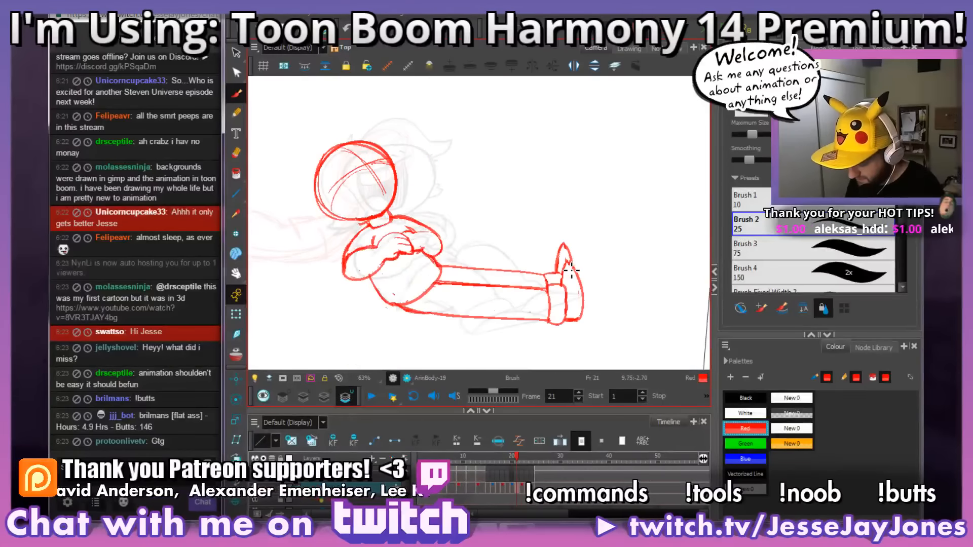
{"action": "key", "text": "period"}
{"action": "key", "text": "period"}
{"action": "key", "text": "period"}
{"action": "key", "text": "comma"}
{"action": "key", "text": "comma"}
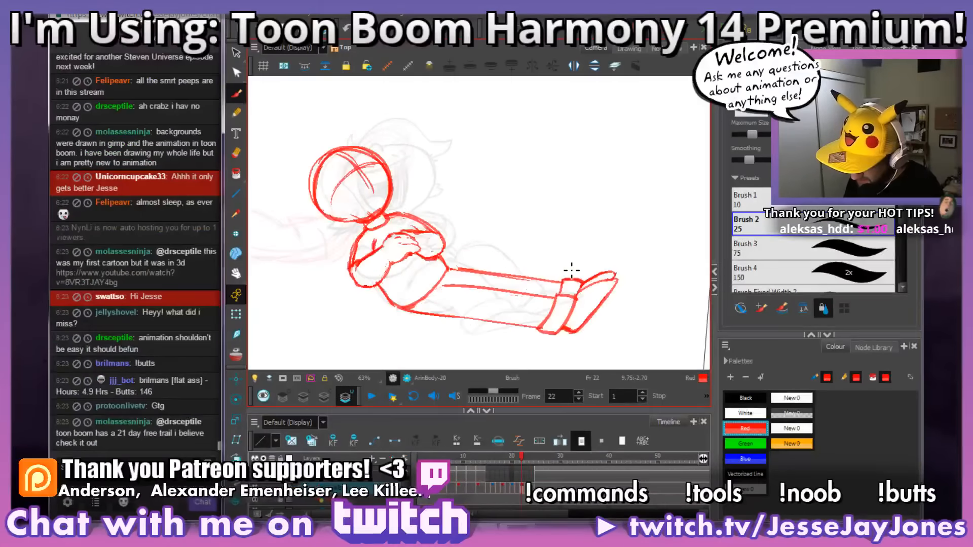
{"action": "key", "text": "period"}
{"action": "scroll", "coordinate": [481, 269], "scroll_direction": "up", "scroll_amount": 3}
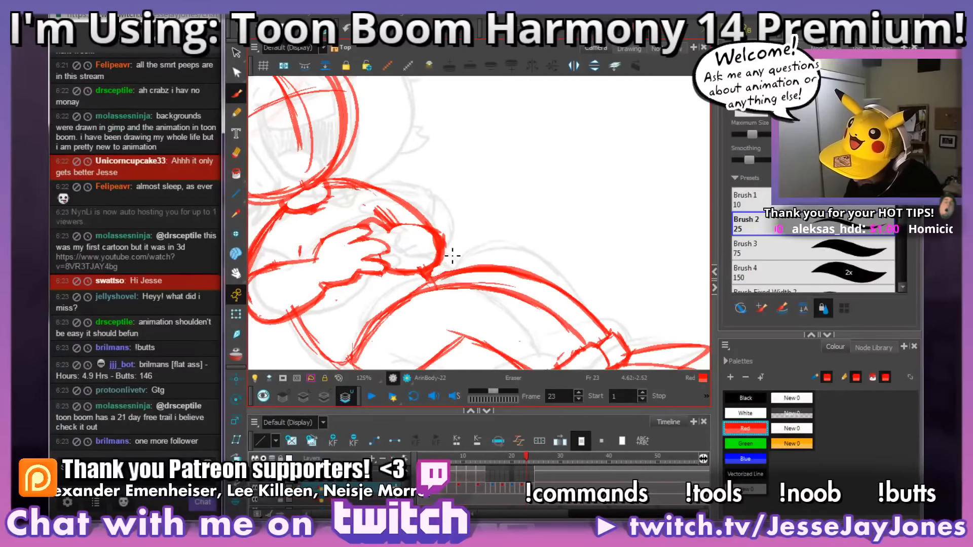
{"action": "scroll", "coordinate": [450, 238], "scroll_direction": "down", "scroll_amount": 3}
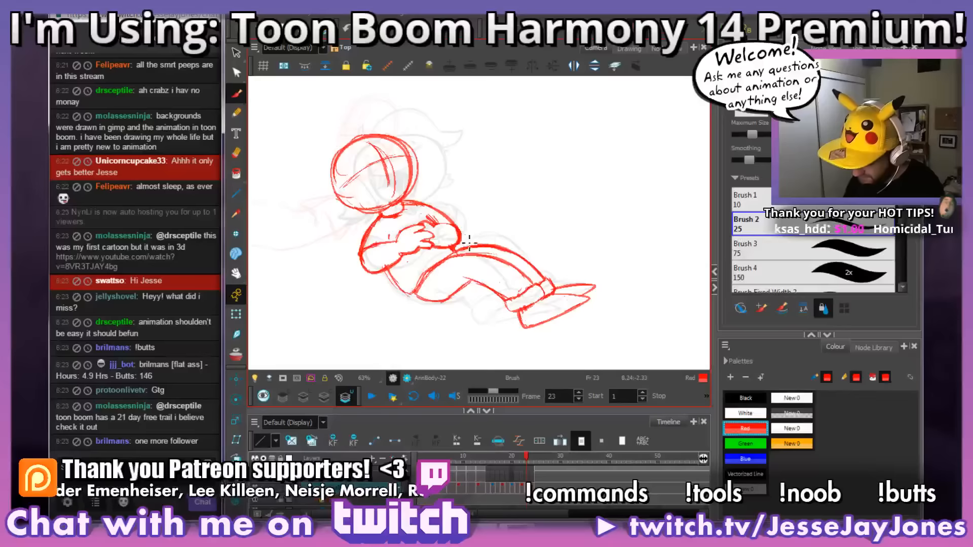
{"action": "scroll", "coordinate": [429, 263], "scroll_direction": "up", "scroll_amount": 3}
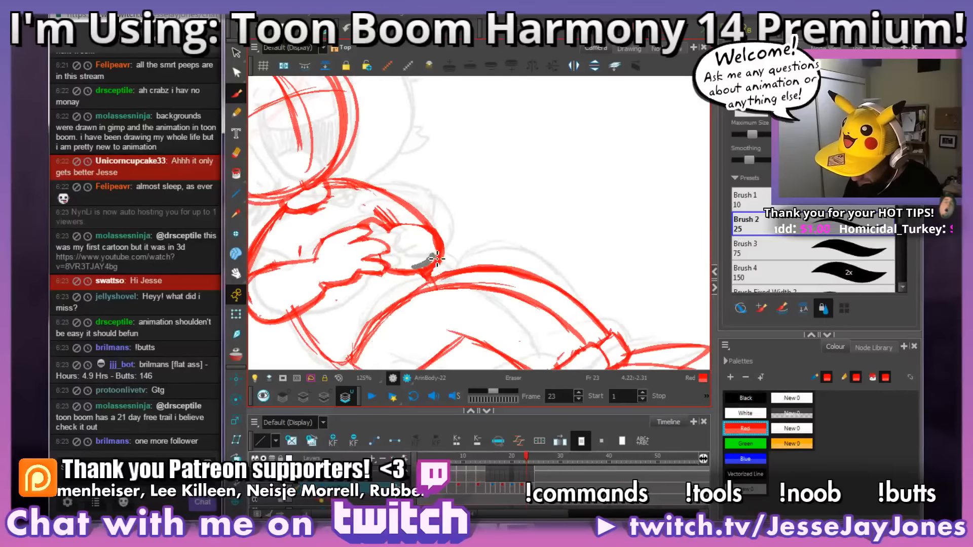
{"action": "scroll", "coordinate": [493, 212], "scroll_direction": "down", "scroll_amount": 3}
{"action": "key", "text": "alt+s"}
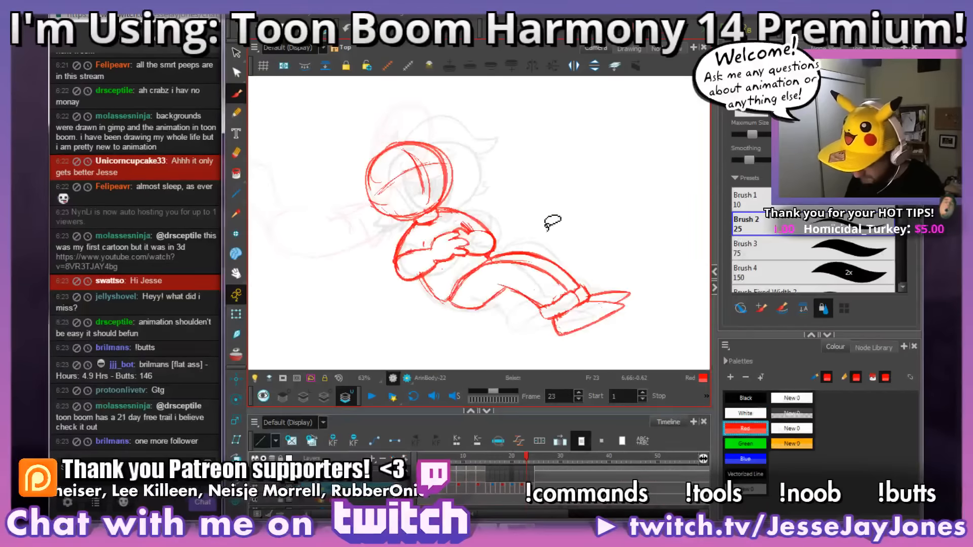
Step: Flip between frames 22, 23 and 24 to check the body's motion around frame 23
{"action": "key", "text": "comma"}
{"action": "key", "text": "period"}
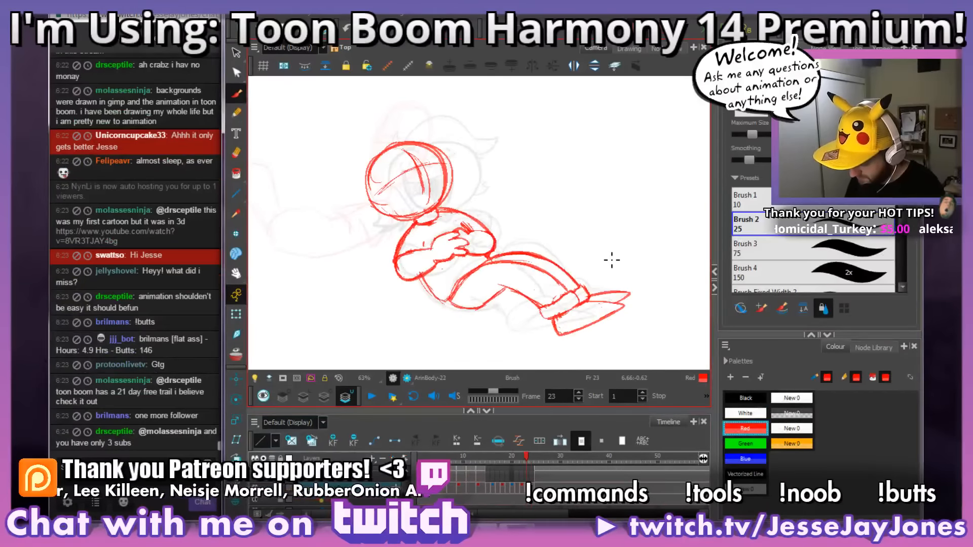
{"action": "key", "text": "comma"}
{"action": "key", "text": "period"}
{"action": "key", "text": "period"}
{"action": "key", "text": "comma"}
{"action": "key", "text": "comma"}
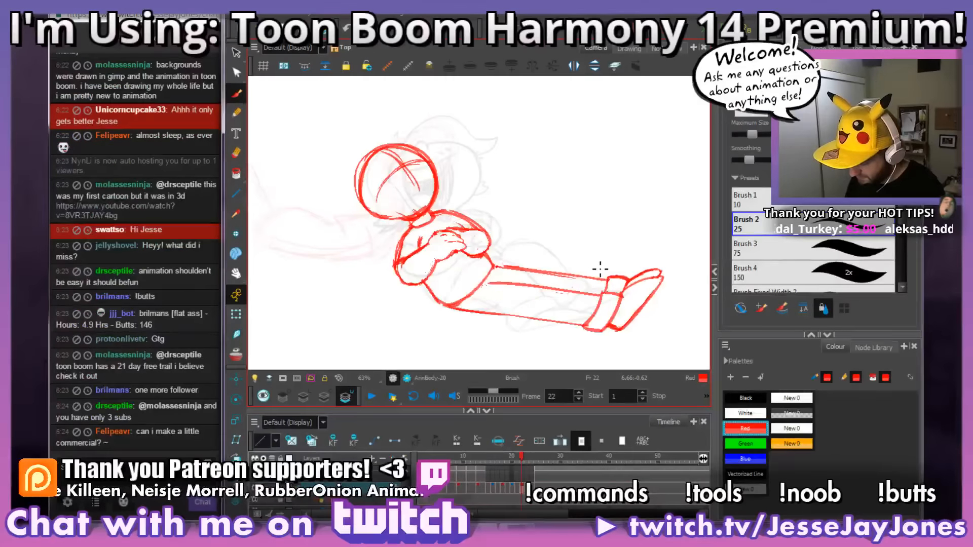
{"action": "key", "text": "period"}
{"action": "key", "text": "period"}
{"action": "key", "text": "comma"}
Step: Clean up the rough lines around the folded hands and elbow on frame 23
{"action": "scroll", "coordinate": [491, 259], "scroll_direction": "up", "scroll_amount": 5}
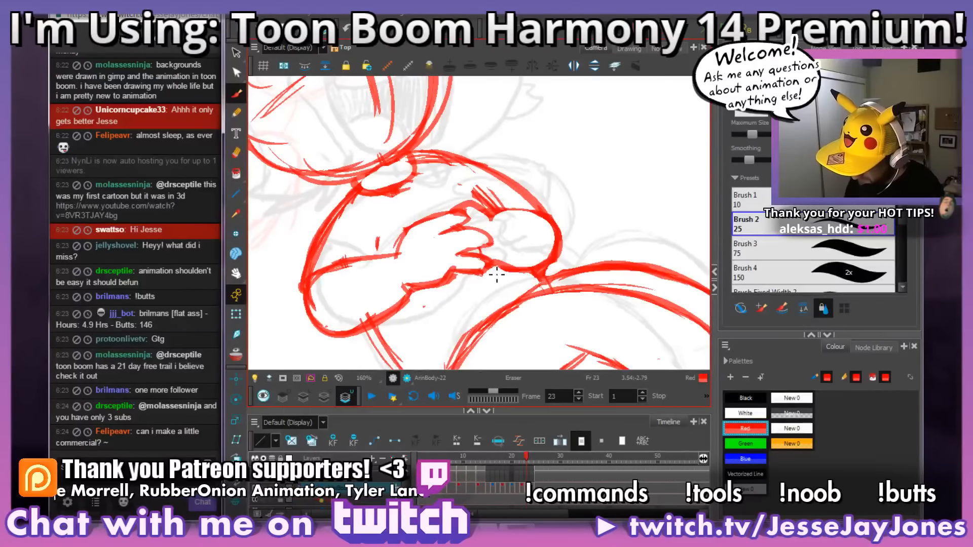
{"action": "left_click_drag", "start_coordinate": [569, 257], "coordinate": [531, 269]}
{"action": "left_click_drag", "start_coordinate": [585, 241], "coordinate": [560, 248]}
{"action": "key", "text": "1"}
{"action": "key", "text": "1"}
{"action": "key", "text": "1"}
{"action": "key", "text": "1"}
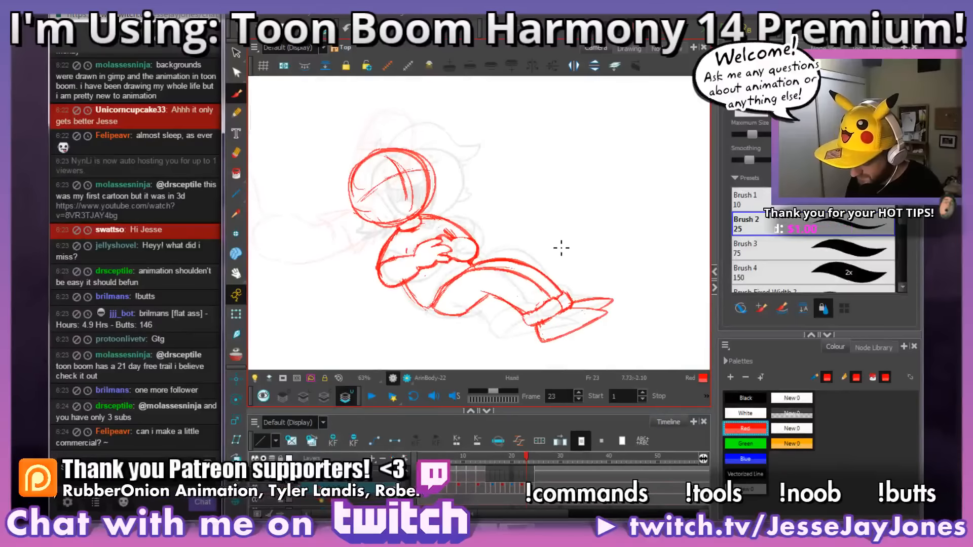
{"action": "key", "text": "2"}
{"action": "key", "text": "2"}
{"action": "key", "text": "2"}
{"action": "key", "text": "2"}
{"action": "mouse_move", "coordinate": [525, 288]}
{"action": "left_mouse_down"}
{"action": "mouse_move", "coordinate": [530, 254]}
{"action": "mouse_move", "coordinate": [552, 259]}
{"action": "left_mouse_up"}
{"action": "key", "text": "1"}
{"action": "key", "text": "1"}
{"action": "key", "text": "1"}
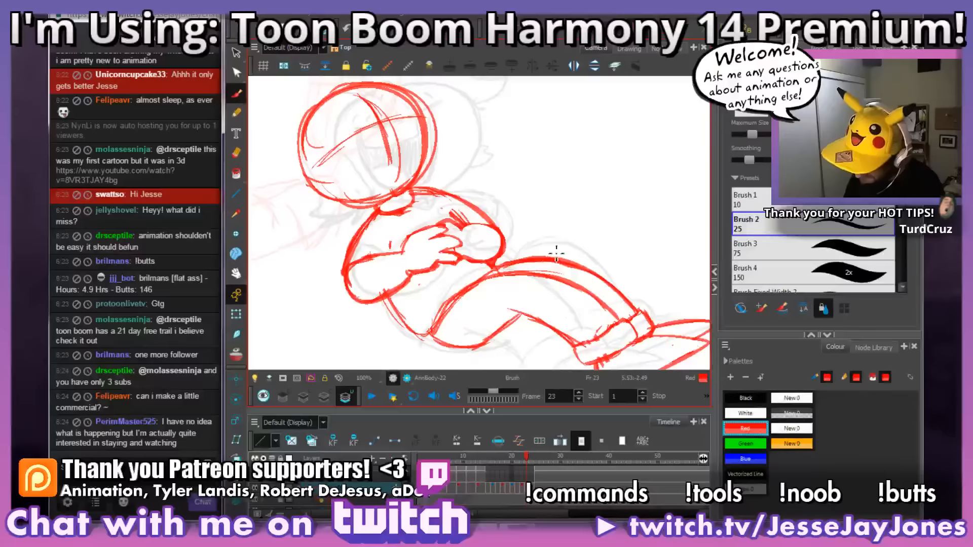
Step: Thicken the torso's back line below the folded arm on frame 23 and erase the excess inside it and above the forearm
{"action": "left_click_drag", "start_coordinate": [575, 224], "coordinate": [550, 290]}
{"action": "left_click_drag", "start_coordinate": [505, 165], "coordinate": [504, 198]}
{"action": "key", "text": "2"}
{"action": "key", "text": "2"}
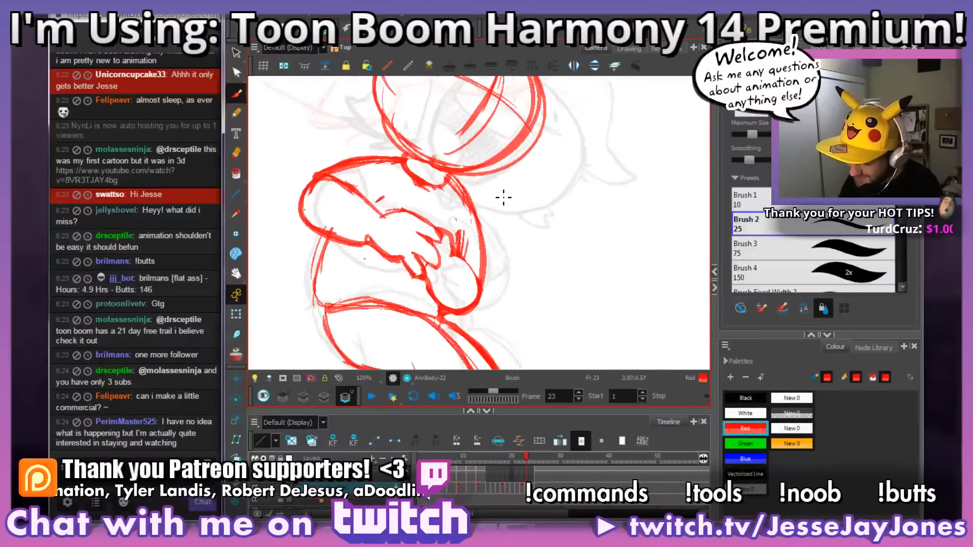
{"action": "left_click_drag", "start_coordinate": [398, 287], "coordinate": [450, 236]}
{"action": "mouse_move", "coordinate": [484, 291]}
{"action": "left_mouse_down"}
{"action": "mouse_move", "coordinate": [340, 275]}
{"action": "mouse_move", "coordinate": [345, 177]}
{"action": "left_mouse_up"}
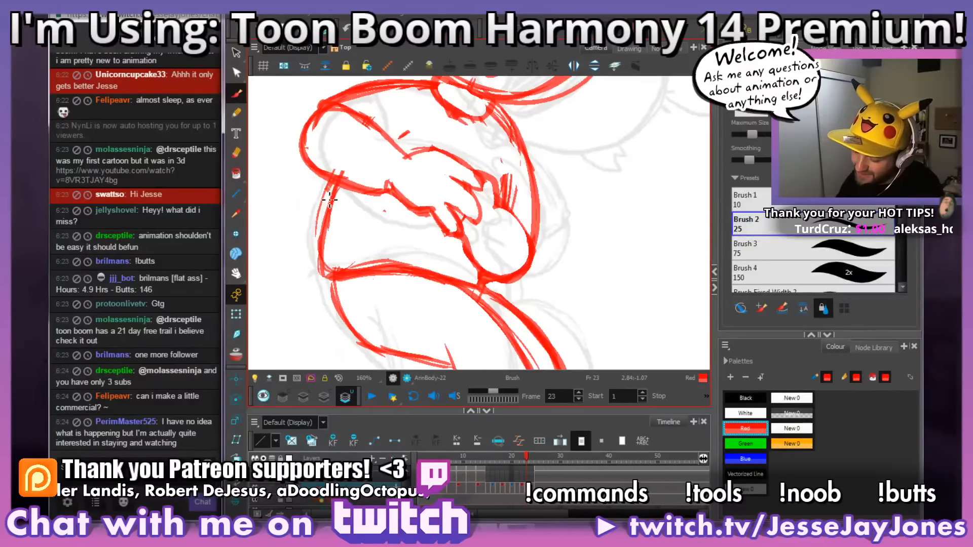
{"action": "left_click_drag", "start_coordinate": [326, 268], "coordinate": [336, 183]}
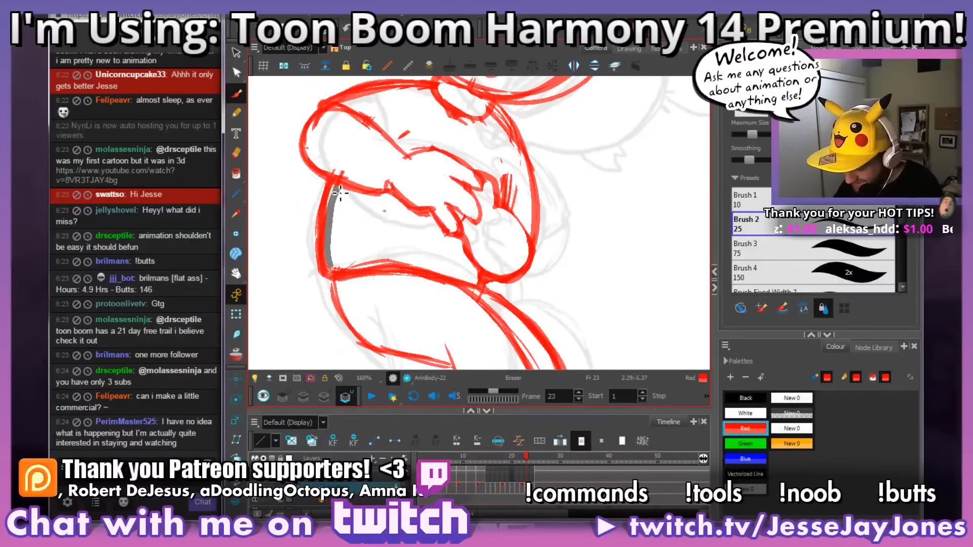
{"action": "left_click_drag", "start_coordinate": [344, 191], "coordinate": [338, 173]}
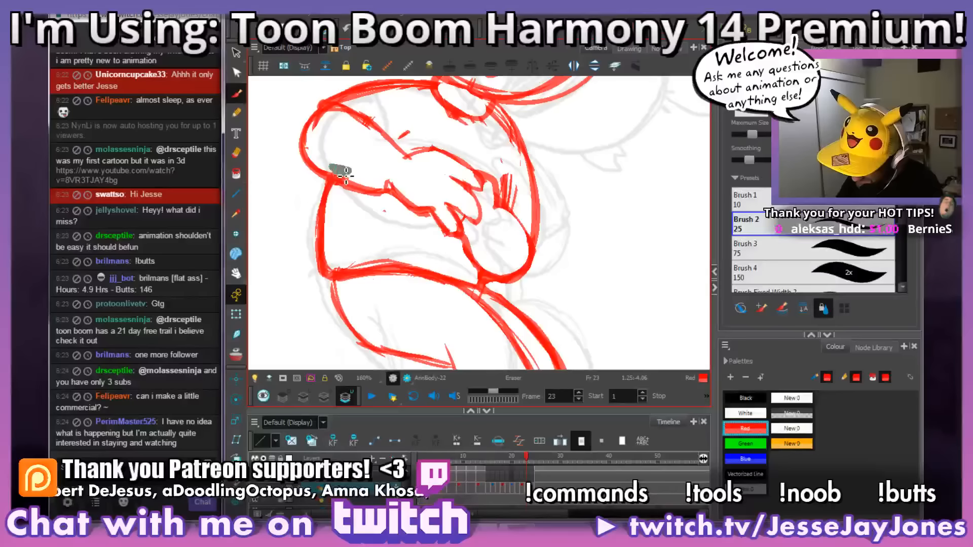
{"action": "left_click_drag", "start_coordinate": [539, 194], "coordinate": [469, 219]}
{"action": "key", "text": "1"}
{"action": "key", "text": "1"}
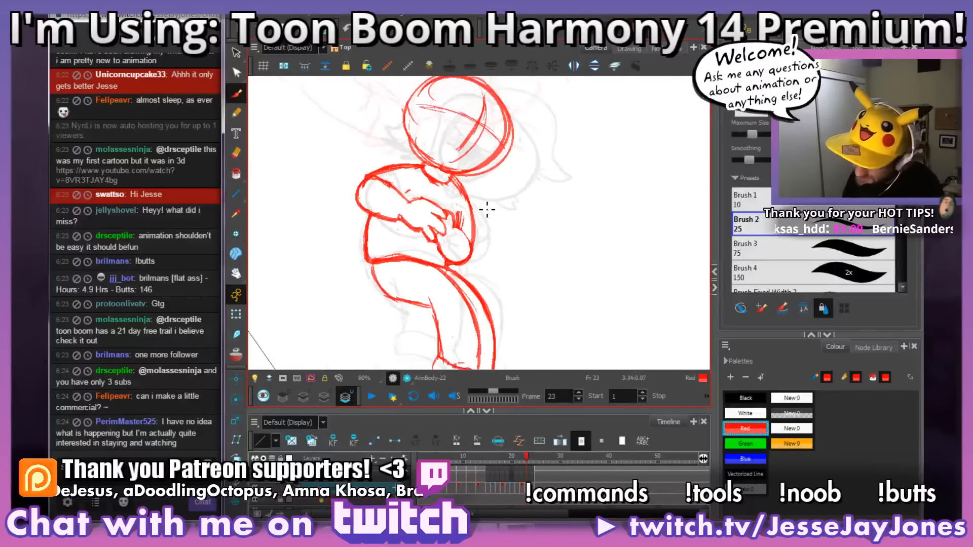
Step: Touch up the hand and sleeve lines of the folded arms on frame 23
{"action": "key", "text": "2"}
{"action": "key", "text": "2"}
{"action": "left_click_drag", "start_coordinate": [415, 175], "coordinate": [444, 180]}
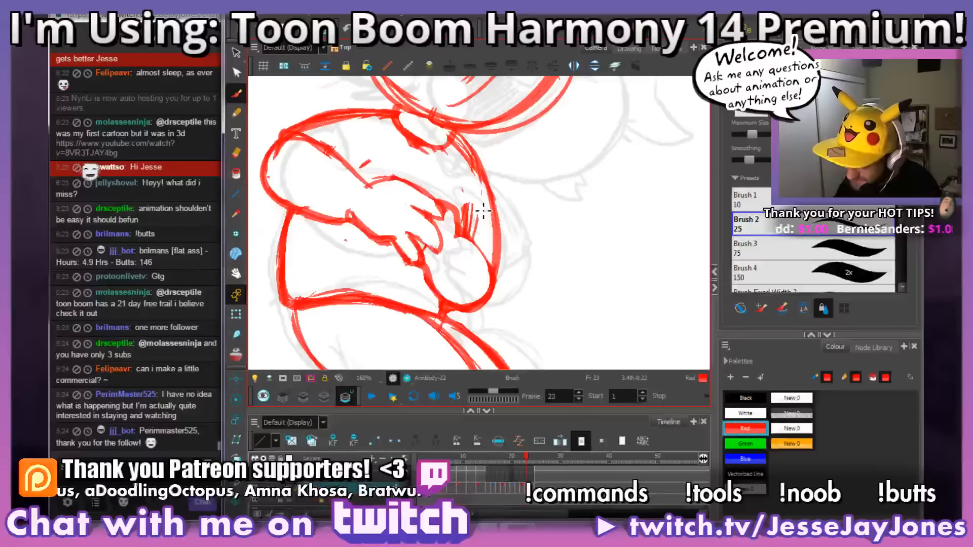
{"action": "left_click_drag", "start_coordinate": [549, 264], "coordinate": [561, 218], "text": "ctrl+alt"}
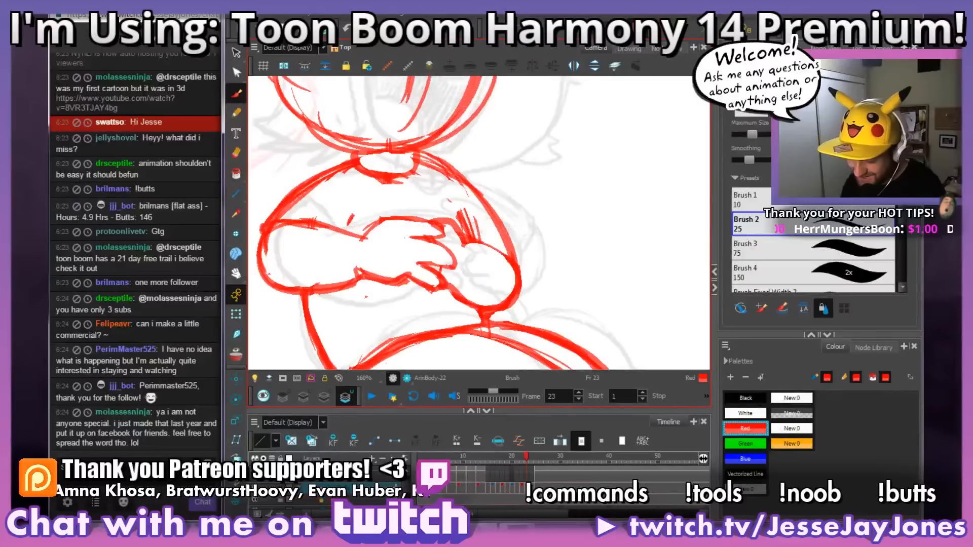
{"action": "left_click_drag", "start_coordinate": [525, 279], "coordinate": [508, 271]}
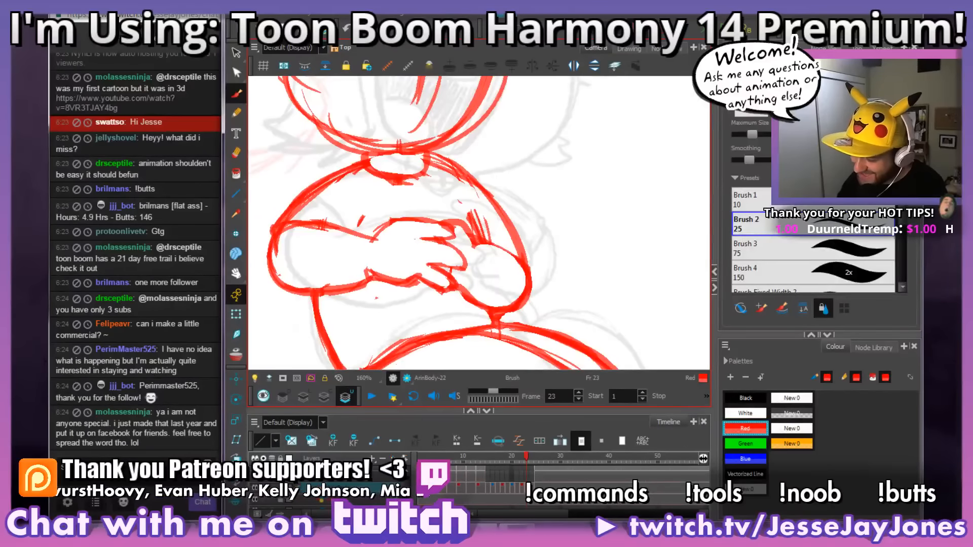
Step: View the whole figure and step back through the poses from frame 24 to frame 17 to review the motion
{"action": "key", "text": "1"}
{"action": "key", "text": "1"}
{"action": "key", "text": "1"}
{"action": "key", "text": "1"}
{"action": "key", "text": "1"}
{"action": "left_click_drag", "start_coordinate": [581, 305], "coordinate": [602, 265]}
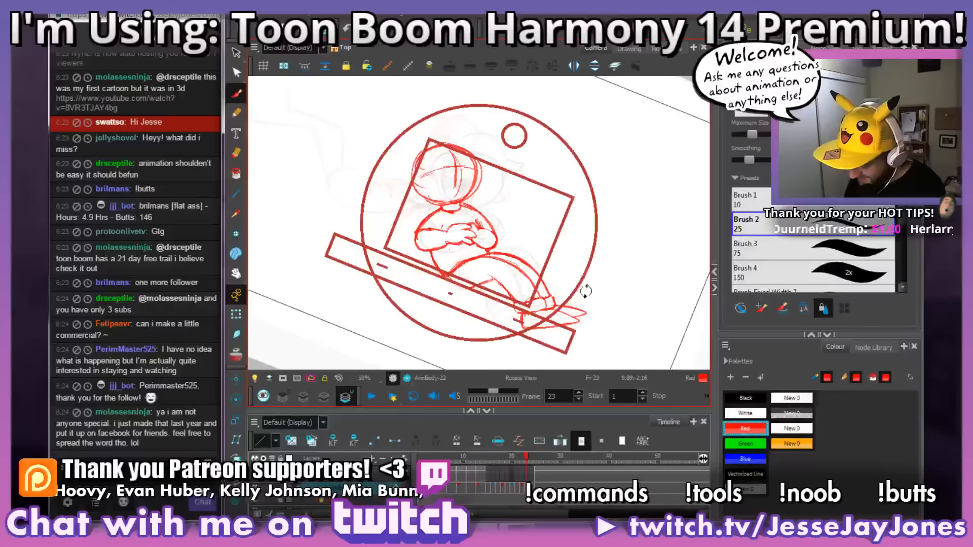
{"action": "key", "text": "comma"}
{"action": "key", "text": "comma"}
{"action": "key", "text": "comma"}
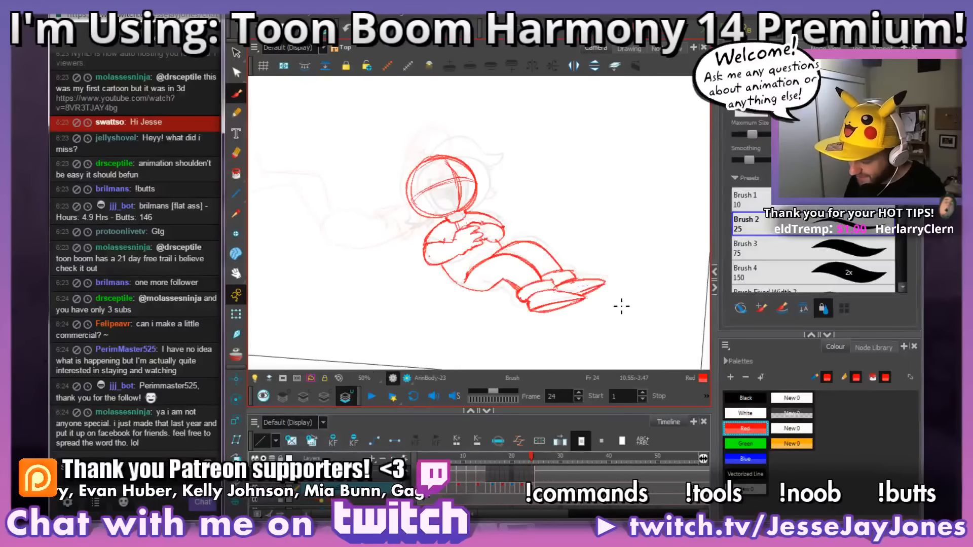
{"action": "key", "text": "comma"}
{"action": "key", "text": "comma"}
{"action": "key", "text": "comma"}
{"action": "key", "text": "comma"}
{"action": "key", "text": "comma"}
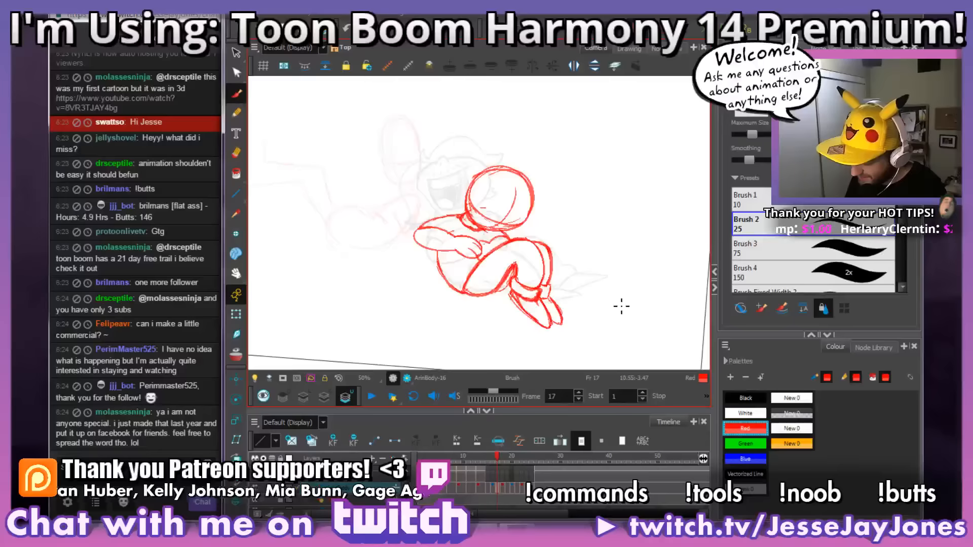
Step: Step forward through the poses from frame 17 to frame 22 and back to review the body motion
{"action": "key", "text": "period"}
{"action": "key", "text": "period"}
{"action": "key", "text": "period"}
{"action": "key", "text": "period"}
{"action": "key", "text": "period"}
{"action": "key", "text": "period"}
{"action": "key", "text": "period"}
{"action": "key", "text": "period"}
{"action": "key", "text": "period"}
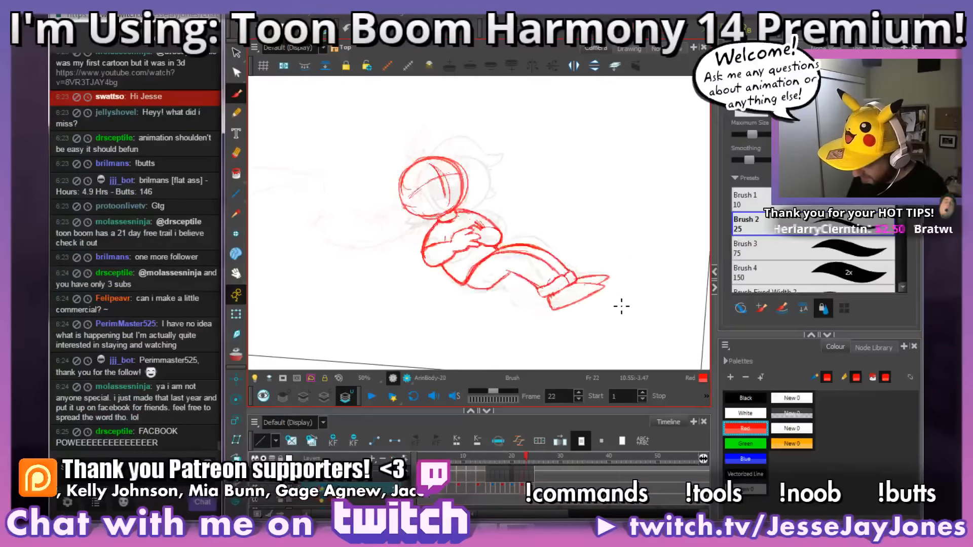
{"action": "key", "text": "comma"}
{"action": "key", "text": "comma"}
{"action": "key", "text": "comma"}
{"action": "key", "text": "comma"}
{"action": "key", "text": "comma"}
{"action": "key", "text": "comma"}
{"action": "key", "text": "comma"}
{"action": "key", "text": "comma"}
{"action": "key", "text": "comma"}
{"action": "key", "text": "comma"}
{"action": "key", "text": "comma"}
{"action": "key", "text": "comma"}
{"action": "key", "text": "comma"}
{"action": "key", "text": "comma"}
{"action": "key", "text": "comma"}
{"action": "key", "text": "comma"}
{"action": "key", "text": "comma"}
{"action": "key", "text": "comma"}
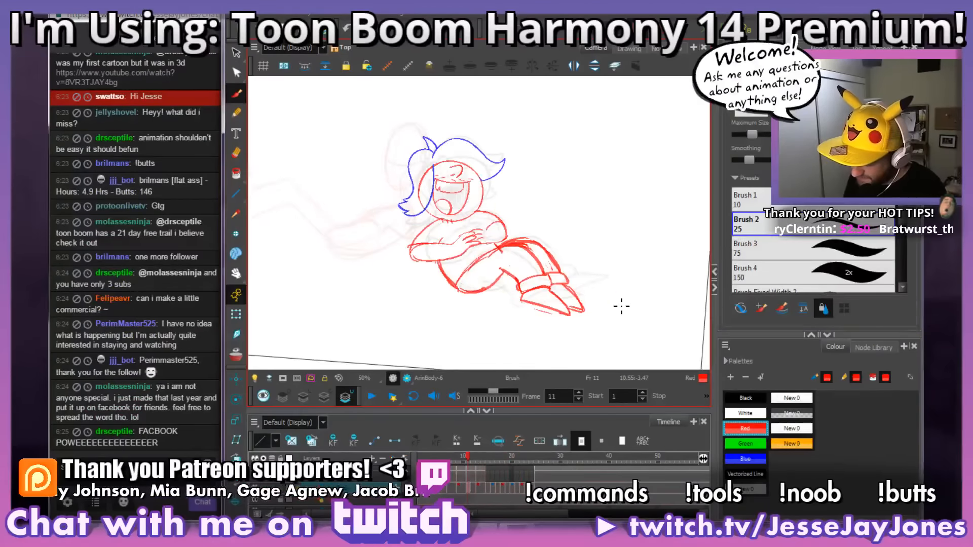
Step: Play the animation from frame 1, stop it and move the playhead to frame 25
{"action": "left_click", "coordinate": [371, 396]}
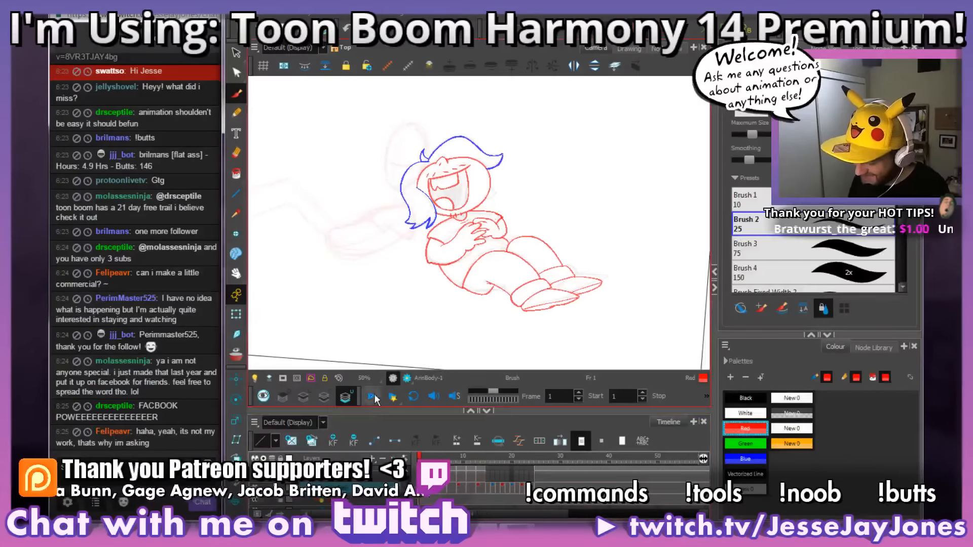
{"action": "left_click", "coordinate": [375, 396]}
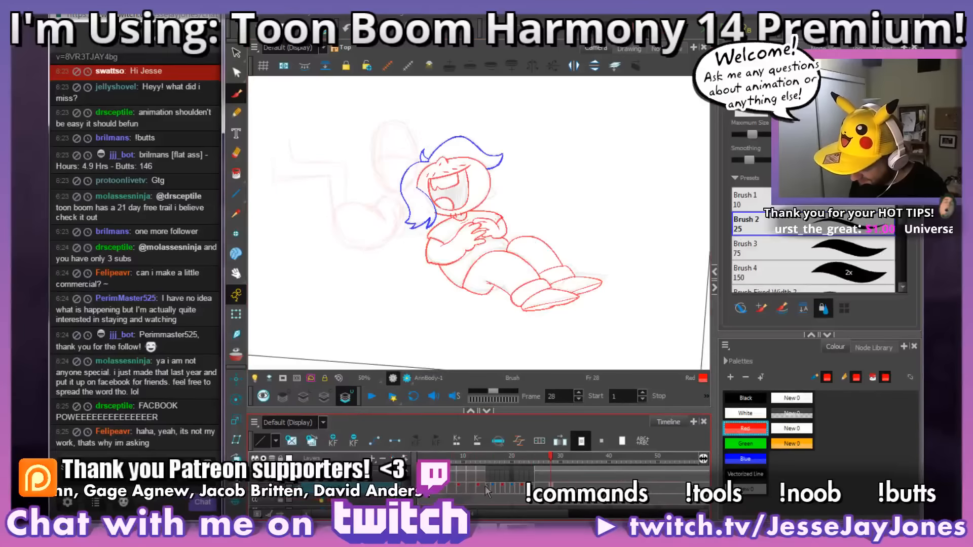
{"action": "left_click_drag", "start_coordinate": [524, 457], "coordinate": [508, 458]}
{"action": "key", "text": "period"}
{"action": "key", "text": "period"}
{"action": "key", "text": "period"}
{"action": "key", "text": "period"}
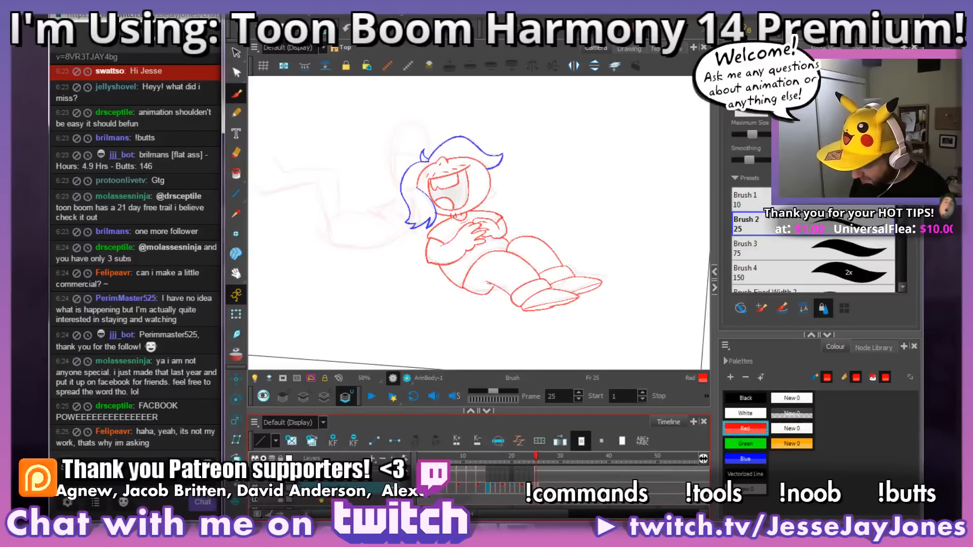
Step: Open frame 25 in the Drawing view on its bitmap art layer, with the red lines of the other art layers shown
{"action": "left_click_drag", "start_coordinate": [575, 261], "coordinate": [578, 239]}
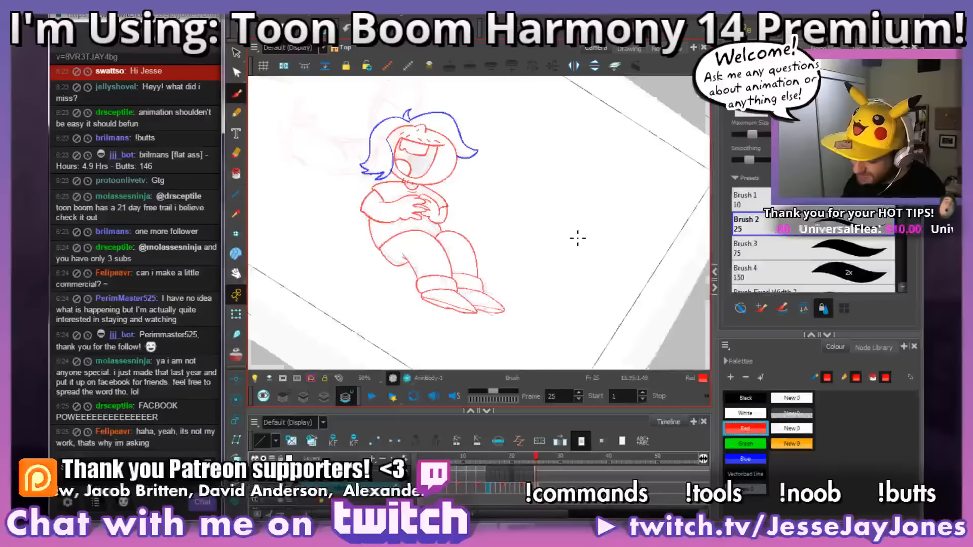
{"action": "key", "text": "2"}
{"action": "key", "text": "2"}
{"action": "left_click_drag", "start_coordinate": [432, 156], "coordinate": [504, 200]}
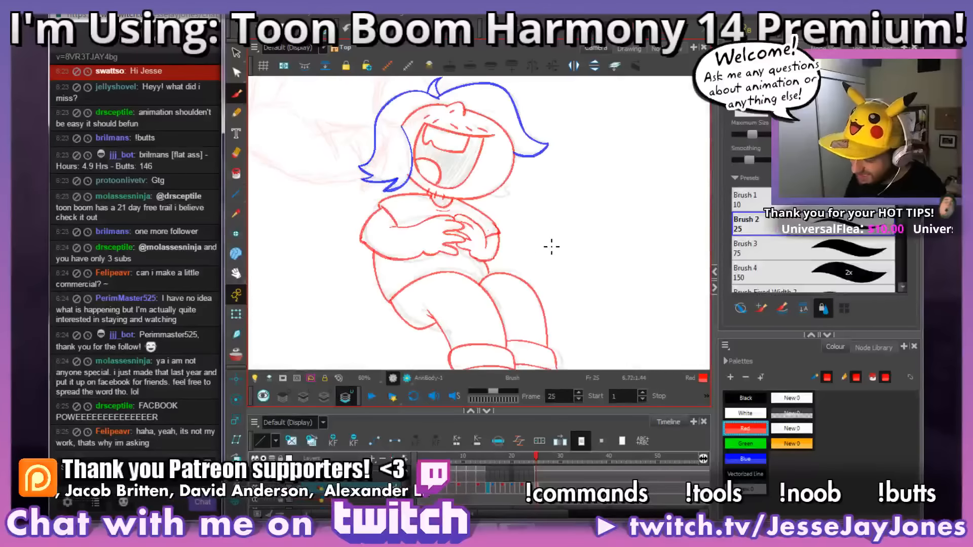
{"action": "left_click", "coordinate": [303, 396]}
{"action": "mouse_move", "coordinate": [563, 298]}
{"action": "left_mouse_down"}
{"action": "mouse_move", "coordinate": [581, 215]}
{"action": "mouse_move", "coordinate": [576, 190]}
{"action": "left_mouse_up"}
{"action": "left_click", "coordinate": [629, 49]}
{"action": "left_click", "coordinate": [349, 485]}
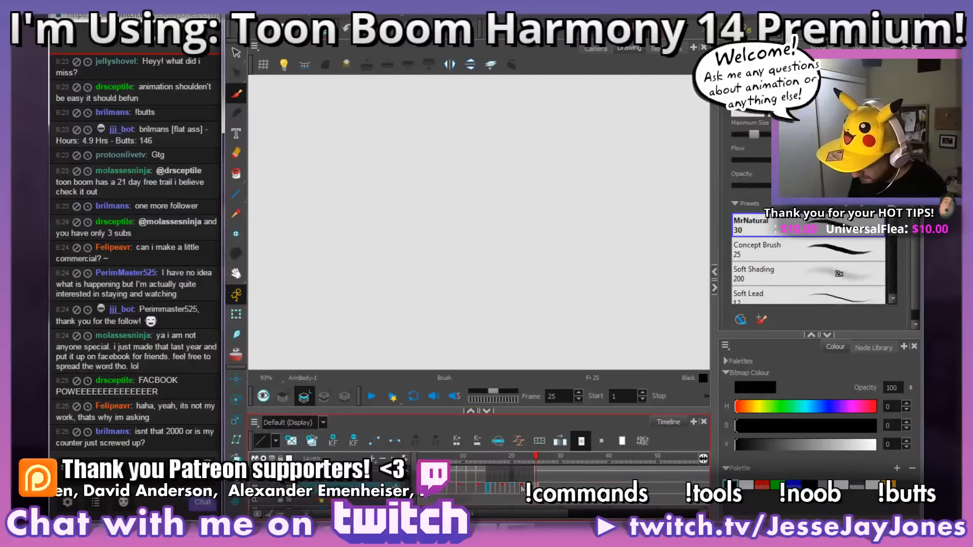
{"action": "left_click", "coordinate": [264, 396]}
Step: Trace the collar, sleeve, forearm and hand of the folded arm in black with the MrNatural 30 brush
{"action": "key", "text": "2"}
{"action": "key", "text": "2"}
{"action": "key", "text": "2"}
{"action": "left_click_drag", "start_coordinate": [380, 174], "coordinate": [525, 245]}
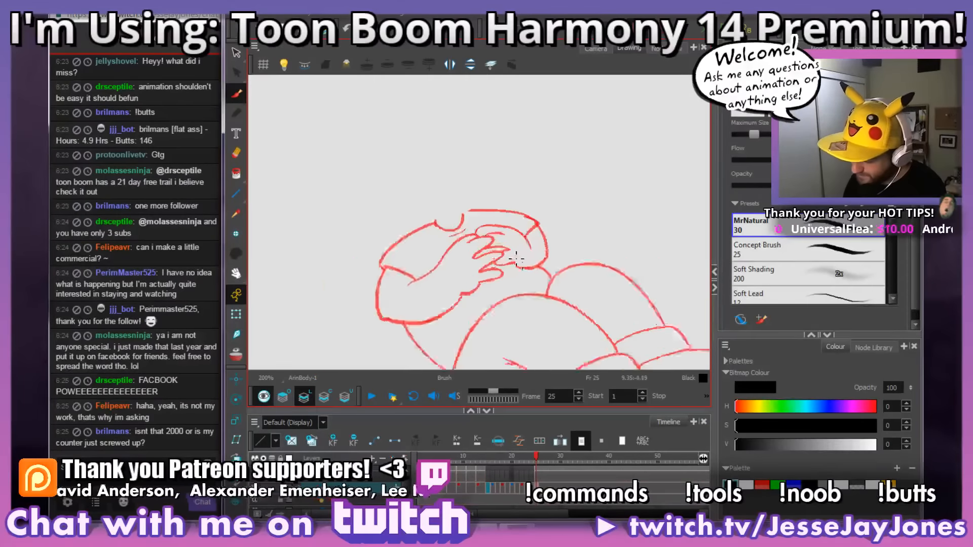
{"action": "key", "text": "2"}
{"action": "key", "text": "2"}
{"action": "key", "text": "2"}
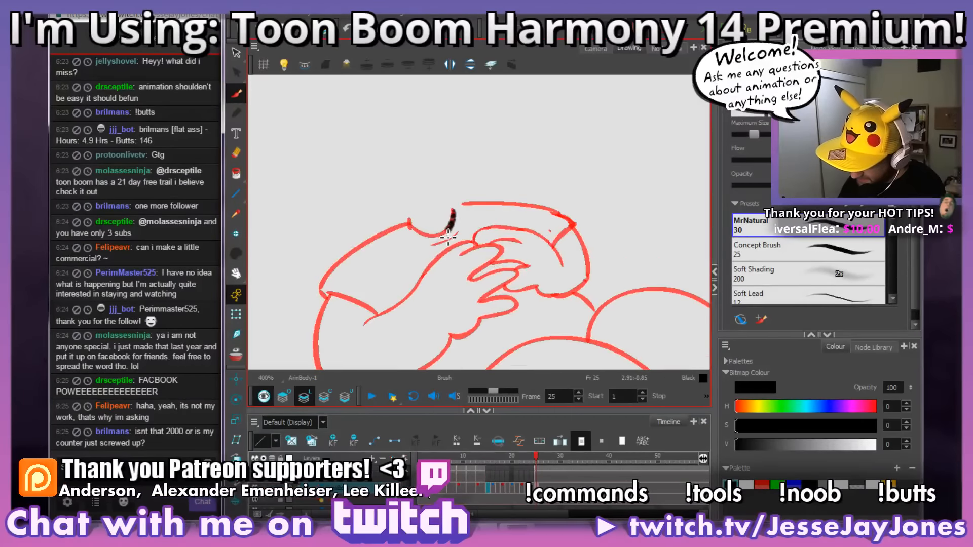
{"action": "mouse_move", "coordinate": [453, 210]}
{"action": "left_mouse_down"}
{"action": "mouse_move", "coordinate": [426, 239]}
{"action": "mouse_move", "coordinate": [425, 221]}
{"action": "mouse_move", "coordinate": [407, 226]}
{"action": "mouse_move", "coordinate": [370, 246]}
{"action": "mouse_move", "coordinate": [322, 294]}
{"action": "left_mouse_up"}
{"action": "mouse_move", "coordinate": [430, 305]}
{"action": "left_mouse_down"}
{"action": "mouse_move", "coordinate": [484, 228]}
{"action": "mouse_move", "coordinate": [377, 217]}
{"action": "left_mouse_up"}
{"action": "mouse_move", "coordinate": [421, 249]}
{"action": "left_mouse_down"}
{"action": "mouse_move", "coordinate": [496, 187]}
{"action": "mouse_move", "coordinate": [543, 166]}
{"action": "mouse_move", "coordinate": [562, 182]}
{"action": "mouse_move", "coordinate": [524, 208]}
{"action": "mouse_move", "coordinate": [567, 196]}
{"action": "mouse_move", "coordinate": [575, 207]}
{"action": "mouse_move", "coordinate": [533, 233]}
{"action": "mouse_move", "coordinate": [572, 228]}
{"action": "mouse_move", "coordinate": [571, 237]}
{"action": "mouse_move", "coordinate": [542, 241]}
{"action": "mouse_move", "coordinate": [525, 261]}
{"action": "mouse_move", "coordinate": [511, 257]}
{"action": "mouse_move", "coordinate": [500, 284]}
{"action": "mouse_move", "coordinate": [436, 308]}
{"action": "mouse_move", "coordinate": [373, 290]}
{"action": "left_mouse_up"}
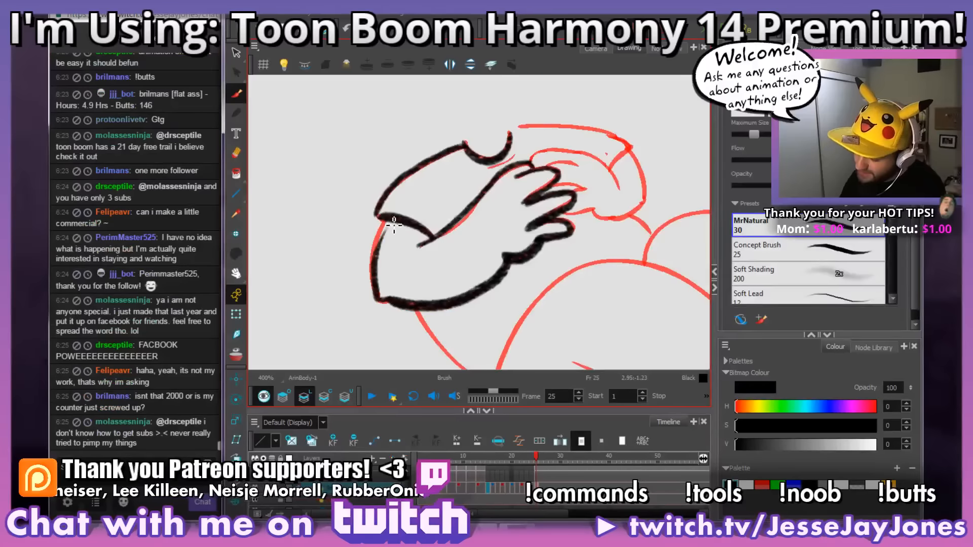
Step: Inspect the black arm tracing without the red lines, then select and remove it and return to the Camera view
{"action": "scroll", "coordinate": [398, 267], "scroll_direction": "down", "scroll_amount": 2}
{"action": "key", "text": "alt+o"}
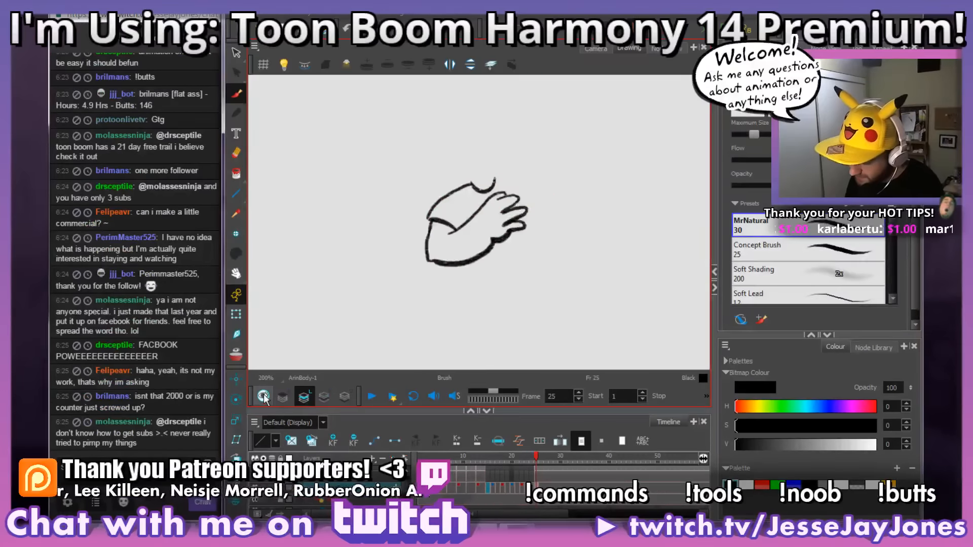
{"action": "scroll", "coordinate": [481, 182], "scroll_direction": "up", "scroll_amount": 2}
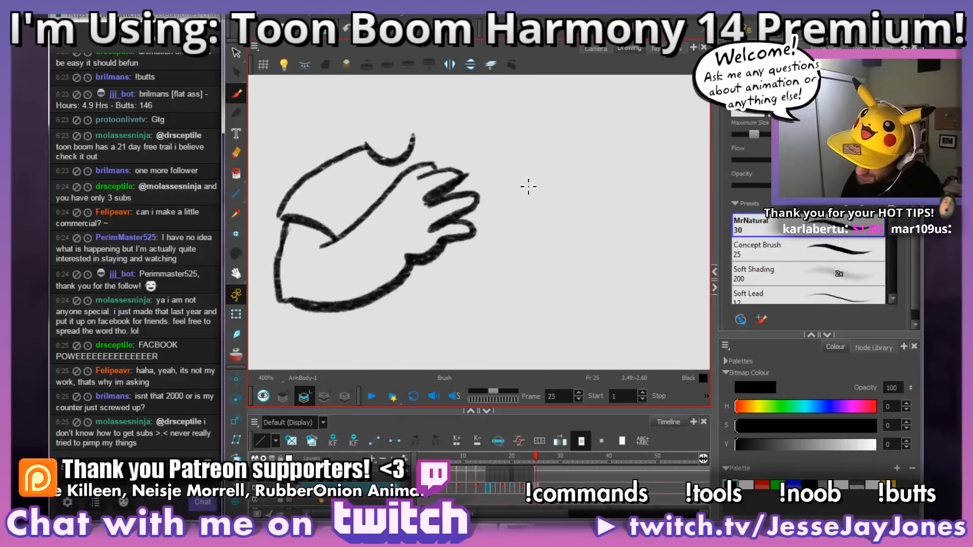
{"action": "scroll", "coordinate": [528, 187], "scroll_direction": "down", "scroll_amount": 2}
{"action": "scroll", "coordinate": [487, 198], "scroll_direction": "down", "scroll_amount": 2}
{"action": "key", "text": "alt+b"}
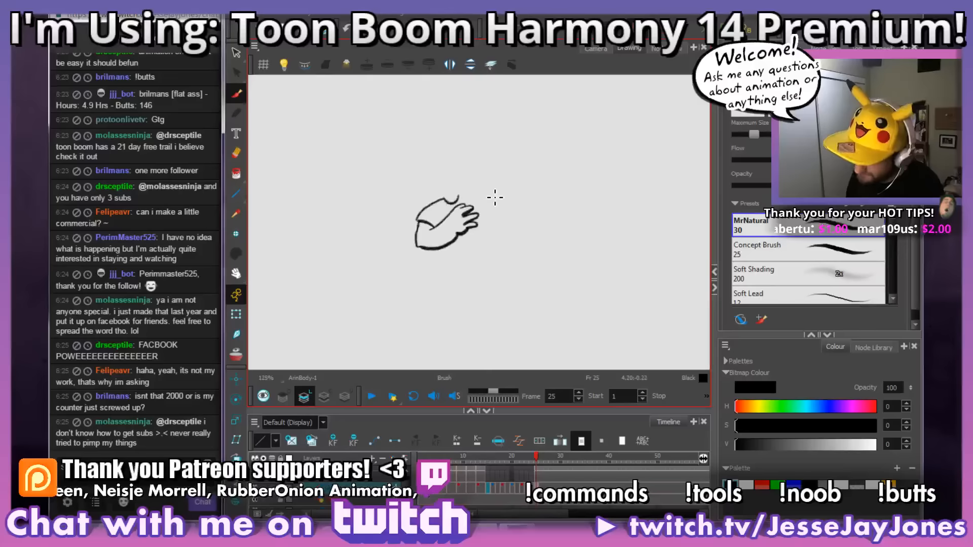
{"action": "key", "text": "alt+s"}
{"action": "mouse_move", "coordinate": [434, 159]}
{"action": "left_mouse_down"}
{"action": "mouse_move", "coordinate": [393, 311]}
{"action": "mouse_move", "coordinate": [467, 130]}
{"action": "left_mouse_up"}
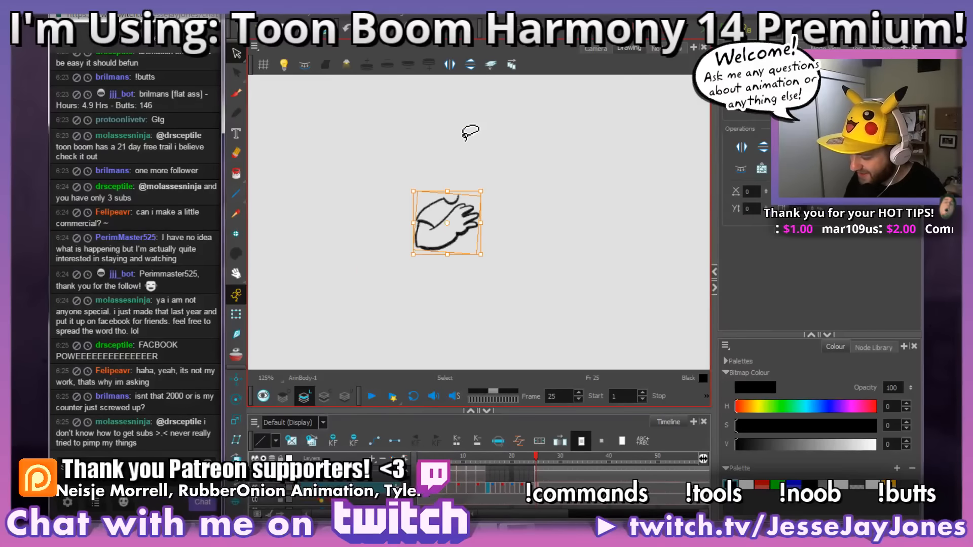
{"action": "left_click", "coordinate": [595, 49]}
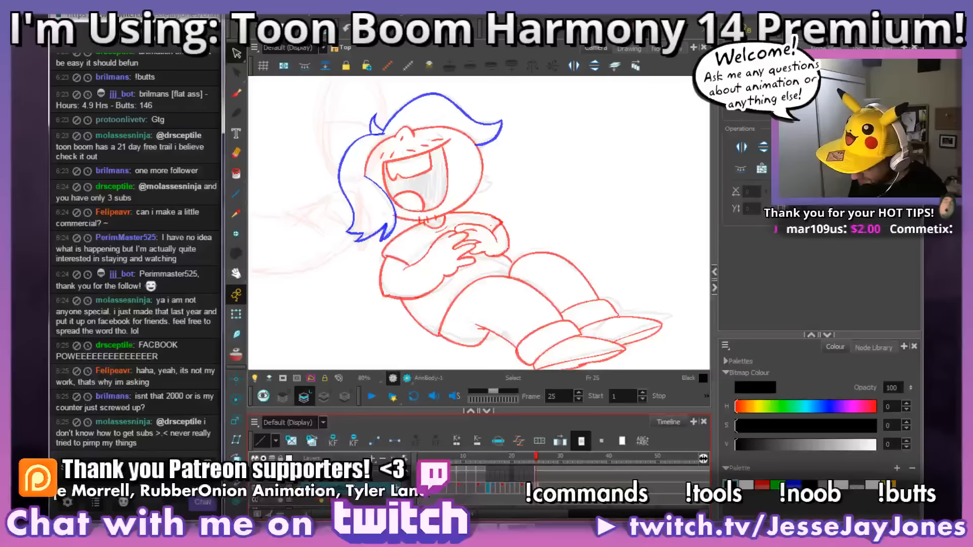
Step: Examine the rough head and folded arms of the pose on frame 24
{"action": "key", "text": "comma"}
{"action": "left_click", "coordinate": [236, 96]}
{"action": "left_click_drag", "start_coordinate": [539, 266], "coordinate": [560, 273]}
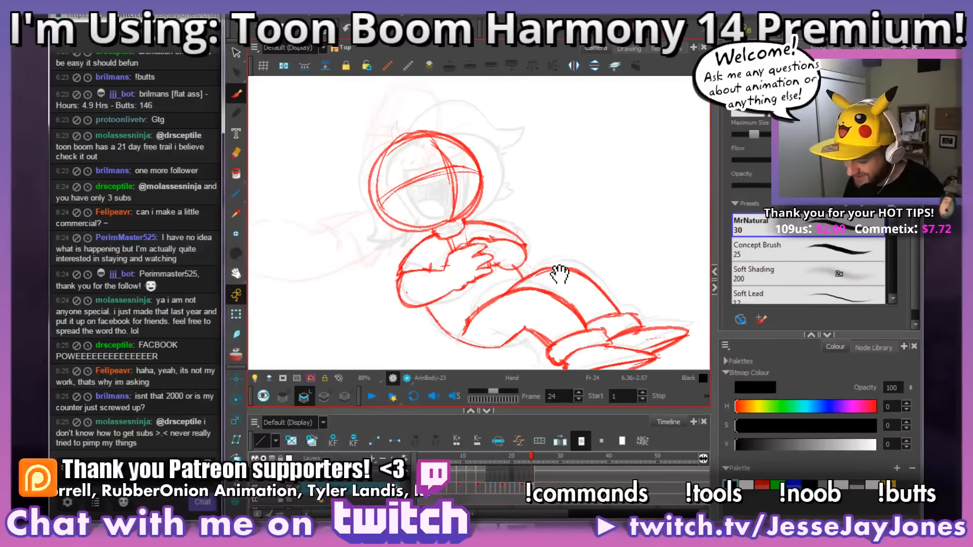
{"action": "left_click_drag", "start_coordinate": [608, 209], "coordinate": [615, 240]}
{"action": "left_click_drag", "start_coordinate": [502, 228], "coordinate": [517, 257]}
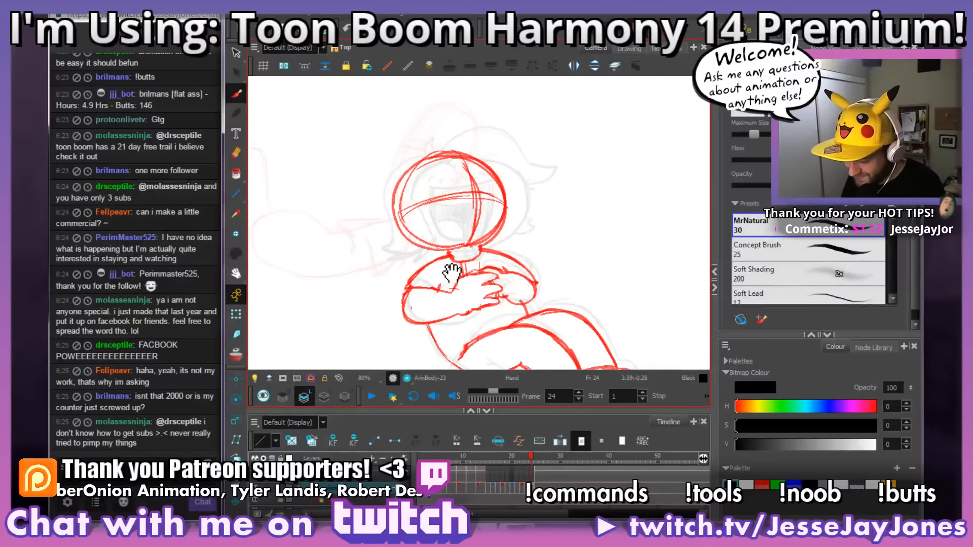
{"action": "left_click_drag", "start_coordinate": [451, 272], "coordinate": [453, 256]}
{"action": "mouse_move", "coordinate": [538, 255]}
{"action": "left_mouse_down"}
{"action": "mouse_move", "coordinate": [560, 260]}
{"action": "mouse_move", "coordinate": [552, 261]}
{"action": "mouse_move", "coordinate": [566, 248]}
{"action": "mouse_move", "coordinate": [571, 279]}
{"action": "mouse_move", "coordinate": [593, 276]}
{"action": "mouse_move", "coordinate": [589, 303]}
{"action": "mouse_move", "coordinate": [602, 287]}
{"action": "mouse_move", "coordinate": [582, 298]}
{"action": "mouse_move", "coordinate": [584, 312]}
{"action": "left_mouse_up"}
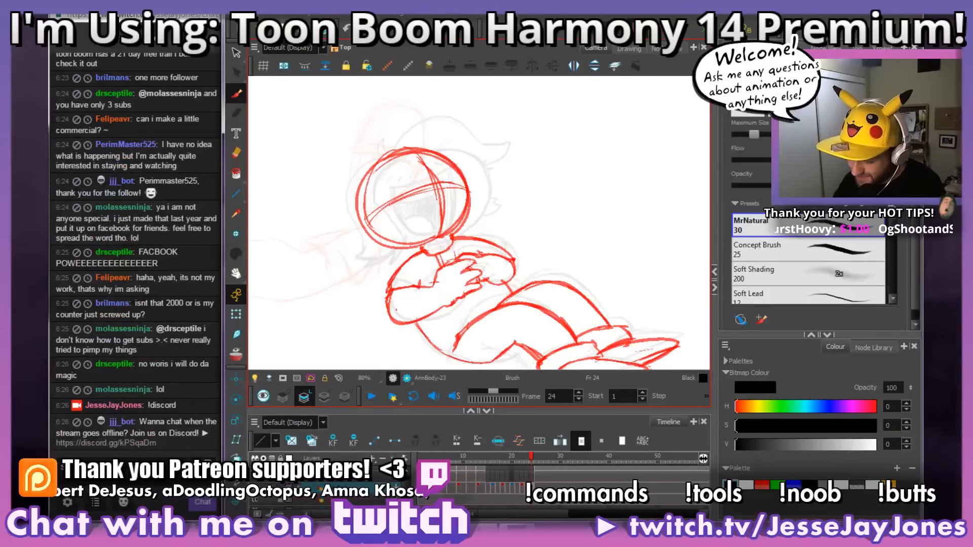
{"action": "scroll", "coordinate": [509, 279], "scroll_direction": "up", "scroll_amount": 5}
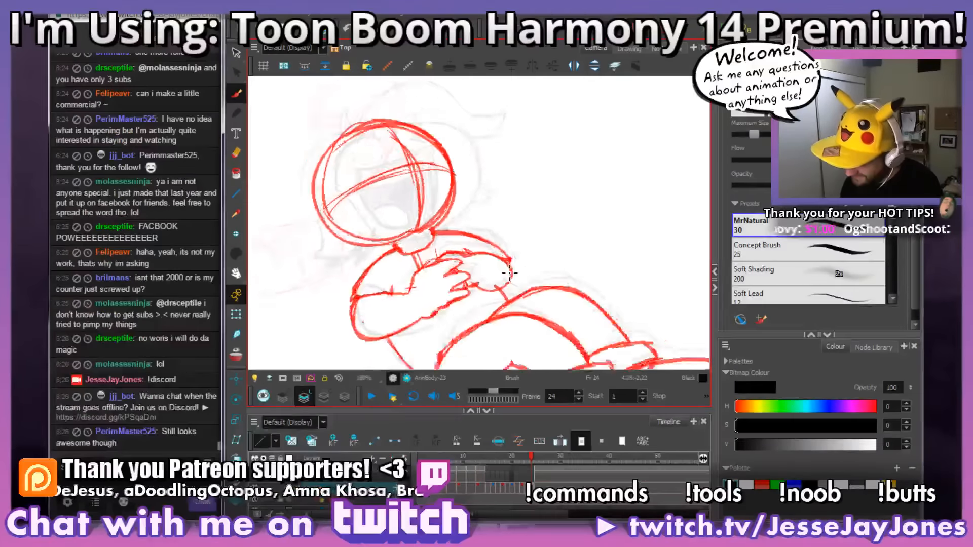
{"action": "scroll", "coordinate": [516, 286], "scroll_direction": "down", "scroll_amount": 6}
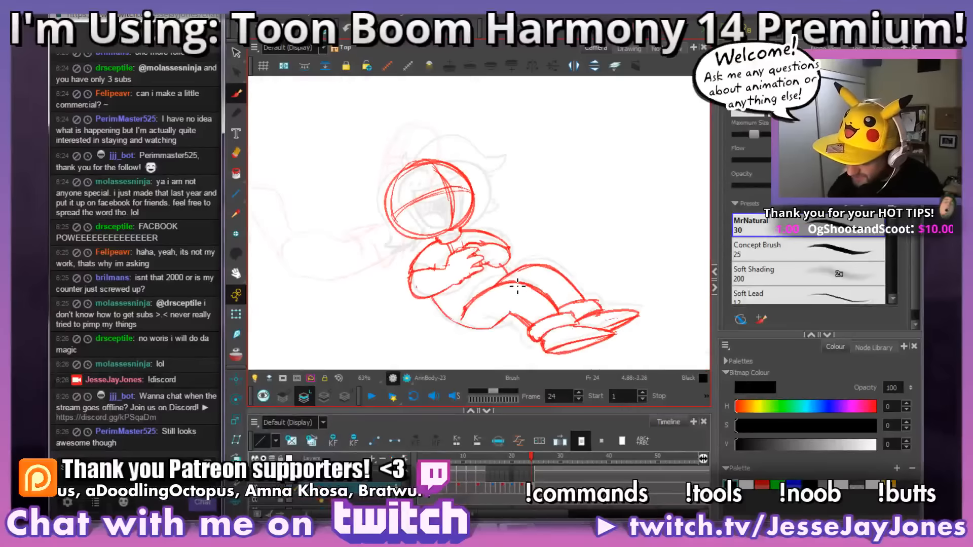
{"action": "scroll", "coordinate": [517, 286], "scroll_direction": "up", "scroll_amount": 5}
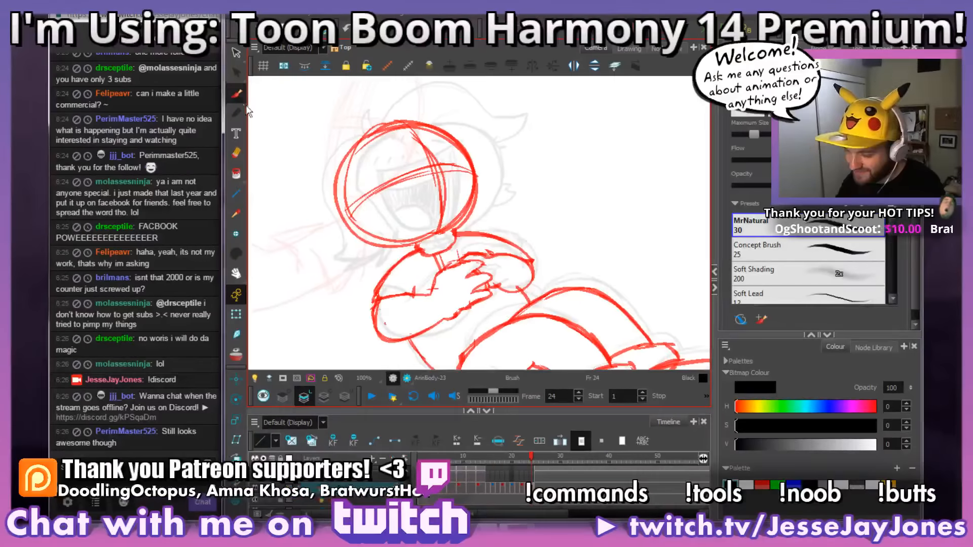
{"action": "left_click_drag", "start_coordinate": [599, 279], "coordinate": [563, 287]}
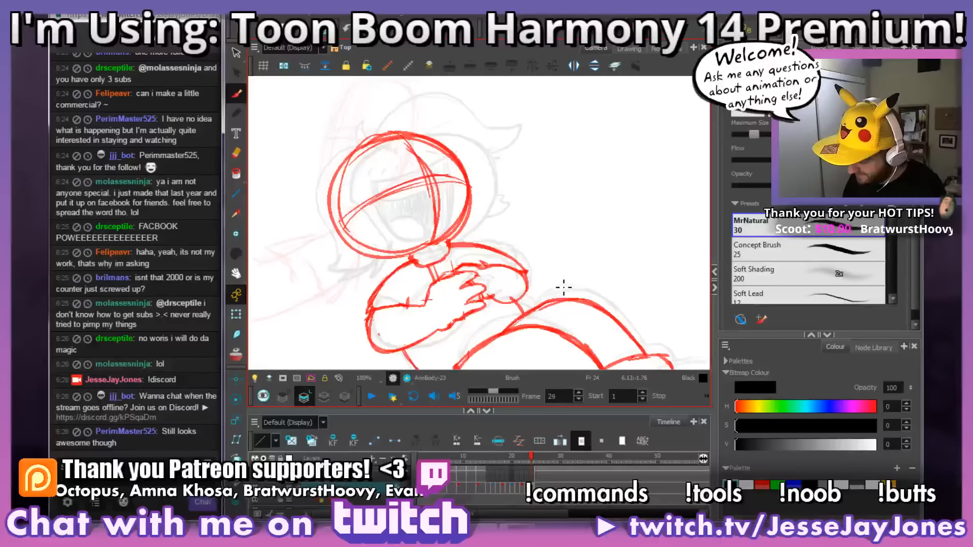
Step: Step back through the poses from frame 24 to before frame 15, then return to frame 15 and select its drawing
{"action": "key", "text": "comma"}
{"action": "key", "text": "comma"}
{"action": "key", "text": "comma"}
{"action": "key", "text": "comma"}
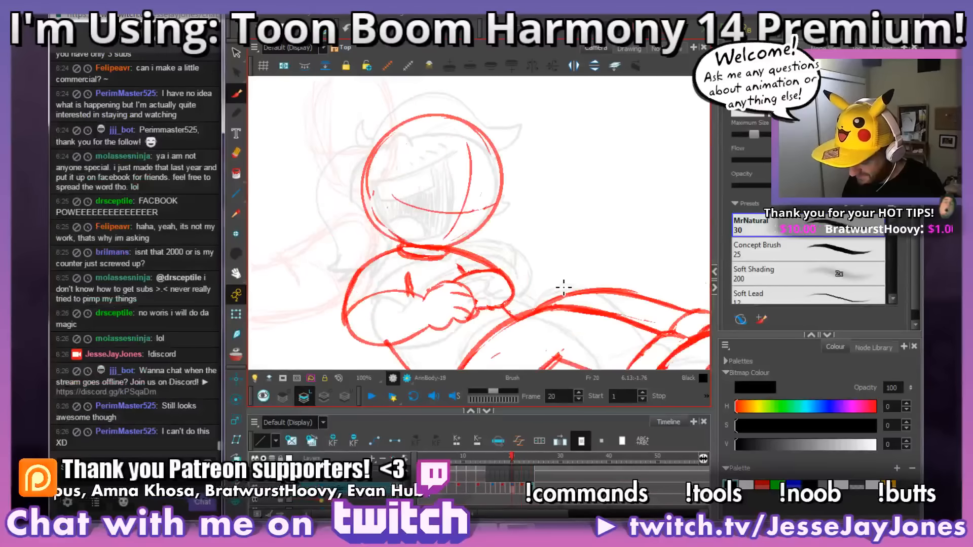
{"action": "key", "text": "comma"}
{"action": "key", "text": "comma"}
{"action": "key", "text": "comma"}
{"action": "key", "text": "comma"}
{"action": "key", "text": "comma"}
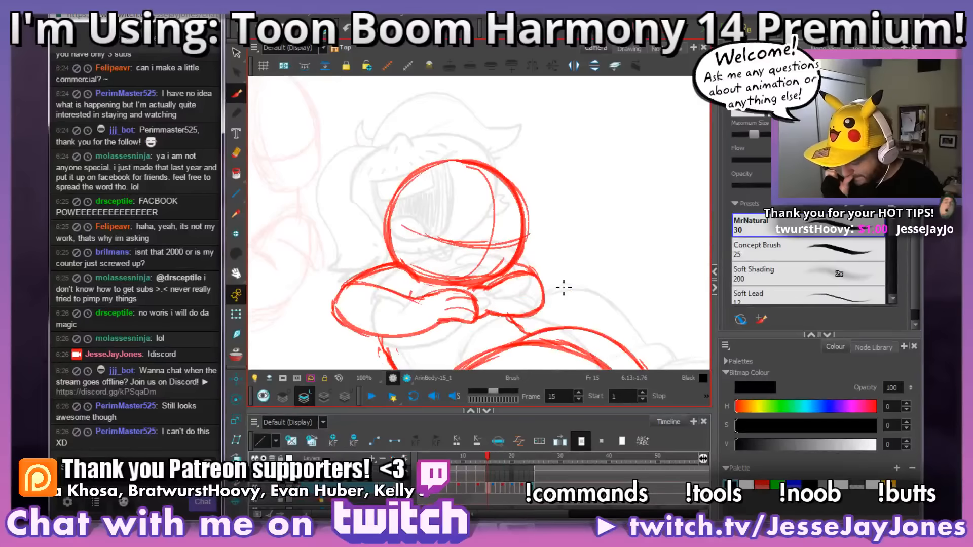
{"action": "key", "text": "comma"}
{"action": "key", "text": "comma"}
{"action": "key", "text": "comma"}
{"action": "key", "text": "period"}
{"action": "key", "text": "period"}
{"action": "key", "text": "period"}
{"action": "left_click", "coordinate": [488, 495]}
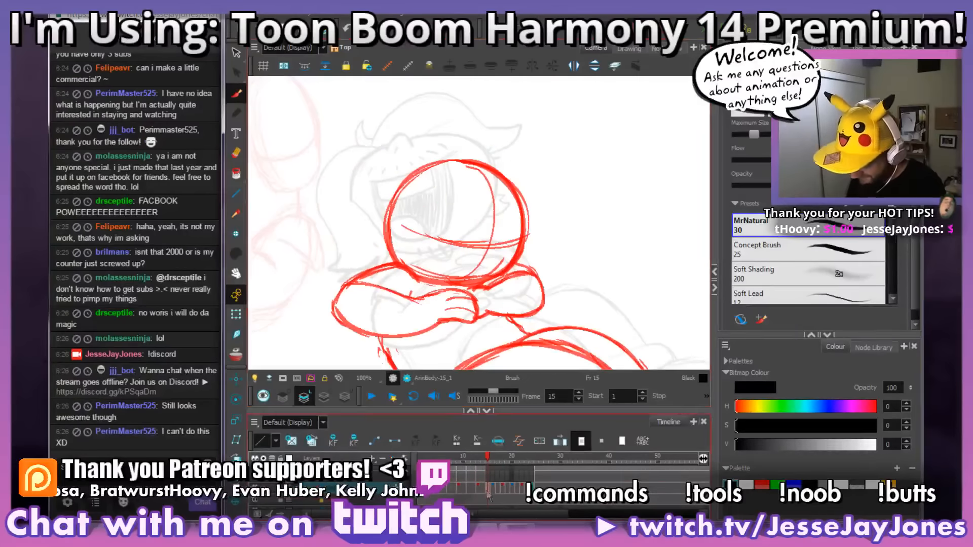
Step: Switch back to the vector art layer and erase the stray sketch lines along the bottom of the head on frame 15
{"action": "mouse_move", "coordinate": [586, 259]}
{"action": "left_mouse_down"}
{"action": "mouse_move", "coordinate": [551, 256]}
{"action": "mouse_move", "coordinate": [525, 289]}
{"action": "left_mouse_up"}
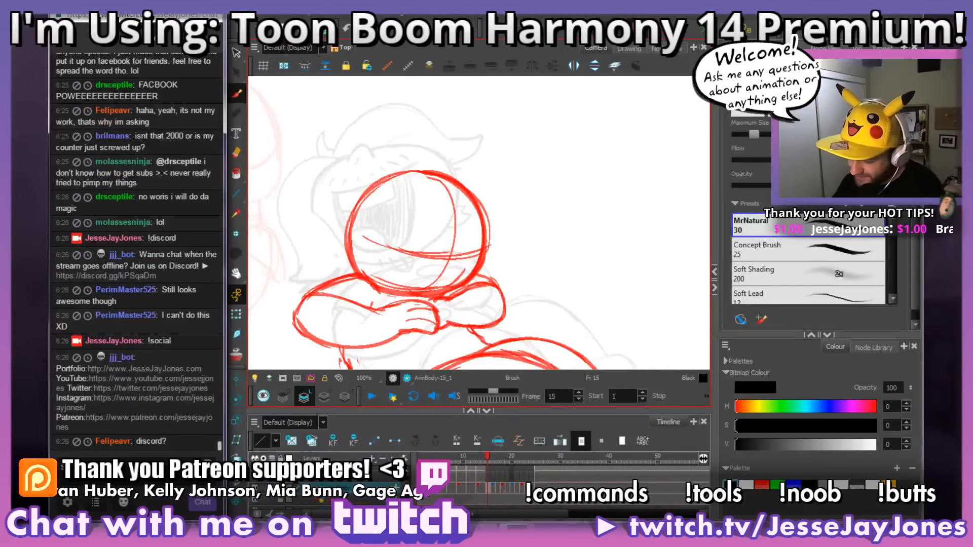
{"action": "left_click_drag", "start_coordinate": [555, 278], "coordinate": [542, 280]}
{"action": "key", "text": "1"}
{"action": "key", "text": "1"}
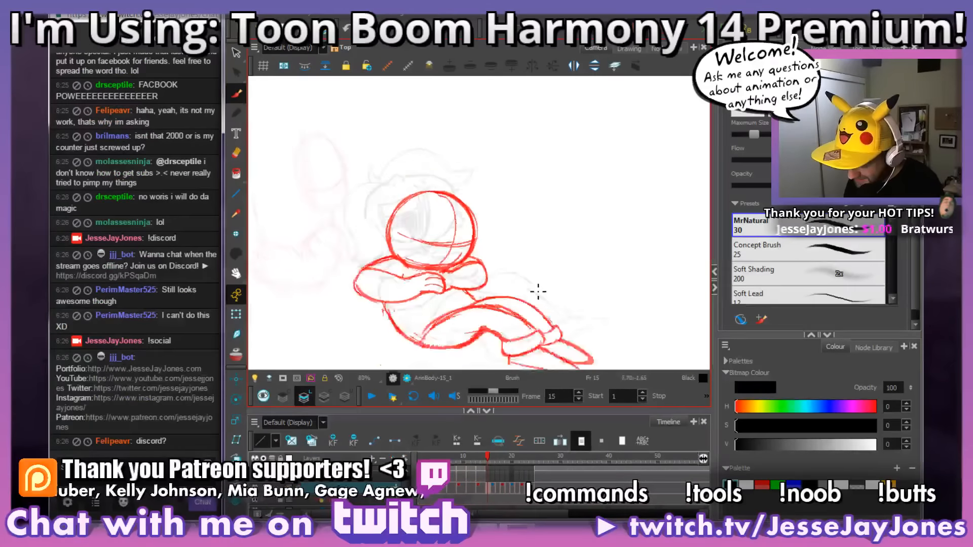
{"action": "mouse_move", "coordinate": [516, 319]}
{"action": "left_mouse_down"}
{"action": "mouse_move", "coordinate": [523, 302]}
{"action": "mouse_move", "coordinate": [540, 320]}
{"action": "left_mouse_up"}
{"action": "key", "text": "2"}
{"action": "key", "text": "2"}
{"action": "key", "text": "2"}
{"action": "key", "text": "2"}
{"action": "key", "text": "1"}
{"action": "key", "text": "1"}
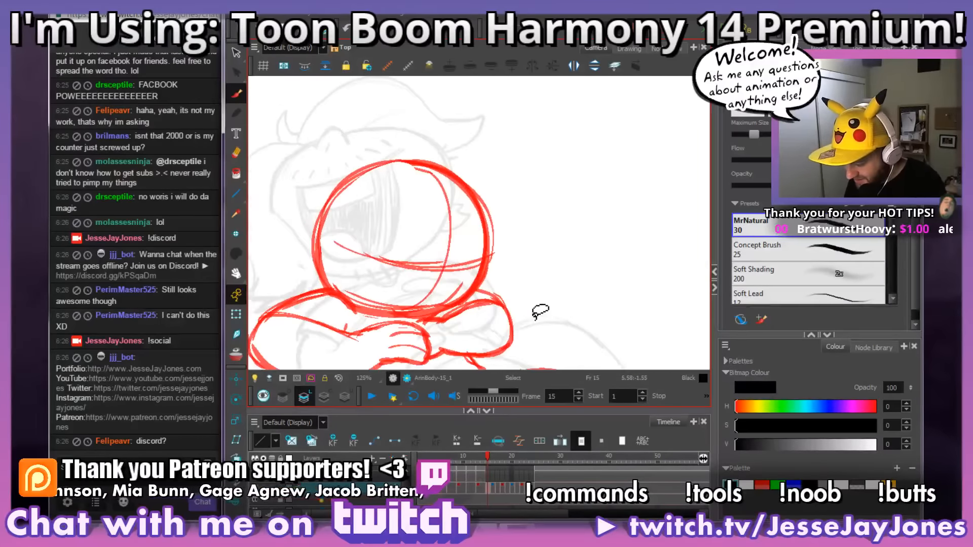
{"action": "left_click_drag", "start_coordinate": [527, 341], "coordinate": [537, 326]}
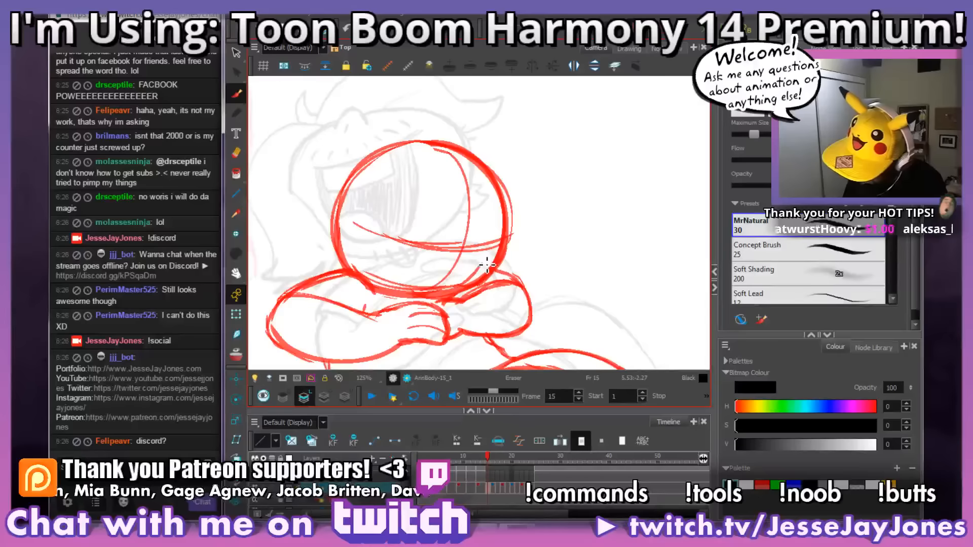
{"action": "left_click_drag", "start_coordinate": [484, 265], "coordinate": [466, 283]}
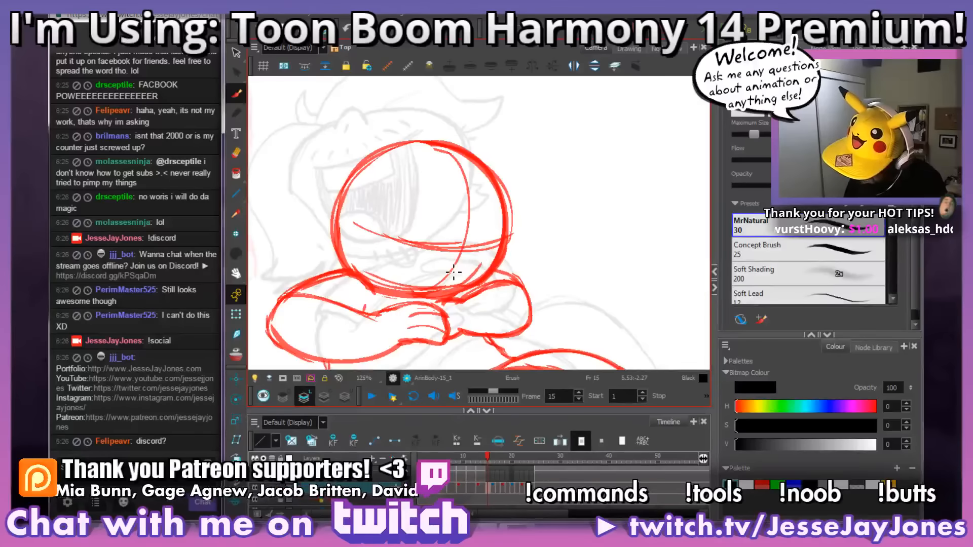
{"action": "left_click", "coordinate": [346, 400]}
{"action": "mouse_move", "coordinate": [545, 262]}
{"action": "left_mouse_down"}
{"action": "mouse_move", "coordinate": [582, 250]}
{"action": "mouse_move", "coordinate": [582, 263]}
{"action": "left_mouse_up"}
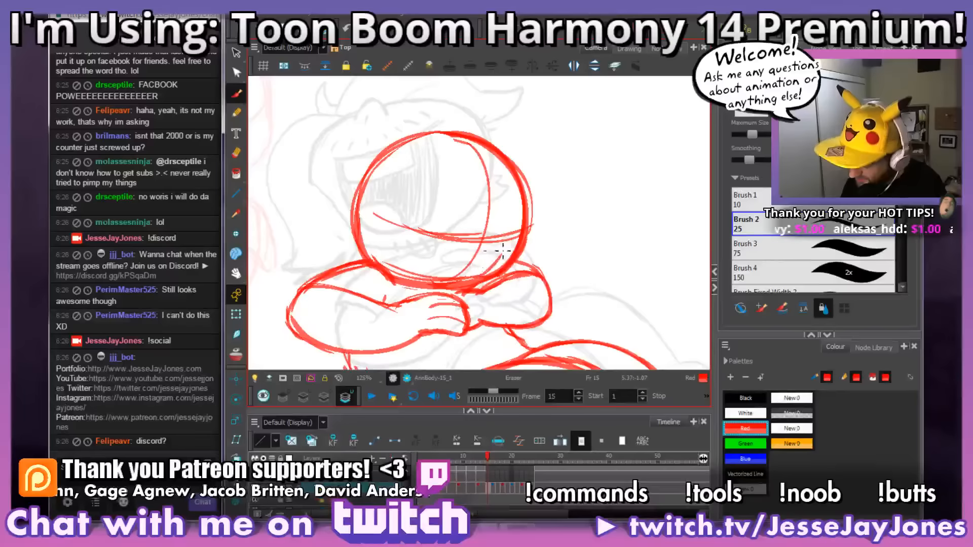
{"action": "mouse_move", "coordinate": [506, 253]}
{"action": "left_mouse_down"}
{"action": "mouse_move", "coordinate": [468, 284]}
{"action": "mouse_move", "coordinate": [428, 286]}
{"action": "mouse_move", "coordinate": [395, 274]}
{"action": "left_mouse_up"}
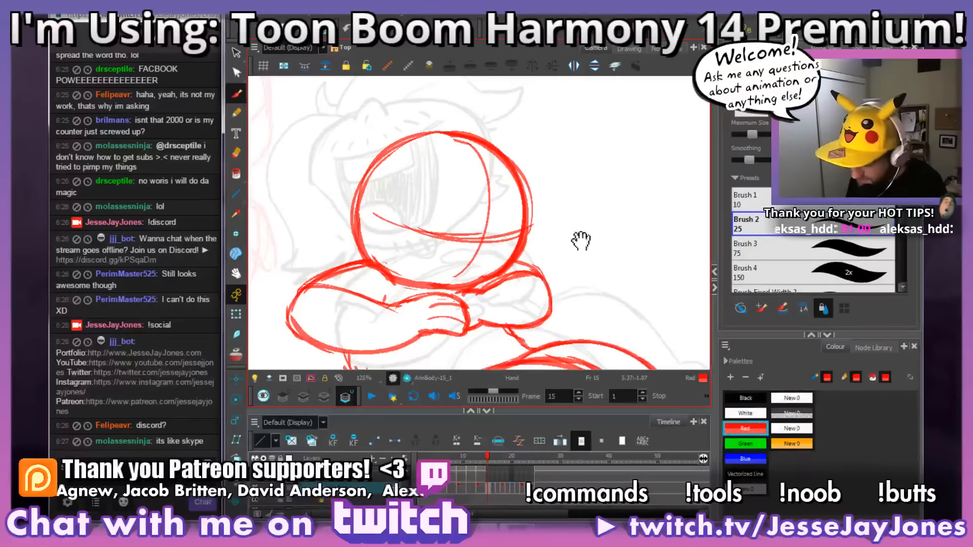
Step: Advance to the frame 16 drawing and erase the stray sketch marks along the top of the folded forearm
{"action": "mouse_move", "coordinate": [582, 239]}
{"action": "left_mouse_down"}
{"action": "mouse_move", "coordinate": [536, 258]}
{"action": "mouse_move", "coordinate": [543, 280]}
{"action": "mouse_move", "coordinate": [561, 289]}
{"action": "left_mouse_up"}
{"action": "key", "text": "1"}
{"action": "key", "text": "1"}
{"action": "key", "text": "1"}
{"action": "key", "text": "1"}
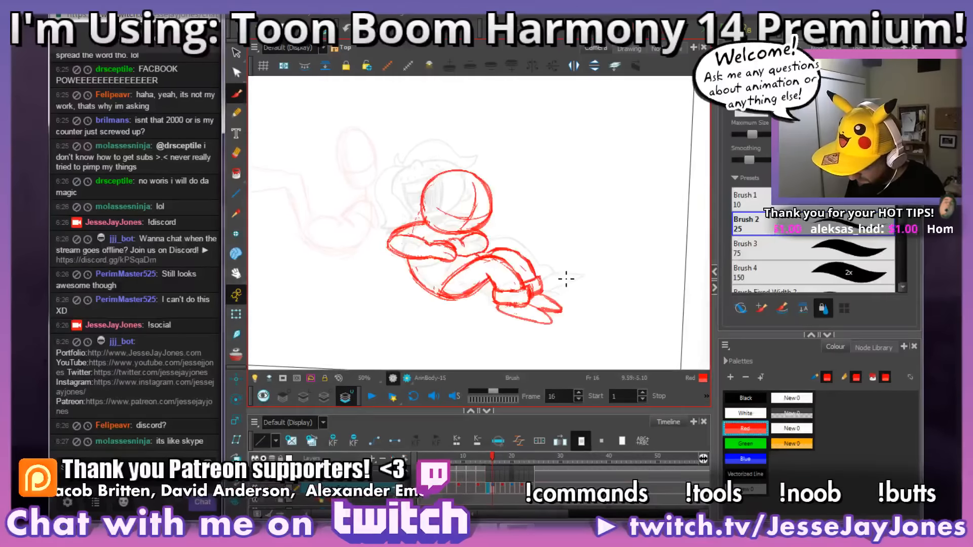
{"action": "key", "text": "period"}
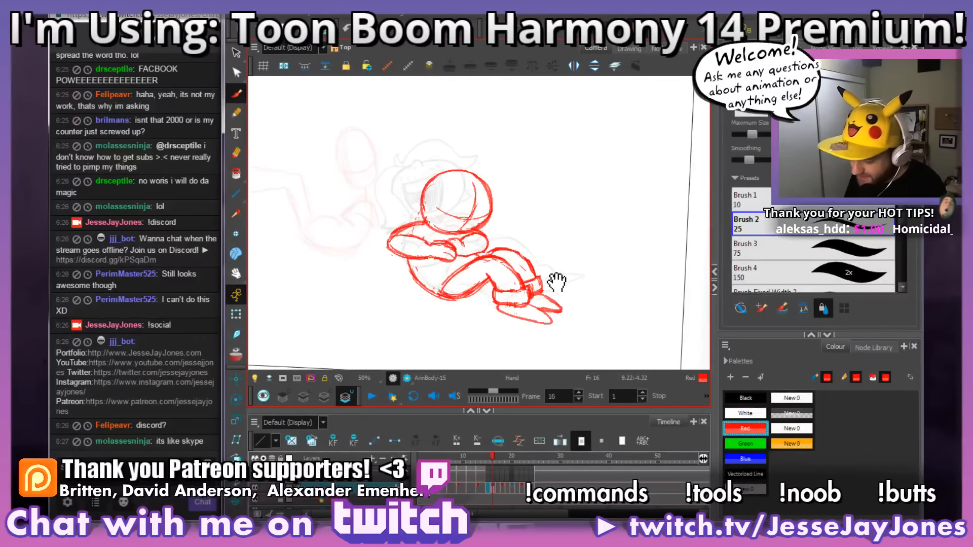
{"action": "left_click_drag", "start_coordinate": [549, 246], "coordinate": [559, 253]}
{"action": "key", "text": "2"}
{"action": "key", "text": "2"}
{"action": "key", "text": "2"}
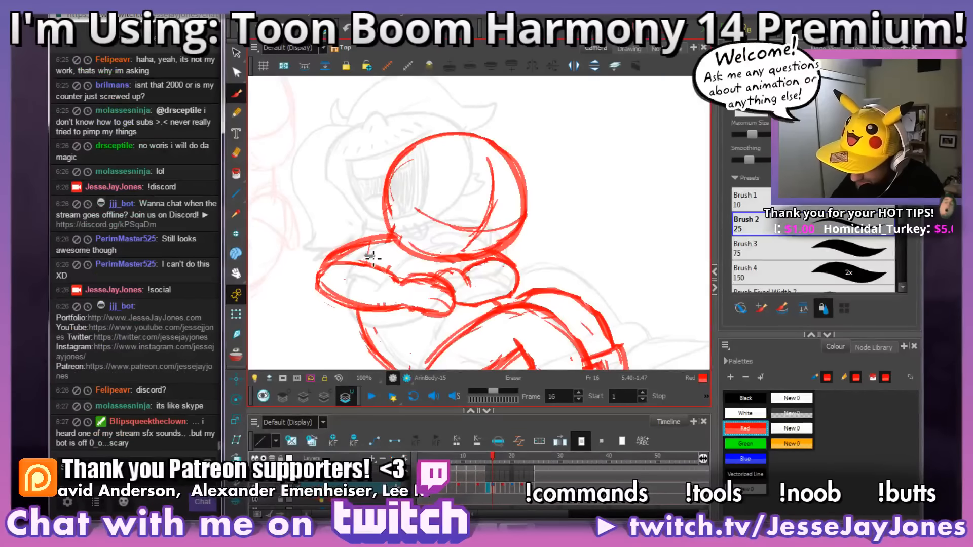
{"action": "left_click_drag", "start_coordinate": [375, 263], "coordinate": [377, 252]}
{"action": "key", "text": "1"}
{"action": "key", "text": "1"}
{"action": "key", "text": "1"}
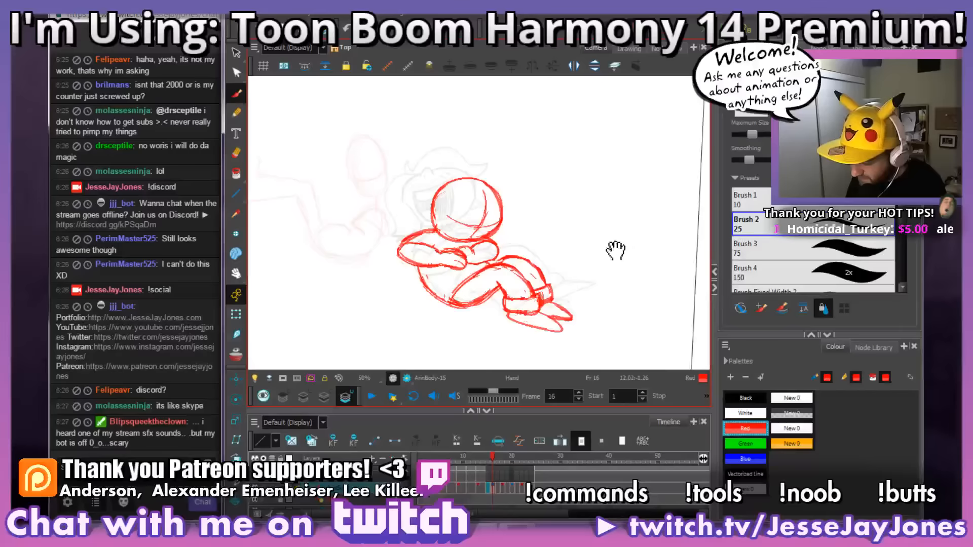
Step: Flip back and forth between the poses on frames 16 and 17 to compare the head, arms and legs
{"action": "left_click_drag", "start_coordinate": [618, 251], "coordinate": [591, 255]}
{"action": "key", "text": "period"}
{"action": "key", "text": "comma"}
{"action": "key", "text": "period"}
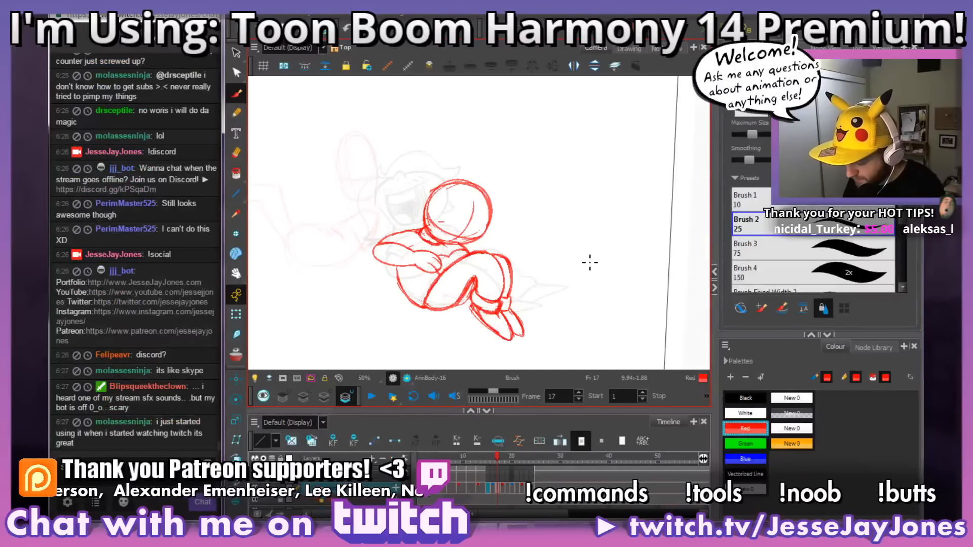
{"action": "key", "text": "period"}
{"action": "key", "text": "comma"}
{"action": "key", "text": "comma"}
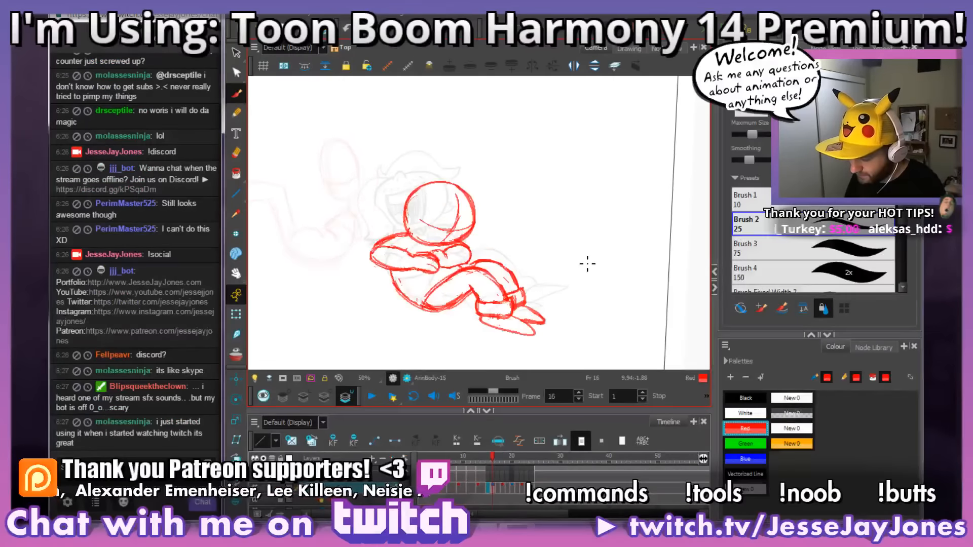
{"action": "key", "text": "period"}
Step: Redraw the upper arm line up to the neck on frame 17 and erase the excess along its outer edge
{"action": "scroll", "coordinate": [444, 236], "scroll_direction": "up", "scroll_amount": 5}
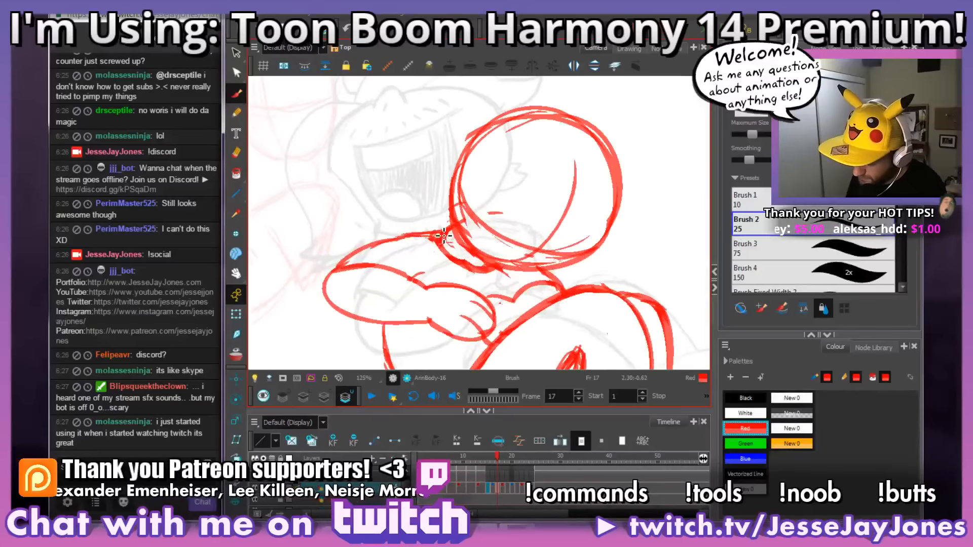
{"action": "mouse_move", "coordinate": [374, 248]}
{"action": "left_mouse_down"}
{"action": "mouse_move", "coordinate": [338, 275]}
{"action": "mouse_move", "coordinate": [391, 237]}
{"action": "mouse_move", "coordinate": [446, 236]}
{"action": "left_mouse_up"}
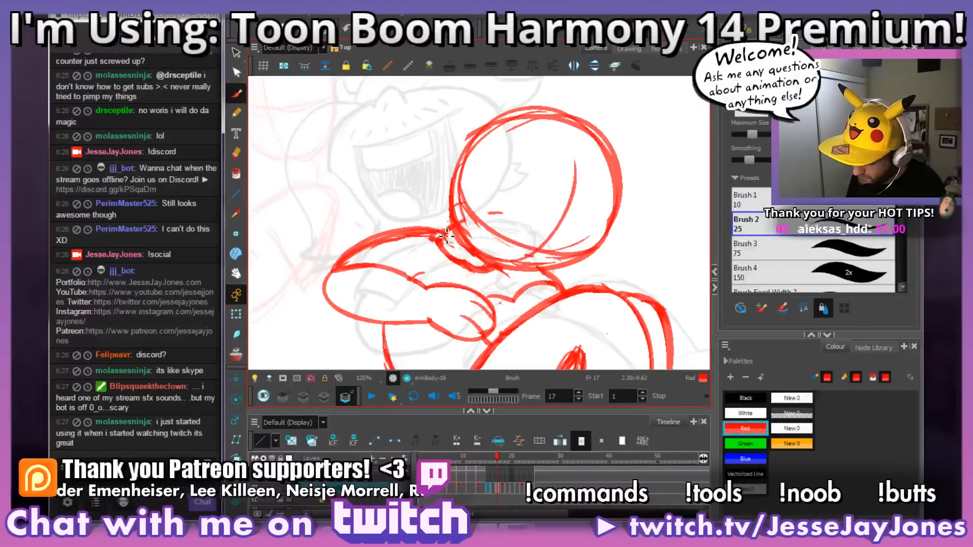
{"action": "key", "text": "e"}
{"action": "mouse_move", "coordinate": [344, 264]}
{"action": "left_mouse_down"}
{"action": "mouse_move", "coordinate": [377, 249]}
{"action": "mouse_move", "coordinate": [362, 254]}
{"action": "left_mouse_up"}
{"action": "key", "text": "1"}
{"action": "key", "text": "1"}
{"action": "key", "text": "1"}
Step: Compare frames 16 and 17, then erase the stray lines between the chin and the folded hands on frame 17
{"action": "left_click_drag", "start_coordinate": [638, 252], "coordinate": [575, 241]}
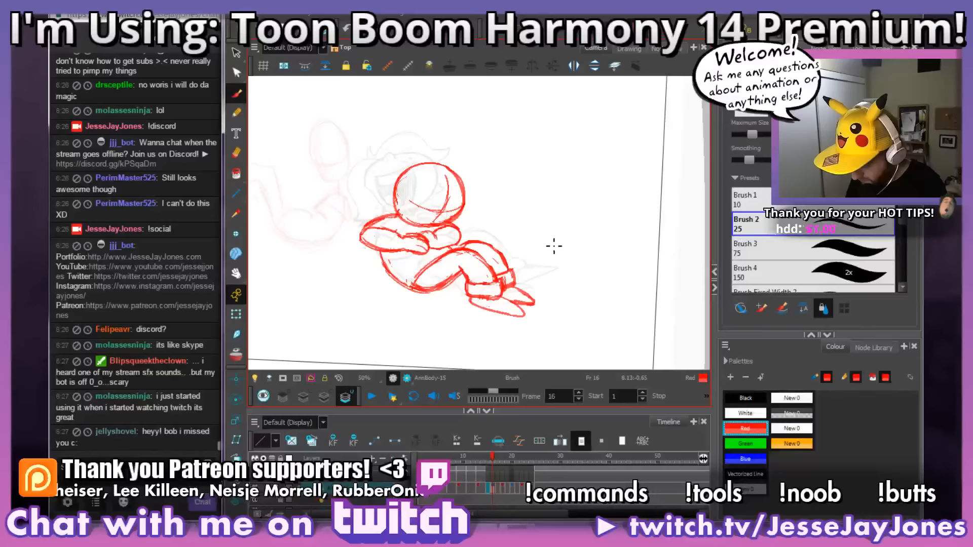
{"action": "key", "text": "."}
{"action": "key", "text": "."}
{"action": "key", "text": "2"}
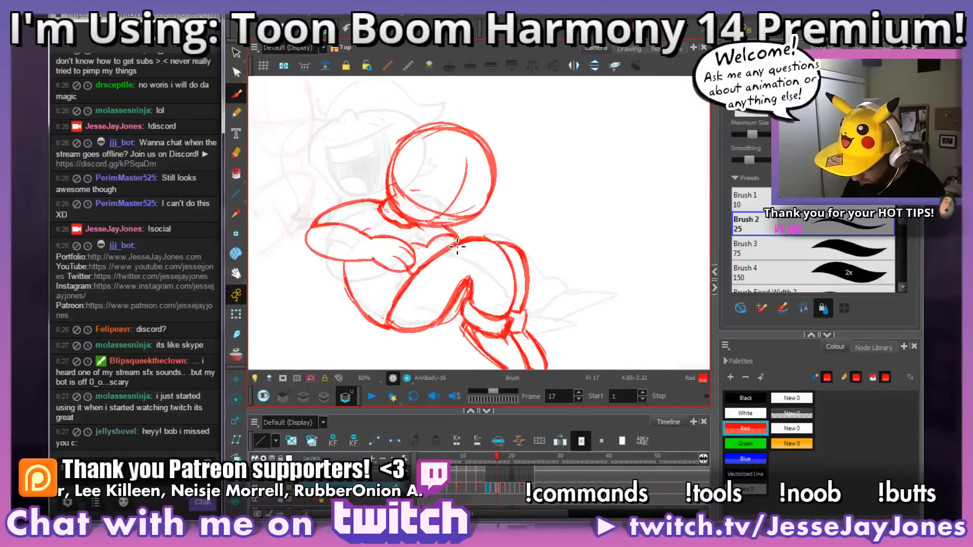
{"action": "key", "text": "2"}
{"action": "key", "text": "2"}
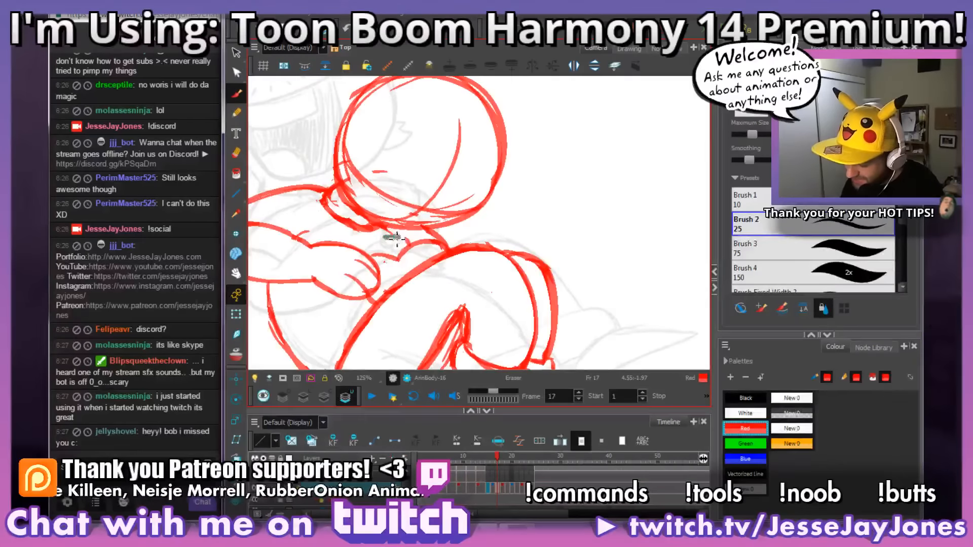
{"action": "key", "text": "1"}
{"action": "key", "text": "1"}
{"action": "key", "text": "1"}
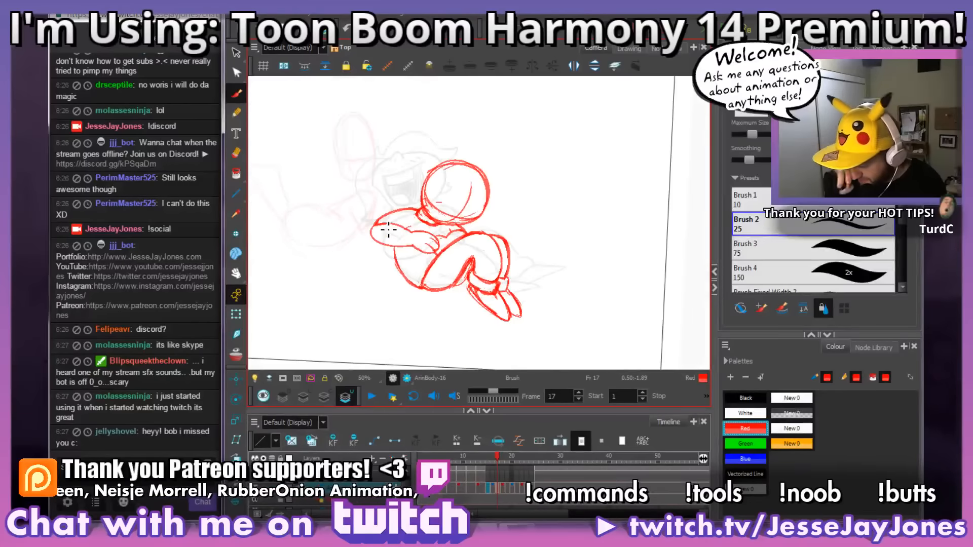
Step: Examine the pose on frame 17 and flip through frames 15 to 17 to check the motion
{"action": "left_click_drag", "start_coordinate": [388, 229], "coordinate": [408, 226]}
{"action": "key", "text": "2"}
{"action": "key", "text": "2"}
{"action": "key", "text": "2"}
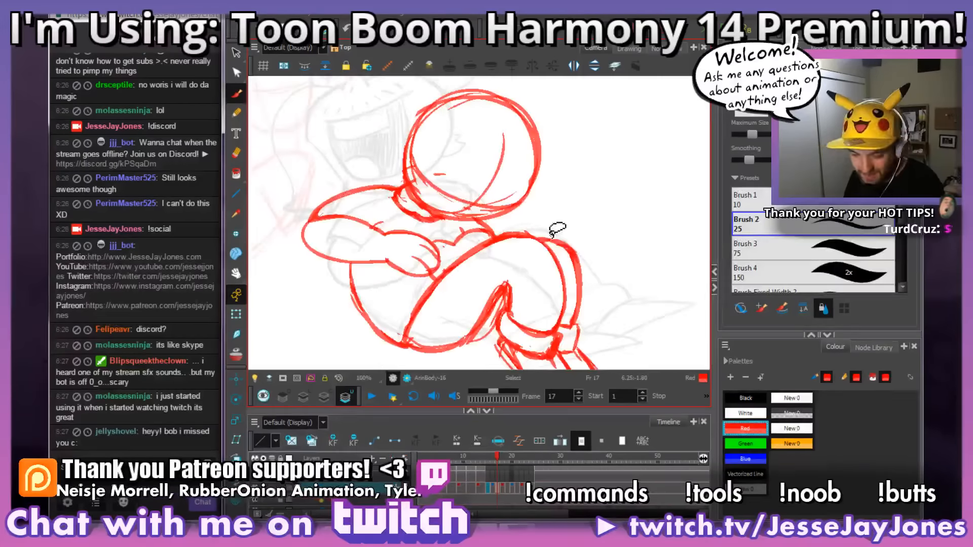
{"action": "left_click_drag", "start_coordinate": [598, 250], "coordinate": [574, 239]}
{"action": "key", "text": "1"}
{"action": "key", "text": "1"}
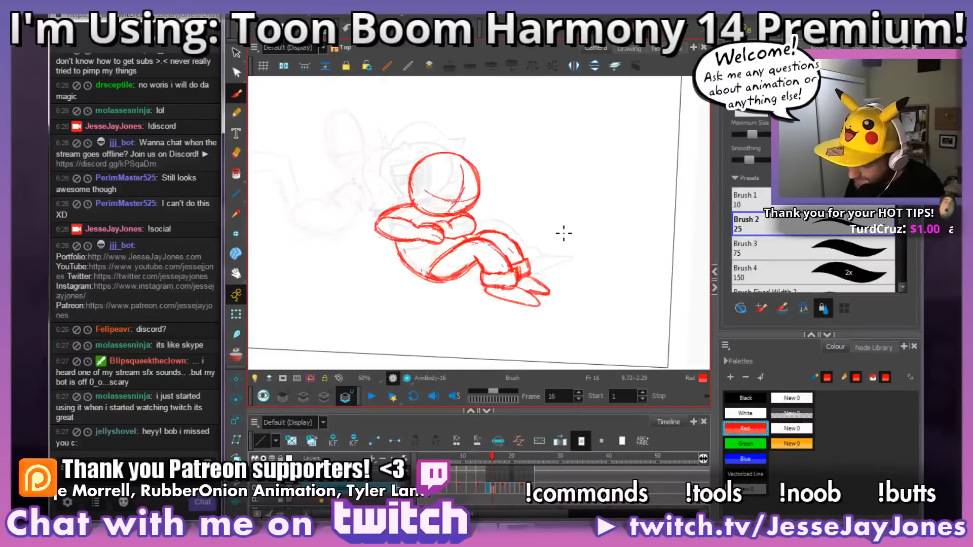
{"action": "key", "text": "."}
{"action": "key", "text": "."}
{"action": "key", "text": "comma"}
{"action": "key", "text": "comma"}
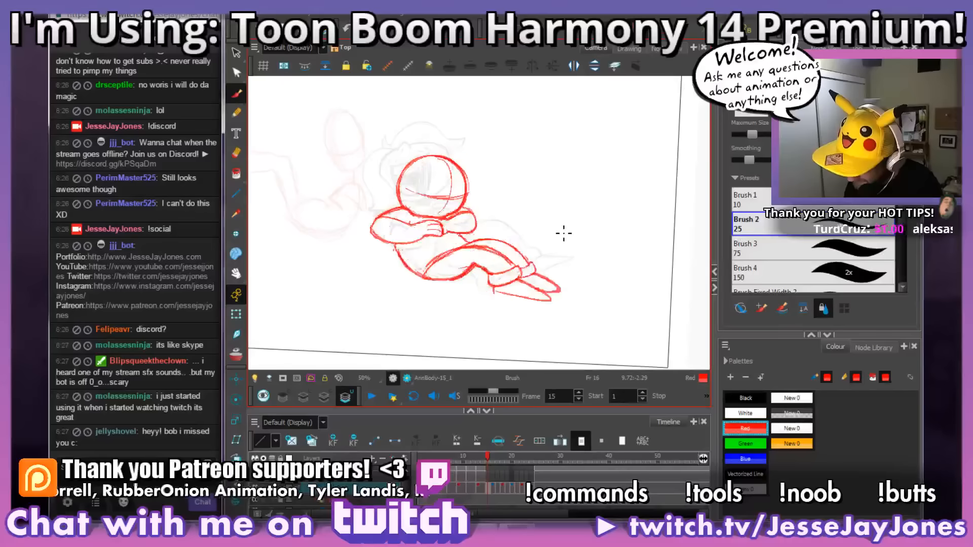
{"action": "key", "text": "period"}
{"action": "key", "text": "comma"}
Step: Thin the heavy sketch line along the underside of the near thigh on frame 16 with the eraser
{"action": "key", "text": "2"}
{"action": "key", "text": "2"}
{"action": "key", "text": "2"}
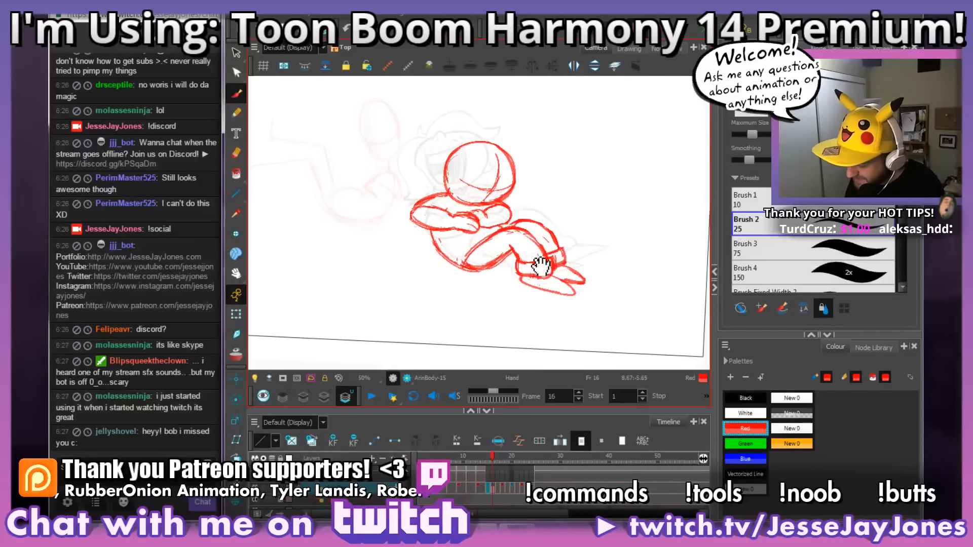
{"action": "key", "text": "alt+s"}
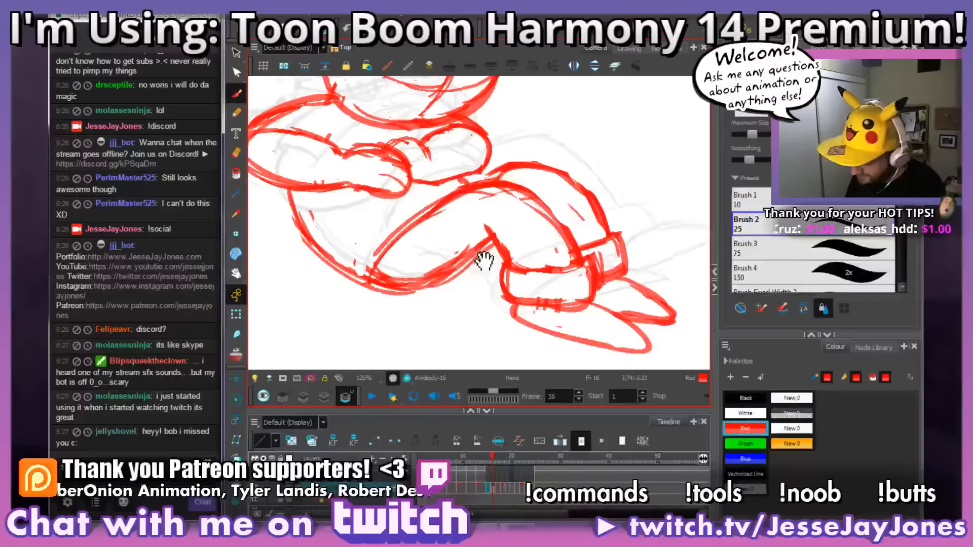
{"action": "key", "text": "alt+e"}
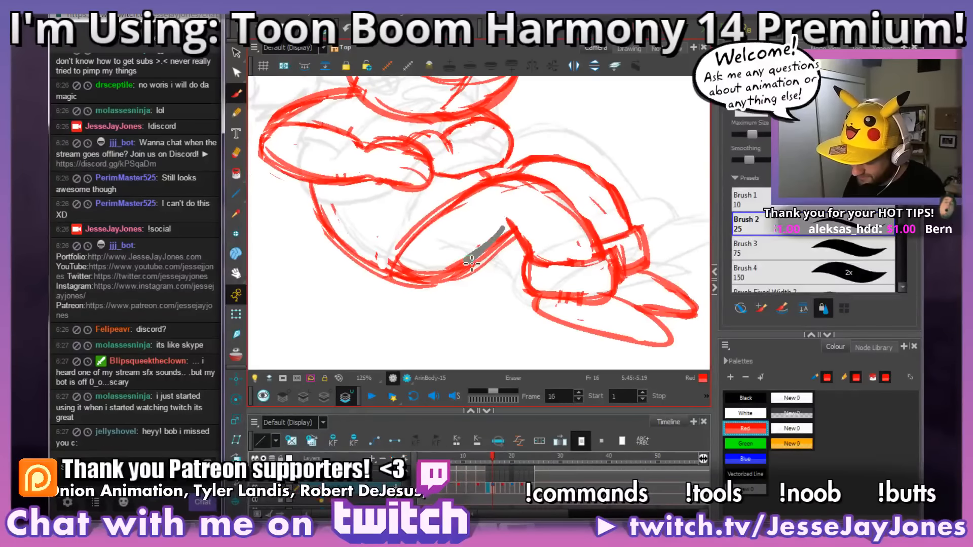
{"action": "mouse_move", "coordinate": [471, 261]}
{"action": "left_mouse_down"}
{"action": "mouse_move", "coordinate": [420, 276]}
{"action": "mouse_move", "coordinate": [401, 265]}
{"action": "left_mouse_up"}
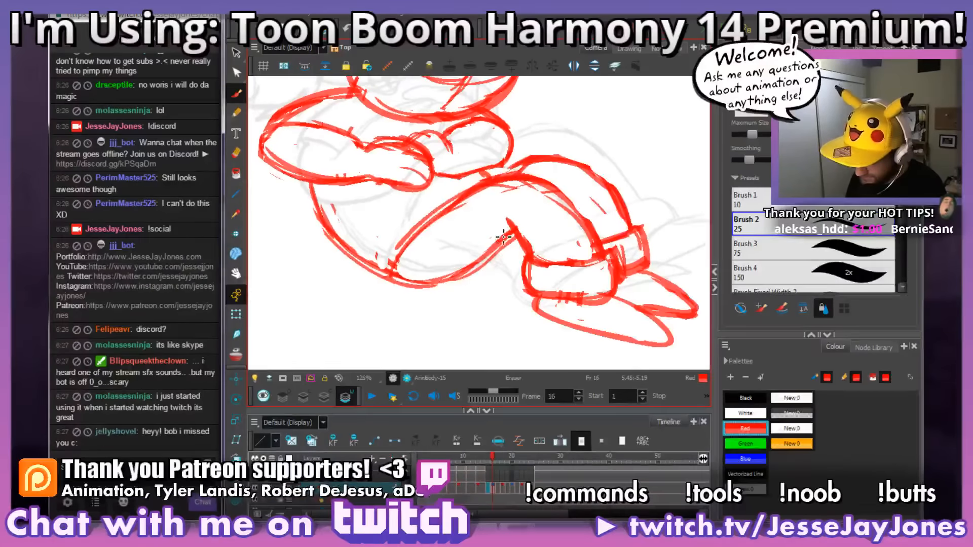
{"action": "key", "text": "1"}
{"action": "key", "text": "1"}
{"action": "key", "text": "1"}
Step: Examine the legs and the overall pose on frame 16 up close and from a distance
{"action": "key", "text": "space"}
{"action": "mouse_move", "coordinate": [587, 227]}
{"action": "left_mouse_down"}
{"action": "mouse_move", "coordinate": [559, 240]}
{"action": "mouse_move", "coordinate": [552, 259]}
{"action": "mouse_move", "coordinate": [577, 267]}
{"action": "mouse_move", "coordinate": [578, 243]}
{"action": "mouse_move", "coordinate": [552, 256]}
{"action": "left_mouse_up"}
{"action": "key", "text": "2"}
{"action": "key", "text": "2"}
{"action": "key", "text": "2"}
{"action": "key", "text": "2"}
{"action": "key", "text": "1"}
{"action": "key", "text": "1"}
{"action": "key", "text": "1"}
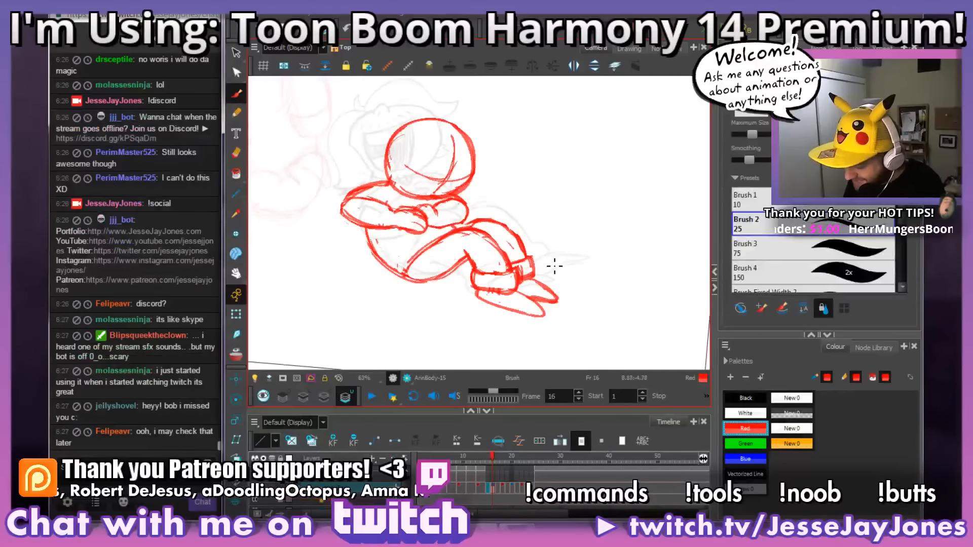
{"action": "key", "text": "2"}
{"action": "key", "text": "1"}
{"action": "key", "text": "1"}
{"action": "left_click_drag", "start_coordinate": [537, 285], "coordinate": [530, 297]}
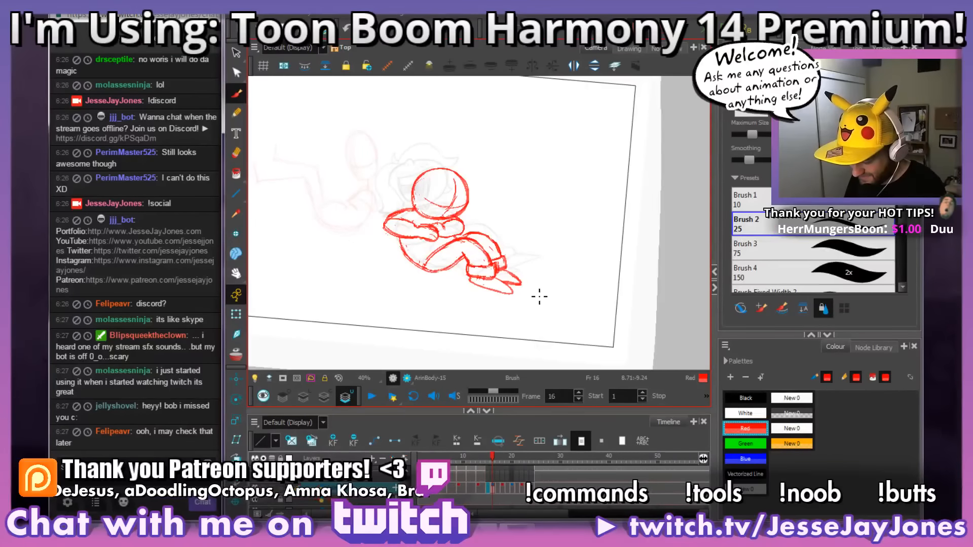
Step: Flip back and forth through the poses on frames 15 to 18 to check how the body and legs move
{"action": "key", "text": "comma"}
{"action": "key", "text": "period"}
{"action": "key", "text": "period"}
{"action": "key", "text": "period"}
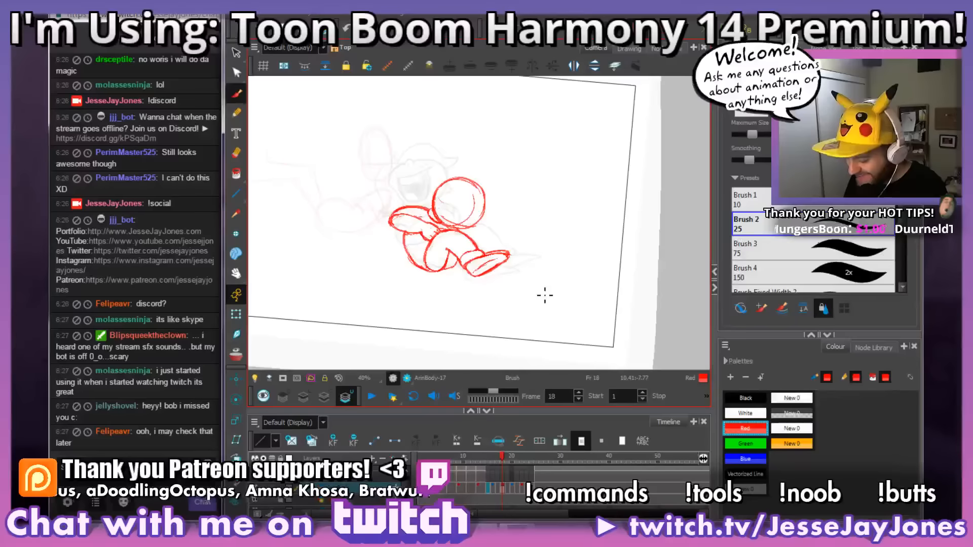
{"action": "key", "text": "comma"}
{"action": "key", "text": "period"}
{"action": "key", "text": "period"}
{"action": "key", "text": "comma"}
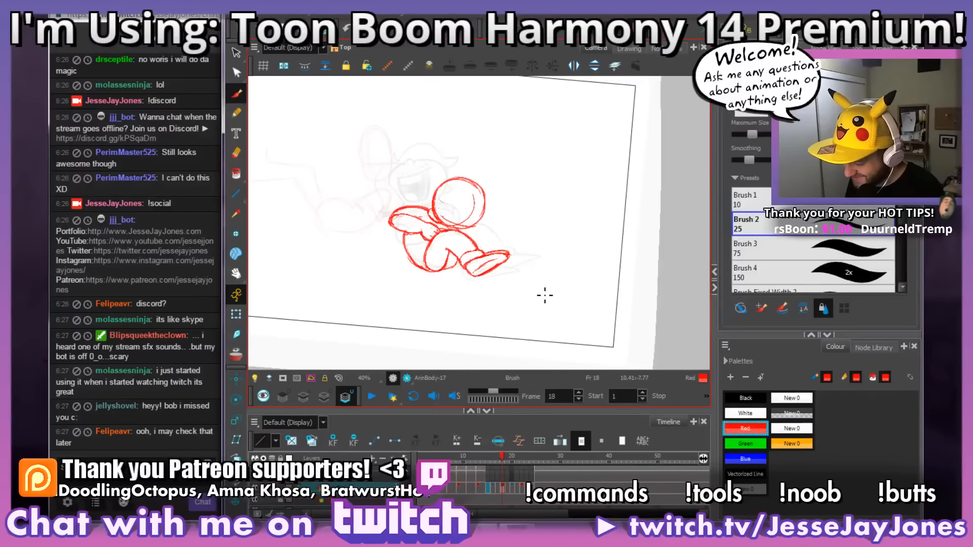
{"action": "key", "text": "comma"}
{"action": "key", "text": "period"}
{"action": "key", "text": "period"}
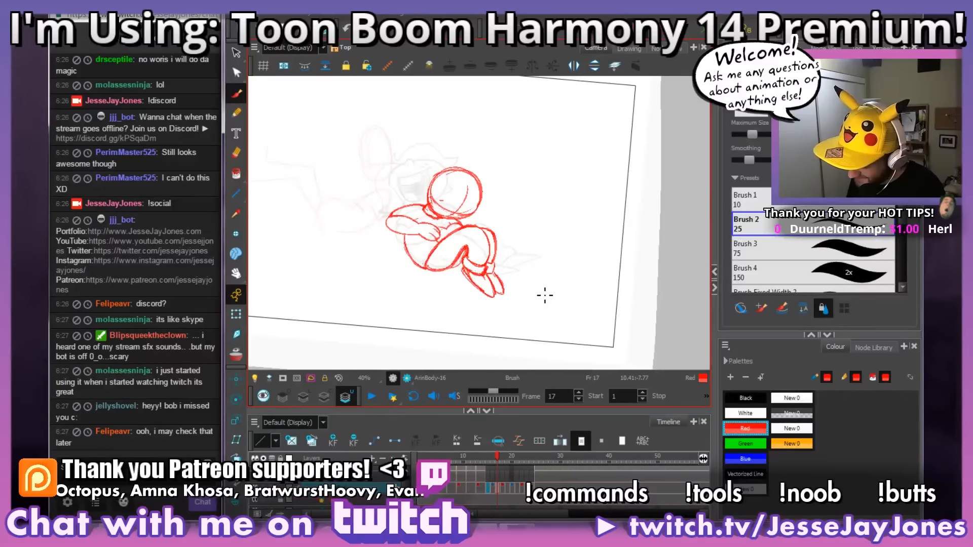
{"action": "key", "text": "comma"}
Step: Redraw the upper contour of the near thigh and knee on frame 16
{"action": "scroll", "coordinate": [558, 284], "scroll_direction": "up", "scroll_amount": 2}
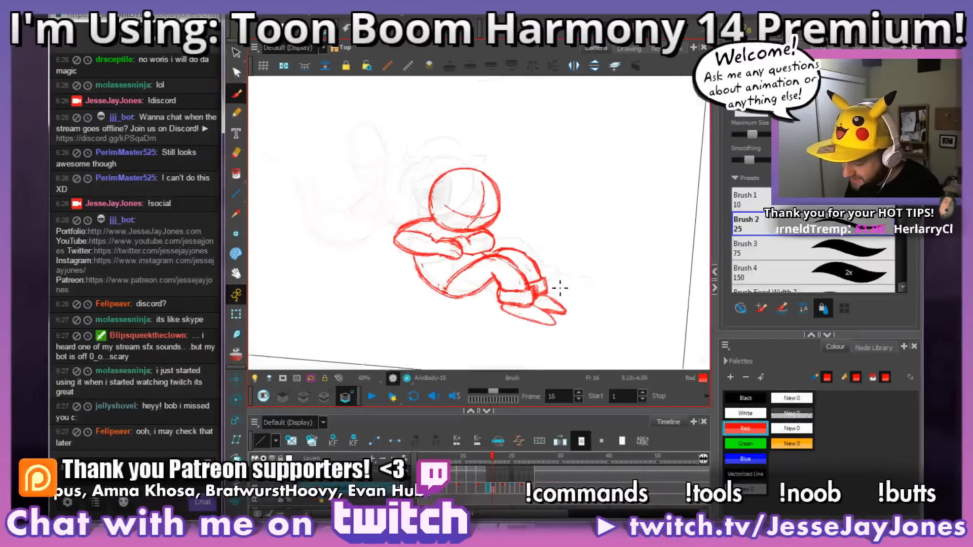
{"action": "scroll", "coordinate": [560, 288], "scroll_direction": "up", "scroll_amount": 4}
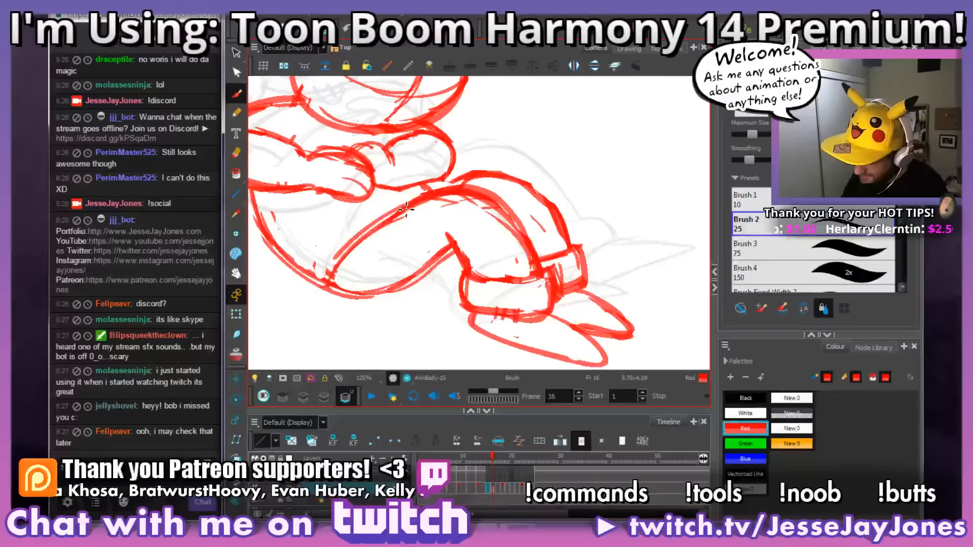
{"action": "mouse_move", "coordinate": [534, 273]}
{"action": "left_mouse_down"}
{"action": "mouse_move", "coordinate": [511, 223]}
{"action": "mouse_move", "coordinate": [458, 210]}
{"action": "left_mouse_up"}
{"action": "key", "text": "1"}
{"action": "key", "text": "1"}
{"action": "left_click_drag", "start_coordinate": [582, 246], "coordinate": [579, 262]}
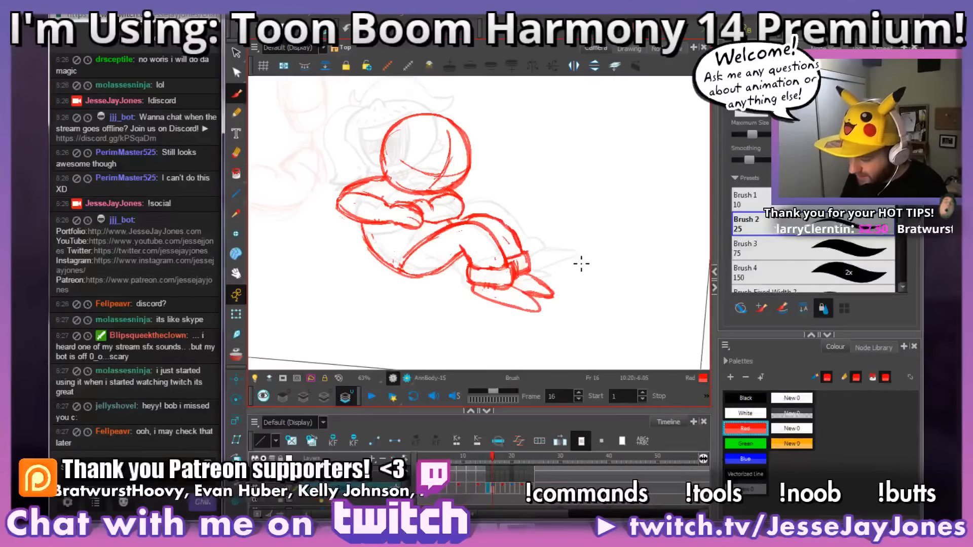
Step: Move on to frame 18 and refine the red lines where the leg meets the raised shoe
{"action": "key", "text": "."}
{"action": "key", "text": "."}
{"action": "key", "text": "."}
{"action": "key", "text": "."}
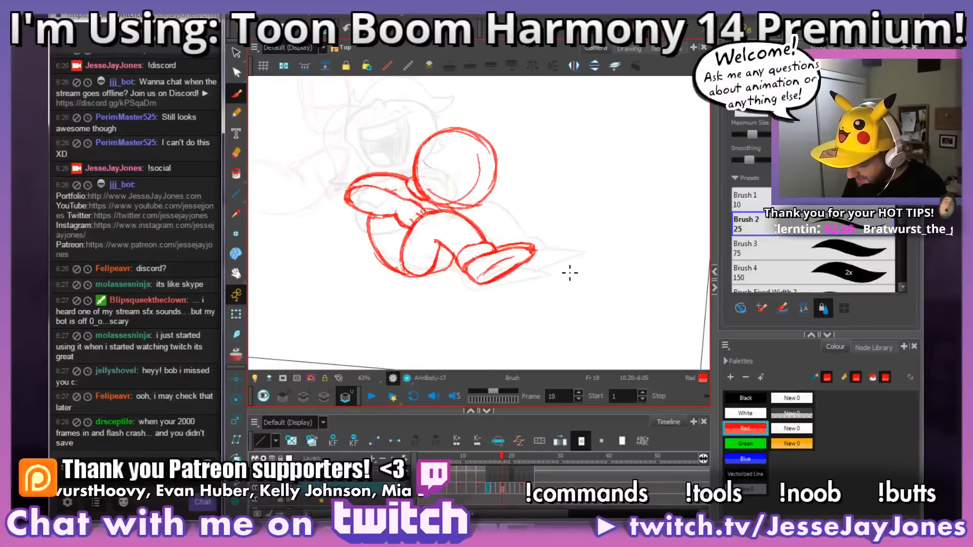
{"action": "key", "text": "."}
{"action": "key", "text": "."}
{"action": "left_click_drag", "start_coordinate": [568, 265], "coordinate": [556, 273]}
{"action": "key", "text": "2"}
{"action": "key", "text": "2"}
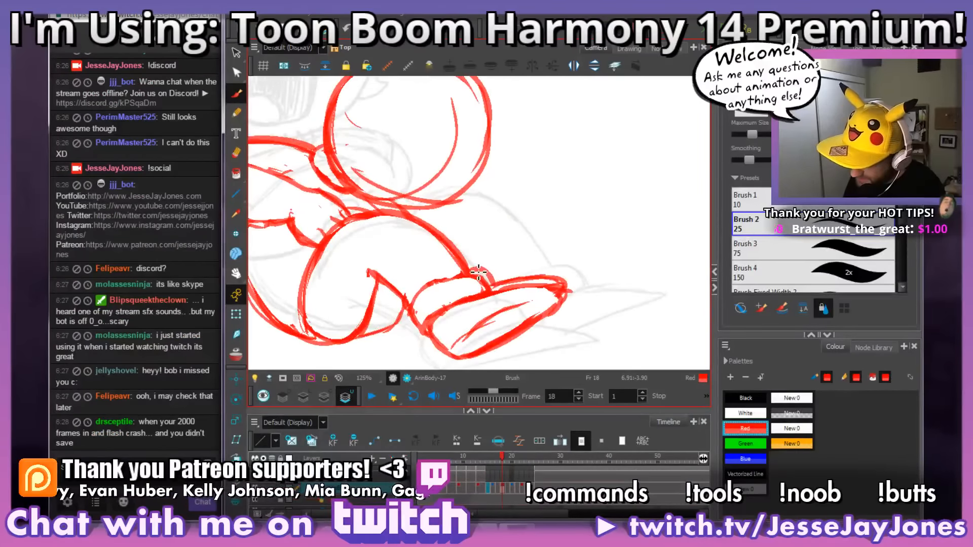
{"action": "key", "text": "1"}
{"action": "key", "text": "1"}
{"action": "key", "text": "1"}
{"action": "key", "text": "1"}
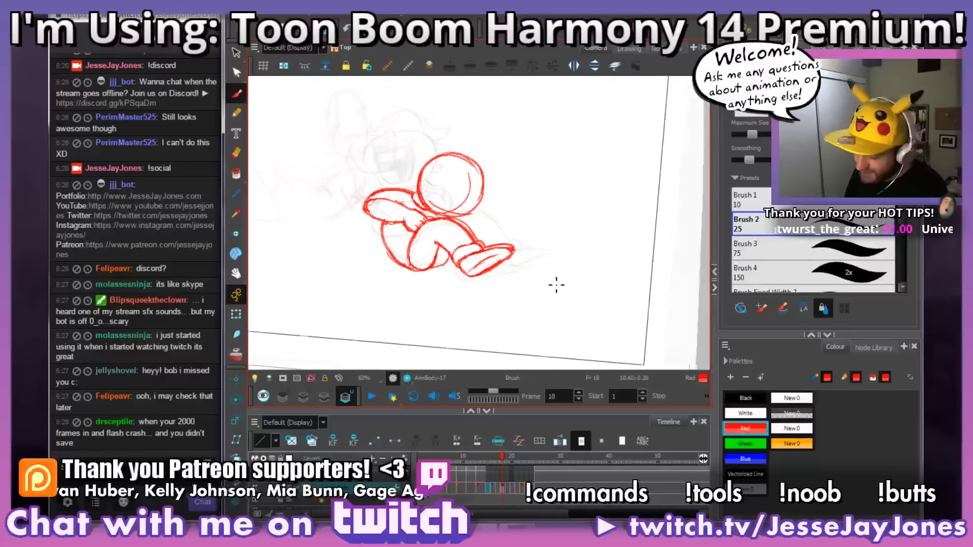
Step: Rotate the canvas and step through the poses from frame 18 to frame 23, then check the laughing pose on frames 13 and 14
{"action": "left_click_drag", "start_coordinate": [586, 312], "coordinate": [603, 285]}
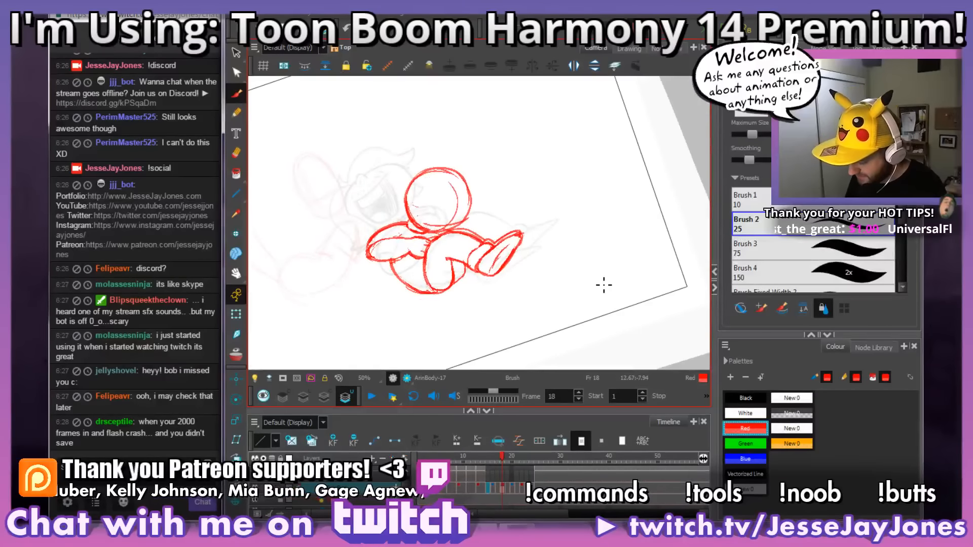
{"action": "key", "text": "."}
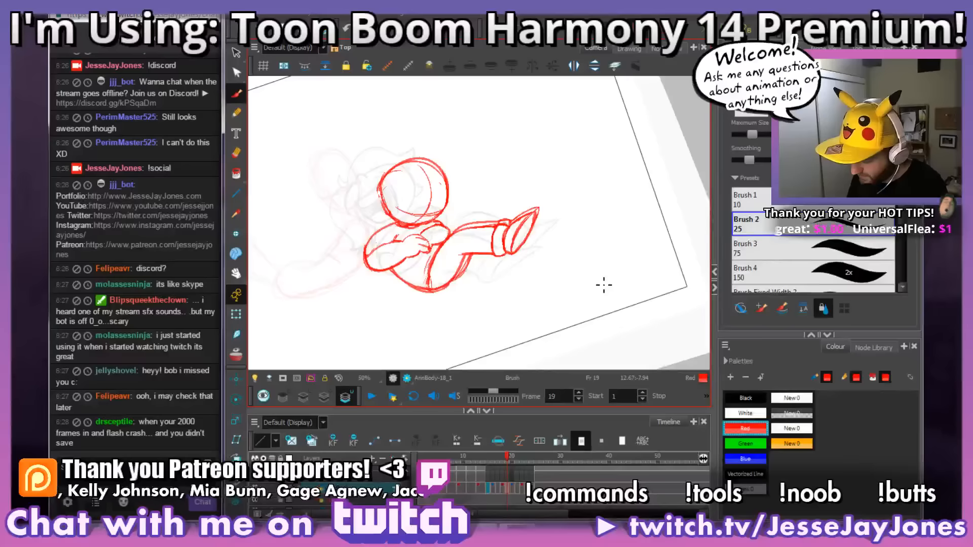
{"action": "key", "text": "."}
{"action": "key", "text": "."}
{"action": "key", "text": "."}
{"action": "key", "text": "."}
{"action": "key", "text": "."}
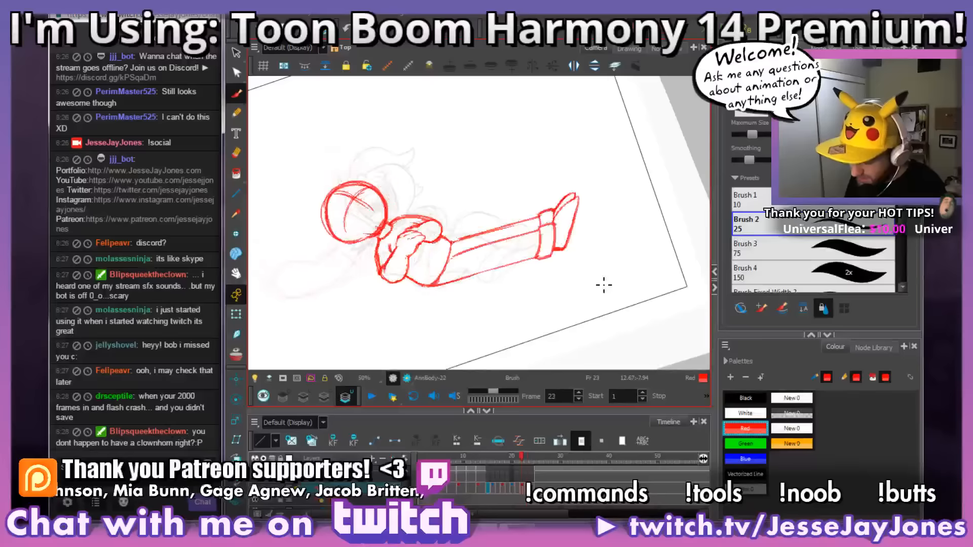
{"action": "key", "text": "."}
{"action": "key", "text": "."}
{"action": "key", "text": "."}
{"action": "key", "text": "."}
{"action": "key", "text": "."}
{"action": "key", "text": "."}
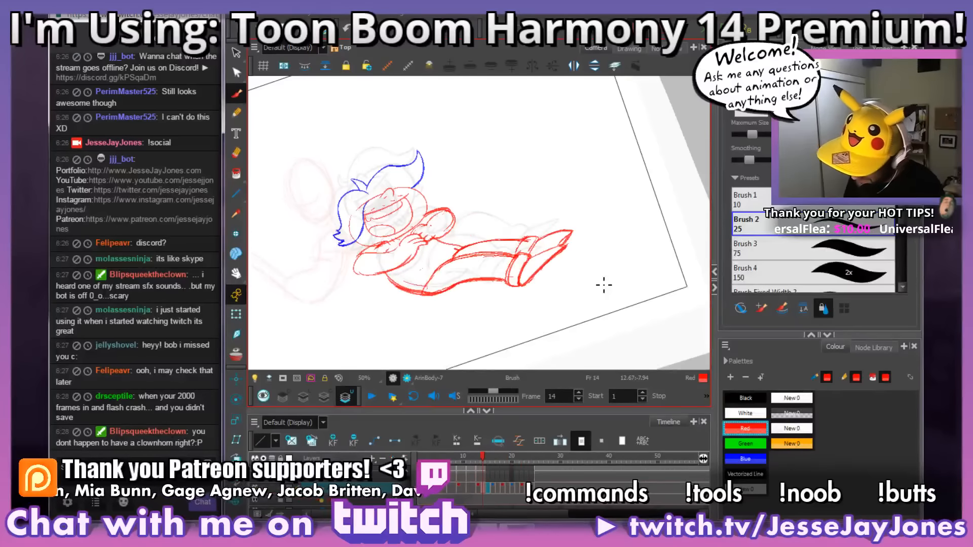
{"action": "key", "text": "."}
{"action": "key", "text": "."}
{"action": "key", "text": "."}
{"action": "key", "text": "."}
{"action": "key", "text": "."}
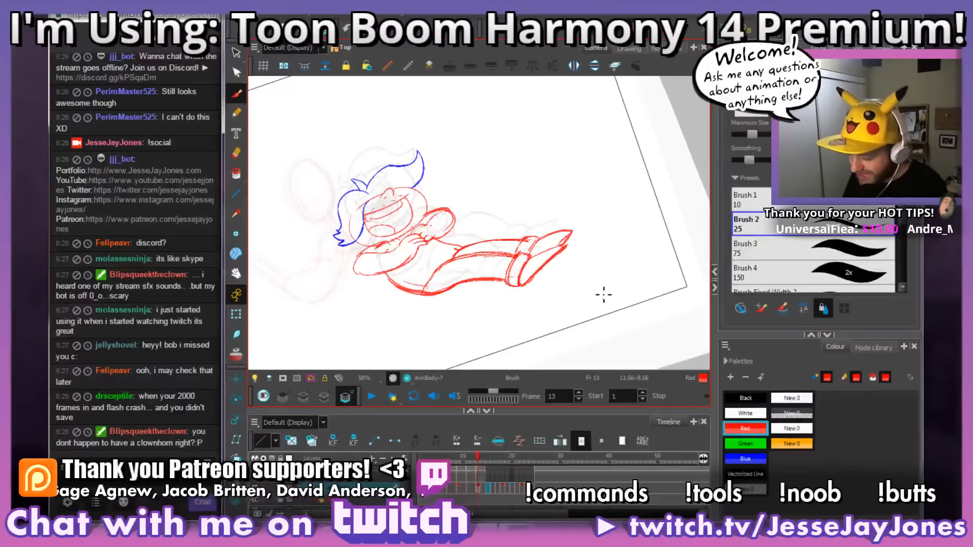
Step: Go to frame 15 and examine the head and crossed arms close up against the neighbouring poses
{"action": "key", "text": "."}
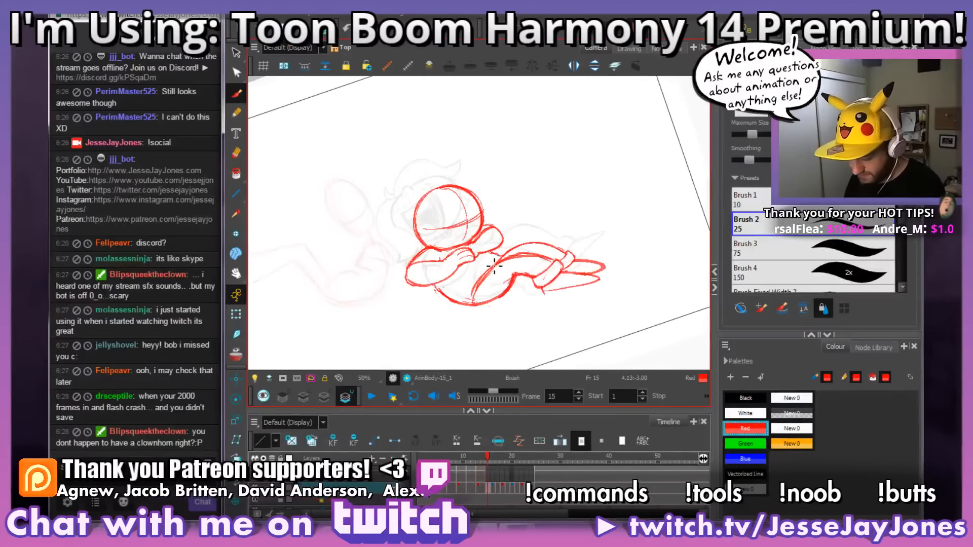
{"action": "left_click_drag", "start_coordinate": [562, 215], "coordinate": [582, 231]}
{"action": "key", "text": "space"}
{"action": "left_click_drag", "start_coordinate": [514, 246], "coordinate": [544, 252]}
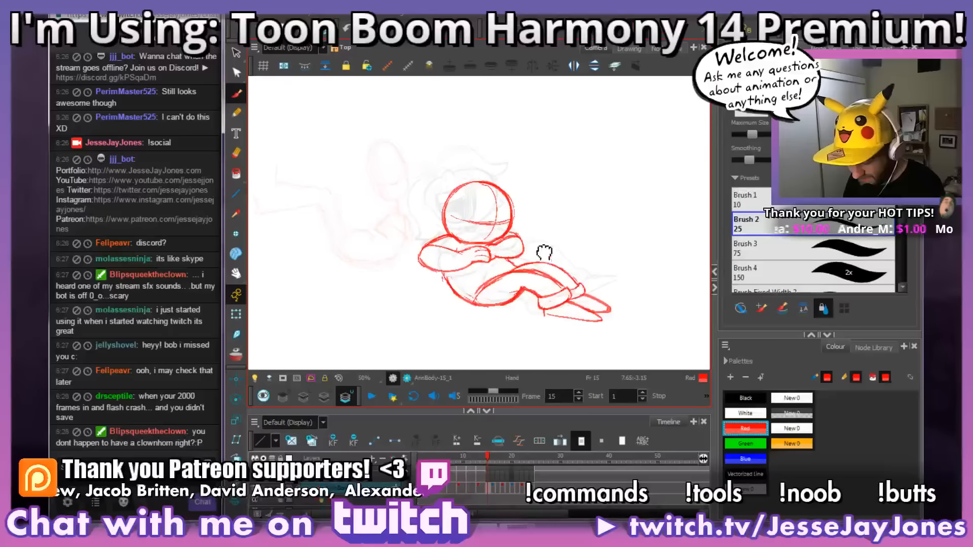
{"action": "scroll", "coordinate": [544, 252], "scroll_direction": "up", "scroll_amount": 4}
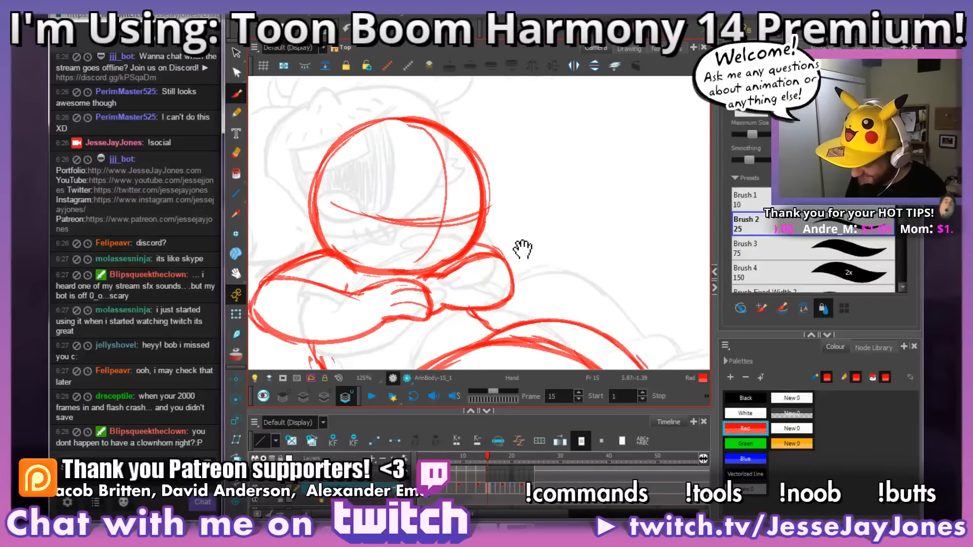
{"action": "key", "text": "2"}
{"action": "left_click_drag", "start_coordinate": [513, 234], "coordinate": [546, 239]}
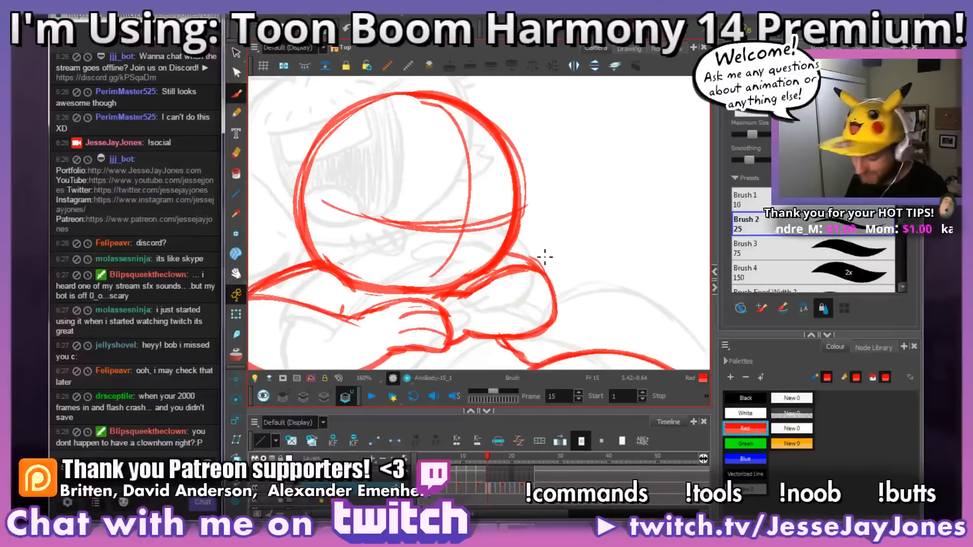
{"action": "key", "text": "f"}
{"action": "key", "text": "g"}
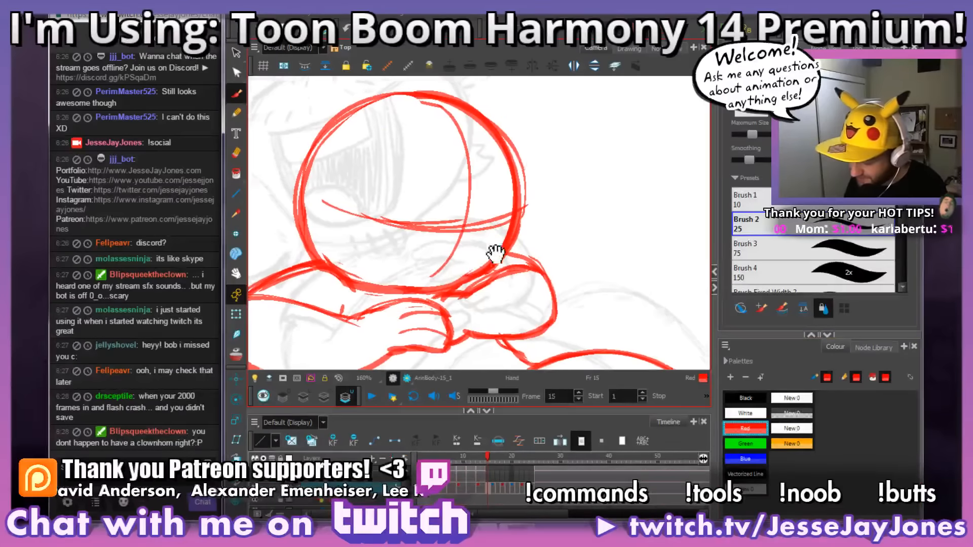
{"action": "left_click_drag", "start_coordinate": [495, 250], "coordinate": [518, 276]}
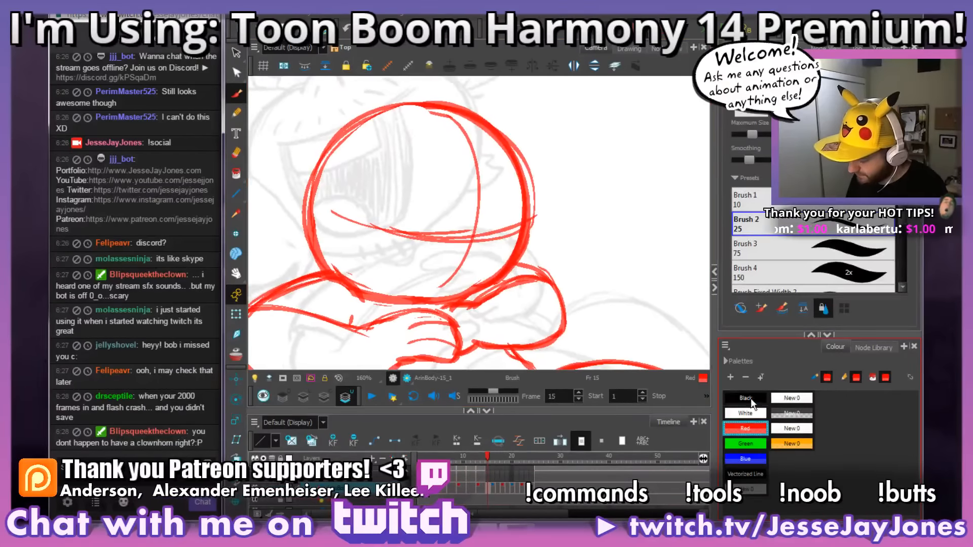
Step: Switch the drawing colour to black and compare the head on frame 15 with the laughing pose on frame 14
{"action": "left_click", "coordinate": [752, 403]}
{"action": "scroll", "coordinate": [493, 248], "scroll_direction": "up", "scroll_amount": 1}
{"action": "key", "text": "f"}
{"action": "key", "text": "f"}
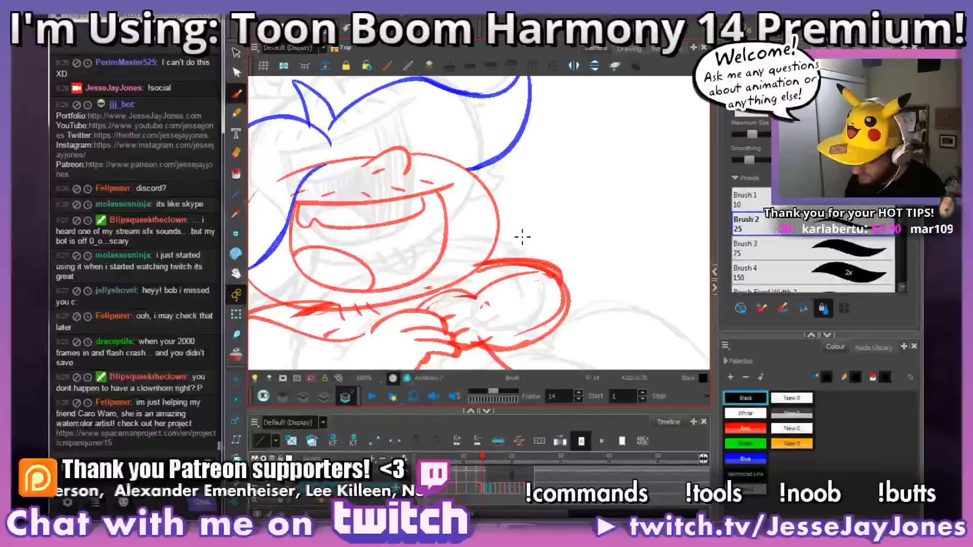
{"action": "key", "text": "g"}
{"action": "key", "text": "g"}
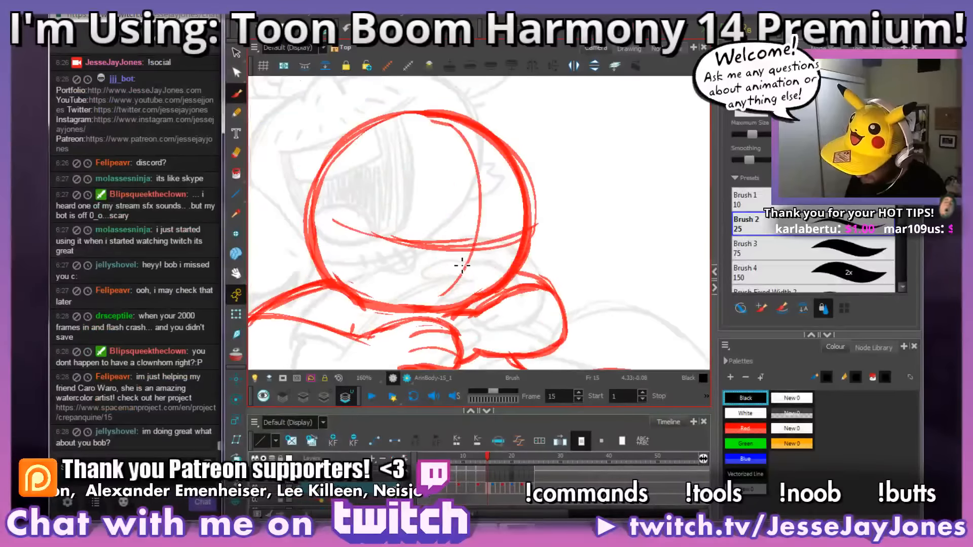
Step: Try sketching a small nose and a curved mouth line in red on the head on frame 15
{"action": "left_click", "coordinate": [745, 428]}
{"action": "key", "text": "comma"}
{"action": "key", "text": "period"}
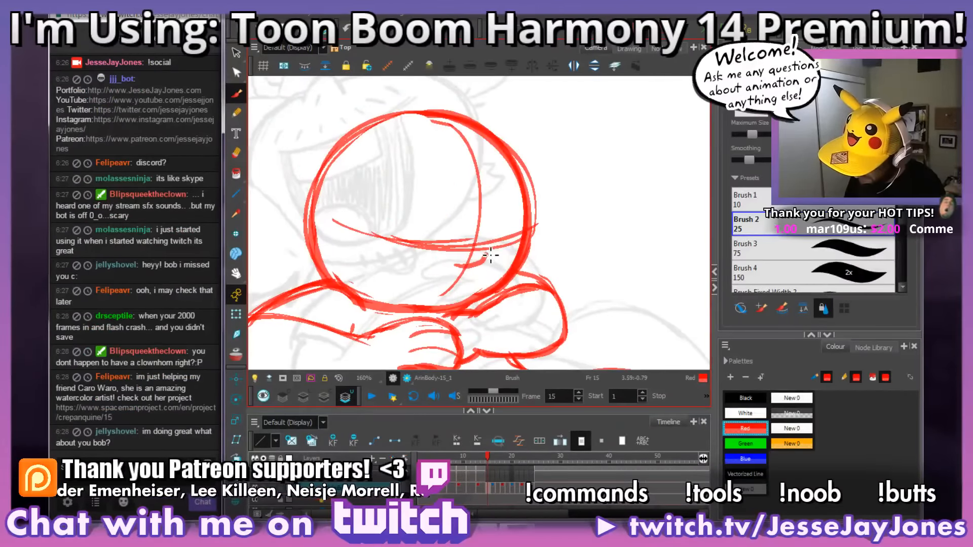
{"action": "key", "text": "comma"}
{"action": "key", "text": "period"}
{"action": "mouse_move", "coordinate": [500, 282]}
{"action": "left_mouse_down"}
{"action": "mouse_move", "coordinate": [552, 283]}
{"action": "mouse_move", "coordinate": [484, 277]}
{"action": "mouse_move", "coordinate": [439, 249]}
{"action": "left_mouse_up"}
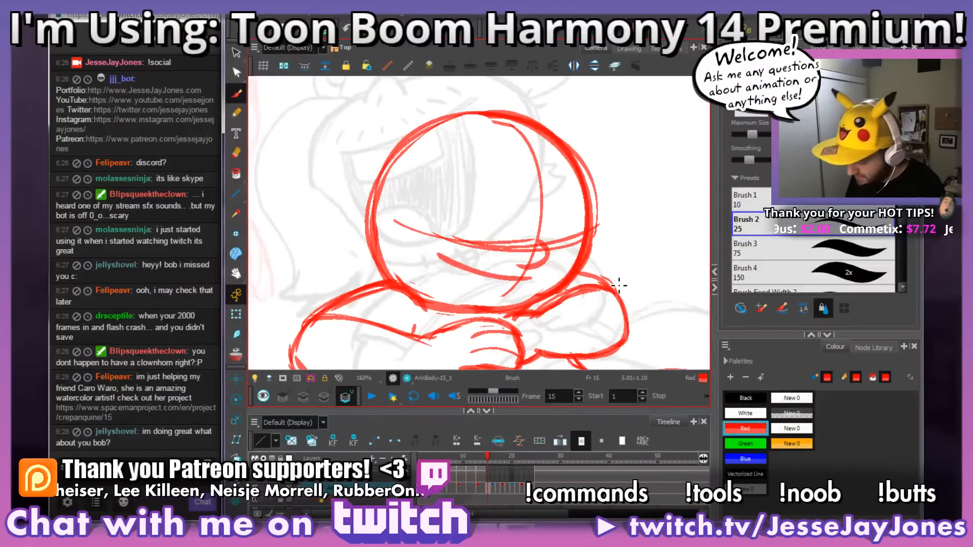
{"action": "key", "text": "ctrl+z"}
{"action": "key", "text": "ctrl+z"}
Step: Move on to frame 18 and erase the overlapping red lines where the head's lower edge meets the arm and thigh
{"action": "key", "text": "period"}
{"action": "key", "text": "period"}
{"action": "key", "text": "period"}
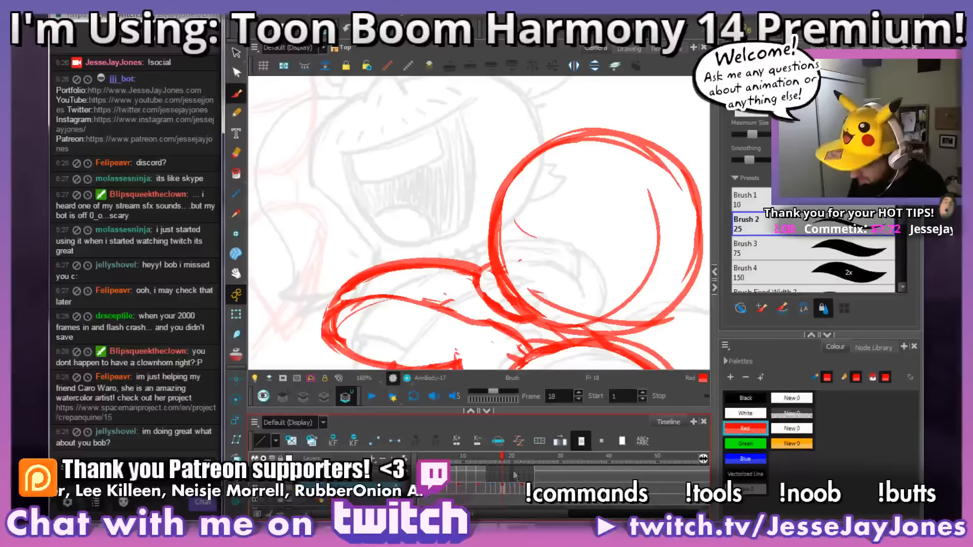
{"action": "left_click_drag", "start_coordinate": [615, 280], "coordinate": [443, 238]}
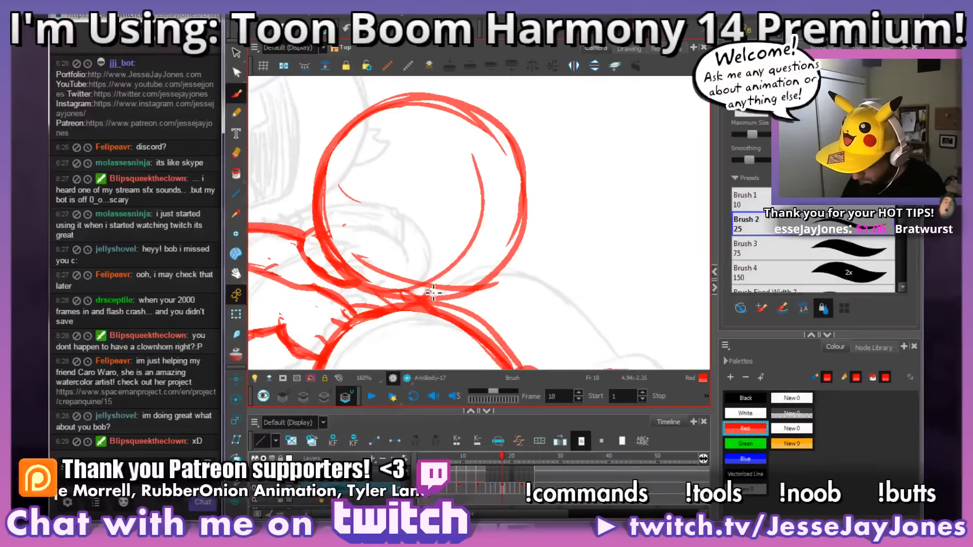
{"action": "mouse_move", "coordinate": [452, 285]}
{"action": "left_mouse_down"}
{"action": "mouse_move", "coordinate": [455, 275]}
{"action": "mouse_move", "coordinate": [424, 297]}
{"action": "left_mouse_up"}
{"action": "key", "text": "e"}
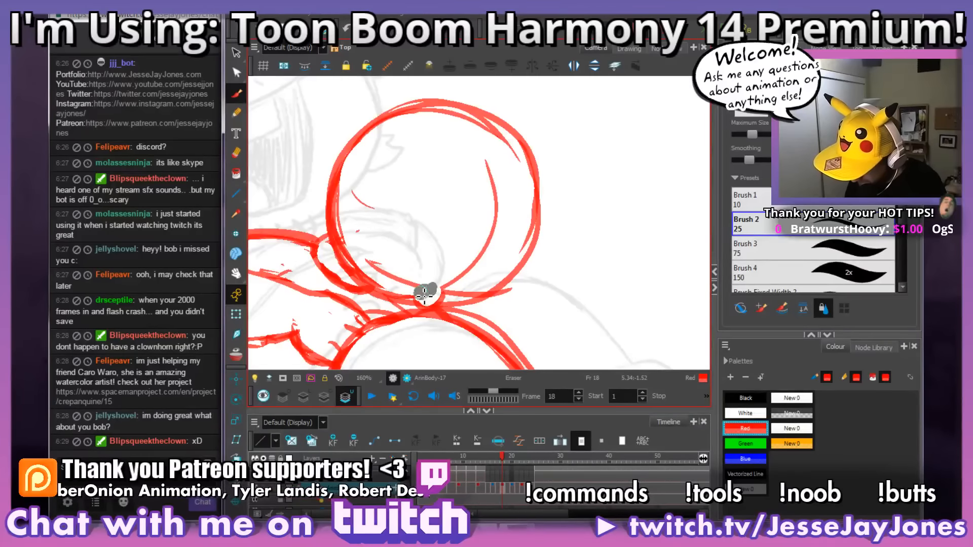
{"action": "mouse_move", "coordinate": [428, 280]}
{"action": "left_mouse_down"}
{"action": "mouse_move", "coordinate": [440, 286]}
{"action": "mouse_move", "coordinate": [377, 256]}
{"action": "left_mouse_up"}
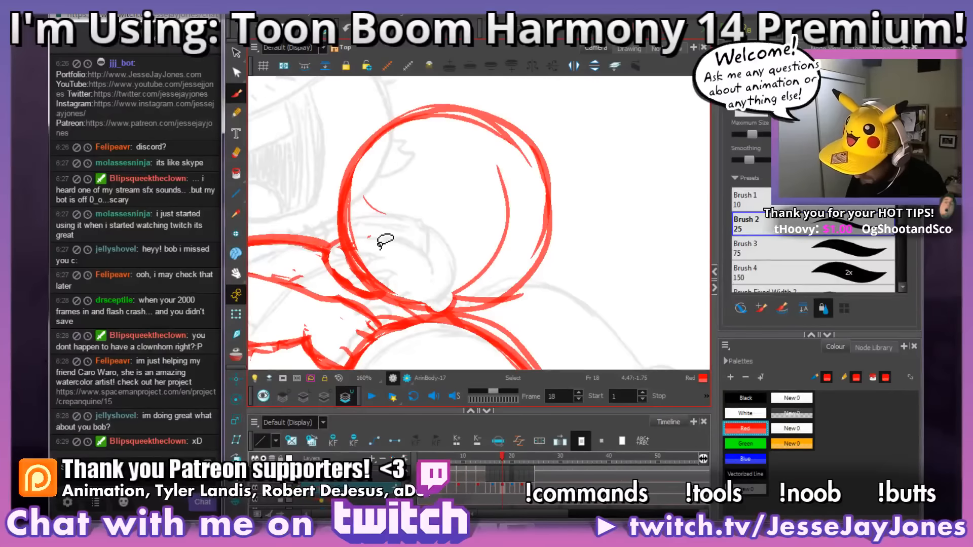
Step: Trim the curved line inside the lower part of the head on frame 18 to a short stroke
{"action": "key", "text": "ctrl+z"}
{"action": "left_click_drag", "start_coordinate": [426, 288], "coordinate": [394, 267]}
{"action": "key", "text": "ctrl+z"}
{"action": "left_click_drag", "start_coordinate": [477, 255], "coordinate": [476, 254]}
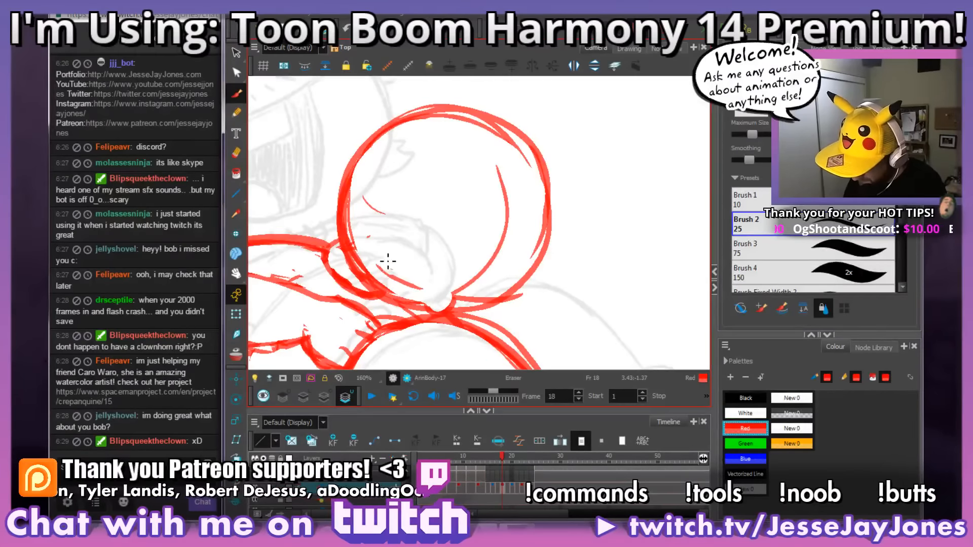
{"action": "left_click_drag", "start_coordinate": [378, 264], "coordinate": [384, 271]}
Step: Draw a short red line in the gap between the head's lower edge and the thigh on frame 18
{"action": "left_click_drag", "start_coordinate": [505, 245], "coordinate": [490, 269]}
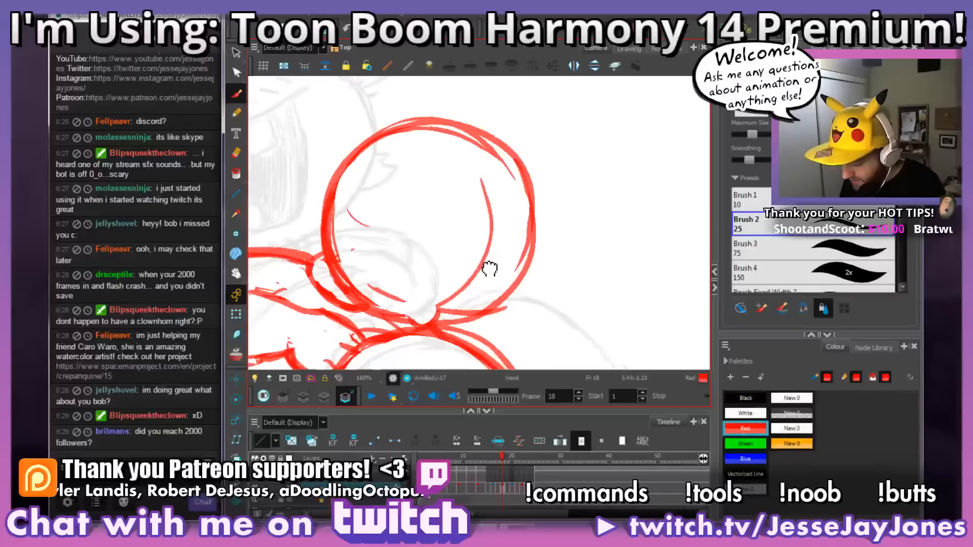
{"action": "mouse_move", "coordinate": [462, 321]}
{"action": "left_mouse_down"}
{"action": "mouse_move", "coordinate": [446, 293]}
{"action": "mouse_move", "coordinate": [438, 300]}
{"action": "left_mouse_up"}
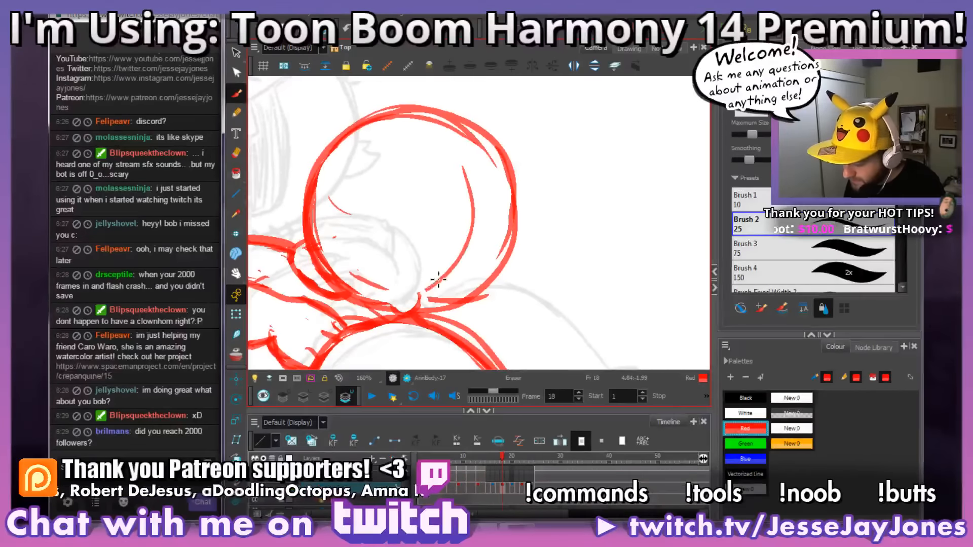
{"action": "left_click_drag", "start_coordinate": [515, 256], "coordinate": [504, 278]}
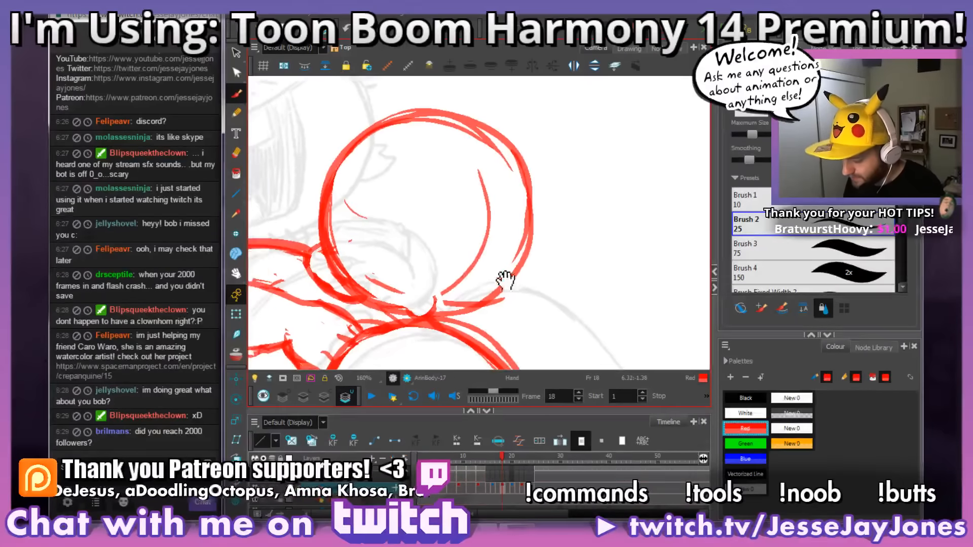
{"action": "left_click_drag", "start_coordinate": [488, 315], "coordinate": [496, 297]}
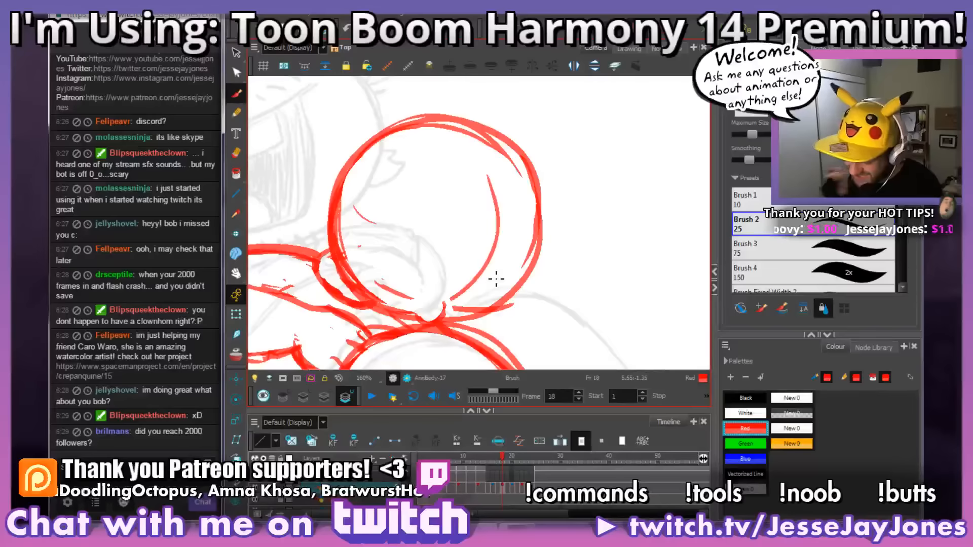
{"action": "mouse_move", "coordinate": [504, 296]}
{"action": "left_mouse_down"}
{"action": "mouse_move", "coordinate": [500, 271]}
{"action": "mouse_move", "coordinate": [503, 304]}
{"action": "left_mouse_up"}
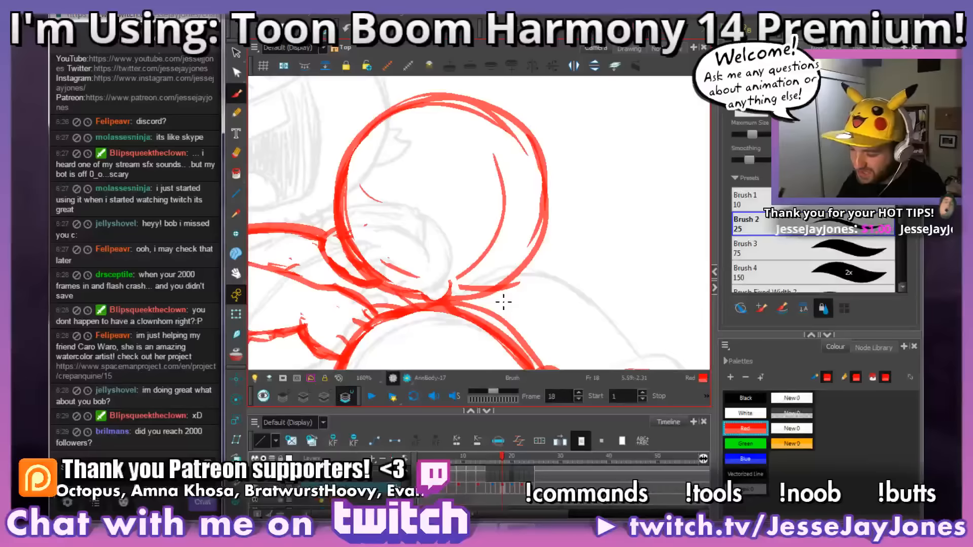
{"action": "left_click_drag", "start_coordinate": [553, 236], "coordinate": [550, 217]}
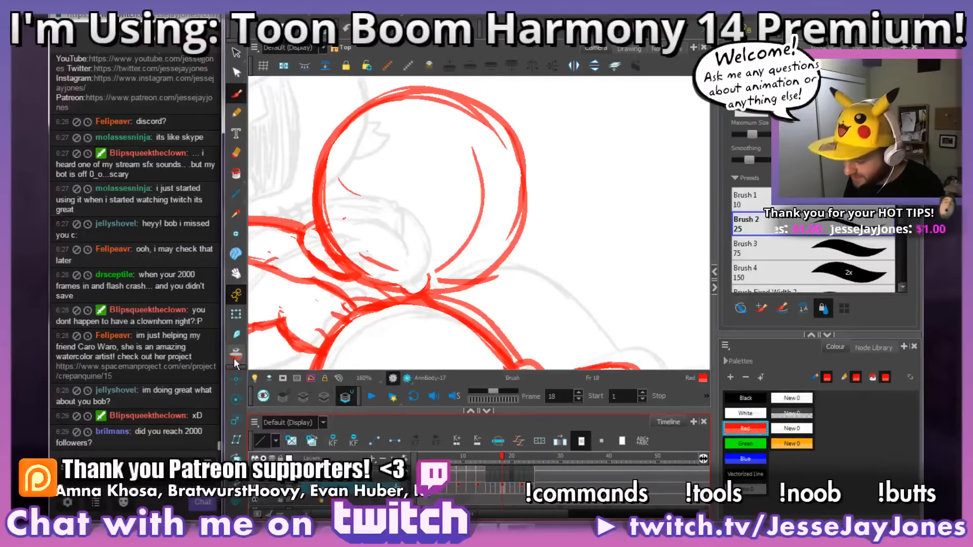
{"action": "left_click_drag", "start_coordinate": [397, 297], "coordinate": [462, 289]}
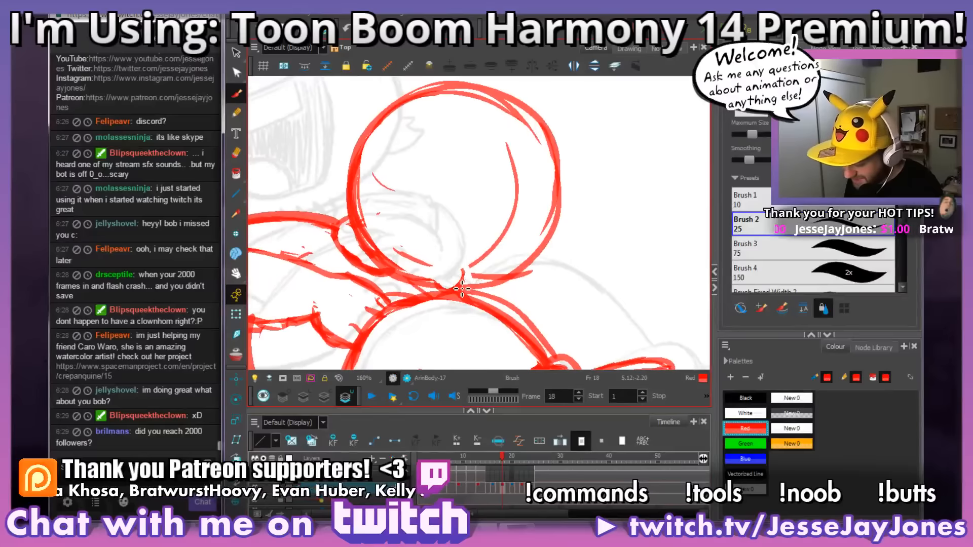
Step: Show the neighbouring frames as onion skin and try redrawing the line between the head and thigh on frame 18
{"action": "key", "text": "alt+o"}
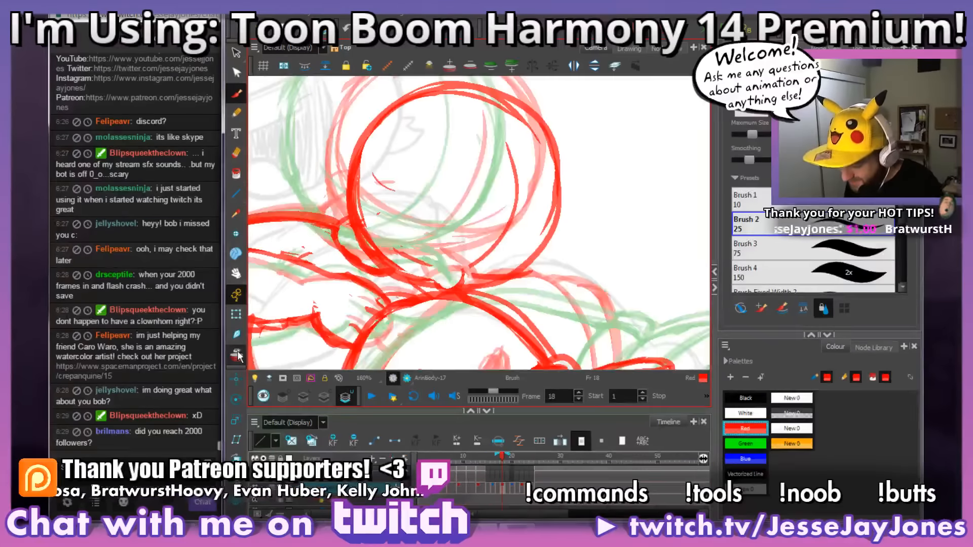
{"action": "mouse_move", "coordinate": [544, 244]}
{"action": "left_mouse_down"}
{"action": "mouse_move", "coordinate": [521, 285]}
{"action": "mouse_move", "coordinate": [538, 278]}
{"action": "left_mouse_up"}
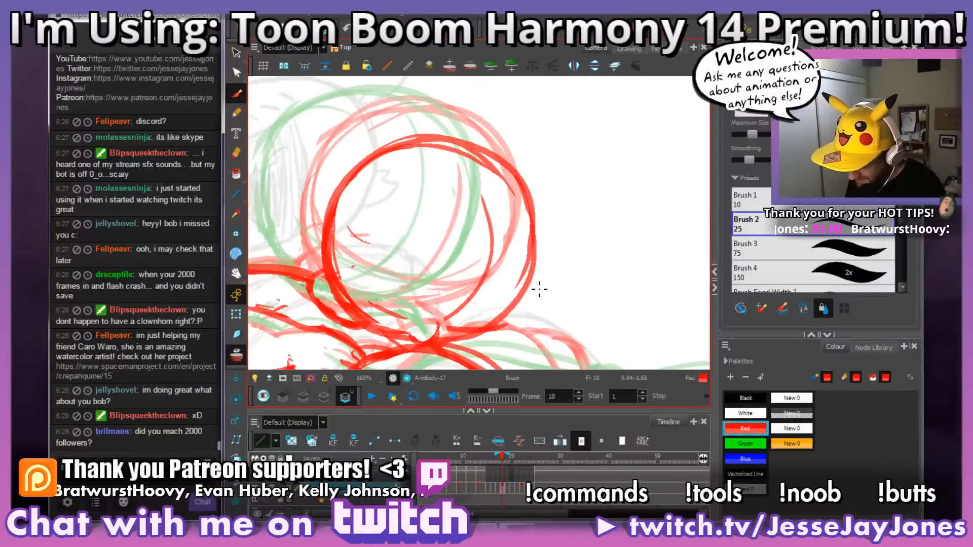
{"action": "mouse_move", "coordinate": [491, 336]}
{"action": "left_mouse_down"}
{"action": "mouse_move", "coordinate": [522, 326]}
{"action": "mouse_move", "coordinate": [442, 322]}
{"action": "left_mouse_up"}
{"action": "key", "text": "ctrl+z"}
{"action": "mouse_move", "coordinate": [494, 308]}
{"action": "left_mouse_down"}
{"action": "mouse_move", "coordinate": [438, 319]}
{"action": "mouse_move", "coordinate": [459, 325]}
{"action": "mouse_move", "coordinate": [447, 323]}
{"action": "left_mouse_up"}
{"action": "key", "text": "ctrl+z"}
{"action": "key", "text": "ctrl+z"}
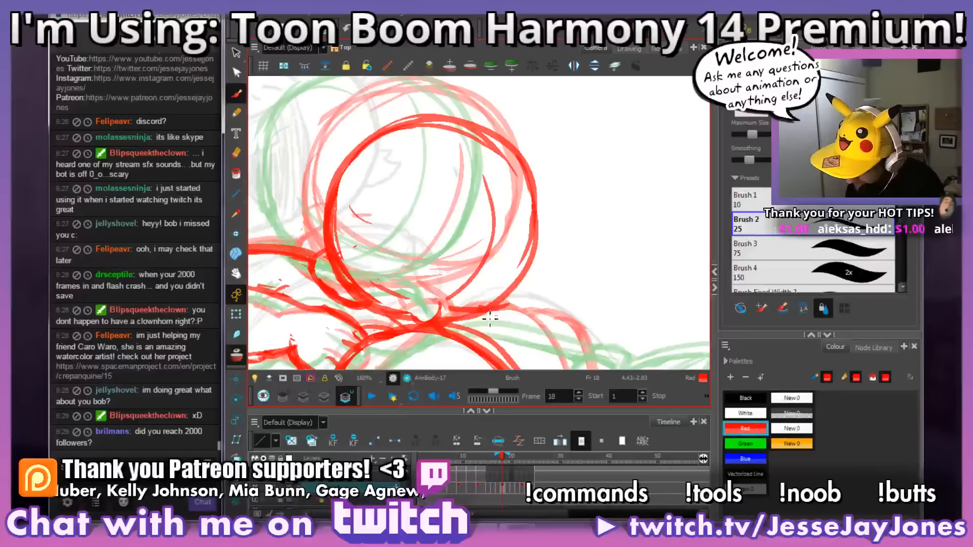
Step: Try further strokes along the thigh beneath the head on frame 18, and hide the onion skin
{"action": "key", "text": "alt+z"}
{"action": "left_click_drag", "start_coordinate": [491, 319], "coordinate": [456, 327]}
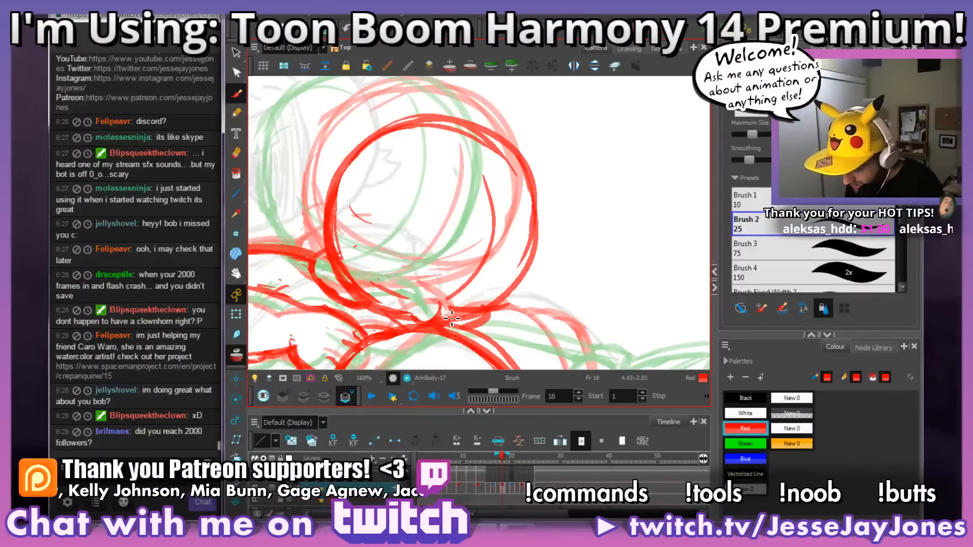
{"action": "left_click_drag", "start_coordinate": [565, 296], "coordinate": [534, 299]}
{"action": "mouse_move", "coordinate": [480, 321]}
{"action": "left_mouse_down"}
{"action": "mouse_move", "coordinate": [546, 308]}
{"action": "mouse_move", "coordinate": [535, 313]}
{"action": "left_mouse_up"}
{"action": "key", "text": "ctrl+z"}
{"action": "mouse_move", "coordinate": [608, 288]}
{"action": "left_mouse_down"}
{"action": "mouse_move", "coordinate": [406, 266]}
{"action": "mouse_move", "coordinate": [434, 302]}
{"action": "mouse_move", "coordinate": [394, 280]}
{"action": "mouse_move", "coordinate": [432, 295]}
{"action": "left_mouse_up"}
{"action": "key", "text": "ctrl+z"}
{"action": "mouse_move", "coordinate": [577, 323]}
{"action": "left_mouse_down"}
{"action": "mouse_move", "coordinate": [594, 277]}
{"action": "mouse_move", "coordinate": [543, 281]}
{"action": "left_mouse_up"}
{"action": "key", "text": "alt+o"}
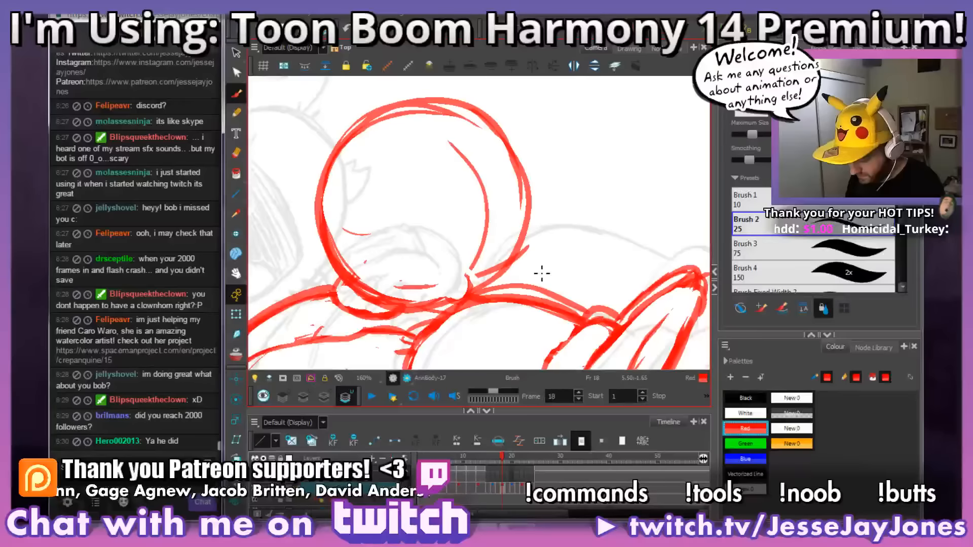
Step: Go to frame 16 and sketch a small red nose where the head's facial guidelines cross
{"action": "left_click", "coordinate": [494, 491]}
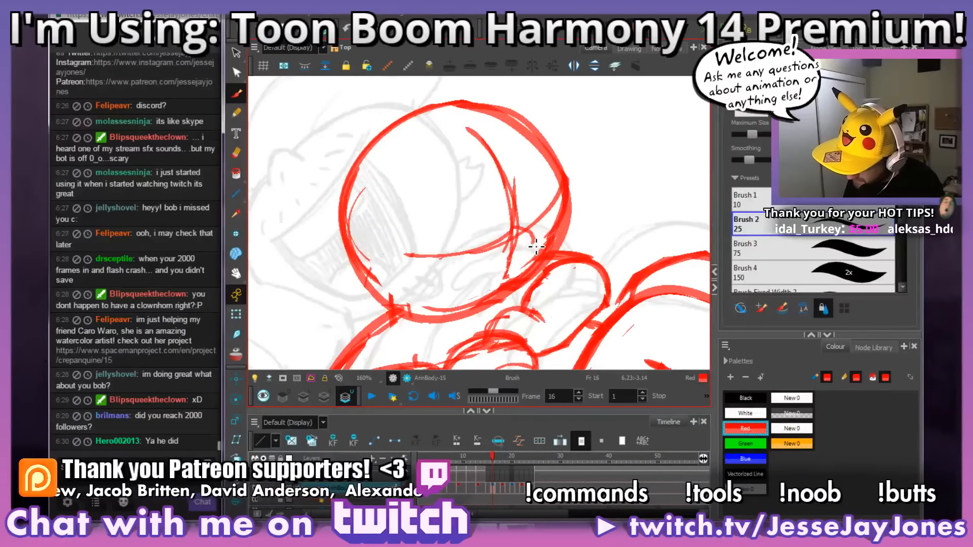
{"action": "key", "text": "alt+s"}
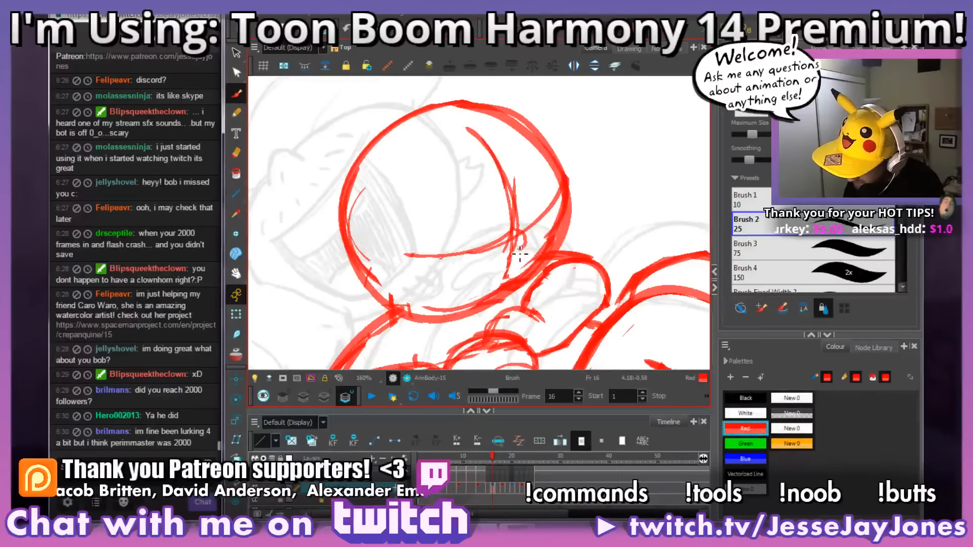
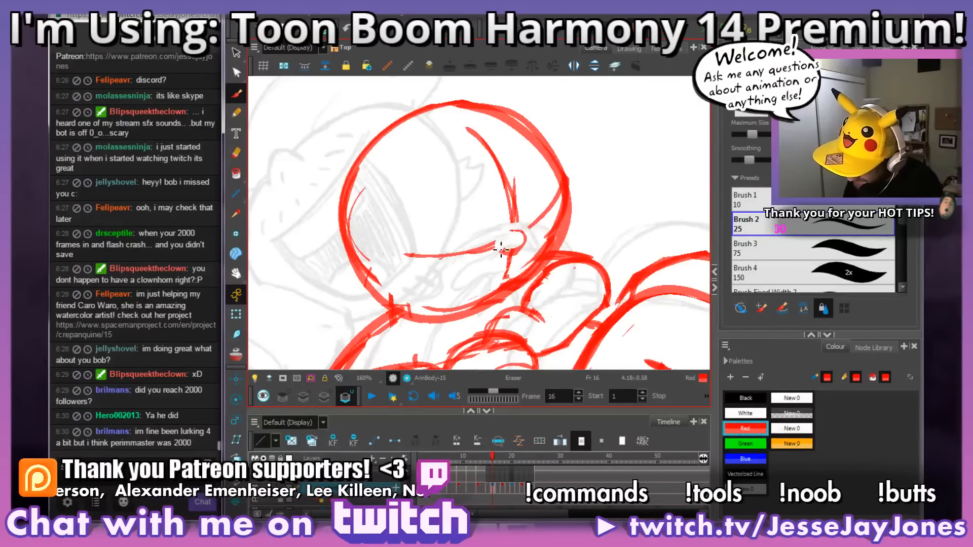
{"action": "key", "text": "alt+v"}
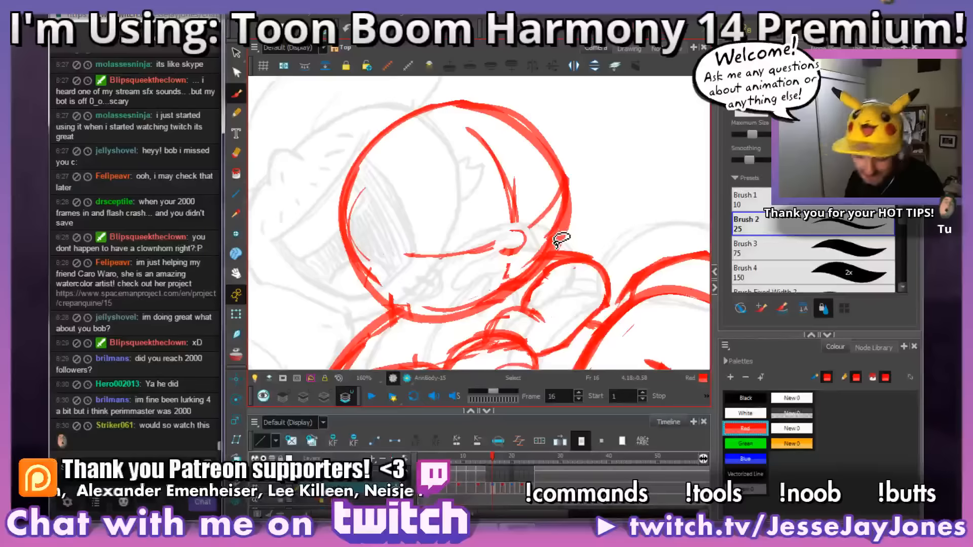
{"action": "left_click_drag", "start_coordinate": [594, 207], "coordinate": [609, 251]}
{"action": "key", "text": "space"}
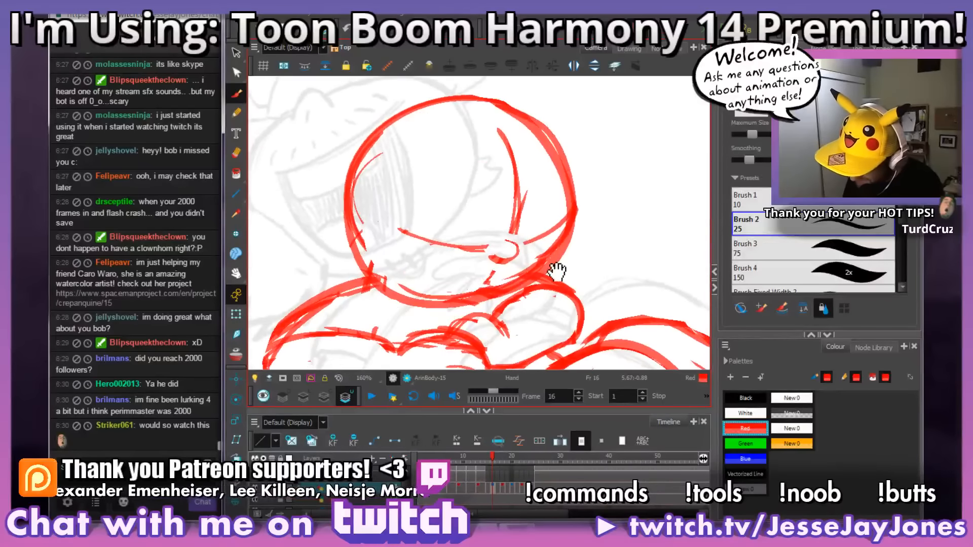
{"action": "mouse_move", "coordinate": [530, 242]}
{"action": "left_mouse_down"}
{"action": "mouse_move", "coordinate": [511, 249]}
{"action": "mouse_move", "coordinate": [528, 261]}
{"action": "left_mouse_up"}
{"action": "key", "text": "space"}
{"action": "key", "text": "space"}
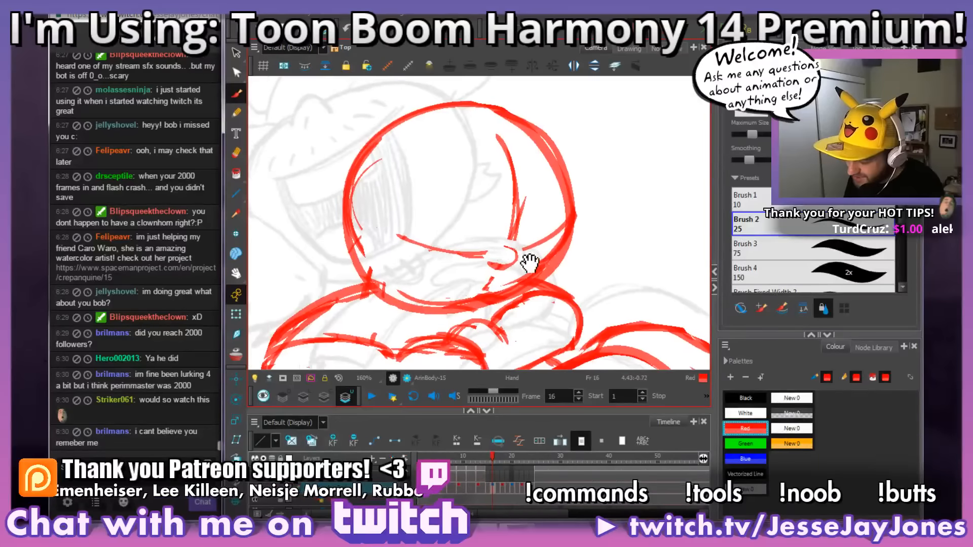
Step: Go to frame 20, sketch a small red nose where the facial guidelines cross, and erase the guidelines around it
{"action": "key", "text": "period"}
{"action": "key", "text": "period"}
{"action": "key", "text": "period"}
{"action": "key", "text": "period"}
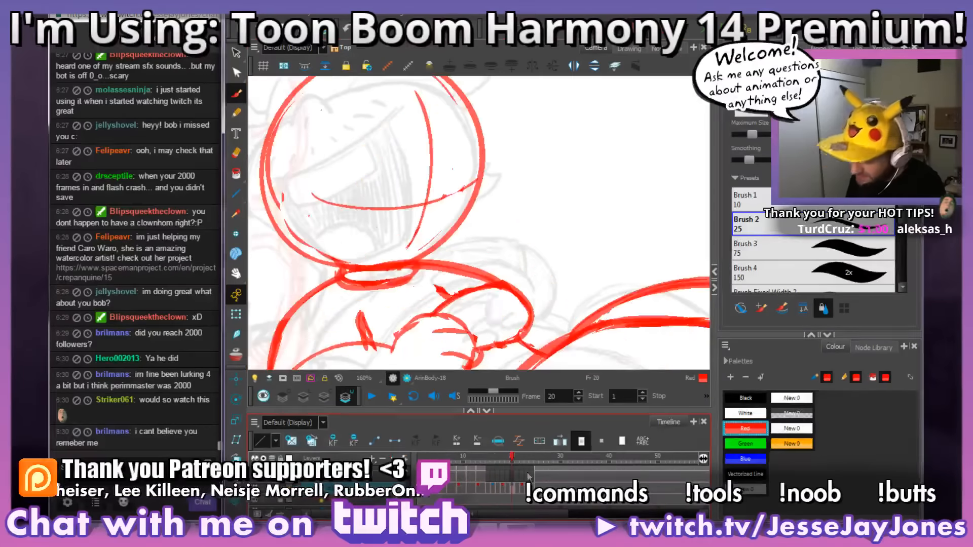
{"action": "key", "text": "space"}
{"action": "mouse_move", "coordinate": [471, 228]}
{"action": "left_mouse_down"}
{"action": "mouse_move", "coordinate": [483, 248]}
{"action": "mouse_move", "coordinate": [452, 247]}
{"action": "mouse_move", "coordinate": [485, 249]}
{"action": "mouse_move", "coordinate": [482, 237]}
{"action": "mouse_move", "coordinate": [439, 241]}
{"action": "mouse_move", "coordinate": [483, 234]}
{"action": "mouse_move", "coordinate": [466, 231]}
{"action": "mouse_move", "coordinate": [474, 218]}
{"action": "mouse_move", "coordinate": [499, 229]}
{"action": "left_mouse_up"}
{"action": "key", "text": "2"}
{"action": "key", "text": "alt+e"}
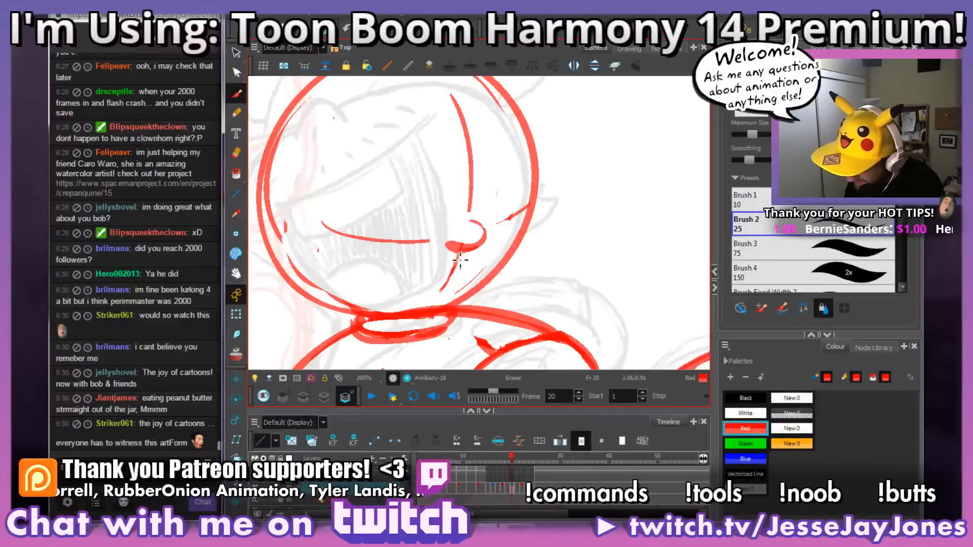
{"action": "key", "text": "period"}
{"action": "key", "text": "alt+b"}
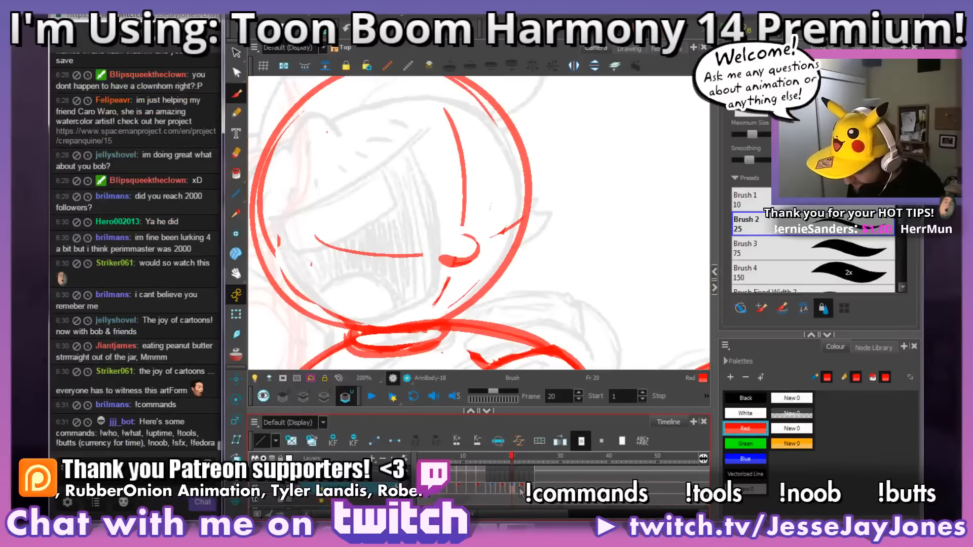
Step: Go to frame 22, erase the crossing of the facial guidelines, and draw a small curved red nose in the gap
{"action": "key", "text": "period"}
{"action": "mouse_move", "coordinate": [445, 223]}
{"action": "left_mouse_down"}
{"action": "mouse_move", "coordinate": [525, 148]}
{"action": "mouse_move", "coordinate": [529, 171]}
{"action": "left_mouse_up"}
{"action": "left_click_drag", "start_coordinate": [468, 134], "coordinate": [476, 206]}
{"action": "left_click_drag", "start_coordinate": [507, 173], "coordinate": [532, 200], "text": "ctrl+alt"}
{"action": "left_click_drag", "start_coordinate": [475, 208], "coordinate": [474, 247]}
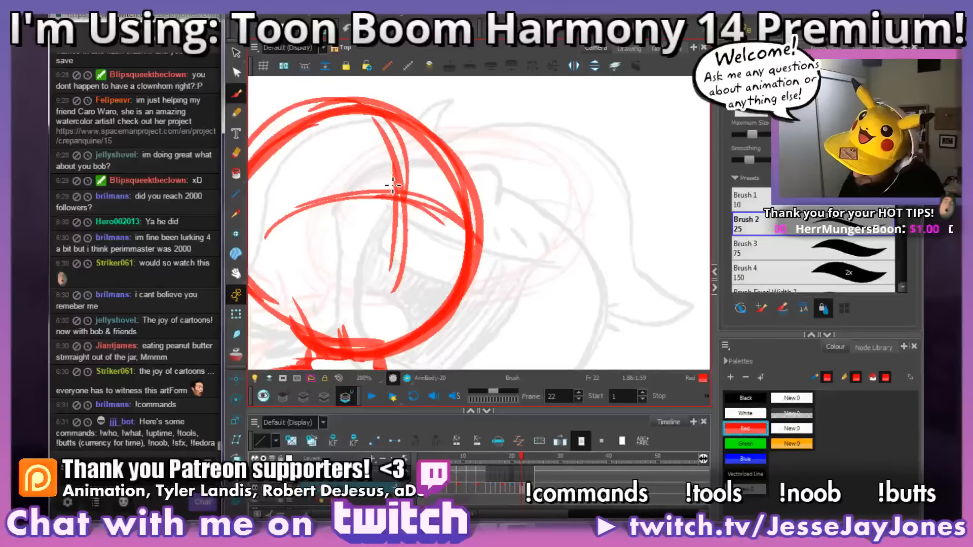
{"action": "mouse_move", "coordinate": [424, 190]}
{"action": "left_mouse_down"}
{"action": "mouse_move", "coordinate": [410, 209]}
{"action": "mouse_move", "coordinate": [384, 204]}
{"action": "mouse_move", "coordinate": [413, 212]}
{"action": "mouse_move", "coordinate": [401, 201]}
{"action": "mouse_move", "coordinate": [409, 194]}
{"action": "mouse_move", "coordinate": [388, 197]}
{"action": "mouse_move", "coordinate": [430, 207]}
{"action": "mouse_move", "coordinate": [414, 224]}
{"action": "mouse_move", "coordinate": [412, 178]}
{"action": "mouse_move", "coordinate": [385, 181]}
{"action": "mouse_move", "coordinate": [420, 184]}
{"action": "mouse_move", "coordinate": [428, 196]}
{"action": "mouse_move", "coordinate": [425, 185]}
{"action": "mouse_move", "coordinate": [431, 200]}
{"action": "mouse_move", "coordinate": [412, 174]}
{"action": "mouse_move", "coordinate": [435, 216]}
{"action": "left_mouse_up"}
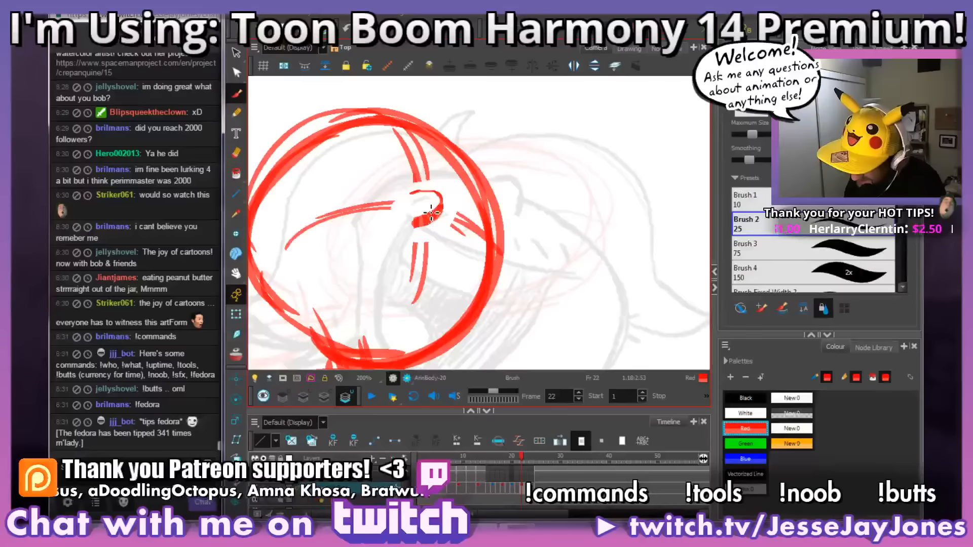
{"action": "left_click_drag", "start_coordinate": [430, 273], "coordinate": [441, 287]}
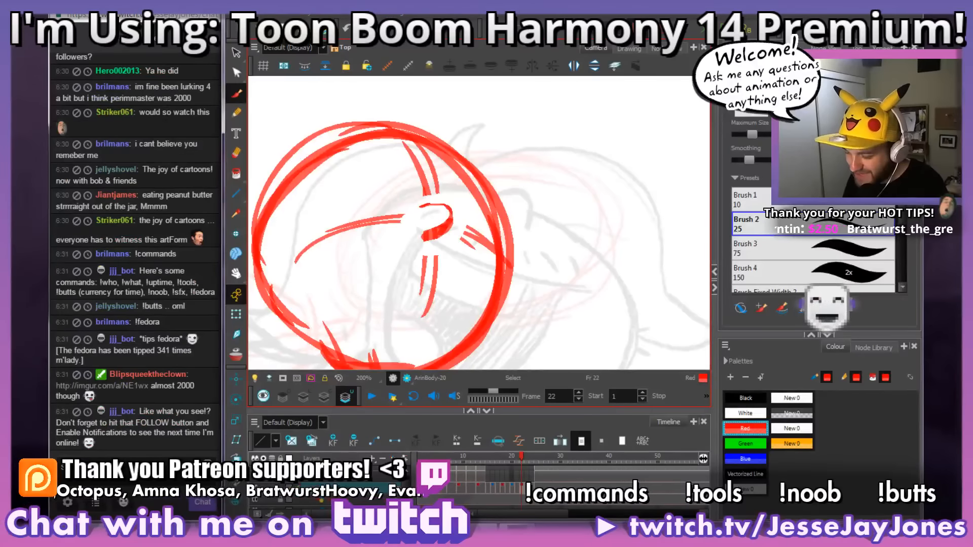
{"action": "left_click_drag", "start_coordinate": [429, 197], "coordinate": [454, 187]}
{"action": "mouse_move", "coordinate": [493, 213]}
{"action": "left_mouse_down"}
{"action": "mouse_move", "coordinate": [470, 220]}
{"action": "mouse_move", "coordinate": [499, 260]}
{"action": "mouse_move", "coordinate": [517, 262]}
{"action": "left_mouse_up"}
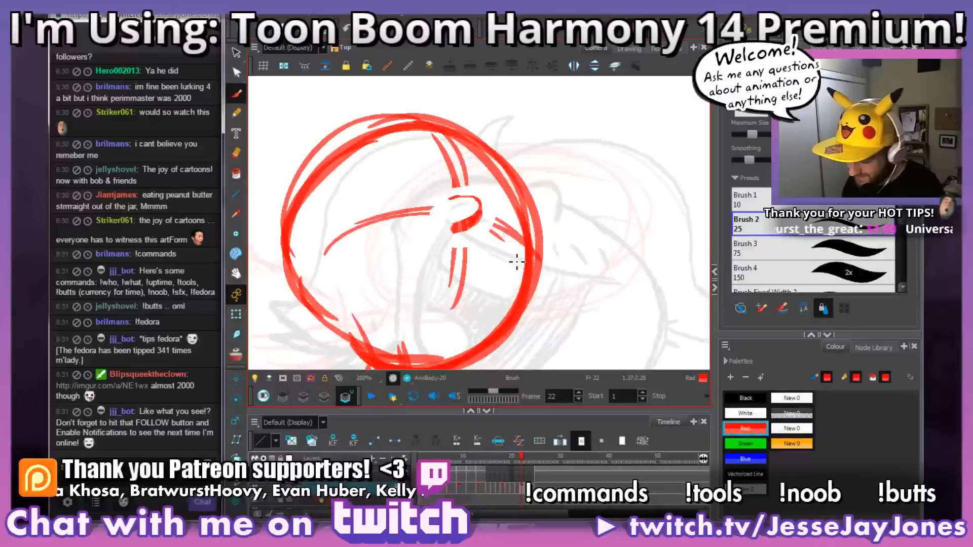
{"action": "key", "text": "space"}
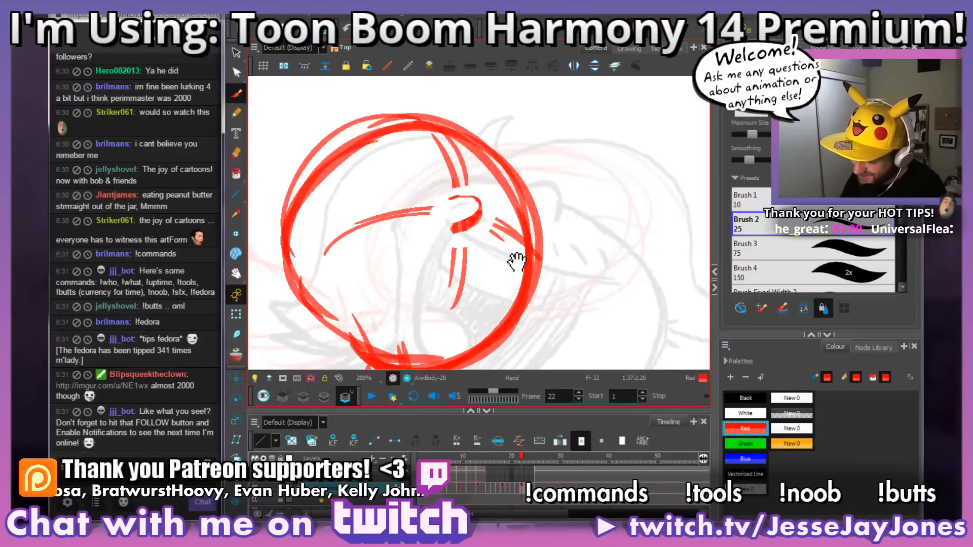
{"action": "mouse_move", "coordinate": [450, 223]}
{"action": "left_mouse_down"}
{"action": "mouse_move", "coordinate": [441, 211]}
{"action": "mouse_move", "coordinate": [446, 261]}
{"action": "mouse_move", "coordinate": [465, 282]}
{"action": "left_mouse_up"}
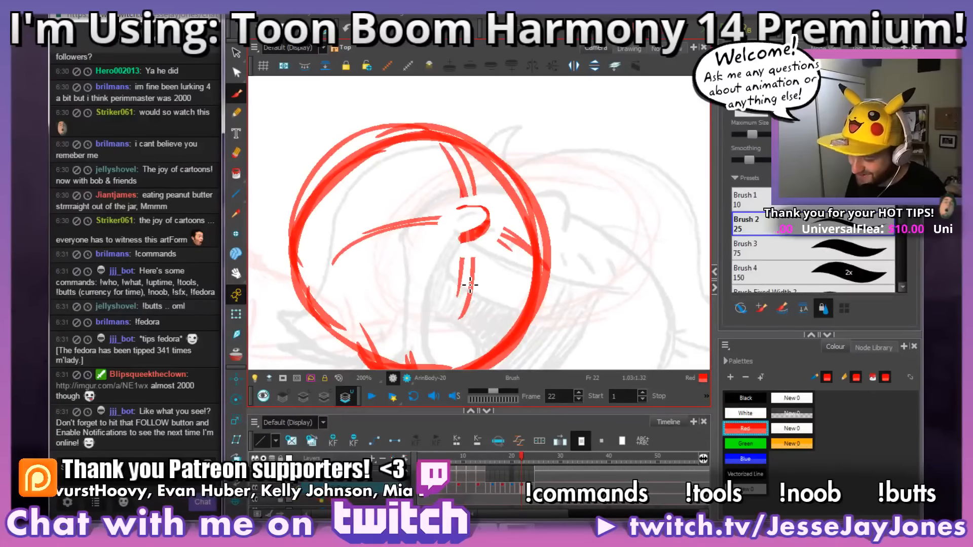
Step: Flip back through frames 21 and 20 to compare the head and nose placement, and return to frame 21
{"action": "key", "text": "comma"}
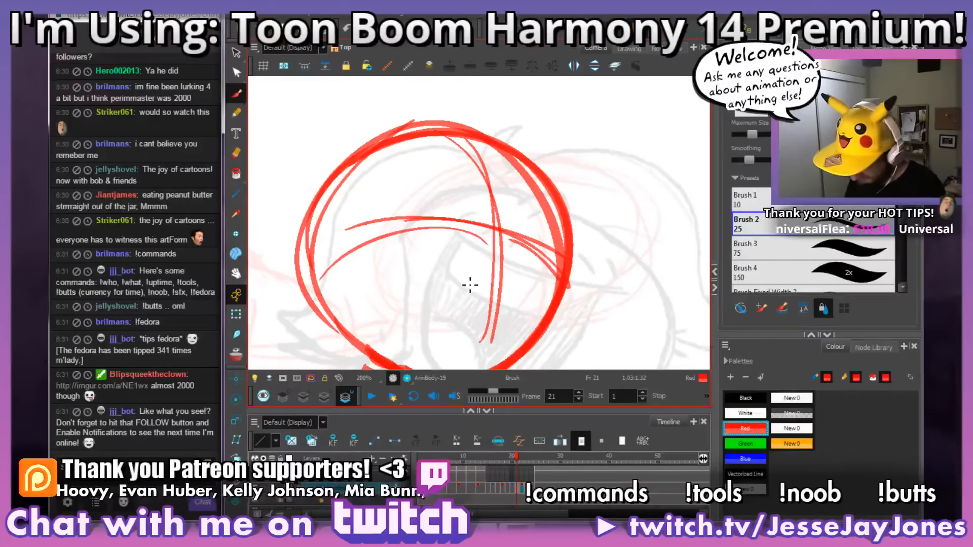
{"action": "key", "text": "comma"}
{"action": "left_click_drag", "start_coordinate": [584, 311], "coordinate": [423, 196]}
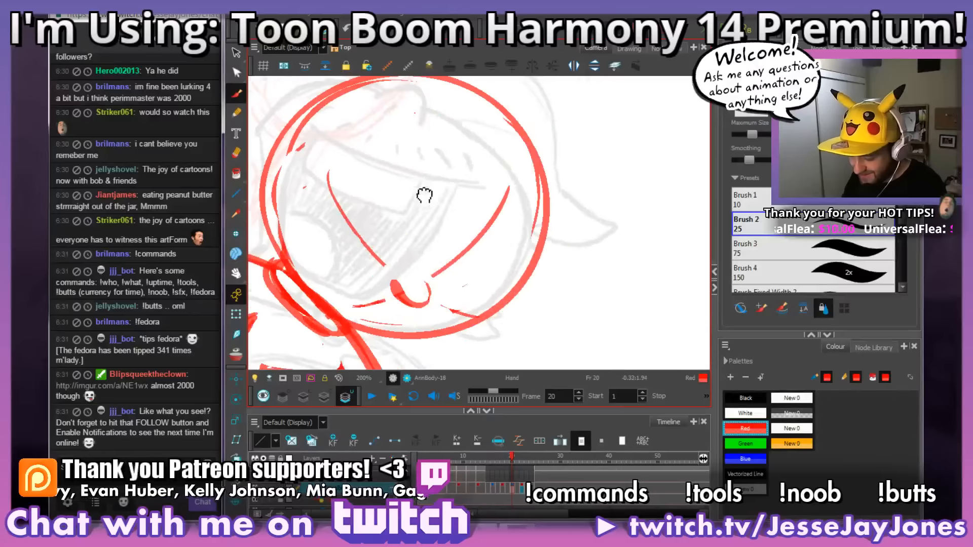
{"action": "left_click_drag", "start_coordinate": [535, 290], "coordinate": [554, 221]}
{"action": "left_click_drag", "start_coordinate": [537, 348], "coordinate": [504, 287]}
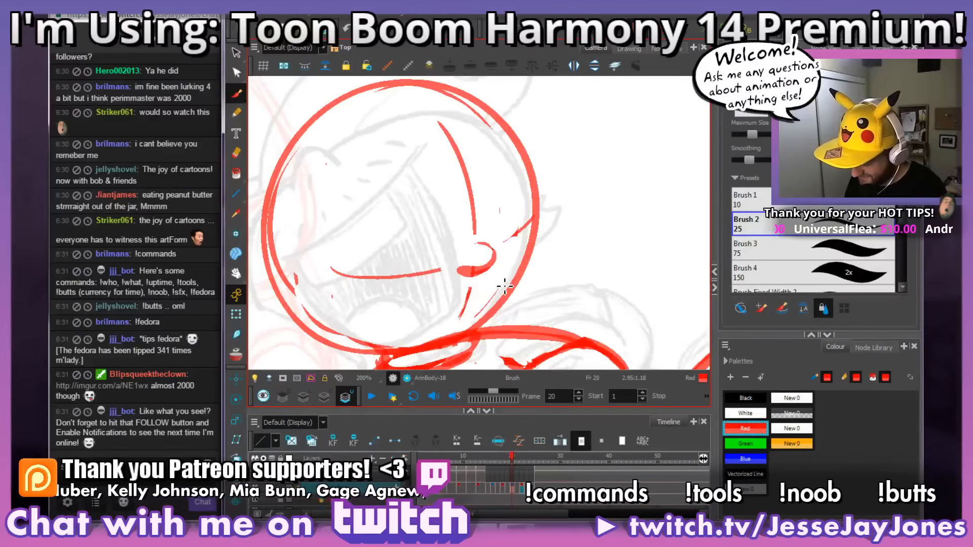
{"action": "key", "text": "period"}
{"action": "left_click_drag", "start_coordinate": [434, 284], "coordinate": [570, 233]}
{"action": "mouse_move", "coordinate": [585, 212]}
{"action": "left_mouse_down"}
{"action": "mouse_move", "coordinate": [592, 231]}
{"action": "mouse_move", "coordinate": [582, 248]}
{"action": "left_mouse_up"}
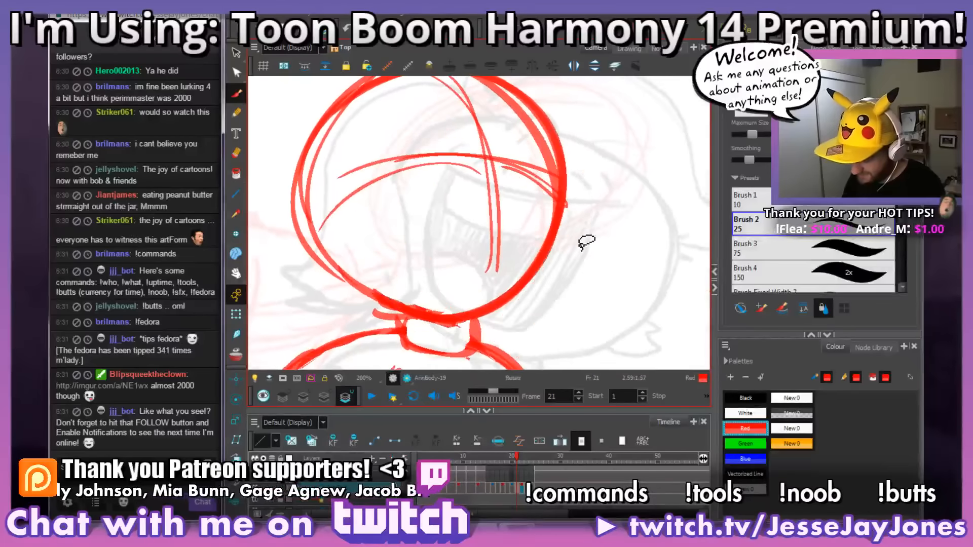
{"action": "left_click_drag", "start_coordinate": [566, 194], "coordinate": [559, 240]}
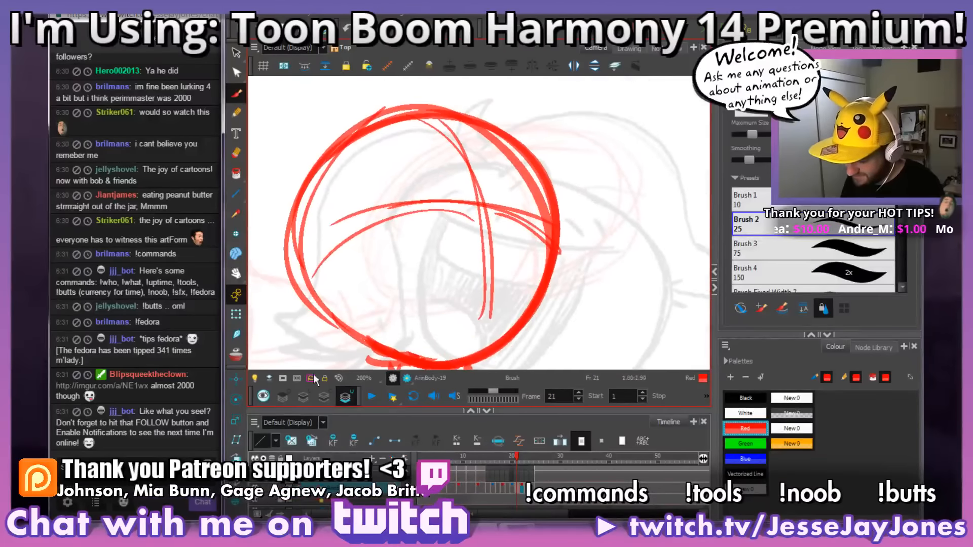
Step: Turn on onion skin and compare the heads on frames 20 and 22 with the one on frame 21
{"action": "left_click", "coordinate": [237, 356]}
{"action": "left_click_drag", "start_coordinate": [611, 301], "coordinate": [581, 264]}
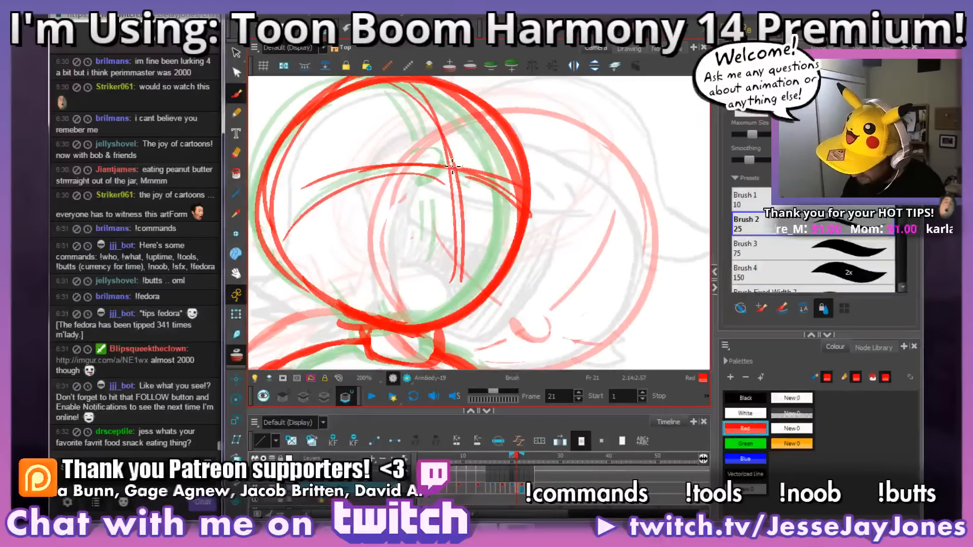
{"action": "left_click", "coordinate": [511, 490]}
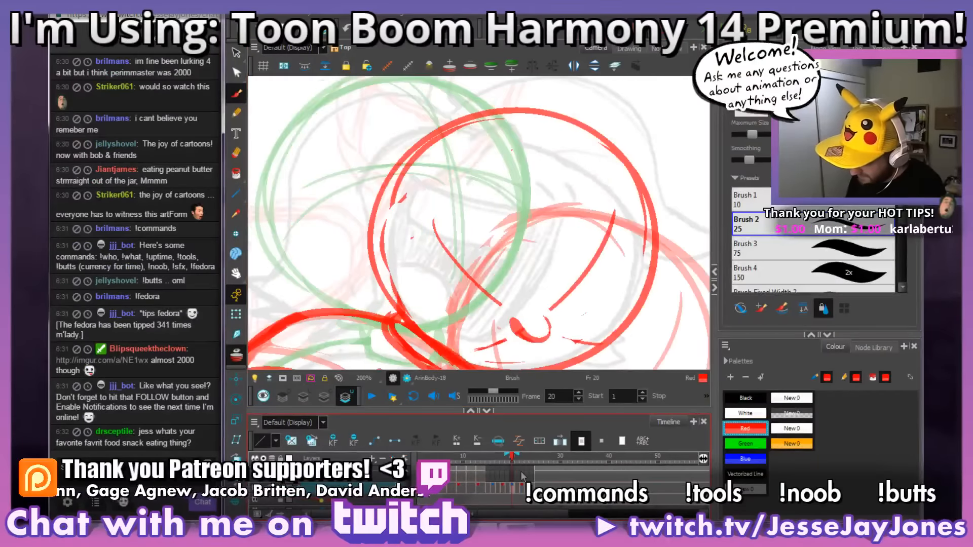
{"action": "left_click", "coordinate": [521, 489]}
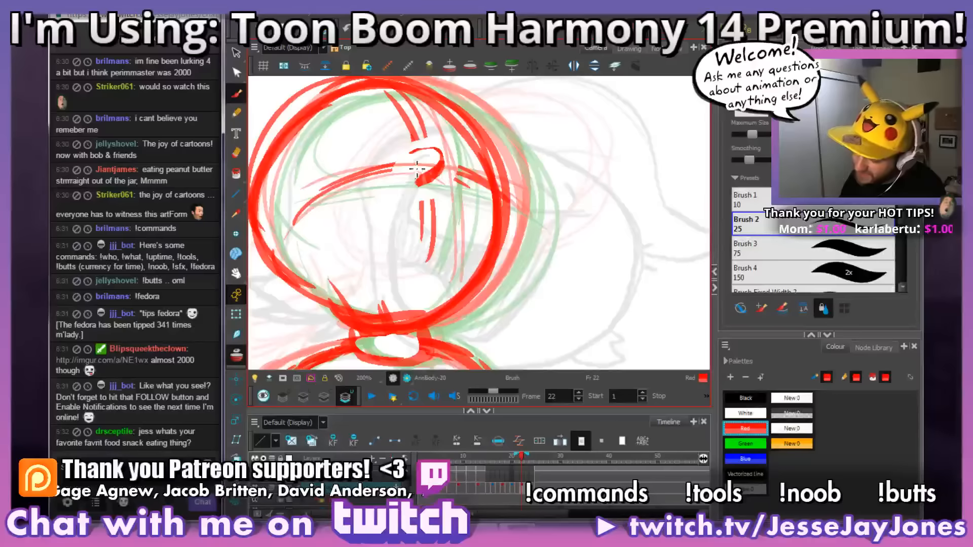
{"action": "left_click", "coordinate": [513, 487]}
{"action": "left_click_drag", "start_coordinate": [556, 290], "coordinate": [497, 261]}
{"action": "left_click", "coordinate": [517, 490]}
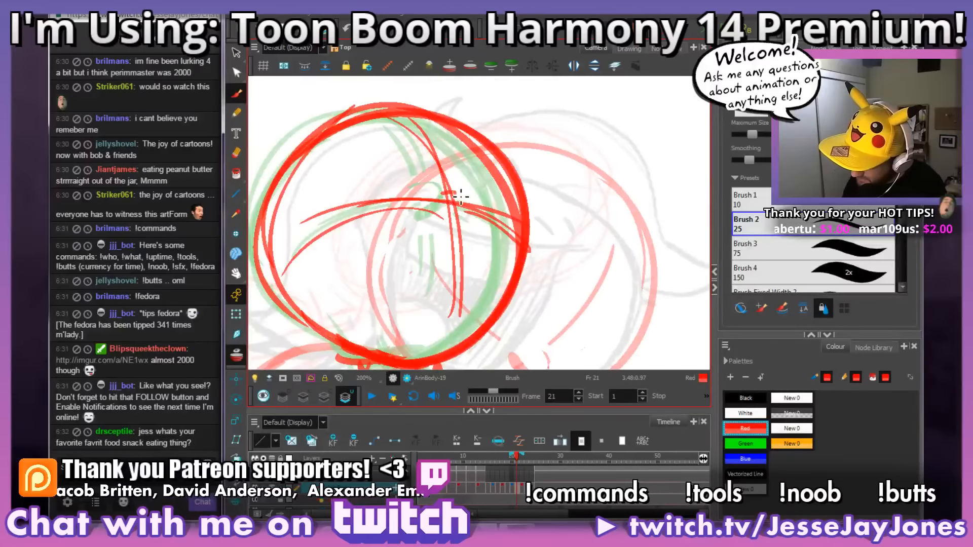
Step: Draw a small red nose on frame 21 between the onion-skinned noses, and clear the guidelines around it
{"action": "mouse_move", "coordinate": [461, 197]}
{"action": "left_mouse_down"}
{"action": "mouse_move", "coordinate": [465, 227]}
{"action": "mouse_move", "coordinate": [451, 229]}
{"action": "mouse_move", "coordinate": [463, 216]}
{"action": "mouse_move", "coordinate": [452, 219]}
{"action": "mouse_move", "coordinate": [451, 202]}
{"action": "mouse_move", "coordinate": [440, 225]}
{"action": "mouse_move", "coordinate": [451, 222]}
{"action": "mouse_move", "coordinate": [438, 221]}
{"action": "mouse_move", "coordinate": [436, 203]}
{"action": "mouse_move", "coordinate": [475, 211]}
{"action": "mouse_move", "coordinate": [449, 196]}
{"action": "mouse_move", "coordinate": [485, 202]}
{"action": "mouse_move", "coordinate": [479, 209]}
{"action": "mouse_move", "coordinate": [454, 190]}
{"action": "mouse_move", "coordinate": [464, 190]}
{"action": "mouse_move", "coordinate": [501, 231]}
{"action": "mouse_move", "coordinate": [479, 221]}
{"action": "left_mouse_up"}
{"action": "key", "text": "alt+b"}
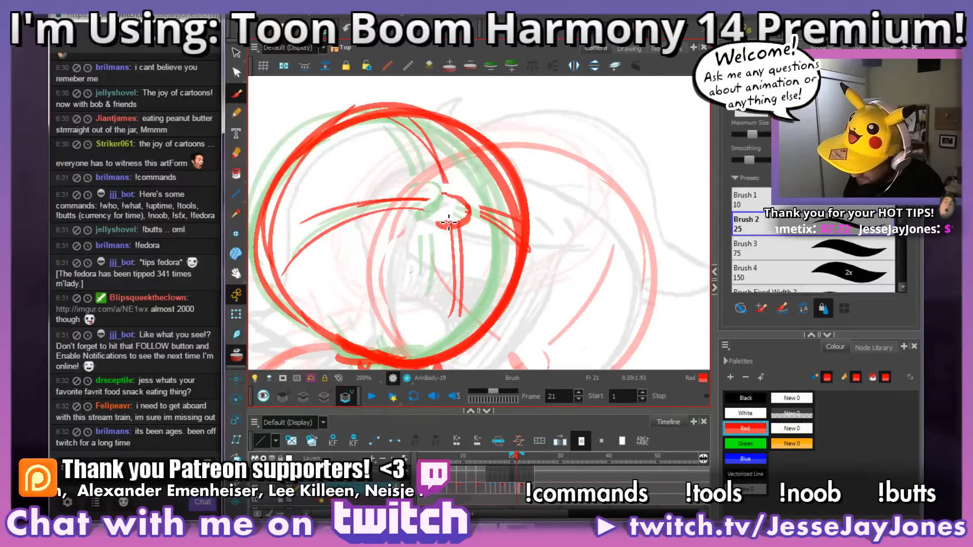
{"action": "scroll", "coordinate": [502, 253], "scroll_direction": "down", "scroll_amount": 3}
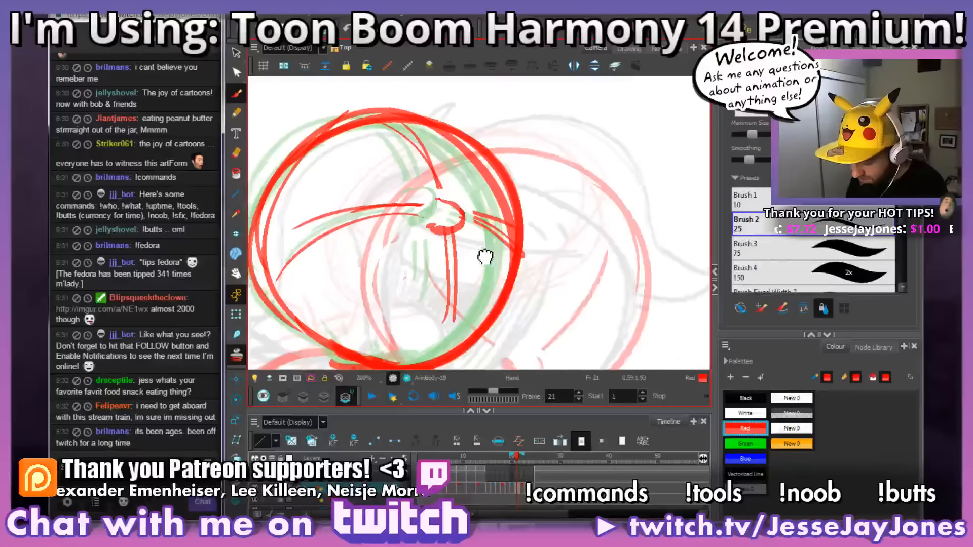
{"action": "scroll", "coordinate": [494, 254], "scroll_direction": "down", "scroll_amount": 1}
{"action": "scroll", "coordinate": [517, 261], "scroll_direction": "up", "scroll_amount": 4}
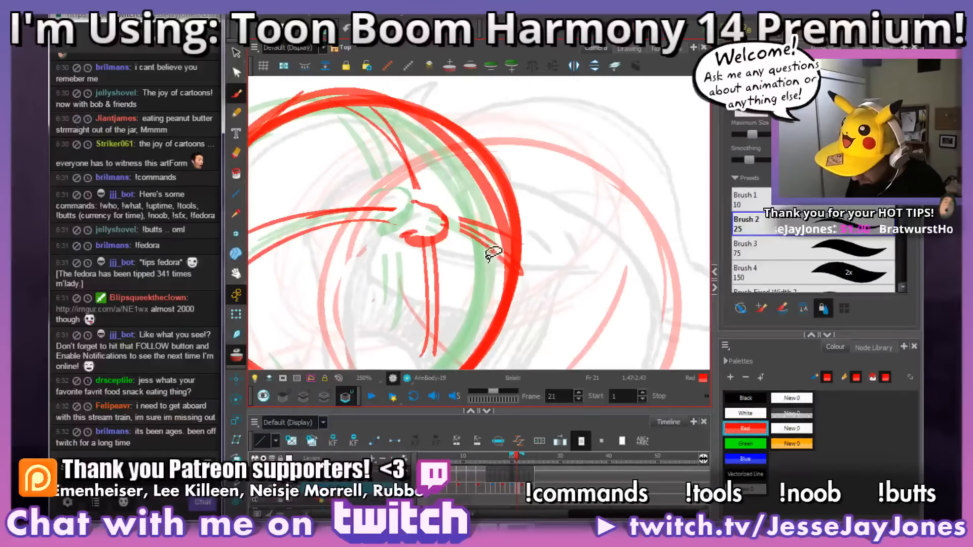
{"action": "key", "text": "ctrl+alt"}
{"action": "left_click_drag", "start_coordinate": [481, 269], "coordinate": [527, 242]}
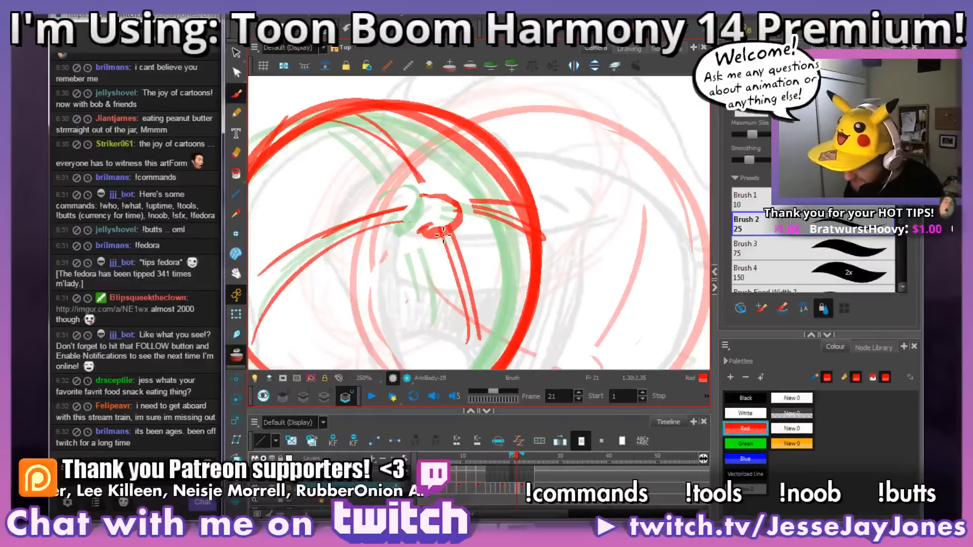
Step: Rework the nose outline on frame 21 with a rounder curve, and trim the guideline ends close to it
{"action": "key", "text": "space"}
{"action": "left_click_drag", "start_coordinate": [439, 254], "coordinate": [434, 286]}
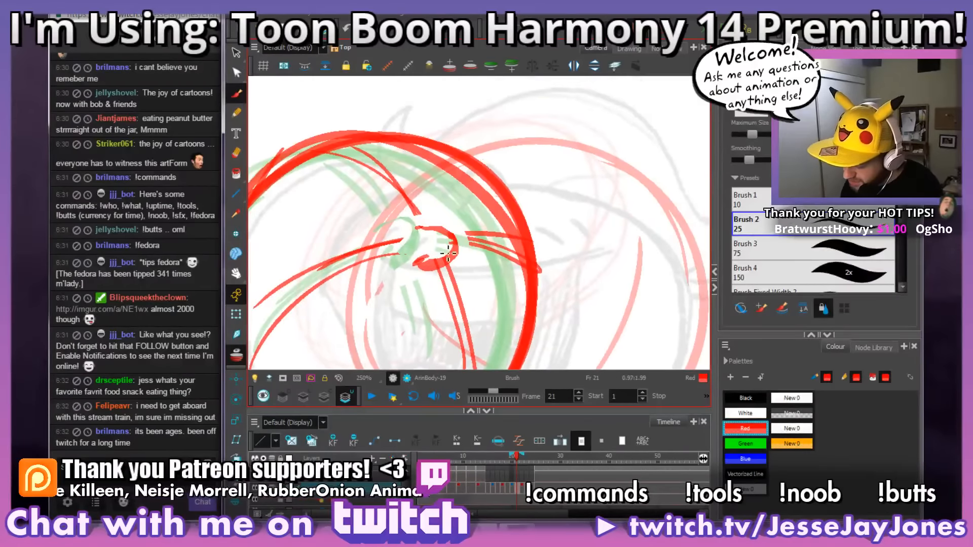
{"action": "key", "text": "space"}
{"action": "mouse_move", "coordinate": [470, 250]}
{"action": "left_mouse_down"}
{"action": "mouse_move", "coordinate": [497, 299]}
{"action": "mouse_move", "coordinate": [483, 286]}
{"action": "mouse_move", "coordinate": [508, 283]}
{"action": "left_mouse_up"}
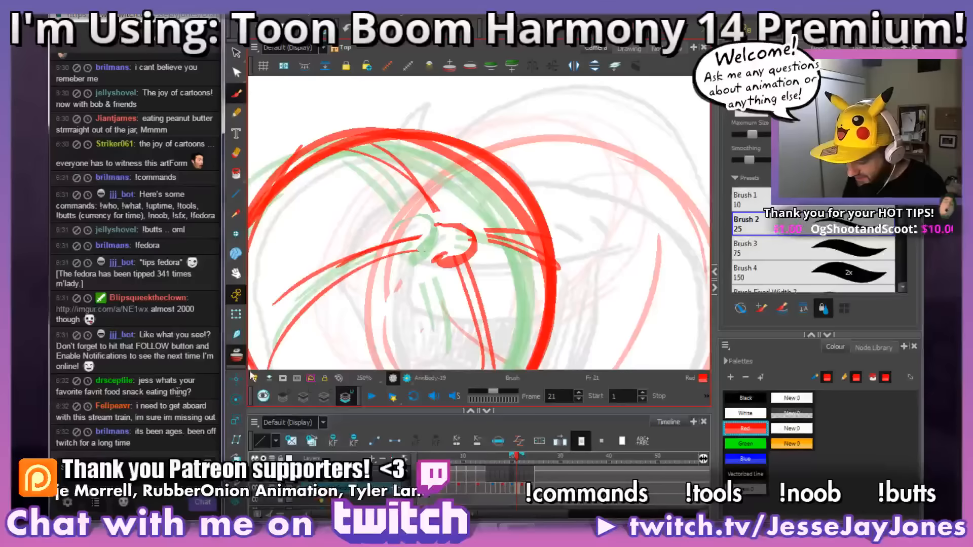
{"action": "key", "text": "space"}
{"action": "left_click_drag", "start_coordinate": [525, 291], "coordinate": [527, 276]}
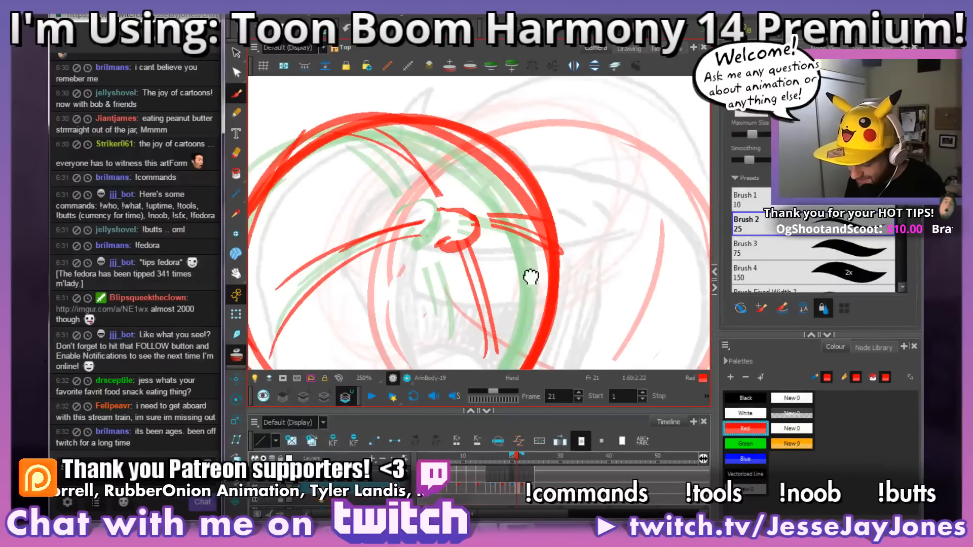
{"action": "mouse_move", "coordinate": [472, 227]}
{"action": "left_mouse_down"}
{"action": "mouse_move", "coordinate": [463, 210]}
{"action": "mouse_move", "coordinate": [437, 208]}
{"action": "left_mouse_up"}
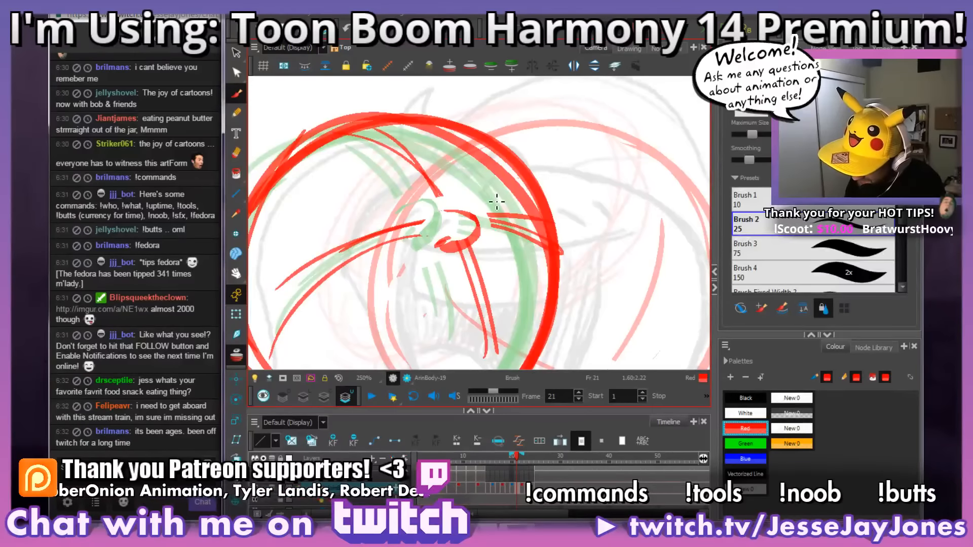
{"action": "left_click_drag", "start_coordinate": [469, 258], "coordinate": [462, 249]}
{"action": "left_click_drag", "start_coordinate": [474, 237], "coordinate": [458, 245]}
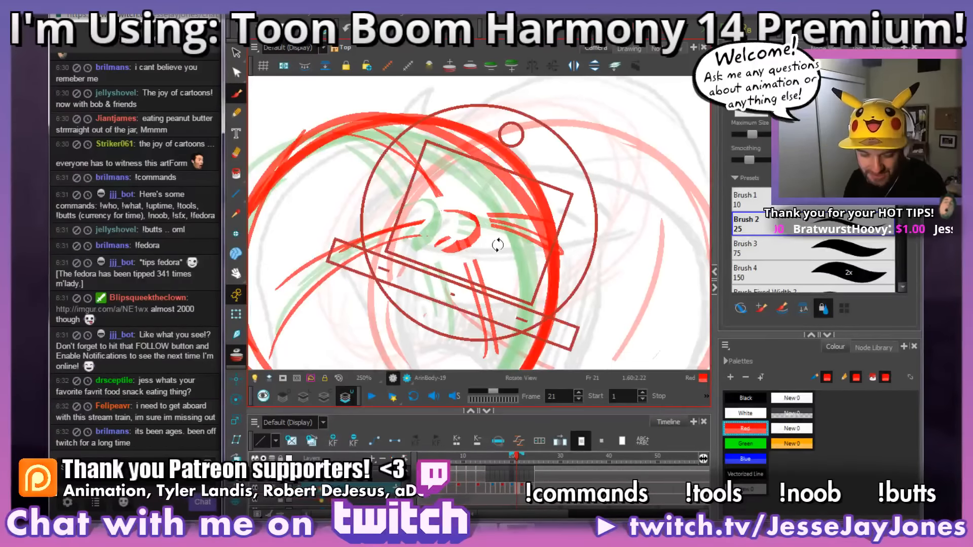
{"action": "mouse_move", "coordinate": [542, 225]}
{"action": "left_mouse_down"}
{"action": "mouse_move", "coordinate": [550, 255]}
{"action": "mouse_move", "coordinate": [561, 222]}
{"action": "mouse_move", "coordinate": [566, 258]}
{"action": "left_mouse_up"}
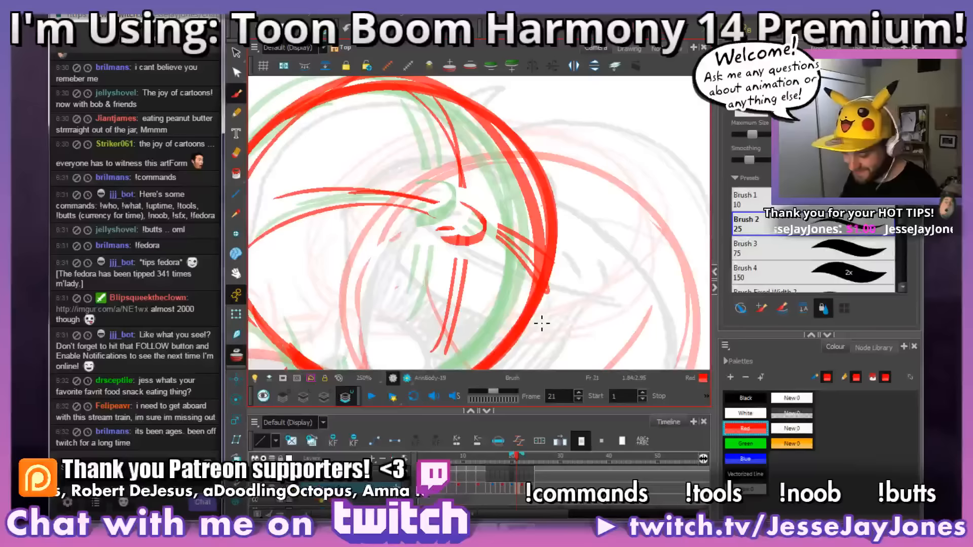
Step: Touch up the underside and outer curve of the nose on frame 21, and check it against the whole head
{"action": "key", "text": "1"}
{"action": "key", "text": "1"}
{"action": "key", "text": "1"}
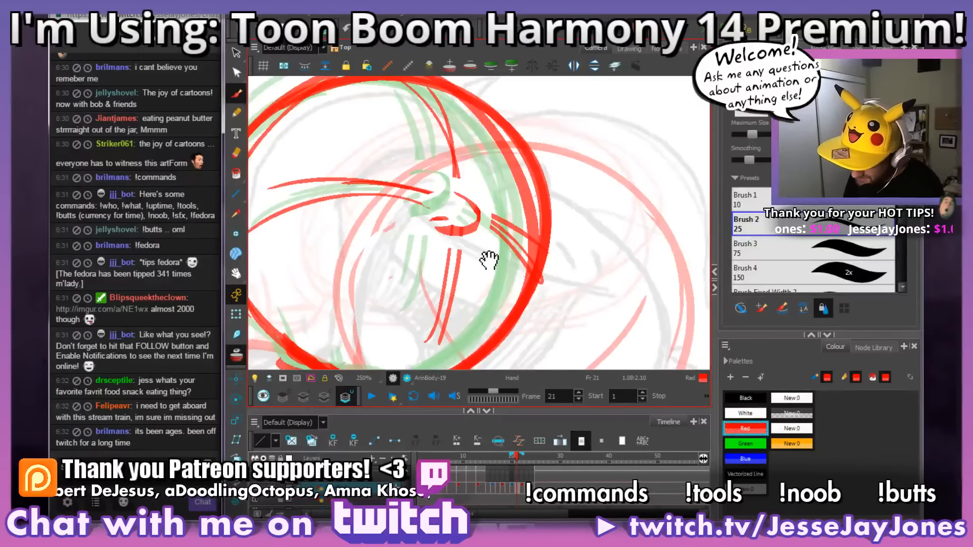
{"action": "key", "text": "2"}
{"action": "key", "text": "2"}
{"action": "key", "text": "2"}
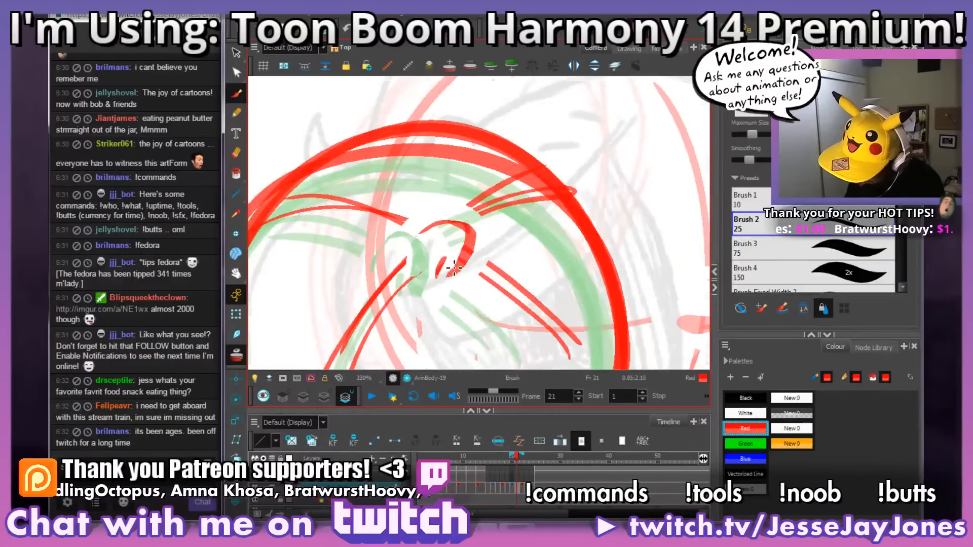
{"action": "key", "text": "1"}
{"action": "key", "text": "1"}
{"action": "key", "text": "1"}
{"action": "key", "text": "2"}
{"action": "key", "text": "2"}
{"action": "key", "text": "2"}
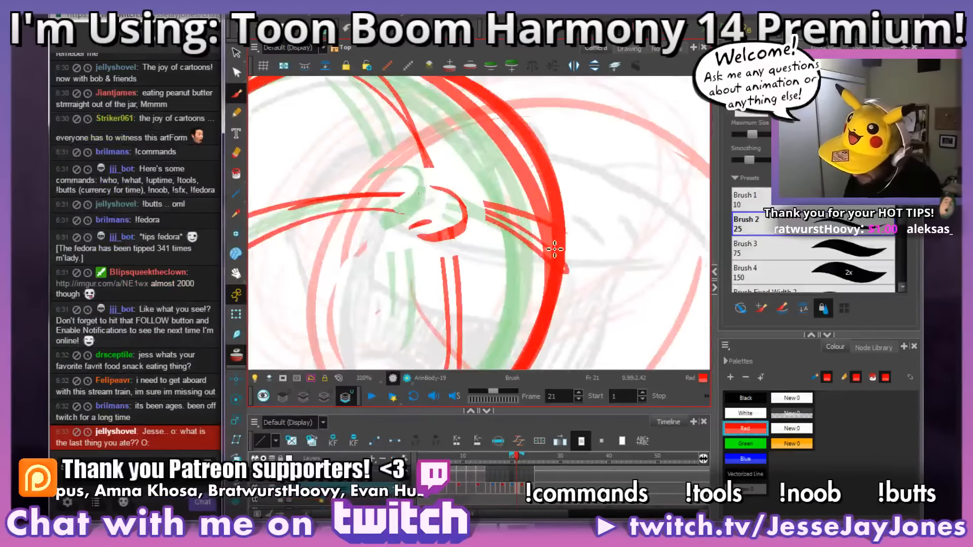
{"action": "key", "text": "1"}
{"action": "key", "text": "1"}
{"action": "key", "text": "1"}
{"action": "left_click_drag", "start_coordinate": [527, 279], "coordinate": [557, 276]}
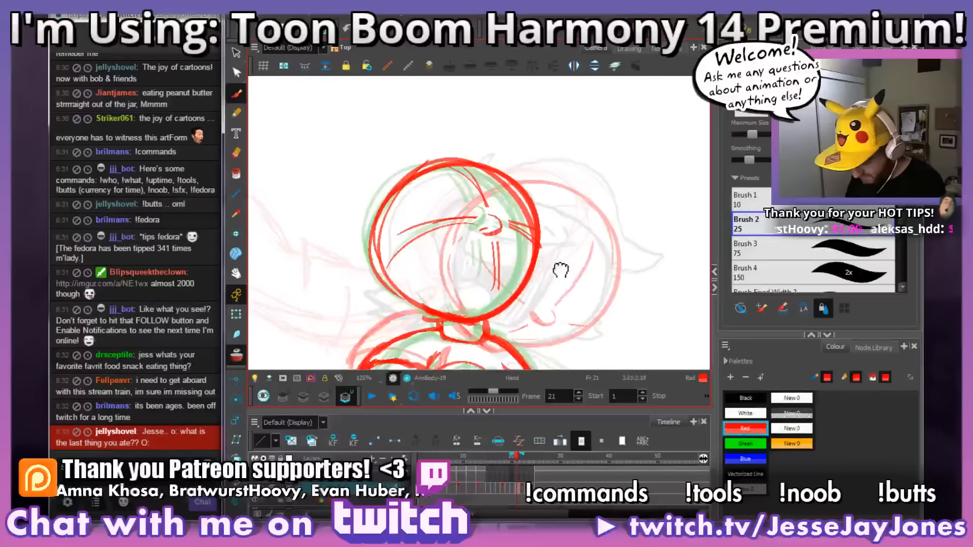
Step: Select the short stroke under the nose on frame 21, adjust its position, and compare it with the whole head
{"action": "key", "text": "2"}
{"action": "key", "text": "2"}
{"action": "key", "text": "2"}
{"action": "key", "text": "alt+s"}
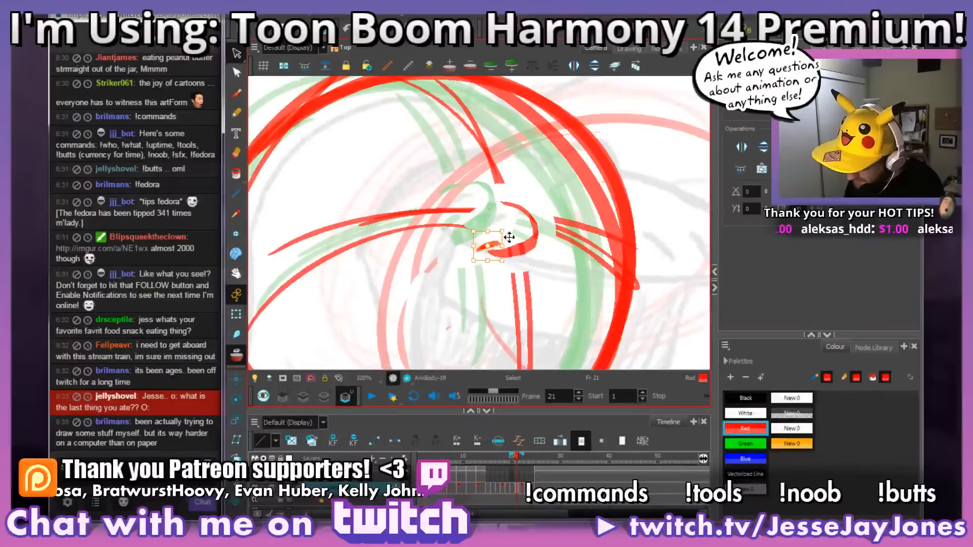
{"action": "key", "text": "1"}
{"action": "key", "text": "1"}
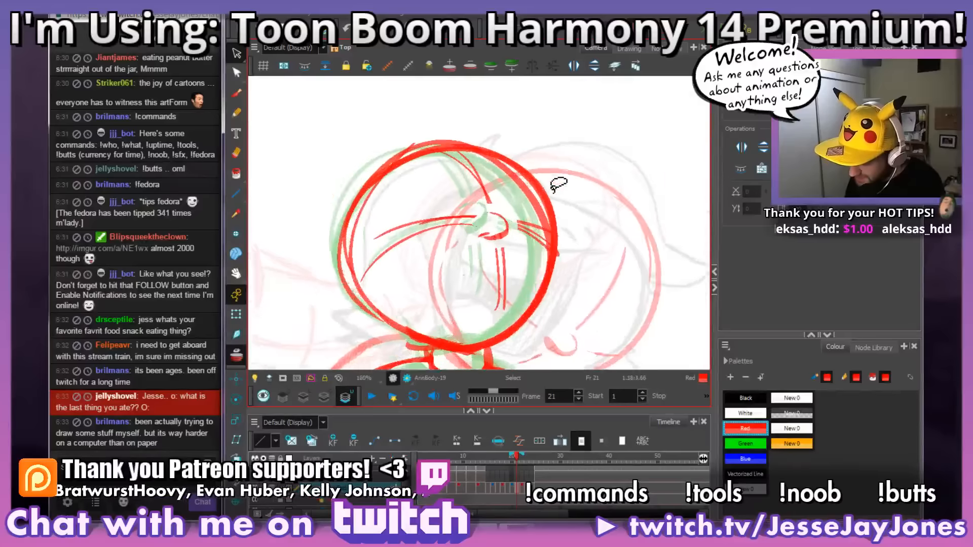
{"action": "key", "text": "2"}
{"action": "key", "text": "2"}
{"action": "left_click", "coordinate": [530, 244]}
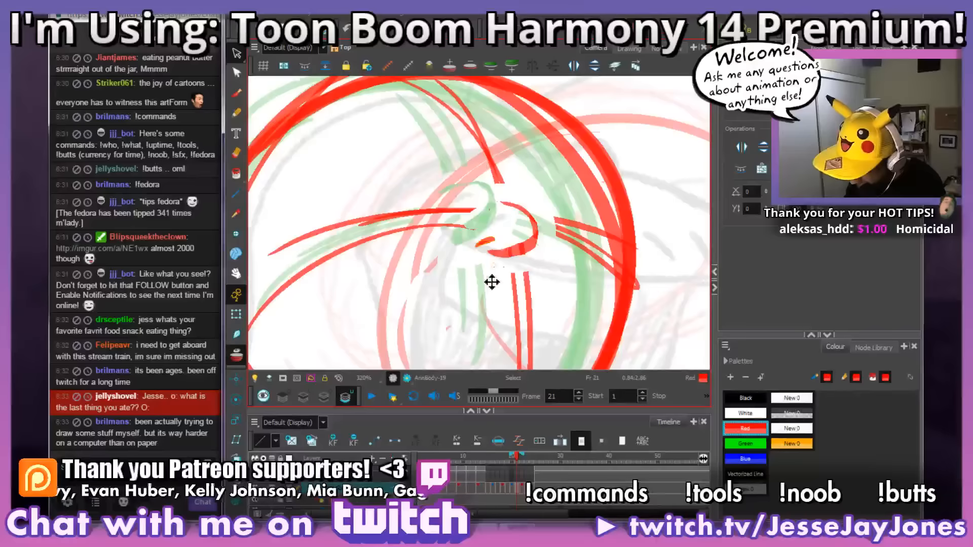
Step: Rotate and nudge the short underside stroke to line up with the nose curve on frame 21, and deselect it
{"action": "left_click_drag", "start_coordinate": [509, 229], "coordinate": [546, 216]}
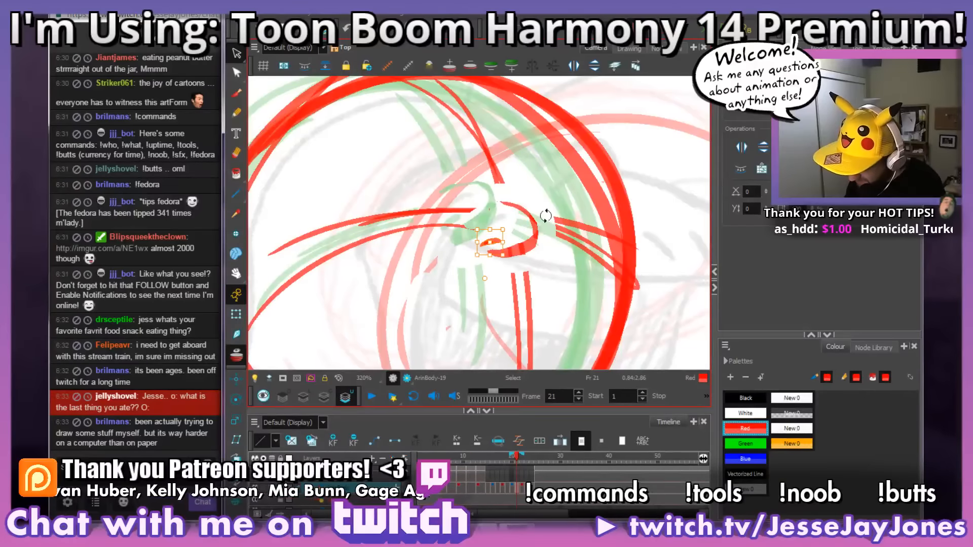
{"action": "left_click_drag", "start_coordinate": [496, 241], "coordinate": [496, 241]}
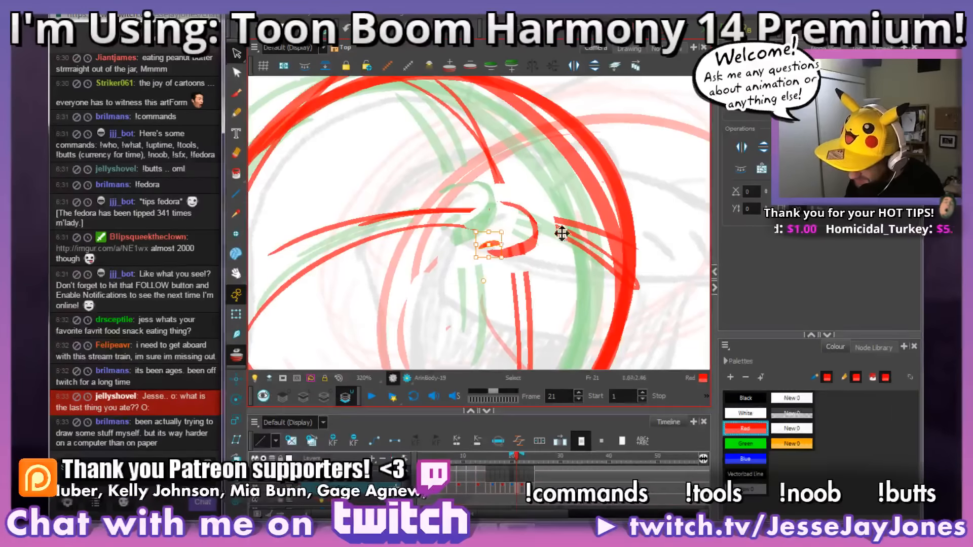
{"action": "scroll", "coordinate": [545, 260], "scroll_direction": "up", "scroll_amount": 3}
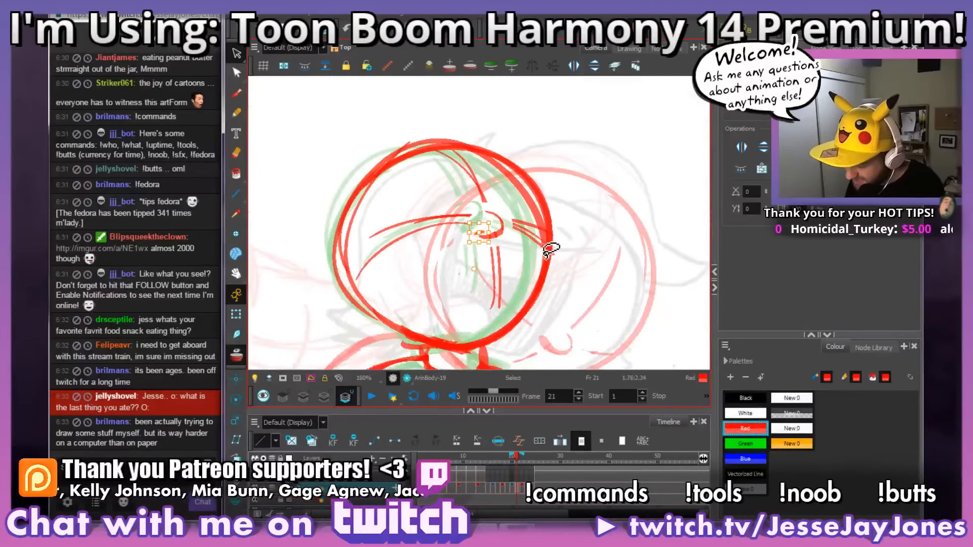
{"action": "left_click_drag", "start_coordinate": [493, 253], "coordinate": [491, 256]}
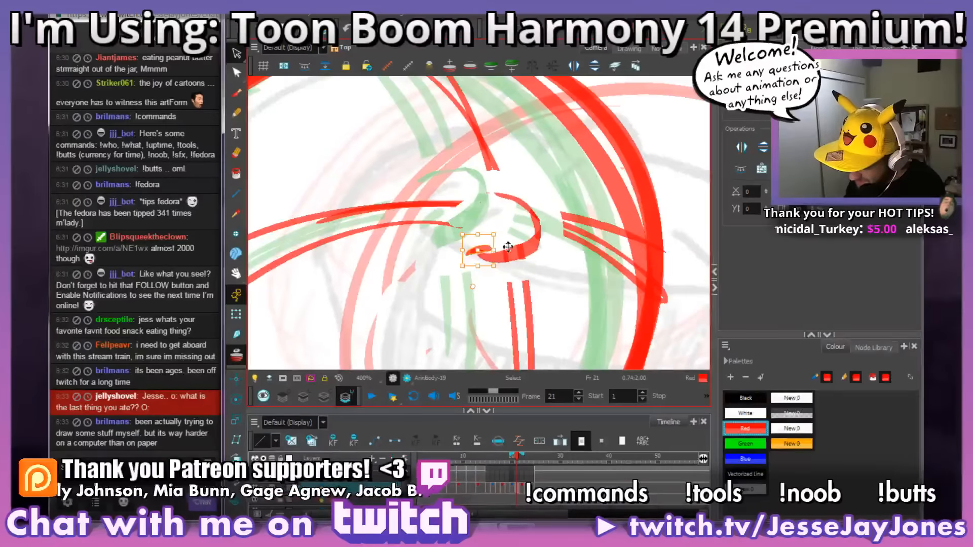
{"action": "left_click", "coordinate": [561, 264]}
{"action": "key", "text": "space"}
{"action": "left_click_drag", "start_coordinate": [587, 278], "coordinate": [557, 279]}
{"action": "scroll", "coordinate": [557, 277], "scroll_direction": "down", "scroll_amount": 2}
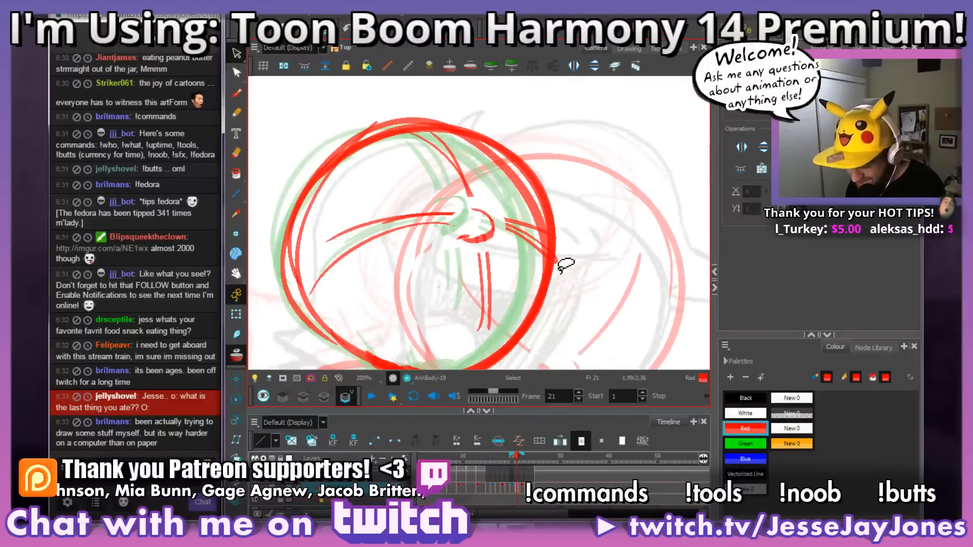
{"action": "key", "text": "space"}
{"action": "left_click_drag", "start_coordinate": [552, 300], "coordinate": [566, 304]}
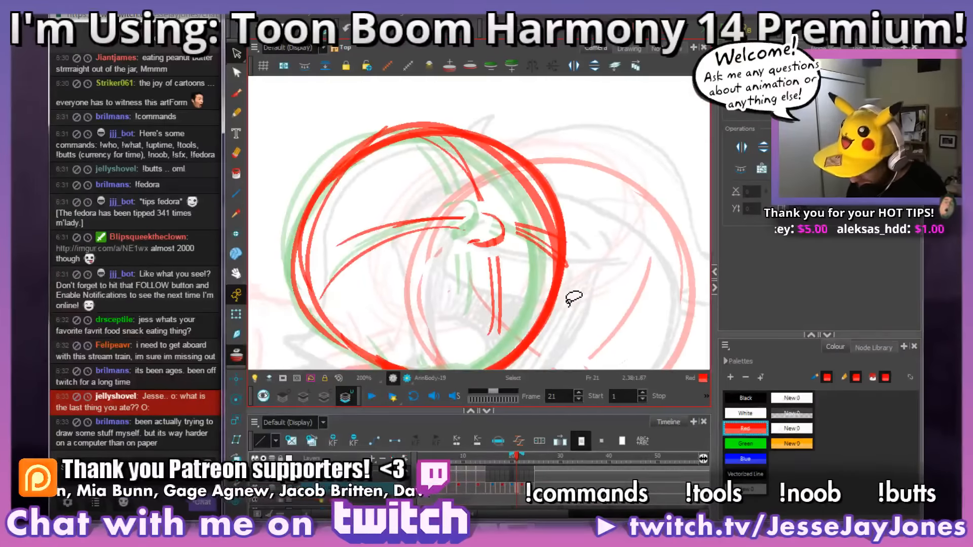
Step: Compare the head on frame 21 with its neighbouring frames, and examine the nose on frame 20 in a rotated view
{"action": "key", "text": "period"}
{"action": "key", "text": "comma"}
{"action": "key", "text": "comma"}
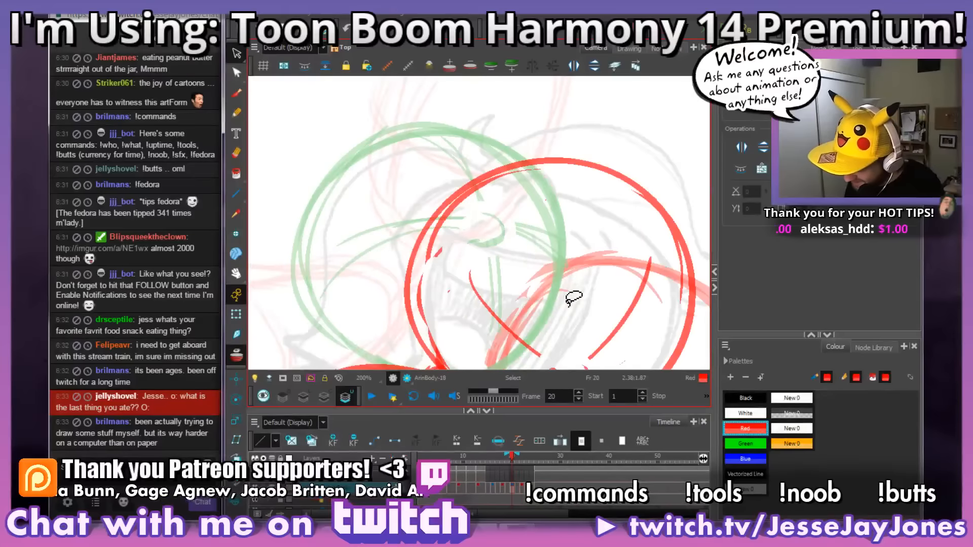
{"action": "key", "text": "space"}
{"action": "mouse_move", "coordinate": [507, 299]}
{"action": "left_mouse_down"}
{"action": "mouse_move", "coordinate": [449, 260]}
{"action": "mouse_move", "coordinate": [450, 244]}
{"action": "left_mouse_up"}
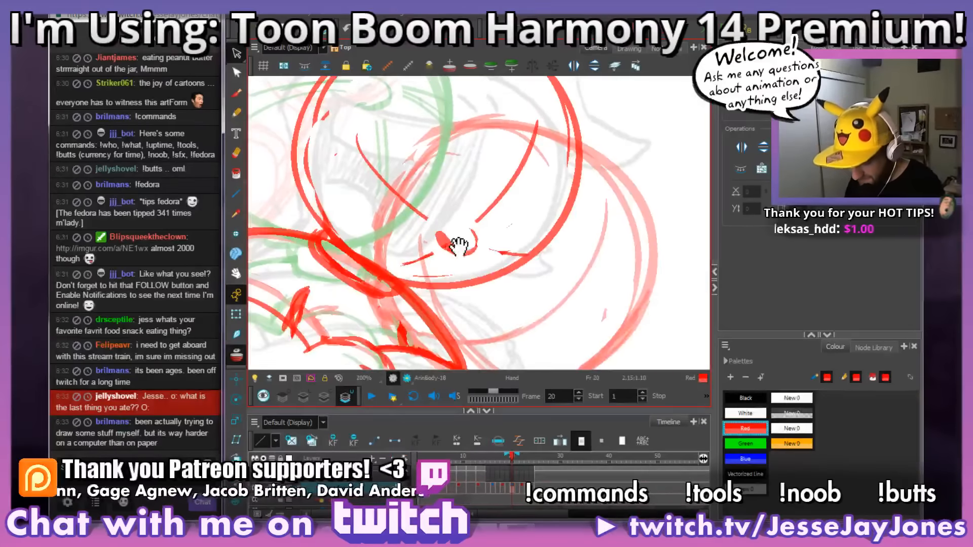
{"action": "key", "text": "ctrl+alt"}
{"action": "left_click_drag", "start_coordinate": [499, 284], "coordinate": [547, 258]}
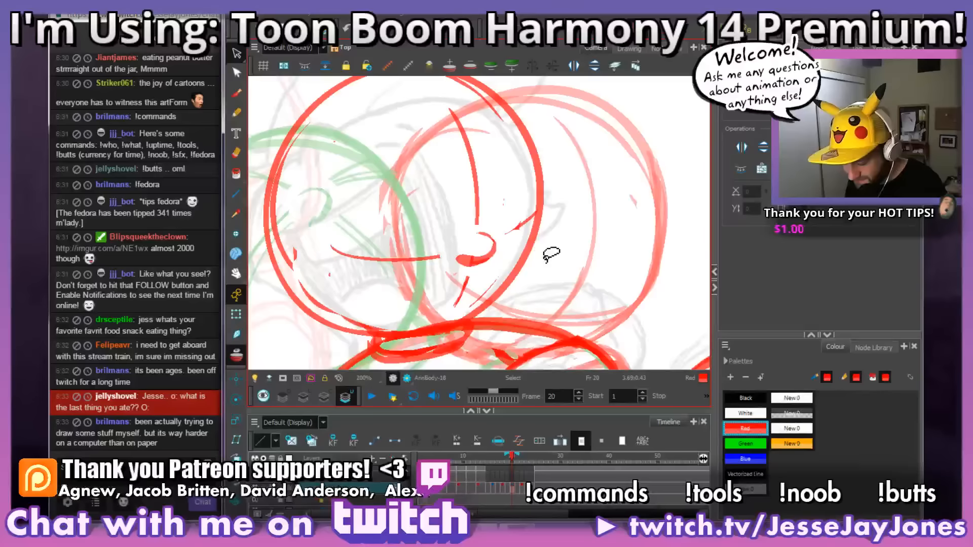
{"action": "key", "text": "space"}
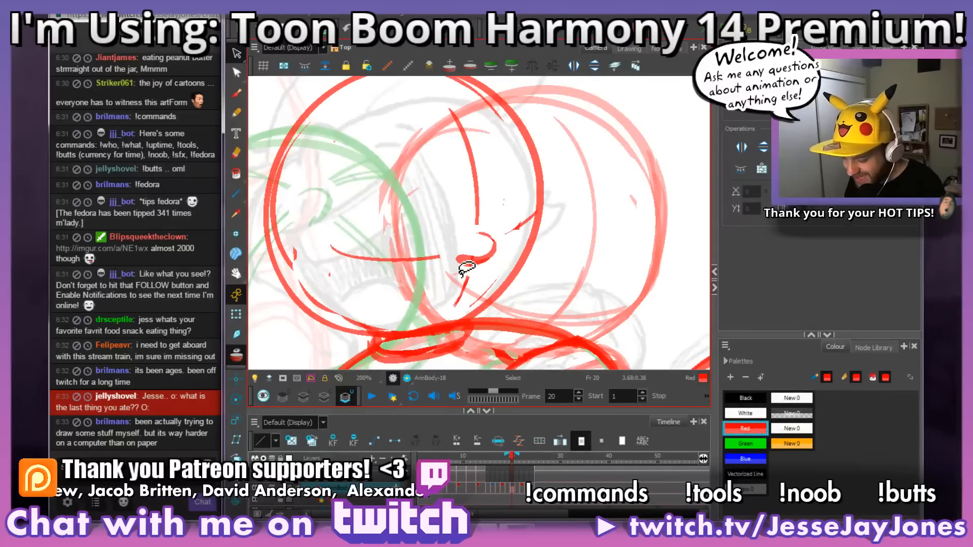
{"action": "left_click_drag", "start_coordinate": [462, 270], "coordinate": [510, 275]}
{"action": "key", "text": "space"}
{"action": "key", "text": "space"}
{"action": "left_click_drag", "start_coordinate": [561, 303], "coordinate": [554, 297]}
Step: Go to frame 19 and examine where its facial guidelines cross low on the head
{"action": "key", "text": "comma"}
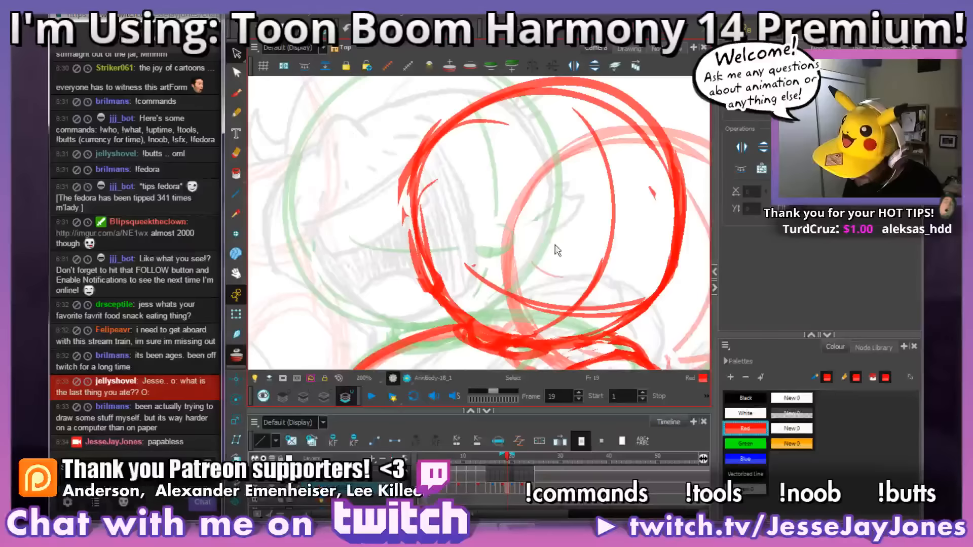
{"action": "left_click_drag", "start_coordinate": [620, 278], "coordinate": [558, 258]}
{"action": "mouse_move", "coordinate": [565, 300]}
{"action": "left_mouse_down"}
{"action": "mouse_move", "coordinate": [596, 293]}
{"action": "mouse_move", "coordinate": [576, 339]}
{"action": "mouse_move", "coordinate": [587, 340]}
{"action": "mouse_move", "coordinate": [546, 317]}
{"action": "mouse_move", "coordinate": [553, 308]}
{"action": "left_mouse_up"}
{"action": "left_click", "coordinate": [503, 486]}
{"action": "left_click", "coordinate": [509, 491]}
{"action": "scroll", "coordinate": [554, 308], "scroll_direction": "up", "scroll_amount": 4}
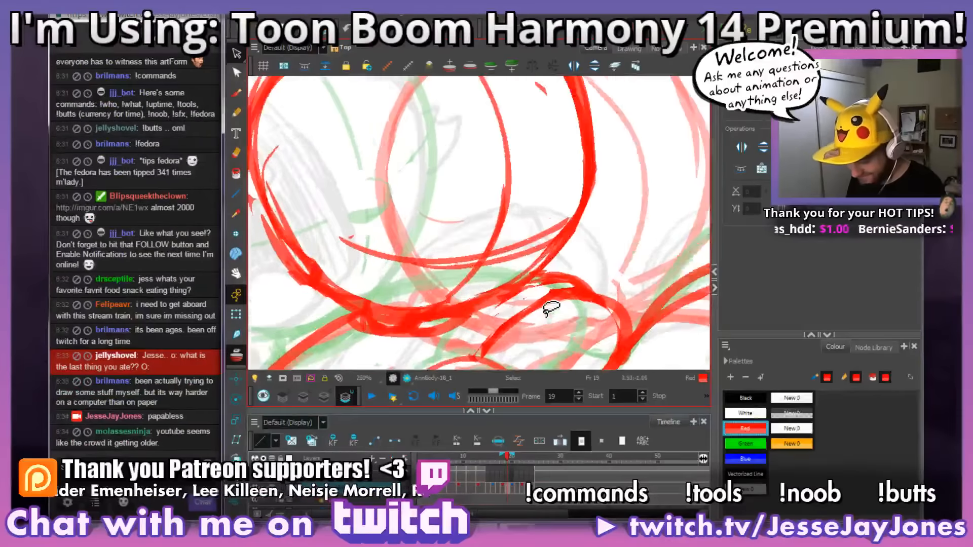
{"action": "scroll", "coordinate": [554, 308], "scroll_direction": "down", "scroll_amount": 1}
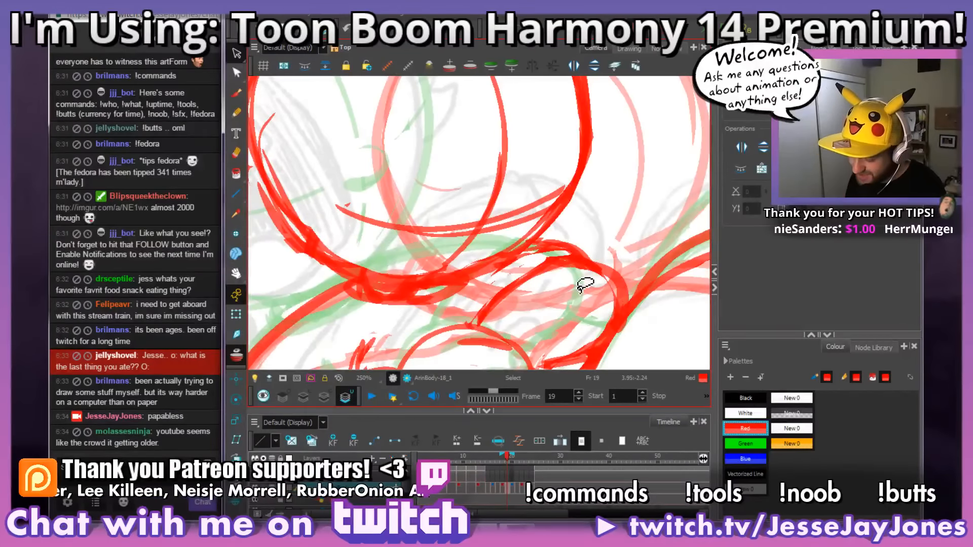
{"action": "left_click_drag", "start_coordinate": [498, 292], "coordinate": [495, 303]}
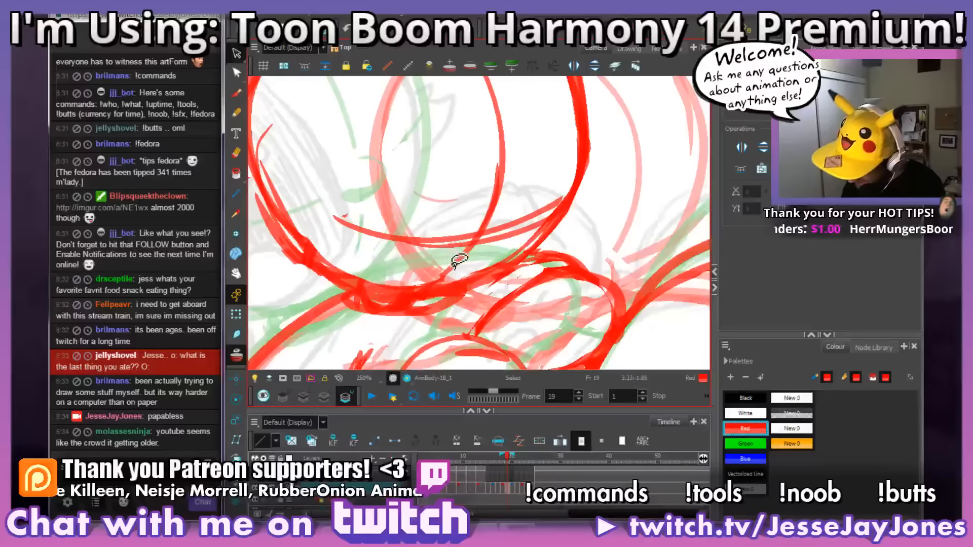
Step: Draw a small red nose at the guideline crossing on frame 19, clear the lines around it, and compare neighbouring frames
{"action": "key", "text": "alt+b"}
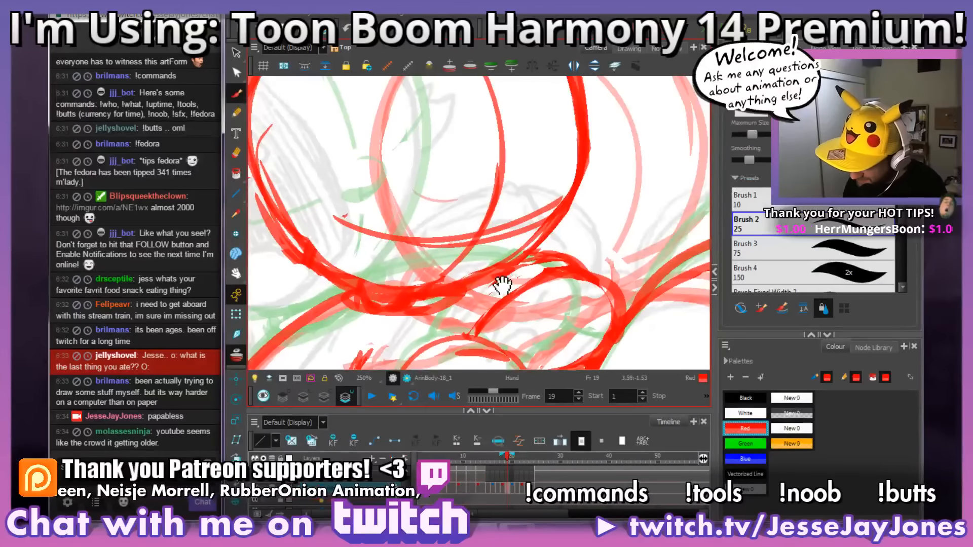
{"action": "mouse_move", "coordinate": [458, 263]}
{"action": "left_mouse_down"}
{"action": "mouse_move", "coordinate": [482, 250]}
{"action": "mouse_move", "coordinate": [473, 232]}
{"action": "mouse_move", "coordinate": [470, 253]}
{"action": "mouse_move", "coordinate": [464, 241]}
{"action": "mouse_move", "coordinate": [459, 250]}
{"action": "mouse_move", "coordinate": [439, 243]}
{"action": "mouse_move", "coordinate": [464, 270]}
{"action": "mouse_move", "coordinate": [461, 257]}
{"action": "mouse_move", "coordinate": [490, 239]}
{"action": "mouse_move", "coordinate": [481, 224]}
{"action": "mouse_move", "coordinate": [492, 242]}
{"action": "left_mouse_up"}
{"action": "key", "text": "1"}
{"action": "key", "text": "1"}
{"action": "key", "text": "1"}
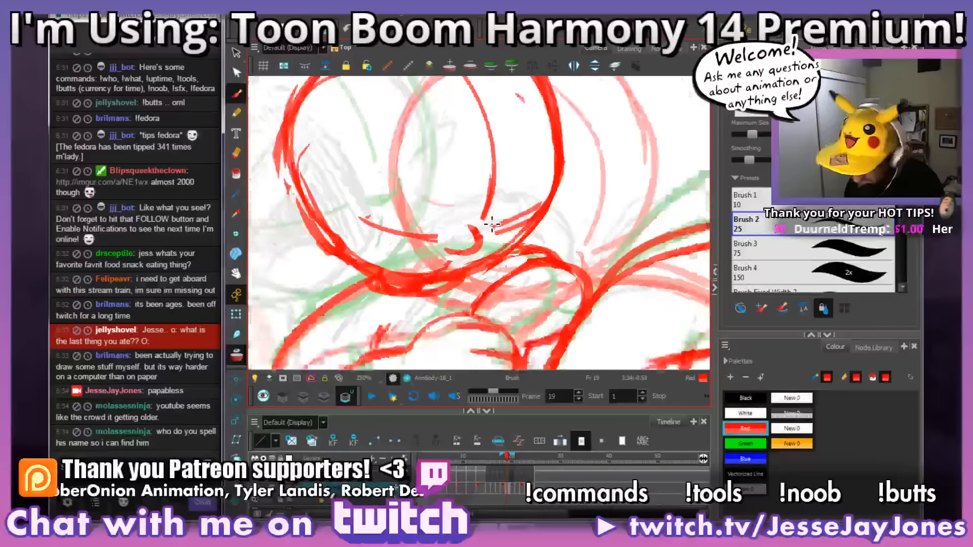
{"action": "left_click_drag", "start_coordinate": [532, 209], "coordinate": [529, 228]}
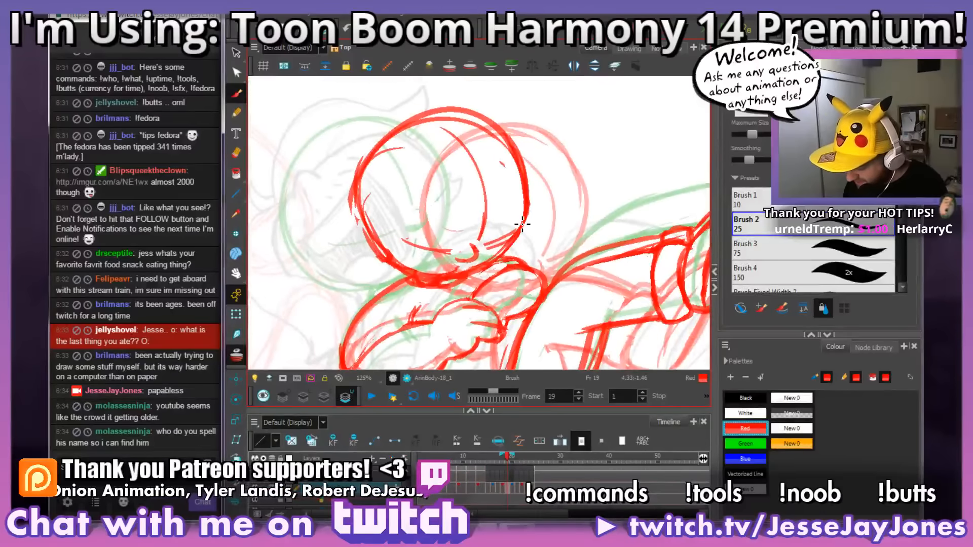
{"action": "key", "text": "comma"}
{"action": "key", "text": "comma"}
{"action": "key", "text": "period"}
{"action": "key", "text": "period"}
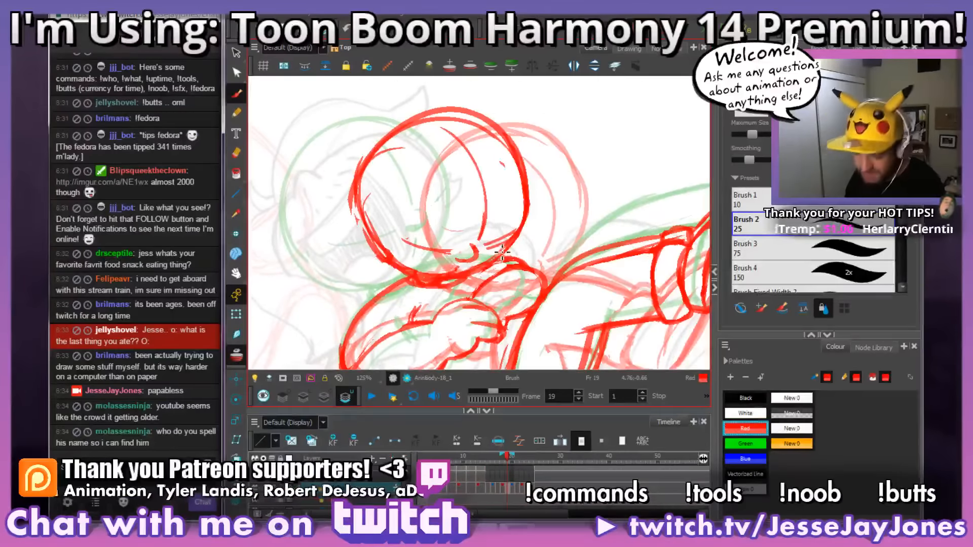
Step: Select the new nose on frame 19, nudge it slightly along the guidelines, and check it against the whole head
{"action": "left_click", "coordinate": [236, 53]}
{"action": "key", "text": "2"}
{"action": "key", "text": "2"}
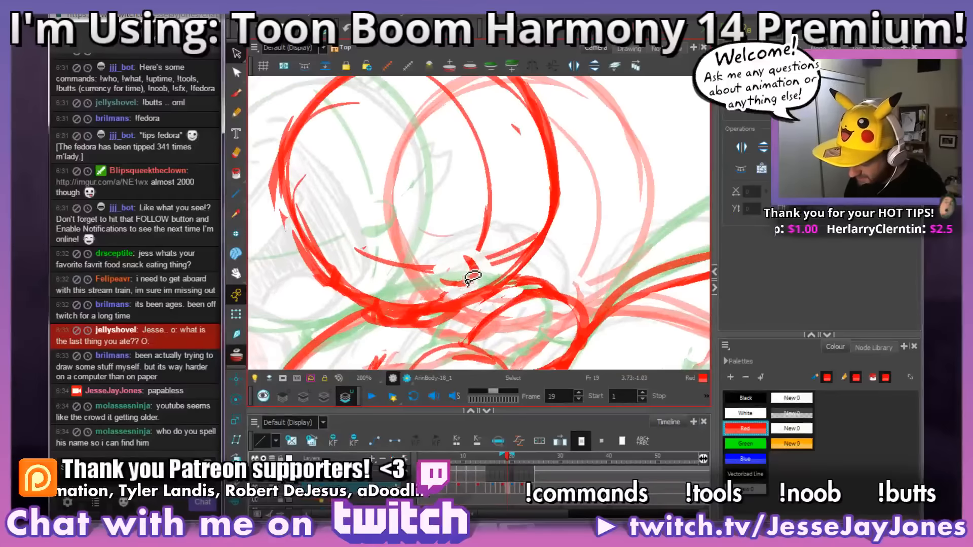
{"action": "left_click", "coordinate": [476, 278]}
{"action": "left_click", "coordinate": [500, 208]}
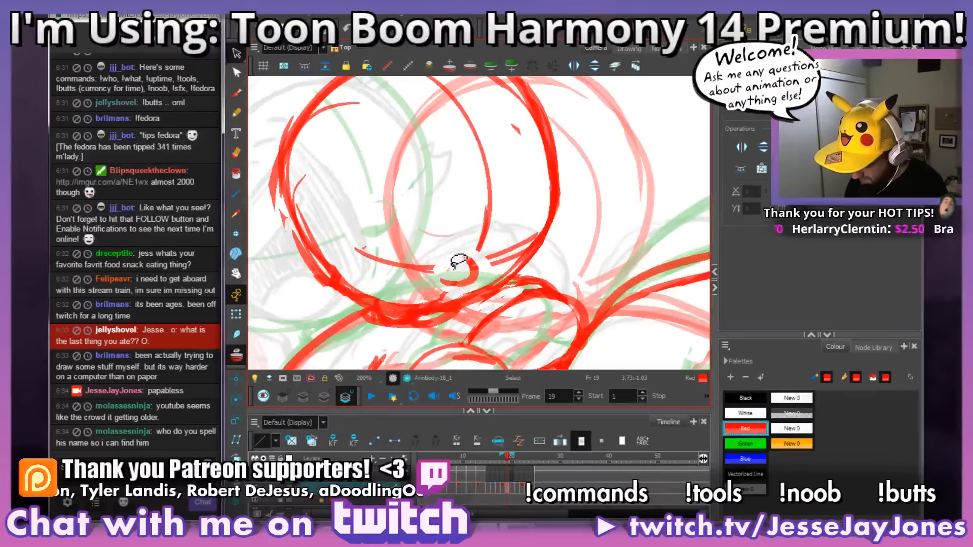
{"action": "mouse_move", "coordinate": [460, 264]}
{"action": "left_mouse_down"}
{"action": "mouse_move", "coordinate": [444, 278]}
{"action": "mouse_move", "coordinate": [449, 288]}
{"action": "mouse_move", "coordinate": [476, 278]}
{"action": "left_mouse_up"}
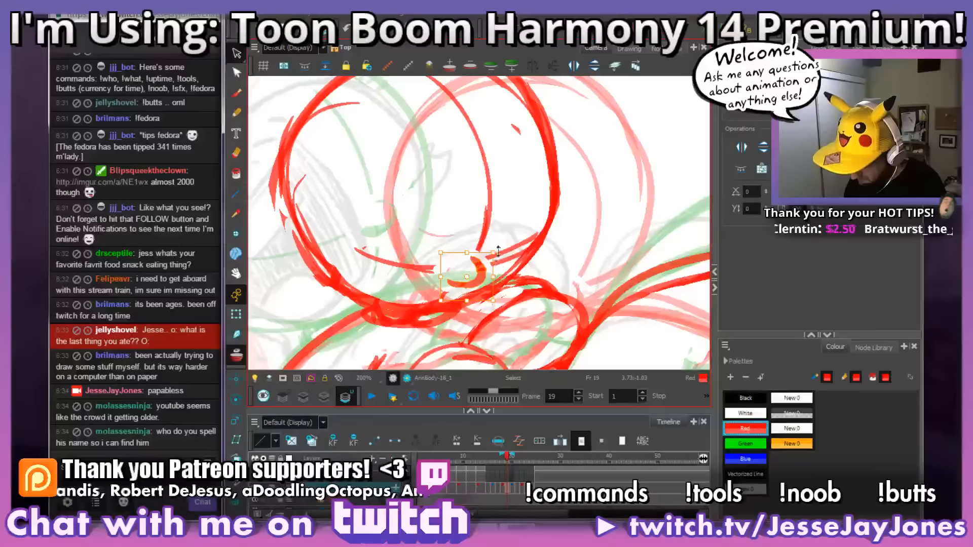
{"action": "scroll", "coordinate": [513, 217], "scroll_direction": "down", "scroll_amount": 2}
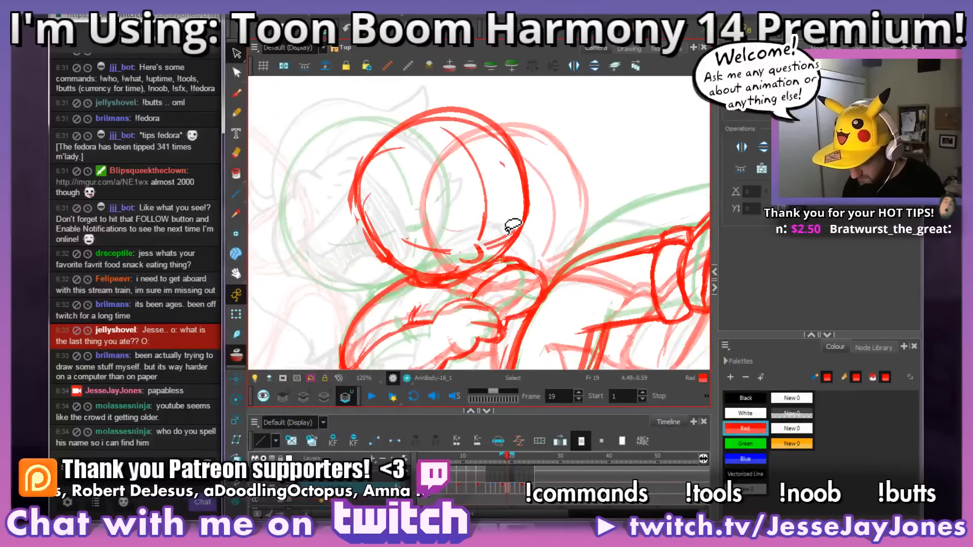
{"action": "left_click_drag", "start_coordinate": [514, 226], "coordinate": [529, 233]}
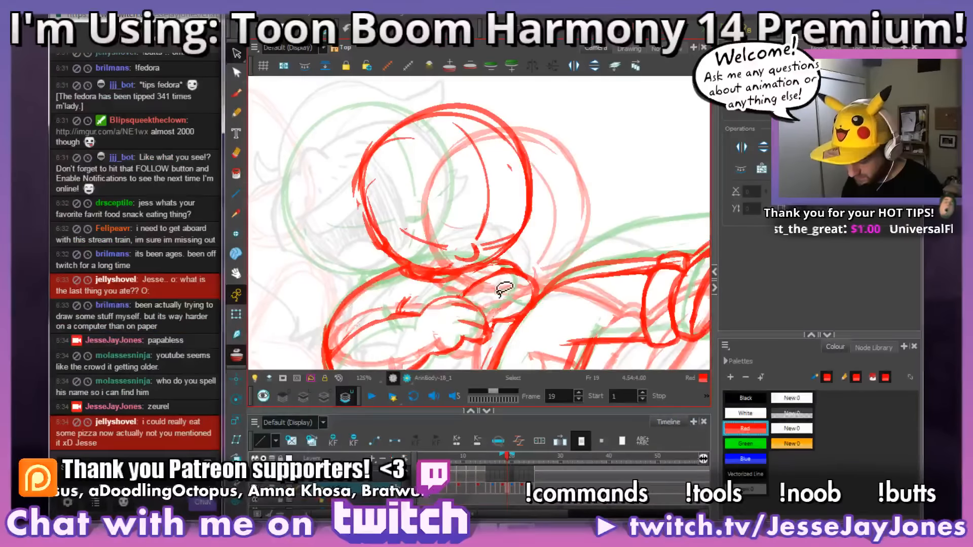
{"action": "left_click_drag", "start_coordinate": [532, 279], "coordinate": [515, 308]}
{"action": "scroll", "coordinate": [516, 308], "scroll_direction": "up", "scroll_amount": 2}
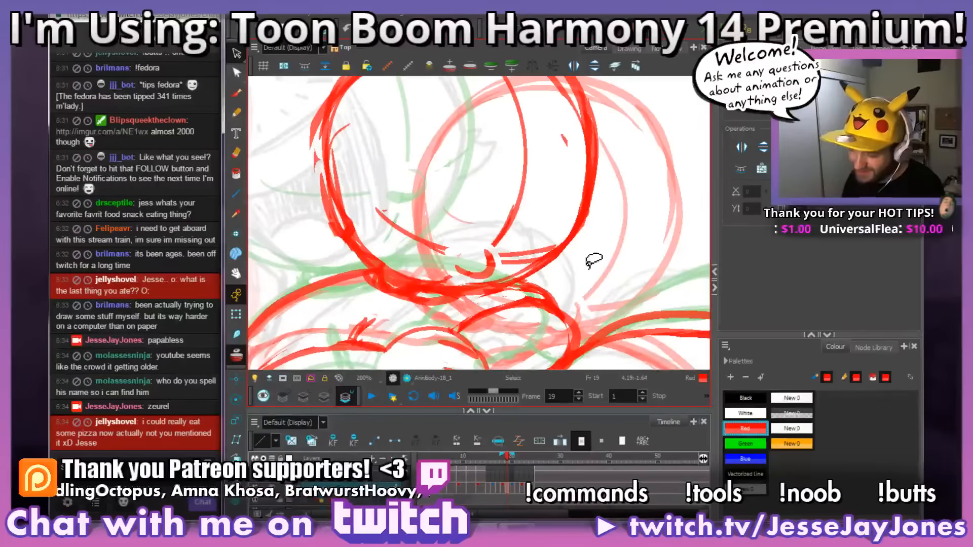
Step: Go back to frame 17, draw a small red nose where the facial guidelines cross, and clear the lines around it
{"action": "left_click", "coordinate": [237, 95]}
{"action": "mouse_move", "coordinate": [591, 332]}
{"action": "left_mouse_down"}
{"action": "mouse_move", "coordinate": [597, 320]}
{"action": "mouse_move", "coordinate": [577, 313]}
{"action": "left_mouse_up"}
{"action": "key", "text": "comma"}
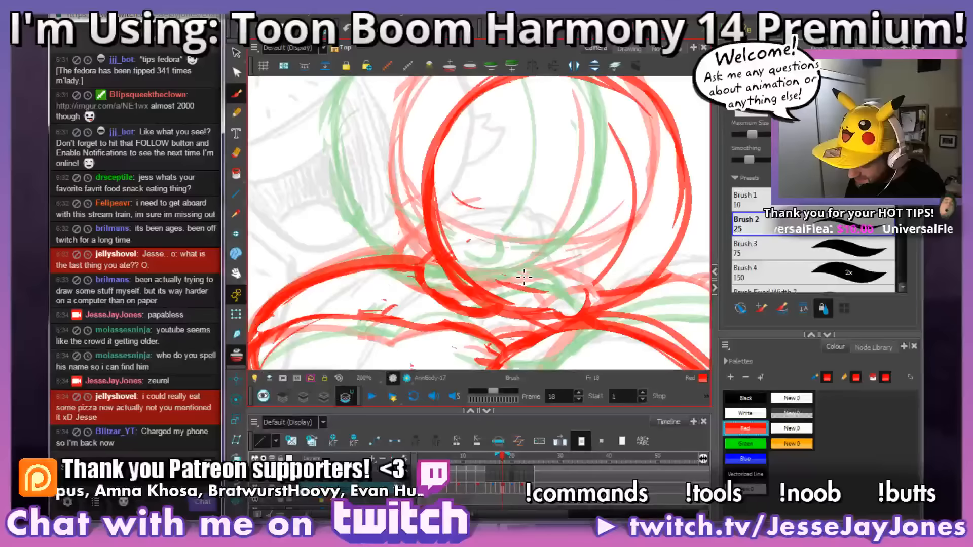
{"action": "key", "text": "comma"}
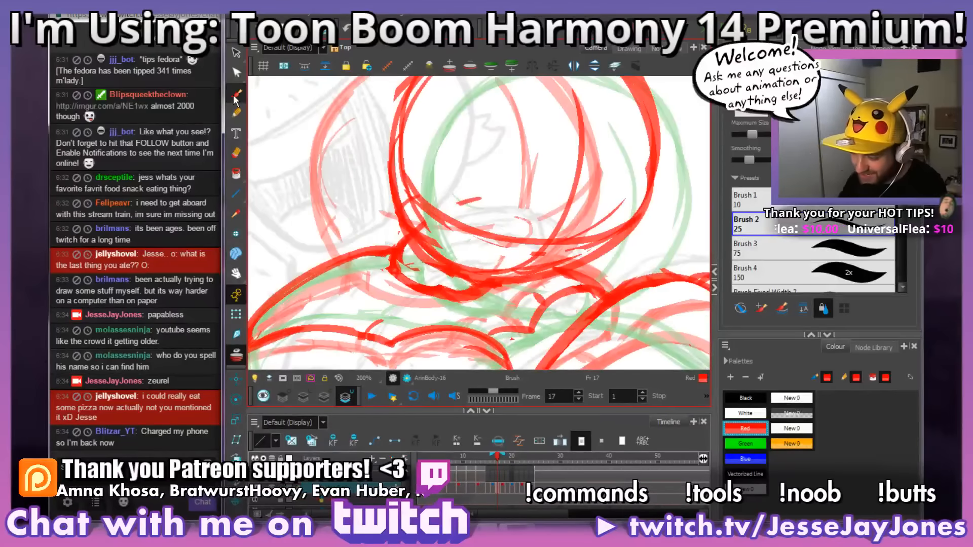
{"action": "left_click_drag", "start_coordinate": [589, 306], "coordinate": [497, 264]}
{"action": "key", "text": "2"}
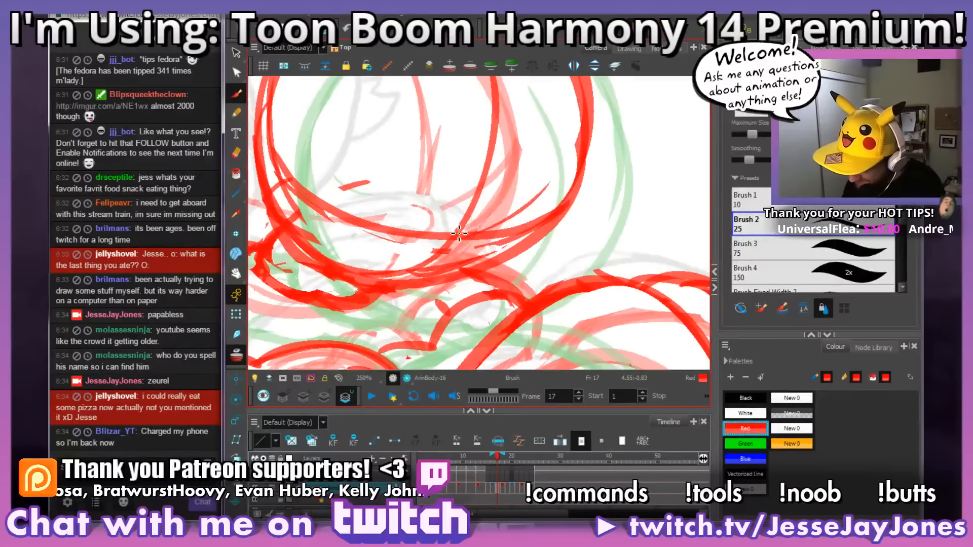
{"action": "mouse_move", "coordinate": [471, 248]}
{"action": "left_mouse_down"}
{"action": "mouse_move", "coordinate": [442, 254]}
{"action": "mouse_move", "coordinate": [457, 252]}
{"action": "mouse_move", "coordinate": [451, 237]}
{"action": "mouse_move", "coordinate": [444, 243]}
{"action": "mouse_move", "coordinate": [463, 226]}
{"action": "mouse_move", "coordinate": [476, 238]}
{"action": "mouse_move", "coordinate": [474, 266]}
{"action": "mouse_move", "coordinate": [433, 273]}
{"action": "mouse_move", "coordinate": [419, 253]}
{"action": "left_mouse_up"}
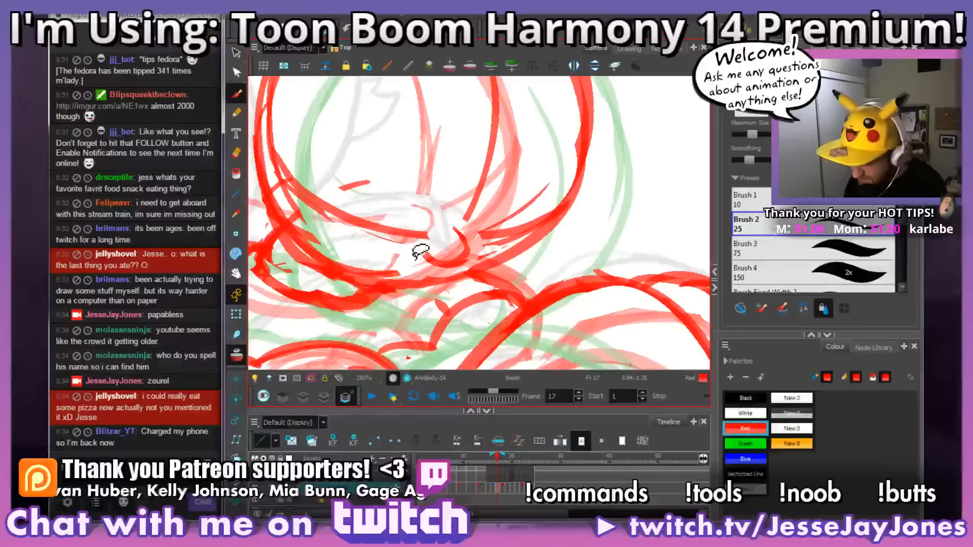
{"action": "left_click_drag", "start_coordinate": [510, 226], "coordinate": [487, 255]}
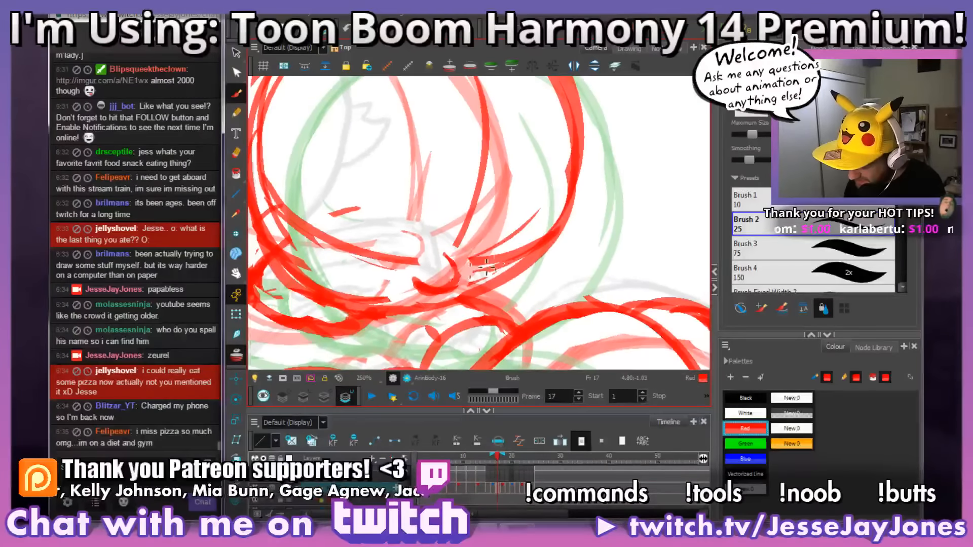
Step: Refine the upper end of the nose outline on frame 17, and check it against the whole head
{"action": "key", "text": "1"}
{"action": "key", "text": "1"}
{"action": "key", "text": "1"}
{"action": "key", "text": "2"}
{"action": "key", "text": "2"}
{"action": "key", "text": "2"}
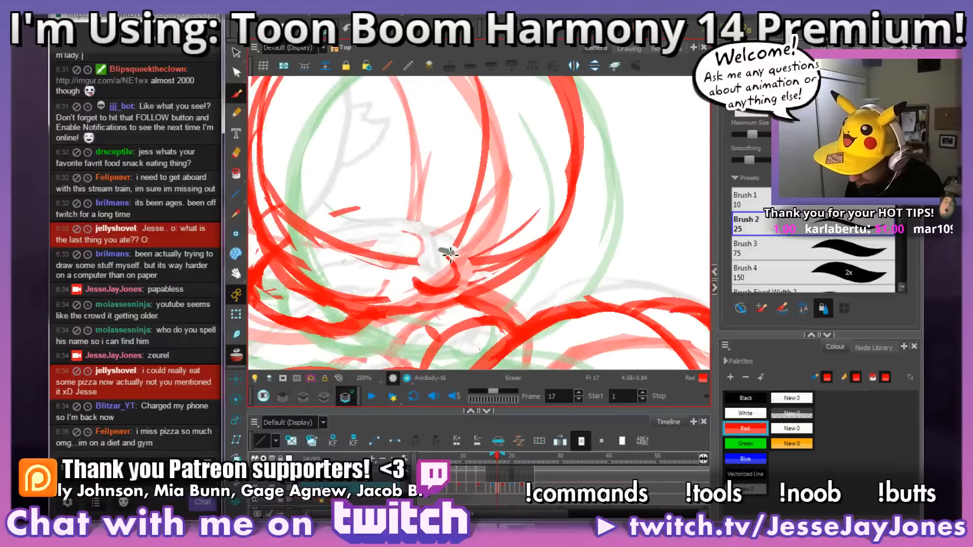
{"action": "key", "text": "alt+s"}
{"action": "mouse_move", "coordinate": [501, 244]}
{"action": "left_mouse_down"}
{"action": "mouse_move", "coordinate": [454, 282]}
{"action": "mouse_move", "coordinate": [476, 279]}
{"action": "mouse_move", "coordinate": [492, 298]}
{"action": "mouse_move", "coordinate": [500, 292]}
{"action": "mouse_move", "coordinate": [488, 275]}
{"action": "mouse_move", "coordinate": [498, 282]}
{"action": "left_mouse_up"}
{"action": "key", "text": "1"}
{"action": "key", "text": "1"}
{"action": "key", "text": "1"}
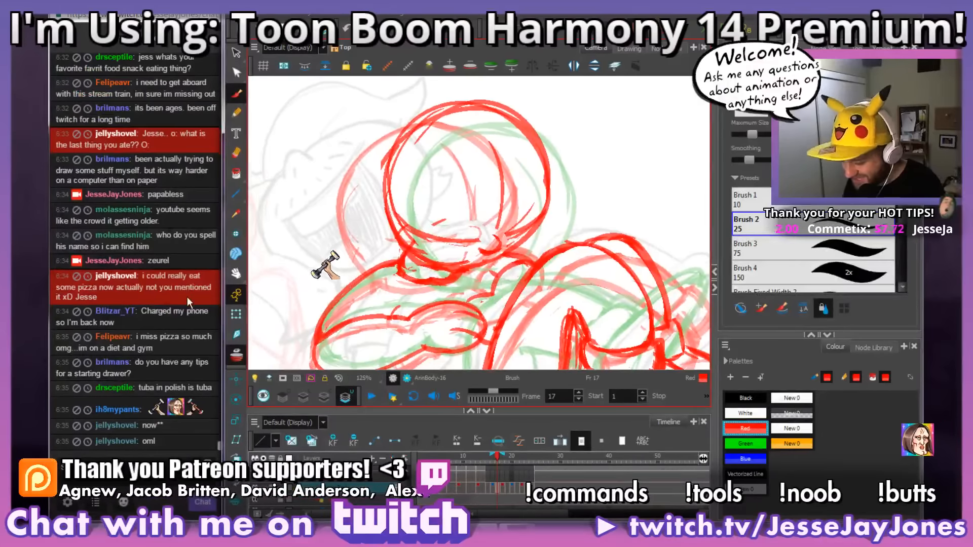
{"action": "left_click_drag", "start_coordinate": [558, 278], "coordinate": [541, 281]}
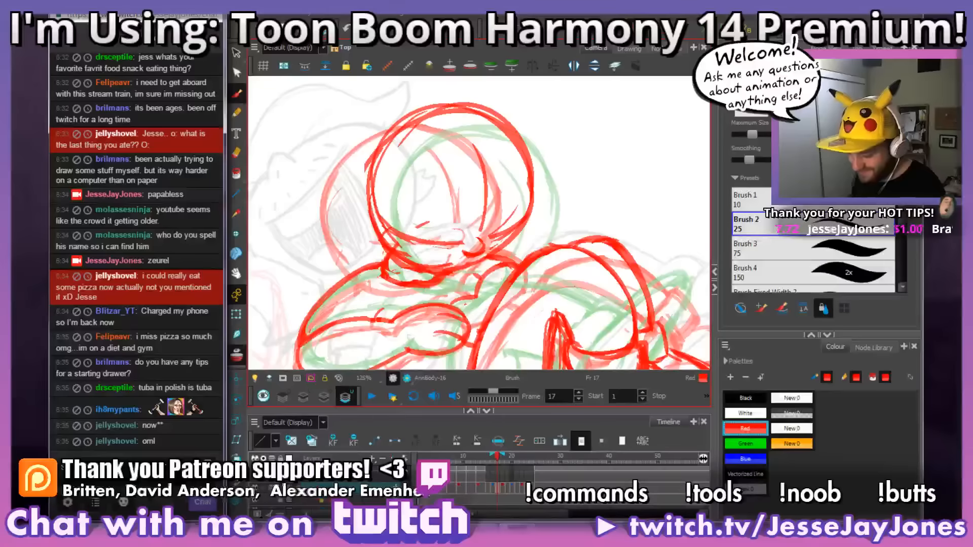
Step: Check the new nose on frame 17 up close and against the whole pose
{"action": "left_click_drag", "start_coordinate": [477, 294], "coordinate": [480, 294]}
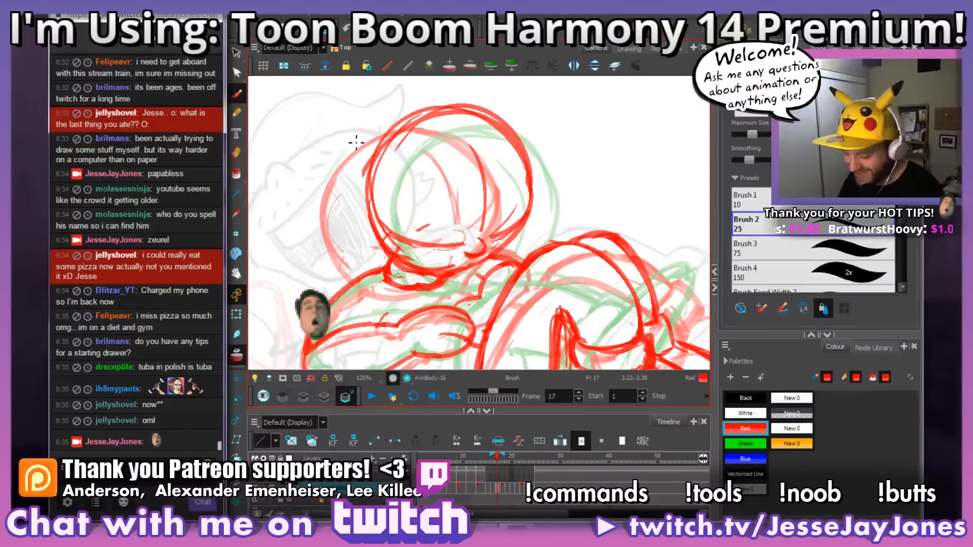
{"action": "scroll", "coordinate": [415, 235], "scroll_direction": "up", "scroll_amount": 3}
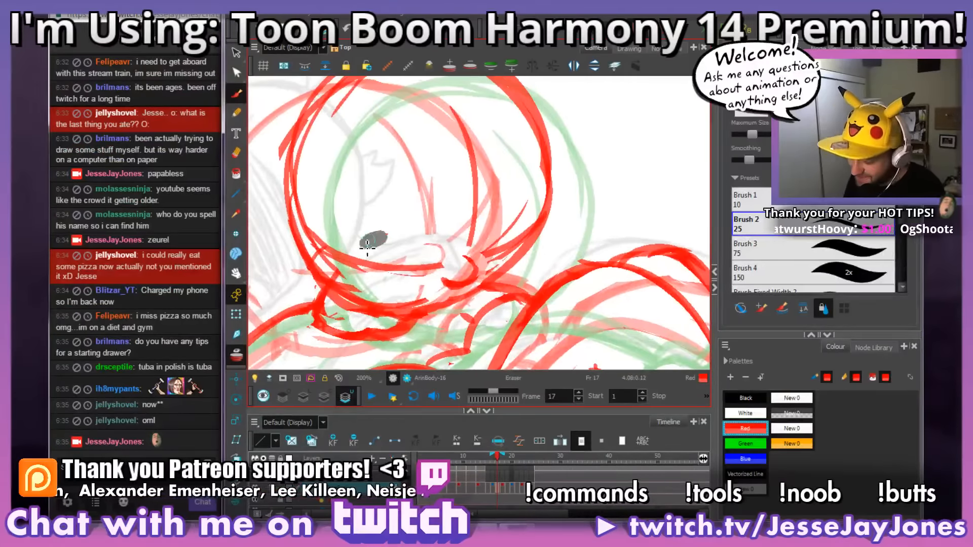
{"action": "scroll", "coordinate": [476, 290], "scroll_direction": "down", "scroll_amount": 3}
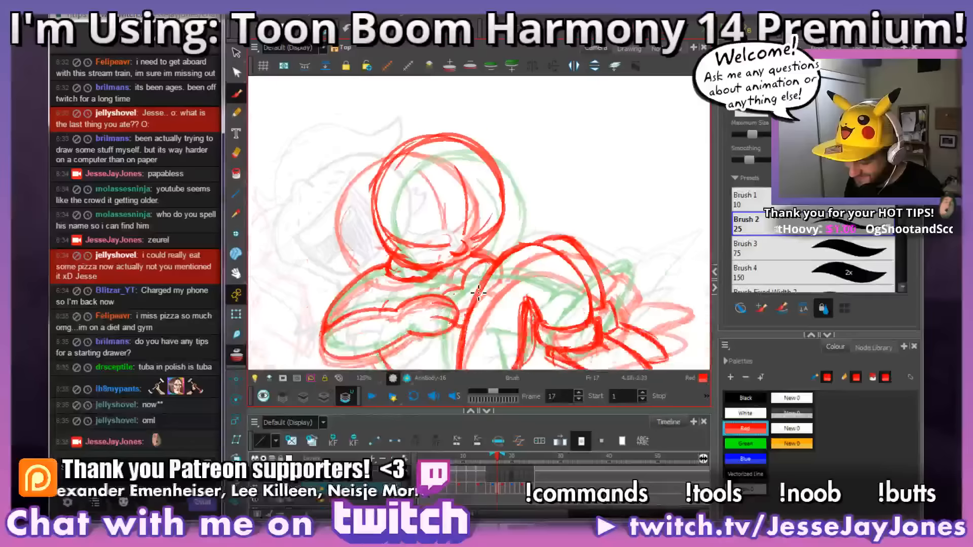
{"action": "mouse_move", "coordinate": [478, 293]}
{"action": "left_mouse_down"}
{"action": "mouse_move", "coordinate": [501, 312]}
{"action": "mouse_move", "coordinate": [499, 299]}
{"action": "left_mouse_up"}
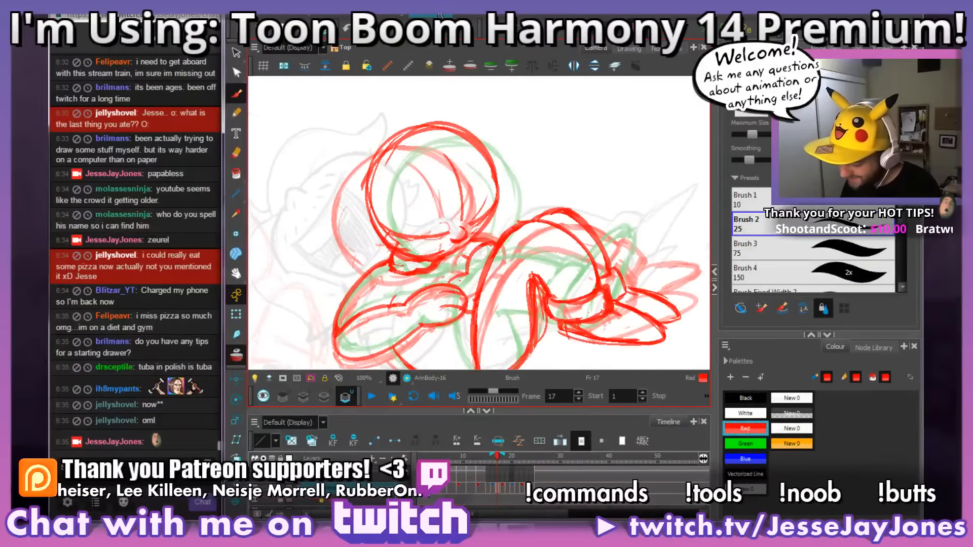
{"action": "key", "text": "2"}
{"action": "left_click_drag", "start_coordinate": [540, 225], "coordinate": [564, 234]}
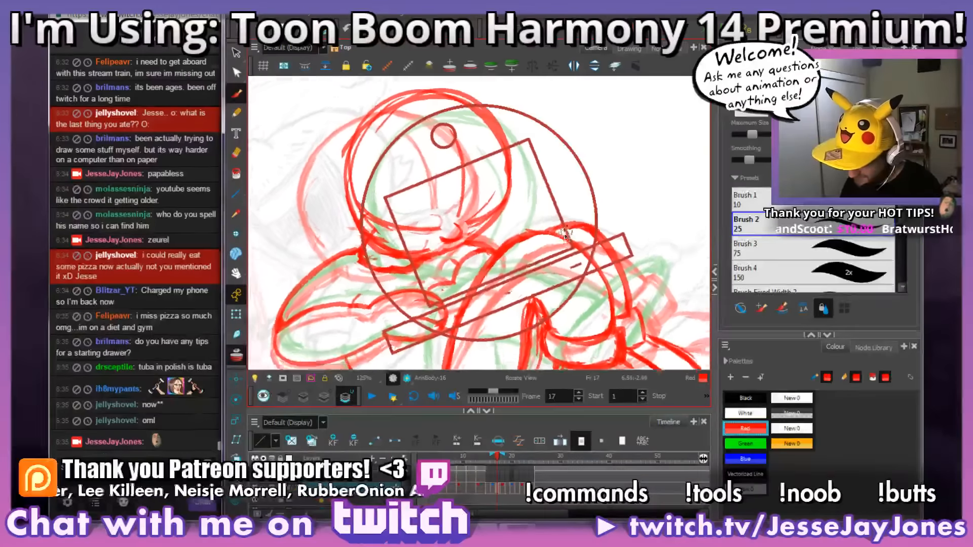
Step: Flip repeatedly between frames 17 and 16 to compare the head and nose placement
{"action": "key", "text": "comma"}
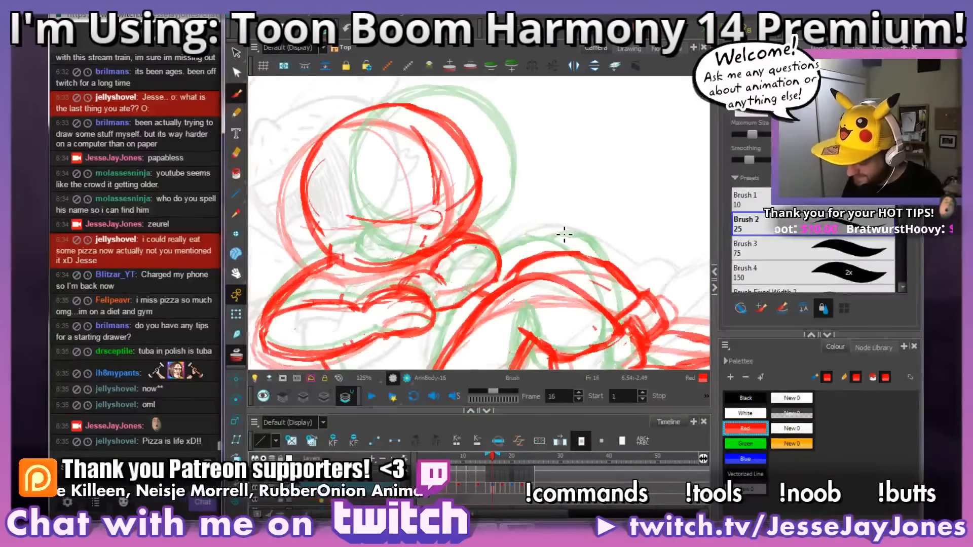
{"action": "key", "text": "period"}
{"action": "key", "text": "comma"}
{"action": "key", "text": "period"}
{"action": "key", "text": "comma"}
{"action": "key", "text": "period"}
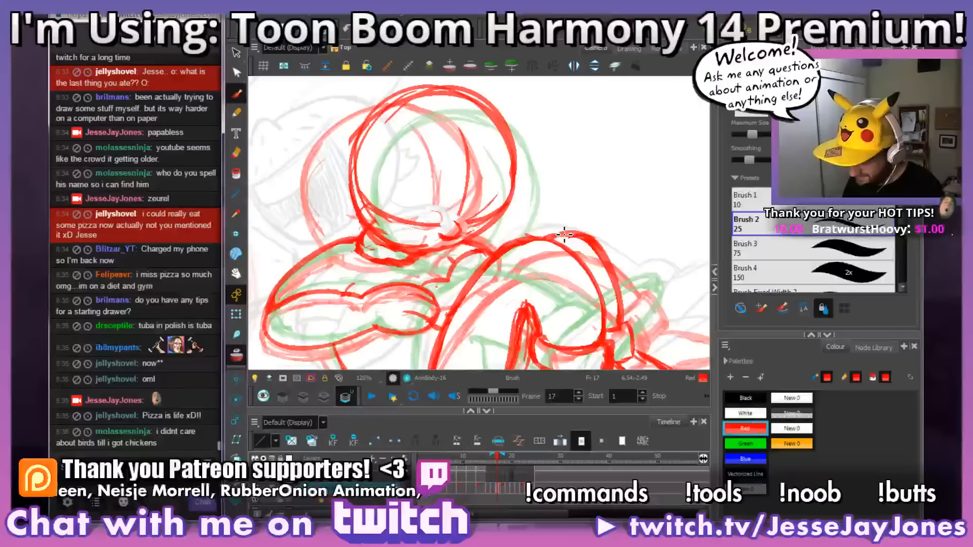
{"action": "key", "text": "comma"}
{"action": "key", "text": "period"}
{"action": "key", "text": "comma"}
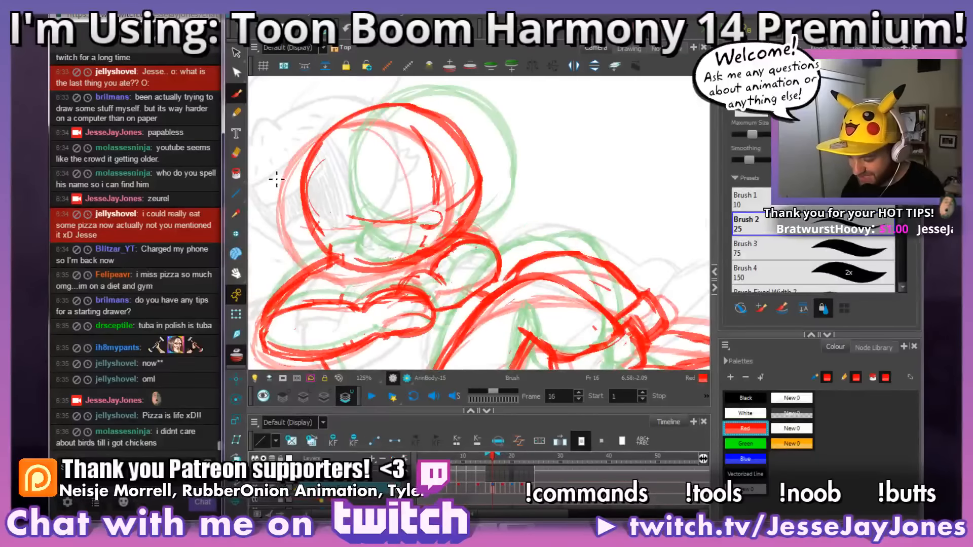
Step: Select the nose on frame 16, shift it slightly at the guideline crossing, and check it against the whole pose
{"action": "left_click", "coordinate": [236, 54]}
{"action": "key", "text": "2"}
{"action": "key", "text": "2"}
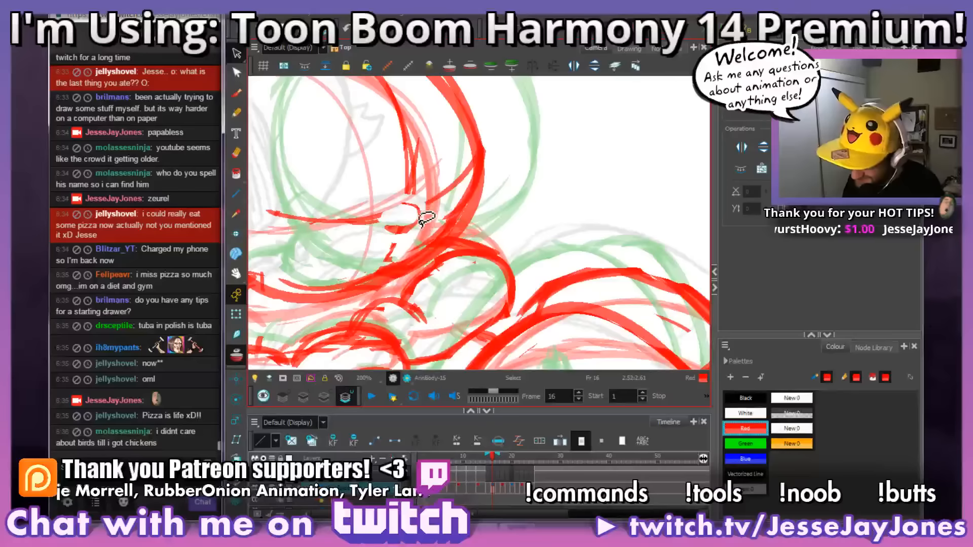
{"action": "mouse_move", "coordinate": [425, 207]}
{"action": "left_mouse_down"}
{"action": "mouse_move", "coordinate": [391, 208]}
{"action": "mouse_move", "coordinate": [403, 241]}
{"action": "mouse_move", "coordinate": [426, 215]}
{"action": "mouse_move", "coordinate": [411, 230]}
{"action": "left_mouse_up"}
{"action": "left_click", "coordinate": [539, 182]}
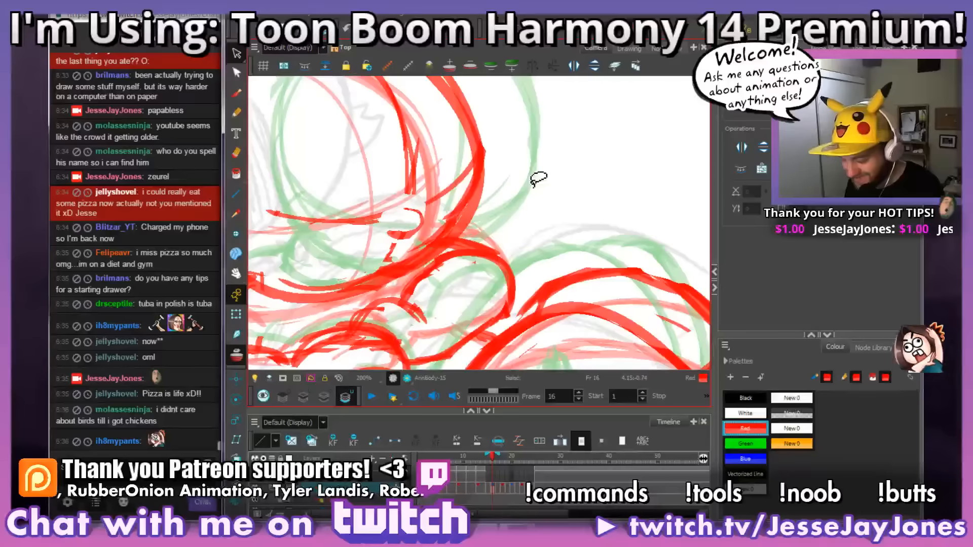
{"action": "key", "text": "space"}
{"action": "left_click_drag", "start_coordinate": [488, 298], "coordinate": [511, 299]}
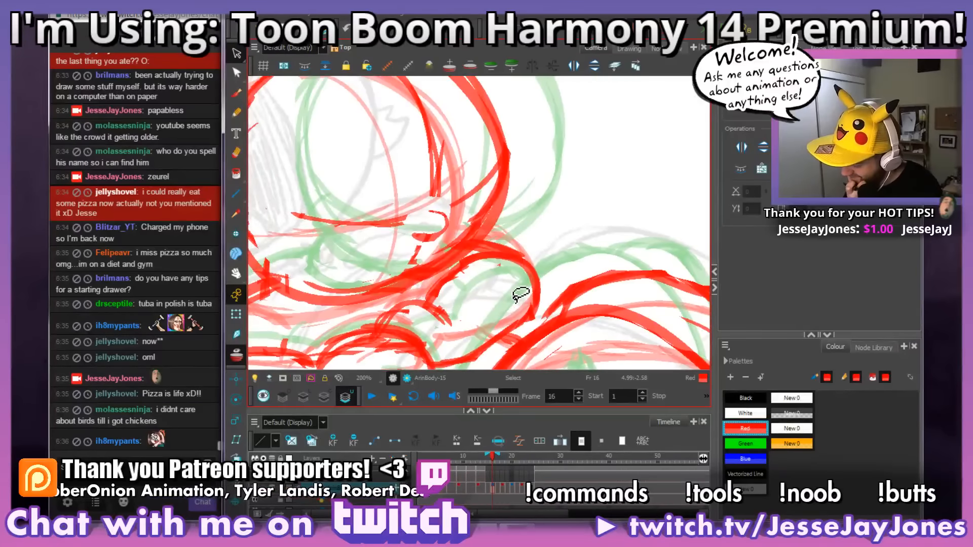
{"action": "key", "text": "space"}
{"action": "mouse_move", "coordinate": [487, 206]}
{"action": "left_mouse_down"}
{"action": "mouse_move", "coordinate": [555, 179]}
{"action": "mouse_move", "coordinate": [552, 246]}
{"action": "mouse_move", "coordinate": [538, 263]}
{"action": "left_mouse_up"}
{"action": "scroll", "coordinate": [535, 175], "scroll_direction": "down", "scroll_amount": 4}
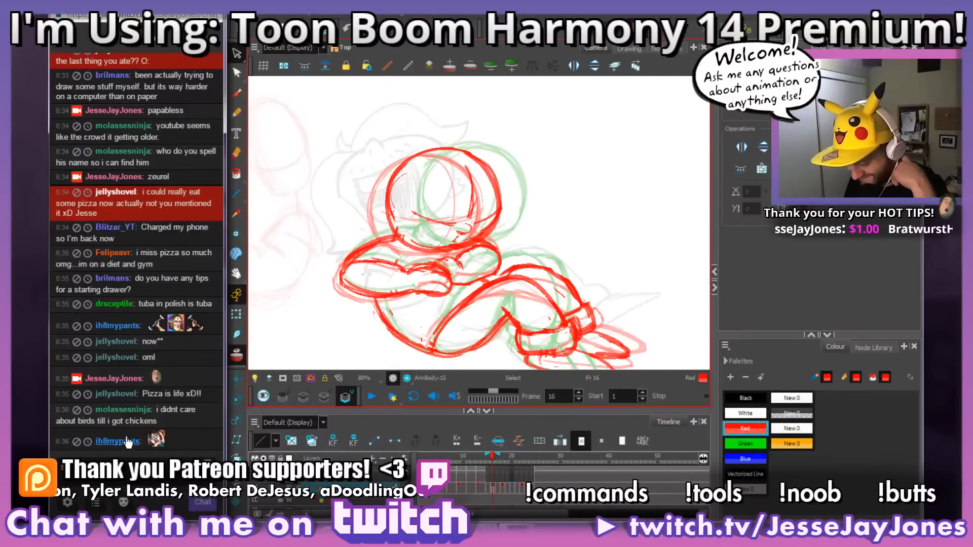
Step: Post a shout-out command for a viewer in the stream chat
{"action": "left_click", "coordinate": [117, 325]}
{"action": "left_click", "coordinate": [219, 408]}
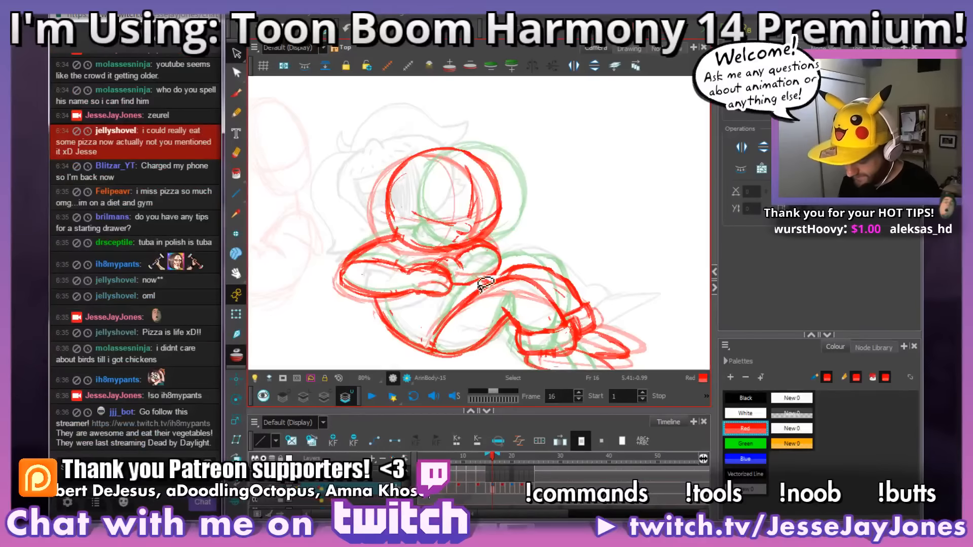
Step: Return to the drawing and compare the head on frame 16 with the one on frame 15
{"action": "left_click_drag", "start_coordinate": [541, 309], "coordinate": [551, 308]}
{"action": "scroll", "coordinate": [551, 308], "scroll_direction": "up", "scroll_amount": 3}
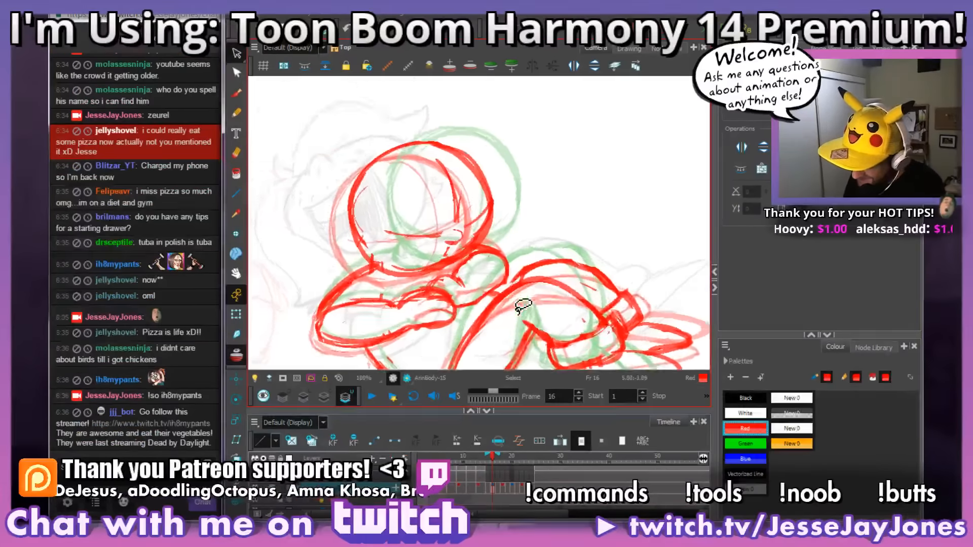
{"action": "left_click_drag", "start_coordinate": [507, 268], "coordinate": [515, 277]}
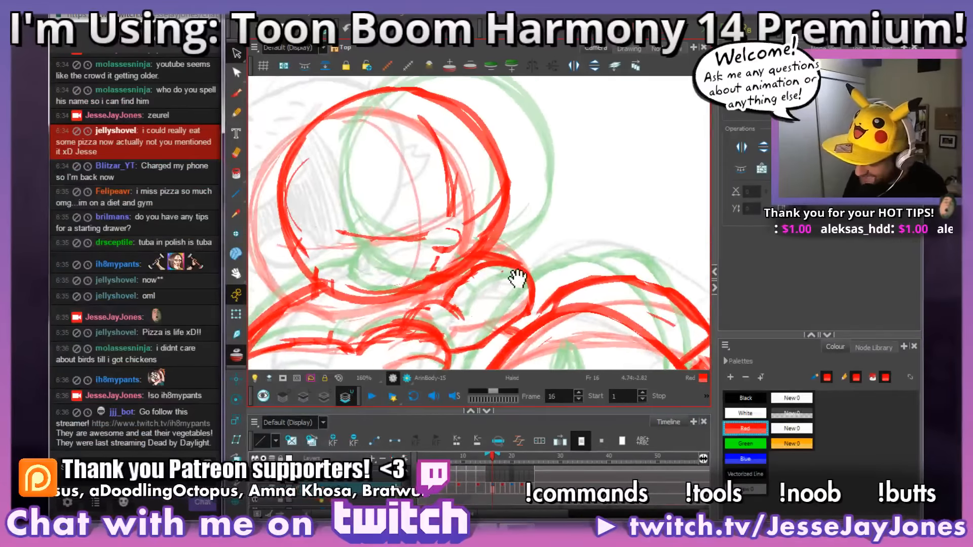
{"action": "key", "text": "comma"}
{"action": "key", "text": "period"}
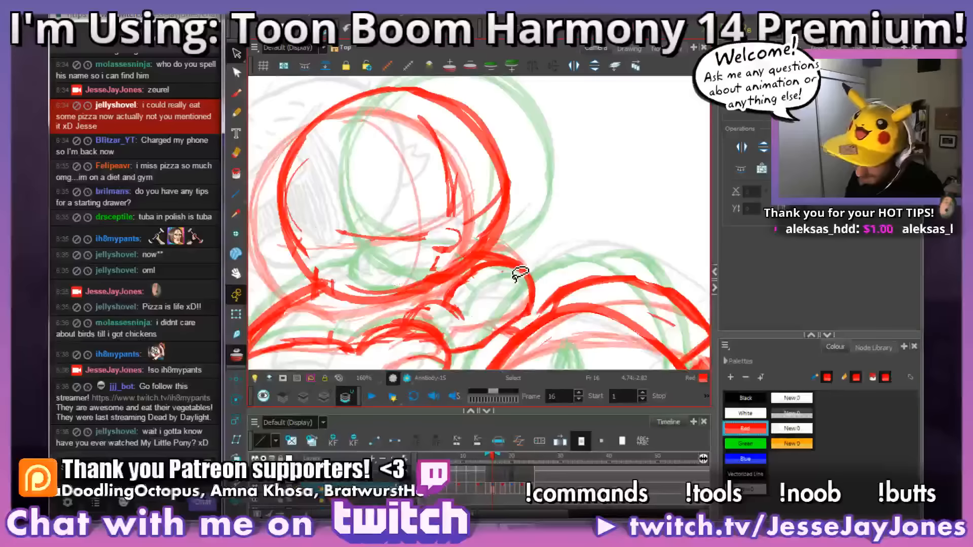
{"action": "key", "text": "comma"}
{"action": "key", "text": "period"}
{"action": "key", "text": "comma"}
Step: Draw a small red nose at the guideline crossing on frame 15, using frame 14 for comparison, and erase the guidelines around it
{"action": "left_click", "coordinate": [237, 95]}
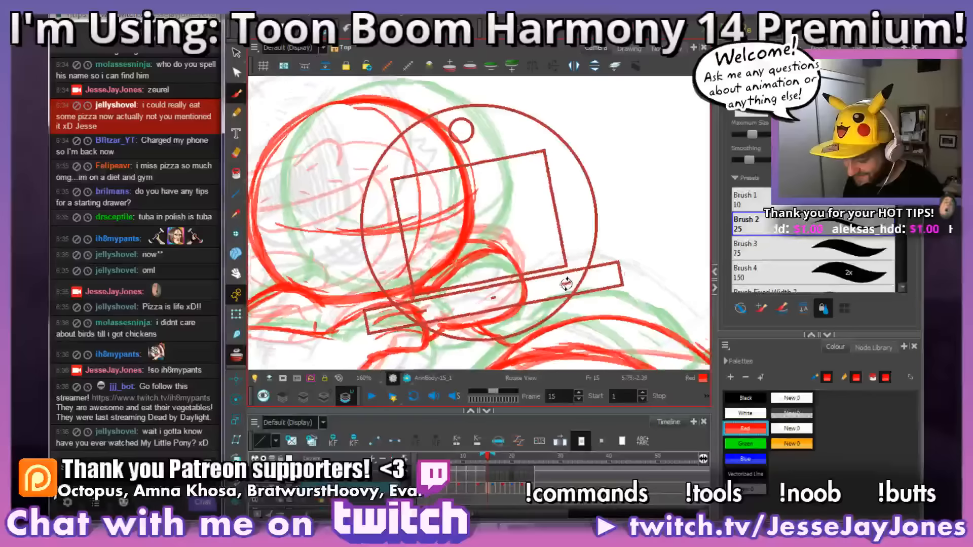
{"action": "left_click_drag", "start_coordinate": [400, 259], "coordinate": [442, 278]}
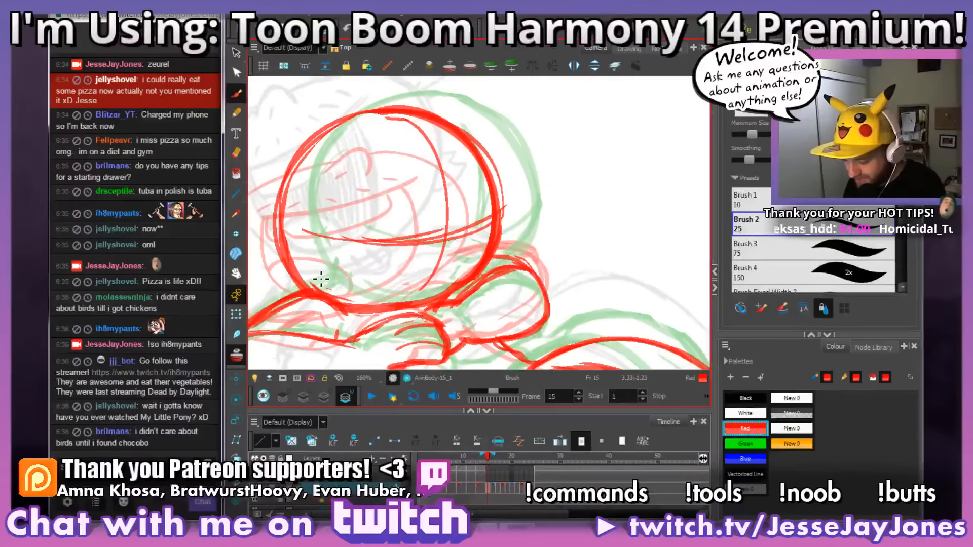
{"action": "key", "text": "comma"}
{"action": "key", "text": "period"}
{"action": "key", "text": "comma"}
{"action": "key", "text": "period"}
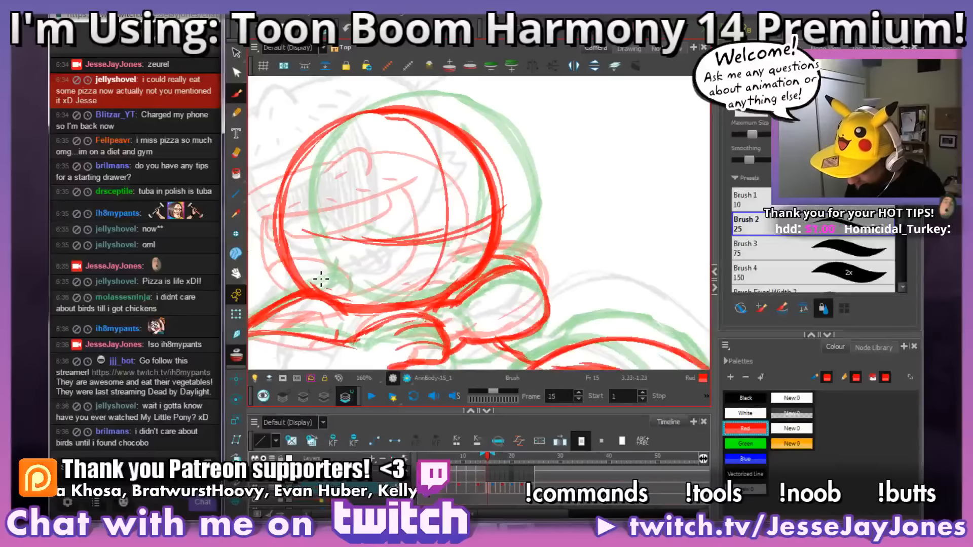
{"action": "key", "text": "comma"}
{"action": "key", "text": "period"}
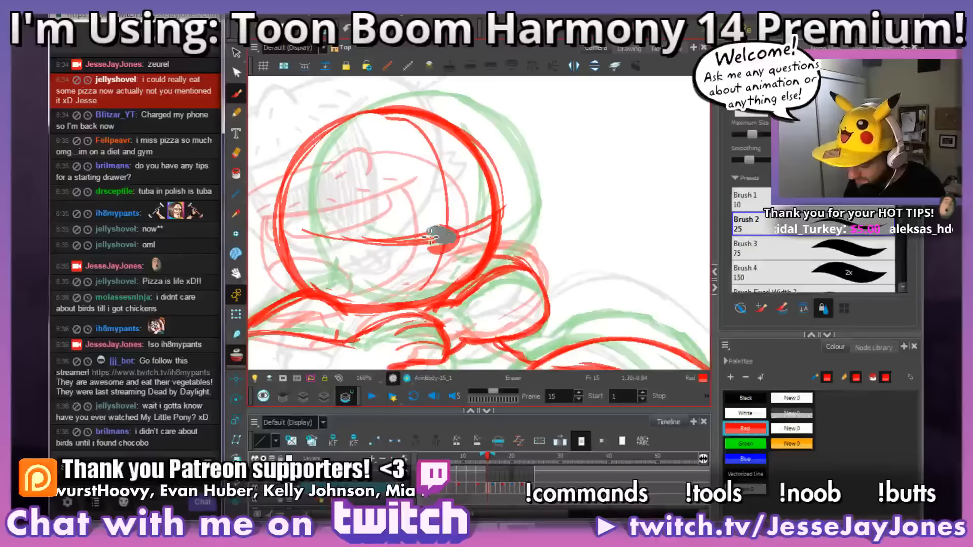
{"action": "mouse_move", "coordinate": [464, 232]}
{"action": "left_mouse_down"}
{"action": "mouse_move", "coordinate": [450, 224]}
{"action": "mouse_move", "coordinate": [439, 244]}
{"action": "mouse_move", "coordinate": [408, 238]}
{"action": "mouse_move", "coordinate": [437, 248]}
{"action": "left_mouse_up"}
{"action": "key", "text": "alt+b"}
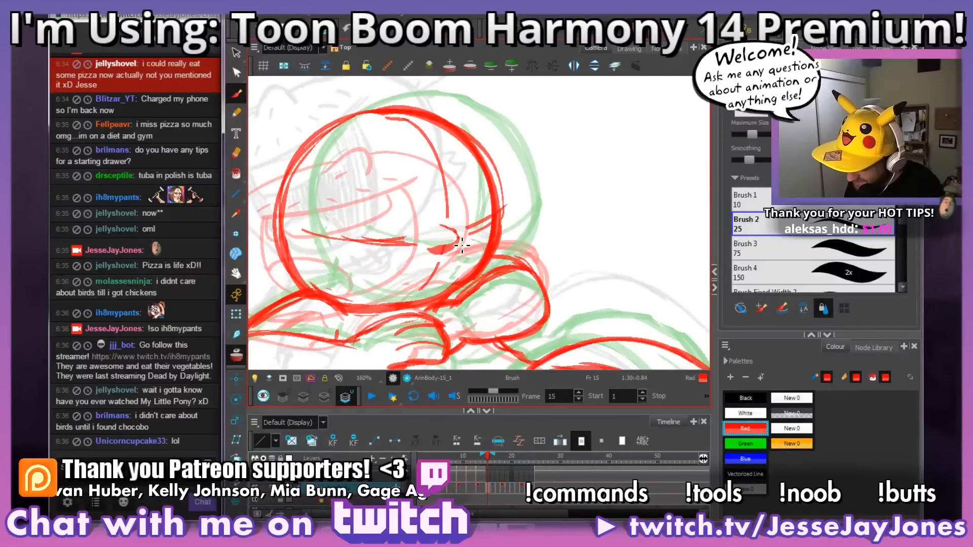
{"action": "left_click_drag", "start_coordinate": [436, 250], "coordinate": [441, 239]}
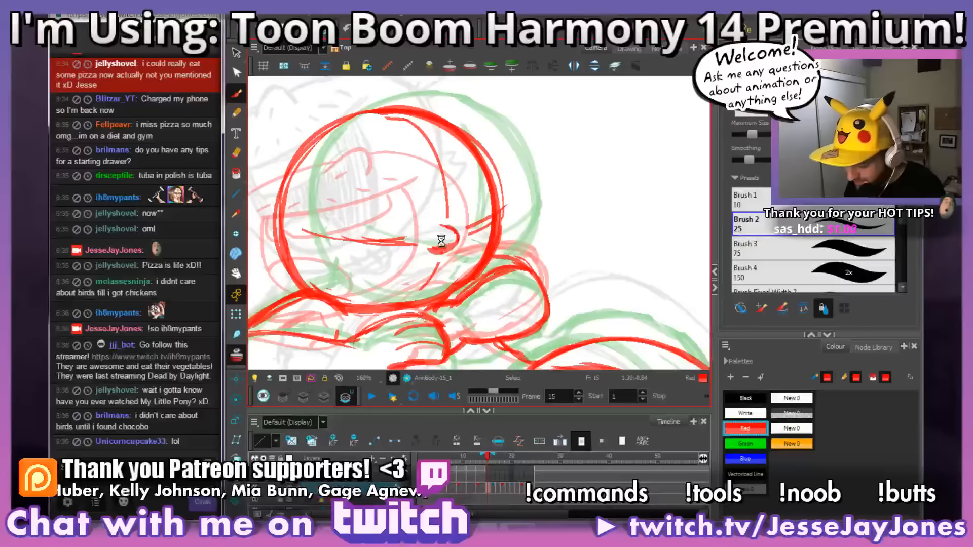
{"action": "mouse_move", "coordinate": [495, 224]}
{"action": "left_mouse_down"}
{"action": "mouse_move", "coordinate": [471, 247]}
{"action": "mouse_move", "coordinate": [513, 233]}
{"action": "mouse_move", "coordinate": [494, 233]}
{"action": "left_mouse_up"}
Step: Examine the new nose on frame 15 against the whole head and body
{"action": "key", "text": "space"}
{"action": "left_click_drag", "start_coordinate": [458, 270], "coordinate": [495, 277]}
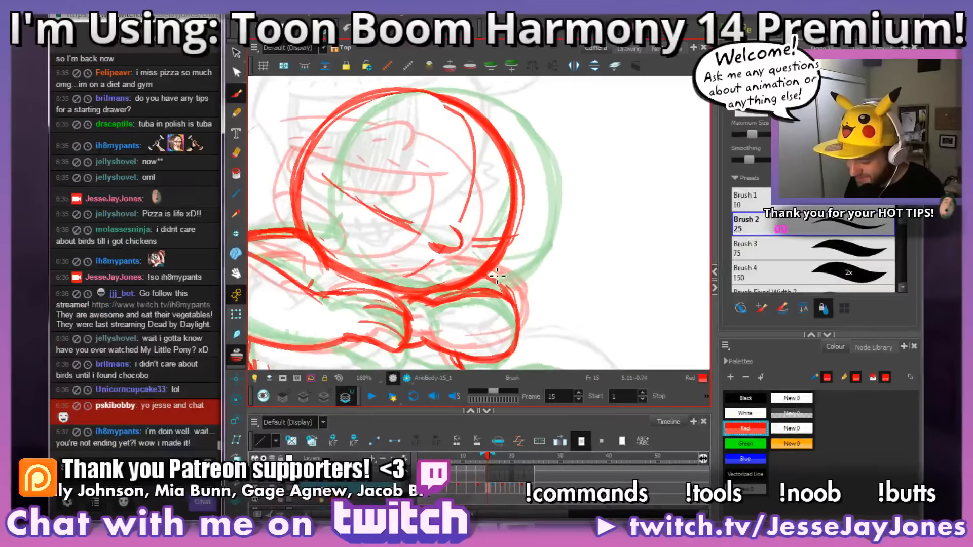
{"action": "key", "text": "1"}
{"action": "key", "text": "1"}
{"action": "key", "text": "1"}
{"action": "key", "text": "1"}
{"action": "key", "text": "2"}
{"action": "key", "text": "2"}
{"action": "key", "text": "2"}
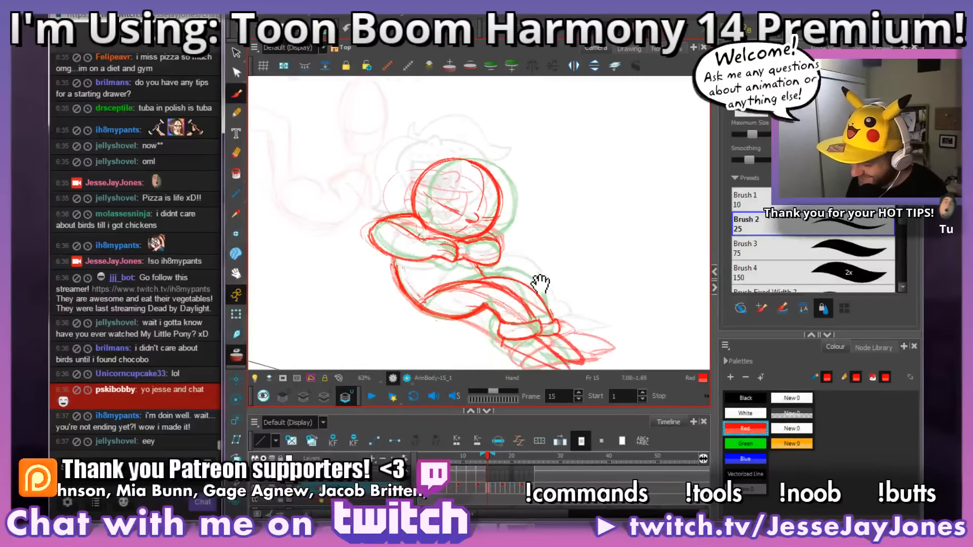
{"action": "key", "text": "ctrl+alt"}
{"action": "left_click_drag", "start_coordinate": [567, 269], "coordinate": [580, 257]}
{"action": "key", "text": "space"}
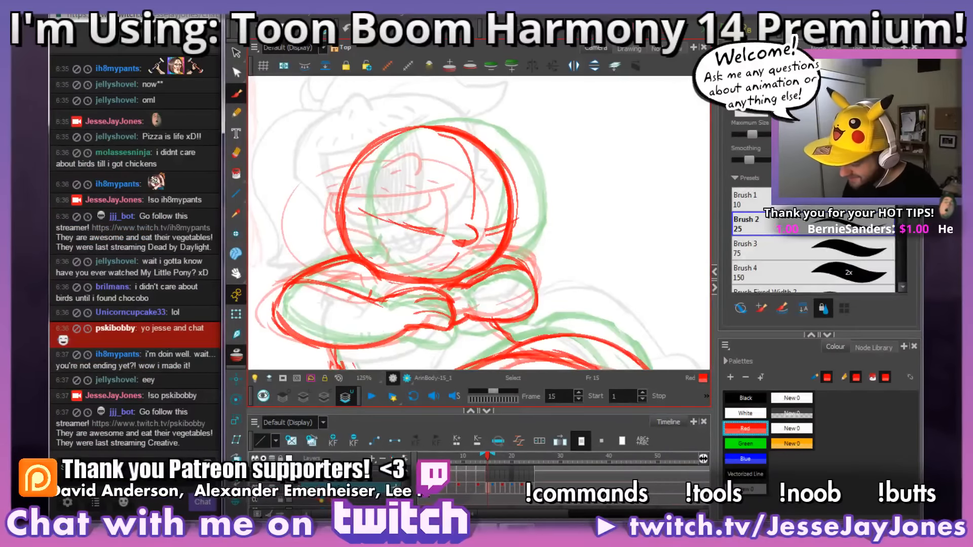
{"action": "scroll", "coordinate": [510, 304], "scroll_direction": "up", "scroll_amount": 5}
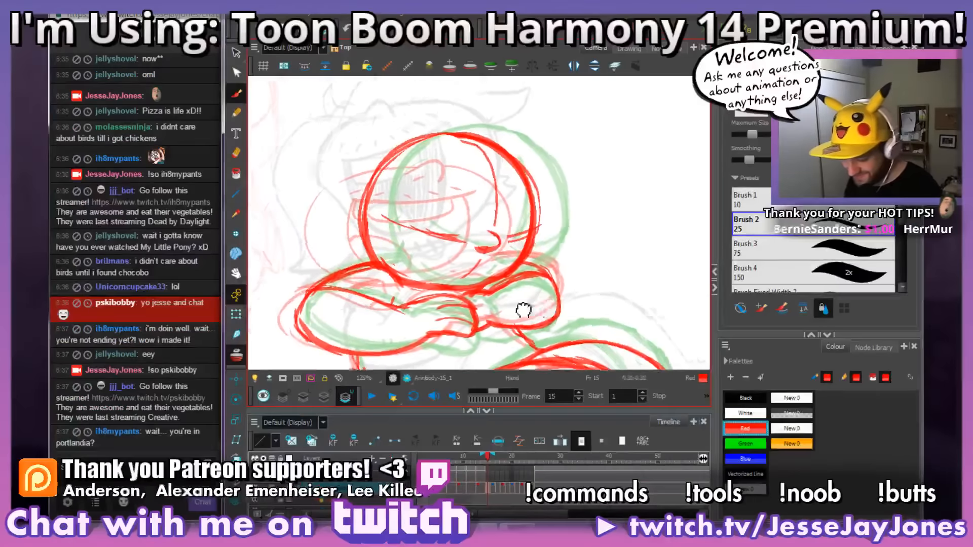
{"action": "scroll", "coordinate": [511, 304], "scroll_direction": "down", "scroll_amount": 4}
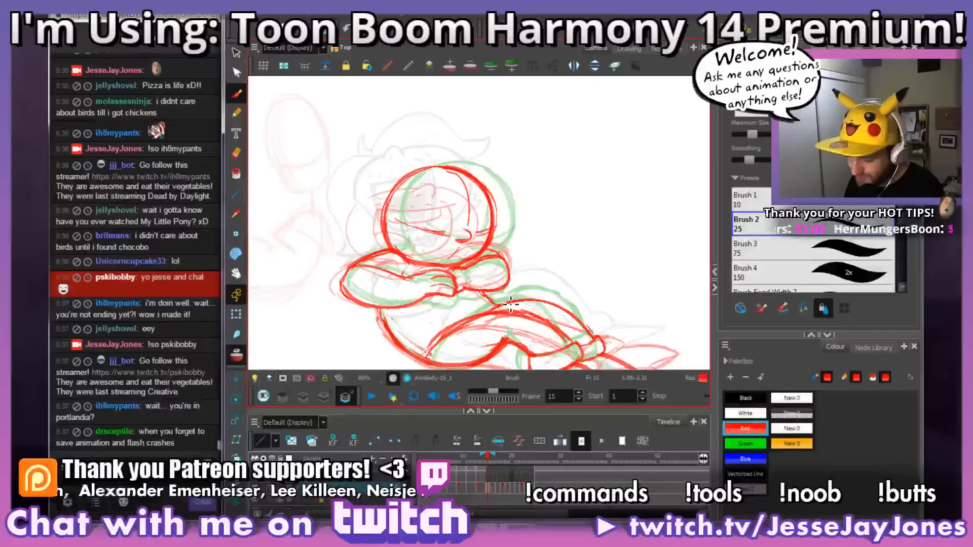
Step: Flip back and forth through frames 14 to 17 to check how the nose moves, ending on frame 16
{"action": "key", "text": "comma"}
{"action": "key", "text": "period"}
{"action": "key", "text": "period"}
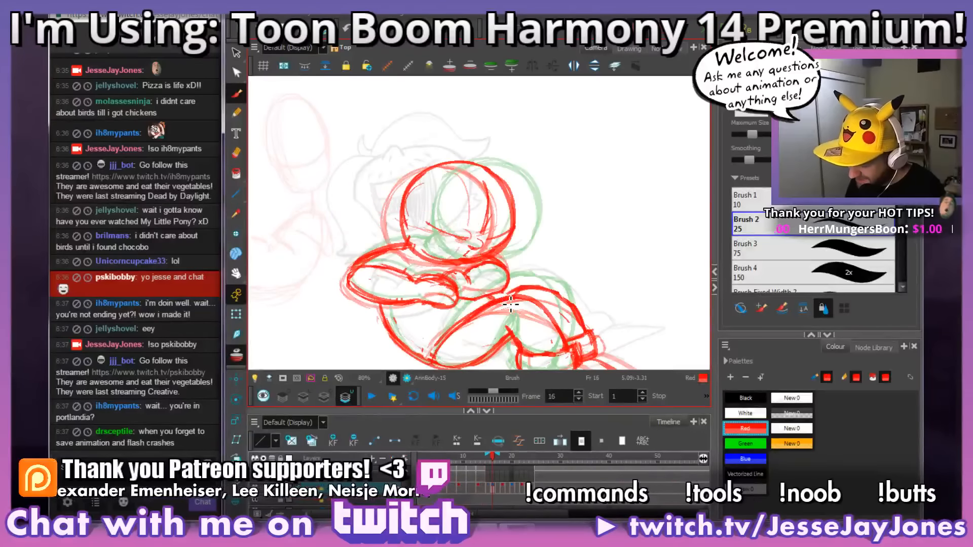
{"action": "key", "text": "period"}
{"action": "key", "text": "comma"}
{"action": "key", "text": "comma"}
{"action": "key", "text": "comma"}
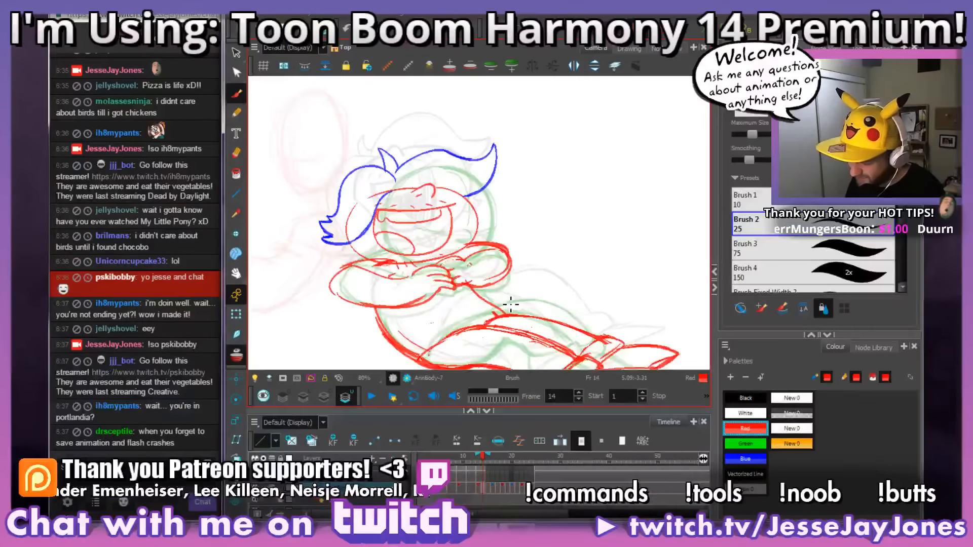
{"action": "key", "text": "period"}
{"action": "key", "text": "comma"}
{"action": "key", "text": "period"}
{"action": "key", "text": "period"}
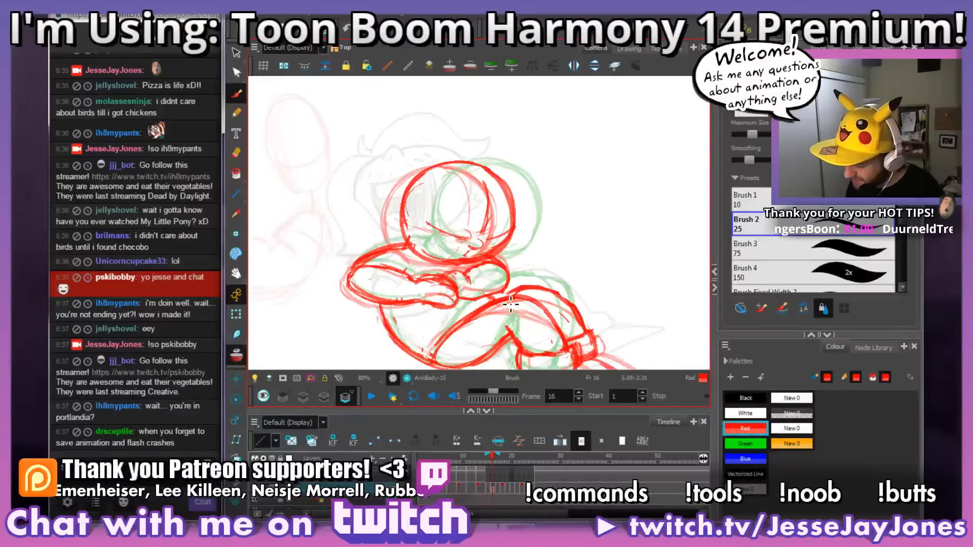
Step: Select the small red nose on frame 16 with the Select tool and check where it sits on the guidelines
{"action": "left_click", "coordinate": [238, 71]}
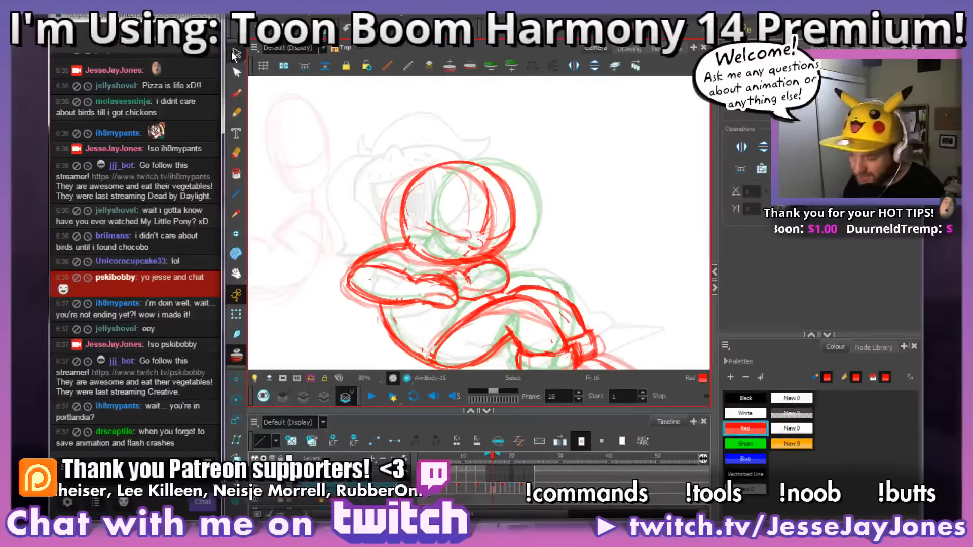
{"action": "scroll", "coordinate": [499, 248], "scroll_direction": "up", "scroll_amount": 3}
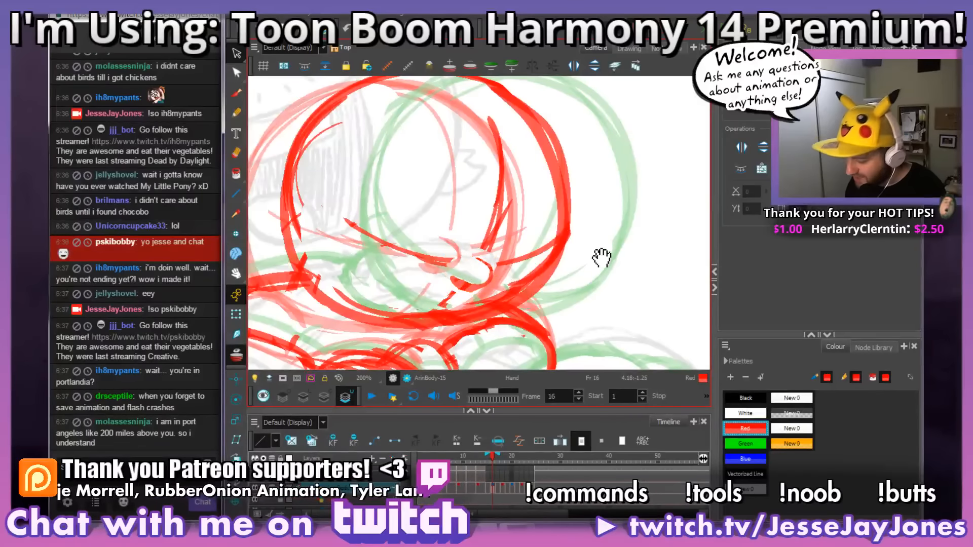
{"action": "scroll", "coordinate": [603, 256], "scroll_direction": "down", "scroll_amount": 4}
{"action": "scroll", "coordinate": [568, 269], "scroll_direction": "up", "scroll_amount": 2}
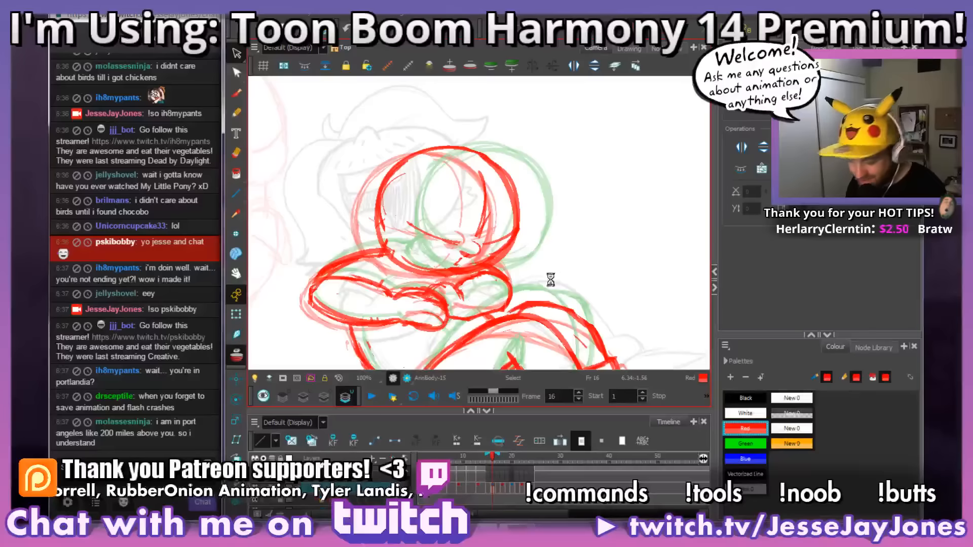
{"action": "scroll", "coordinate": [552, 276], "scroll_direction": "up", "scroll_amount": 2}
{"action": "scroll", "coordinate": [563, 259], "scroll_direction": "up", "scroll_amount": 3}
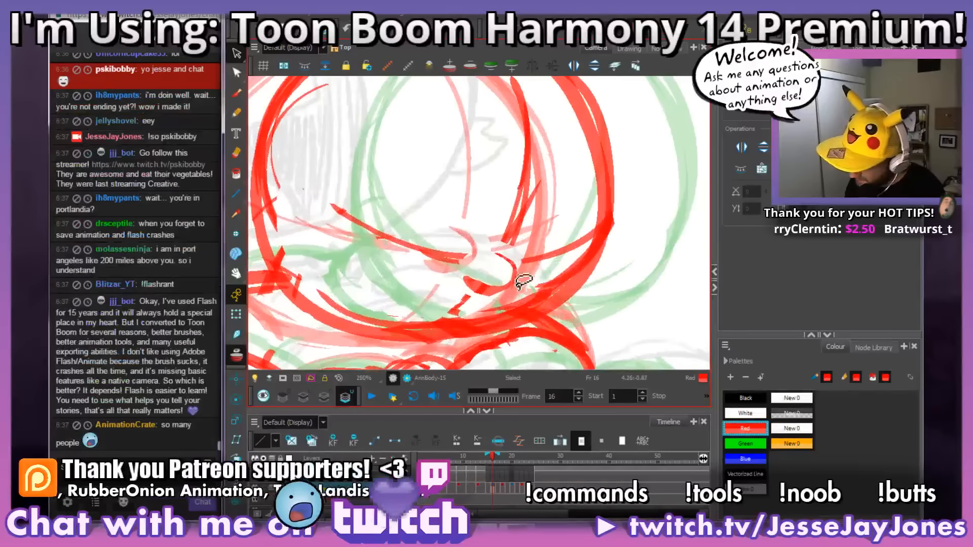
{"action": "left_click", "coordinate": [515, 278]}
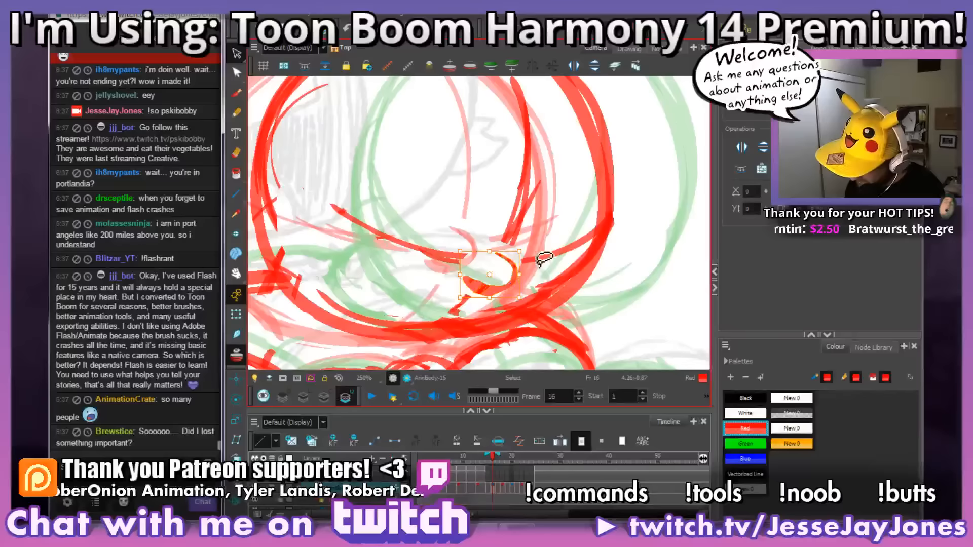
{"action": "scroll", "coordinate": [582, 243], "scroll_direction": "down", "scroll_amount": 3}
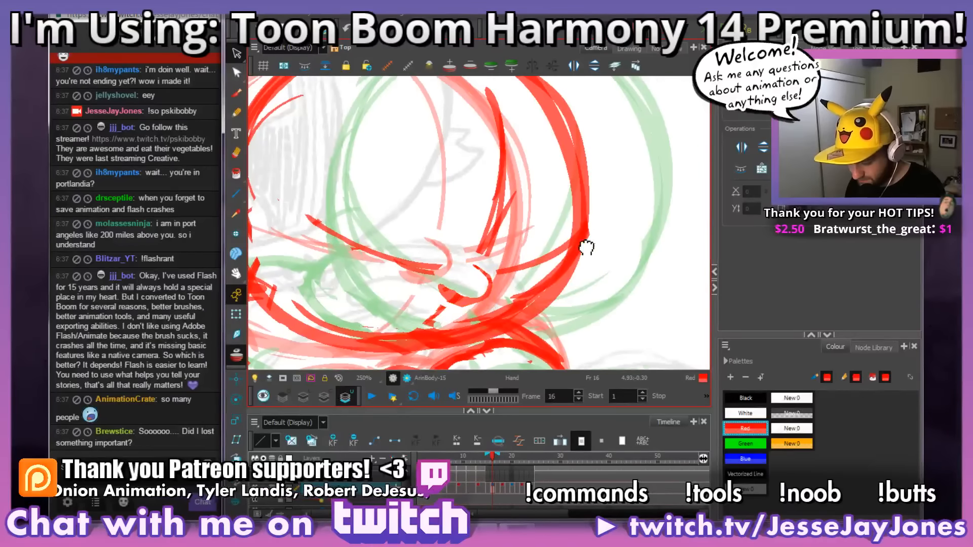
Step: Examine the nose placement on frame 16 against the whole head and the crossed arms
{"action": "scroll", "coordinate": [556, 245], "scroll_direction": "down", "scroll_amount": 1}
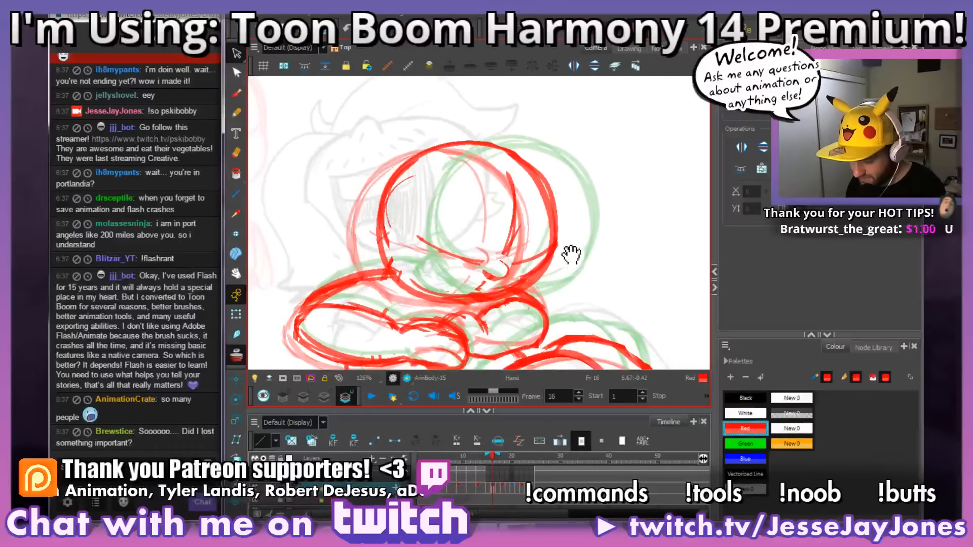
{"action": "scroll", "coordinate": [560, 258], "scroll_direction": "up", "scroll_amount": 1}
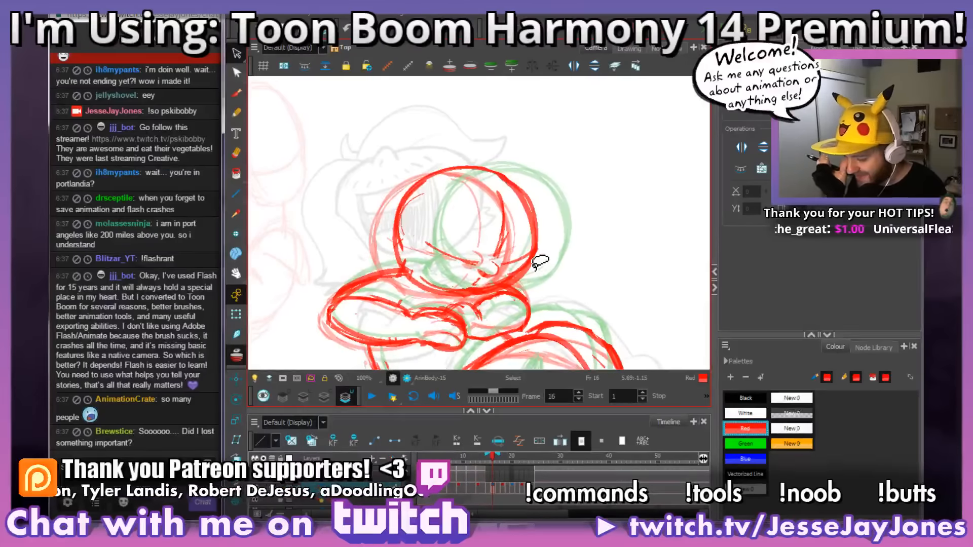
{"action": "scroll", "coordinate": [522, 282], "scroll_direction": "up", "scroll_amount": 2}
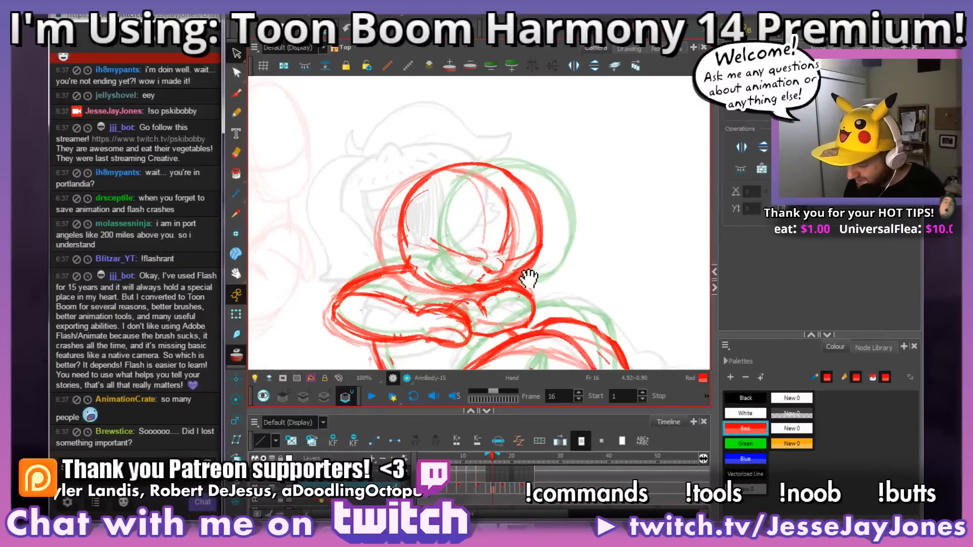
{"action": "scroll", "coordinate": [567, 264], "scroll_direction": "down", "scroll_amount": 2}
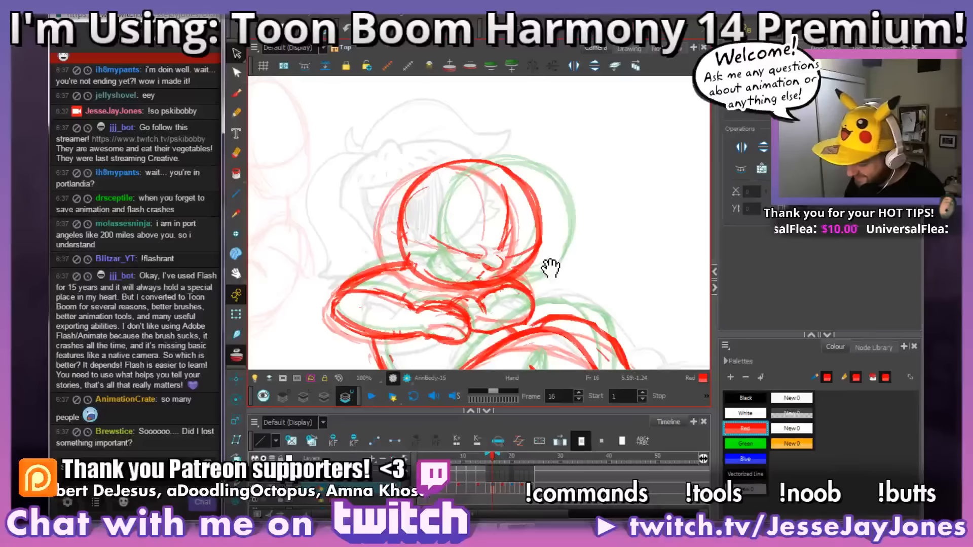
{"action": "mouse_move", "coordinate": [563, 262]}
{"action": "left_mouse_down"}
{"action": "mouse_move", "coordinate": [529, 270]}
{"action": "mouse_move", "coordinate": [555, 271]}
{"action": "left_mouse_up"}
{"action": "scroll", "coordinate": [538, 259], "scroll_direction": "up", "scroll_amount": 3}
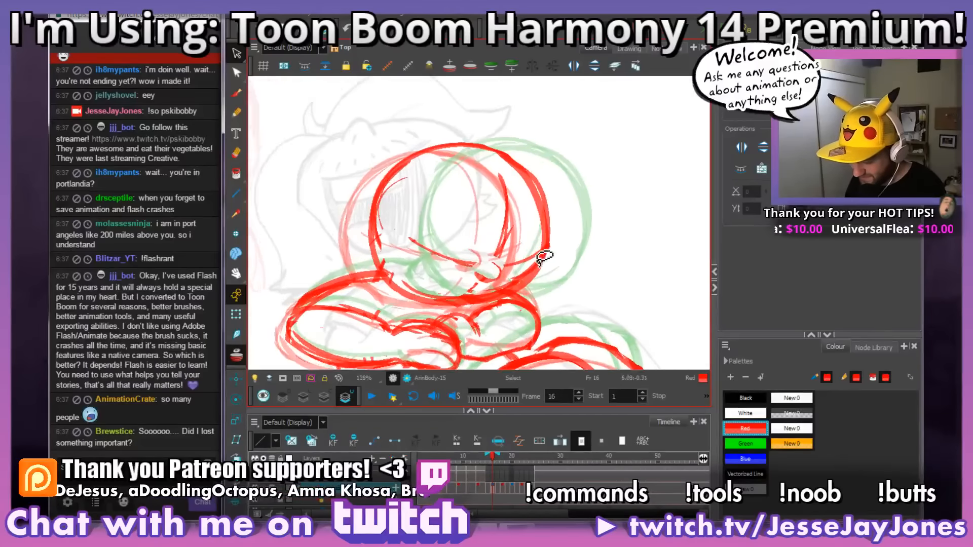
{"action": "scroll", "coordinate": [555, 256], "scroll_direction": "down", "scroll_amount": 1}
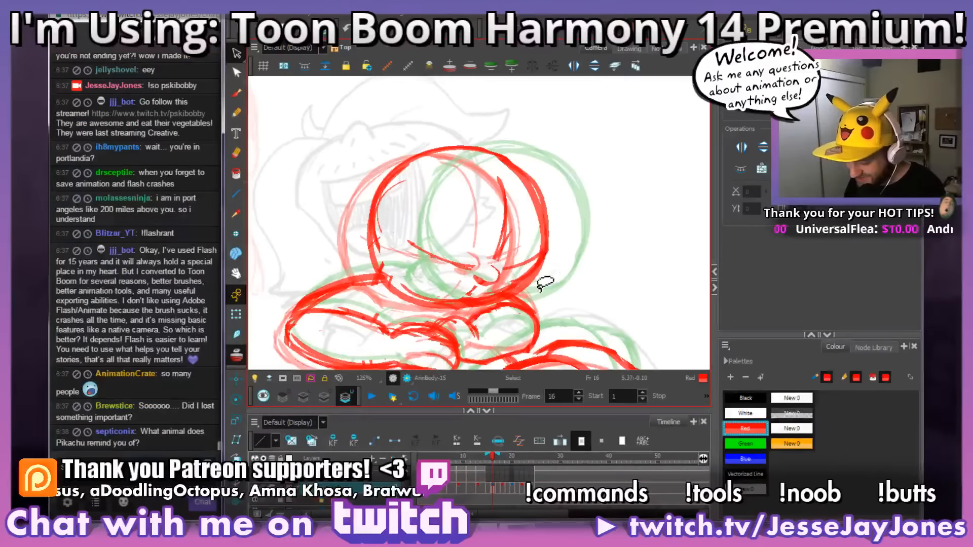
{"action": "scroll", "coordinate": [546, 278], "scroll_direction": "down", "scroll_amount": 1}
Step: Flip back and forth through frames 13 to 19 to compare the nose and head positions, ending on frame 16
{"action": "key", "text": "comma"}
{"action": "key", "text": "comma"}
{"action": "key", "text": "comma"}
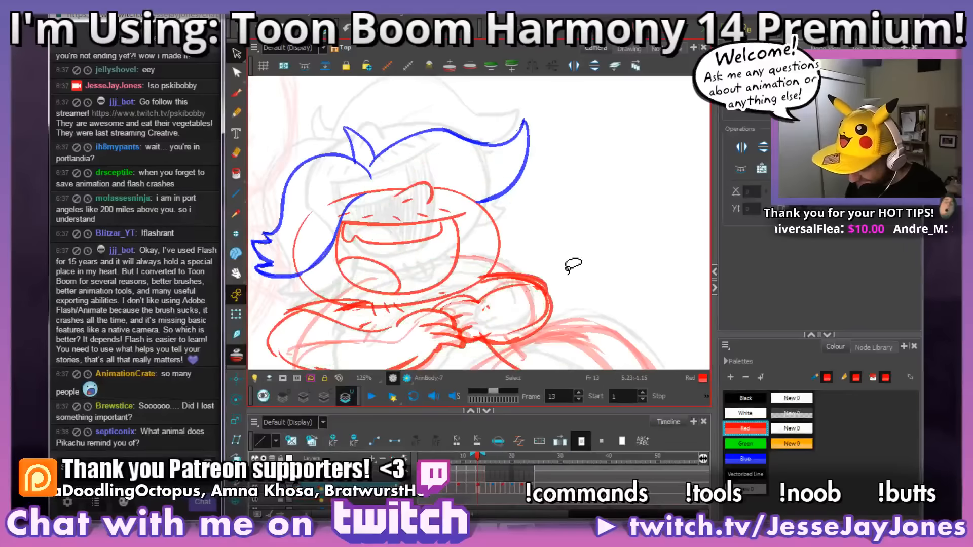
{"action": "key", "text": "period"}
{"action": "key", "text": "period"}
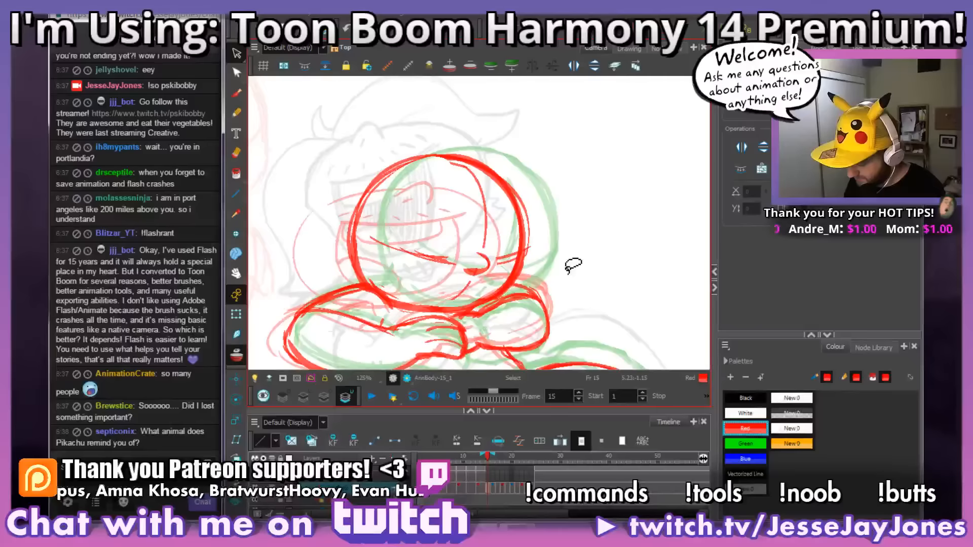
{"action": "key", "text": "period"}
{"action": "key", "text": "comma"}
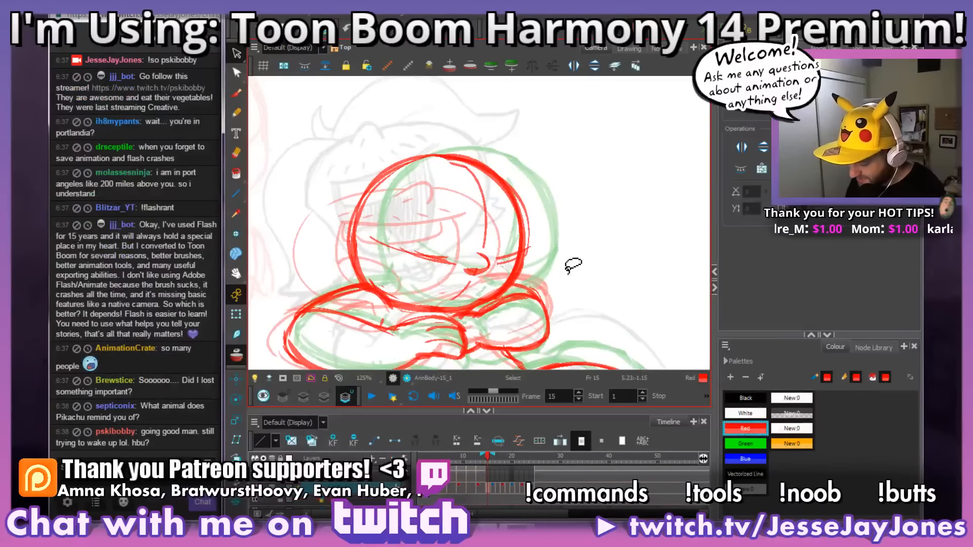
{"action": "left_click_drag", "start_coordinate": [532, 304], "coordinate": [544, 309]}
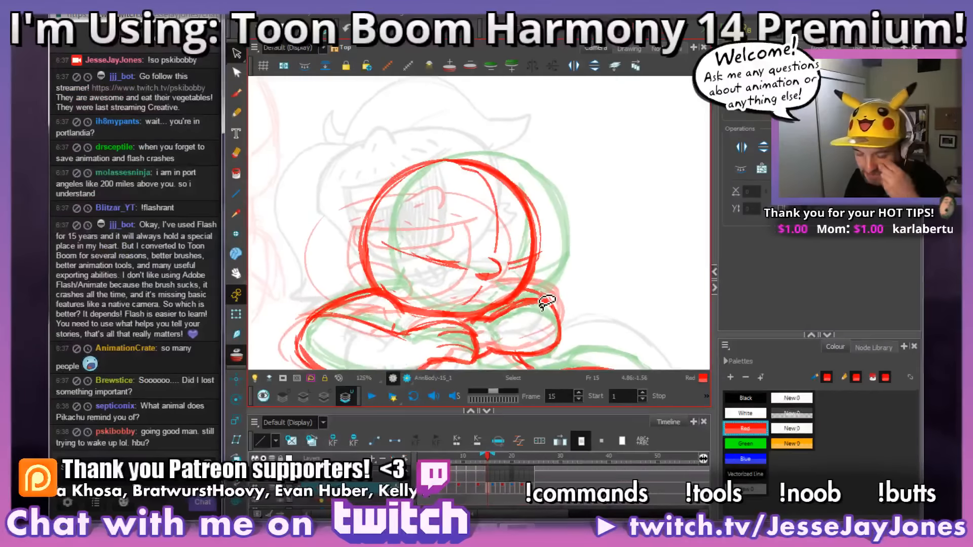
{"action": "key", "text": "comma"}
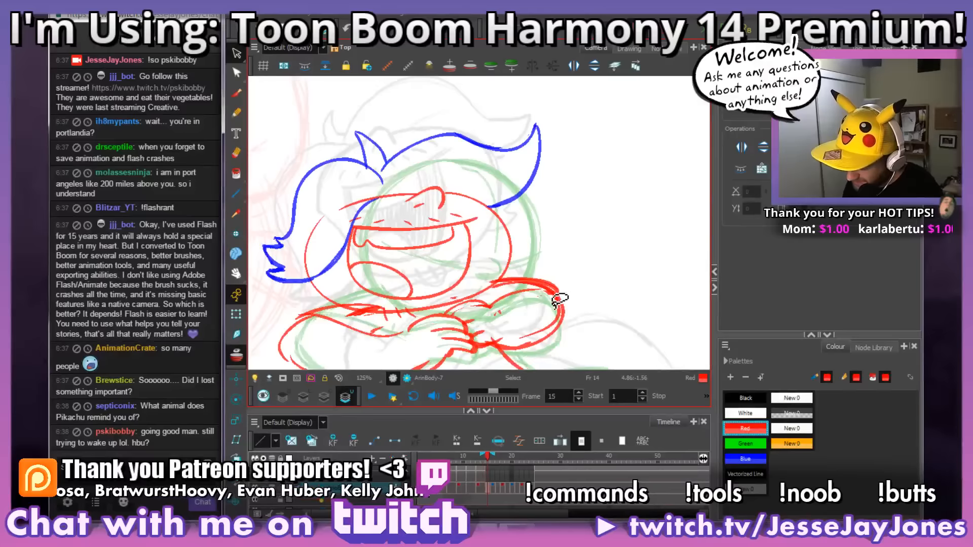
{"action": "key", "text": "period"}
{"action": "key", "text": "period"}
{"action": "key", "text": "period"}
{"action": "key", "text": "period"}
{"action": "key", "text": "period"}
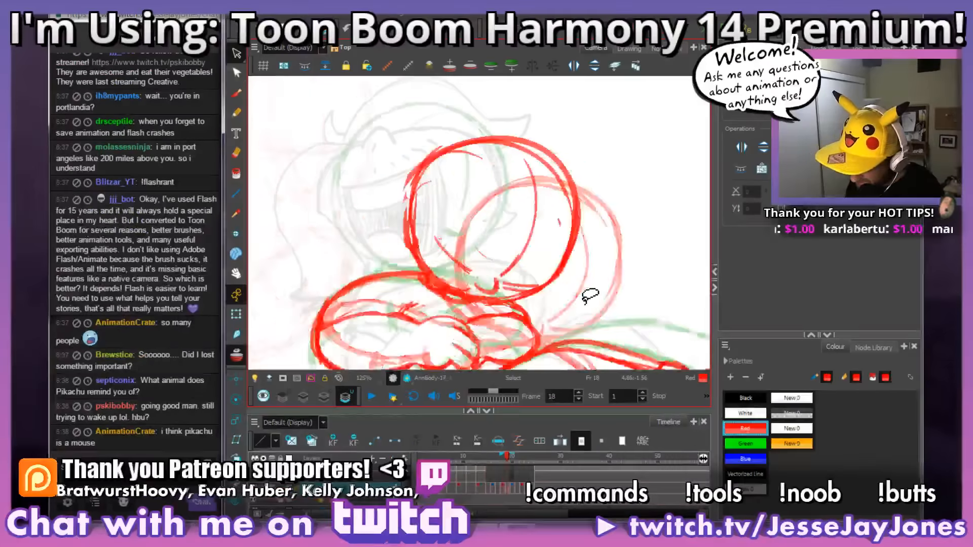
{"action": "key", "text": "comma"}
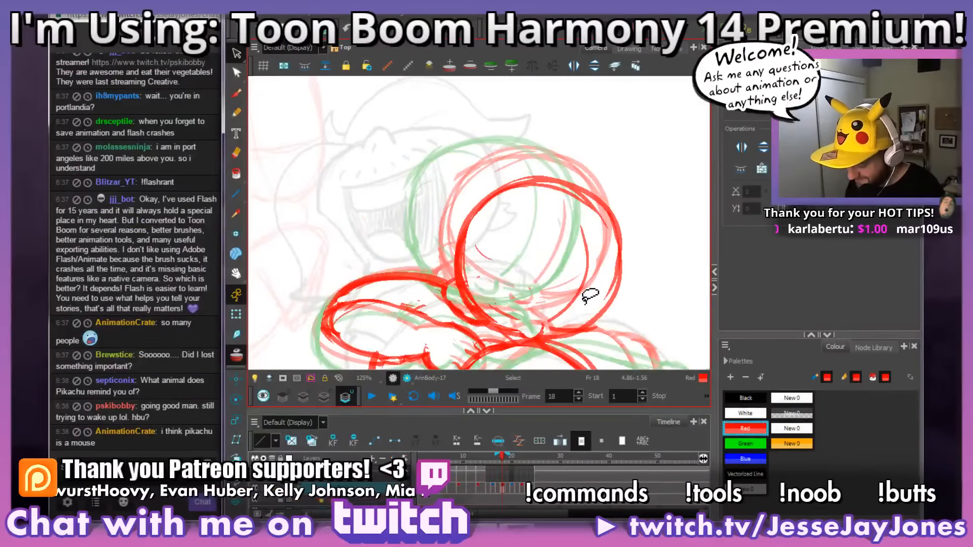
{"action": "key", "text": "comma"}
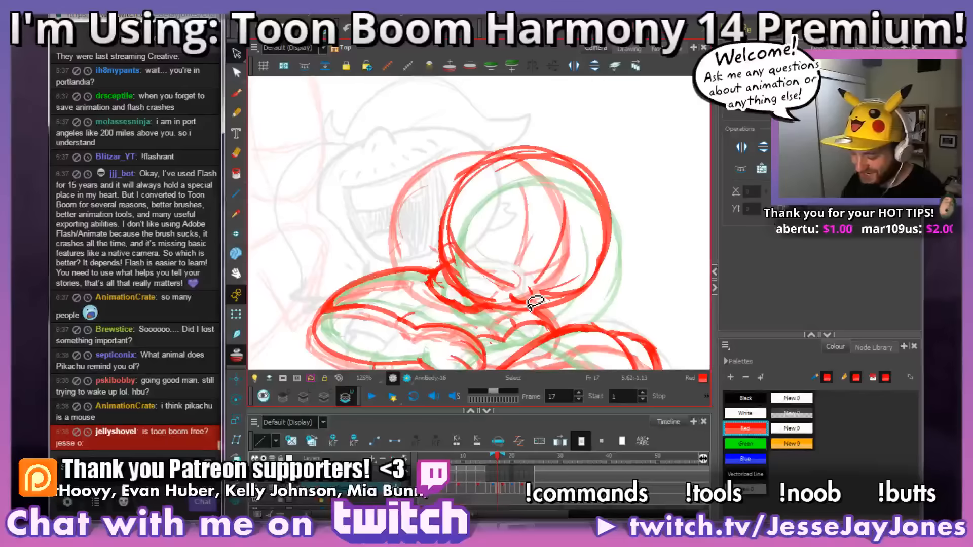
{"action": "key", "text": "comma"}
{"action": "key", "text": "comma"}
{"action": "key", "text": "period"}
{"action": "key", "text": "period"}
{"action": "key", "text": "period"}
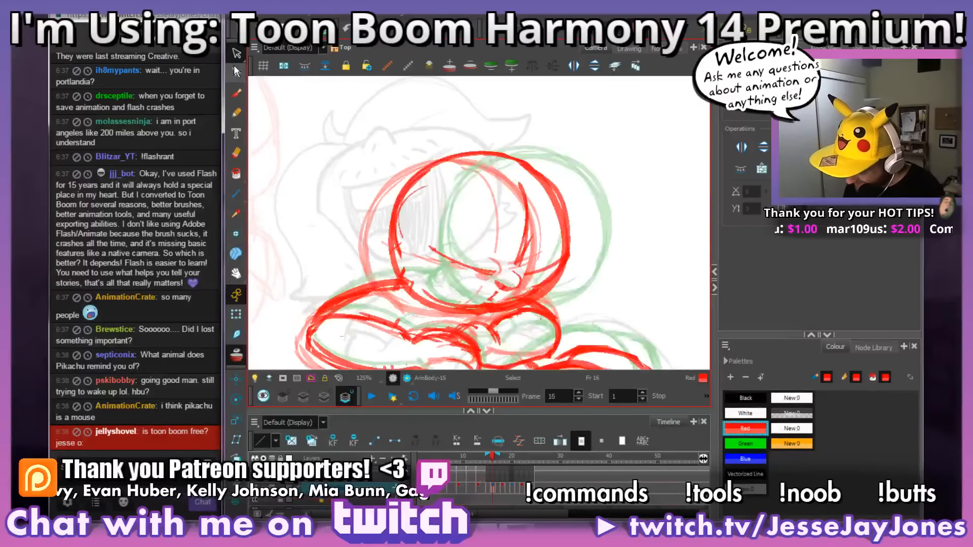
Step: Compare the head on frame 18 with those on frames 19 and 20, ending on frame 19
{"action": "key", "text": "space"}
{"action": "left_click_drag", "start_coordinate": [624, 333], "coordinate": [579, 298]}
{"action": "key", "text": "space"}
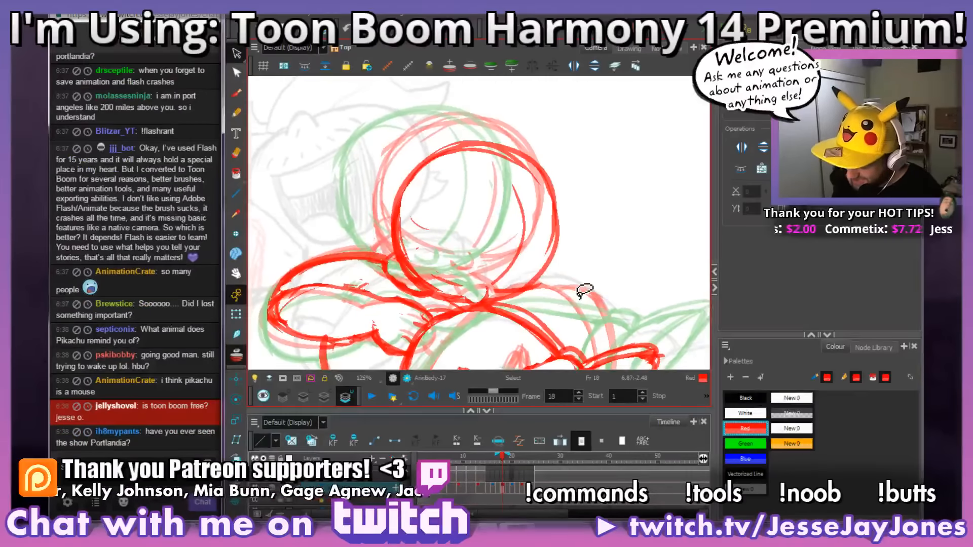
{"action": "left_click_drag", "start_coordinate": [489, 323], "coordinate": [503, 346]}
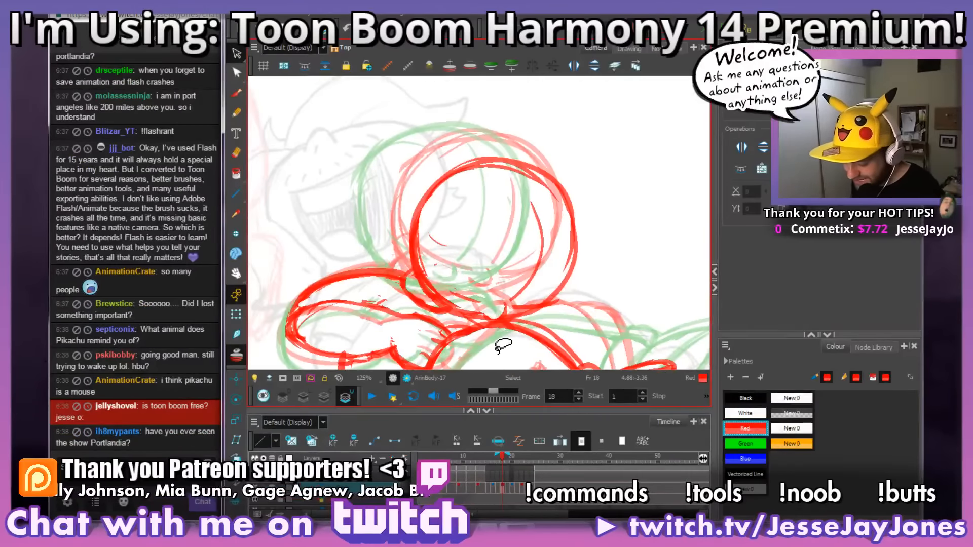
{"action": "key", "text": "period"}
{"action": "key", "text": "comma"}
{"action": "key", "text": "period"}
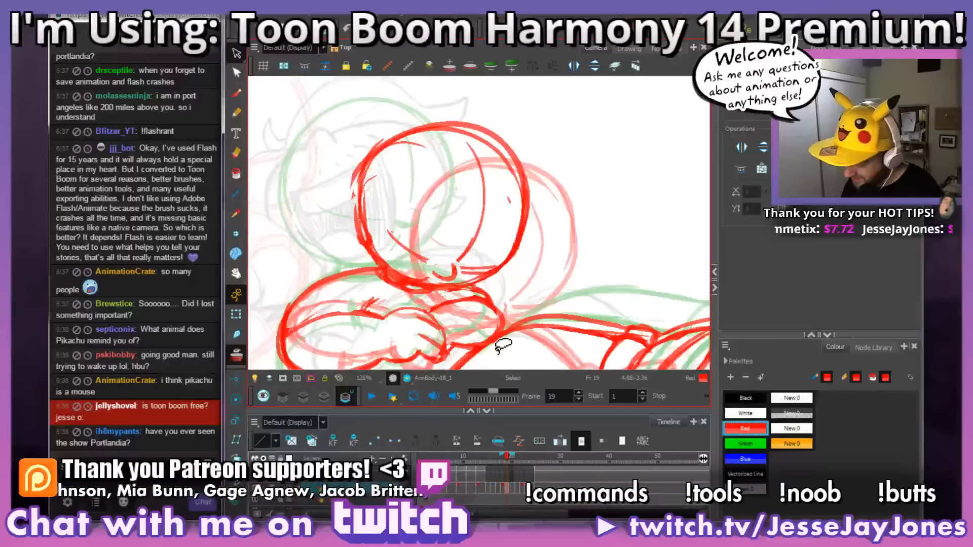
{"action": "key", "text": "period"}
{"action": "key", "text": "comma"}
Step: Move the small red nose on frame 19 slightly sideways onto the end of the head's vertical guideline
{"action": "key", "text": "2"}
{"action": "key", "text": "2"}
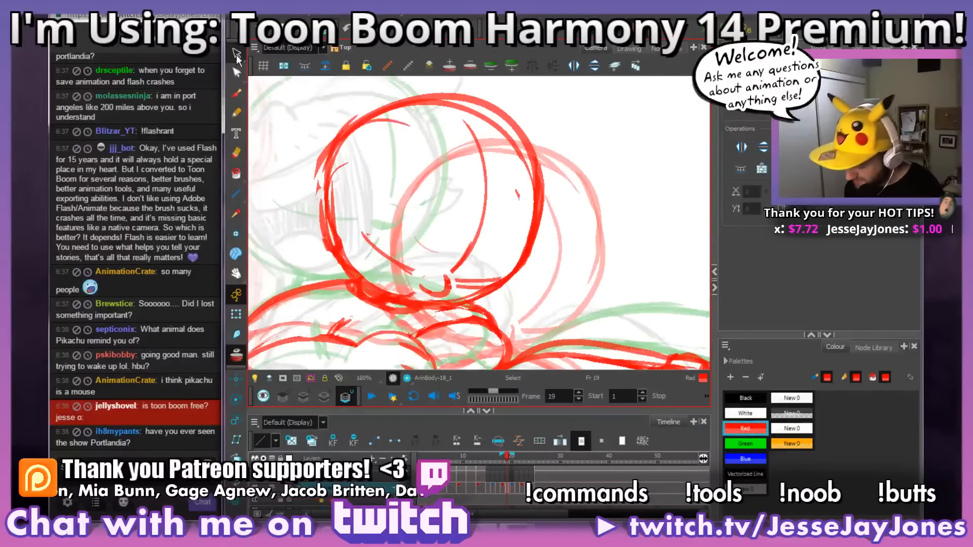
{"action": "key", "text": "space"}
{"action": "mouse_move", "coordinate": [455, 310]}
{"action": "left_mouse_down"}
{"action": "mouse_move", "coordinate": [463, 290]}
{"action": "mouse_move", "coordinate": [423, 286]}
{"action": "mouse_move", "coordinate": [461, 296]}
{"action": "mouse_move", "coordinate": [469, 253]}
{"action": "left_mouse_up"}
{"action": "left_click_drag", "start_coordinate": [462, 287], "coordinate": [469, 283]}
{"action": "left_click", "coordinate": [522, 245]}
{"action": "key", "text": "1"}
{"action": "key", "text": "1"}
{"action": "key", "text": "1"}
{"action": "key", "text": "1"}
{"action": "key", "text": "space"}
{"action": "left_click_drag", "start_coordinate": [542, 225], "coordinate": [550, 230]}
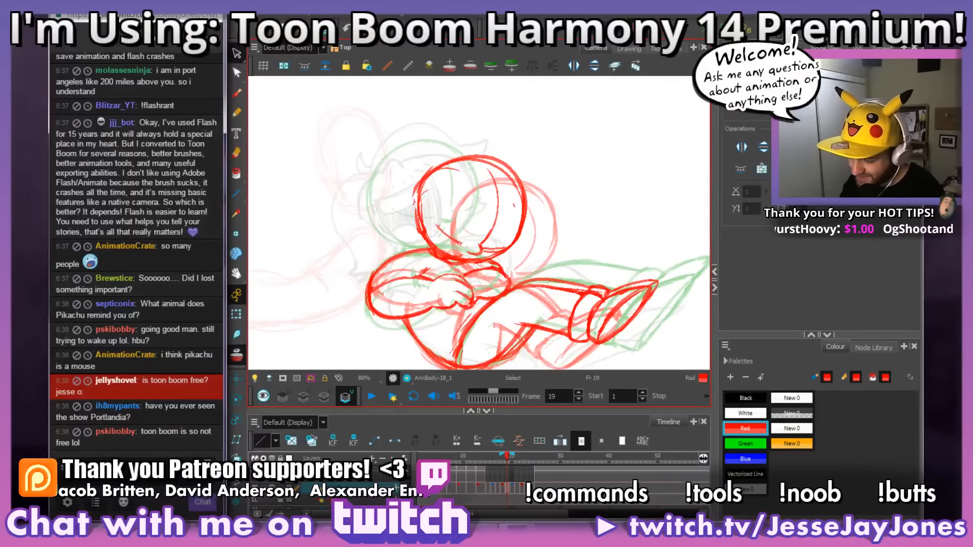
{"action": "key", "text": "2"}
{"action": "key", "text": "2"}
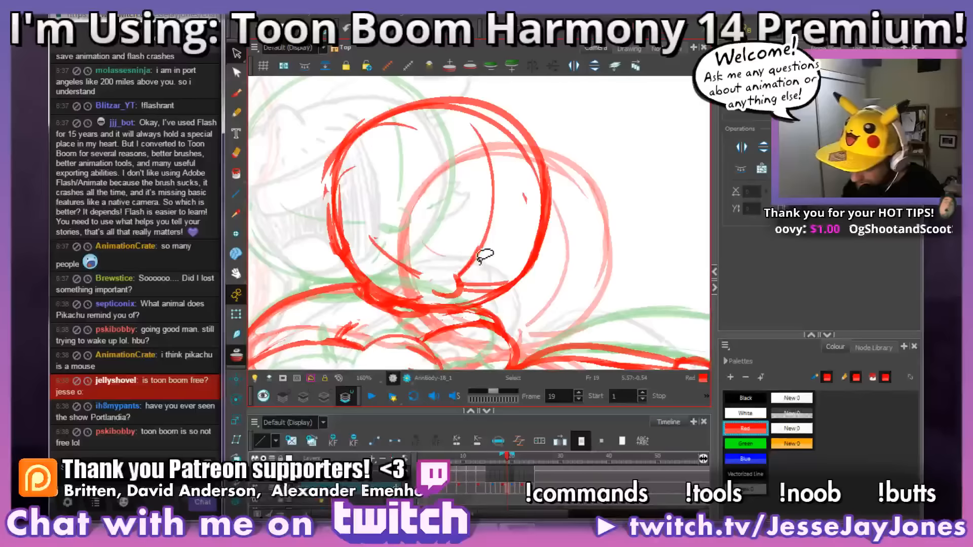
Step: Erase the bit of vertical guideline overlapping the nose on frame 19 and check the result on the whole head
{"action": "key", "text": "alt+b"}
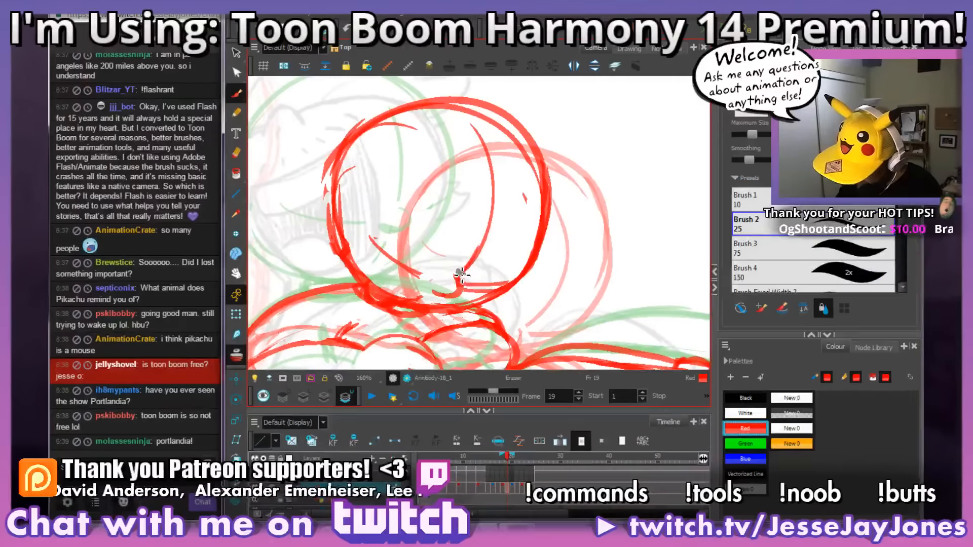
{"action": "left_click_drag", "start_coordinate": [463, 276], "coordinate": [461, 272]}
{"action": "key", "text": "1"}
{"action": "key", "text": "1"}
{"action": "key", "text": "1"}
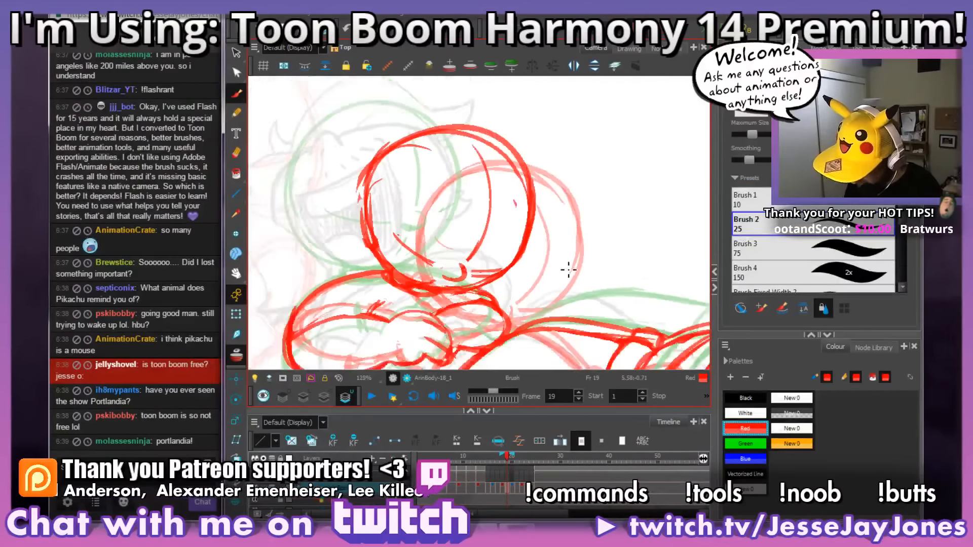
{"action": "key", "text": "space"}
{"action": "left_click_drag", "start_coordinate": [578, 258], "coordinate": [567, 269]}
{"action": "key", "text": "space"}
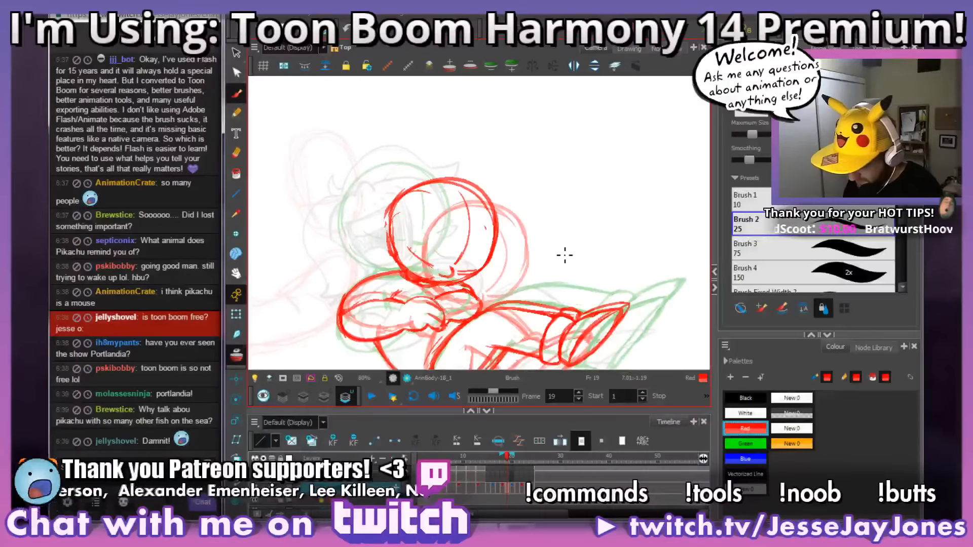
Step: Flip through frames 16 to 20 to check how the repositioned nose moves with the head, ending on frame 16
{"action": "key", "text": "period"}
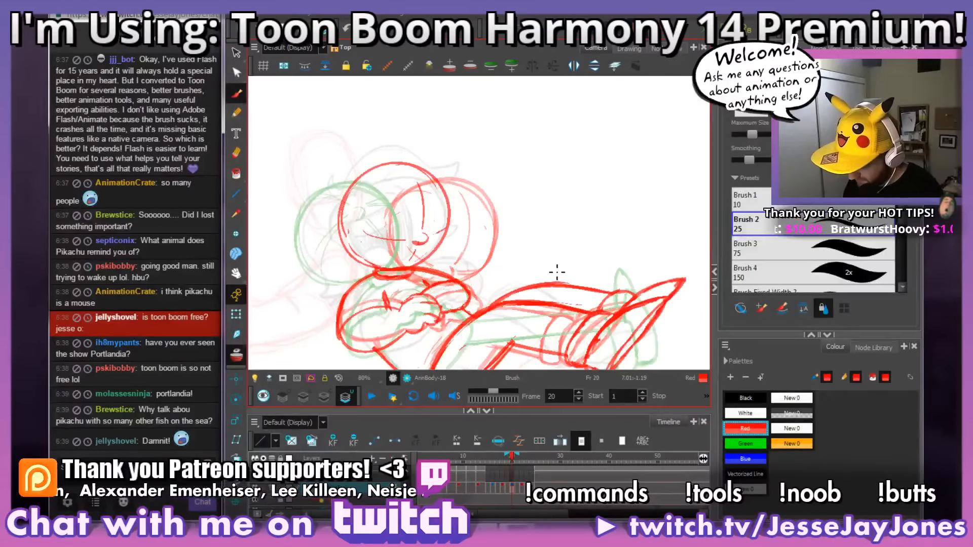
{"action": "key", "text": "period"}
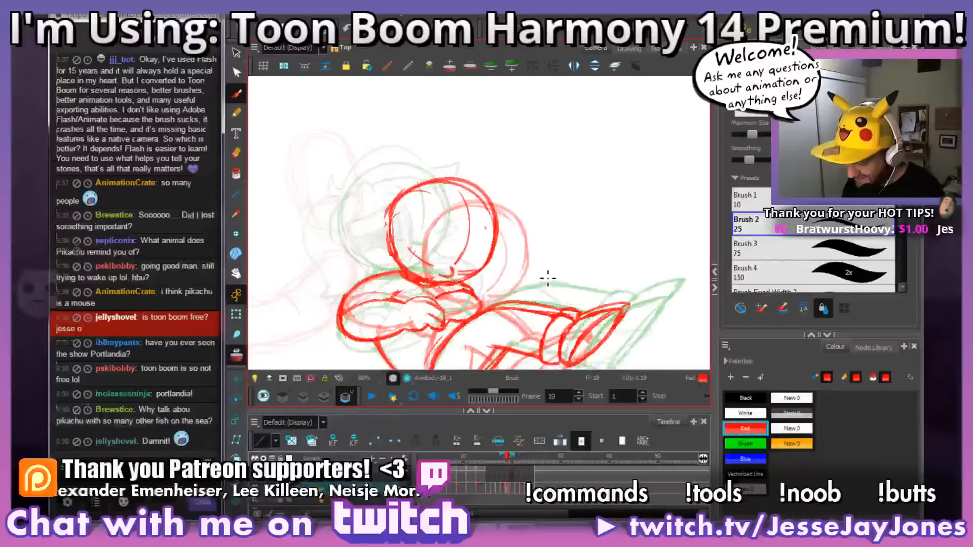
{"action": "key", "text": "comma"}
{"action": "key", "text": "comma"}
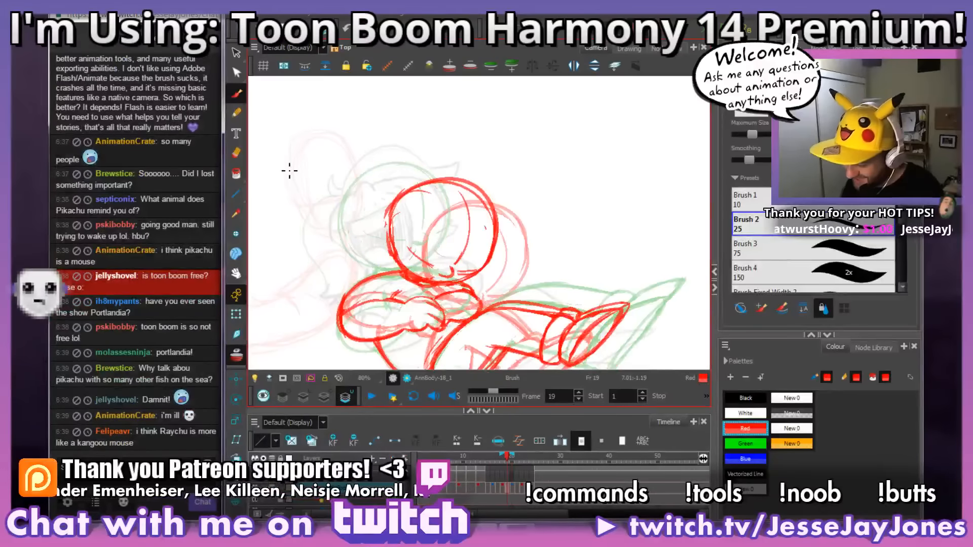
{"action": "key", "text": "comma"}
{"action": "key", "text": "comma"}
{"action": "key", "text": "comma"}
{"action": "key", "text": "comma"}
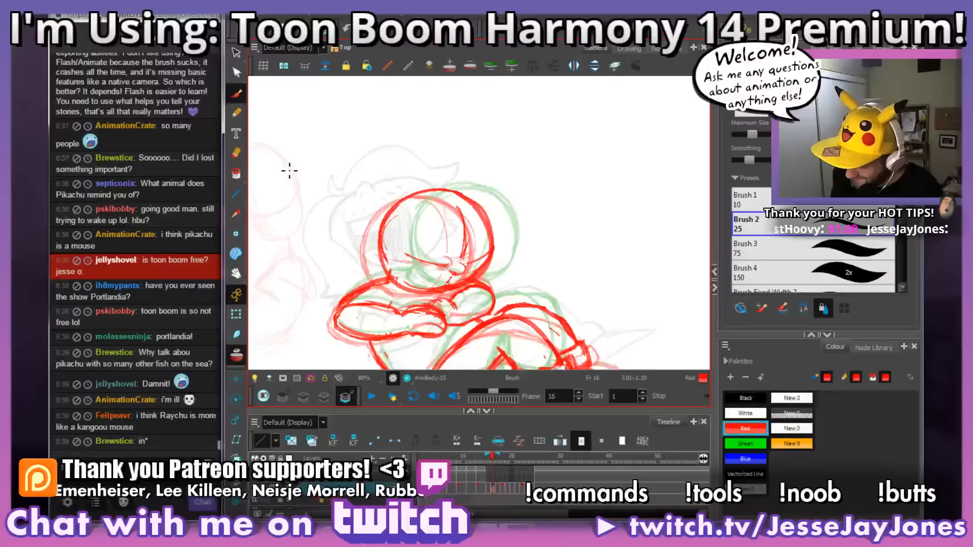
{"action": "key", "text": "period"}
{"action": "key", "text": "period"}
{"action": "key", "text": "period"}
Step: Flip through frames 15 to 20 to compare how the head and nose move between poses
{"action": "key", "text": "comma"}
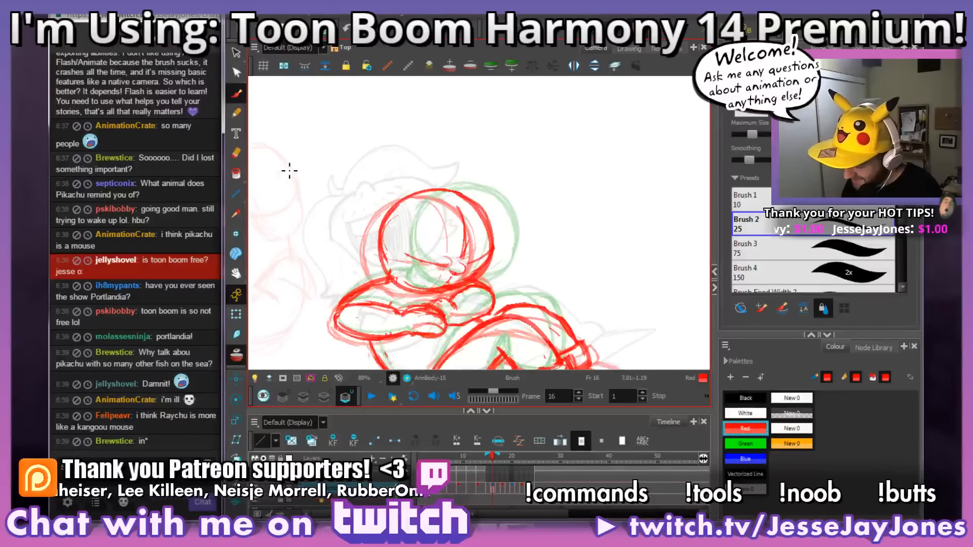
{"action": "key", "text": "comma"}
{"action": "key", "text": "period"}
{"action": "key", "text": "comma"}
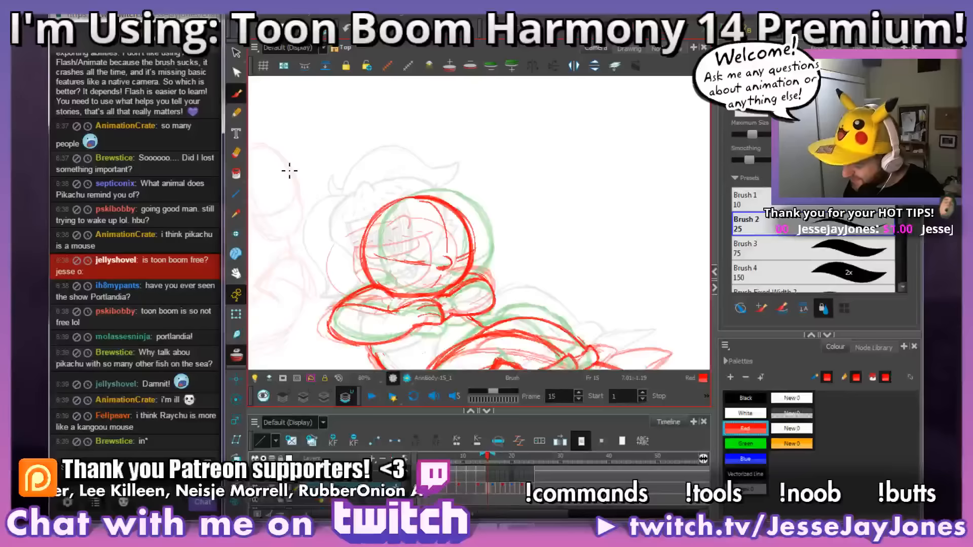
{"action": "key", "text": "period"}
{"action": "key", "text": "comma"}
{"action": "key", "text": "period"}
{"action": "key", "text": "period"}
{"action": "key", "text": "period"}
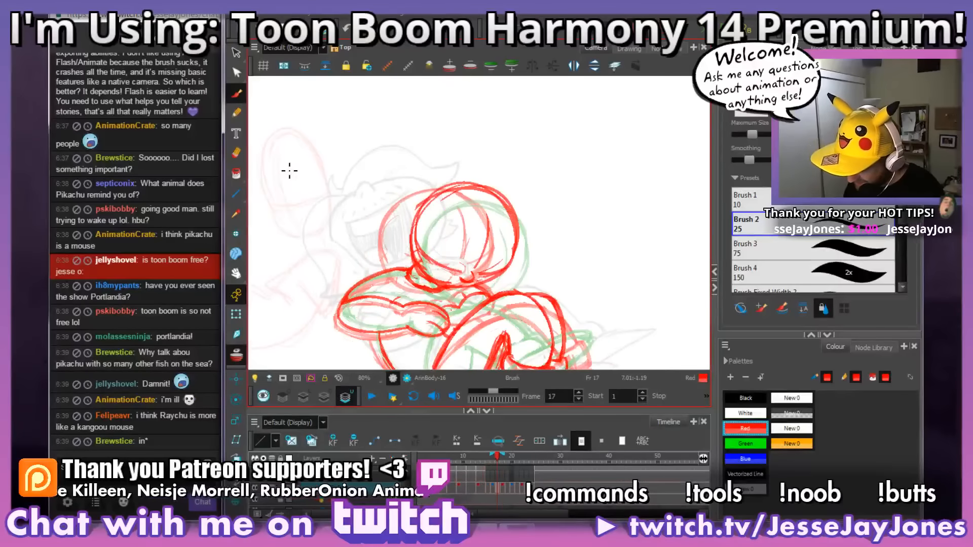
{"action": "key", "text": "comma"}
{"action": "key", "text": "period"}
{"action": "key", "text": "comma"}
Step: Activate the Select tool and compare the nose placement on frame 19 with frames 18 and 20, ending on frame 20
{"action": "key", "text": "period"}
{"action": "key", "text": "comma"}
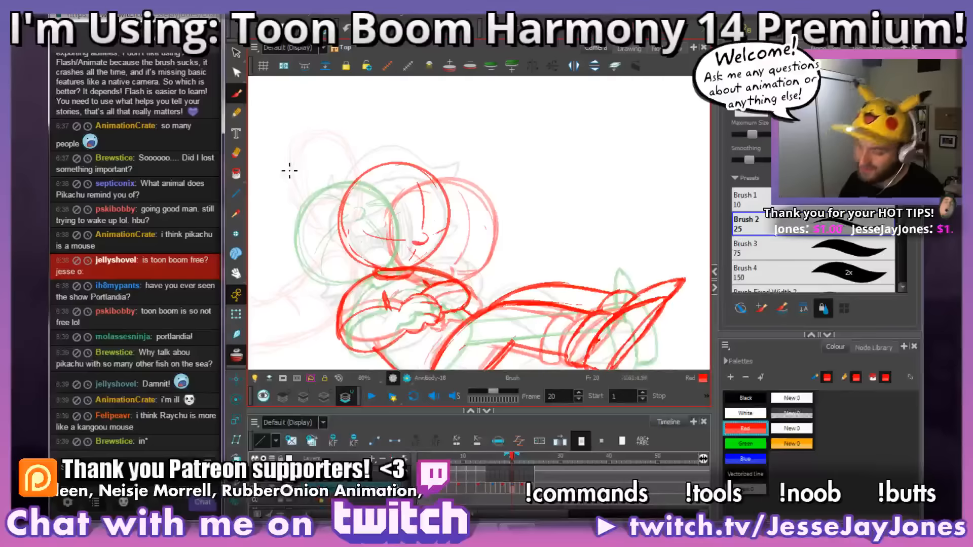
{"action": "key", "text": "alt+s"}
{"action": "key", "text": "period"}
{"action": "key", "text": "comma"}
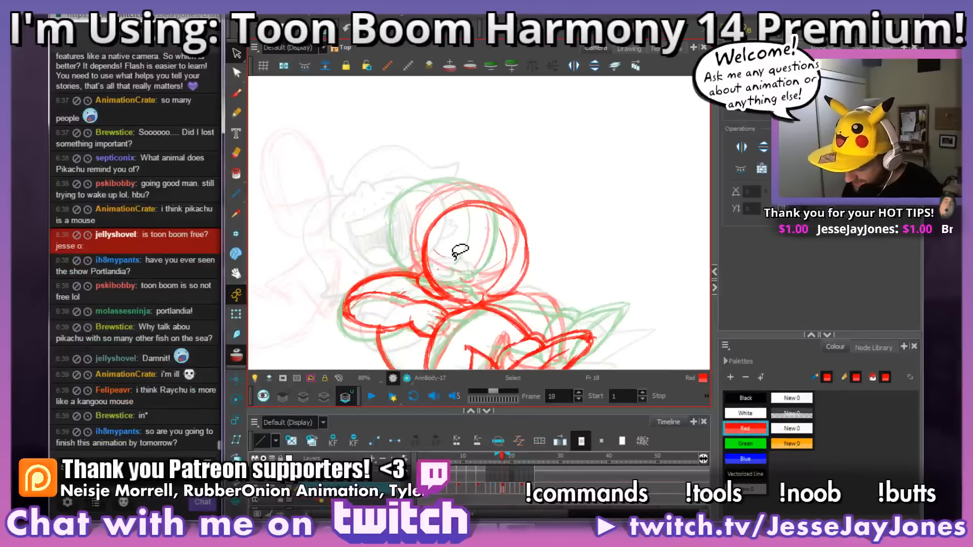
{"action": "key", "text": "period"}
{"action": "key", "text": "comma"}
{"action": "key", "text": "period"}
{"action": "key", "text": "comma"}
{"action": "key", "text": "period"}
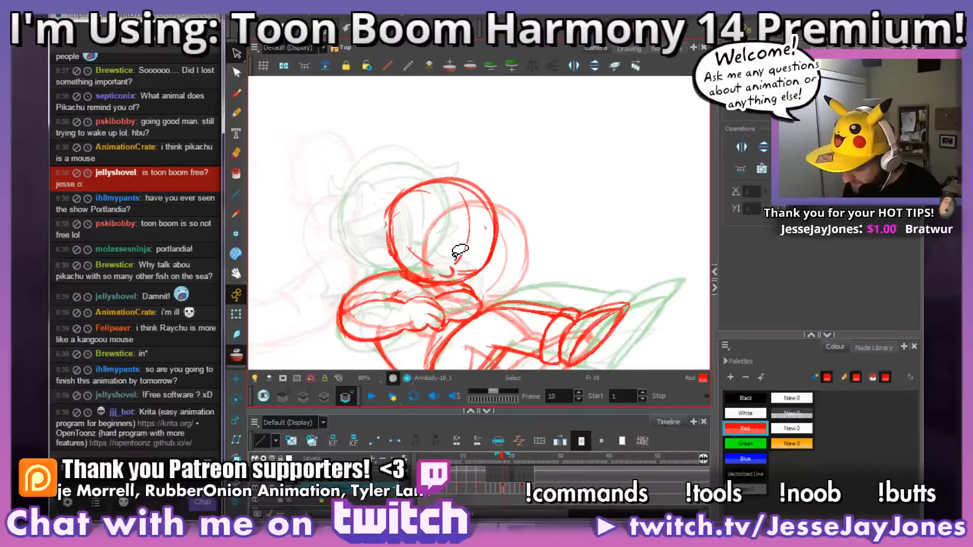
{"action": "key", "text": "period"}
{"action": "key", "text": "period"}
{"action": "key", "text": "comma"}
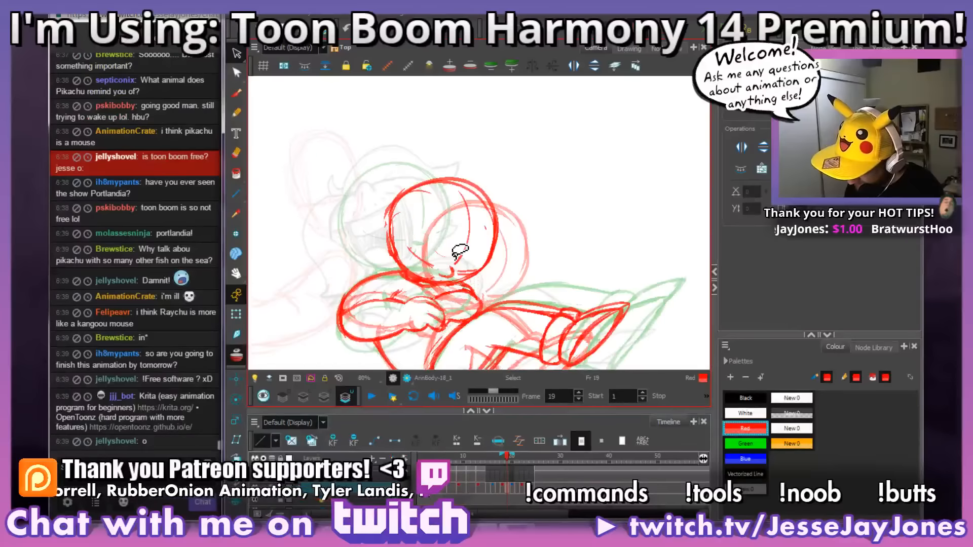
{"action": "key", "text": "period"}
{"action": "key", "text": "period"}
{"action": "key", "text": "comma"}
{"action": "key", "text": "comma"}
{"action": "key", "text": "period"}
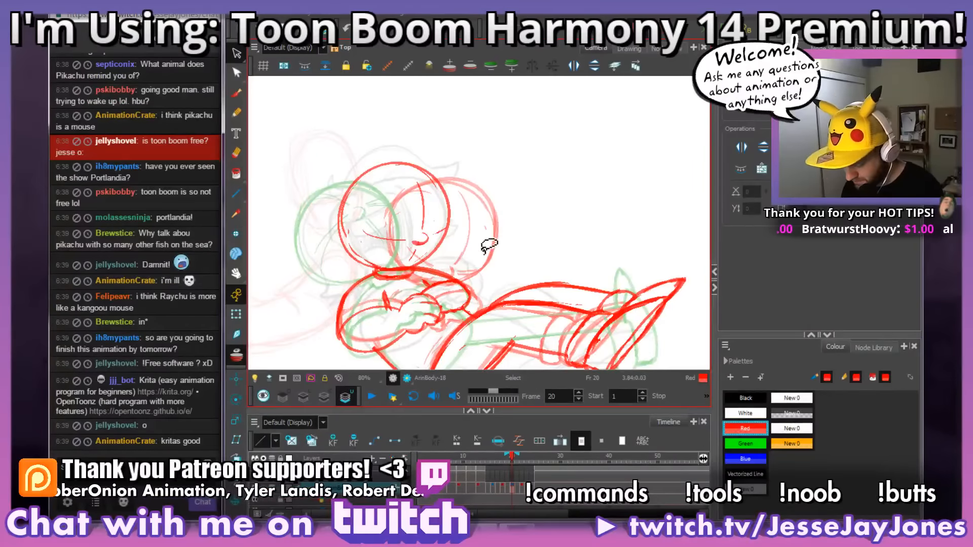
Step: Review the head turn across frames 14 to 22, ending on frame 19
{"action": "key", "text": "period"}
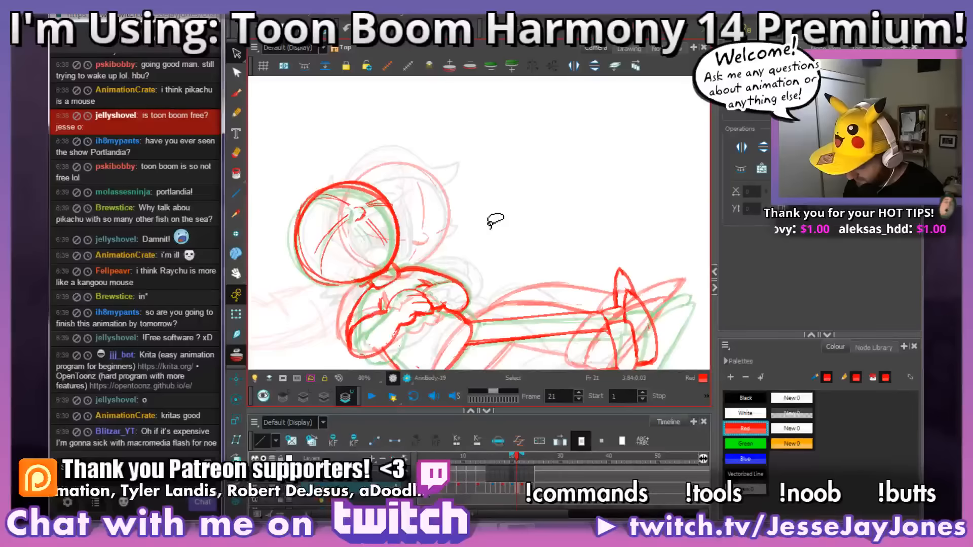
{"action": "key", "text": "period"}
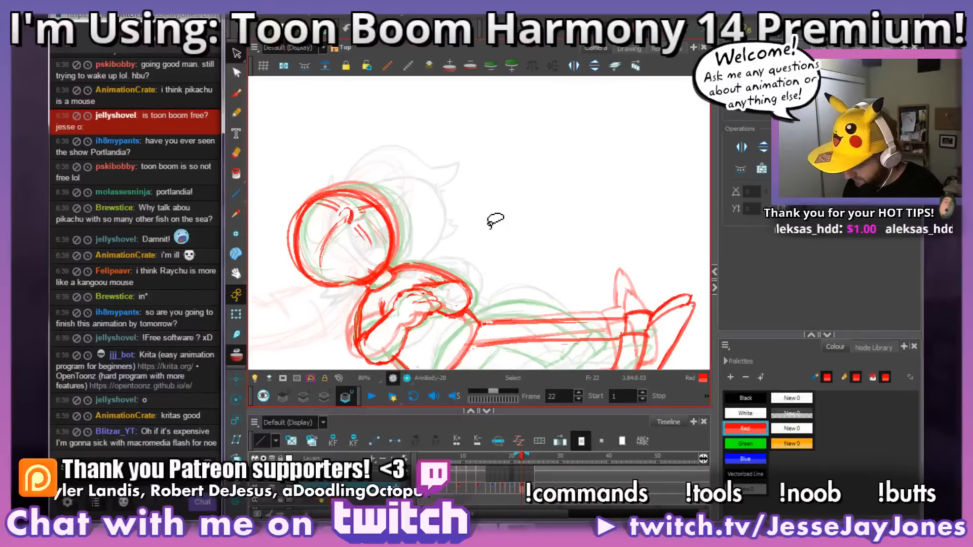
{"action": "key", "text": "comma"}
{"action": "key", "text": "comma"}
{"action": "key", "text": "comma"}
{"action": "key", "text": "comma"}
{"action": "key", "text": "comma"}
{"action": "key", "text": "comma"}
{"action": "key", "text": "comma"}
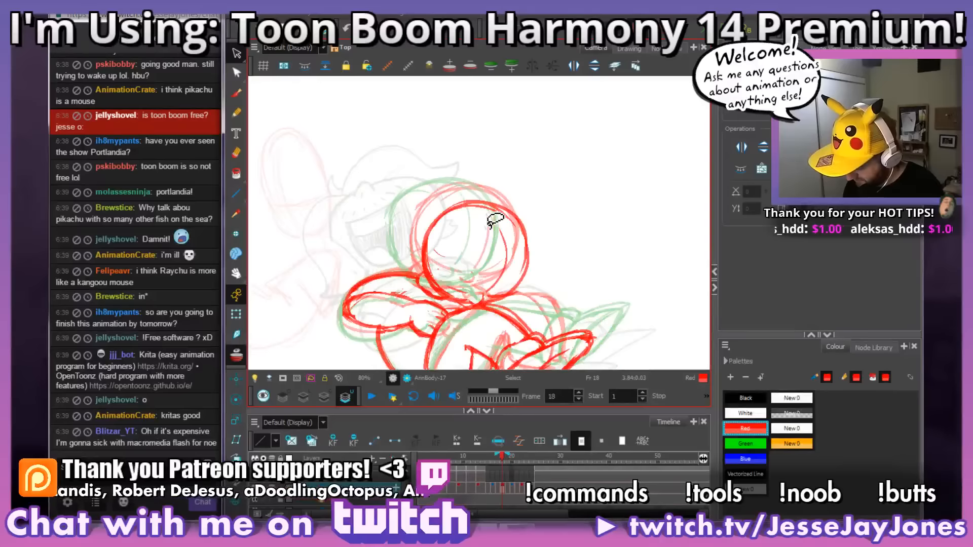
{"action": "key", "text": "comma"}
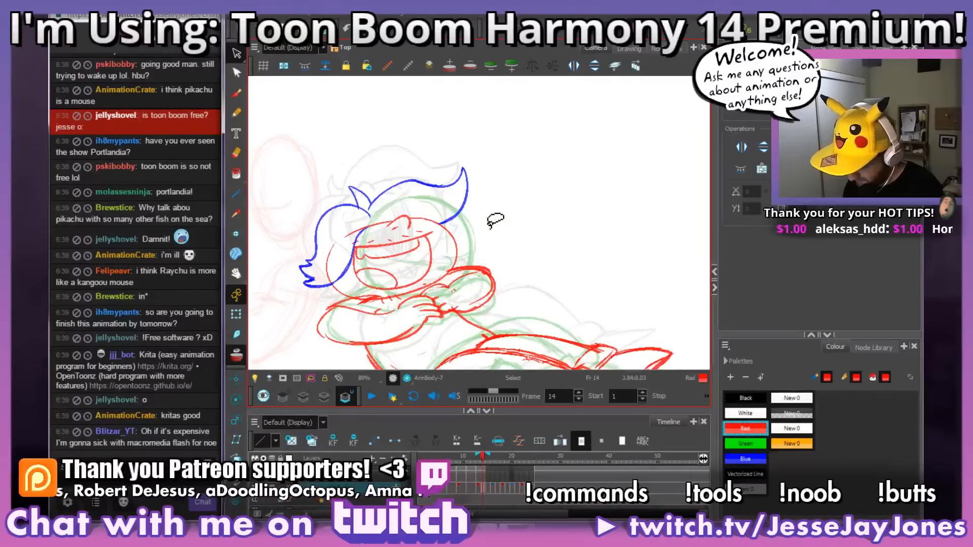
{"action": "key", "text": "period"}
{"action": "key", "text": "period"}
{"action": "key", "text": "period"}
{"action": "key", "text": "period"}
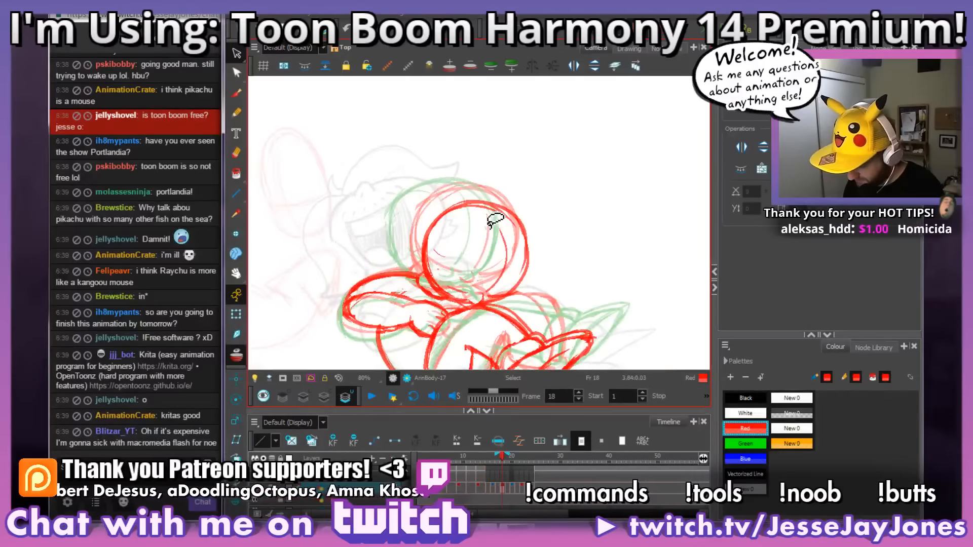
{"action": "key", "text": "period"}
{"action": "key", "text": "period"}
{"action": "key", "text": "period"}
{"action": "key", "text": "period"}
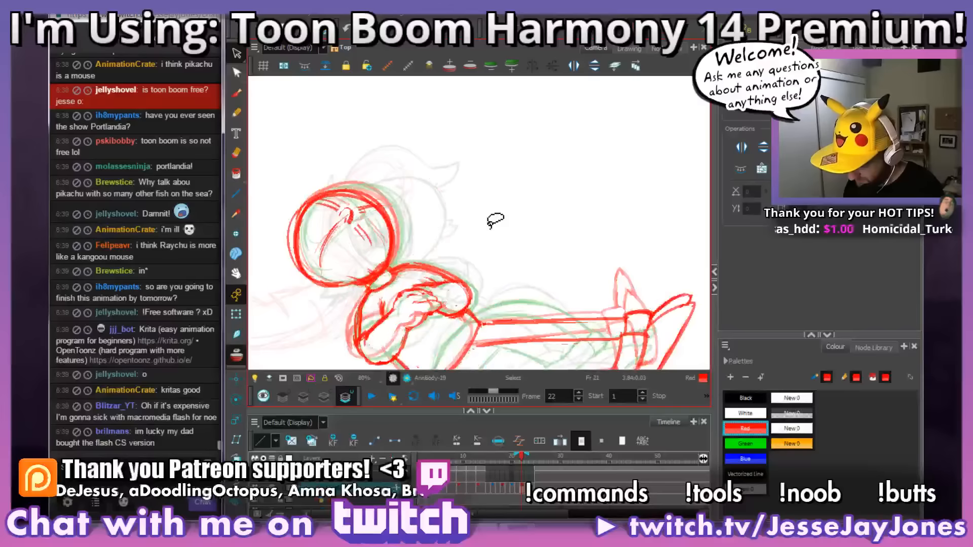
{"action": "key", "text": "comma"}
{"action": "key", "text": "comma"}
{"action": "key", "text": "comma"}
{"action": "key", "text": "comma"}
{"action": "key", "text": "comma"}
{"action": "key", "text": "comma"}
{"action": "key", "text": "comma"}
{"action": "key", "text": "comma"}
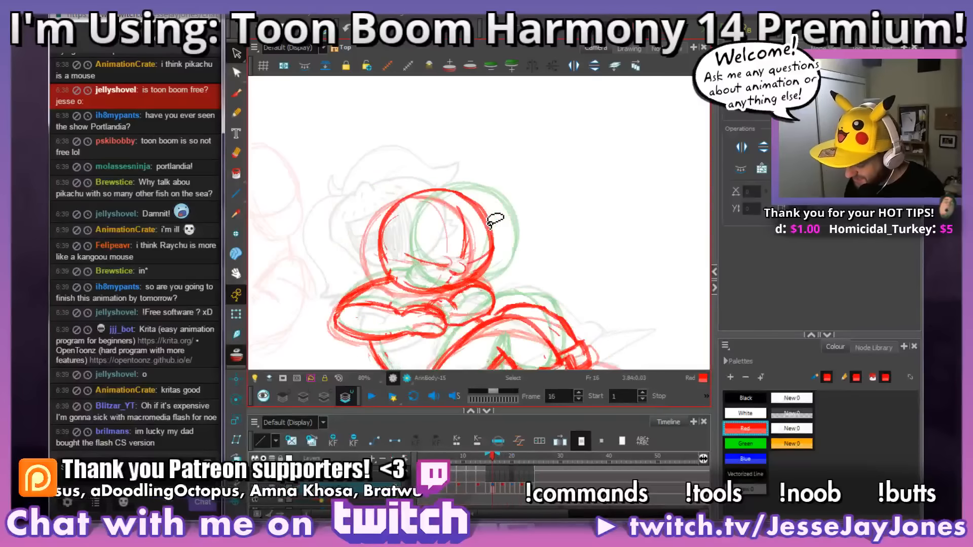
{"action": "key", "text": "period"}
{"action": "key", "text": "period"}
{"action": "key", "text": "period"}
{"action": "key", "text": "period"}
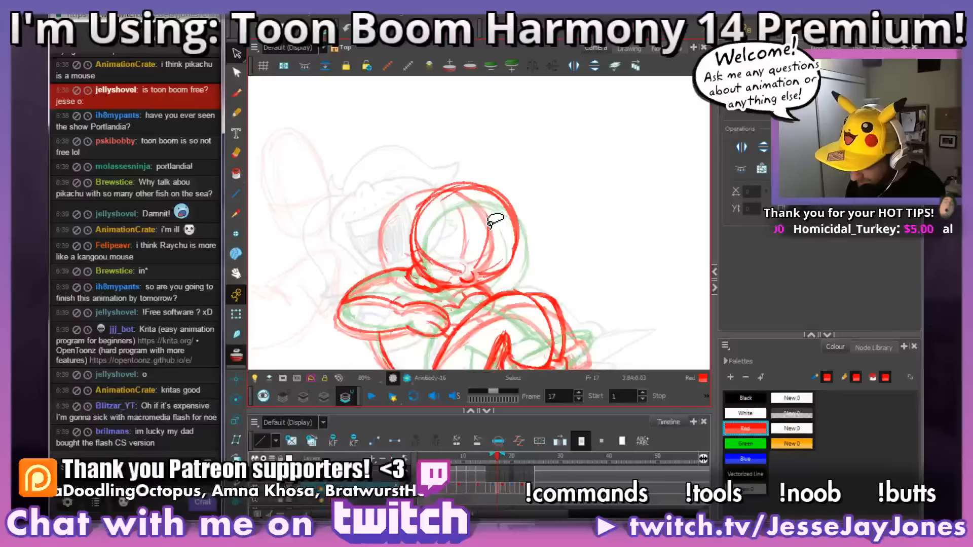
{"action": "key", "text": "period"}
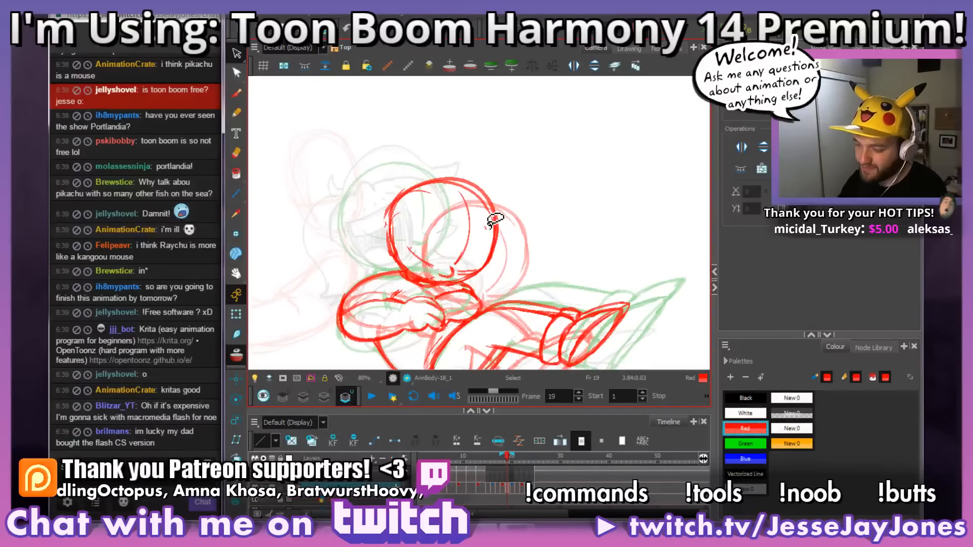
Step: Select the small red nose on frame 19 and check its placement against the facial guidelines
{"action": "scroll", "coordinate": [486, 219], "scroll_direction": "up", "scroll_amount": 4}
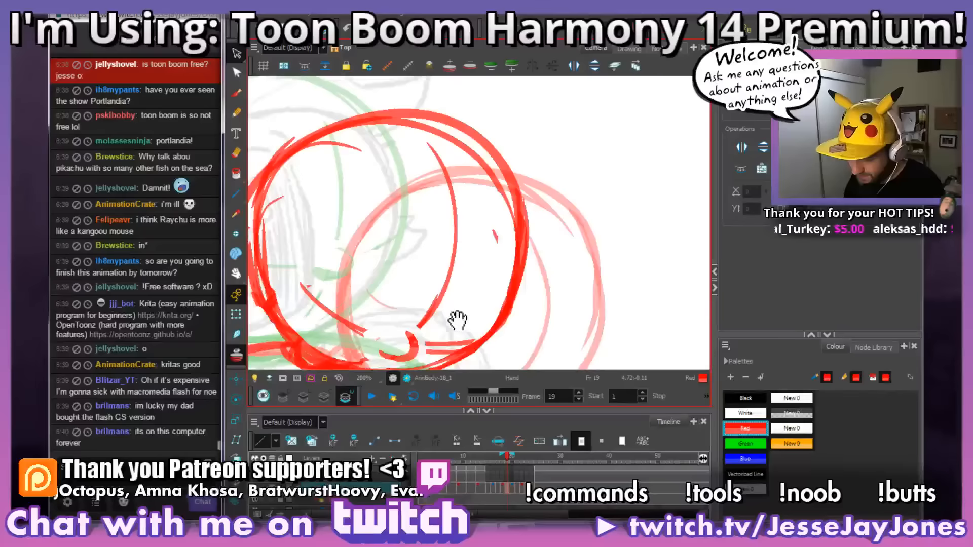
{"action": "left_click_drag", "start_coordinate": [458, 321], "coordinate": [499, 276]}
{"action": "mouse_move", "coordinate": [431, 314]}
{"action": "left_mouse_down"}
{"action": "mouse_move", "coordinate": [450, 322]}
{"action": "mouse_move", "coordinate": [463, 304]}
{"action": "left_mouse_up"}
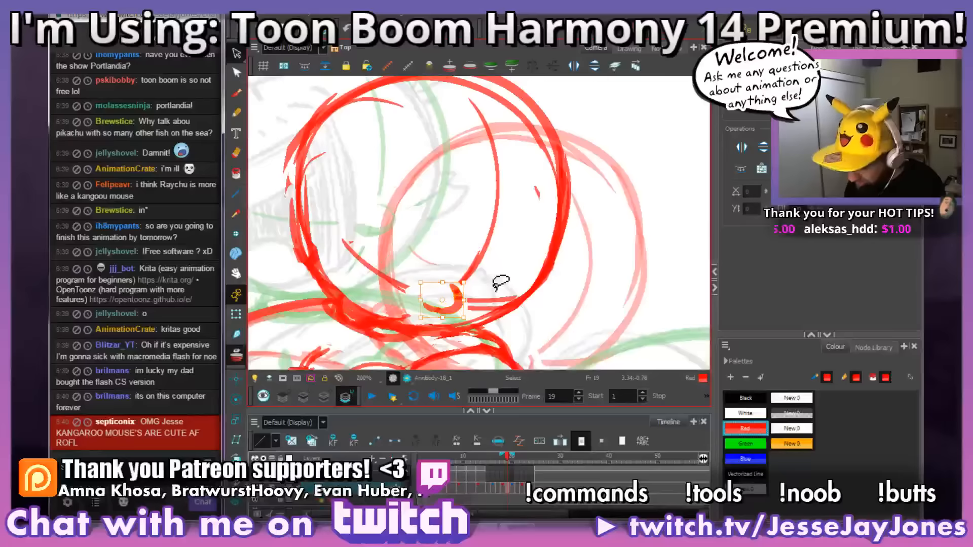
{"action": "scroll", "coordinate": [499, 279], "scroll_direction": "down", "scroll_amount": 3}
{"action": "left_click_drag", "start_coordinate": [538, 260], "coordinate": [525, 269]}
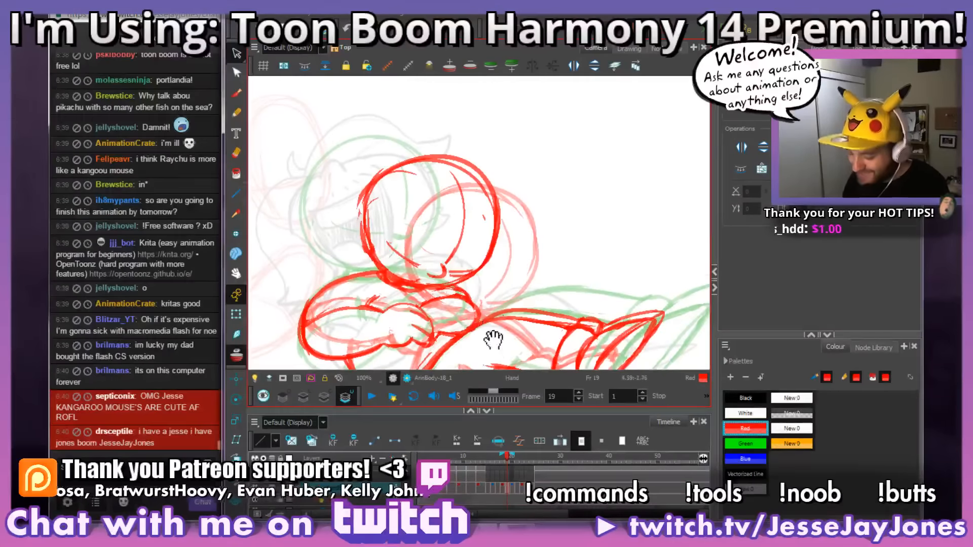
Step: Brush a short red stroke along the outer end of the horizontal facial guideline on frame 19
{"action": "scroll", "coordinate": [488, 273], "scroll_direction": "down", "scroll_amount": 2}
{"action": "key", "text": "2"}
{"action": "key", "text": "2"}
{"action": "key", "text": "2"}
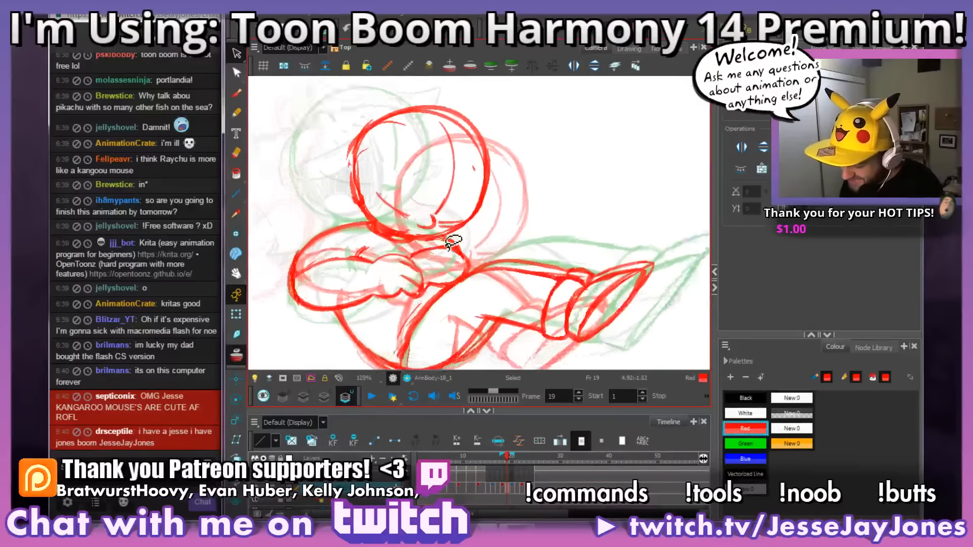
{"action": "left_click_drag", "start_coordinate": [365, 206], "coordinate": [386, 237]}
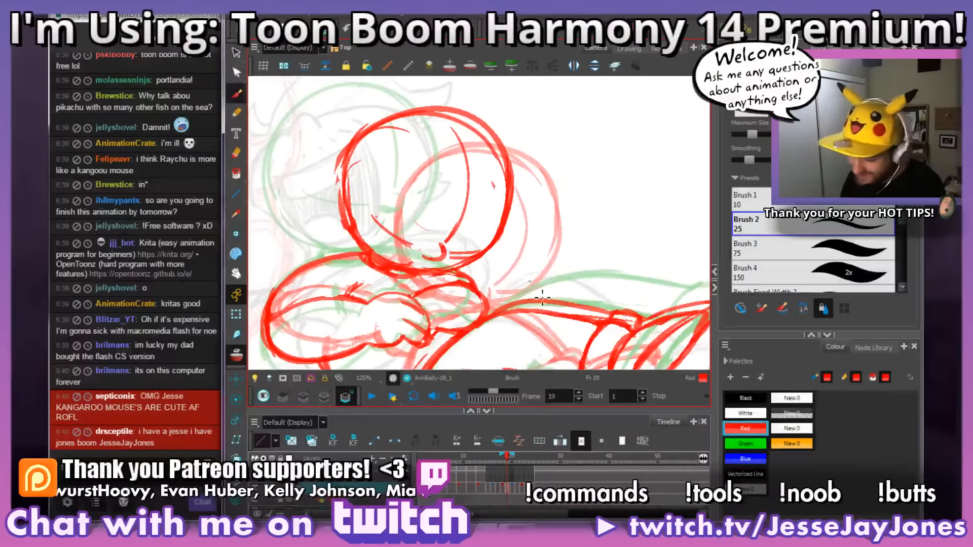
Step: Rotate the canvas and compare the heads on frames 18, 19 and 20, ending on frame 18 with the whole body in view
{"action": "left_click_drag", "start_coordinate": [540, 316], "coordinate": [596, 269]}
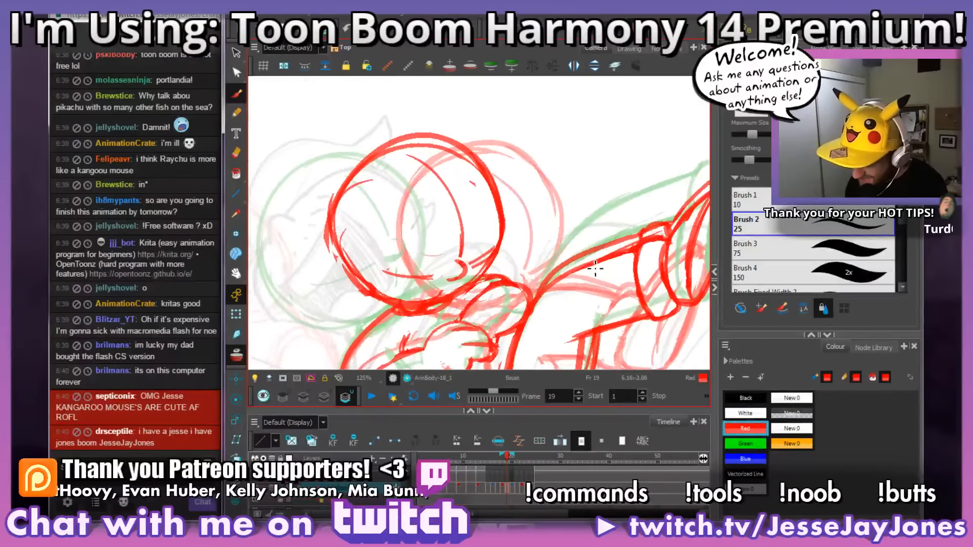
{"action": "left_click_drag", "start_coordinate": [524, 275], "coordinate": [517, 254]}
{"action": "key", "text": "comma"}
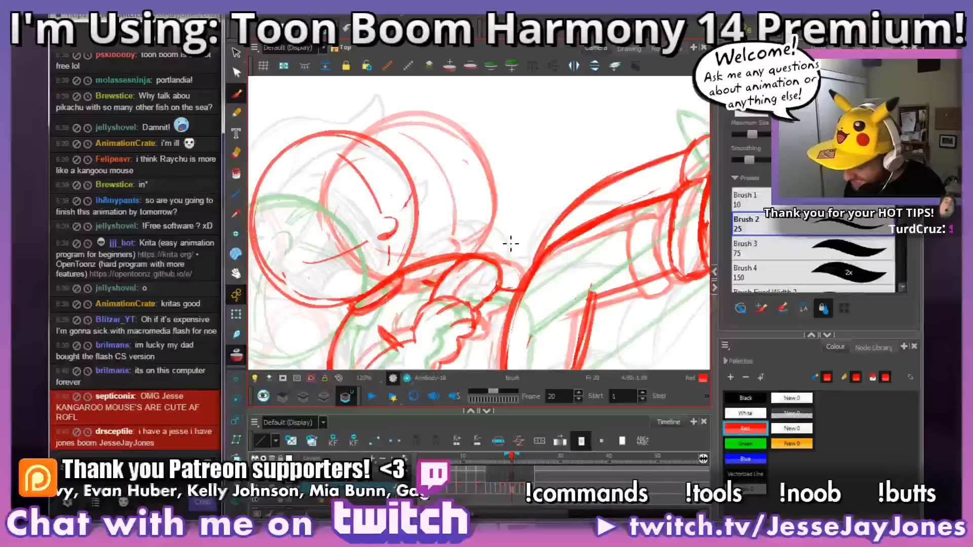
{"action": "key", "text": "period"}
{"action": "key", "text": "comma"}
{"action": "mouse_move", "coordinate": [540, 252]}
{"action": "left_mouse_down"}
{"action": "mouse_move", "coordinate": [499, 254]}
{"action": "mouse_move", "coordinate": [531, 245]}
{"action": "mouse_move", "coordinate": [532, 263]}
{"action": "mouse_move", "coordinate": [547, 258]}
{"action": "mouse_move", "coordinate": [533, 269]}
{"action": "left_mouse_up"}
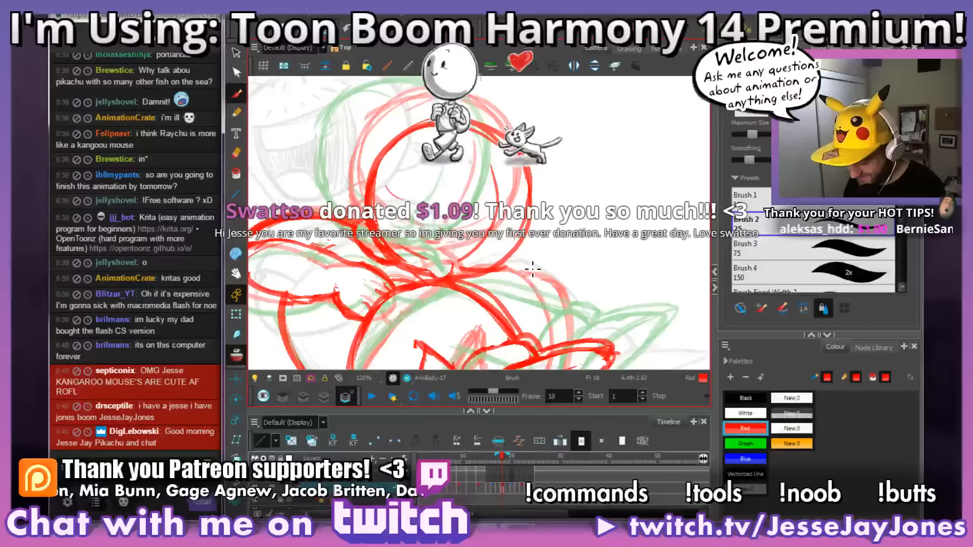
{"action": "scroll", "coordinate": [574, 263], "scroll_direction": "down", "scroll_amount": 3}
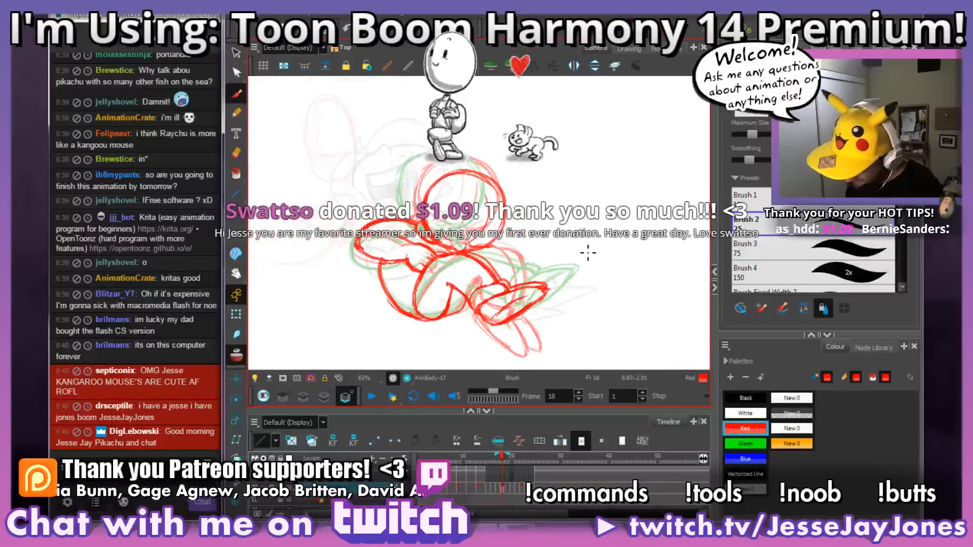
Step: Switch to StreamLabels to read the latest donation entry and return to the drawing in Harmony
{"action": "key", "text": "alt+Tab"}
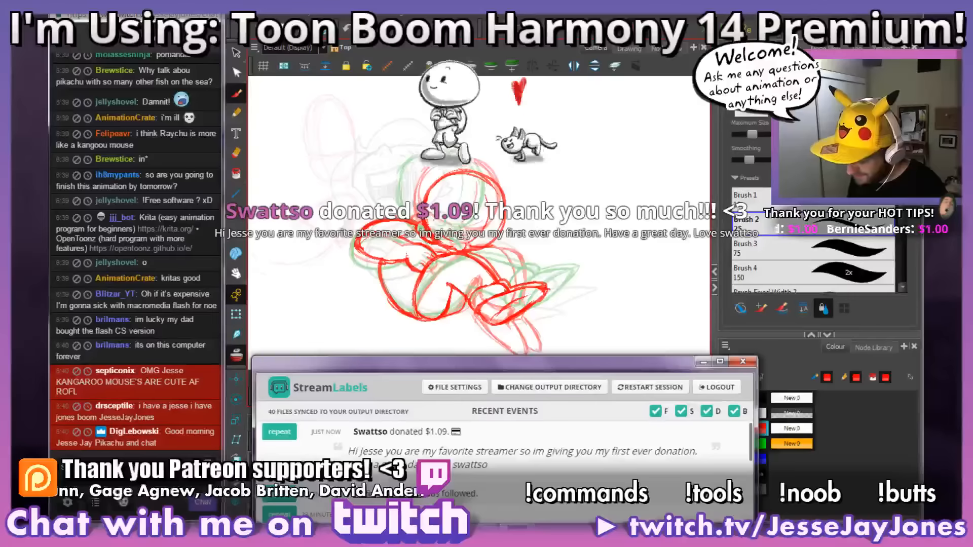
{"action": "key", "text": "alt+Tab"}
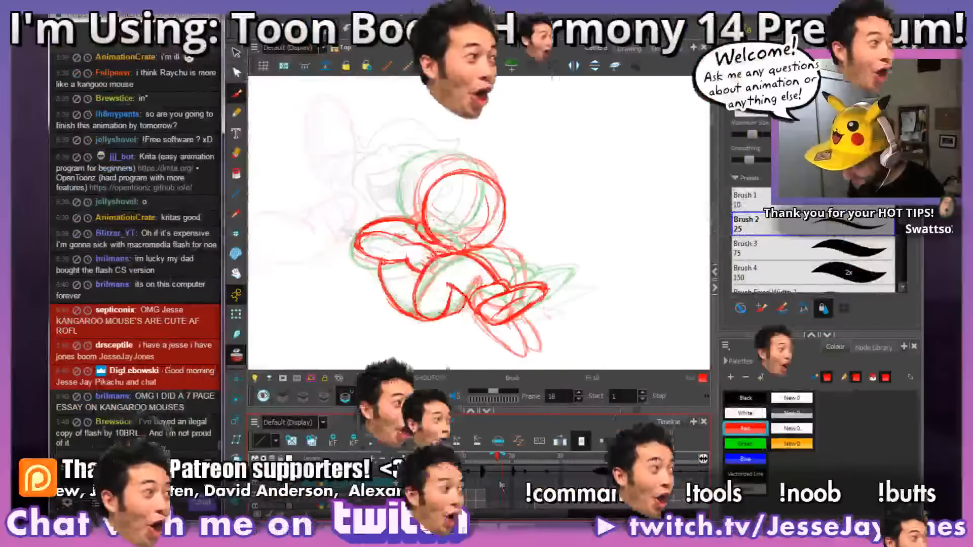
{"action": "key", "text": "alt+Tab"}
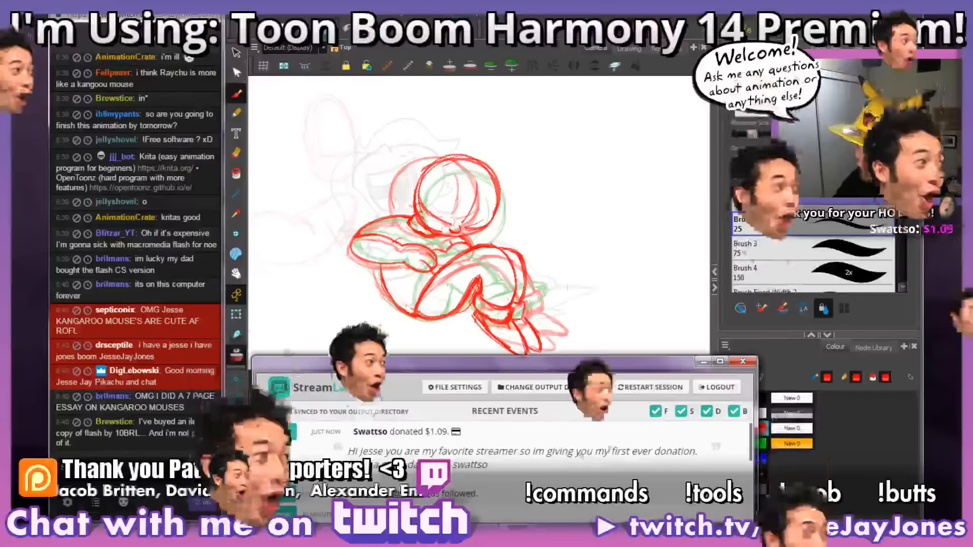
{"action": "key", "text": "alt+Tab"}
Step: Select the Brush 4 preset, size 150, for the SHOUTOUTS layer at frame 17, undoing the trial stroke above the camera frame
{"action": "left_click_drag", "start_coordinate": [391, 202], "coordinate": [502, 334]}
{"action": "key", "text": "1"}
{"action": "key", "text": "1"}
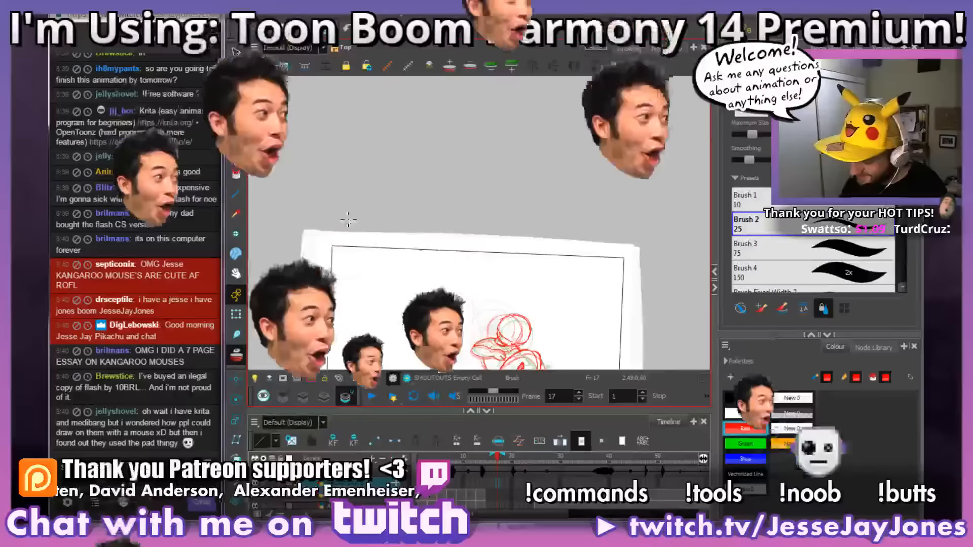
{"action": "left_click_drag", "start_coordinate": [315, 142], "coordinate": [313, 174]}
{"action": "key", "text": "ctrl+z"}
{"action": "left_click", "coordinate": [770, 272]}
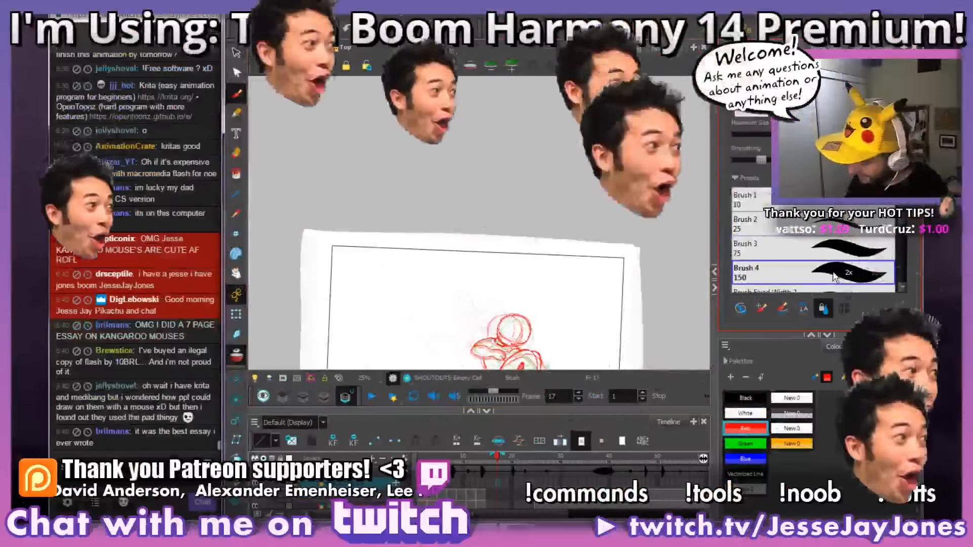
Step: Draw a red heart and hand-letter the donor's username beside it above the camera frame on the SHOUTOUTS layer
{"action": "mouse_move", "coordinate": [310, 210]}
{"action": "left_mouse_down"}
{"action": "mouse_move", "coordinate": [276, 152]}
{"action": "mouse_move", "coordinate": [306, 162]}
{"action": "mouse_move", "coordinate": [345, 132]}
{"action": "mouse_move", "coordinate": [310, 210]}
{"action": "left_mouse_up"}
{"action": "mouse_move", "coordinate": [388, 152]}
{"action": "left_mouse_down"}
{"action": "mouse_move", "coordinate": [362, 194]}
{"action": "mouse_move", "coordinate": [449, 174]}
{"action": "mouse_move", "coordinate": [451, 145]}
{"action": "mouse_move", "coordinate": [467, 204]}
{"action": "mouse_move", "coordinate": [487, 209]}
{"action": "left_mouse_up"}
{"action": "left_click_drag", "start_coordinate": [512, 122], "coordinate": [507, 216]}
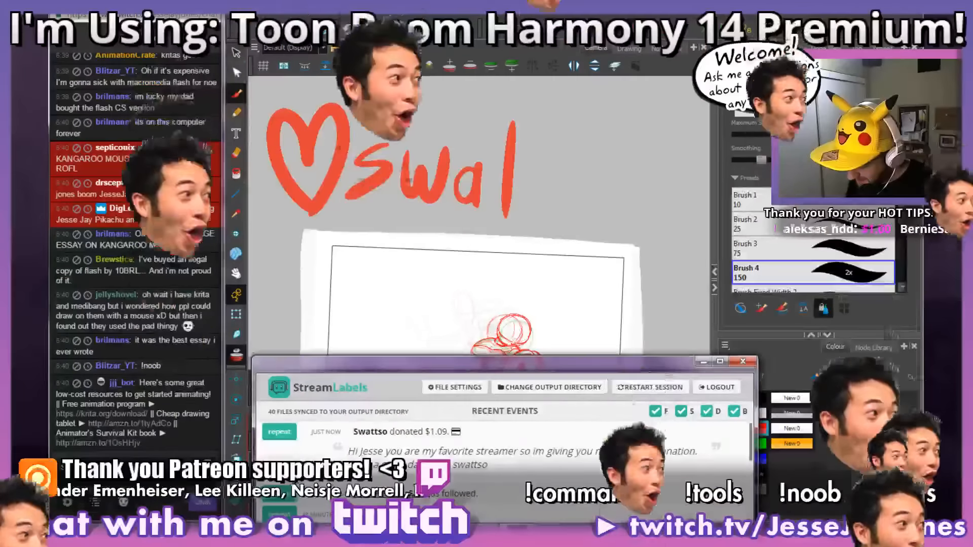
{"action": "left_click", "coordinate": [703, 361]}
{"action": "left_click_drag", "start_coordinate": [492, 163], "coordinate": [532, 162]}
{"action": "left_click_drag", "start_coordinate": [557, 123], "coordinate": [558, 218]}
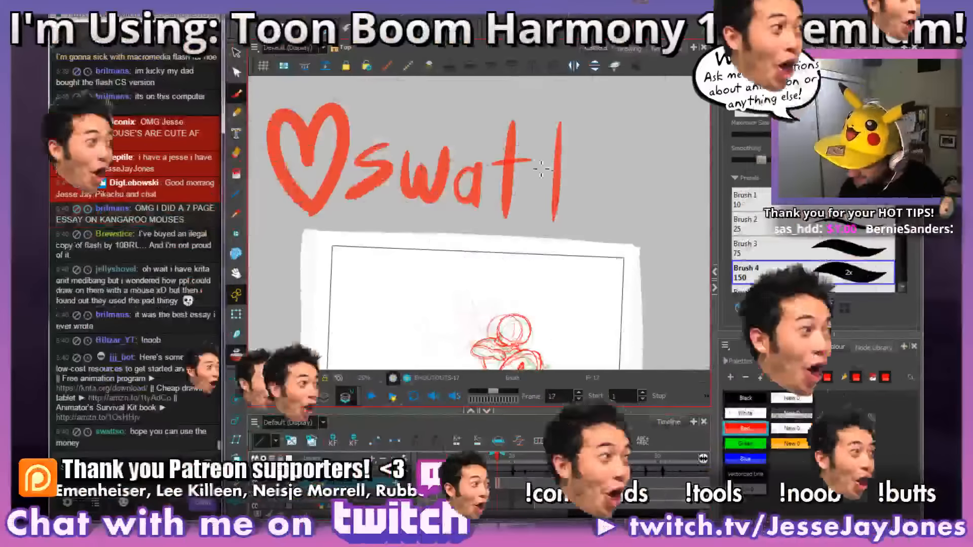
{"action": "left_click_drag", "start_coordinate": [535, 165], "coordinate": [577, 164]}
{"action": "mouse_move", "coordinate": [600, 266]}
{"action": "left_mouse_down"}
{"action": "mouse_move", "coordinate": [499, 274]}
{"action": "mouse_move", "coordinate": [576, 274]}
{"action": "left_mouse_up"}
{"action": "left_click_drag", "start_coordinate": [287, 142], "coordinate": [284, 228]}
{"action": "mouse_move", "coordinate": [576, 177]}
{"action": "left_mouse_down"}
{"action": "mouse_move", "coordinate": [578, 213]}
{"action": "mouse_move", "coordinate": [560, 229]}
{"action": "left_mouse_up"}
{"action": "left_click_drag", "start_coordinate": [616, 175], "coordinate": [618, 177]}
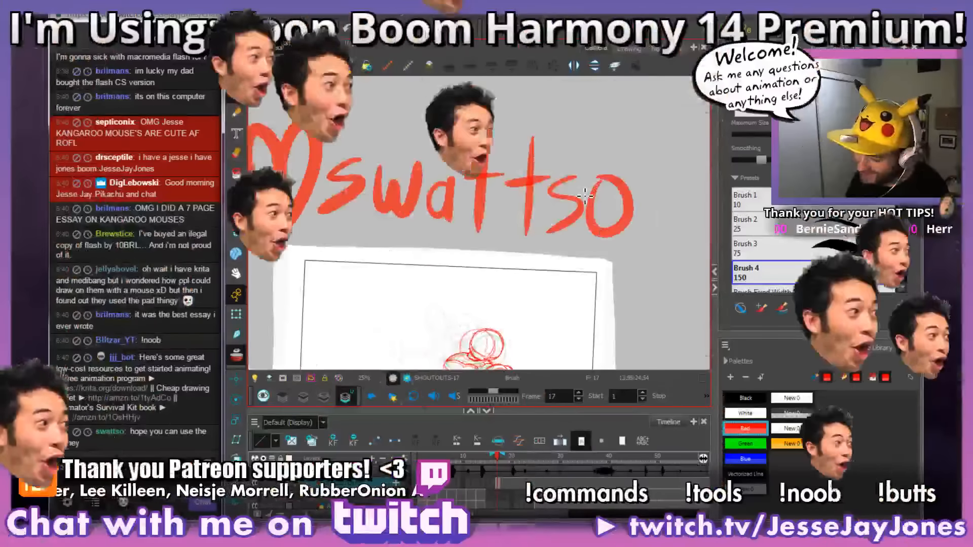
Step: Check the lettered username against the donation entry in StreamLabels and return to the shoutout drawing
{"action": "key", "text": "alt+Tab"}
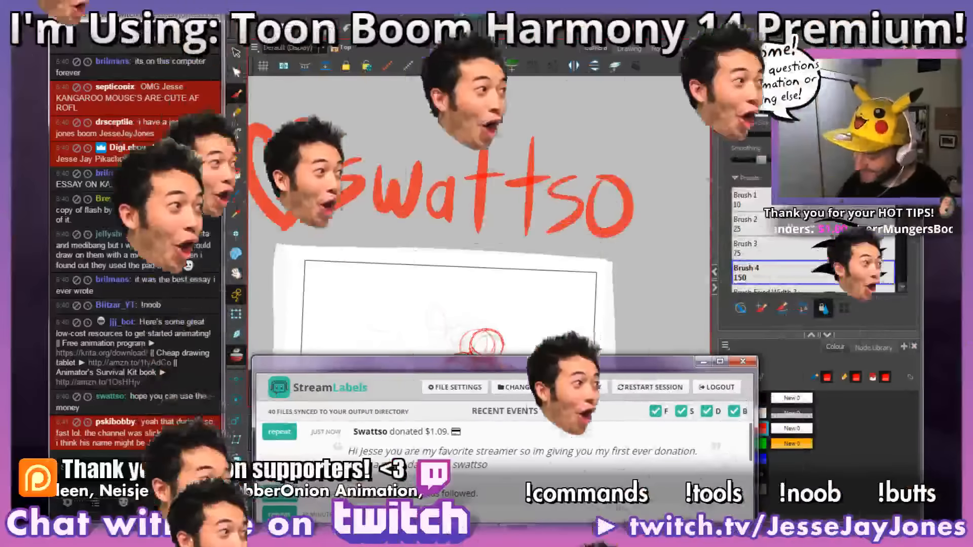
{"action": "key", "text": "alt+Tab"}
{"action": "left_click_drag", "start_coordinate": [533, 278], "coordinate": [554, 276]}
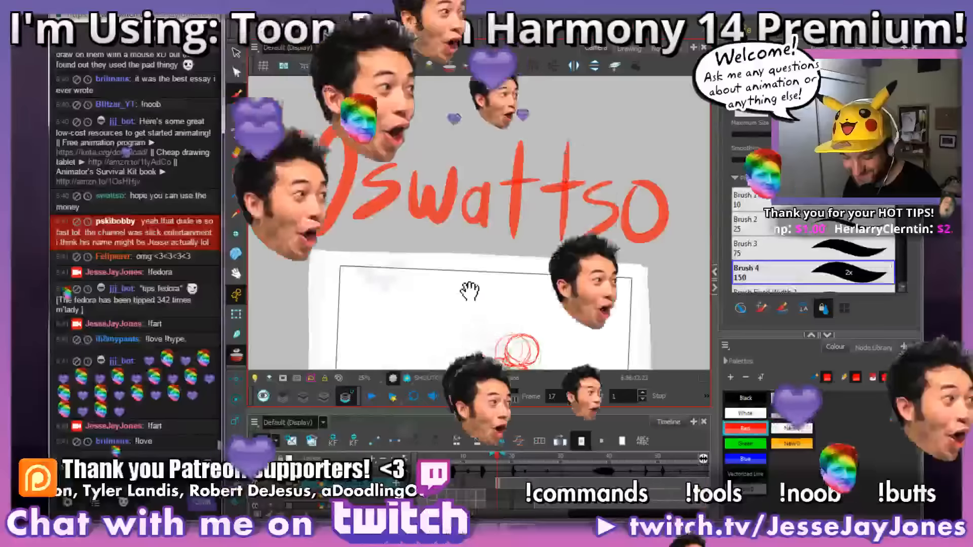
Step: Review the finished heart-and-name shoutout above the camera frame and the curled-up pose at frame 17
{"action": "left_click_drag", "start_coordinate": [469, 289], "coordinate": [471, 273]}
{"action": "left_click_drag", "start_coordinate": [540, 312], "coordinate": [534, 302]}
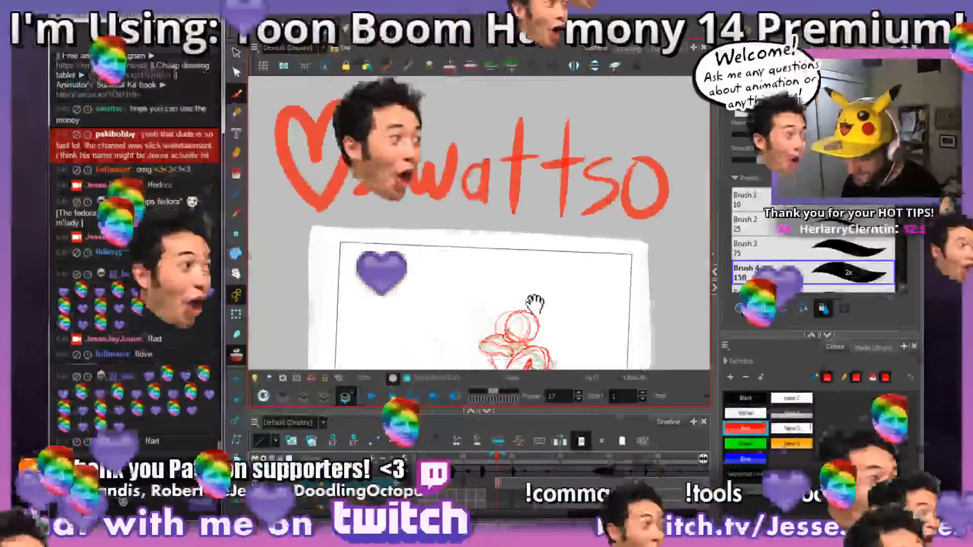
{"action": "key", "text": "ctrl+alt"}
{"action": "left_click_drag", "start_coordinate": [599, 305], "coordinate": [597, 206]}
{"action": "key", "text": "ctrl+alt"}
{"action": "key", "text": "ctrl+alt"}
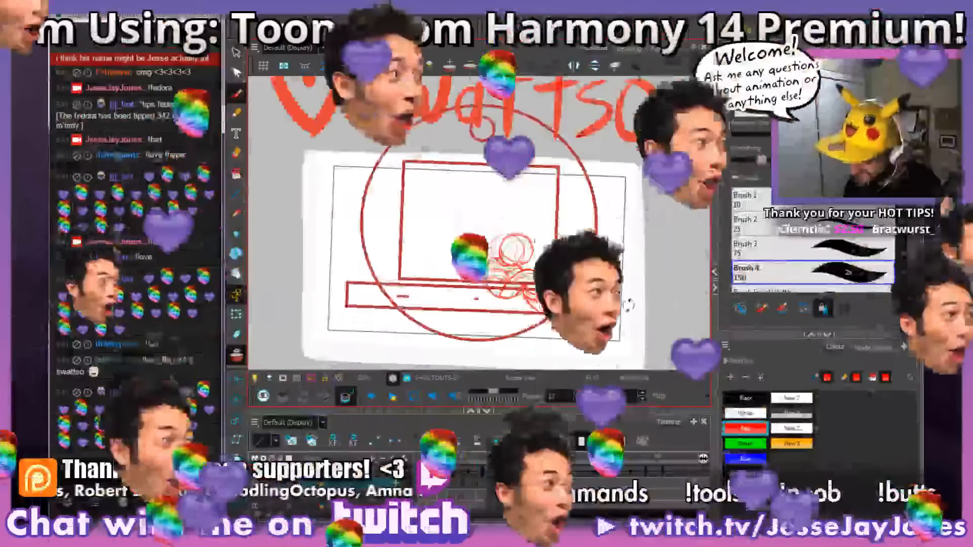
{"action": "key", "text": "2"}
{"action": "key", "text": "2"}
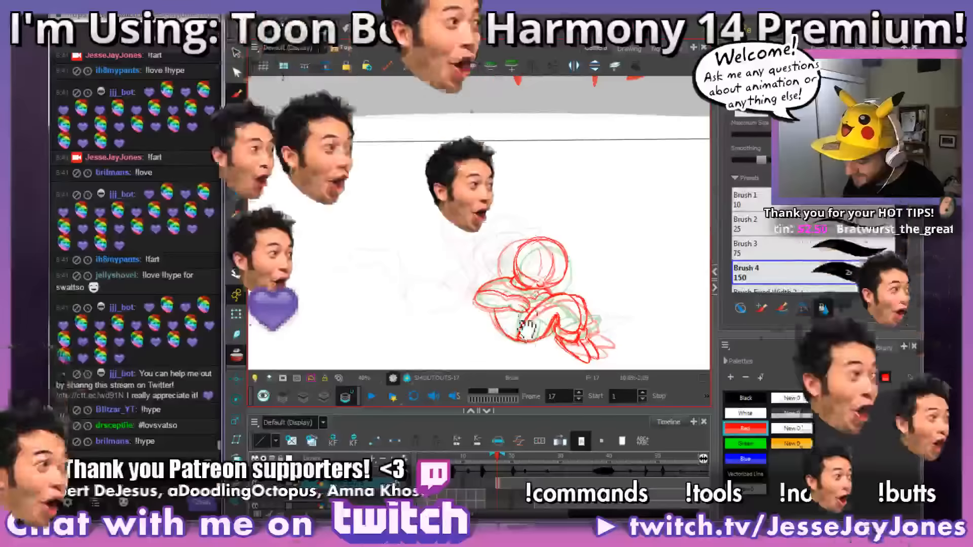
{"action": "left_click_drag", "start_coordinate": [638, 297], "coordinate": [653, 236]}
{"action": "key", "text": "1"}
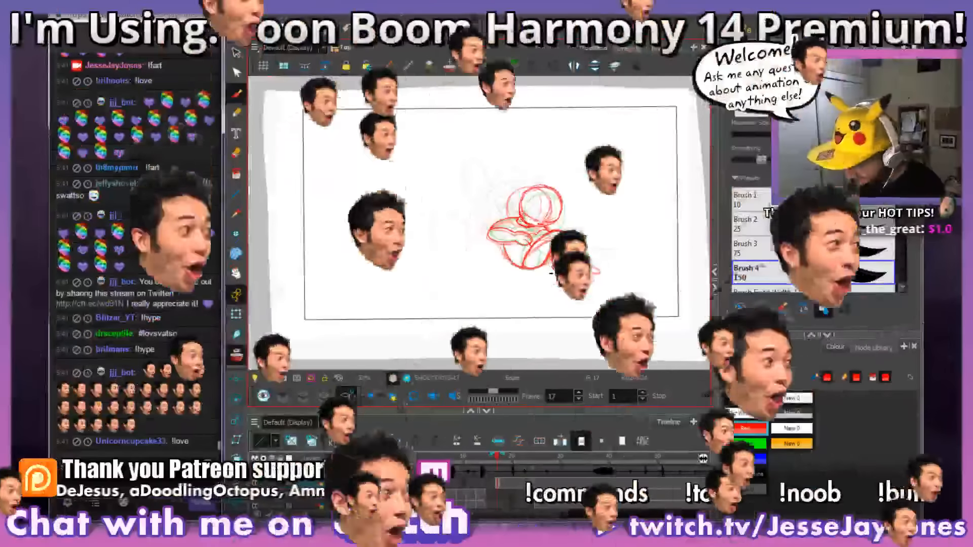
{"action": "key", "text": "2"}
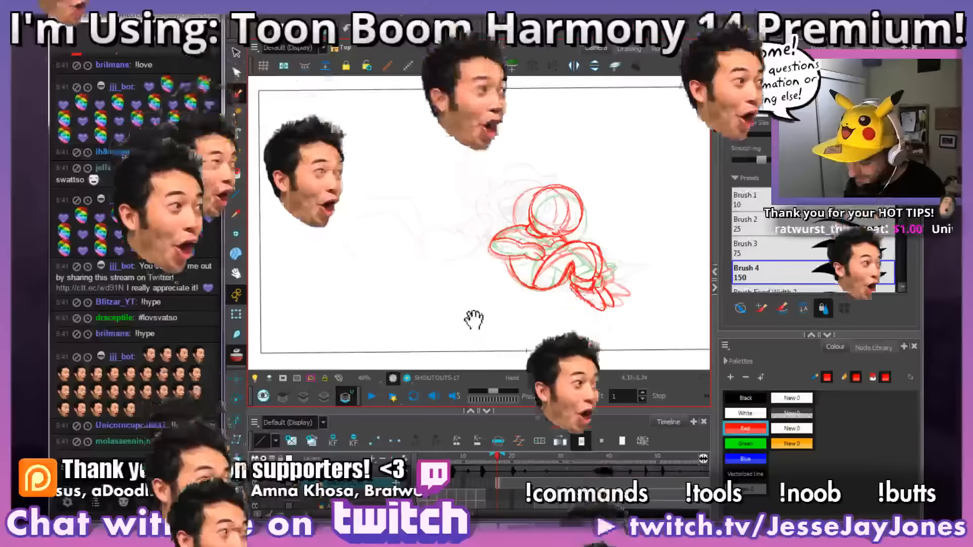
{"action": "left_click_drag", "start_coordinate": [473, 302], "coordinate": [473, 314]}
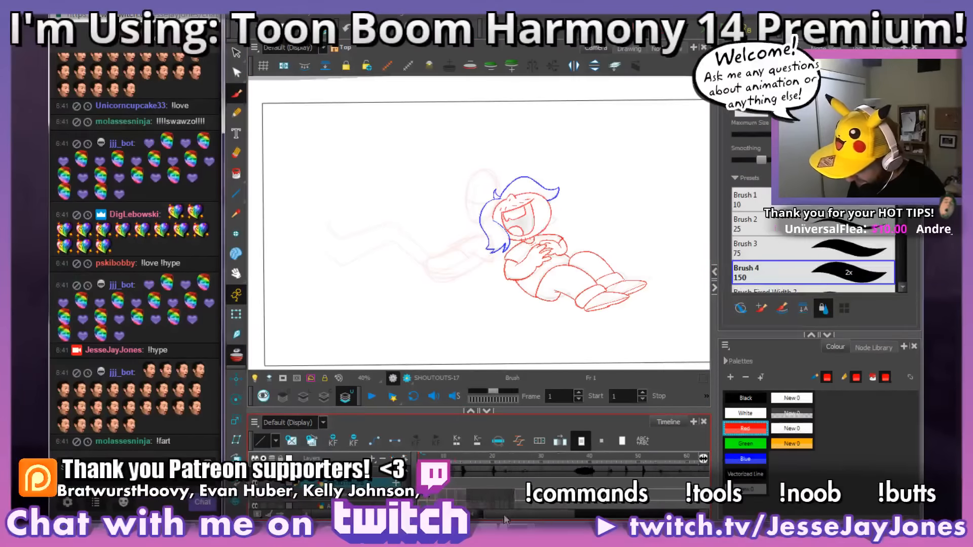
Step: Go to frame 19 and select the character's rough body drawing in place of the SHOUTOUTS layer
{"action": "left_click_drag", "start_coordinate": [576, 517], "coordinate": [511, 485]}
{"action": "key", "text": "1"}
{"action": "key", "text": "1"}
{"action": "key", "text": "1"}
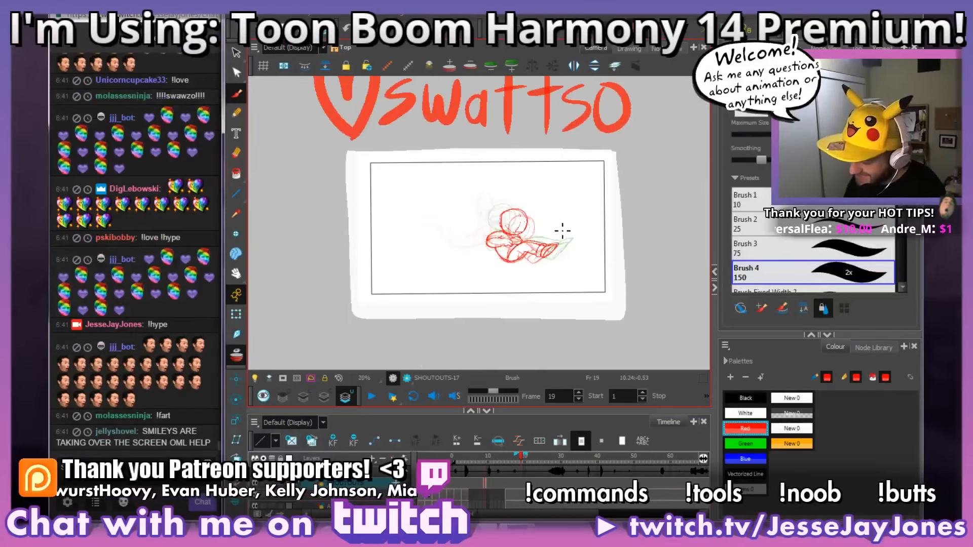
{"action": "key", "text": "2"}
{"action": "key", "text": "2"}
{"action": "key", "text": "2"}
{"action": "key", "text": "2"}
{"action": "left_click_drag", "start_coordinate": [605, 317], "coordinate": [539, 269]}
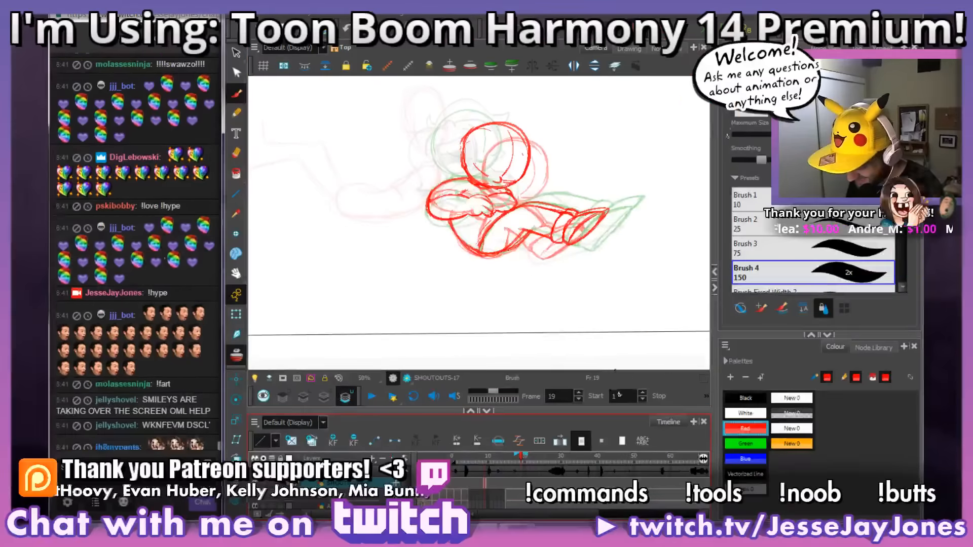
{"action": "left_click_drag", "start_coordinate": [557, 484], "coordinate": [521, 481]}
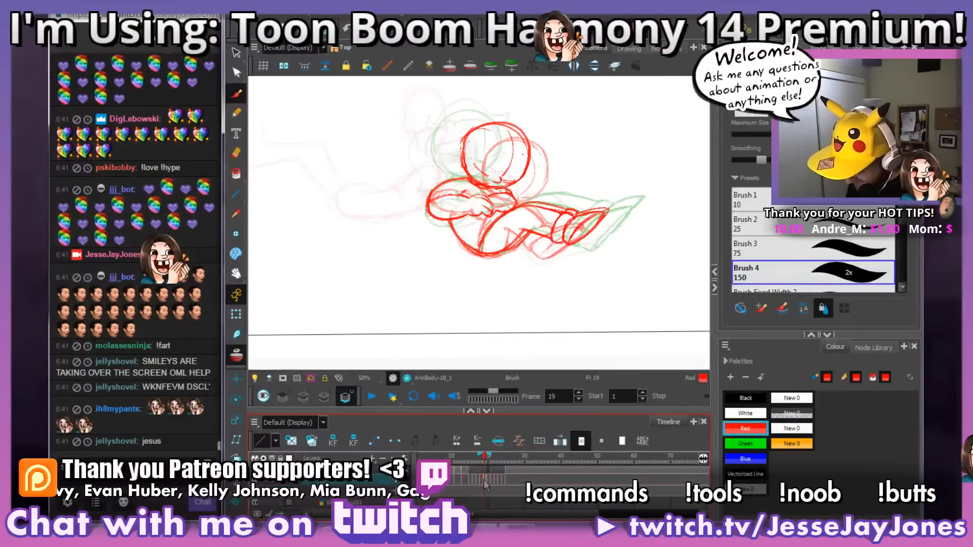
Step: Examine the legs and feet of the rough pose at frame 19 against the onion-skinned neighbouring drawings
{"action": "left_click_drag", "start_coordinate": [532, 268], "coordinate": [516, 274]}
{"action": "key", "text": "2"}
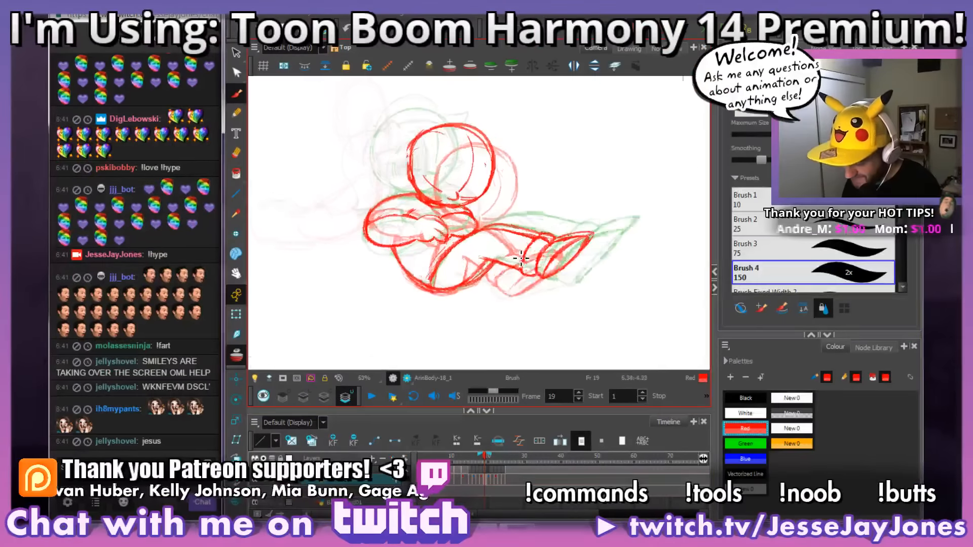
{"action": "left_click_drag", "start_coordinate": [546, 213], "coordinate": [538, 226]}
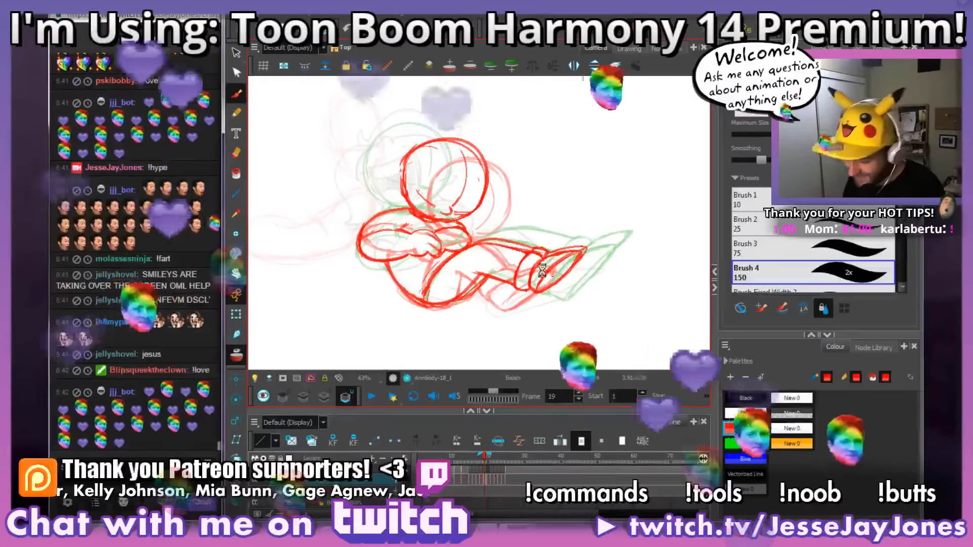
{"action": "left_click_drag", "start_coordinate": [535, 284], "coordinate": [483, 283]}
{"action": "key", "text": "2"}
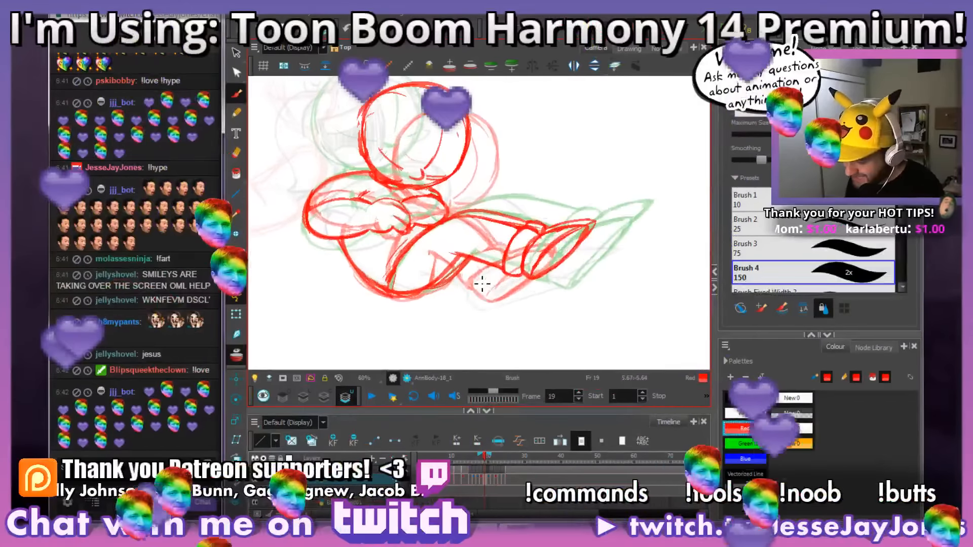
{"action": "left_click_drag", "start_coordinate": [496, 251], "coordinate": [502, 269]}
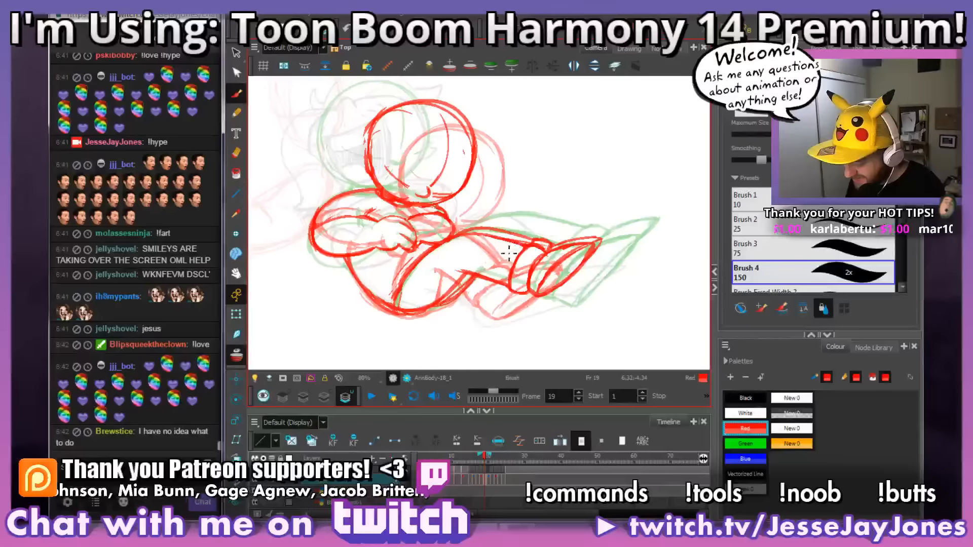
{"action": "mouse_move", "coordinate": [524, 307]}
{"action": "left_mouse_down"}
{"action": "mouse_move", "coordinate": [534, 316]}
{"action": "mouse_move", "coordinate": [487, 277]}
{"action": "left_mouse_up"}
{"action": "mouse_move", "coordinate": [556, 275]}
{"action": "left_mouse_down"}
{"action": "mouse_move", "coordinate": [558, 290]}
{"action": "mouse_move", "coordinate": [557, 279]}
{"action": "left_mouse_up"}
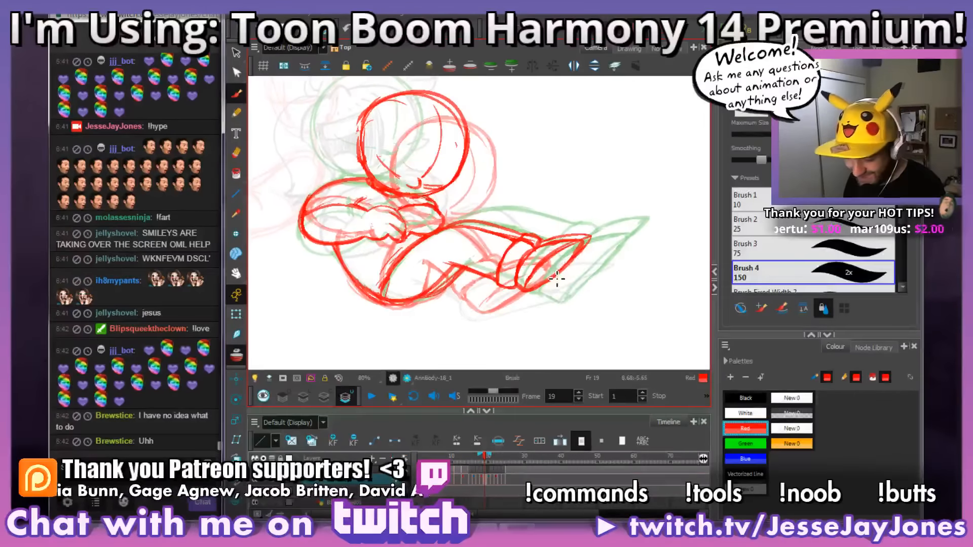
{"action": "left_click_drag", "start_coordinate": [531, 314], "coordinate": [545, 308]}
{"action": "left_click_drag", "start_coordinate": [555, 253], "coordinate": [558, 237]}
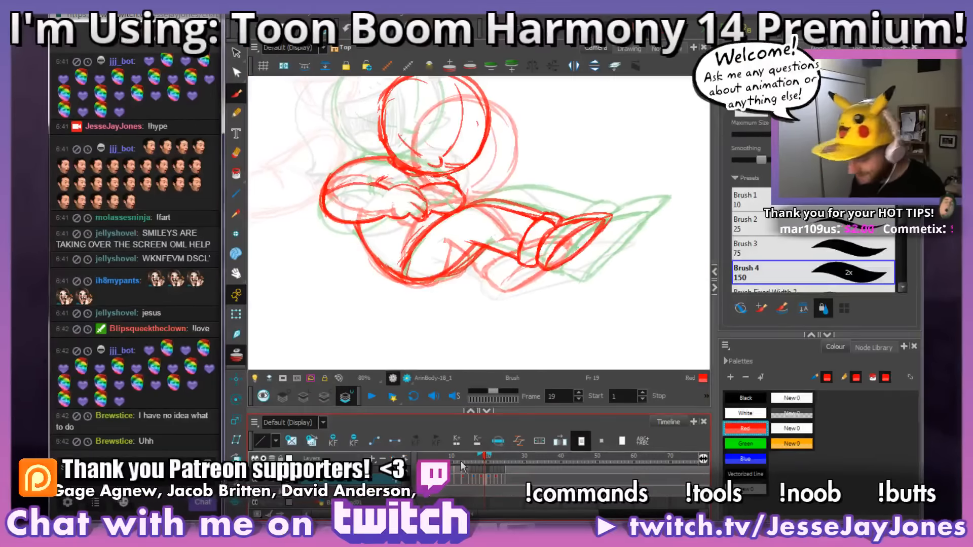
{"action": "key", "text": "2"}
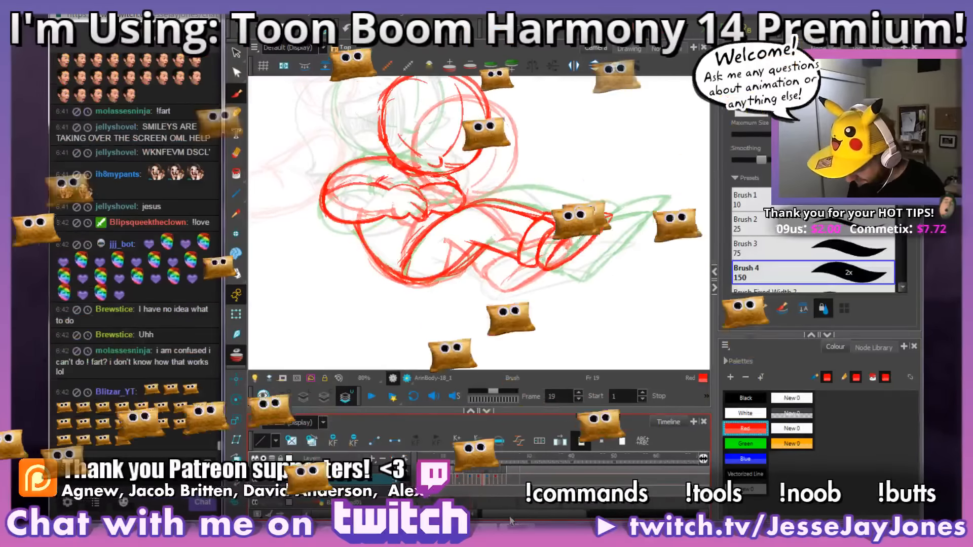
{"action": "left_click_drag", "start_coordinate": [465, 231], "coordinate": [482, 266]}
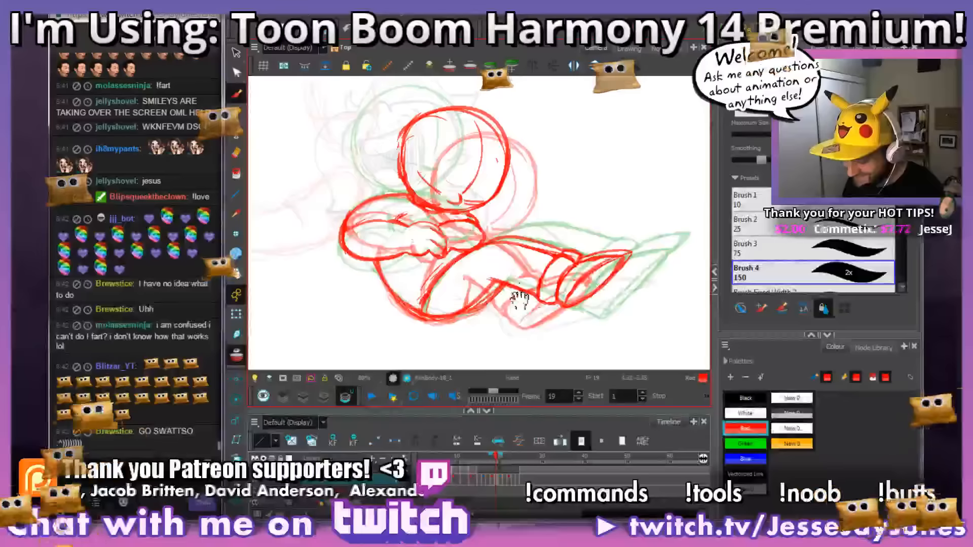
{"action": "left_click_drag", "start_coordinate": [519, 300], "coordinate": [506, 281]}
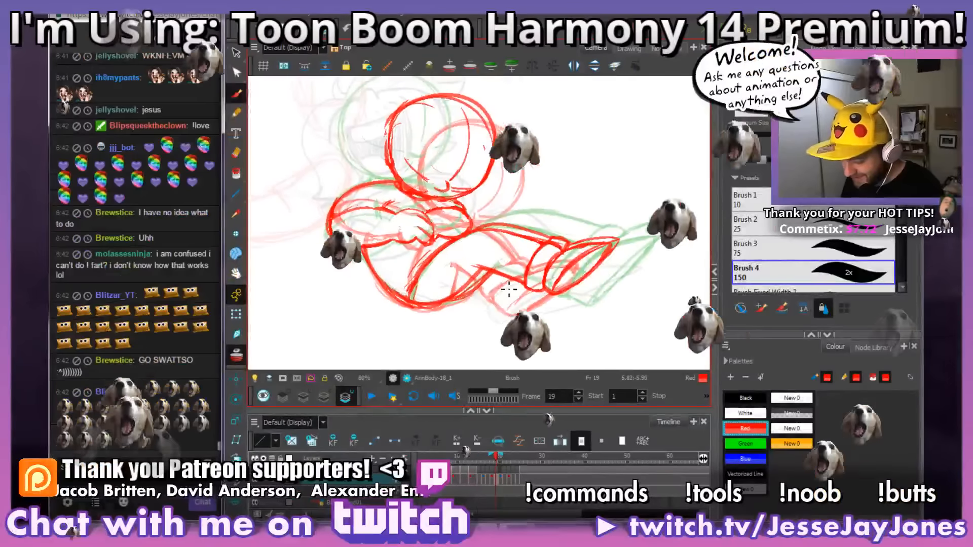
Step: Activate the Select tool and flip through frames 14 to 19 to check how the body curls up
{"action": "key", "text": "comma"}
{"action": "key", "text": "comma"}
{"action": "key", "text": "comma"}
{"action": "key", "text": "comma"}
{"action": "key", "text": "comma"}
{"action": "key", "text": "comma"}
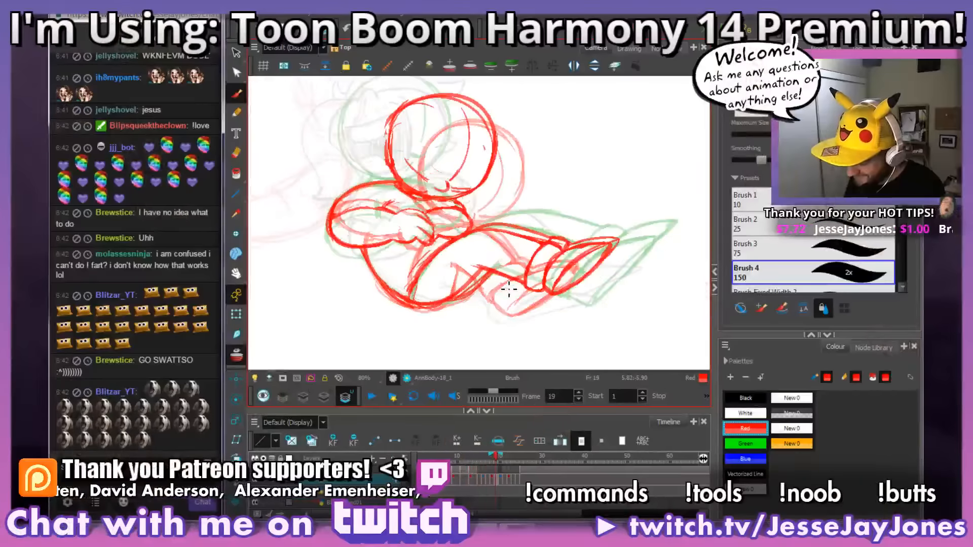
{"action": "left_click", "coordinate": [230, 52]}
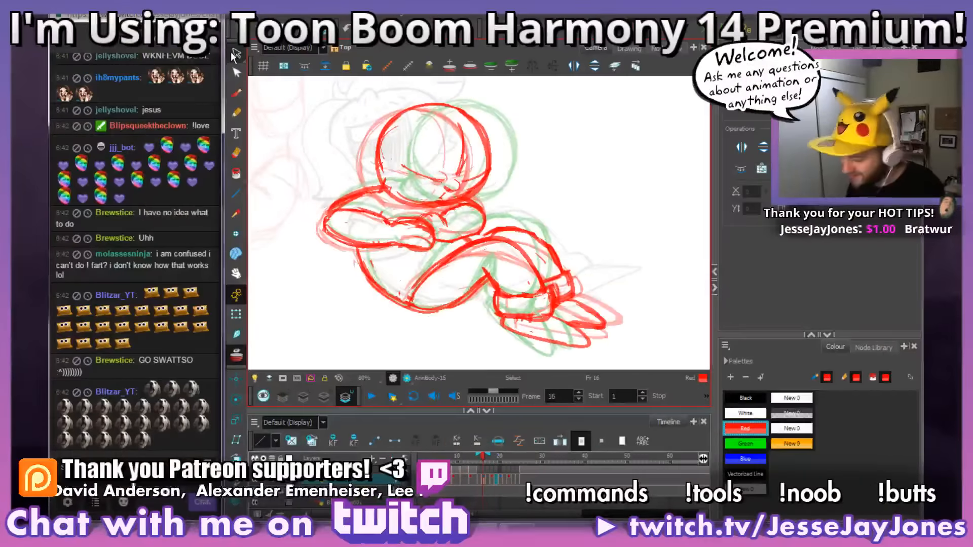
{"action": "key", "text": "comma"}
{"action": "key", "text": "comma"}
{"action": "key", "text": "comma"}
{"action": "key", "text": "comma"}
{"action": "key", "text": "period"}
{"action": "key", "text": "period"}
{"action": "key", "text": "period"}
{"action": "key", "text": "period"}
{"action": "key", "text": "comma"}
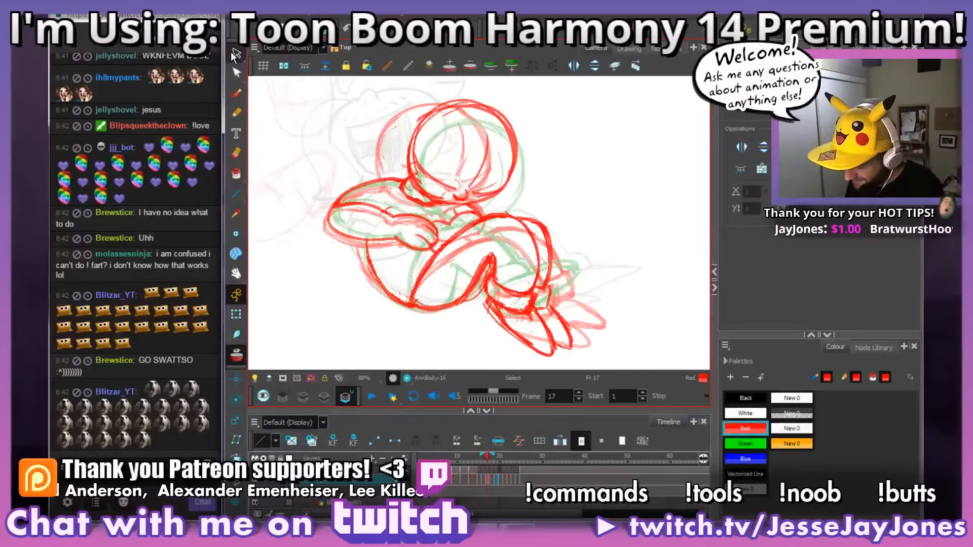
{"action": "key", "text": "comma"}
{"action": "key", "text": "period"}
{"action": "key", "text": "period"}
{"action": "key", "text": "comma"}
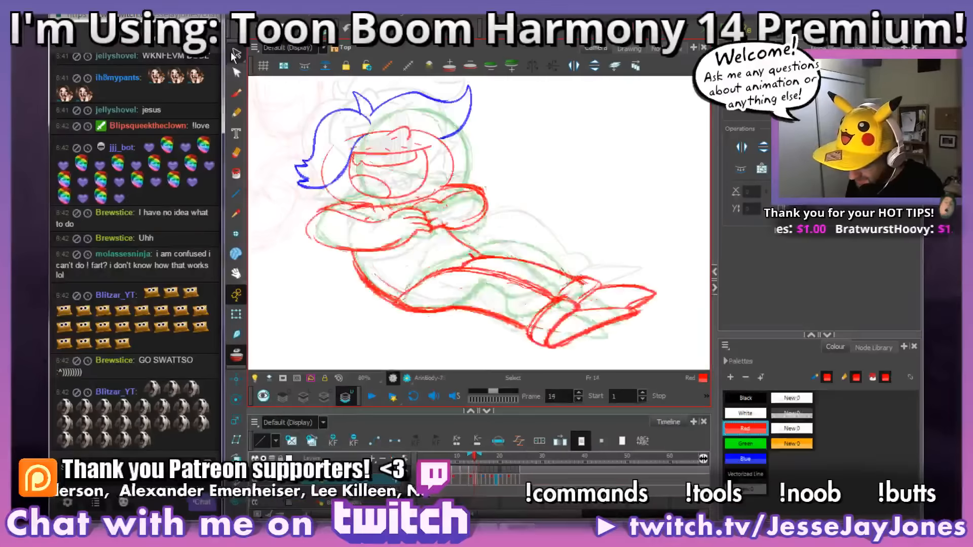
{"action": "key", "text": "period"}
Step: Flip back and forth between frames 18 and 21 to check the head turn and the legs extending
{"action": "key", "text": "period"}
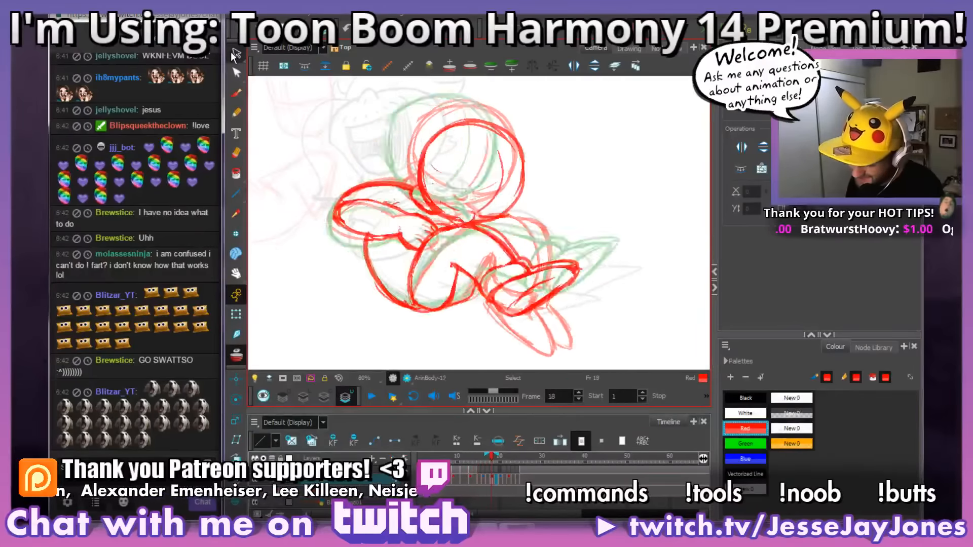
{"action": "key", "text": "period"}
{"action": "key", "text": "comma"}
{"action": "key", "text": "period"}
{"action": "key", "text": "period"}
{"action": "key", "text": "period"}
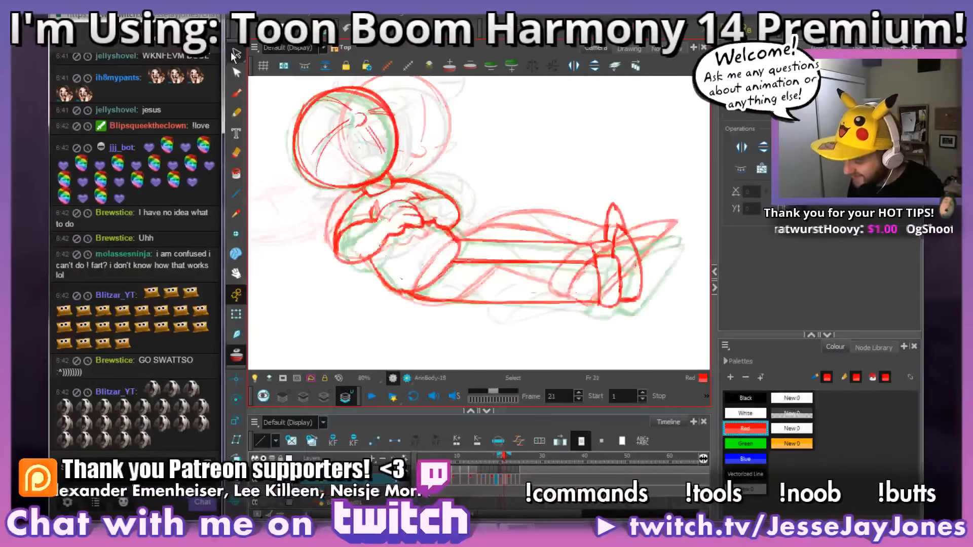
{"action": "key", "text": "comma"}
{"action": "key", "text": "comma"}
{"action": "key", "text": "comma"}
{"action": "key", "text": "period"}
{"action": "key", "text": "period"}
{"action": "key", "text": "period"}
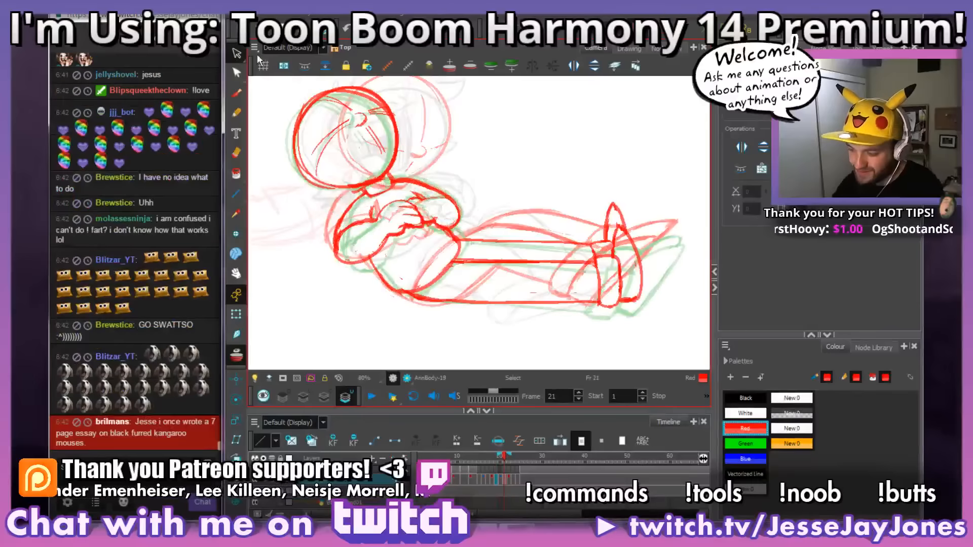
Step: Compare the head's nose and guidelines up close across frames 20 to 22
{"action": "left_click_drag", "start_coordinate": [374, 162], "coordinate": [443, 229]}
{"action": "scroll", "coordinate": [453, 206], "scroll_direction": "up", "scroll_amount": 3}
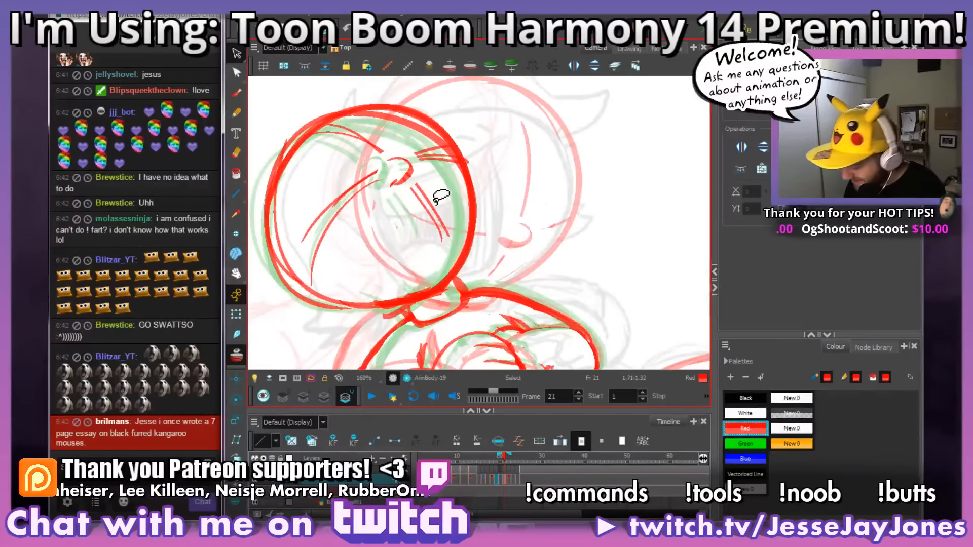
{"action": "key", "text": "comma"}
{"action": "key", "text": "comma"}
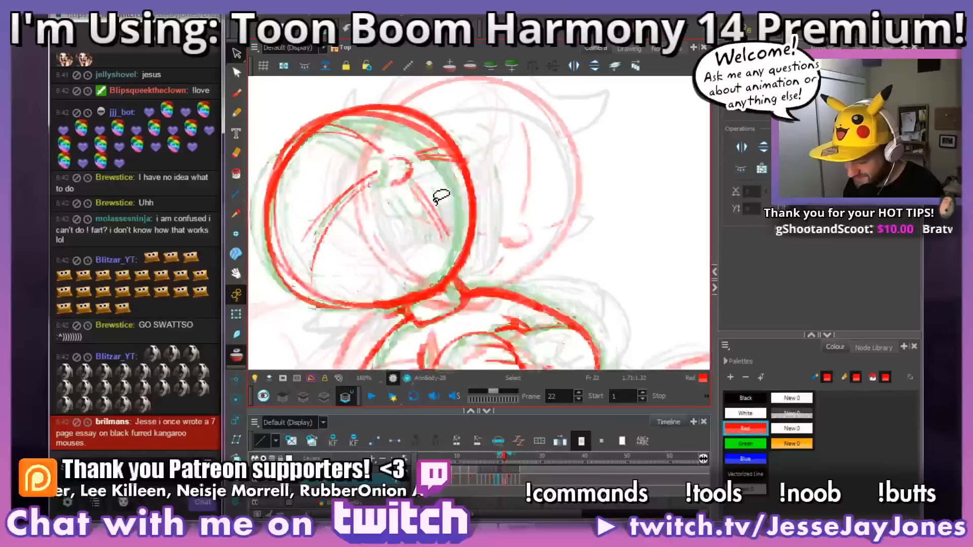
{"action": "key", "text": "comma"}
{"action": "key", "text": "period"}
{"action": "key", "text": "period"}
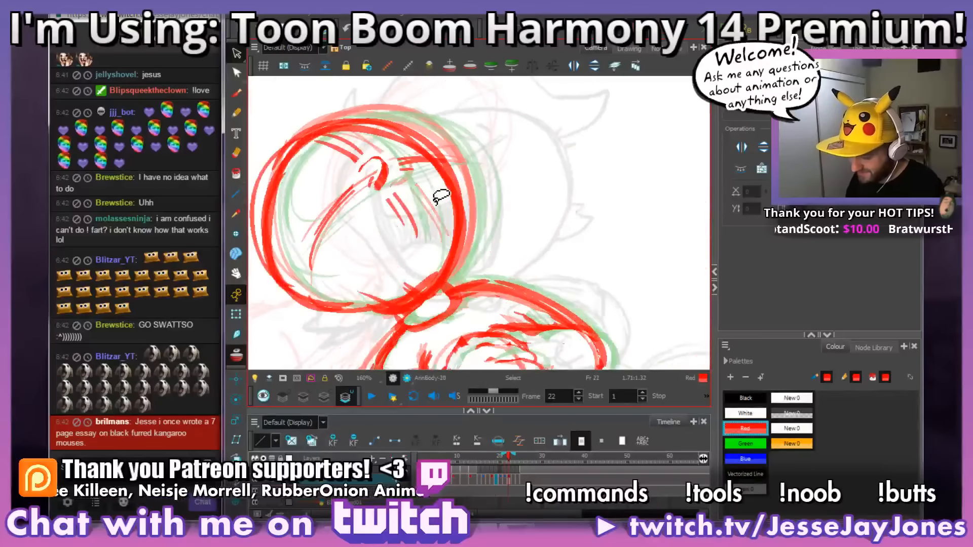
{"action": "key", "text": "comma"}
{"action": "key", "text": "period"}
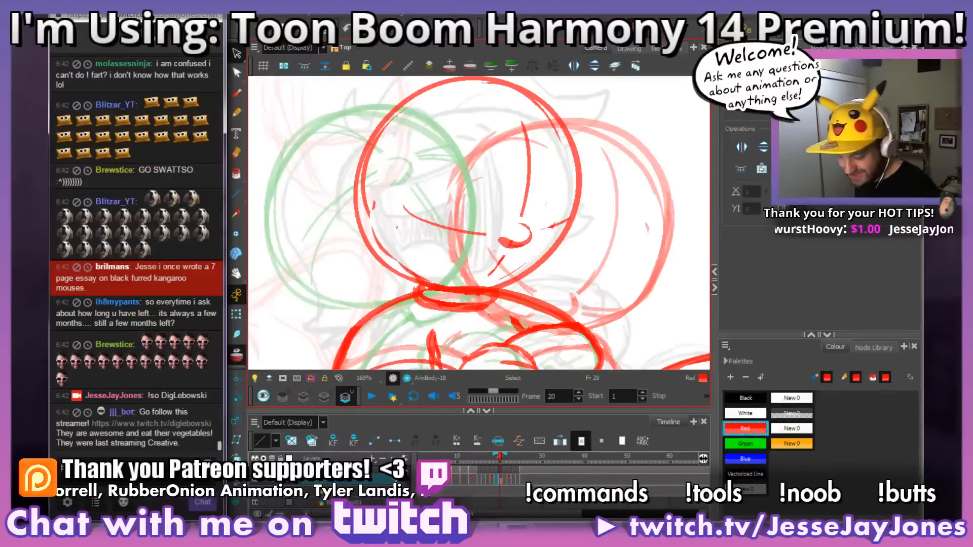
Step: Examine the head and neck at frame 20, reactivate the Brush tool, and compare the pose with frame 22
{"action": "left_click_drag", "start_coordinate": [584, 270], "coordinate": [521, 236]}
{"action": "scroll", "coordinate": [551, 247], "scroll_direction": "down", "scroll_amount": 2}
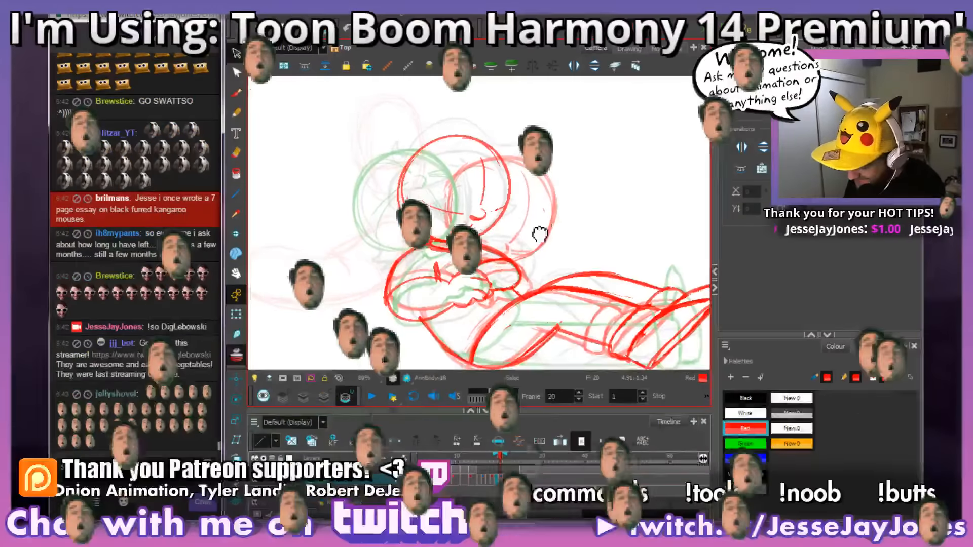
{"action": "scroll", "coordinate": [528, 274], "scroll_direction": "up", "scroll_amount": 2}
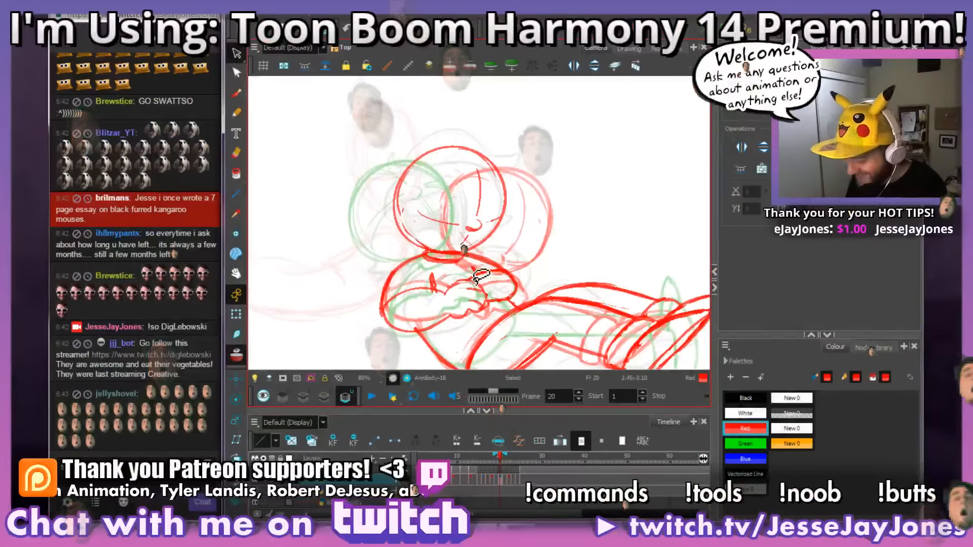
{"action": "mouse_move", "coordinate": [521, 289]}
{"action": "left_mouse_down"}
{"action": "mouse_move", "coordinate": [528, 273]}
{"action": "mouse_move", "coordinate": [529, 283]}
{"action": "left_mouse_up"}
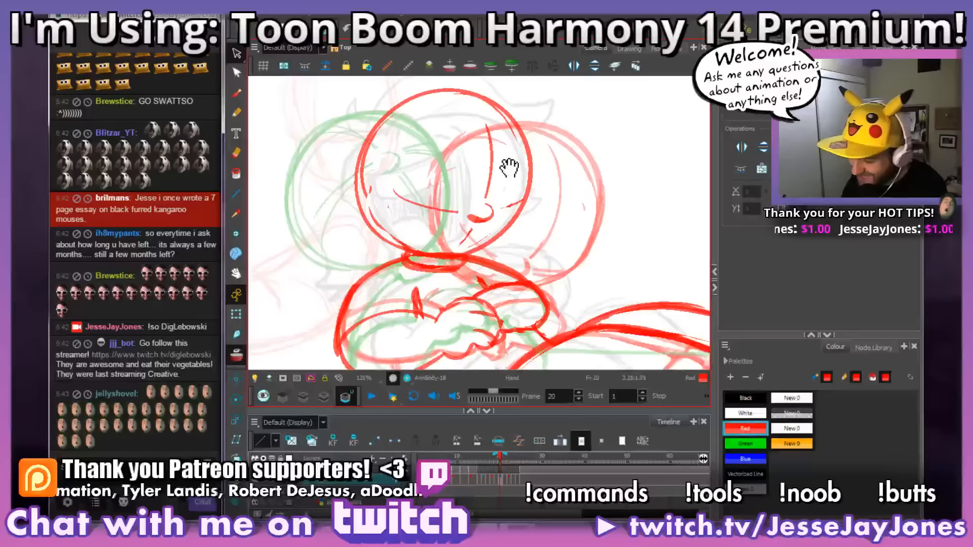
{"action": "left_click_drag", "start_coordinate": [506, 162], "coordinate": [511, 173]}
{"action": "left_click_drag", "start_coordinate": [522, 273], "coordinate": [500, 273]}
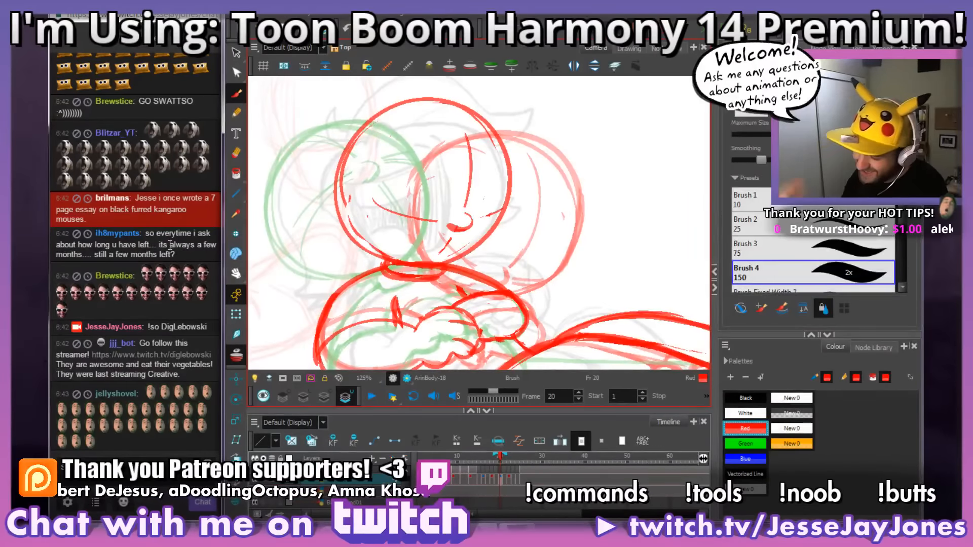
{"action": "scroll", "coordinate": [481, 262], "scroll_direction": "down", "scroll_amount": 3}
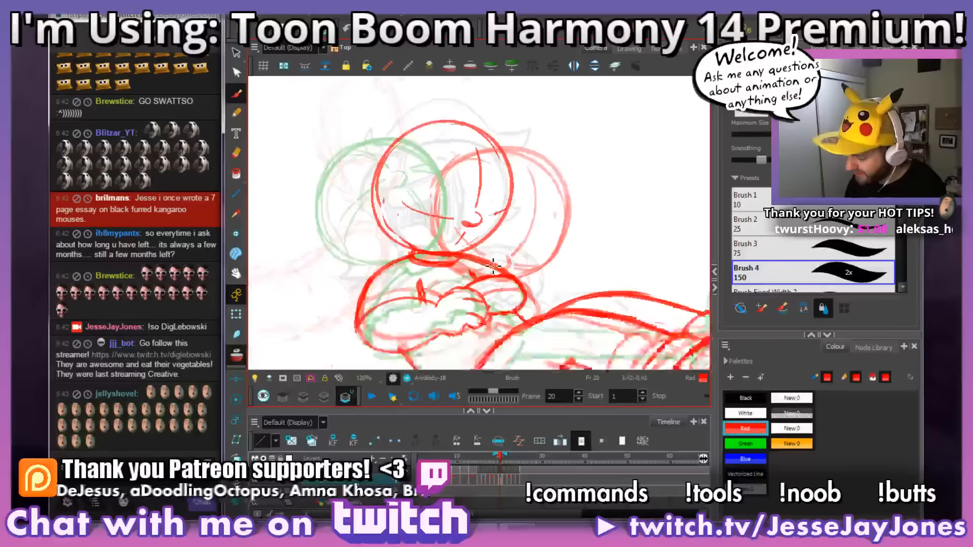
{"action": "key", "text": "comma"}
{"action": "key", "text": "comma"}
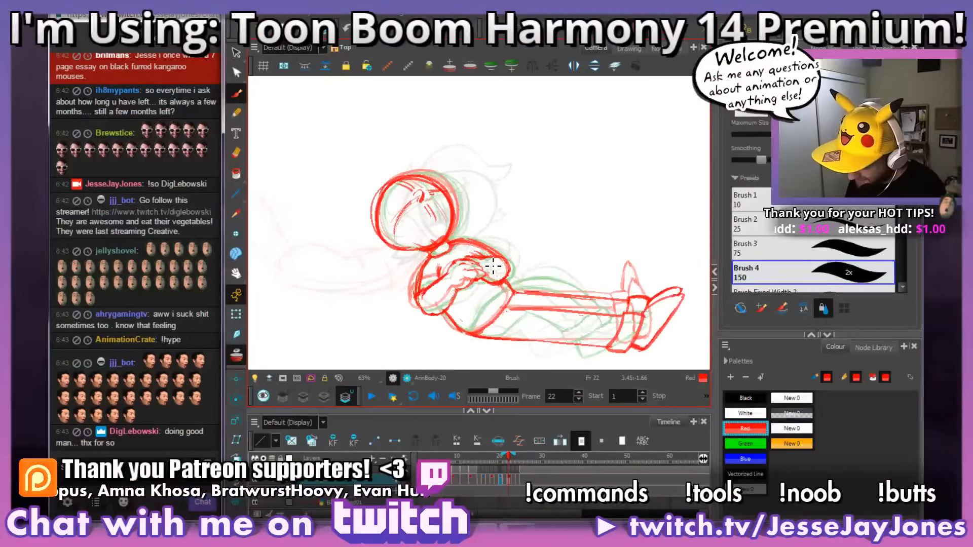
Step: Try sketching the nose on frame 23's head with Brush 4, size 150, and undo the stroke
{"action": "left_click_drag", "start_coordinate": [450, 191], "coordinate": [458, 207]}
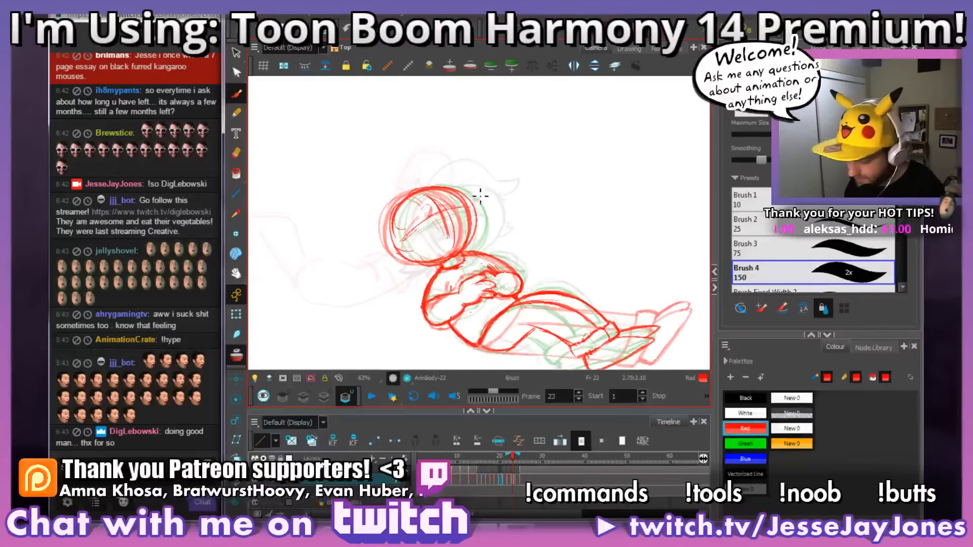
{"action": "scroll", "coordinate": [426, 205], "scroll_direction": "up", "scroll_amount": 1}
{"action": "left_click_drag", "start_coordinate": [436, 192], "coordinate": [471, 214]}
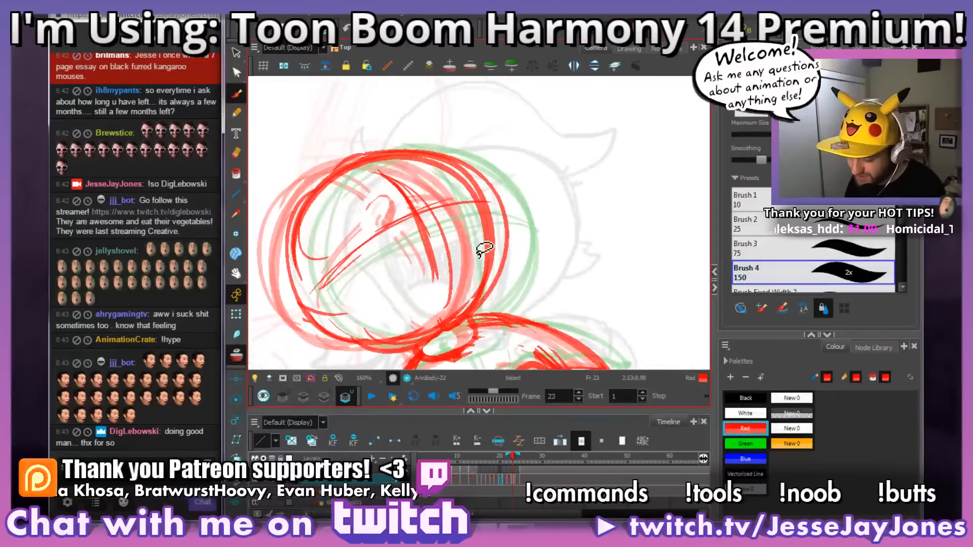
{"action": "key", "text": "2"}
{"action": "mouse_move", "coordinate": [455, 247]}
{"action": "left_mouse_down"}
{"action": "mouse_move", "coordinate": [475, 254]}
{"action": "mouse_move", "coordinate": [462, 243]}
{"action": "left_mouse_up"}
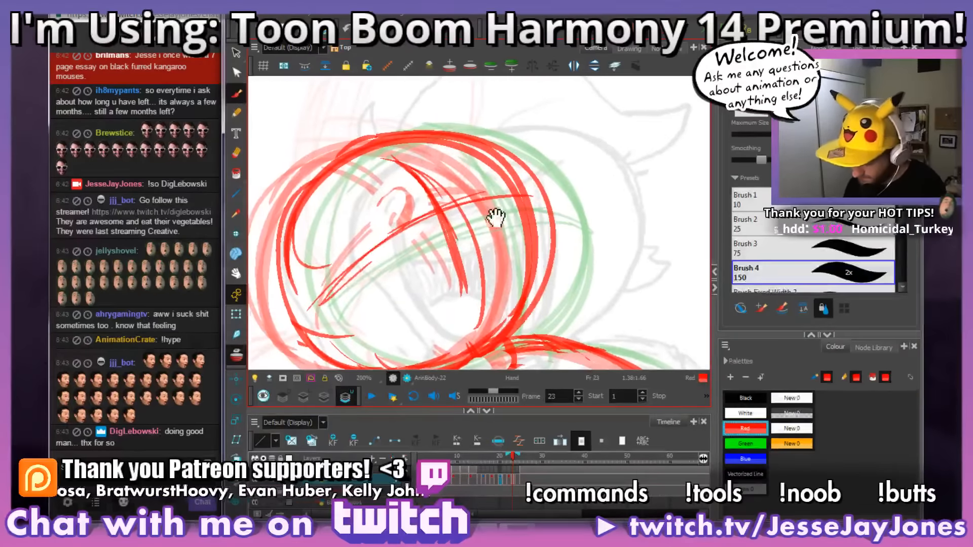
{"action": "left_click_drag", "start_coordinate": [494, 214], "coordinate": [484, 212]}
{"action": "key", "text": "."}
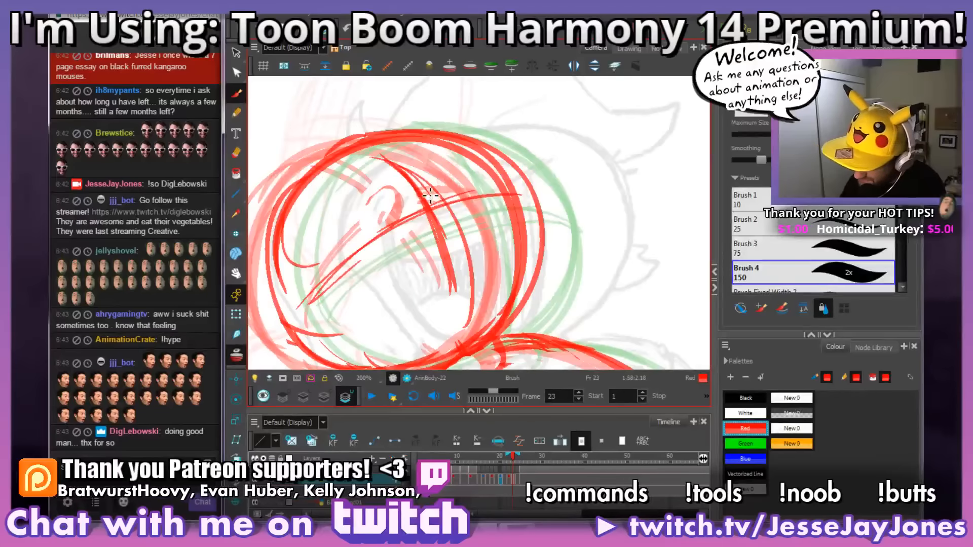
{"action": "left_click_drag", "start_coordinate": [417, 210], "coordinate": [439, 196]}
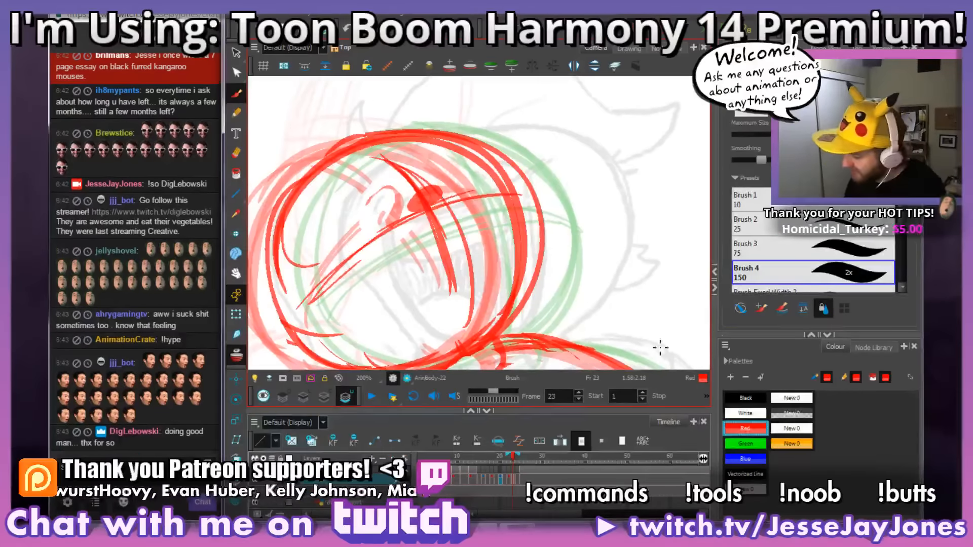
{"action": "key", "text": "ctrl+z"}
Step: Switch to the Brush 1 preset of size 10 after undoing a test stroke with Brush 2
{"action": "left_click", "coordinate": [745, 198]}
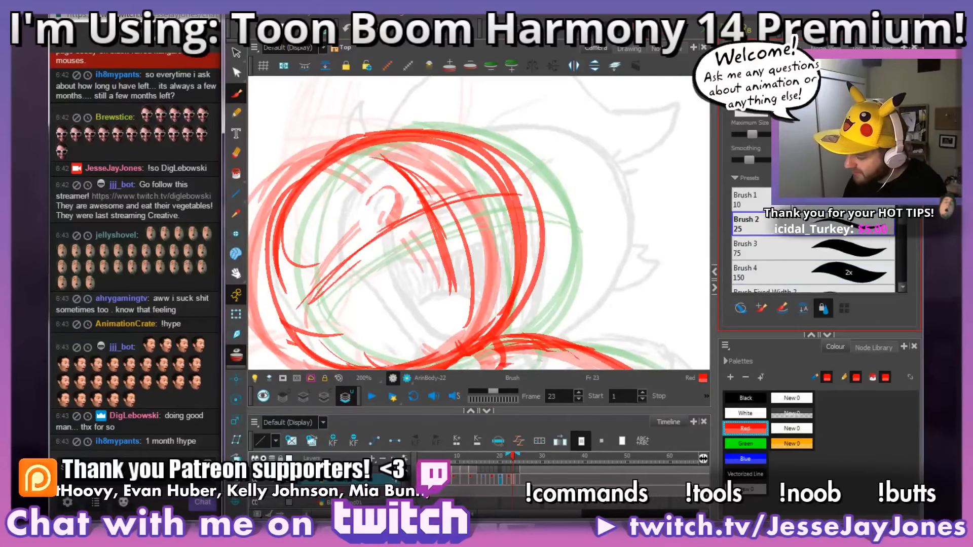
{"action": "mouse_move", "coordinate": [578, 150]}
{"action": "left_mouse_down"}
{"action": "mouse_move", "coordinate": [579, 174]}
{"action": "mouse_move", "coordinate": [589, 197]}
{"action": "left_mouse_up"}
{"action": "key", "text": "ctrl+z"}
{"action": "key", "text": "space"}
{"action": "left_click_drag", "start_coordinate": [553, 236], "coordinate": [550, 251]}
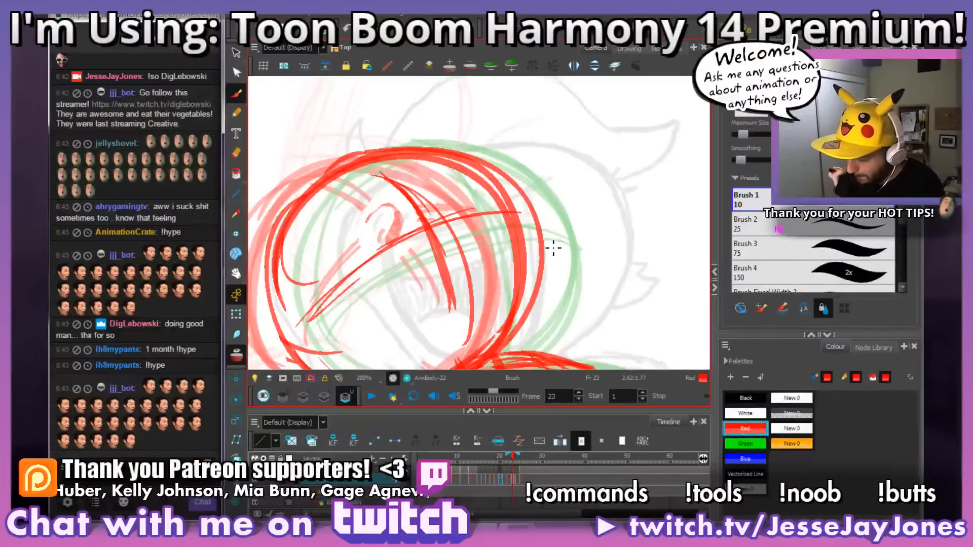
Step: Compare the nose placement with frame 22 and sketch a small curved nose on the guidelines of frame 23's head
{"action": "key", "text": "comma"}
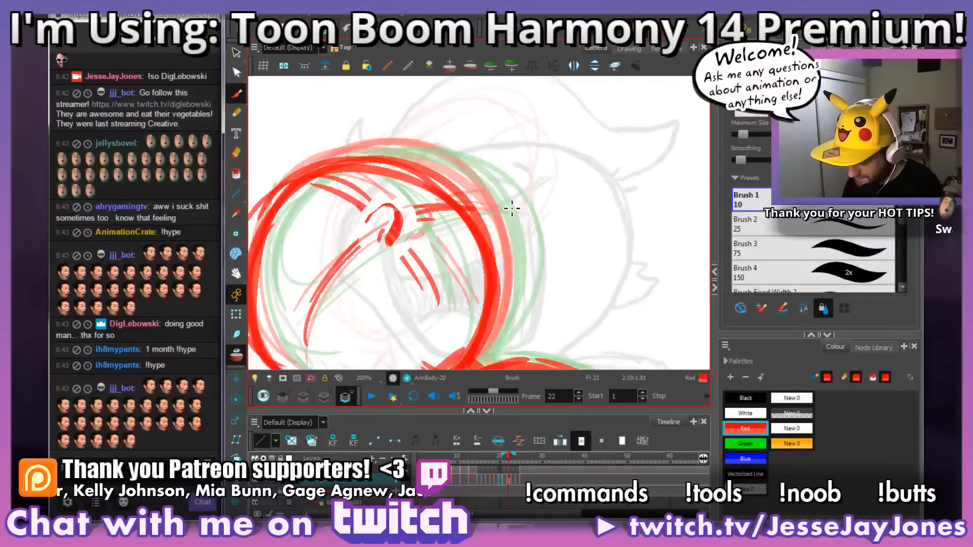
{"action": "key", "text": "period"}
{"action": "key", "text": "comma"}
{"action": "key", "text": "period"}
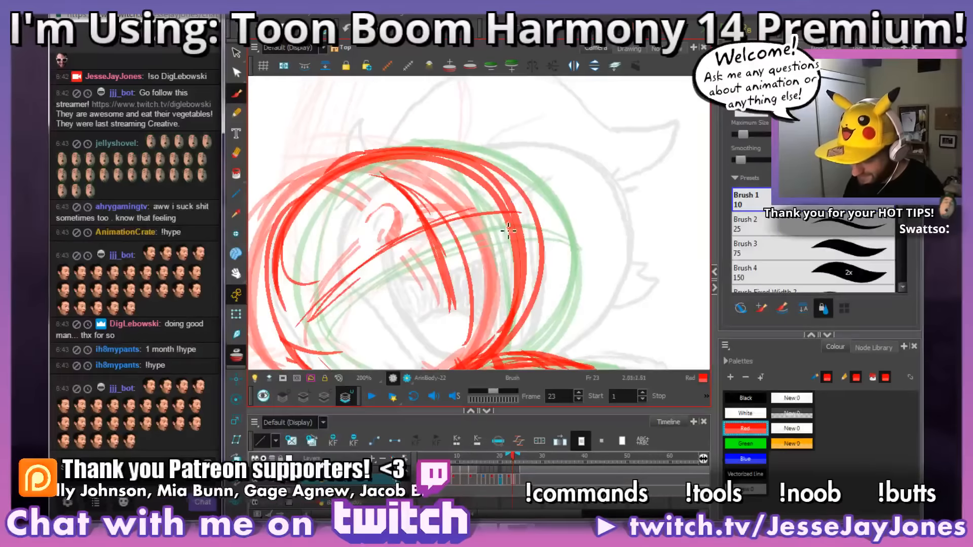
{"action": "left_click_drag", "start_coordinate": [494, 274], "coordinate": [508, 255]}
{"action": "key", "text": "comma"}
{"action": "key", "text": "period"}
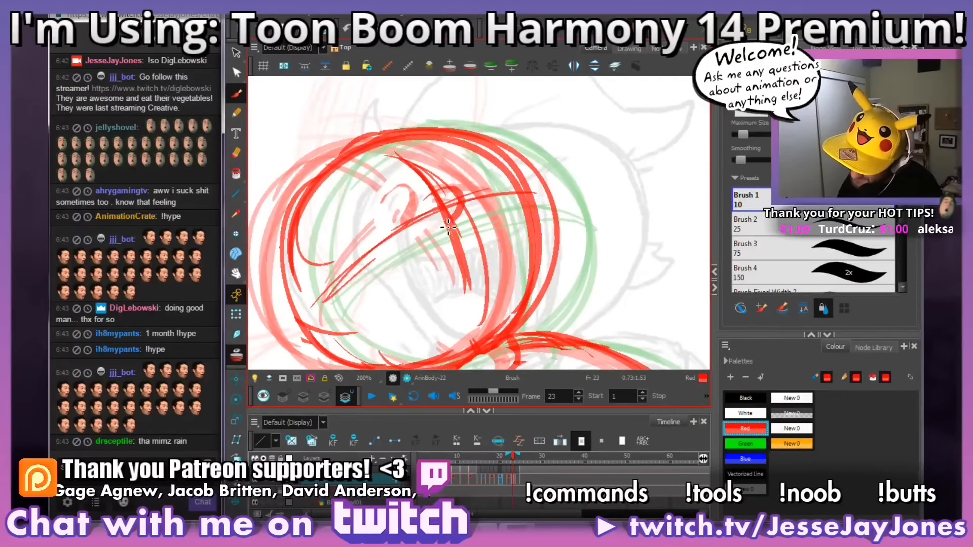
Step: Erase the guidelines running through the nose on frame 23 and redraw the nose's lower curve
{"action": "scroll", "coordinate": [459, 209], "scroll_direction": "up", "scroll_amount": 1}
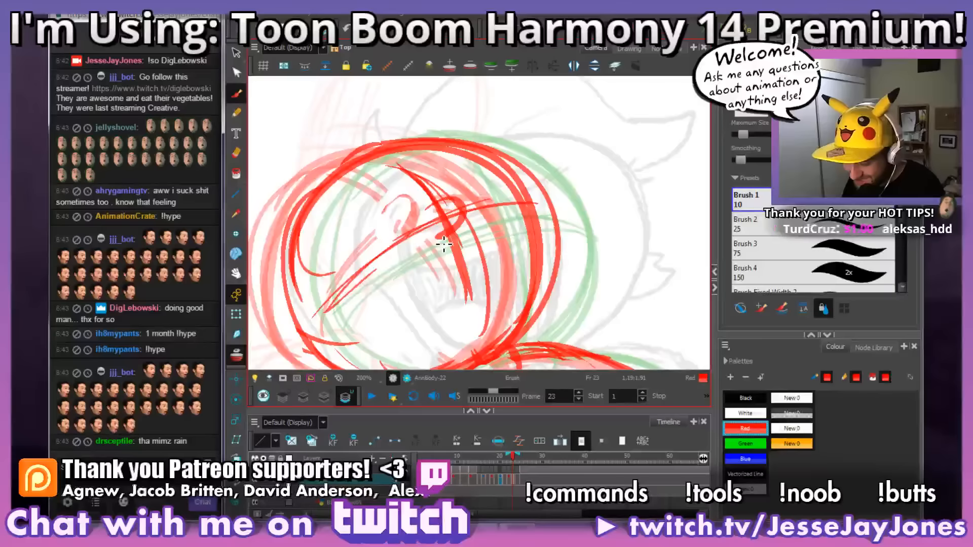
{"action": "mouse_move", "coordinate": [442, 227]}
{"action": "left_mouse_down"}
{"action": "mouse_move", "coordinate": [452, 226]}
{"action": "mouse_move", "coordinate": [434, 218]}
{"action": "mouse_move", "coordinate": [429, 198]}
{"action": "mouse_move", "coordinate": [462, 191]}
{"action": "mouse_move", "coordinate": [471, 208]}
{"action": "mouse_move", "coordinate": [467, 200]}
{"action": "left_mouse_up"}
{"action": "key", "text": "alt+b"}
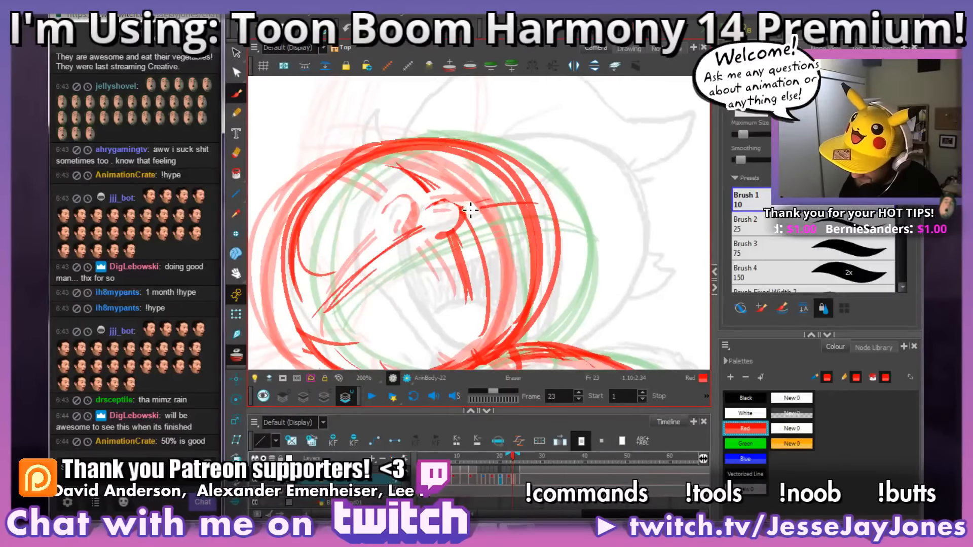
{"action": "key", "text": "space"}
{"action": "left_click_drag", "start_coordinate": [488, 236], "coordinate": [482, 260]}
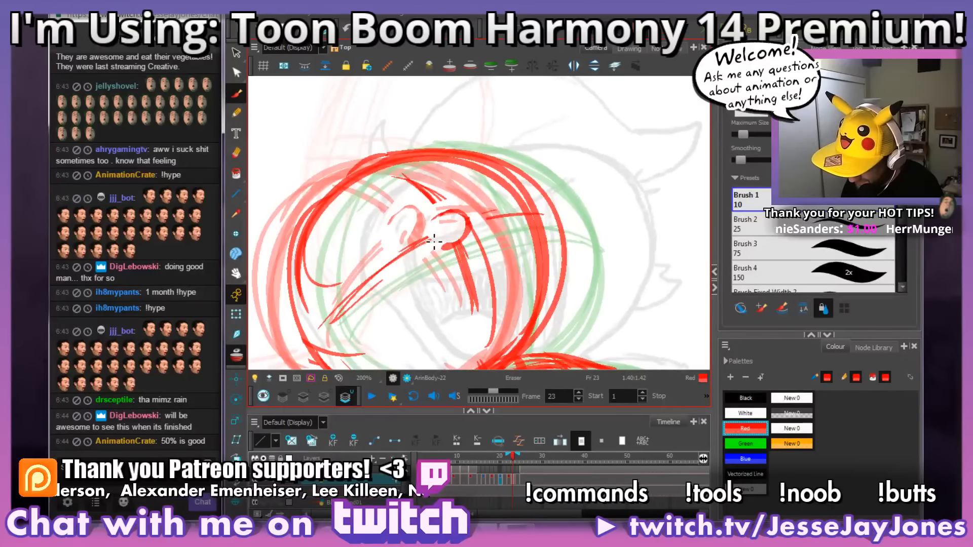
{"action": "mouse_move", "coordinate": [471, 245]}
{"action": "left_mouse_down"}
{"action": "mouse_move", "coordinate": [462, 254]}
{"action": "mouse_move", "coordinate": [449, 248]}
{"action": "mouse_move", "coordinate": [478, 227]}
{"action": "left_mouse_up"}
{"action": "key", "text": "alt+b"}
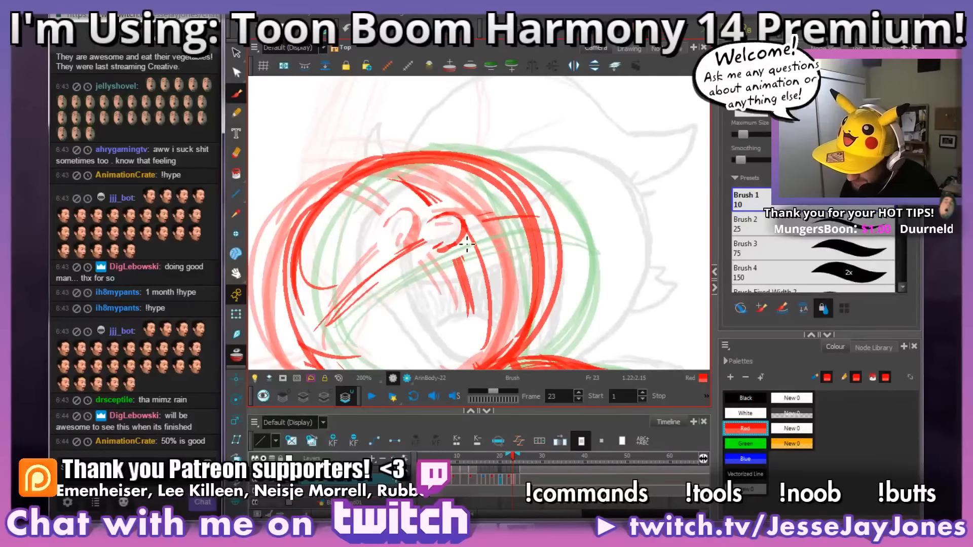
Step: Refine the nose outline on frame 23 and clear the stray lines around it
{"action": "key", "text": "alt+e"}
{"action": "left_click_drag", "start_coordinate": [474, 238], "coordinate": [472, 234]}
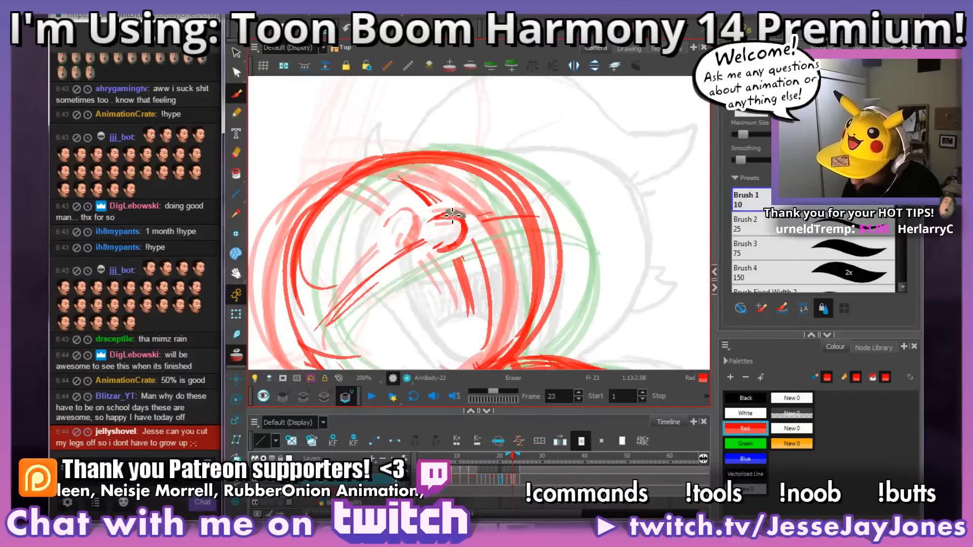
{"action": "left_click_drag", "start_coordinate": [434, 216], "coordinate": [474, 224]}
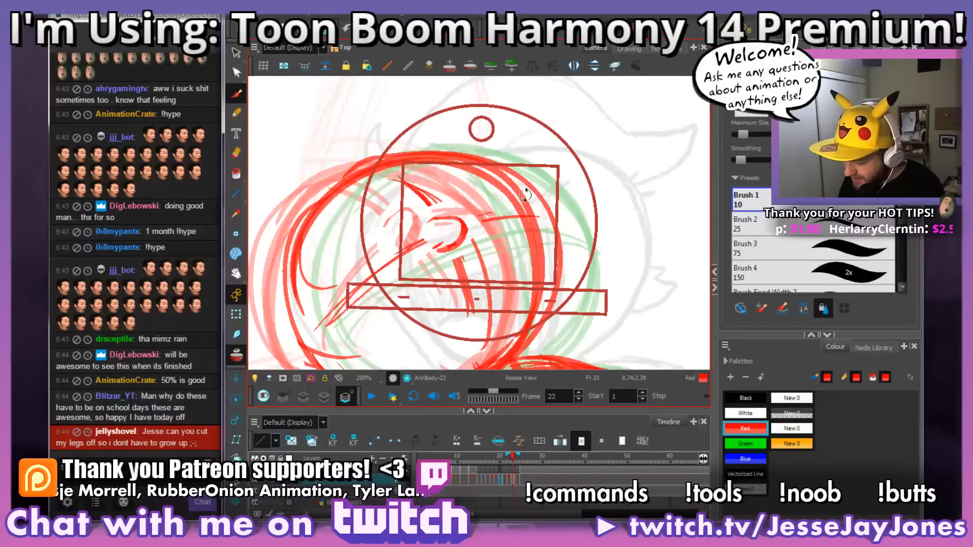
{"action": "left_click_drag", "start_coordinate": [525, 195], "coordinate": [538, 216]}
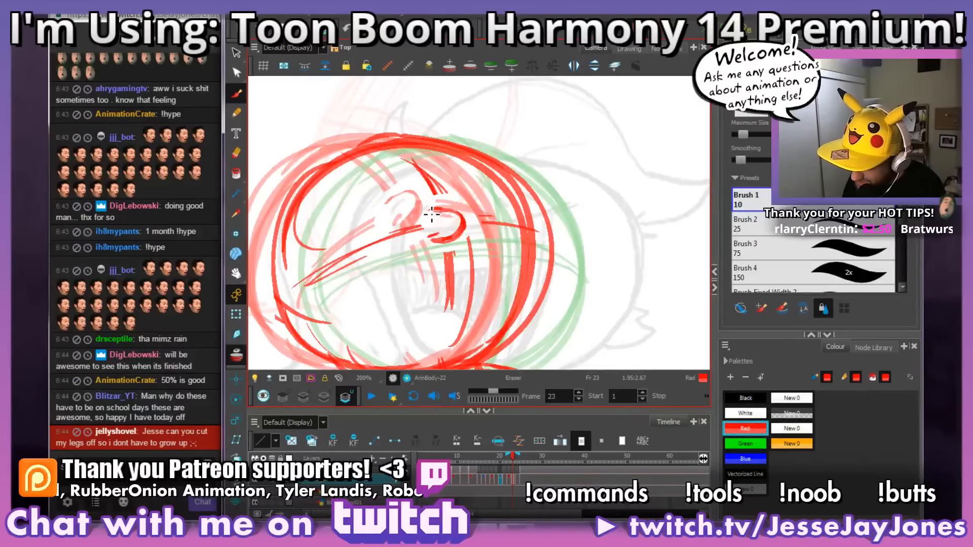
{"action": "left_click_drag", "start_coordinate": [496, 203], "coordinate": [517, 222]}
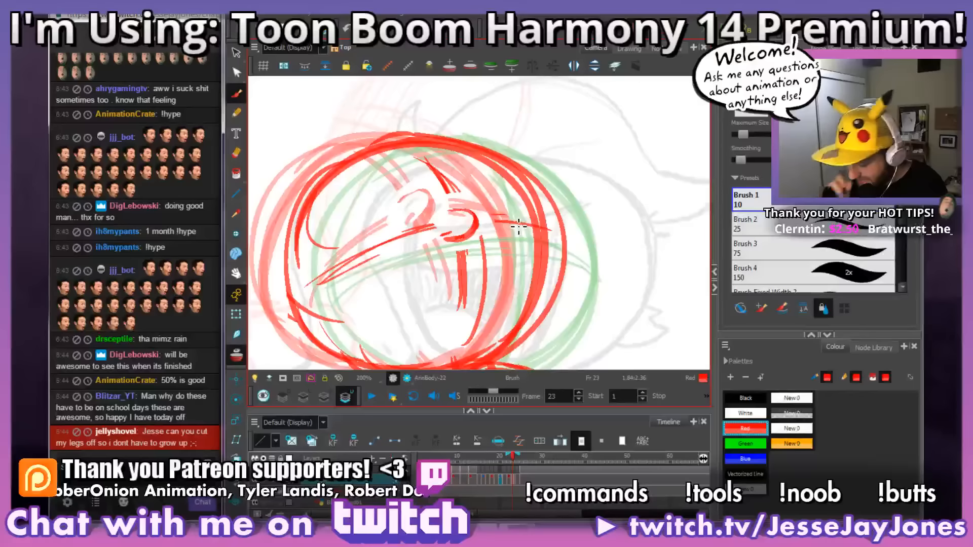
Step: Examine the head and refined nose on frame 23 at several zoom levels and view angles
{"action": "scroll", "coordinate": [487, 289], "scroll_direction": "down", "scroll_amount": 3}
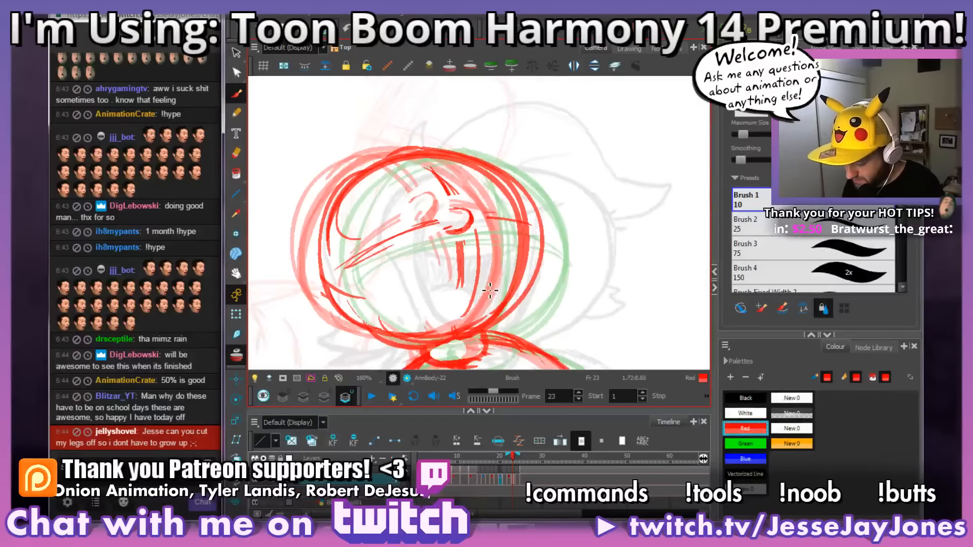
{"action": "key", "text": "ctrl+alt"}
{"action": "left_click_drag", "start_coordinate": [531, 296], "coordinate": [553, 273]}
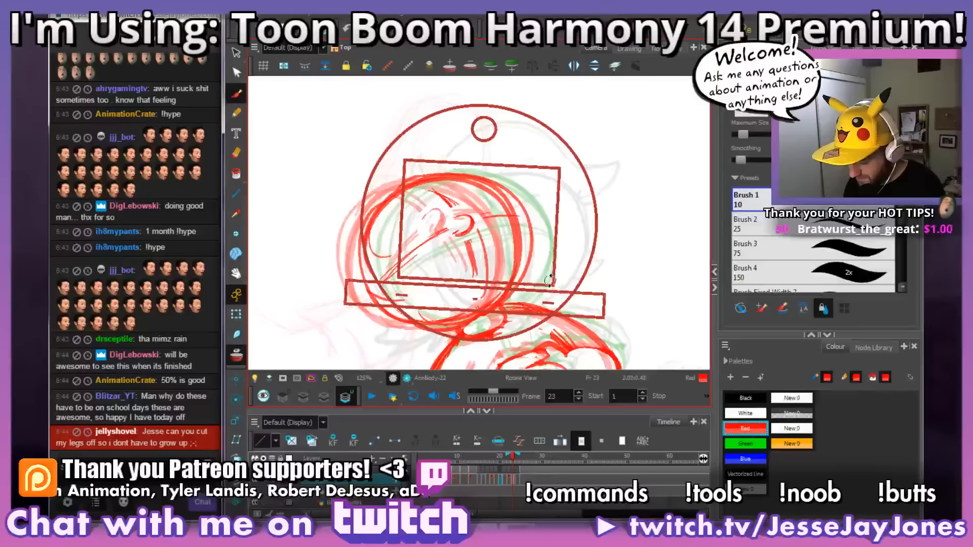
{"action": "left_click_drag", "start_coordinate": [544, 310], "coordinate": [541, 291]}
{"action": "scroll", "coordinate": [541, 290], "scroll_direction": "up", "scroll_amount": 2}
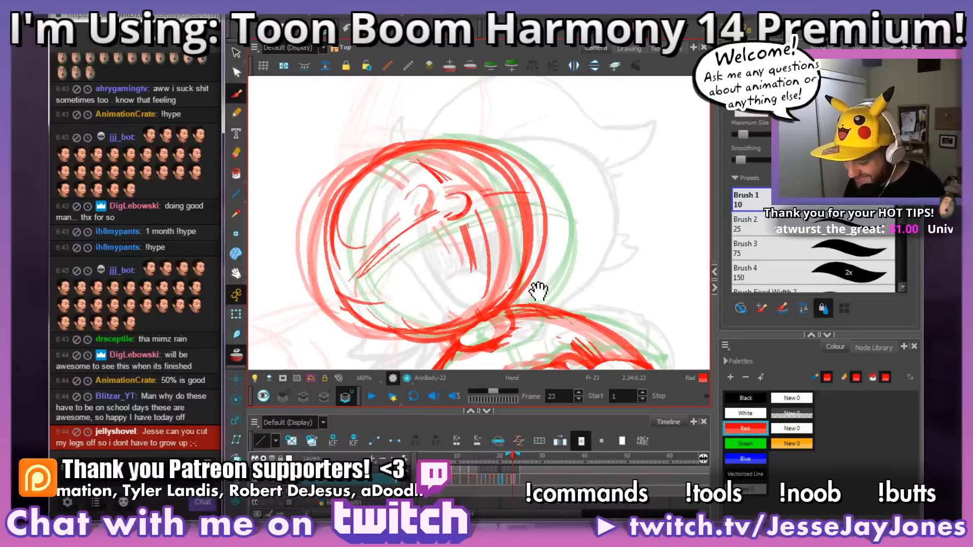
{"action": "left_click_drag", "start_coordinate": [497, 265], "coordinate": [545, 268]}
{"action": "scroll", "coordinate": [502, 278], "scroll_direction": "up", "scroll_amount": 2}
{"action": "scroll", "coordinate": [520, 253], "scroll_direction": "down", "scroll_amount": 2}
{"action": "scroll", "coordinate": [484, 196], "scroll_direction": "up", "scroll_amount": 2}
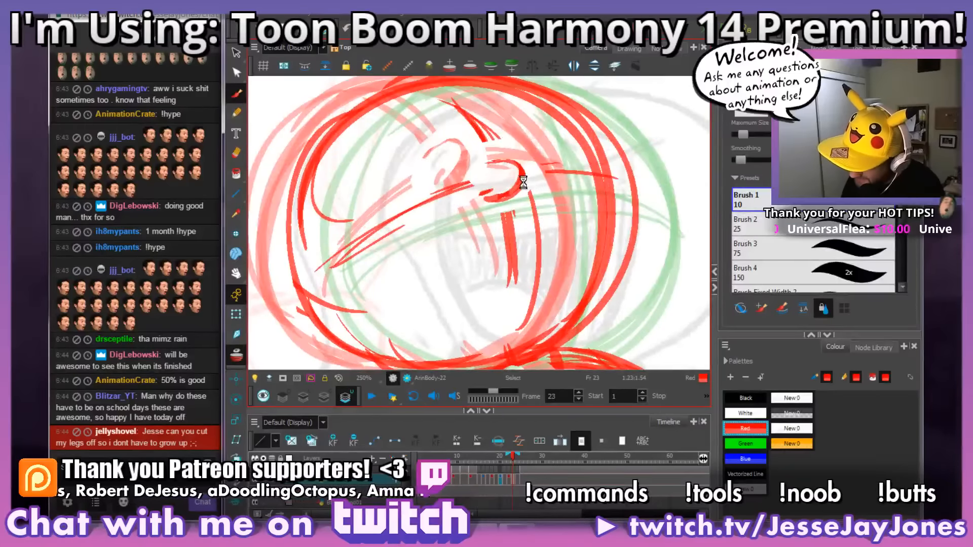
{"action": "scroll", "coordinate": [523, 182], "scroll_direction": "down", "scroll_amount": 4}
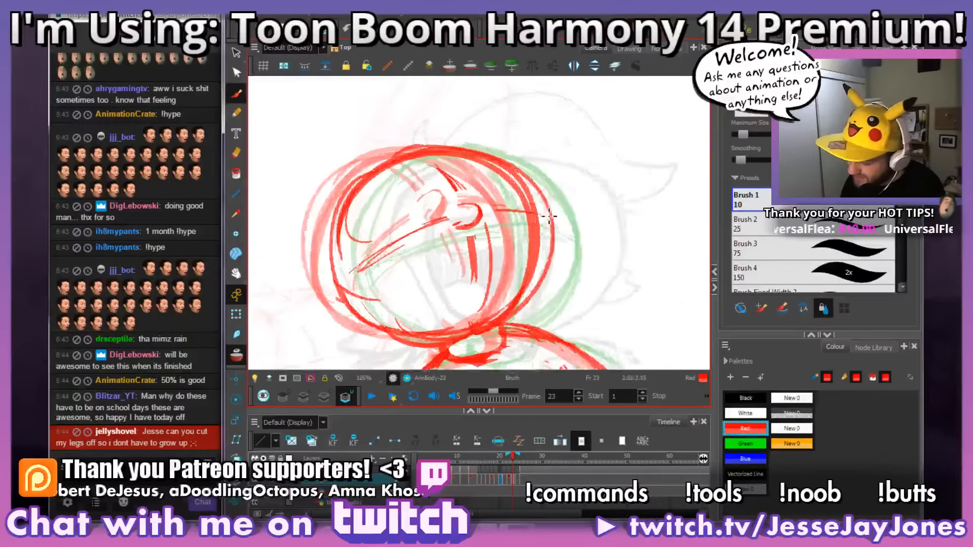
Step: Erase the guideline crossing on frame 24's head and sketch a small curved nose in the gap
{"action": "key", "text": "period"}
{"action": "scroll", "coordinate": [529, 236], "scroll_direction": "up", "scroll_amount": 3}
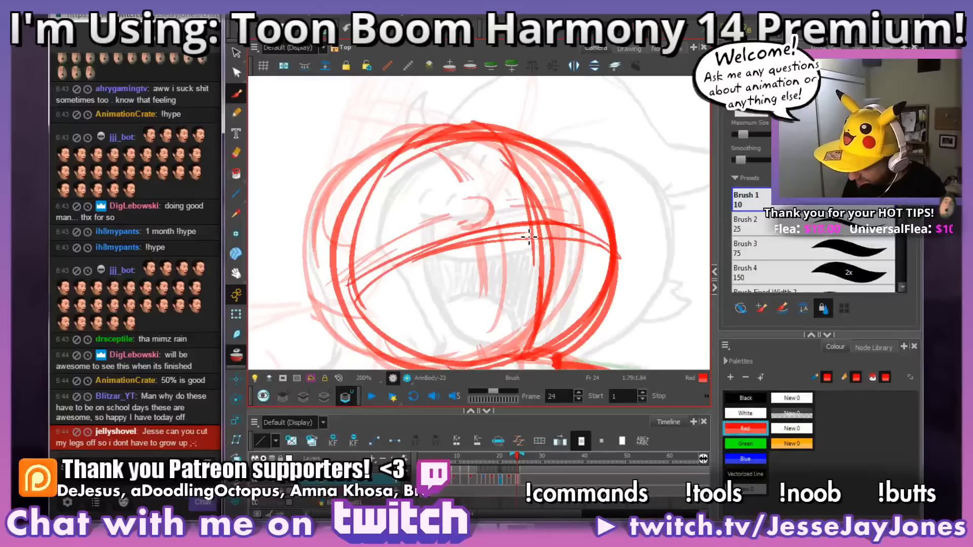
{"action": "left_click_drag", "start_coordinate": [570, 235], "coordinate": [472, 219]}
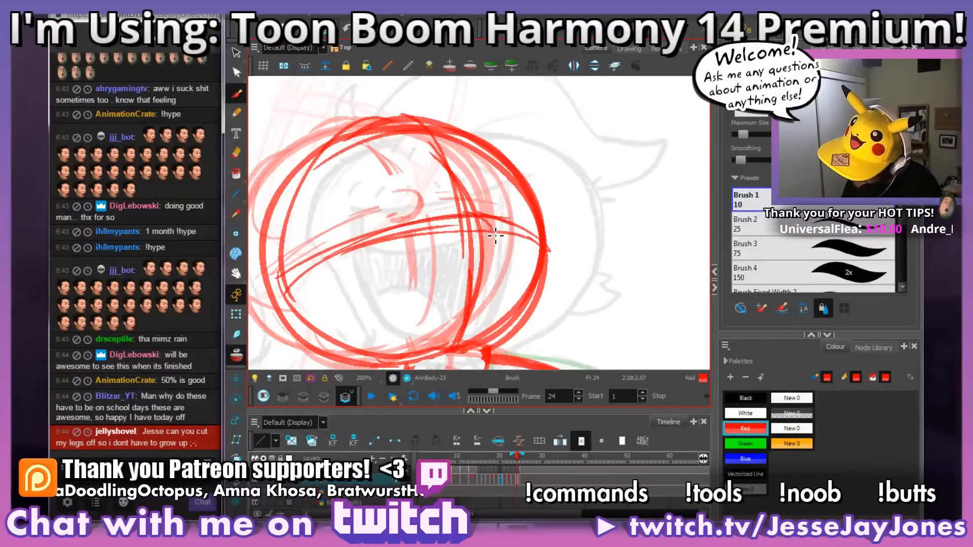
{"action": "key", "text": "ctrl+z"}
{"action": "mouse_move", "coordinate": [464, 212]}
{"action": "left_mouse_down"}
{"action": "mouse_move", "coordinate": [487, 230]}
{"action": "mouse_move", "coordinate": [482, 221]}
{"action": "mouse_move", "coordinate": [463, 234]}
{"action": "mouse_move", "coordinate": [479, 217]}
{"action": "left_mouse_up"}
{"action": "left_click_drag", "start_coordinate": [540, 252], "coordinate": [544, 256]}
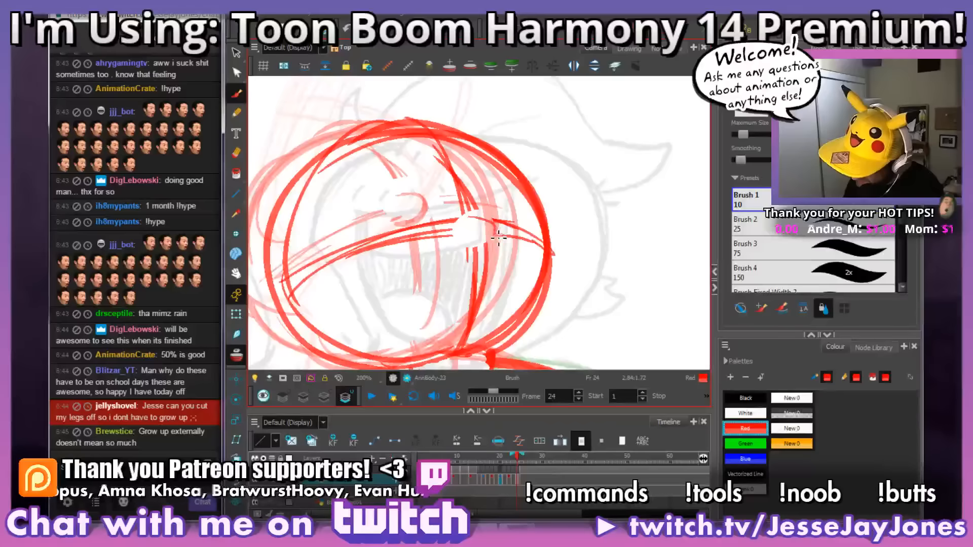
{"action": "mouse_move", "coordinate": [480, 251]}
{"action": "left_mouse_down"}
{"action": "mouse_move", "coordinate": [468, 227]}
{"action": "mouse_move", "coordinate": [495, 256]}
{"action": "mouse_move", "coordinate": [506, 240]}
{"action": "mouse_move", "coordinate": [494, 218]}
{"action": "mouse_move", "coordinate": [460, 223]}
{"action": "mouse_move", "coordinate": [471, 210]}
{"action": "left_mouse_up"}
{"action": "key", "text": "e"}
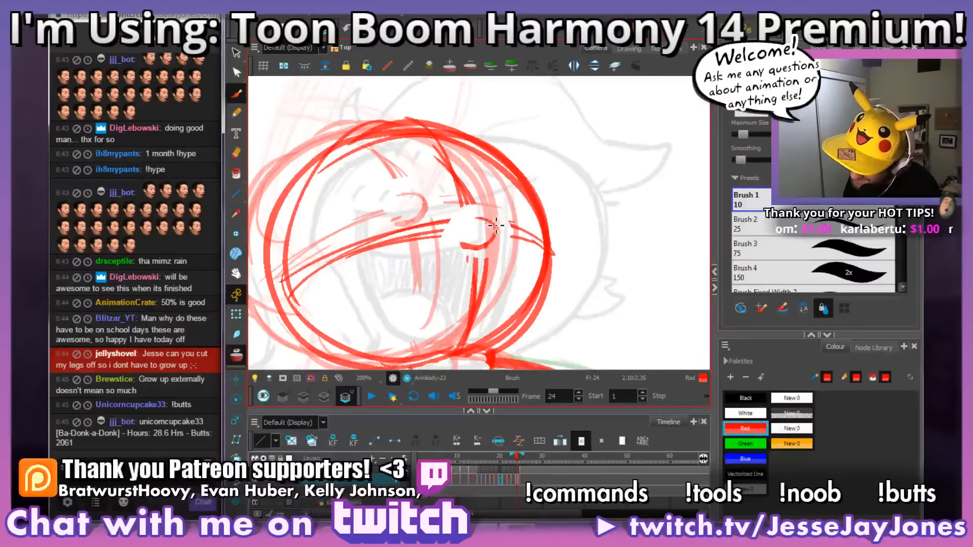
Step: Examine the nose and guidelines on frame 24's head both up close and from farther out
{"action": "scroll", "coordinate": [535, 257], "scroll_direction": "down", "scroll_amount": 2}
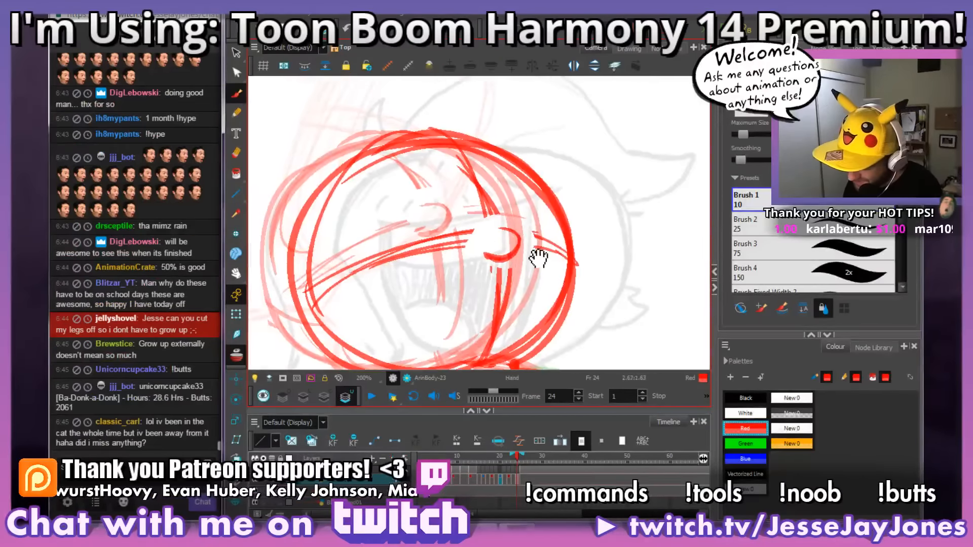
{"action": "scroll", "coordinate": [554, 276], "scroll_direction": "up", "scroll_amount": 4}
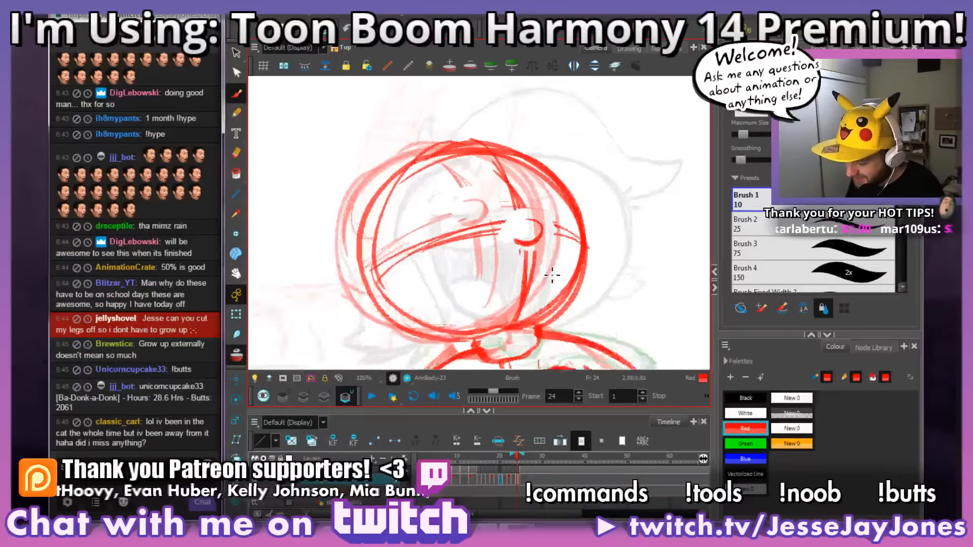
{"action": "key", "text": "space"}
{"action": "mouse_move", "coordinate": [503, 304]}
{"action": "left_mouse_down"}
{"action": "mouse_move", "coordinate": [467, 311]}
{"action": "mouse_move", "coordinate": [521, 310]}
{"action": "mouse_move", "coordinate": [518, 318]}
{"action": "left_mouse_up"}
{"action": "key", "text": "s"}
{"action": "key", "text": "space"}
{"action": "key", "text": "1"}
{"action": "key", "text": "space"}
{"action": "key", "text": "space"}
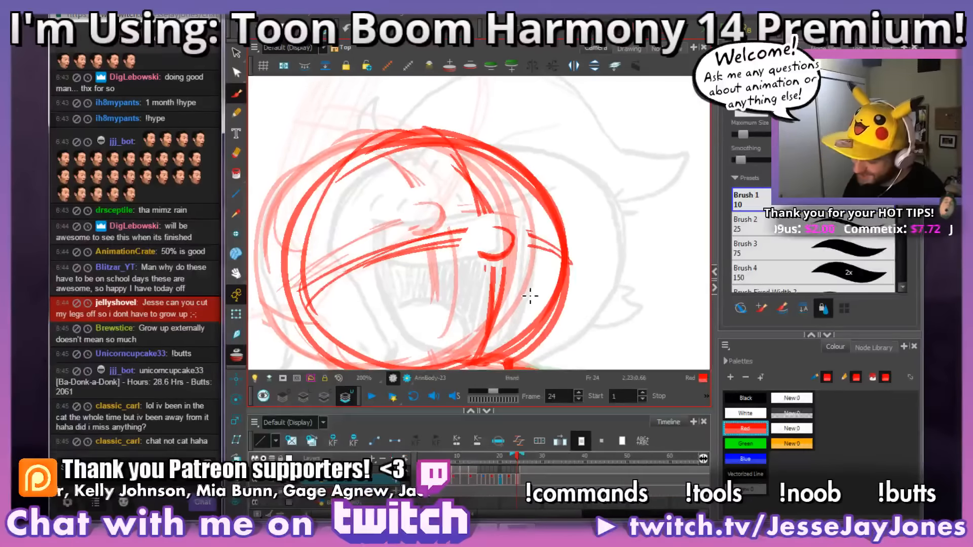
{"action": "mouse_move", "coordinate": [512, 277]}
{"action": "left_mouse_down"}
{"action": "mouse_move", "coordinate": [516, 258]}
{"action": "mouse_move", "coordinate": [561, 280]}
{"action": "left_mouse_up"}
{"action": "key", "text": "1"}
{"action": "key", "text": "1"}
{"action": "key", "text": "2"}
{"action": "key", "text": "2"}
{"action": "key", "text": "space"}
{"action": "key", "text": "2"}
{"action": "key", "text": "space"}
{"action": "key", "text": "1"}
{"action": "key", "text": "1"}
Step: Flip between frames 24 and 25 to compare the head with the finished laughing pose
{"action": "key", "text": "f"}
{"action": "key", "text": "g"}
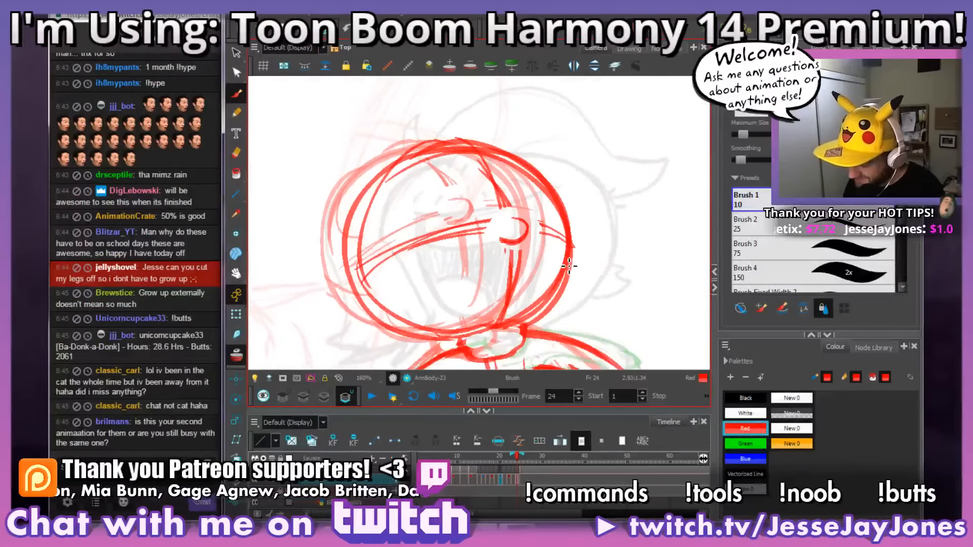
{"action": "key", "text": "g"}
{"action": "key", "text": "f"}
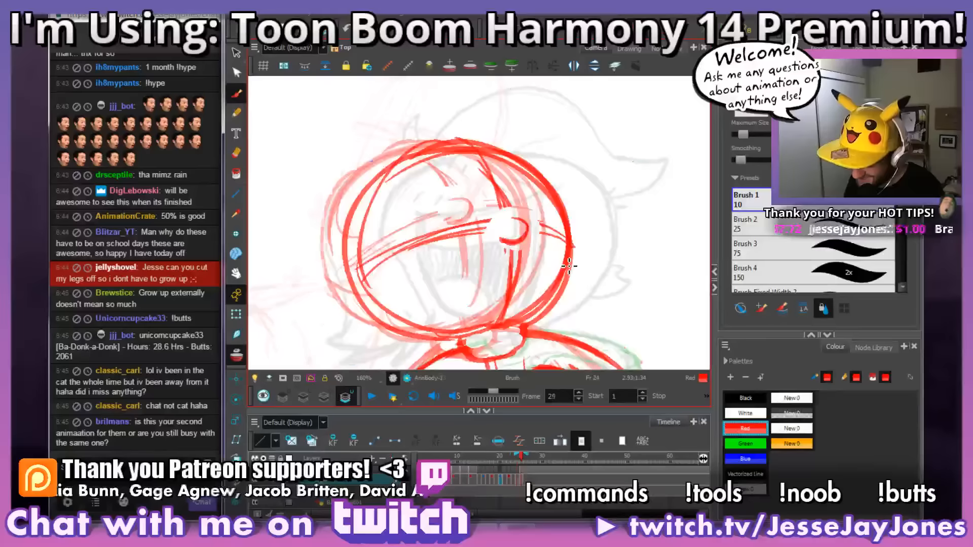
{"action": "key", "text": "g"}
{"action": "key", "text": "1"}
{"action": "key", "text": "1"}
{"action": "key", "text": "1"}
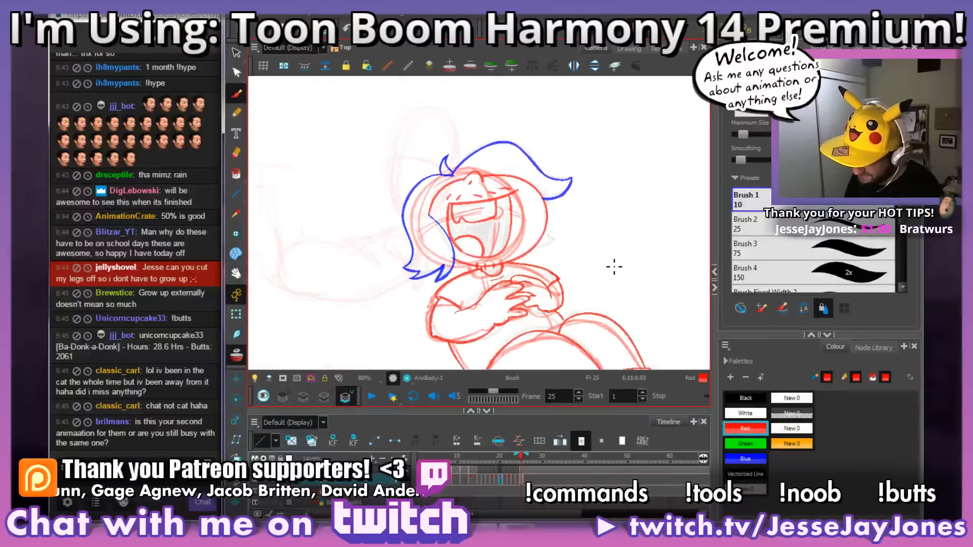
Step: Enlarge the timeline area to show more layers and return to the drawing on frame 24
{"action": "left_click_drag", "start_coordinate": [517, 410], "coordinate": [517, 392]}
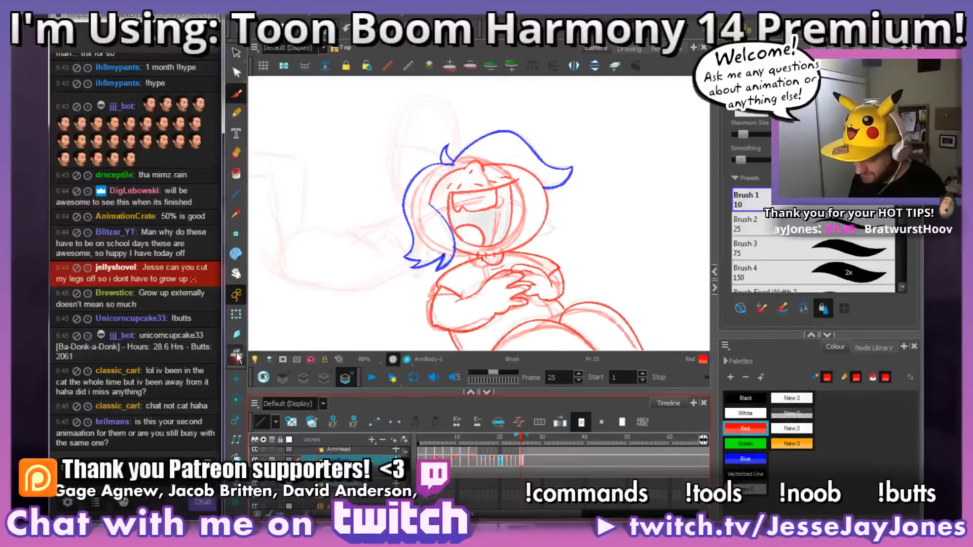
{"action": "mouse_move", "coordinate": [524, 444]}
{"action": "left_mouse_down"}
{"action": "mouse_move", "coordinate": [496, 451]}
{"action": "mouse_move", "coordinate": [522, 453]}
{"action": "left_mouse_up"}
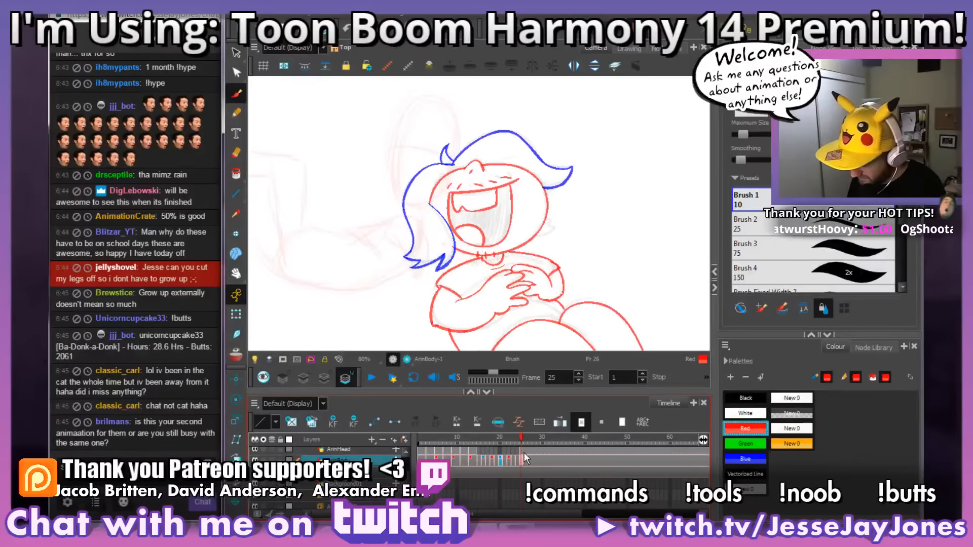
{"action": "left_click", "coordinate": [517, 461]}
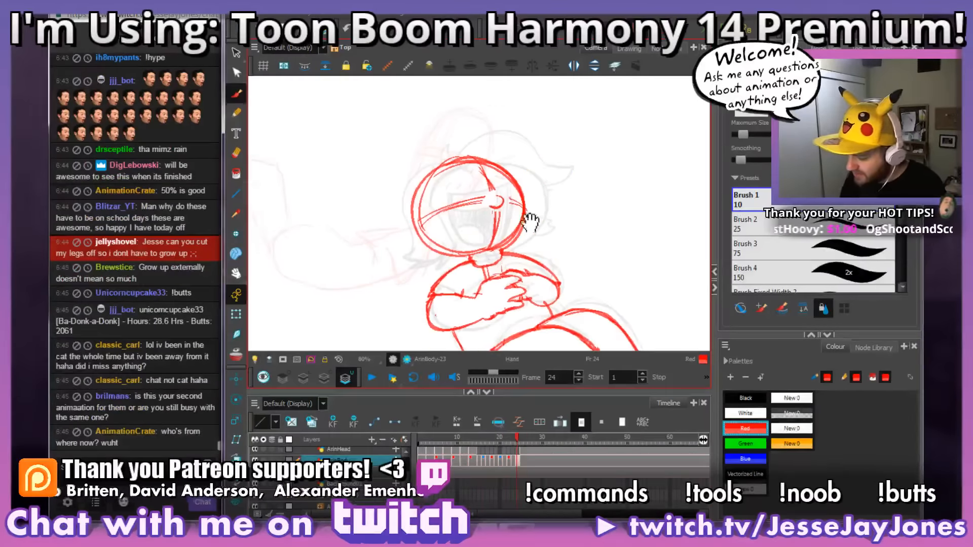
Step: Erase the nose and the crossed guidelines inside frame 24's head, keeping the round red outline
{"action": "left_click_drag", "start_coordinate": [531, 223], "coordinate": [522, 249]}
{"action": "key", "text": "2"}
{"action": "key", "text": "2"}
{"action": "key", "text": "e"}
{"action": "mouse_move", "coordinate": [515, 291]}
{"action": "left_mouse_down"}
{"action": "mouse_move", "coordinate": [523, 268]}
{"action": "mouse_move", "coordinate": [527, 233]}
{"action": "mouse_move", "coordinate": [513, 252]}
{"action": "mouse_move", "coordinate": [529, 239]}
{"action": "mouse_move", "coordinate": [521, 229]}
{"action": "mouse_move", "coordinate": [517, 260]}
{"action": "mouse_move", "coordinate": [543, 240]}
{"action": "mouse_move", "coordinate": [547, 216]}
{"action": "mouse_move", "coordinate": [550, 227]}
{"action": "mouse_move", "coordinate": [502, 179]}
{"action": "mouse_move", "coordinate": [510, 182]}
{"action": "mouse_move", "coordinate": [485, 189]}
{"action": "mouse_move", "coordinate": [411, 241]}
{"action": "left_mouse_up"}
{"action": "left_click_drag", "start_coordinate": [587, 252], "coordinate": [557, 252]}
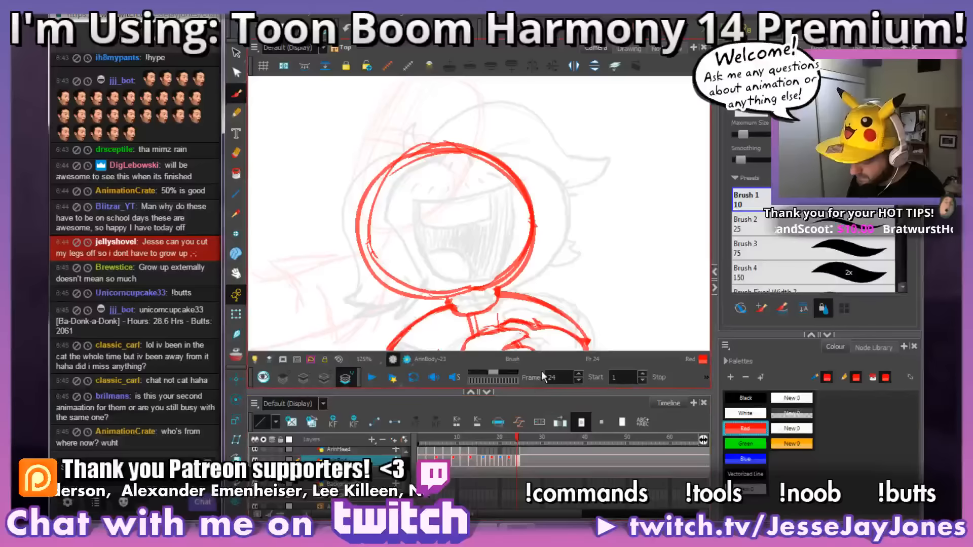
Step: Compare frame 24's head with frames 23 and 25 using onion skin, and turn onion skin off again
{"action": "left_click", "coordinate": [236, 355]}
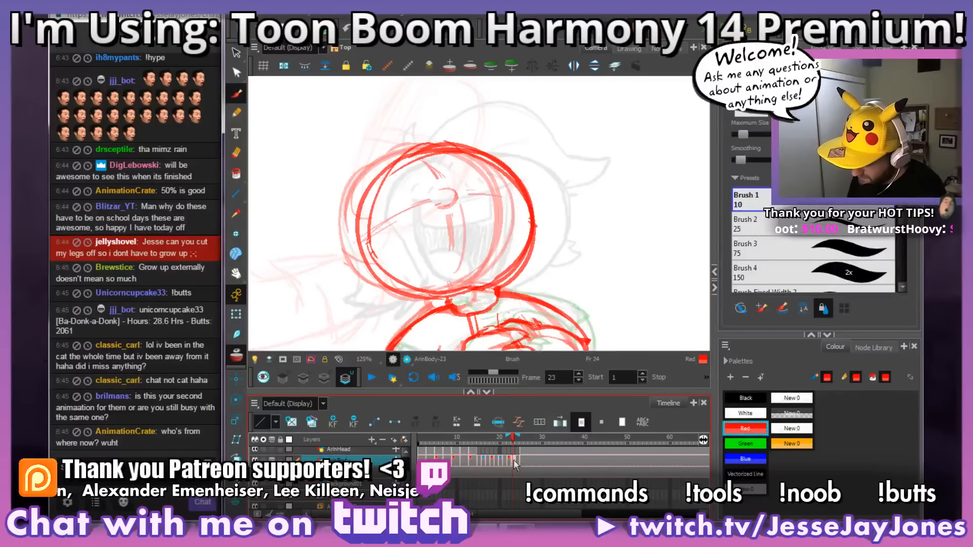
{"action": "left_click", "coordinate": [513, 460]}
{"action": "mouse_move", "coordinate": [462, 270]}
{"action": "left_mouse_down"}
{"action": "mouse_move", "coordinate": [464, 238]}
{"action": "mouse_move", "coordinate": [452, 231]}
{"action": "mouse_move", "coordinate": [456, 243]}
{"action": "mouse_move", "coordinate": [460, 209]}
{"action": "mouse_move", "coordinate": [434, 226]}
{"action": "mouse_move", "coordinate": [399, 216]}
{"action": "mouse_move", "coordinate": [386, 224]}
{"action": "mouse_move", "coordinate": [431, 196]}
{"action": "mouse_move", "coordinate": [436, 170]}
{"action": "mouse_move", "coordinate": [425, 164]}
{"action": "mouse_move", "coordinate": [486, 203]}
{"action": "mouse_move", "coordinate": [483, 196]}
{"action": "mouse_move", "coordinate": [454, 265]}
{"action": "left_mouse_up"}
{"action": "left_click_drag", "start_coordinate": [513, 467], "coordinate": [521, 465]}
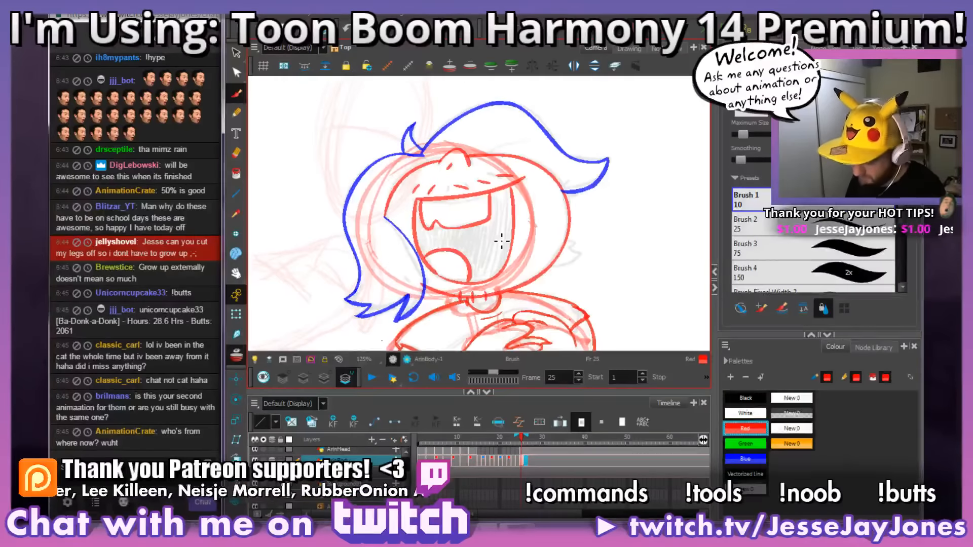
{"action": "left_click", "coordinate": [236, 355]}
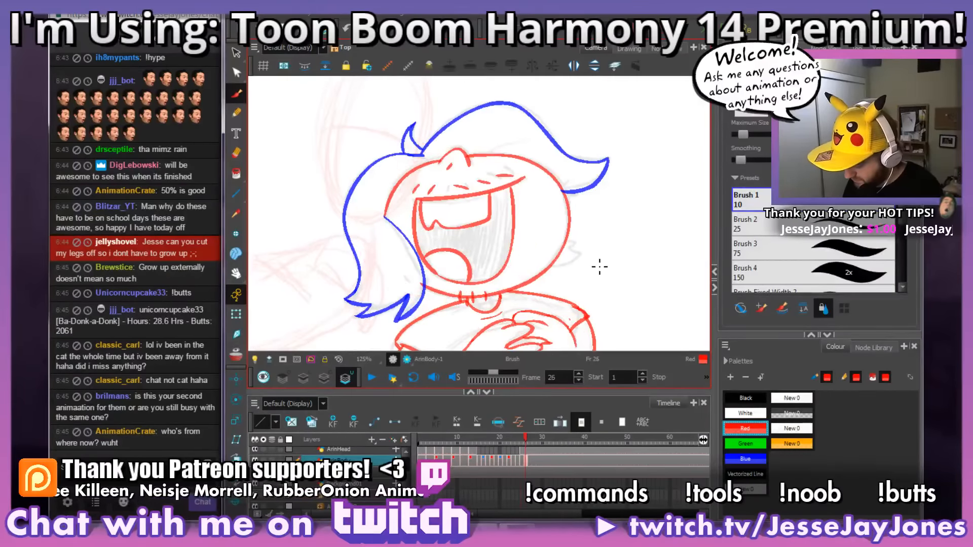
Step: Flip between frame 24 and its neighbours to judge where the nose belongs on the tilted-back head
{"action": "key", "text": "."}
{"action": "key", "text": "."}
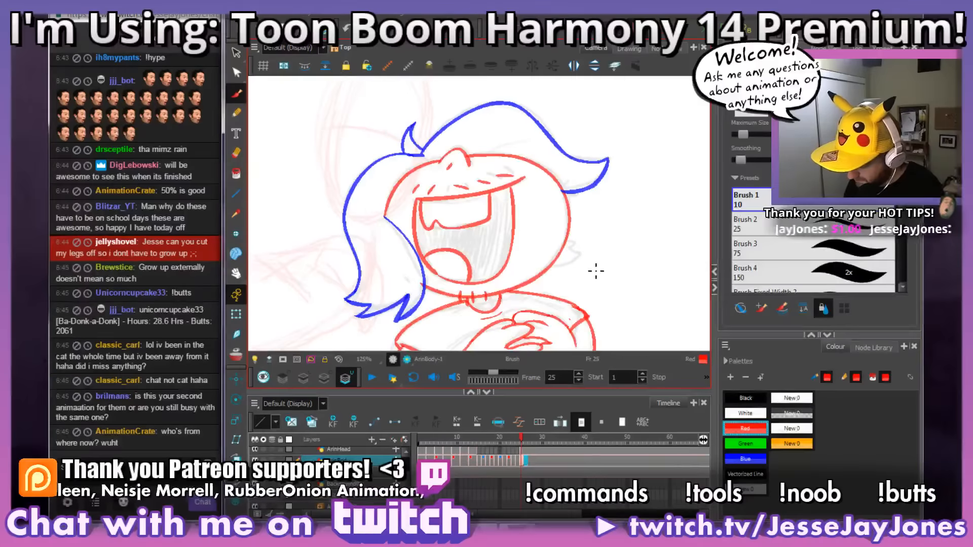
{"action": "key", "text": "space"}
{"action": "left_click_drag", "start_coordinate": [488, 224], "coordinate": [508, 249]}
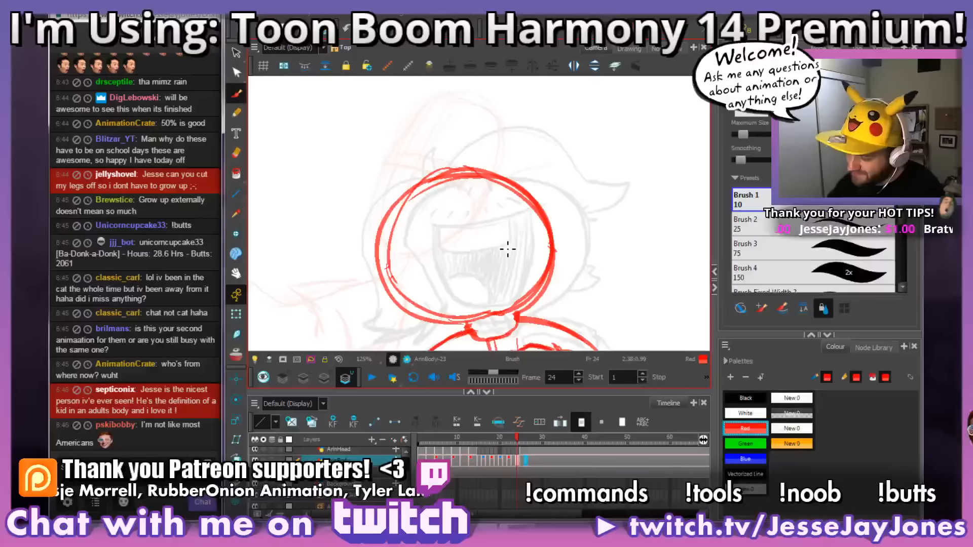
{"action": "key", "text": "space"}
{"action": "left_click_drag", "start_coordinate": [549, 256], "coordinate": [550, 267]}
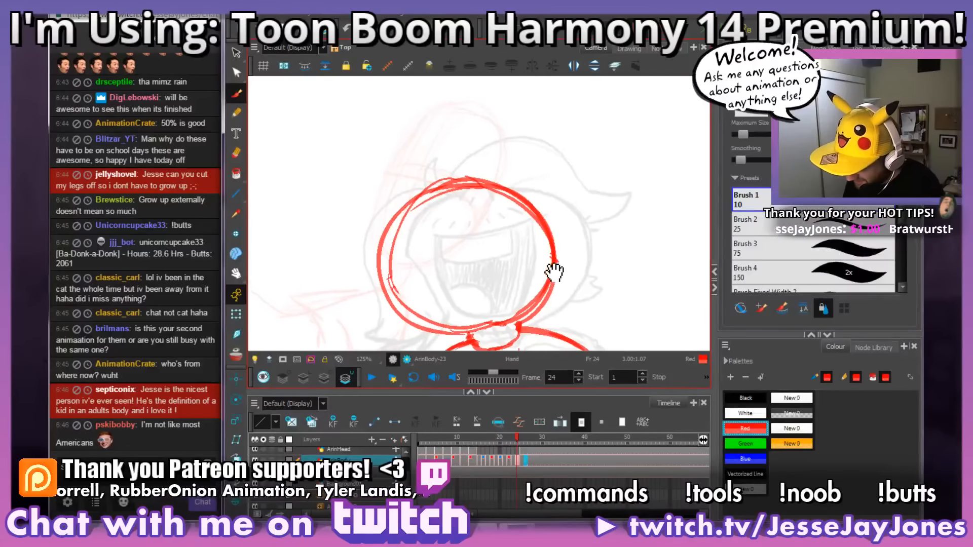
{"action": "key", "text": "comma"}
{"action": "key", "text": "period"}
{"action": "key", "text": "period"}
{"action": "key", "text": "period"}
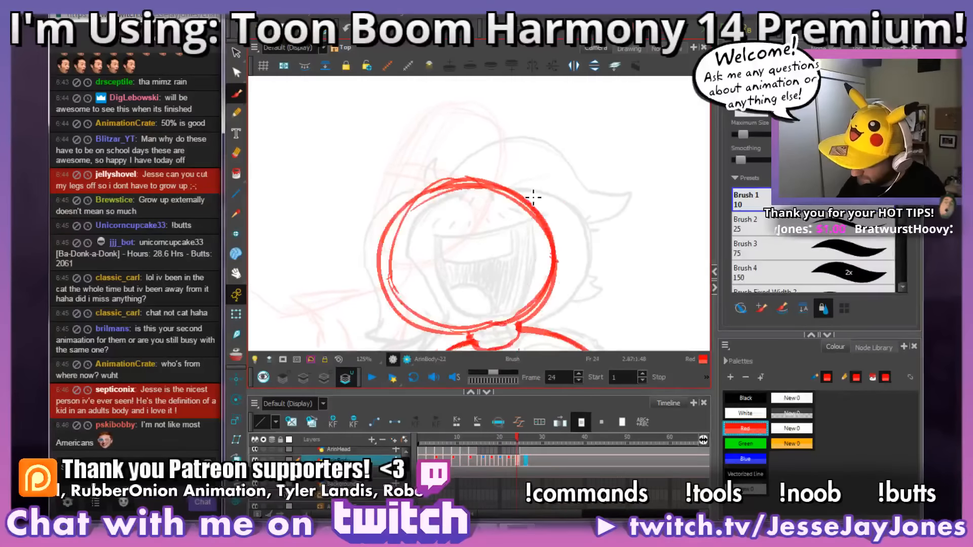
Step: Sketch a small nose bump into the upper edge of frame 24's head outline, breaking the outline around it
{"action": "key", "text": "comma"}
{"action": "key", "text": "comma"}
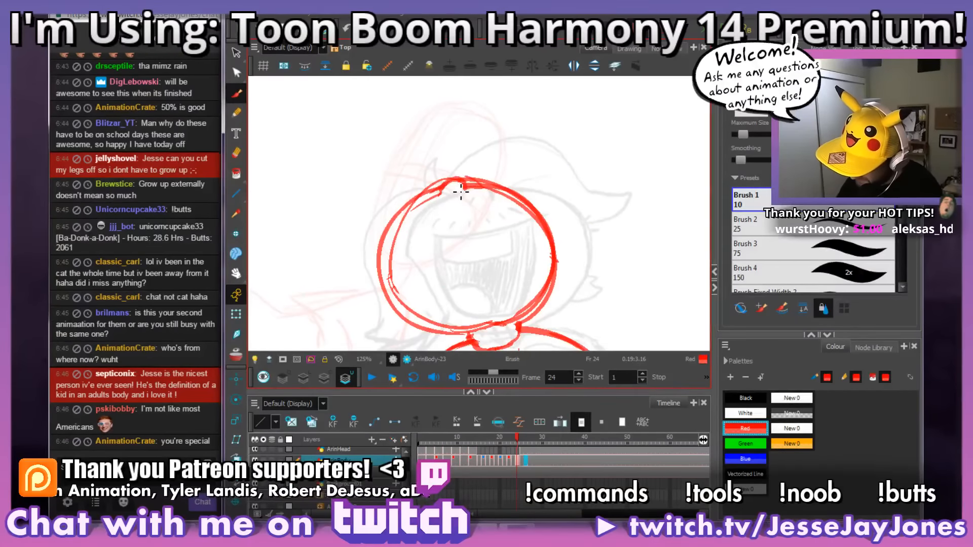
{"action": "key", "text": "space"}
{"action": "left_click_drag", "start_coordinate": [491, 145], "coordinate": [504, 157]}
{"action": "left_click_drag", "start_coordinate": [567, 205], "coordinate": [552, 200]}
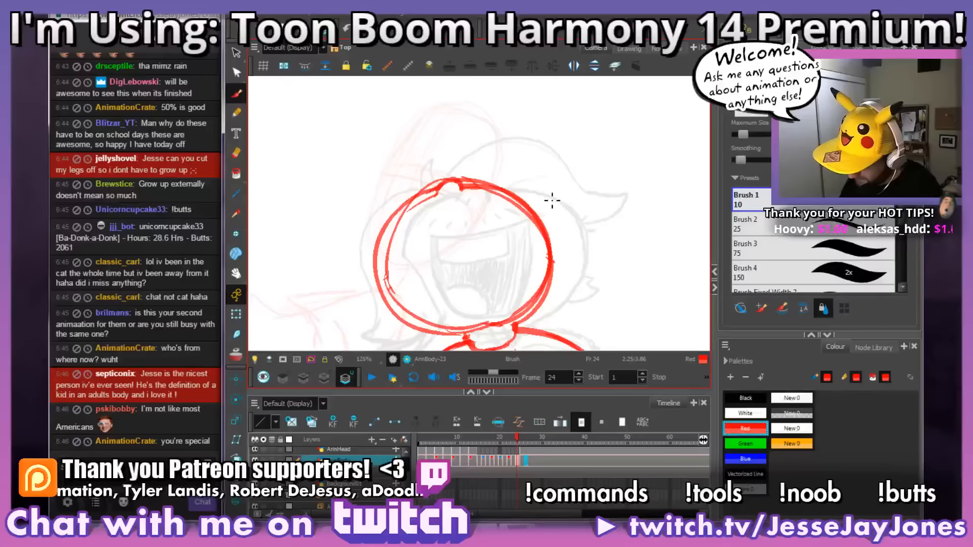
Step: Flip between frames 24 and 25 to compare the new nose with the laughing pose's nose
{"action": "key", "text": "period"}
{"action": "key", "text": "comma"}
{"action": "key", "text": "period"}
{"action": "key", "text": "comma"}
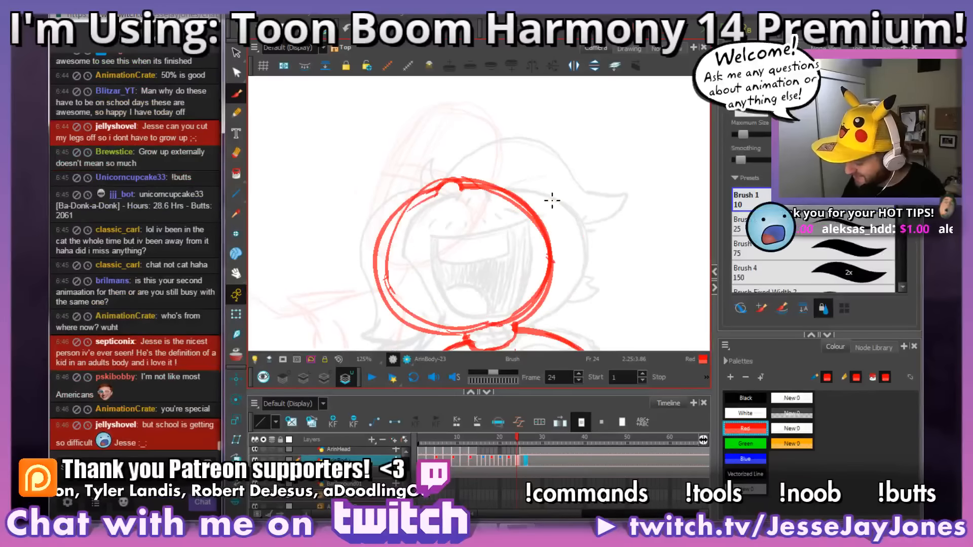
{"action": "key", "text": "period"}
{"action": "key", "text": "comma"}
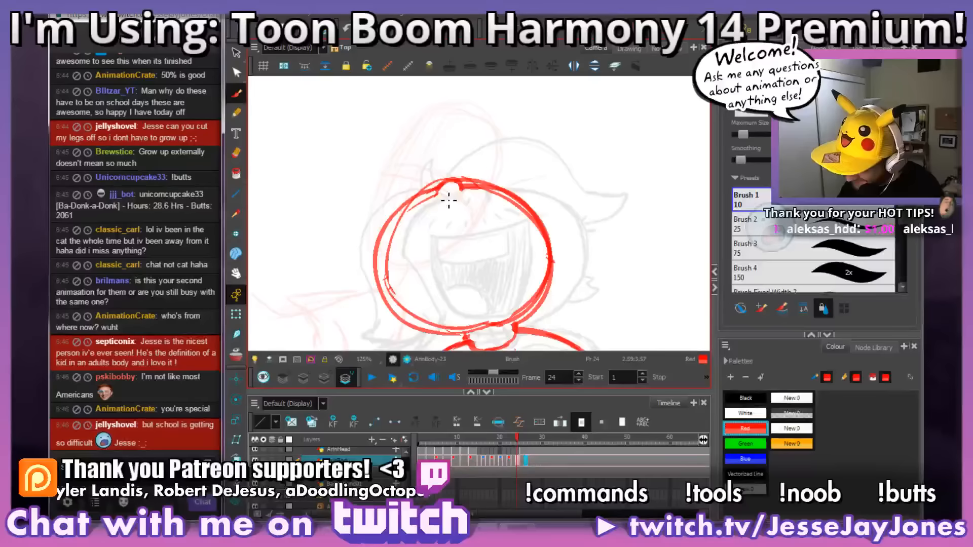
Step: Add a short red stroke beneath the nose bump on frame 24's head, checking it against frame 25
{"action": "key", "text": "period"}
{"action": "key", "text": "comma"}
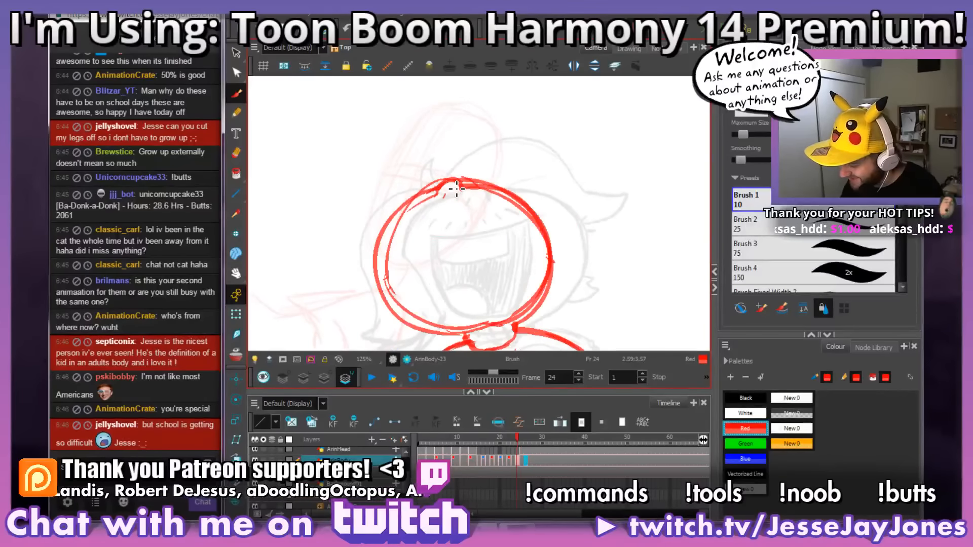
{"action": "key", "text": "period"}
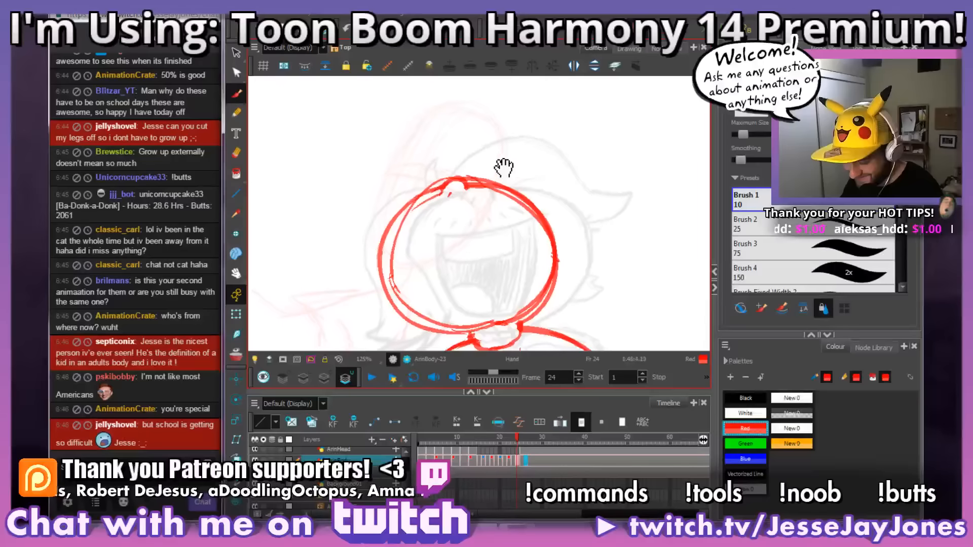
{"action": "key", "text": "comma"}
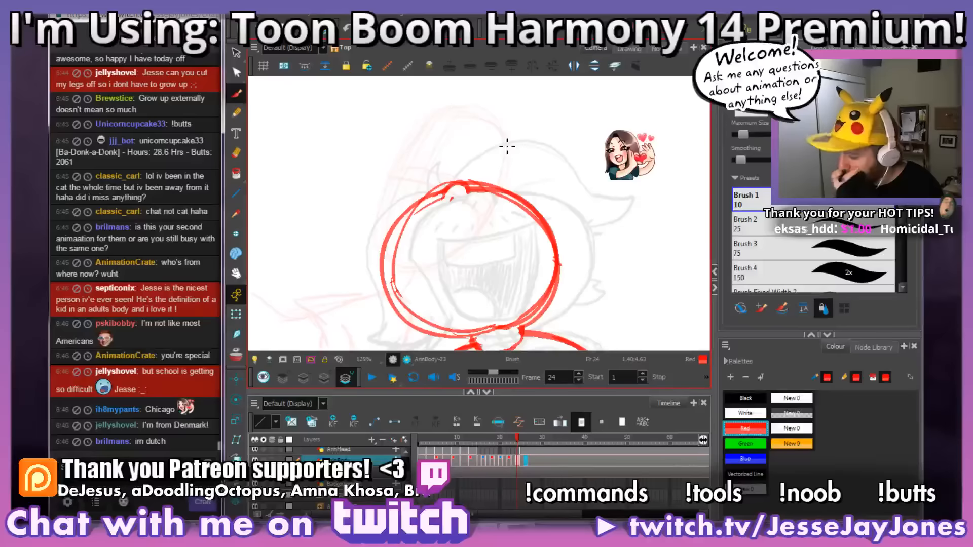
Step: Examine how the nose moves between frames 24 and 25 by flipping repeatedly at different zoom levels
{"action": "key", "text": "period"}
{"action": "key", "text": "comma"}
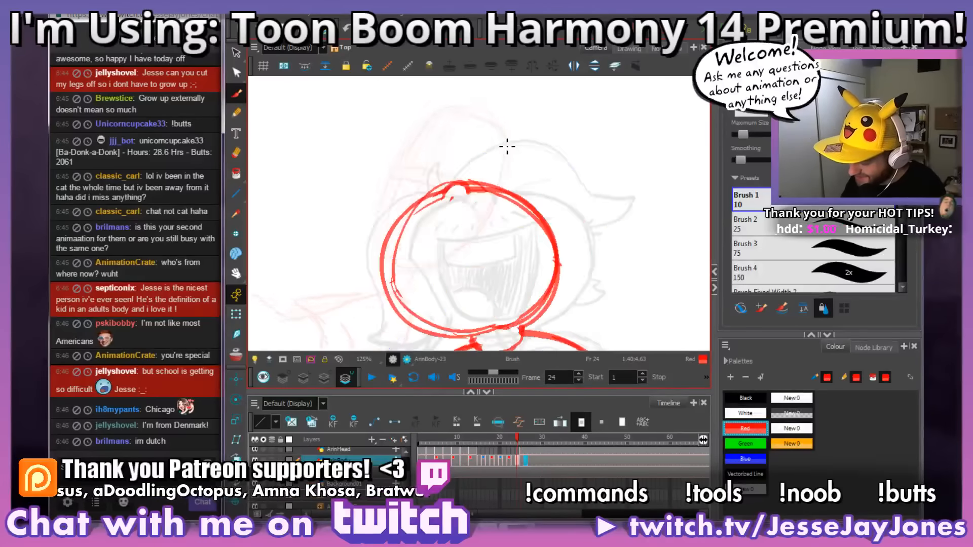
{"action": "key", "text": "period"}
{"action": "key", "text": "comma"}
{"action": "key", "text": "period"}
{"action": "key", "text": "comma"}
{"action": "key", "text": "period"}
{"action": "key", "text": "comma"}
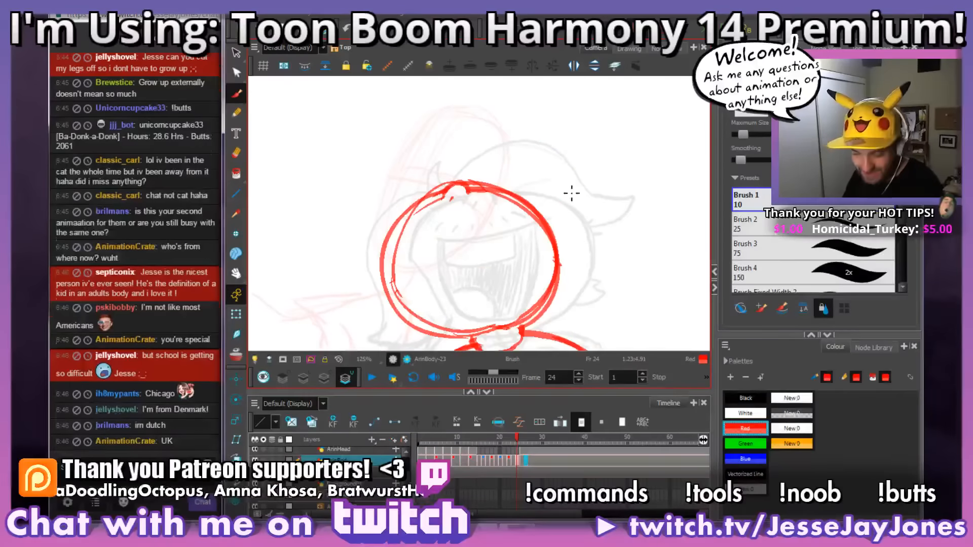
{"action": "mouse_move", "coordinate": [523, 245]}
{"action": "left_mouse_down"}
{"action": "mouse_move", "coordinate": [541, 244]}
{"action": "mouse_move", "coordinate": [520, 226]}
{"action": "left_mouse_up"}
{"action": "key", "text": "1"}
{"action": "key", "text": "1"}
{"action": "key", "text": "2"}
{"action": "key", "text": "2"}
{"action": "left_click_drag", "start_coordinate": [543, 278], "coordinate": [536, 276]}
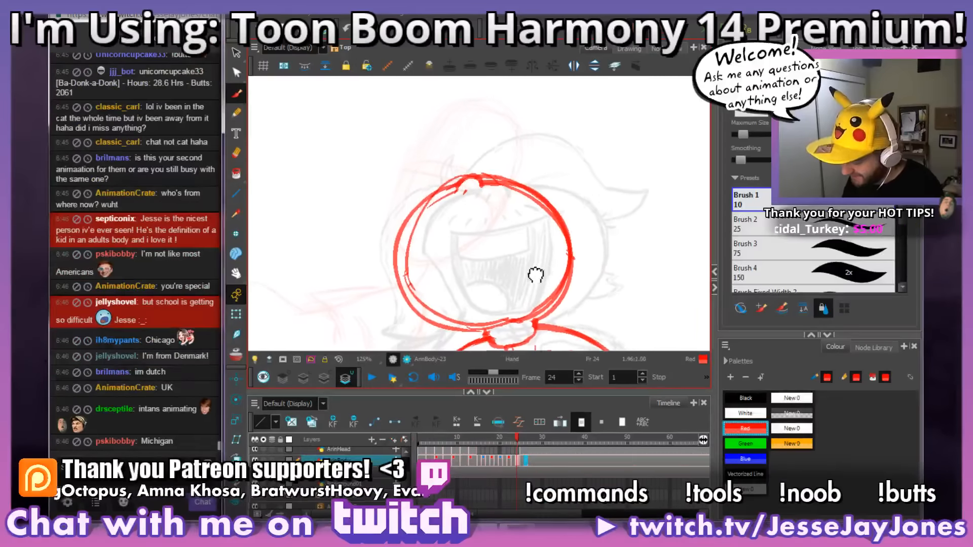
{"action": "key", "text": "period"}
{"action": "key", "text": "comma"}
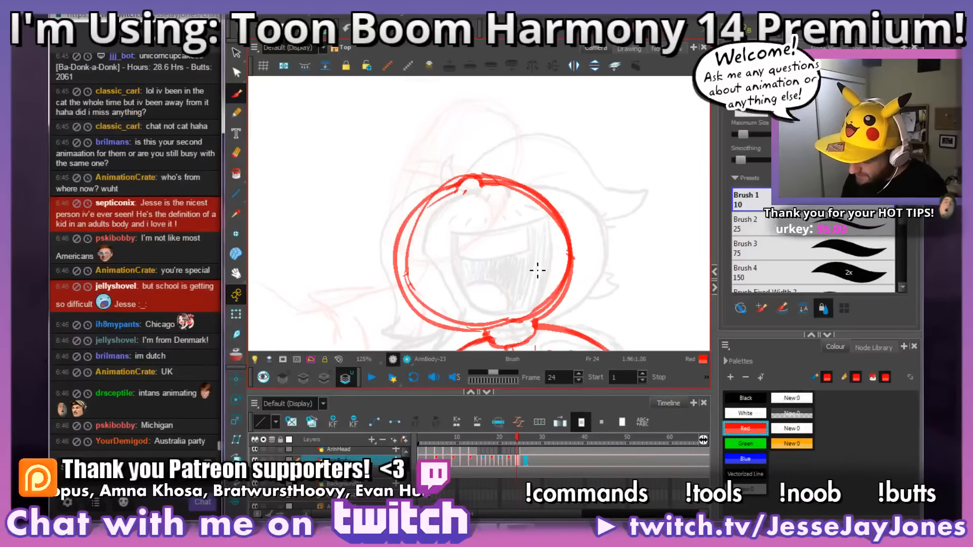
{"action": "key", "text": "period"}
{"action": "key", "text": "comma"}
Step: Examine frame 24's pose from the full scene down to a close, rotated view of the head
{"action": "key", "text": "1"}
{"action": "key", "text": "1"}
{"action": "key", "text": "1"}
{"action": "key", "text": "1"}
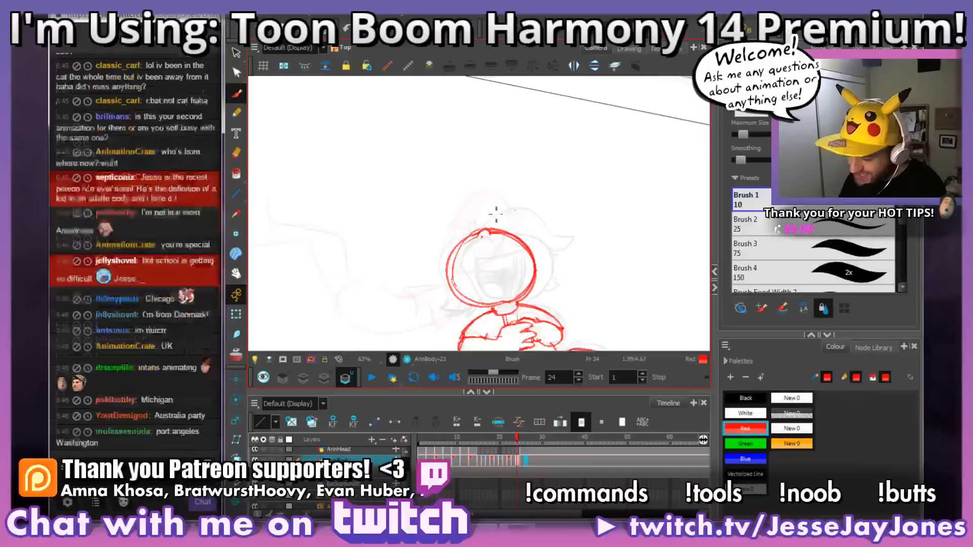
{"action": "left_click_drag", "start_coordinate": [619, 276], "coordinate": [614, 245], "text": "ctrl+alt"}
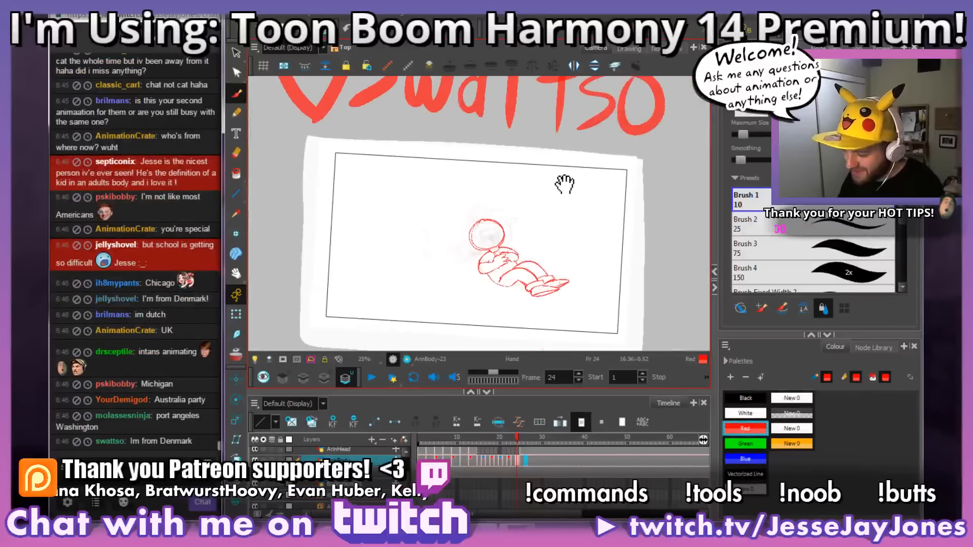
{"action": "left_click_drag", "start_coordinate": [565, 183], "coordinate": [562, 244]}
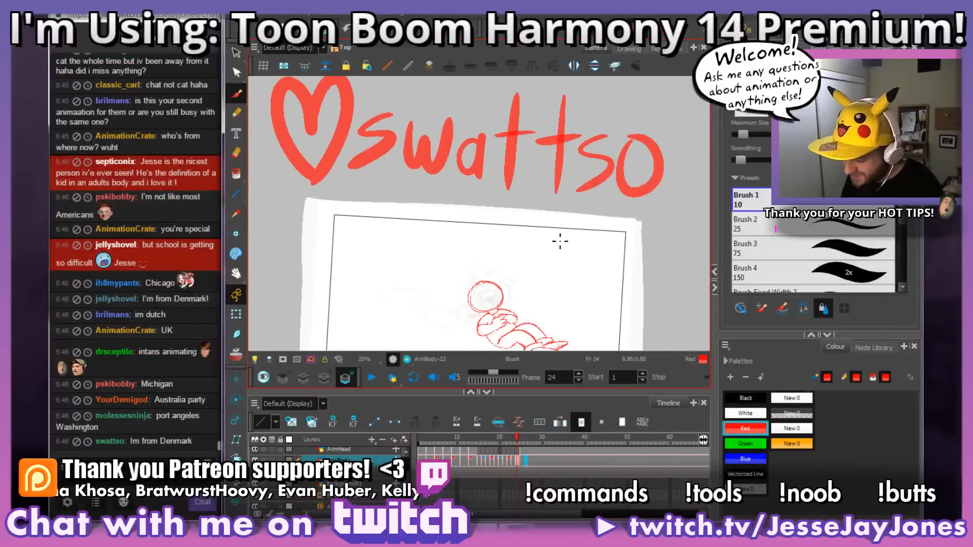
{"action": "left_click_drag", "start_coordinate": [558, 289], "coordinate": [553, 222]}
{"action": "key", "text": "2"}
{"action": "key", "text": "2"}
{"action": "key", "text": "2"}
{"action": "key", "text": "2"}
{"action": "key", "text": "2"}
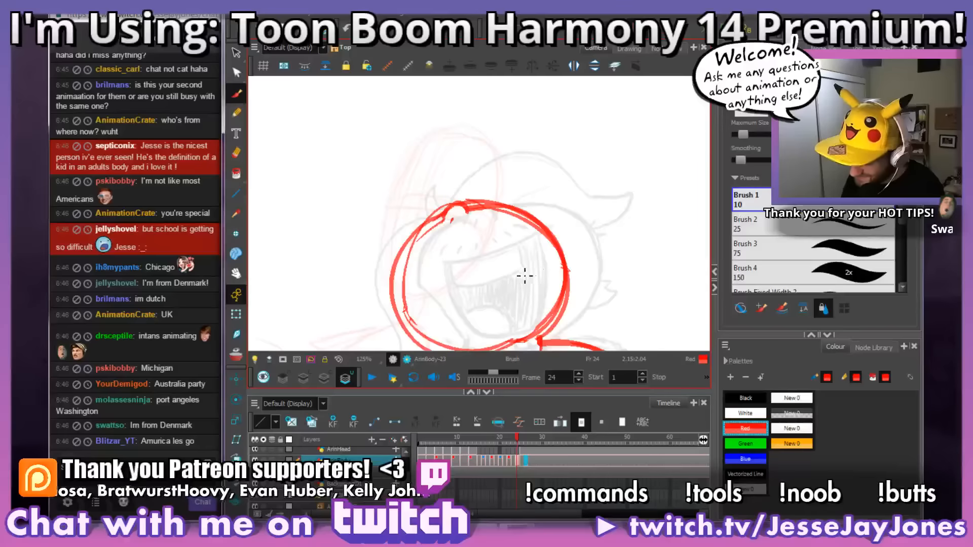
{"action": "left_click_drag", "start_coordinate": [516, 269], "coordinate": [524, 259]}
{"action": "left_click_drag", "start_coordinate": [596, 257], "coordinate": [623, 265], "text": "ctrl+alt"}
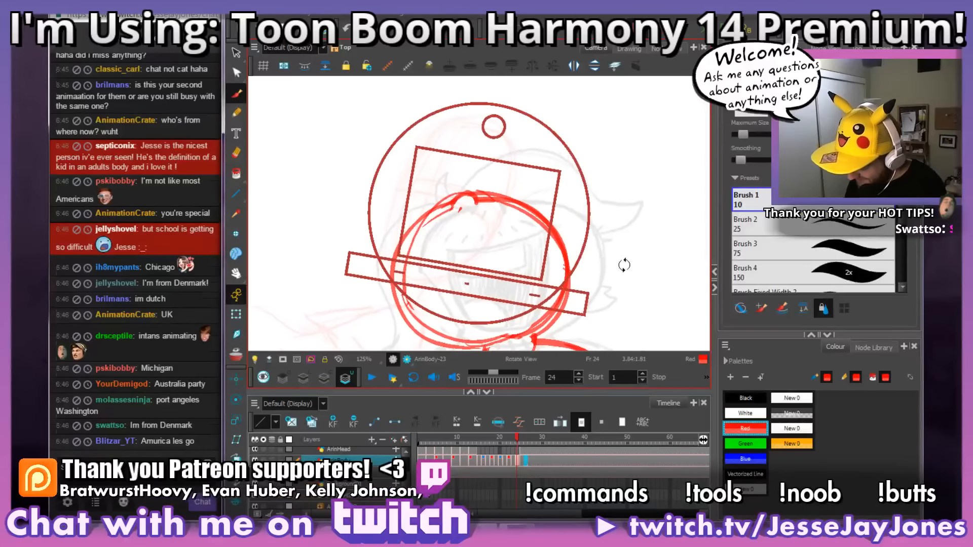
{"action": "mouse_move", "coordinate": [520, 258]}
{"action": "left_mouse_down"}
{"action": "mouse_move", "coordinate": [536, 270]}
{"action": "mouse_move", "coordinate": [485, 221]}
{"action": "mouse_move", "coordinate": [500, 236]}
{"action": "left_mouse_up"}
{"action": "key", "text": "2"}
{"action": "left_click_drag", "start_coordinate": [581, 243], "coordinate": [608, 256], "text": "ctrl+alt"}
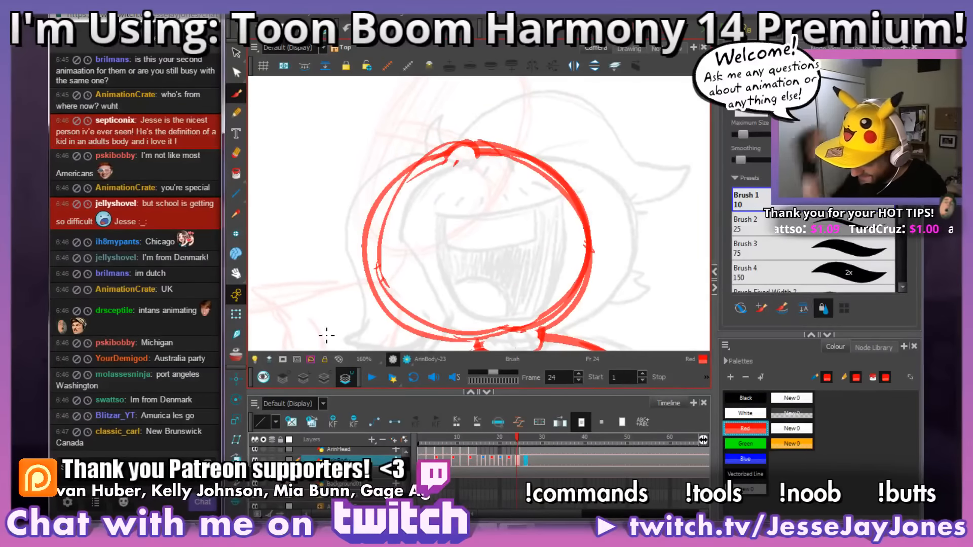
{"action": "left_click_drag", "start_coordinate": [527, 242], "coordinate": [536, 250]}
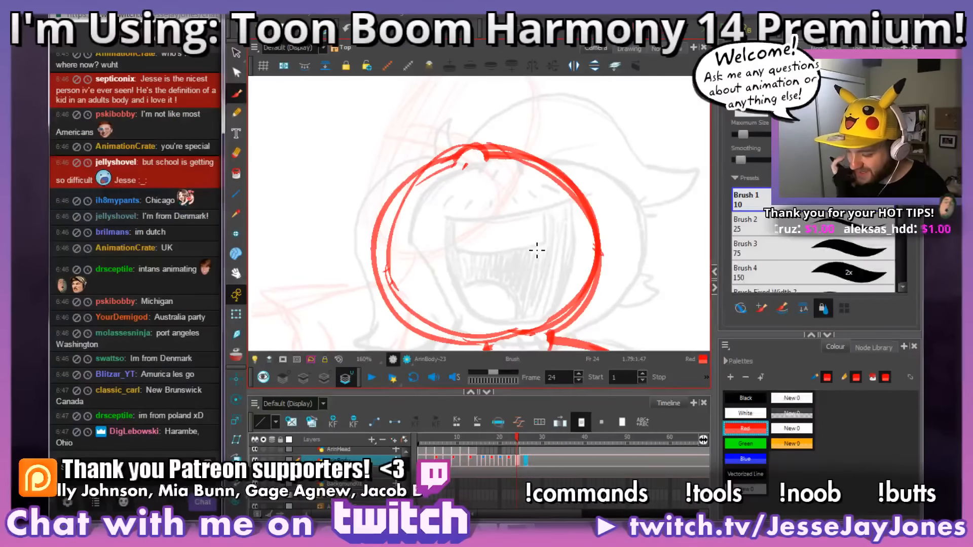
{"action": "left_click_drag", "start_coordinate": [494, 233], "coordinate": [489, 240]}
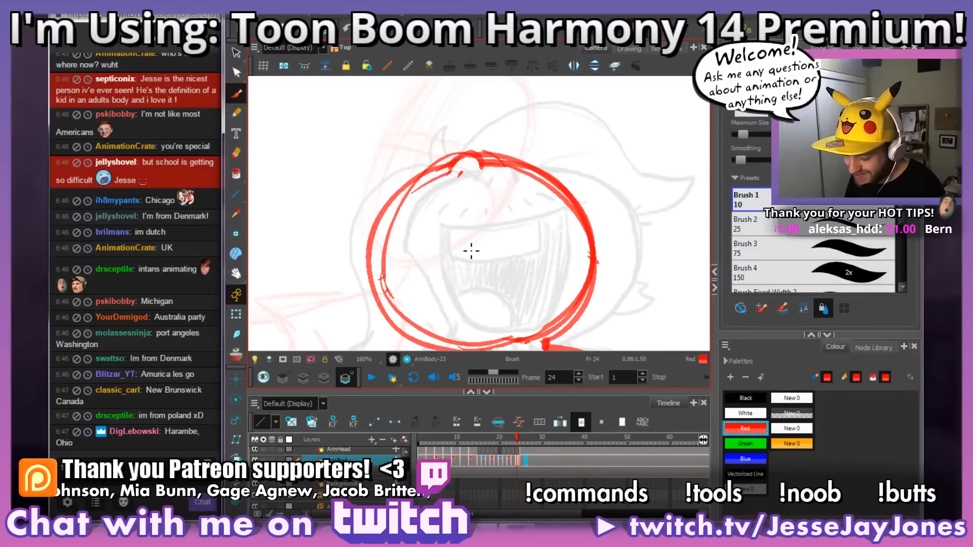
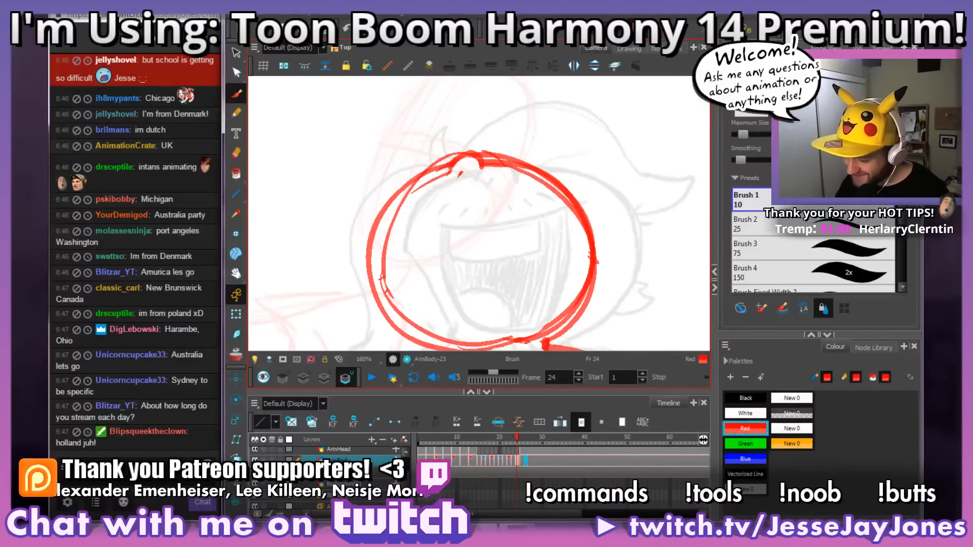
Step: Compare the position and tilt of frame 24's empty head with frame 25's laughing face by flipping between the frames
{"action": "left_click_drag", "start_coordinate": [524, 294], "coordinate": [456, 285]}
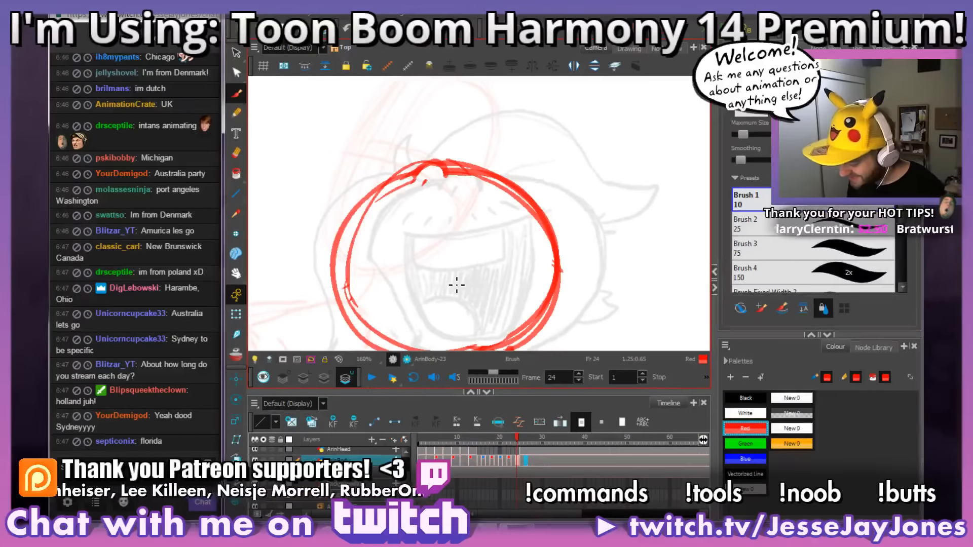
{"action": "left_click_drag", "start_coordinate": [455, 292], "coordinate": [459, 279]}
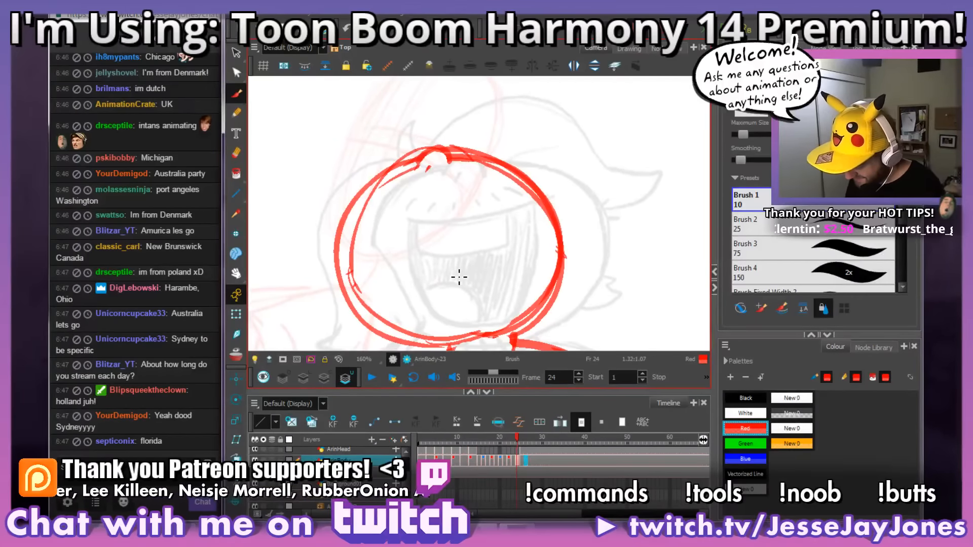
{"action": "key", "text": "g"}
{"action": "key", "text": "f"}
{"action": "key", "text": "f"}
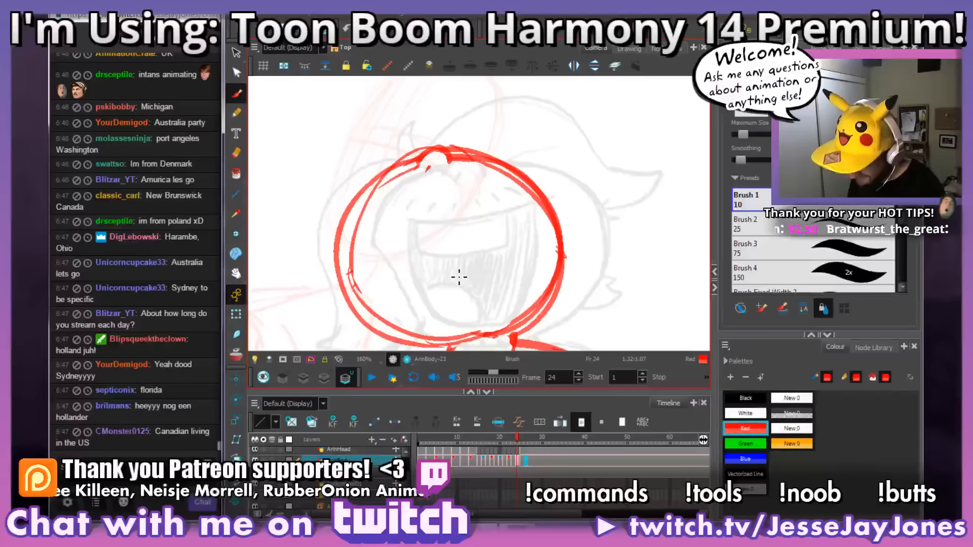
{"action": "mouse_move", "coordinate": [459, 278]}
{"action": "left_mouse_down"}
{"action": "mouse_move", "coordinate": [459, 250]}
{"action": "mouse_move", "coordinate": [476, 240]}
{"action": "left_mouse_up"}
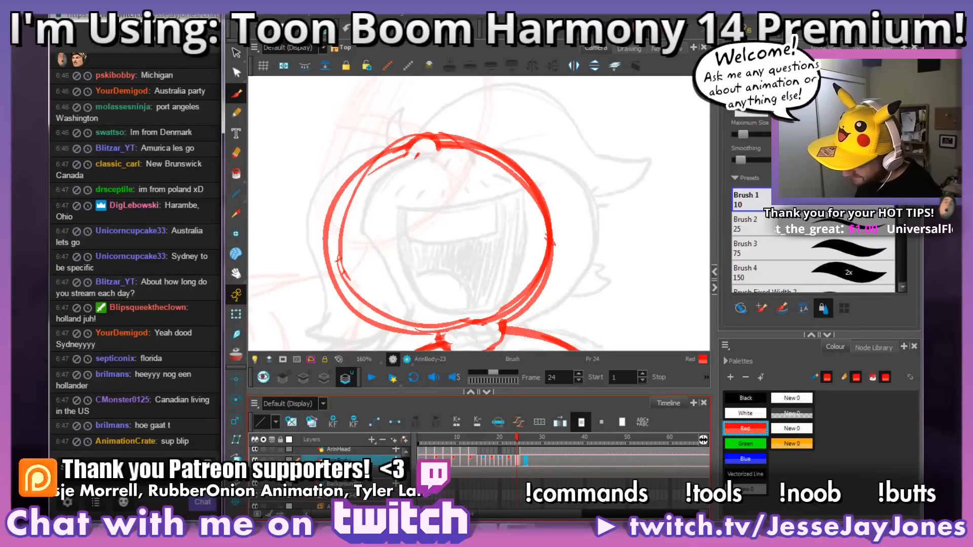
{"action": "key", "text": "g"}
{"action": "key", "text": "f"}
{"action": "key", "text": "g"}
{"action": "key", "text": "f"}
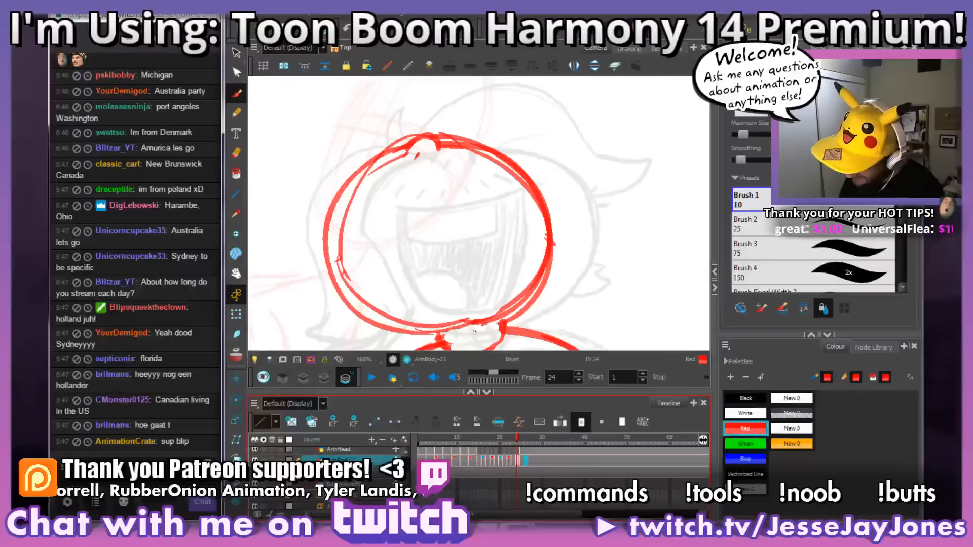
Step: Draw a curved red upper mouth line below the nose on frame 24's head and thicken it, checking against frame 25
{"action": "mouse_move", "coordinate": [473, 169]}
{"action": "left_mouse_down"}
{"action": "mouse_move", "coordinate": [404, 189]}
{"action": "mouse_move", "coordinate": [367, 189]}
{"action": "left_mouse_up"}
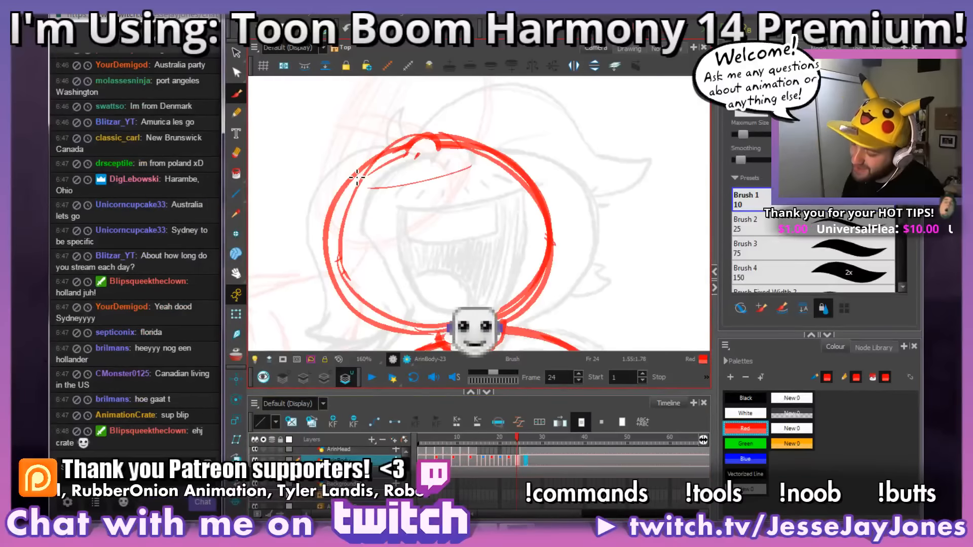
{"action": "key", "text": "g"}
{"action": "key", "text": "f"}
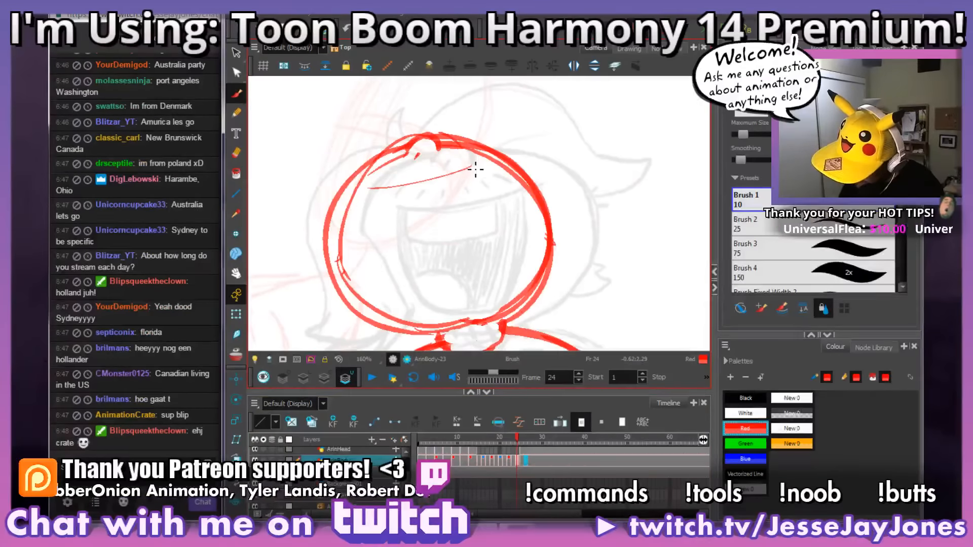
{"action": "mouse_move", "coordinate": [473, 167]}
{"action": "left_mouse_down"}
{"action": "mouse_move", "coordinate": [395, 192]}
{"action": "mouse_move", "coordinate": [367, 188]}
{"action": "left_mouse_up"}
{"action": "key", "text": "g"}
{"action": "key", "text": "f"}
{"action": "key", "text": "g"}
{"action": "key", "text": "f"}
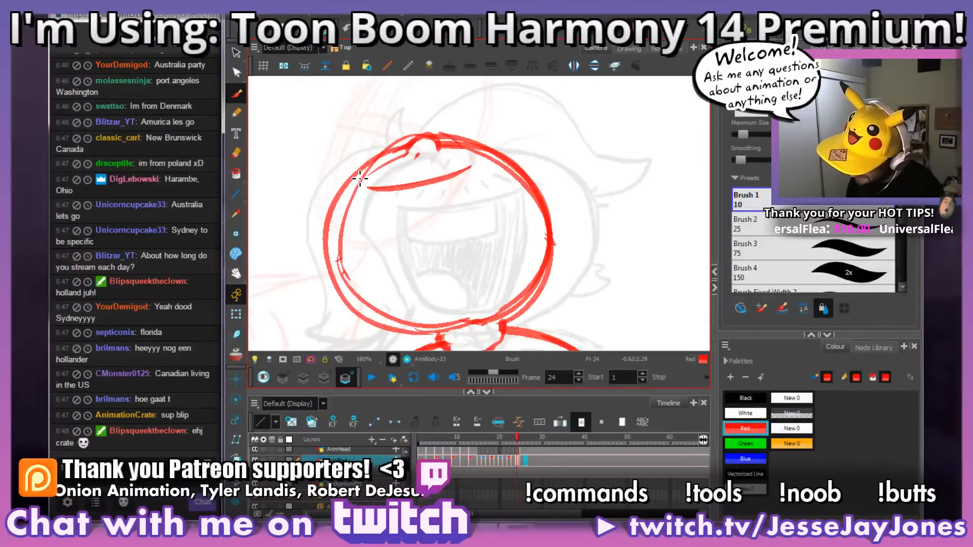
{"action": "key", "text": "g"}
{"action": "key", "text": "f"}
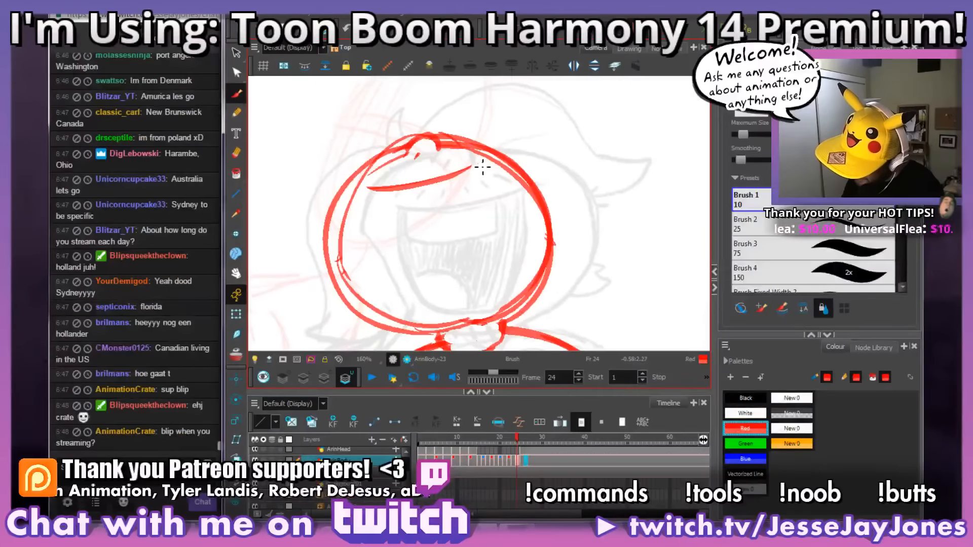
Step: Extend the right end of frame 24's upper mouth line slightly, comparing it with the laughing mouth on frame 25
{"action": "key", "text": "g"}
{"action": "key", "text": "f"}
{"action": "key", "text": "g"}
{"action": "key", "text": "f"}
{"action": "key", "text": "g"}
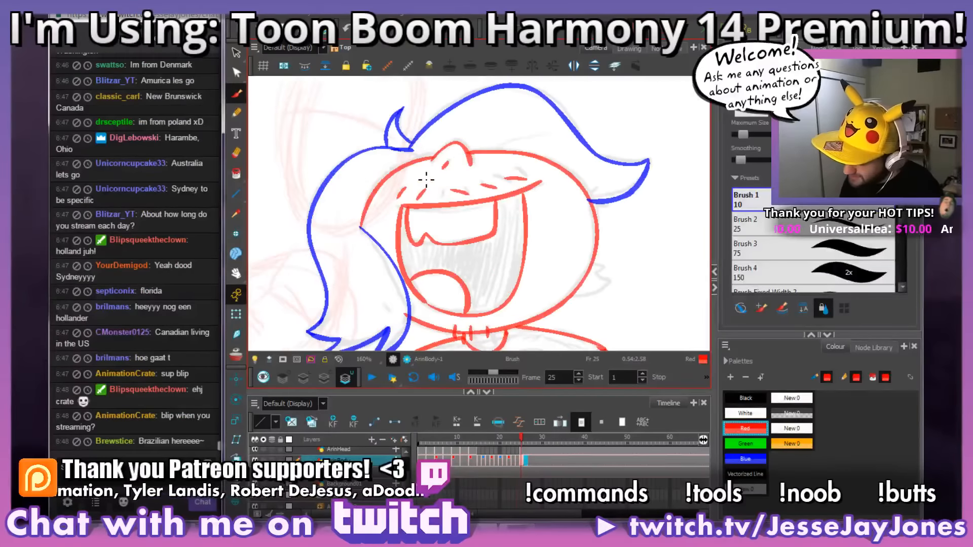
{"action": "key", "text": "f"}
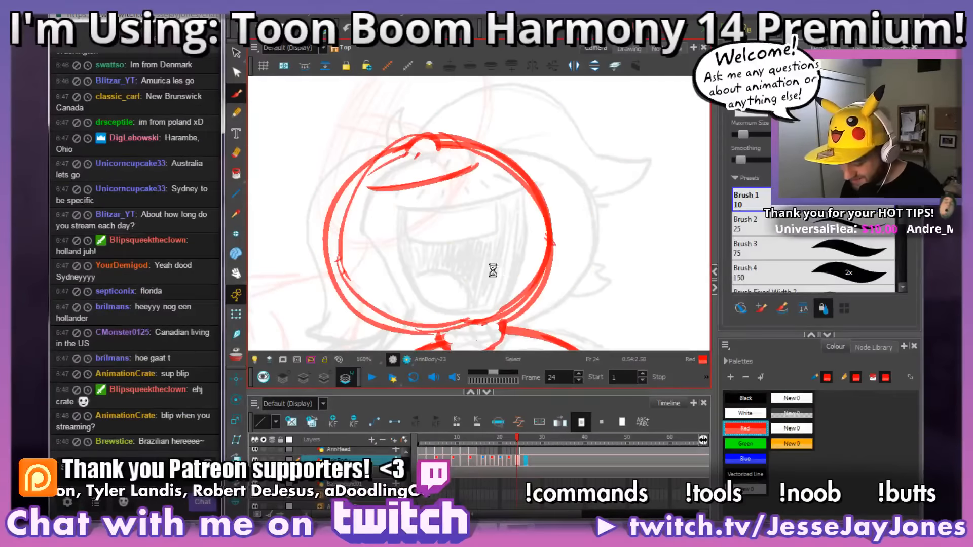
{"action": "key", "text": "g"}
{"action": "key", "text": "f"}
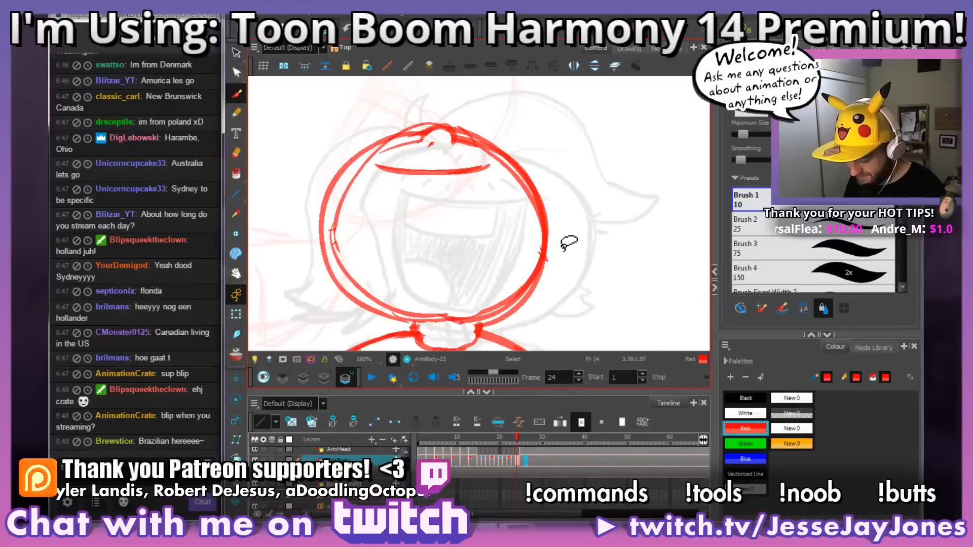
{"action": "key", "text": "g"}
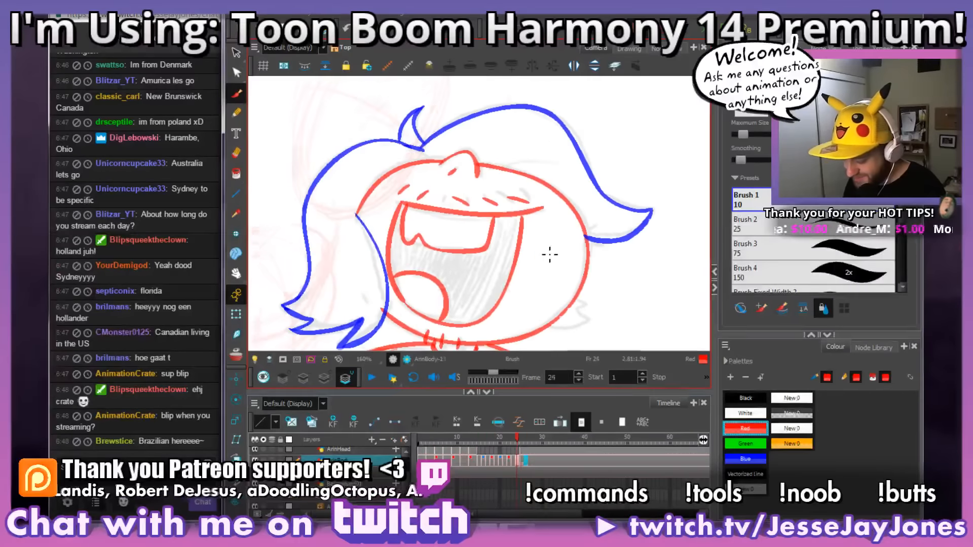
{"action": "key", "text": "f"}
{"action": "key", "text": "g"}
{"action": "key", "text": "f"}
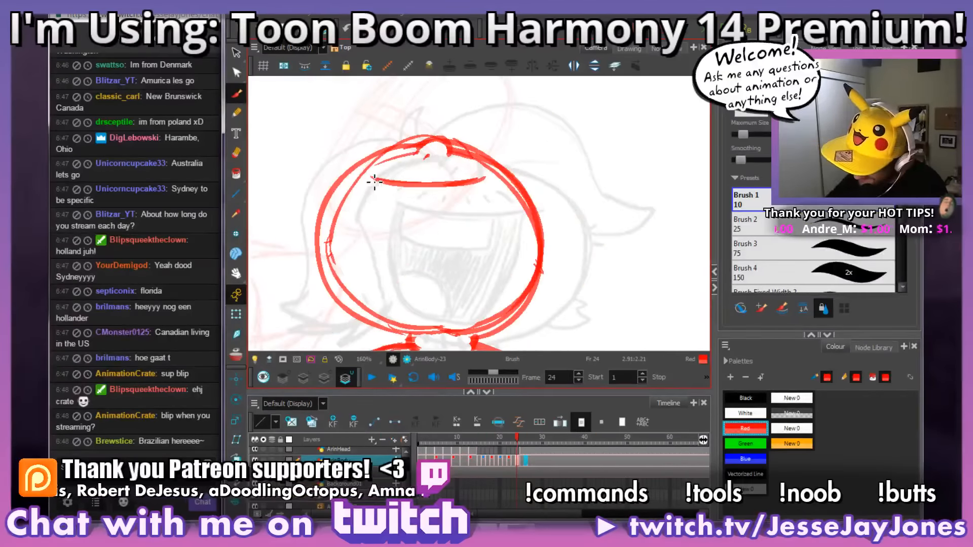
Step: Draw the mouth's curved left and right sides and close them at the chin to form a tall open mouth on frame 24
{"action": "mouse_move", "coordinate": [373, 181]}
{"action": "left_mouse_down"}
{"action": "mouse_move", "coordinate": [364, 228]}
{"action": "mouse_move", "coordinate": [393, 315]}
{"action": "left_mouse_up"}
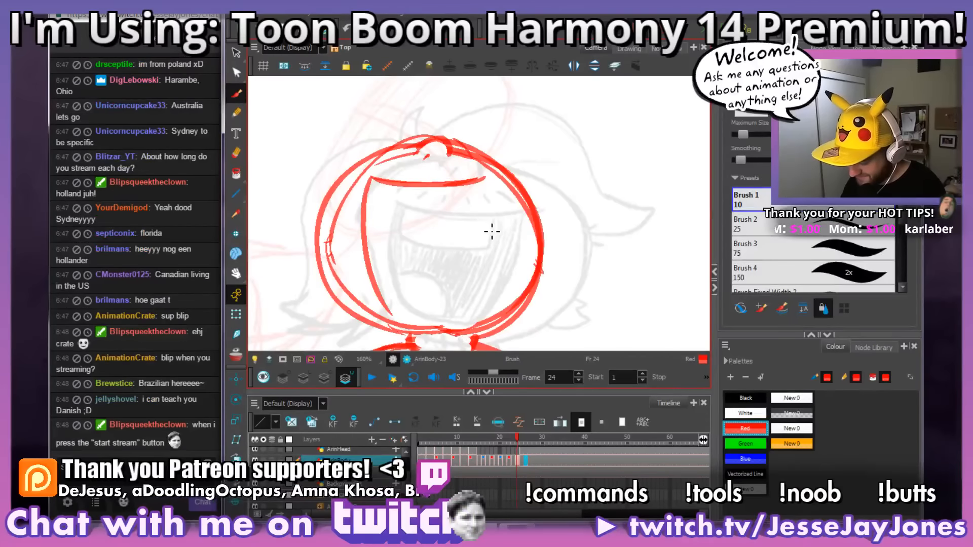
{"action": "key", "text": "g"}
{"action": "key", "text": "f"}
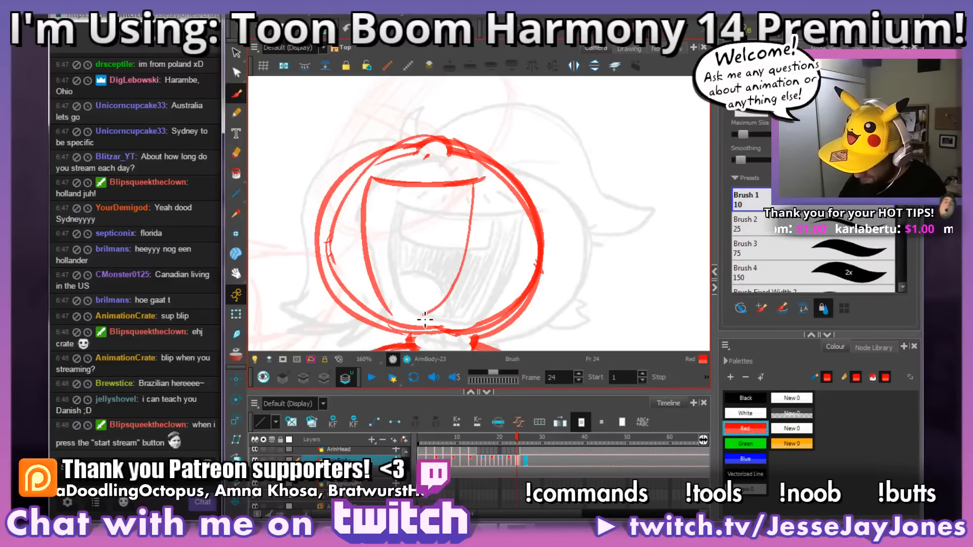
{"action": "key", "text": "f"}
{"action": "key", "text": "g"}
{"action": "key", "text": "g"}
{"action": "key", "text": "f"}
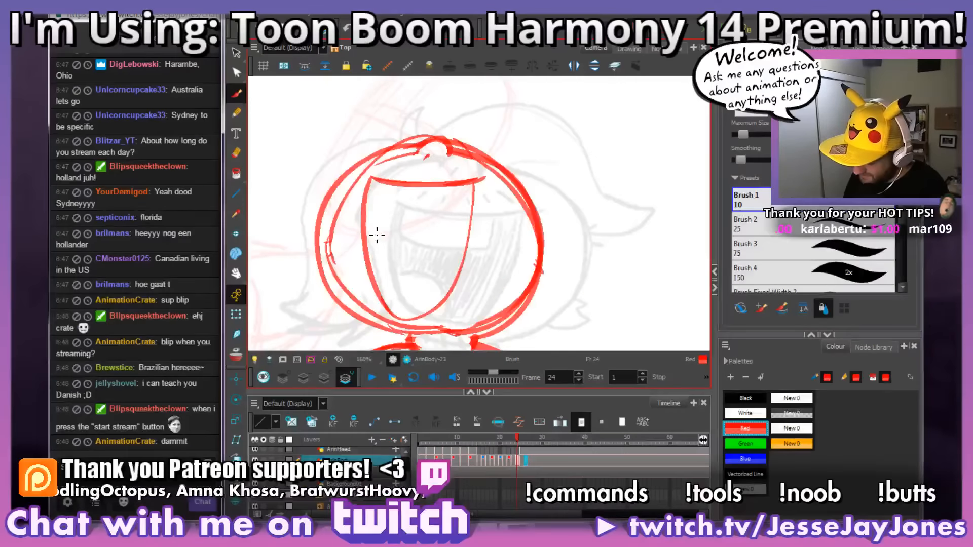
Step: Draw the upper teeth with a small notch at the left inside frame 24's mouth, following the teeth on frame 25
{"action": "key", "text": "g"}
{"action": "key", "text": "g"}
{"action": "key", "text": "f"}
{"action": "key", "text": "f"}
{"action": "key", "text": "g"}
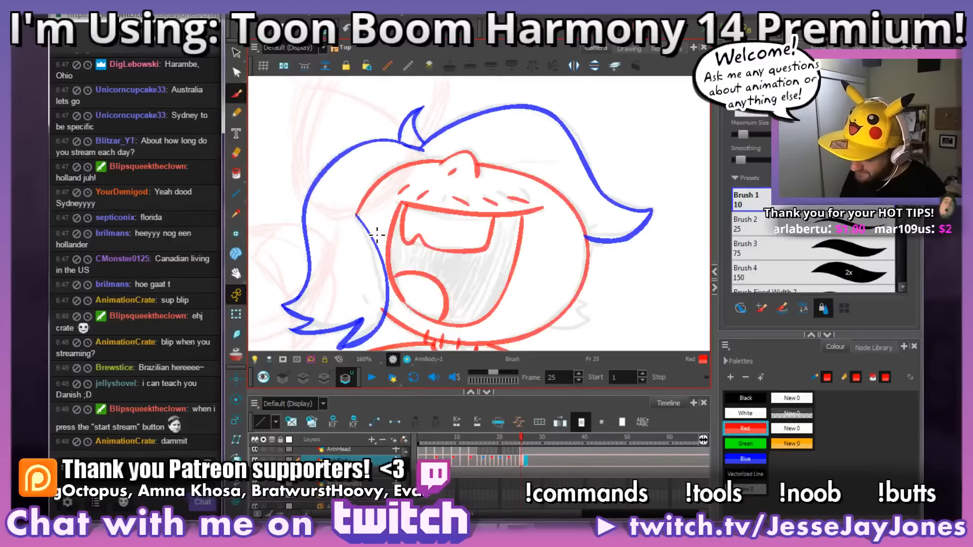
{"action": "key", "text": "f"}
{"action": "key", "text": "g"}
{"action": "key", "text": "f"}
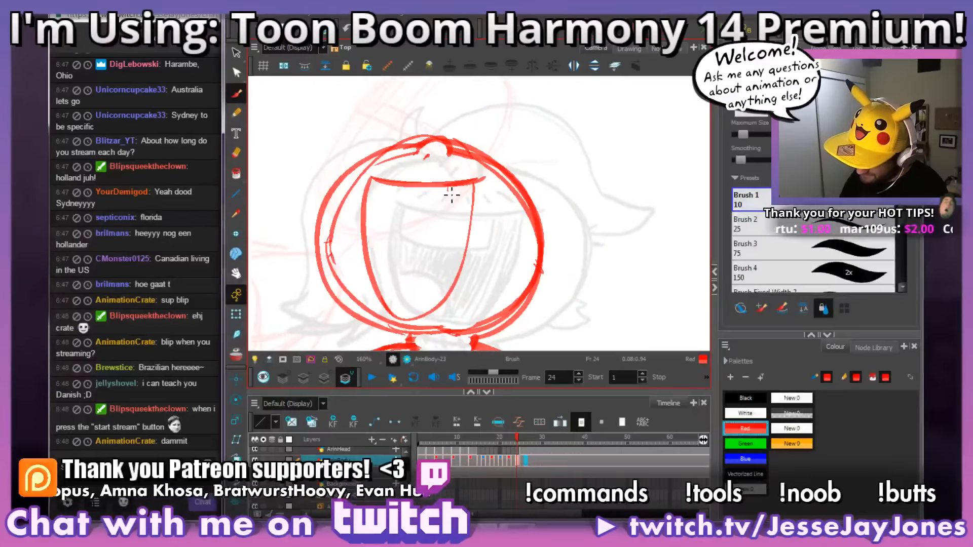
{"action": "left_click_drag", "start_coordinate": [440, 224], "coordinate": [390, 221]}
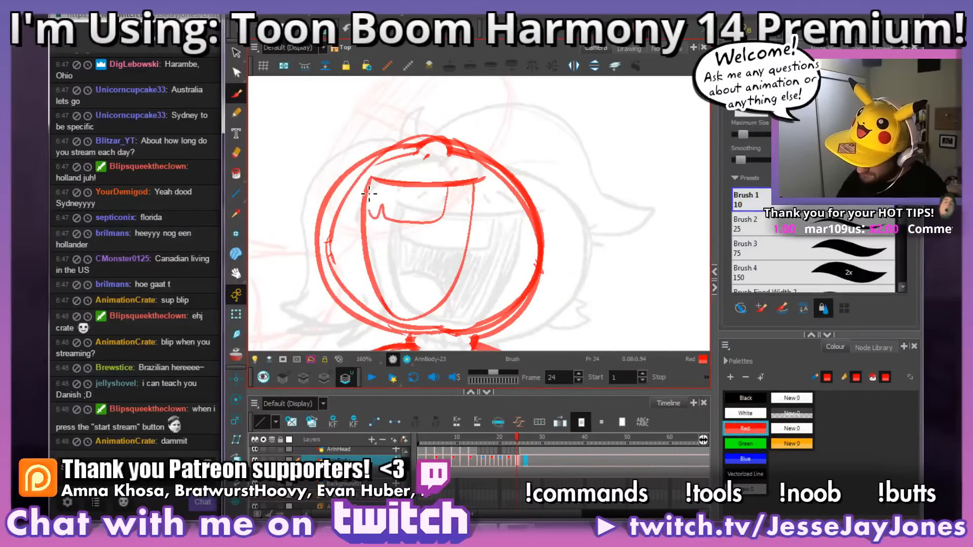
{"action": "key", "text": "g"}
{"action": "key", "text": "g"}
{"action": "key", "text": "f"}
Step: Draw a rounded tongue in the lower left of frame 24's mouth, replacing the first narrow attempt with a wider curve
{"action": "key", "text": "f"}
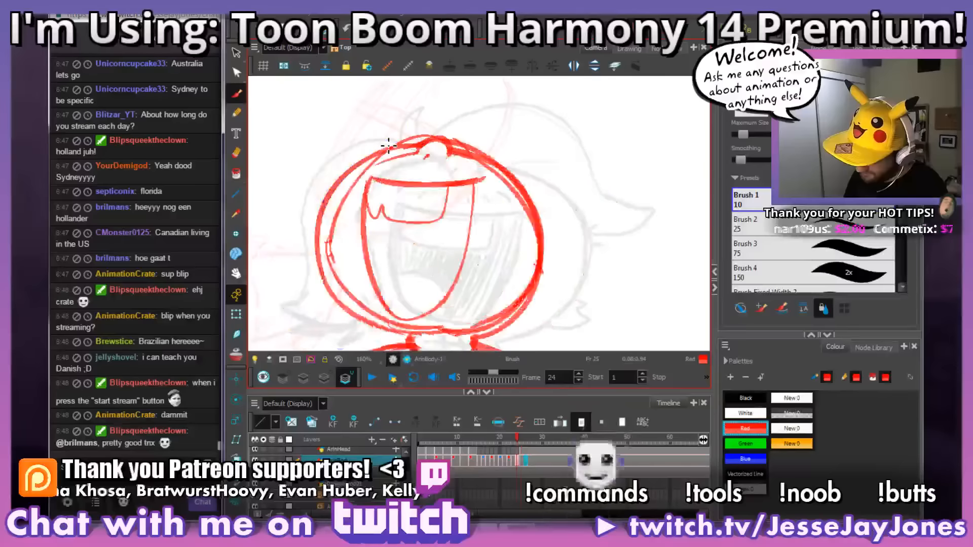
{"action": "key", "text": "f"}
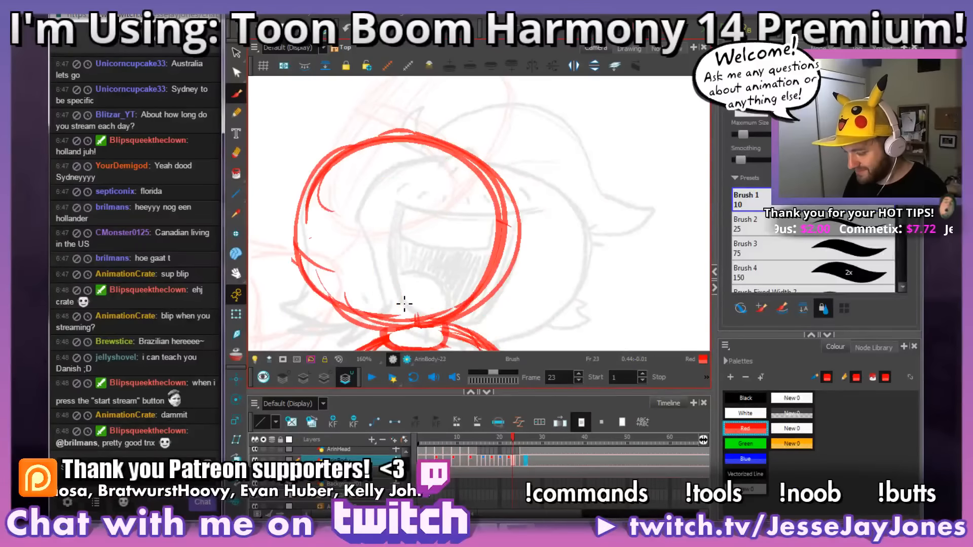
{"action": "key", "text": "g"}
{"action": "key", "text": "g"}
{"action": "key", "text": "f"}
{"action": "key", "text": "g"}
{"action": "key", "text": "f"}
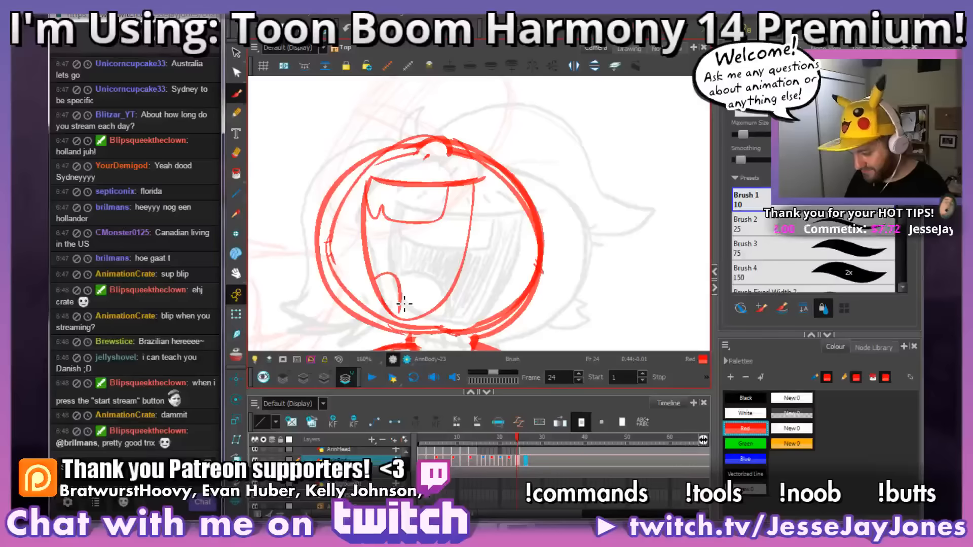
{"action": "key", "text": "ctrl+z"}
{"action": "mouse_move", "coordinate": [376, 282]}
{"action": "left_mouse_down"}
{"action": "mouse_move", "coordinate": [397, 271]}
{"action": "mouse_move", "coordinate": [416, 310]}
{"action": "left_mouse_up"}
{"action": "key", "text": "space"}
{"action": "key", "text": "g"}
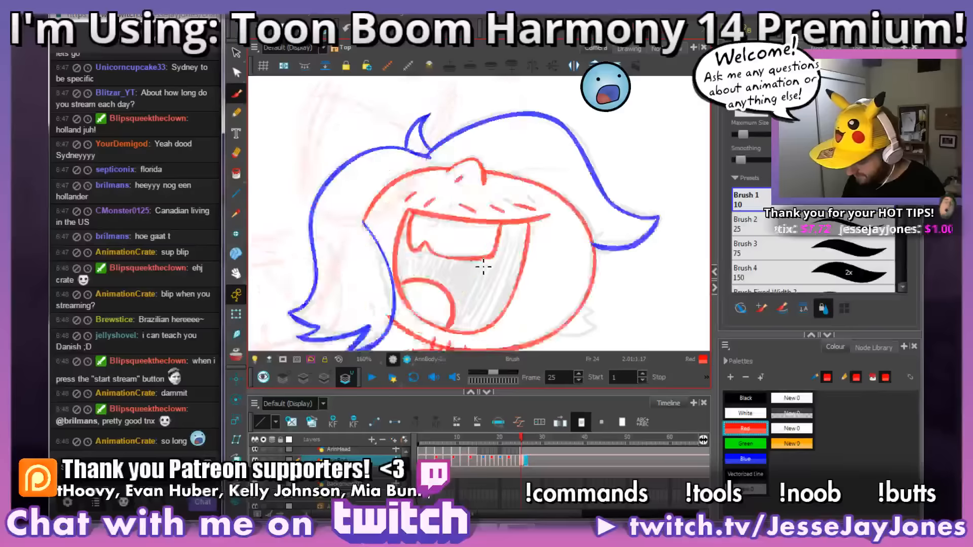
{"action": "key", "text": "f"}
{"action": "key", "text": "g"}
{"action": "key", "text": "f"}
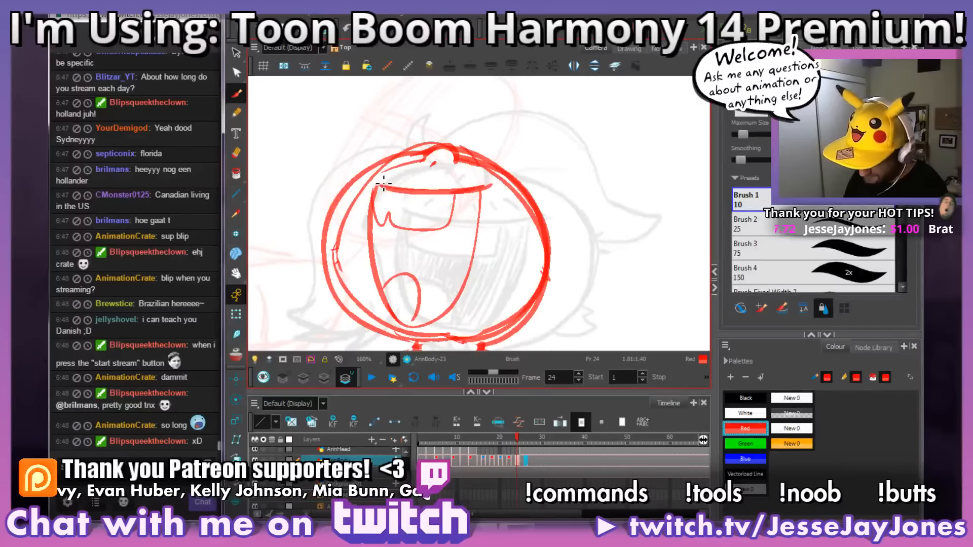
Step: Erase the surplus inner contour line along the upper left of frame 24's head and return to the brush
{"action": "key", "text": "alt+e"}
{"action": "mouse_move", "coordinate": [344, 250]}
{"action": "left_mouse_down"}
{"action": "mouse_move", "coordinate": [364, 197]}
{"action": "mouse_move", "coordinate": [399, 168]}
{"action": "mouse_move", "coordinate": [479, 182]}
{"action": "left_mouse_up"}
{"action": "key", "text": "alt+b"}
{"action": "key", "text": "alt+b"}
{"action": "key", "text": "f"}
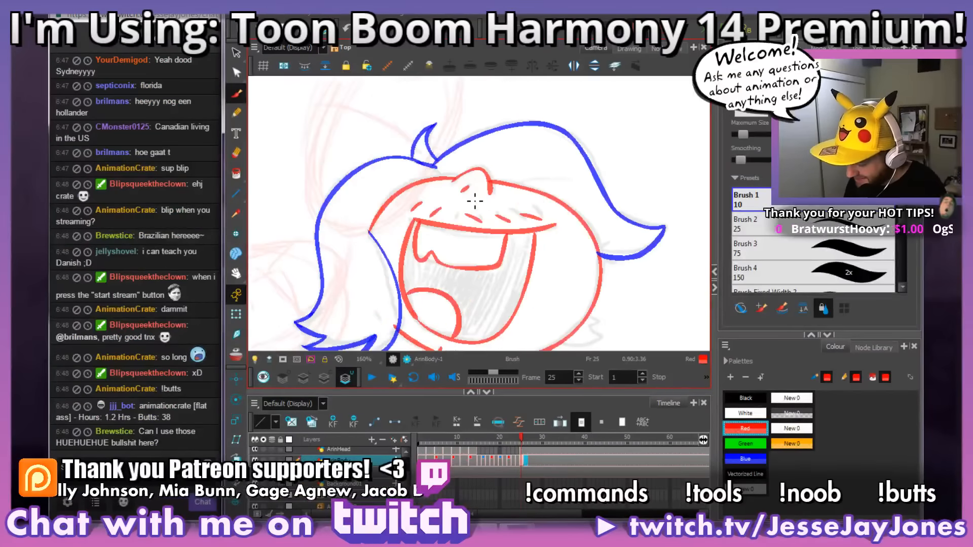
Step: Draw a row of short red dashes above the upper mouth line on frame 24, matching the marks on frame 25
{"action": "key", "text": "g"}
{"action": "key", "text": "f"}
{"action": "key", "text": "g"}
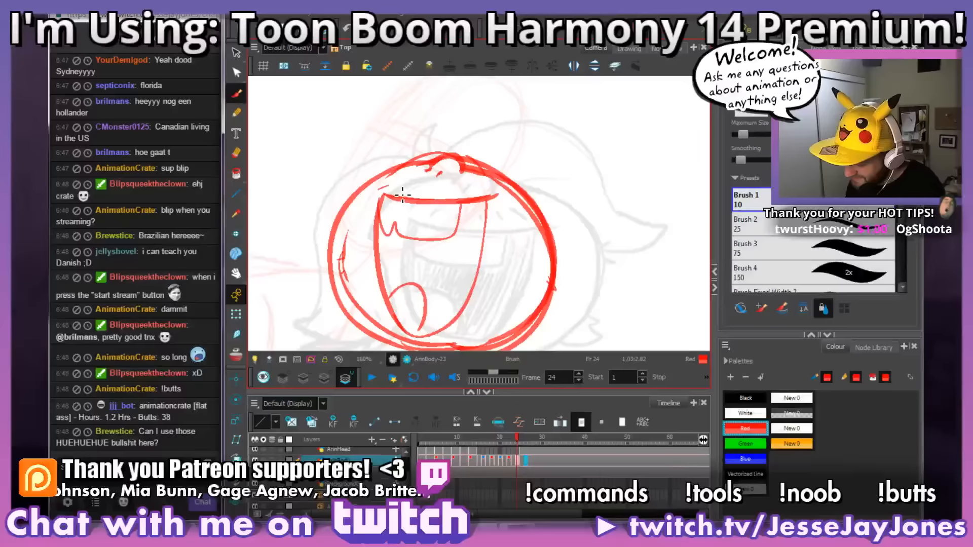
{"action": "key", "text": "g"}
{"action": "key", "text": "f"}
{"action": "key", "text": "f"}
{"action": "key", "text": "g"}
{"action": "key", "text": "f"}
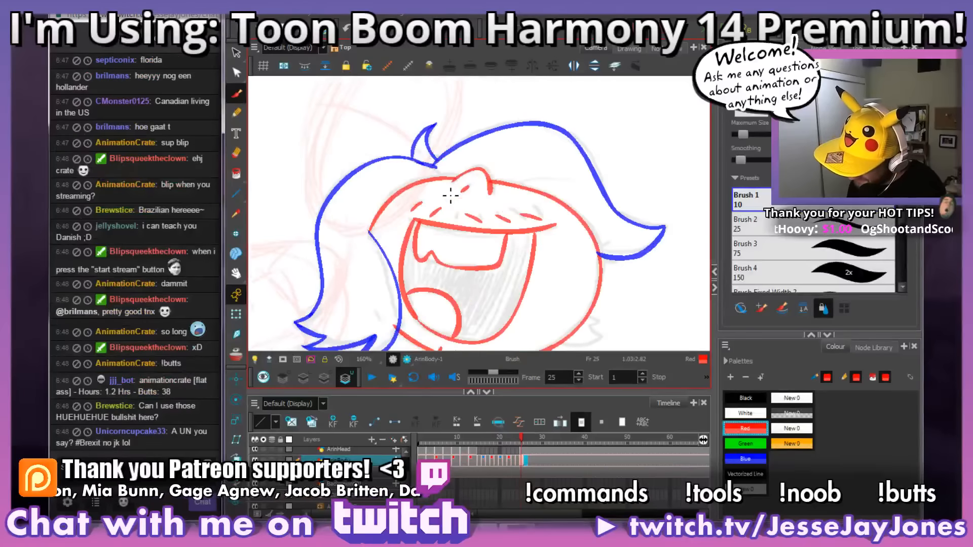
{"action": "key", "text": "g"}
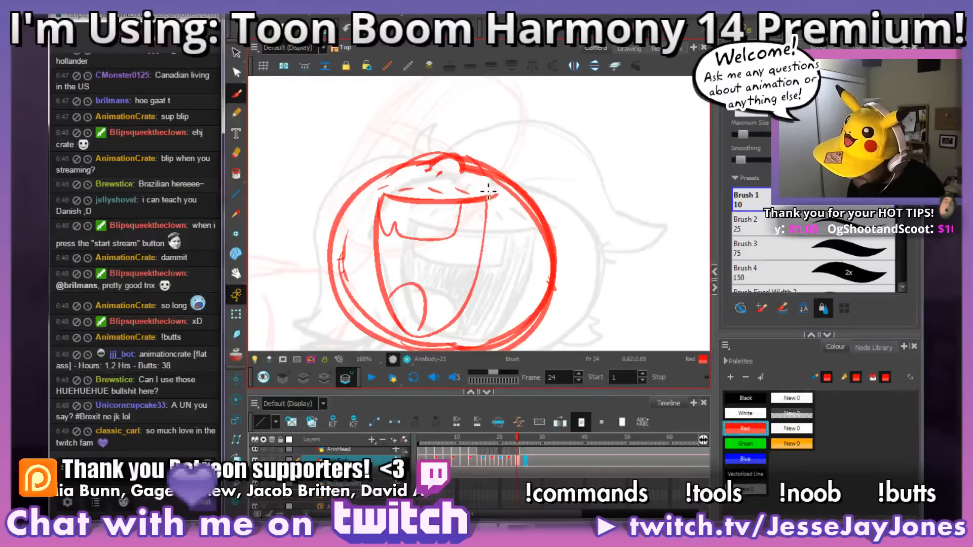
Step: Add the last short dash at the right end of the row above frame 24's mouth and check it against frame 25
{"action": "left_click_drag", "start_coordinate": [483, 190], "coordinate": [491, 194]}
{"action": "key", "text": "f"}
{"action": "key", "text": "g"}
{"action": "key", "text": "g"}
{"action": "key", "text": "f"}
{"action": "key", "text": "g"}
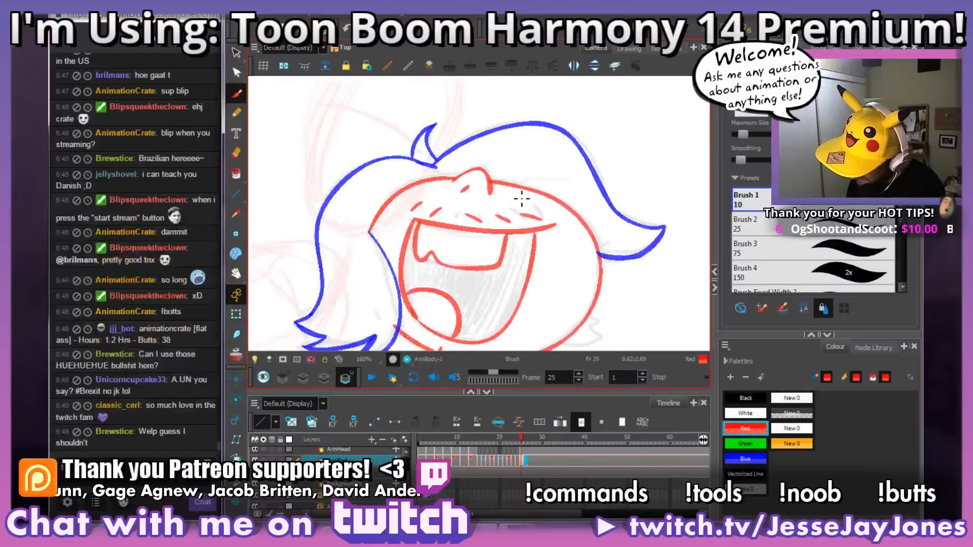
{"action": "key", "text": "f"}
{"action": "key", "text": "g"}
Step: Retrace the right side of frame 24's head outline with a bolder red stroke from beside the nose down to the chin
{"action": "key", "text": "space"}
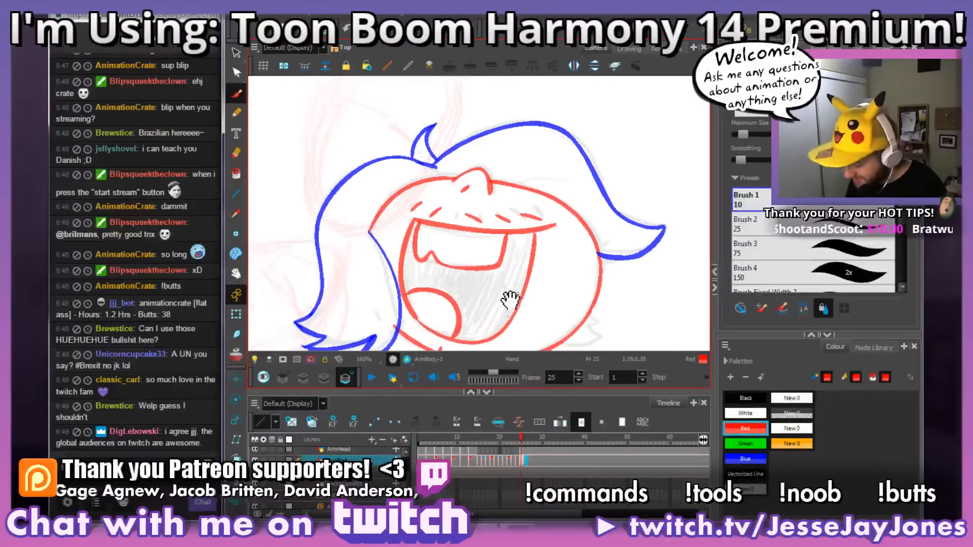
{"action": "left_click_drag", "start_coordinate": [511, 301], "coordinate": [497, 273]}
{"action": "left_click_drag", "start_coordinate": [494, 315], "coordinate": [488, 295]}
{"action": "key", "text": "period"}
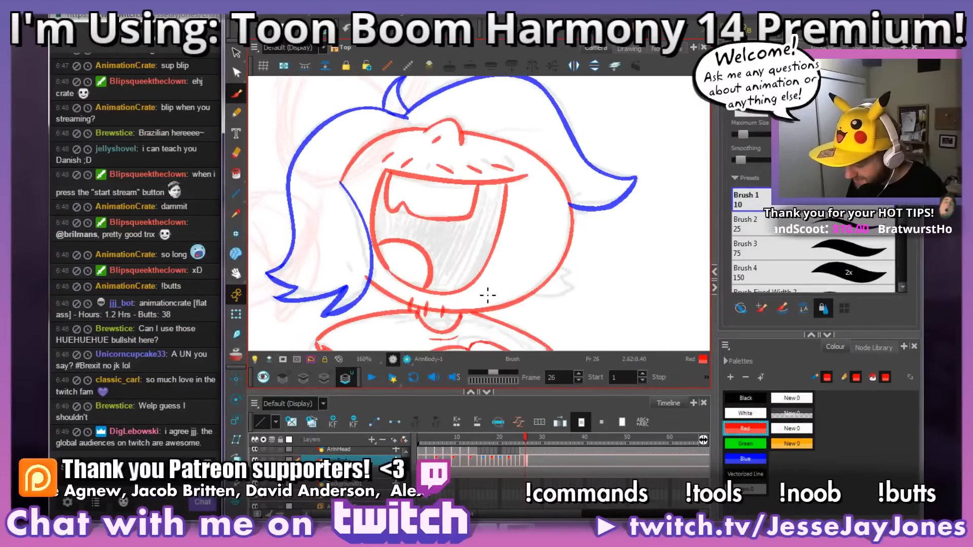
{"action": "key", "text": "comma"}
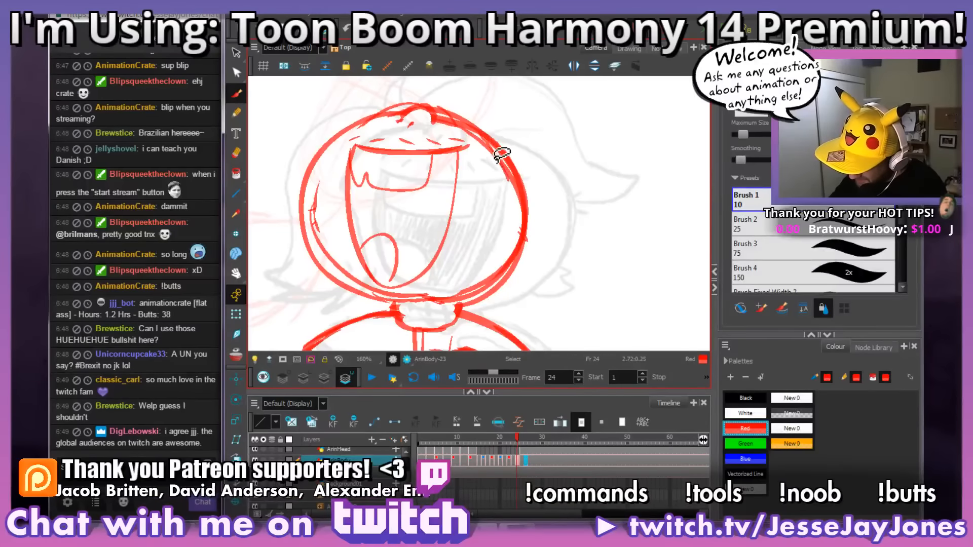
{"action": "mouse_move", "coordinate": [476, 131]}
{"action": "left_mouse_down"}
{"action": "mouse_move", "coordinate": [506, 169]}
{"action": "mouse_move", "coordinate": [523, 227]}
{"action": "mouse_move", "coordinate": [500, 285]}
{"action": "mouse_move", "coordinate": [467, 304]}
{"action": "left_mouse_up"}
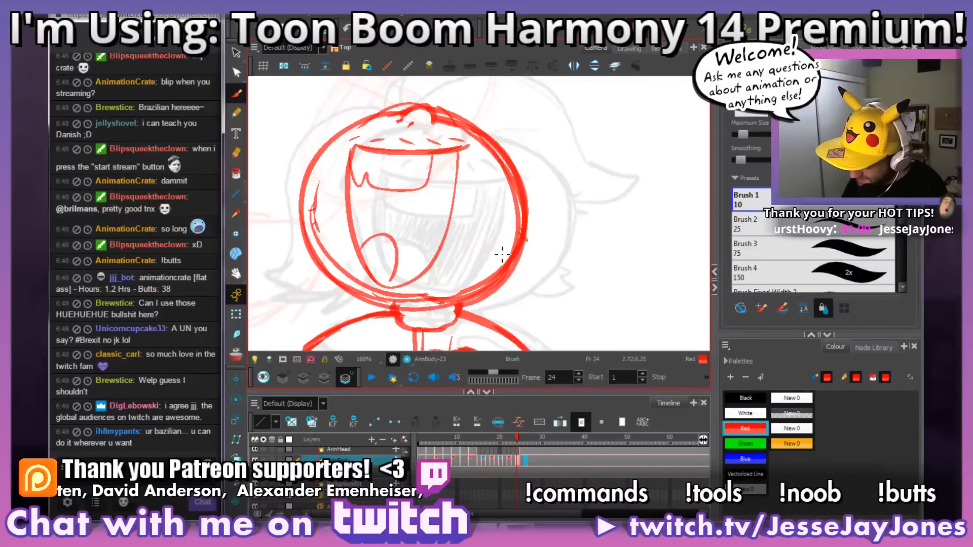
{"action": "key", "text": "space"}
{"action": "left_click_drag", "start_coordinate": [504, 265], "coordinate": [500, 270]}
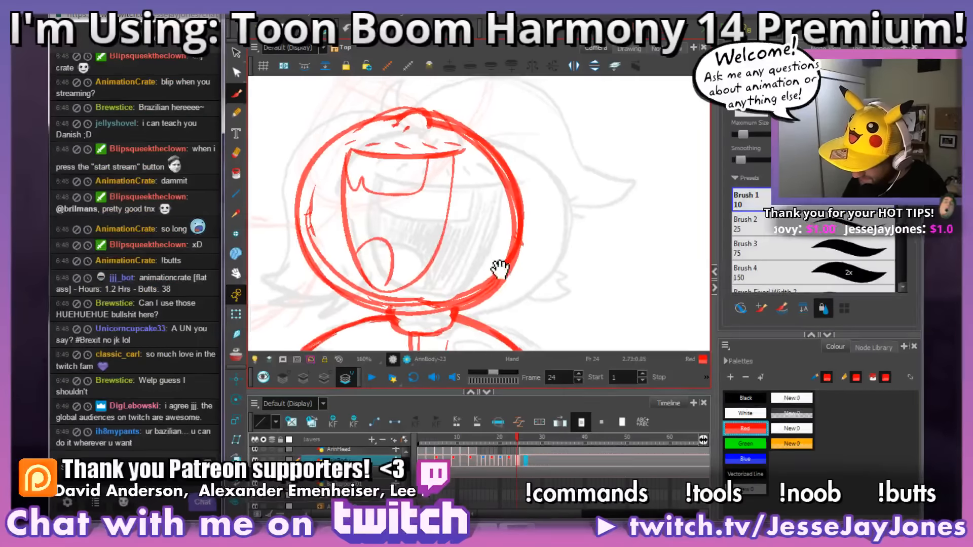
Step: Trim the doubled red line along the upper right of frame 24's head outline beside the nose
{"action": "key", "text": "space"}
{"action": "left_click_drag", "start_coordinate": [527, 212], "coordinate": [514, 218]}
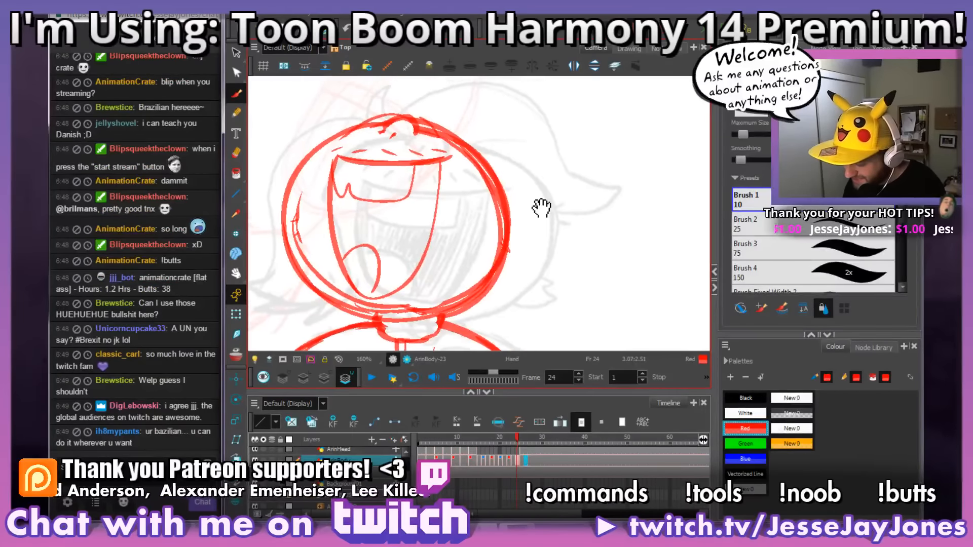
{"action": "mouse_move", "coordinate": [394, 114]}
{"action": "left_mouse_down"}
{"action": "mouse_move", "coordinate": [364, 123]}
{"action": "mouse_move", "coordinate": [425, 126]}
{"action": "left_mouse_up"}
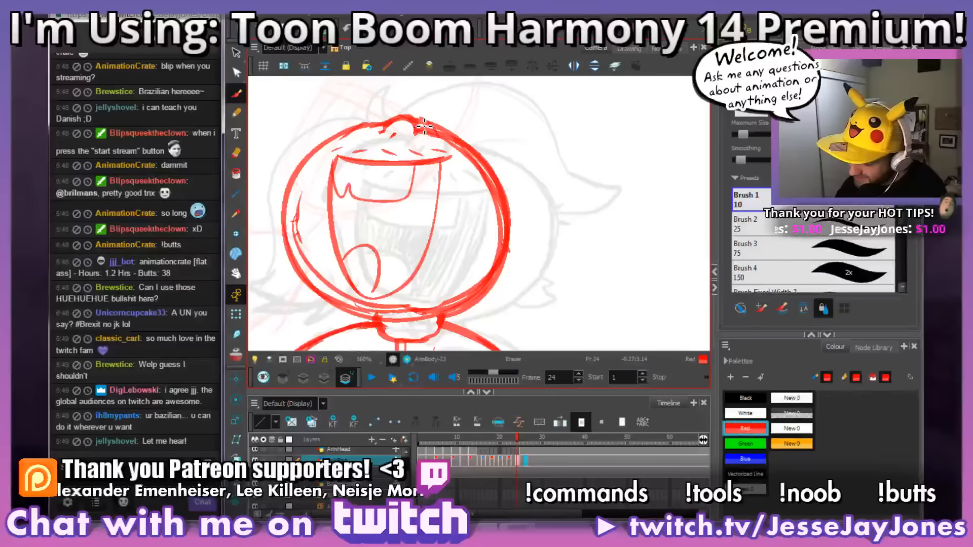
{"action": "left_click_drag", "start_coordinate": [564, 228], "coordinate": [556, 237]}
{"action": "left_click_drag", "start_coordinate": [415, 133], "coordinate": [428, 135]}
{"action": "left_click_drag", "start_coordinate": [530, 201], "coordinate": [513, 189]}
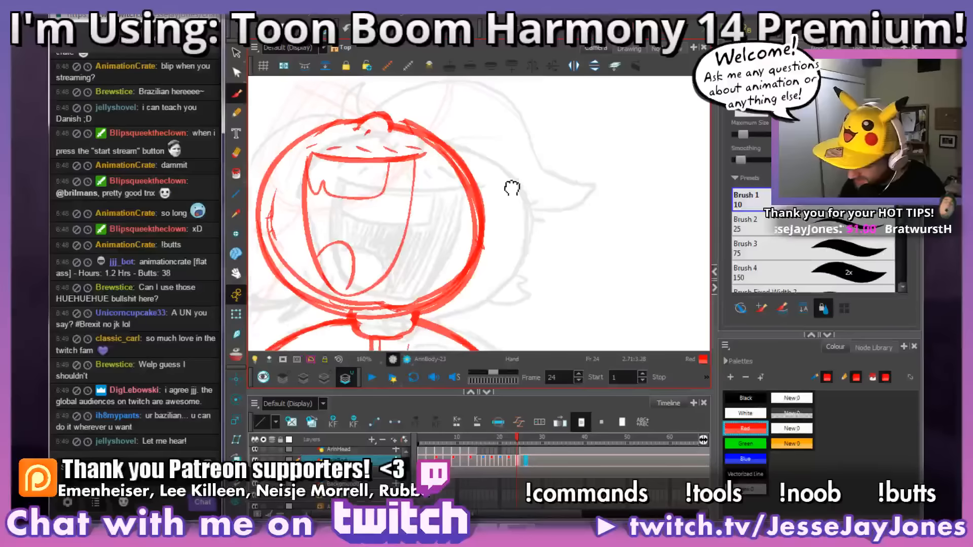
{"action": "mouse_move", "coordinate": [415, 127]}
{"action": "left_mouse_down"}
{"action": "mouse_move", "coordinate": [400, 121]}
{"action": "mouse_move", "coordinate": [468, 156]}
{"action": "left_mouse_up"}
{"action": "mouse_move", "coordinate": [405, 120]}
{"action": "left_mouse_down"}
{"action": "mouse_move", "coordinate": [442, 137]}
{"action": "mouse_move", "coordinate": [495, 191]}
{"action": "left_mouse_up"}
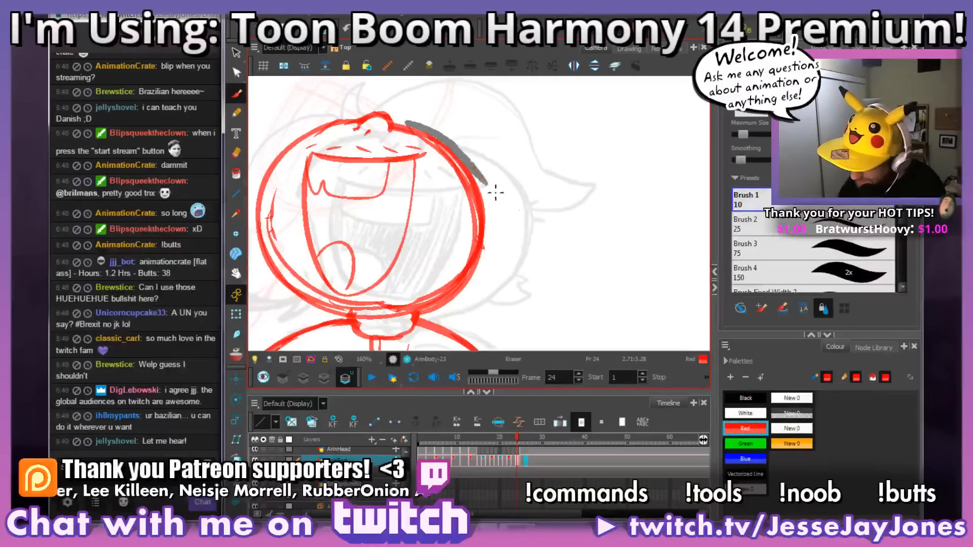
{"action": "key", "text": "alt+s"}
{"action": "mouse_move", "coordinate": [528, 242]}
{"action": "left_mouse_down"}
{"action": "mouse_move", "coordinate": [536, 276]}
{"action": "mouse_move", "coordinate": [521, 282]}
{"action": "mouse_move", "coordinate": [532, 248]}
{"action": "left_mouse_up"}
{"action": "key", "text": "alt+b"}
{"action": "key", "text": "."}
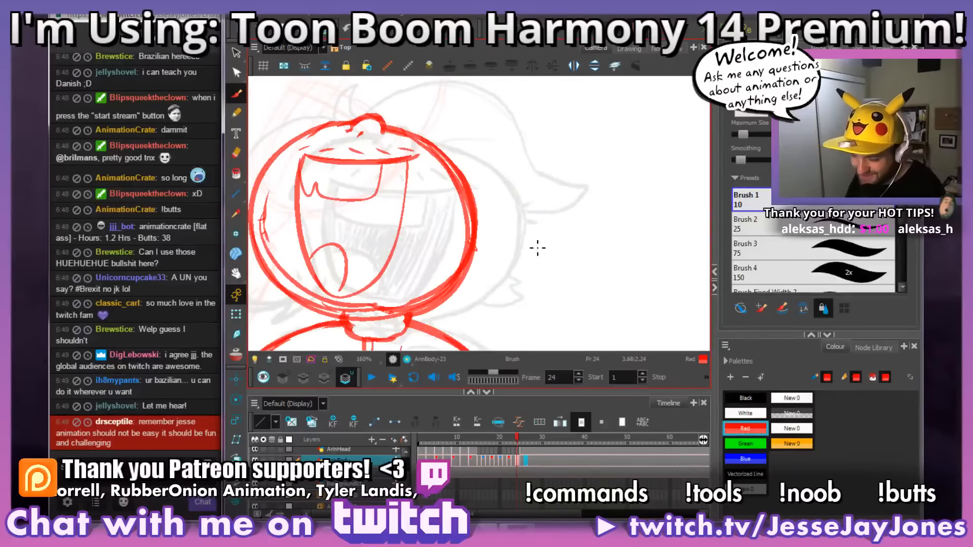
Step: Thin the right side of frame 24's head outline from the nose to the cheek and compare it with frame 25
{"action": "left_click_drag", "start_coordinate": [545, 220], "coordinate": [546, 232]}
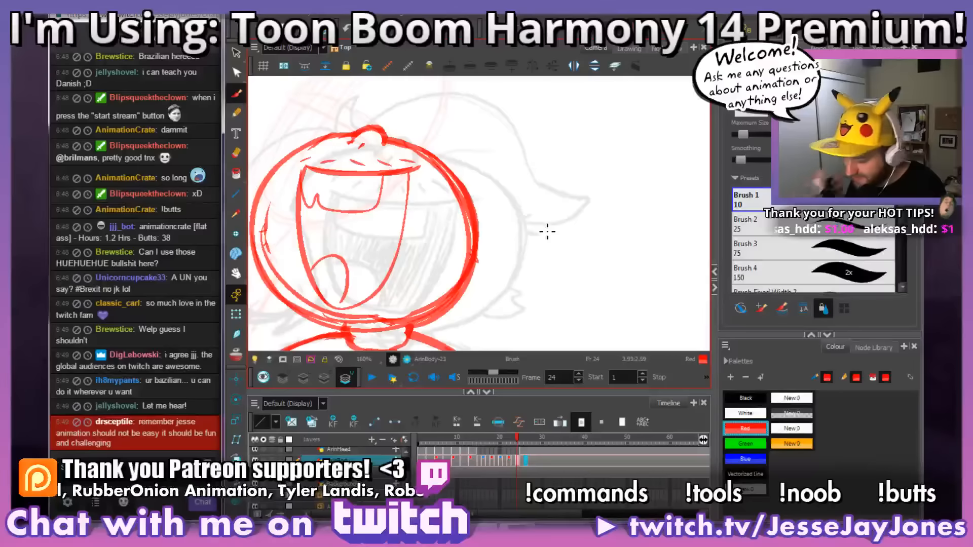
{"action": "mouse_move", "coordinate": [549, 226]}
{"action": "left_mouse_down"}
{"action": "mouse_move", "coordinate": [528, 269]}
{"action": "mouse_move", "coordinate": [513, 225]}
{"action": "mouse_move", "coordinate": [527, 252]}
{"action": "left_mouse_up"}
{"action": "key", "text": "alt+s"}
{"action": "key", "text": "alt+b"}
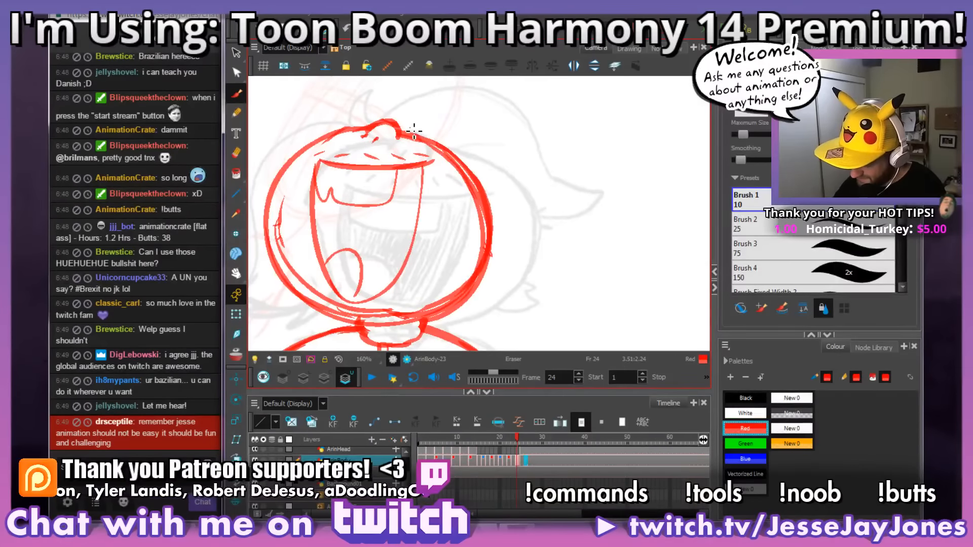
{"action": "mouse_move", "coordinate": [414, 131]}
{"action": "left_mouse_down"}
{"action": "mouse_move", "coordinate": [478, 181]}
{"action": "mouse_move", "coordinate": [495, 273]}
{"action": "left_mouse_up"}
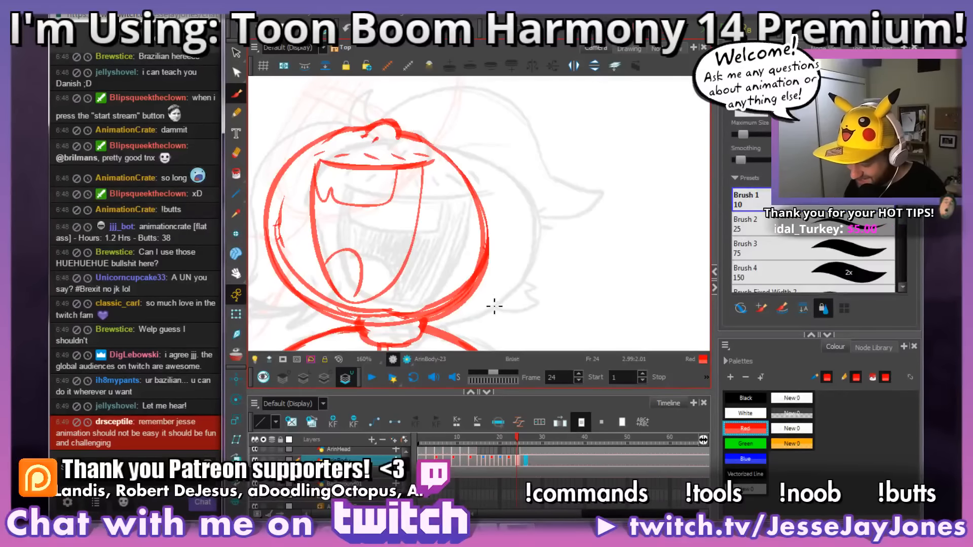
{"action": "left_click_drag", "start_coordinate": [563, 244], "coordinate": [563, 250]}
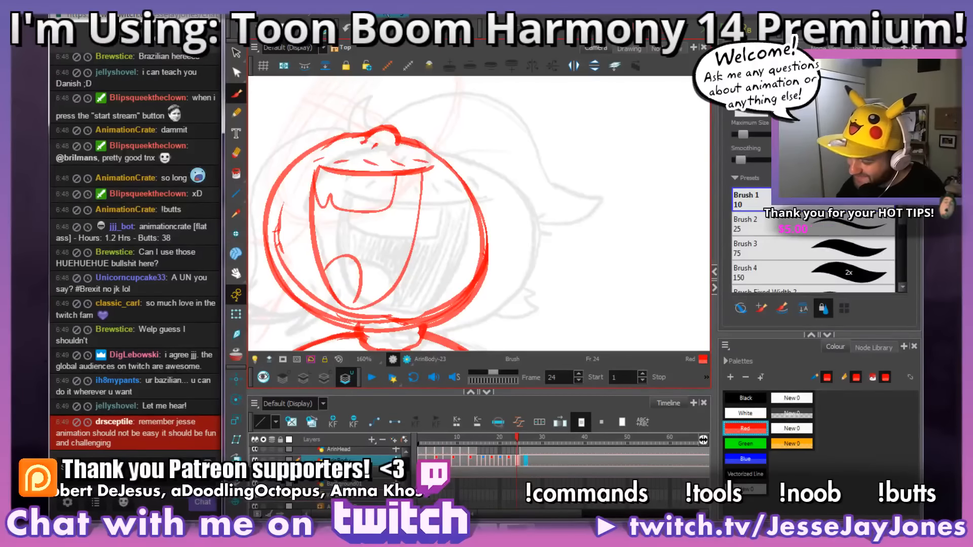
{"action": "mouse_move", "coordinate": [512, 222]}
{"action": "left_mouse_down"}
{"action": "mouse_move", "coordinate": [530, 202]}
{"action": "mouse_move", "coordinate": [546, 210]}
{"action": "left_mouse_up"}
{"action": "key", "text": "period"}
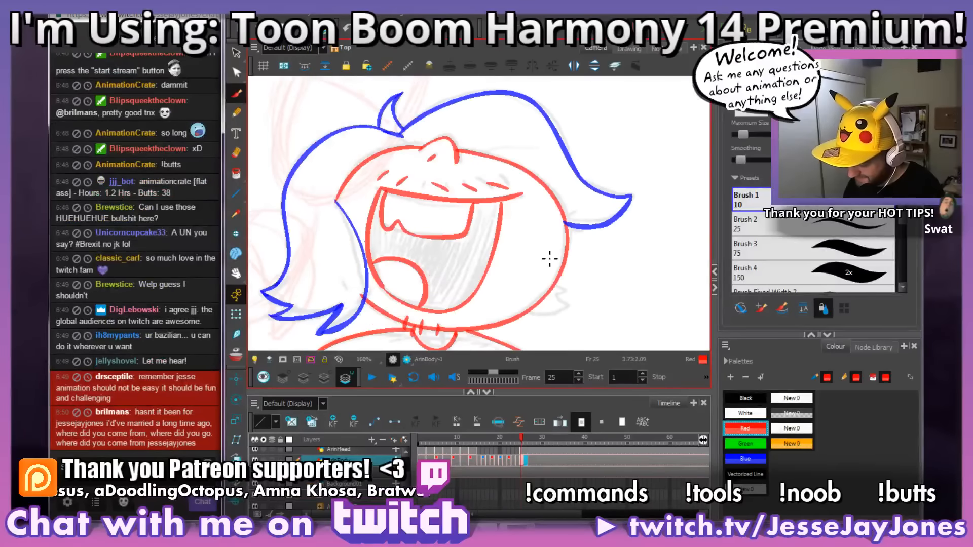
{"action": "key", "text": "comma"}
{"action": "key", "text": "period"}
{"action": "key", "text": "comma"}
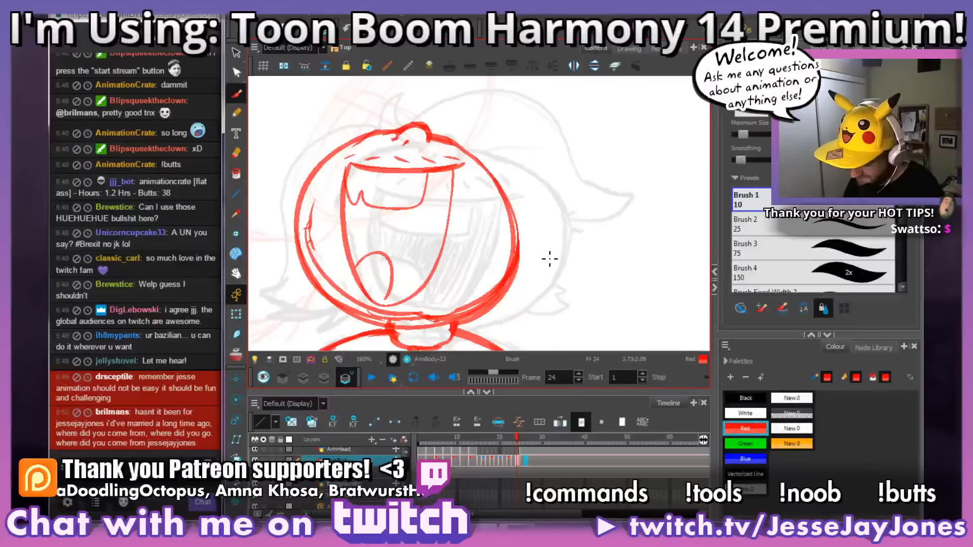
Step: Mend the outline at frame 24's right cheek and erase the surplus inner contour lines around the jaw and left side
{"action": "left_click_drag", "start_coordinate": [527, 285], "coordinate": [522, 280]}
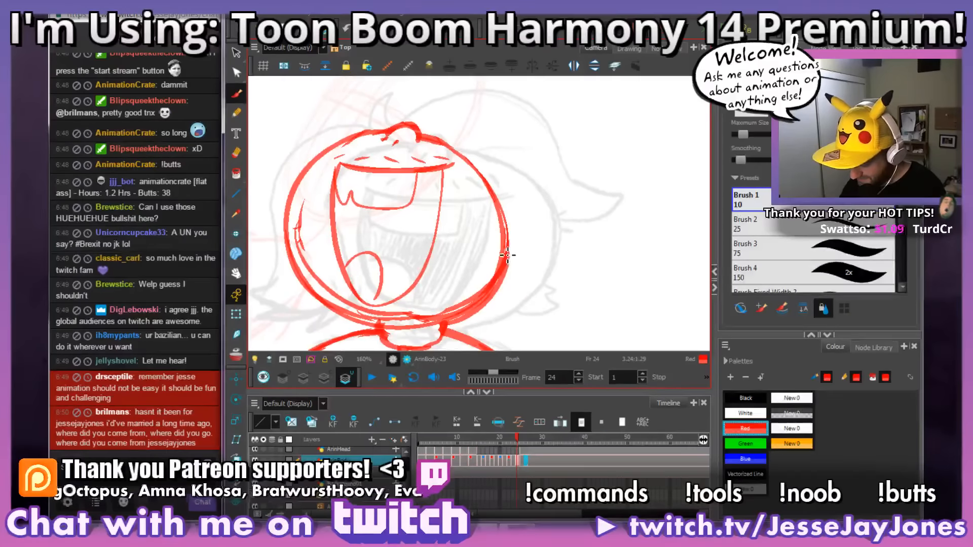
{"action": "mouse_move", "coordinate": [504, 258]}
{"action": "left_mouse_down"}
{"action": "mouse_move", "coordinate": [475, 318]}
{"action": "mouse_move", "coordinate": [393, 329]}
{"action": "mouse_move", "coordinate": [310, 276]}
{"action": "mouse_move", "coordinate": [293, 215]}
{"action": "left_mouse_up"}
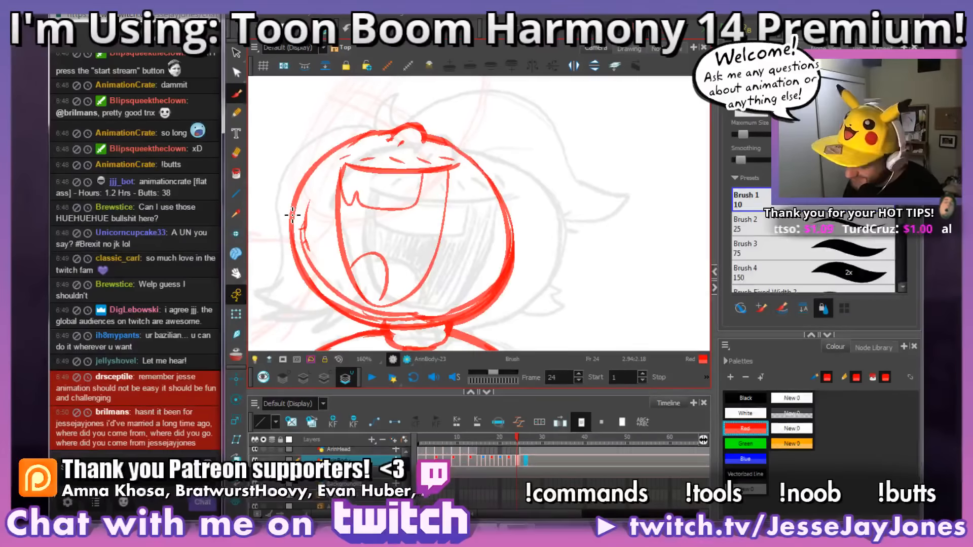
{"action": "key", "text": "alt+e"}
{"action": "mouse_move", "coordinate": [504, 233]}
{"action": "left_mouse_down"}
{"action": "mouse_move", "coordinate": [498, 279]}
{"action": "mouse_move", "coordinate": [462, 309]}
{"action": "mouse_move", "coordinate": [387, 319]}
{"action": "mouse_move", "coordinate": [339, 296]}
{"action": "mouse_move", "coordinate": [314, 267]}
{"action": "mouse_move", "coordinate": [323, 194]}
{"action": "left_mouse_up"}
{"action": "key", "text": "alt+b"}
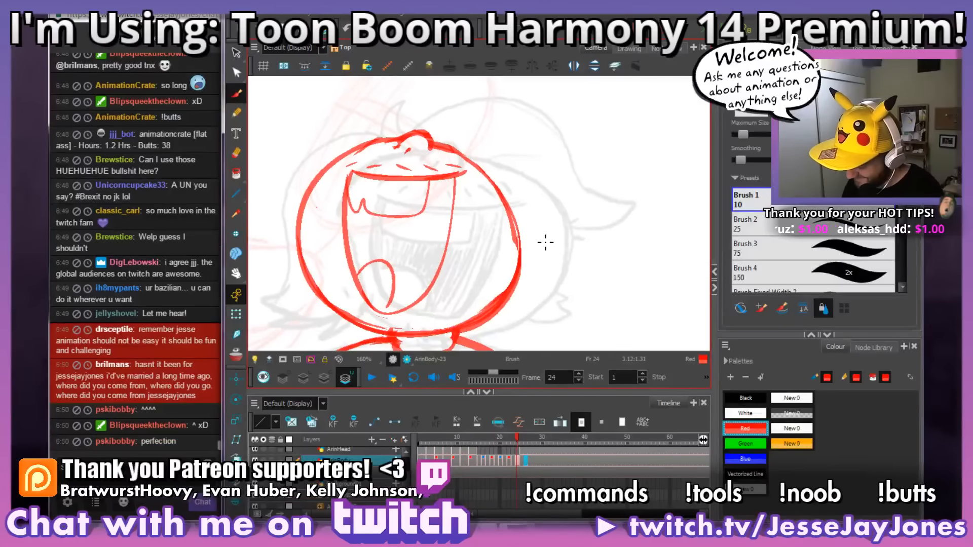
Step: Compare frame 24 with frame 25 and redraw the right side of the head as a rounder curve down to the chin
{"action": "key", "text": "comma"}
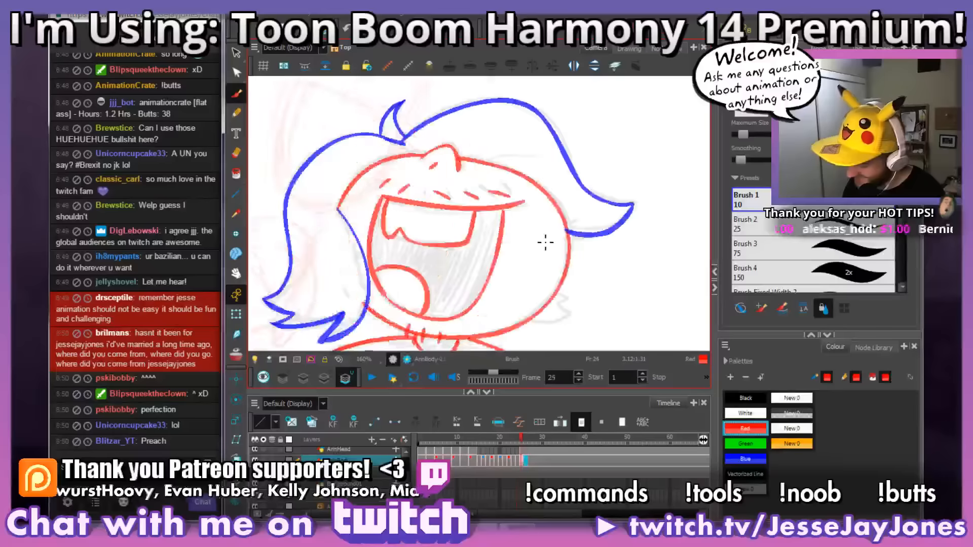
{"action": "key", "text": "period"}
{"action": "key", "text": "comma"}
{"action": "key", "text": "period"}
{"action": "mouse_move", "coordinate": [487, 176]}
{"action": "left_mouse_down"}
{"action": "mouse_move", "coordinate": [515, 246]}
{"action": "mouse_move", "coordinate": [507, 289]}
{"action": "mouse_move", "coordinate": [466, 314]}
{"action": "left_mouse_up"}
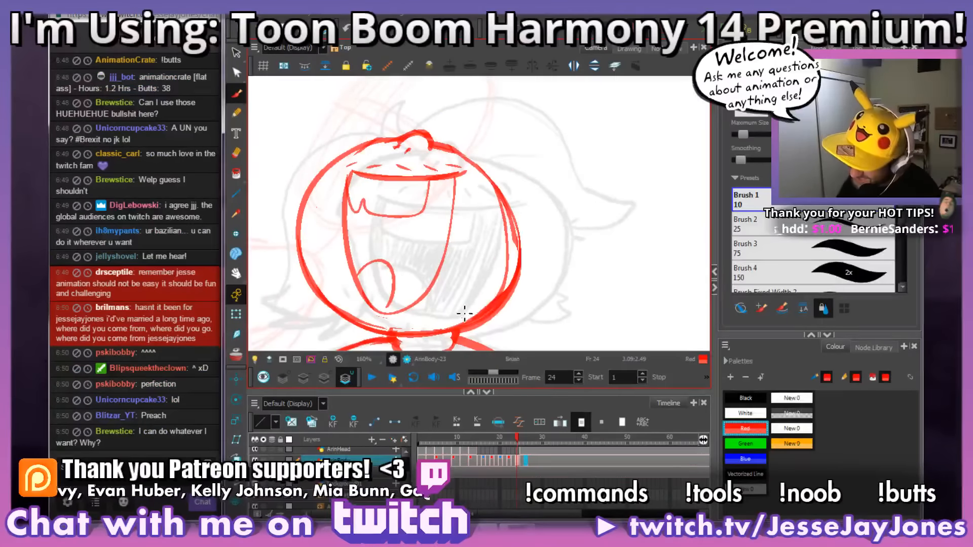
{"action": "key", "text": "ctrl+z"}
{"action": "mouse_move", "coordinate": [497, 188]}
{"action": "left_mouse_down"}
{"action": "mouse_move", "coordinate": [510, 216]}
{"action": "mouse_move", "coordinate": [509, 271]}
{"action": "mouse_move", "coordinate": [450, 340]}
{"action": "left_mouse_up"}
Step: Clear the old outer contour on the right side of frame 24's head, leaving one clean curve from brow to chin
{"action": "left_click_drag", "start_coordinate": [539, 292], "coordinate": [535, 303]}
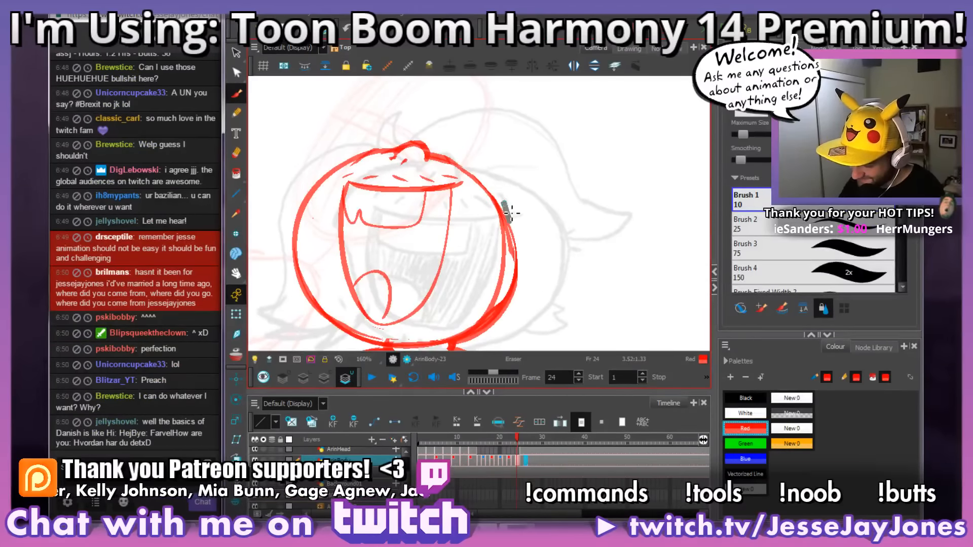
{"action": "left_click_drag", "start_coordinate": [512, 213], "coordinate": [510, 222]}
{"action": "left_click_drag", "start_coordinate": [546, 205], "coordinate": [540, 219]}
{"action": "left_click_drag", "start_coordinate": [522, 255], "coordinate": [520, 233]}
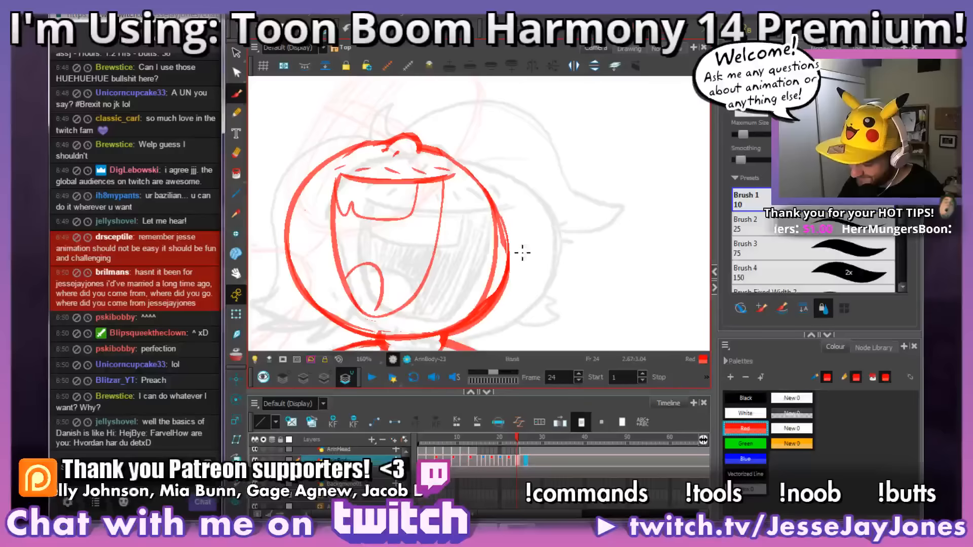
{"action": "mouse_move", "coordinate": [496, 191]}
{"action": "left_mouse_down"}
{"action": "mouse_move", "coordinate": [505, 270]}
{"action": "mouse_move", "coordinate": [511, 251]}
{"action": "mouse_move", "coordinate": [484, 318]}
{"action": "left_mouse_up"}
{"action": "mouse_move", "coordinate": [512, 287]}
{"action": "left_mouse_down"}
{"action": "mouse_move", "coordinate": [529, 305]}
{"action": "mouse_move", "coordinate": [548, 300]}
{"action": "left_mouse_up"}
Step: Examine frame 24's whole pose at a smaller zoom and flip between it and the neighbouring frames to check the motion
{"action": "key", "text": "1"}
{"action": "key", "text": "1"}
{"action": "key", "text": "1"}
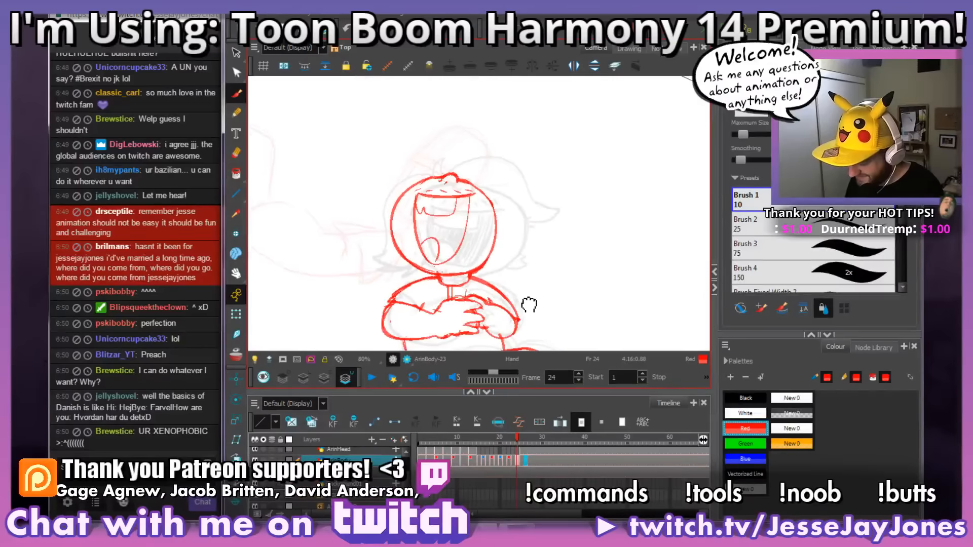
{"action": "key", "text": "2"}
{"action": "key", "text": "2"}
{"action": "left_click_drag", "start_coordinate": [546, 248], "coordinate": [559, 257]}
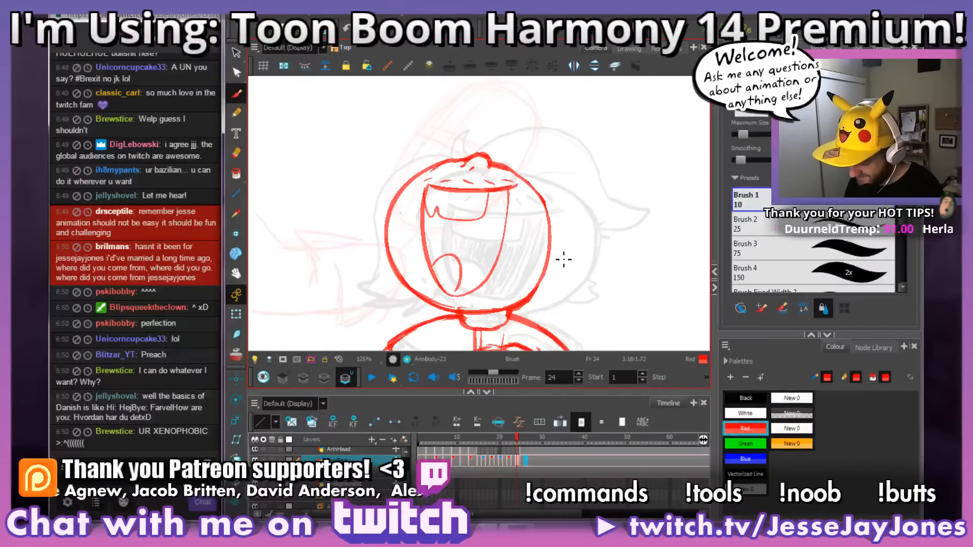
{"action": "key", "text": "1"}
{"action": "key", "text": "1"}
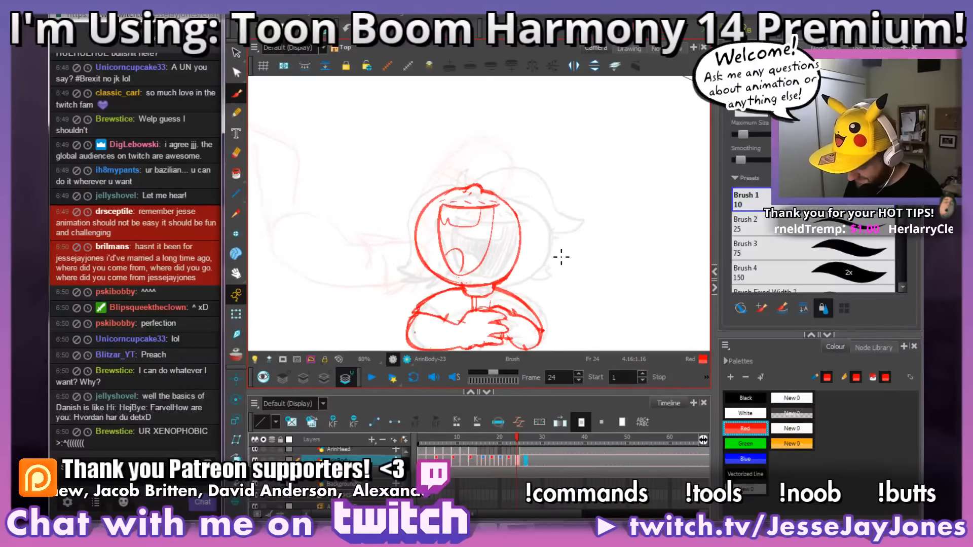
{"action": "key", "text": "f"}
{"action": "key", "text": "g"}
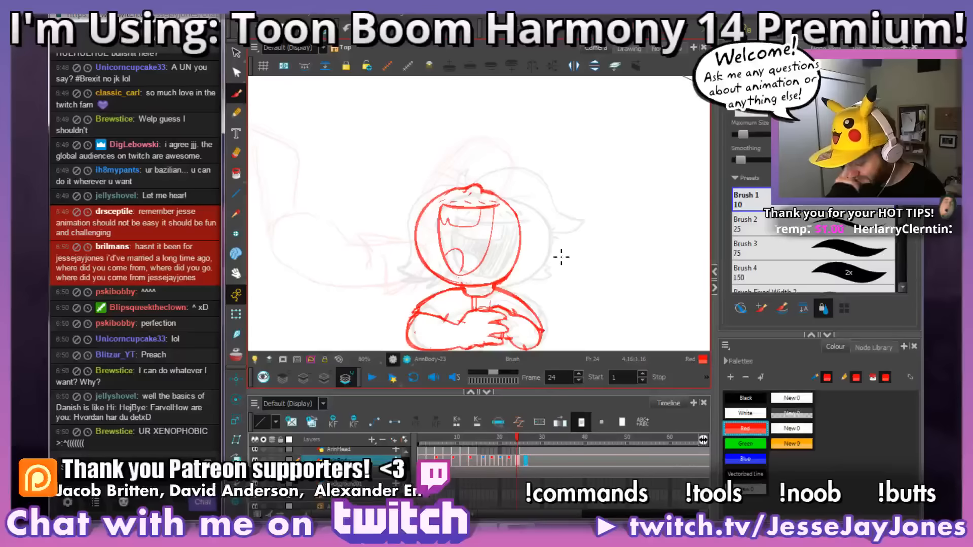
{"action": "key", "text": "alt+s"}
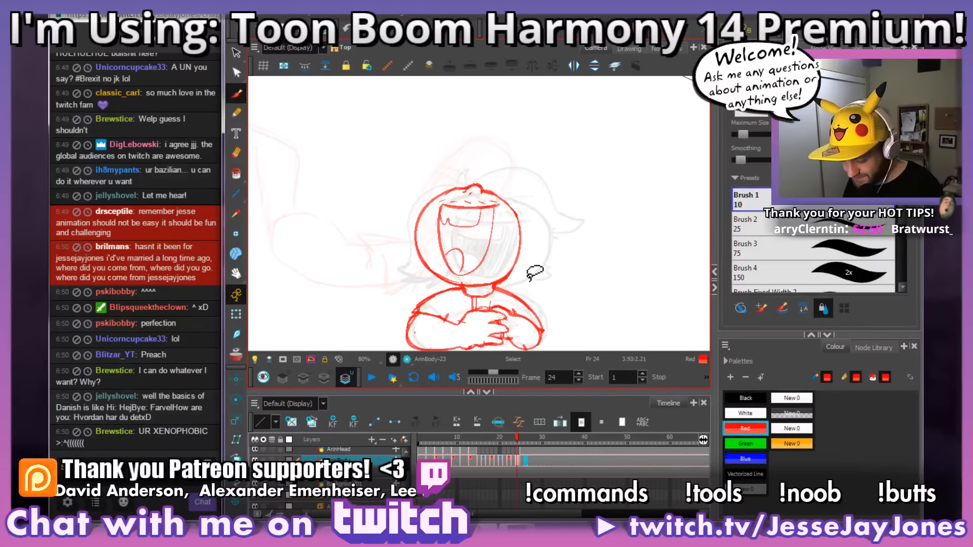
{"action": "left_click_drag", "start_coordinate": [508, 309], "coordinate": [509, 306]}
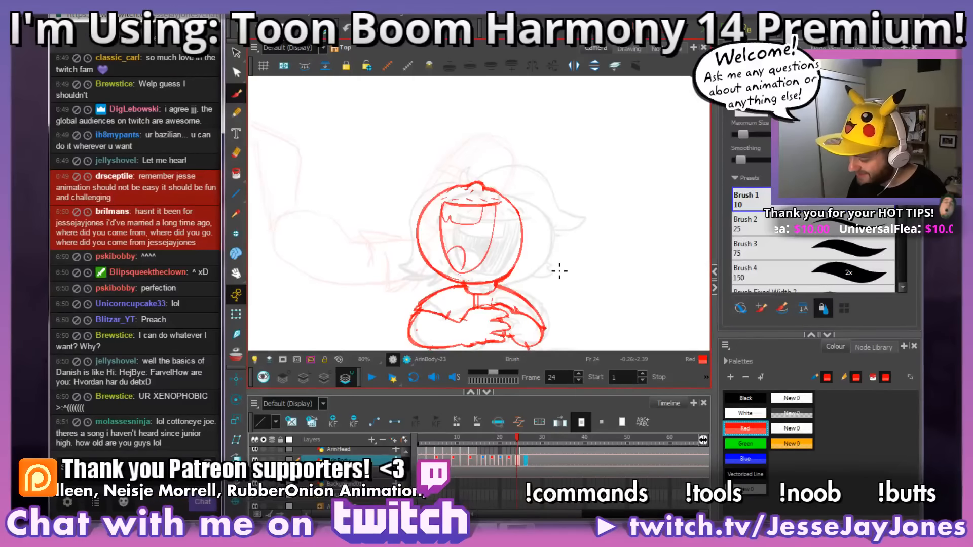
{"action": "key", "text": "comma"}
{"action": "key", "text": "period"}
{"action": "key", "text": "comma"}
{"action": "key", "text": "period"}
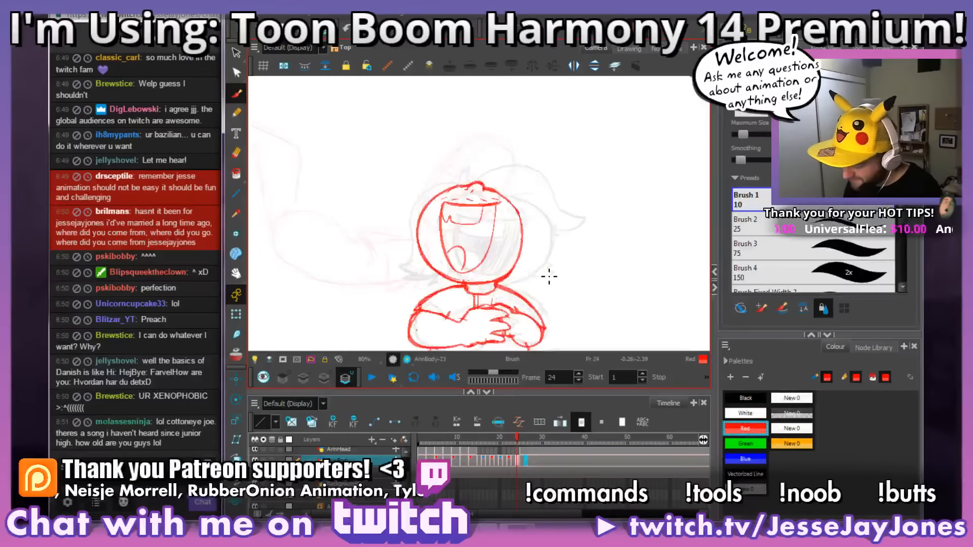
Step: Tidy frame 24's chin line above the collar and add short red crease dashes at its left end, as on frame 25
{"action": "scroll", "coordinate": [522, 276], "scroll_direction": "up", "scroll_amount": 4}
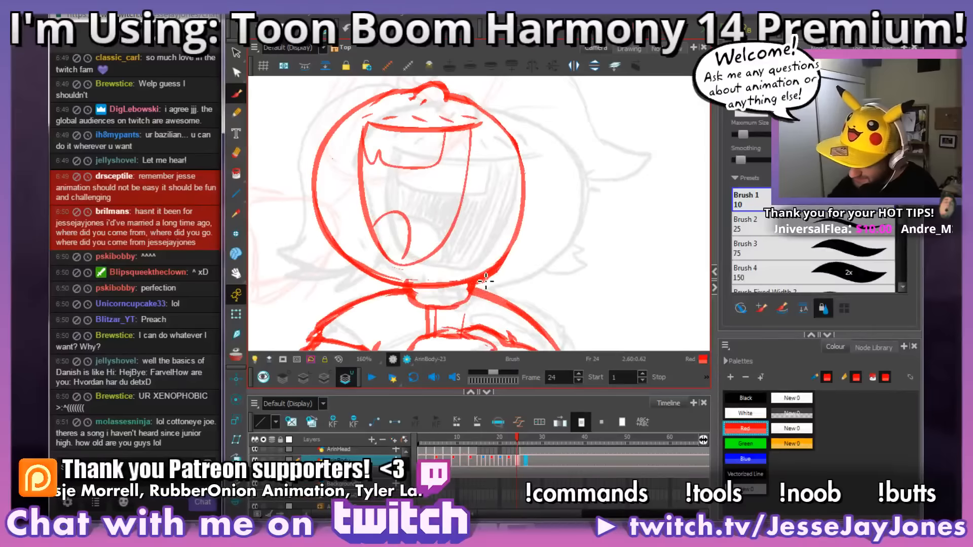
{"action": "key", "text": "alt+e"}
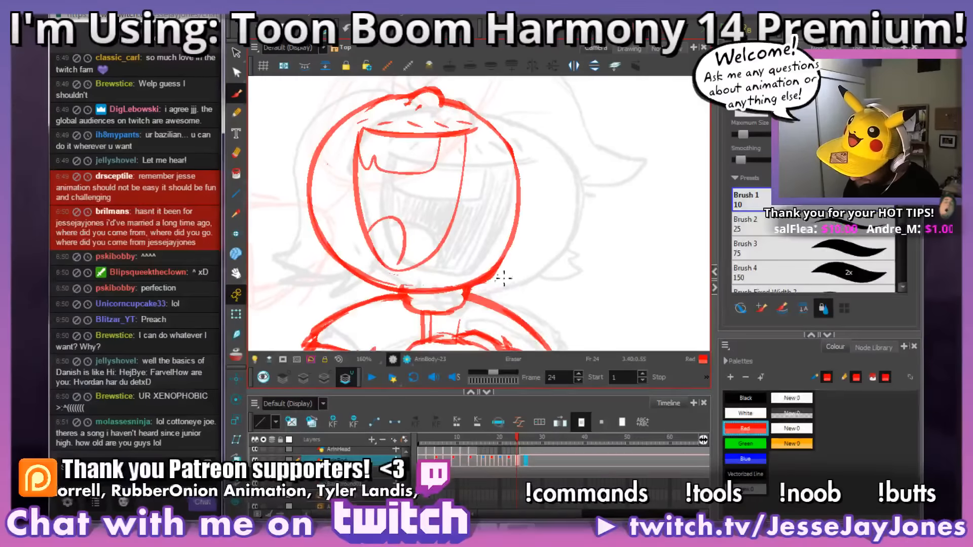
{"action": "left_click_drag", "start_coordinate": [517, 282], "coordinate": [541, 284]}
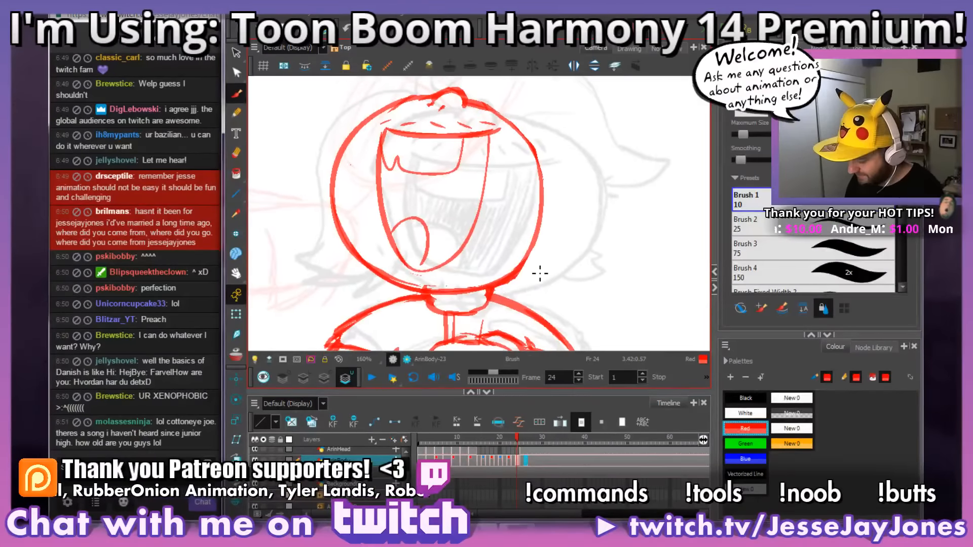
{"action": "key", "text": "g"}
{"action": "key", "text": "f"}
{"action": "left_click_drag", "start_coordinate": [421, 286], "coordinate": [431, 303]}
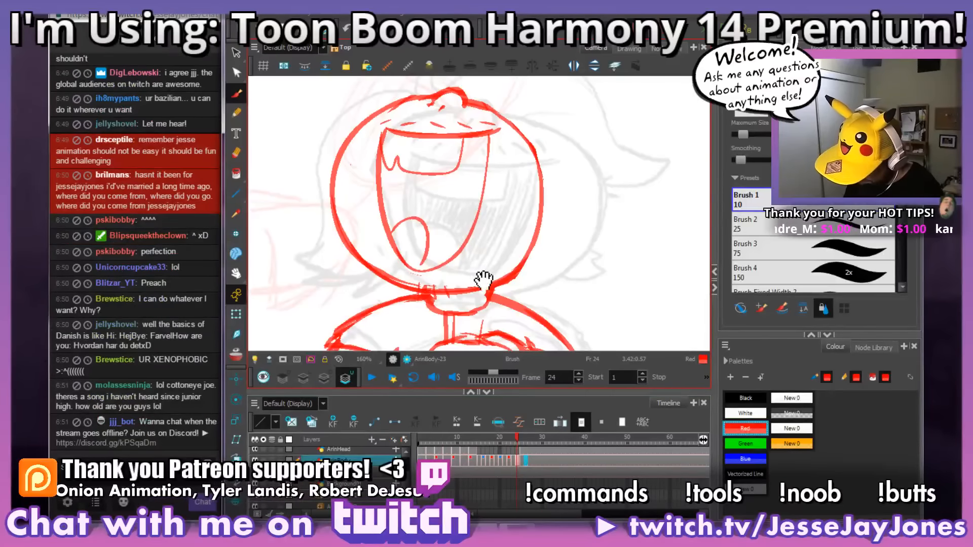
Step: Flip back and forth through frames 23, 24 and 25 to check how the head moves into the laugh
{"action": "key", "text": "alt+s"}
{"action": "key", "text": "g"}
{"action": "key", "text": "f"}
{"action": "key", "text": "g"}
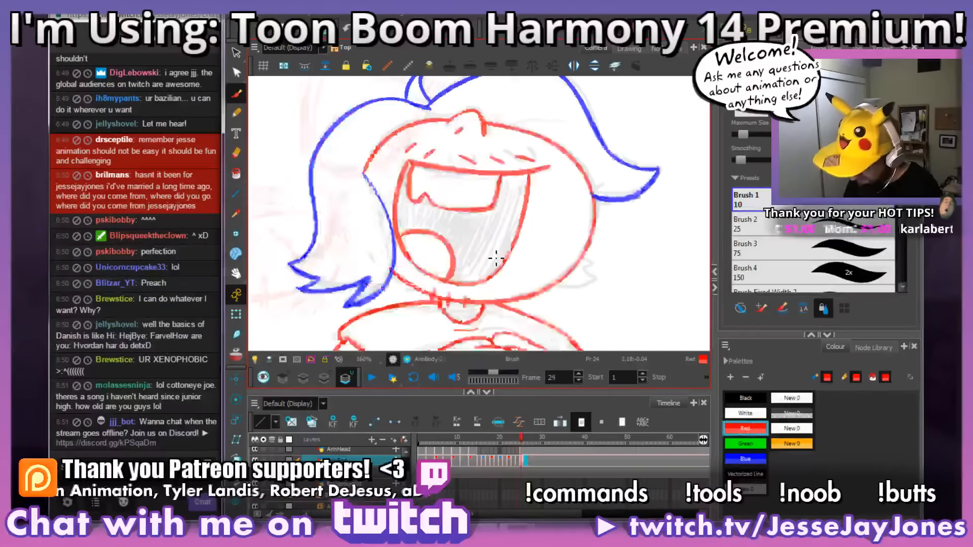
{"action": "key", "text": "f"}
{"action": "key", "text": "g"}
{"action": "key", "text": "f"}
{"action": "key", "text": "f"}
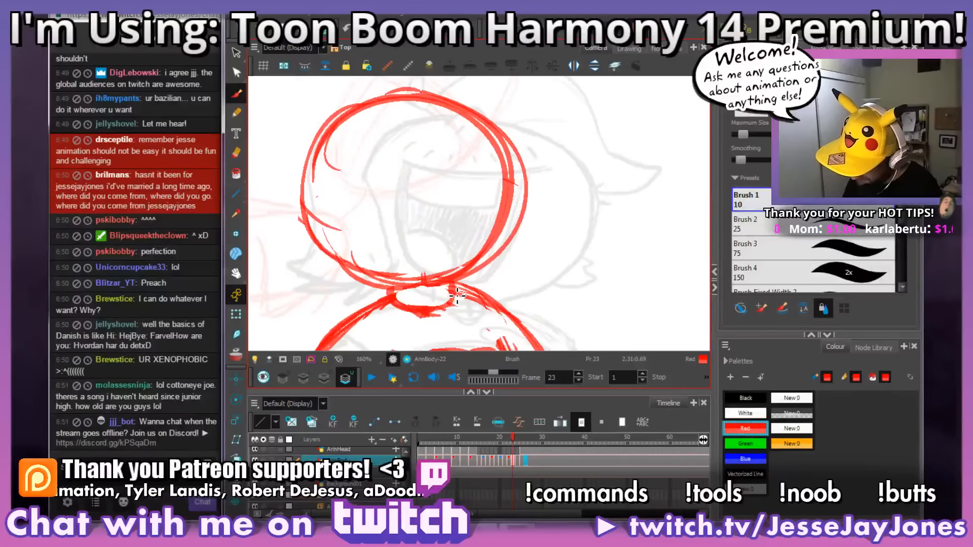
{"action": "key", "text": "g"}
{"action": "key", "text": "f"}
{"action": "key", "text": "f"}
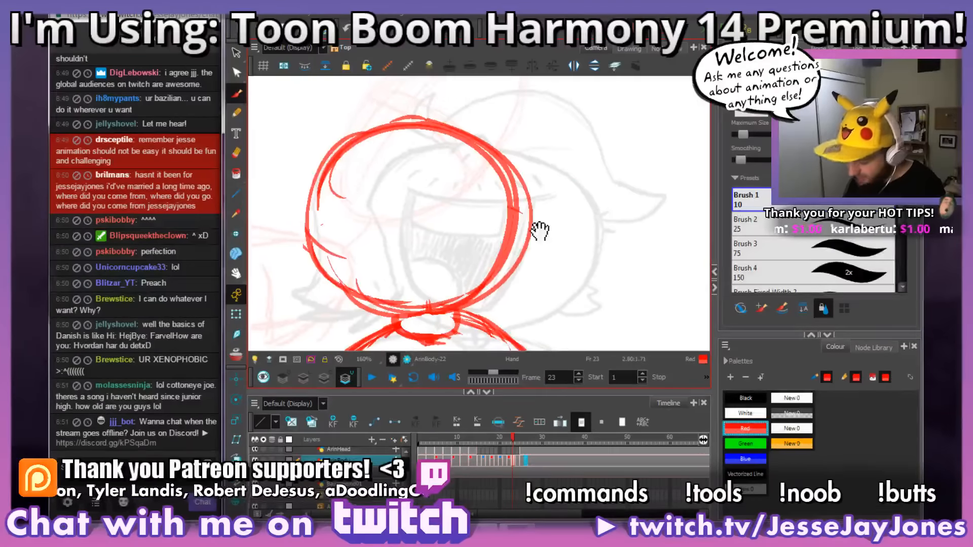
Step: Select frame 23's drawing and turn on onion skin to show the neighbouring drawings
{"action": "left_click", "coordinate": [512, 462]}
{"action": "left_click", "coordinate": [512, 461]}
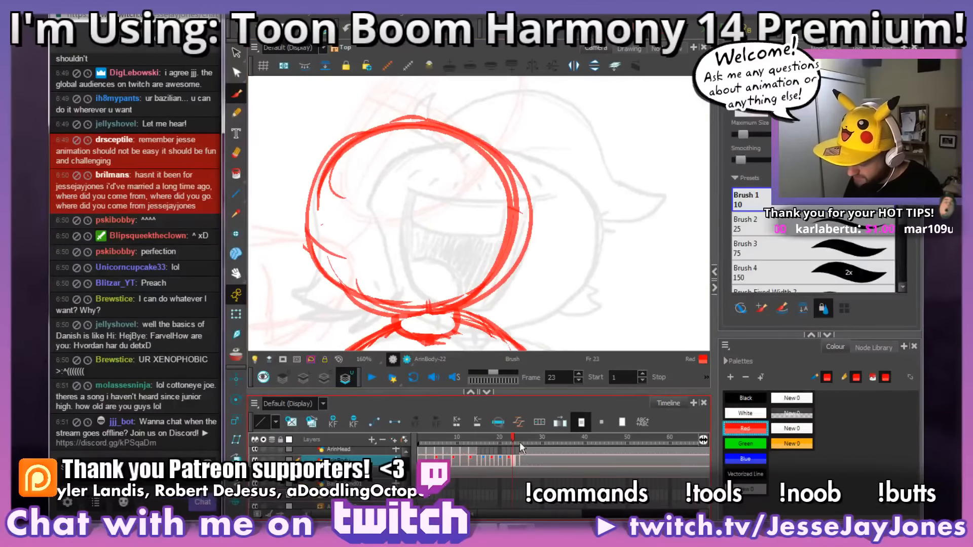
{"action": "left_click", "coordinate": [236, 355]}
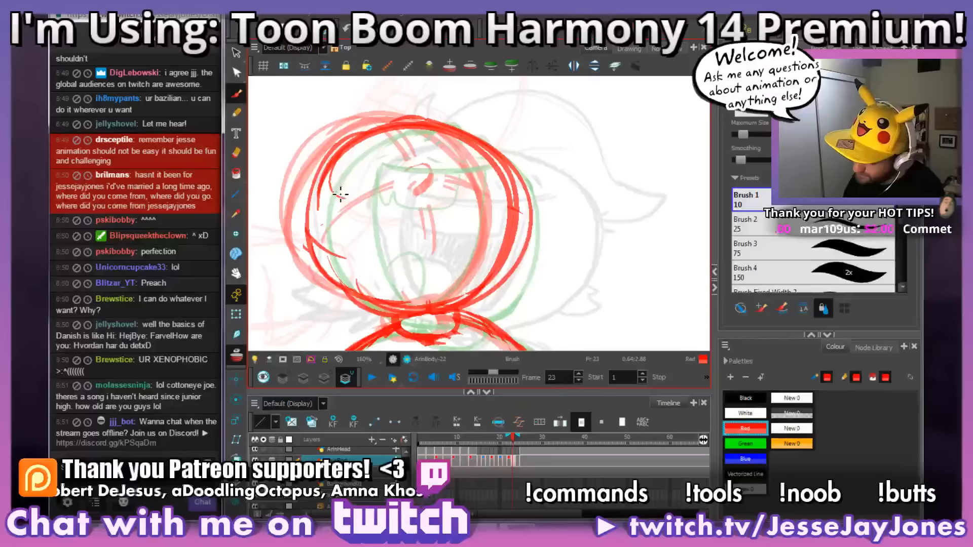
Step: Sketch curved horizontal and vertical face guidelines across frame 23's head and draw a rounded nose where they cross
{"action": "mouse_move", "coordinate": [341, 193]}
{"action": "left_mouse_down"}
{"action": "mouse_move", "coordinate": [416, 163]}
{"action": "mouse_move", "coordinate": [525, 177]}
{"action": "left_mouse_up"}
{"action": "left_click_drag", "start_coordinate": [428, 129], "coordinate": [461, 261]}
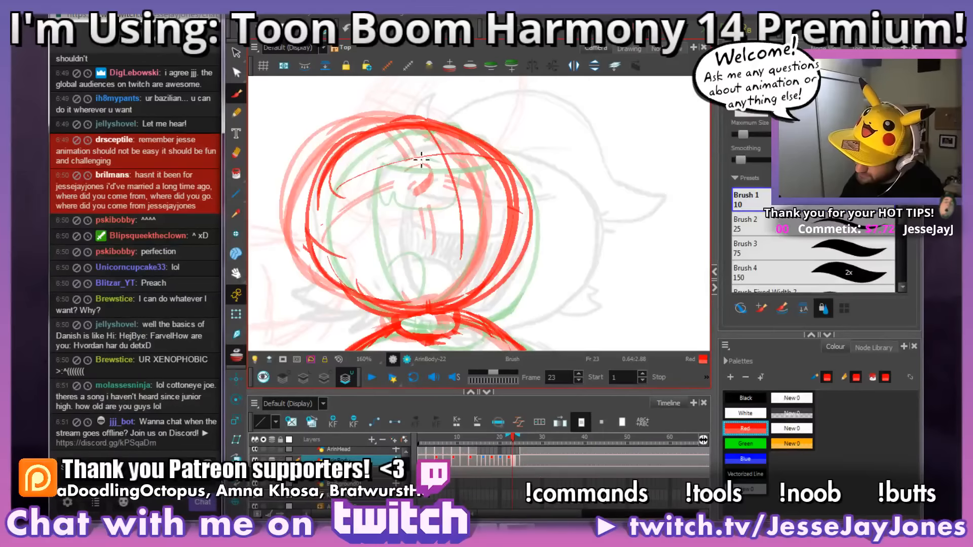
{"action": "mouse_move", "coordinate": [415, 161]}
{"action": "left_mouse_down"}
{"action": "mouse_move", "coordinate": [454, 155]}
{"action": "mouse_move", "coordinate": [445, 176]}
{"action": "mouse_move", "coordinate": [455, 183]}
{"action": "mouse_move", "coordinate": [439, 180]}
{"action": "mouse_move", "coordinate": [456, 167]}
{"action": "mouse_move", "coordinate": [447, 149]}
{"action": "mouse_move", "coordinate": [438, 184]}
{"action": "mouse_move", "coordinate": [451, 175]}
{"action": "mouse_move", "coordinate": [453, 152]}
{"action": "mouse_move", "coordinate": [439, 182]}
{"action": "mouse_move", "coordinate": [451, 168]}
{"action": "mouse_move", "coordinate": [442, 155]}
{"action": "mouse_move", "coordinate": [416, 178]}
{"action": "mouse_move", "coordinate": [449, 171]}
{"action": "left_mouse_up"}
{"action": "key", "text": "space"}
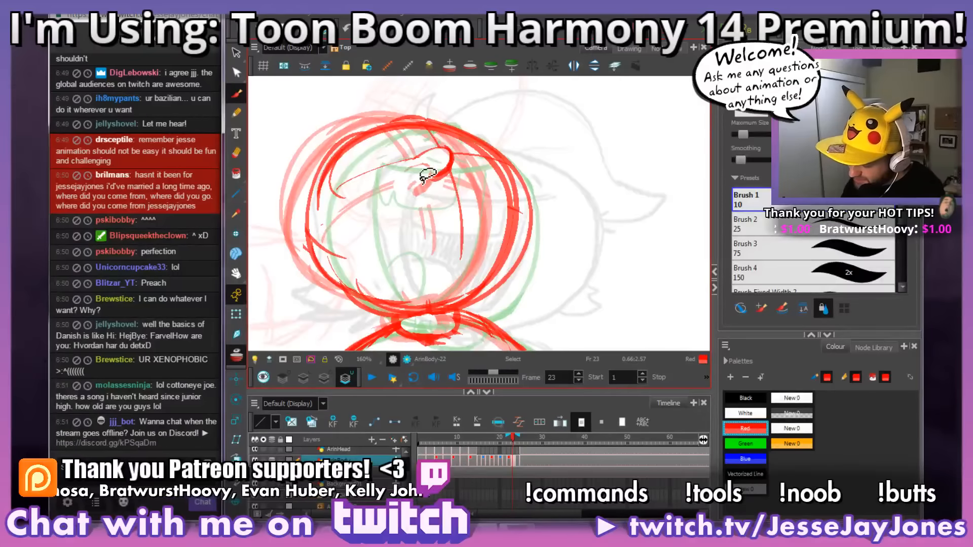
Step: Undo the last stroke and rework the curved edge of frame 23's nose, cleaning up the strokes around it
{"action": "key", "text": "ctrl+z"}
{"action": "key", "text": "space"}
{"action": "mouse_move", "coordinate": [506, 239]}
{"action": "left_mouse_down"}
{"action": "mouse_move", "coordinate": [480, 263]}
{"action": "mouse_move", "coordinate": [521, 284]}
{"action": "mouse_move", "coordinate": [564, 269]}
{"action": "mouse_move", "coordinate": [518, 262]}
{"action": "left_mouse_up"}
{"action": "key", "text": "space"}
{"action": "mouse_move", "coordinate": [503, 226]}
{"action": "left_mouse_down"}
{"action": "mouse_move", "coordinate": [497, 249]}
{"action": "mouse_move", "coordinate": [421, 219]}
{"action": "left_mouse_up"}
{"action": "key", "text": "e"}
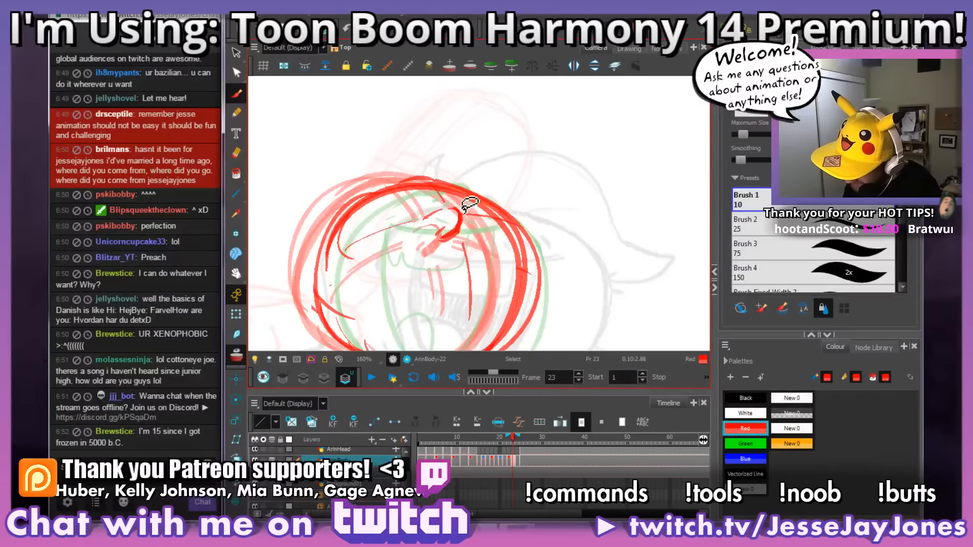
{"action": "mouse_move", "coordinate": [448, 207]}
{"action": "left_mouse_down"}
{"action": "mouse_move", "coordinate": [478, 206]}
{"action": "mouse_move", "coordinate": [469, 218]}
{"action": "mouse_move", "coordinate": [457, 208]}
{"action": "left_mouse_up"}
{"action": "left_click_drag", "start_coordinate": [456, 208], "coordinate": [482, 208]}
{"action": "left_click_drag", "start_coordinate": [538, 194], "coordinate": [509, 190]}
{"action": "key", "text": "space"}
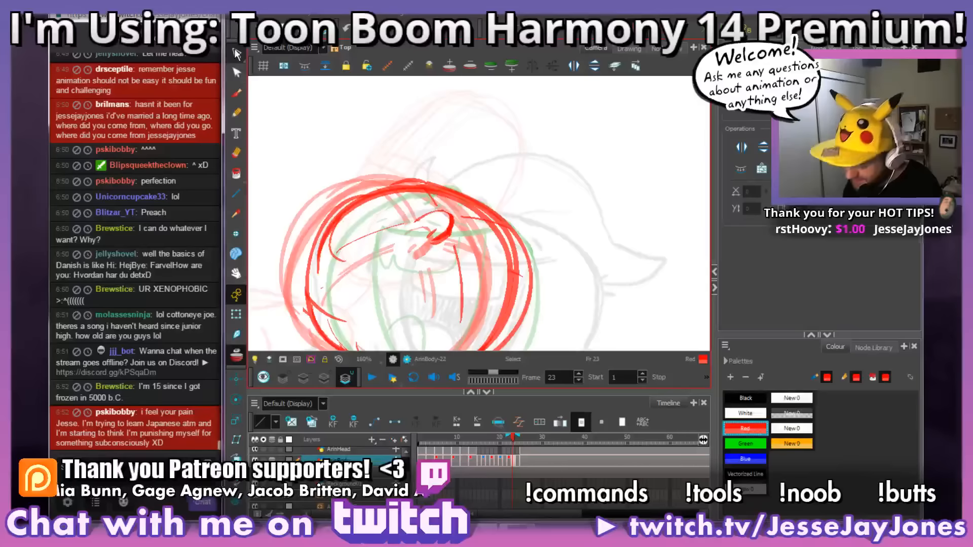
{"action": "left_click_drag", "start_coordinate": [509, 215], "coordinate": [504, 213]}
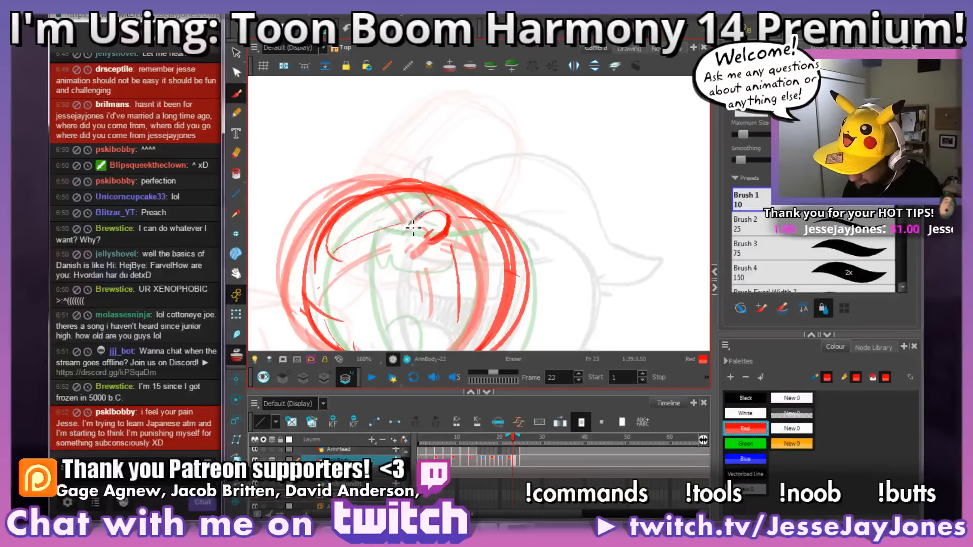
{"action": "key", "text": "space"}
{"action": "left_click_drag", "start_coordinate": [484, 214], "coordinate": [487, 215]}
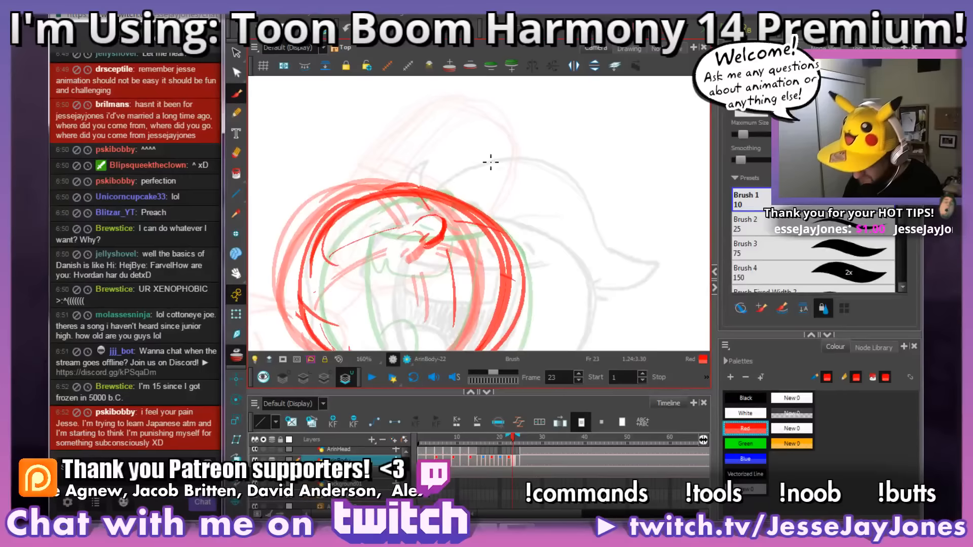
Step: Select the thick curved stroke on frame 23's nose and shift it slightly to the left
{"action": "key", "text": "alt+s"}
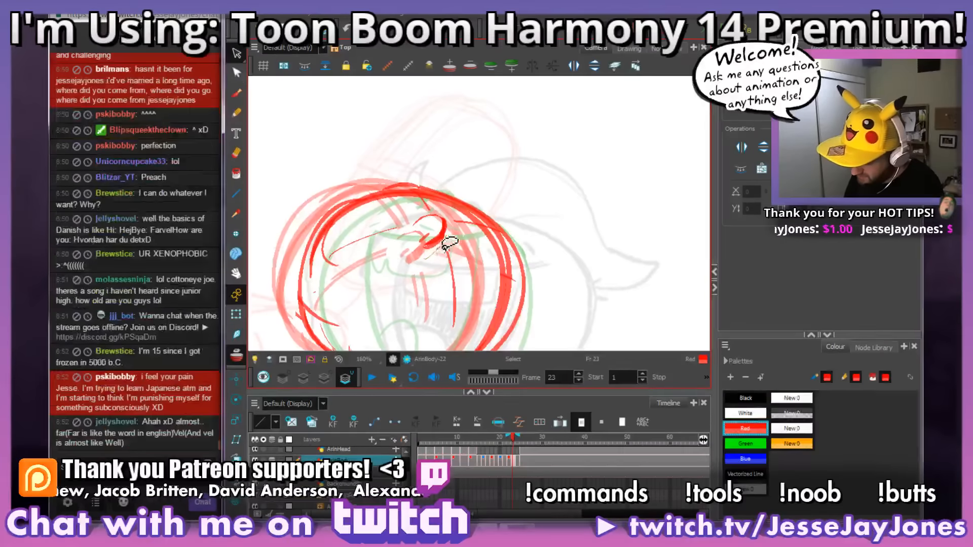
{"action": "left_click", "coordinate": [428, 248]}
{"action": "left_click_drag", "start_coordinate": [440, 244], "coordinate": [432, 234]}
{"action": "left_click", "coordinate": [556, 158]}
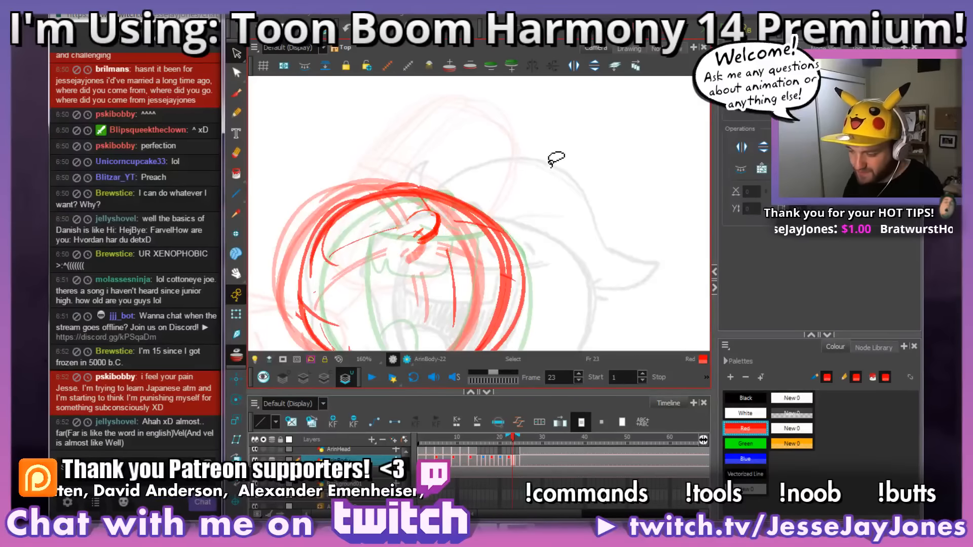
Step: Restate the right side of frame 23's nose with the red brush and tidy its underside
{"action": "key", "text": "alt+b"}
{"action": "left_click_drag", "start_coordinate": [503, 260], "coordinate": [517, 251]}
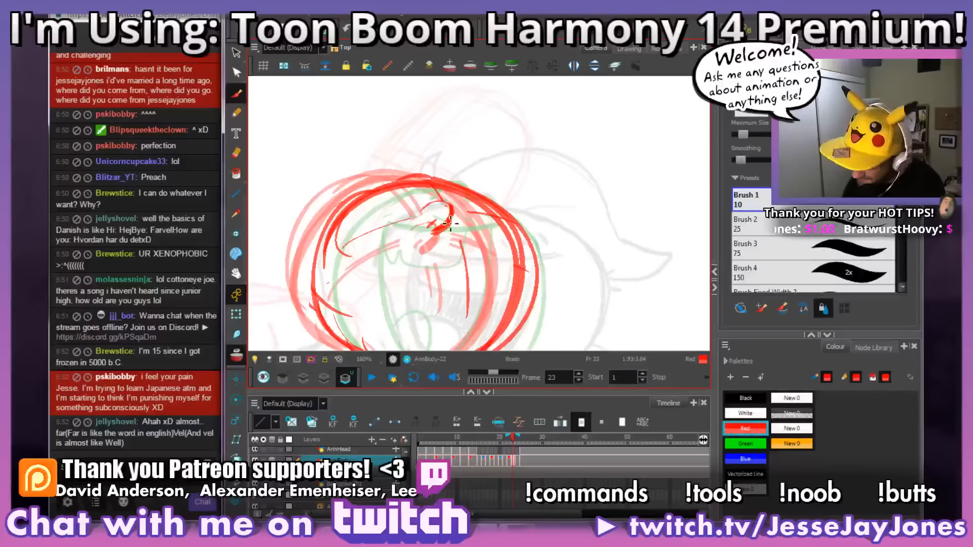
{"action": "mouse_move", "coordinate": [450, 222]}
{"action": "left_mouse_down"}
{"action": "mouse_move", "coordinate": [458, 204]}
{"action": "mouse_move", "coordinate": [436, 204]}
{"action": "mouse_move", "coordinate": [450, 202]}
{"action": "left_mouse_up"}
{"action": "key", "text": "alt+e"}
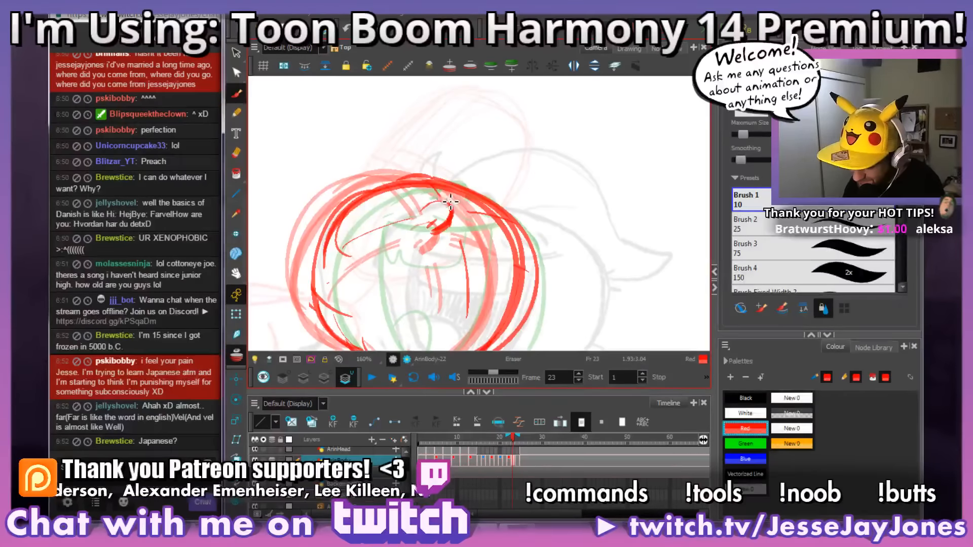
{"action": "left_click_drag", "start_coordinate": [475, 247], "coordinate": [485, 250]}
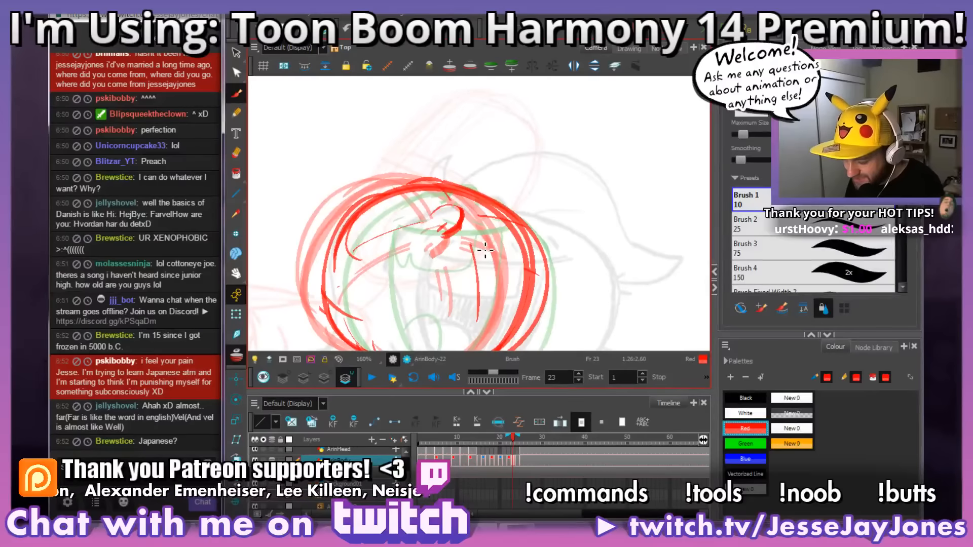
{"action": "key", "text": "space"}
{"action": "left_click_drag", "start_coordinate": [468, 290], "coordinate": [465, 265]}
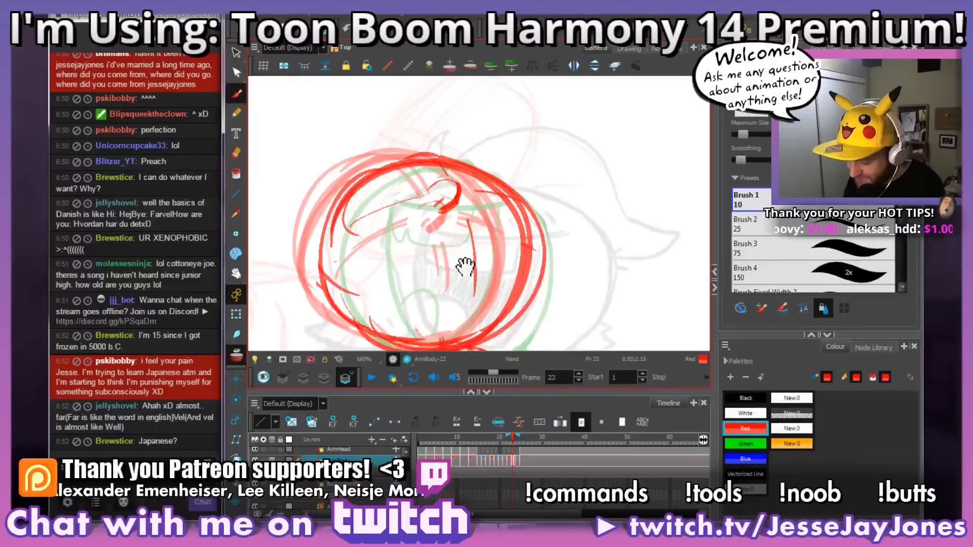
{"action": "mouse_move", "coordinate": [479, 215]}
{"action": "left_mouse_down"}
{"action": "mouse_move", "coordinate": [499, 258]}
{"action": "mouse_move", "coordinate": [498, 284]}
{"action": "mouse_move", "coordinate": [501, 265]}
{"action": "mouse_move", "coordinate": [532, 256]}
{"action": "mouse_move", "coordinate": [570, 271]}
{"action": "mouse_move", "coordinate": [557, 286]}
{"action": "mouse_move", "coordinate": [515, 239]}
{"action": "mouse_move", "coordinate": [521, 265]}
{"action": "mouse_move", "coordinate": [510, 268]}
{"action": "mouse_move", "coordinate": [543, 271]}
{"action": "mouse_move", "coordinate": [561, 239]}
{"action": "left_mouse_up"}
{"action": "key", "text": "space"}
{"action": "key", "text": "space"}
Step: Erase the excess red along the outer edge of frame 23's nose so its thick curve ends cleanly
{"action": "scroll", "coordinate": [525, 196], "scroll_direction": "up", "scroll_amount": 1}
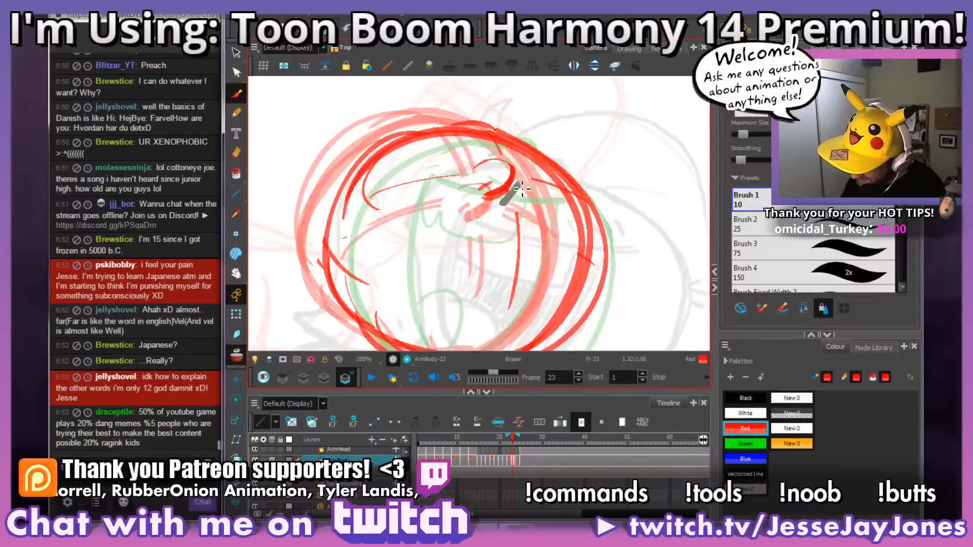
{"action": "left_click_drag", "start_coordinate": [523, 192], "coordinate": [525, 192]}
{"action": "key", "text": "alt+b"}
{"action": "scroll", "coordinate": [532, 191], "scroll_direction": "down", "scroll_amount": 1}
{"action": "scroll", "coordinate": [536, 191], "scroll_direction": "up", "scroll_amount": 2}
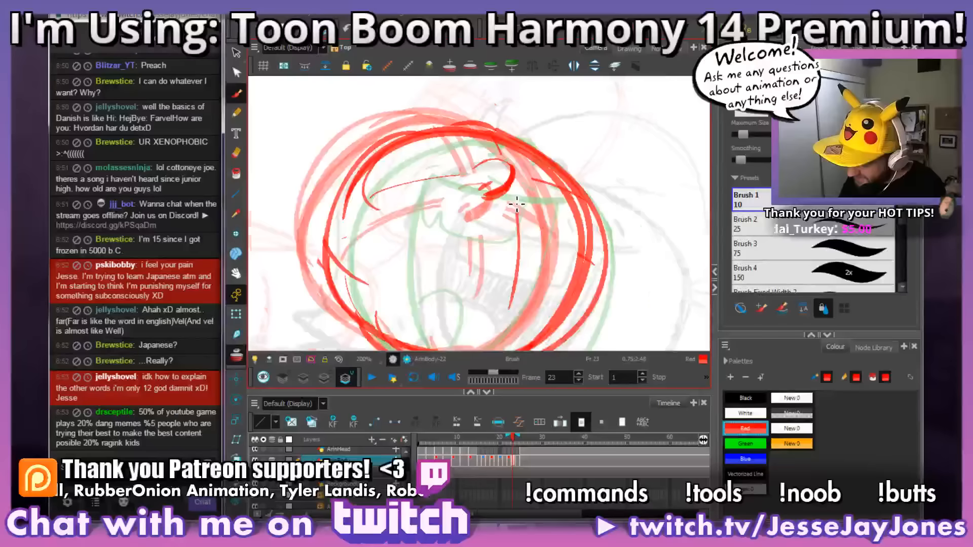
{"action": "key", "text": "alt+e"}
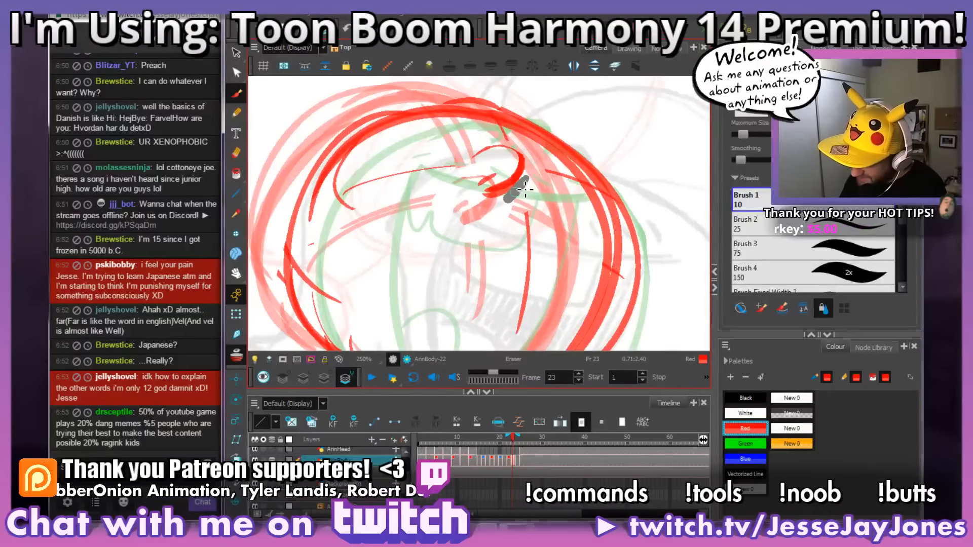
{"action": "left_click_drag", "start_coordinate": [511, 202], "coordinate": [533, 154]}
{"action": "key", "text": "alt+s"}
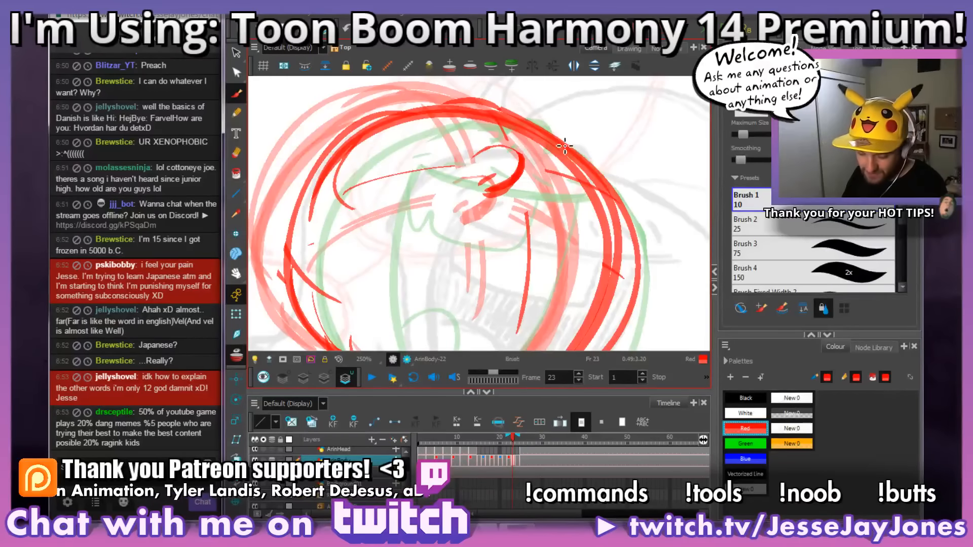
{"action": "left_click_drag", "start_coordinate": [580, 134], "coordinate": [550, 158]}
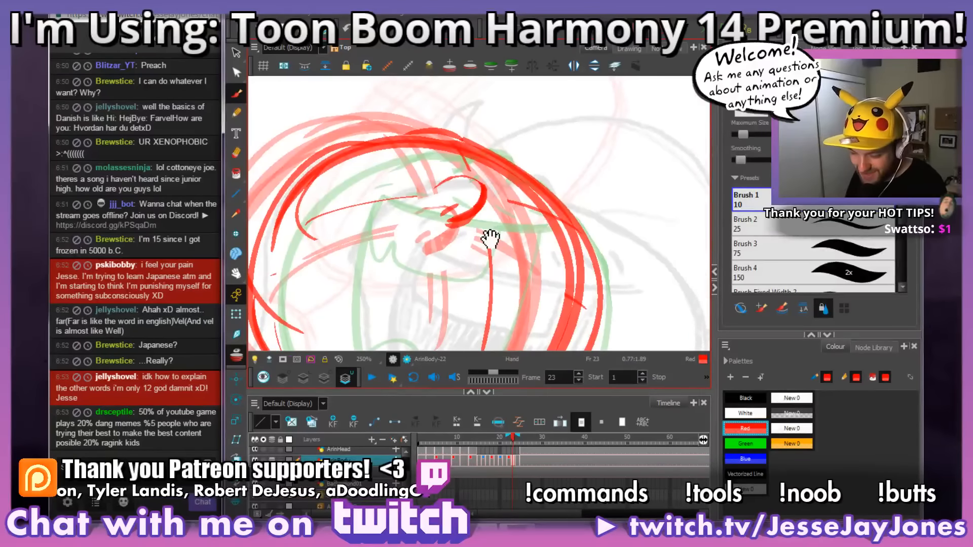
{"action": "scroll", "coordinate": [474, 284], "scroll_direction": "down", "scroll_amount": 4}
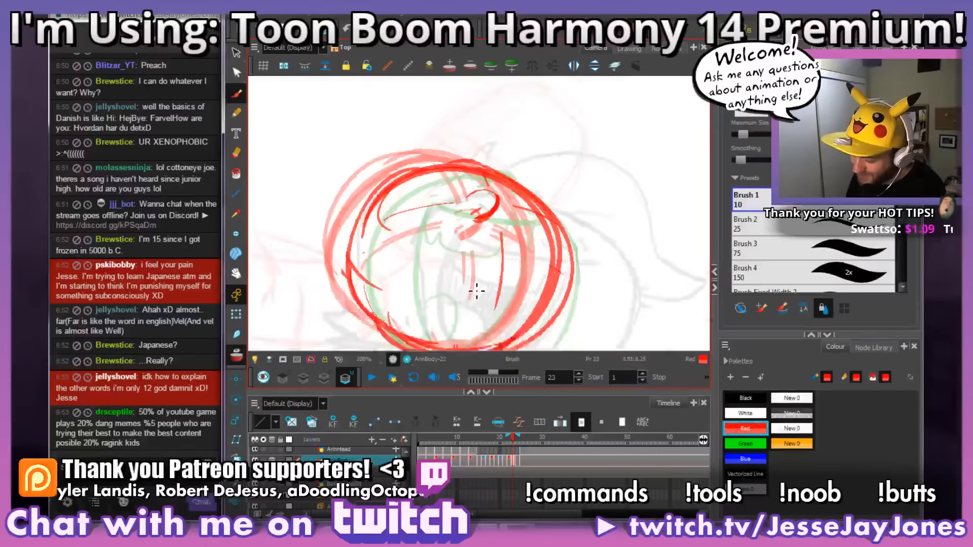
Step: Rework frame 23's head outline over the crown and remove the outermost stroke down the right side
{"action": "scroll", "coordinate": [500, 304], "scroll_direction": "up", "scroll_amount": 2}
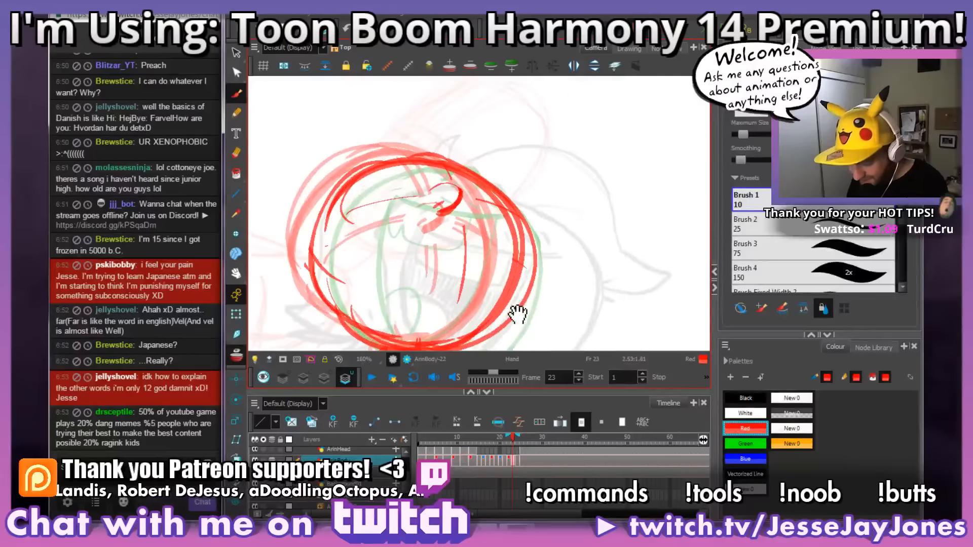
{"action": "left_click_drag", "start_coordinate": [535, 285], "coordinate": [563, 288]}
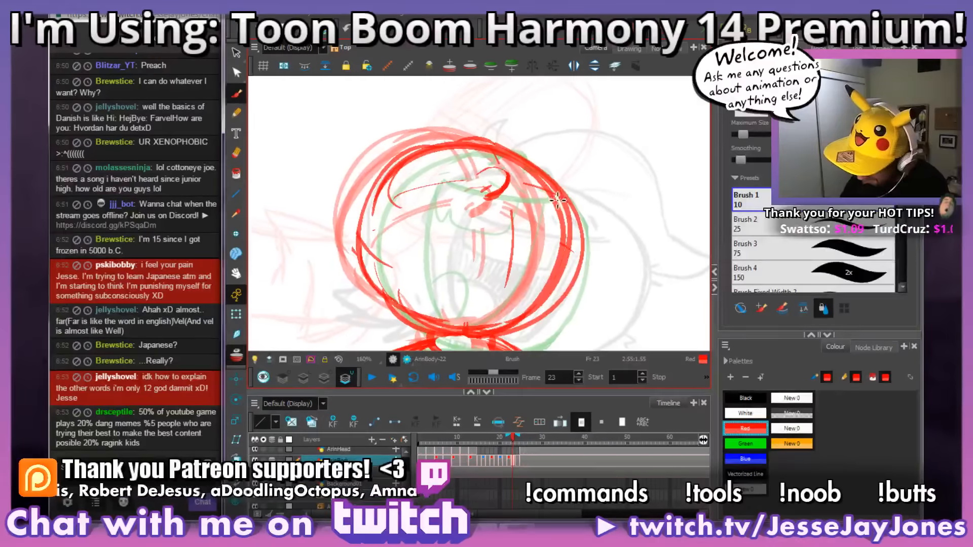
{"action": "mouse_move", "coordinate": [569, 201]}
{"action": "left_mouse_down"}
{"action": "mouse_move", "coordinate": [549, 190]}
{"action": "mouse_move", "coordinate": [522, 294]}
{"action": "mouse_move", "coordinate": [469, 329]}
{"action": "mouse_move", "coordinate": [391, 320]}
{"action": "mouse_move", "coordinate": [363, 153]}
{"action": "left_mouse_up"}
{"action": "left_click_drag", "start_coordinate": [567, 279], "coordinate": [552, 278]}
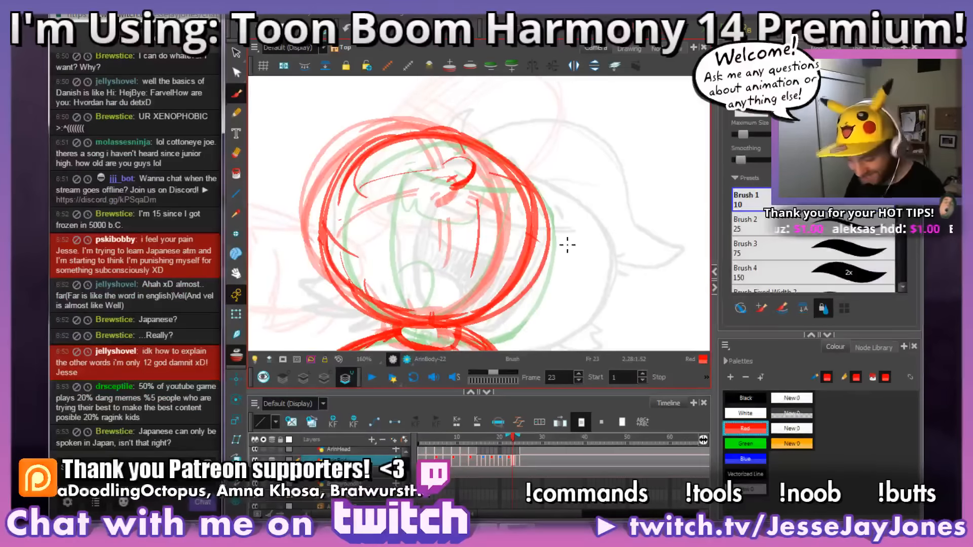
{"action": "left_click_drag", "start_coordinate": [582, 233], "coordinate": [573, 236]}
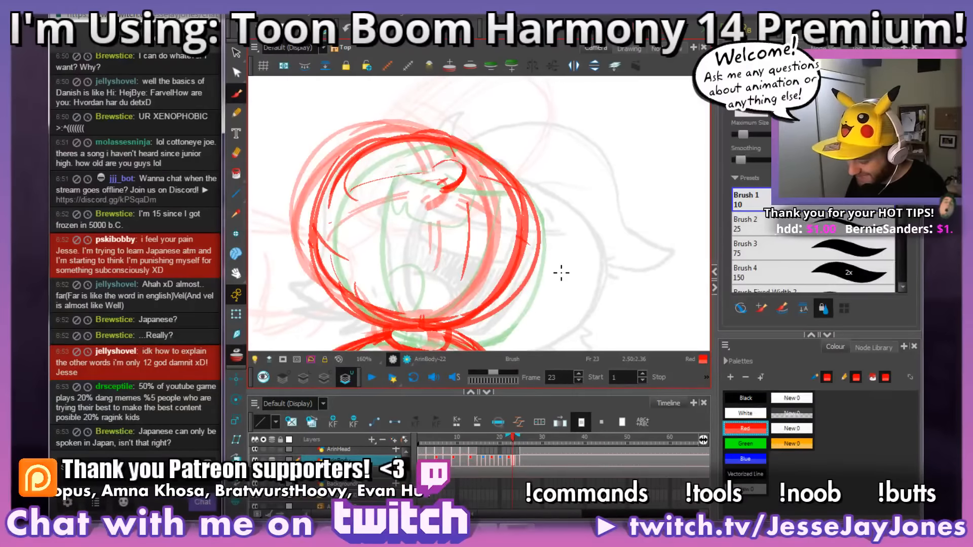
{"action": "mouse_move", "coordinate": [463, 332]}
{"action": "left_mouse_down"}
{"action": "mouse_move", "coordinate": [494, 320]}
{"action": "mouse_move", "coordinate": [462, 329]}
{"action": "mouse_move", "coordinate": [506, 309]}
{"action": "mouse_move", "coordinate": [542, 255]}
{"action": "mouse_move", "coordinate": [542, 209]}
{"action": "mouse_move", "coordinate": [543, 218]}
{"action": "mouse_move", "coordinate": [508, 146]}
{"action": "left_mouse_up"}
{"action": "left_click_drag", "start_coordinate": [530, 214], "coordinate": [512, 168]}
Step: Flip back and forth through frames 22 to 25 to compare how the head turns into the laugh
{"action": "key", "text": "space"}
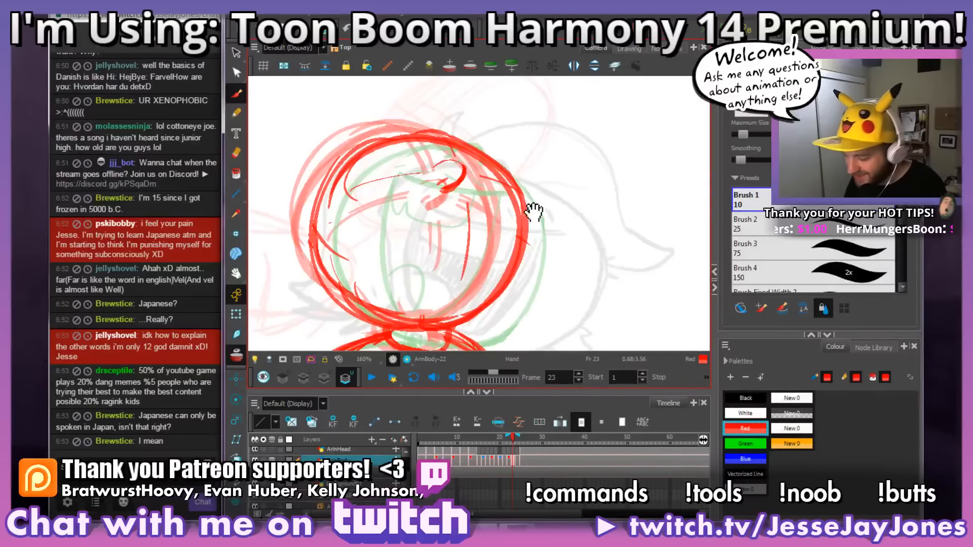
{"action": "left_click_drag", "start_coordinate": [534, 213], "coordinate": [541, 224]}
{"action": "key", "text": "s"}
{"action": "key", "text": "space"}
{"action": "left_click_drag", "start_coordinate": [510, 287], "coordinate": [547, 276]}
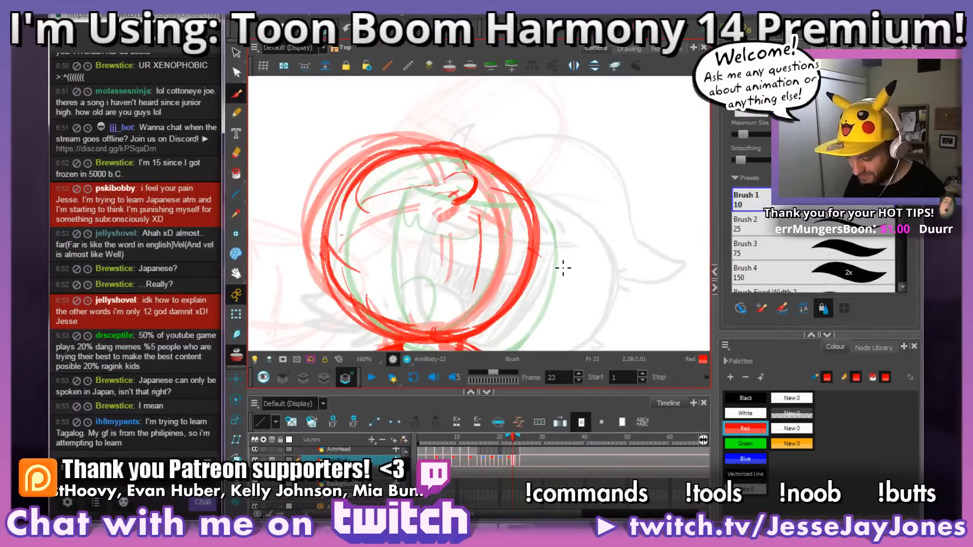
{"action": "key", "text": "space"}
{"action": "mouse_move", "coordinate": [547, 294]}
{"action": "left_mouse_down"}
{"action": "mouse_move", "coordinate": [538, 311]}
{"action": "mouse_move", "coordinate": [545, 299]}
{"action": "left_mouse_up"}
{"action": "key", "text": "alt+s"}
{"action": "key", "text": "space"}
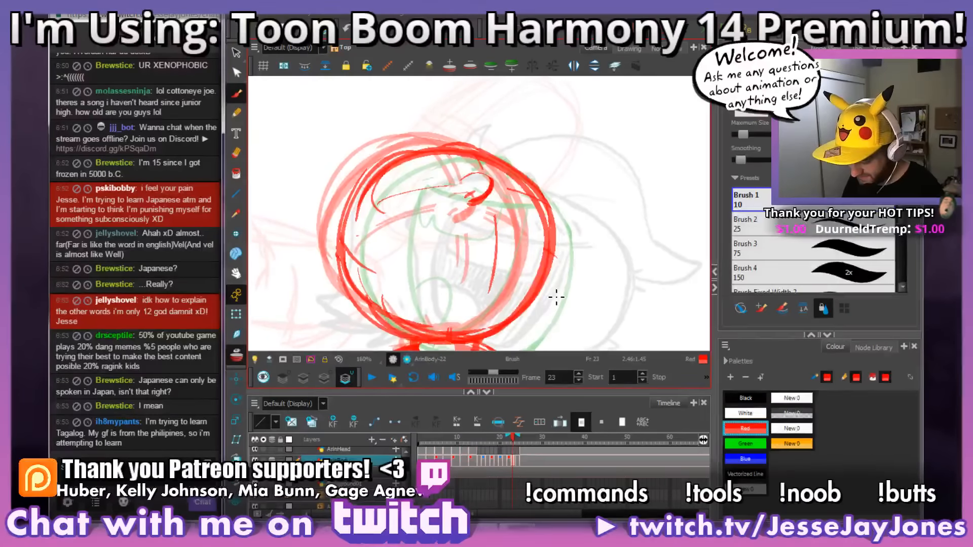
{"action": "key", "text": "period"}
{"action": "key", "text": "comma"}
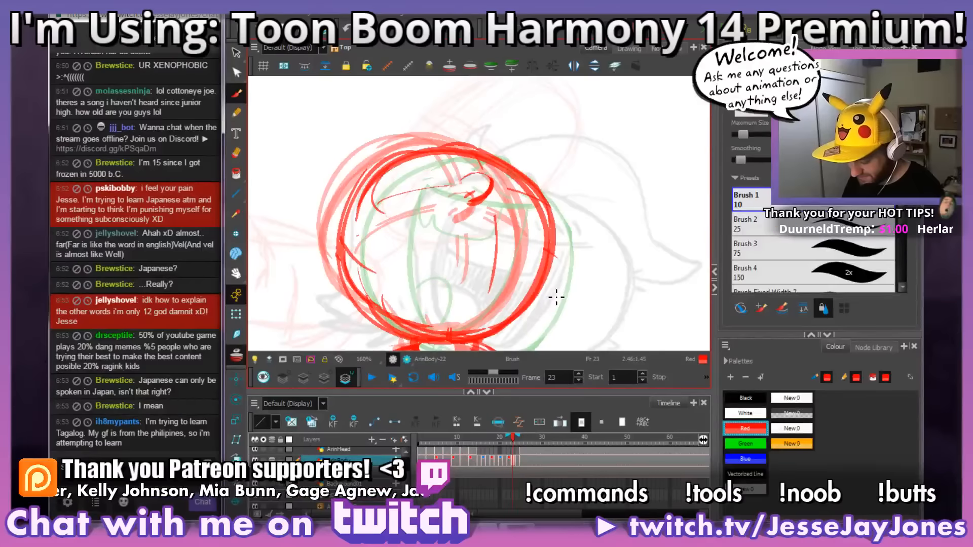
{"action": "key", "text": "space"}
{"action": "mouse_move", "coordinate": [557, 299]}
{"action": "left_mouse_down"}
{"action": "mouse_move", "coordinate": [569, 317]}
{"action": "mouse_move", "coordinate": [565, 304]}
{"action": "left_mouse_up"}
{"action": "key", "text": "space"}
{"action": "left_click_drag", "start_coordinate": [580, 249], "coordinate": [574, 256]}
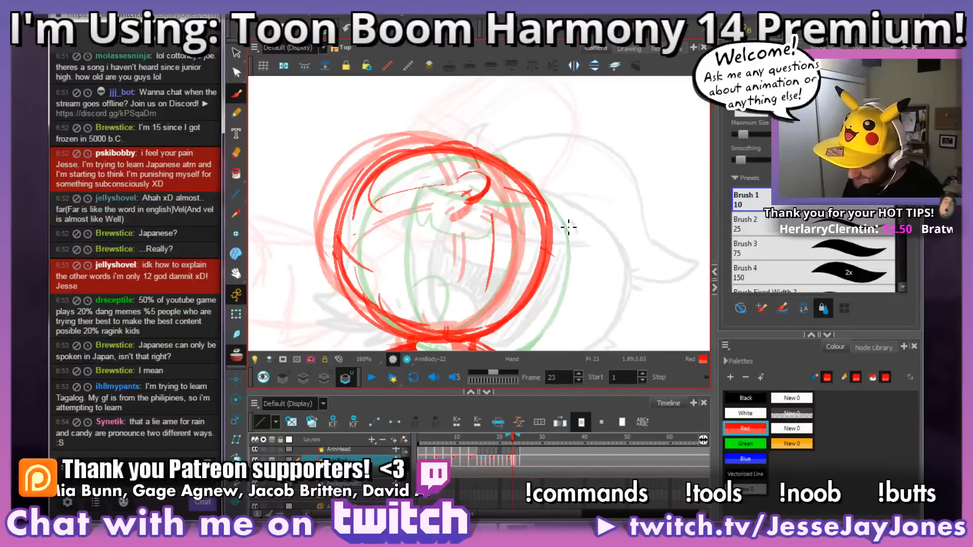
{"action": "key", "text": "."}
{"action": "key", "text": "."}
{"action": "key", "text": "."}
{"action": "key", "text": "."}
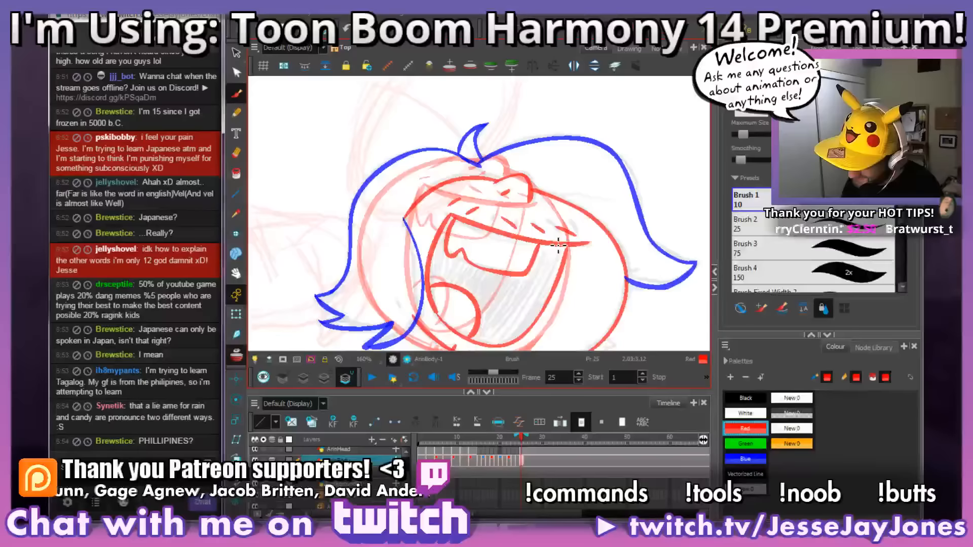
{"action": "key", "text": "."}
{"action": "key", "text": "."}
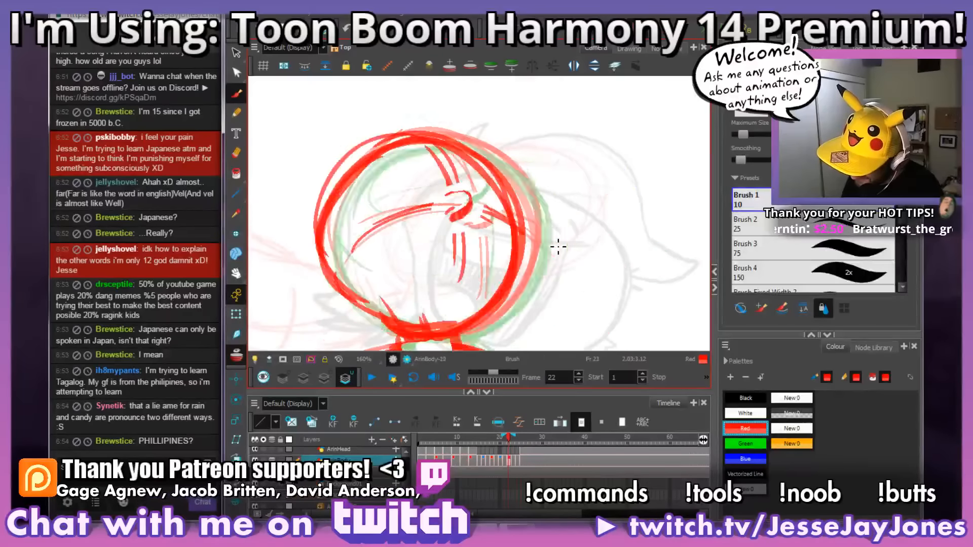
{"action": "key", "text": "."}
{"action": "key", "text": "space"}
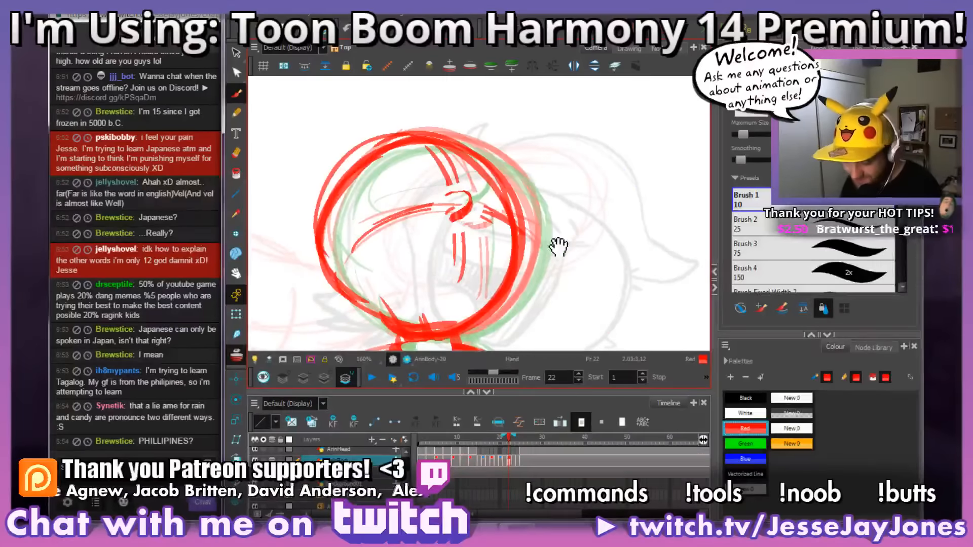
{"action": "left_click_drag", "start_coordinate": [519, 289], "coordinate": [527, 299]}
{"action": "key", "text": "."}
Step: Sketch a rounded open mouth on frame 22 below the nose, with a curved upper lip and deep jaw line
{"action": "key", "text": "."}
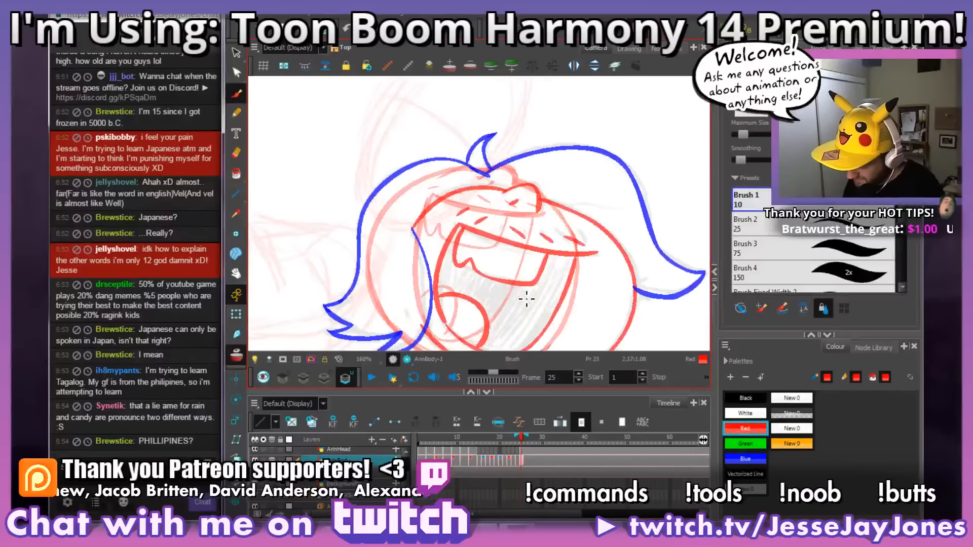
{"action": "key", "text": "."}
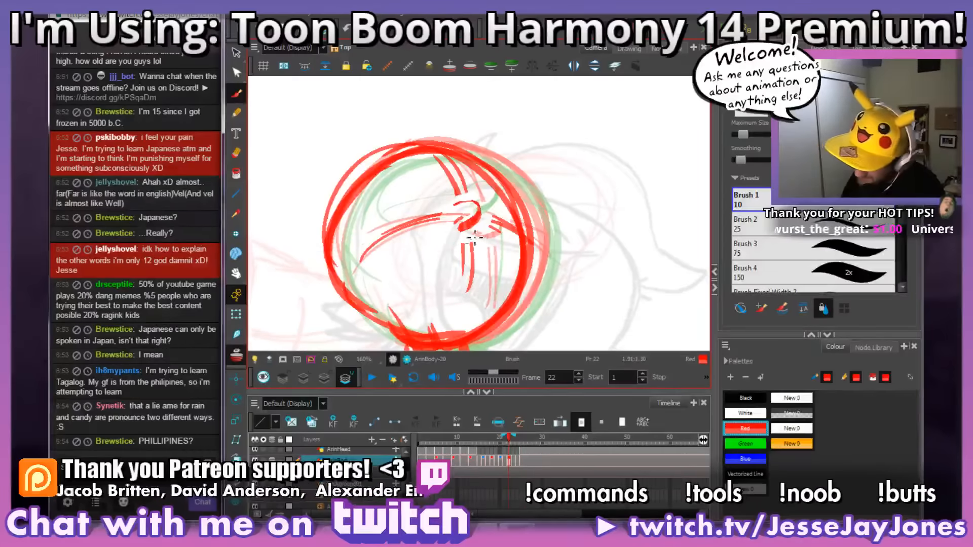
{"action": "mouse_move", "coordinate": [481, 242]}
{"action": "left_mouse_down"}
{"action": "mouse_move", "coordinate": [399, 238]}
{"action": "mouse_move", "coordinate": [401, 226]}
{"action": "mouse_move", "coordinate": [385, 282]}
{"action": "mouse_move", "coordinate": [392, 311]}
{"action": "mouse_move", "coordinate": [406, 320]}
{"action": "mouse_move", "coordinate": [432, 322]}
{"action": "mouse_move", "coordinate": [466, 282]}
{"action": "mouse_move", "coordinate": [448, 316]}
{"action": "mouse_move", "coordinate": [474, 260]}
{"action": "mouse_move", "coordinate": [465, 296]}
{"action": "mouse_move", "coordinate": [428, 325]}
{"action": "mouse_move", "coordinate": [385, 304]}
{"action": "left_mouse_up"}
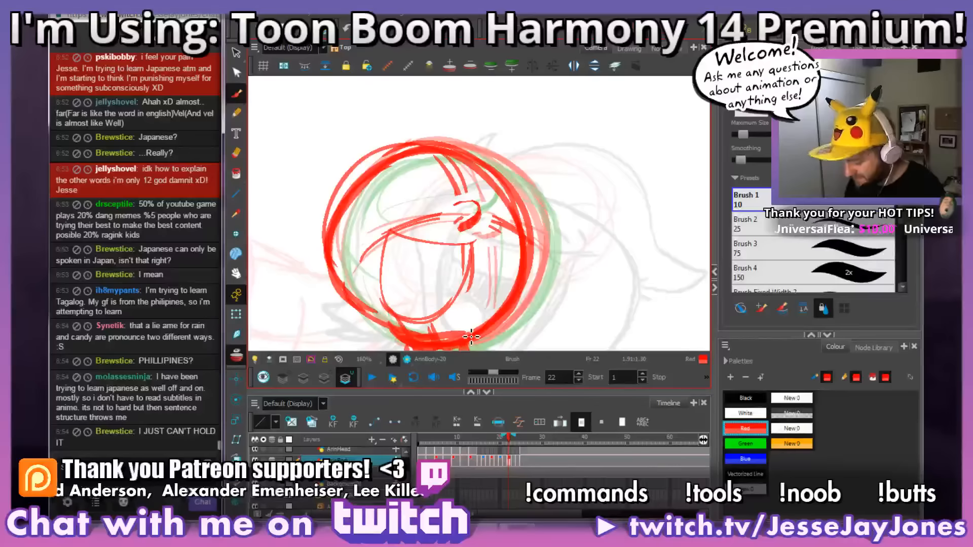
{"action": "left_click_drag", "start_coordinate": [469, 299], "coordinate": [477, 266]}
{"action": "mouse_move", "coordinate": [442, 338]}
{"action": "left_mouse_down"}
{"action": "mouse_move", "coordinate": [401, 317]}
{"action": "mouse_move", "coordinate": [420, 331]}
{"action": "left_mouse_up"}
Step: Clean up the face guideline above frame 22's mouth and refine the upper lip's left corner and the nose
{"action": "key", "text": "alt+b"}
{"action": "mouse_move", "coordinate": [411, 234]}
{"action": "left_mouse_down"}
{"action": "mouse_move", "coordinate": [385, 233]}
{"action": "mouse_move", "coordinate": [364, 259]}
{"action": "mouse_move", "coordinate": [428, 220]}
{"action": "mouse_move", "coordinate": [467, 223]}
{"action": "left_mouse_up"}
{"action": "key", "text": "space"}
{"action": "left_click_drag", "start_coordinate": [534, 200], "coordinate": [519, 207]}
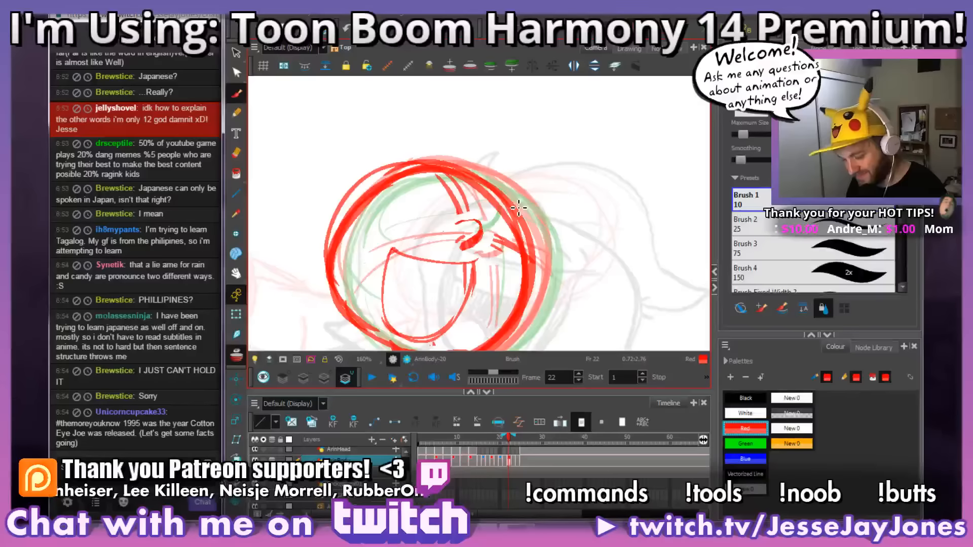
{"action": "left_click_drag", "start_coordinate": [468, 232], "coordinate": [490, 254]}
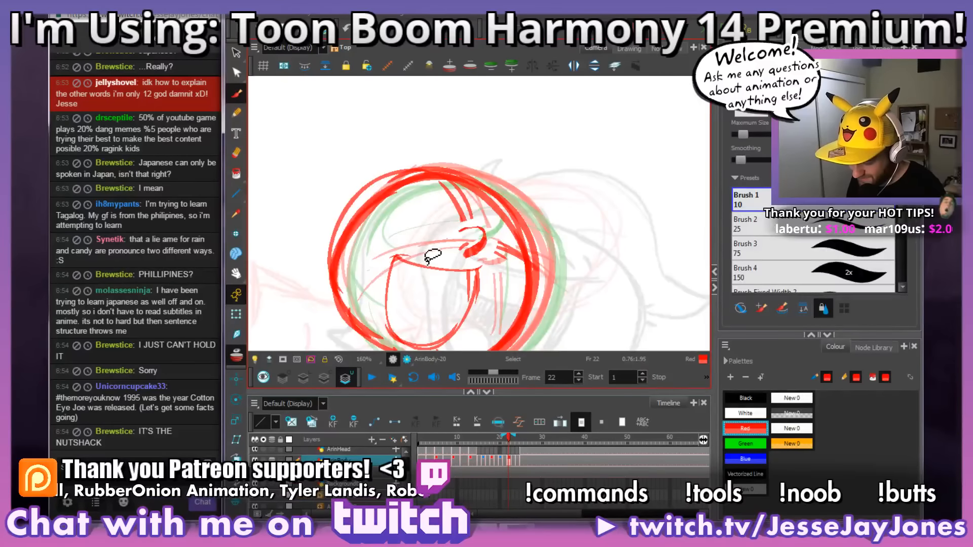
{"action": "left_click_drag", "start_coordinate": [425, 262], "coordinate": [427, 266]}
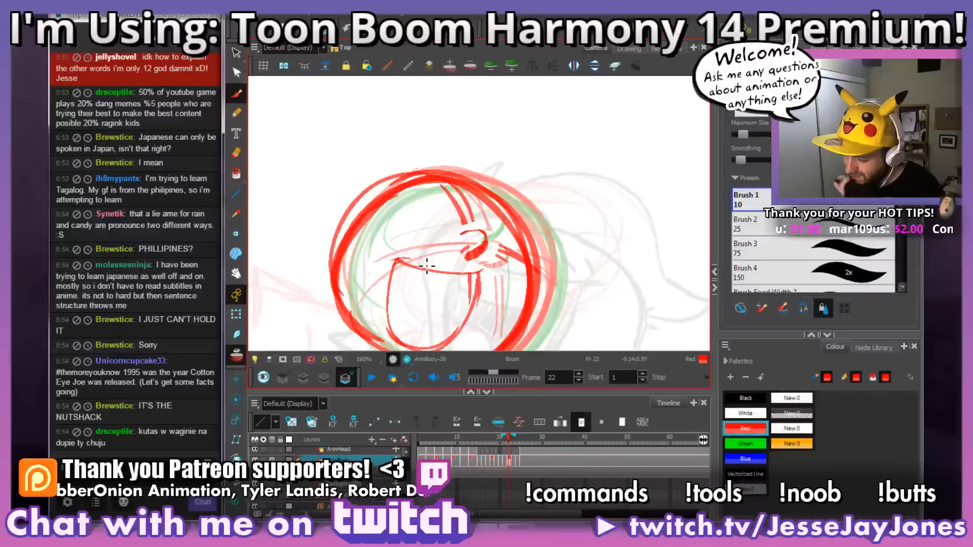
{"action": "left_click_drag", "start_coordinate": [435, 277], "coordinate": [446, 278]}
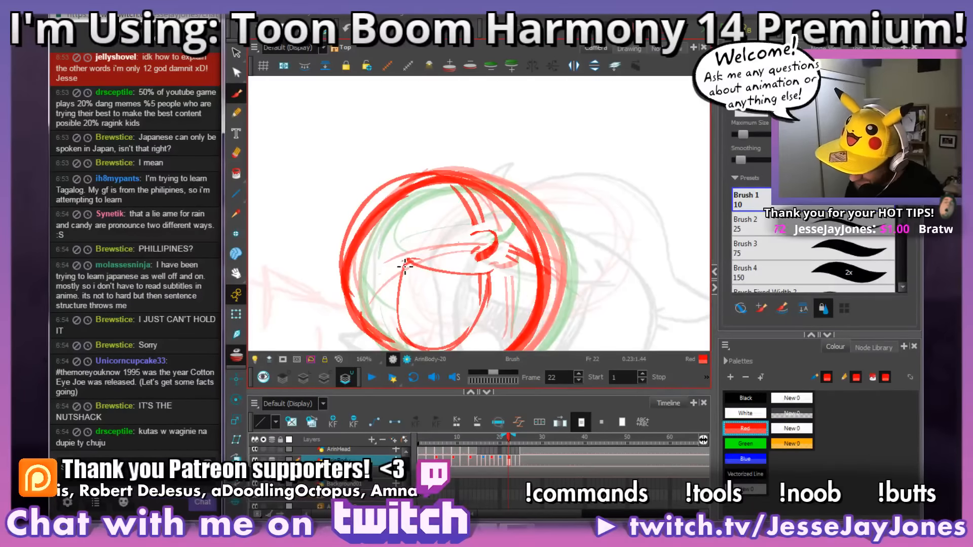
Step: Flip back and forth through frames 21 to 25 to compare frame 22's open mouth with the neighbouring poses
{"action": "key", "text": "comma"}
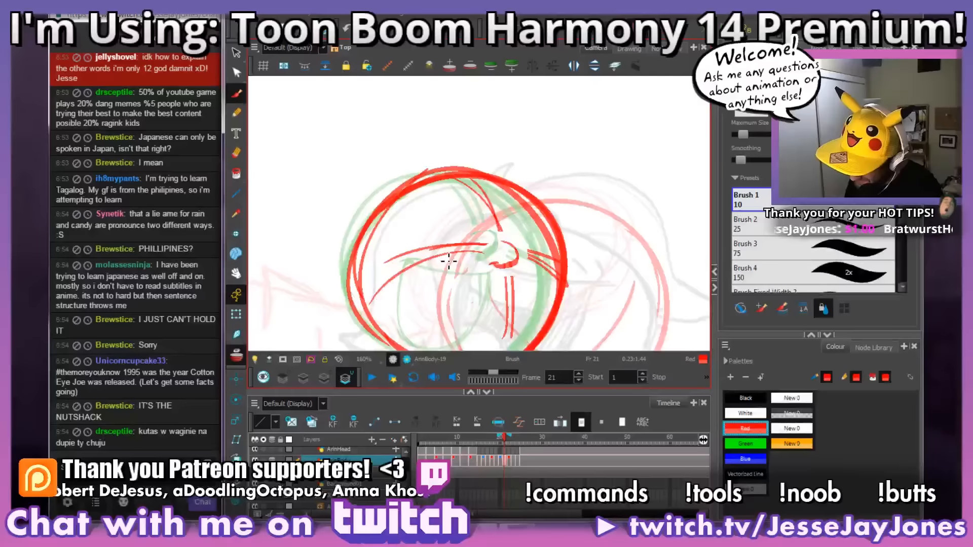
{"action": "key", "text": "period"}
{"action": "key", "text": "period"}
{"action": "key", "text": "comma"}
{"action": "mouse_move", "coordinate": [496, 305]}
{"action": "left_mouse_down"}
{"action": "mouse_move", "coordinate": [507, 278]}
{"action": "mouse_move", "coordinate": [507, 287]}
{"action": "left_mouse_up"}
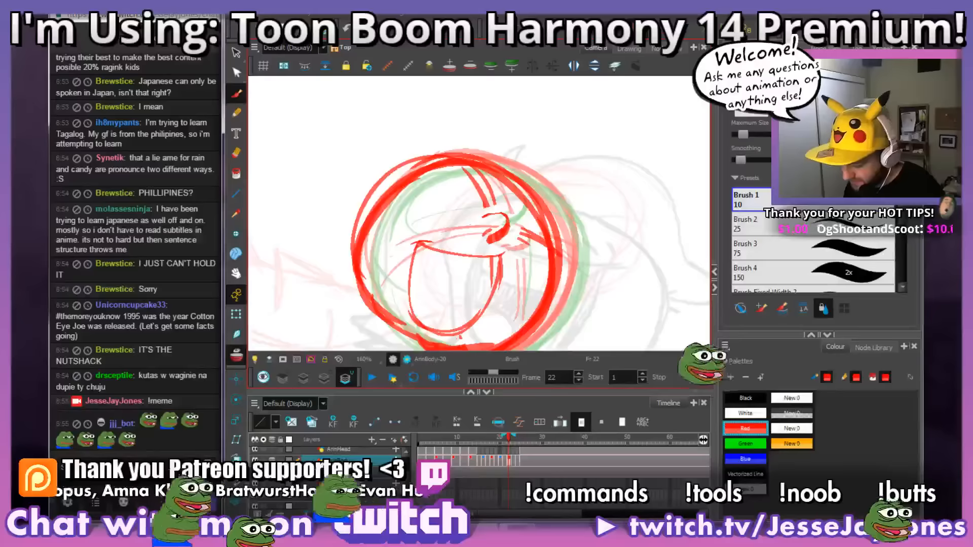
{"action": "mouse_move", "coordinate": [506, 282]}
{"action": "left_mouse_down"}
{"action": "mouse_move", "coordinate": [485, 278]}
{"action": "mouse_move", "coordinate": [493, 276]}
{"action": "left_mouse_up"}
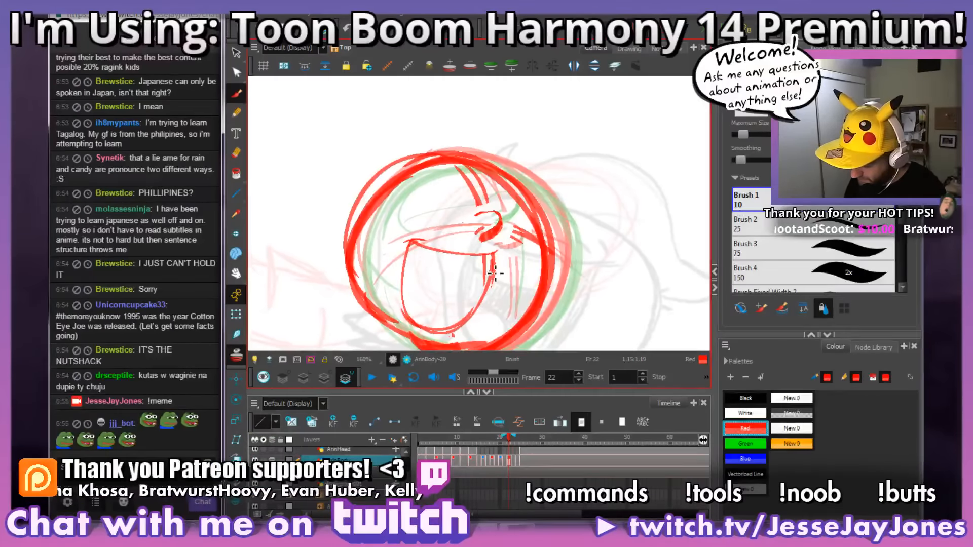
{"action": "key", "text": "period"}
{"action": "key", "text": "period"}
{"action": "key", "text": "period"}
{"action": "key", "text": "comma"}
{"action": "key", "text": "comma"}
{"action": "key", "text": "comma"}
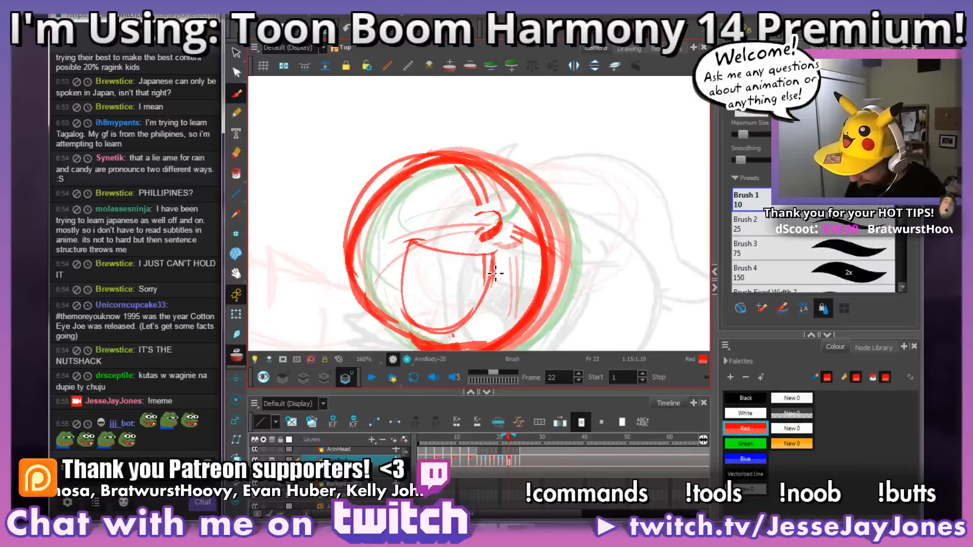
{"action": "key", "text": "period"}
{"action": "key", "text": "period"}
{"action": "key", "text": "period"}
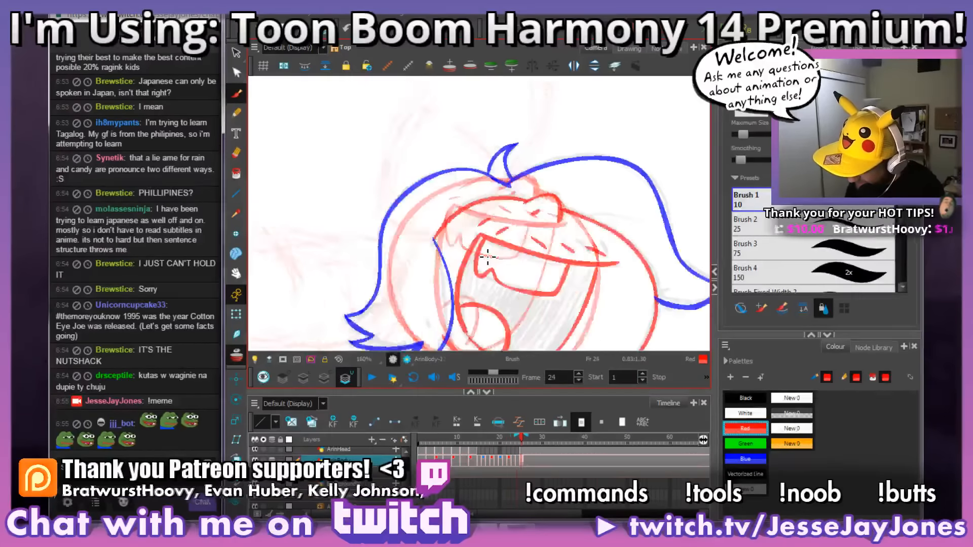
{"action": "key", "text": "comma"}
{"action": "key", "text": "comma"}
{"action": "key", "text": "comma"}
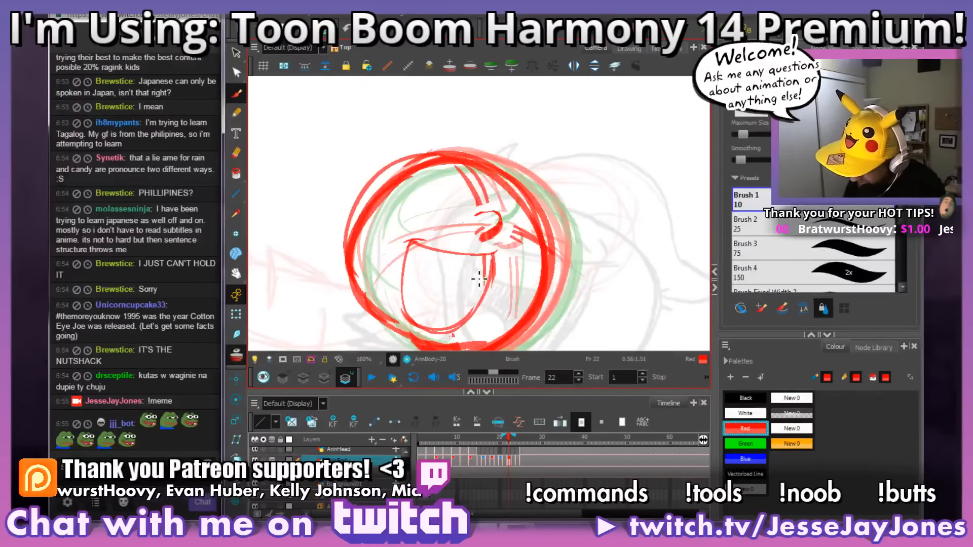
Step: Draw the lower edge of the upper teeth across frame 22's mouth, checking the shape against frame 24
{"action": "left_click_drag", "start_coordinate": [481, 266], "coordinate": [455, 286]}
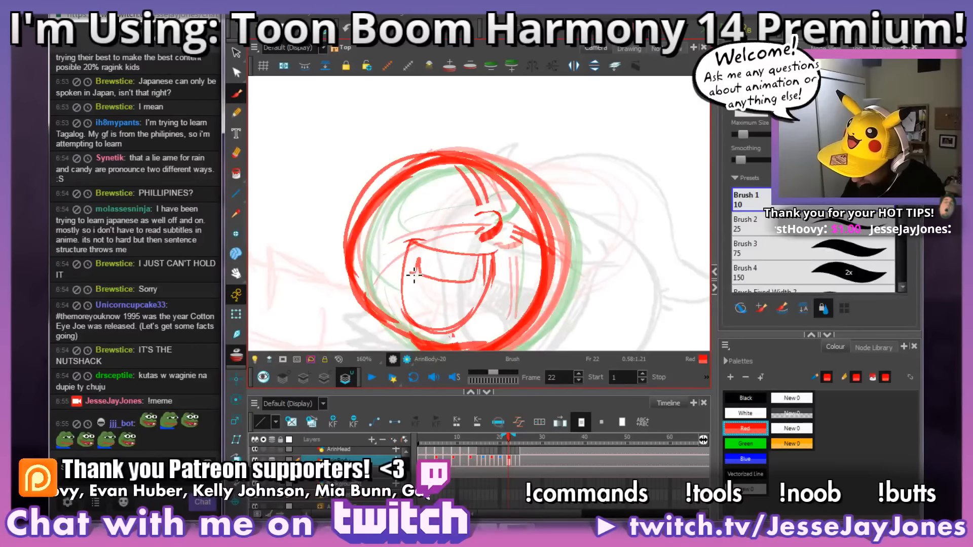
{"action": "key", "text": "period"}
{"action": "key", "text": "comma"}
{"action": "key", "text": "period"}
{"action": "key", "text": "period"}
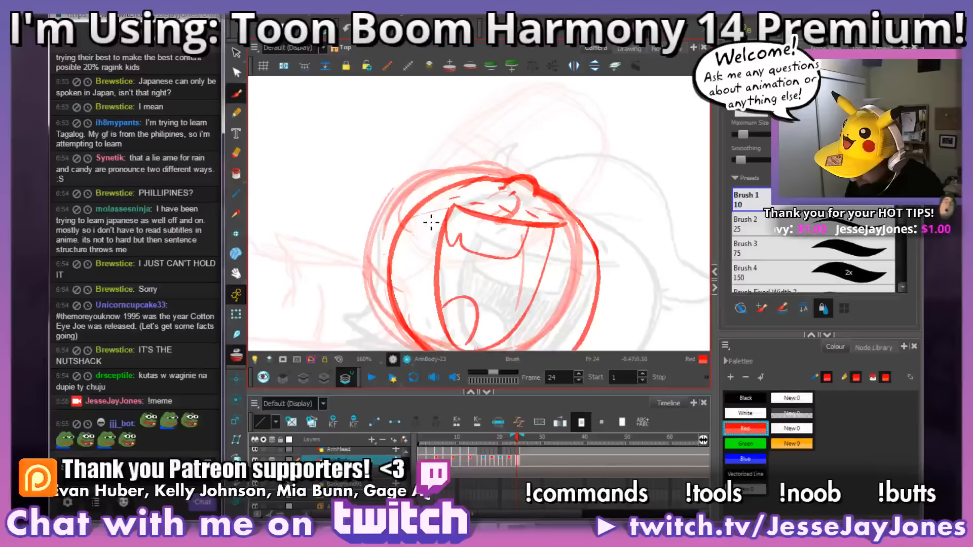
{"action": "key", "text": "comma"}
{"action": "key", "text": "comma"}
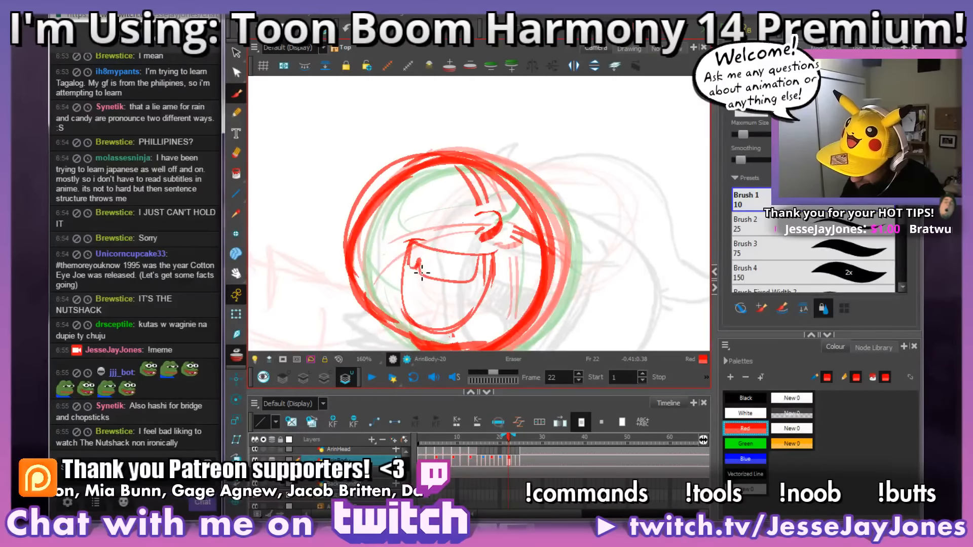
Step: Clean up the notched left end of the upper teeth on frame 22
{"action": "key", "text": "alt+b"}
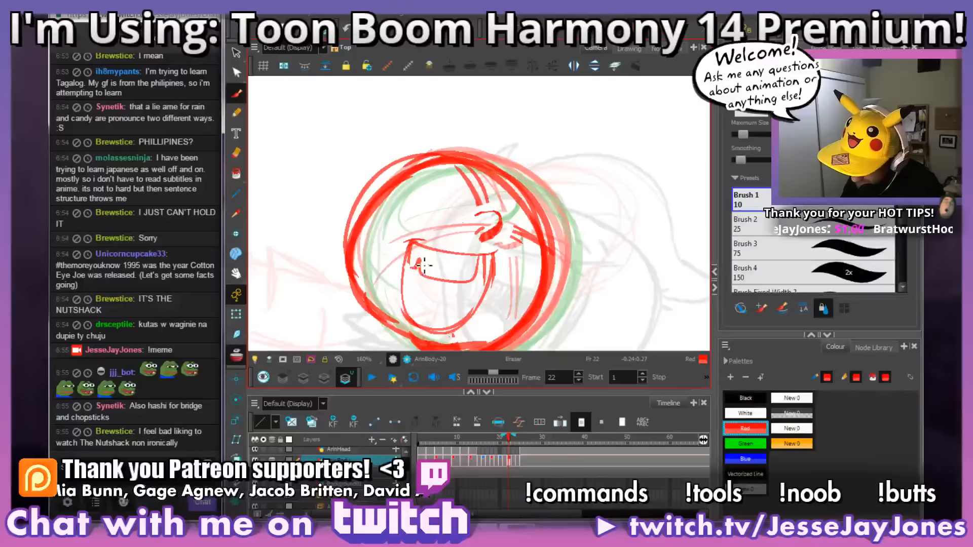
{"action": "left_click_drag", "start_coordinate": [517, 256], "coordinate": [494, 249]}
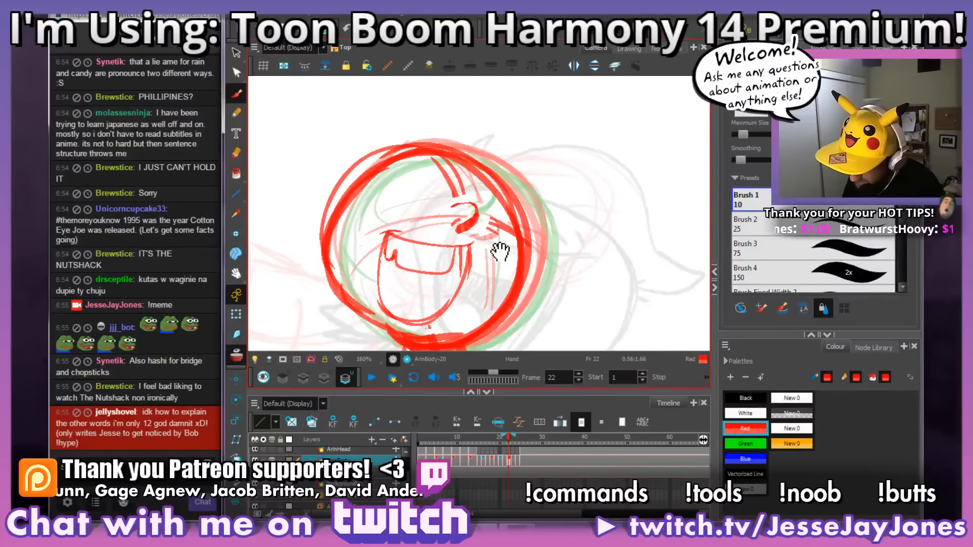
{"action": "key", "text": "alt+s"}
{"action": "left_click_drag", "start_coordinate": [459, 278], "coordinate": [479, 279]}
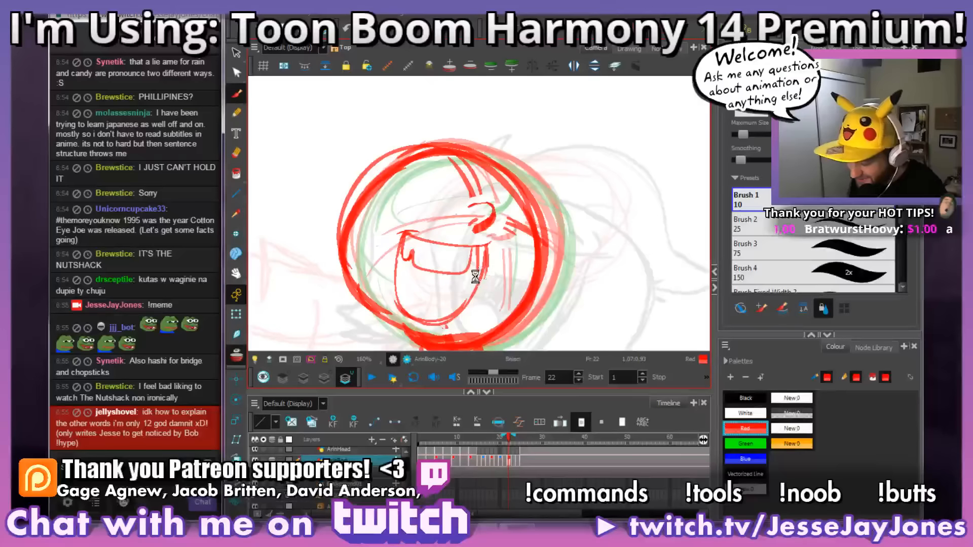
{"action": "key", "text": "alt+b"}
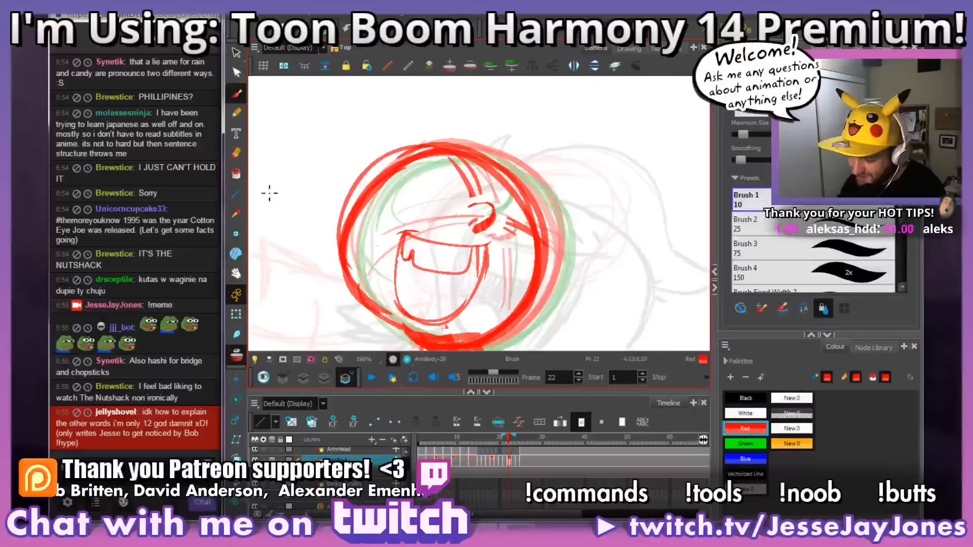
Step: Check the tongue on frame 25 and draw a rounded tongue in the lower left of frame 22's mouth
{"action": "mouse_move", "coordinate": [515, 278]}
{"action": "left_mouse_down"}
{"action": "mouse_move", "coordinate": [504, 265]}
{"action": "mouse_move", "coordinate": [522, 263]}
{"action": "left_mouse_up"}
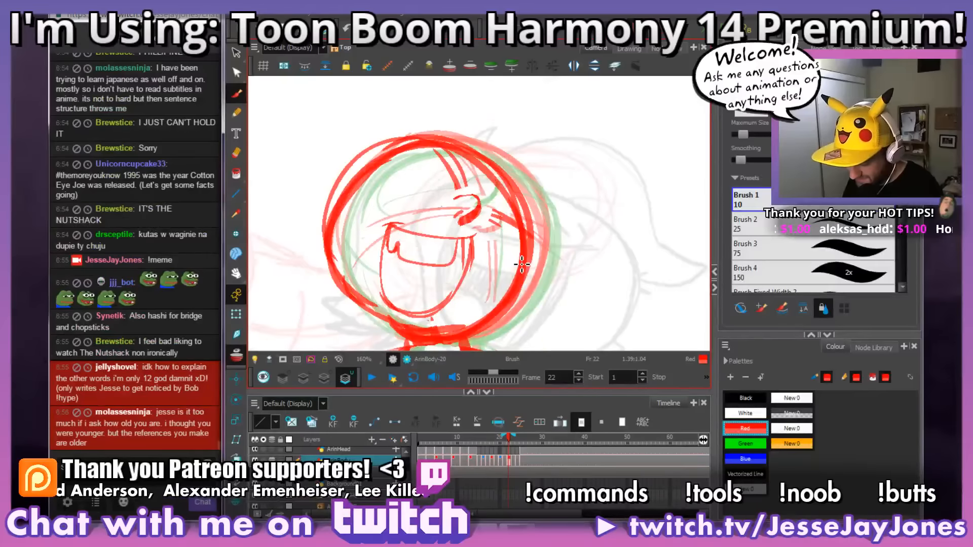
{"action": "left_click_drag", "start_coordinate": [556, 304], "coordinate": [527, 303]}
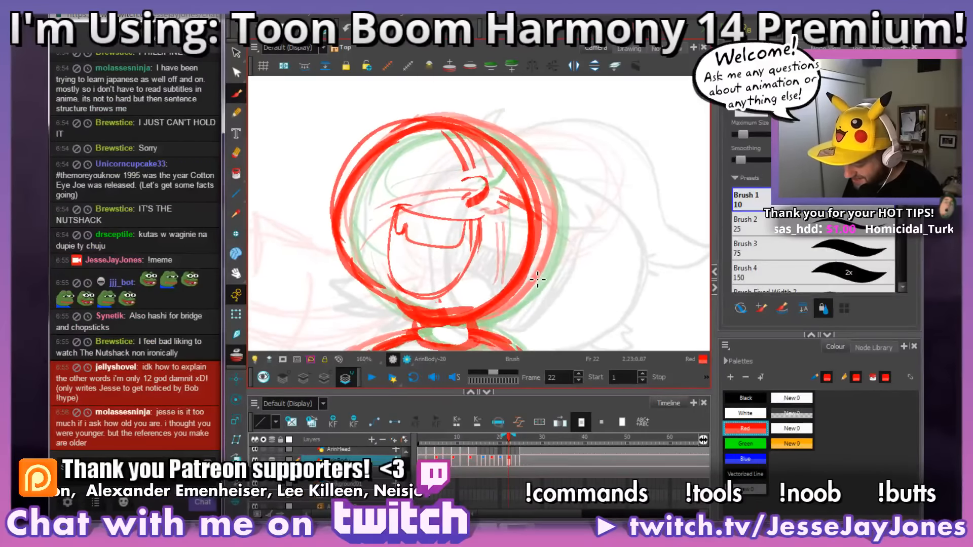
{"action": "key", "text": "period"}
{"action": "key", "text": "period"}
{"action": "key", "text": "period"}
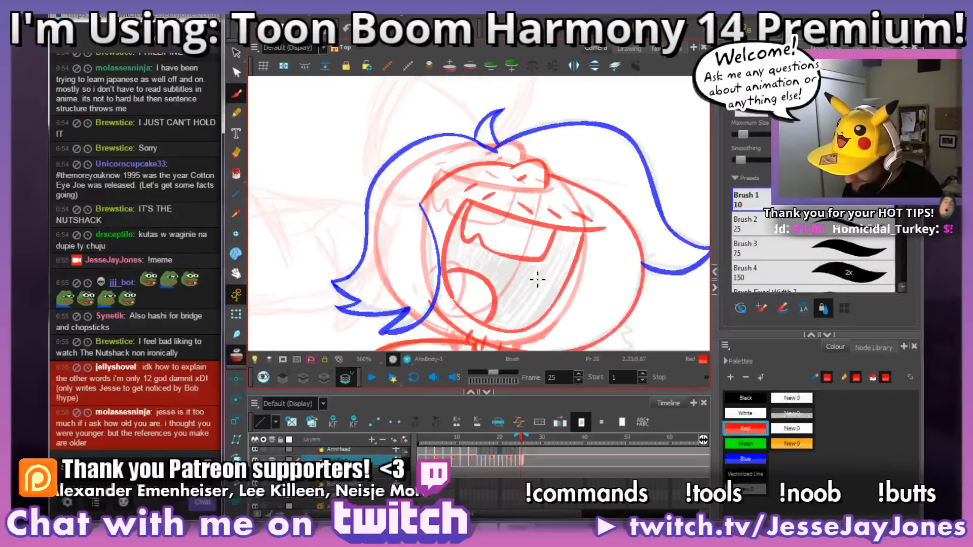
{"action": "key", "text": "comma"}
{"action": "key", "text": "comma"}
{"action": "key", "text": "comma"}
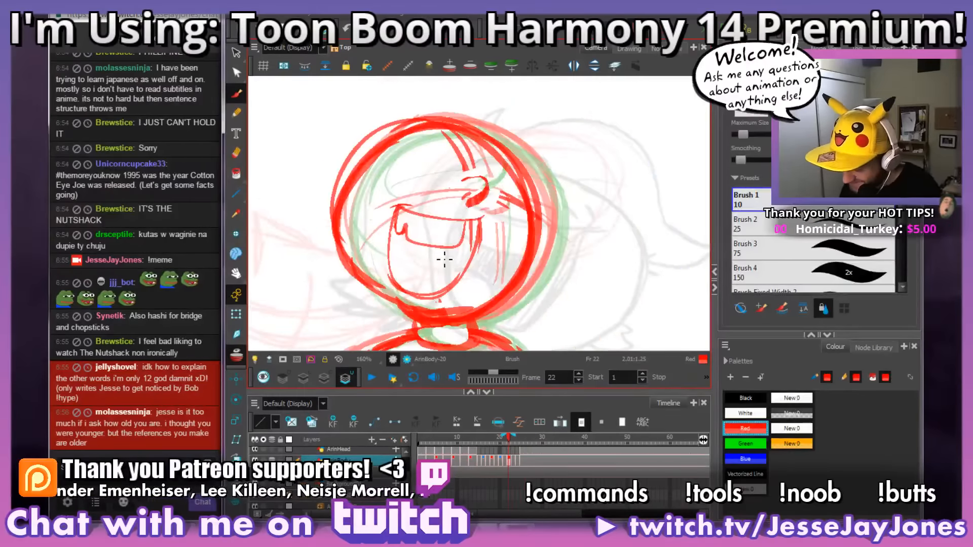
{"action": "mouse_move", "coordinate": [416, 271]}
{"action": "left_mouse_down"}
{"action": "mouse_move", "coordinate": [423, 299]}
{"action": "mouse_move", "coordinate": [413, 264]}
{"action": "mouse_move", "coordinate": [395, 267]}
{"action": "left_mouse_up"}
Step: Compare frames 22 to 24 and sketch a curved upper lip below the nose on frame 23
{"action": "key", "text": "period"}
{"action": "key", "text": "period"}
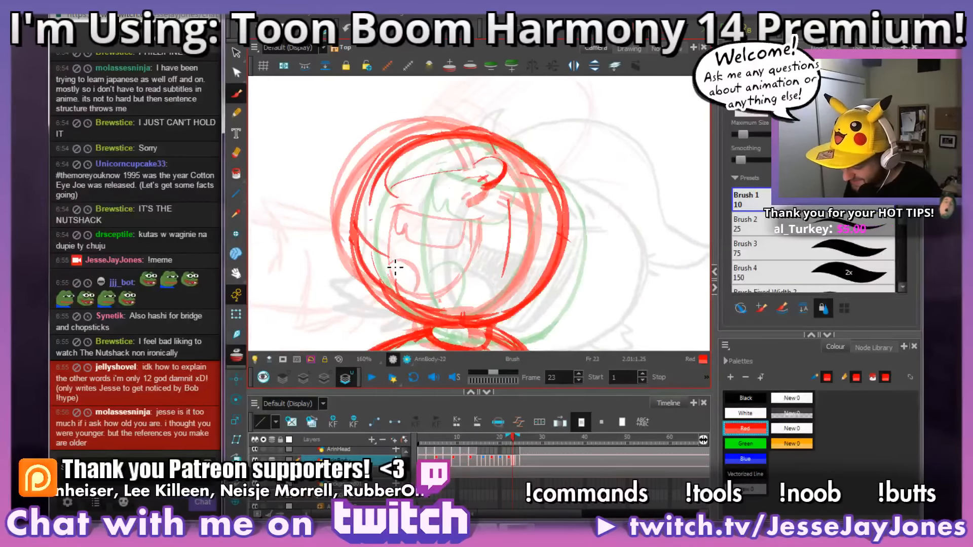
{"action": "key", "text": "comma"}
{"action": "key", "text": "period"}
{"action": "key", "text": "period"}
{"action": "key", "text": "comma"}
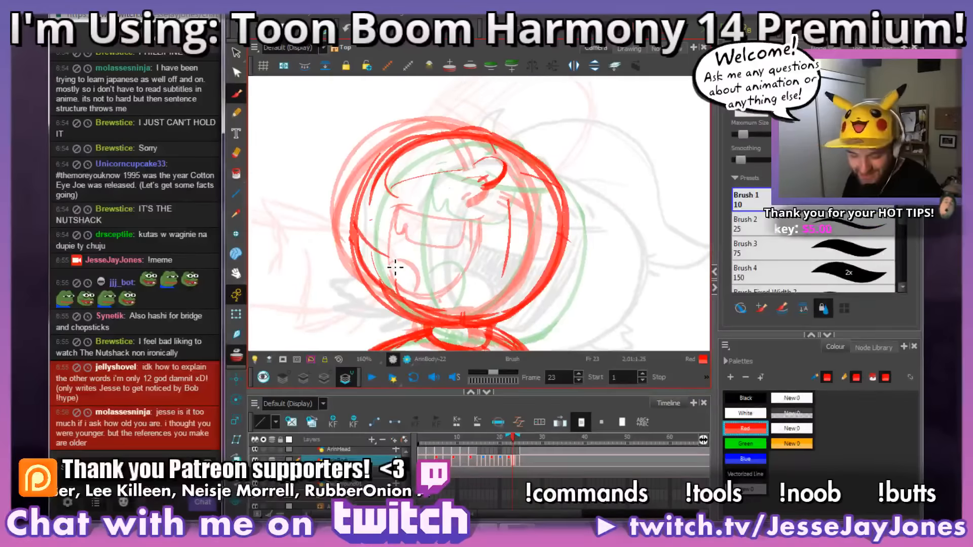
{"action": "key", "text": "ctrl"}
{"action": "key", "text": "space"}
{"action": "mouse_move", "coordinate": [514, 282]}
{"action": "left_mouse_down"}
{"action": "mouse_move", "coordinate": [530, 311]}
{"action": "mouse_move", "coordinate": [527, 290]}
{"action": "mouse_move", "coordinate": [550, 277]}
{"action": "mouse_move", "coordinate": [542, 277]}
{"action": "left_mouse_up"}
{"action": "key", "text": "space"}
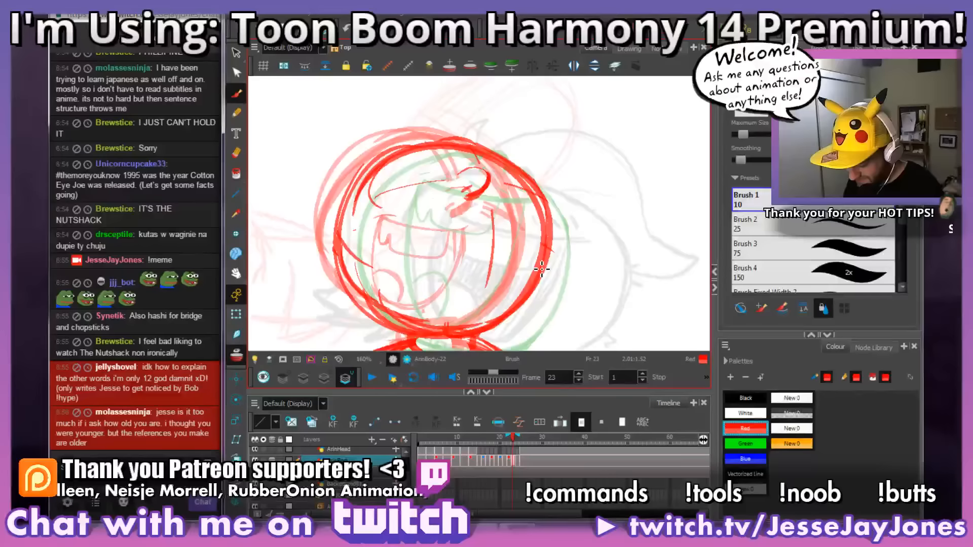
{"action": "key", "text": "period"}
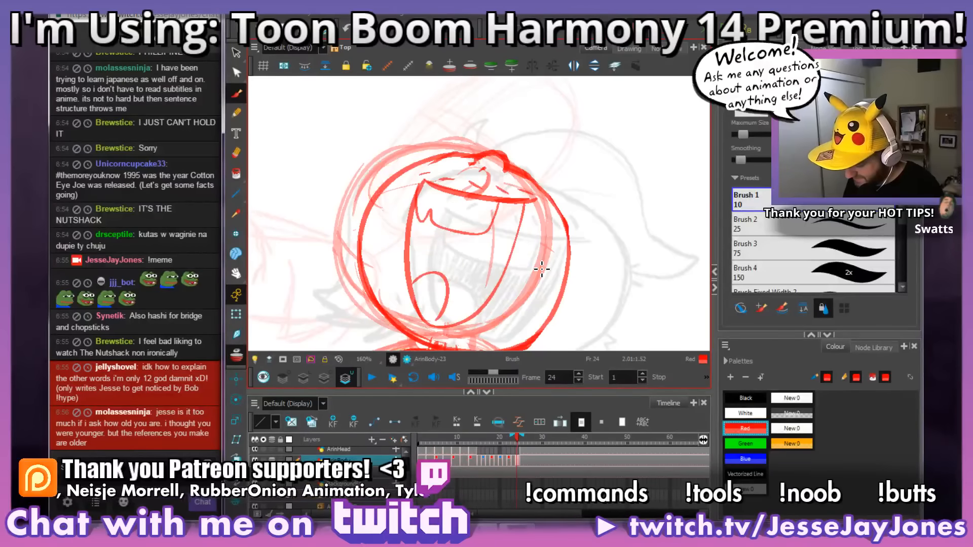
{"action": "key", "text": "comma"}
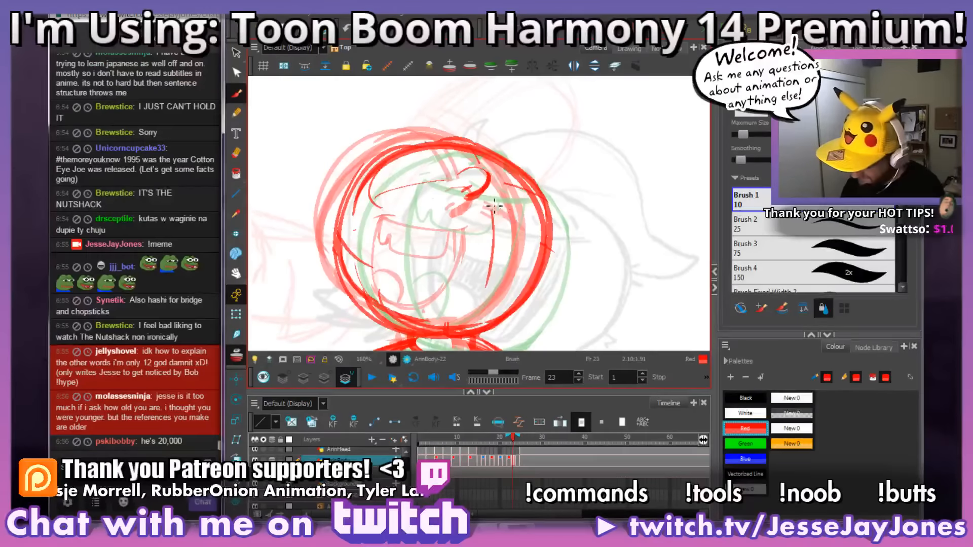
{"action": "mouse_move", "coordinate": [496, 227]}
{"action": "left_mouse_down"}
{"action": "mouse_move", "coordinate": [437, 218]}
{"action": "mouse_move", "coordinate": [419, 199]}
{"action": "left_mouse_up"}
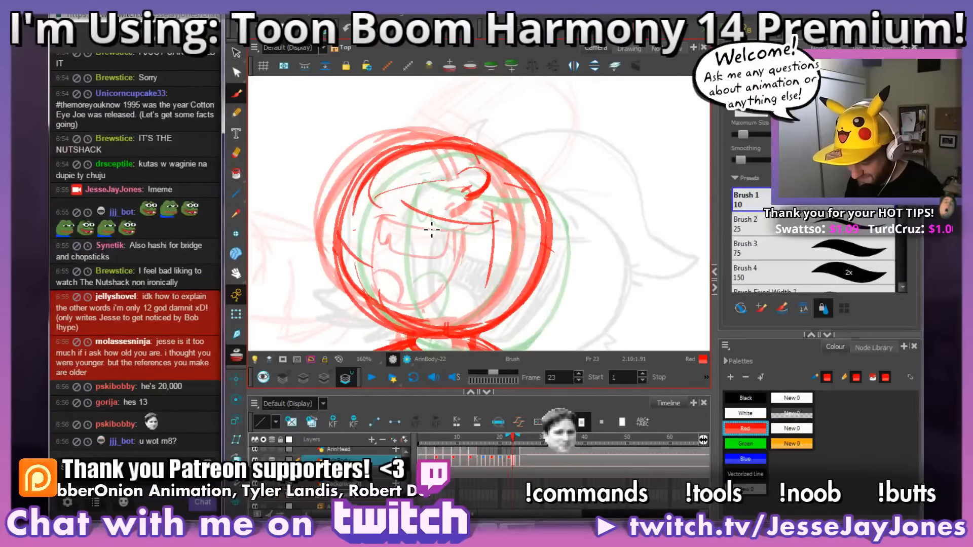
Step: Check frame 23's upper lip against frame 22 and retrace it more firmly from corner to corner
{"action": "key", "text": "comma"}
{"action": "key", "text": "period"}
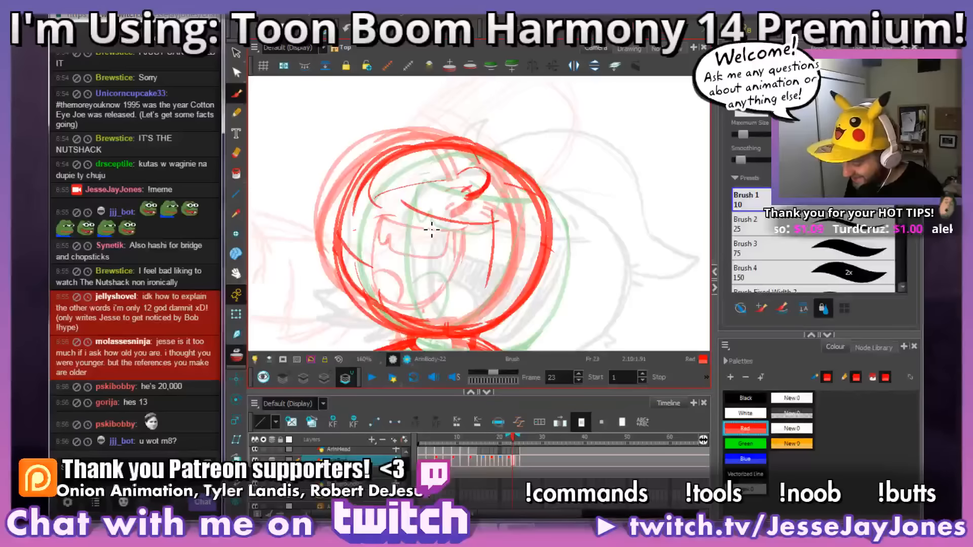
{"action": "key", "text": "comma"}
{"action": "key", "text": "period"}
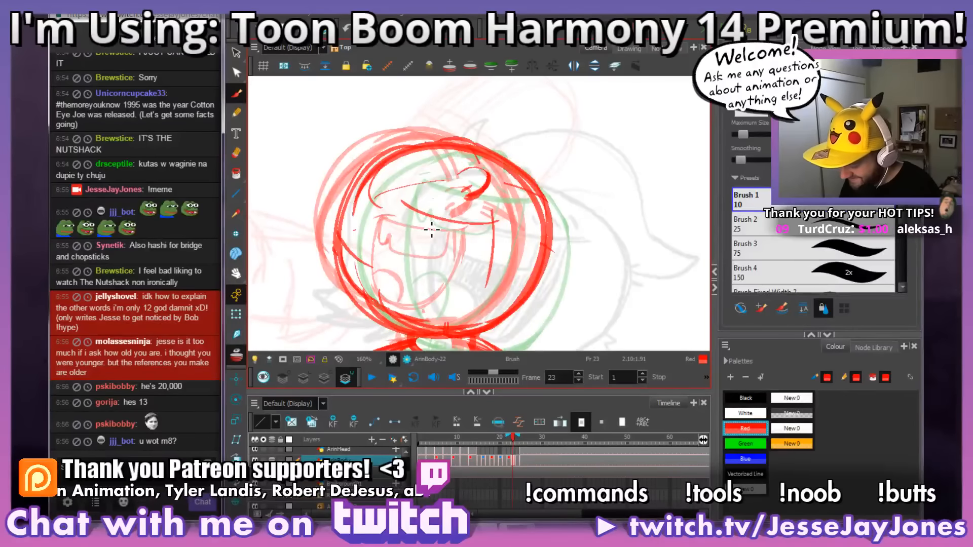
{"action": "key", "text": "comma"}
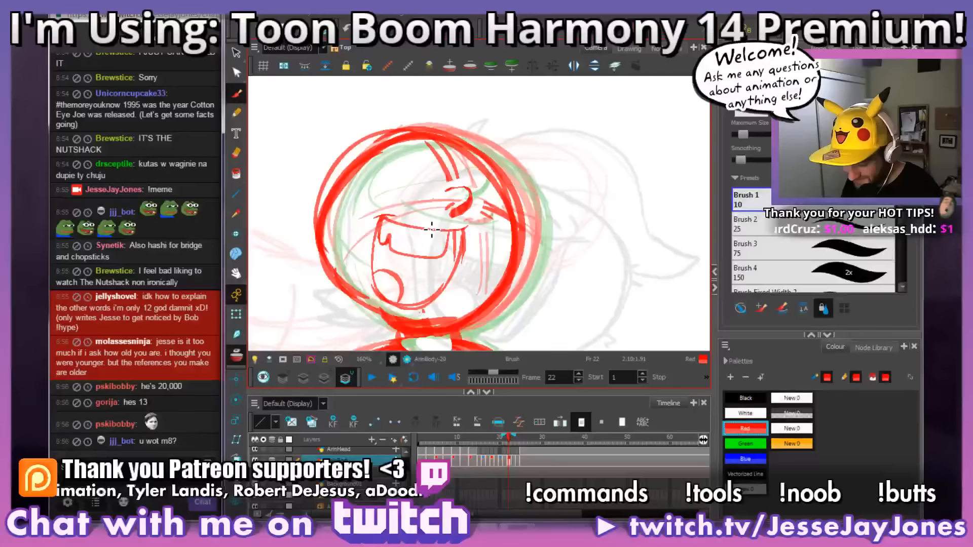
{"action": "key", "text": "period"}
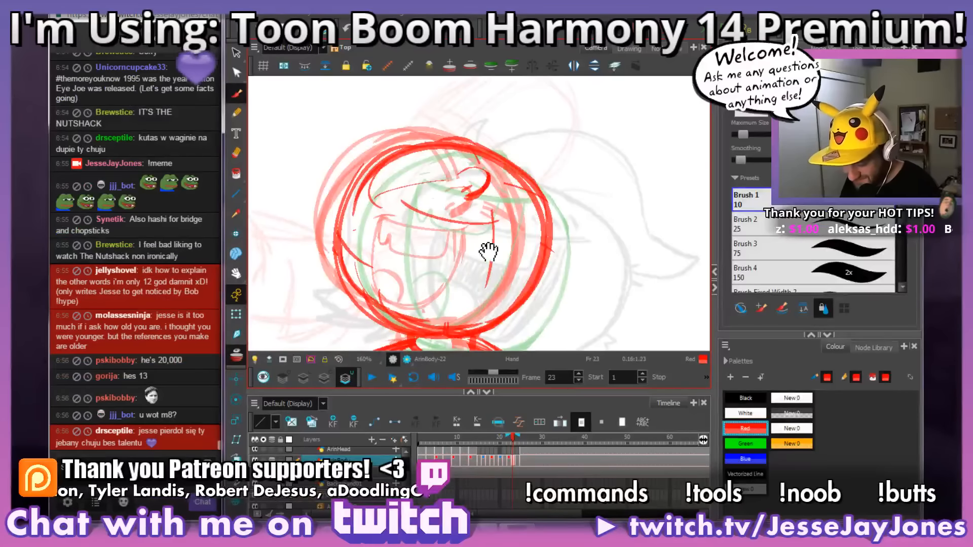
{"action": "left_click_drag", "start_coordinate": [491, 247], "coordinate": [499, 276]}
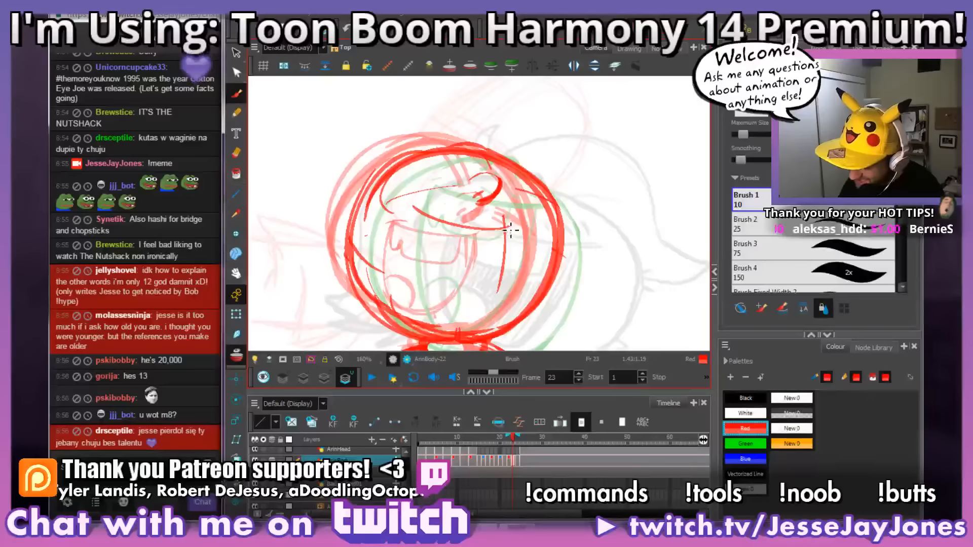
{"action": "mouse_move", "coordinate": [509, 233]}
{"action": "left_mouse_down"}
{"action": "mouse_move", "coordinate": [446, 223]}
{"action": "mouse_move", "coordinate": [414, 193]}
{"action": "left_mouse_up"}
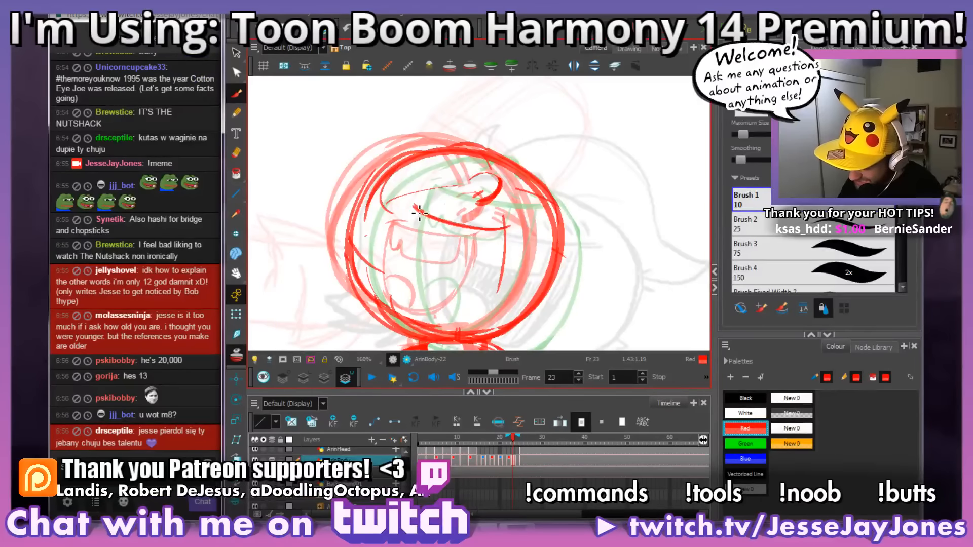
Step: Draw both sides and the deep rounded jaw line of frame 23's open mouth, and strengthen the mouth corners
{"action": "left_click_drag", "start_coordinate": [407, 245], "coordinate": [420, 309]}
{"action": "left_click_drag", "start_coordinate": [403, 223], "coordinate": [405, 286]}
{"action": "left_click_drag", "start_coordinate": [504, 228], "coordinate": [492, 233]}
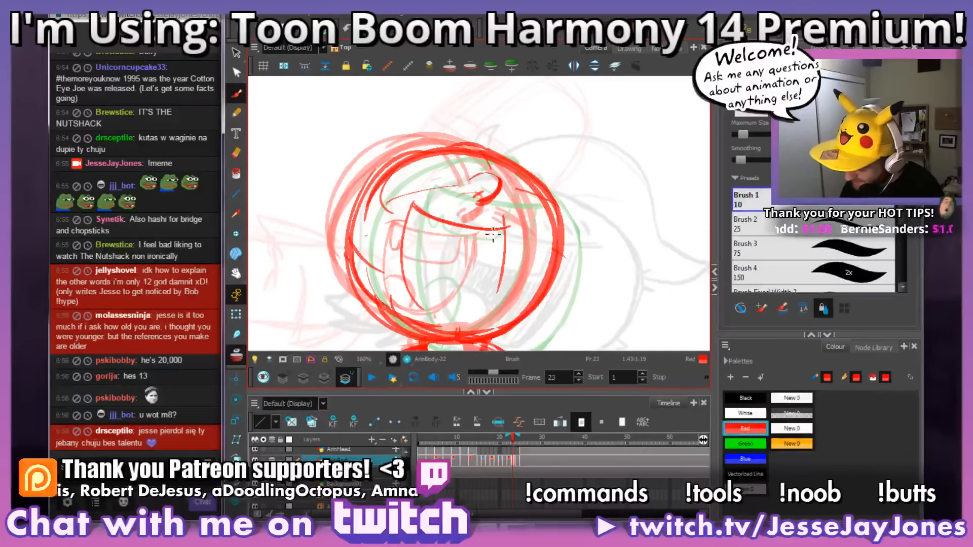
{"action": "mouse_move", "coordinate": [495, 249]}
{"action": "left_mouse_down"}
{"action": "mouse_move", "coordinate": [448, 324]}
{"action": "mouse_move", "coordinate": [404, 286]}
{"action": "mouse_move", "coordinate": [415, 212]}
{"action": "mouse_move", "coordinate": [405, 225]}
{"action": "mouse_move", "coordinate": [416, 304]}
{"action": "left_mouse_up"}
{"action": "left_click_drag", "start_coordinate": [405, 207], "coordinate": [415, 209]}
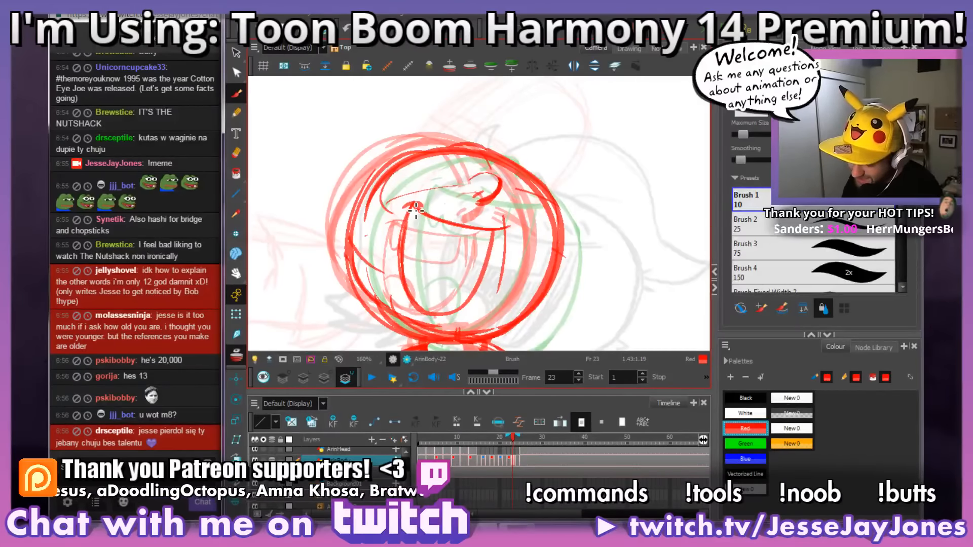
{"action": "left_click_drag", "start_coordinate": [507, 218], "coordinate": [501, 224]}
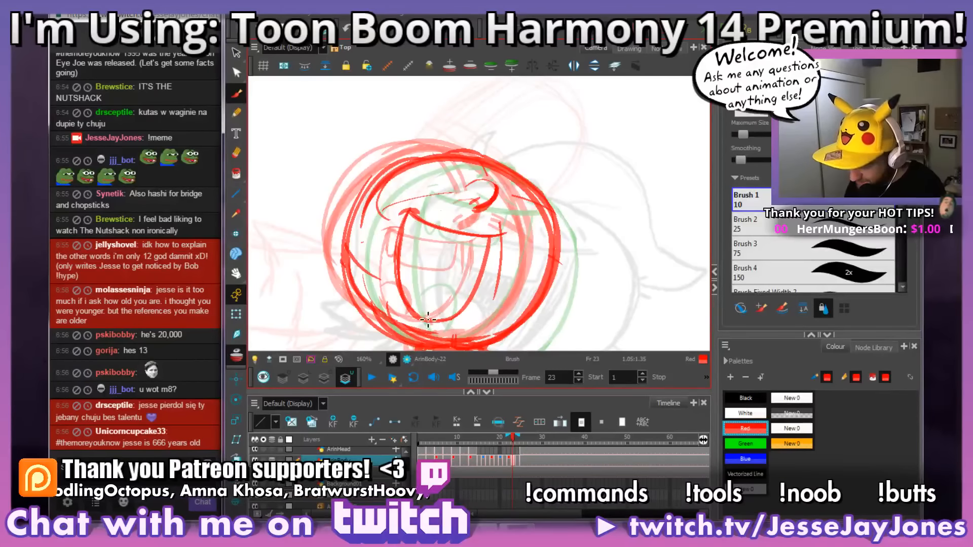
Step: Clean up frame 23's mouth outline and the stray guideline beside its right side, and compare it with frame 22
{"action": "left_click_drag", "start_coordinate": [413, 289], "coordinate": [420, 257]}
{"action": "mouse_move", "coordinate": [513, 211]}
{"action": "left_mouse_down"}
{"action": "mouse_move", "coordinate": [509, 192]}
{"action": "mouse_move", "coordinate": [501, 264]}
{"action": "left_mouse_up"}
{"action": "mouse_move", "coordinate": [556, 224]}
{"action": "left_mouse_down"}
{"action": "mouse_move", "coordinate": [541, 246]}
{"action": "mouse_move", "coordinate": [561, 239]}
{"action": "mouse_move", "coordinate": [545, 254]}
{"action": "left_mouse_up"}
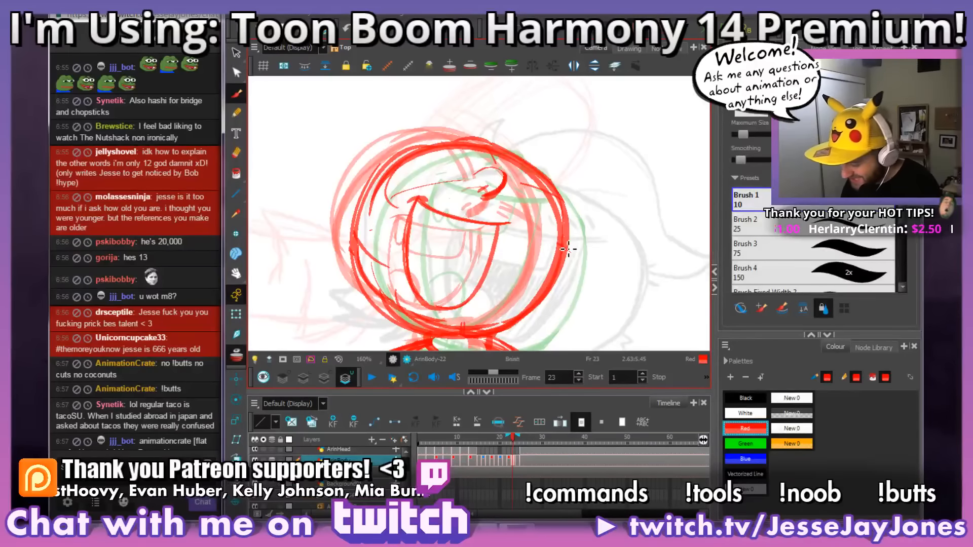
{"action": "left_click_drag", "start_coordinate": [568, 248], "coordinate": [570, 258]}
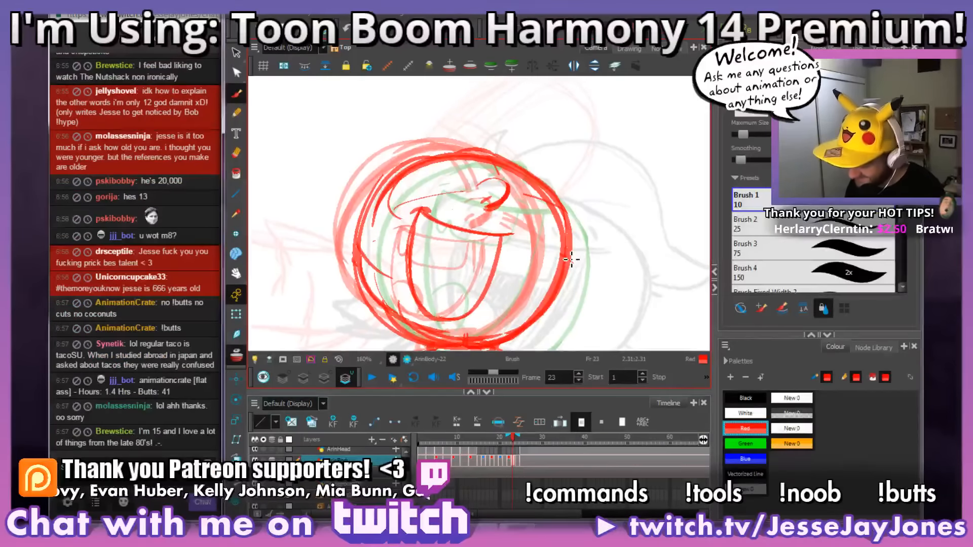
{"action": "key", "text": "comma"}
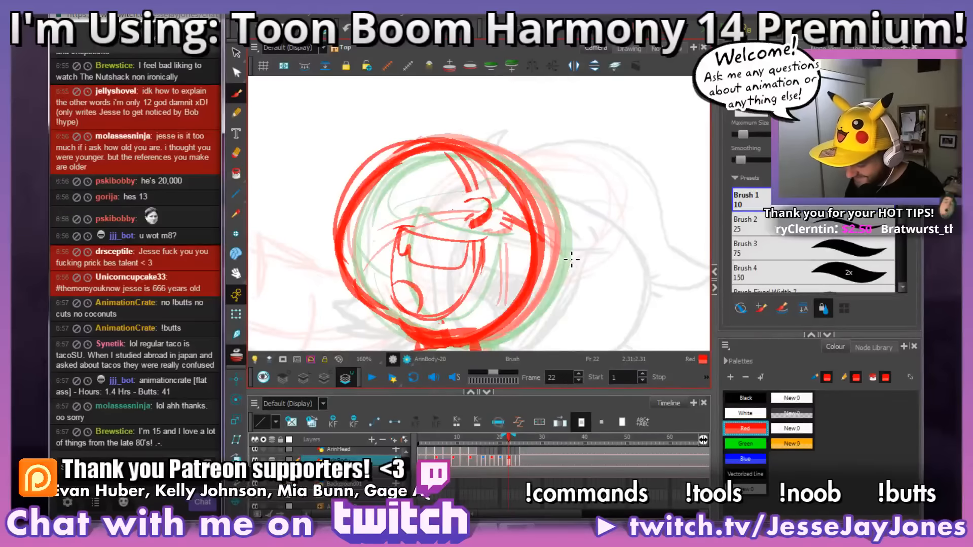
Step: Compare the open mouth shapes on frames 22 and 23 by flipping between the two drawings
{"action": "key", "text": "period"}
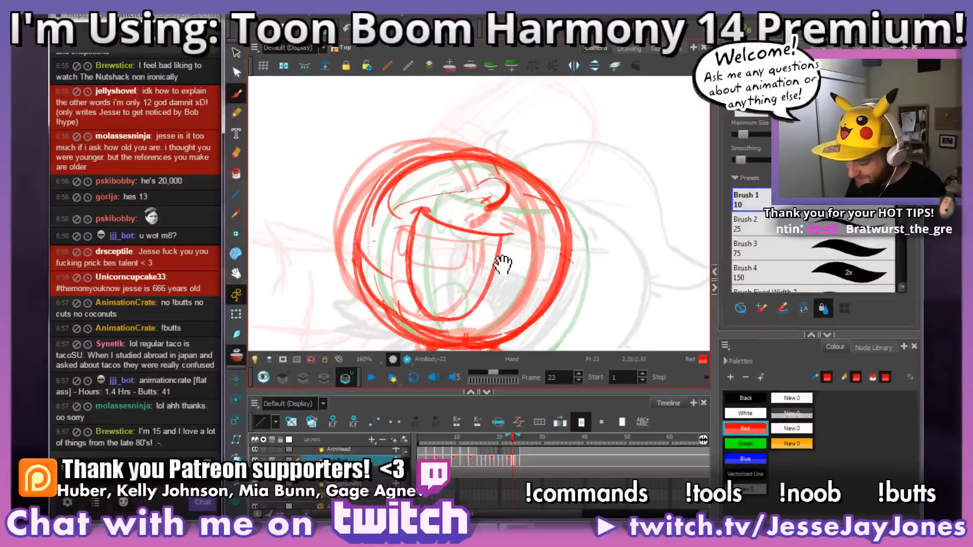
{"action": "mouse_move", "coordinate": [497, 265]}
{"action": "left_mouse_down"}
{"action": "mouse_move", "coordinate": [528, 260]}
{"action": "mouse_move", "coordinate": [545, 274]}
{"action": "mouse_move", "coordinate": [521, 271]}
{"action": "left_mouse_up"}
{"action": "key", "text": "comma"}
{"action": "key", "text": "period"}
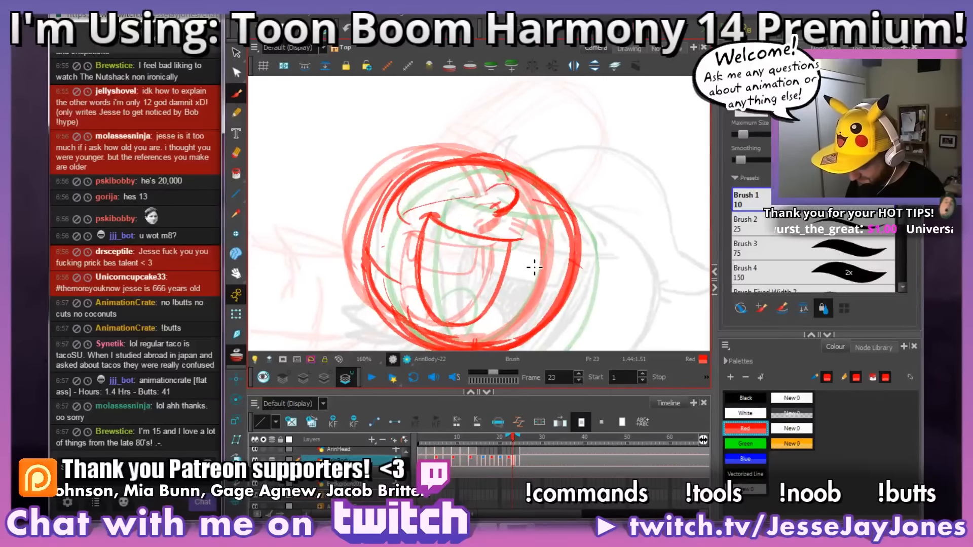
{"action": "key", "text": "comma"}
{"action": "key", "text": "period"}
{"action": "key", "text": "comma"}
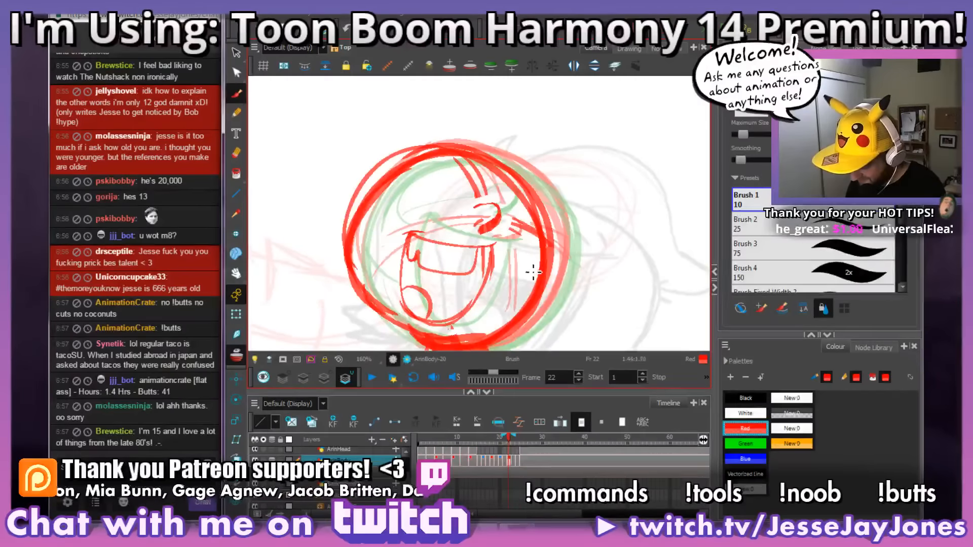
{"action": "key", "text": "period"}
{"action": "key", "text": "period"}
{"action": "left_click_drag", "start_coordinate": [532, 274], "coordinate": [529, 267]}
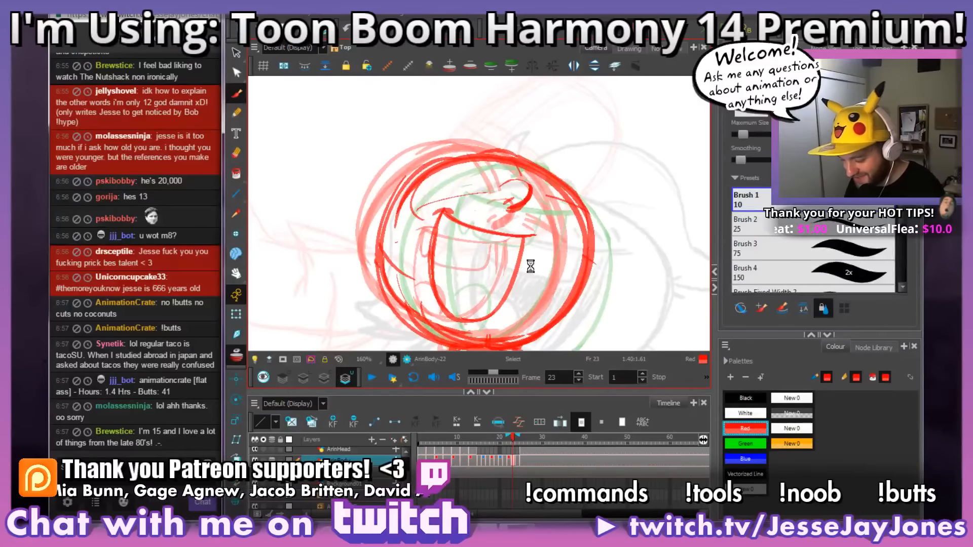
{"action": "key", "text": "comma"}
{"action": "key", "text": "period"}
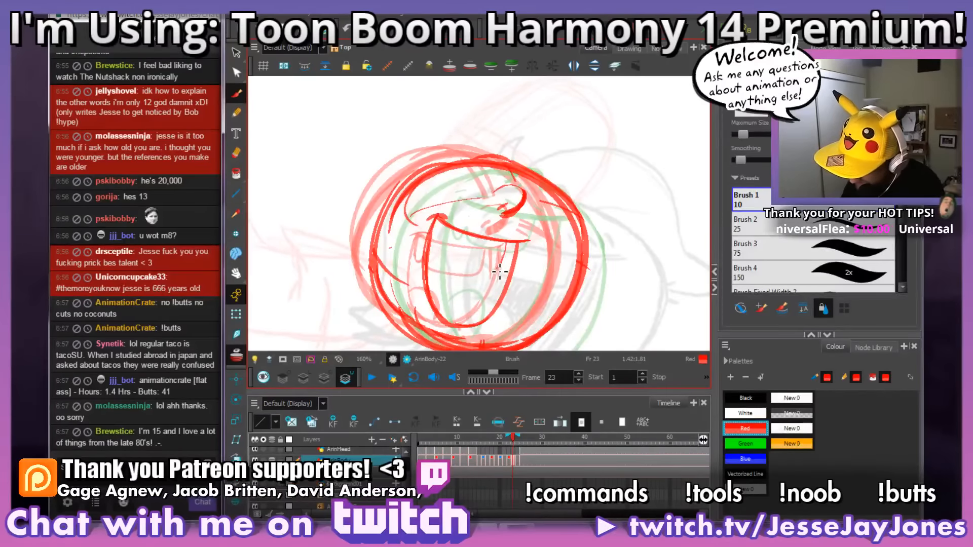
Step: Draw the upper teeth and a rounded tongue inside frame 23's open mouth, checking them against frame 22
{"action": "mouse_move", "coordinate": [449, 264]}
{"action": "left_mouse_down"}
{"action": "mouse_move", "coordinate": [436, 237]}
{"action": "mouse_move", "coordinate": [459, 217]}
{"action": "left_mouse_up"}
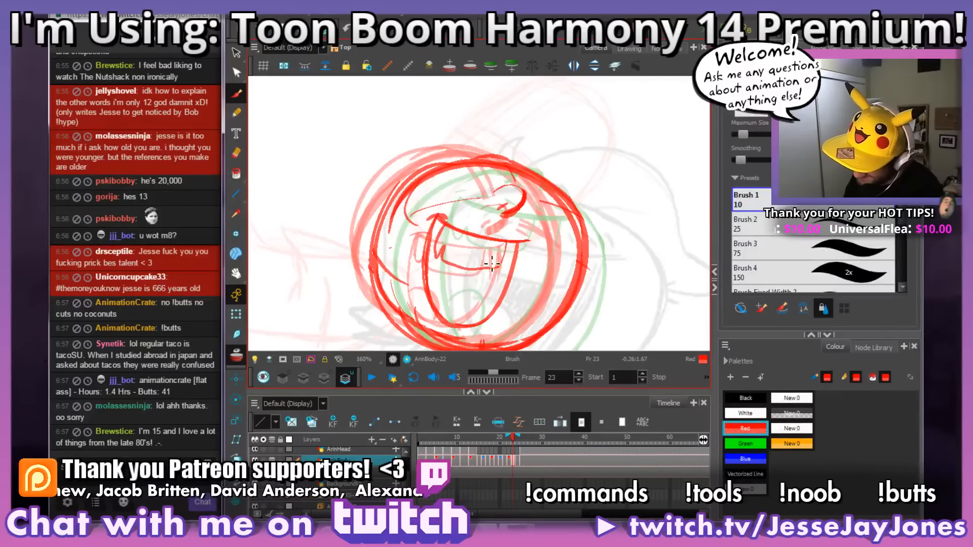
{"action": "key", "text": "alt+s"}
{"action": "mouse_move", "coordinate": [429, 288]}
{"action": "left_mouse_down"}
{"action": "mouse_move", "coordinate": [440, 278]}
{"action": "mouse_move", "coordinate": [467, 282]}
{"action": "mouse_move", "coordinate": [464, 319]}
{"action": "mouse_move", "coordinate": [455, 293]}
{"action": "mouse_move", "coordinate": [455, 309]}
{"action": "mouse_move", "coordinate": [481, 286]}
{"action": "left_mouse_up"}
{"action": "key", "text": "space"}
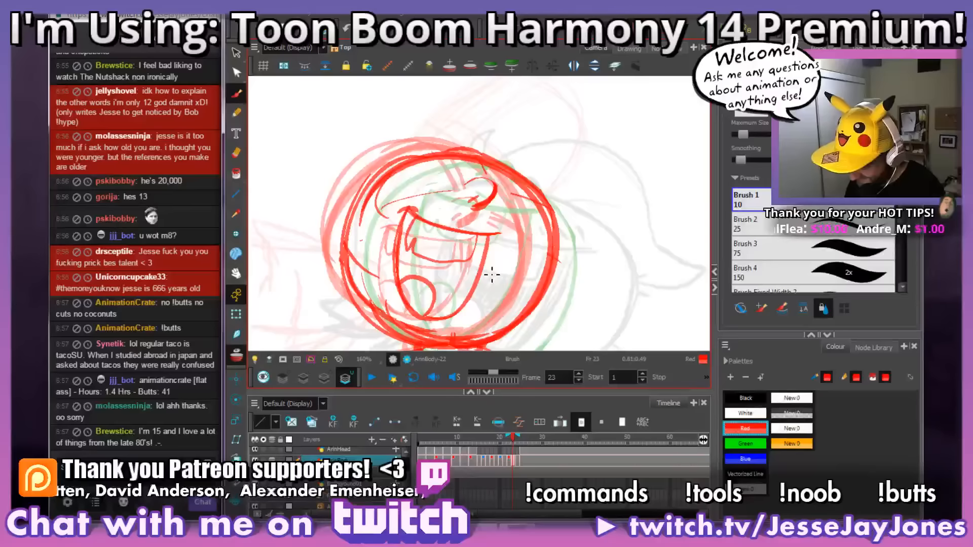
{"action": "key", "text": "comma"}
{"action": "key", "text": "period"}
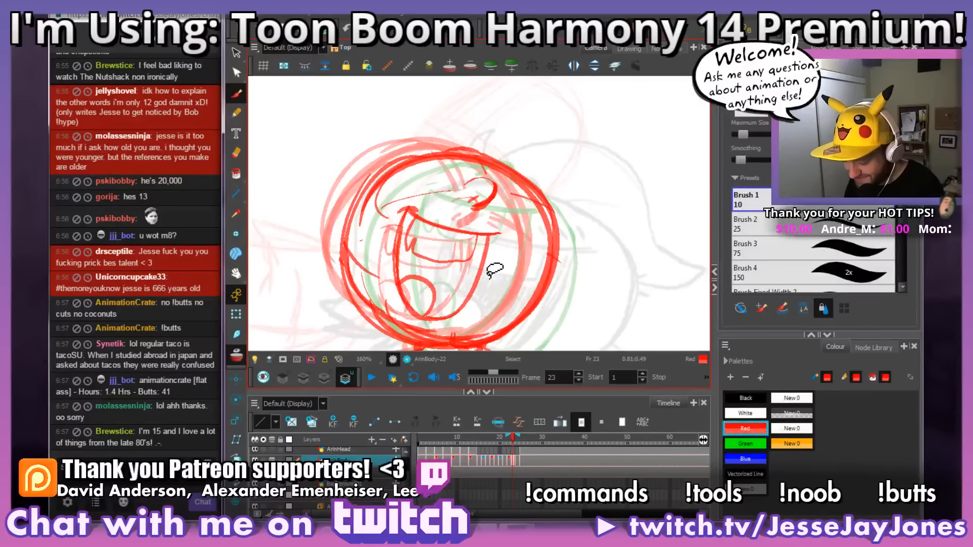
Step: Check frame 23's teeth and tongue against the neighbouring drawing on frame 22
{"action": "key", "text": "space"}
{"action": "left_click_drag", "start_coordinate": [535, 277], "coordinate": [503, 272]}
{"action": "key", "text": "space"}
{"action": "mouse_move", "coordinate": [470, 306]}
{"action": "left_mouse_down"}
{"action": "mouse_move", "coordinate": [513, 290]}
{"action": "mouse_move", "coordinate": [497, 297]}
{"action": "left_mouse_up"}
{"action": "key", "text": "period"}
{"action": "key", "text": "comma"}
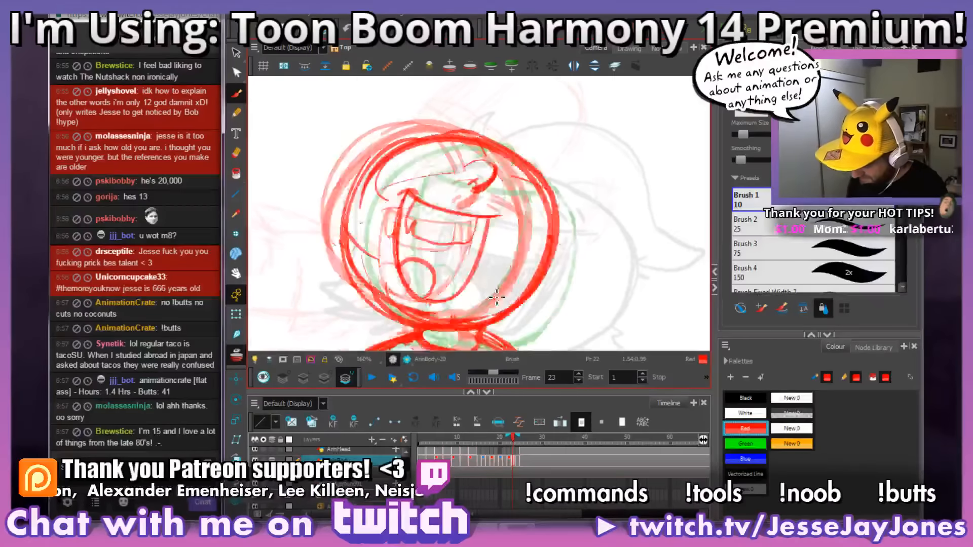
{"action": "key", "text": "period"}
{"action": "key", "text": "comma"}
{"action": "key", "text": "comma"}
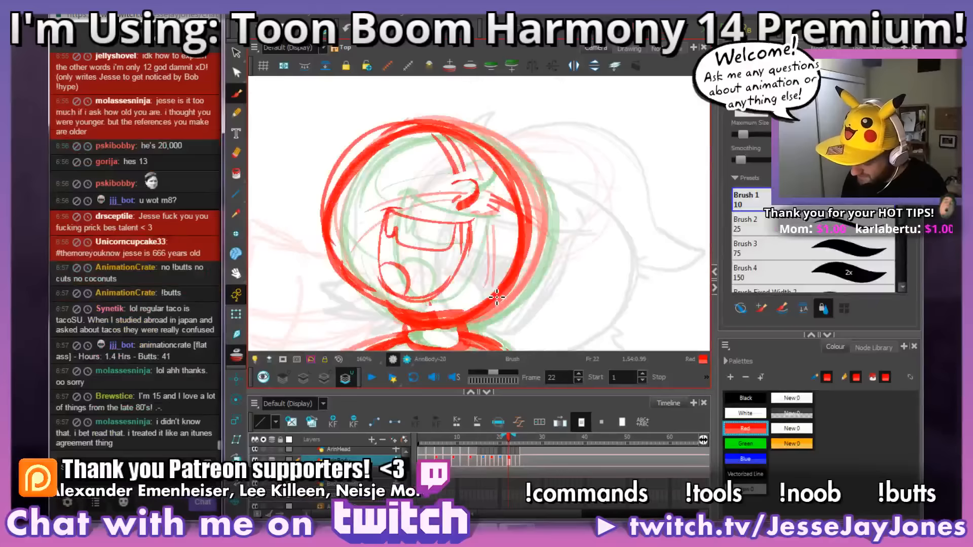
{"action": "key", "text": "period"}
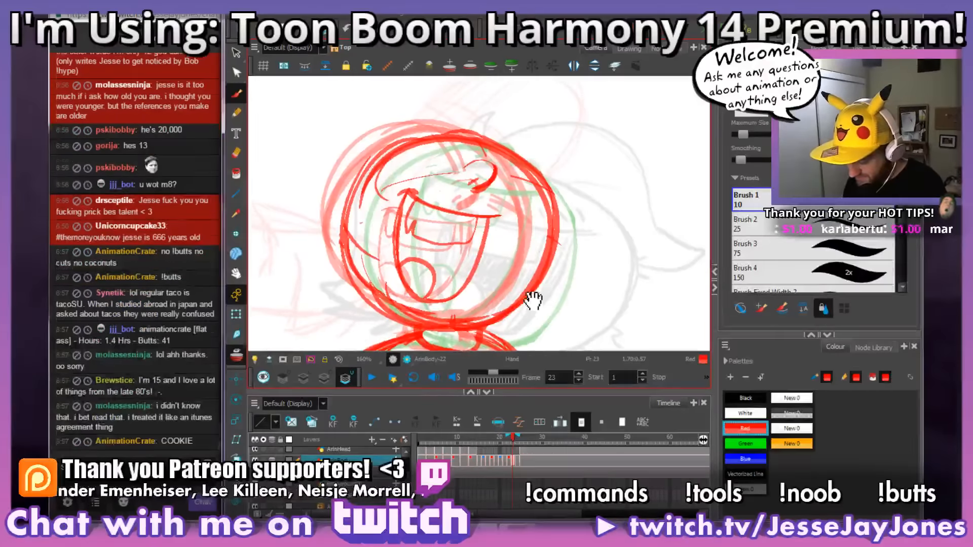
Step: Flip through frames 23 to 25 to examine how the head and open mouth move into the laugh
{"action": "left_click_drag", "start_coordinate": [530, 300], "coordinate": [524, 278]}
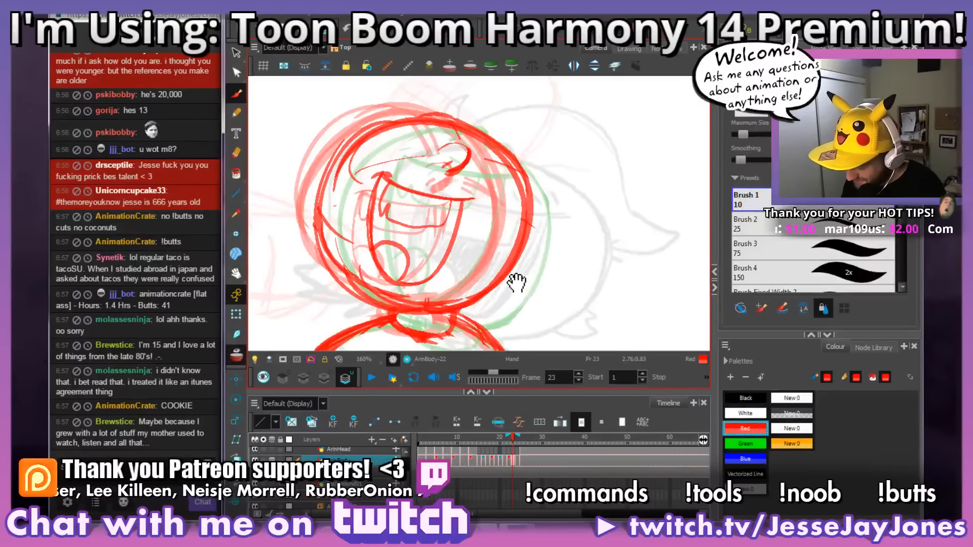
{"action": "left_click_drag", "start_coordinate": [517, 283], "coordinate": [530, 267]}
{"action": "key", "text": "period"}
{"action": "key", "text": "comma"}
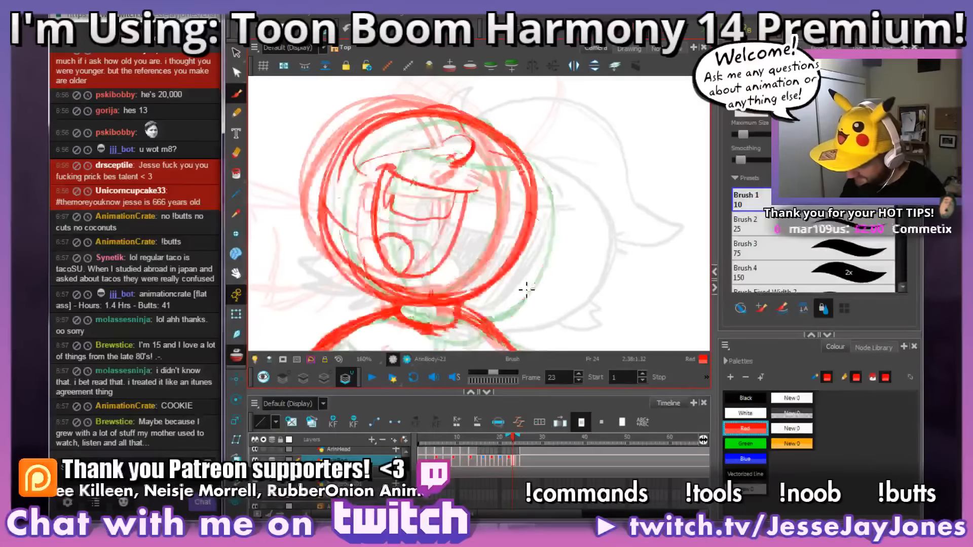
{"action": "key", "text": "period"}
{"action": "key", "text": "comma"}
{"action": "key", "text": "period"}
{"action": "key", "text": "comma"}
{"action": "key", "text": "period"}
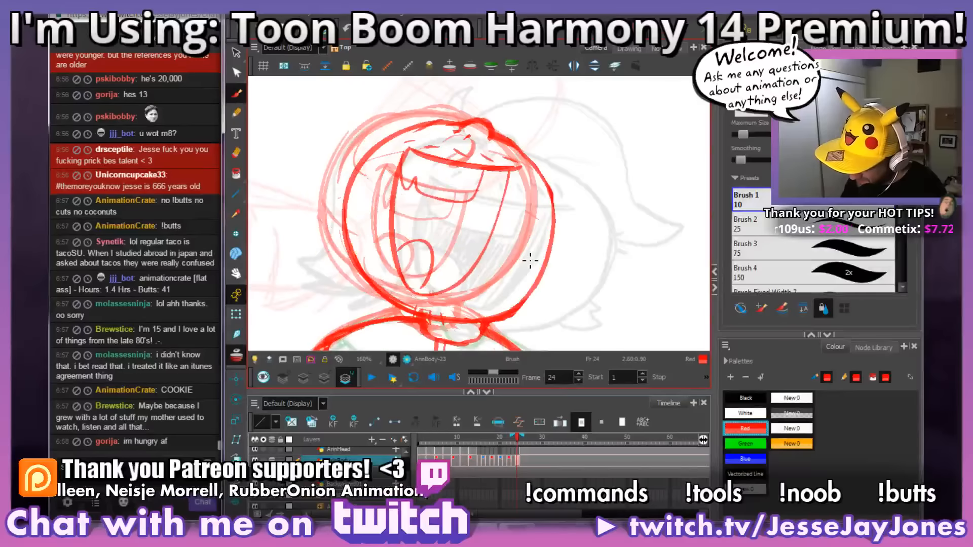
{"action": "key", "text": "period"}
{"action": "key", "text": "period"}
{"action": "key", "text": "comma"}
{"action": "key", "text": "comma"}
{"action": "key", "text": "comma"}
{"action": "key", "text": "period"}
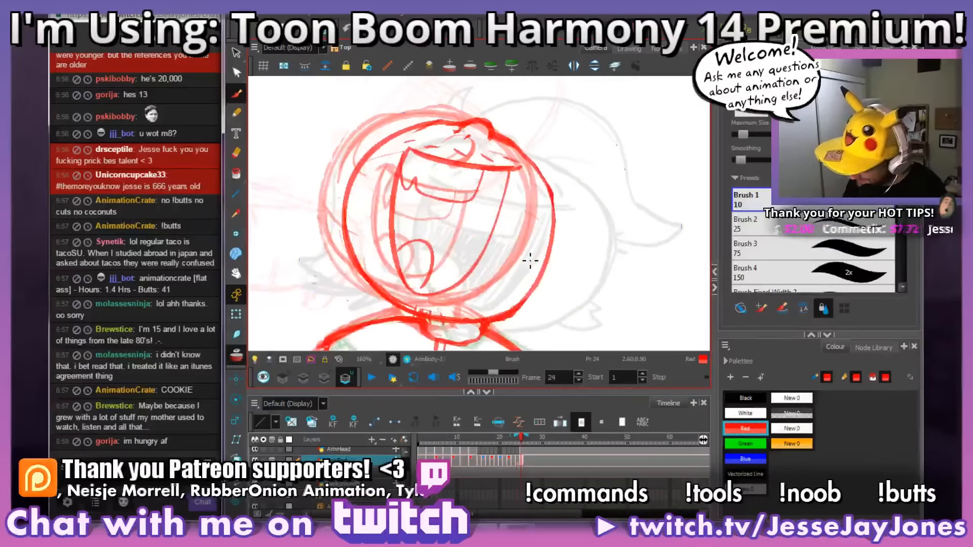
{"action": "key", "text": "period"}
{"action": "key", "text": "comma"}
{"action": "left_click_drag", "start_coordinate": [582, 267], "coordinate": [562, 259]}
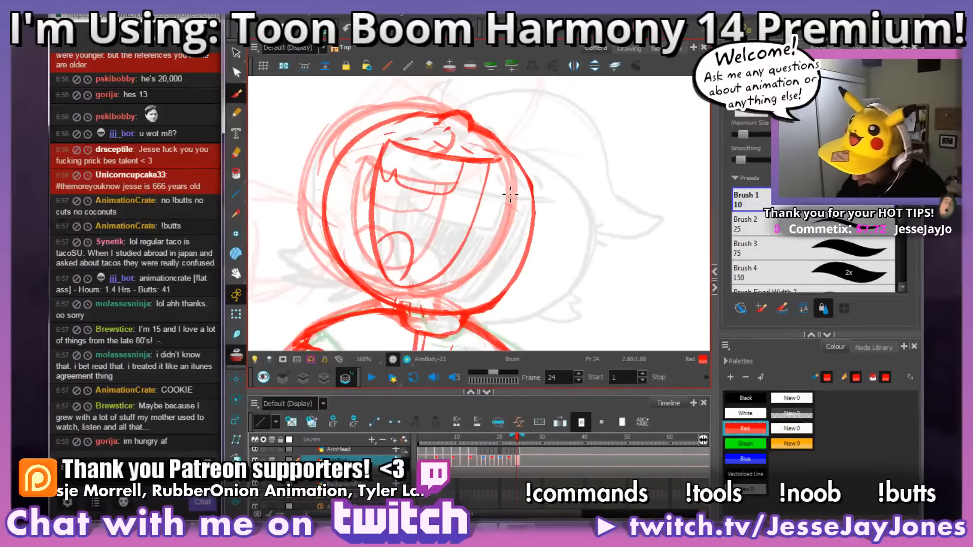
Step: Retrace the right side of frame 24's head outline more firmly, from the forehead down to the chin
{"action": "mouse_move", "coordinate": [501, 144]}
{"action": "left_mouse_down"}
{"action": "mouse_move", "coordinate": [531, 194]}
{"action": "mouse_move", "coordinate": [531, 262]}
{"action": "mouse_move", "coordinate": [488, 304]}
{"action": "mouse_move", "coordinate": [460, 315]}
{"action": "mouse_move", "coordinate": [435, 300]}
{"action": "mouse_move", "coordinate": [508, 306]}
{"action": "mouse_move", "coordinate": [478, 317]}
{"action": "mouse_move", "coordinate": [516, 298]}
{"action": "left_mouse_up"}
{"action": "mouse_move", "coordinate": [545, 211]}
{"action": "left_mouse_down"}
{"action": "mouse_move", "coordinate": [517, 142]}
{"action": "mouse_move", "coordinate": [482, 127]}
{"action": "left_mouse_up"}
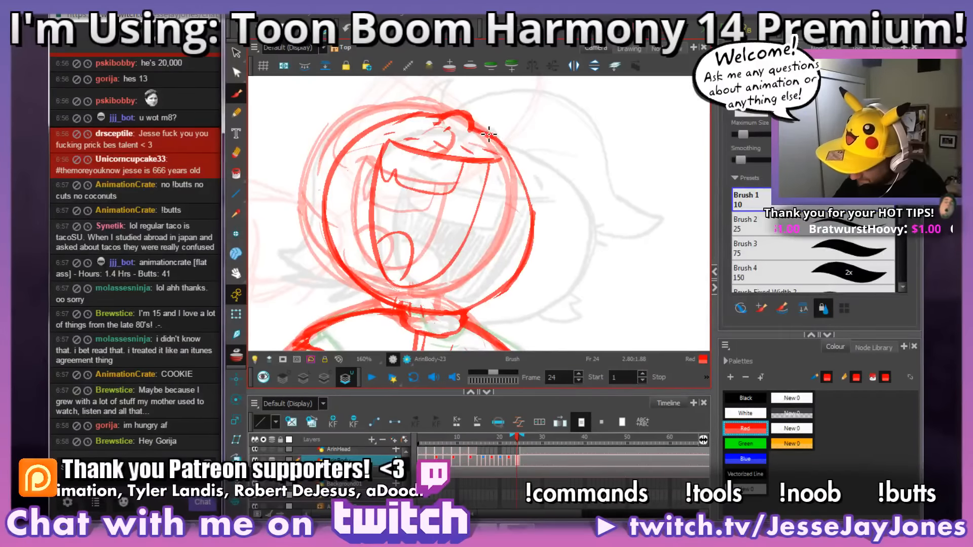
{"action": "left_click_drag", "start_coordinate": [530, 191], "coordinate": [522, 279]}
{"action": "mouse_move", "coordinate": [491, 307]}
{"action": "left_mouse_down"}
{"action": "mouse_move", "coordinate": [468, 315]}
{"action": "mouse_move", "coordinate": [437, 294]}
{"action": "left_mouse_up"}
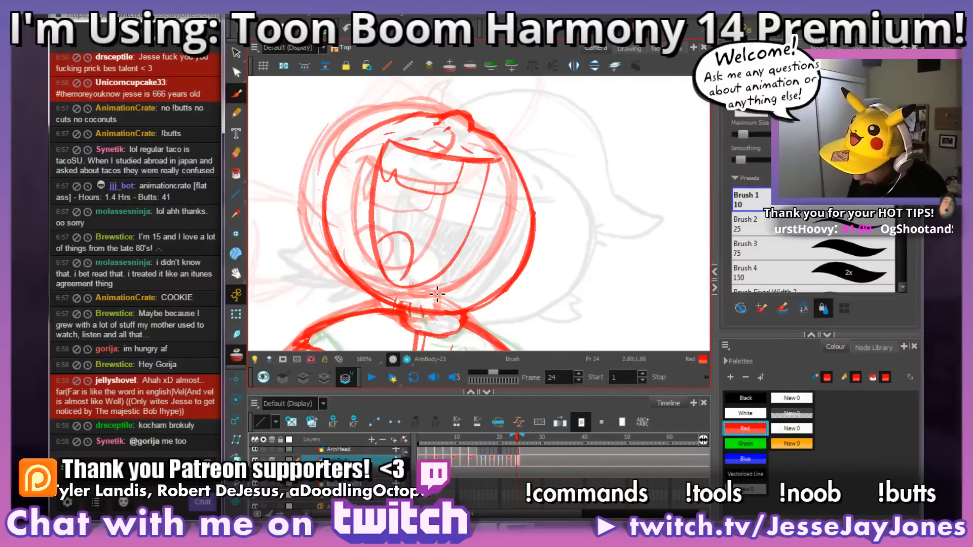
{"action": "mouse_move", "coordinate": [555, 212]}
{"action": "left_mouse_down"}
{"action": "mouse_move", "coordinate": [544, 224]}
{"action": "mouse_move", "coordinate": [578, 220]}
{"action": "left_mouse_up"}
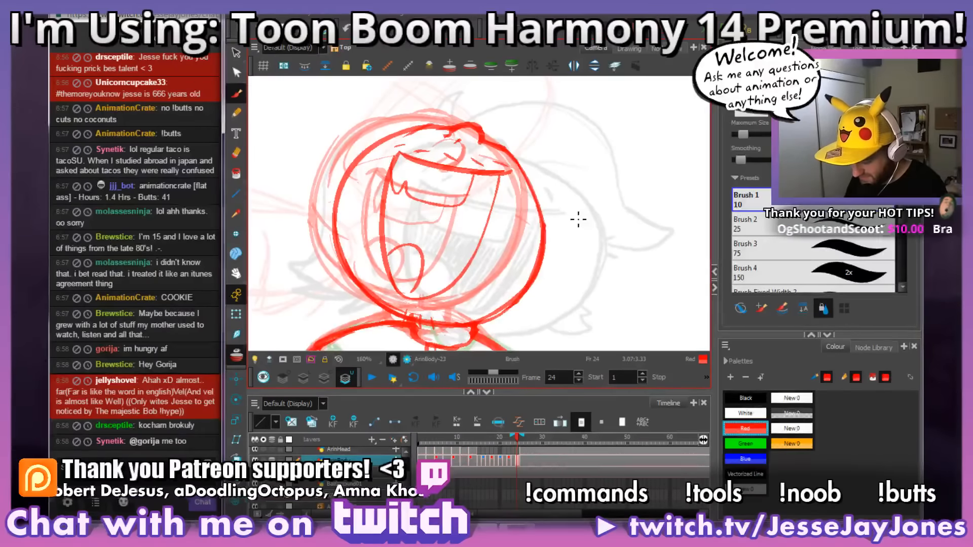
Step: Compare the head outline and mouth of frame 24 with frame 23
{"action": "key", "text": "comma"}
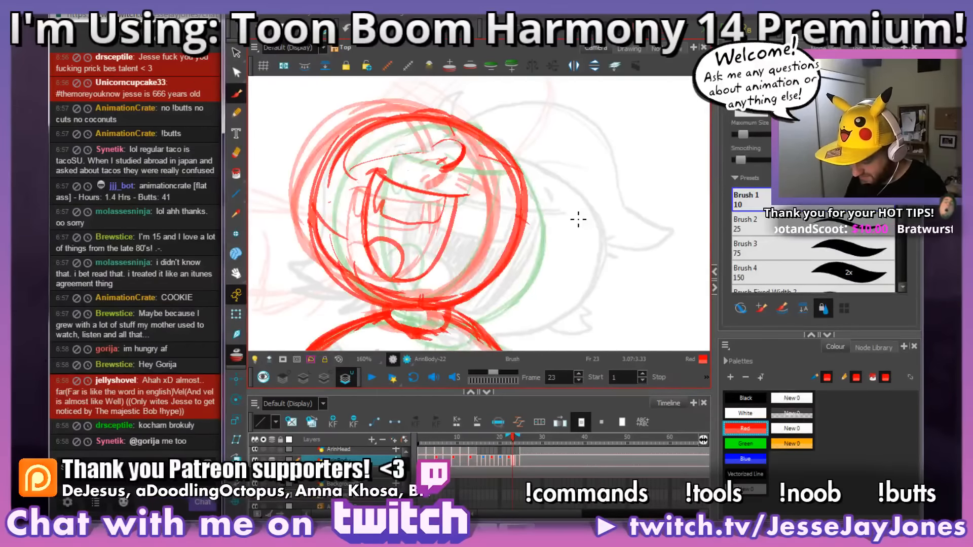
{"action": "key", "text": "period"}
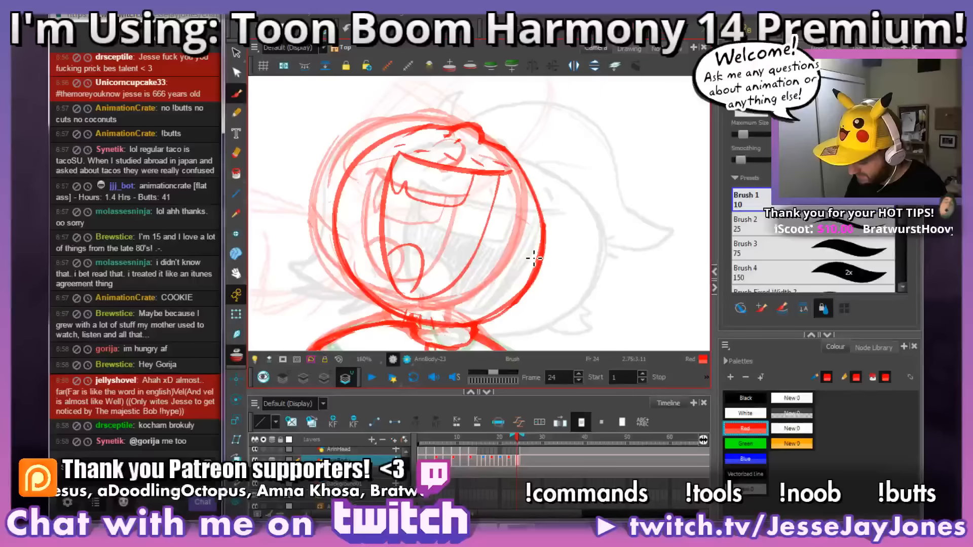
{"action": "key", "text": "comma"}
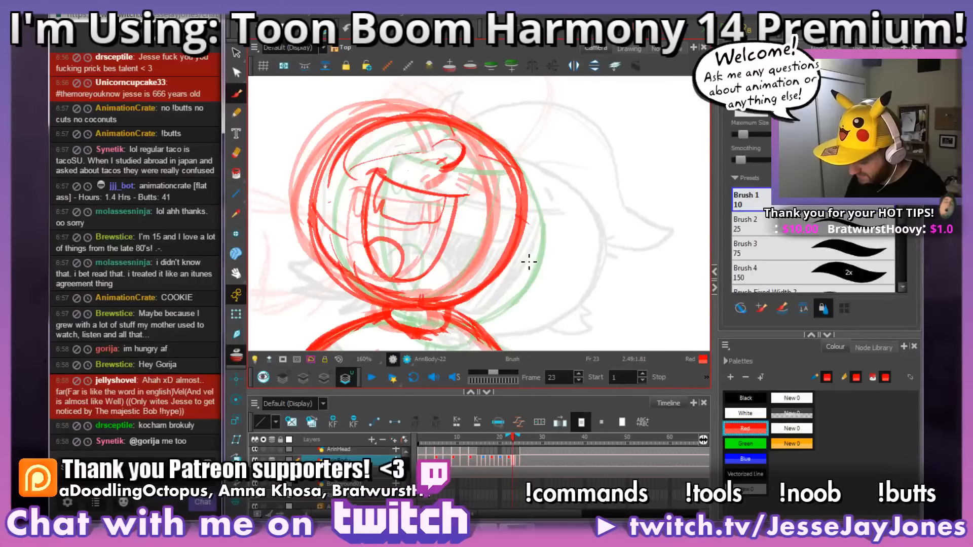
{"action": "left_click_drag", "start_coordinate": [531, 262], "coordinate": [525, 259]}
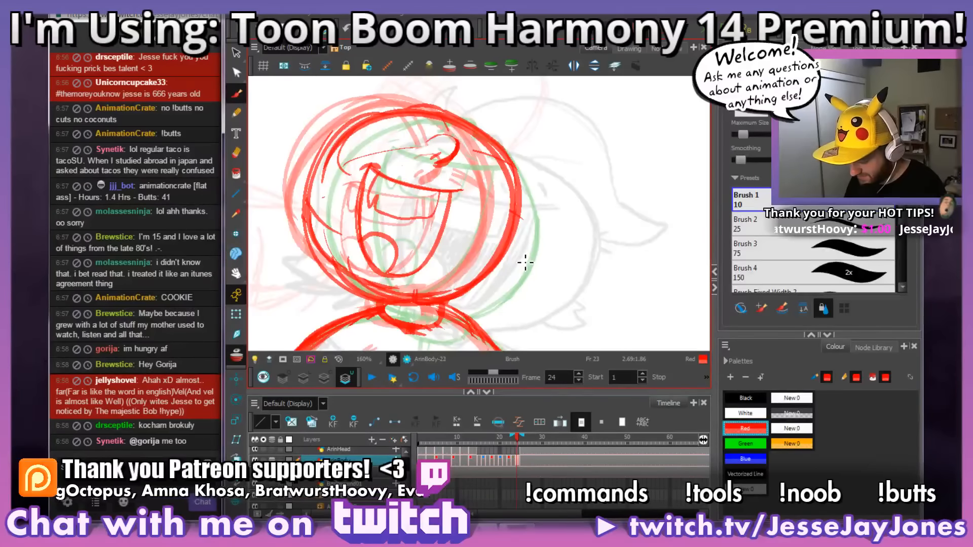
{"action": "key", "text": "period"}
{"action": "key", "text": "comma"}
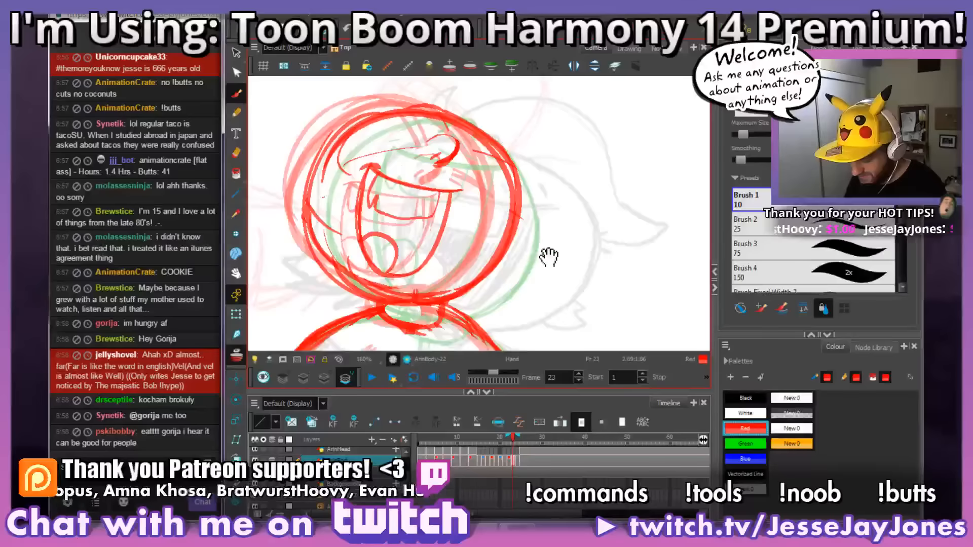
{"action": "mouse_move", "coordinate": [550, 254]}
{"action": "left_mouse_down"}
{"action": "mouse_move", "coordinate": [518, 265]}
{"action": "mouse_move", "coordinate": [536, 266]}
{"action": "left_mouse_up"}
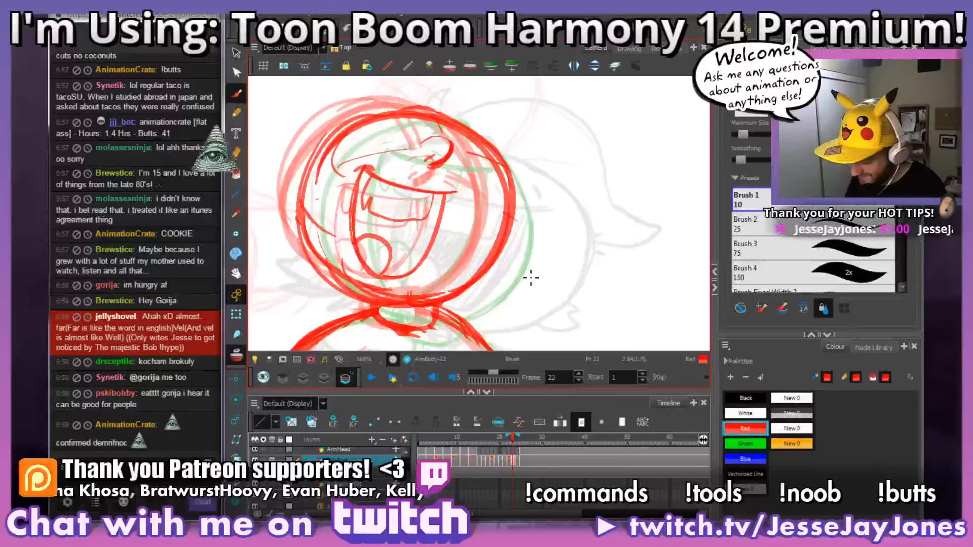
{"action": "key", "text": "period"}
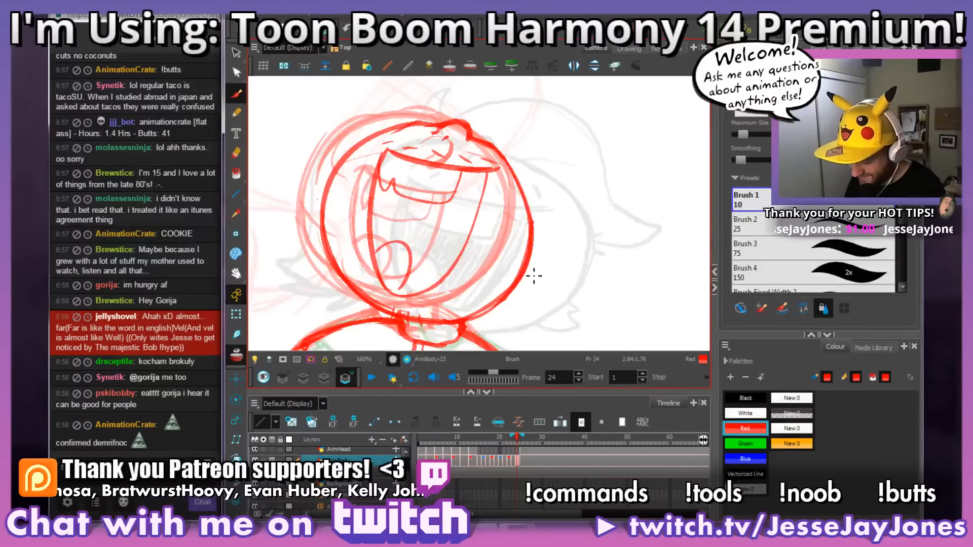
{"action": "key", "text": "comma"}
{"action": "mouse_move", "coordinate": [542, 269]}
{"action": "left_mouse_down"}
{"action": "mouse_move", "coordinate": [535, 278]}
{"action": "mouse_move", "coordinate": [534, 262]}
{"action": "left_mouse_up"}
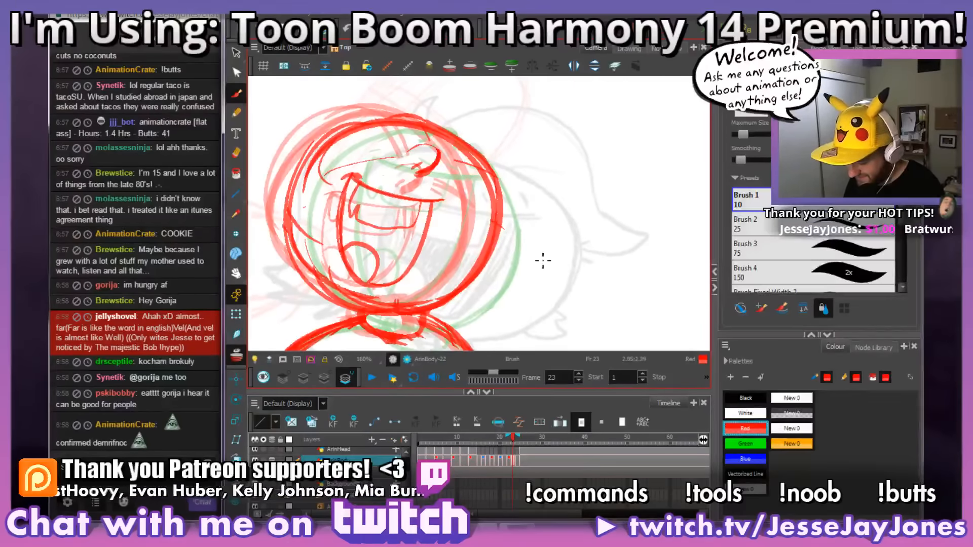
{"action": "key", "text": "."}
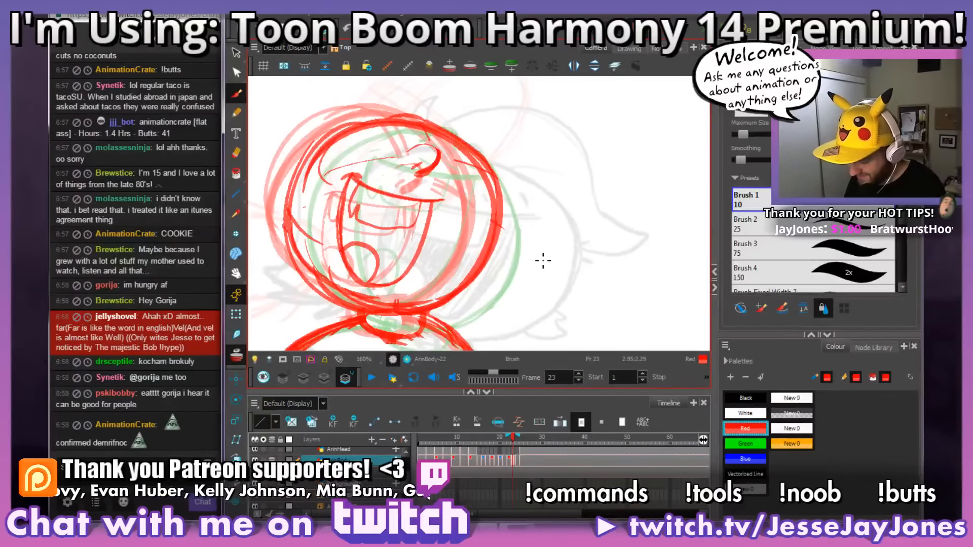
{"action": "key", "text": "."}
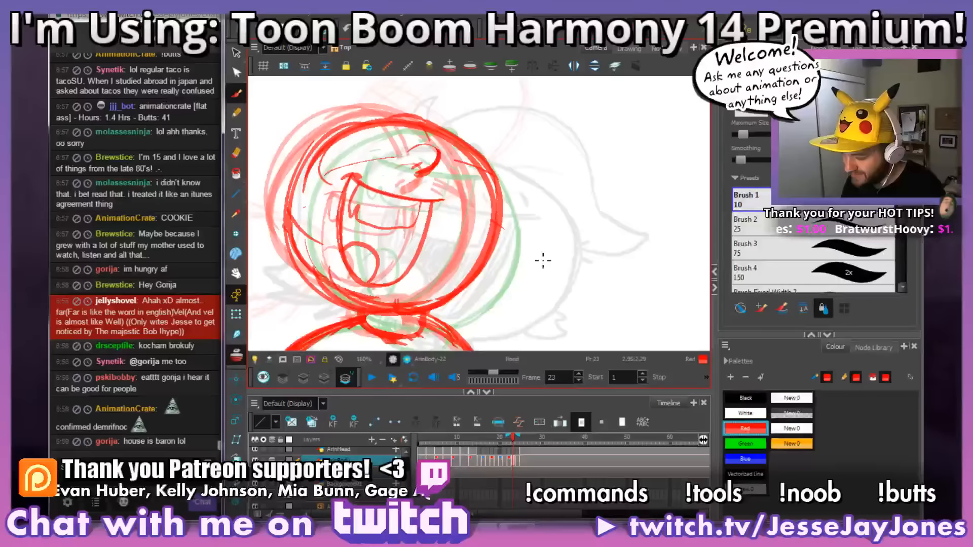
Step: Add short dashes above frame 23's upper lip and compare them with the adjacent frames
{"action": "left_click_drag", "start_coordinate": [515, 310], "coordinate": [528, 306]}
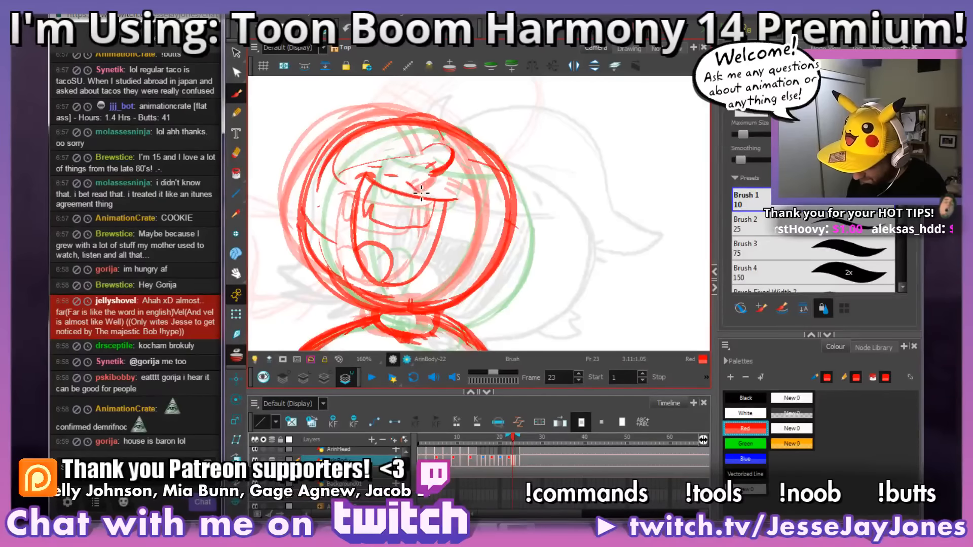
{"action": "key", "text": "comma"}
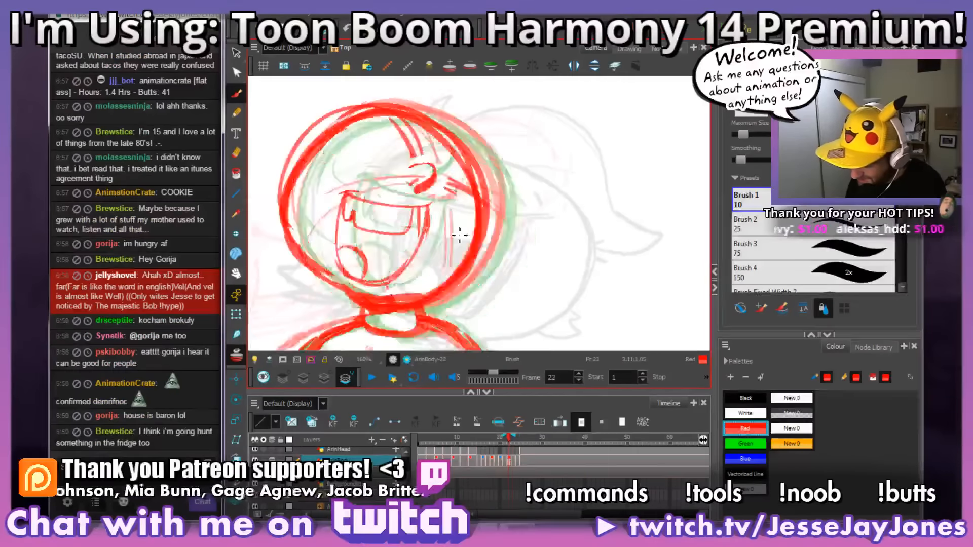
{"action": "key", "text": "period"}
{"action": "key", "text": "period"}
{"action": "key", "text": "comma"}
{"action": "key", "text": "period"}
{"action": "key", "text": "comma"}
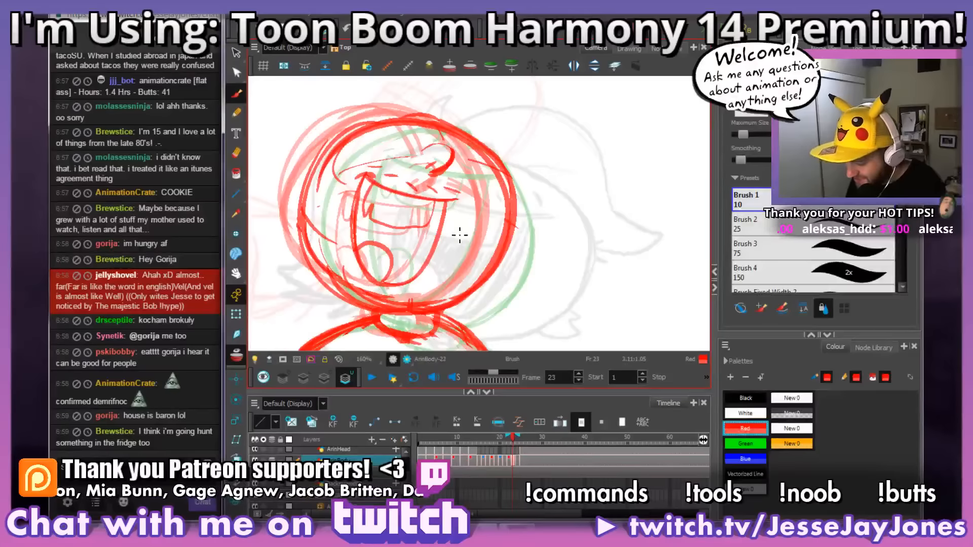
Step: Erase stray rough strokes around frame 23's head outline
{"action": "key", "text": "space"}
{"action": "left_click_drag", "start_coordinate": [505, 225], "coordinate": [515, 225]}
{"action": "key", "text": "e"}
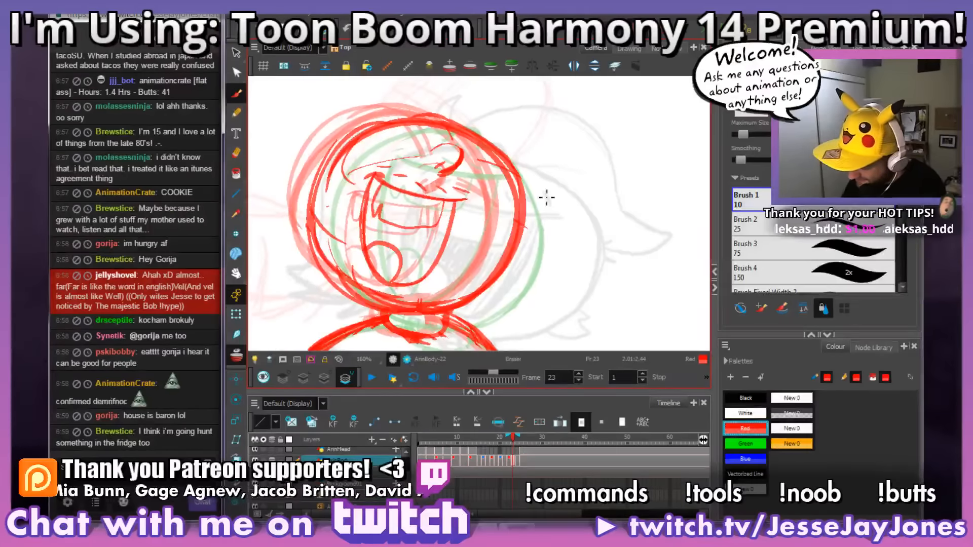
{"action": "mouse_move", "coordinate": [512, 273]}
{"action": "left_mouse_down"}
{"action": "mouse_move", "coordinate": [532, 225]}
{"action": "mouse_move", "coordinate": [532, 190]}
{"action": "mouse_move", "coordinate": [451, 112]}
{"action": "mouse_move", "coordinate": [546, 265]}
{"action": "mouse_move", "coordinate": [435, 306]}
{"action": "mouse_move", "coordinate": [346, 241]}
{"action": "left_mouse_up"}
Step: Turn off the onion skin and show more of the character's body on frame 23
{"action": "key", "text": "space"}
{"action": "key", "text": "1"}
{"action": "key", "text": "1"}
{"action": "key", "text": "1"}
{"action": "key", "text": "1"}
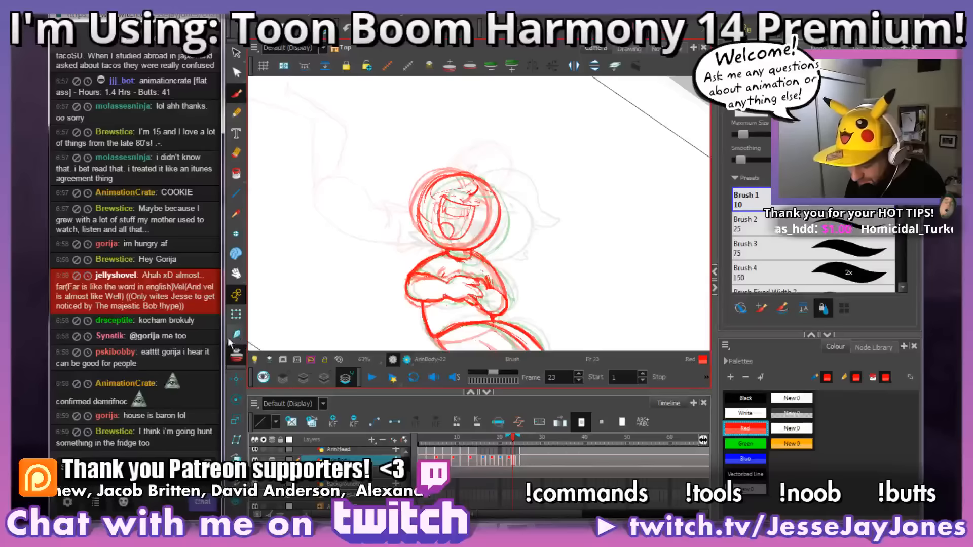
{"action": "left_click", "coordinate": [236, 354]}
{"action": "key", "text": "1"}
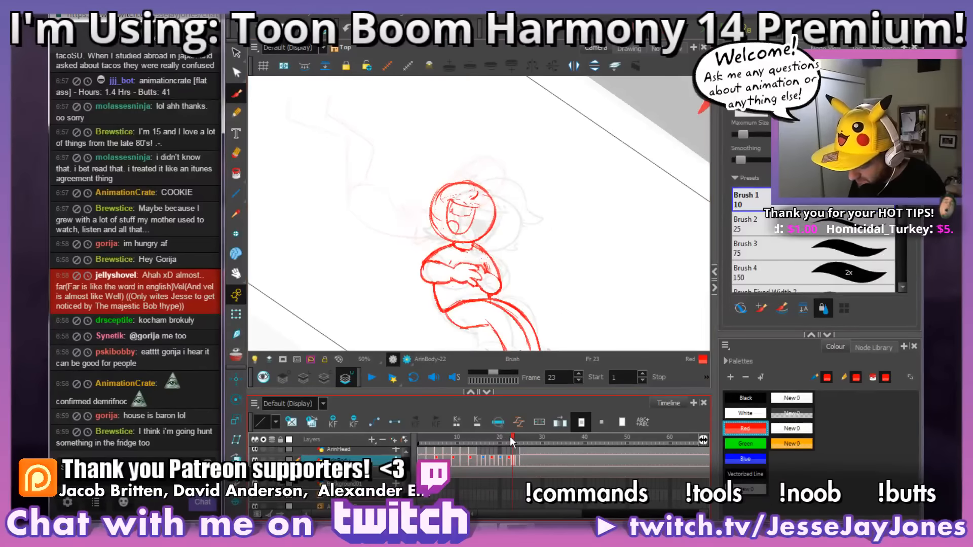
Step: Inspect the laughing pose on frame 26 with the canvas rotation reset and the whole camera frame in view
{"action": "mouse_move", "coordinate": [511, 439]}
{"action": "left_mouse_down"}
{"action": "mouse_move", "coordinate": [522, 439]}
{"action": "mouse_move", "coordinate": [484, 442]}
{"action": "mouse_move", "coordinate": [525, 445]}
{"action": "mouse_move", "coordinate": [504, 447]}
{"action": "mouse_move", "coordinate": [525, 458]}
{"action": "mouse_move", "coordinate": [511, 441]}
{"action": "mouse_move", "coordinate": [525, 440]}
{"action": "left_mouse_up"}
{"action": "key", "text": "alt+s"}
{"action": "key", "text": "alt+b"}
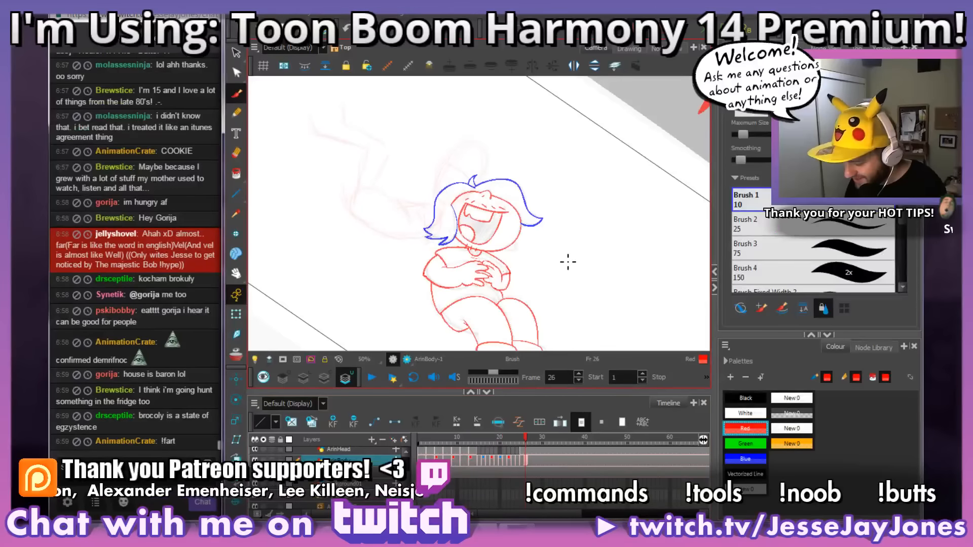
{"action": "key", "text": "shift+x"}
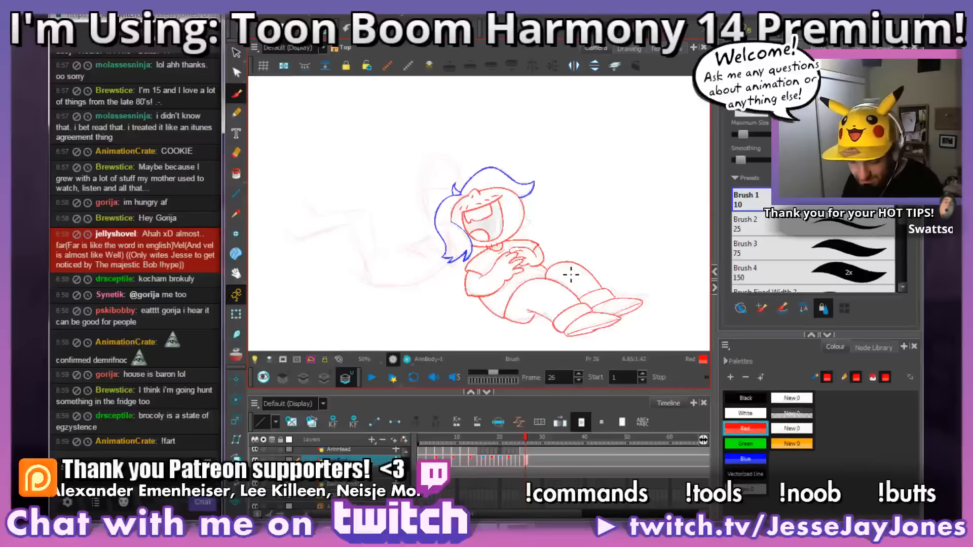
{"action": "key", "text": "2"}
{"action": "key", "text": "2"}
{"action": "key", "text": "2"}
{"action": "left_click_drag", "start_coordinate": [573, 254], "coordinate": [582, 234]}
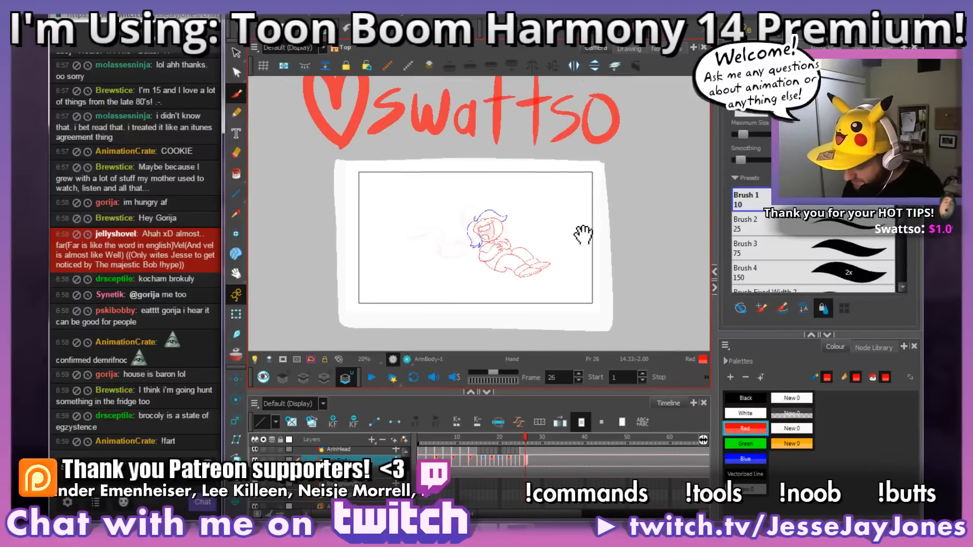
Step: Compare the character's full pose on frame 25 with the rough drawing on frame 23
{"action": "mouse_move", "coordinate": [528, 440]}
{"action": "left_mouse_down"}
{"action": "mouse_move", "coordinate": [472, 452]}
{"action": "mouse_move", "coordinate": [521, 439]}
{"action": "left_mouse_up"}
{"action": "key", "text": "1"}
{"action": "key", "text": "1"}
{"action": "key", "text": "1"}
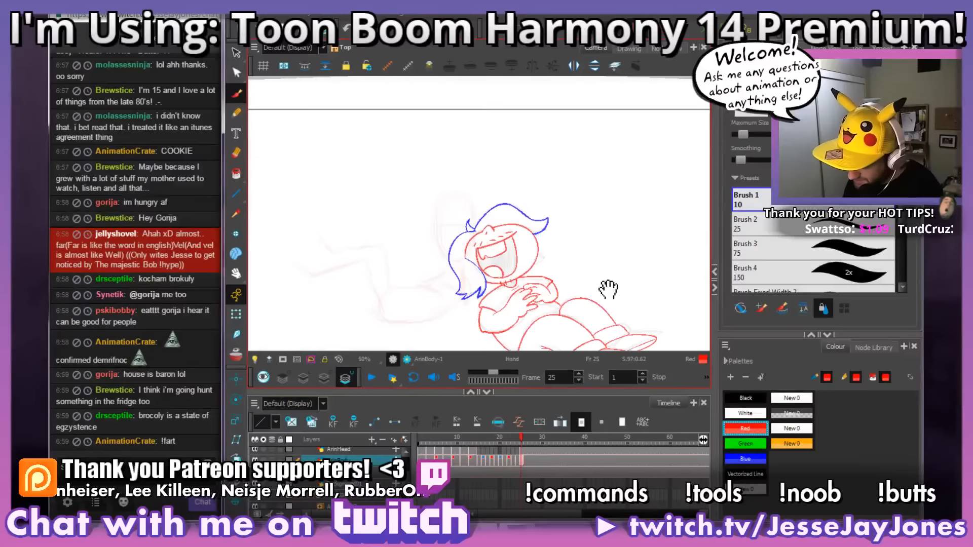
{"action": "left_click_drag", "start_coordinate": [608, 289], "coordinate": [504, 195]}
{"action": "scroll", "coordinate": [504, 196], "scroll_direction": "up", "scroll_amount": 1}
{"action": "mouse_move", "coordinate": [521, 438]}
{"action": "left_mouse_down"}
{"action": "mouse_move", "coordinate": [488, 441]}
{"action": "mouse_move", "coordinate": [512, 440]}
{"action": "left_mouse_up"}
{"action": "key", "text": "2"}
{"action": "key", "text": "2"}
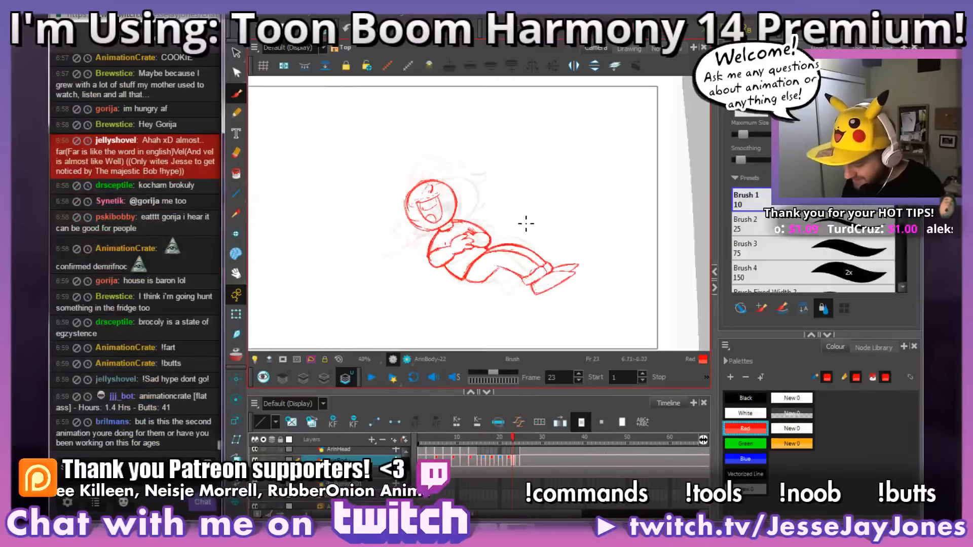
{"action": "left_click_drag", "start_coordinate": [526, 224], "coordinate": [583, 242]}
{"action": "key", "text": "2"}
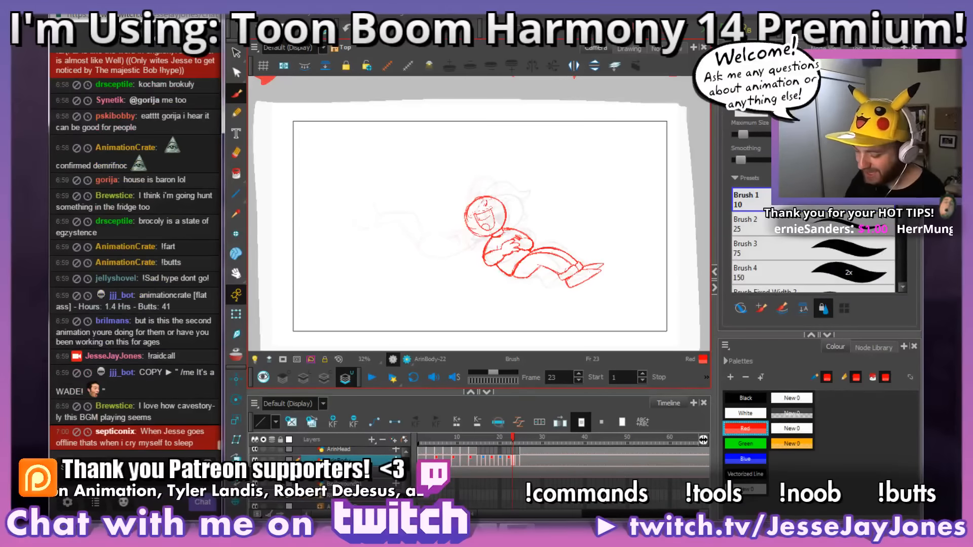
Step: Switch to the web browser and open the bookmarked Twitch Creative animation directory in a new tab
{"action": "left_click", "coordinate": [195, 528]}
{"action": "left_click", "coordinate": [125, 466]}
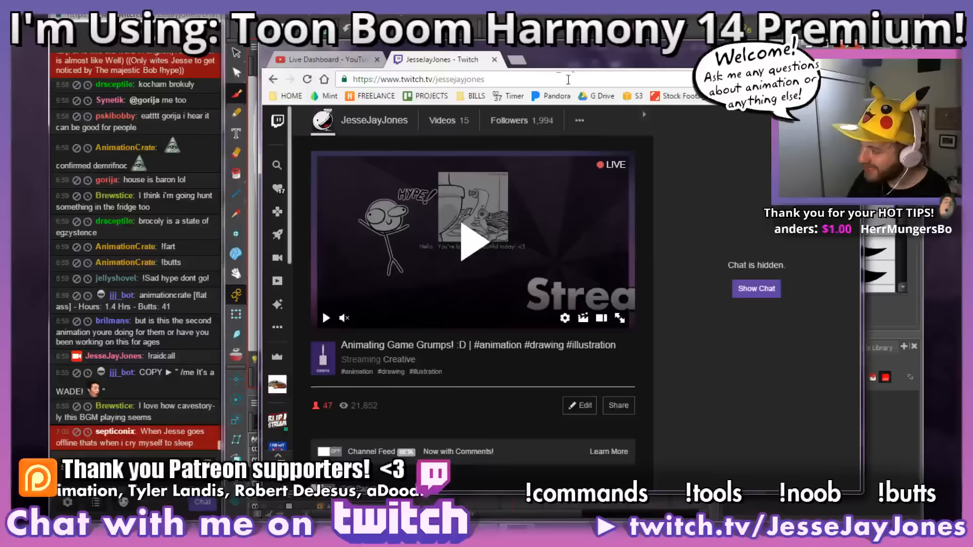
{"action": "left_click", "coordinate": [514, 62]}
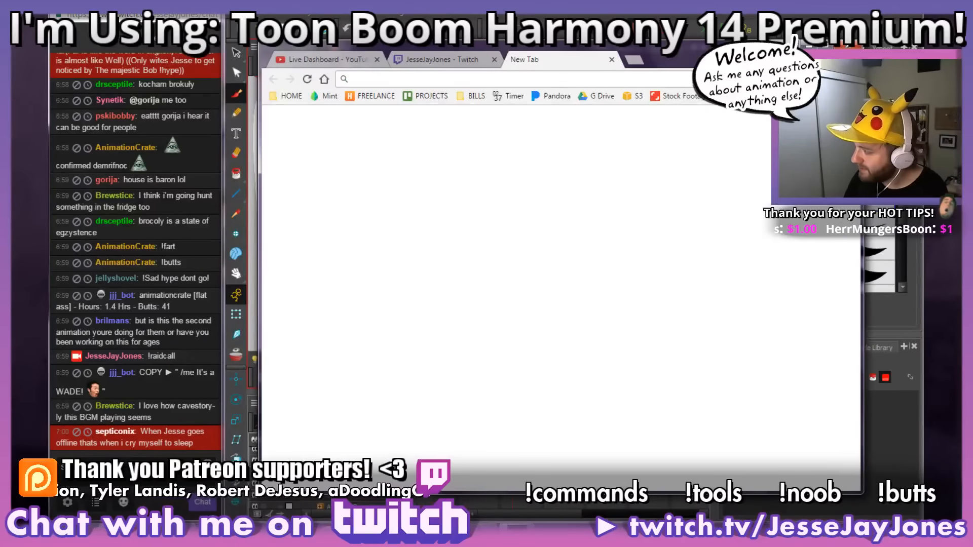
{"action": "left_click", "coordinate": [751, 96]}
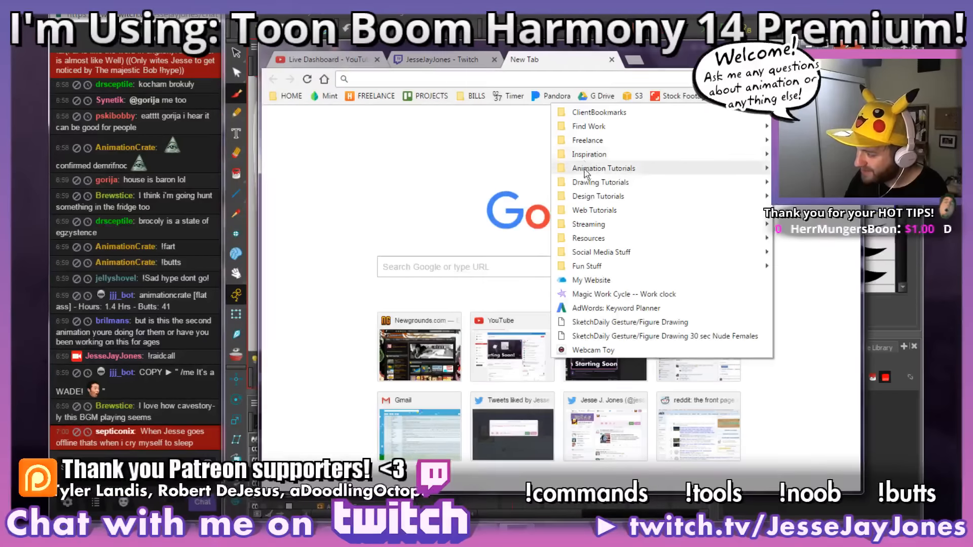
{"action": "mouse_move", "coordinate": [598, 224]}
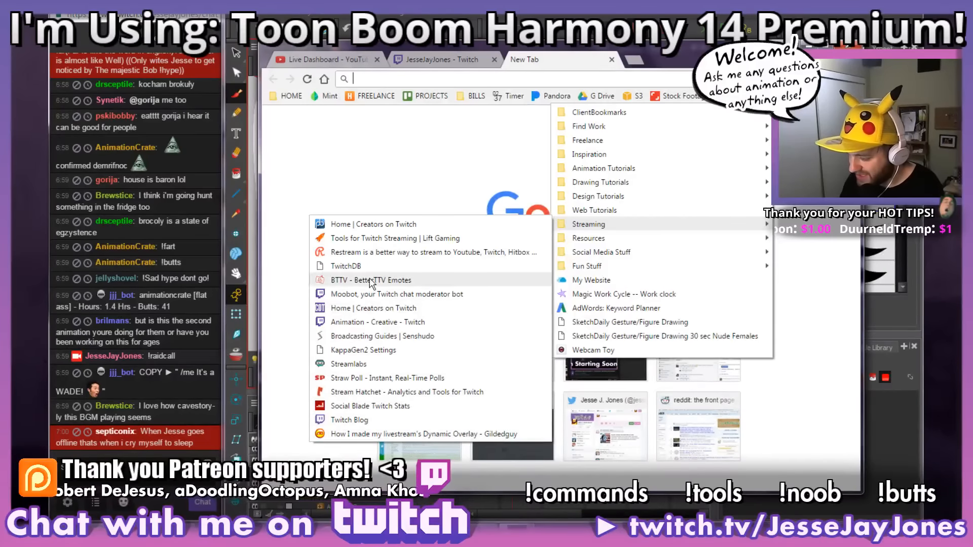
{"action": "left_click", "coordinate": [374, 323]}
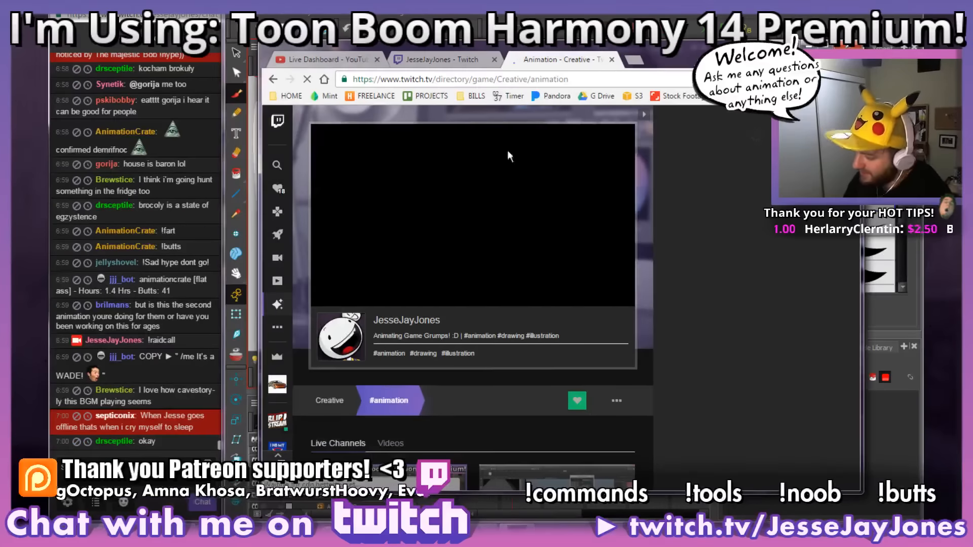
Step: Look through the followed live channels and open the painting stream titled "Sneks and space marines"
{"action": "scroll", "coordinate": [525, 435], "scroll_direction": "down", "scroll_amount": 5}
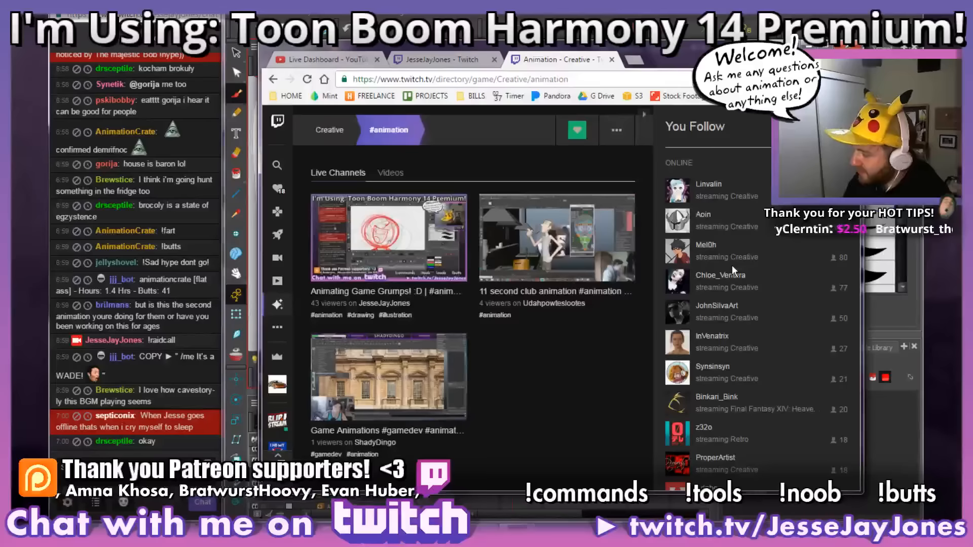
{"action": "scroll", "coordinate": [732, 265], "scroll_direction": "down", "scroll_amount": 2}
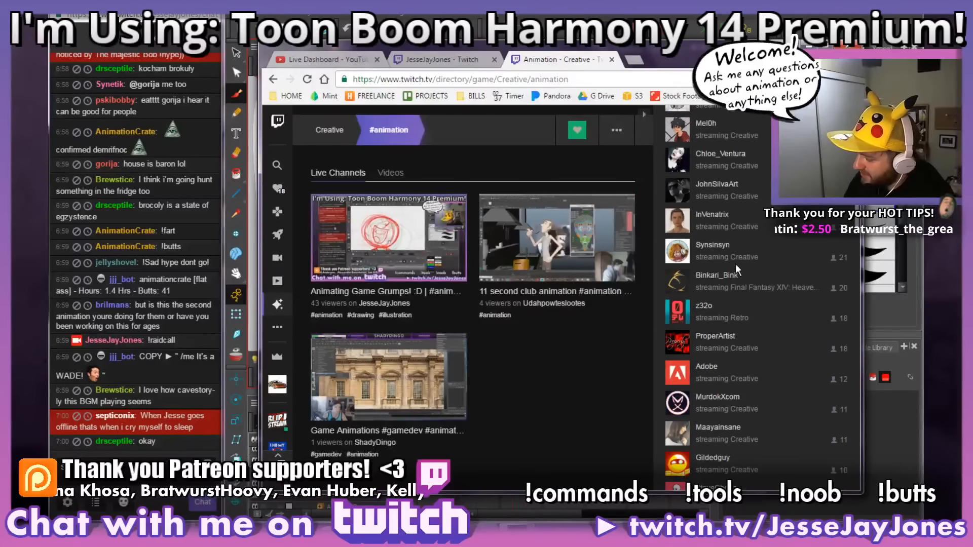
{"action": "scroll", "coordinate": [734, 263], "scroll_direction": "down", "scroll_amount": 2}
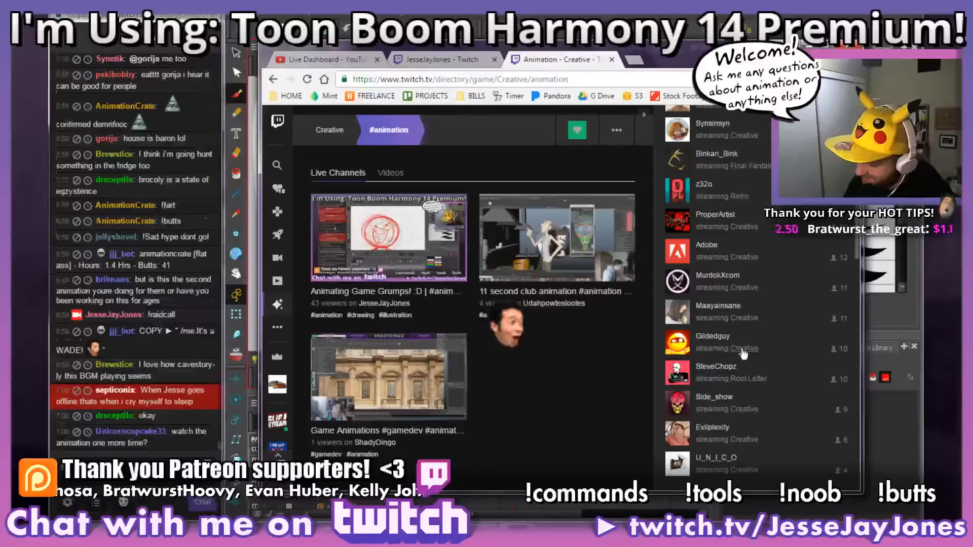
{"action": "scroll", "coordinate": [729, 330], "scroll_direction": "down", "scroll_amount": 1}
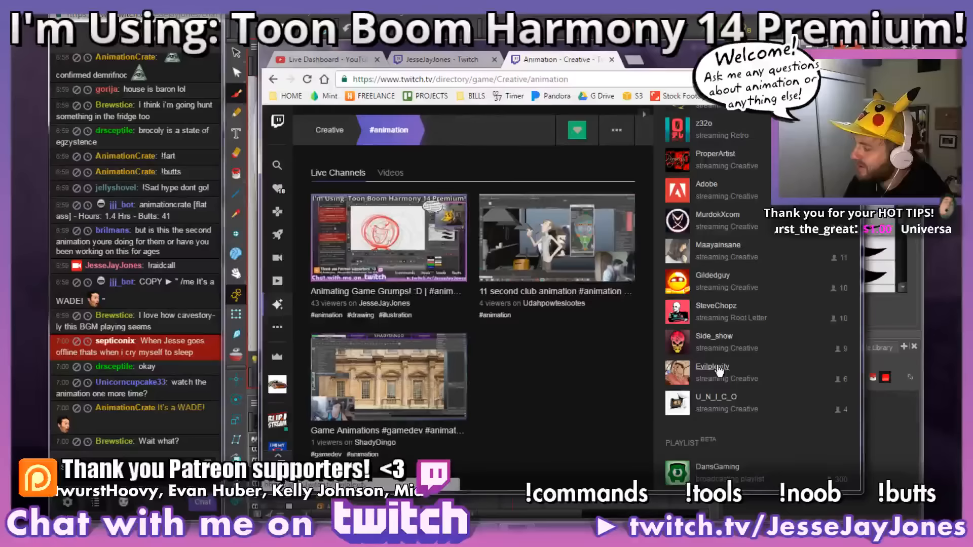
{"action": "scroll", "coordinate": [716, 365], "scroll_direction": "up", "scroll_amount": 5}
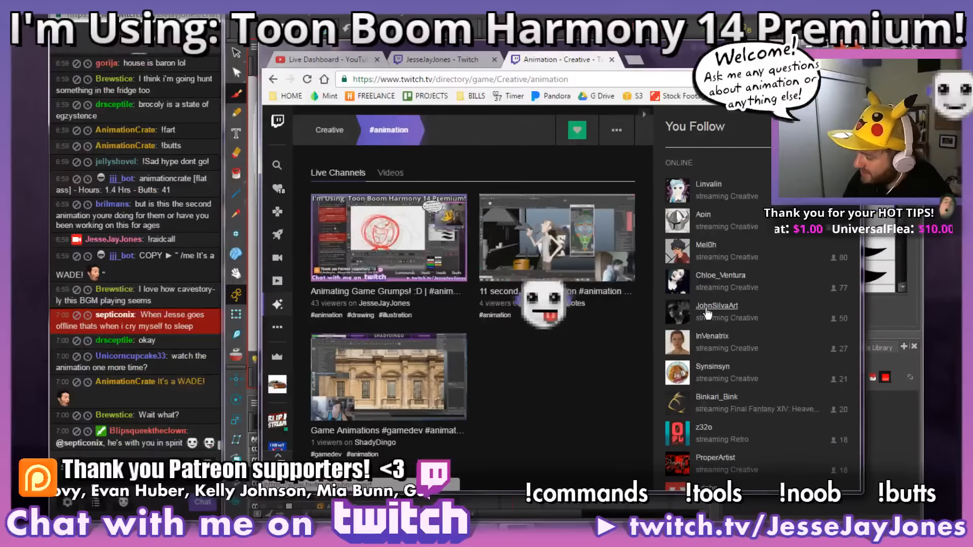
{"action": "scroll", "coordinate": [710, 312], "scroll_direction": "down", "scroll_amount": 3}
{"action": "scroll", "coordinate": [716, 309], "scroll_direction": "up", "scroll_amount": 3}
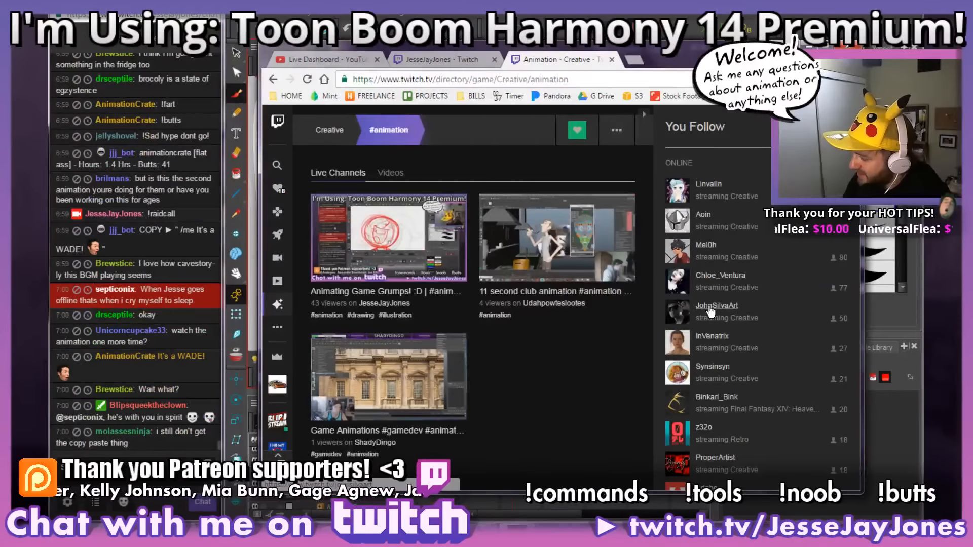
{"action": "left_click", "coordinate": [709, 307]}
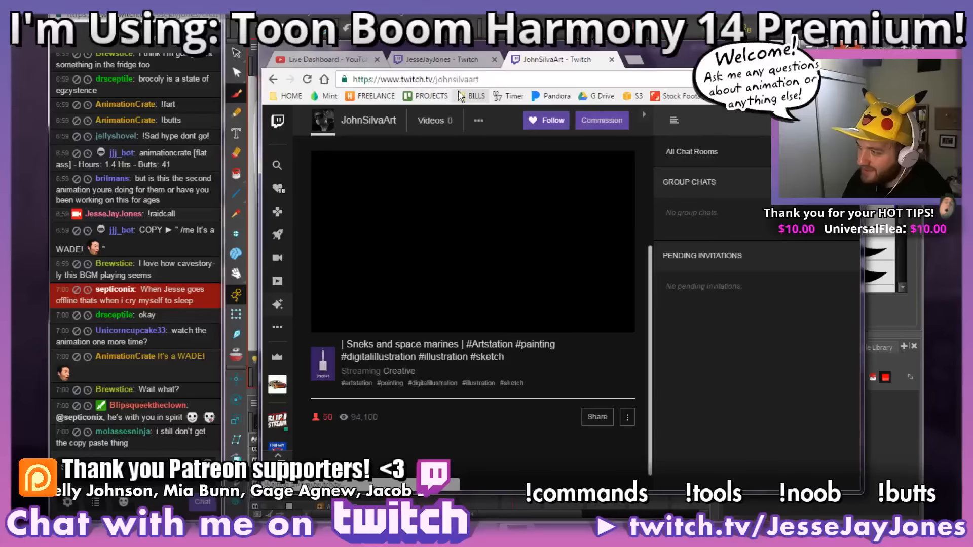
Step: Start the stream's playback, and post its channel address three times plus "!raidcall" in the own channel's chat
{"action": "left_click", "coordinate": [466, 80]}
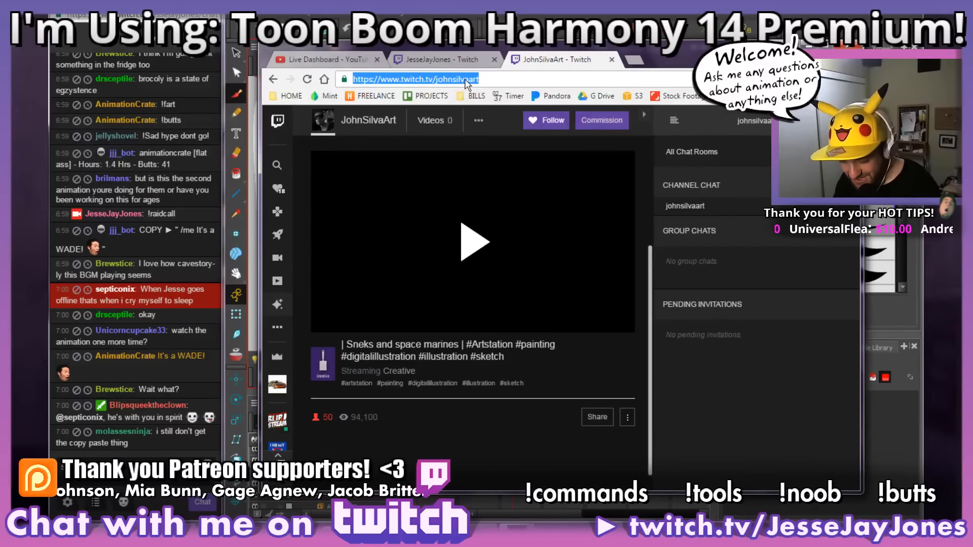
{"action": "left_click", "coordinate": [482, 238]}
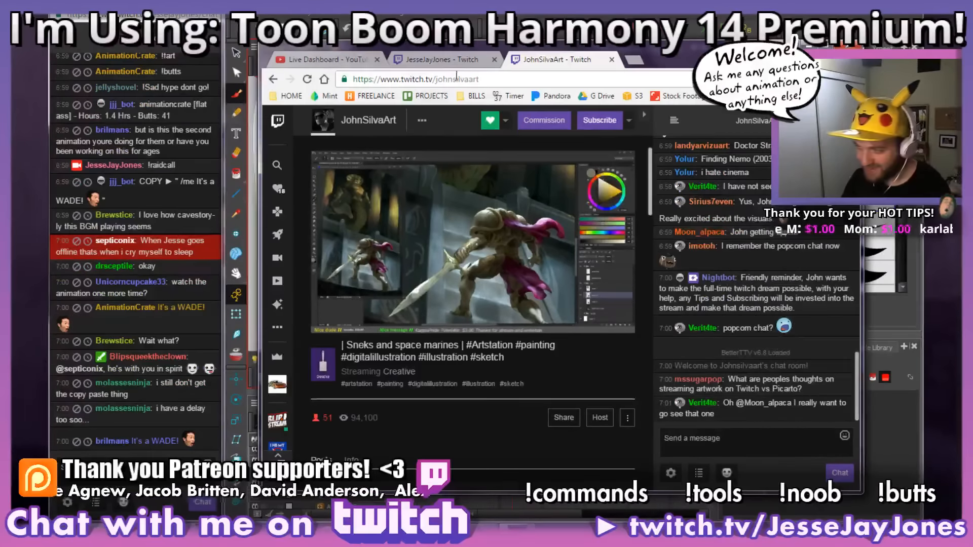
{"action": "left_click", "coordinate": [456, 81]}
{"action": "left_click", "coordinate": [127, 467]}
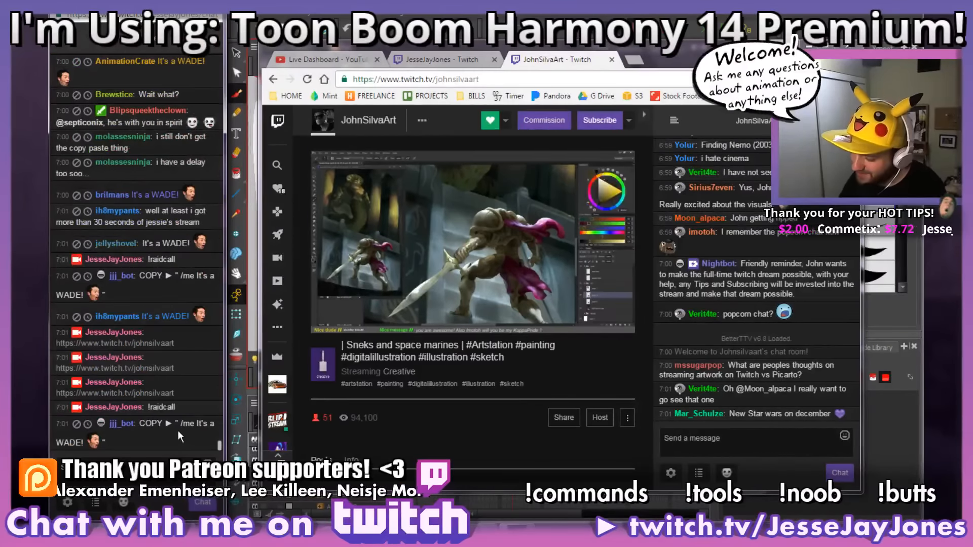
Step: Host the painting channel and send the raid message "/me It's a WADE! PogChamp" in its chat
{"action": "left_click_drag", "start_coordinate": [181, 420], "coordinate": [99, 441]}
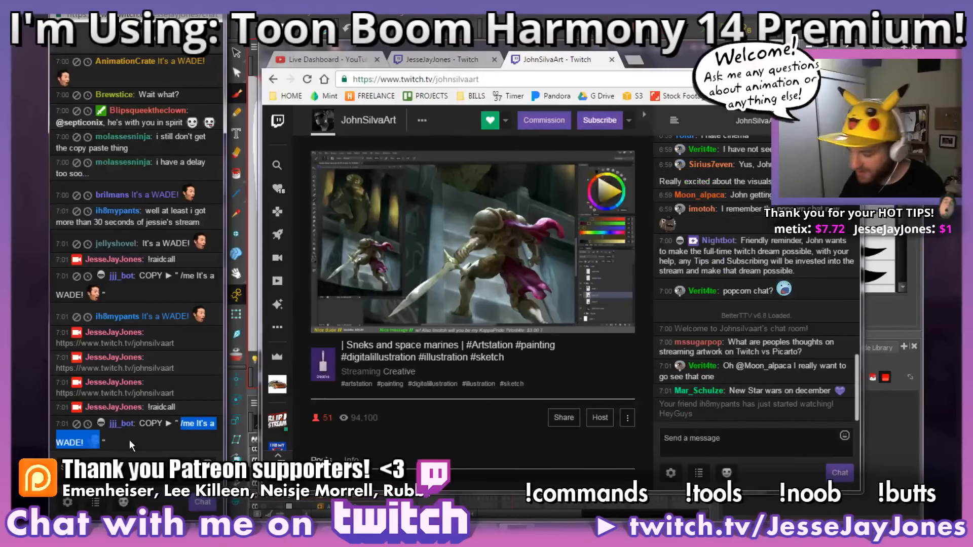
{"action": "left_click", "coordinate": [782, 457]}
{"action": "type", "text": "/me It's a WADE! PogChamp"}
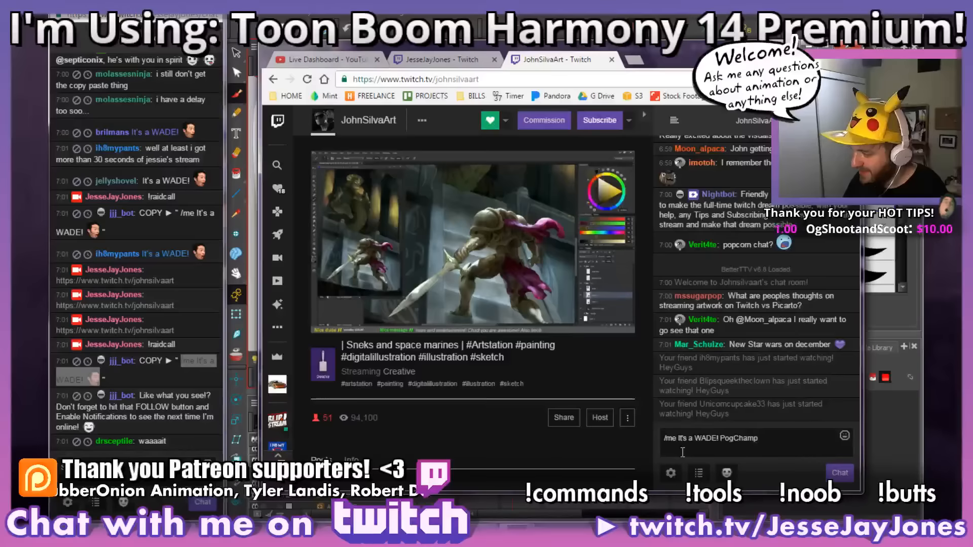
{"action": "left_click", "coordinate": [601, 418]}
{"action": "left_click", "coordinate": [833, 473]}
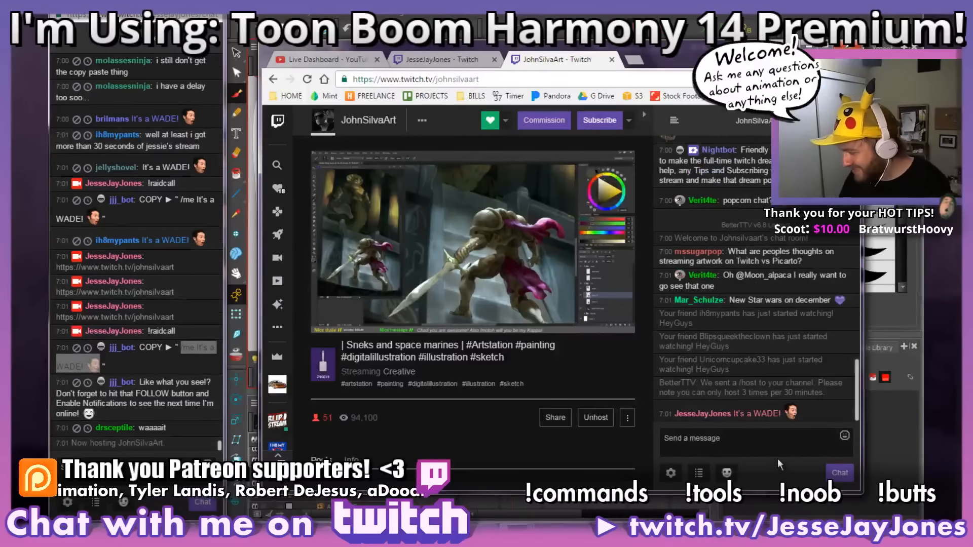